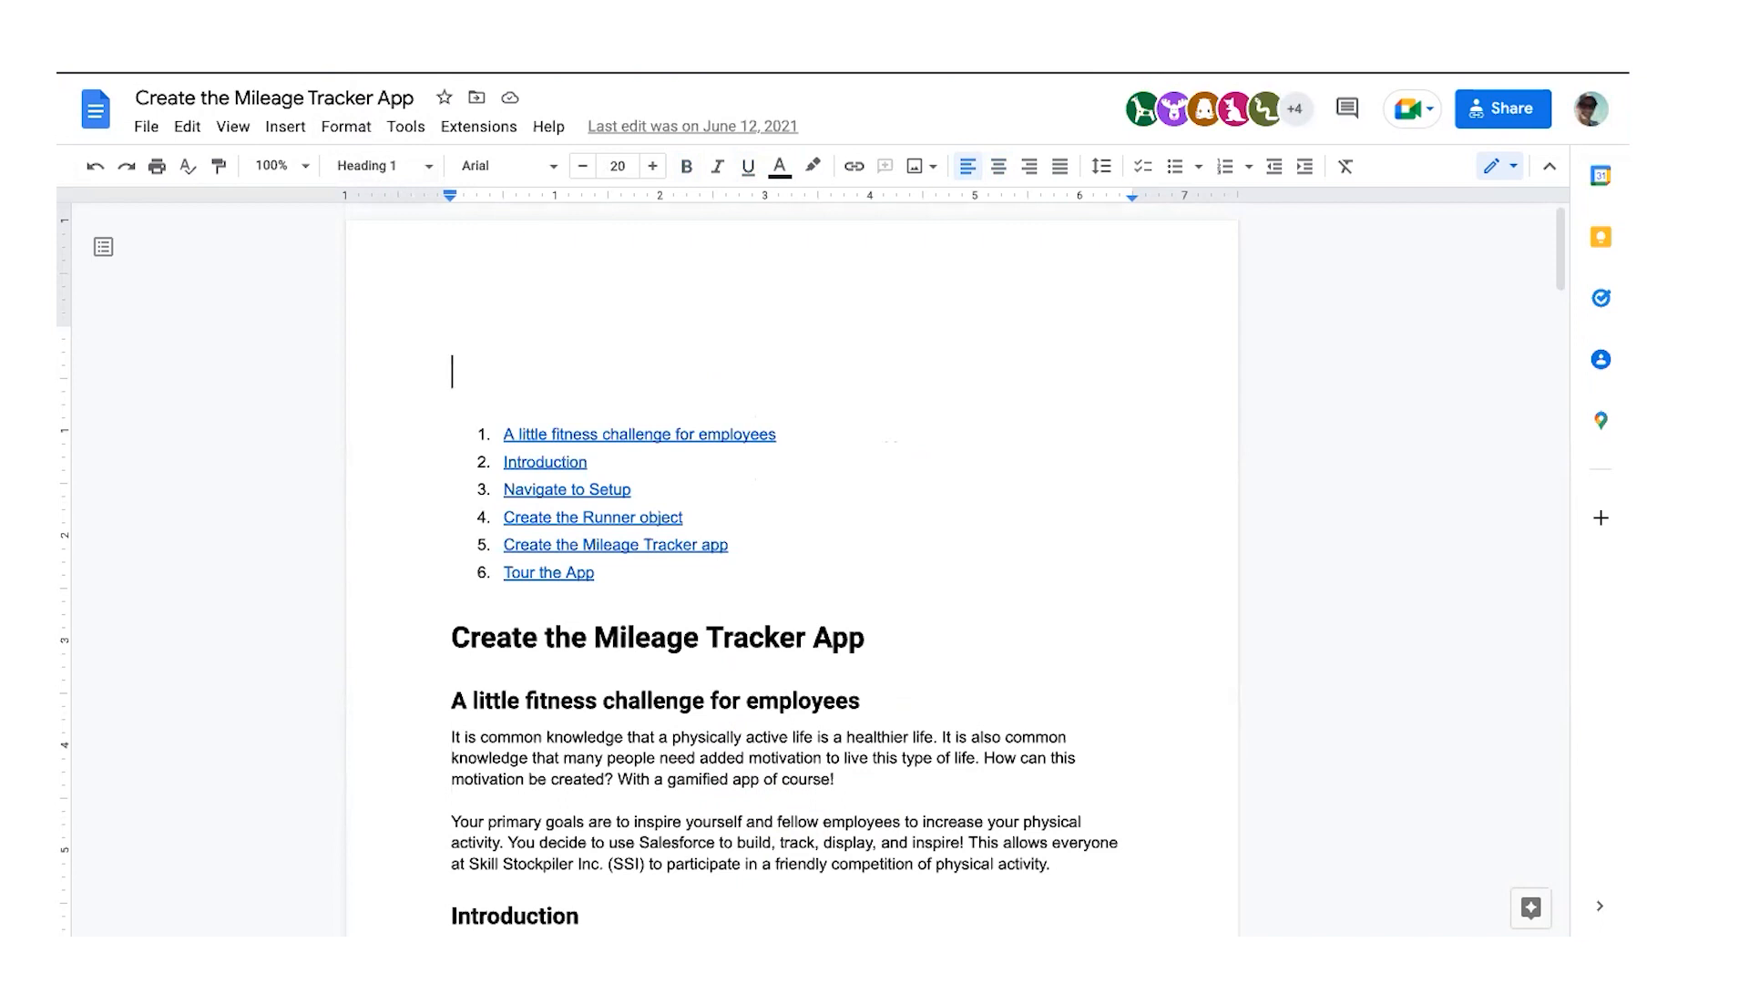
# Step: Skim the Mileage Tracker tutorial and bring up ORGanizer's list of saved org logins
pyautogui.scroll(-1, 907, 507)
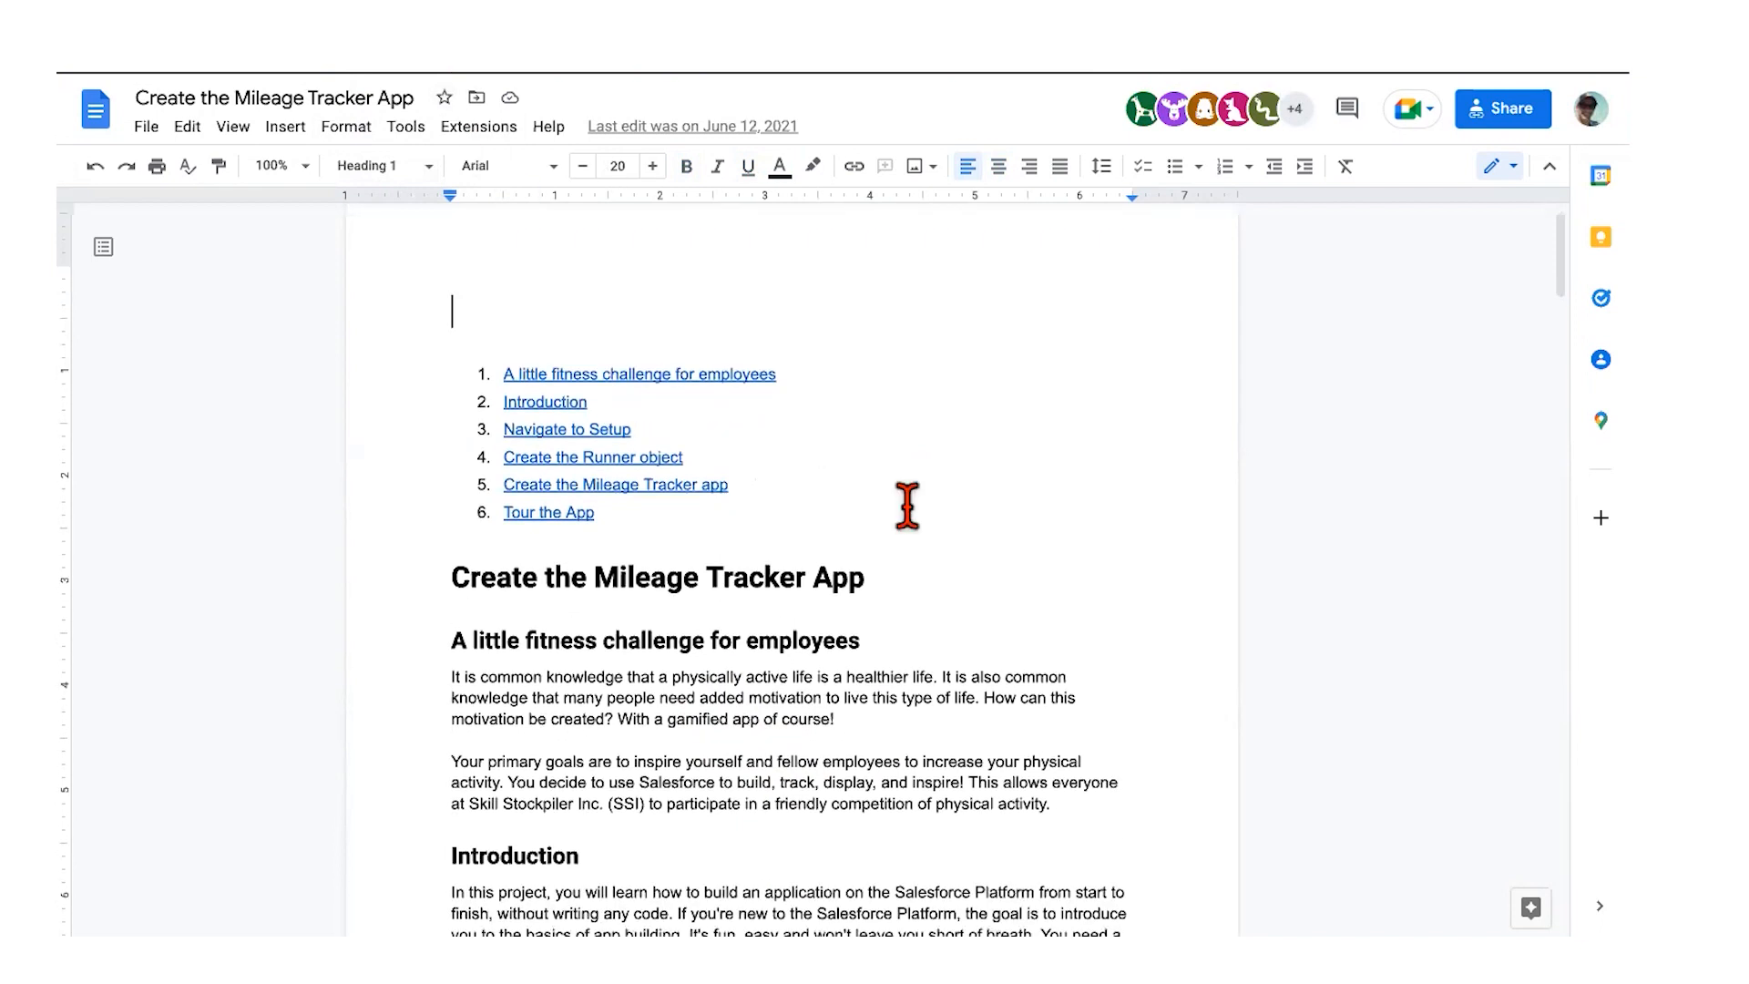
pyautogui.scroll(-1, 670, 620)
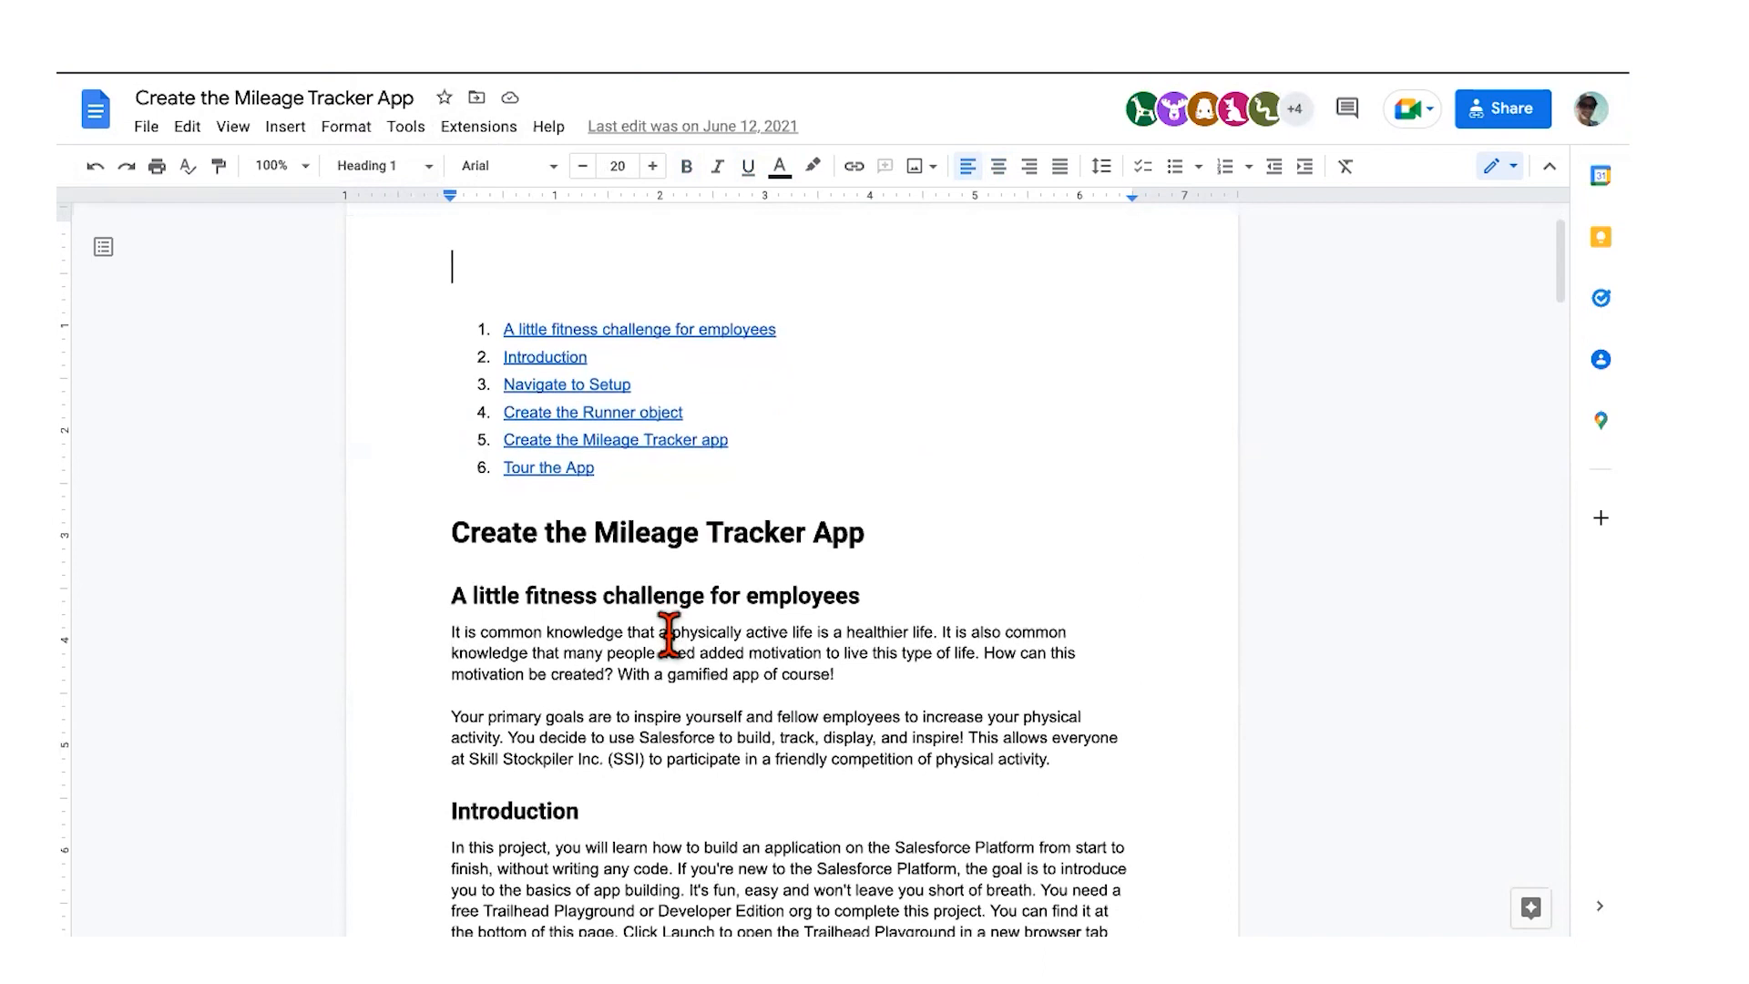
pyautogui.scroll(-1, 669, 606)
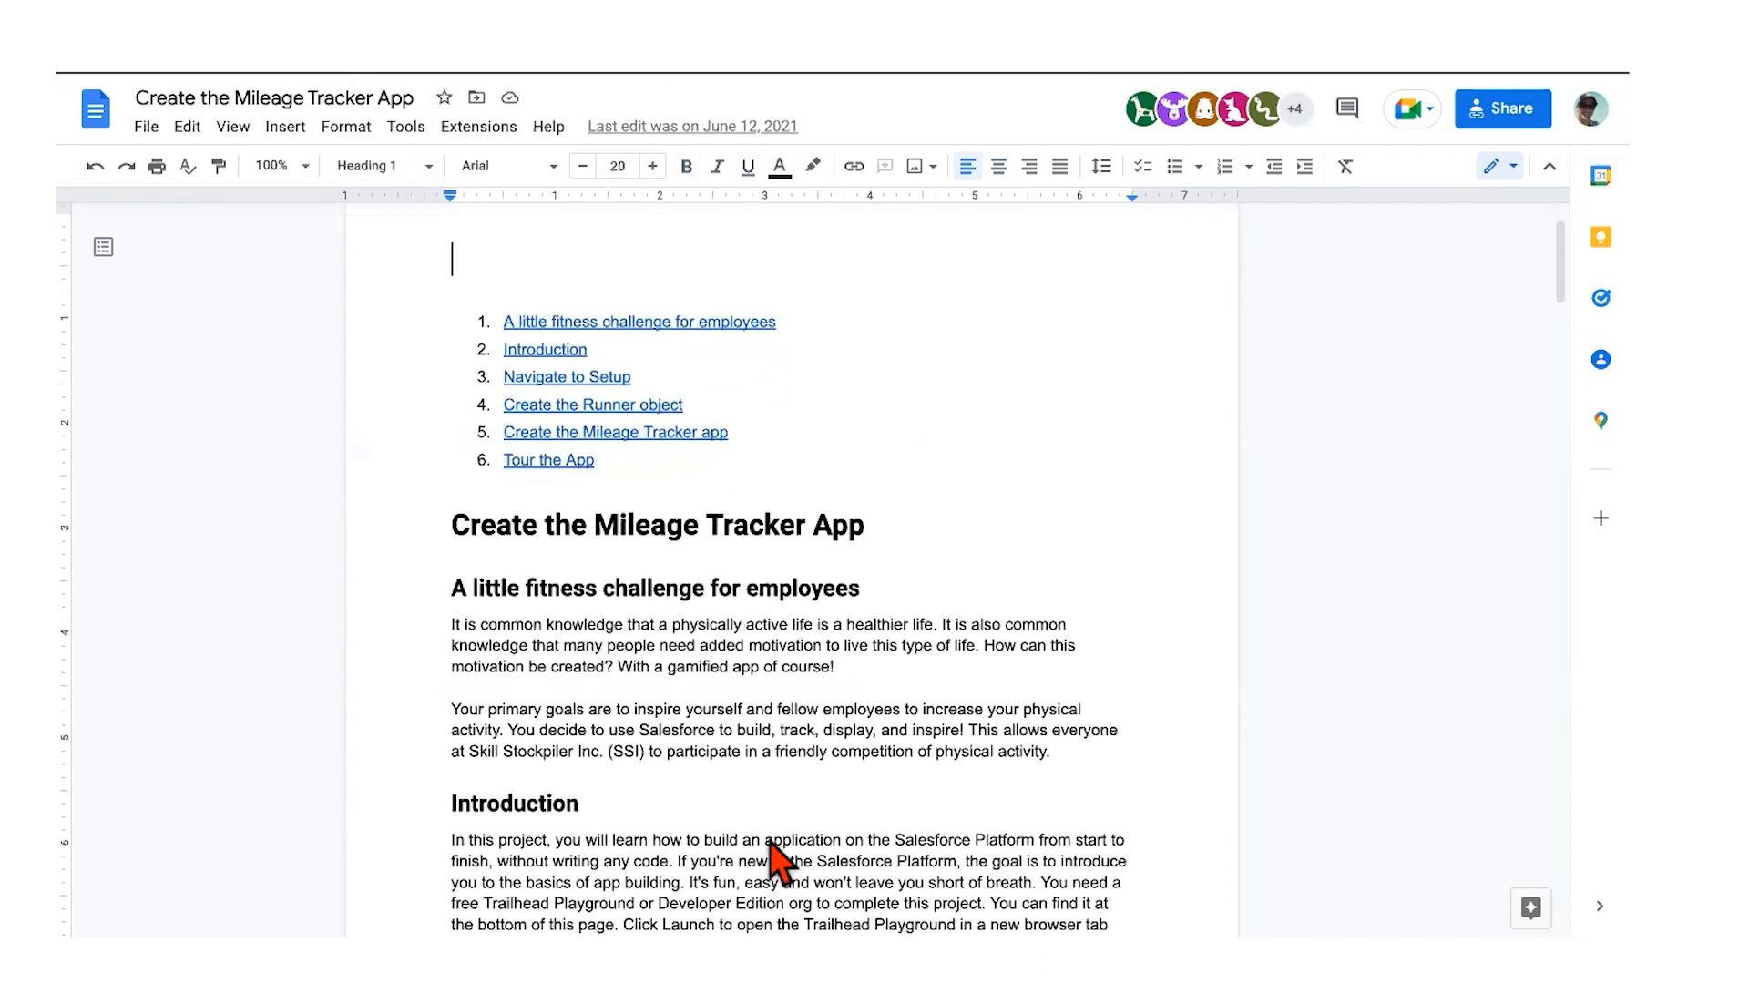
pyautogui.scroll(-3, 719, 665)
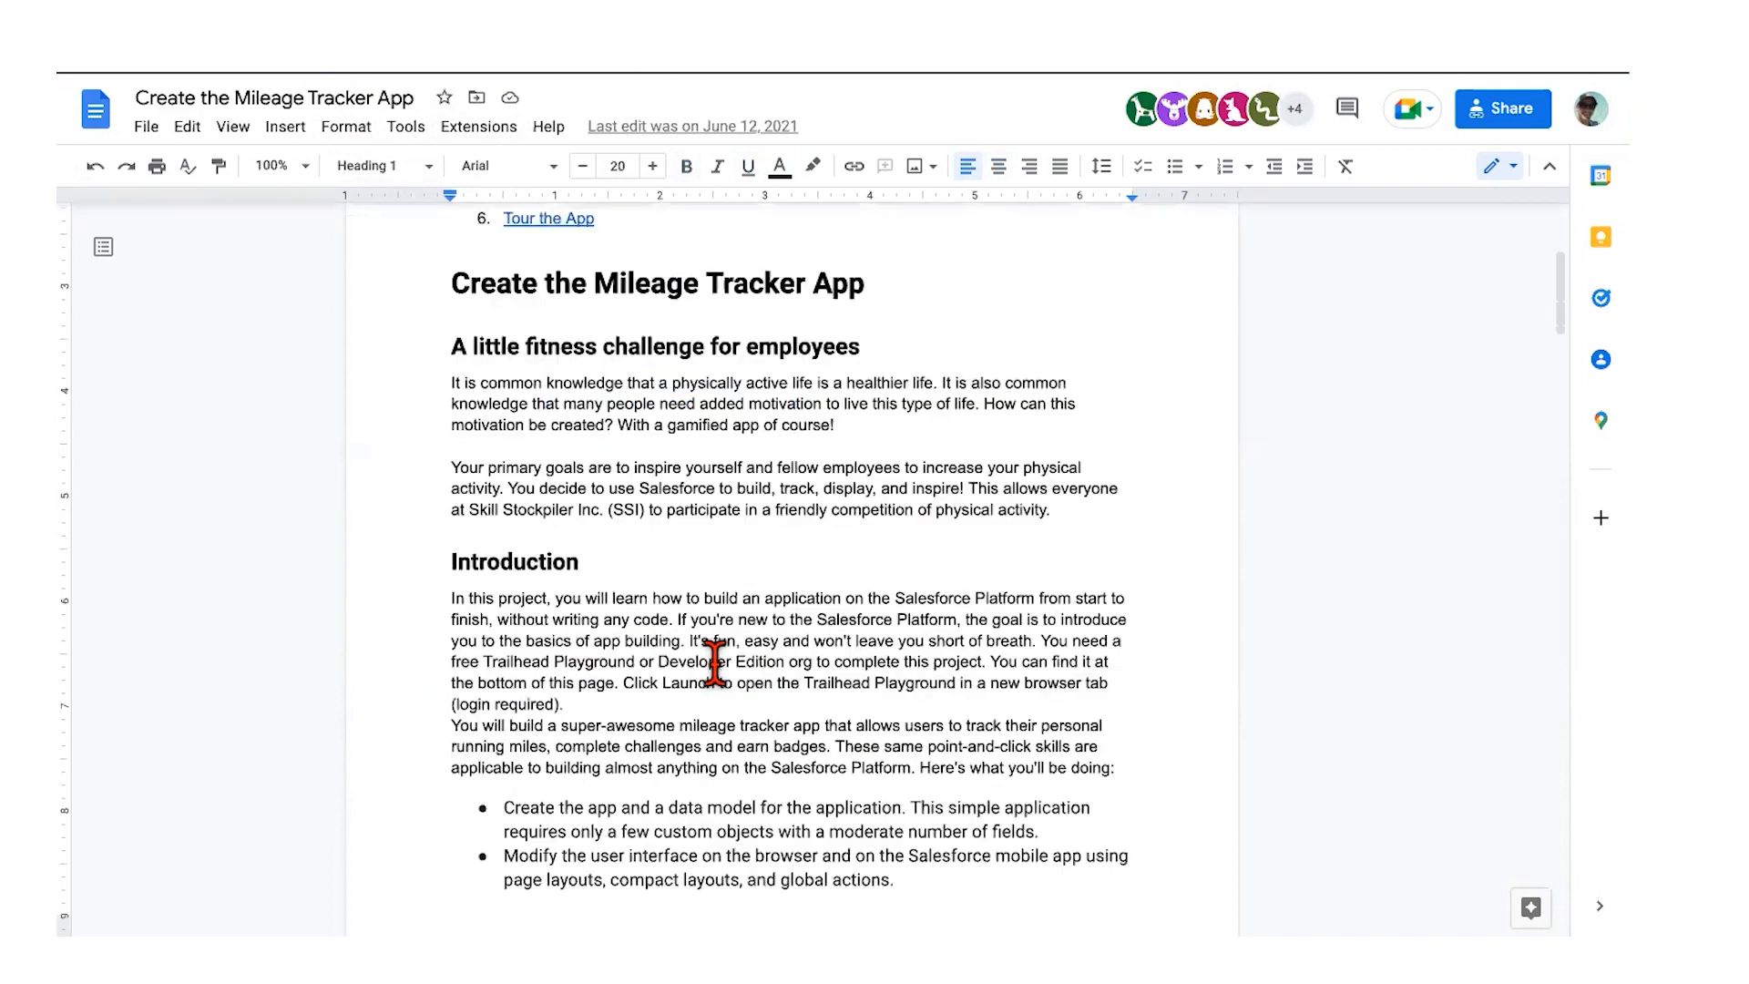
pyautogui.scroll(-1, 674, 510)
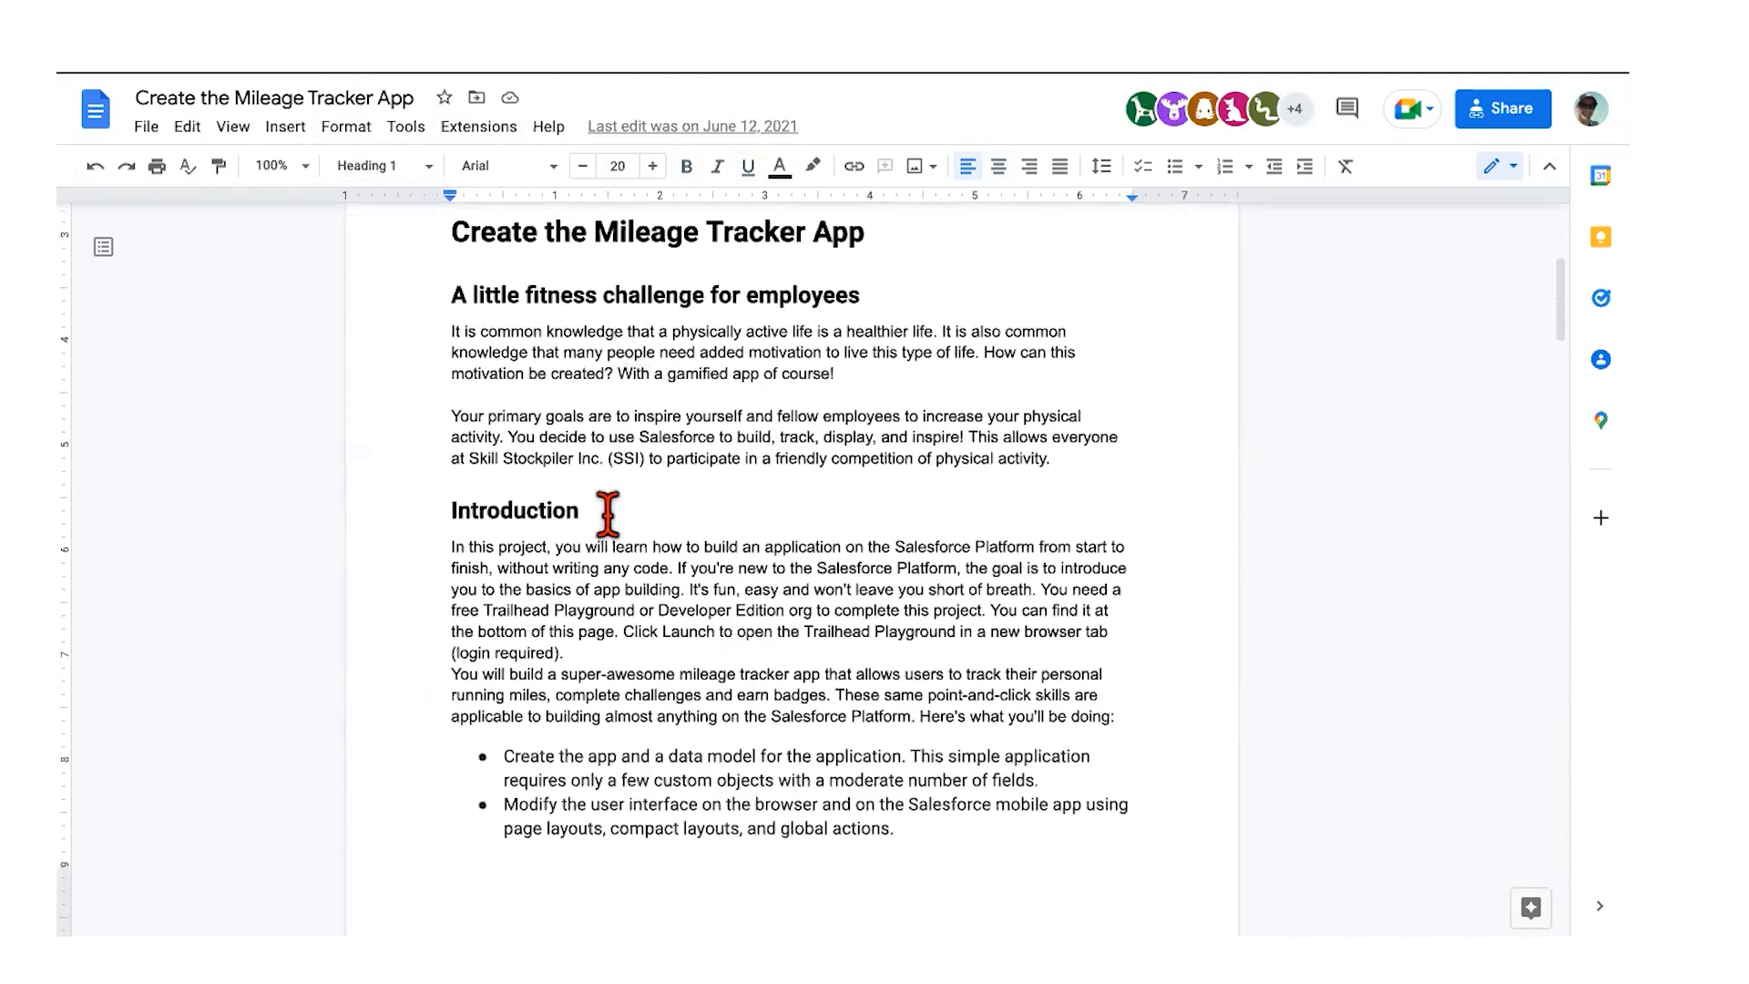
pyautogui.scroll(-1, 608, 510)
pyautogui.scroll(3, 607, 510)
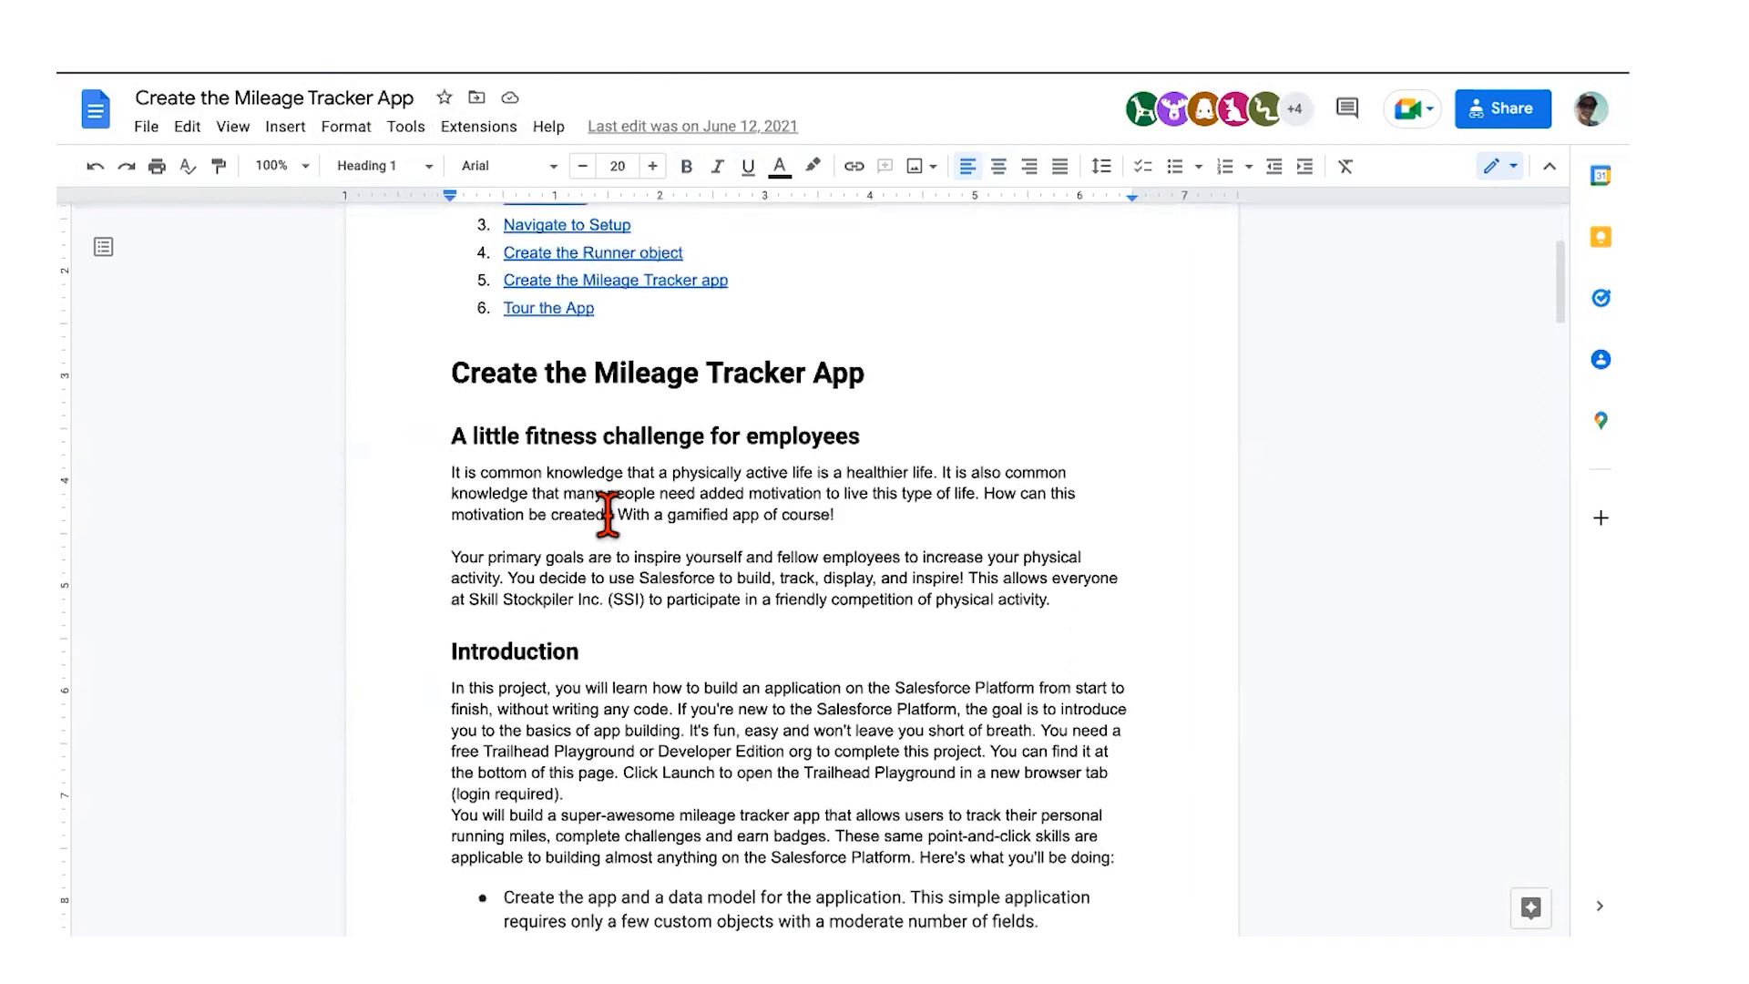
pyautogui.scroll(-1, 637, 528)
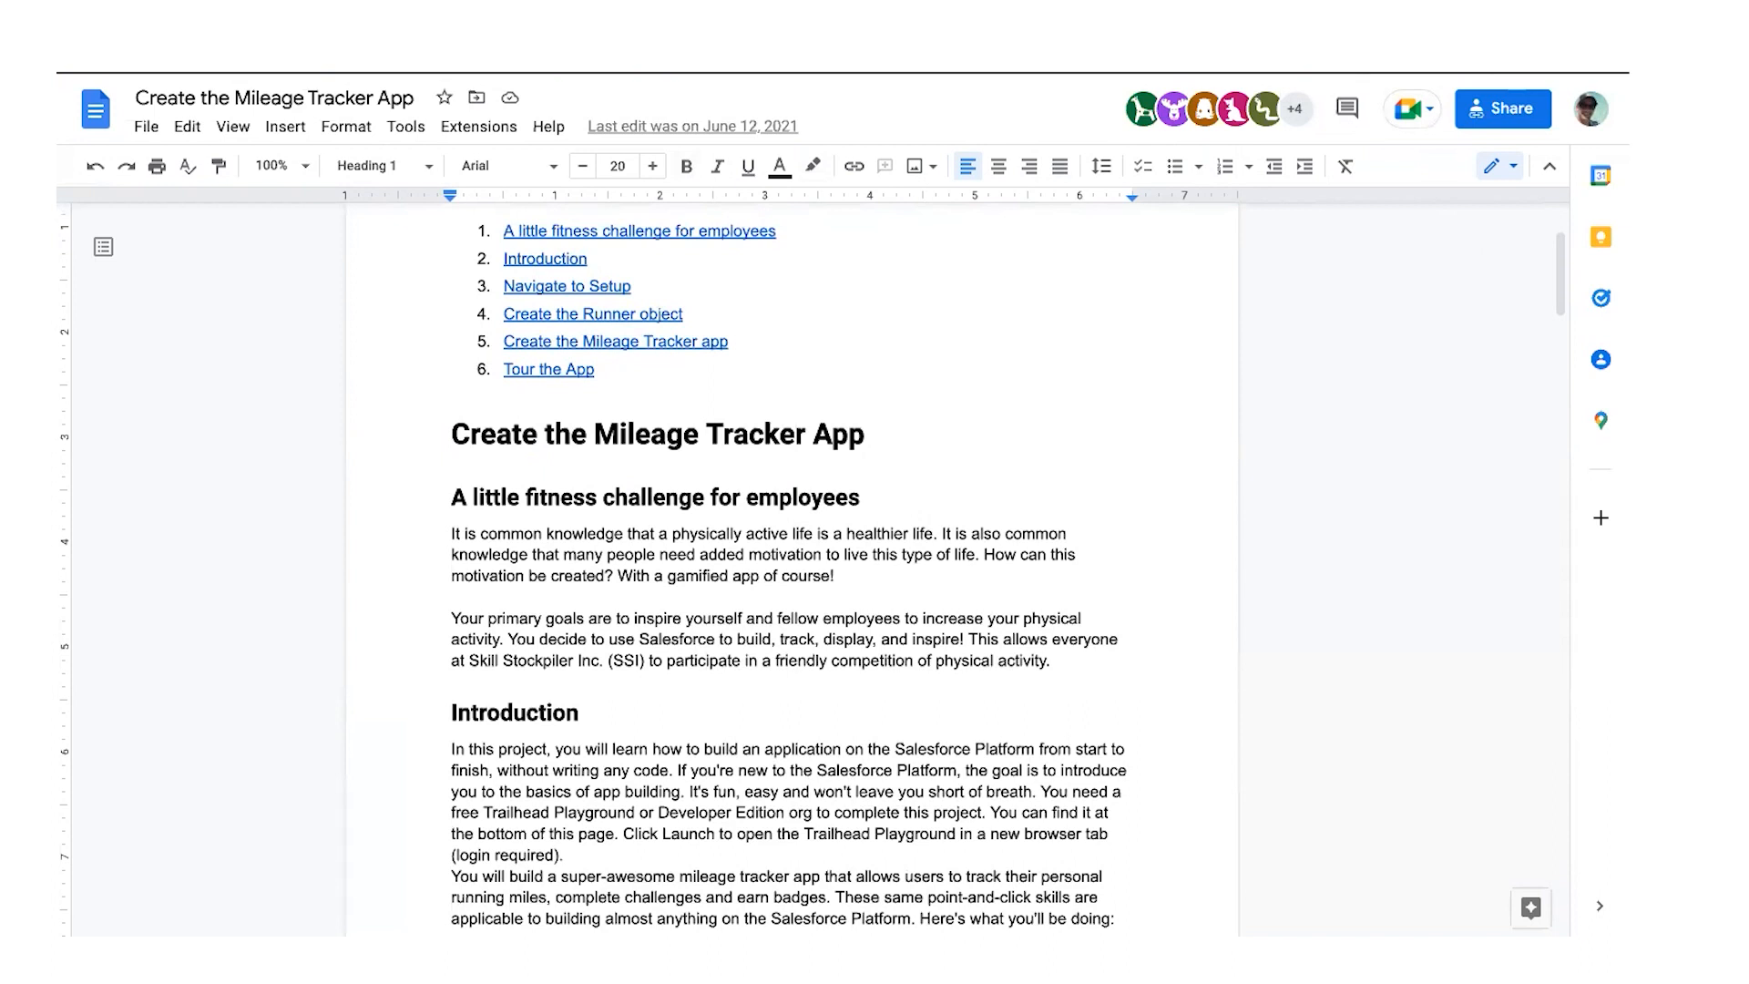
pyautogui.click(1325, 55)
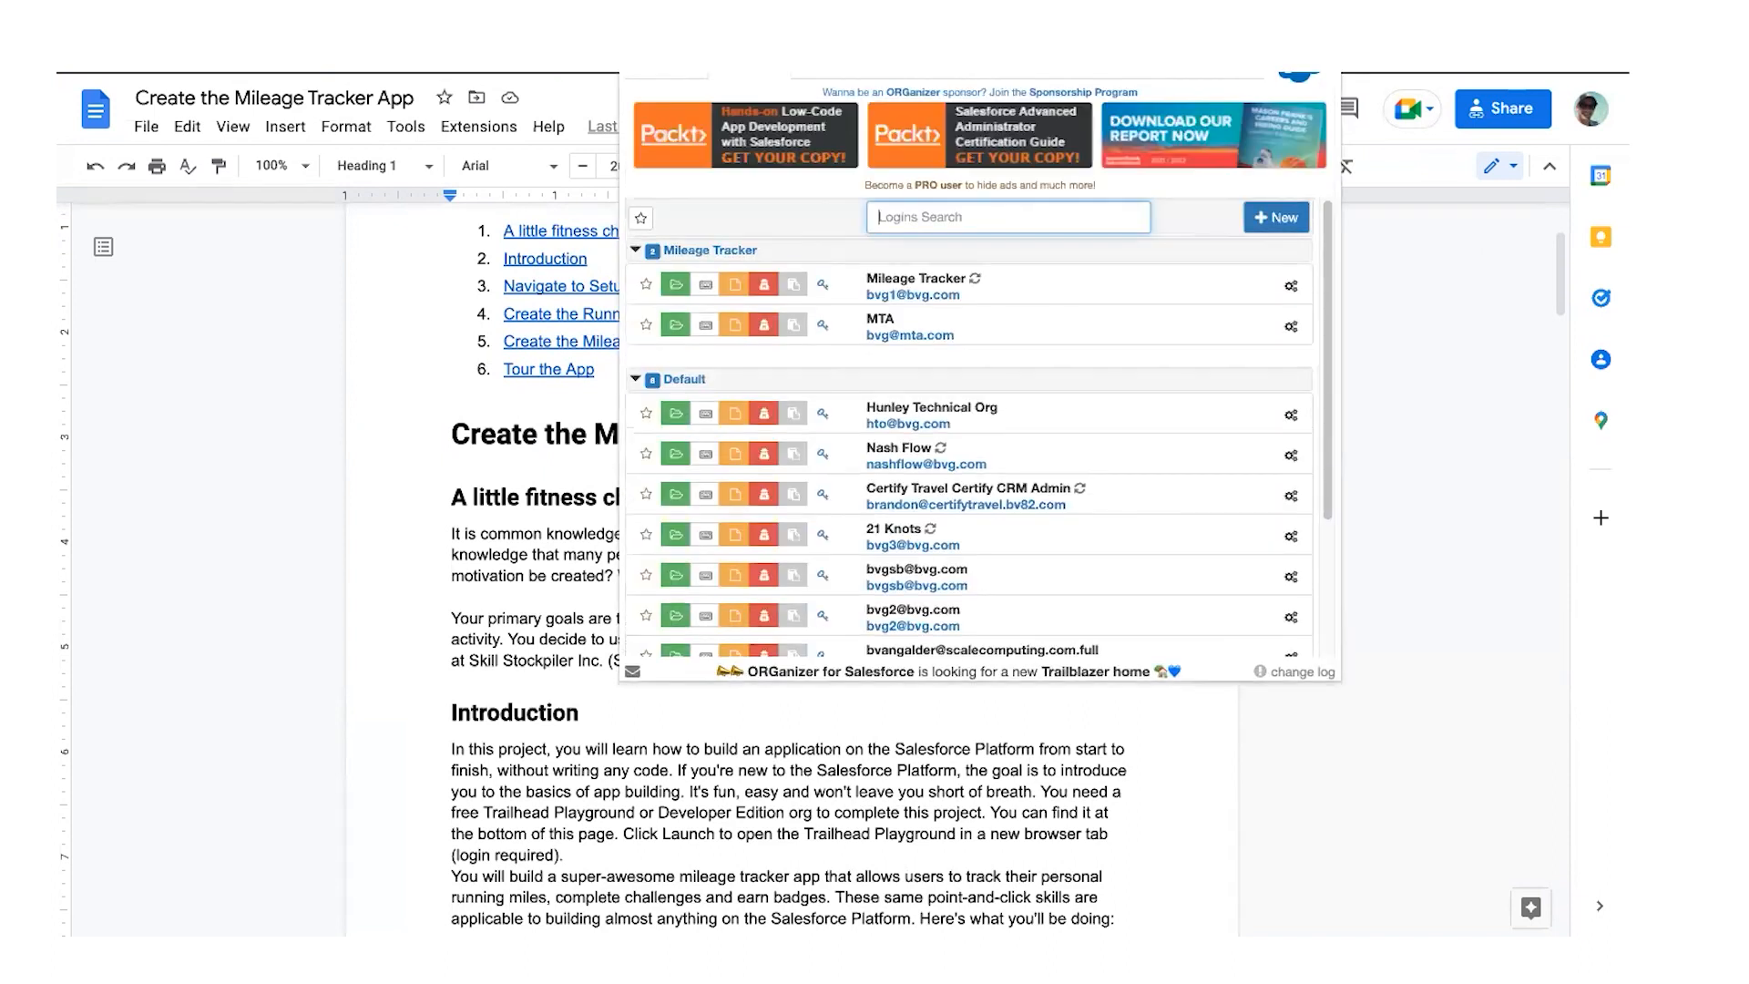
# Step: Log into a saved developer org through ORGanizer and open Setup from the gear menu
pyautogui.click(676, 414)
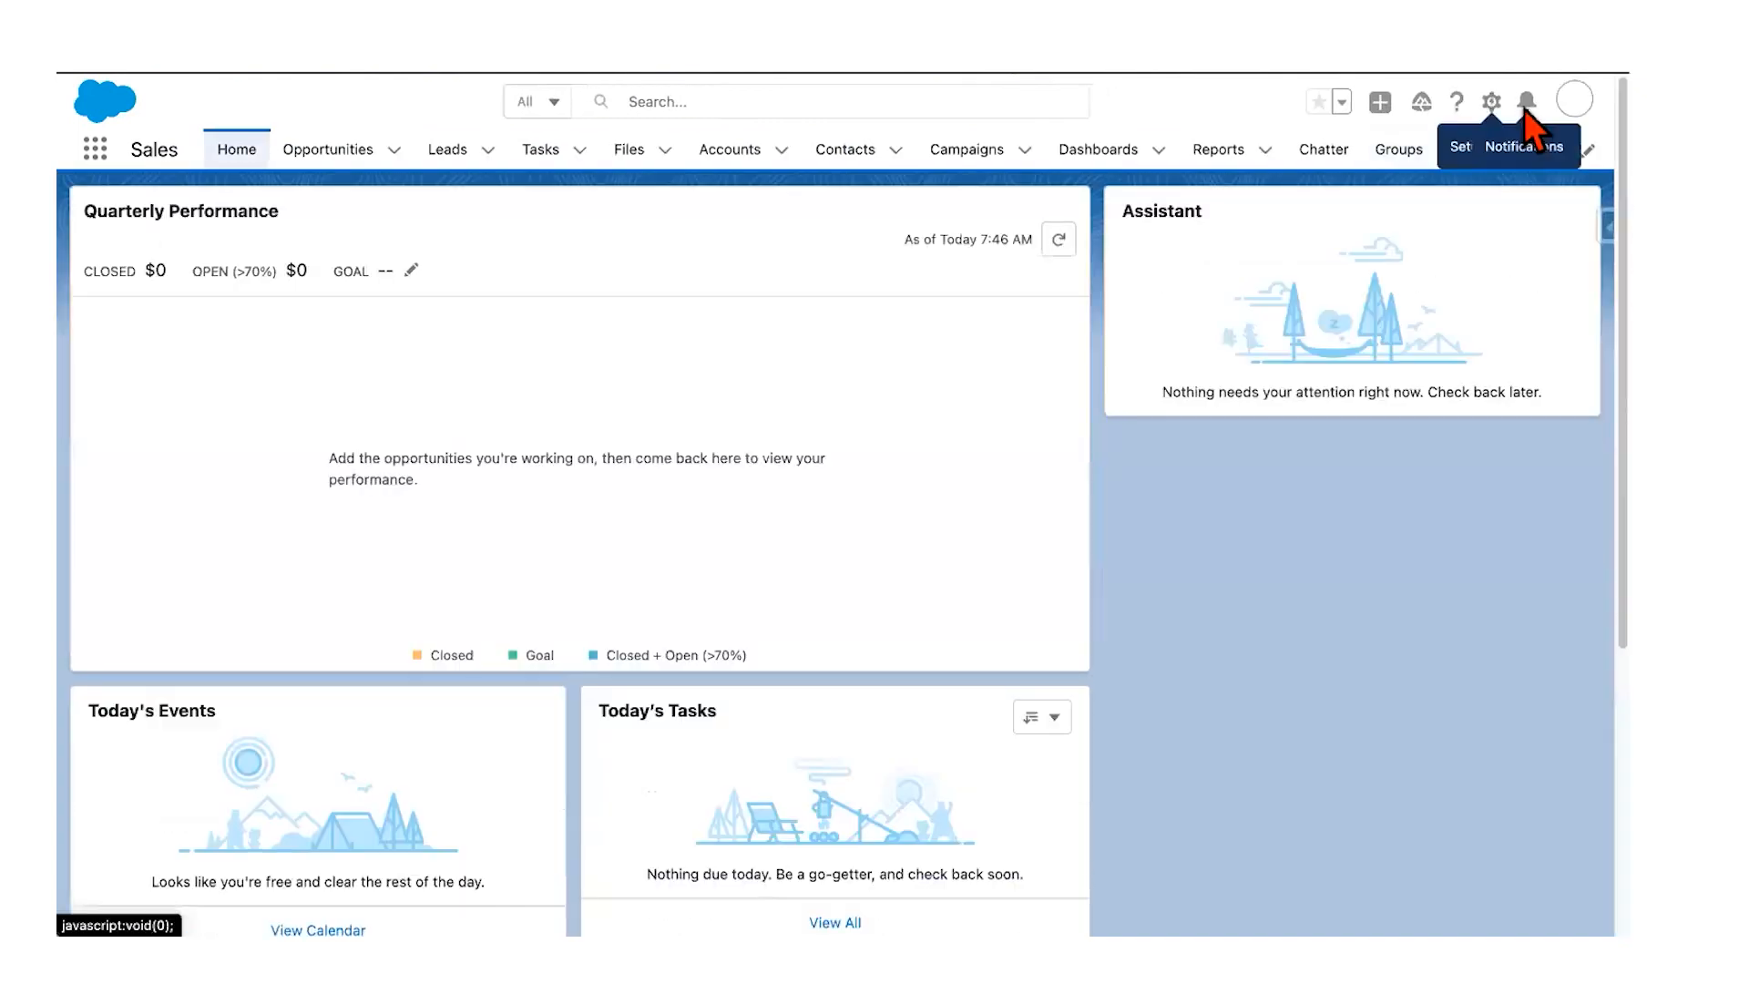
pyautogui.click(1491, 103)
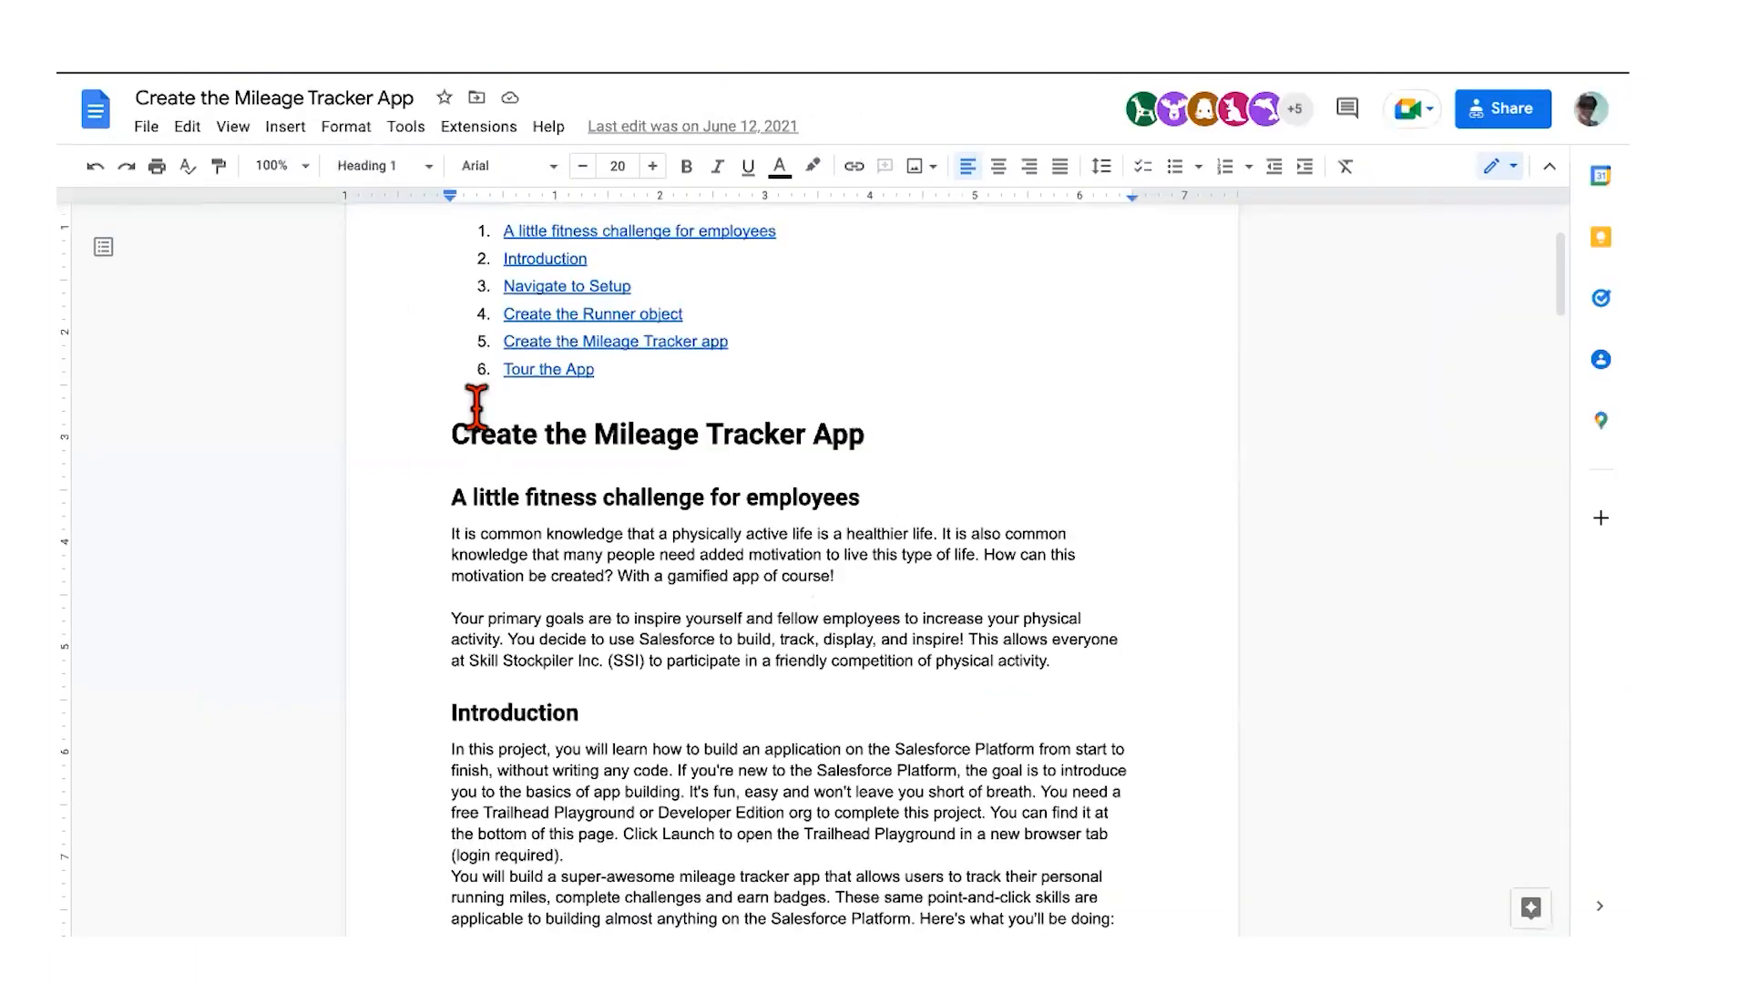
pyautogui.scroll(1, 475, 407)
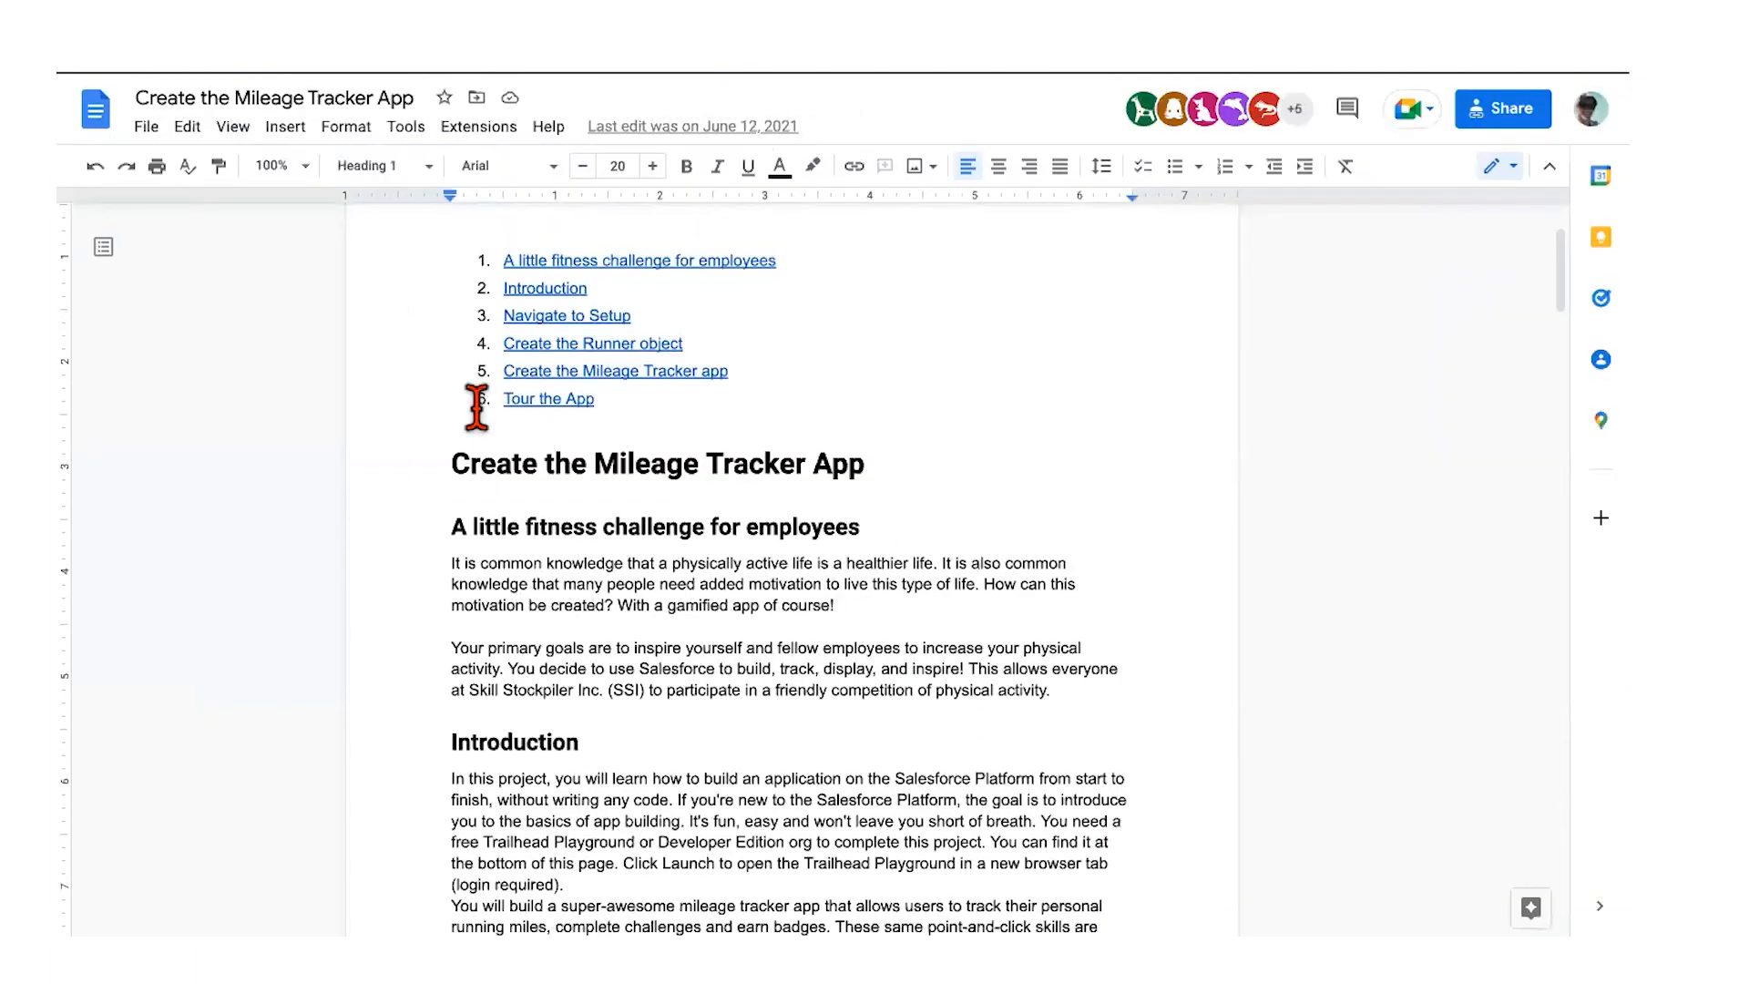
pyautogui.scroll(-2, 476, 407)
pyautogui.scroll(-5, 475, 408)
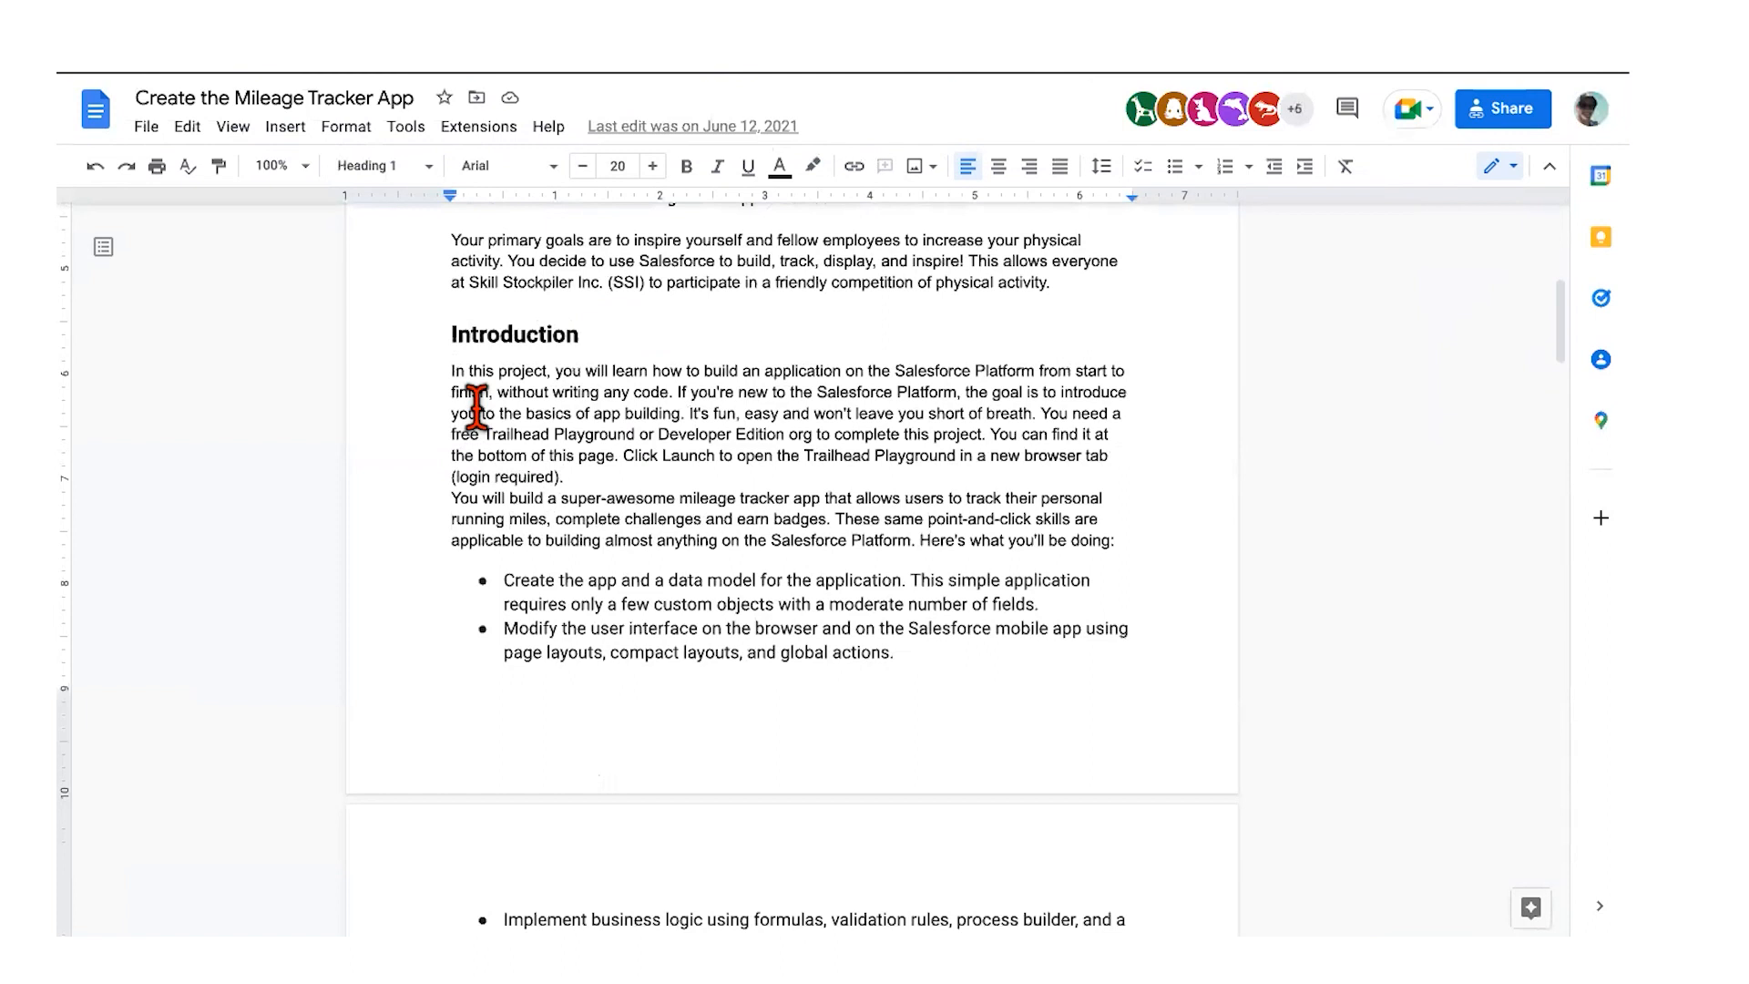
pyautogui.scroll(-1, 485, 354)
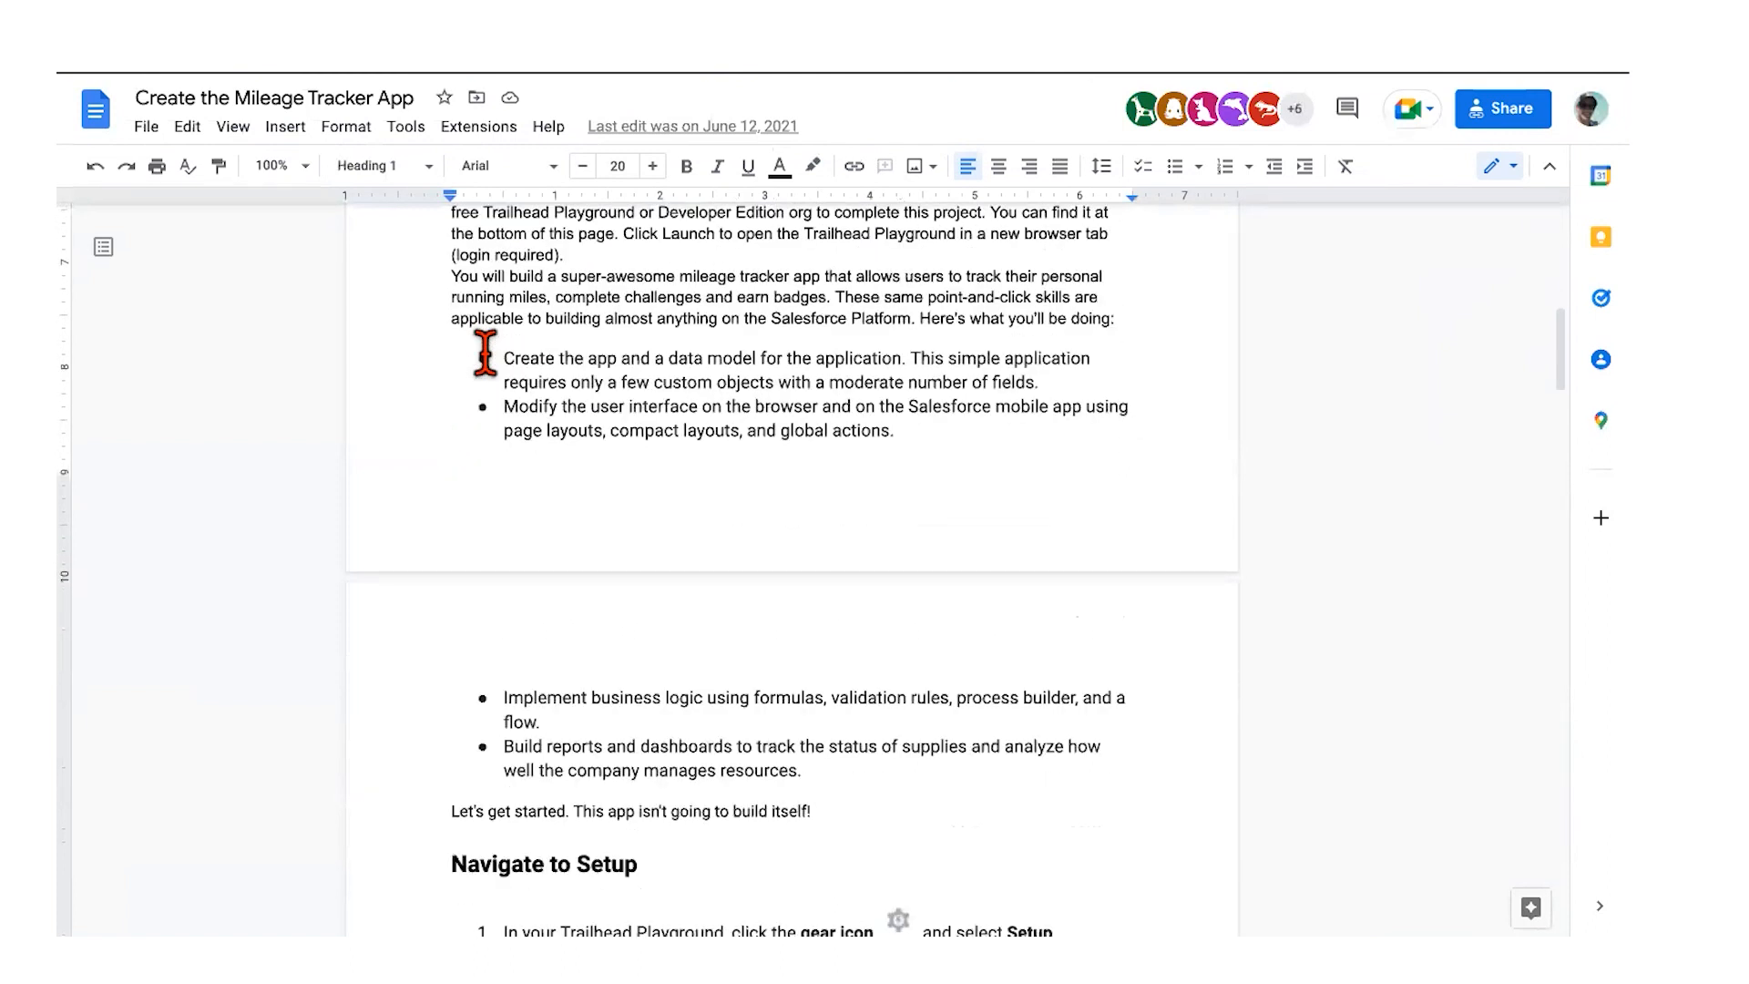
pyautogui.scroll(-1, 484, 353)
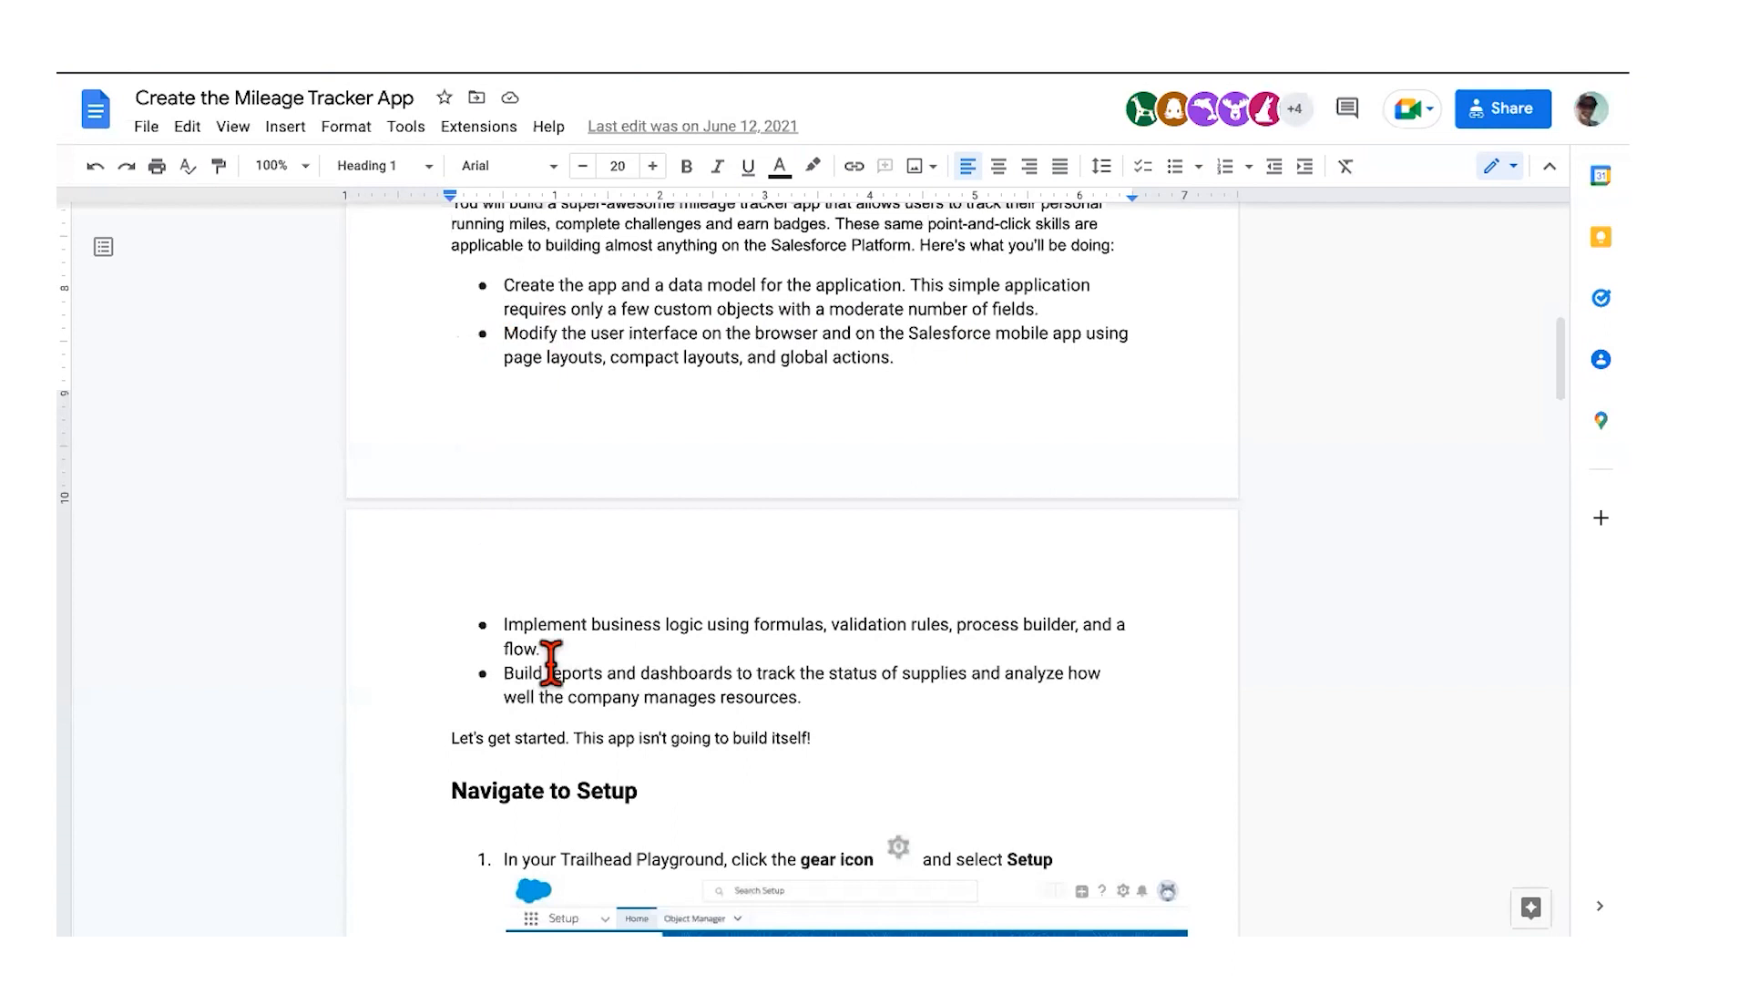
pyautogui.scroll(-3, 552, 643)
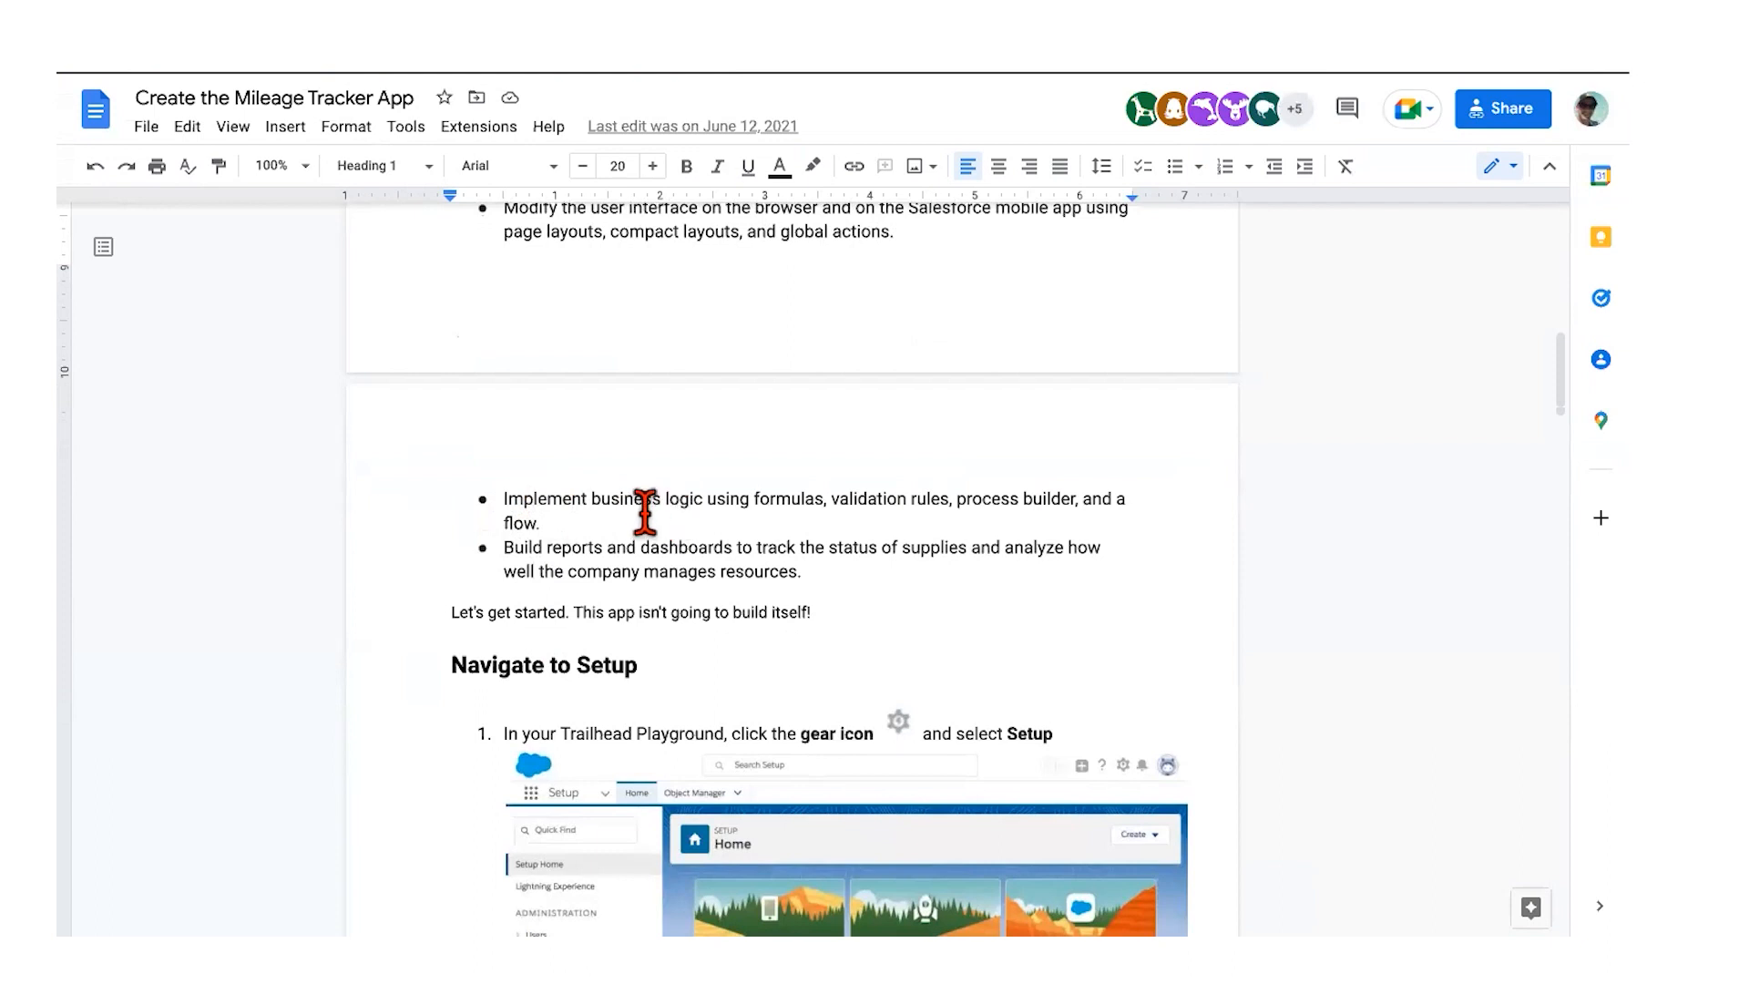
pyautogui.scroll(-1, 608, 510)
pyautogui.scroll(-1, 608, 510)
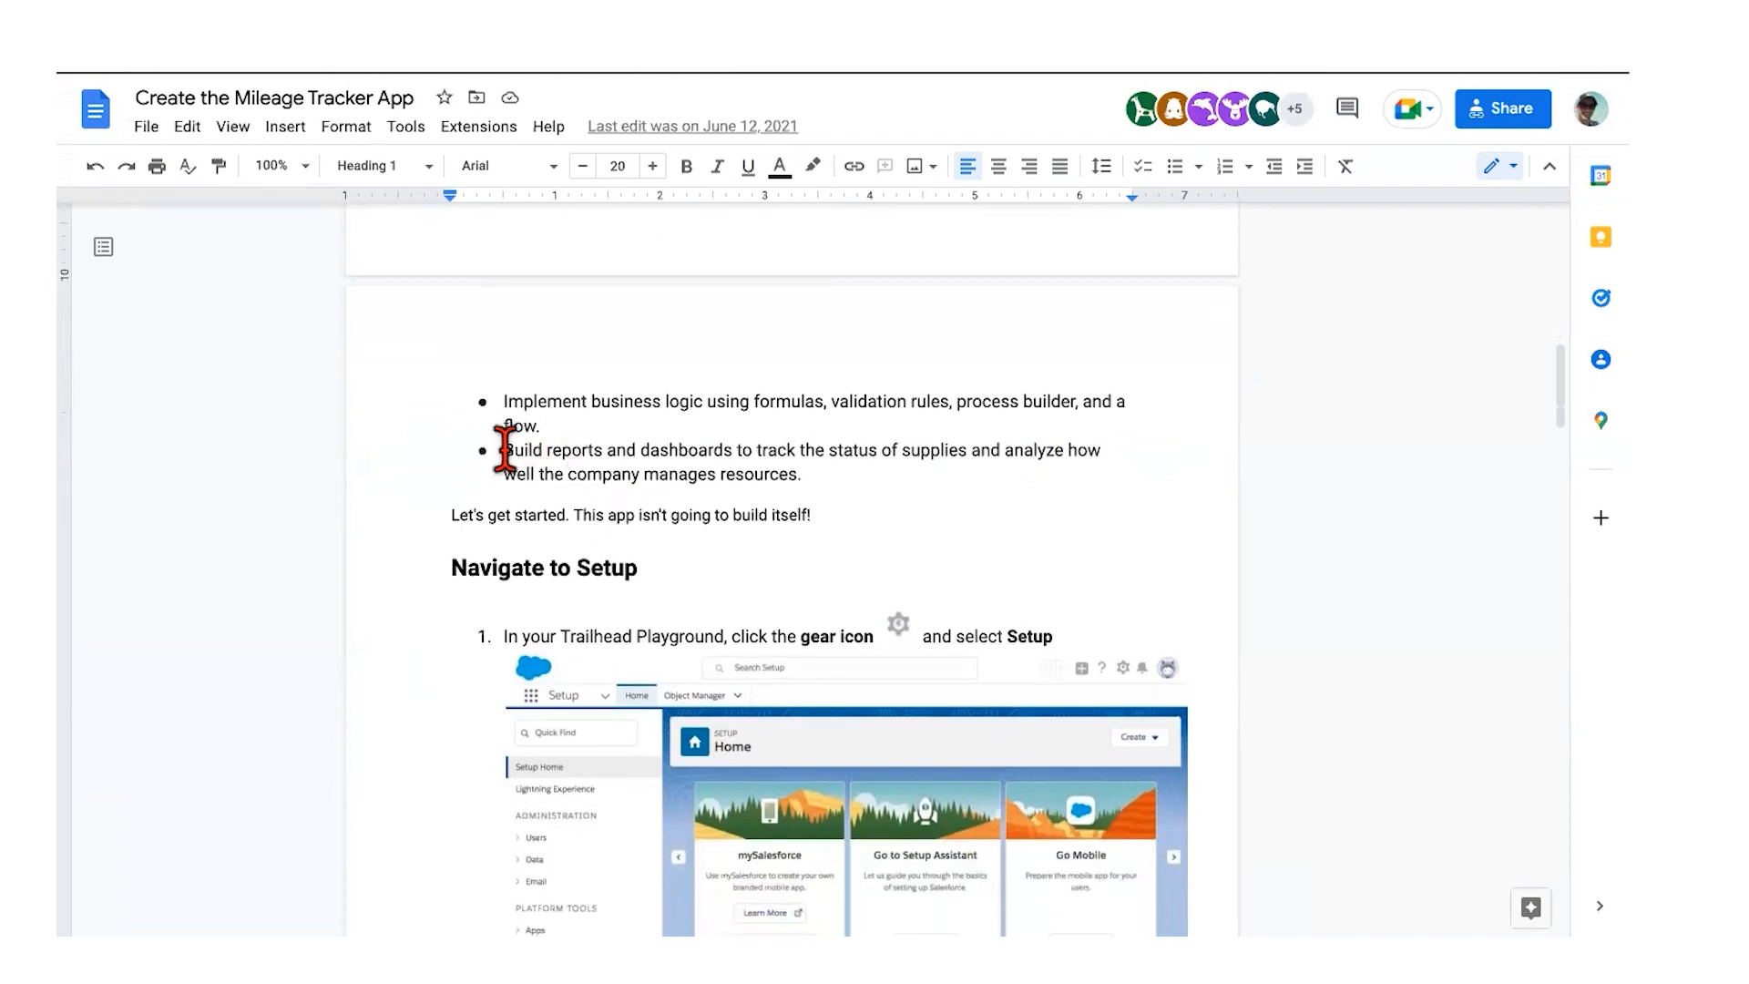
pyautogui.scroll(-1, 892, 494)
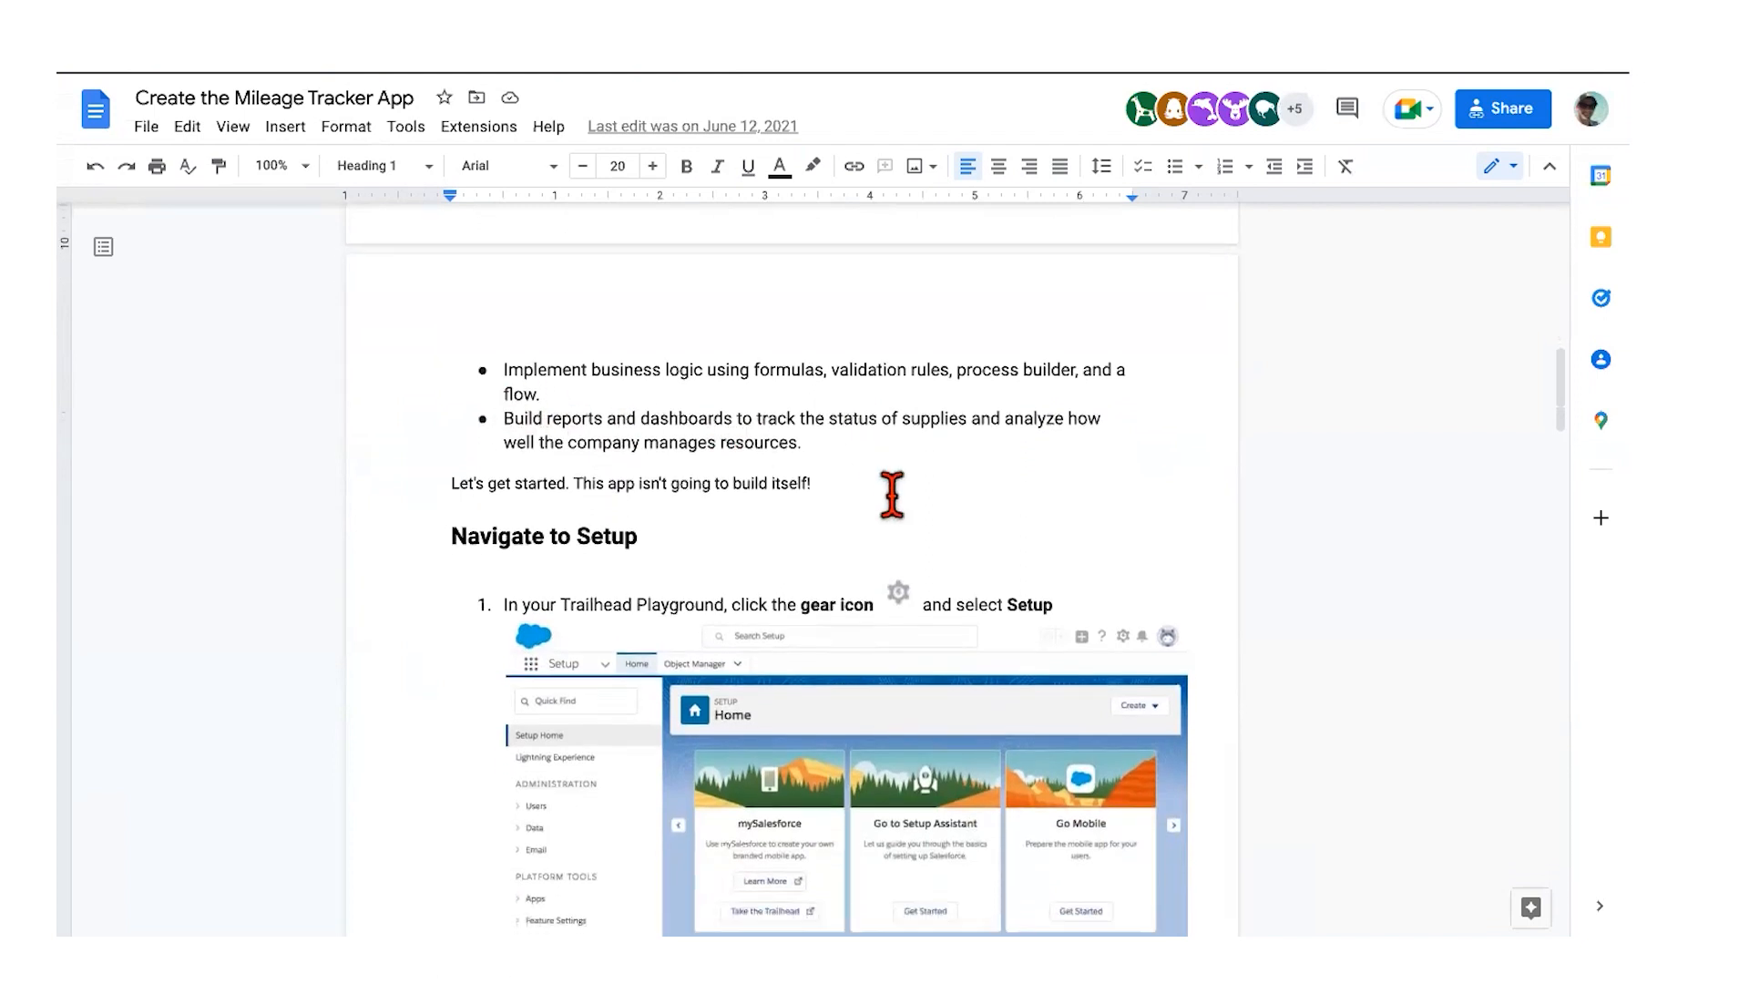
pyautogui.scroll(-1, 891, 495)
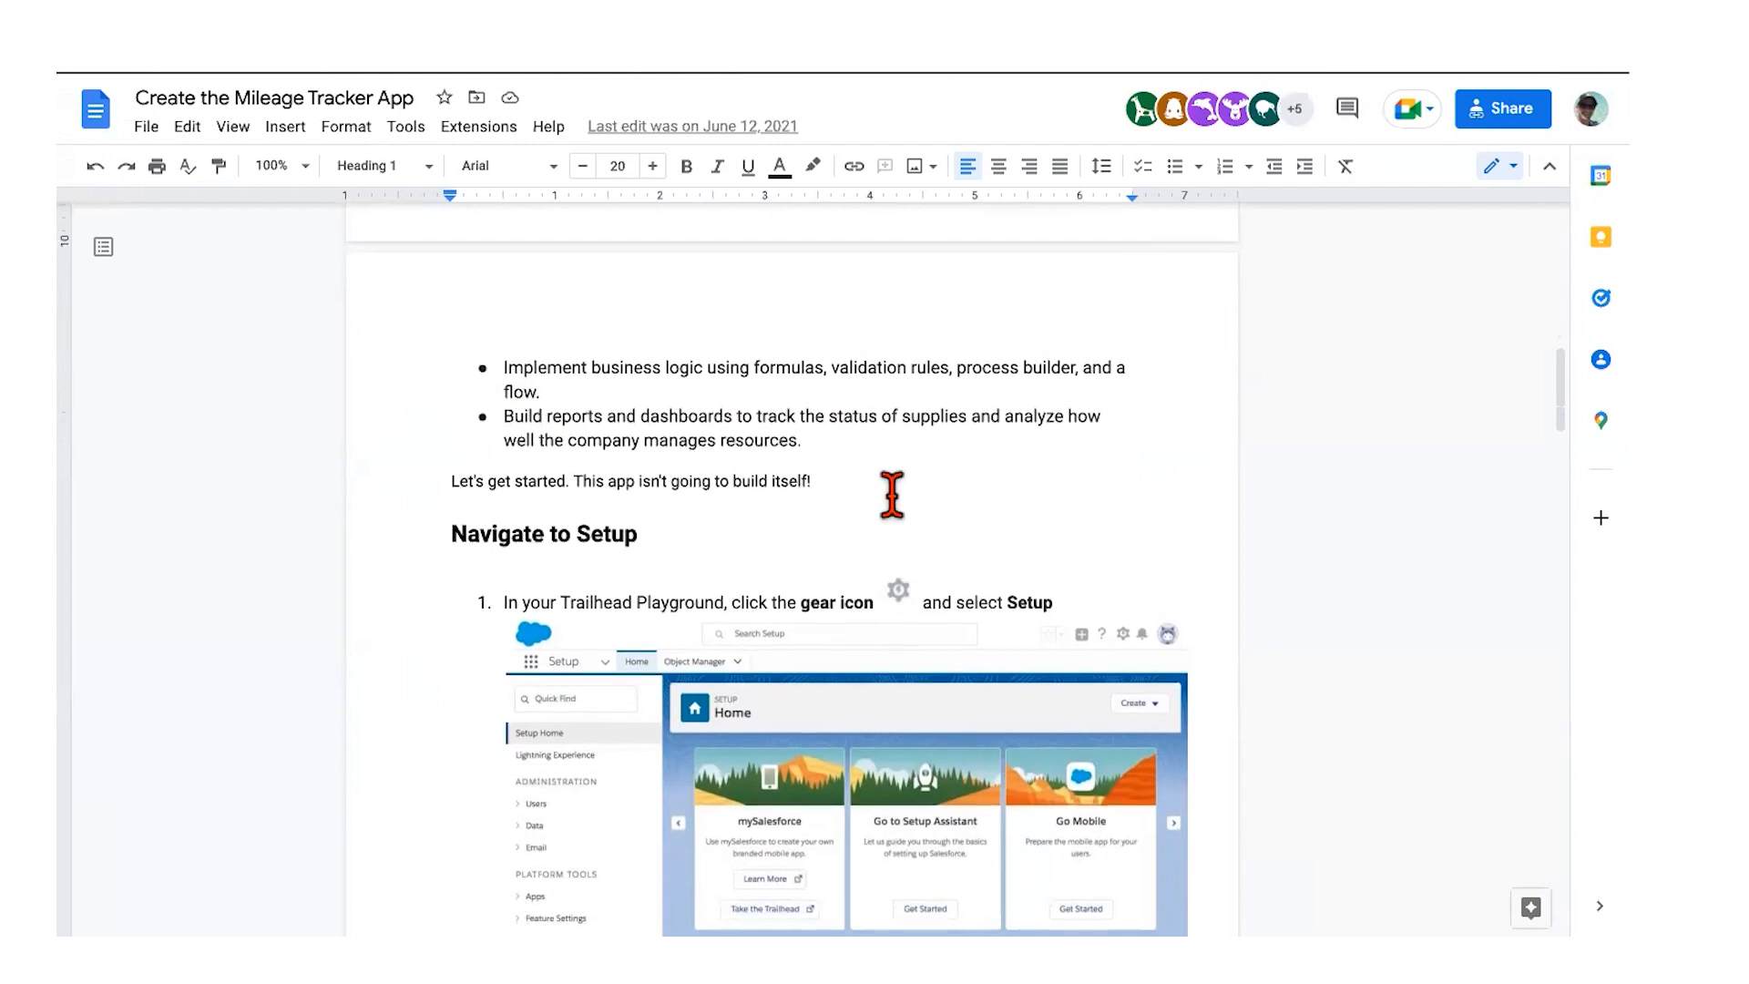
pyautogui.scroll(-5, 891, 495)
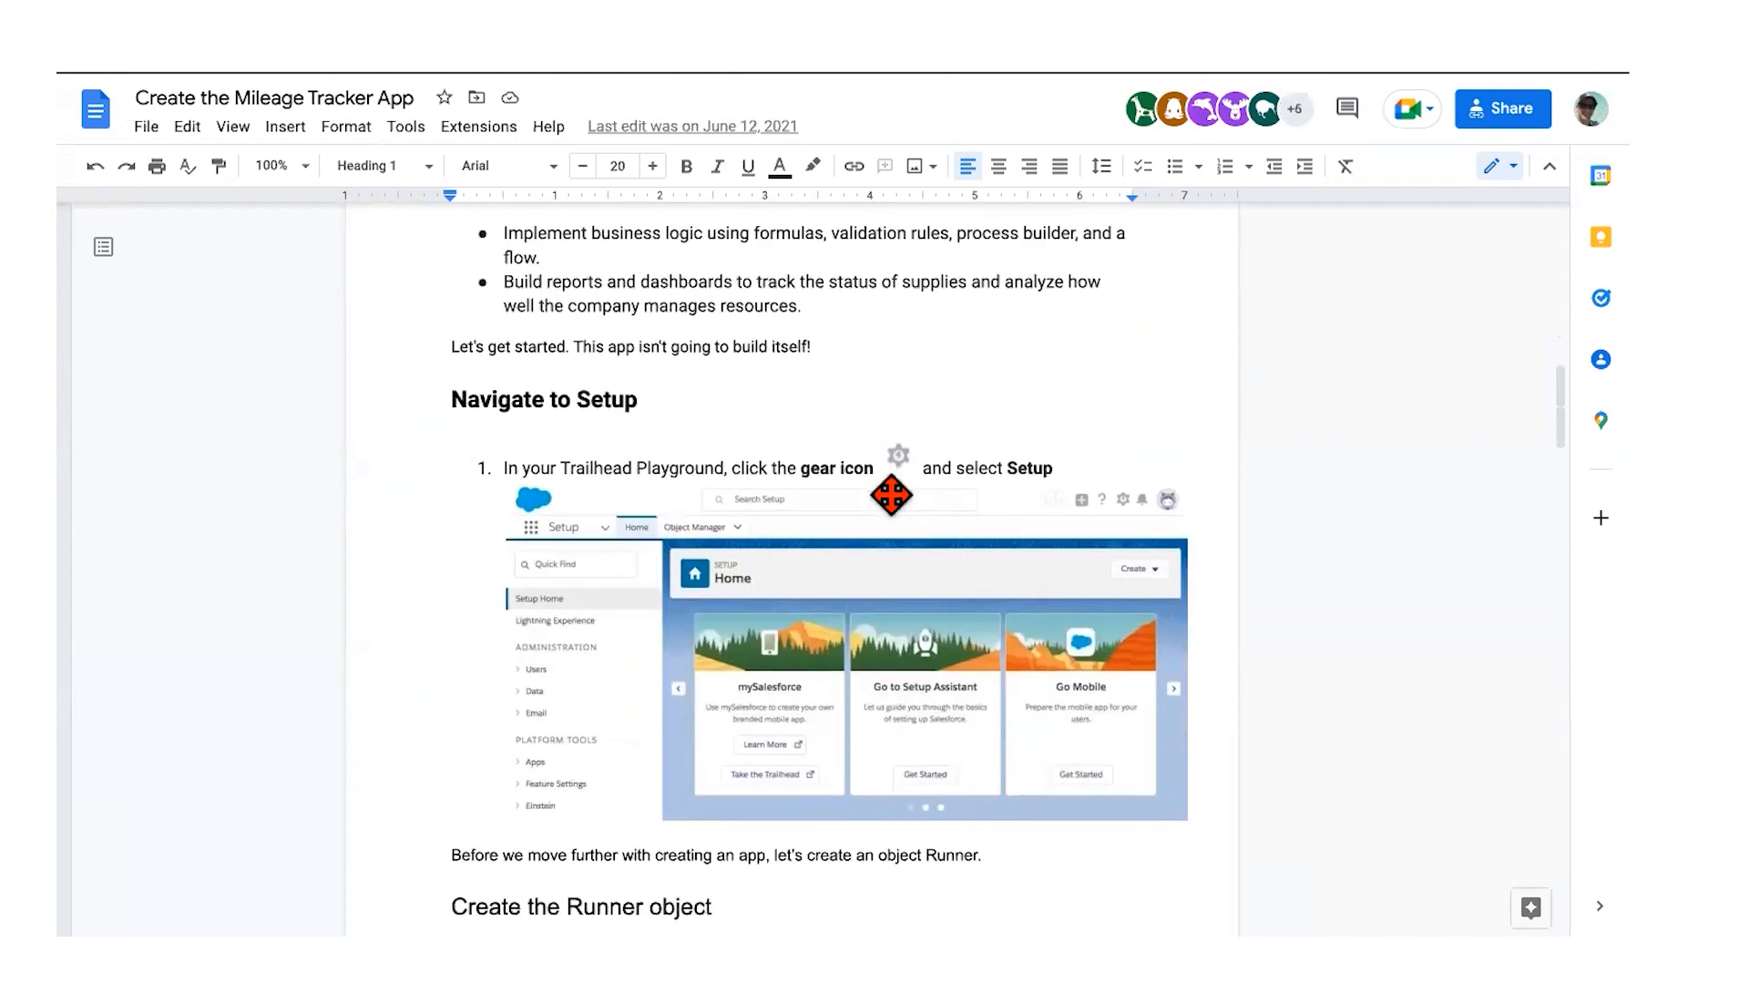
# Step: Scroll the guide down to read the 'Create the Runner object' steps
pyautogui.scroll(-2, 892, 495)
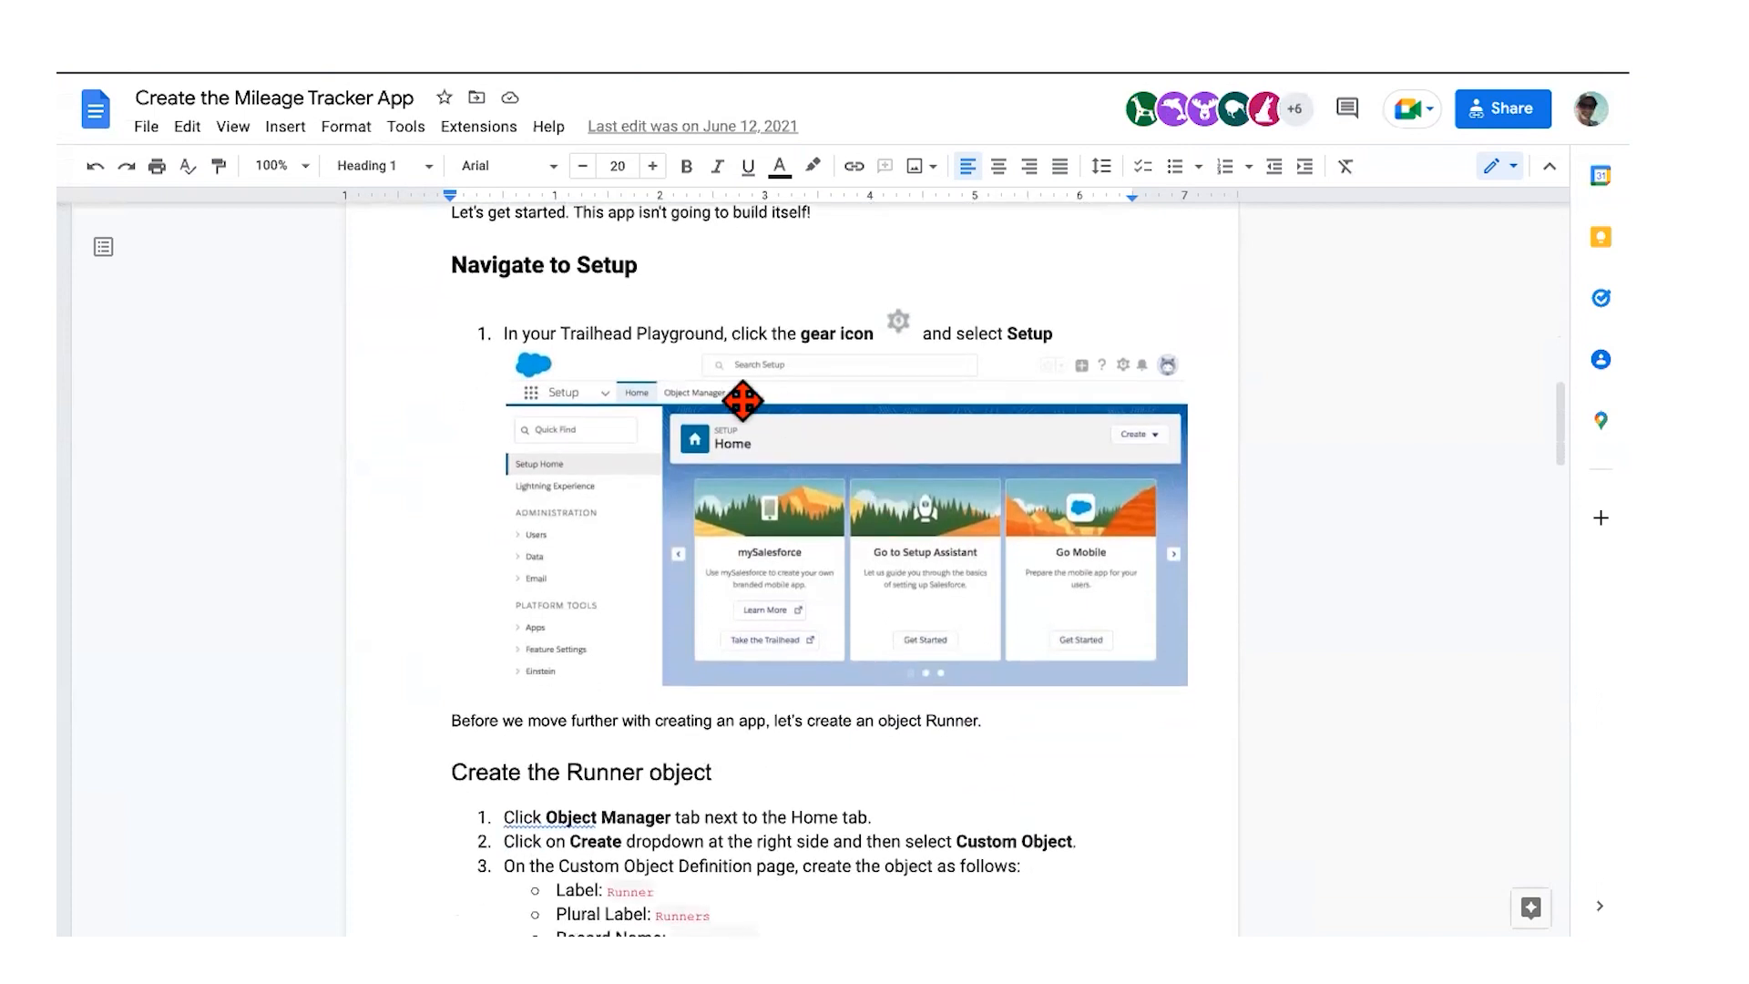
pyautogui.scroll(-2, 742, 401)
pyautogui.scroll(-5, 743, 401)
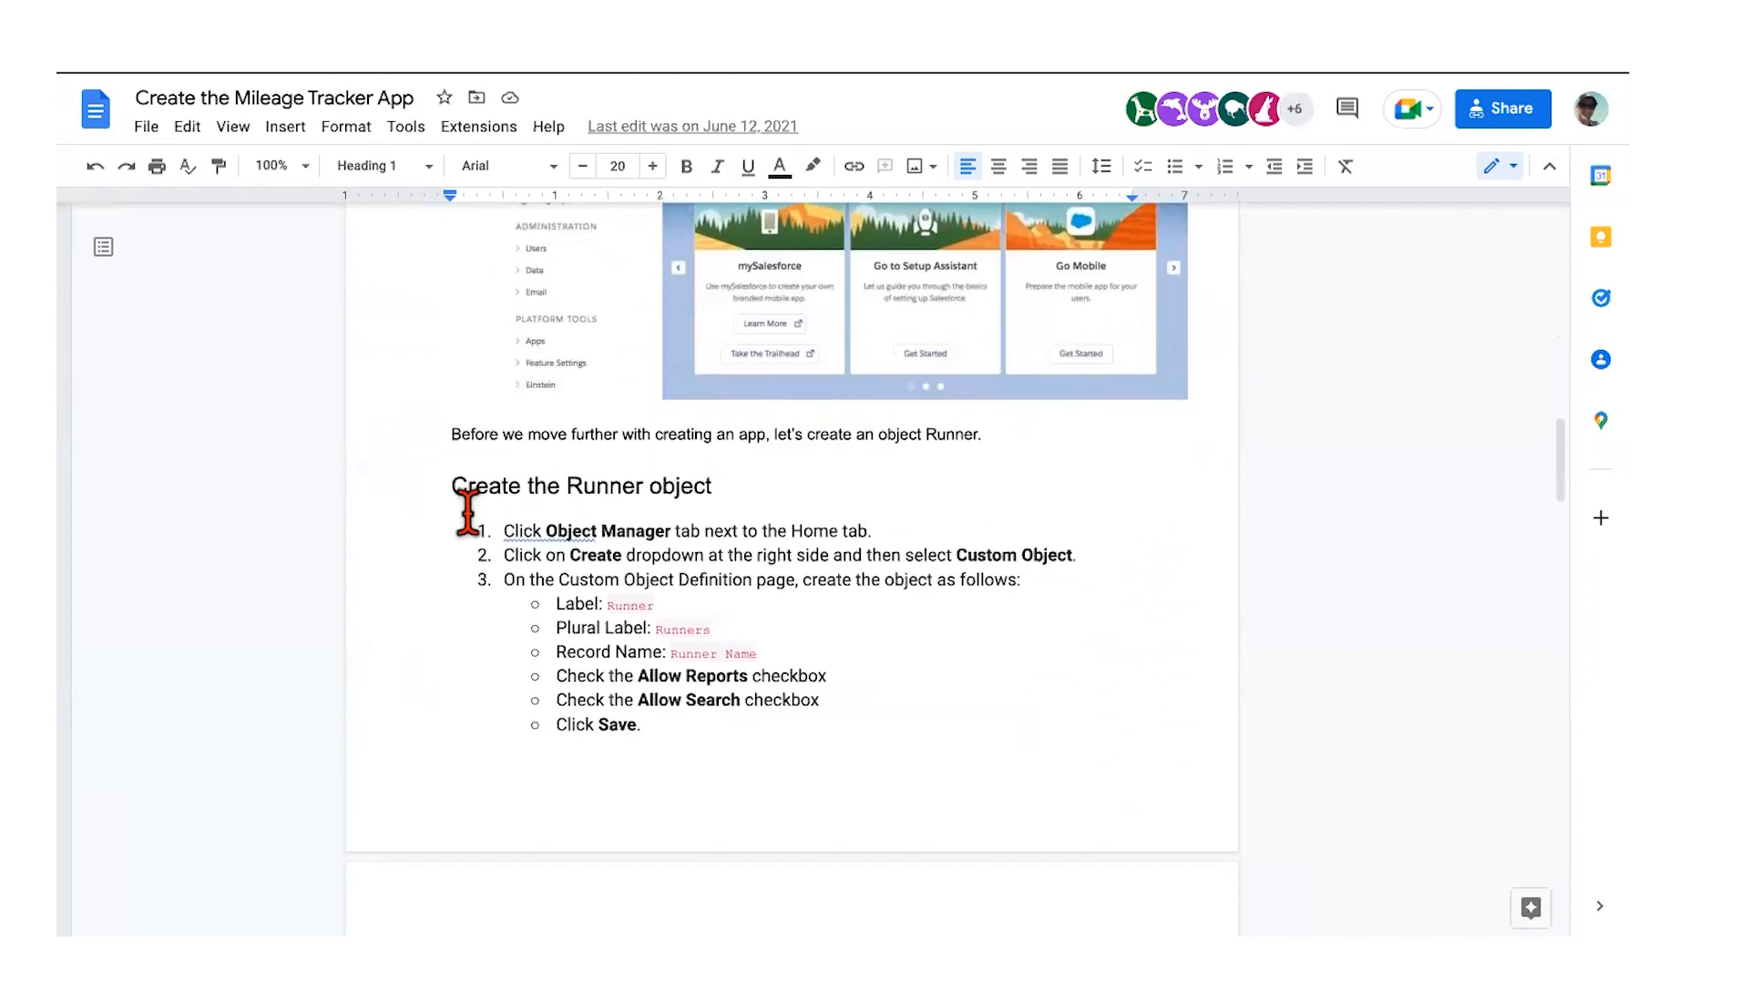
pyautogui.scroll(-3, 469, 496)
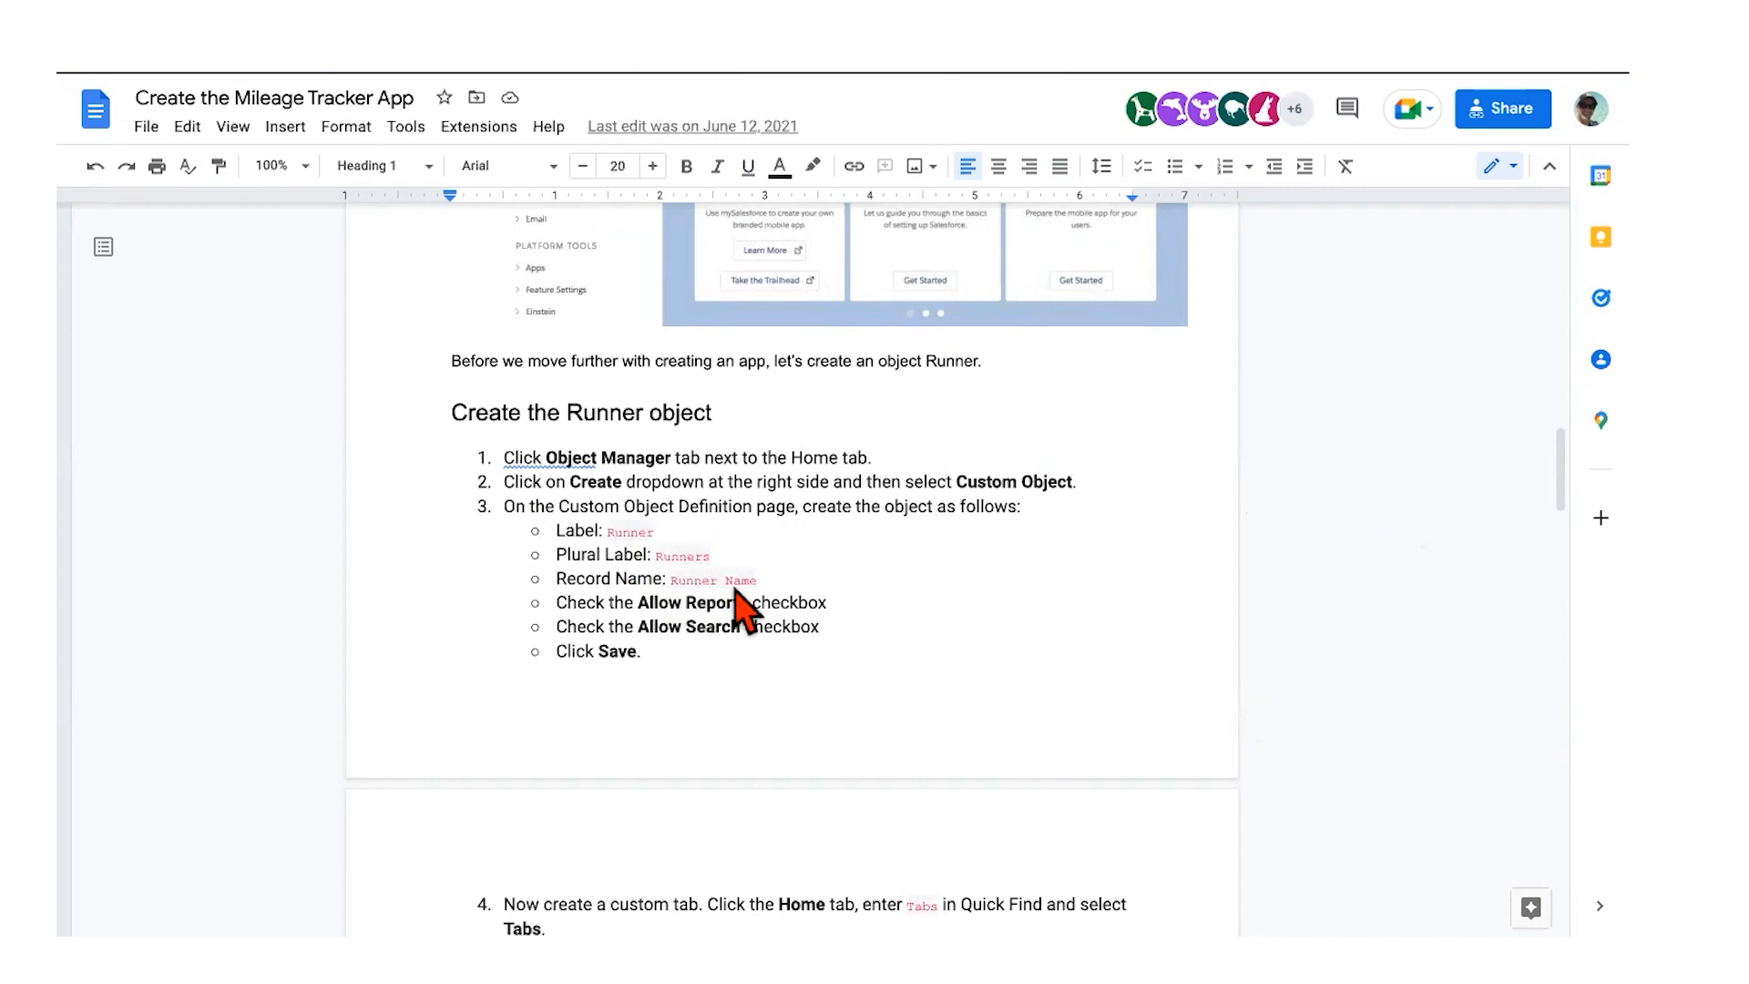
pyautogui.scroll(-2, 778, 610)
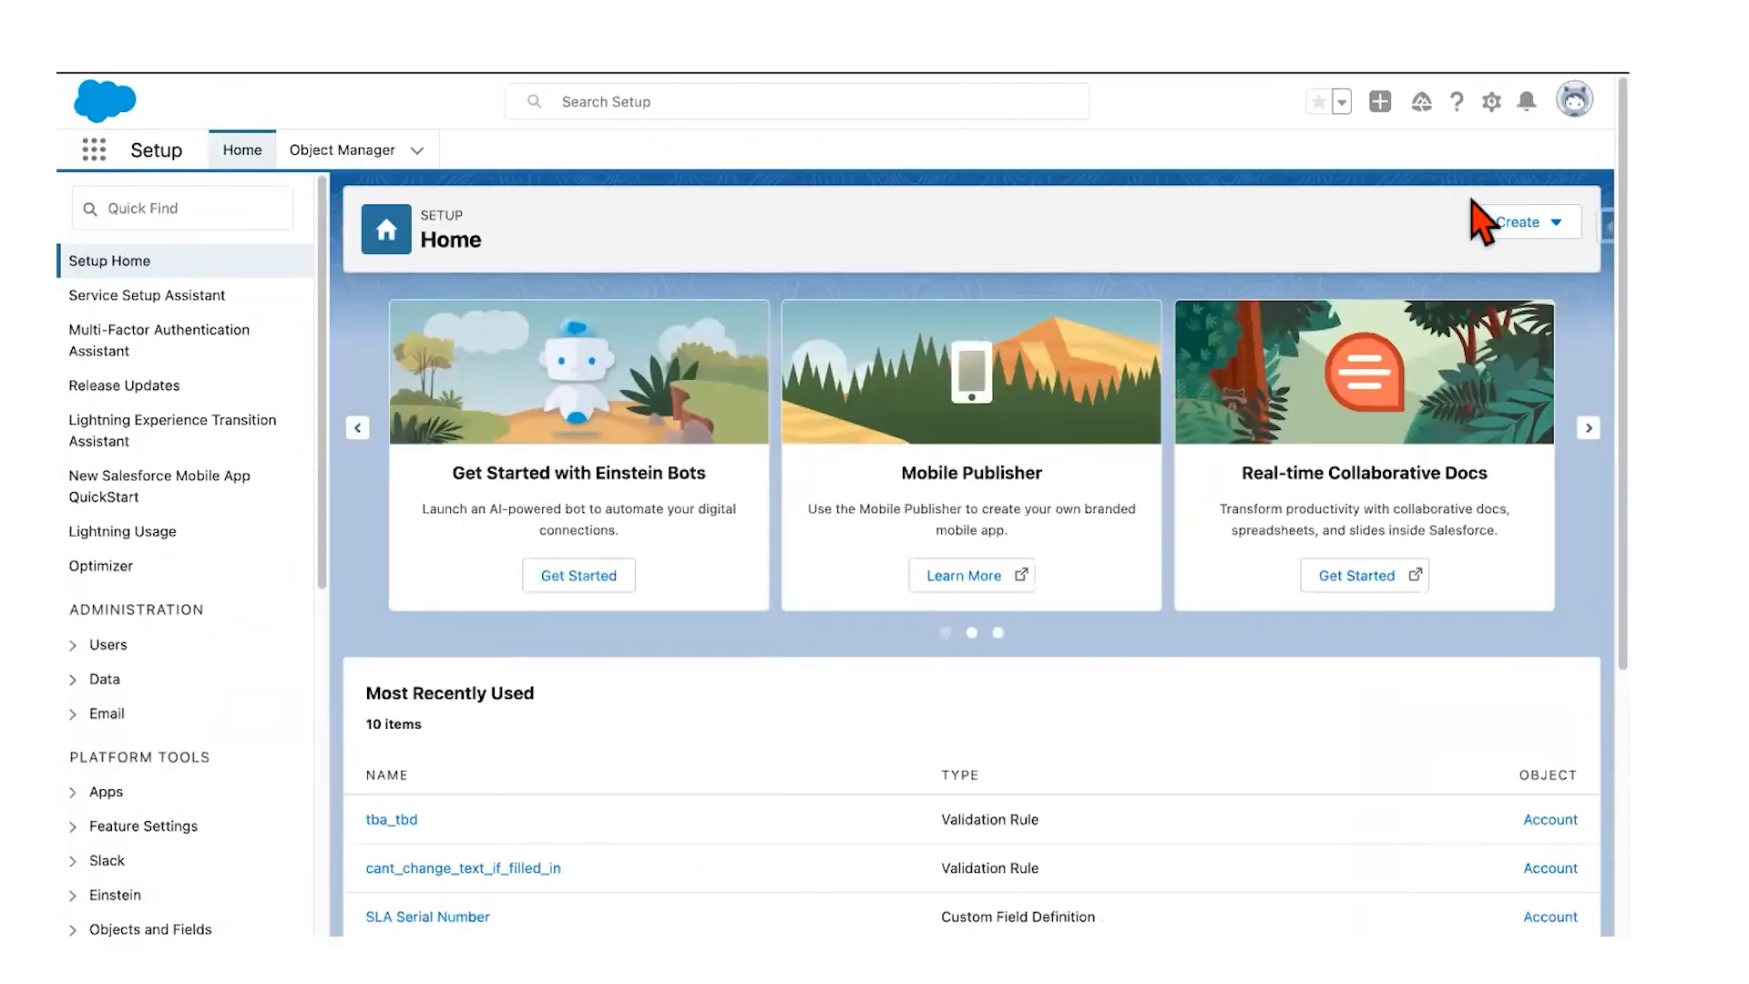
# Step: From Object Manager, start a new custom object and put the cursor in its Label field
pyautogui.click(1539, 237)
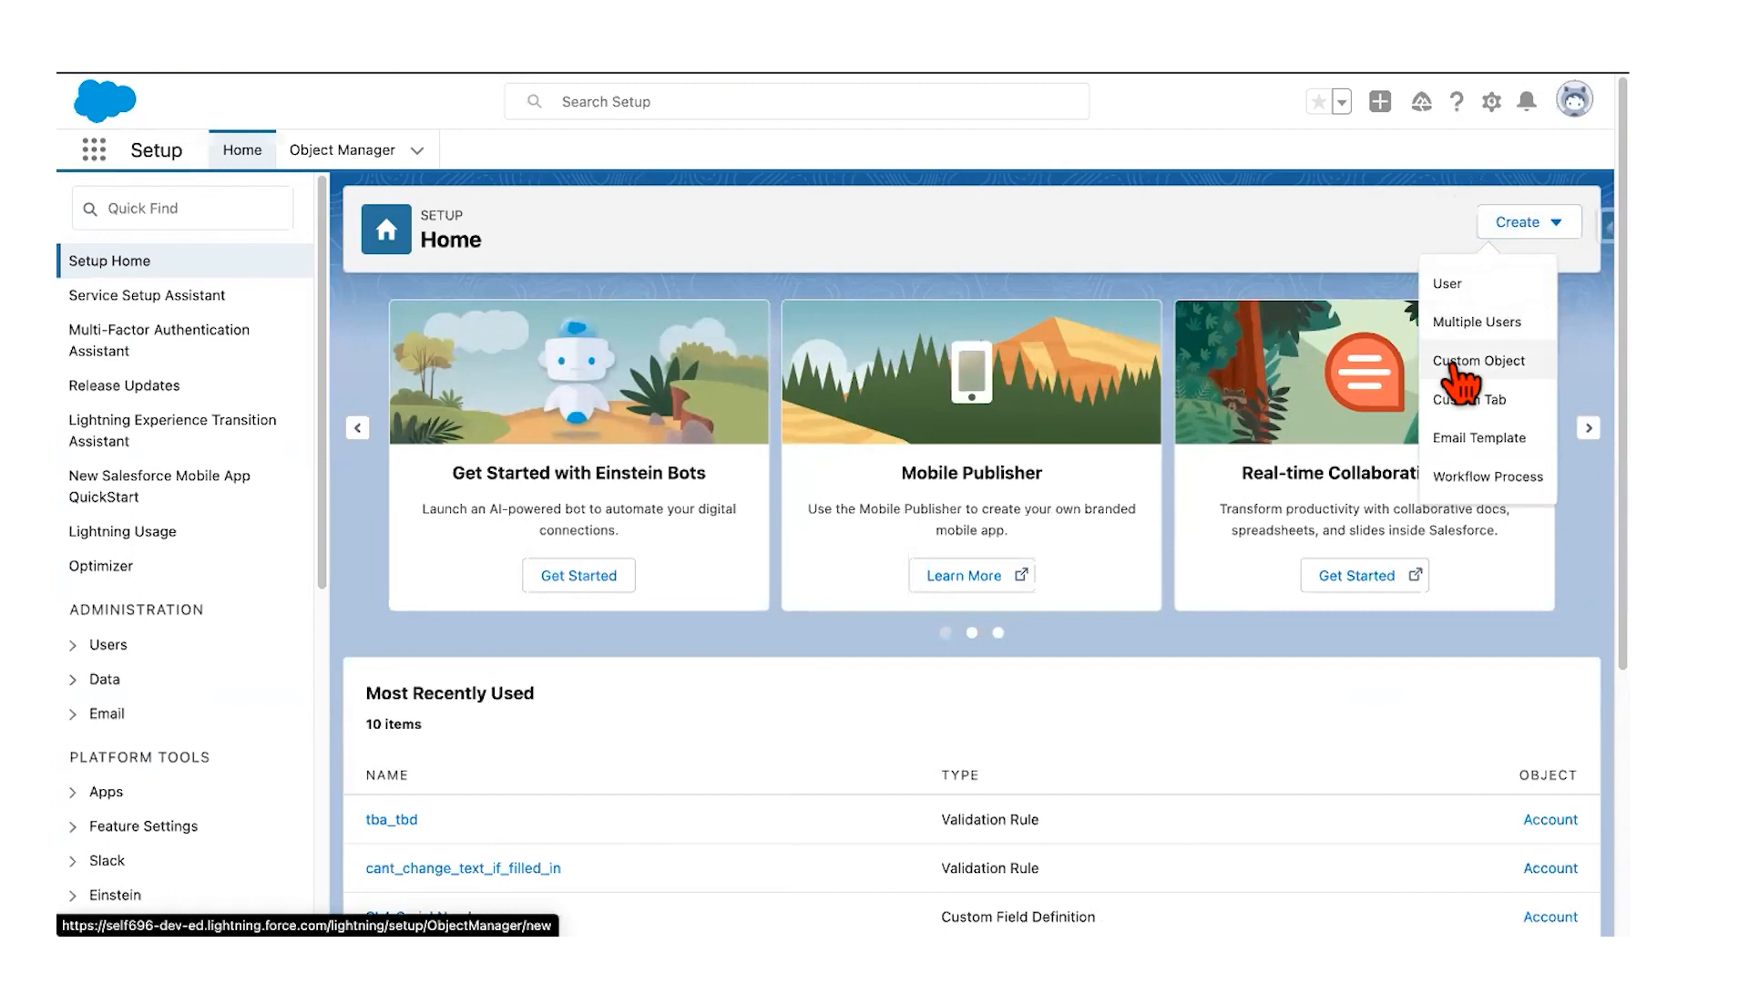
pyautogui.click(328, 153)
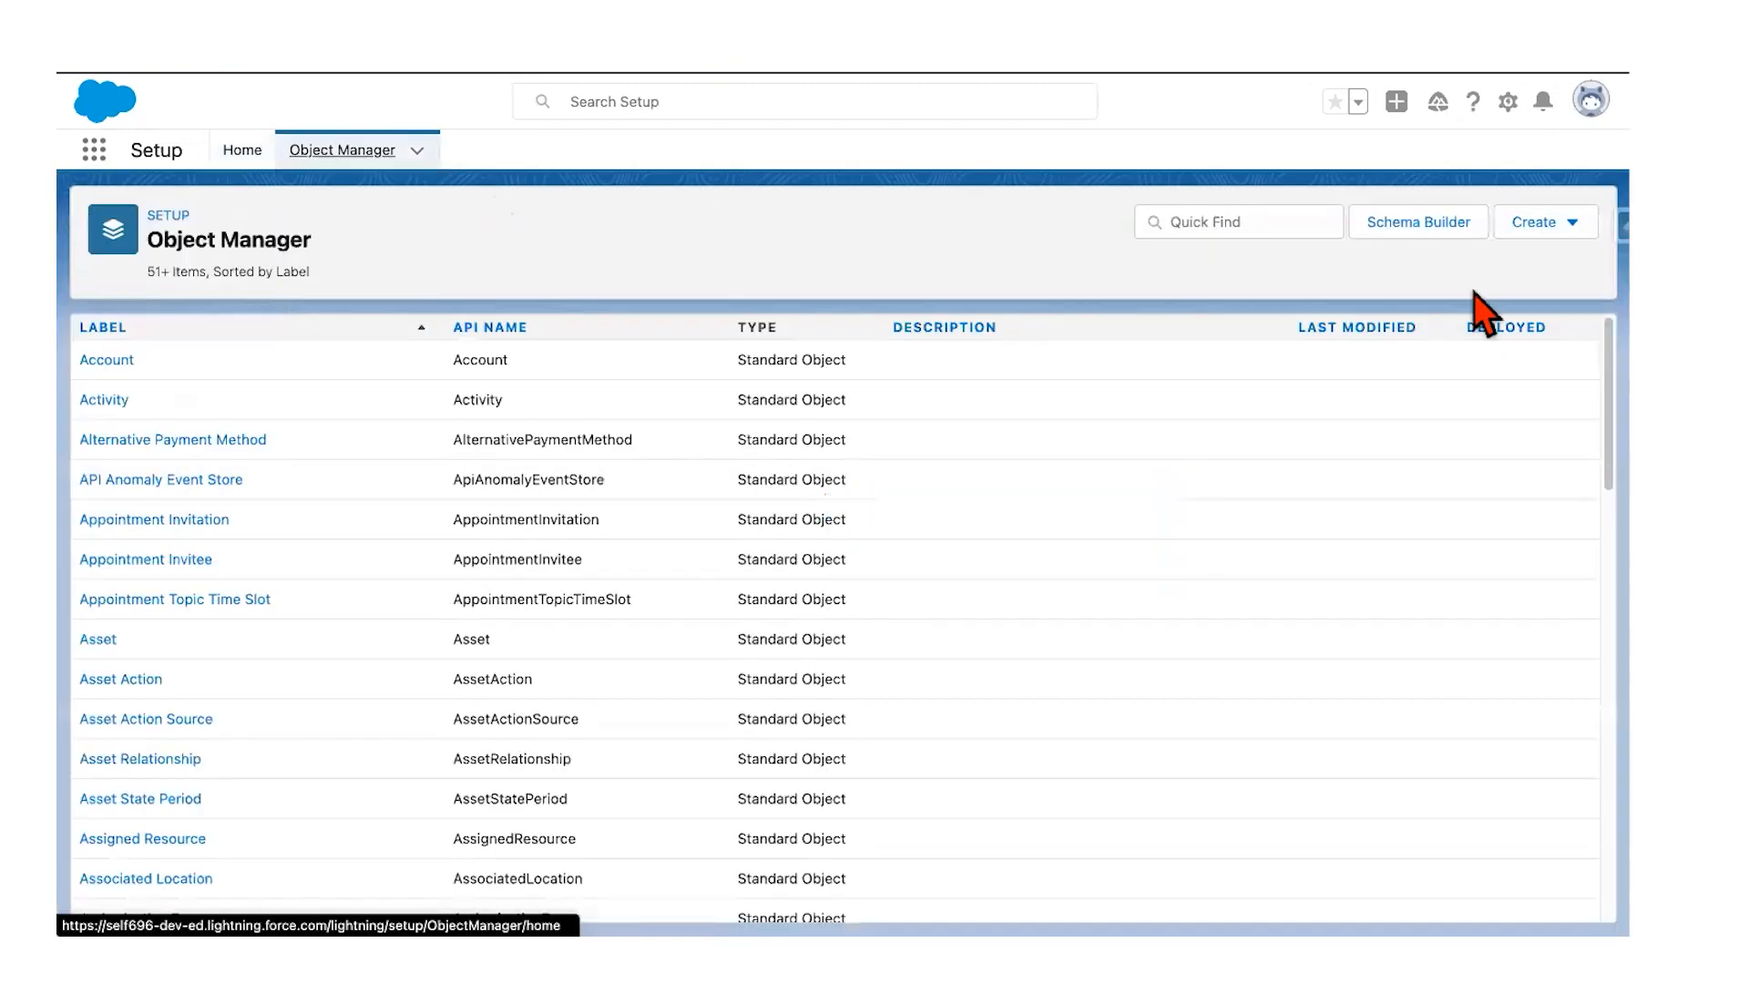
pyautogui.click(1534, 224)
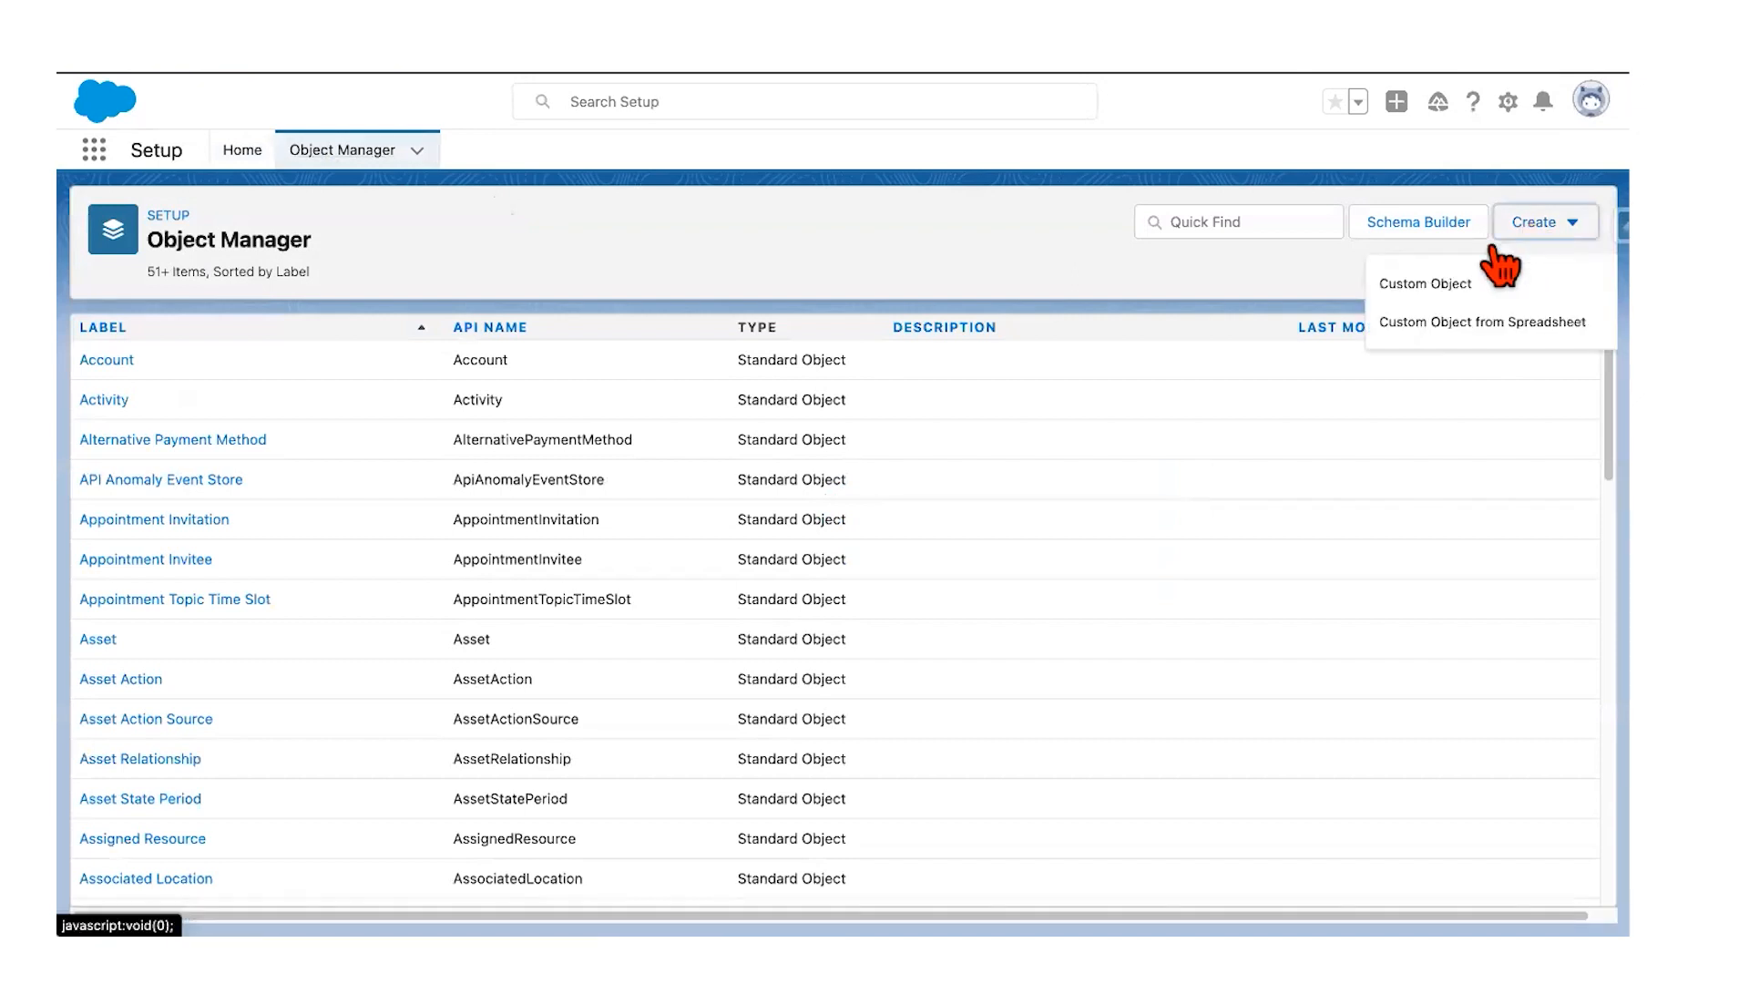
pyautogui.click(1437, 290)
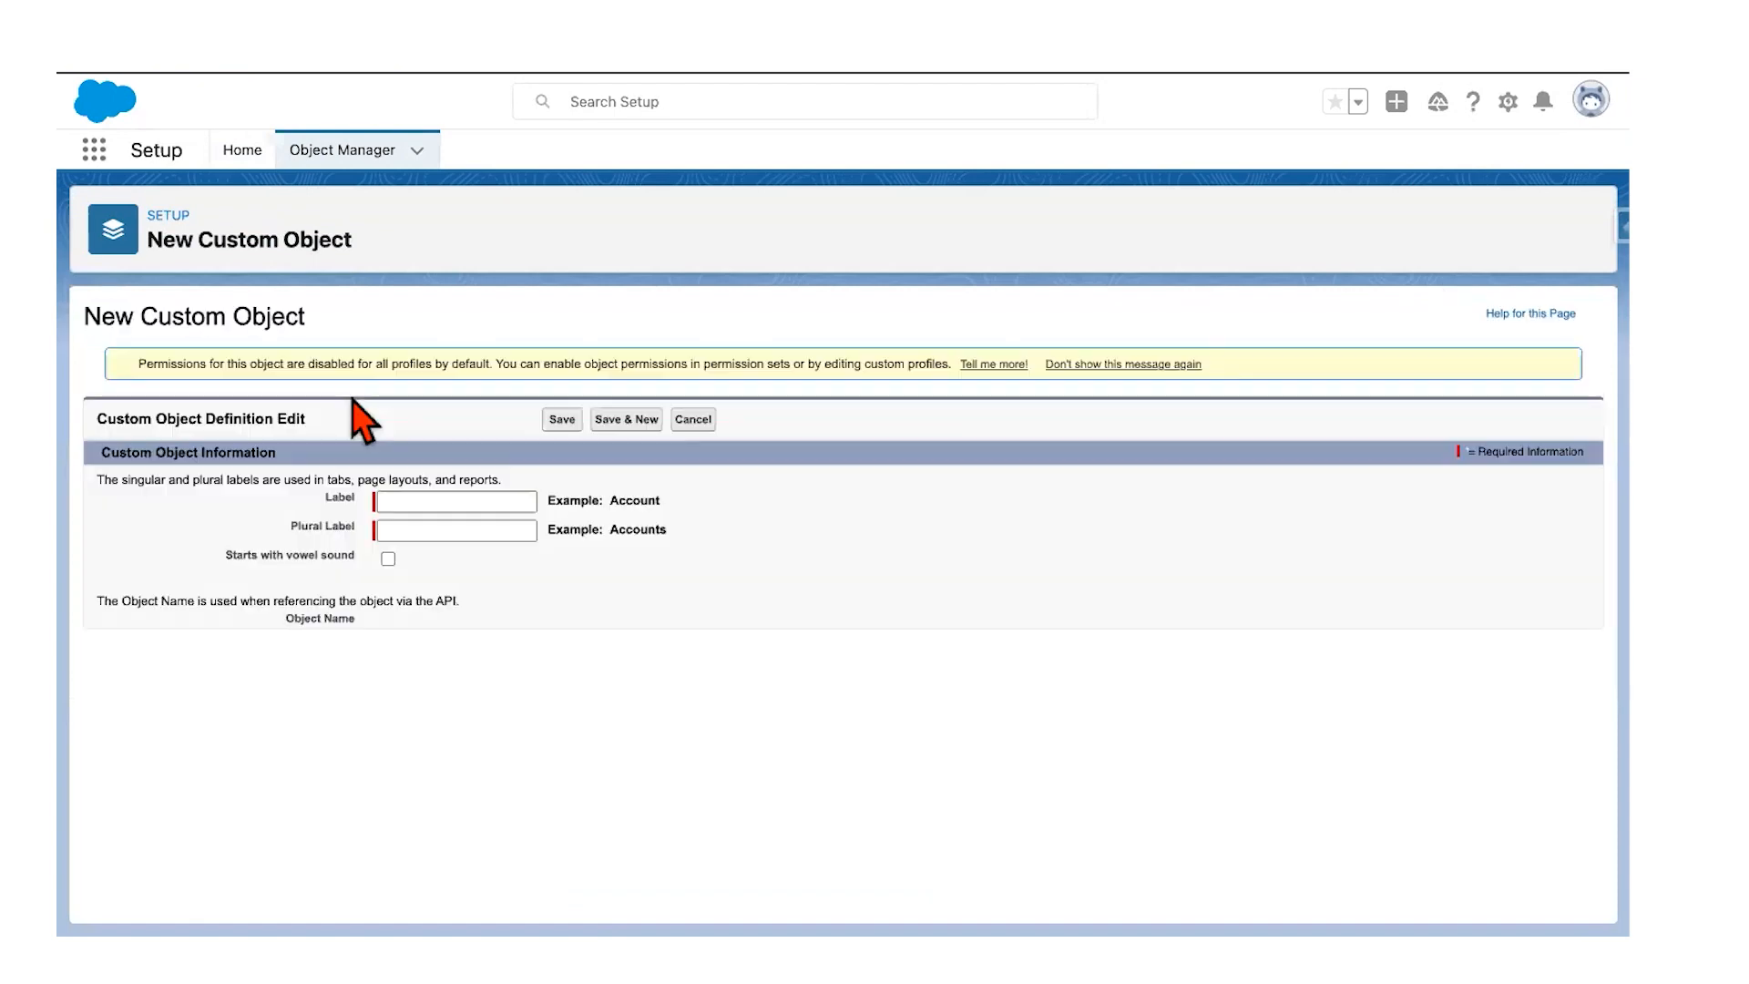
pyautogui.click(398, 500)
# Step: Enter Runner as the object label, fill in its plural label, and check the guide
pyautogui.write('Runner')
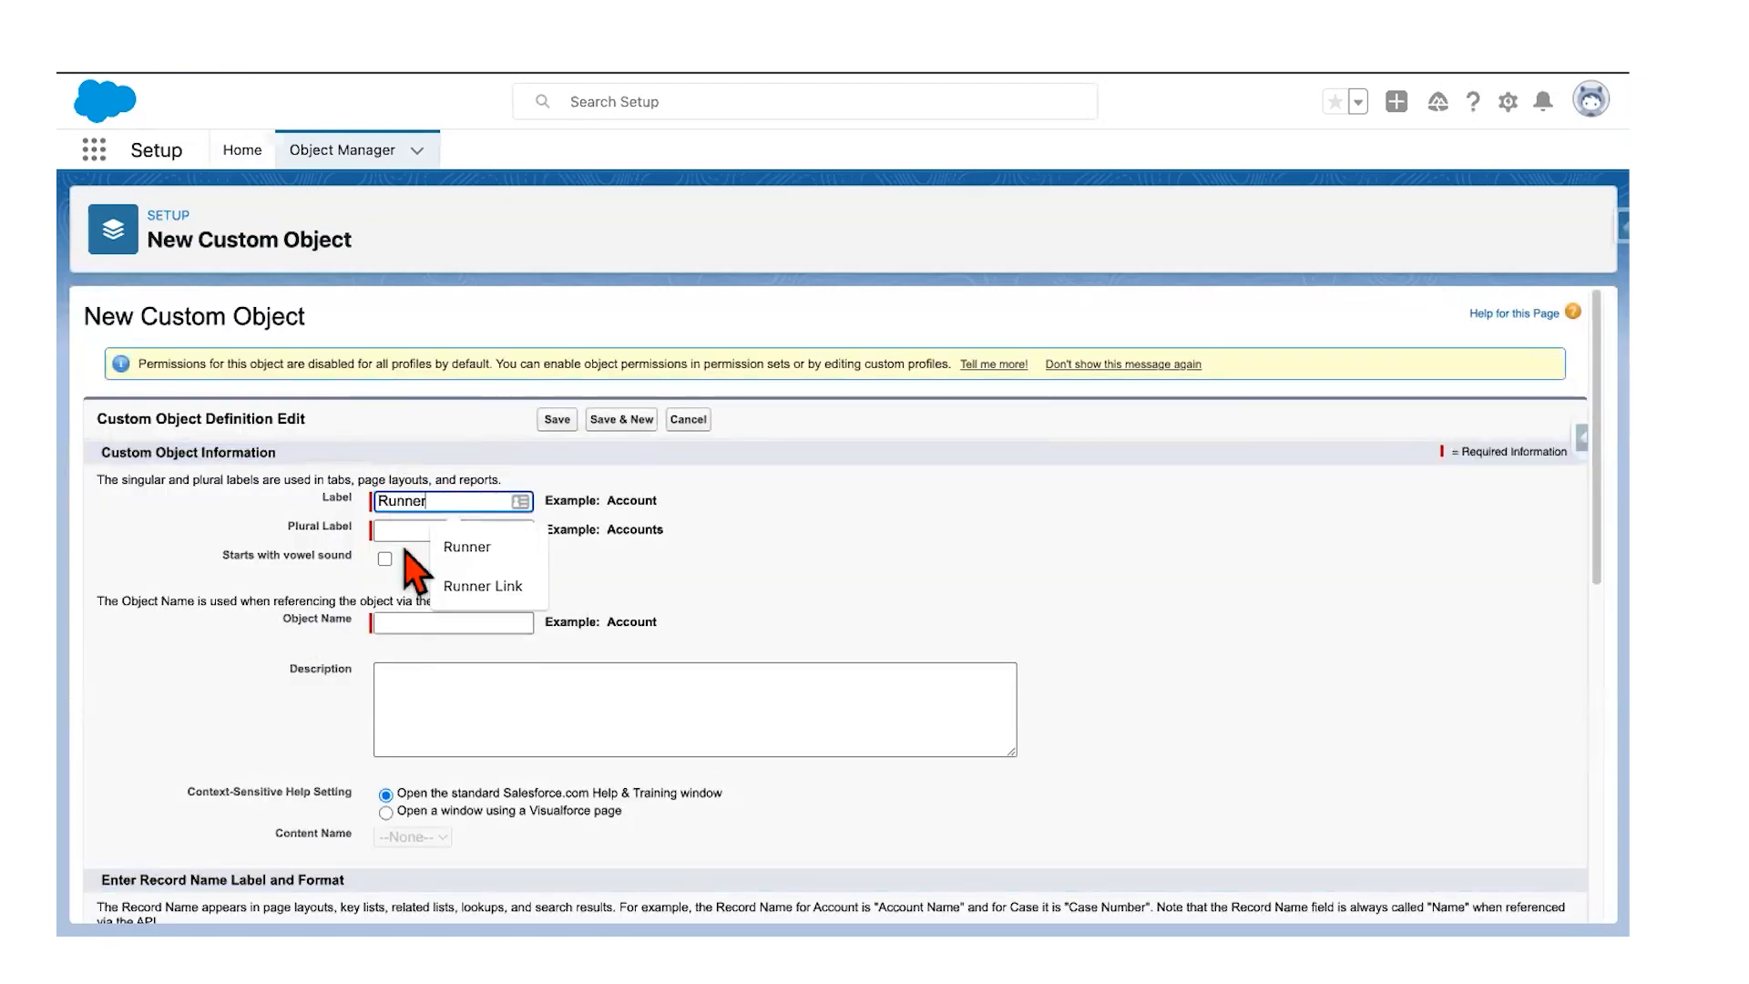
pyautogui.click(406, 530)
pyautogui.write('Runners')
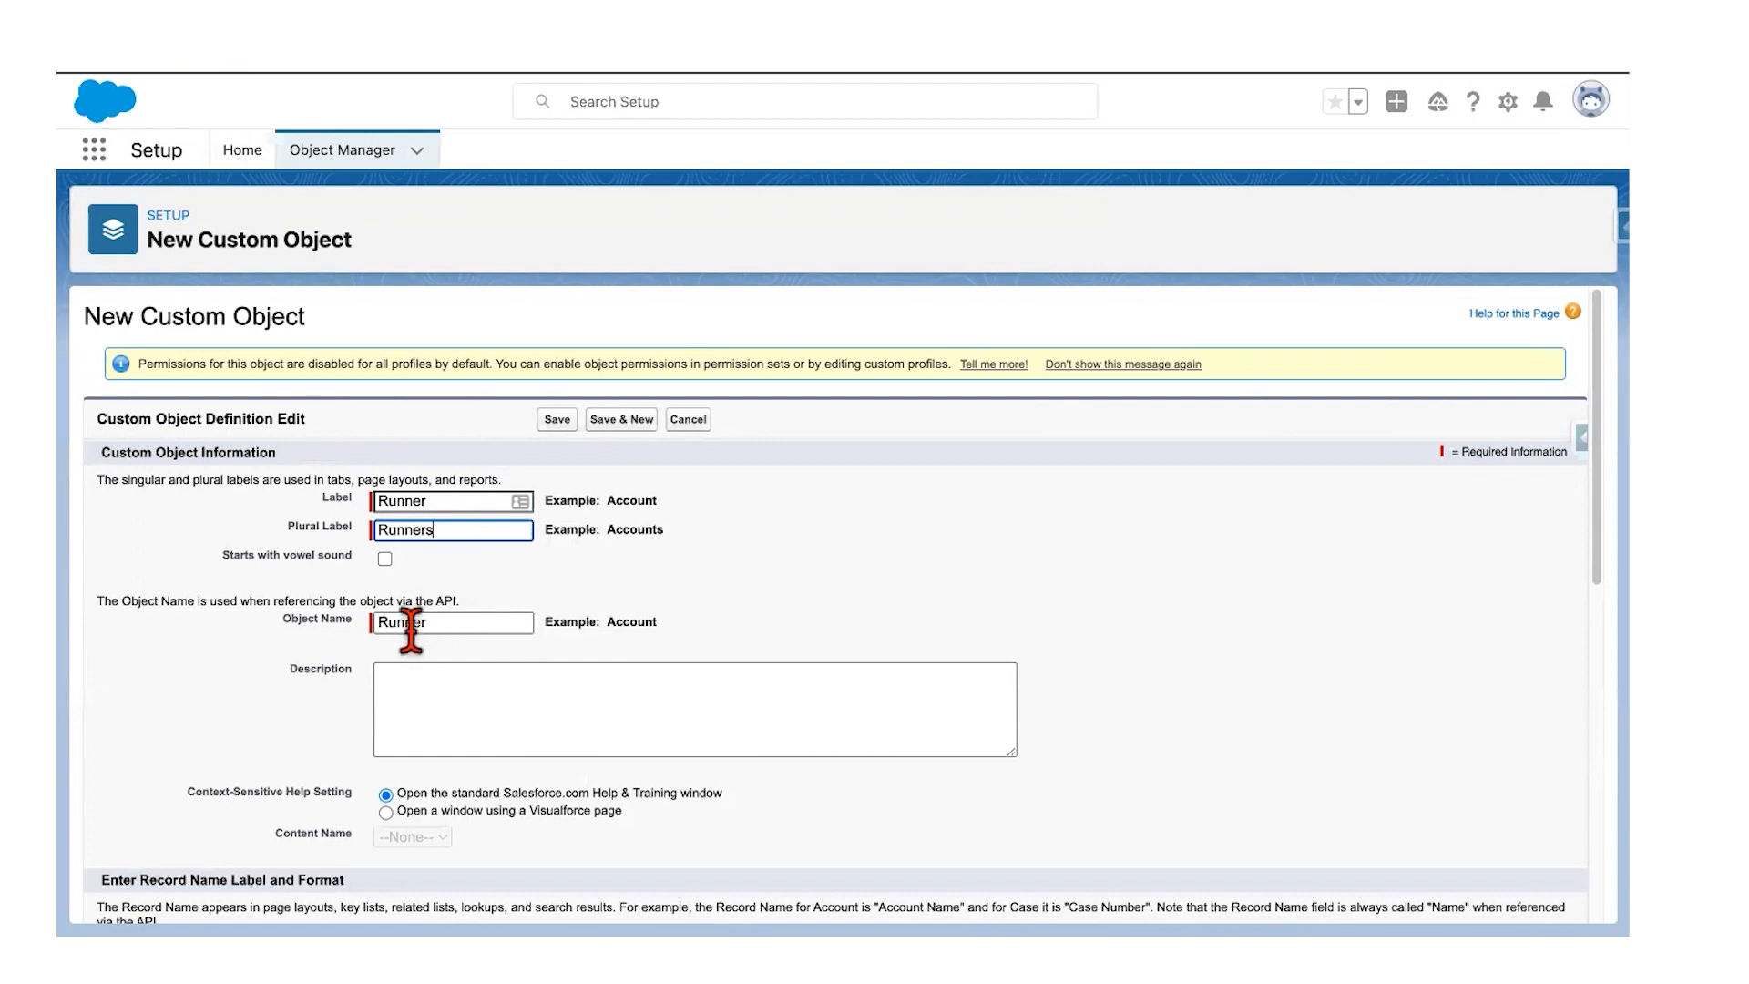
pyautogui.scroll(-3, 351, 664)
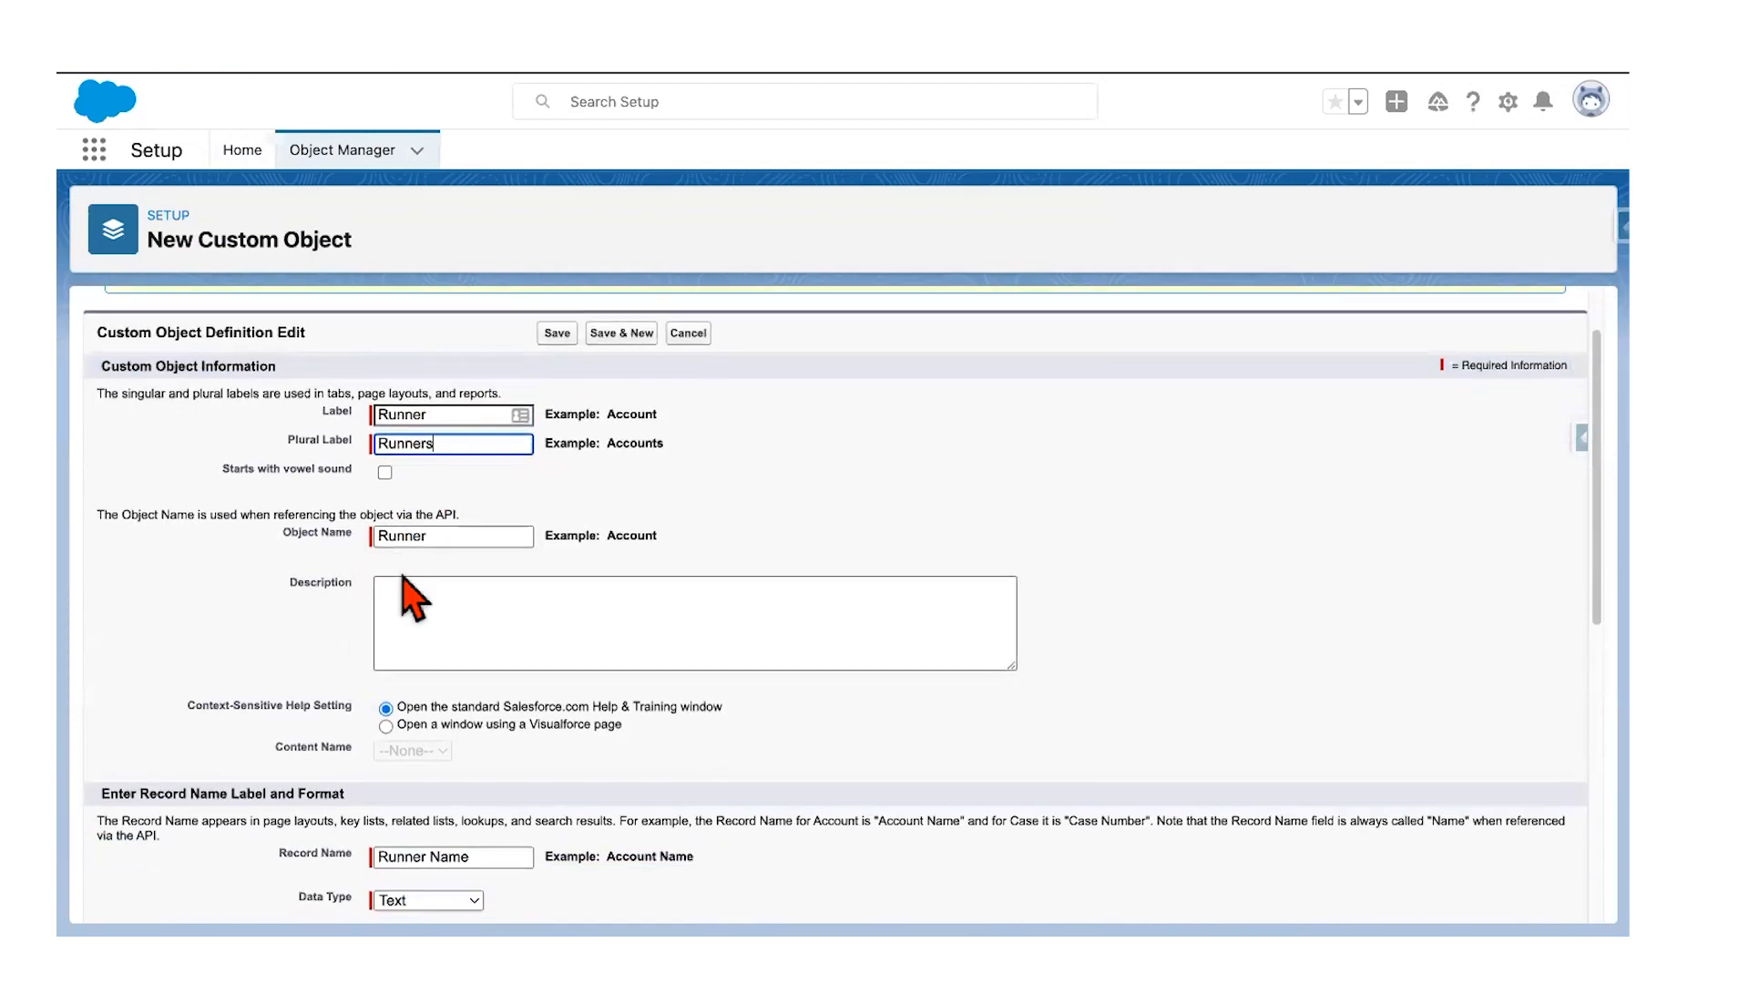
pyautogui.scroll(-1, 422, 594)
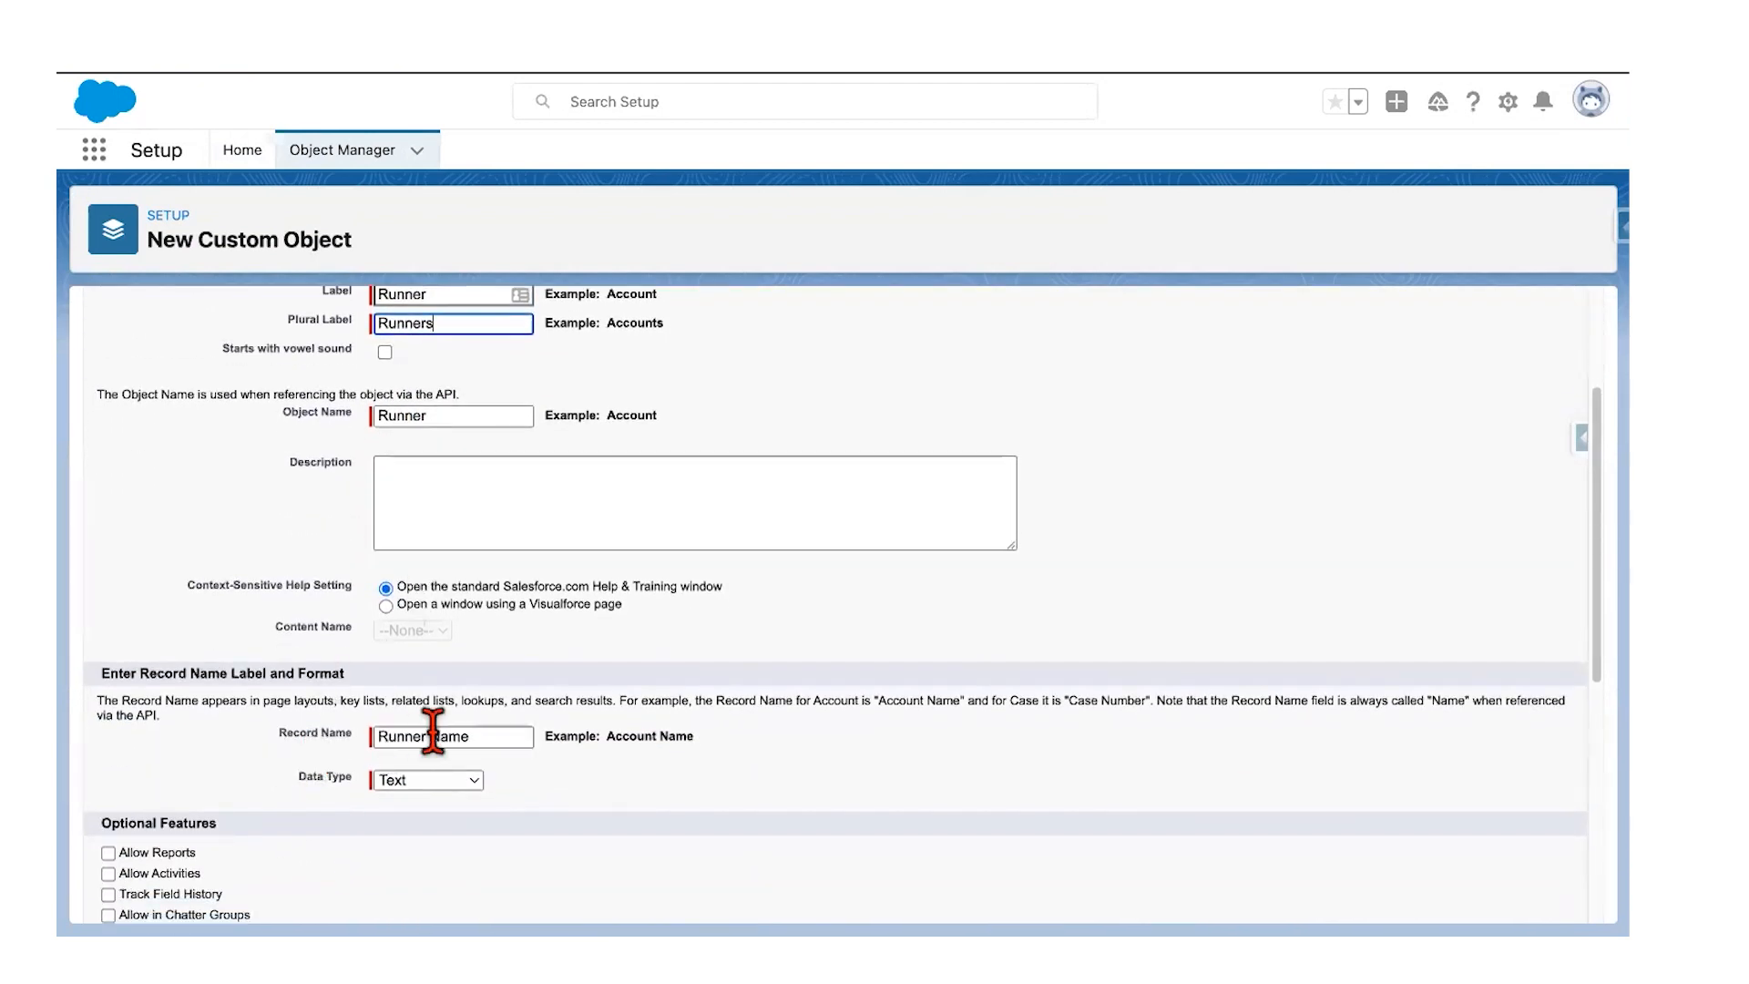
pyautogui.scroll(-1, 500, 736)
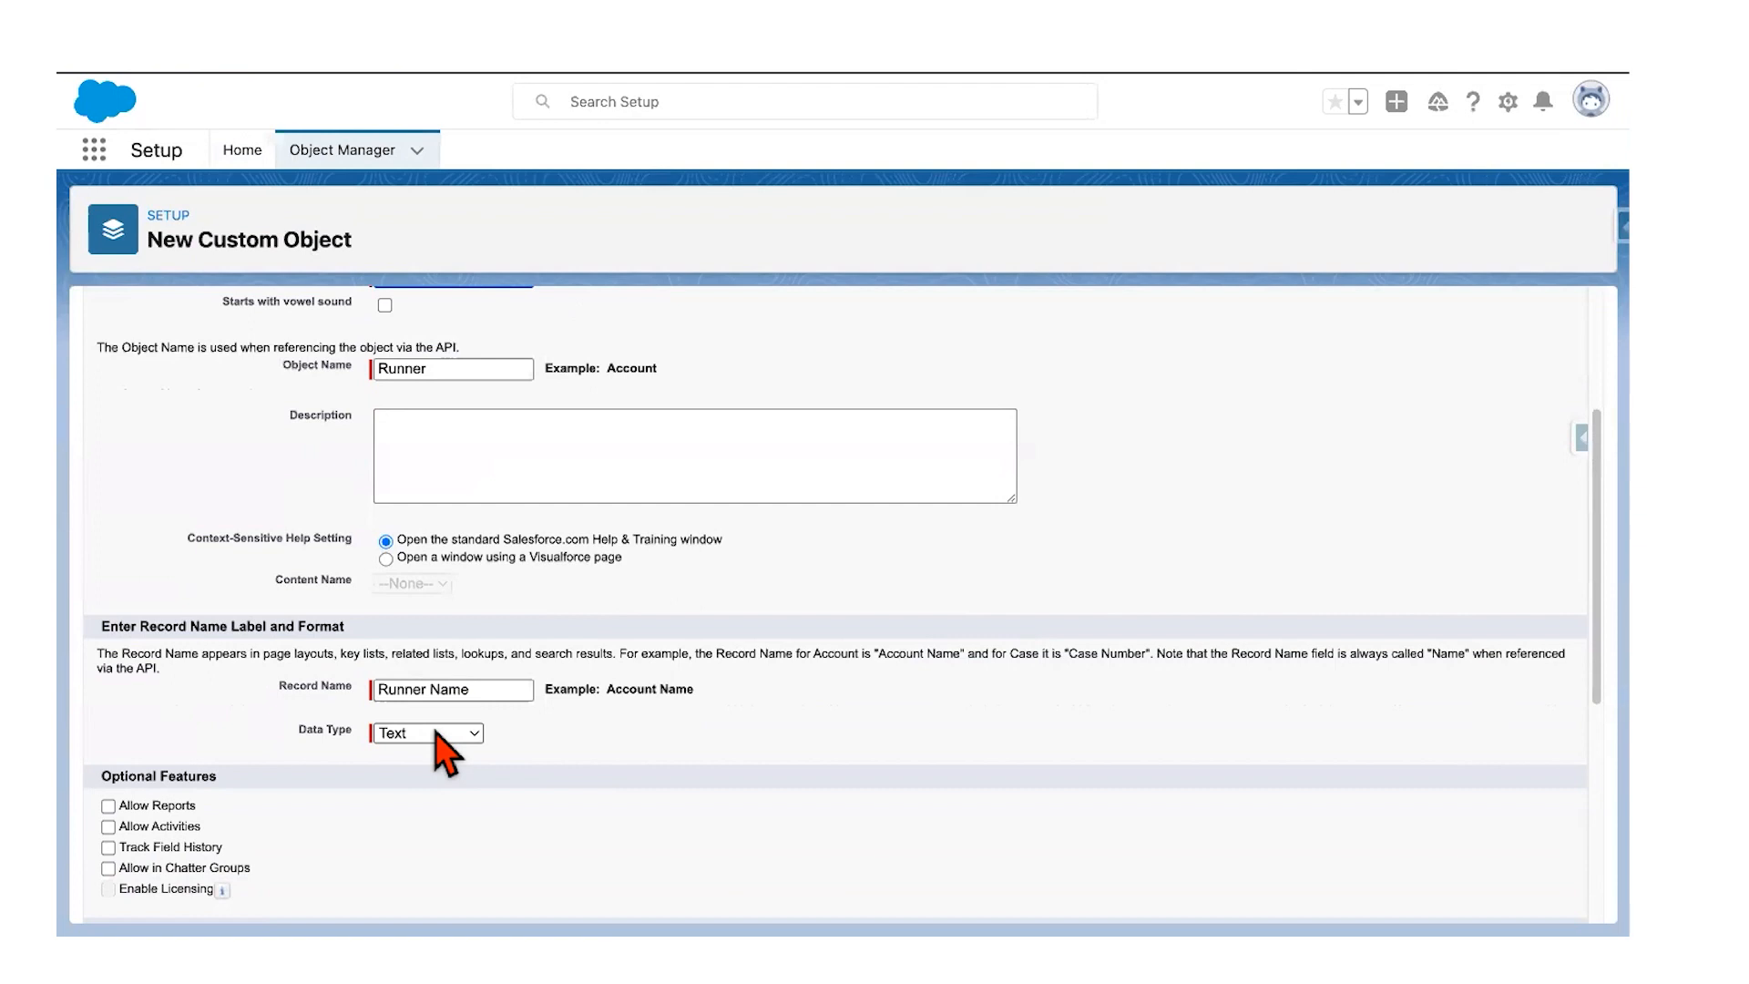
pyautogui.scroll(-1, 365, 728)
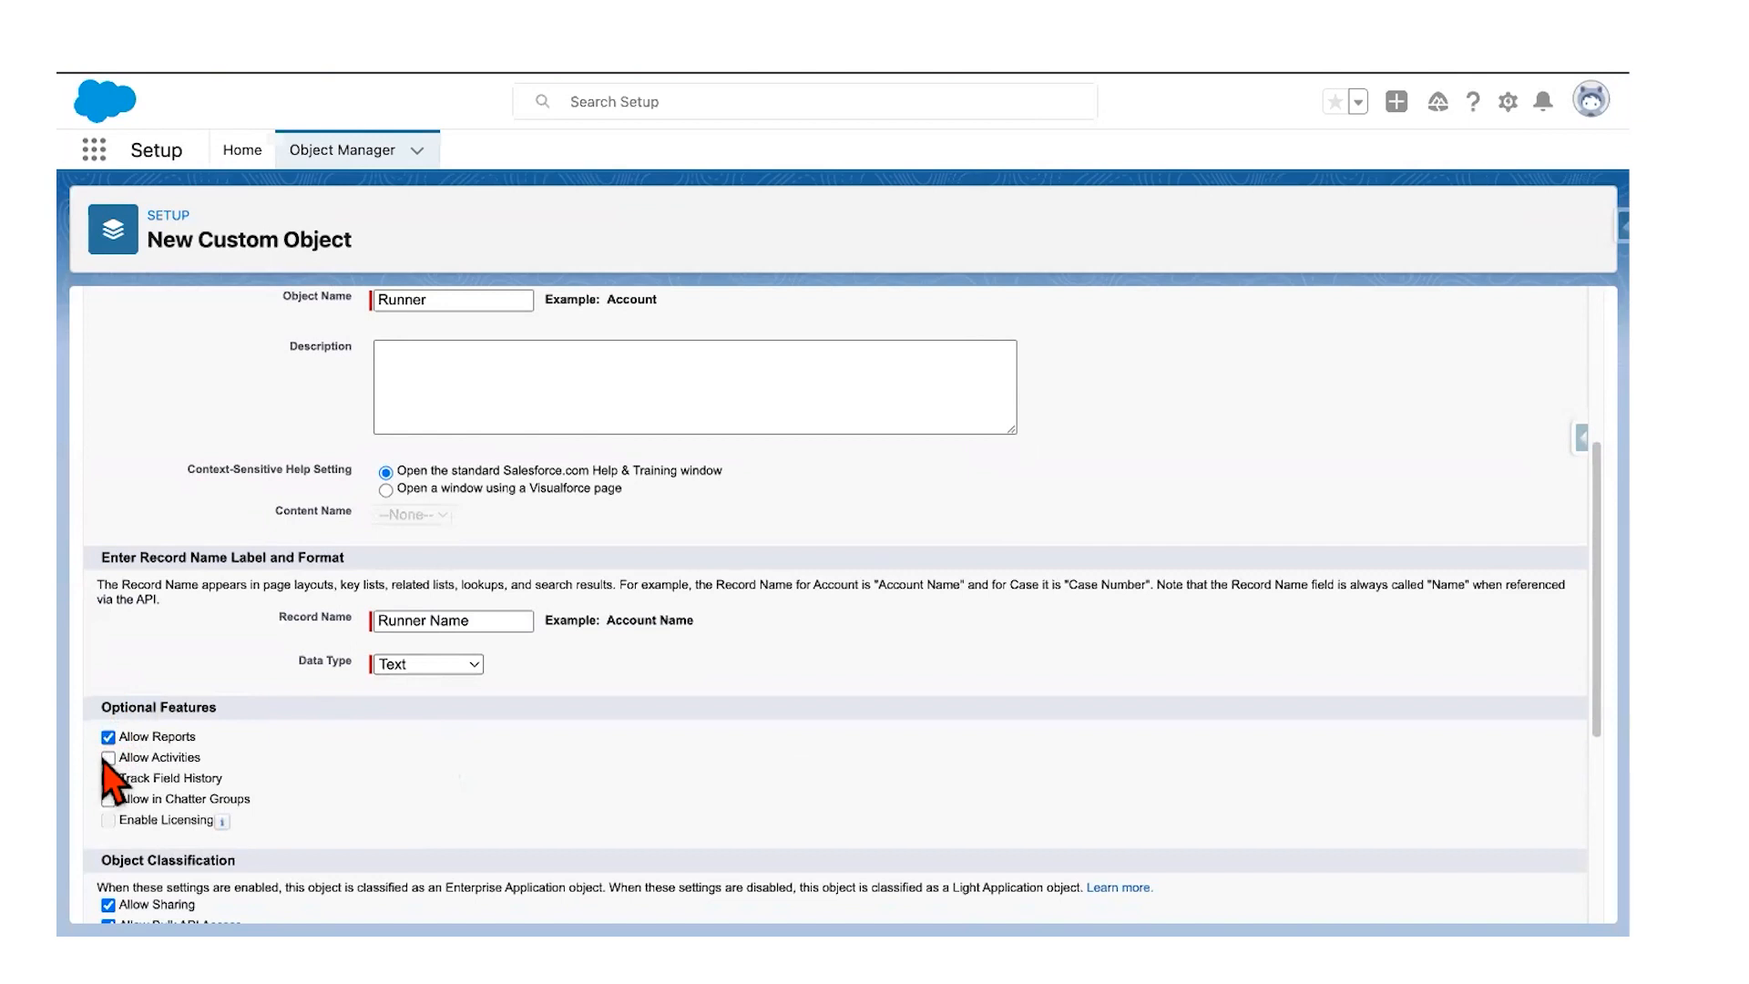
pyautogui.hotkey('ctrl', 'Left')
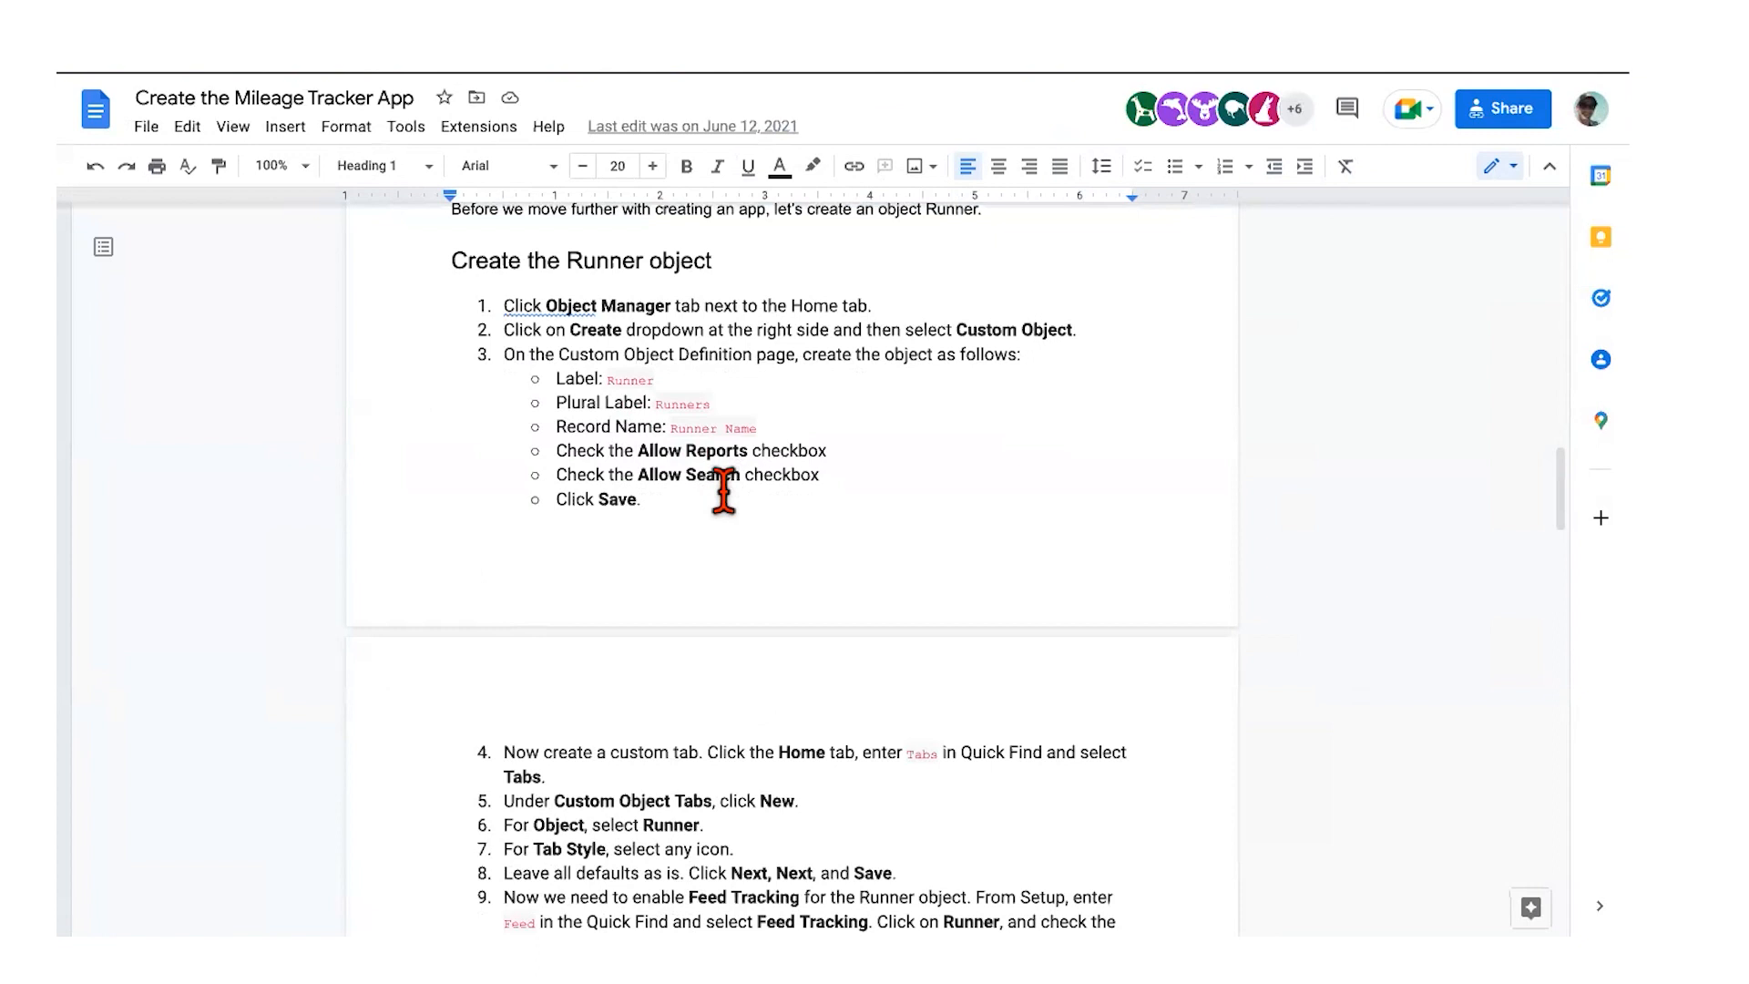
pyautogui.hotkey('ctrl', 'Right')
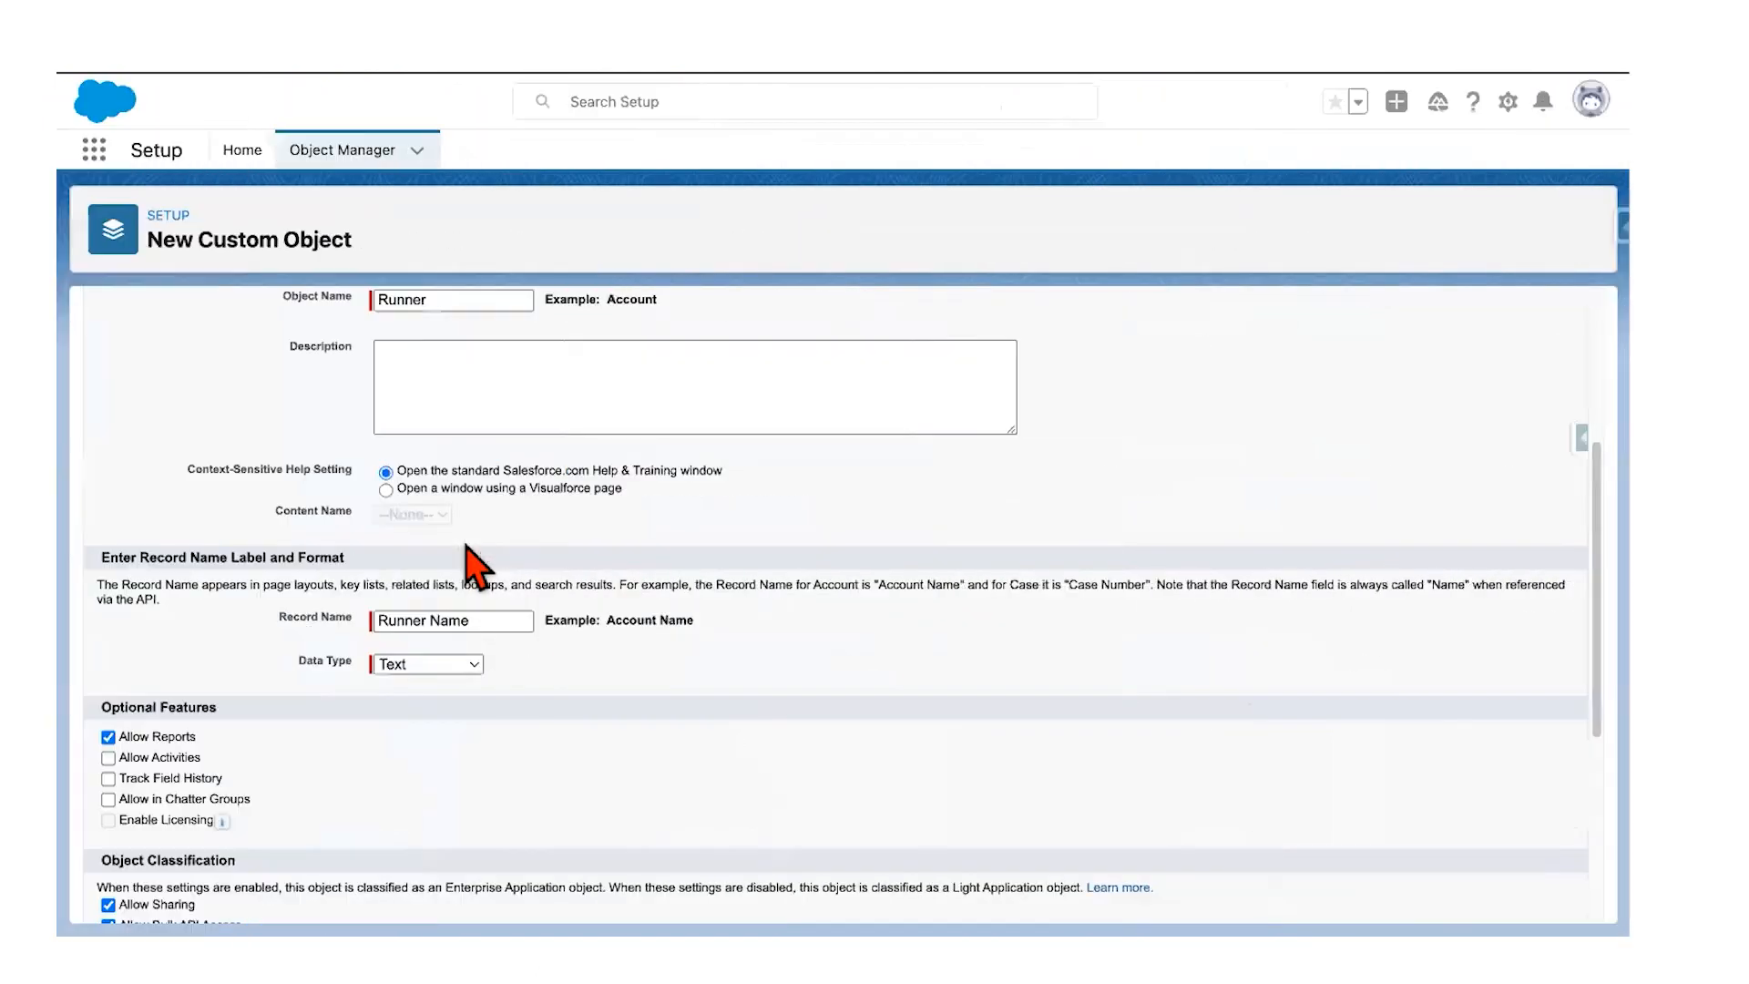
pyautogui.scroll(-3, 473, 566)
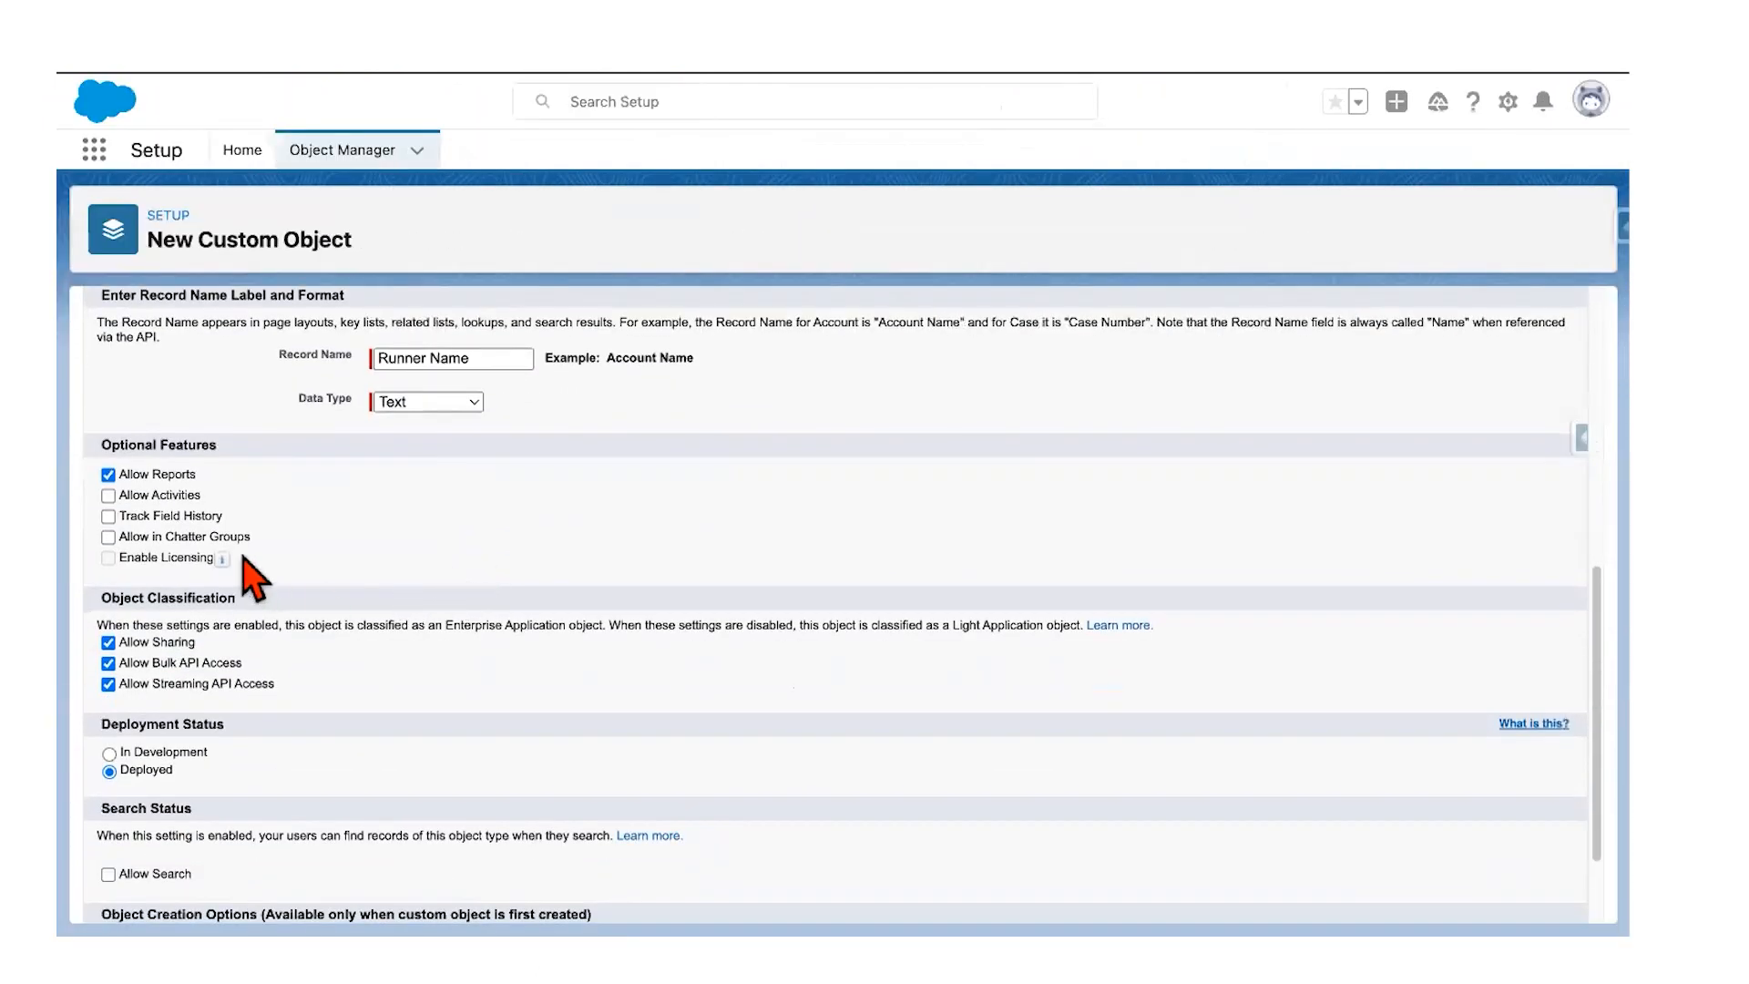
pyautogui.scroll(-1, 255, 580)
pyautogui.scroll(-2, 250, 578)
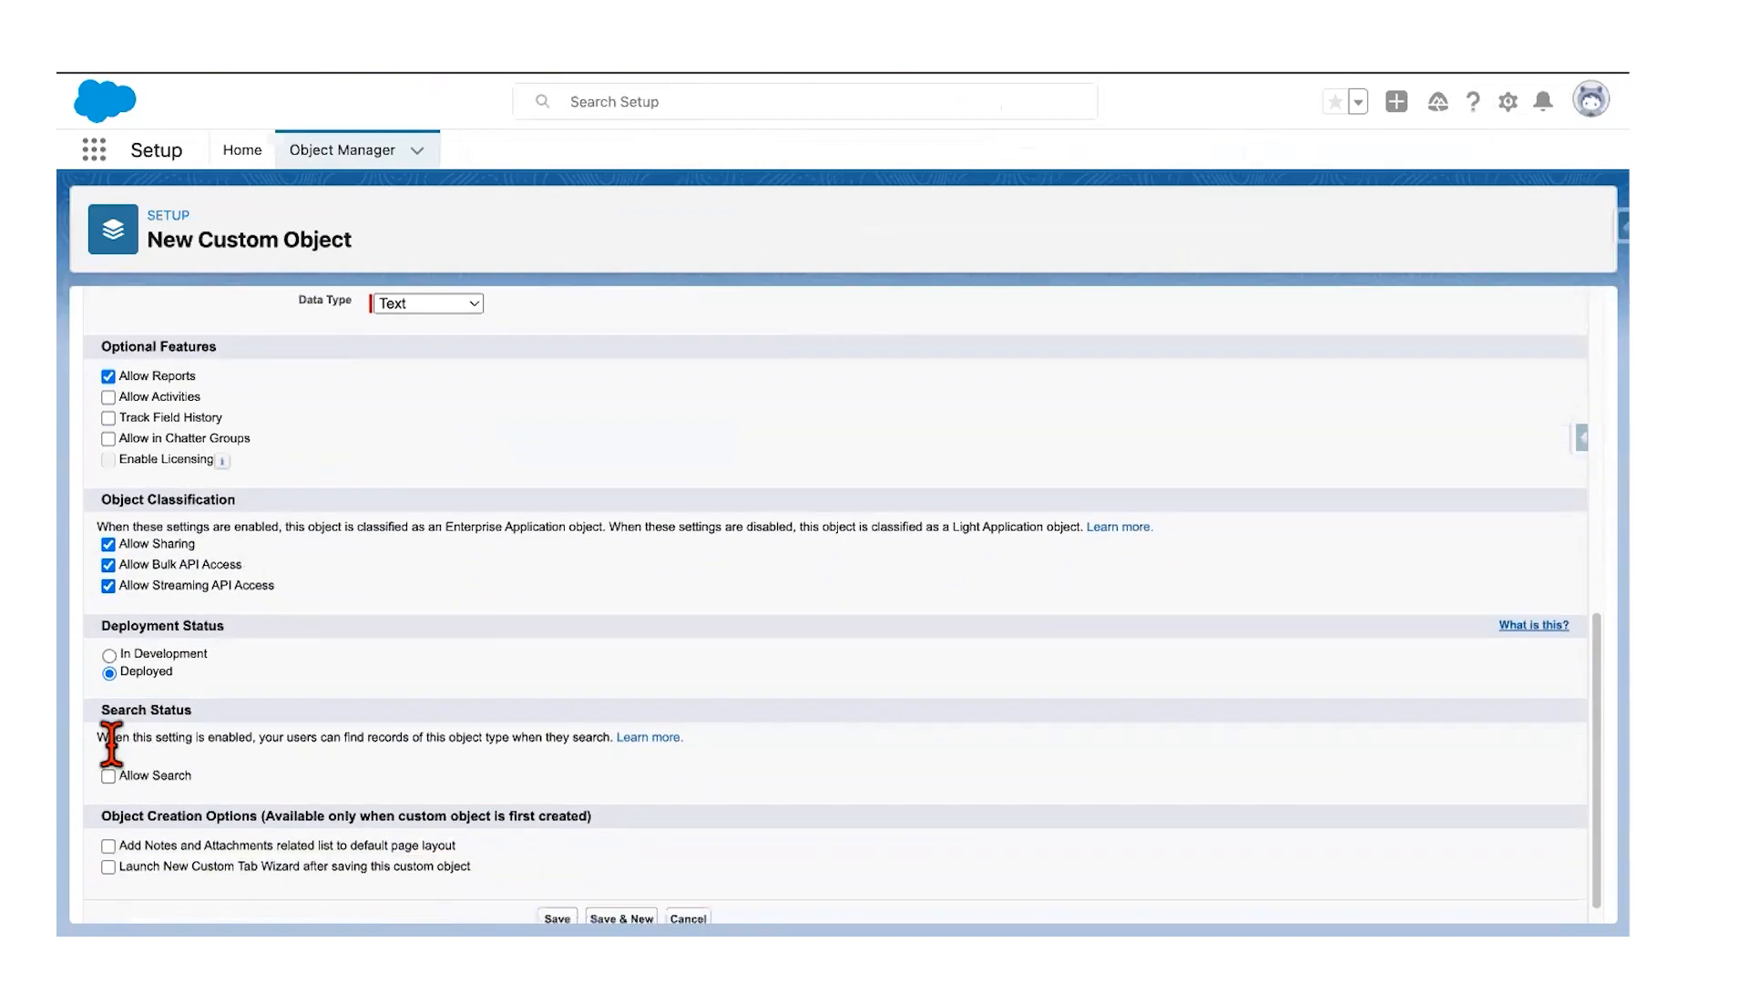
# Step: Enable Allow Search for Runner, keeping Allow in Chatter Groups unchecked
pyautogui.click(107, 776)
pyautogui.click(108, 439)
pyautogui.click(108, 439)
pyautogui.scroll(-1, 391, 678)
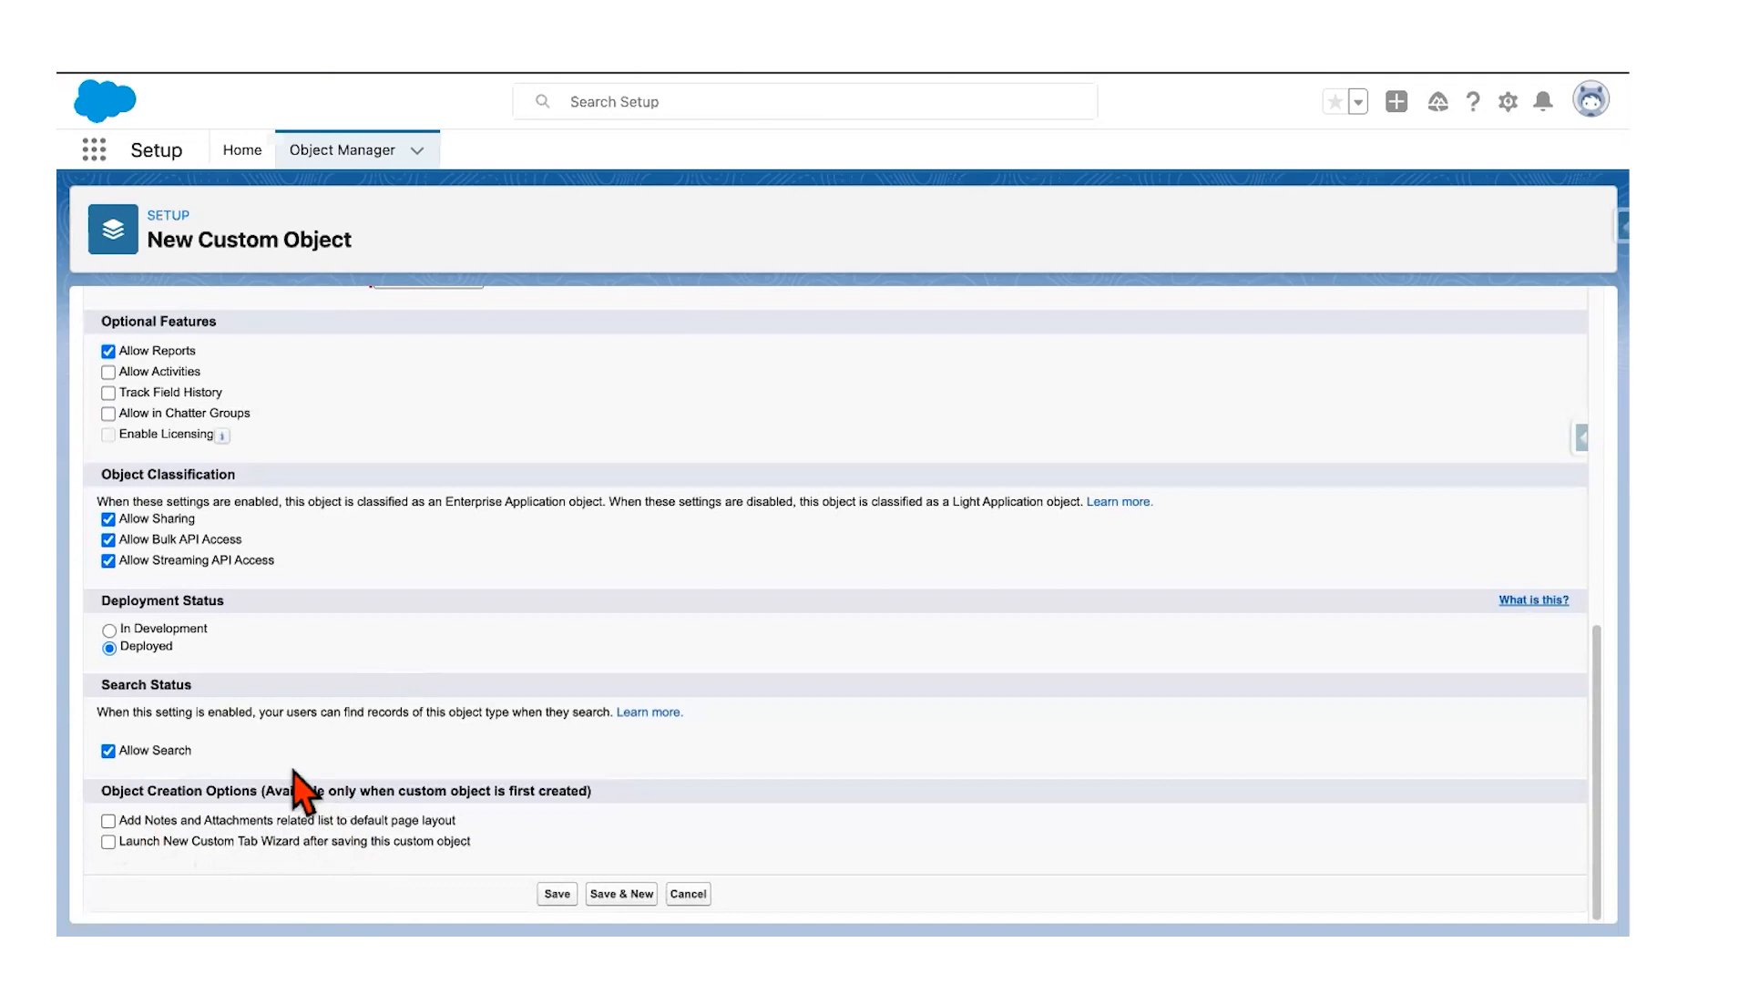
pyautogui.hotkey('ctrl', 'Left')
pyautogui.scroll(-3, 473, 763)
pyautogui.scroll(-7, 474, 763)
# Step: Turn on 'Launch New Custom Tab Wizard after saving' and save the Runner object
pyautogui.click(223, 840)
pyautogui.click(556, 894)
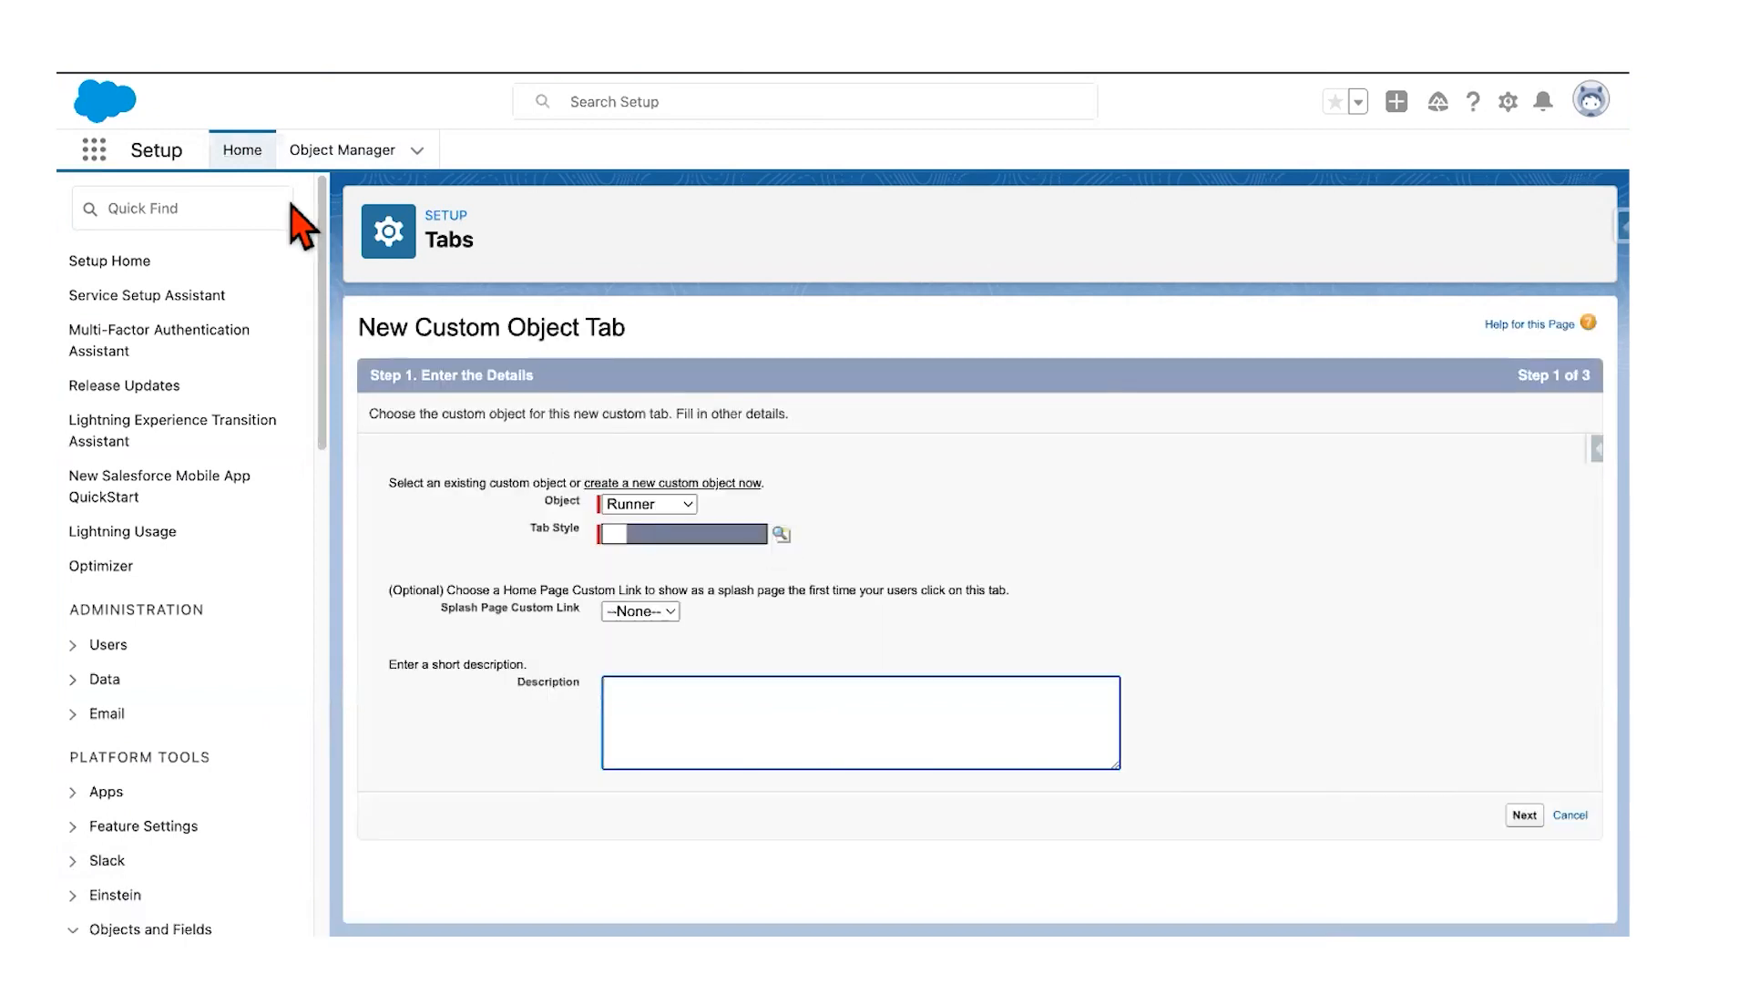
# Step: Choose Heart as the Runner tab style and add the description 'A custom app to track running miles'
pyautogui.click(144, 212)
pyautogui.write('tab')
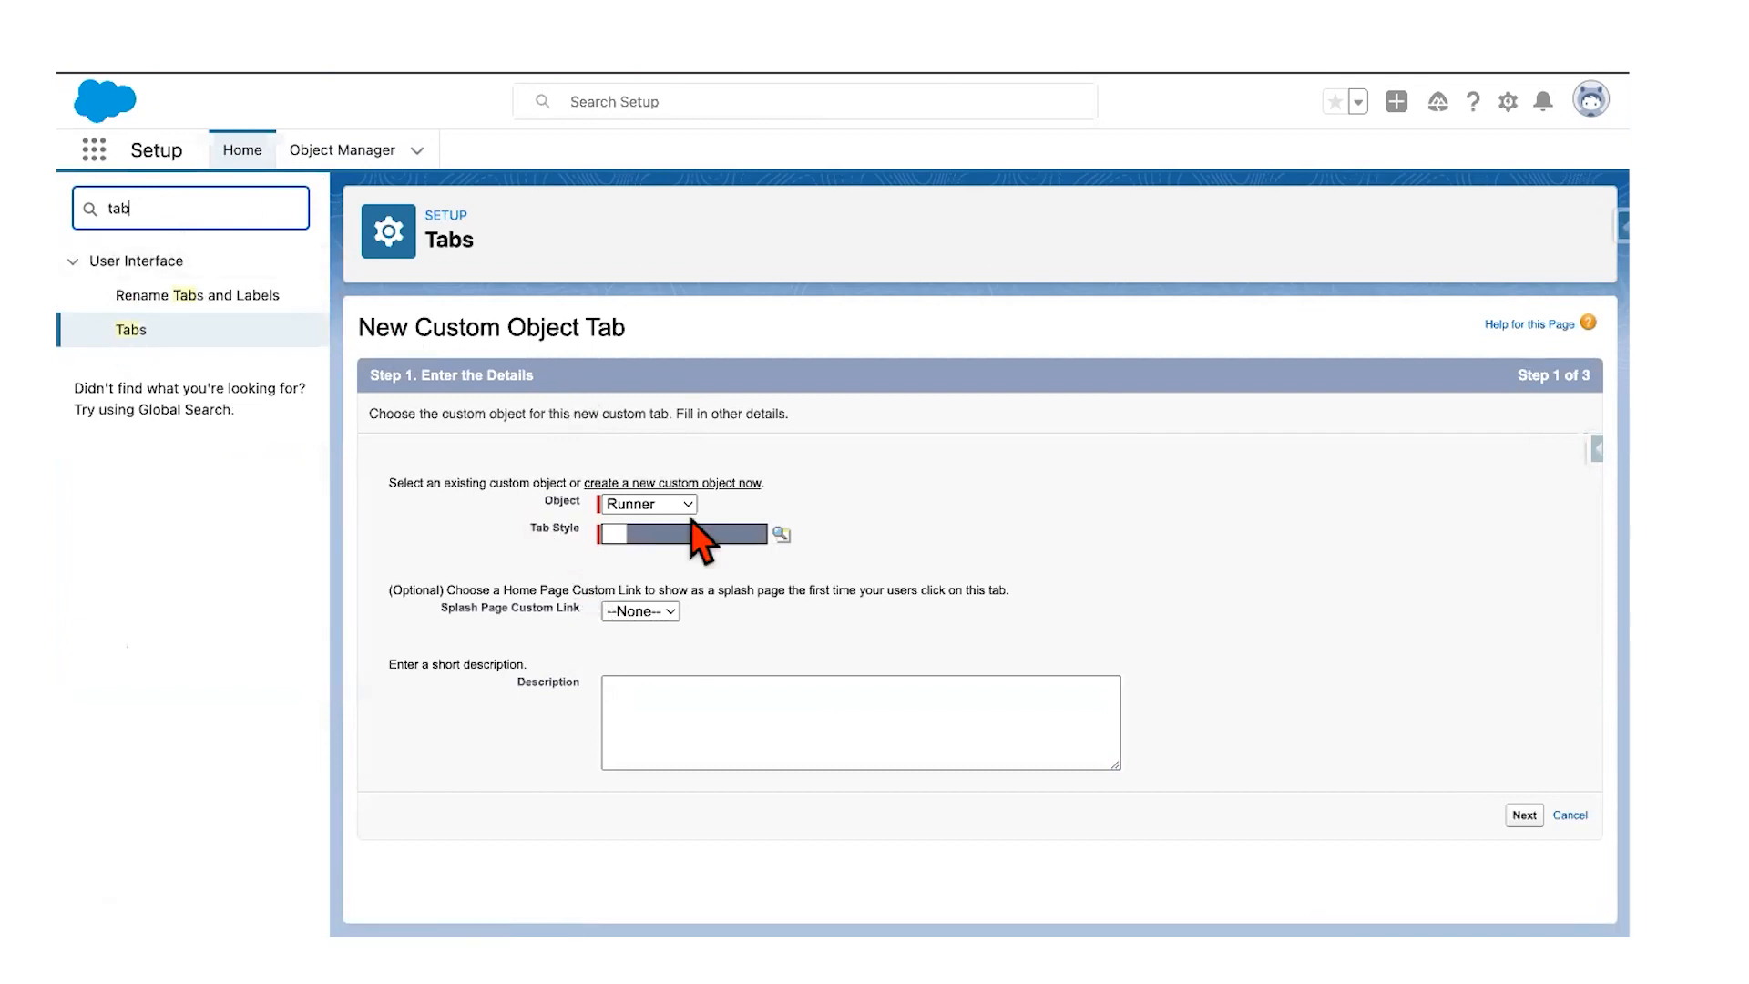
pyautogui.click(615, 532)
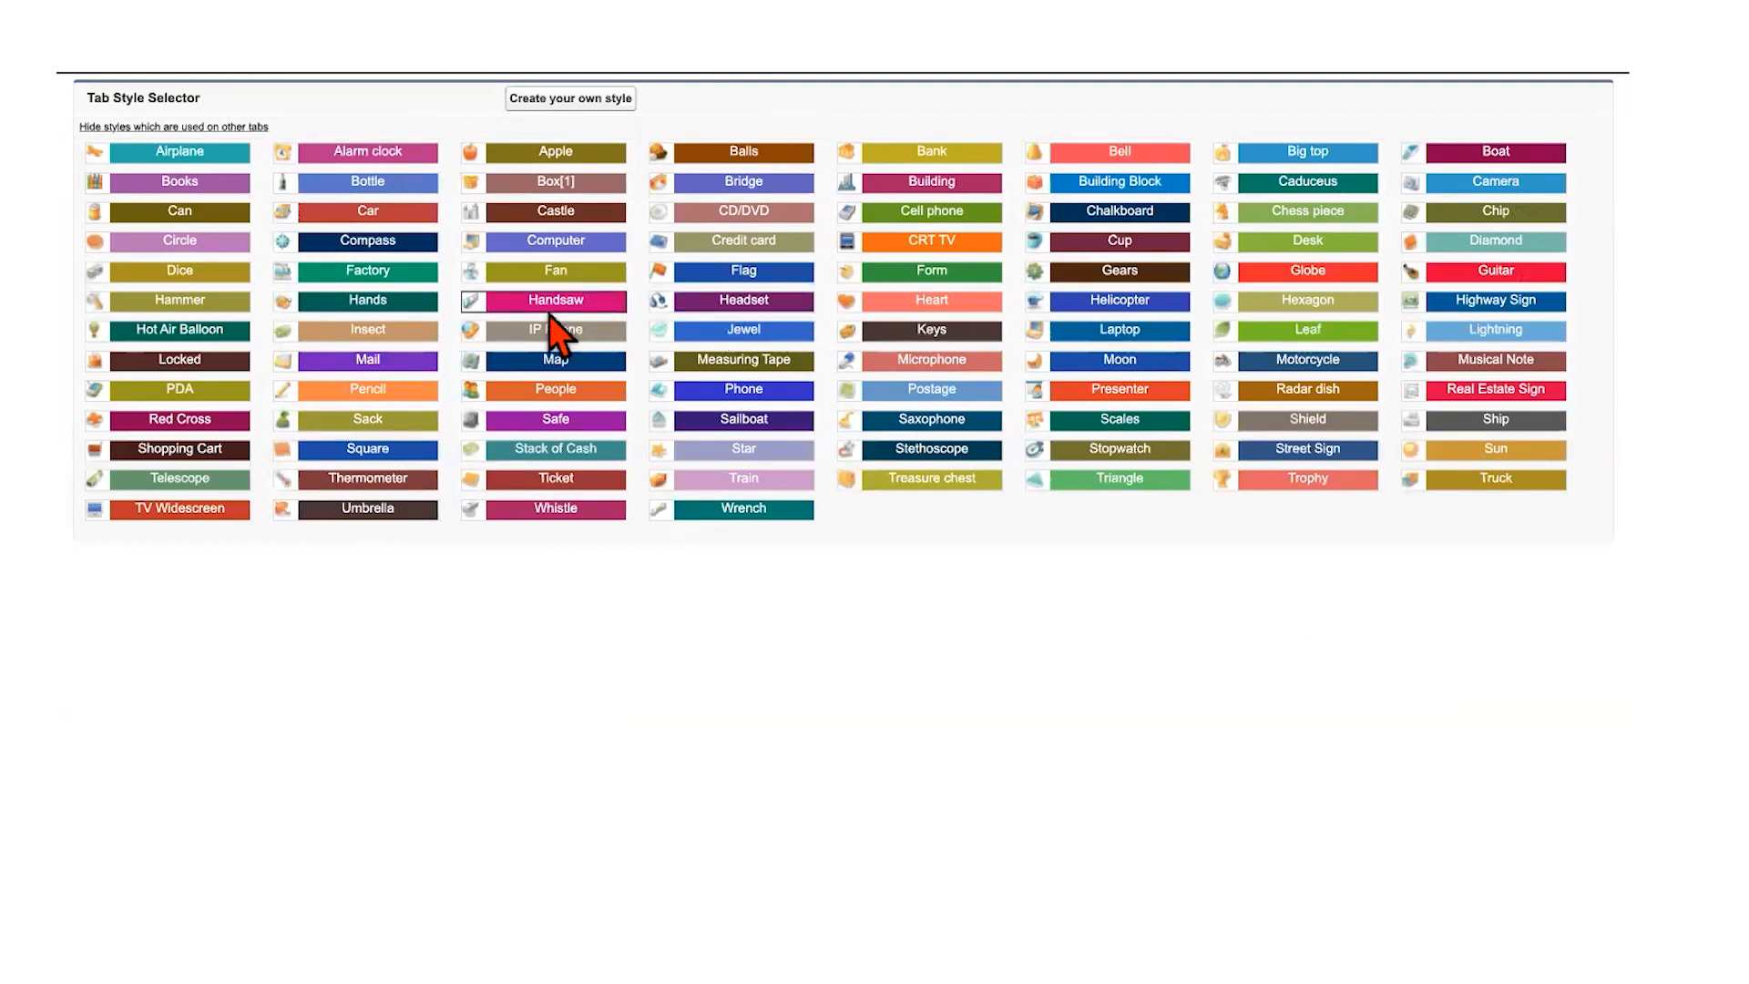
pyautogui.click(847, 301)
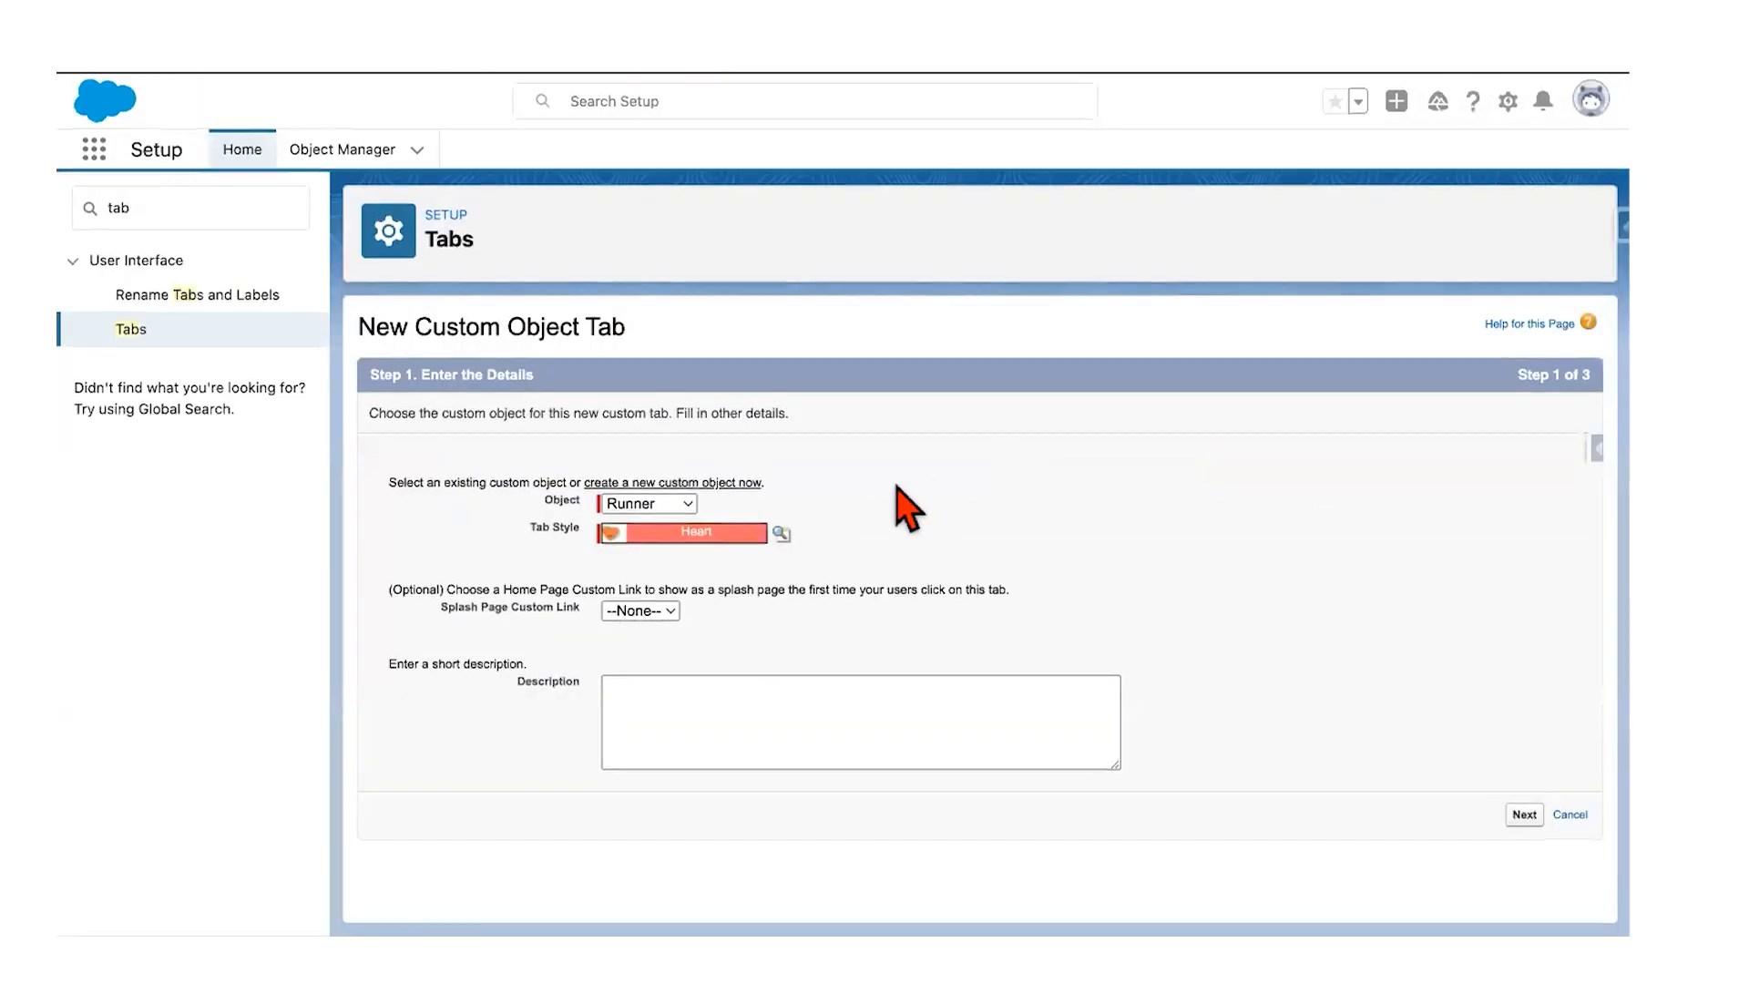
pyautogui.click(642, 700)
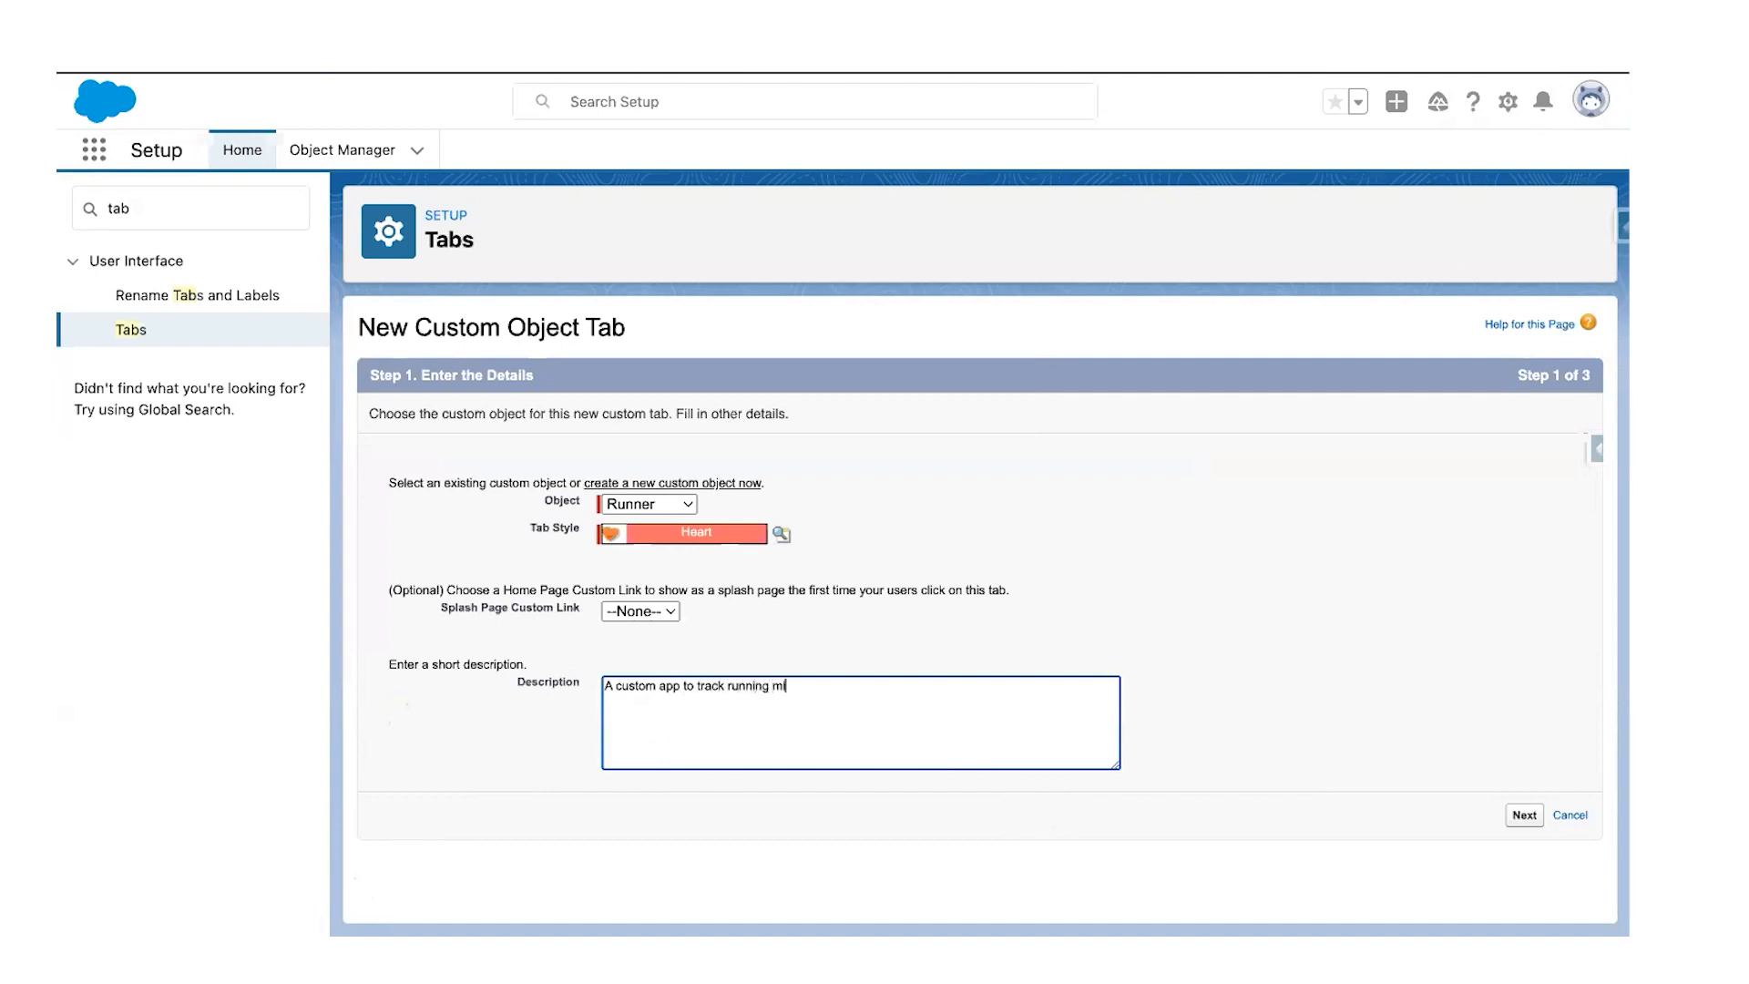
pyautogui.click(1516, 816)
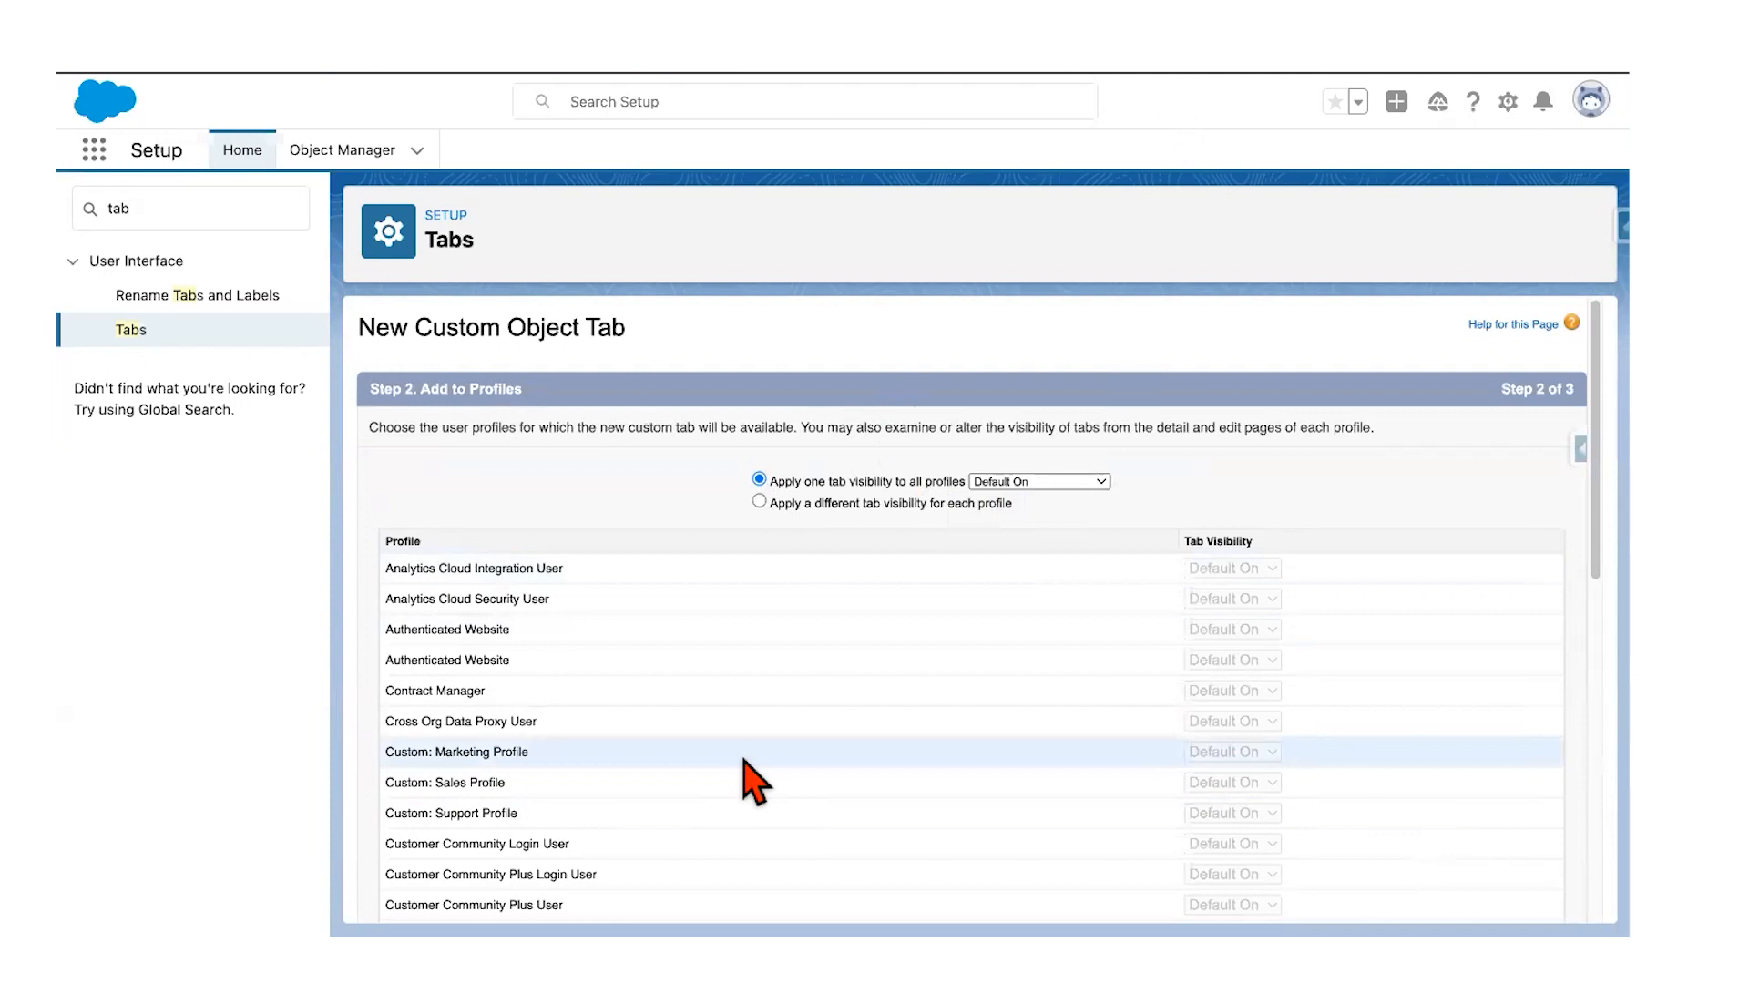
# Step: Keep a single Default On tab visibility applied to all profiles
pyautogui.scroll(-10, 754, 782)
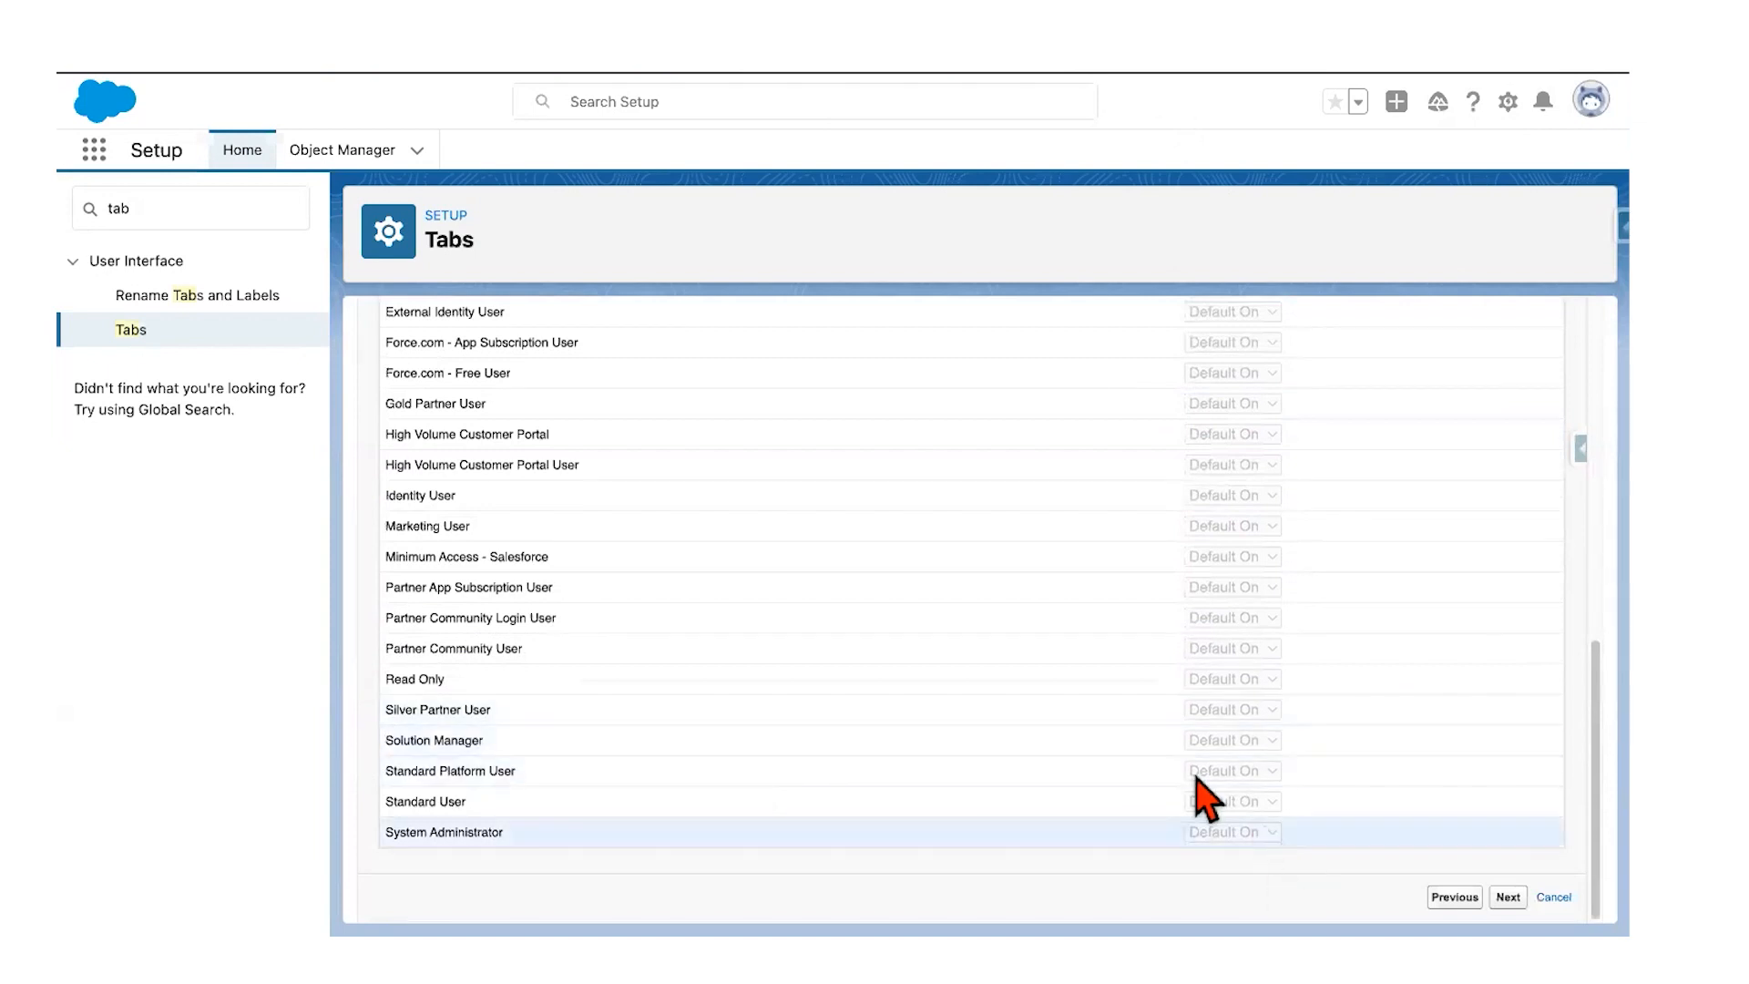
pyautogui.scroll(10, 1035, 441)
pyautogui.click(1022, 482)
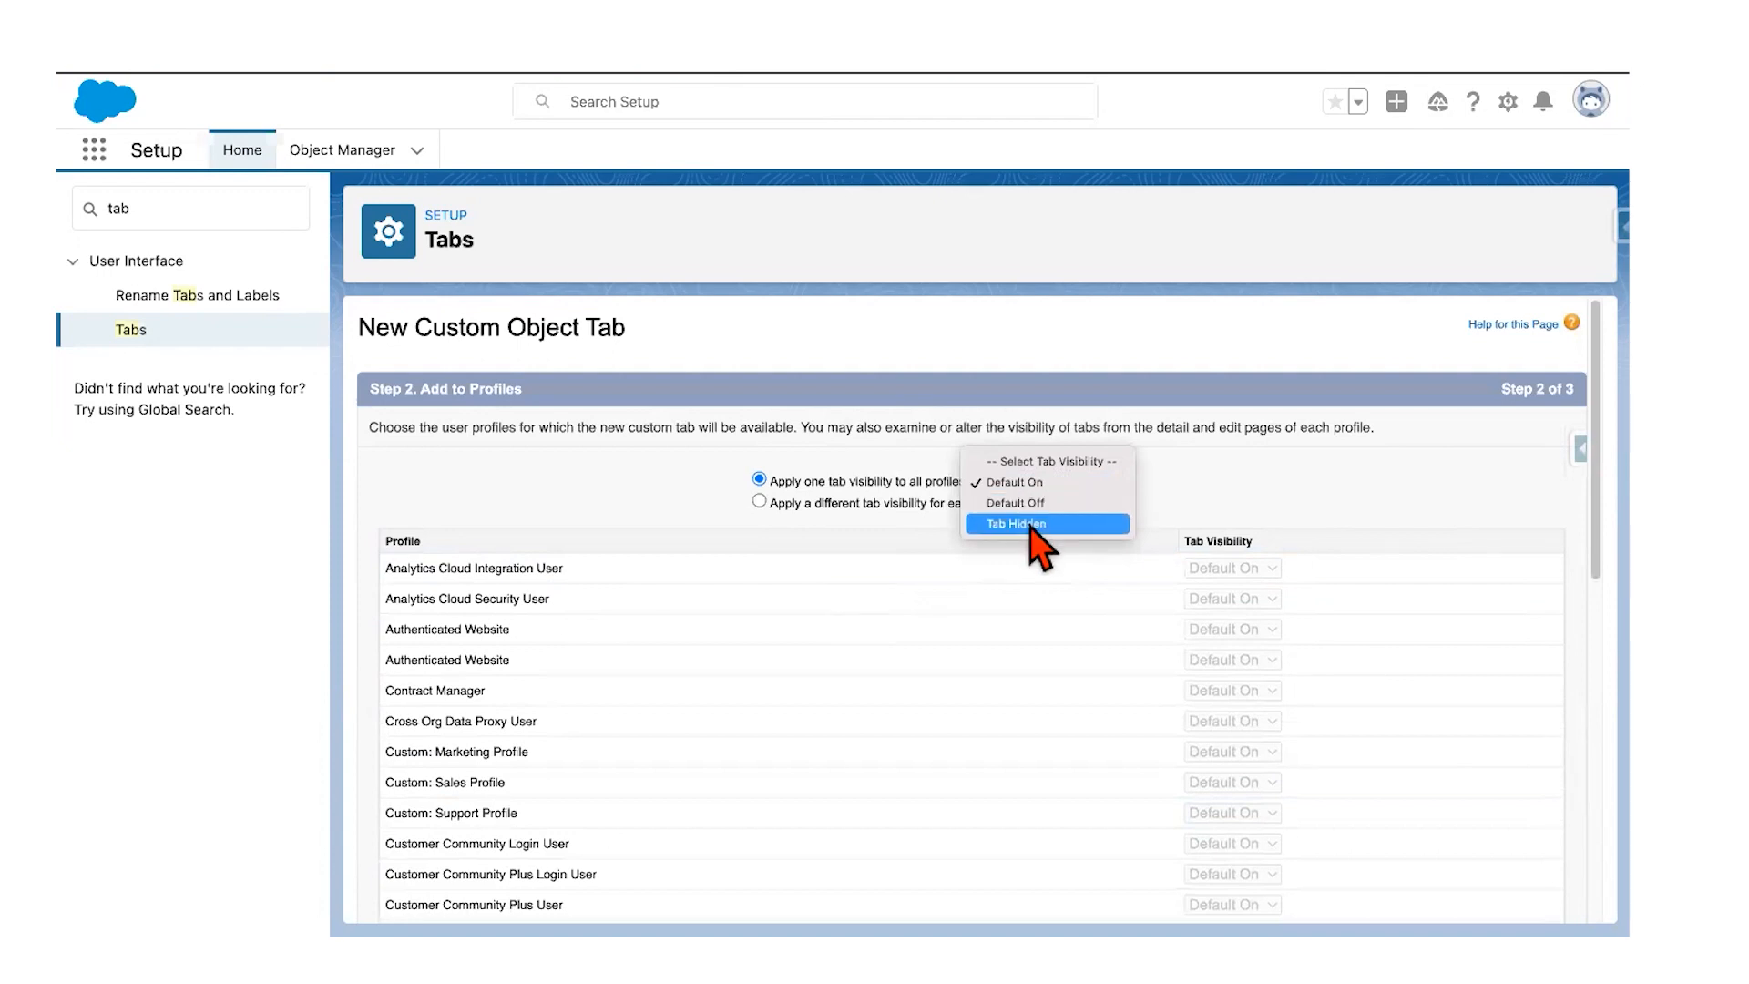
pyautogui.click(662, 467)
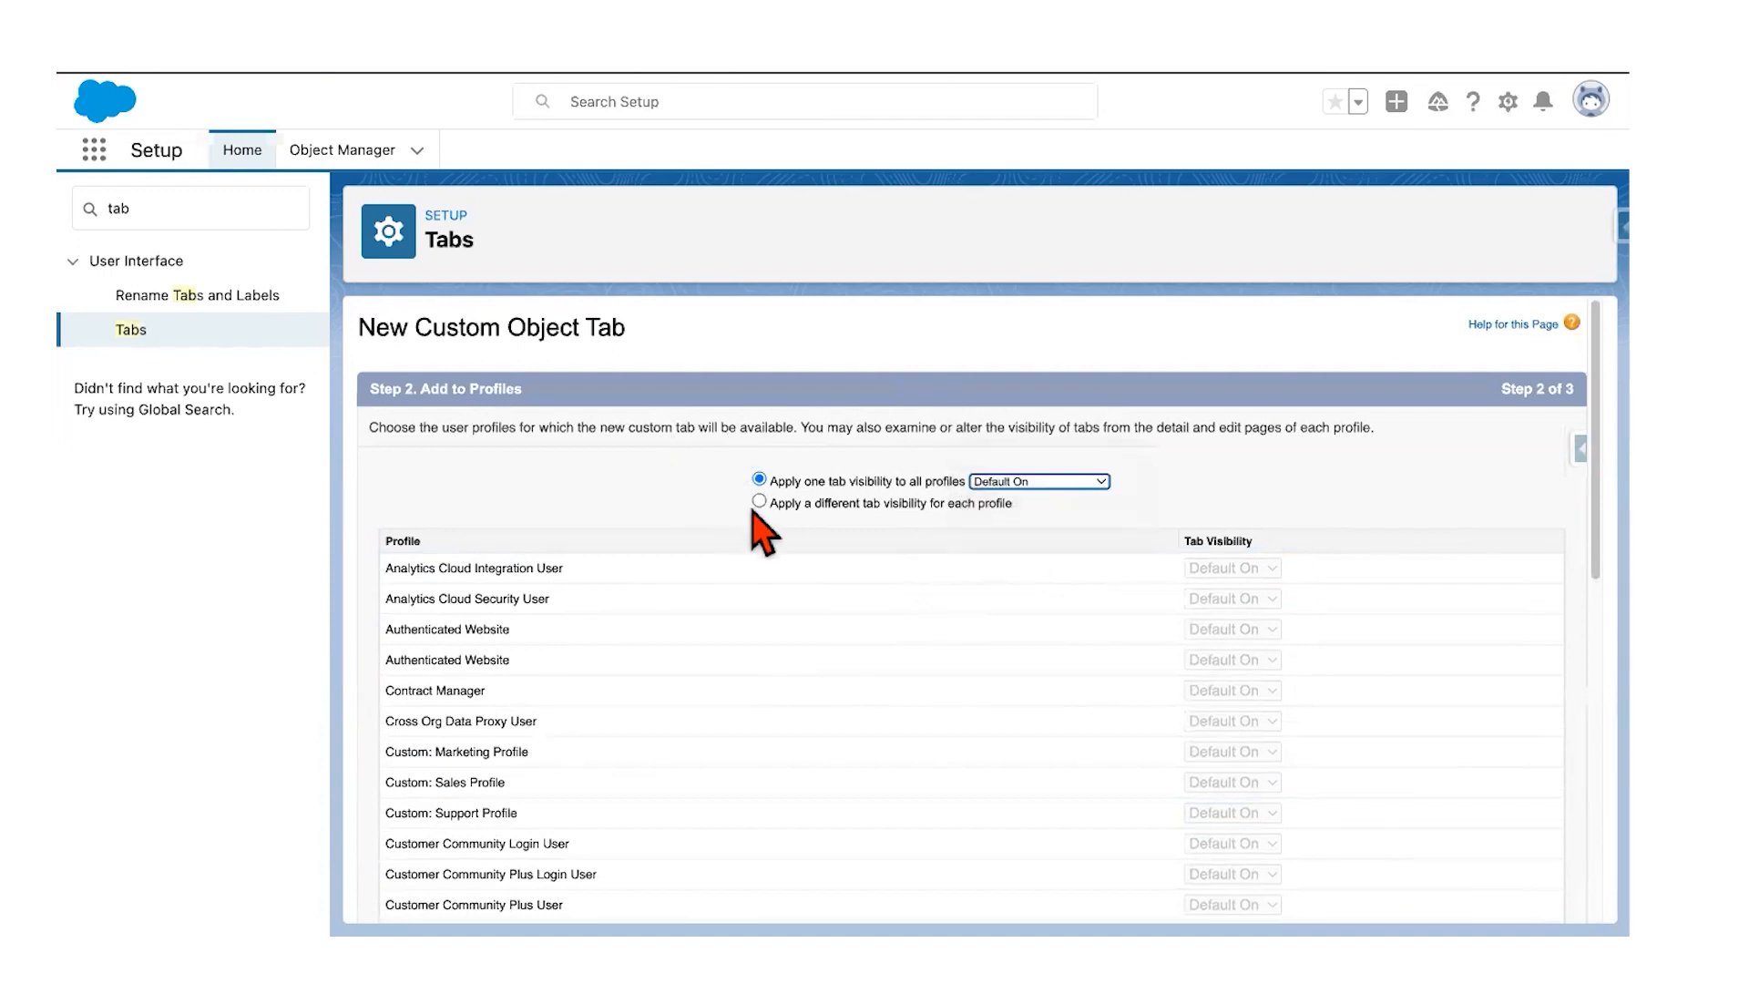
pyautogui.click(758, 500)
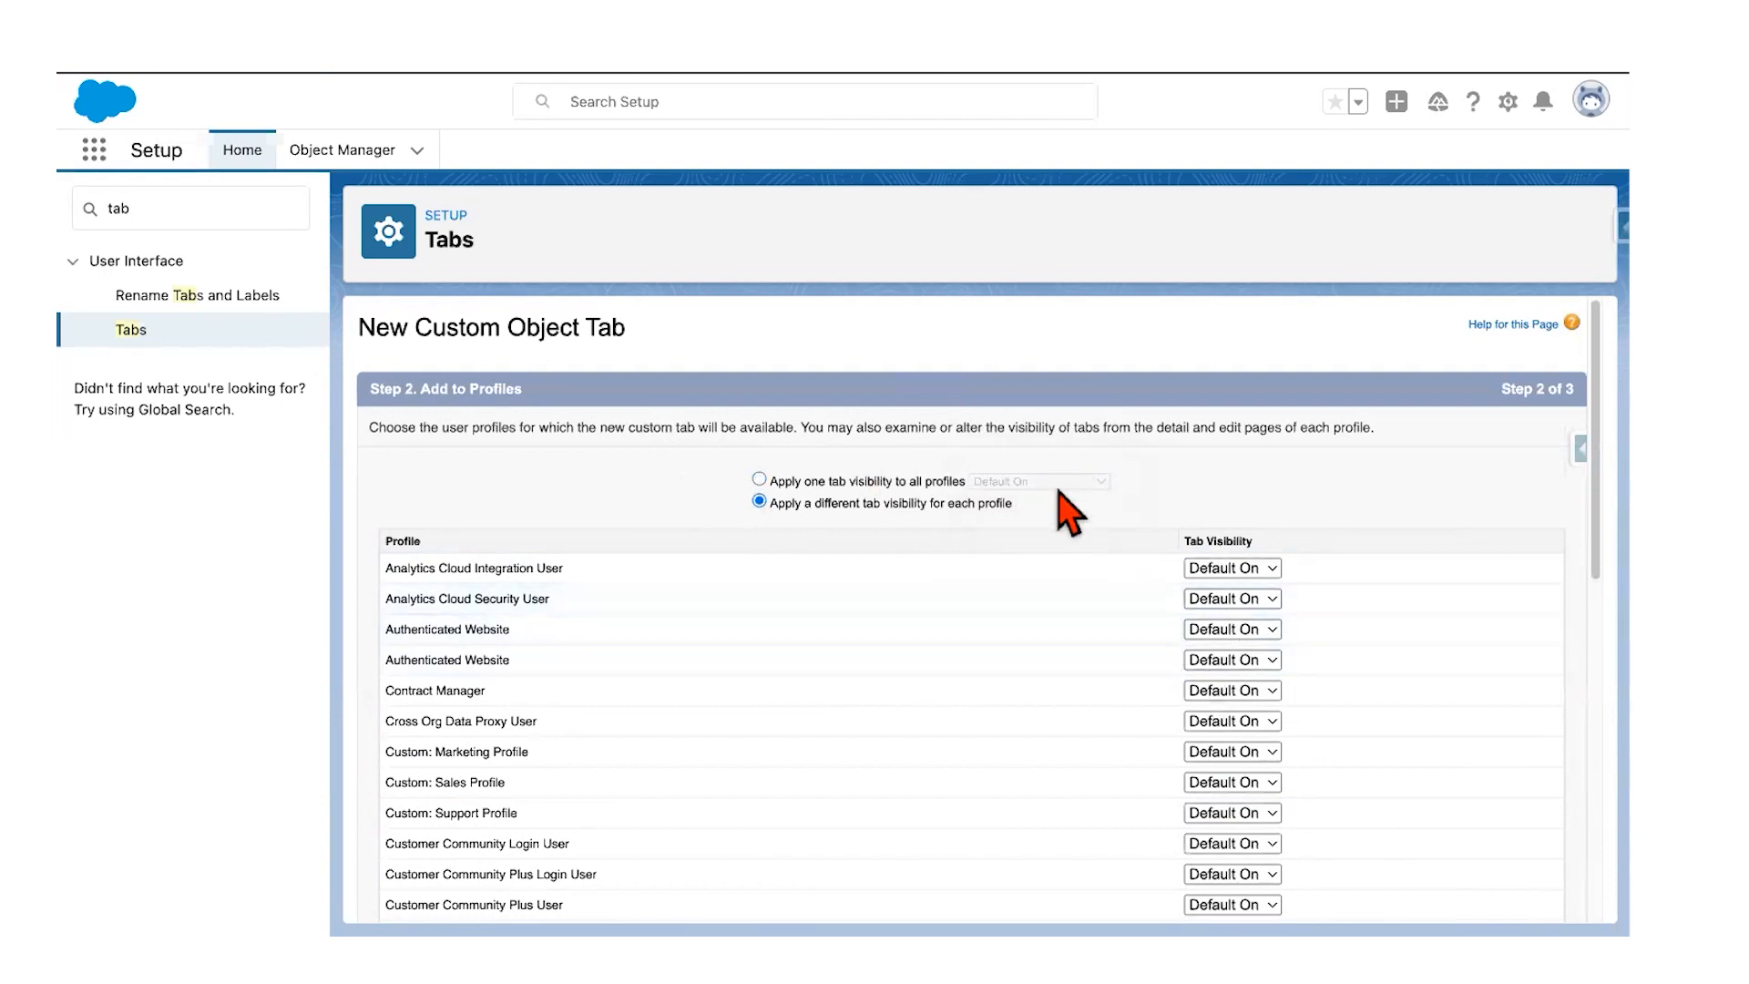
pyautogui.click(759, 480)
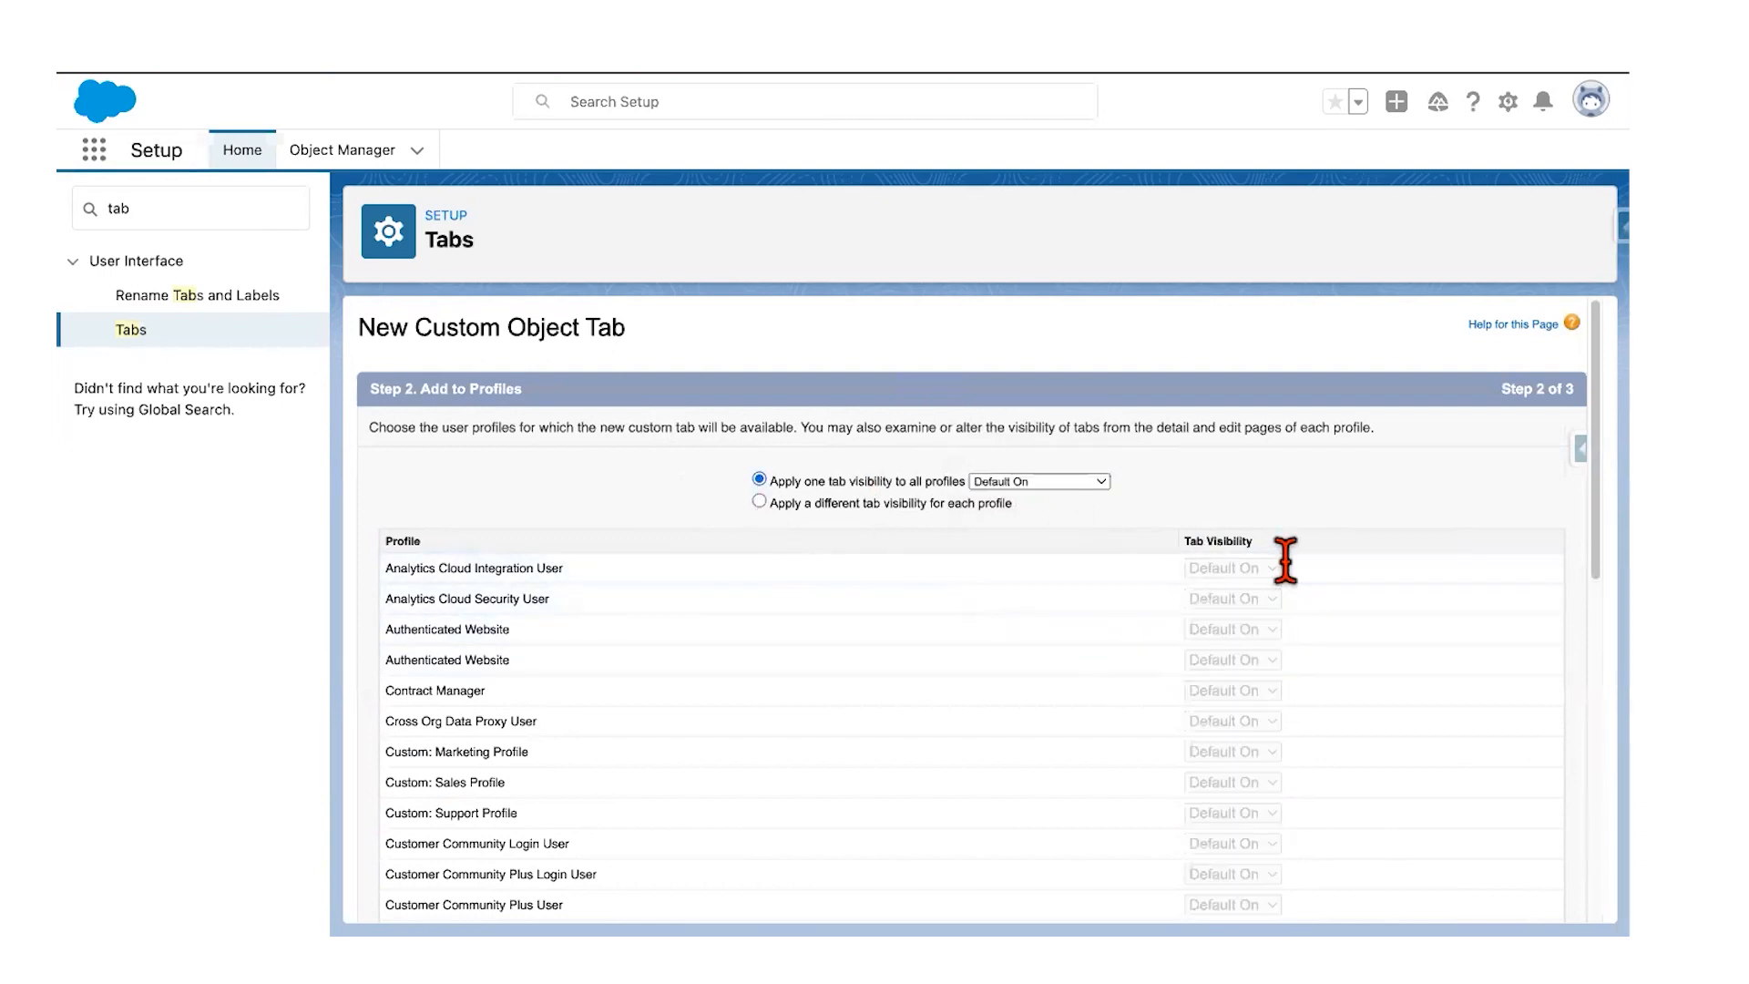
pyautogui.scroll(-10, 1261, 617)
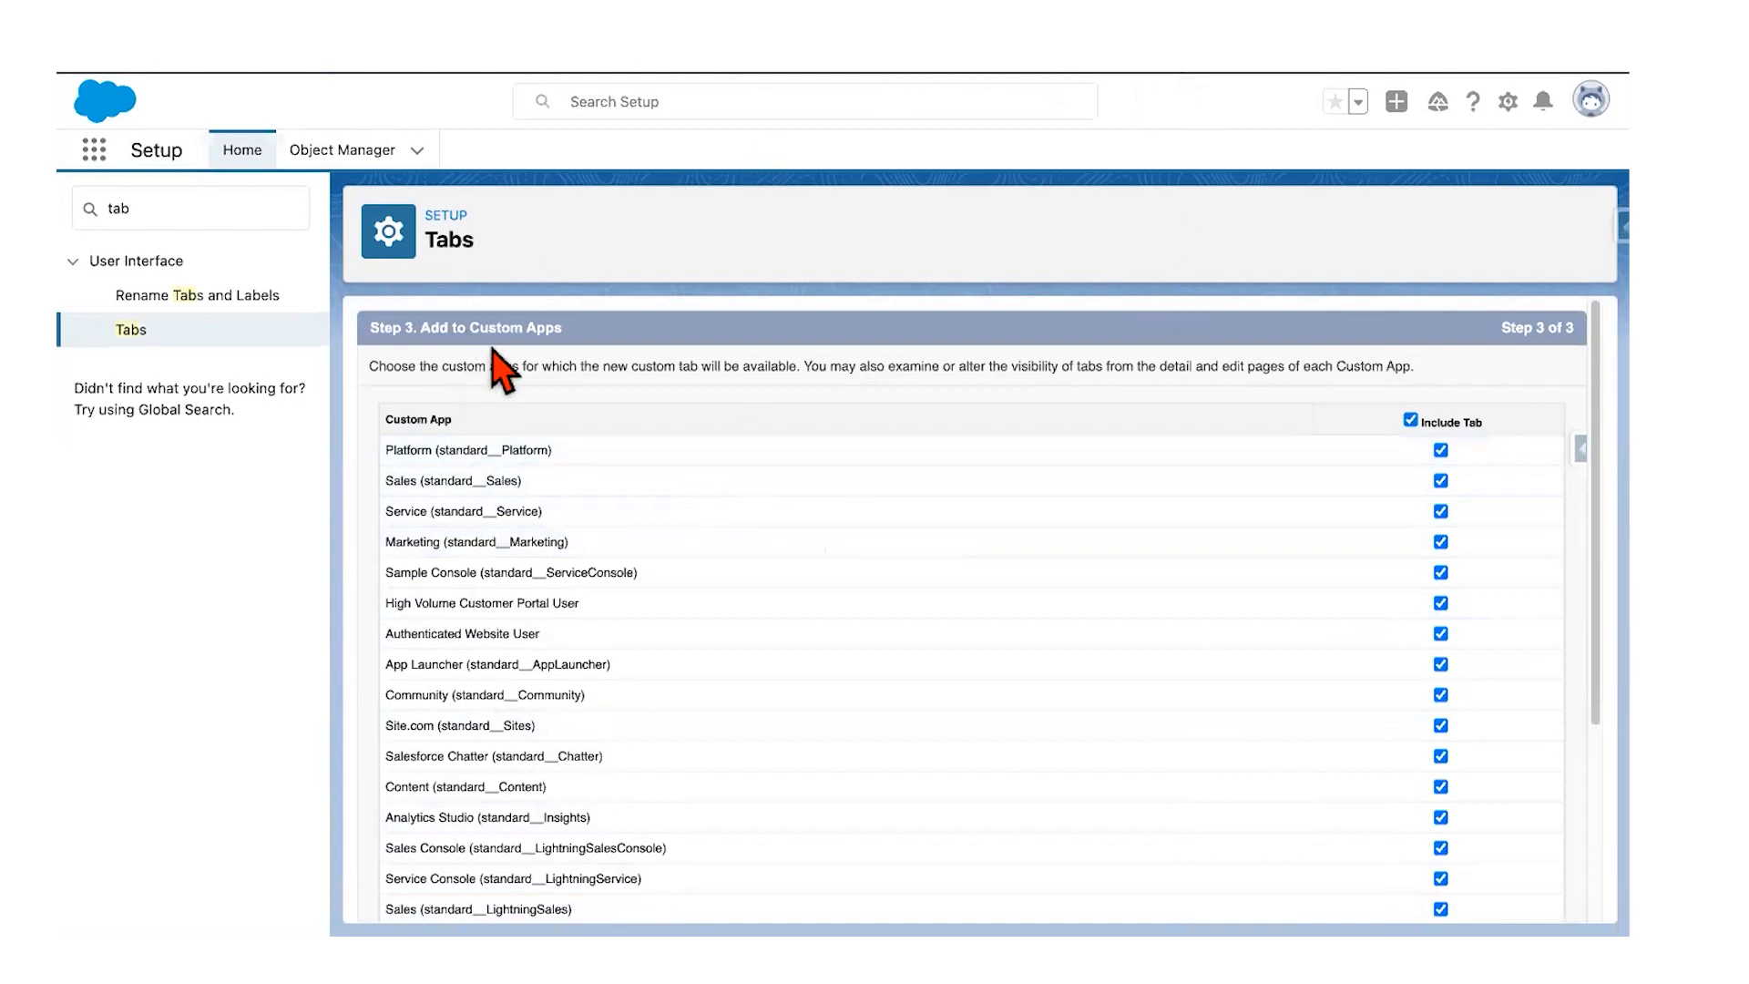
# Step: Save the Runner tab with every custom app's Include Tab box left checked
pyautogui.scroll(-1, 627, 620)
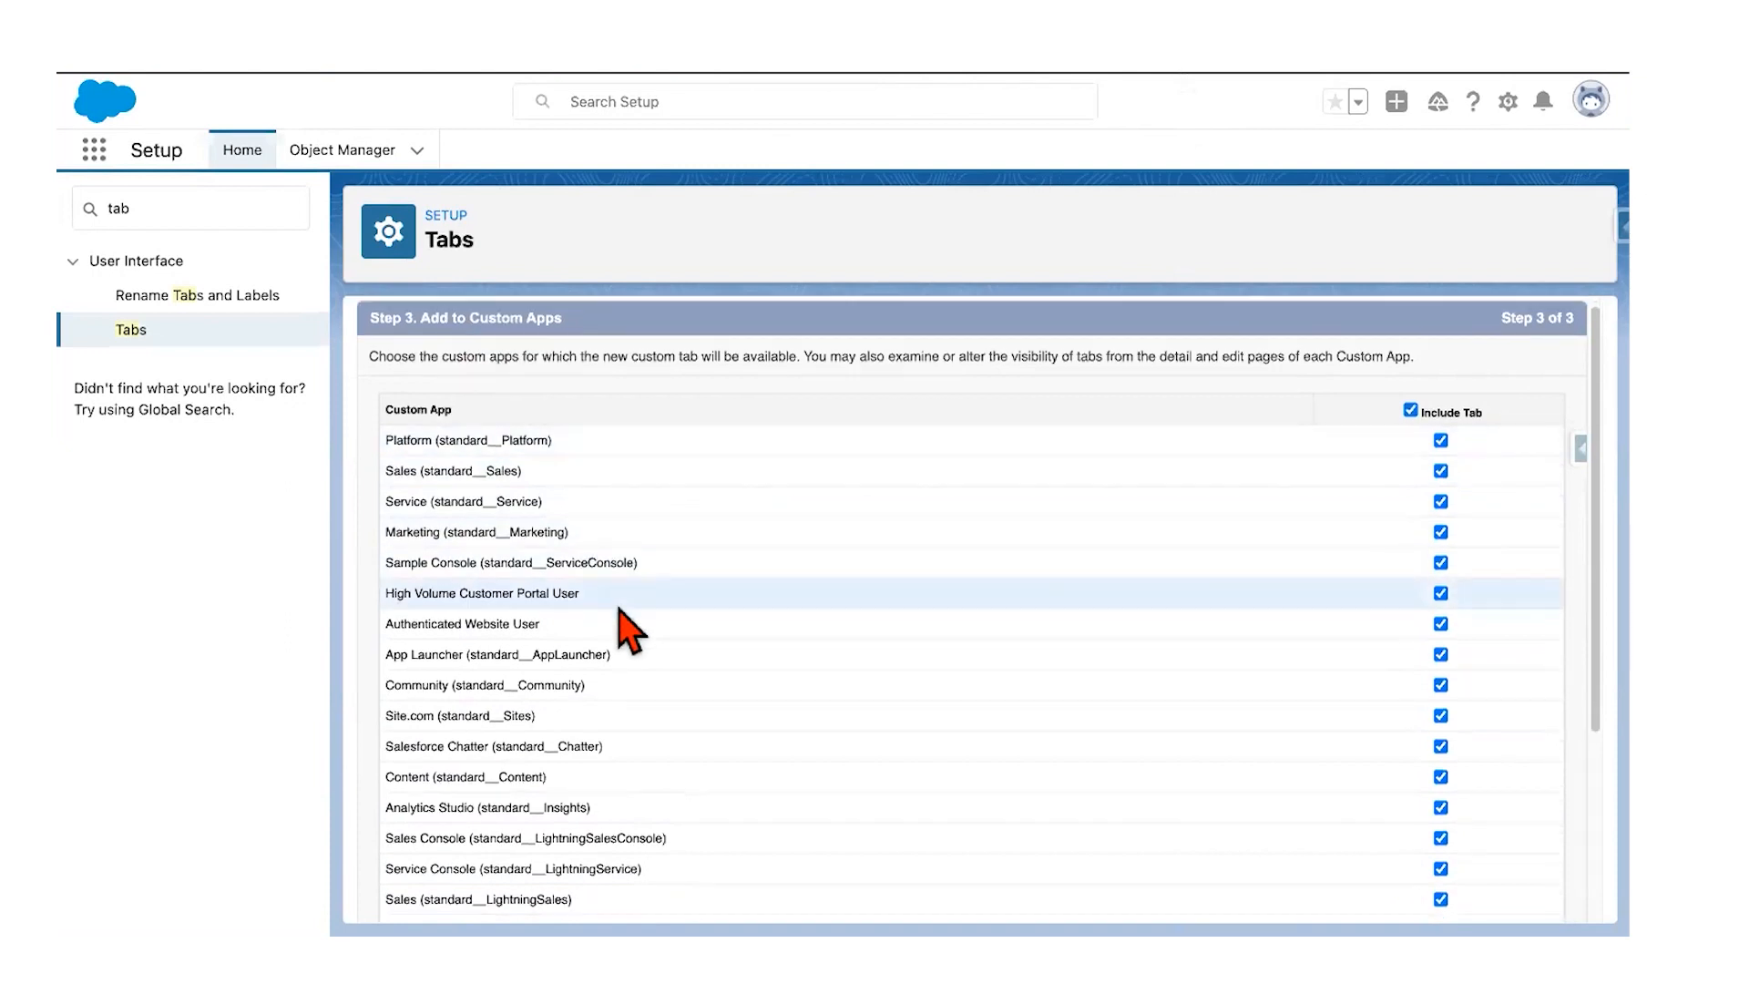
pyautogui.scroll(-5, 1139, 578)
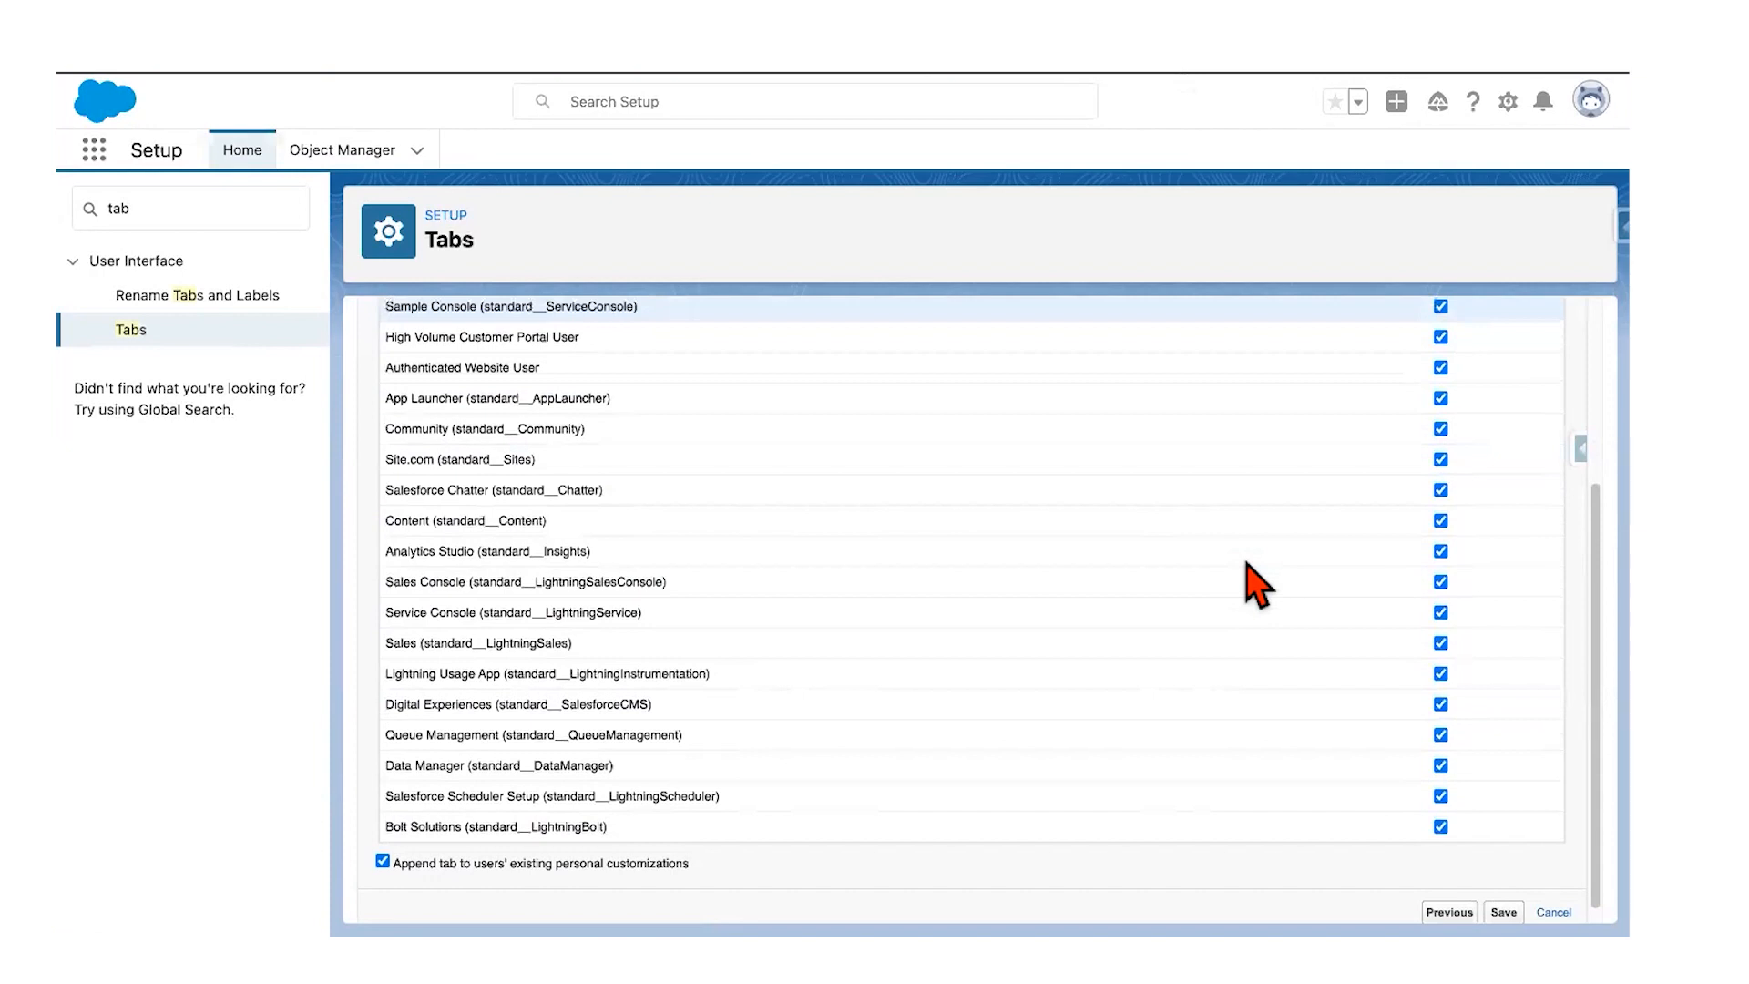
pyautogui.hotkey('ctrl', 'Left')
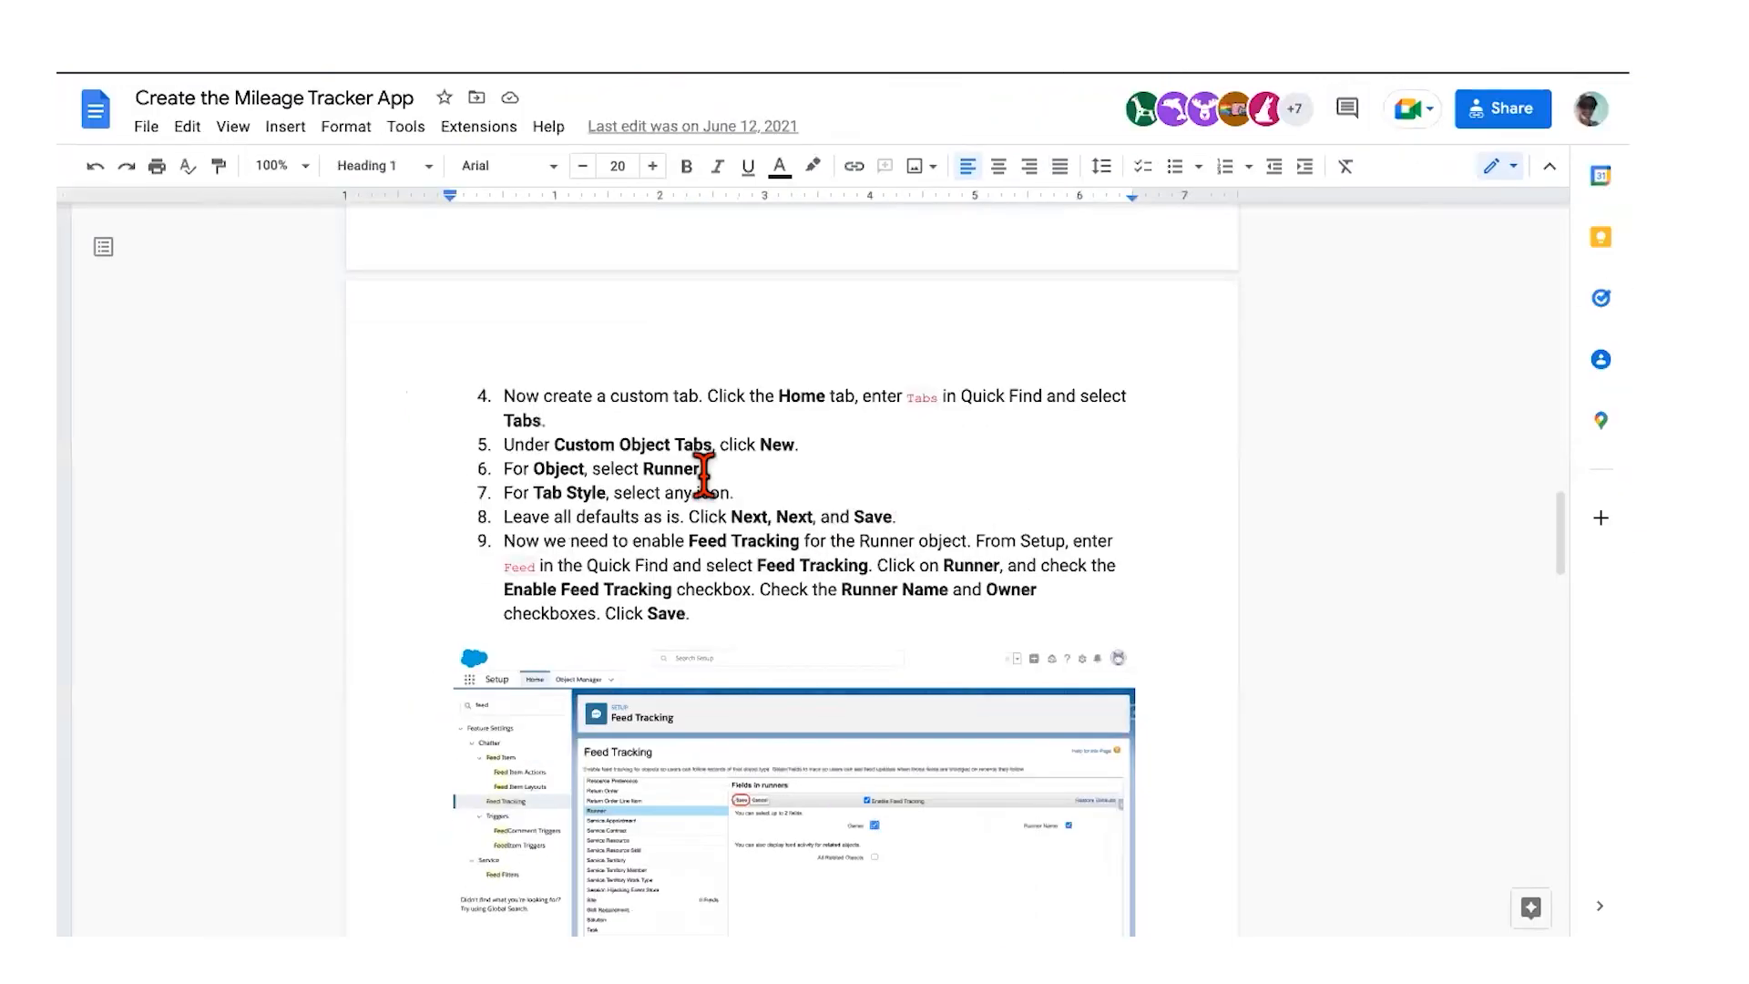
pyautogui.scroll(-1, 704, 473)
pyautogui.scroll(-2, 791, 444)
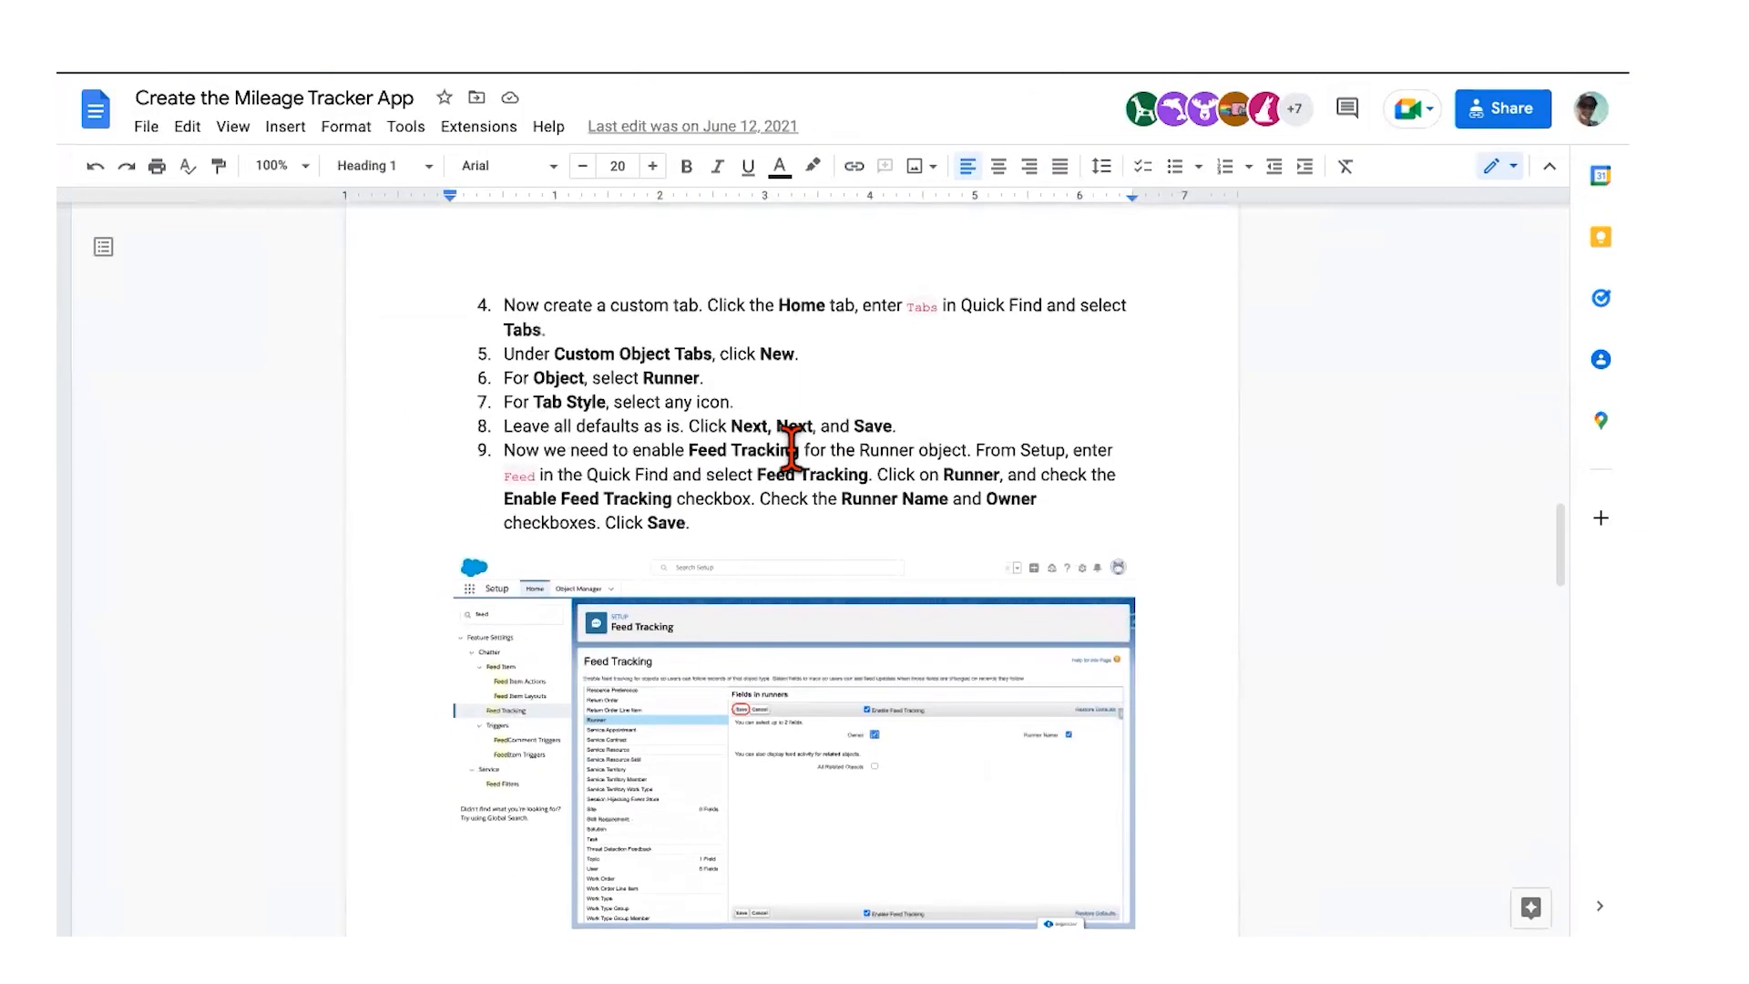
pyautogui.scroll(-1, 790, 444)
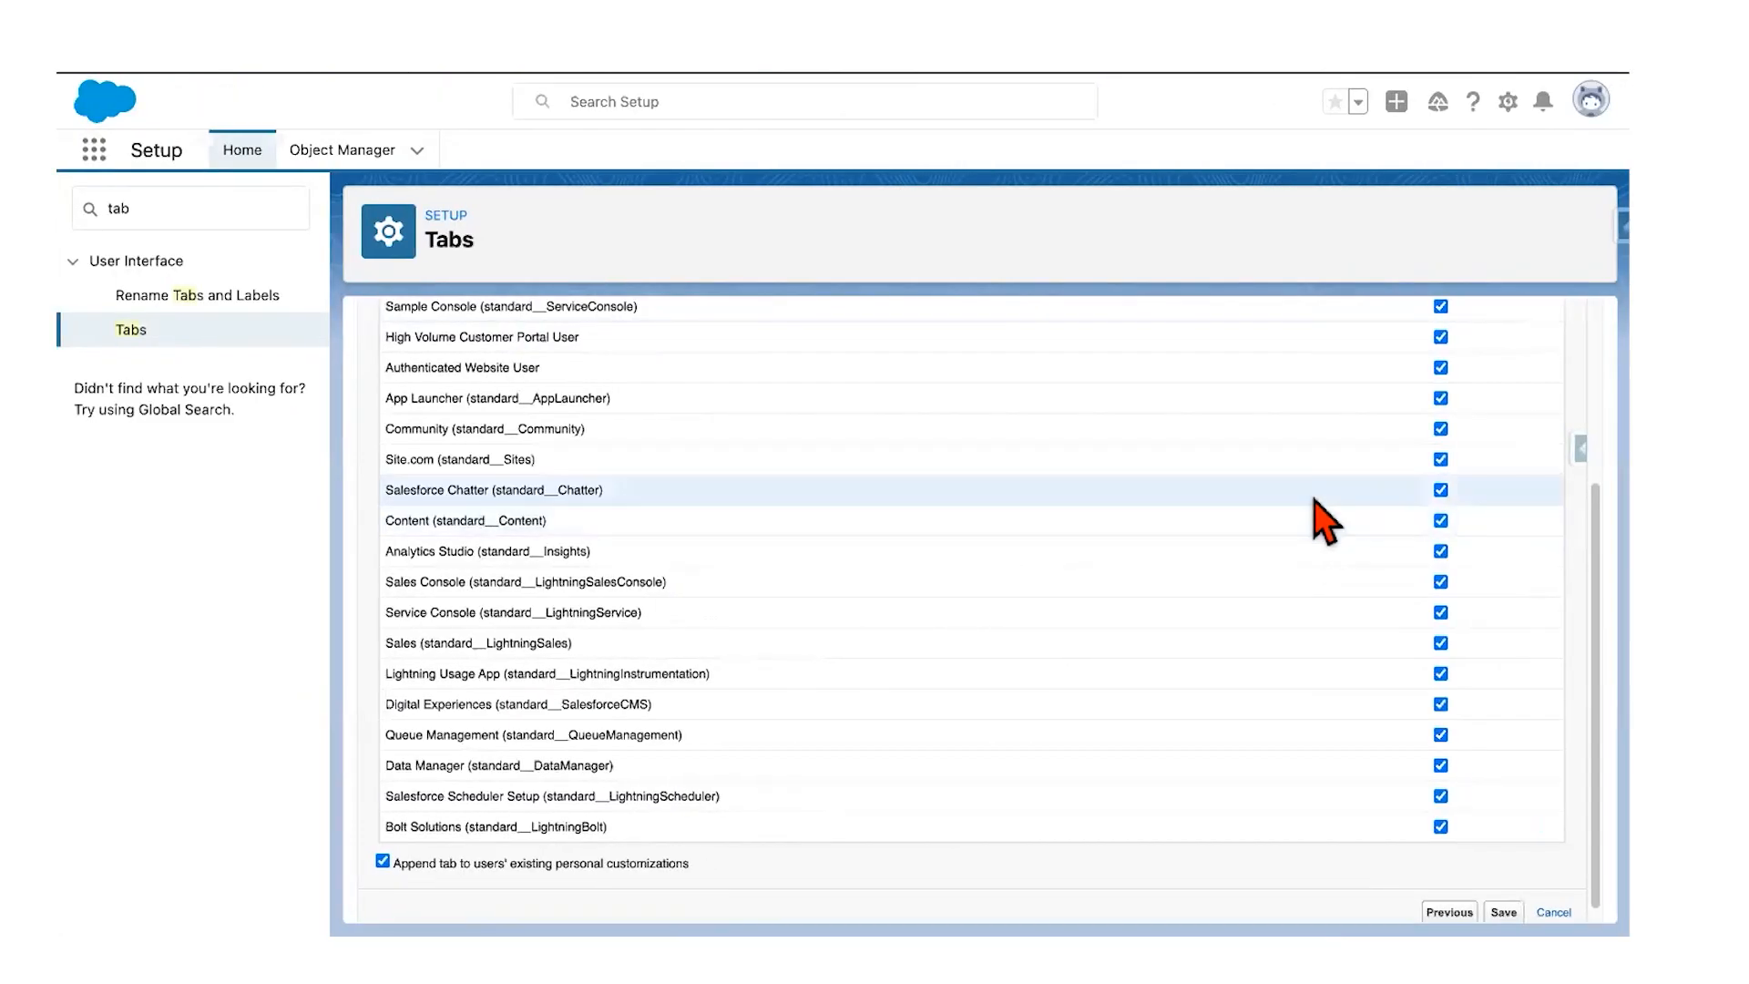
pyautogui.scroll(-1, 1175, 656)
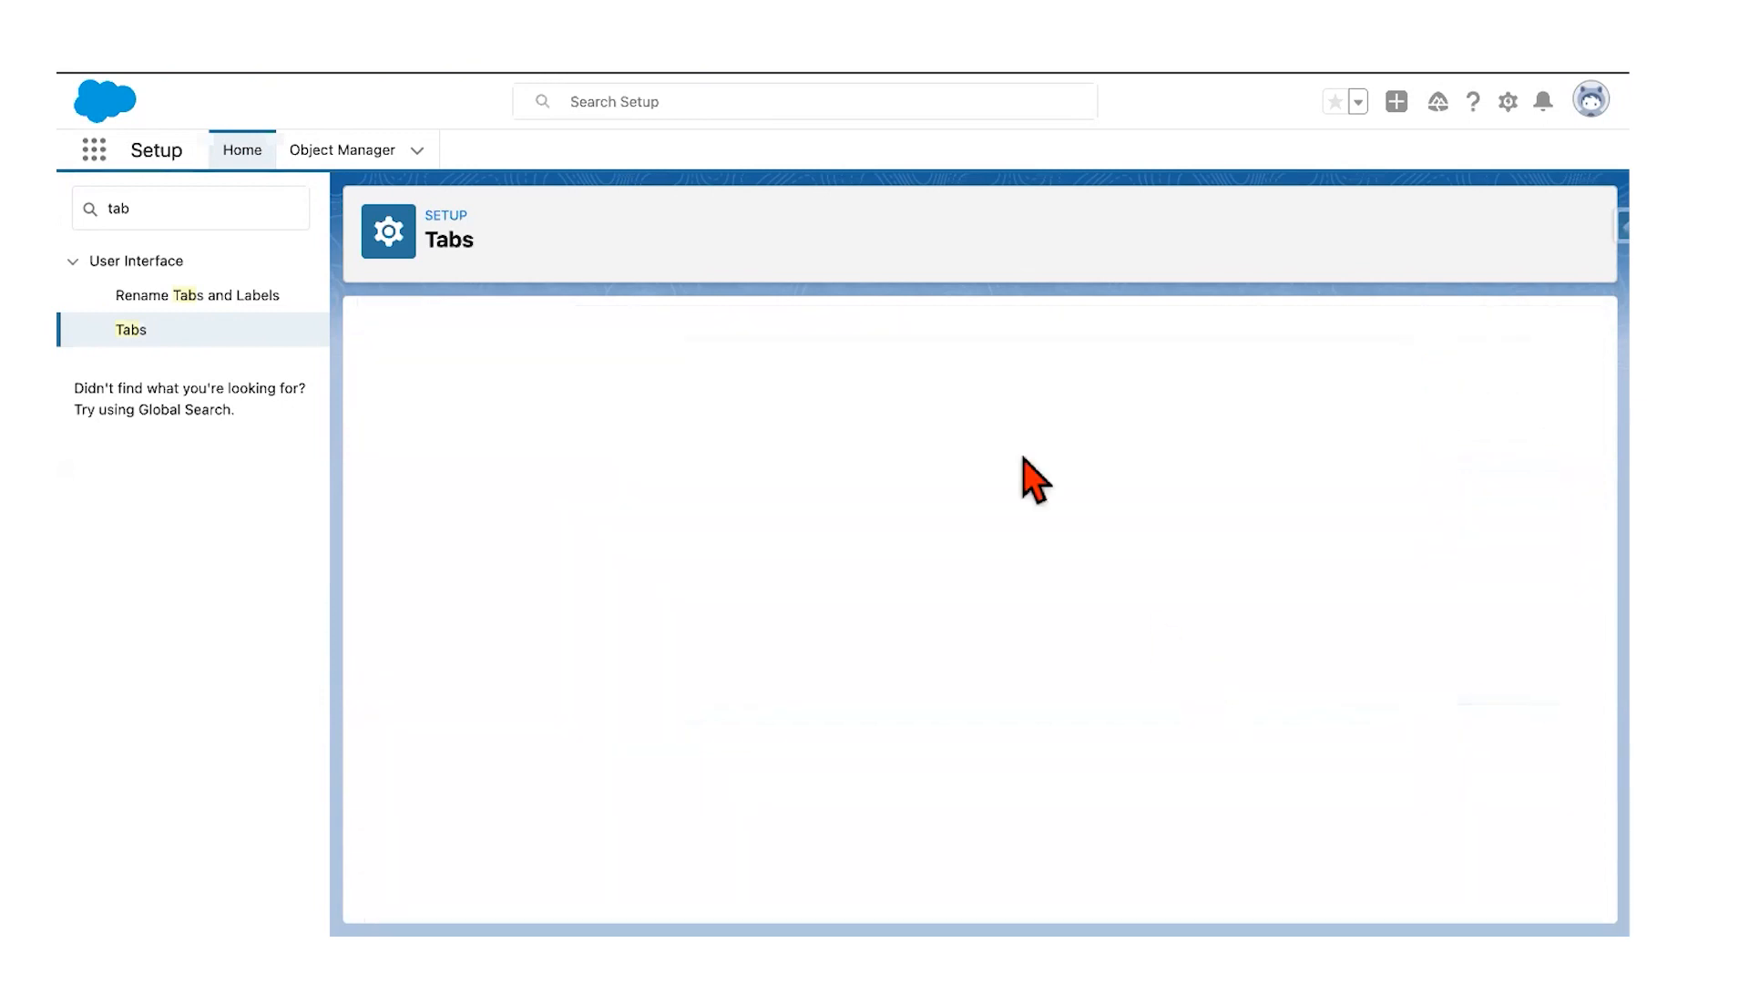
pyautogui.click(342, 151)
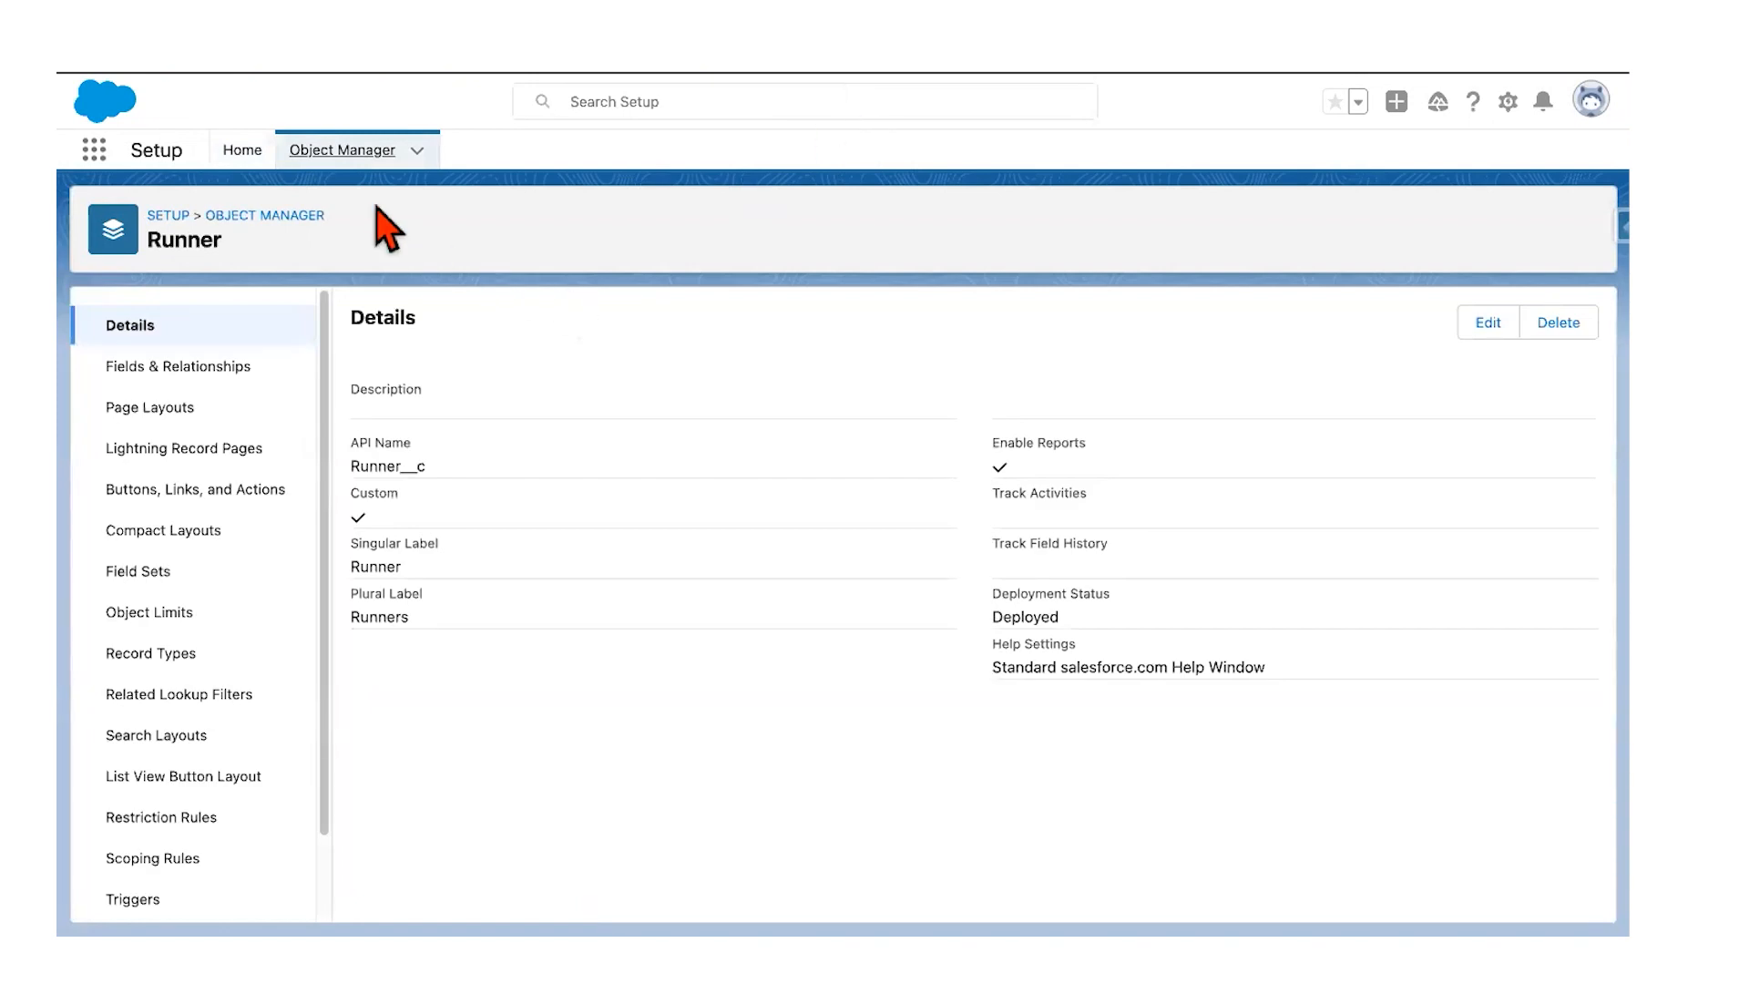
# Step: Go back to the guide's step 9 on enabling Feed Tracking for Runner
pyautogui.rightClick(246, 162)
pyautogui.click(236, 151)
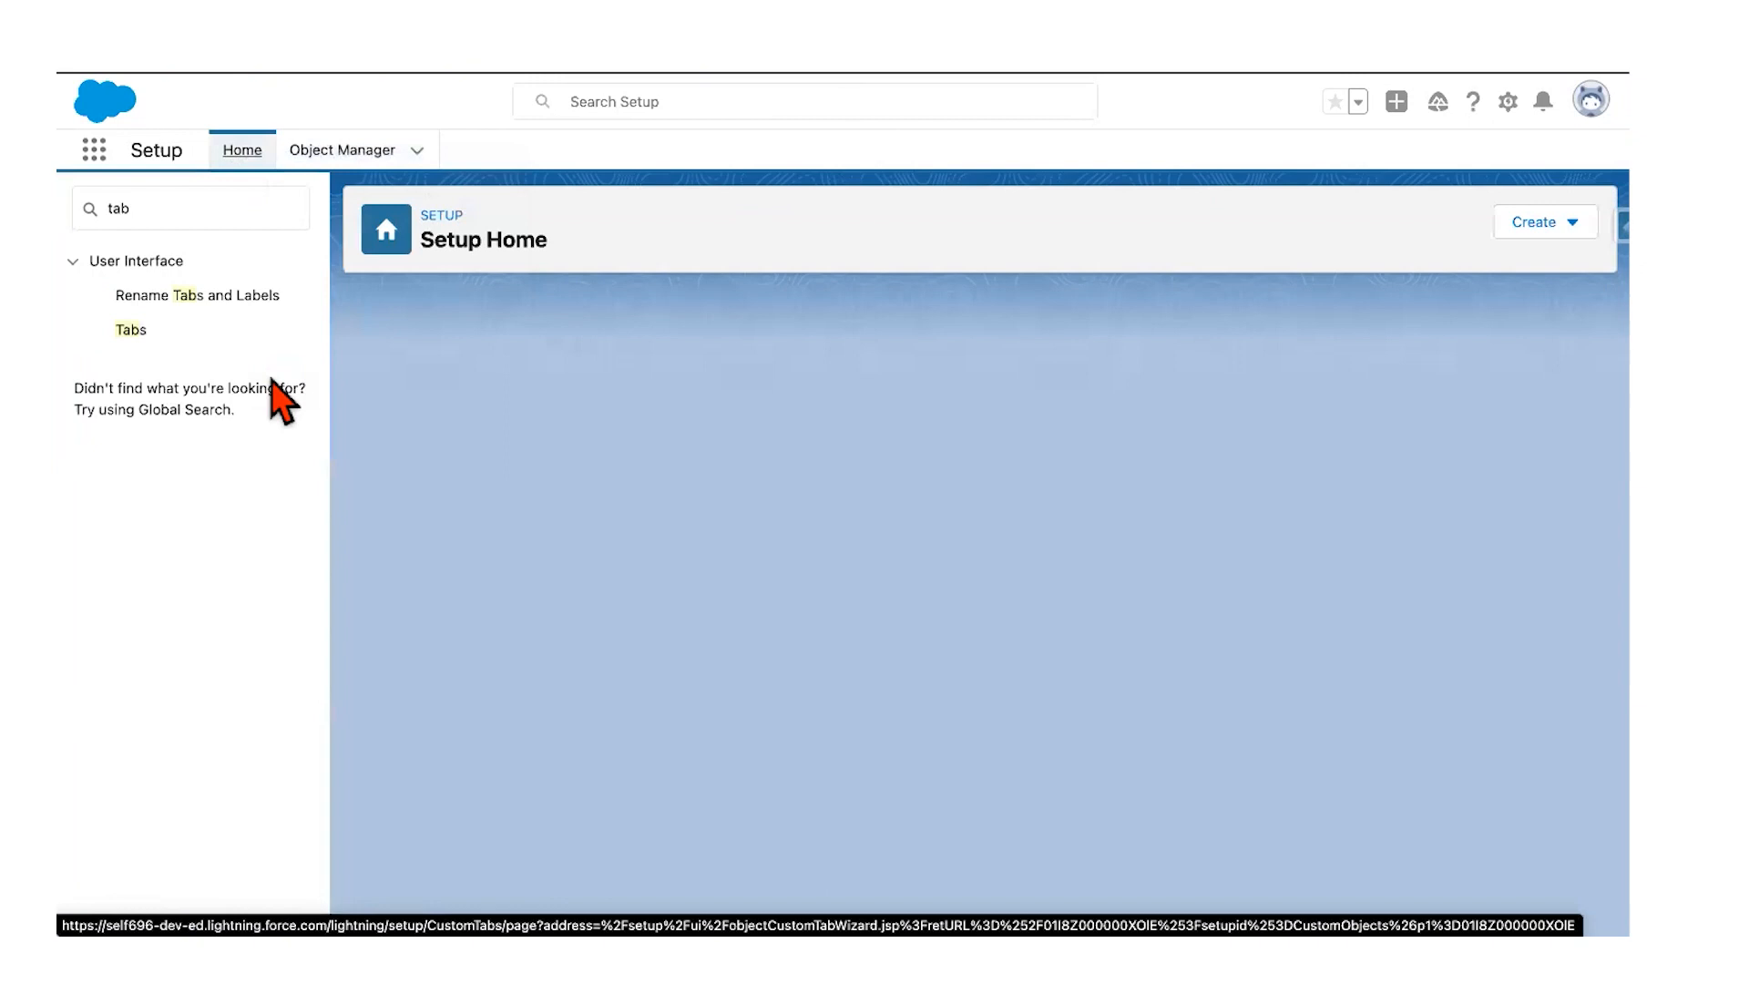
pyautogui.hotkey('ctrl', 'Left')
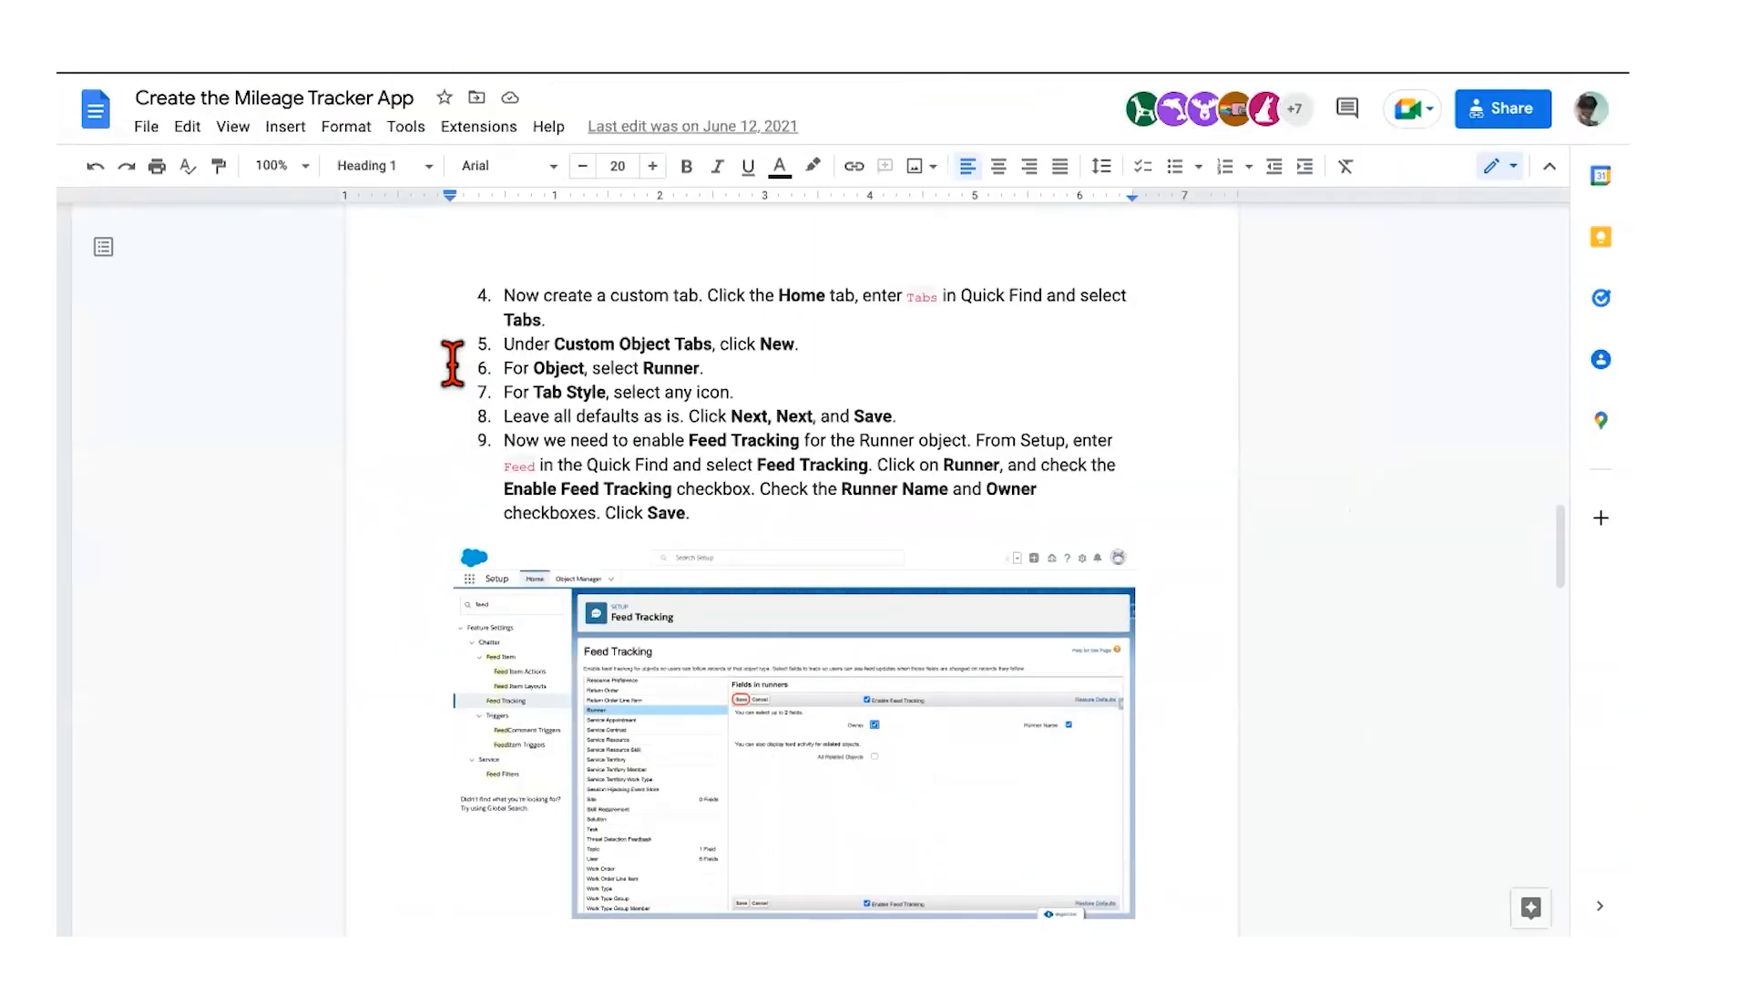
# Step: Highlight instruction items 7 and 8 in the guide, then return to Salesforce Setup
pyautogui.click(500, 393)
pyautogui.moveTo(707, 398); pyautogui.dragTo(876, 413)
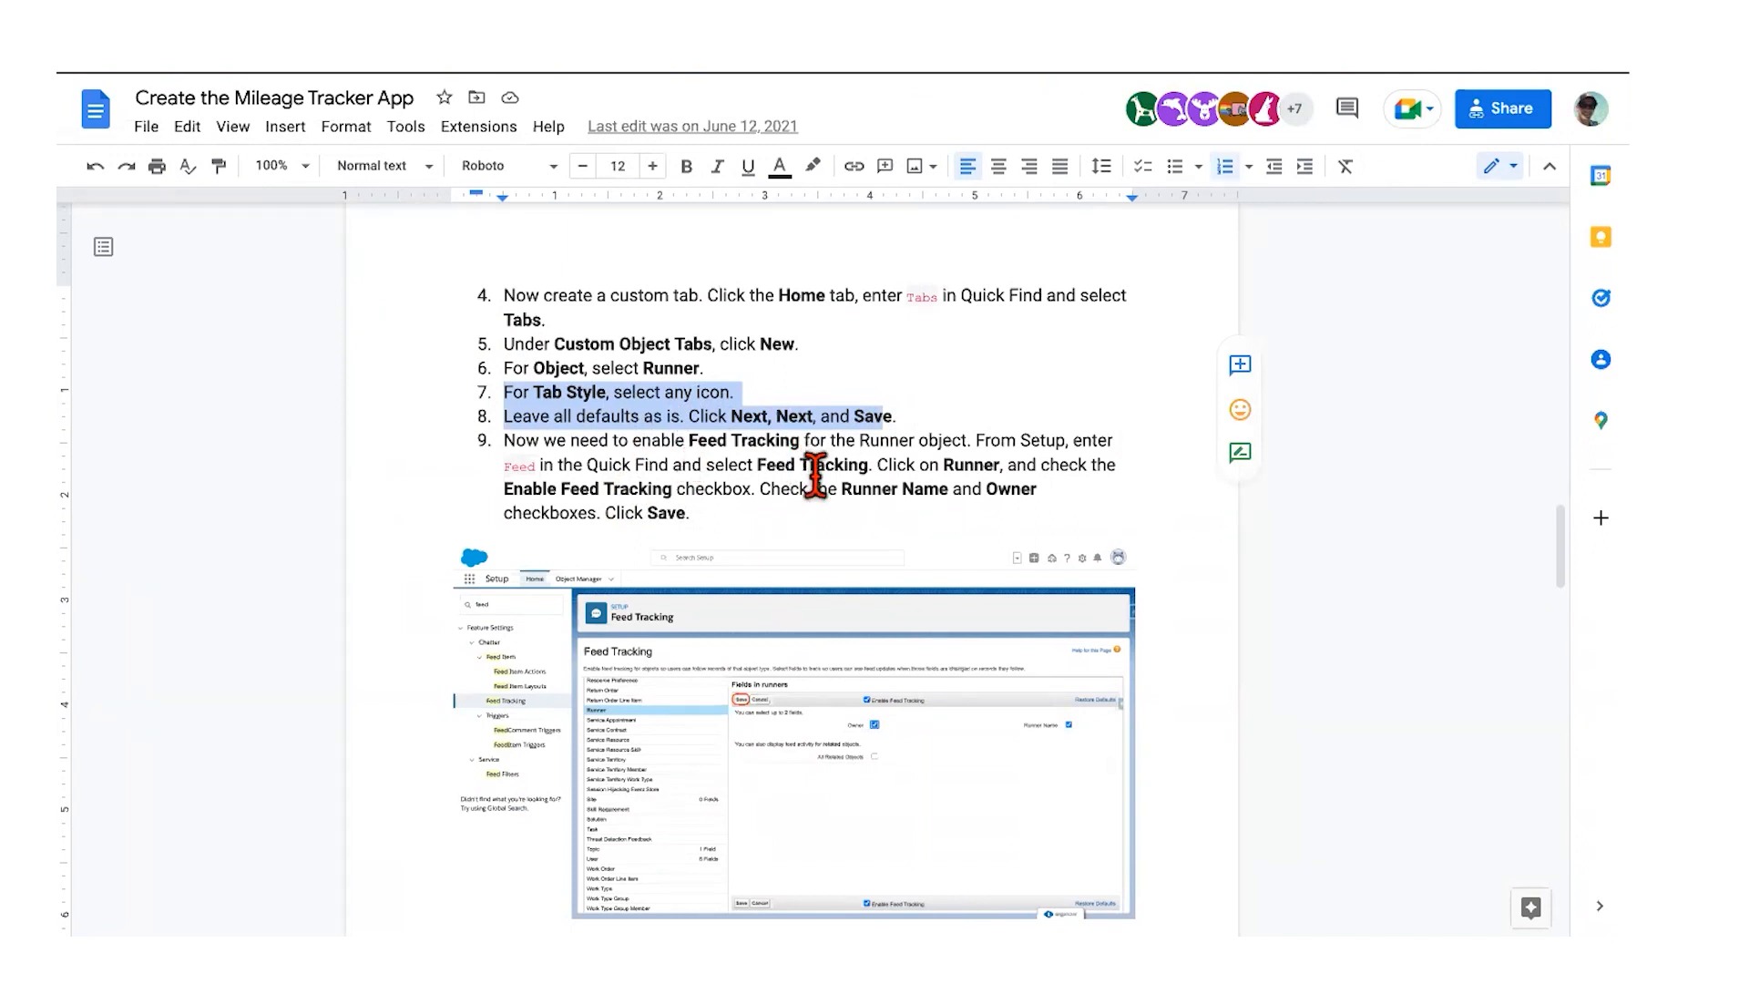
pyautogui.scroll(-1, 815, 476)
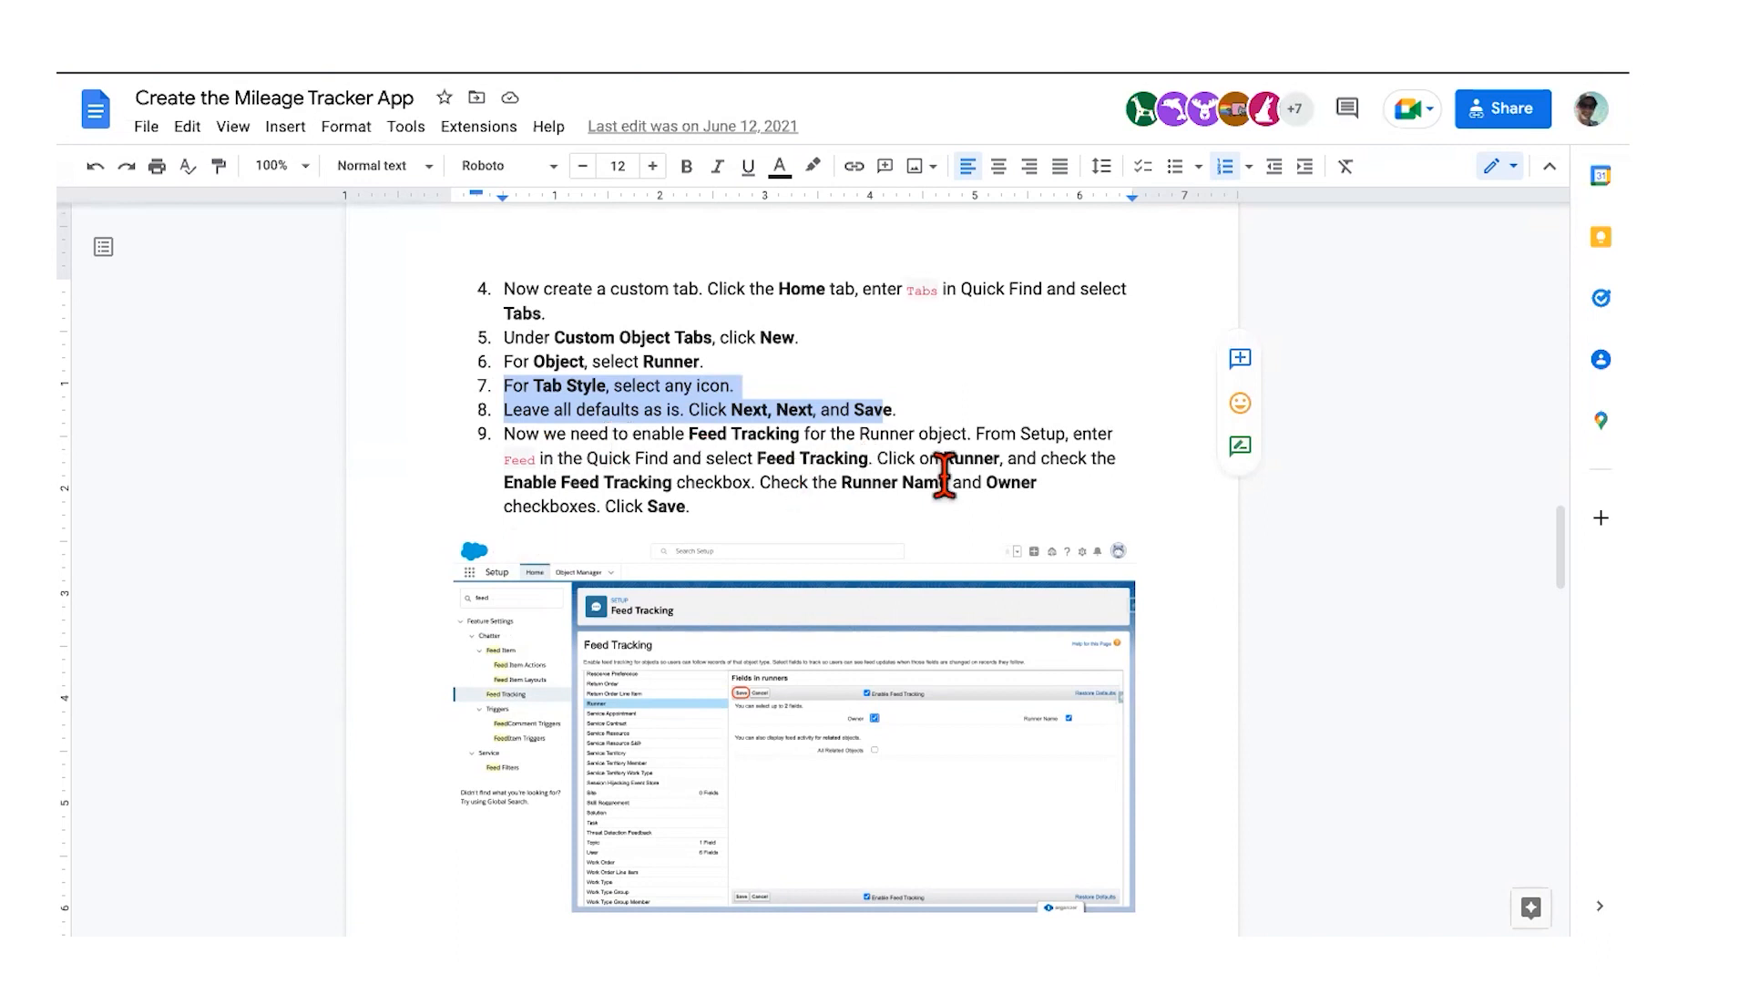
pyautogui.hotkey('ctrl', 'Right')
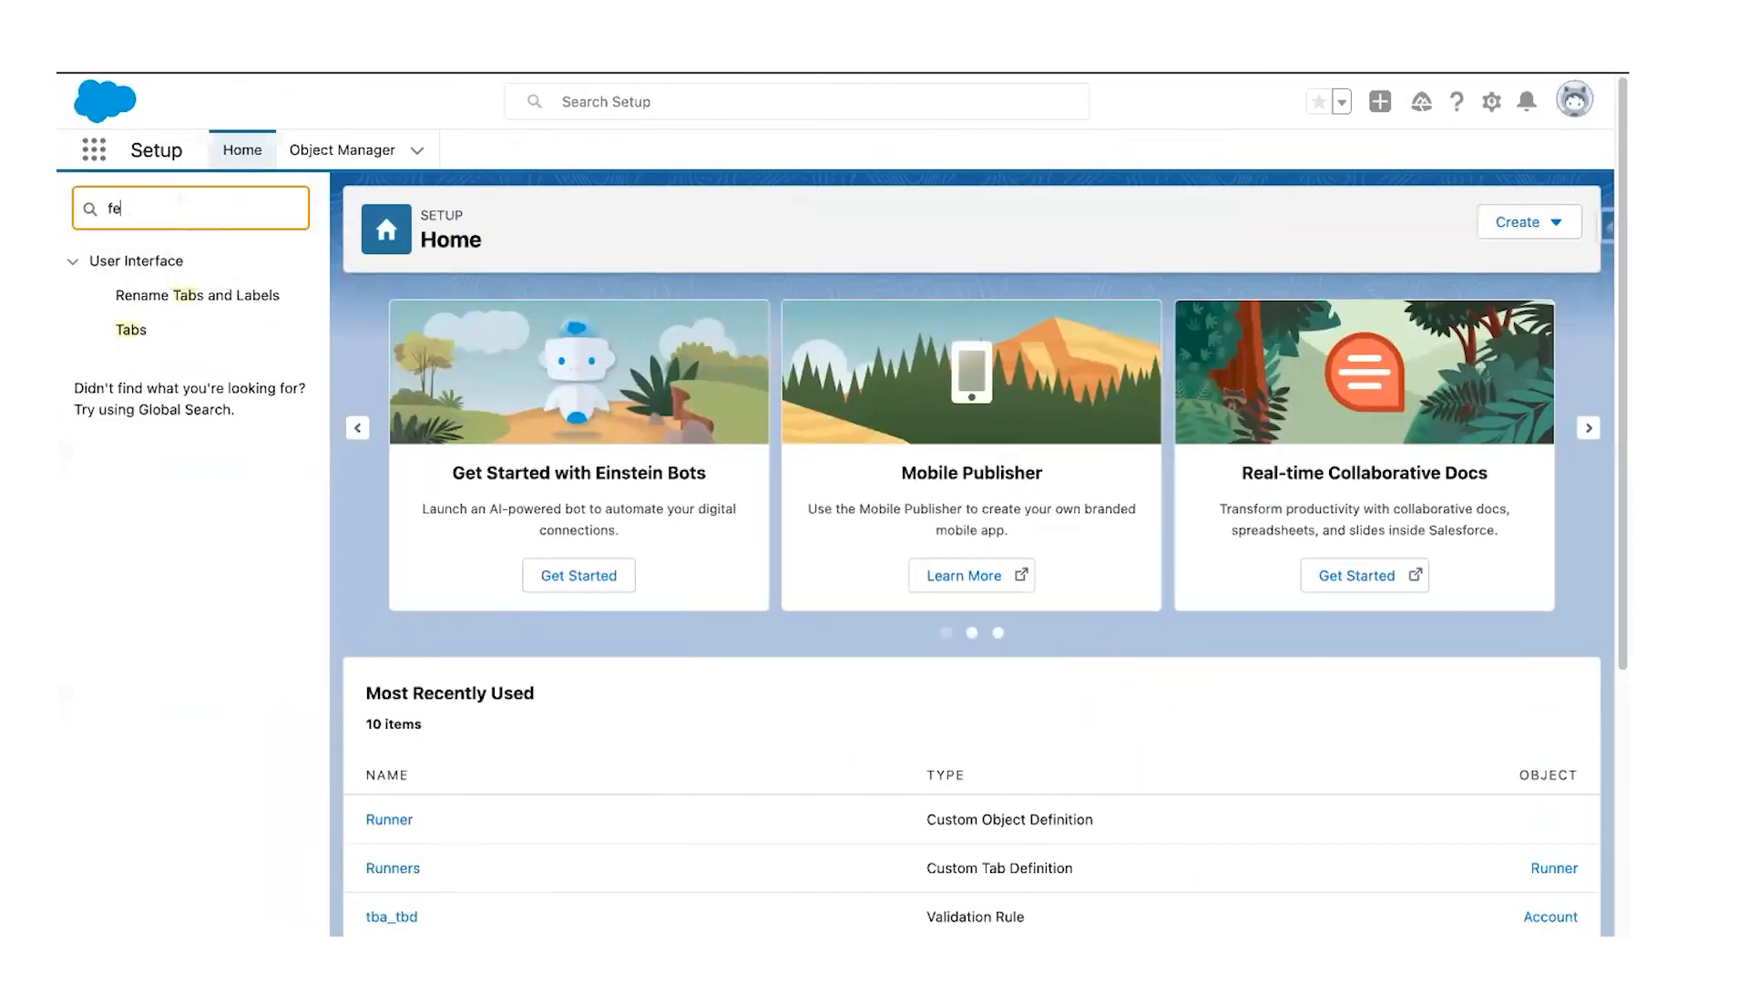
# Step: Enable feed tracking for the Runner object on the Feed Tracking page
pyautogui.write('feed')
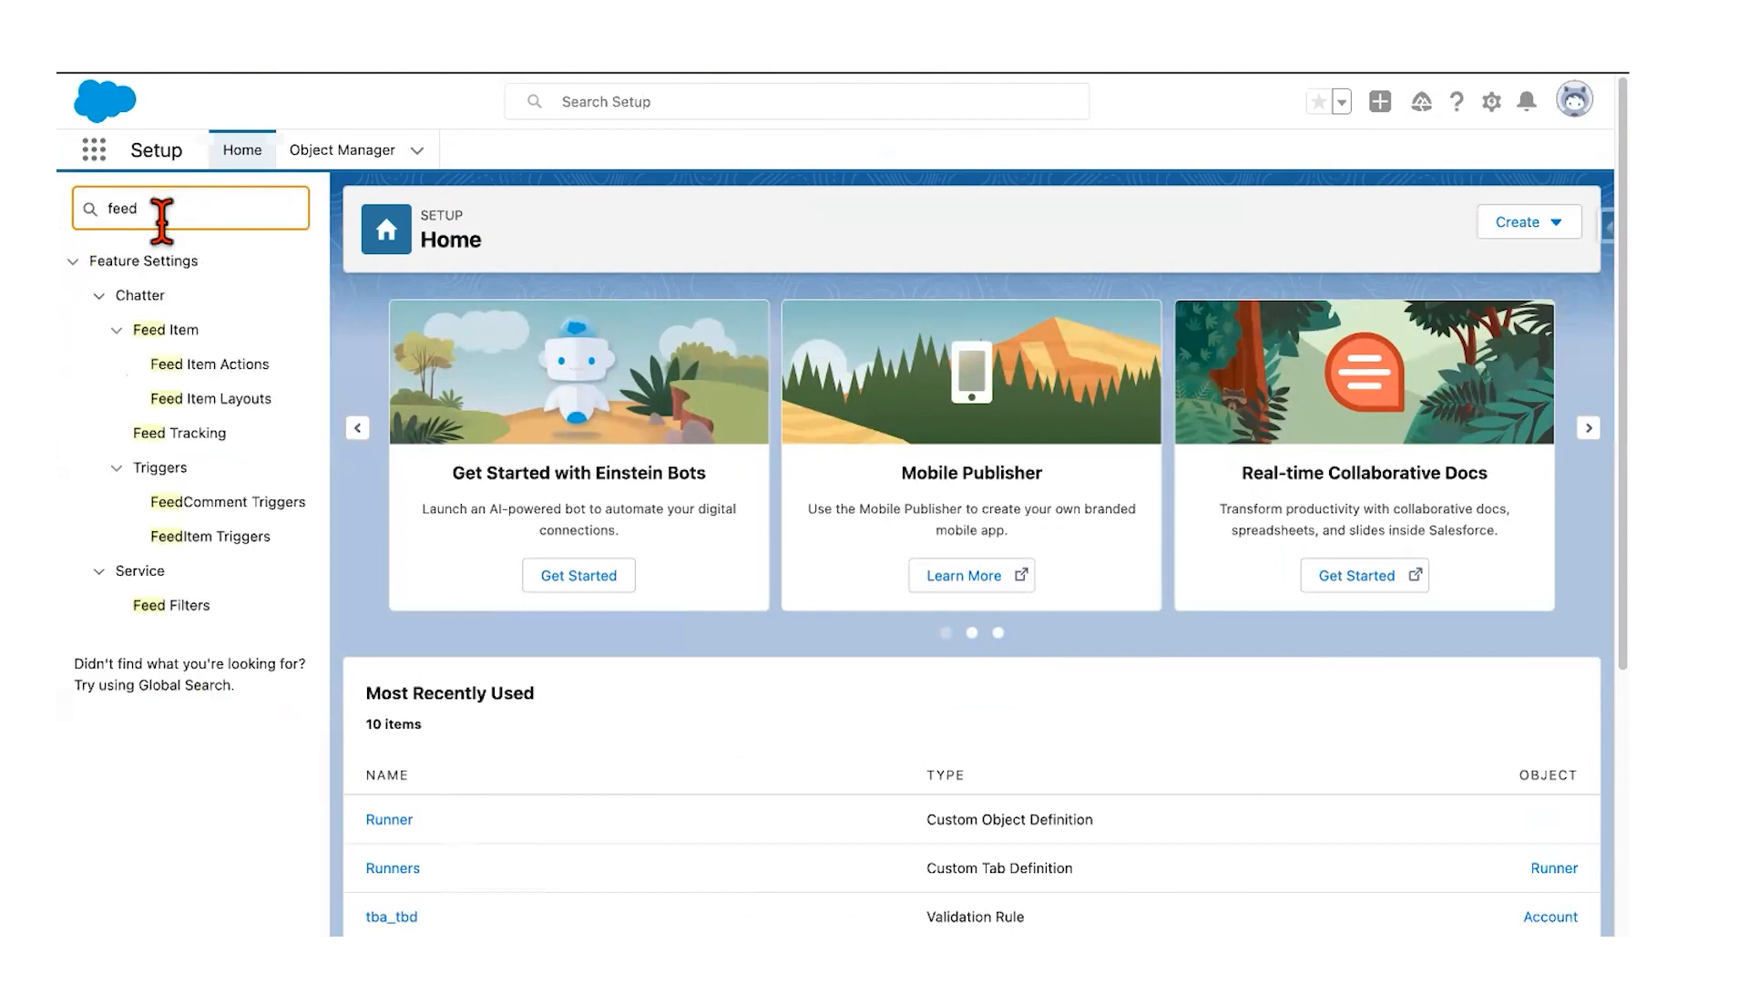
pyautogui.click(180, 437)
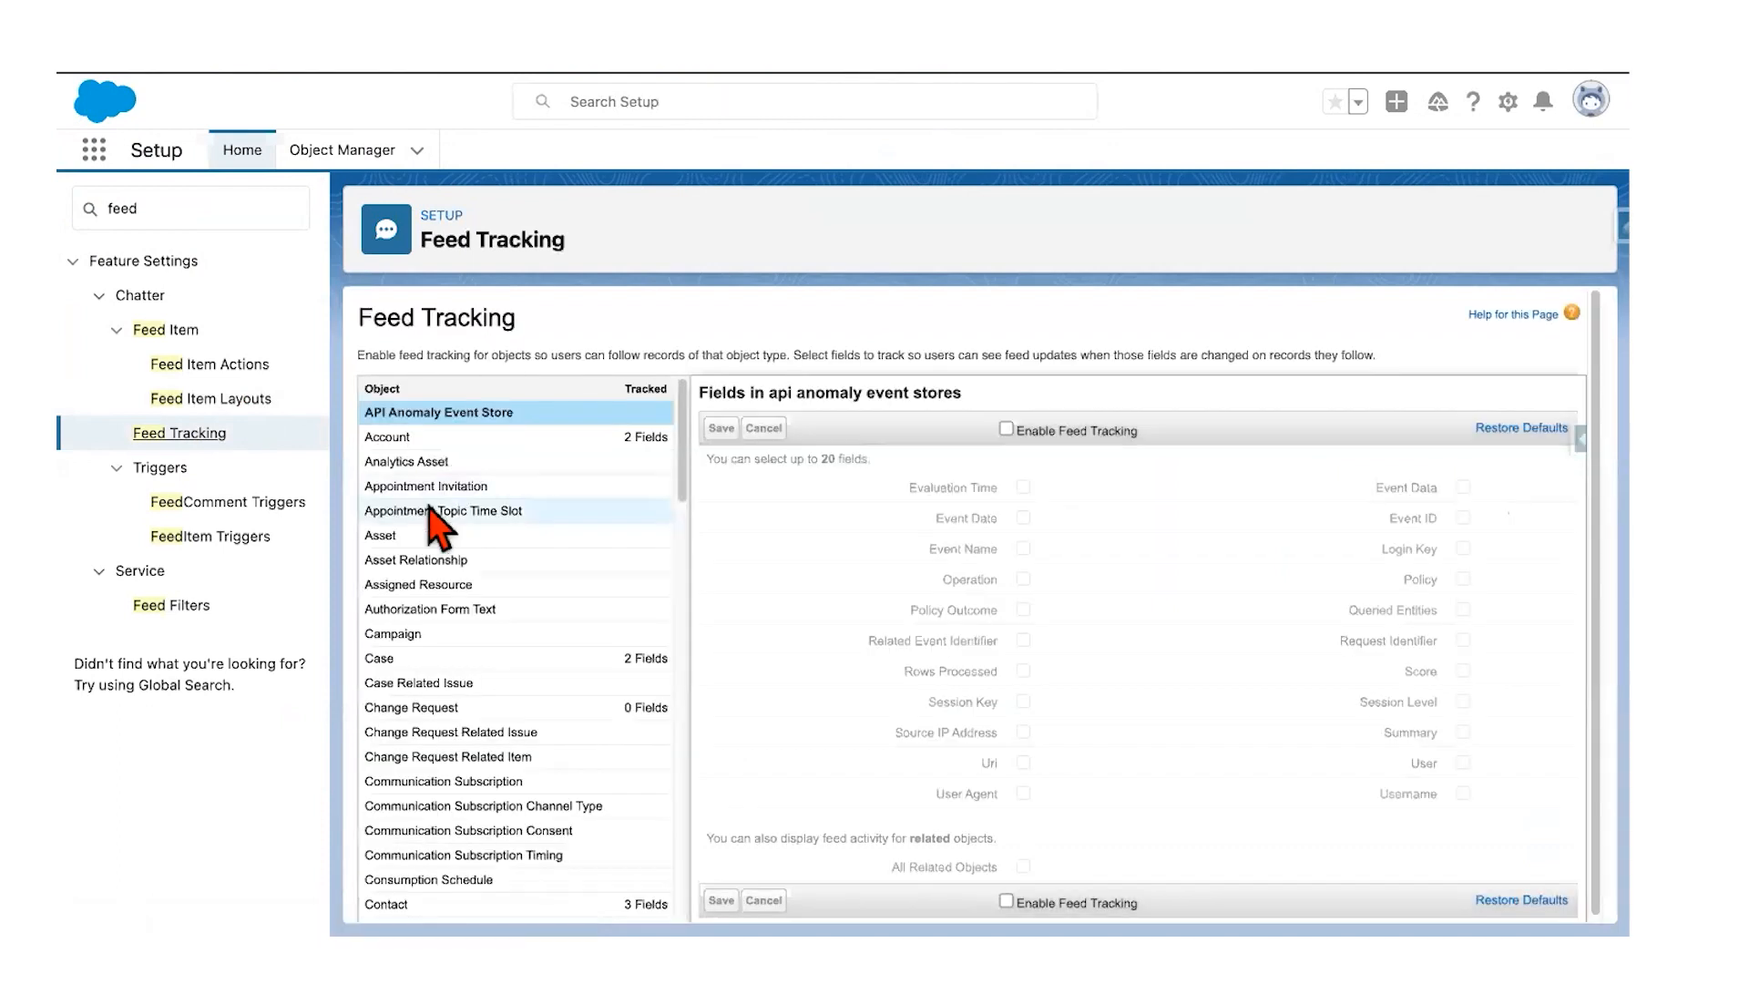
pyautogui.scroll(-15, 432, 516)
pyautogui.scroll(-3, 429, 514)
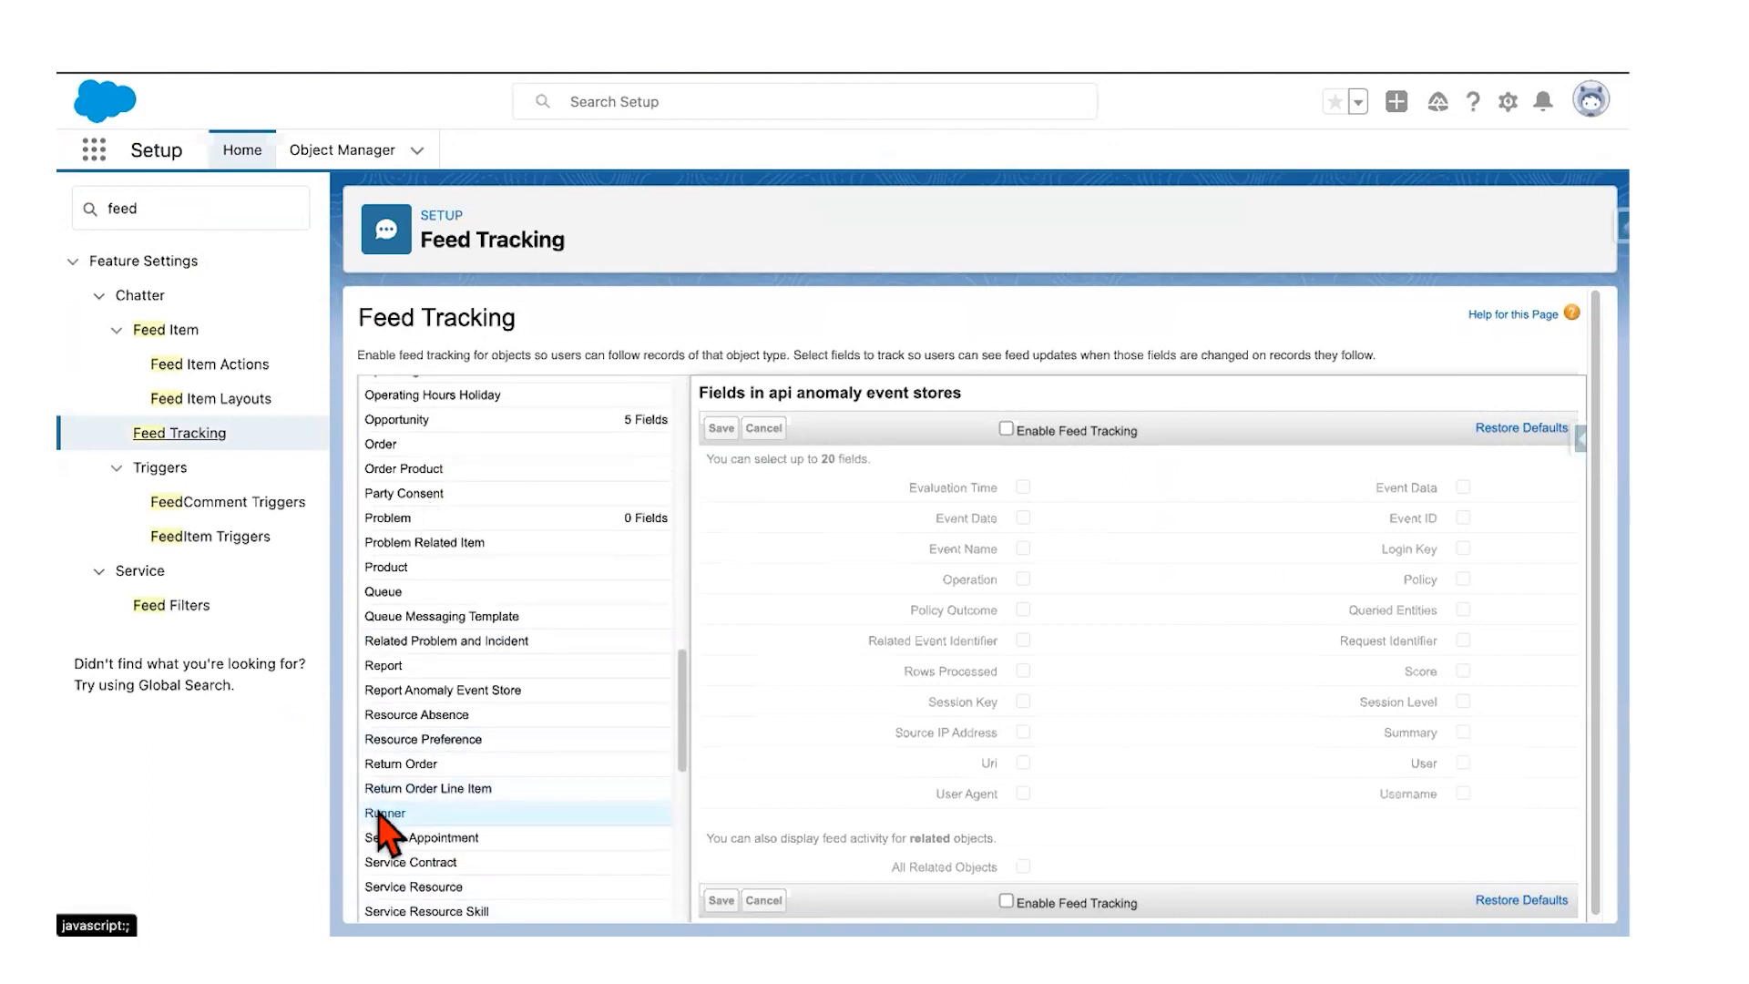
pyautogui.click(381, 814)
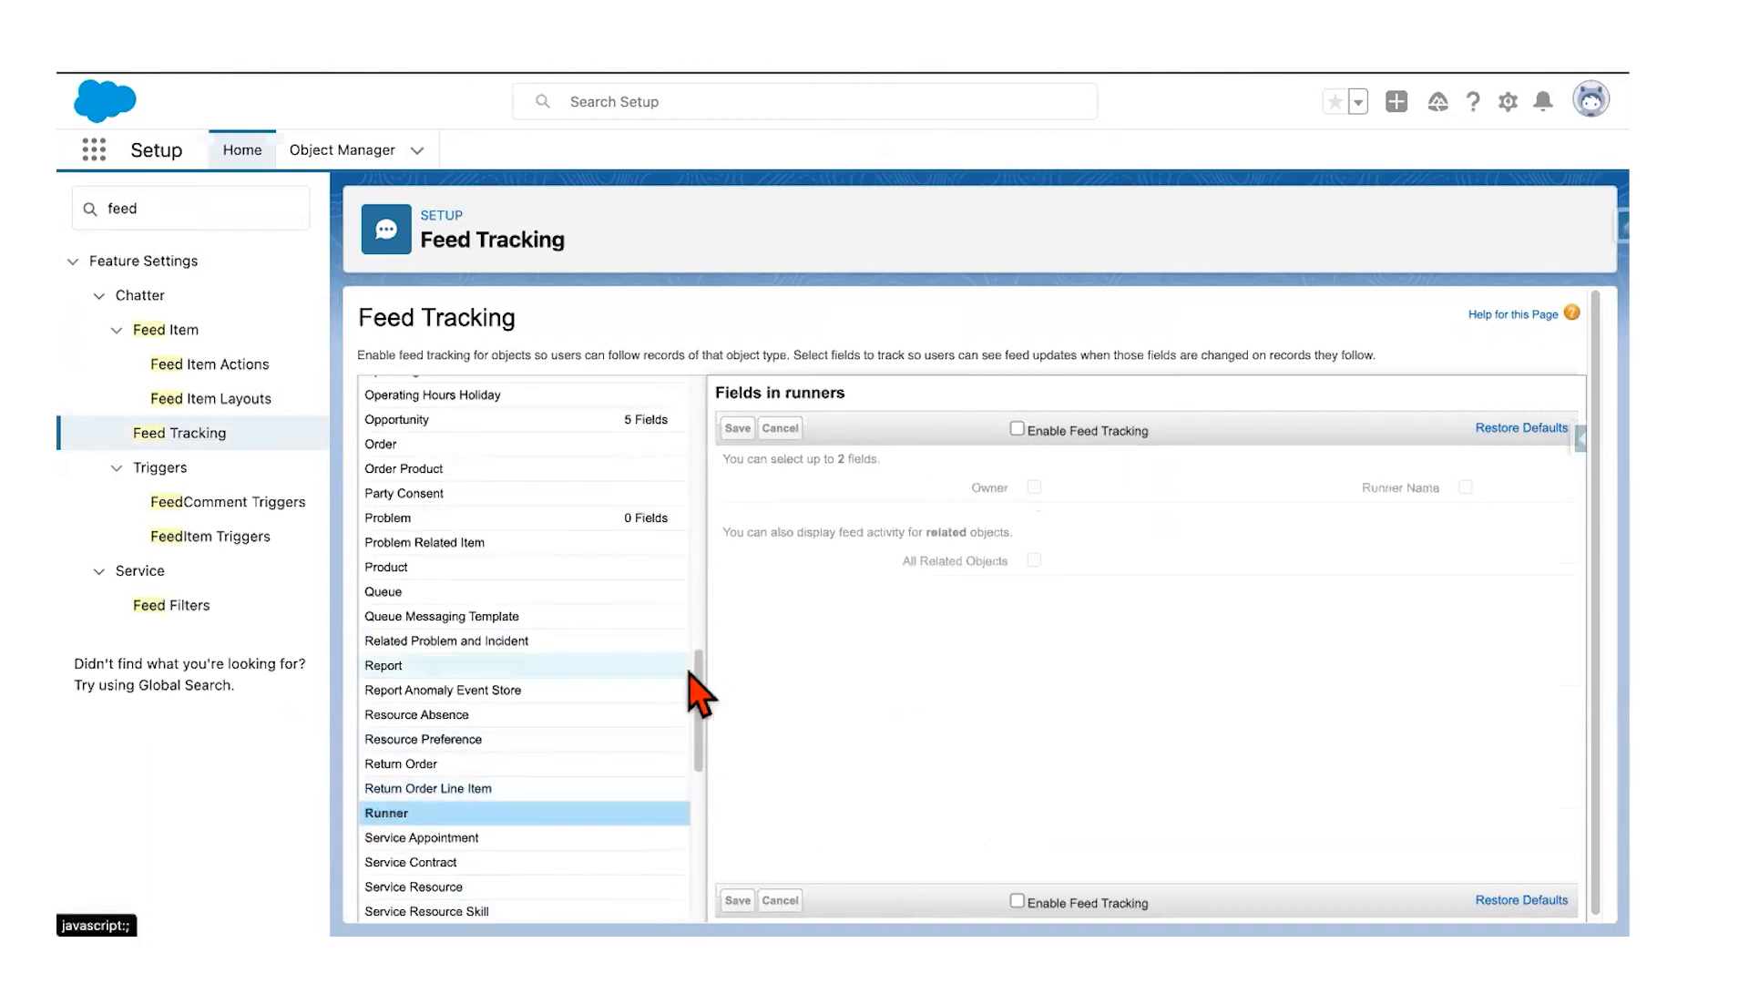
pyautogui.click(1016, 428)
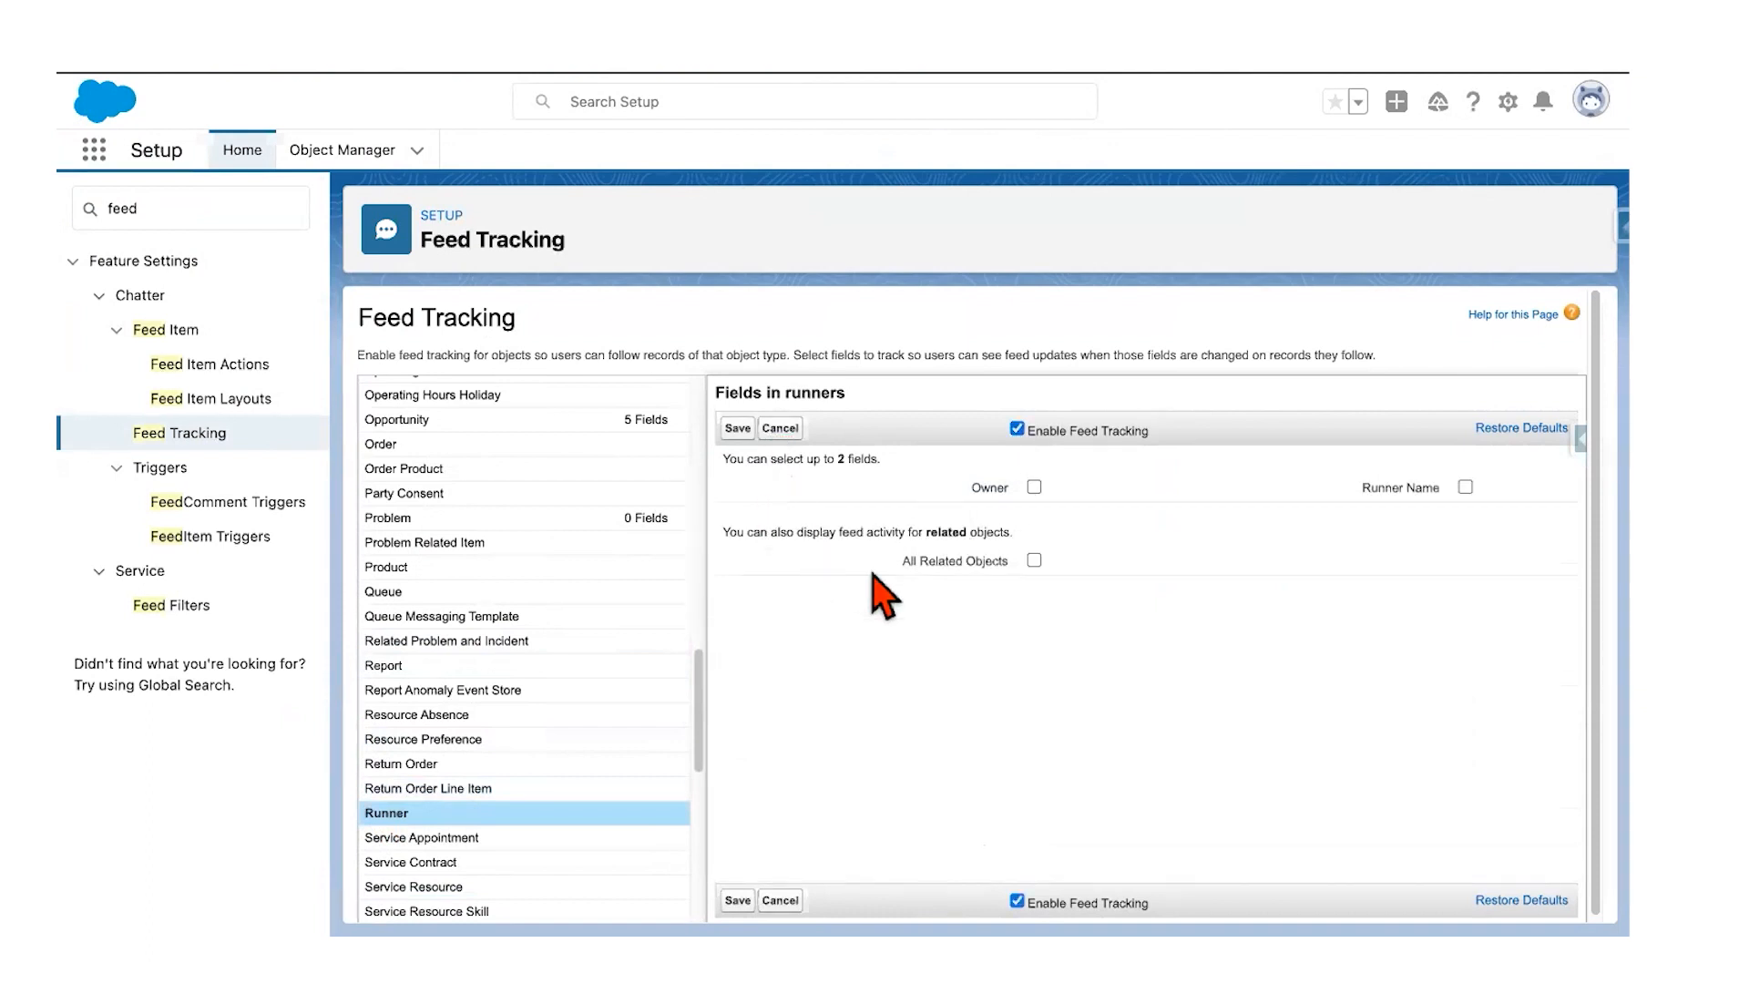
# Step: Track the Owner and Runner Name fields and save the Runner feed settings
pyautogui.hotkey('ctrl', 'Left')
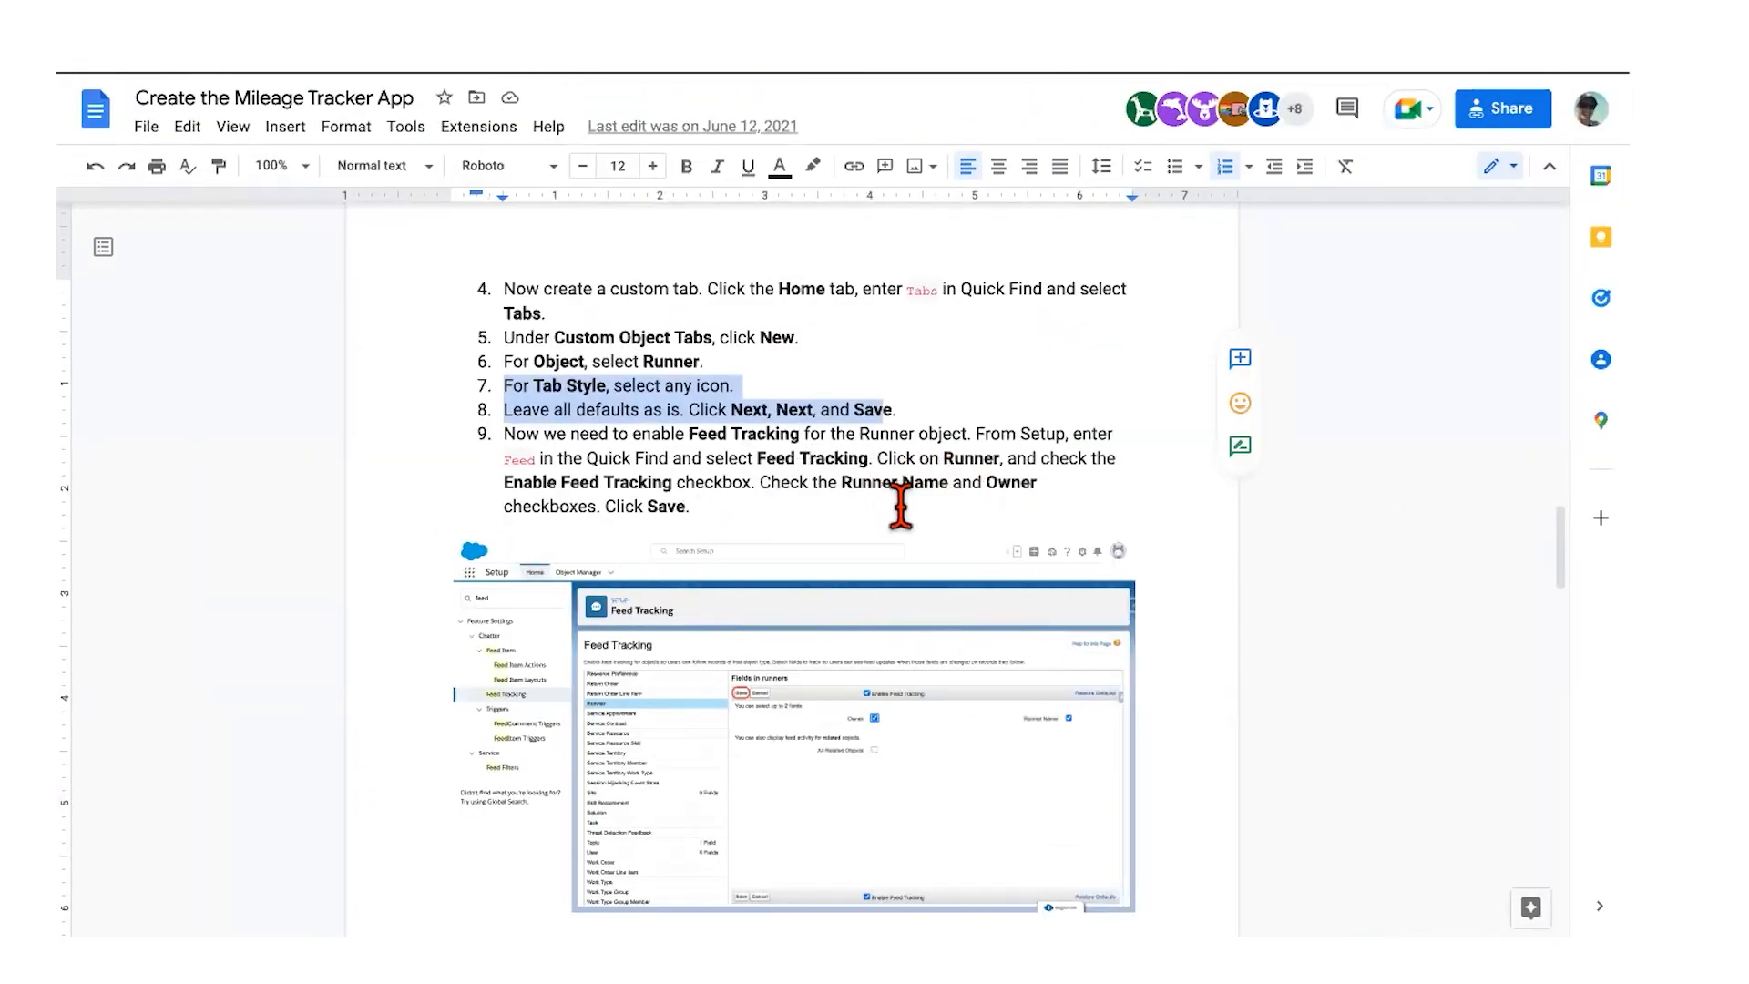
pyautogui.hotkey('ctrl', 'Right')
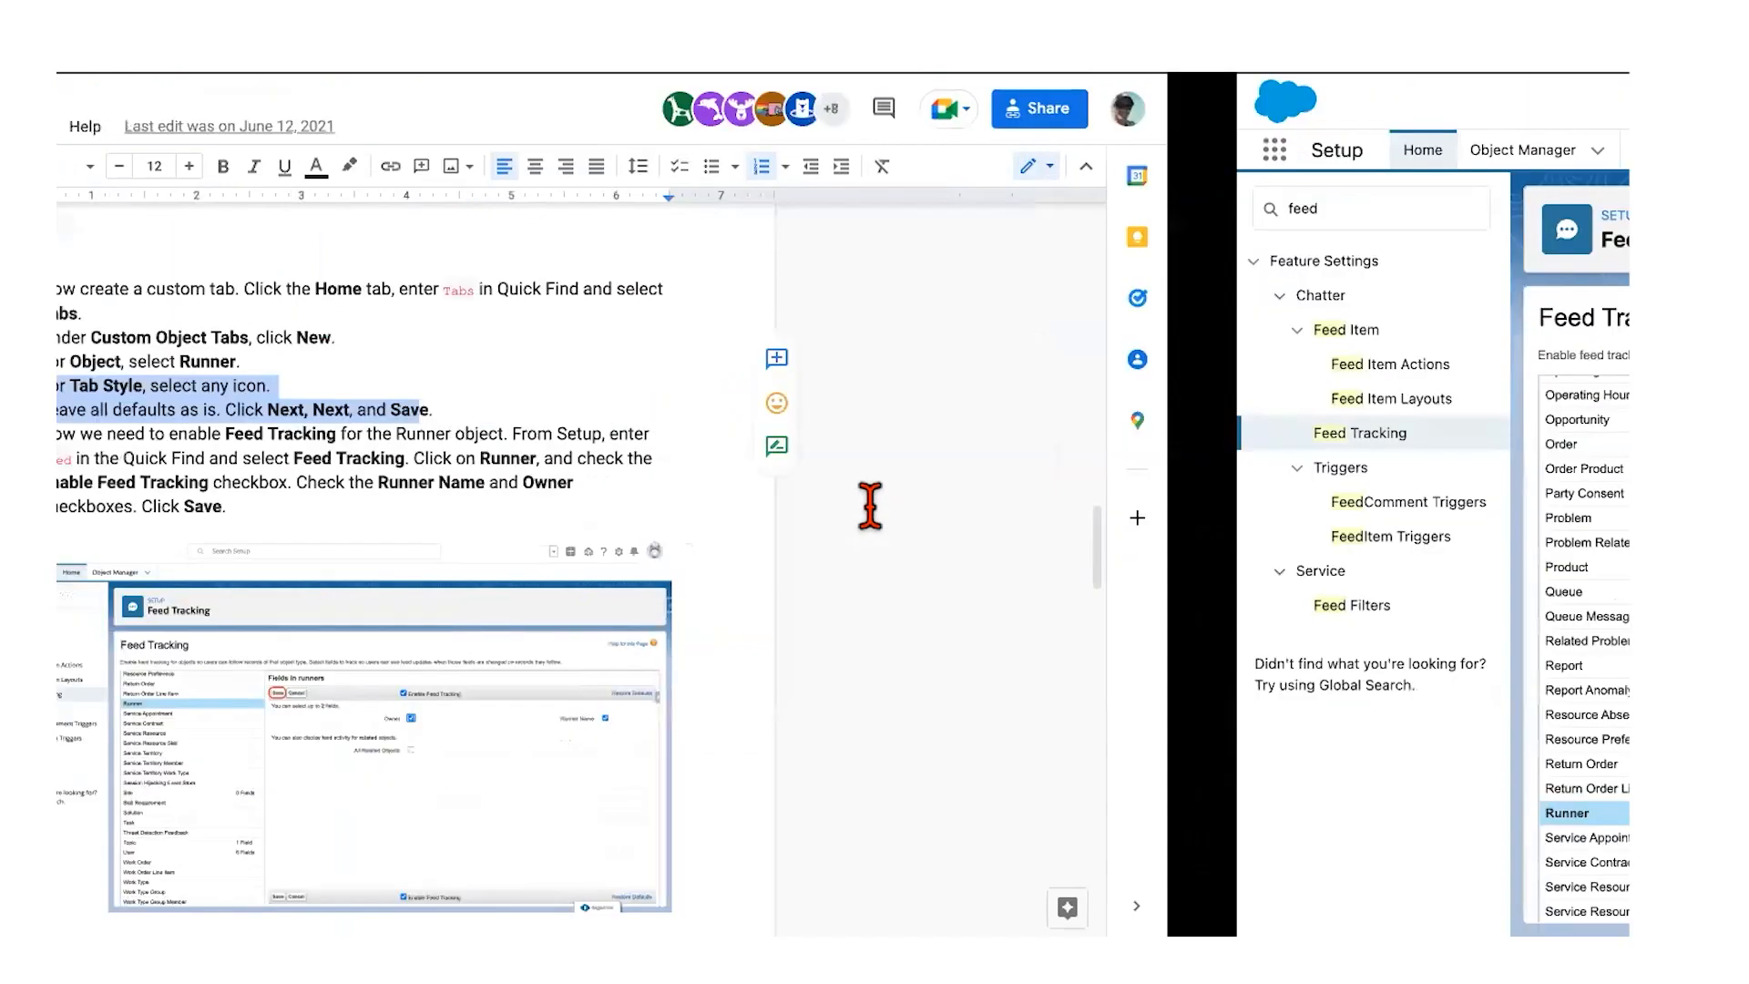
pyautogui.click(1034, 486)
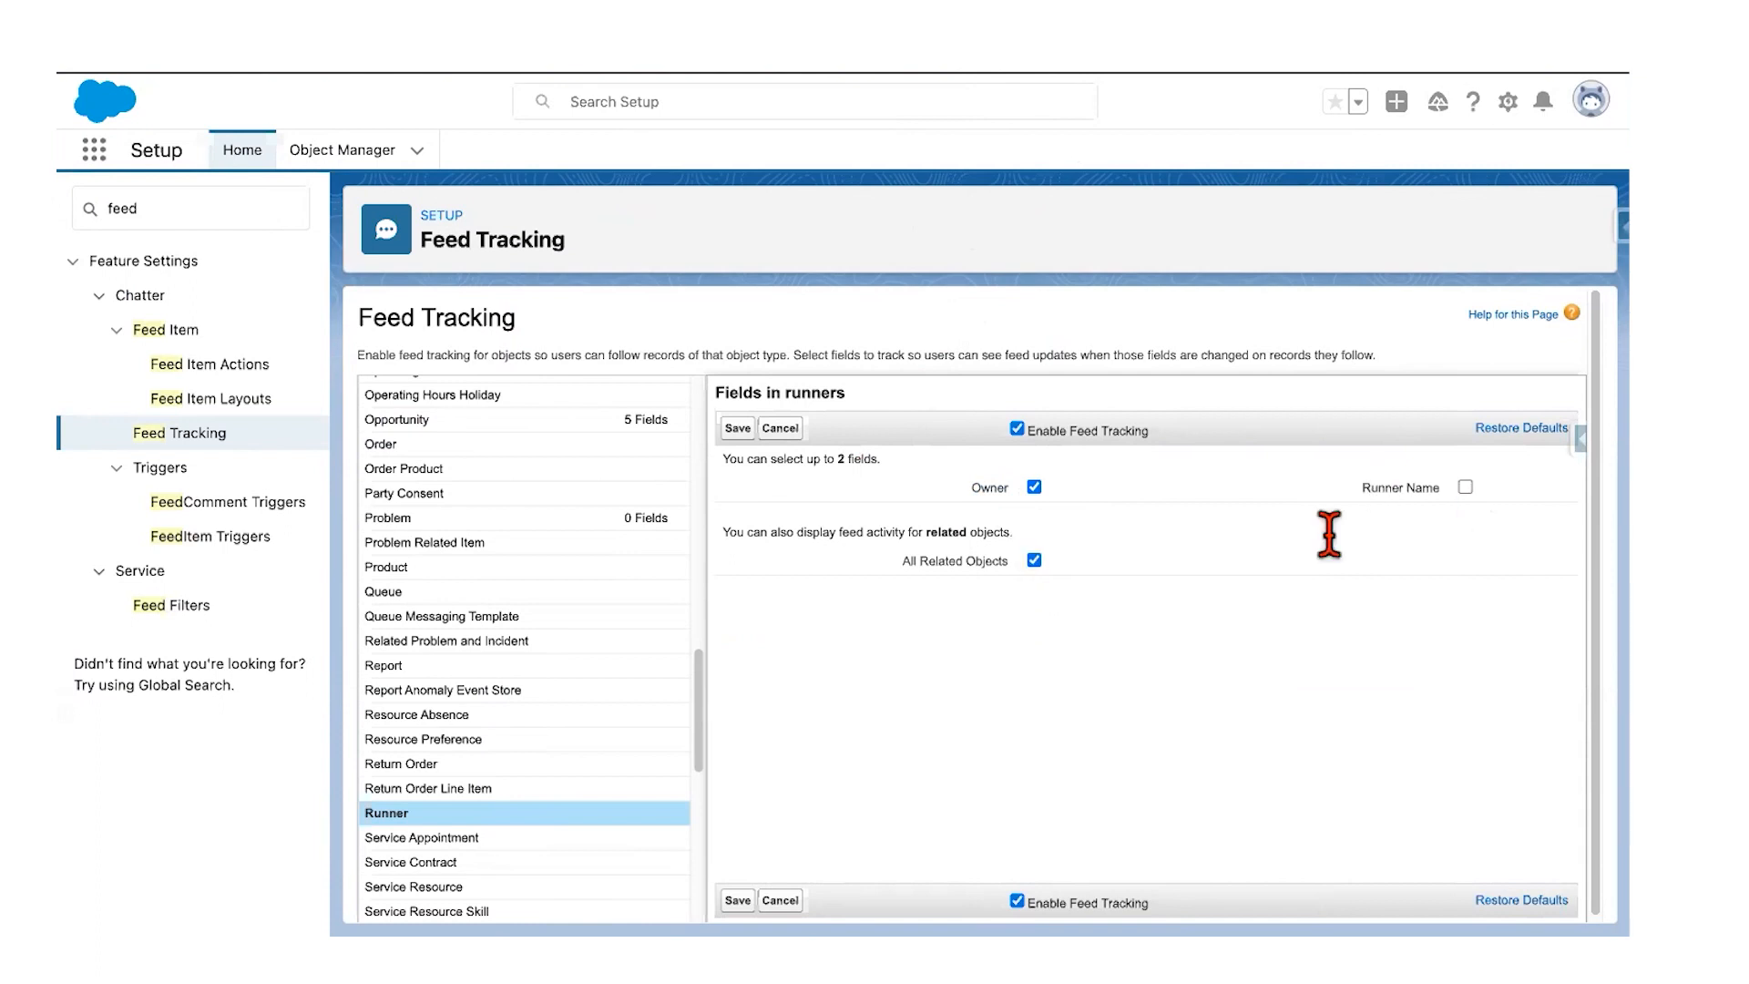
pyautogui.click(1465, 486)
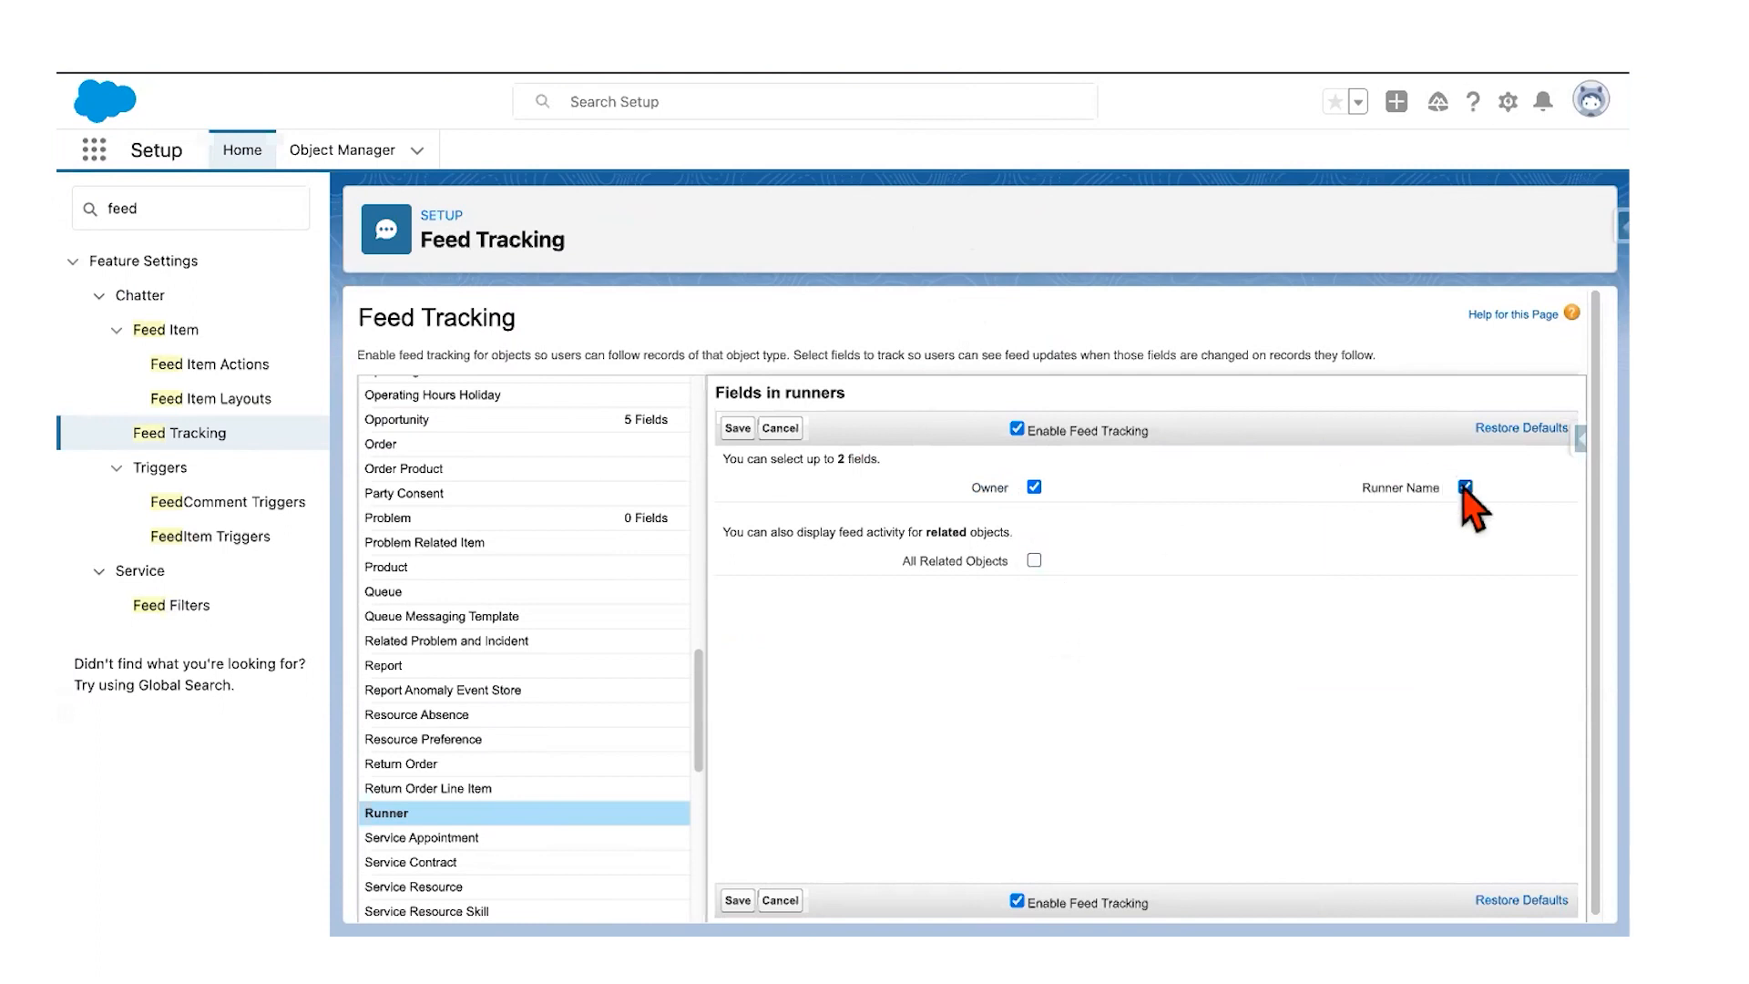
pyautogui.click(736, 428)
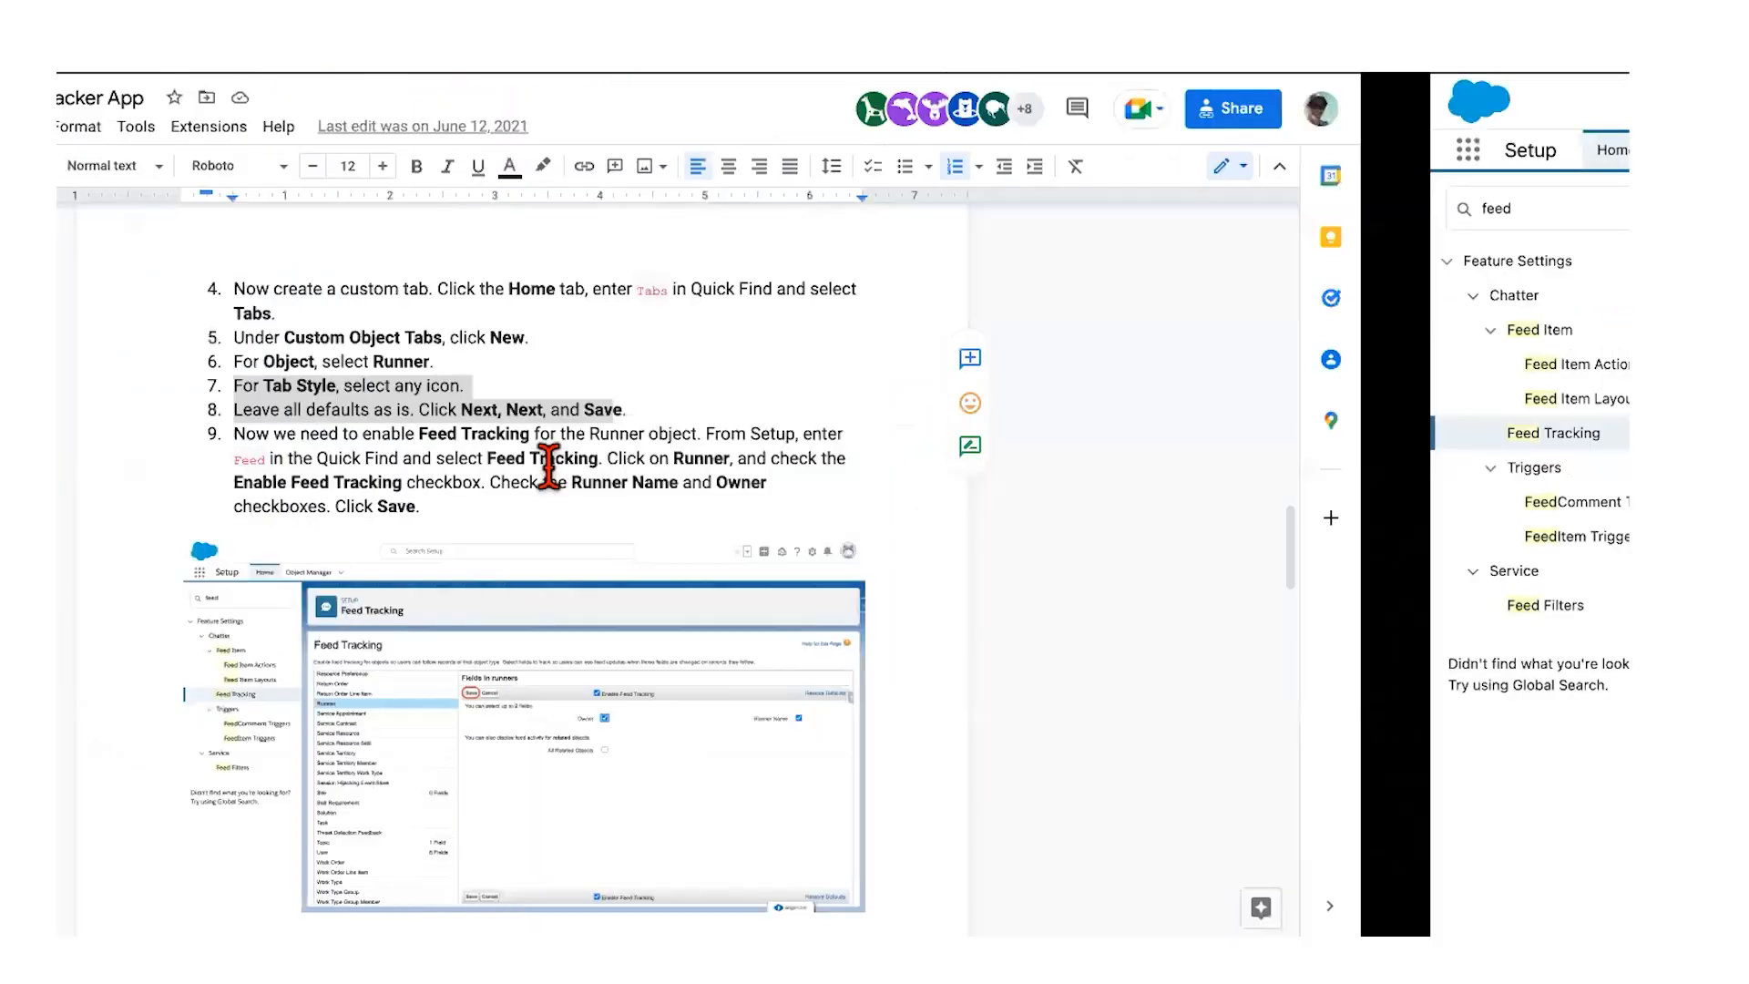
pyautogui.scroll(-3, 547, 466)
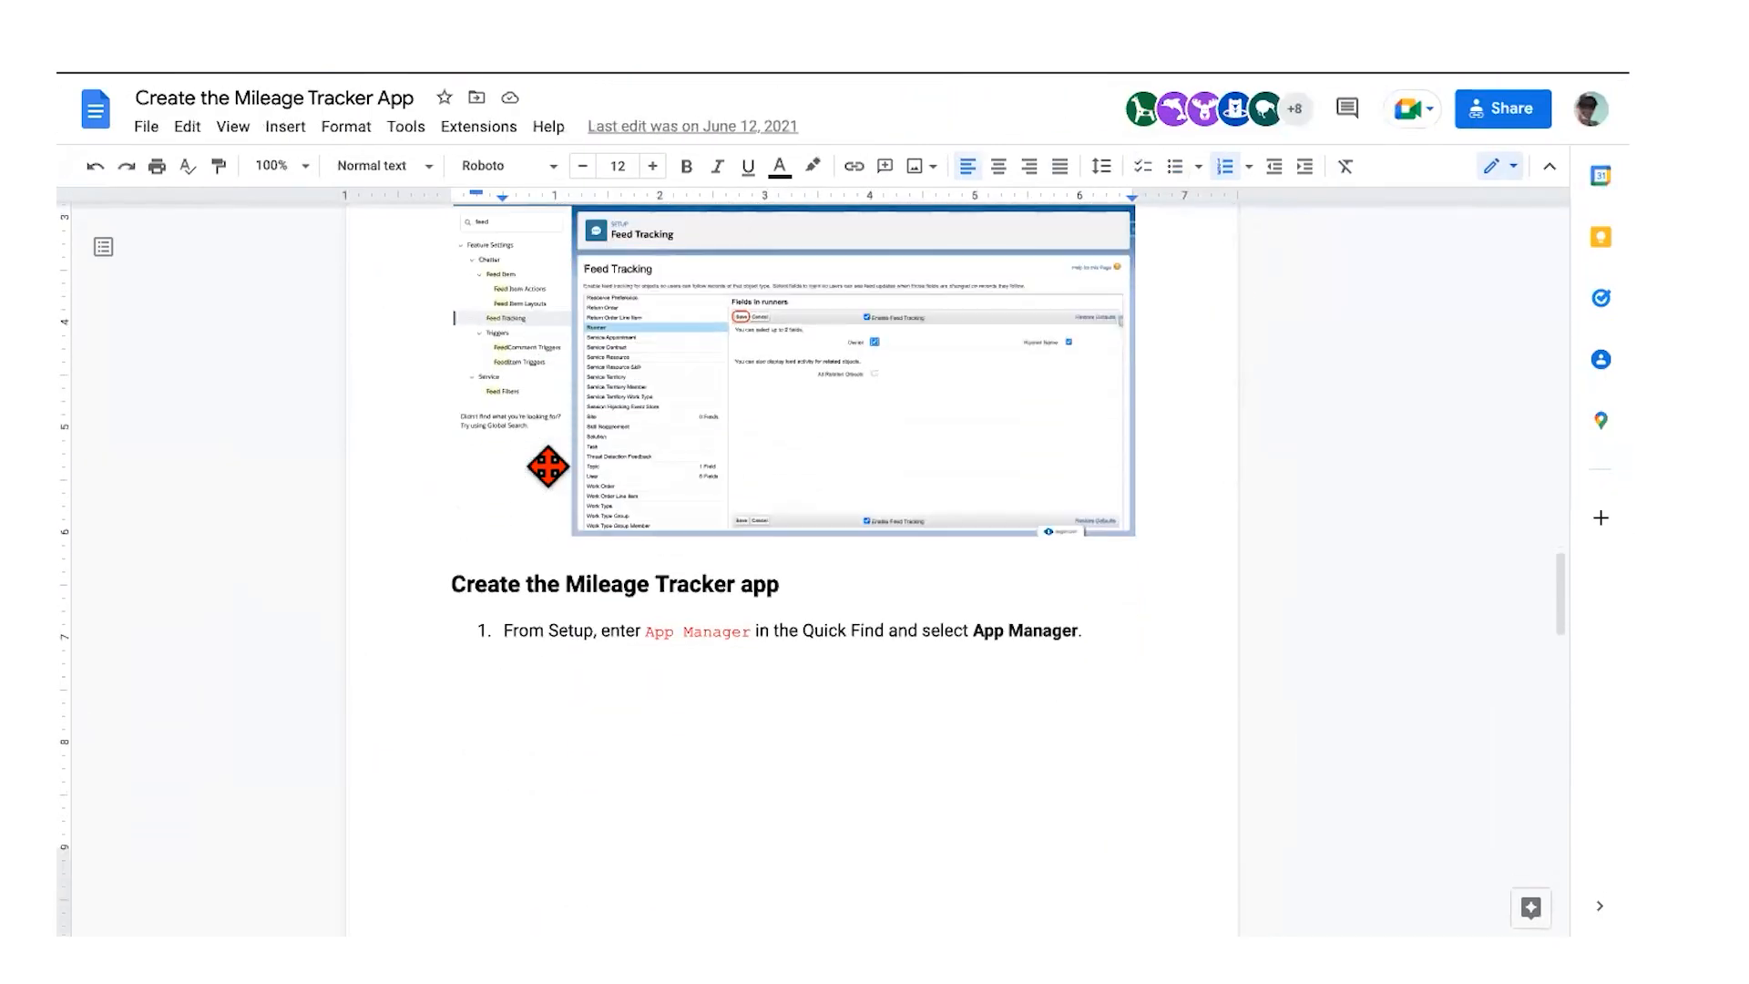
# Step: Scroll the guide to the 'Create the Mileage Tracker app' instructions
pyautogui.scroll(15, 547, 466)
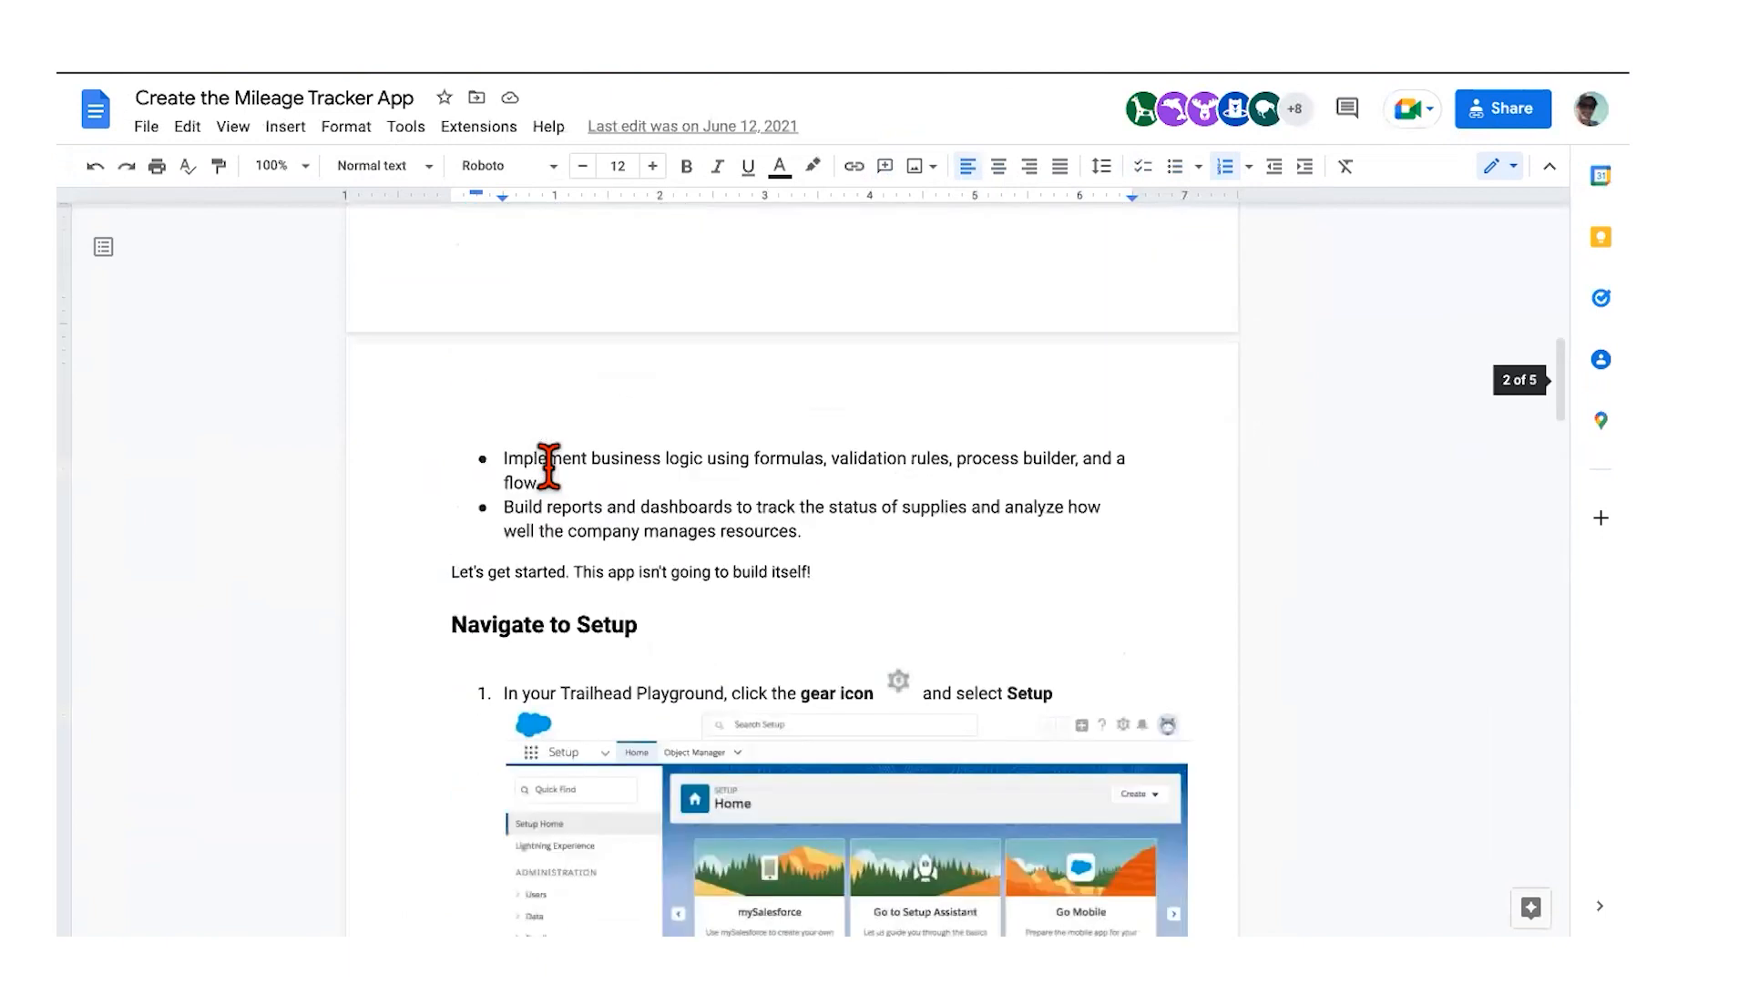
pyautogui.scroll(8, 547, 466)
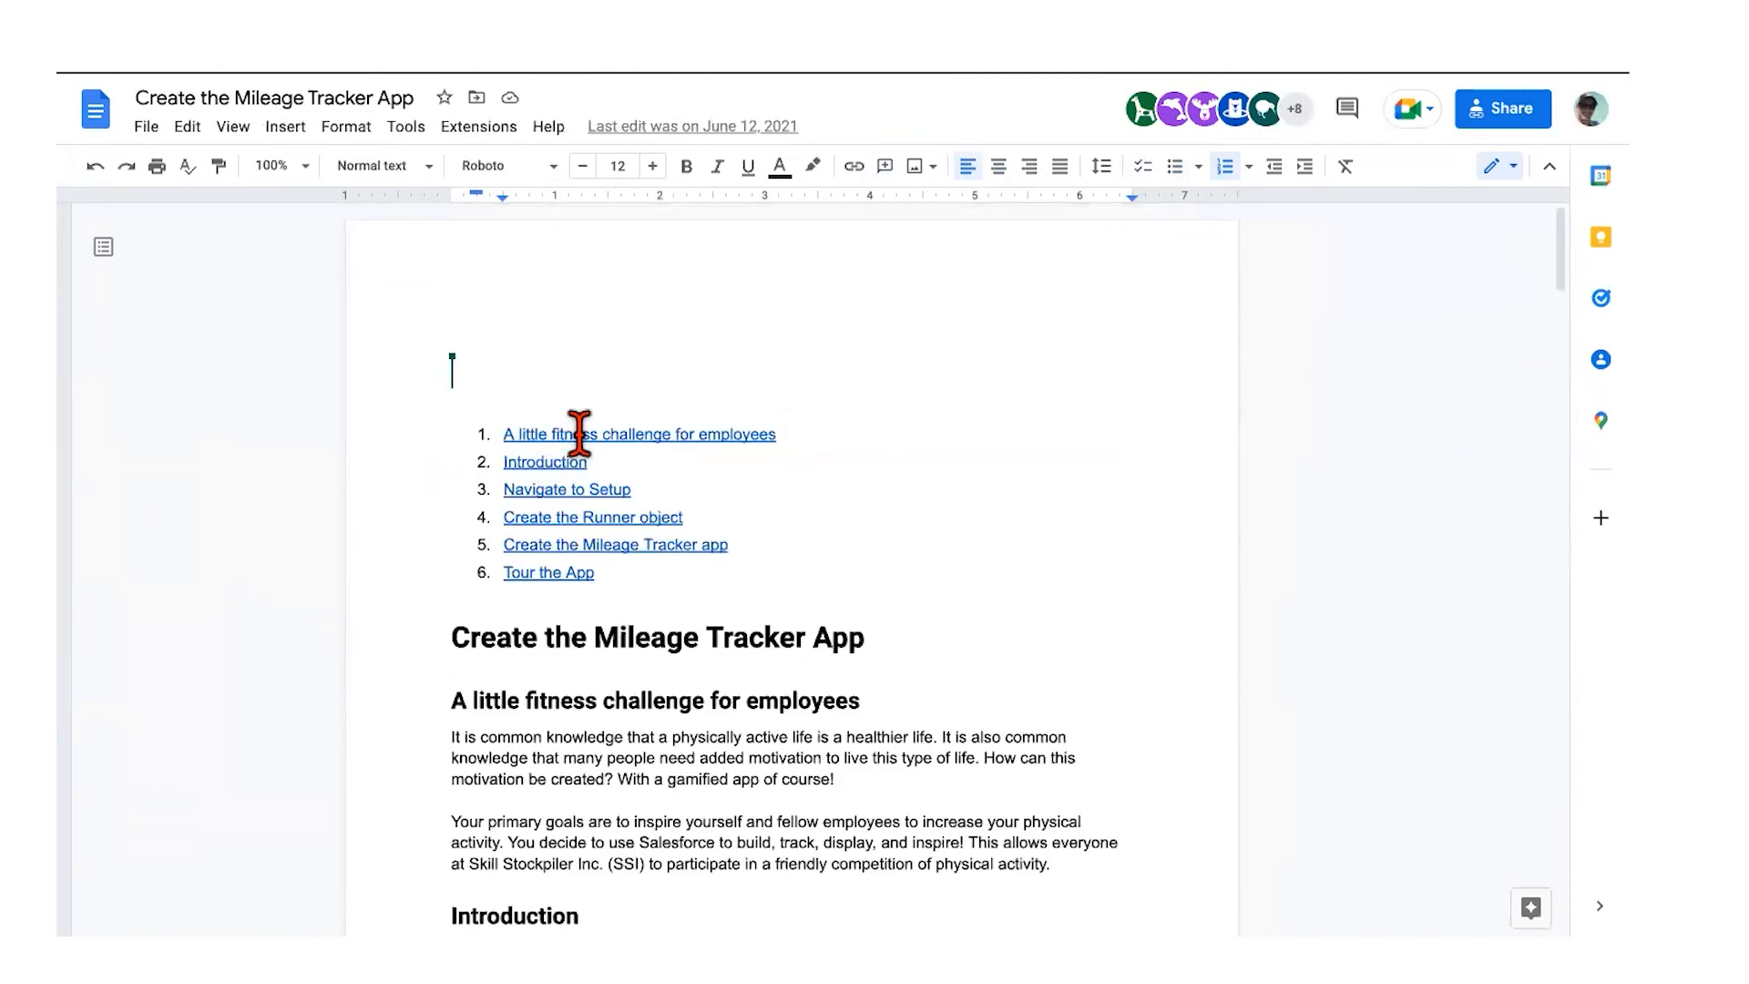
pyautogui.click(579, 435)
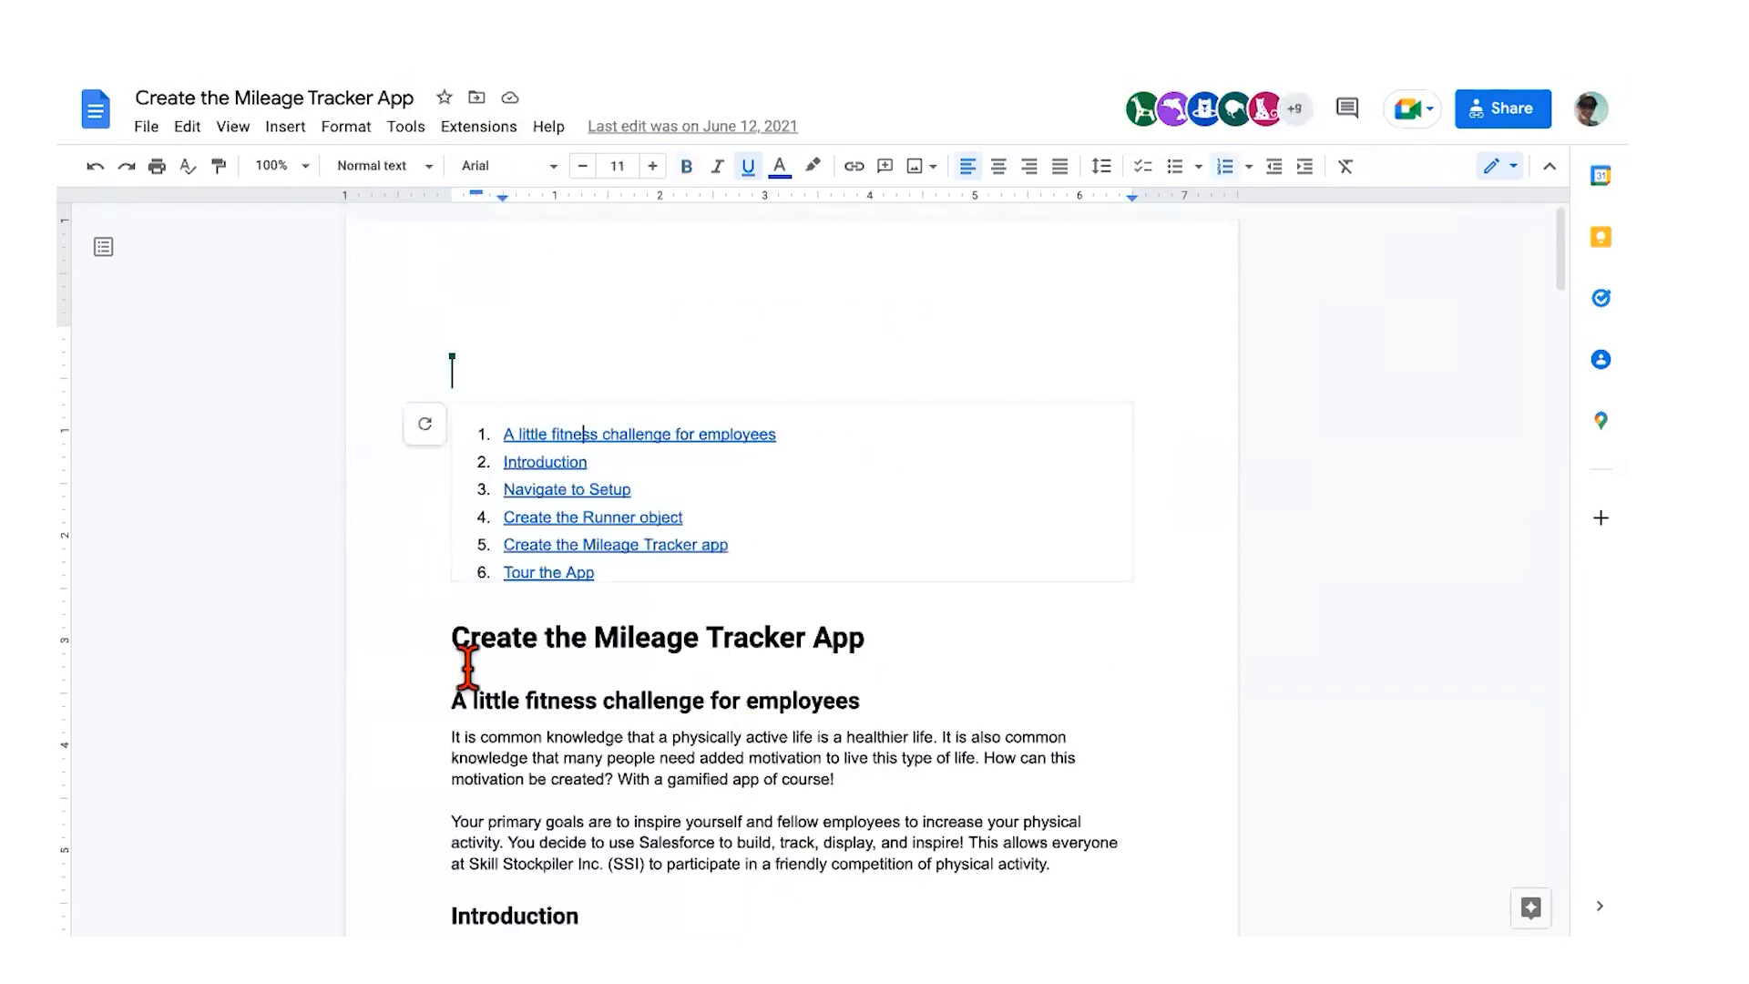
pyautogui.scroll(-6, 460, 583)
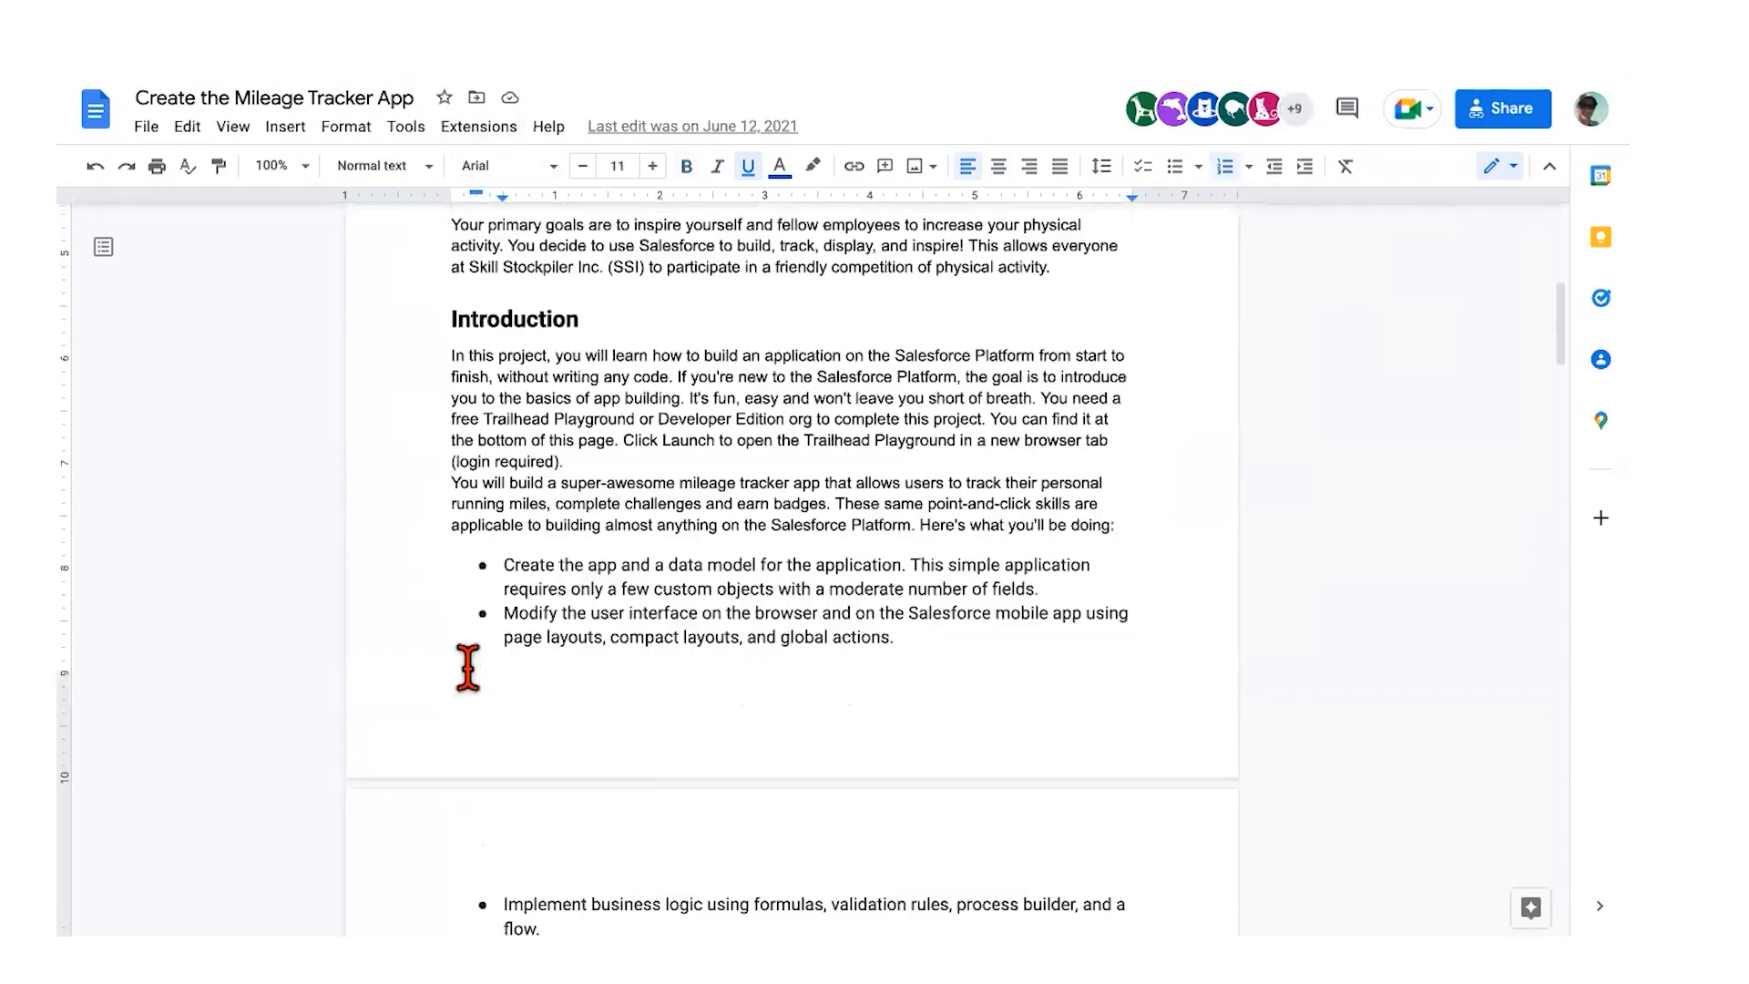
pyautogui.scroll(-15, 467, 668)
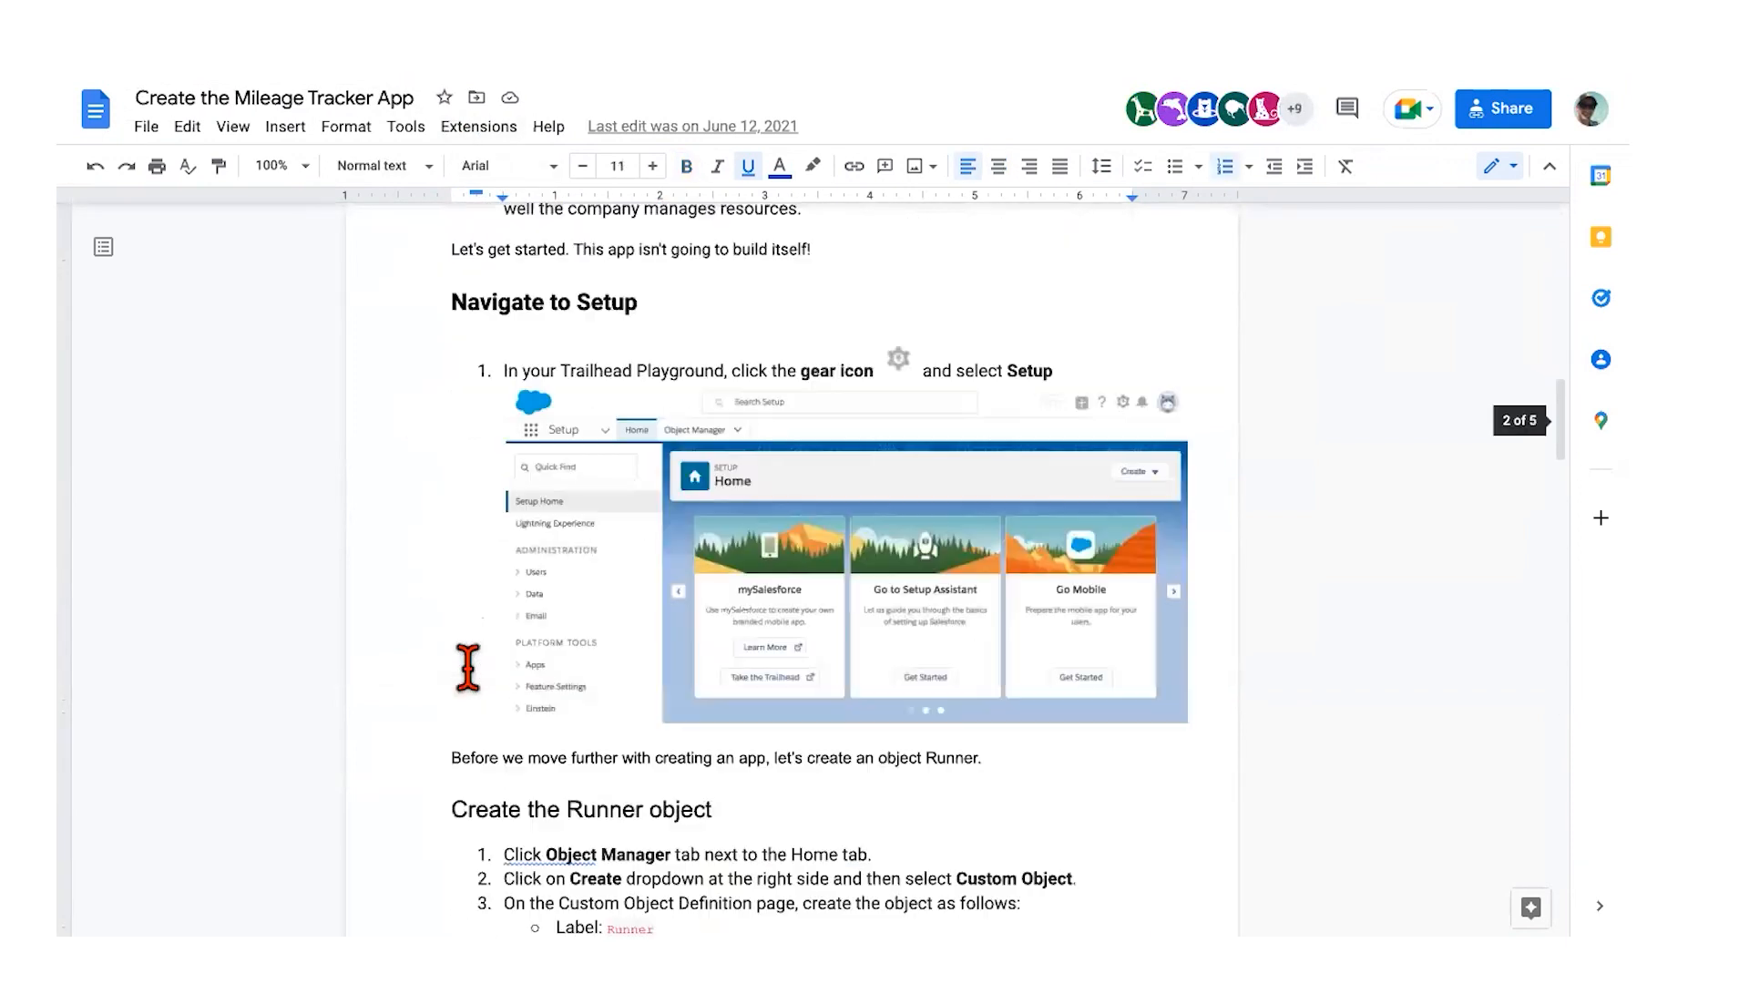
pyautogui.scroll(-10, 467, 667)
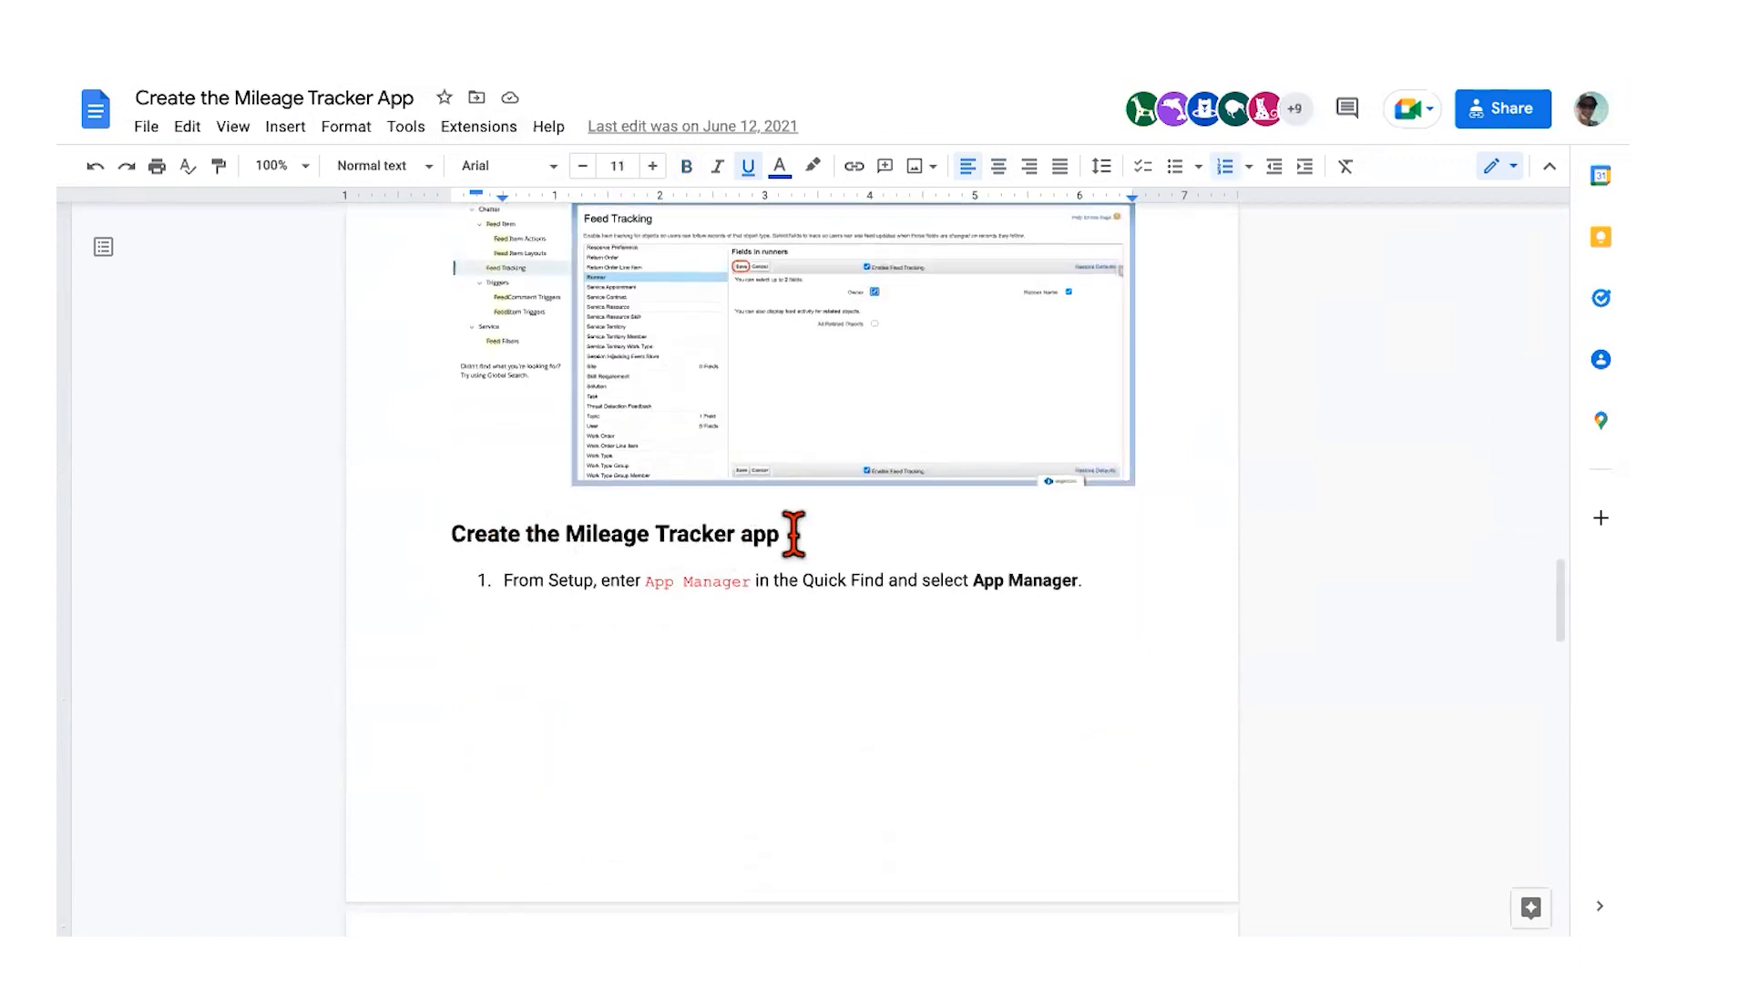
pyautogui.scroll(-1, 846, 550)
pyautogui.scroll(-2, 846, 550)
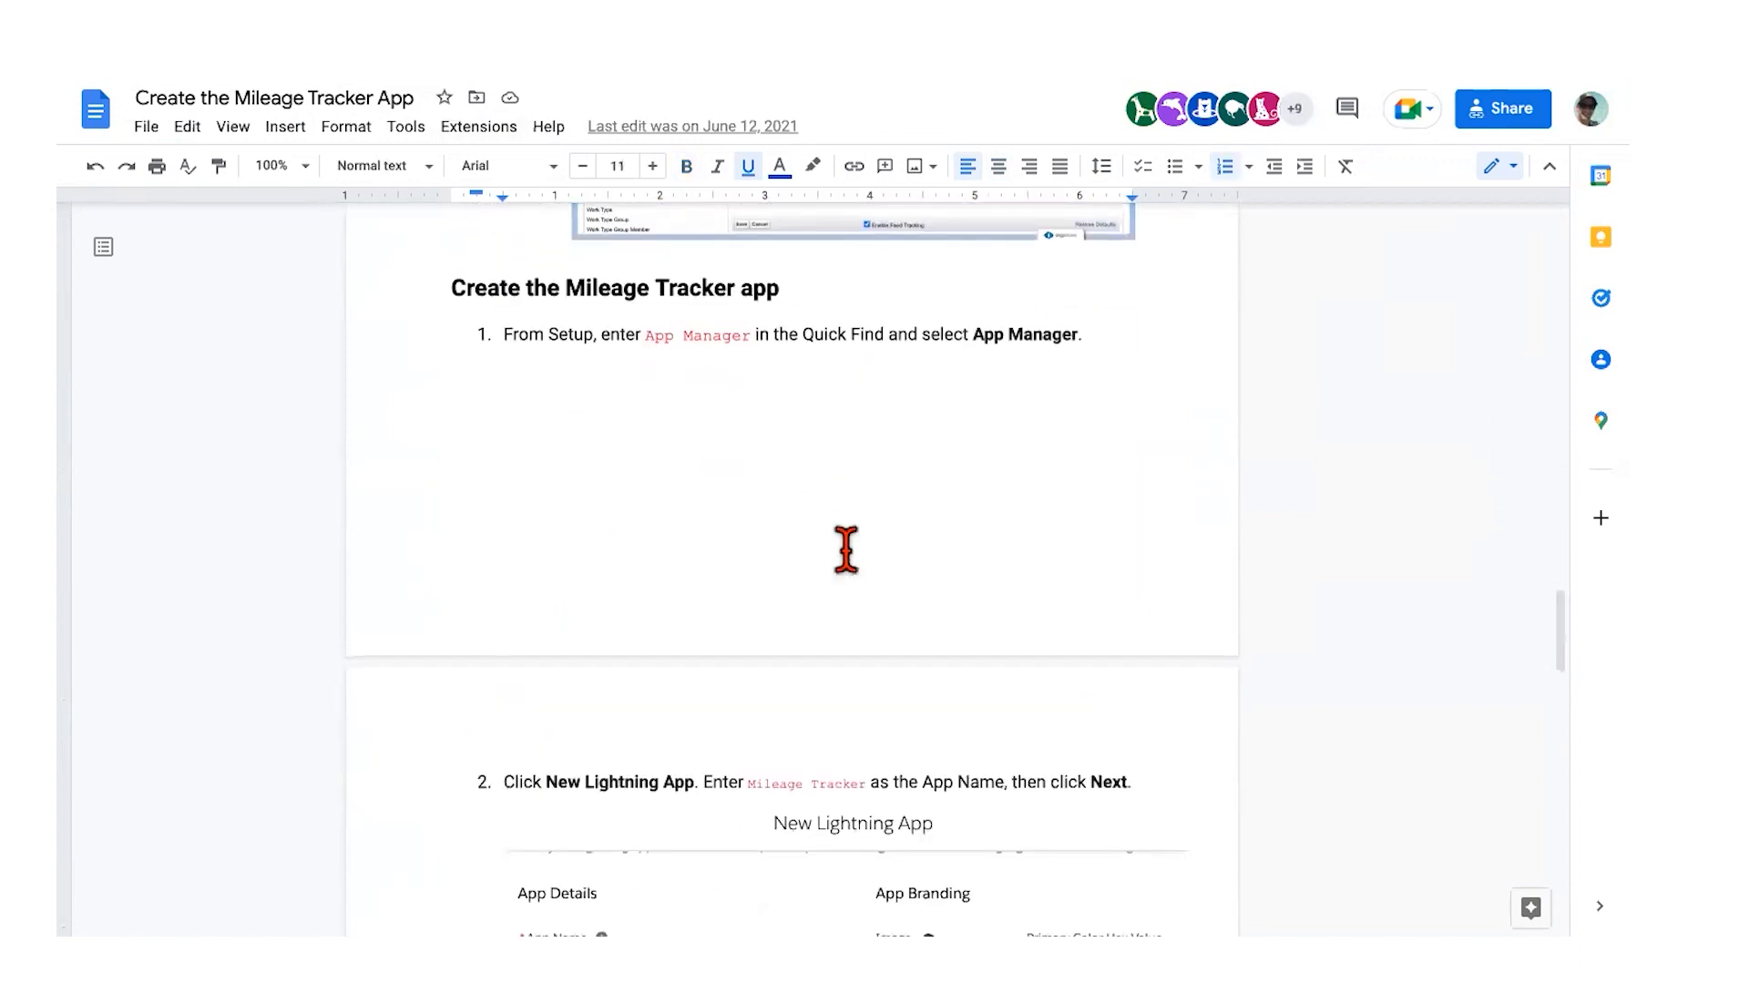
pyautogui.scroll(-1, 732, 373)
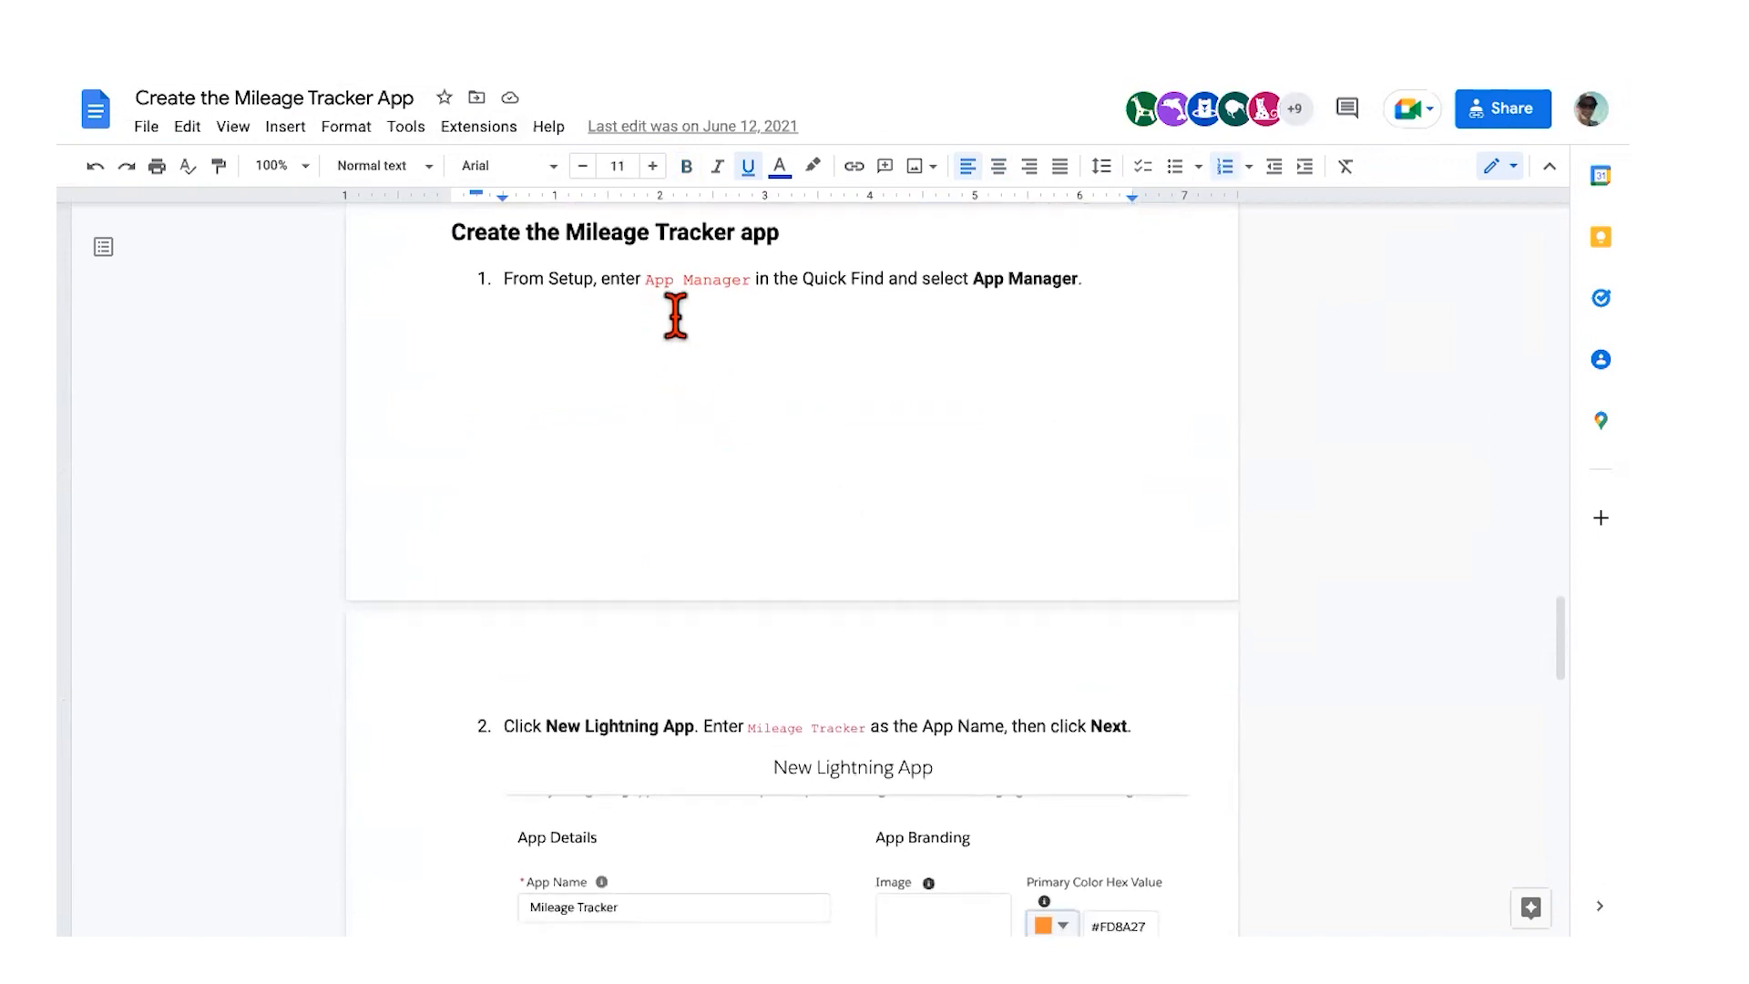
pyautogui.scroll(-1, 1027, 396)
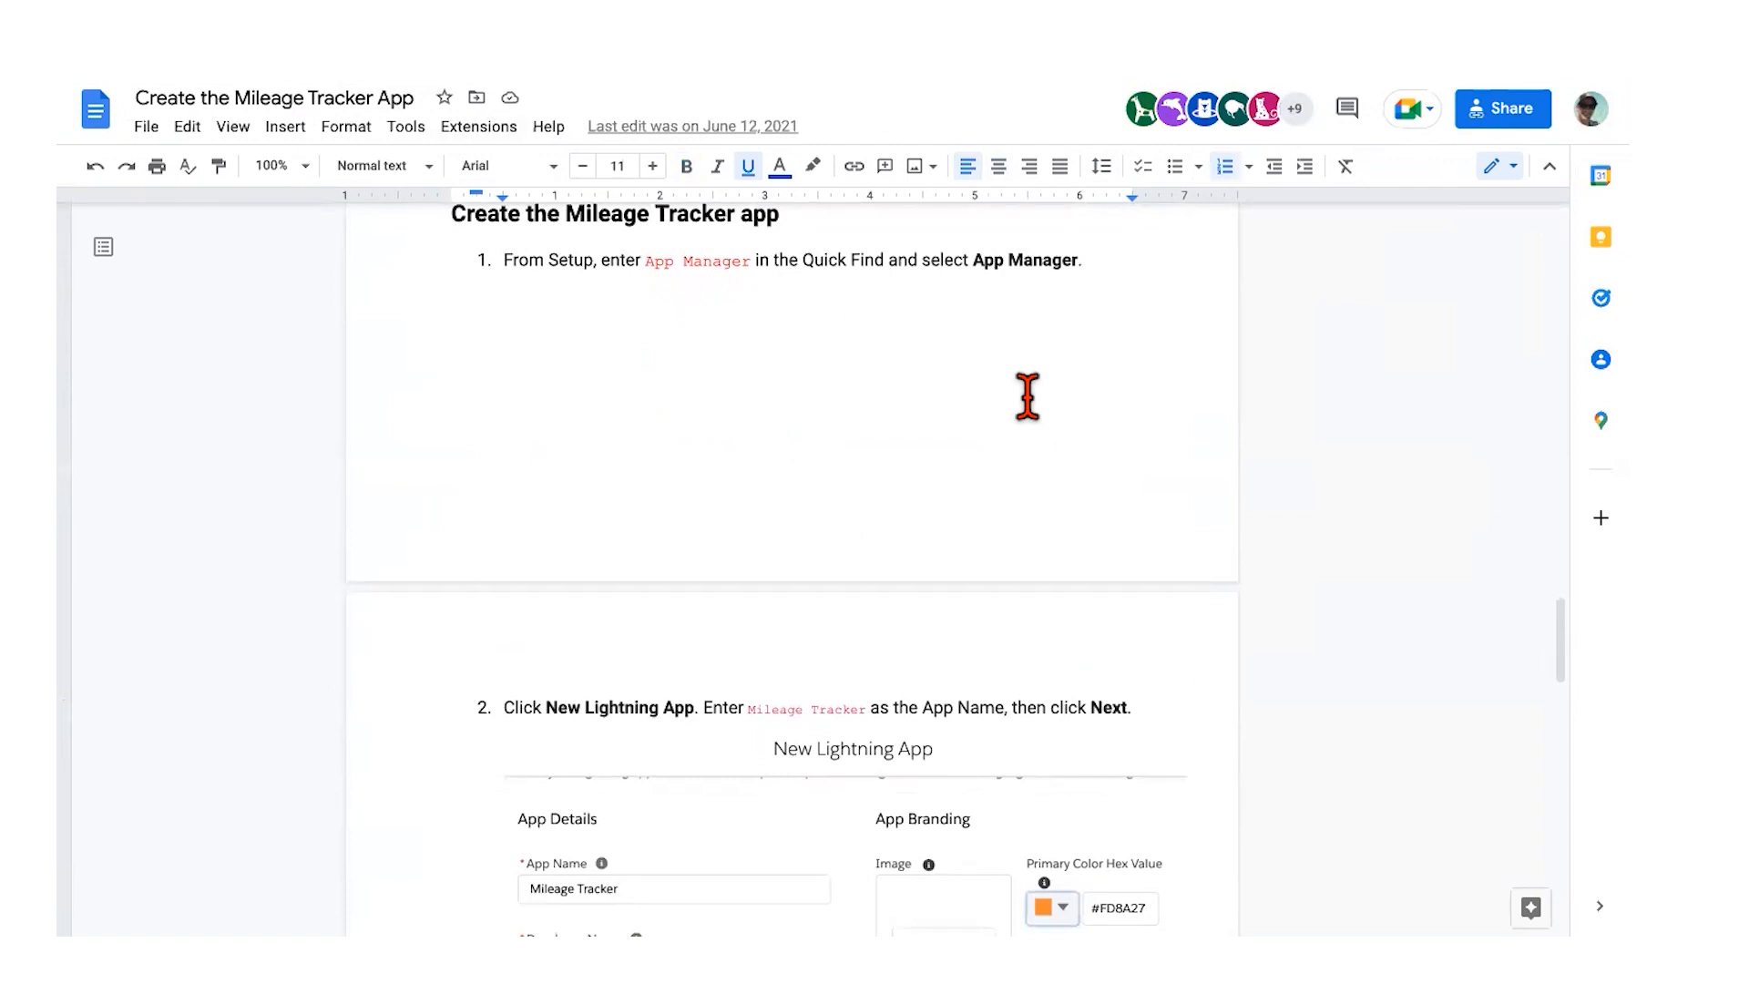
pyautogui.scroll(-1, 912, 379)
pyautogui.scroll(1, 911, 379)
# Step: Back in Salesforce Setup, search Quick Find for 'app man'
pyautogui.hotkey('ctrl', 'Right')
pyautogui.click(150, 202)
pyautogui.write('app')
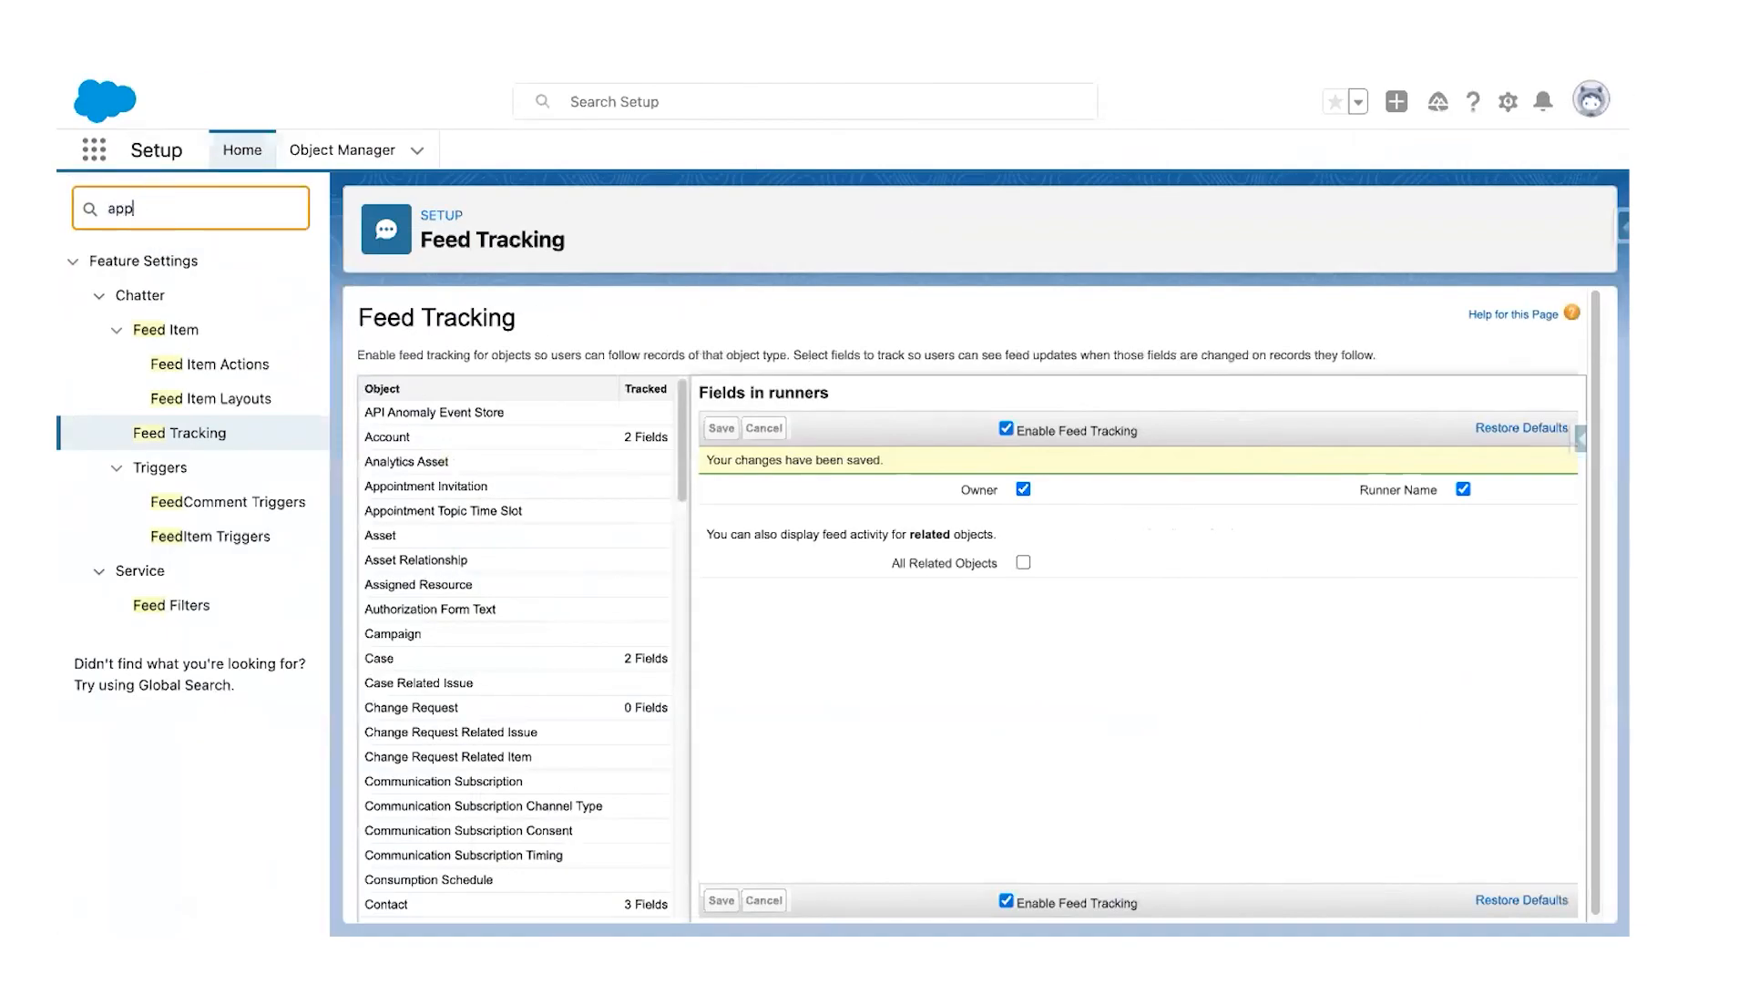
pyautogui.write(' man')
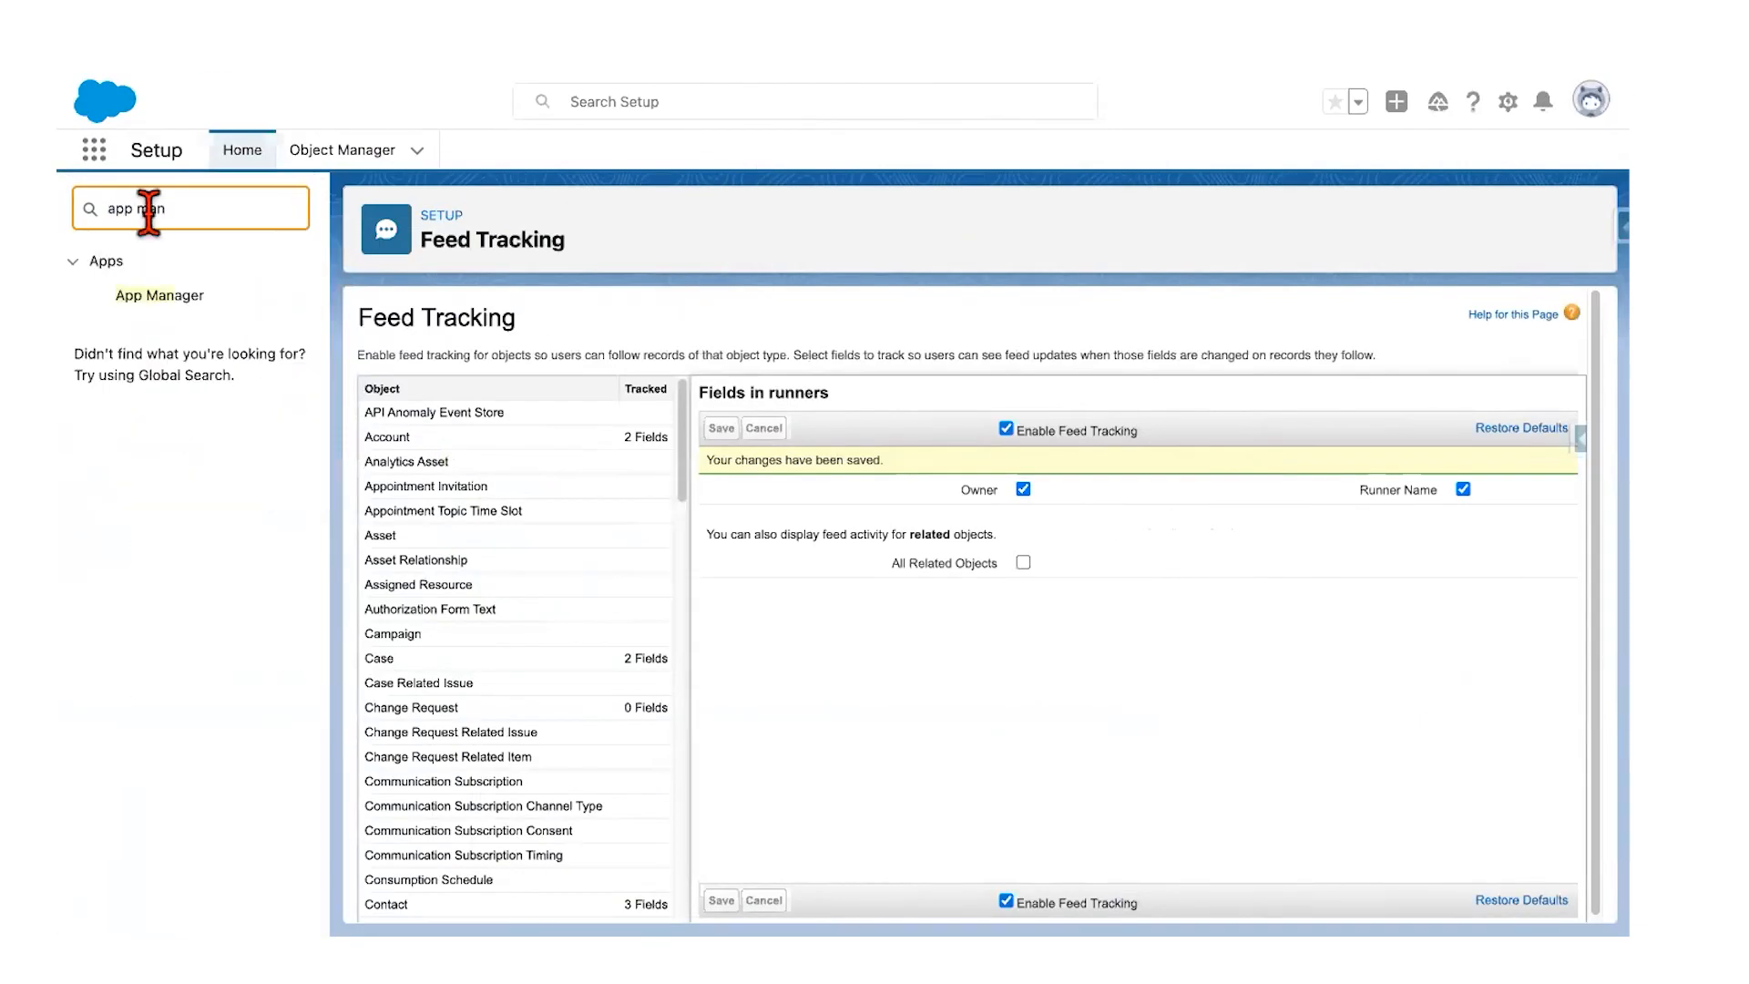
# Step: Start a new Lightning app named Mile Tracker (developer name Mile_Tracker) from App Manager
pyautogui.click(153, 299)
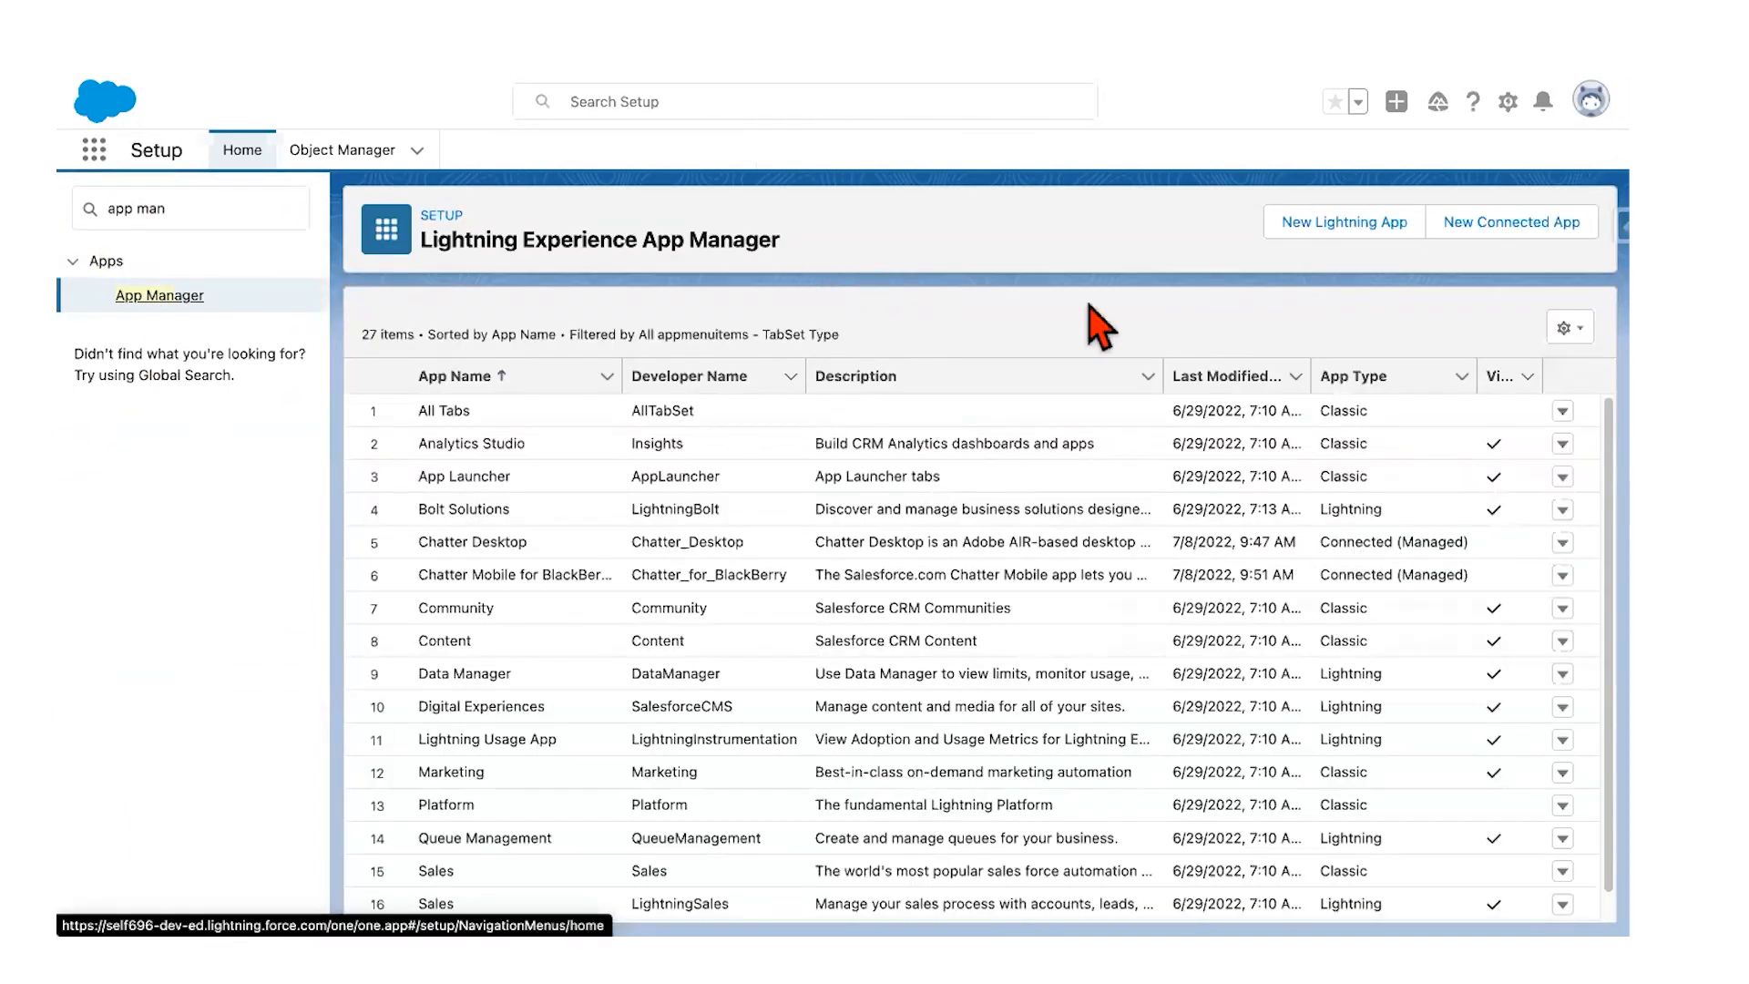
pyautogui.click(1313, 240)
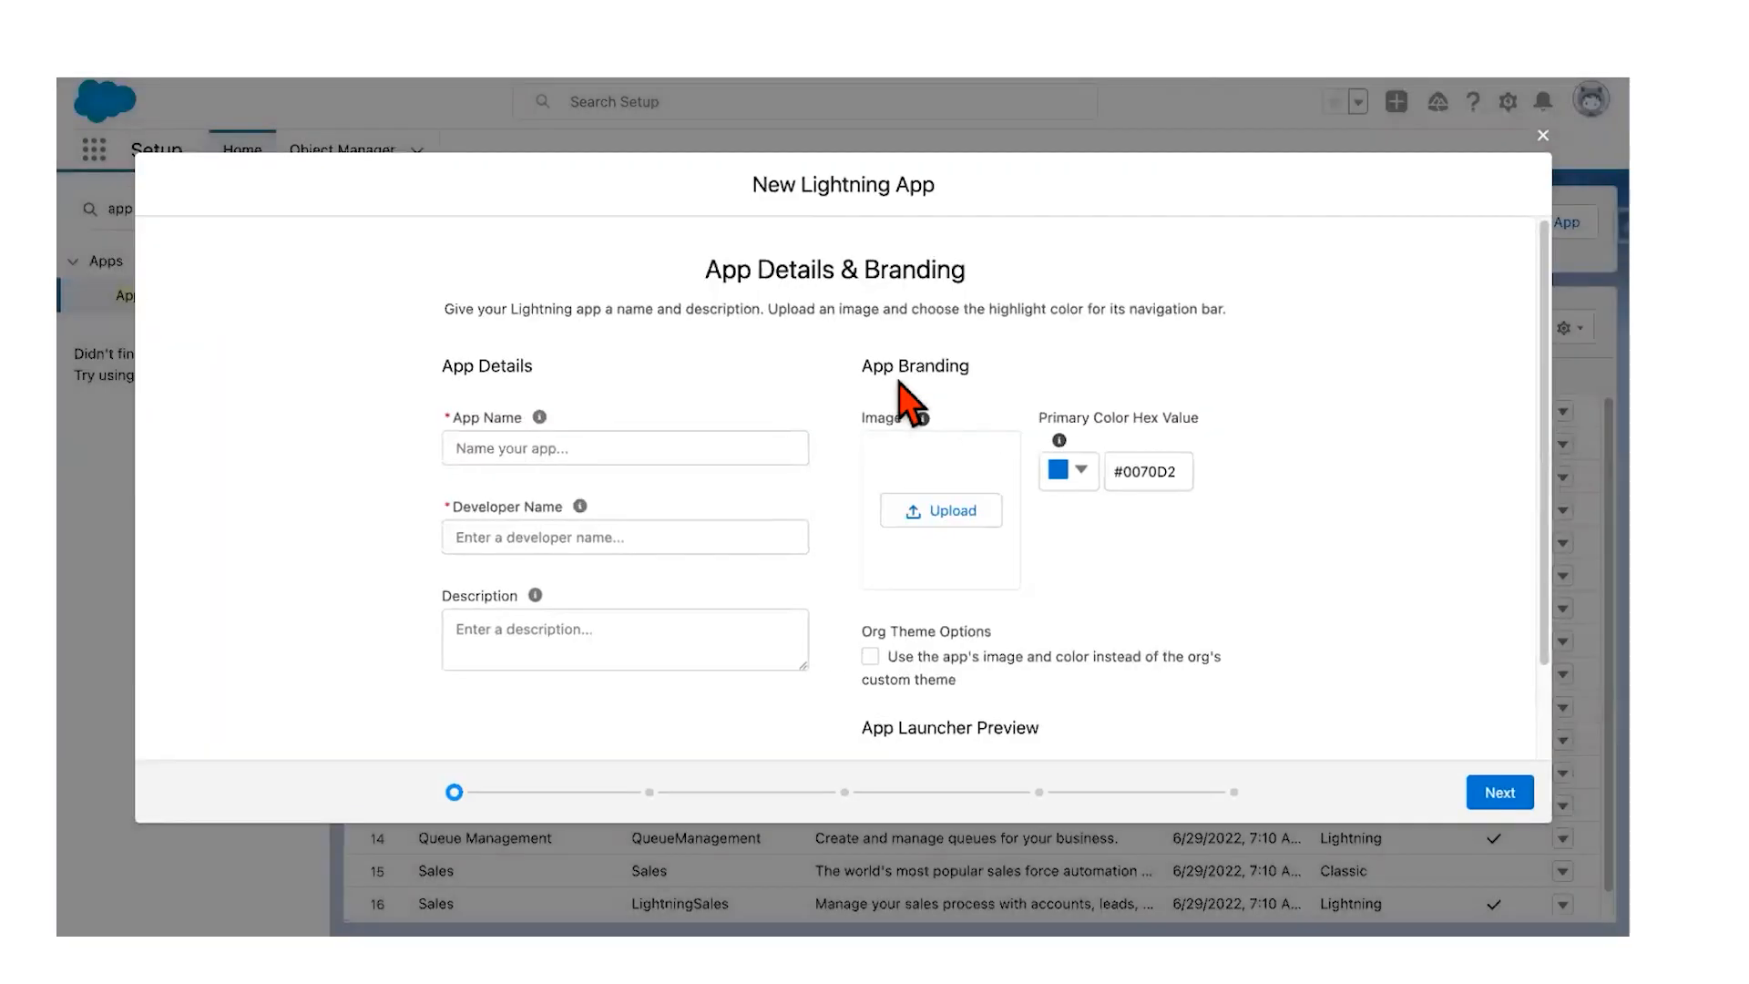
pyautogui.click(729, 444)
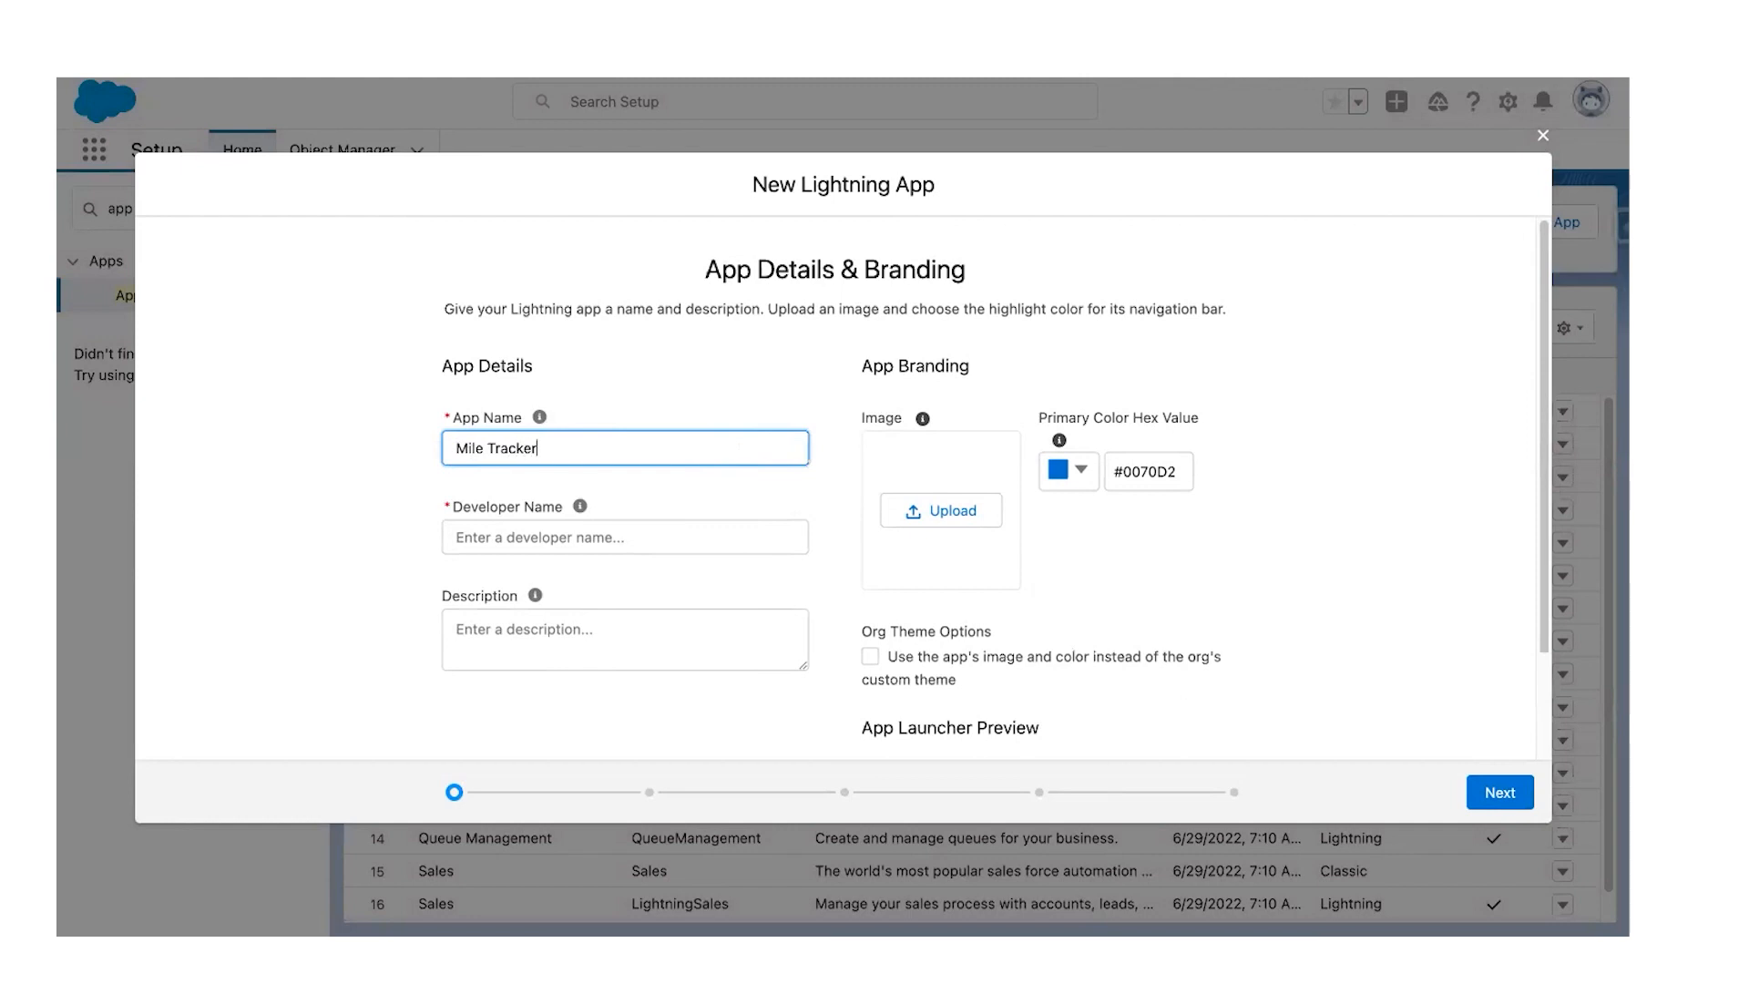
pyautogui.hotkey('ctrl', 'Left')
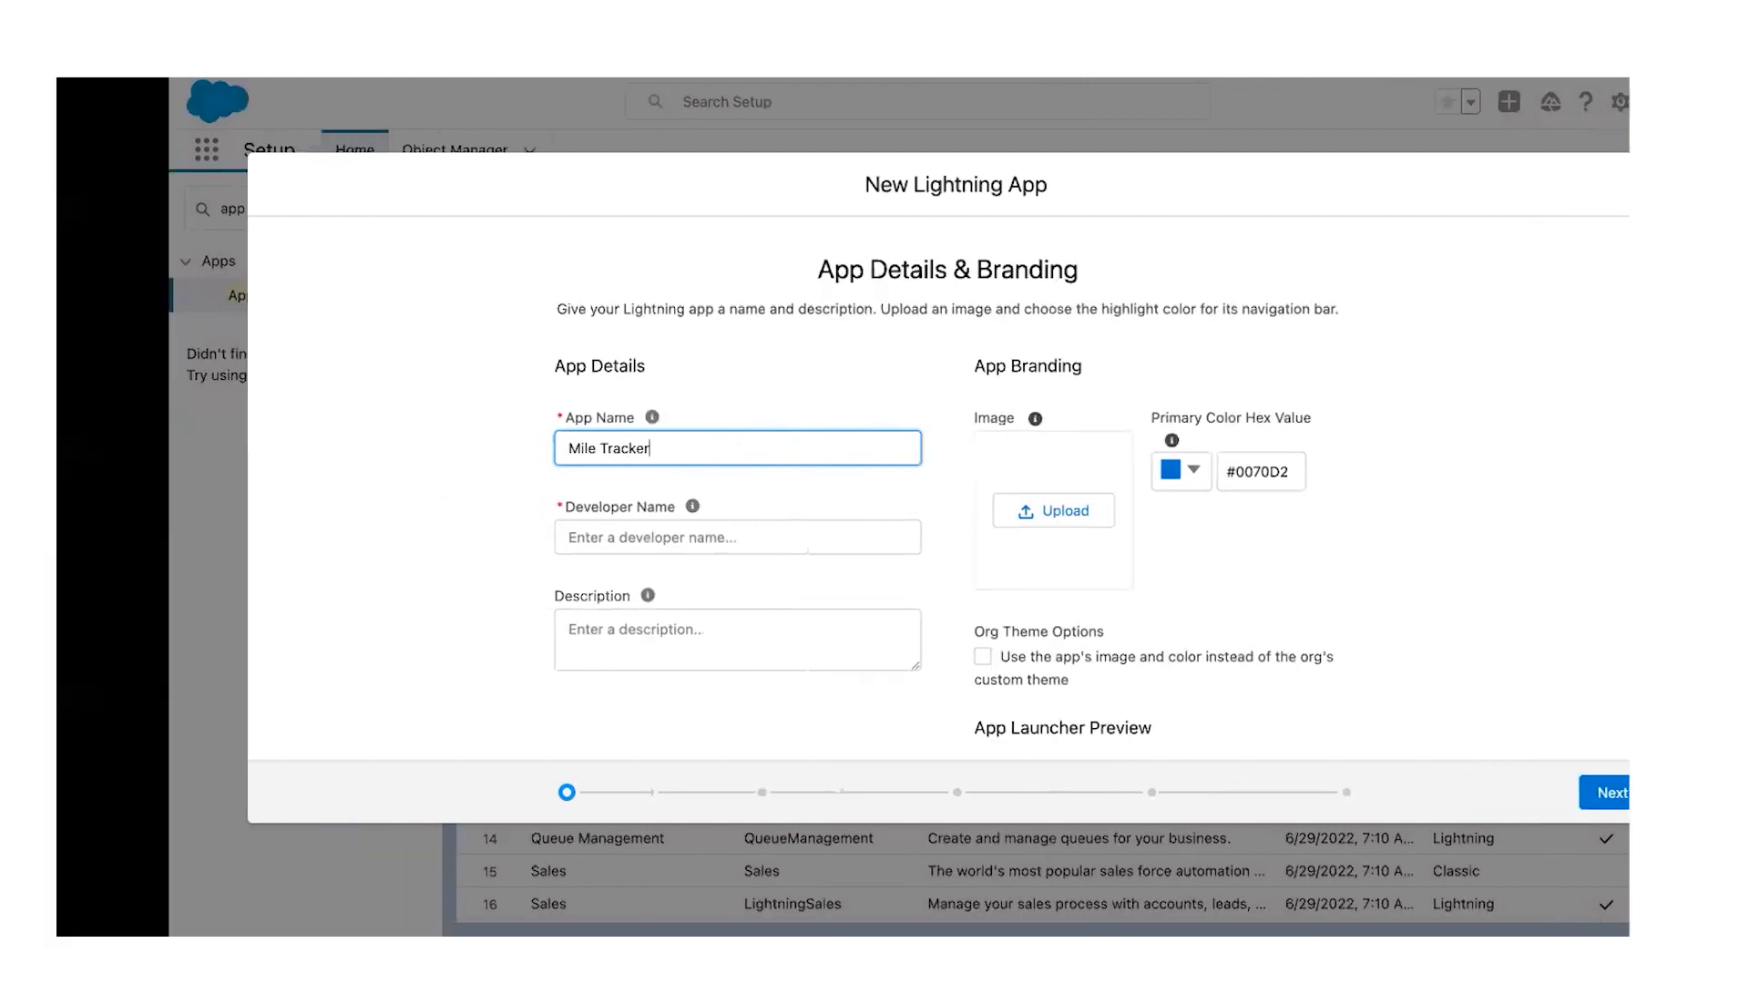
pyautogui.scroll(-2, 757, 419)
pyautogui.scroll(-3, 756, 419)
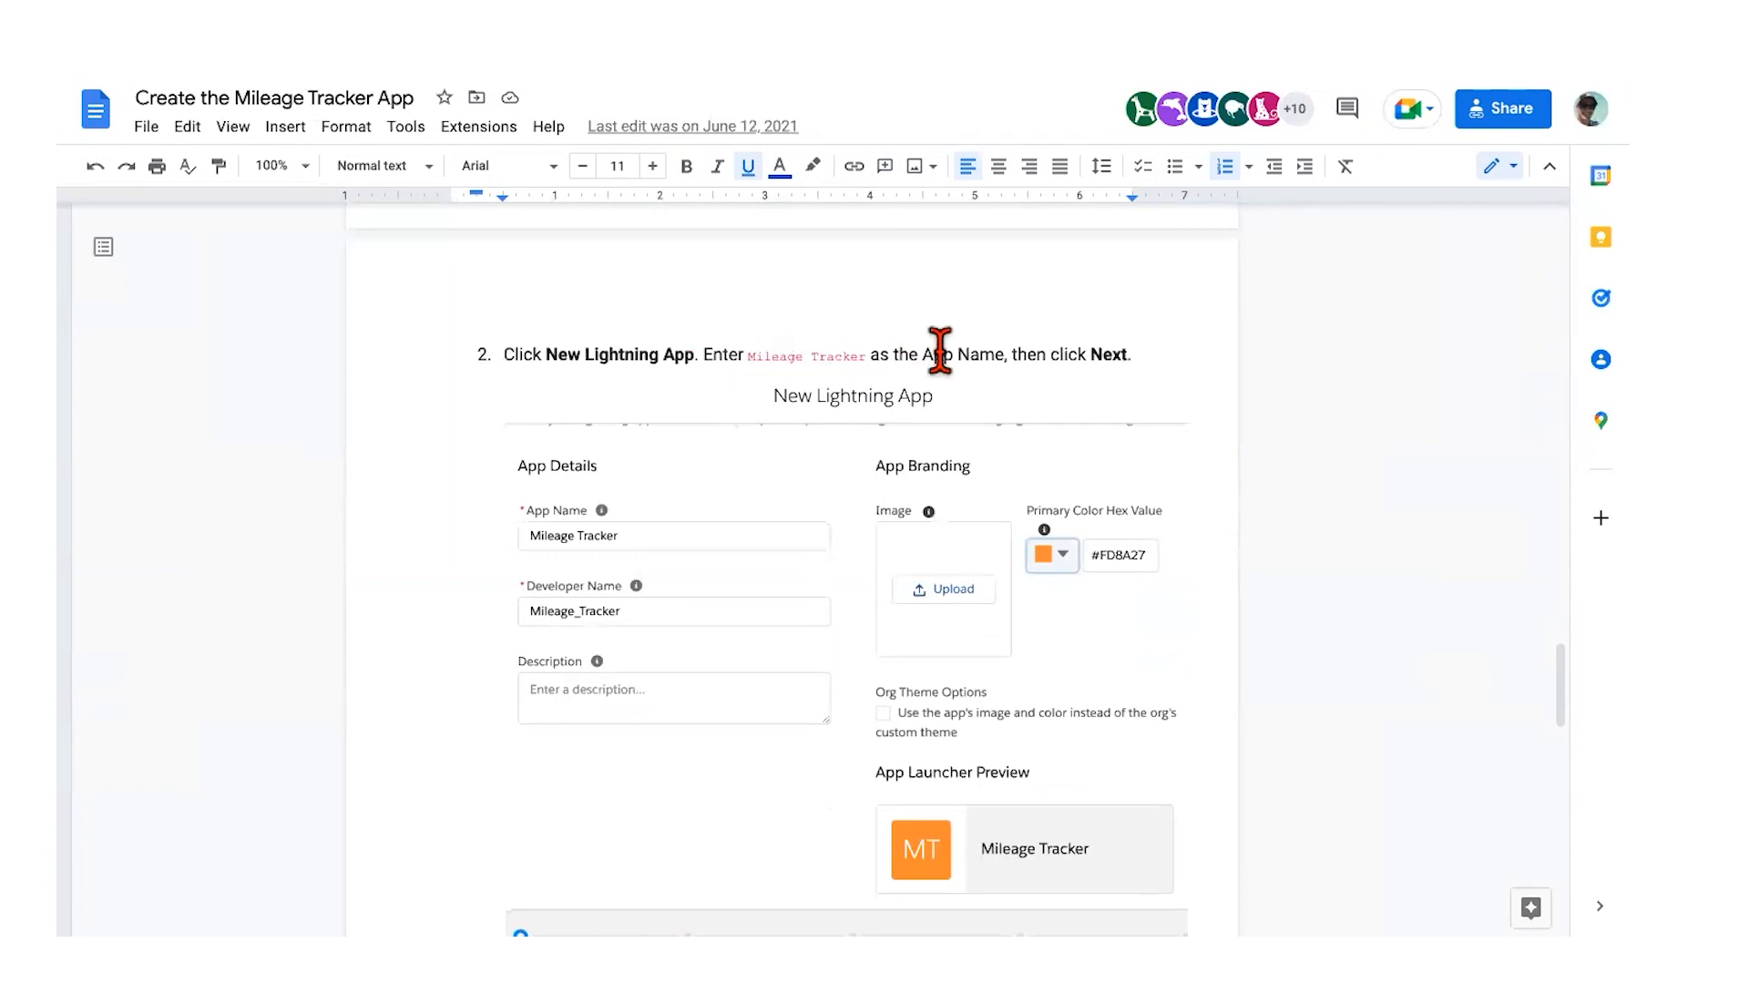
pyautogui.scroll(-3, 1042, 383)
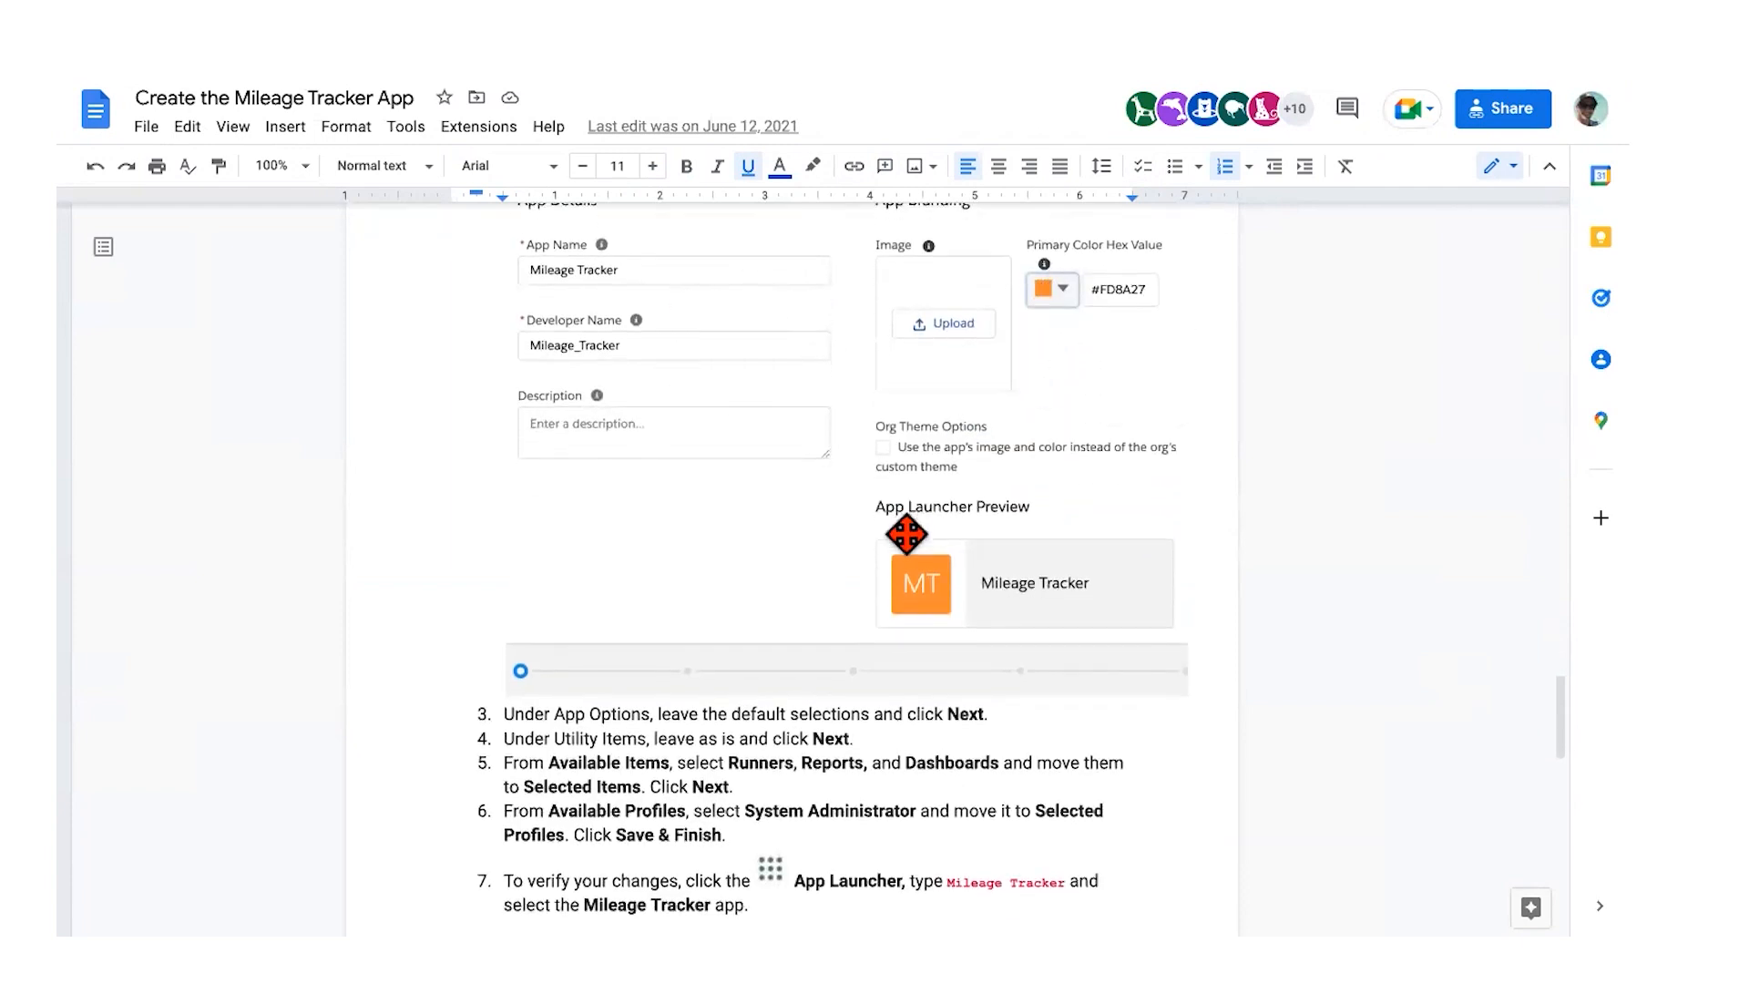
pyautogui.scroll(-1, 915, 512)
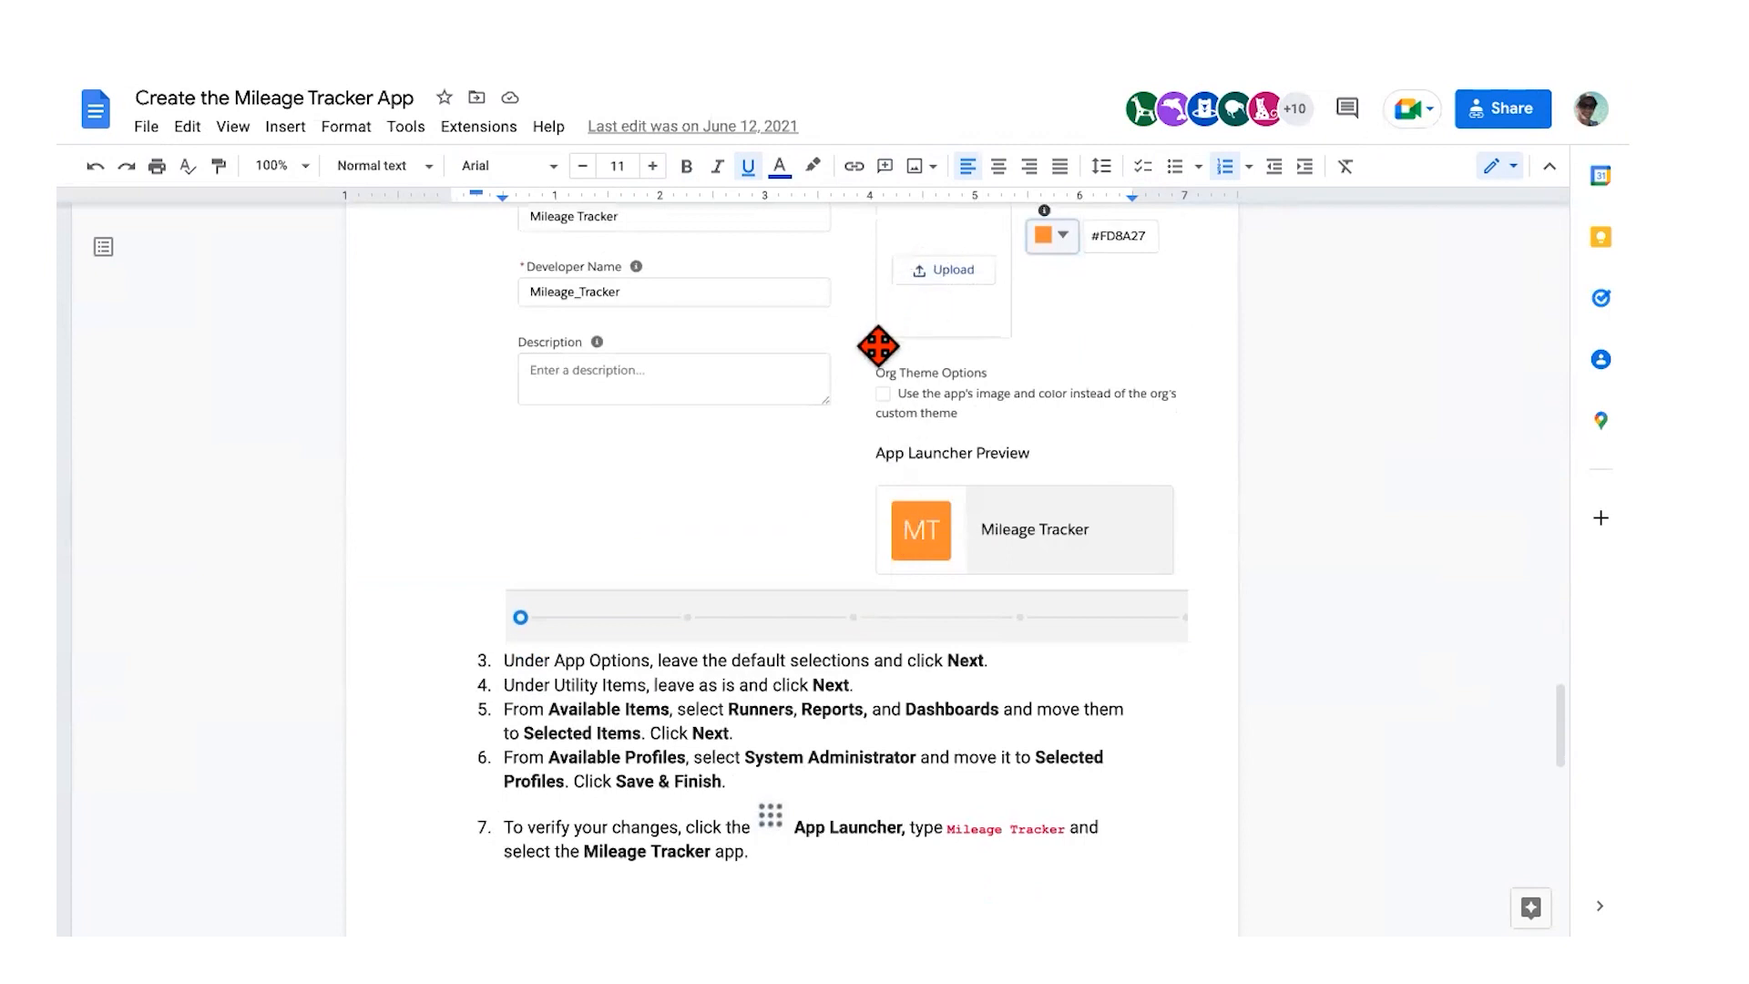
pyautogui.scroll(1, 881, 405)
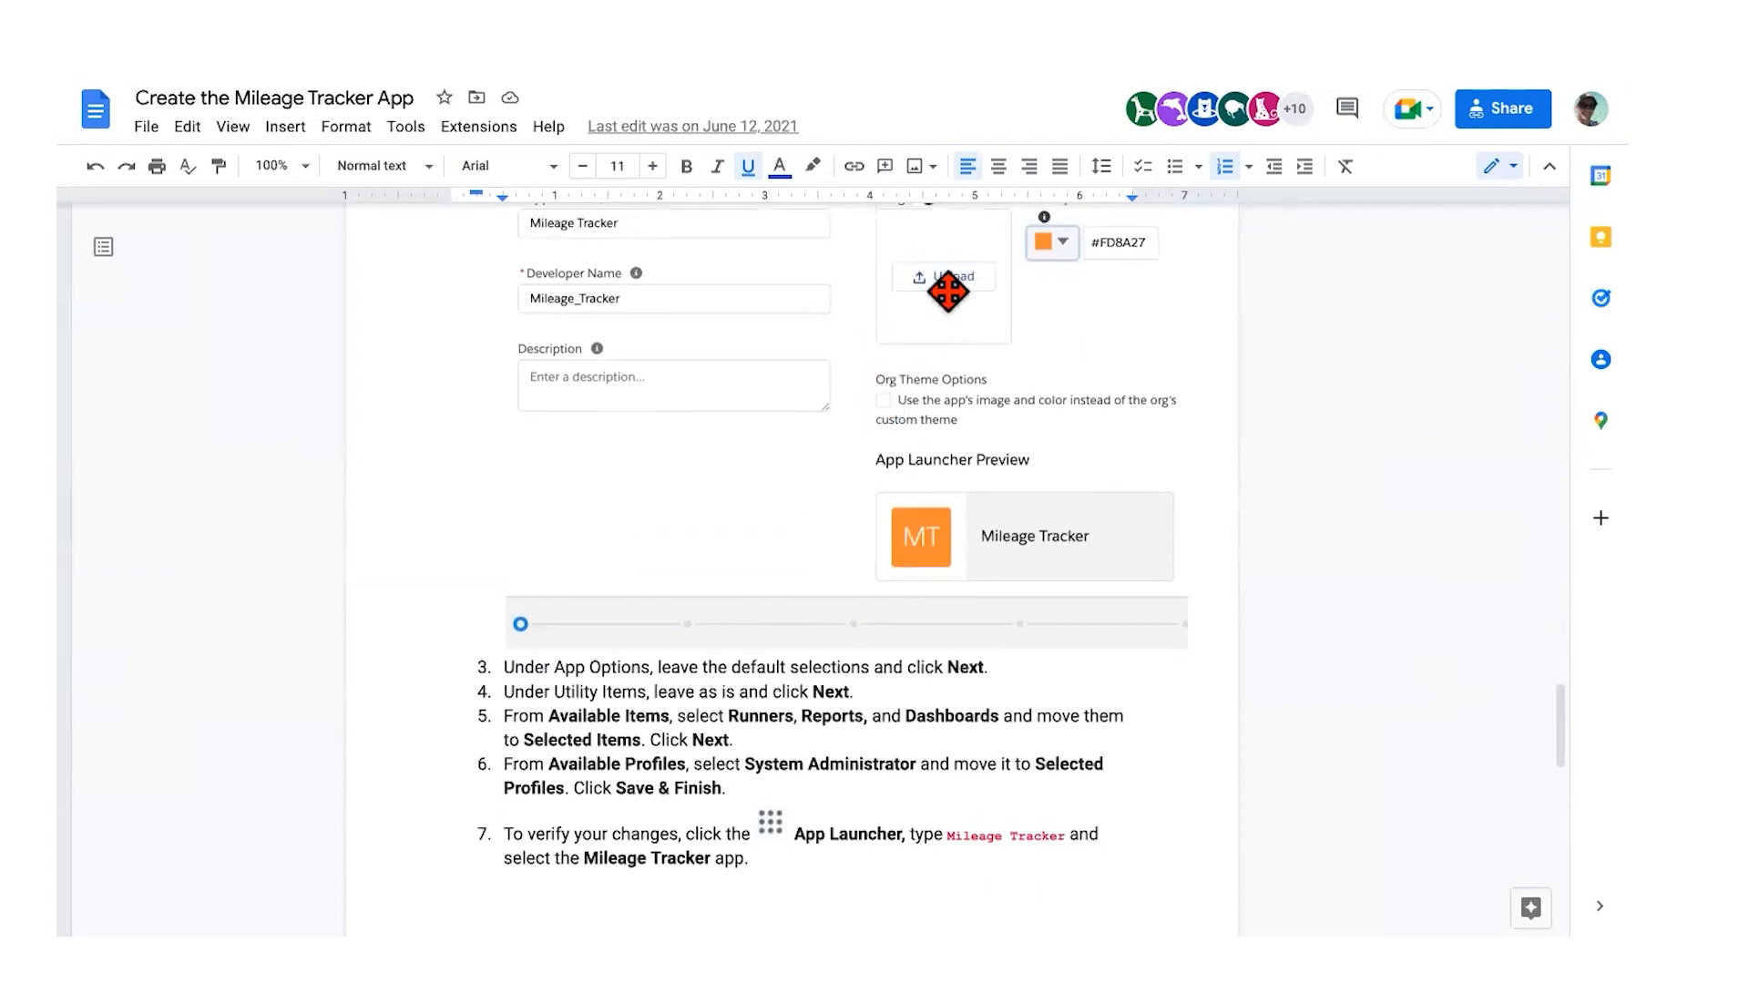
pyautogui.scroll(-2, 737, 522)
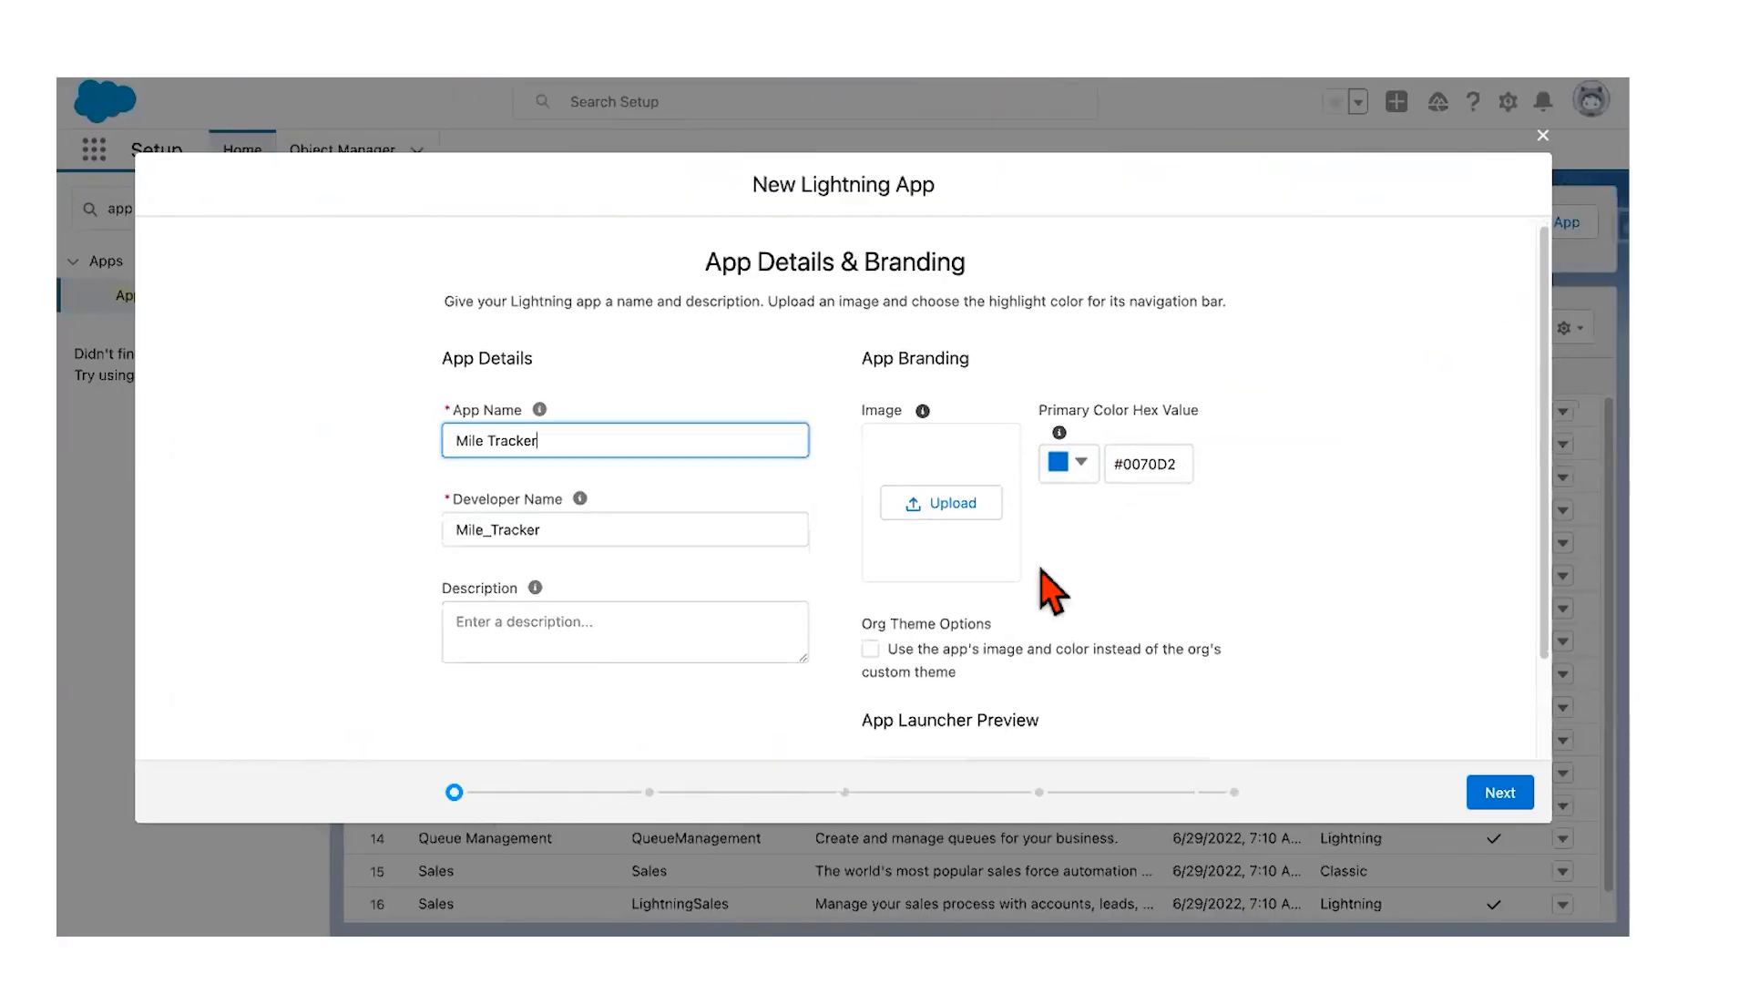
pyautogui.scroll(-3, 1045, 585)
# Step: Set the app's primary colour to orange #FA7814 and advance past app details
pyautogui.click(1081, 363)
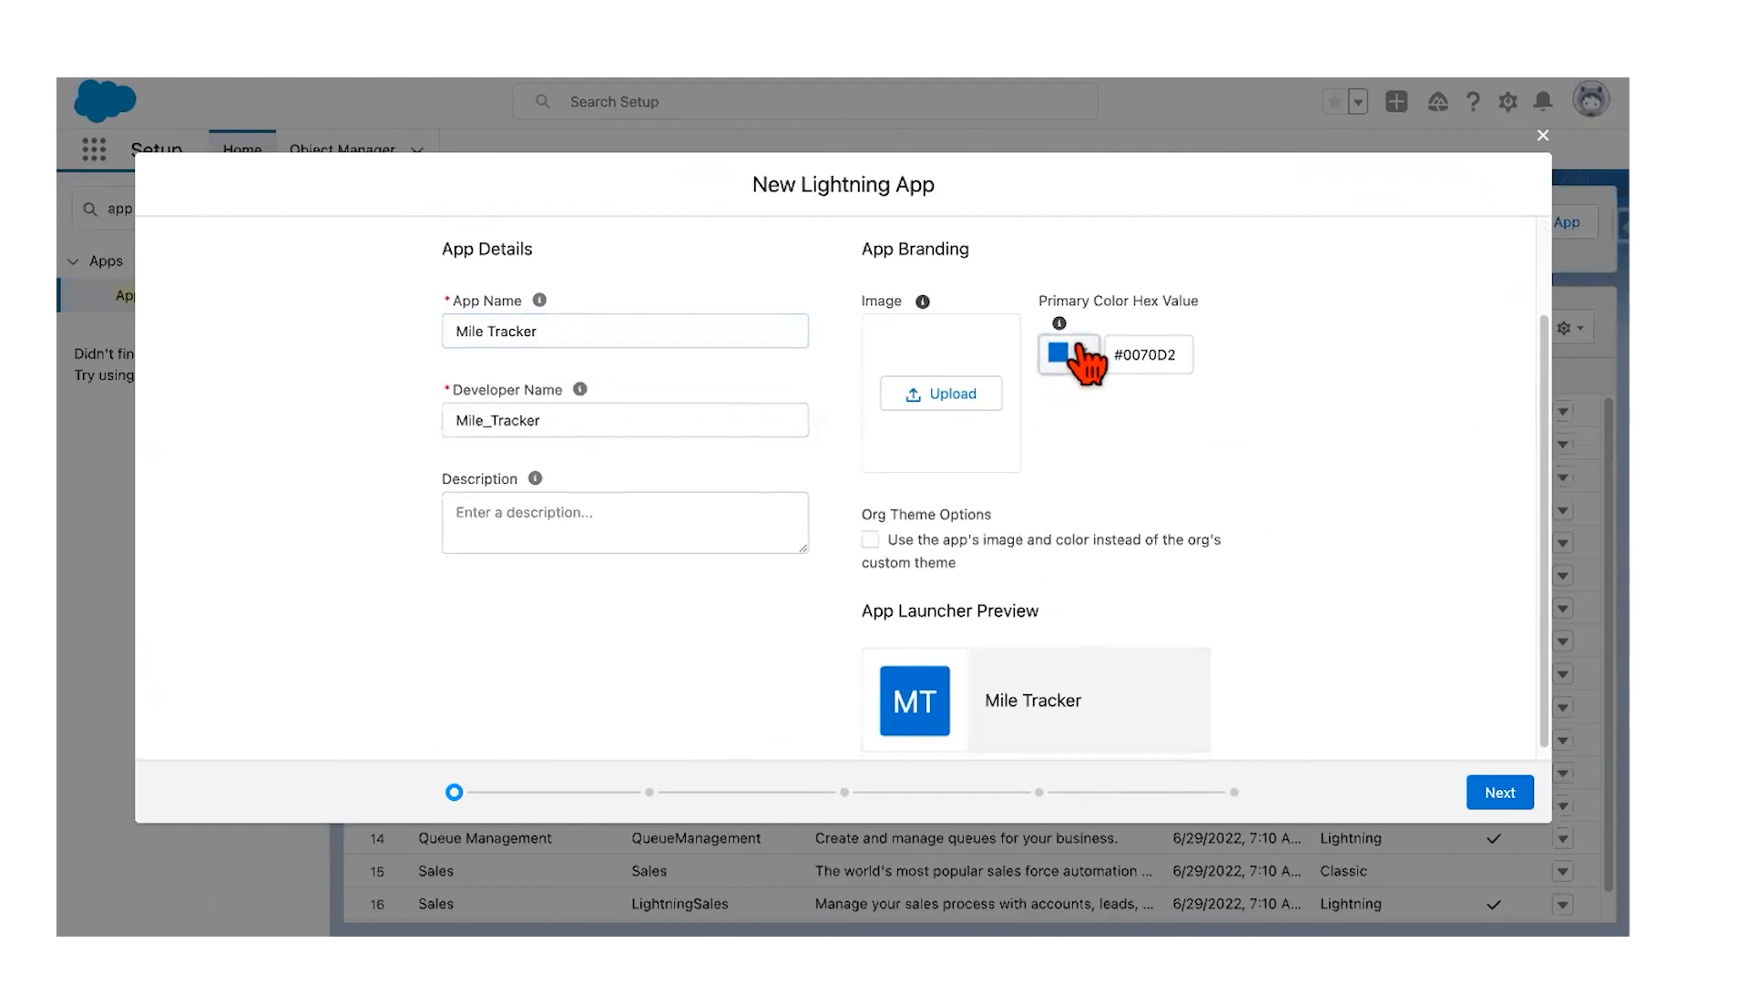
pyautogui.click(1171, 393)
pyautogui.click(1144, 596)
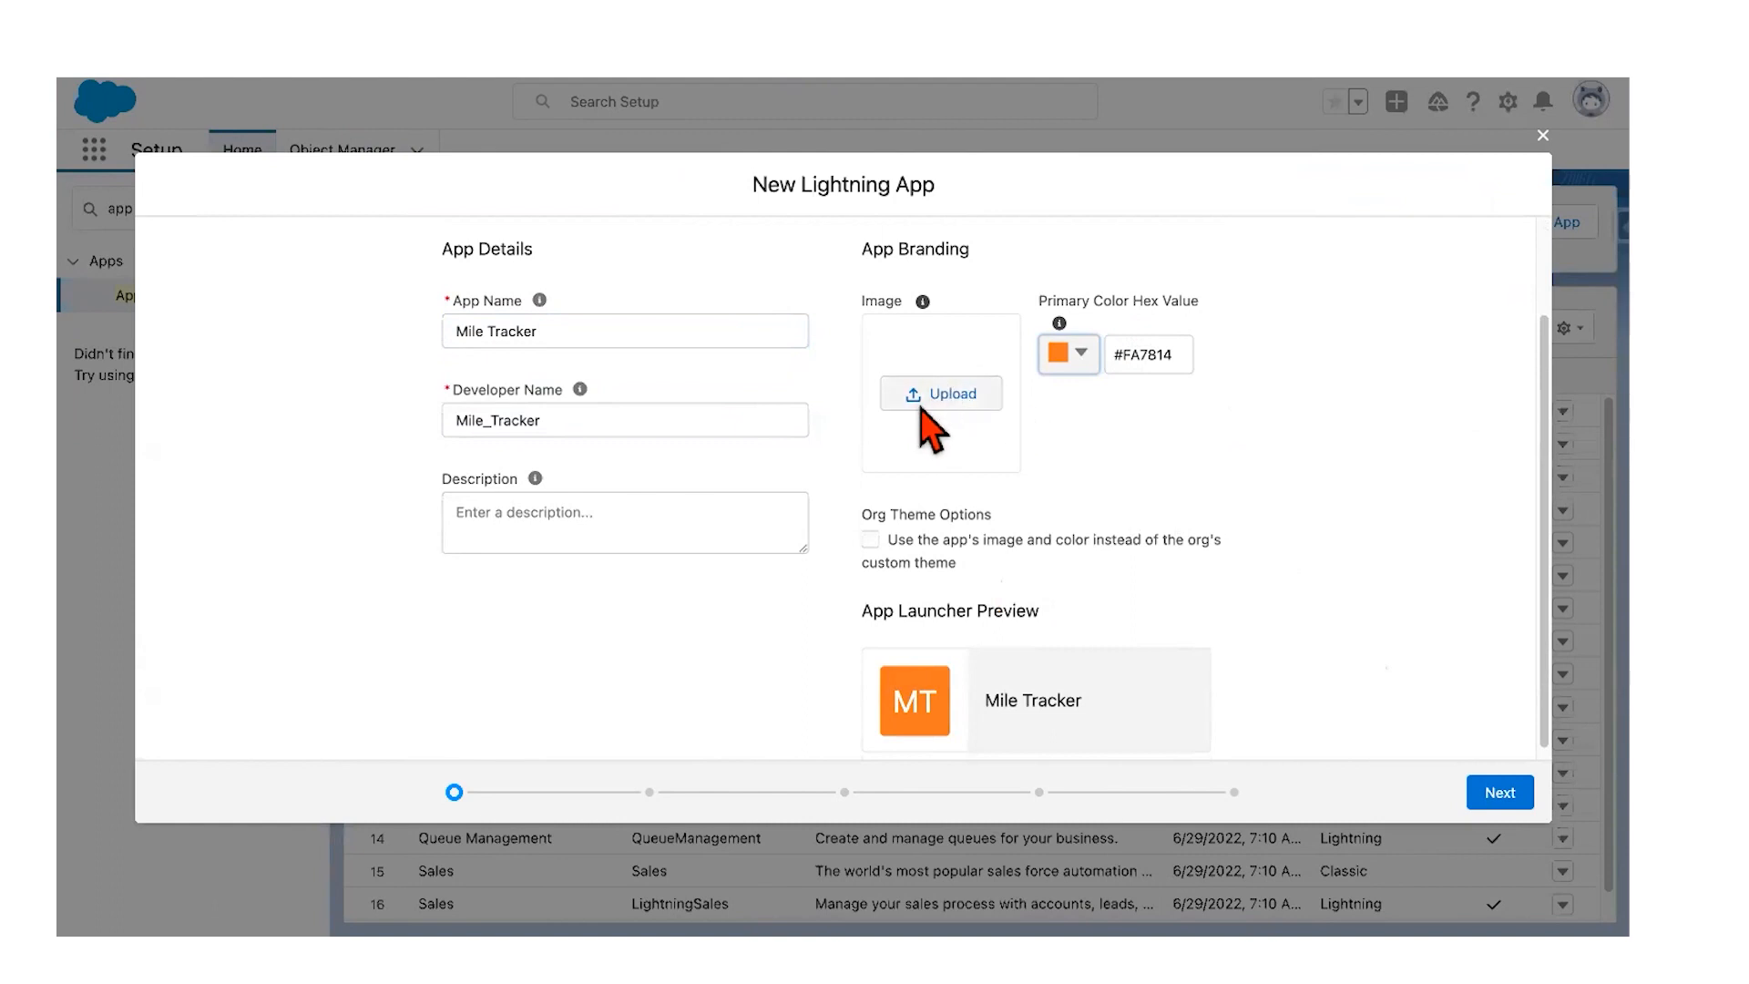
pyautogui.click(1514, 796)
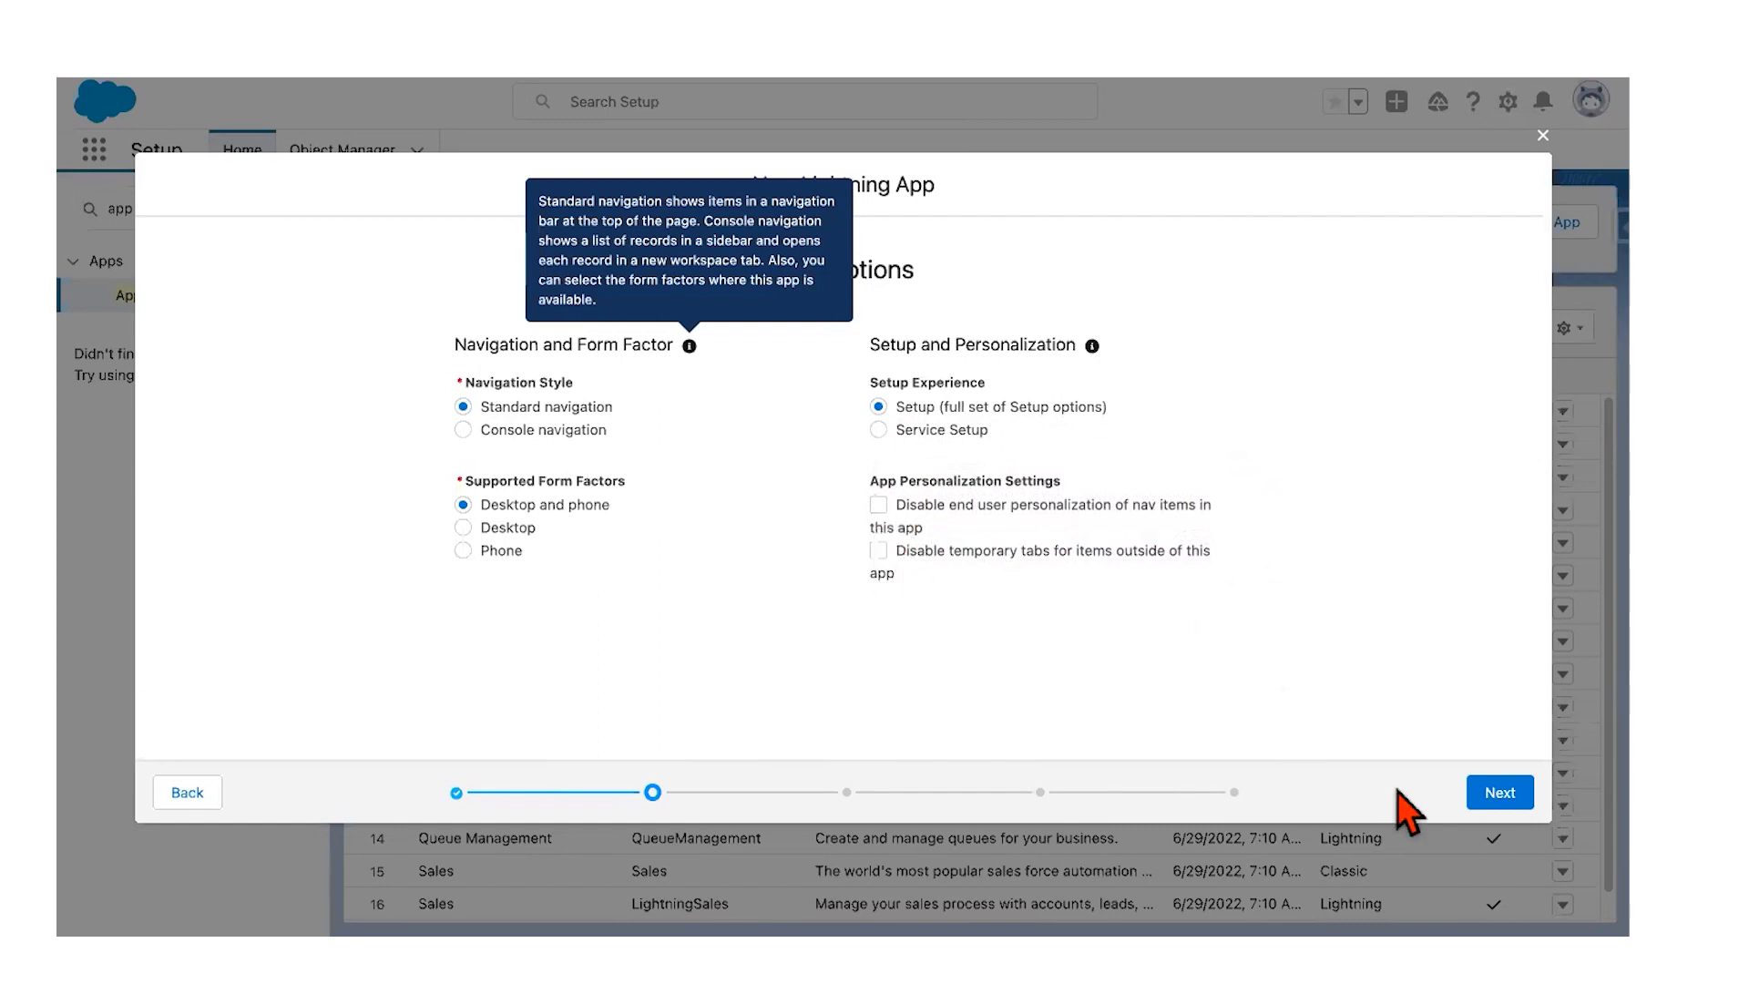
# Step: Accept the default App Options and Utility Items without changes
pyautogui.click(1516, 805)
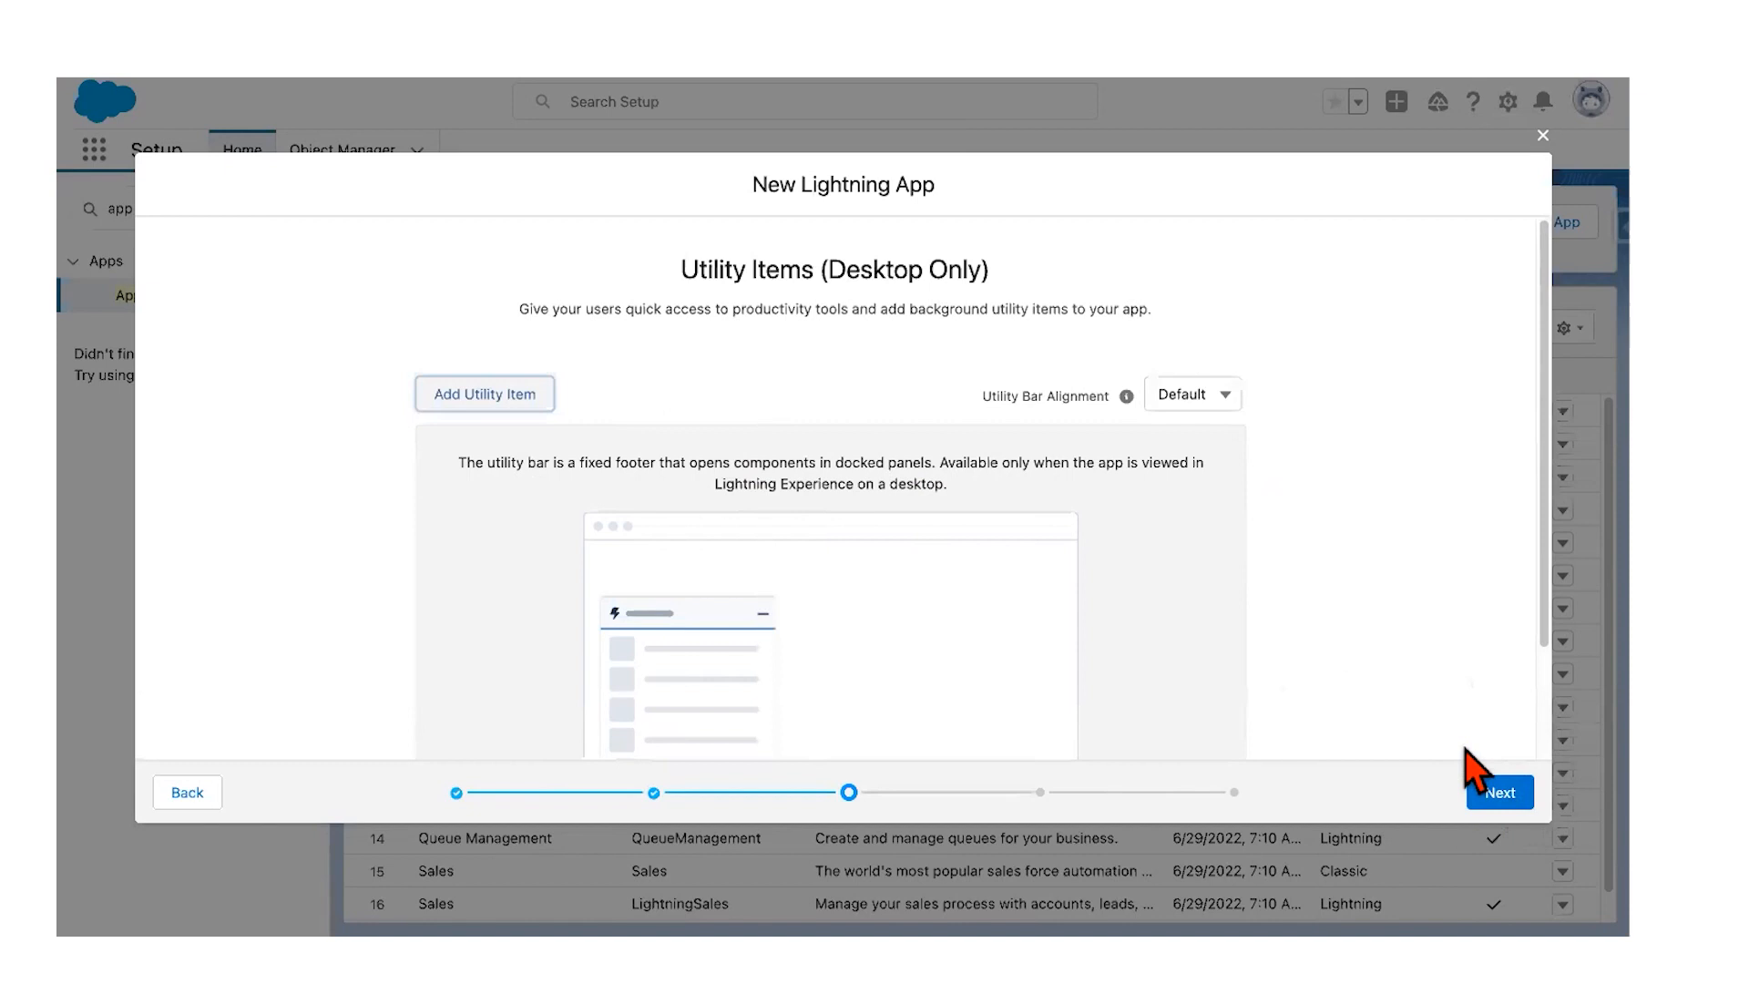
pyautogui.click(1499, 794)
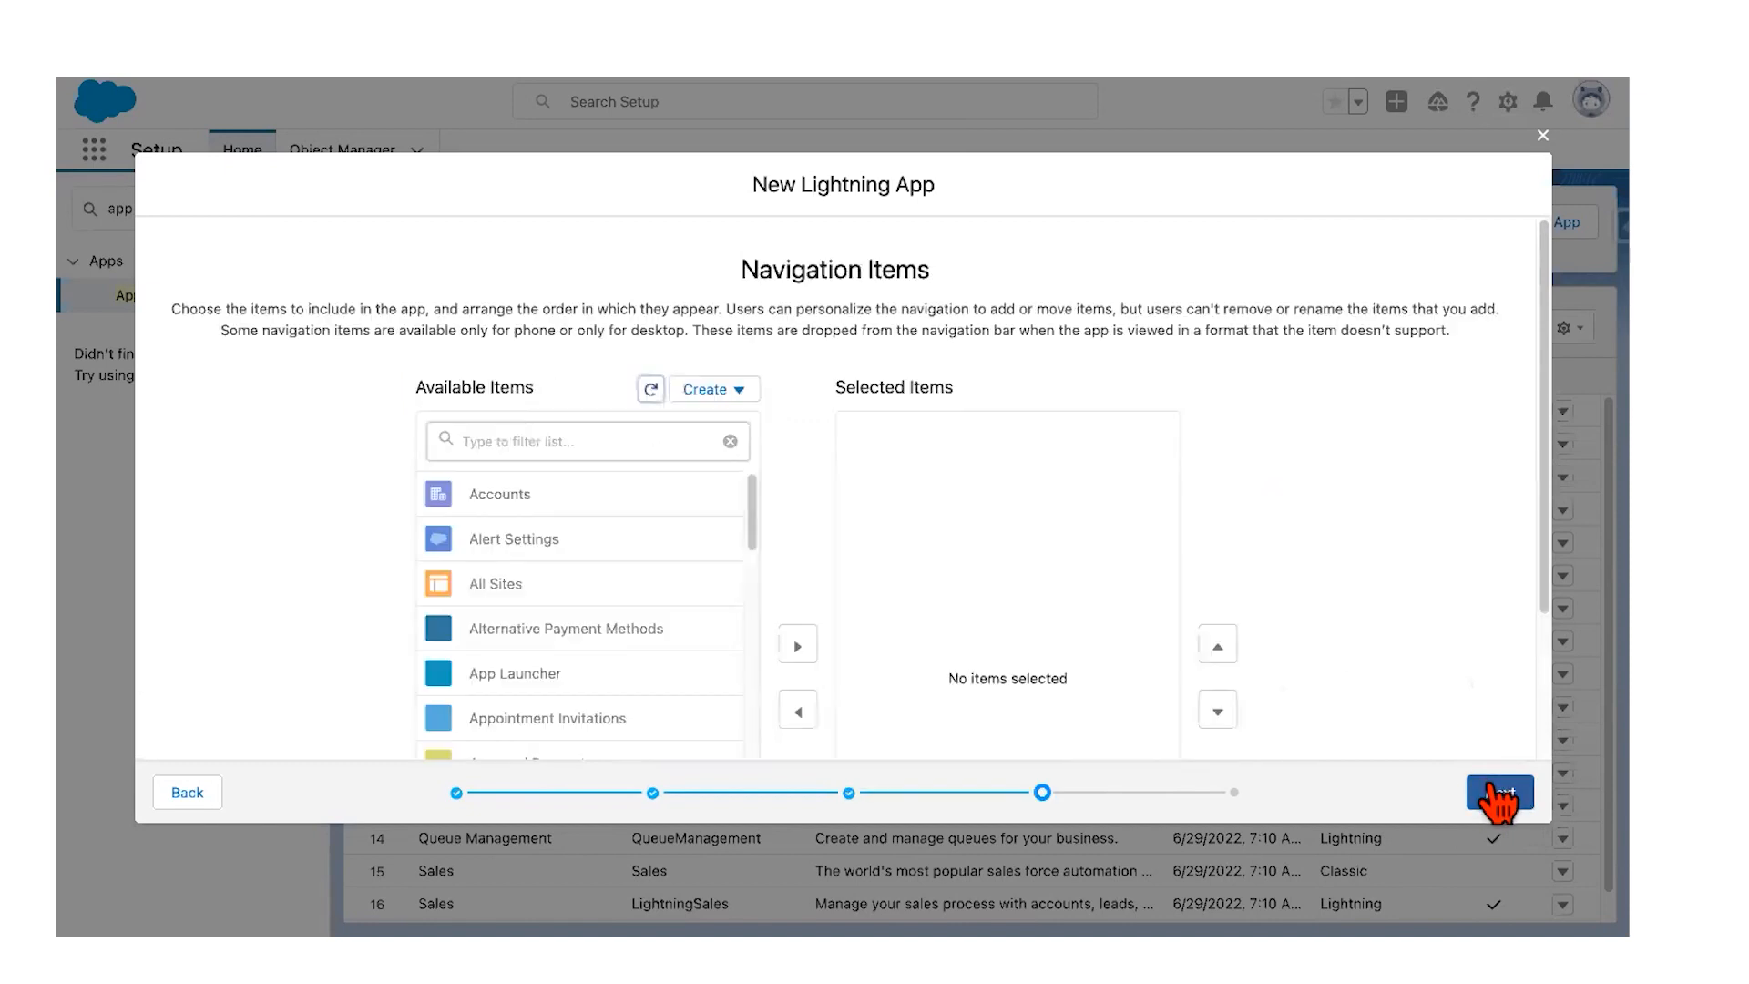
# Step: Filter for 'runner' and add Runners to the selected navigation items
pyautogui.click(648, 437)
pyautogui.write('runner')
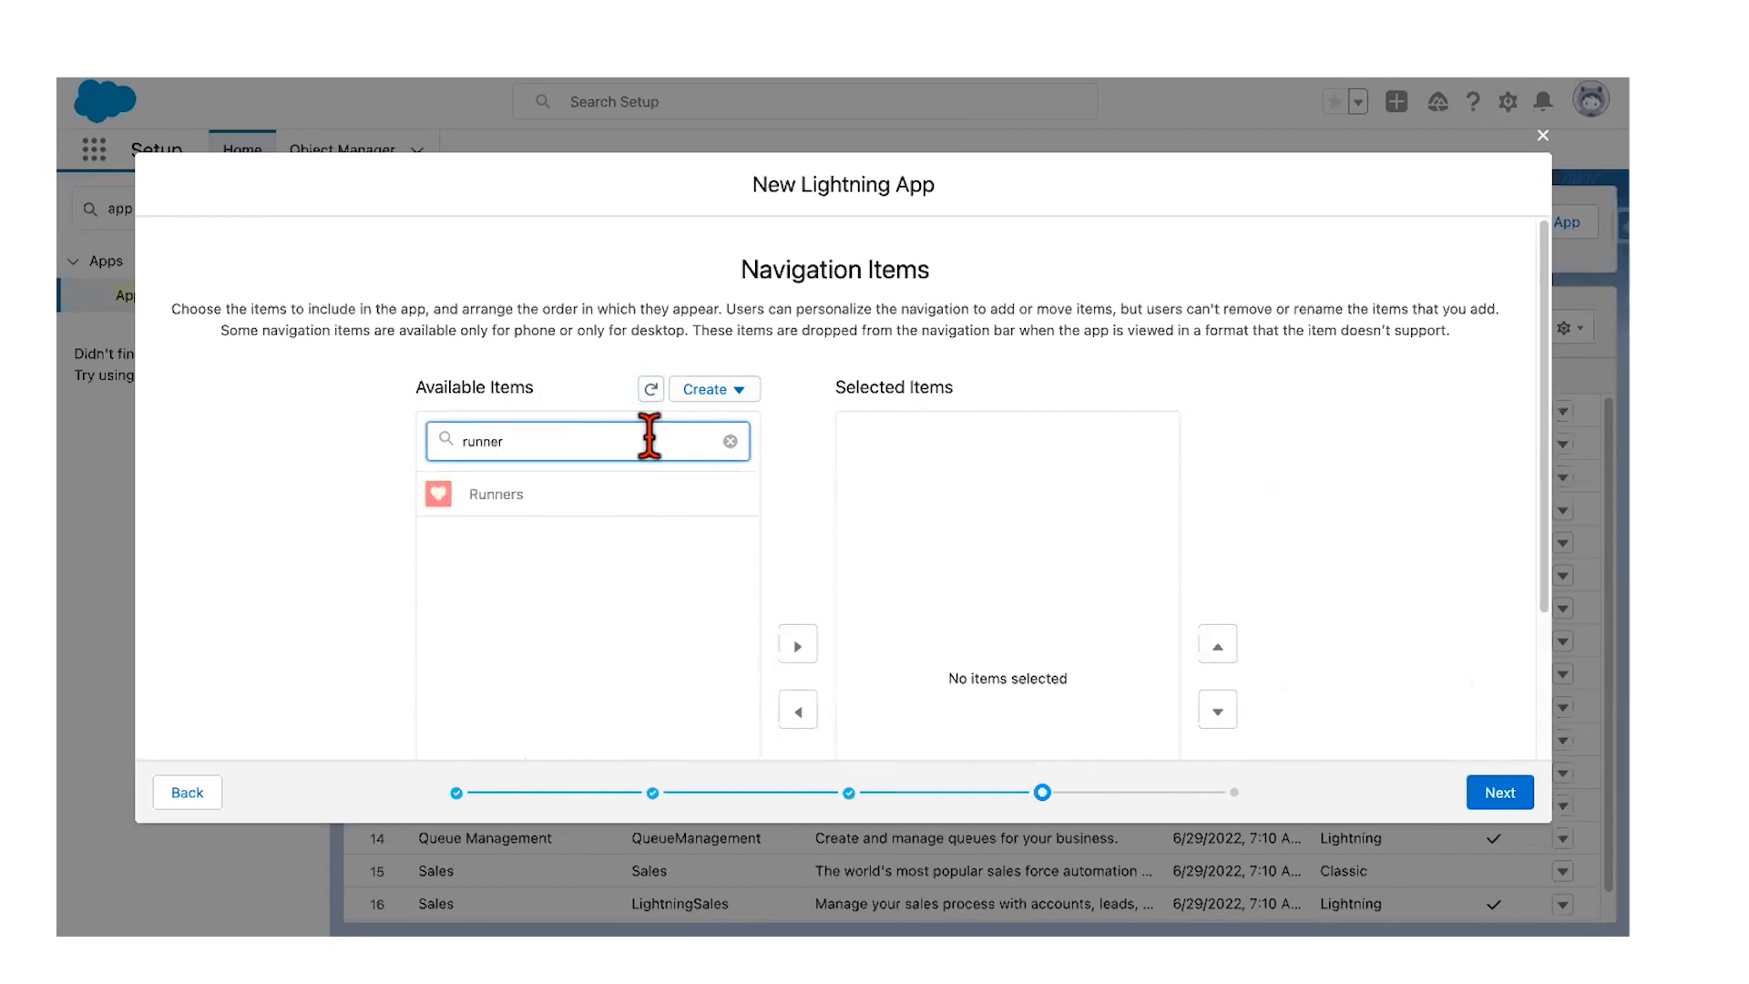
pyautogui.click(502, 496)
pyautogui.scroll(-2, 508, 508)
pyautogui.click(798, 501)
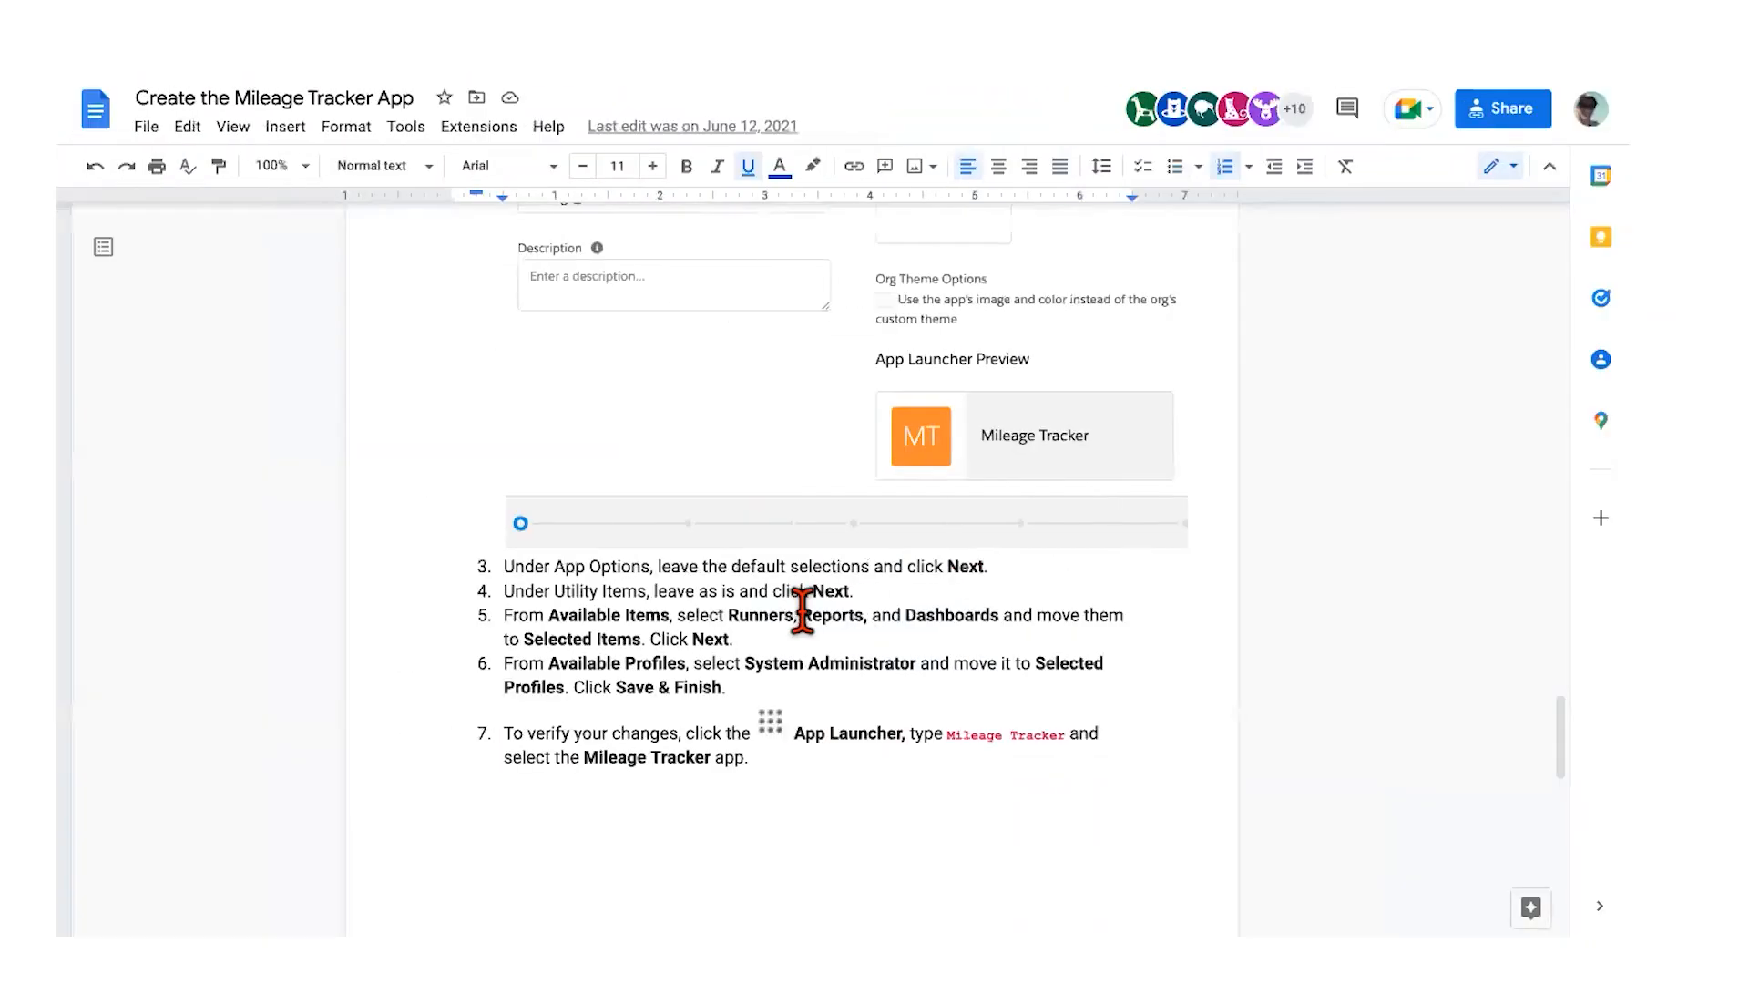
pyautogui.scroll(-2, 802, 610)
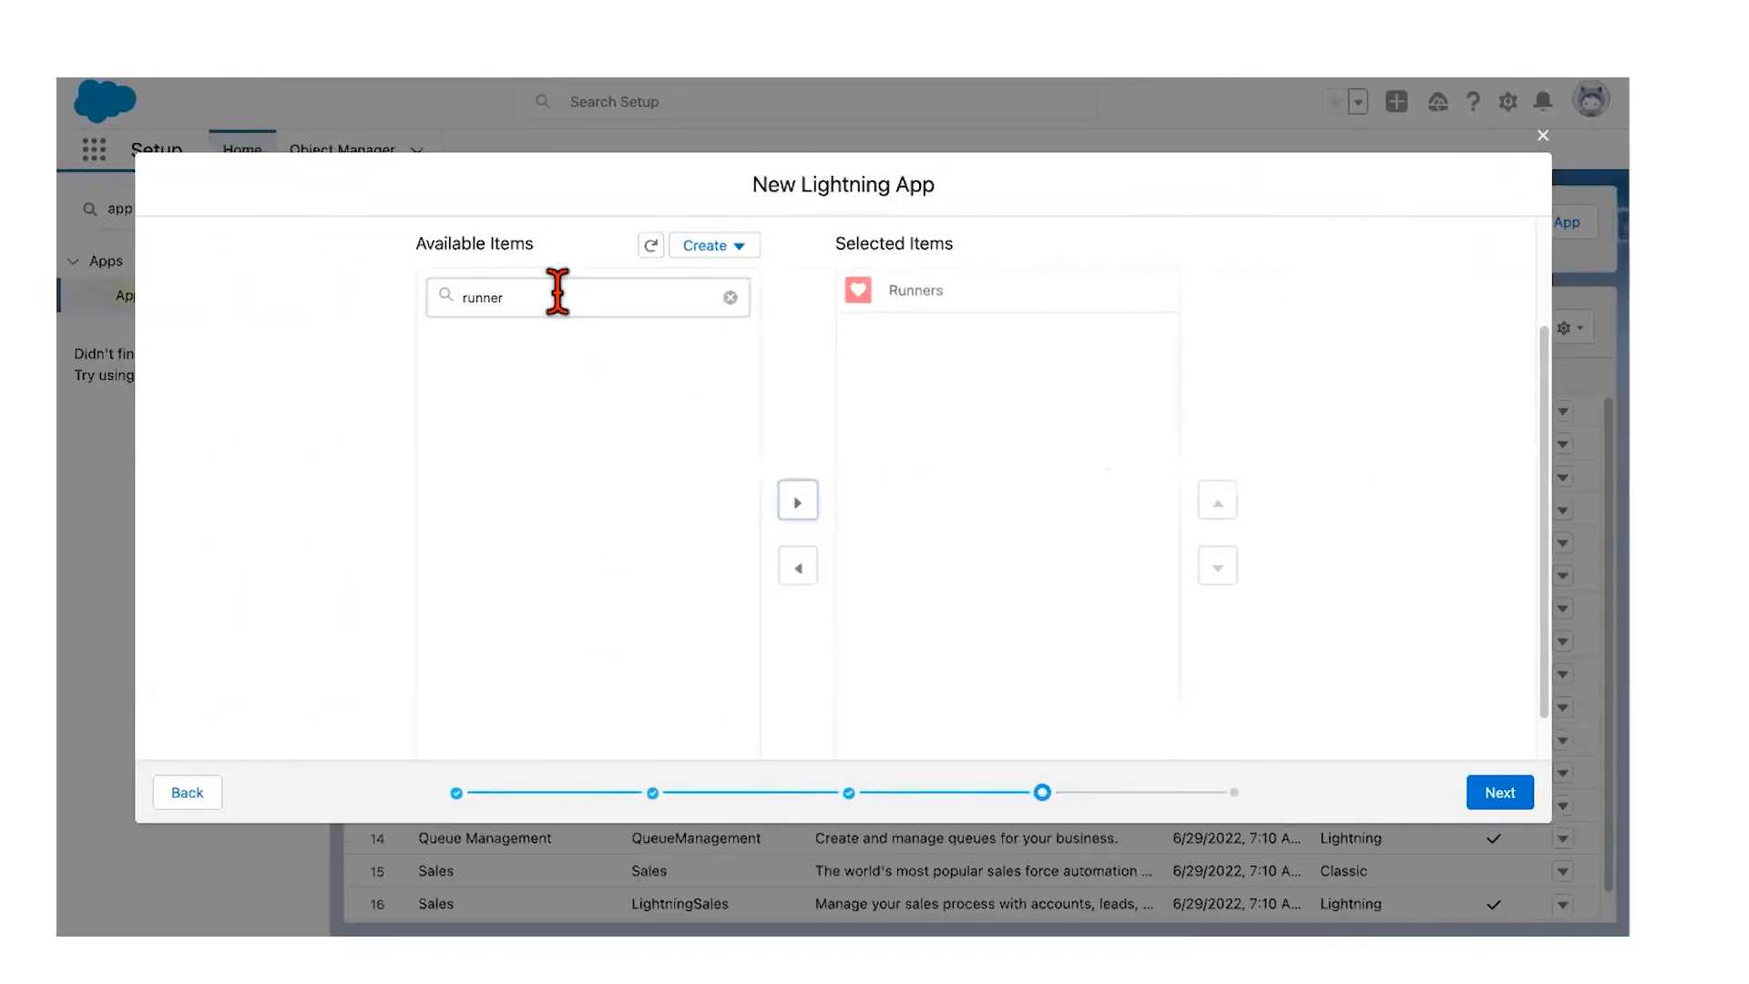
# Step: Add Reports and Dashboards as navigation items too, then continue to user profiles
pyautogui.doubleClick(558, 292)
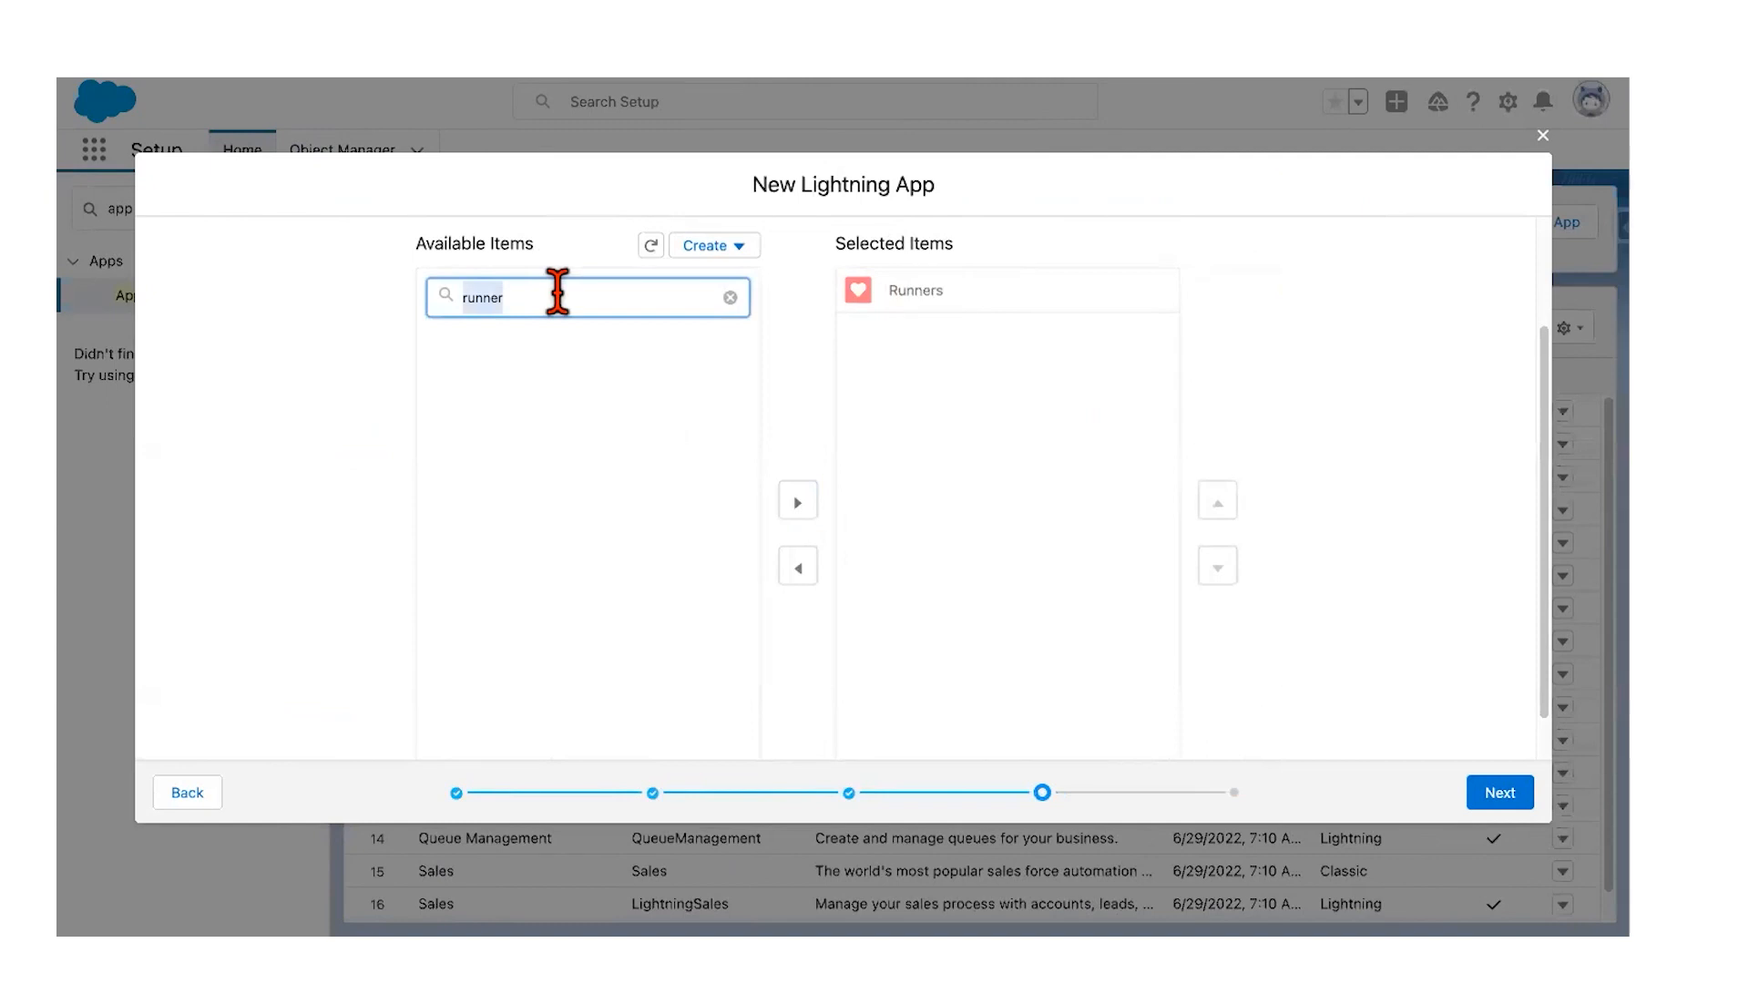
pyautogui.click(510, 352)
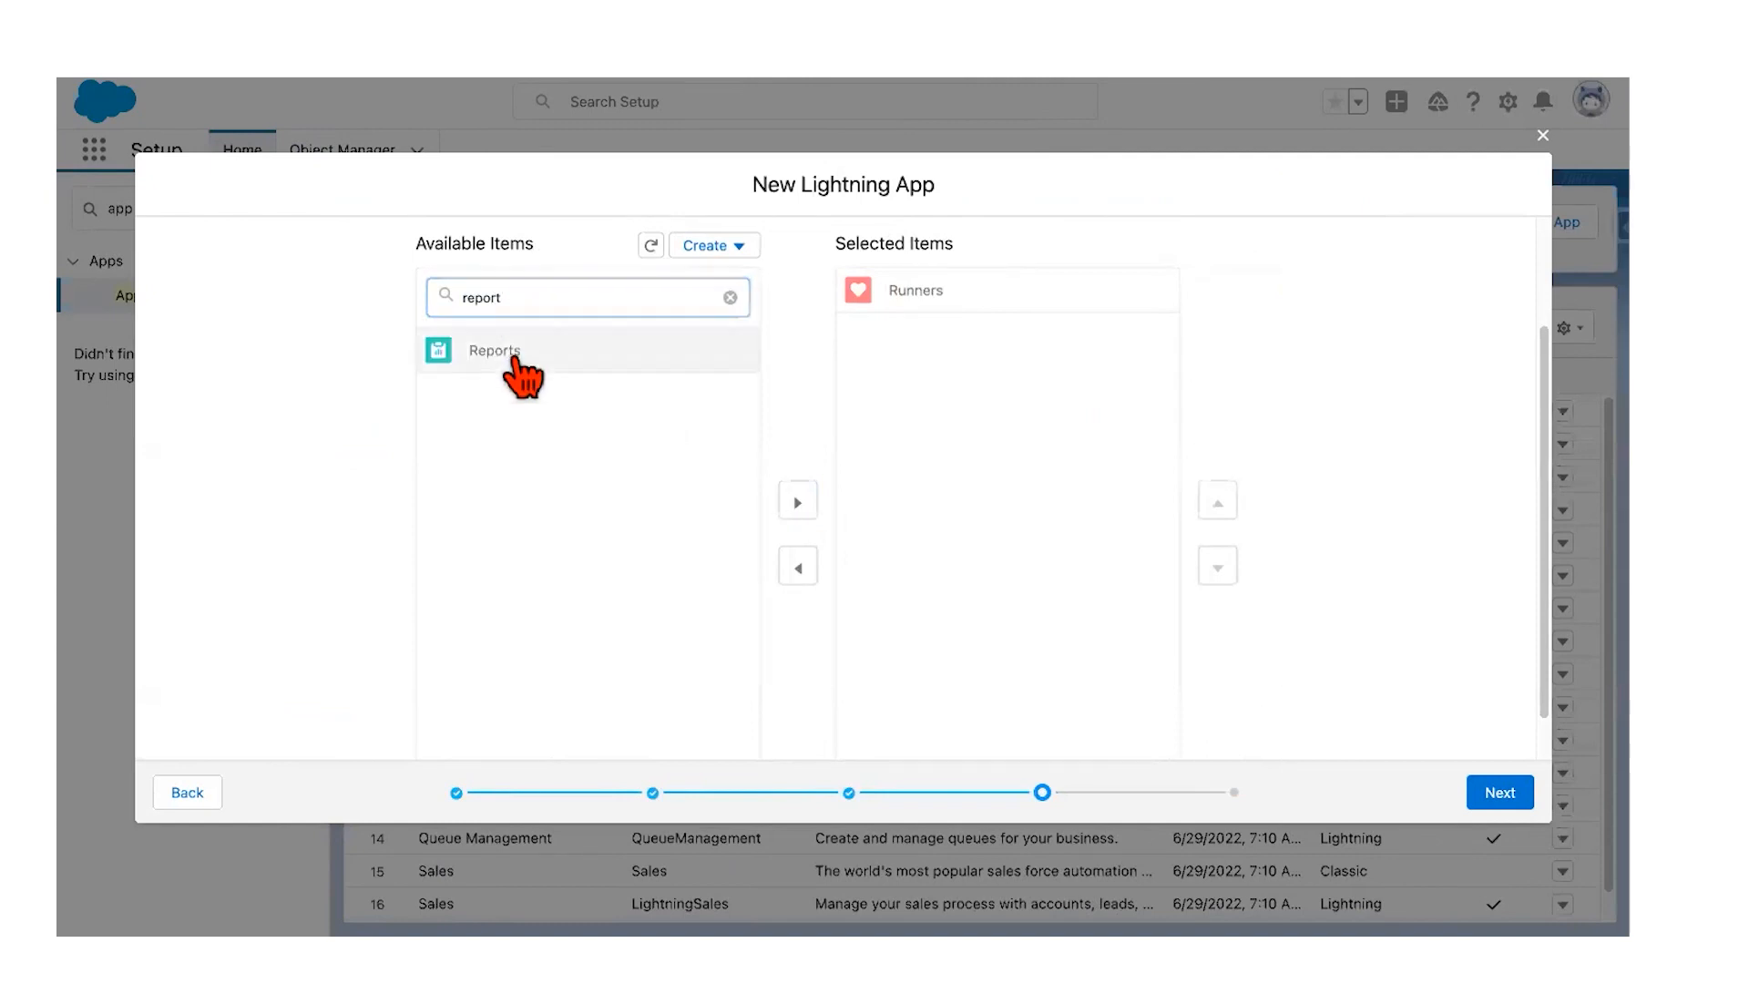
pyautogui.click(798, 501)
pyautogui.doubleClick(658, 288)
pyautogui.write('dash')
pyautogui.click(601, 350)
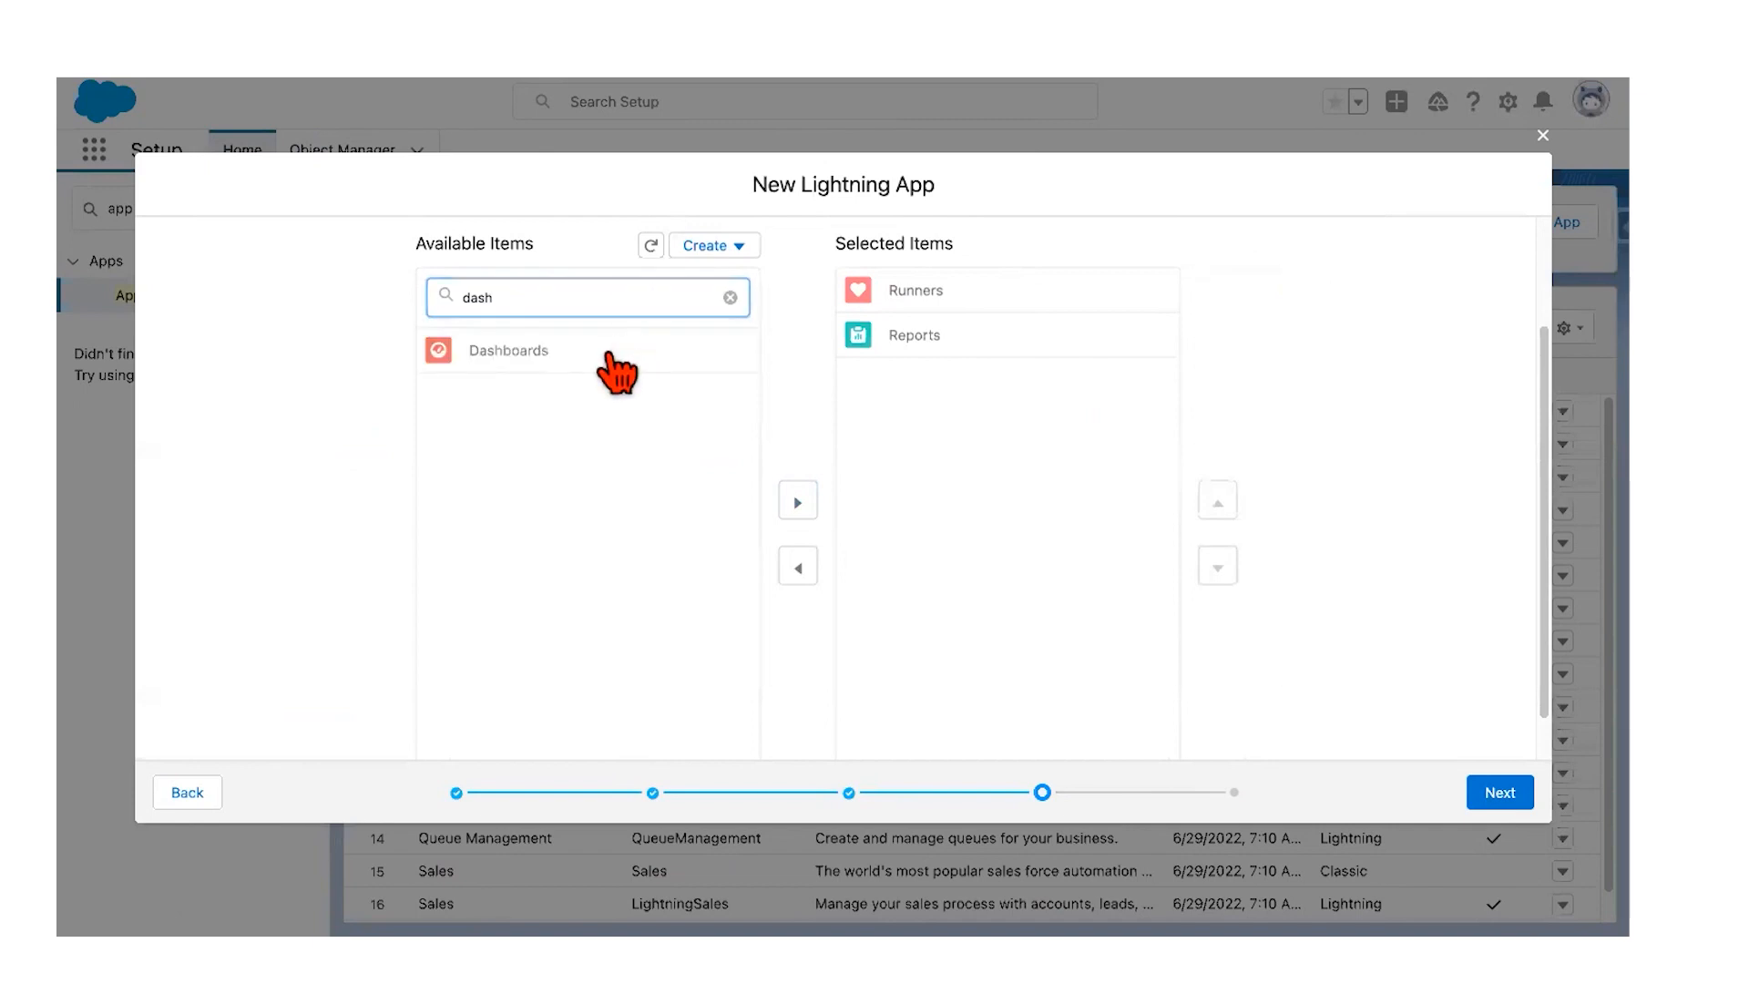
pyautogui.click(798, 502)
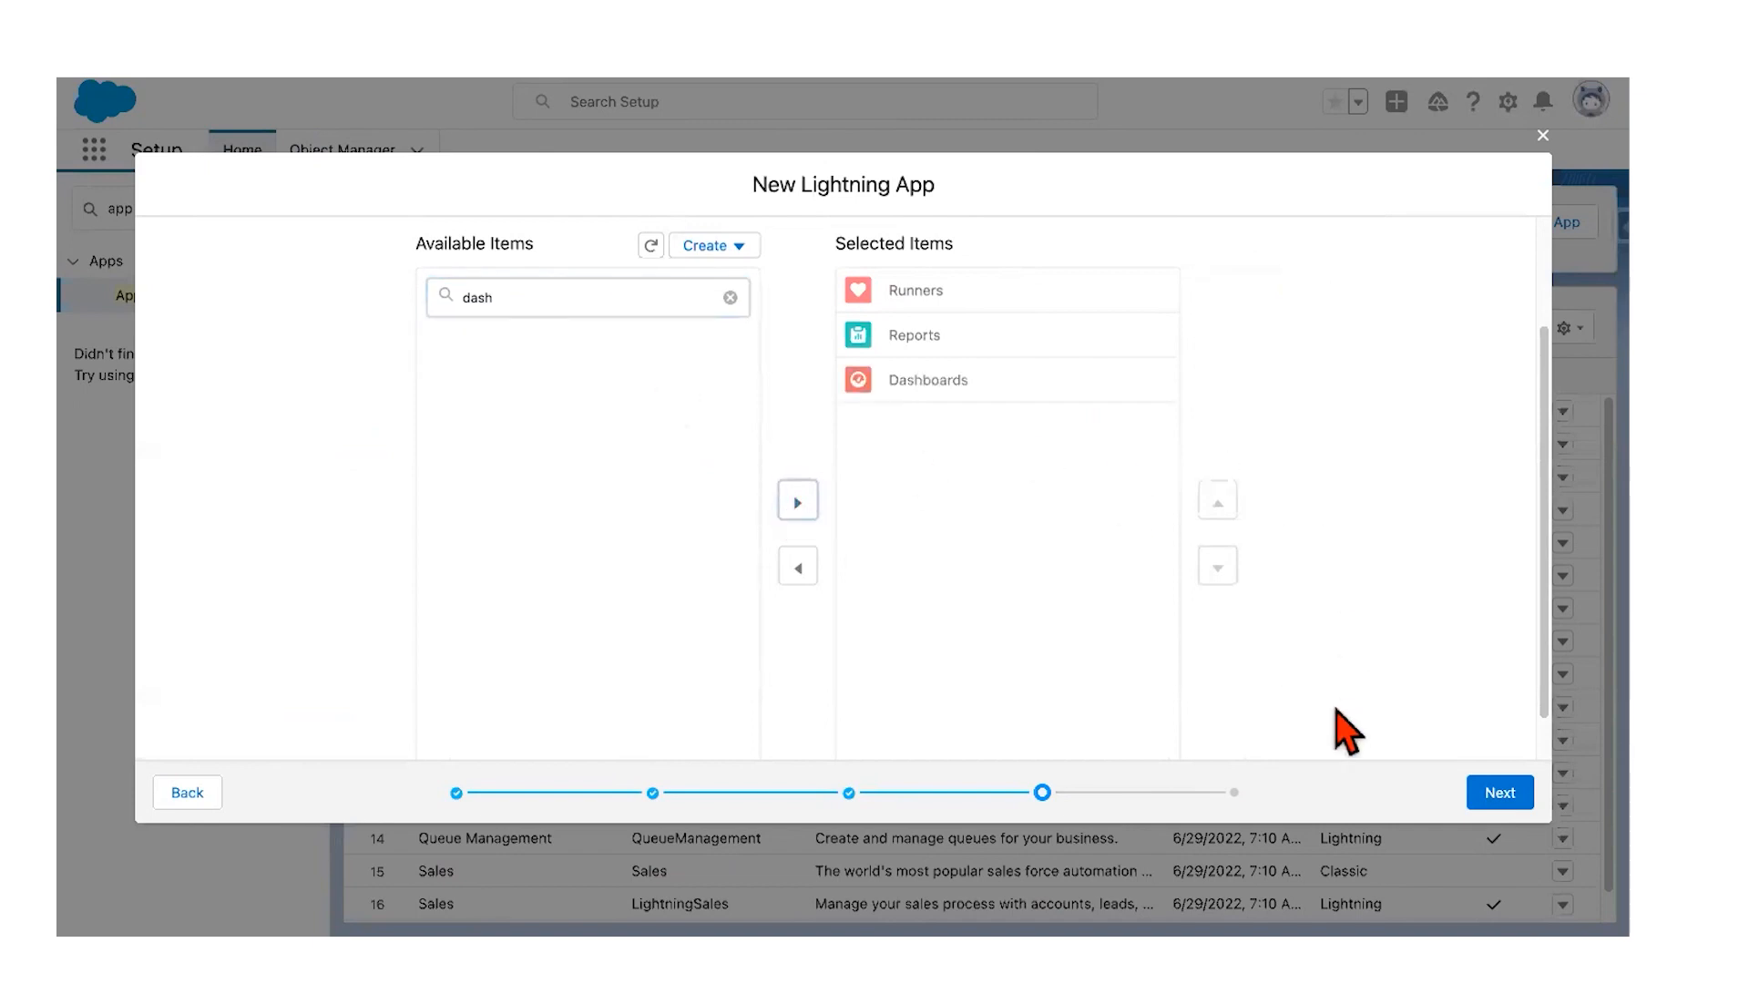
pyautogui.click(1494, 792)
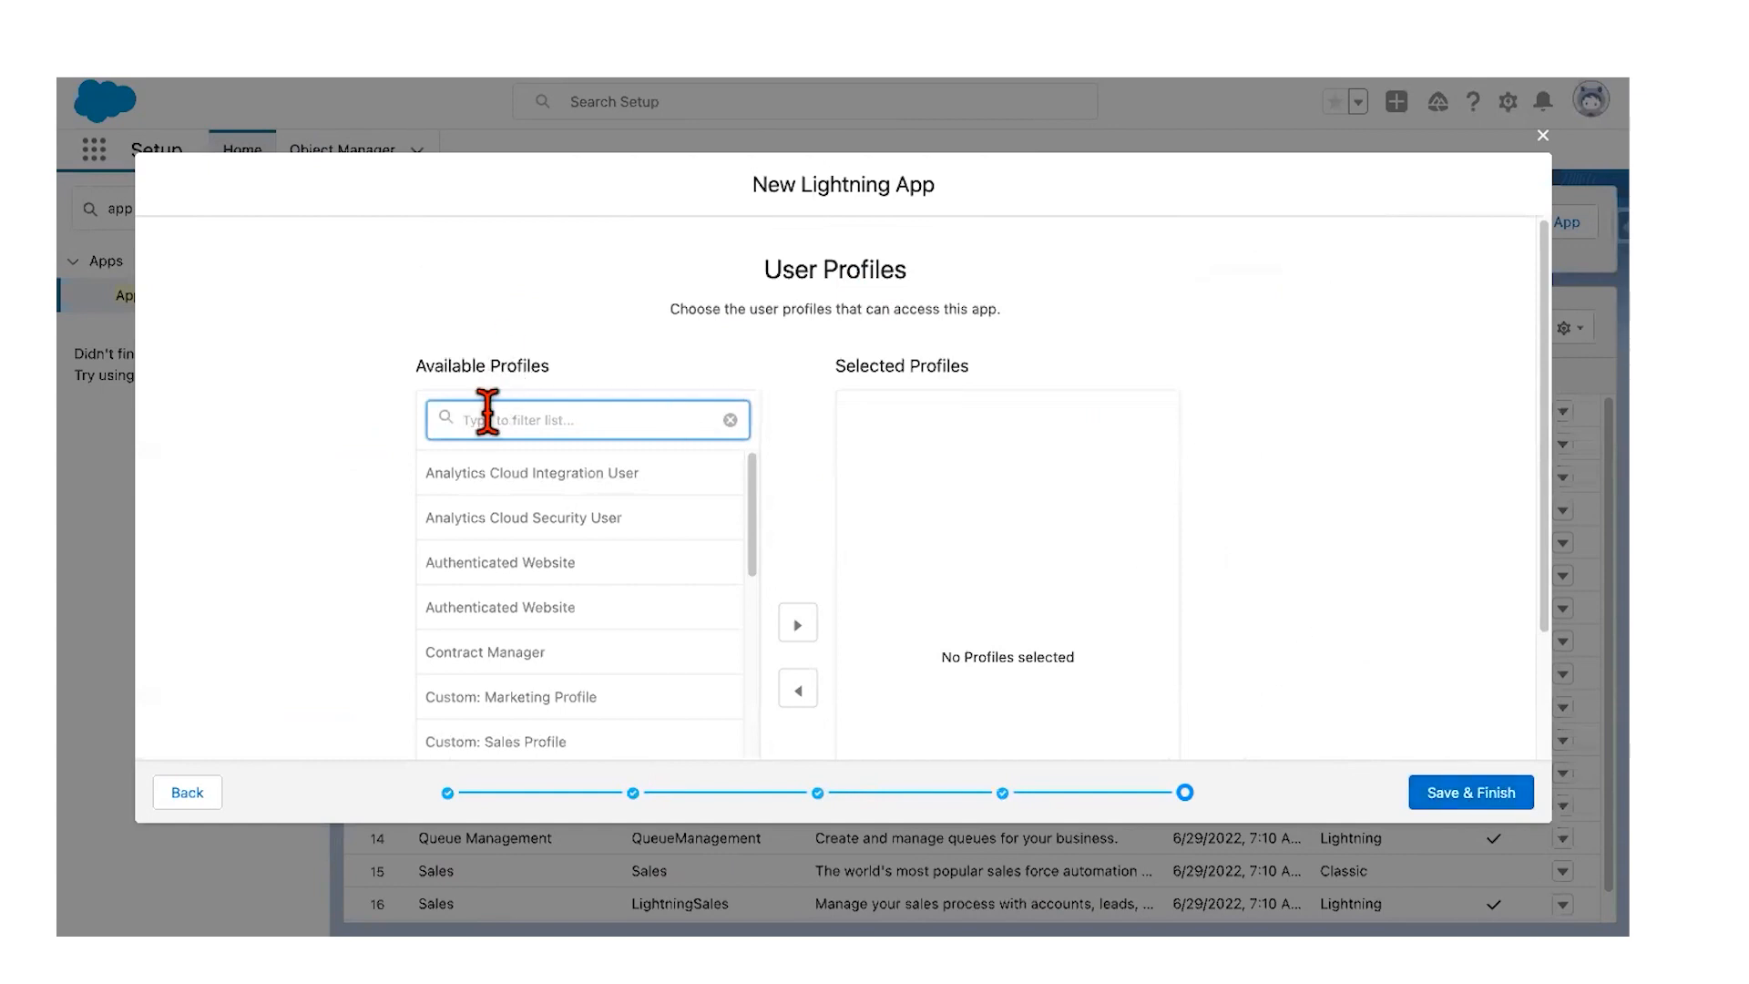
# Step: Move all available profiles into Selected Profiles and Save & Finish the Mile Tracker app
pyautogui.scroll(-2, 794, 463)
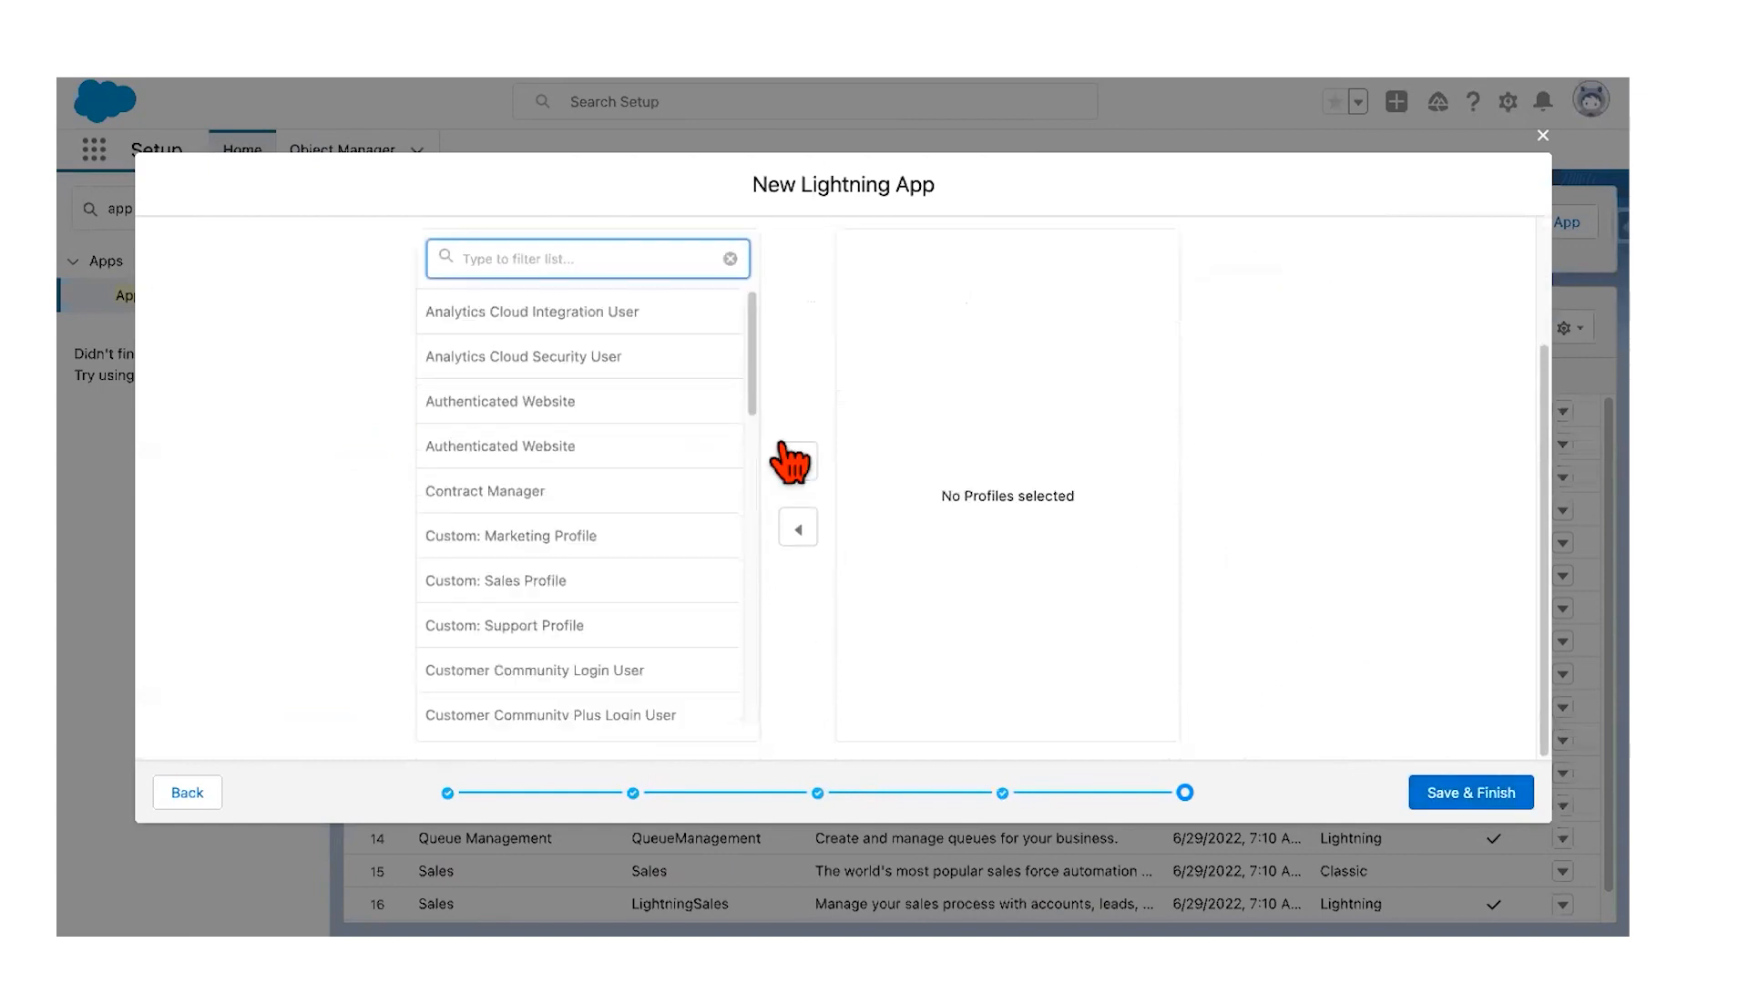
pyautogui.click(676, 318)
pyautogui.hotkey('shift', 'Down')
pyautogui.hotkey('shift', 'Down')
pyautogui.hotkey('shift', 'Down')
pyautogui.hotkey('shift', 'Down')
pyautogui.hotkey('shift', 'Down')
pyautogui.hotkey('shift', 'Down')
pyautogui.hotkey('shift', 'Down')
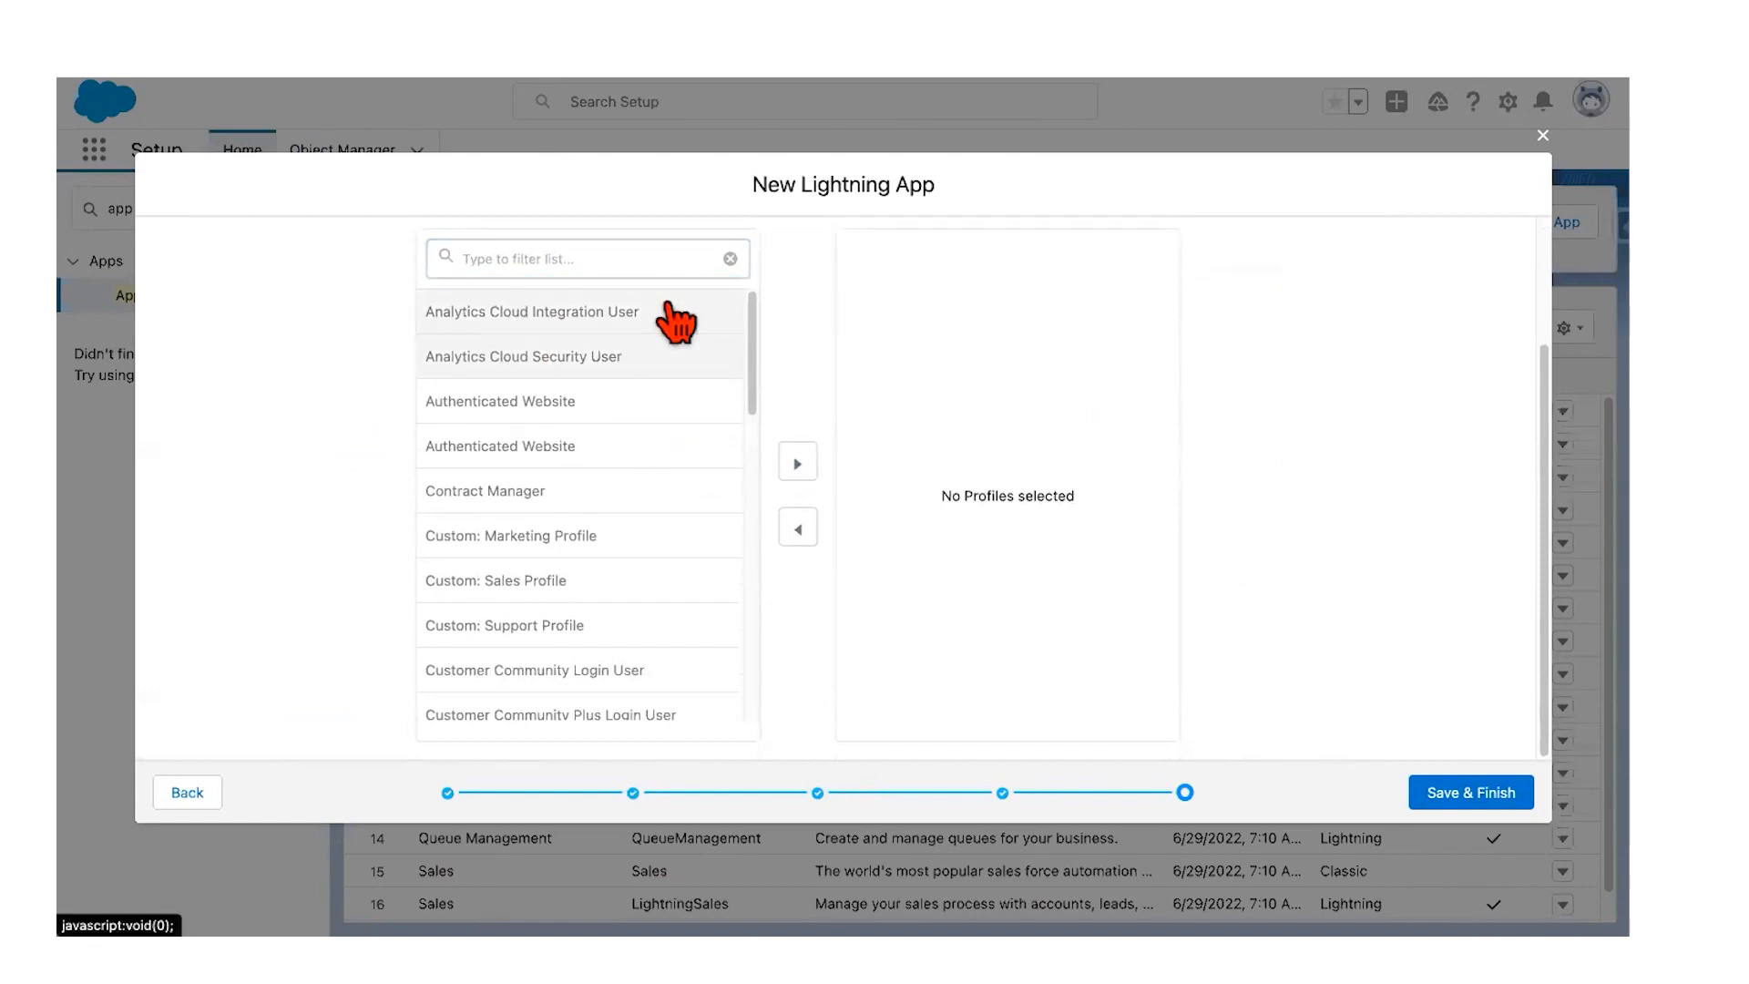
pyautogui.hotkey('shift', 'Down')
pyautogui.hotkey('shift', 'Down')
pyautogui.hotkey('shift', 'Down')
pyautogui.hotkey('shift', 'Down')
pyautogui.hotkey('shift', 'Down')
pyautogui.hotkey('shift', 'Down')
pyautogui.hotkey('shift', 'Down')
pyautogui.hotkey('shift', 'Down')
pyautogui.hotkey('shift', 'Down')
pyautogui.hotkey('shift', 'Down')
pyautogui.hotkey('shift', 'Down')
pyautogui.hotkey('shift', 'Down')
pyautogui.hotkey('shift', 'Down')
pyautogui.hotkey('shift', 'Down')
pyautogui.hotkey('shift', 'Down')
pyautogui.hotkey('shift', 'Down')
pyautogui.hotkey('shift', 'Down')
pyautogui.hotkey('shift', 'Down')
pyautogui.hotkey('shift', 'Down')
pyautogui.hotkey('shift', 'Down')
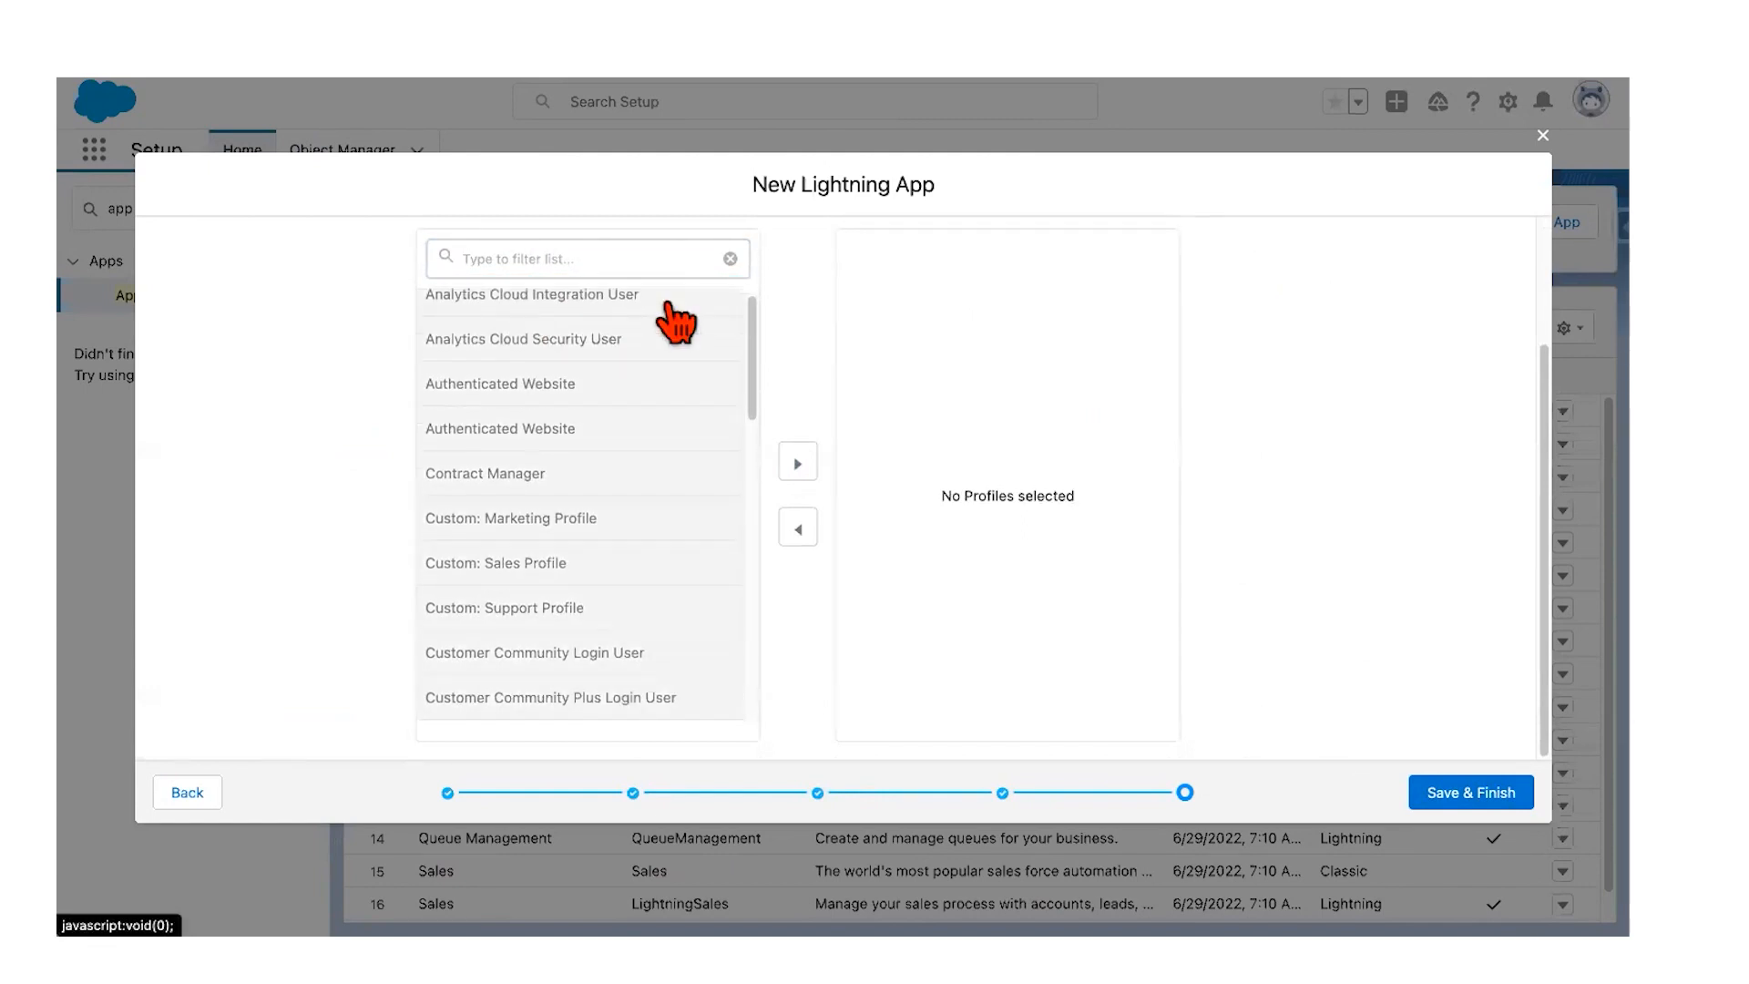
pyautogui.hotkey('shift', 'Down')
pyautogui.hotkey('shift', 'Down')
pyautogui.hotkey('shift', 'Down')
pyautogui.hotkey('shift', 'Down')
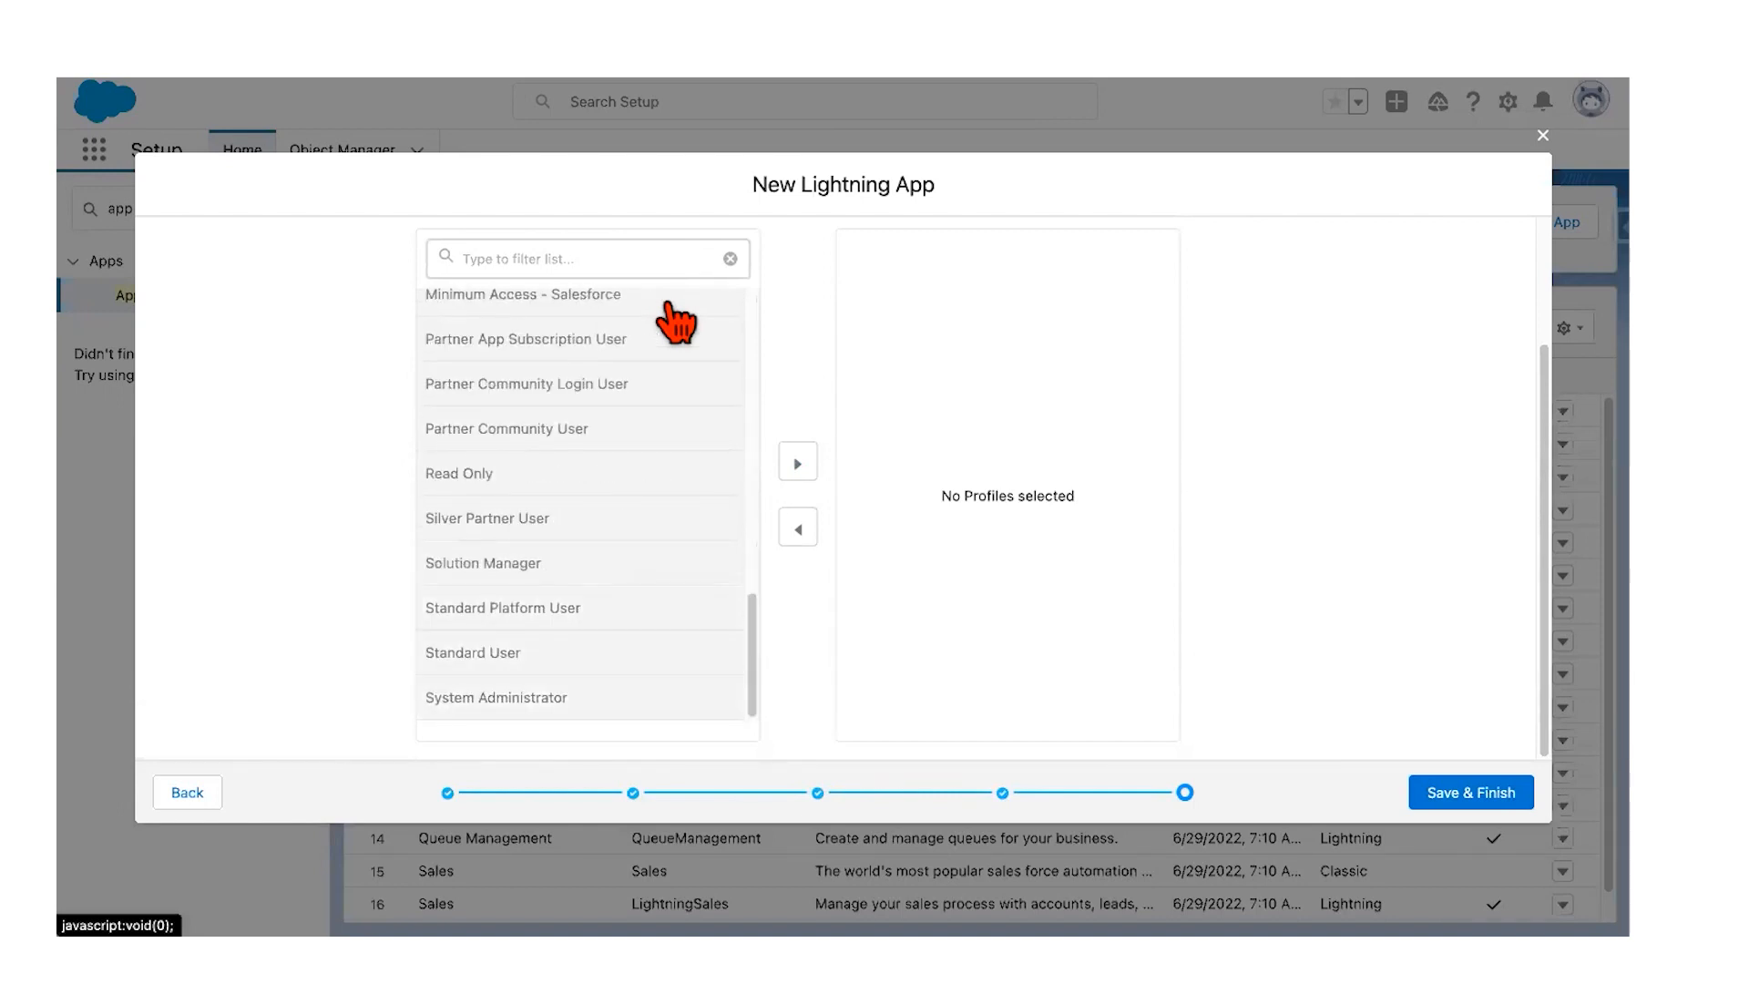
pyautogui.click(796, 463)
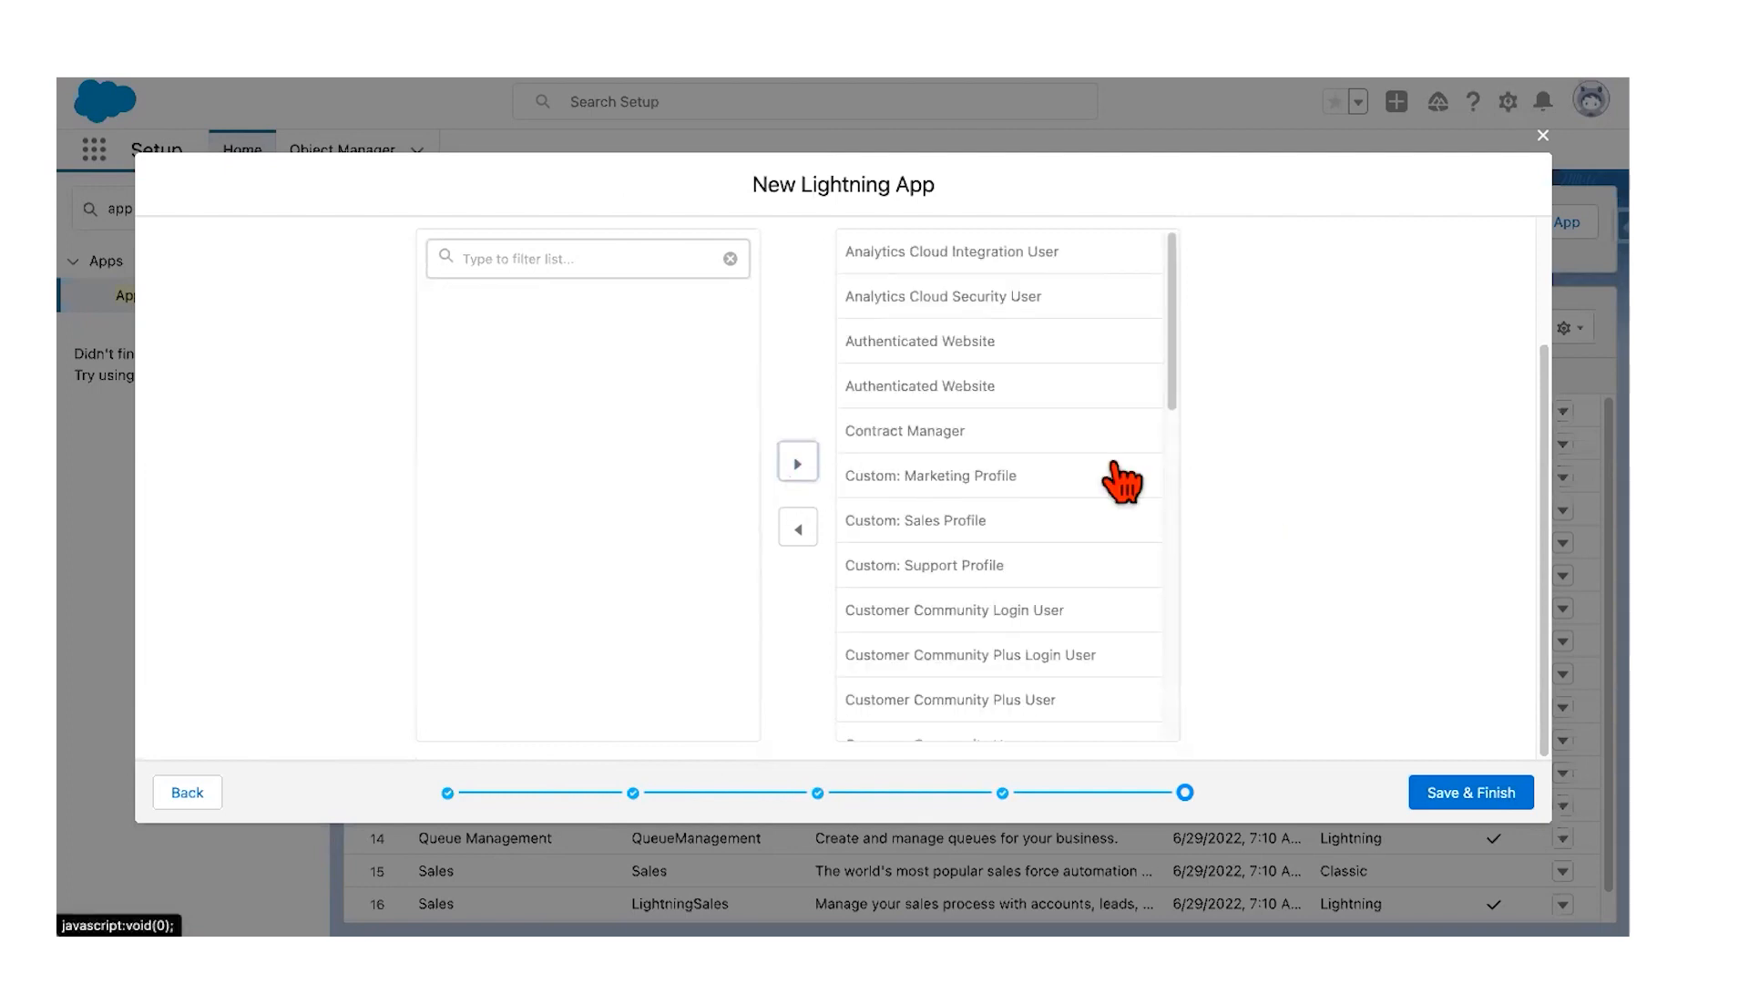
pyautogui.scroll(2, 1202, 456)
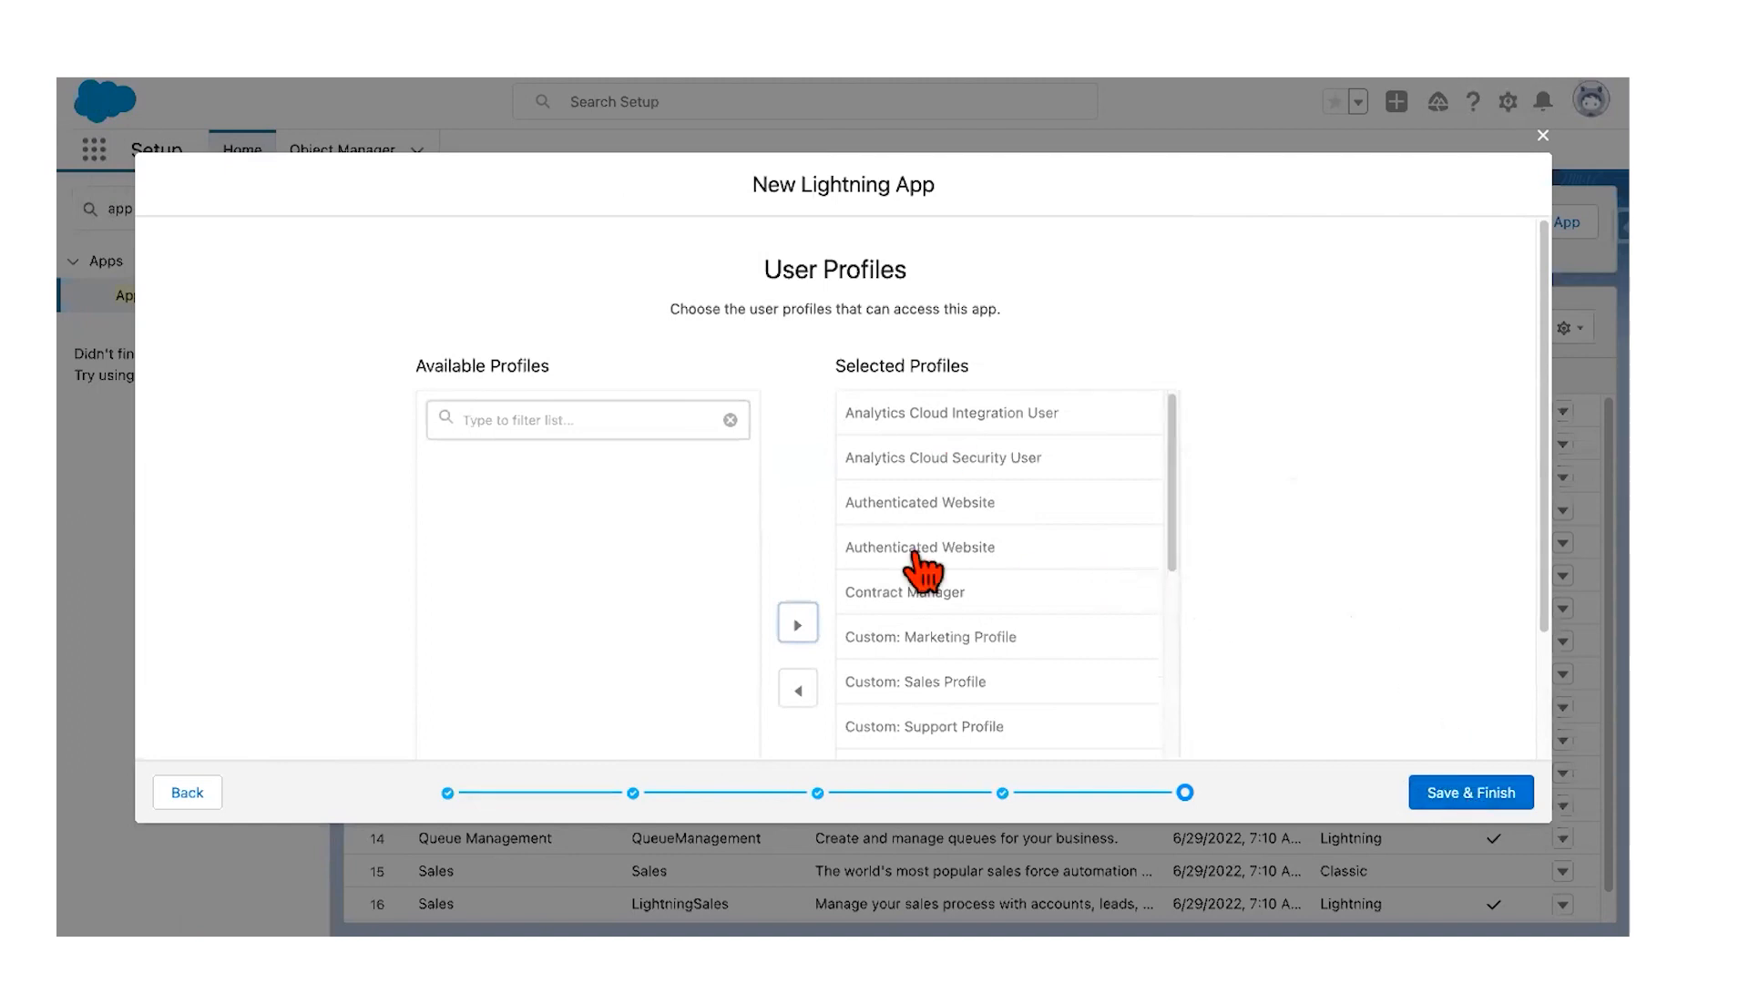
pyautogui.scroll(-3, 928, 415)
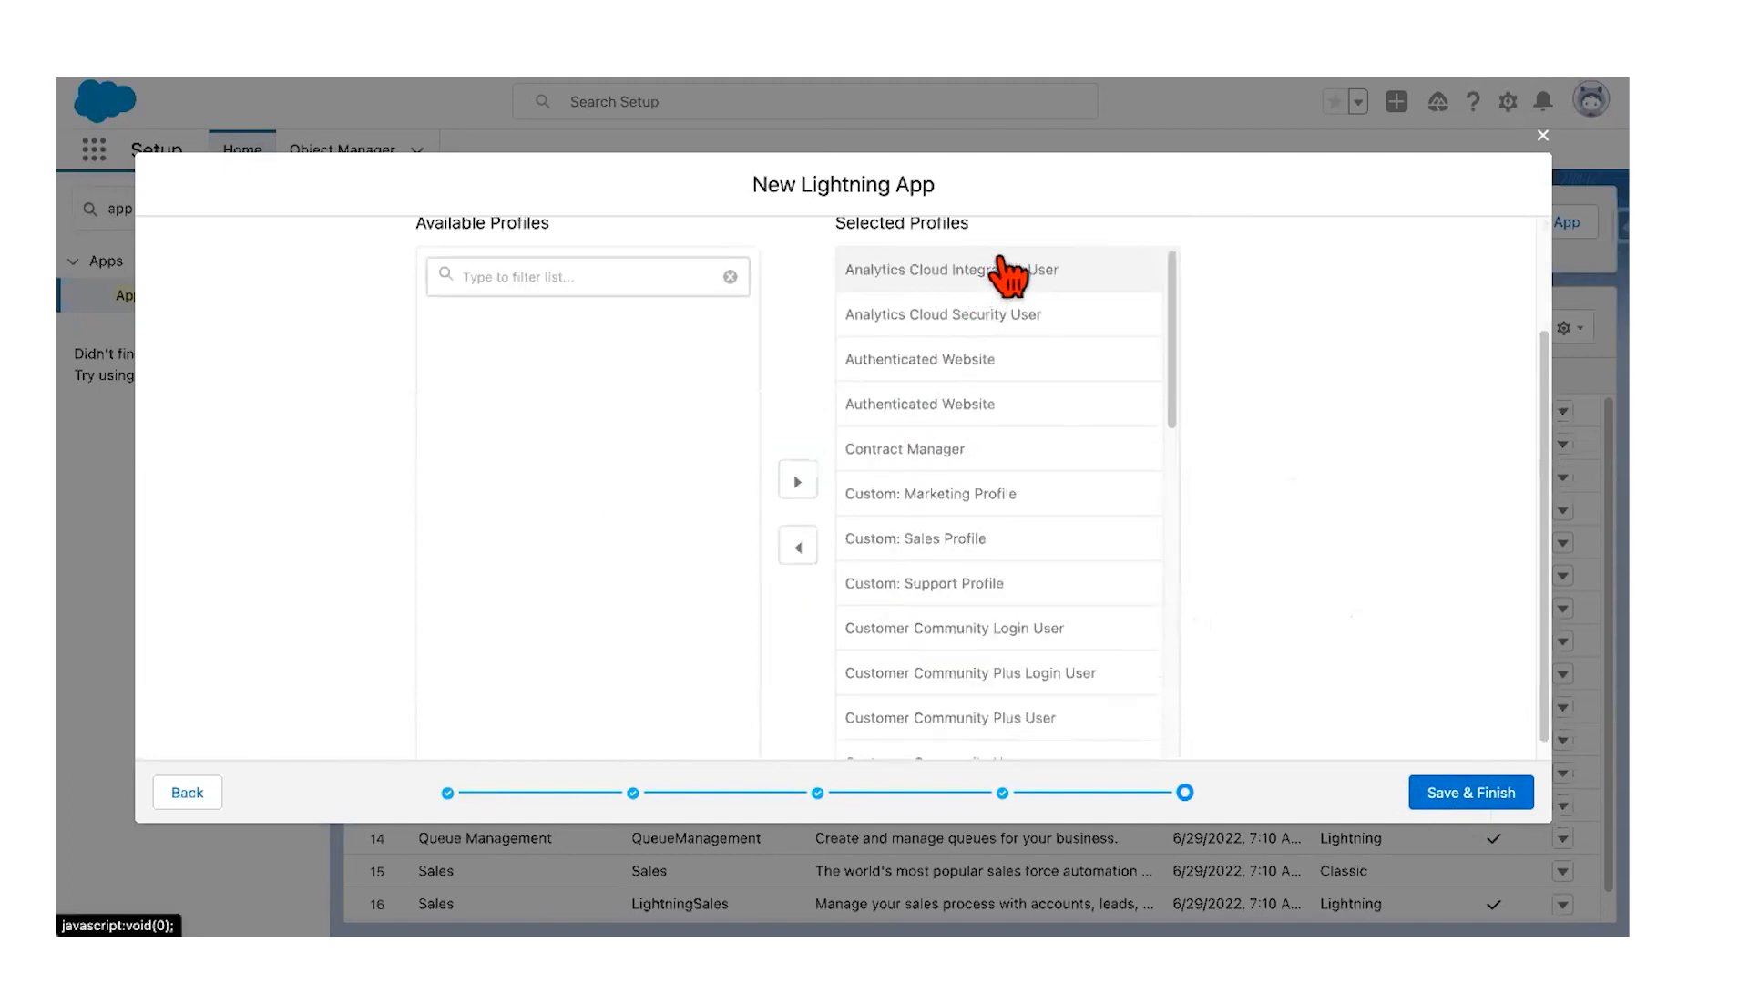
pyautogui.hotkey('shift', 'Down')
pyautogui.hotkey('shift', 'Down')
pyautogui.hotkey('shift', 'Down')
pyautogui.hotkey('shift', 'Down')
pyautogui.hotkey('shift', 'Down')
pyautogui.hotkey('shift', 'Down')
pyautogui.hotkey('shift', 'Down')
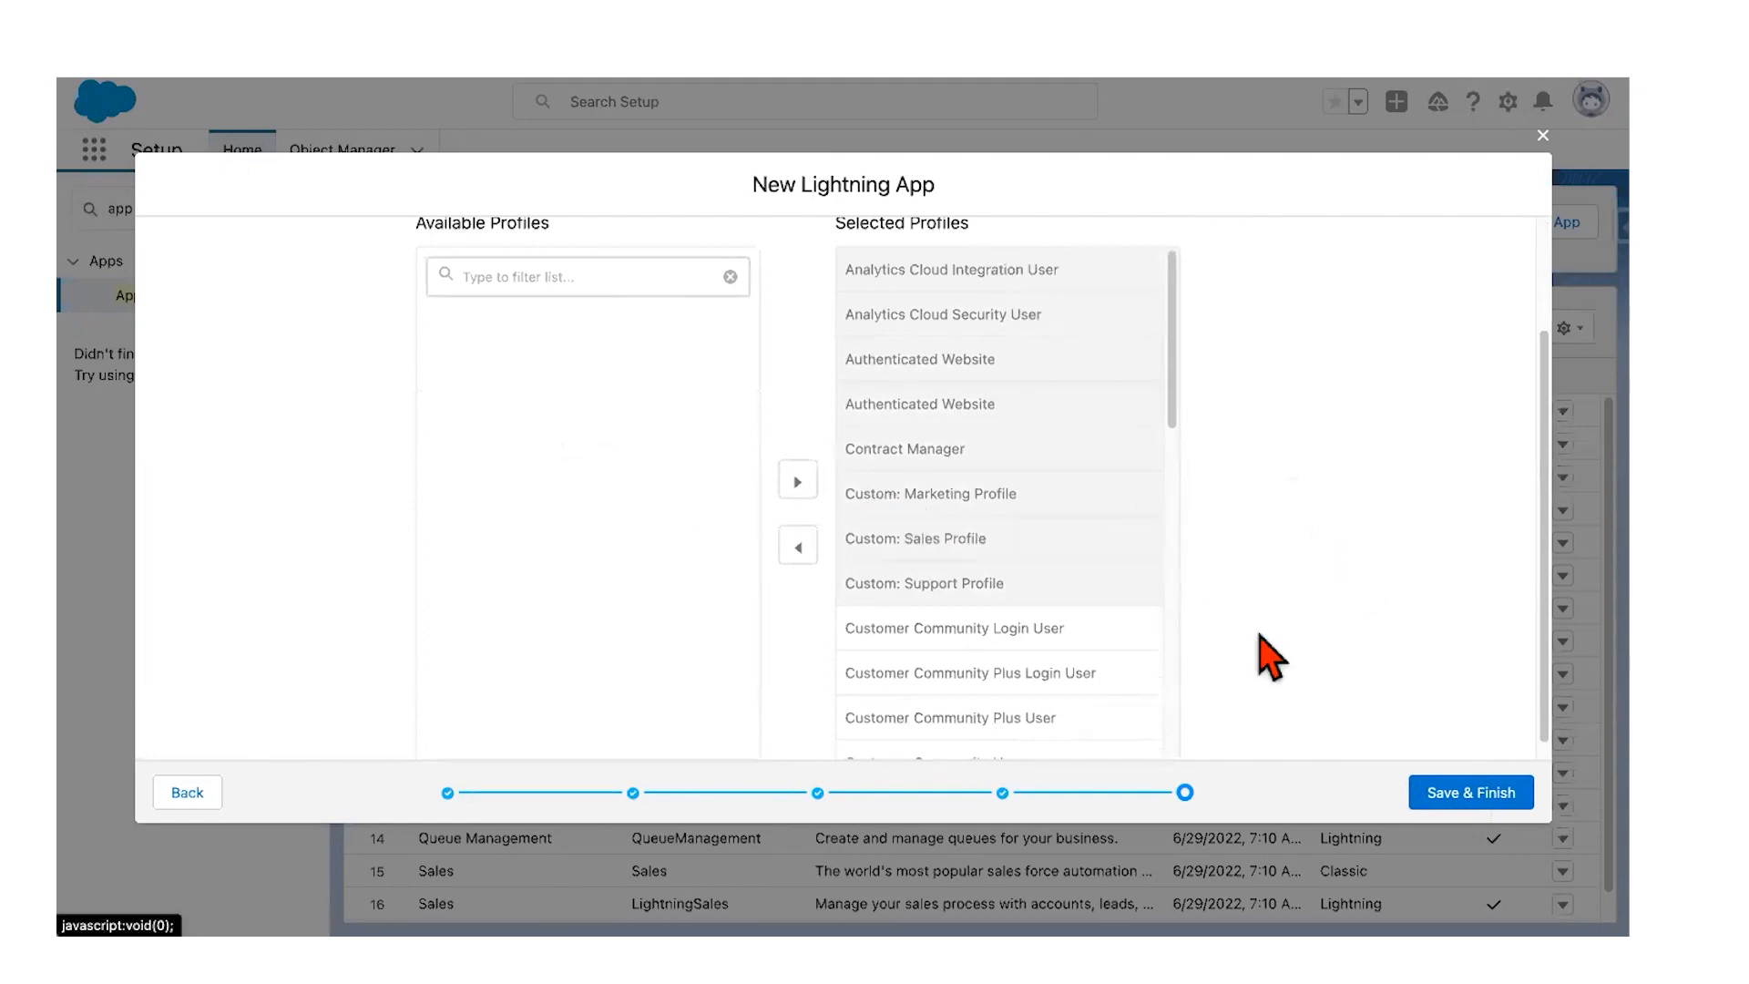
pyautogui.click(1483, 803)
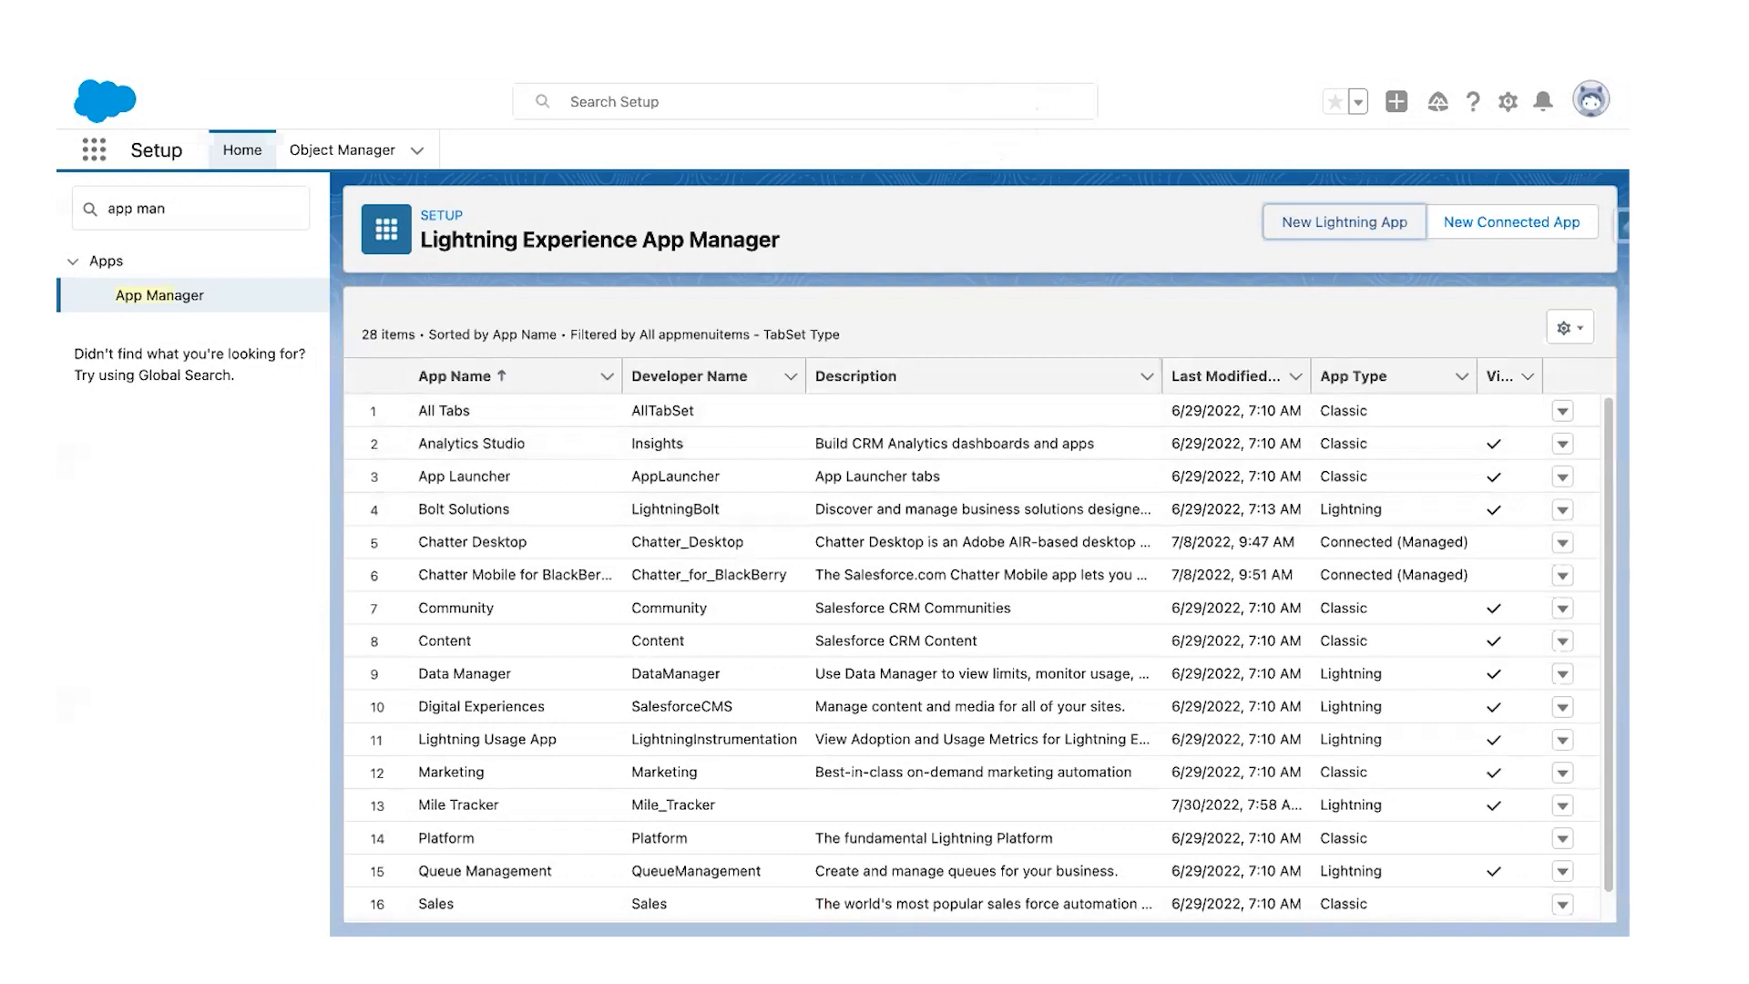
pyautogui.hotkey('ctrl', 'Left')
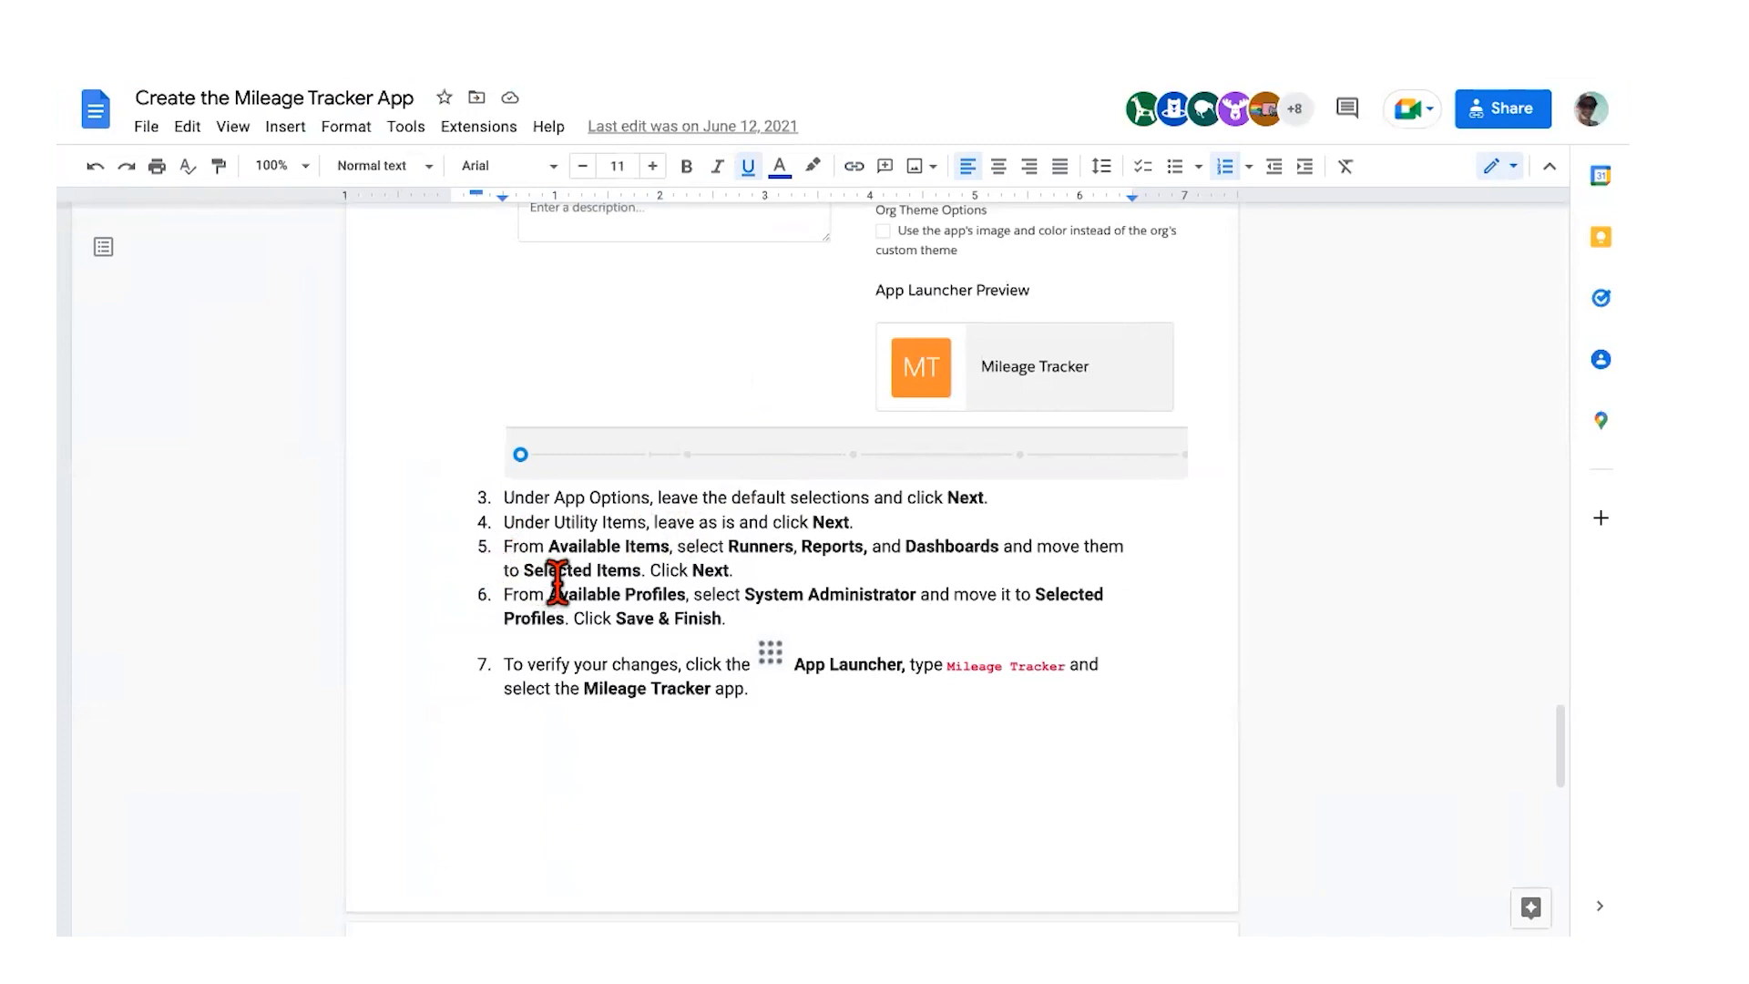
pyautogui.moveTo(744, 594); pyautogui.dragTo(909, 596)
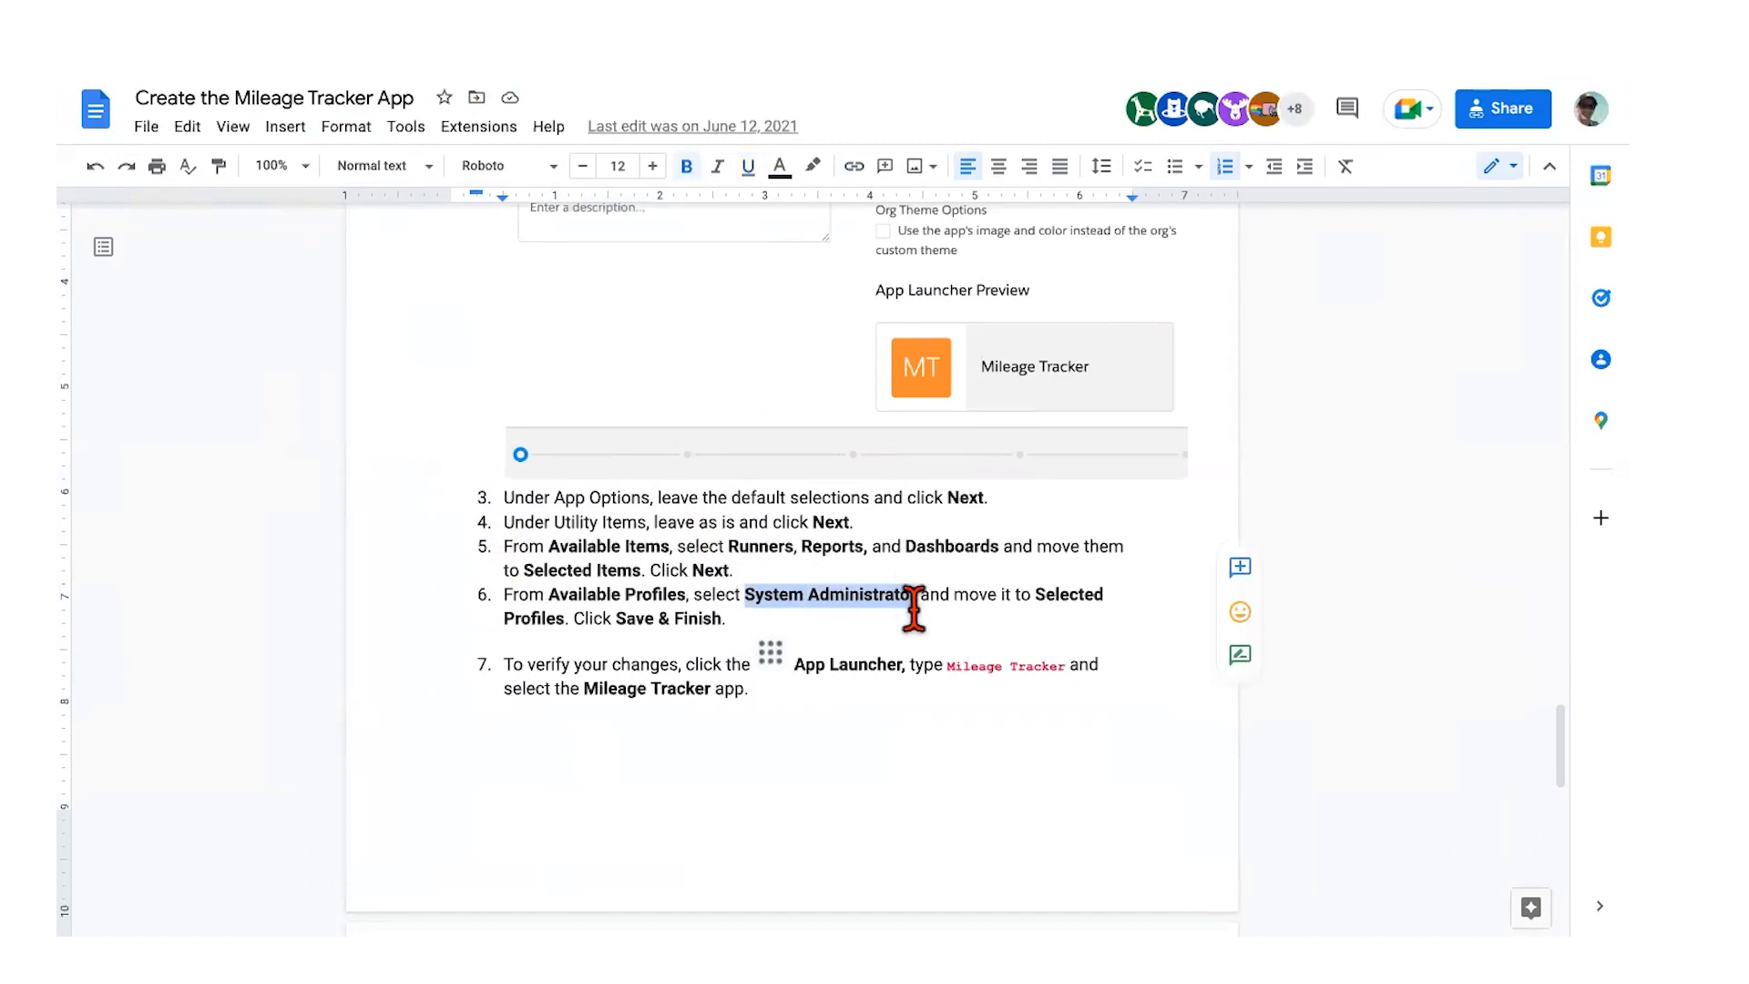
pyautogui.hotkey('shift', 'Right')
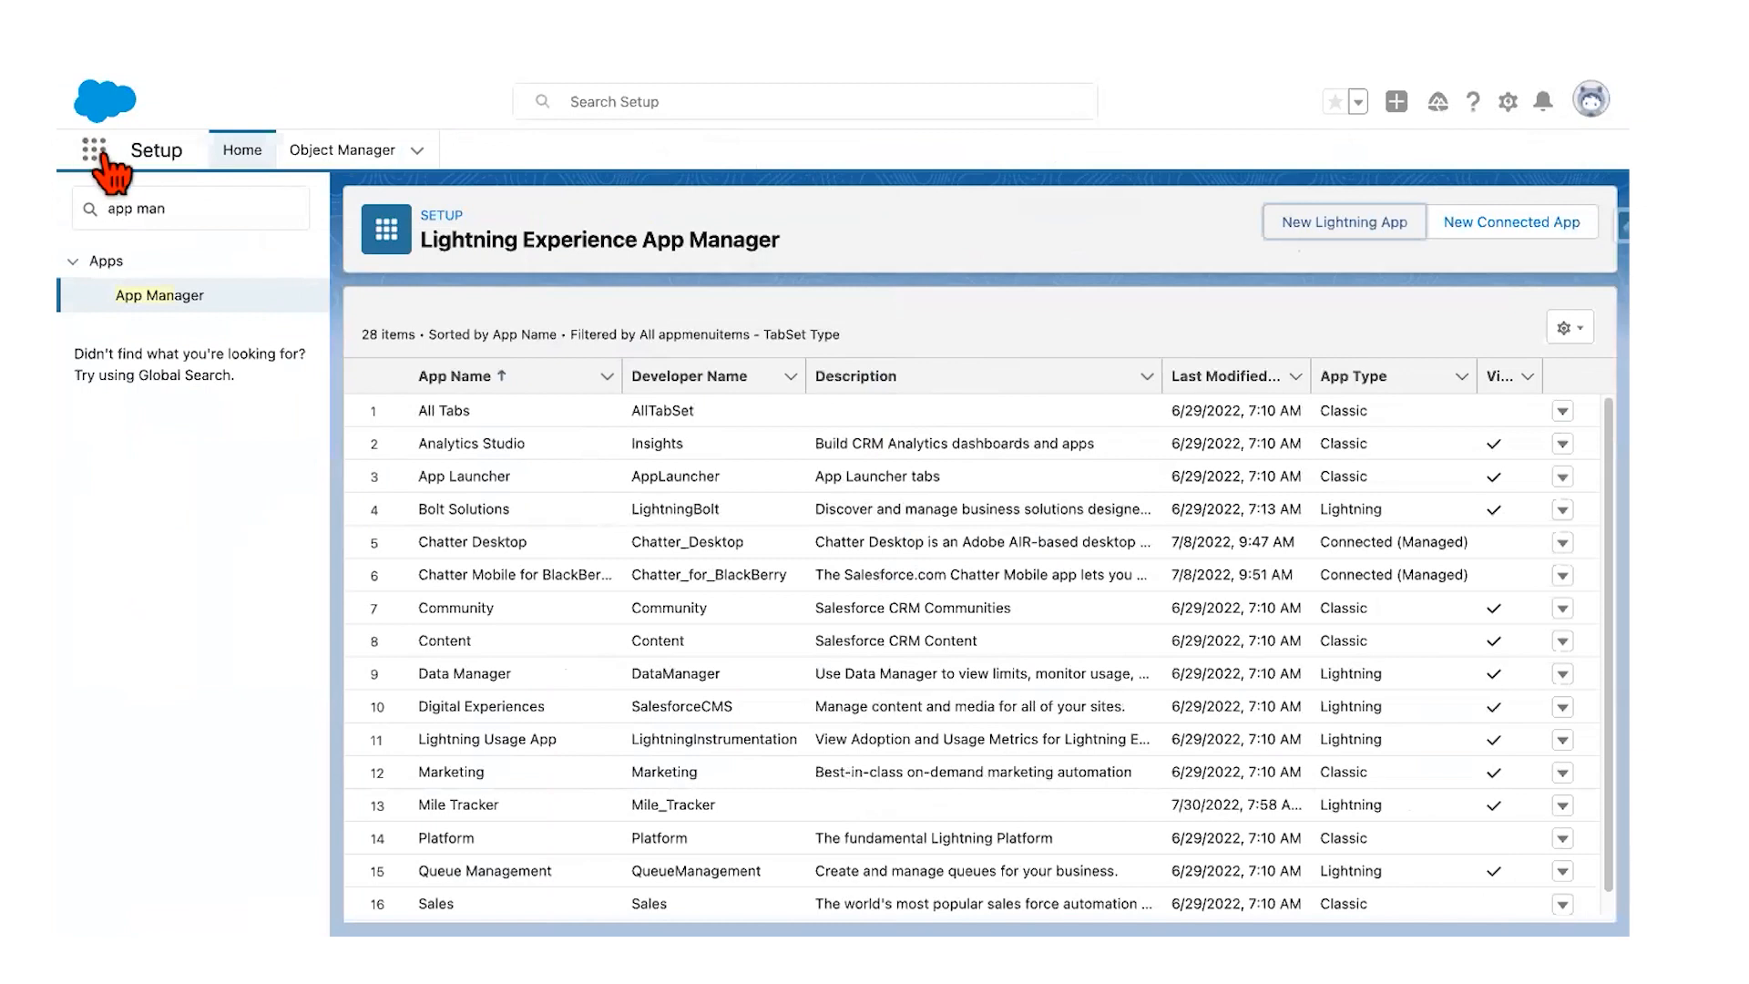
# Step: Launch Mile Tracker from the App Launcher via 'mil', then return to the guide
pyautogui.click(96, 151)
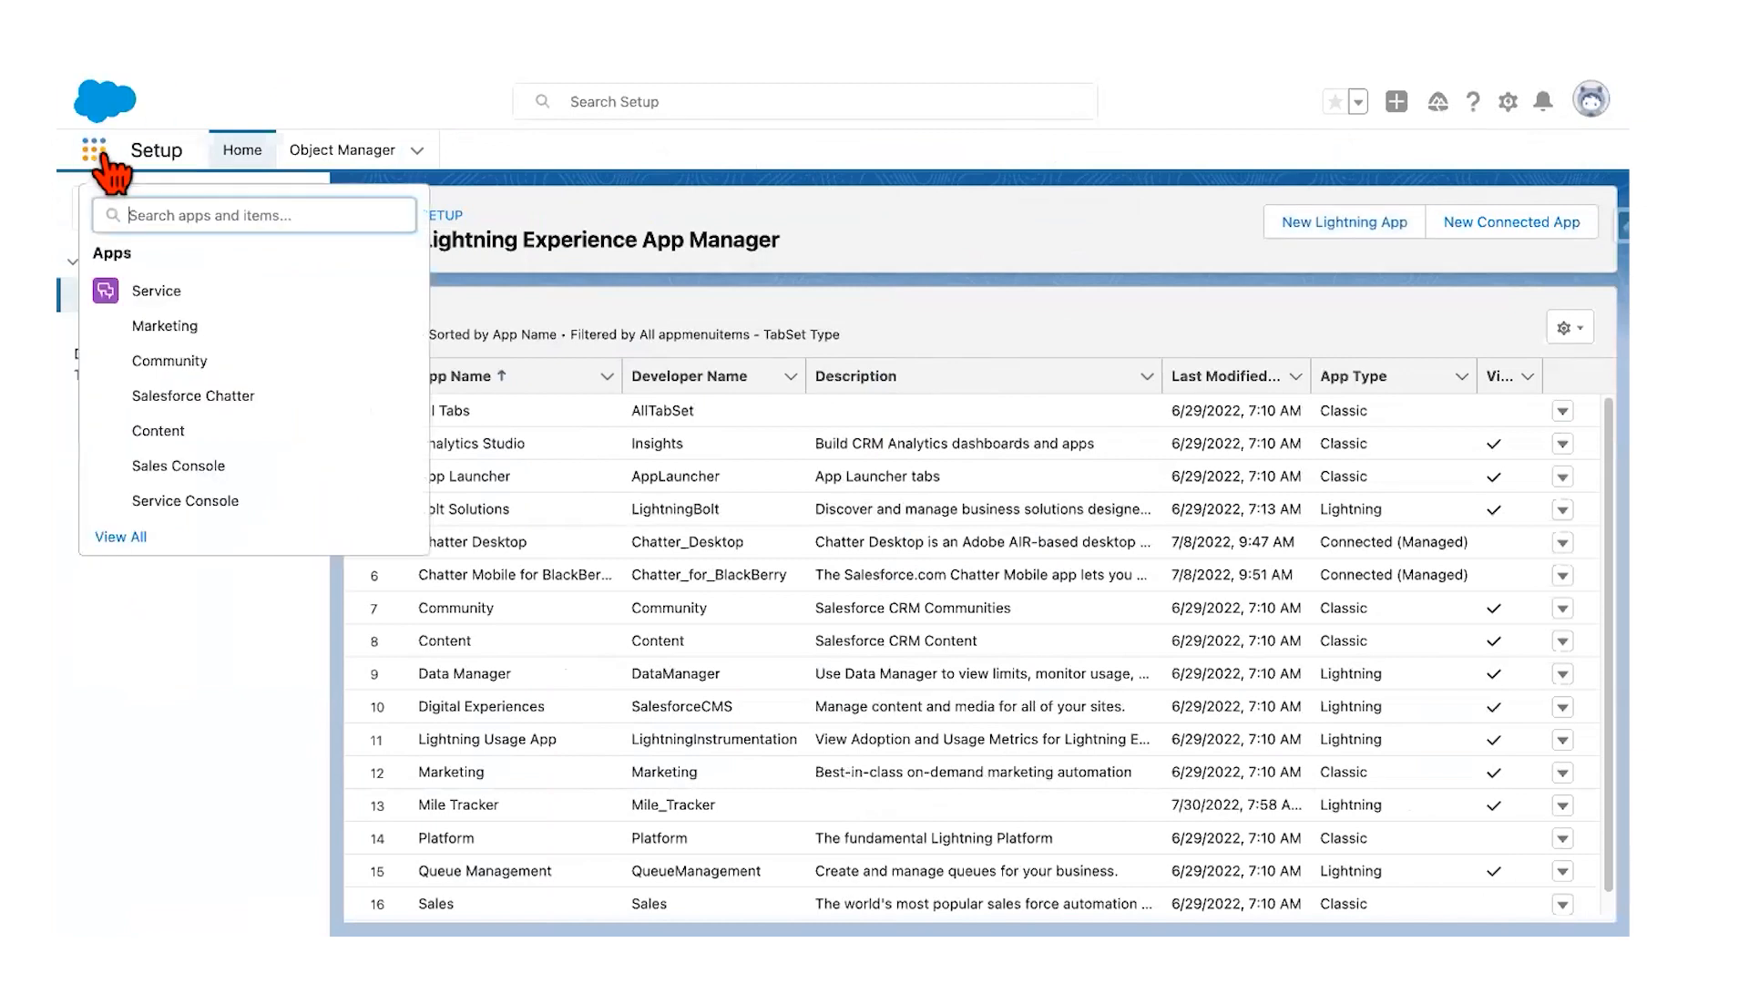
pyautogui.write('mile')
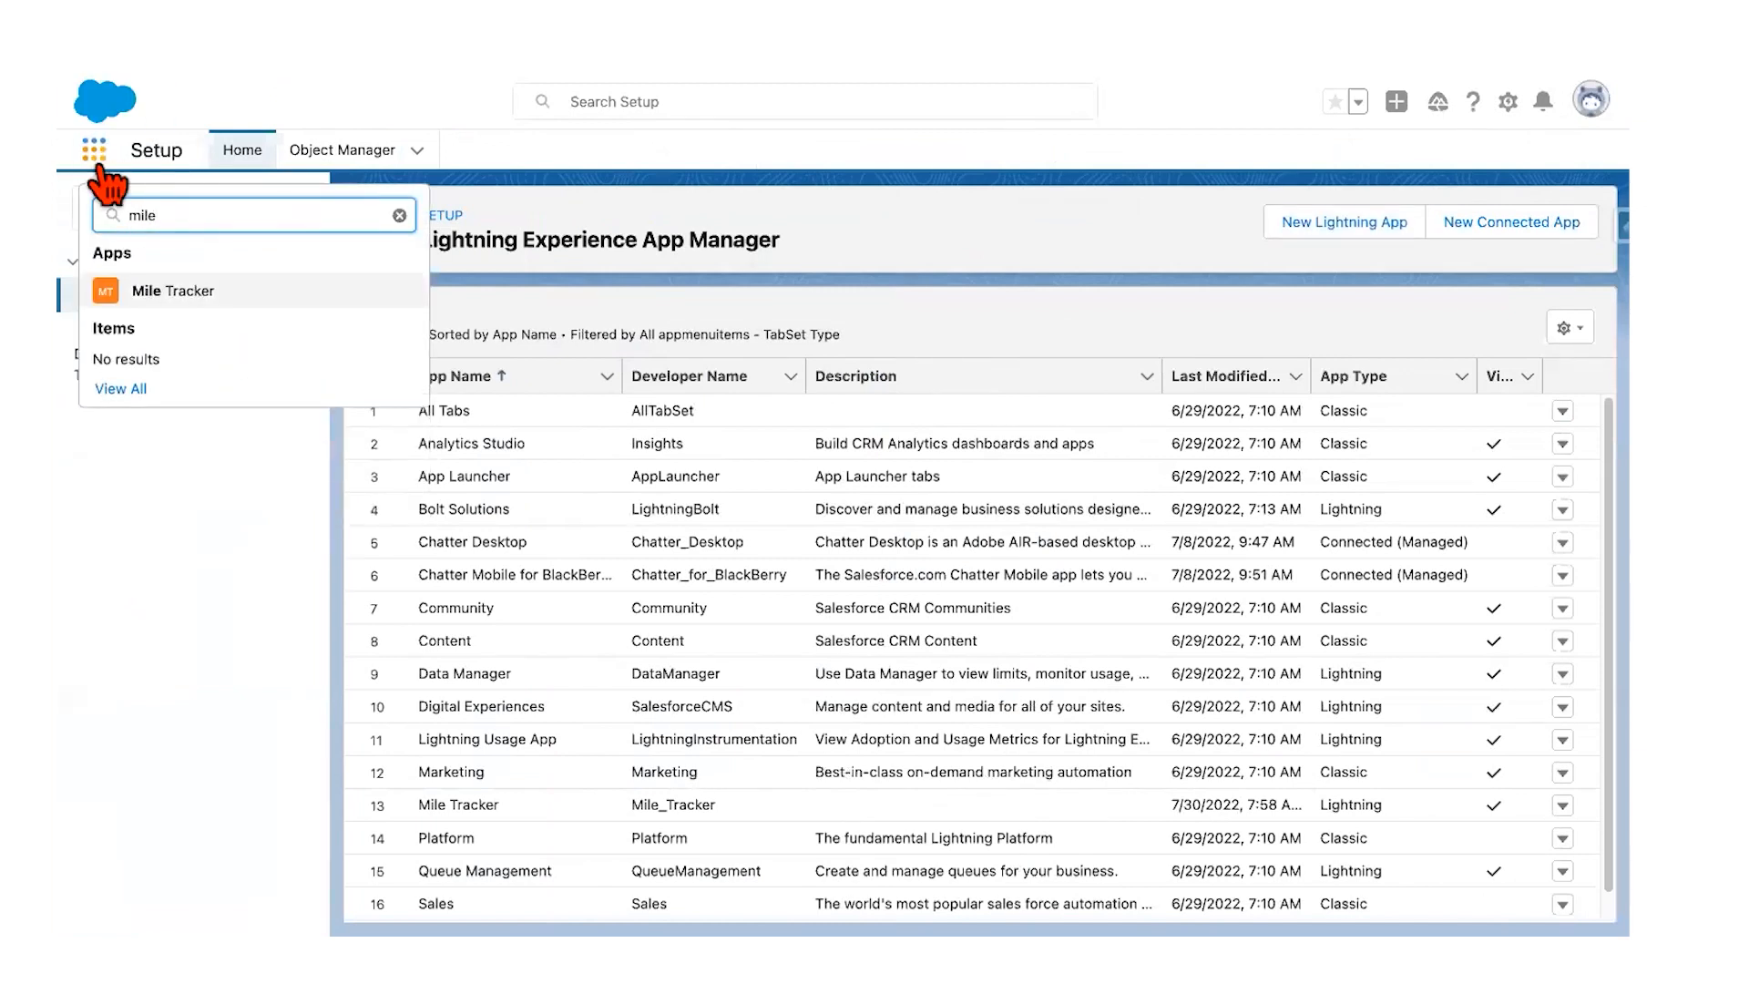
pyautogui.click(183, 294)
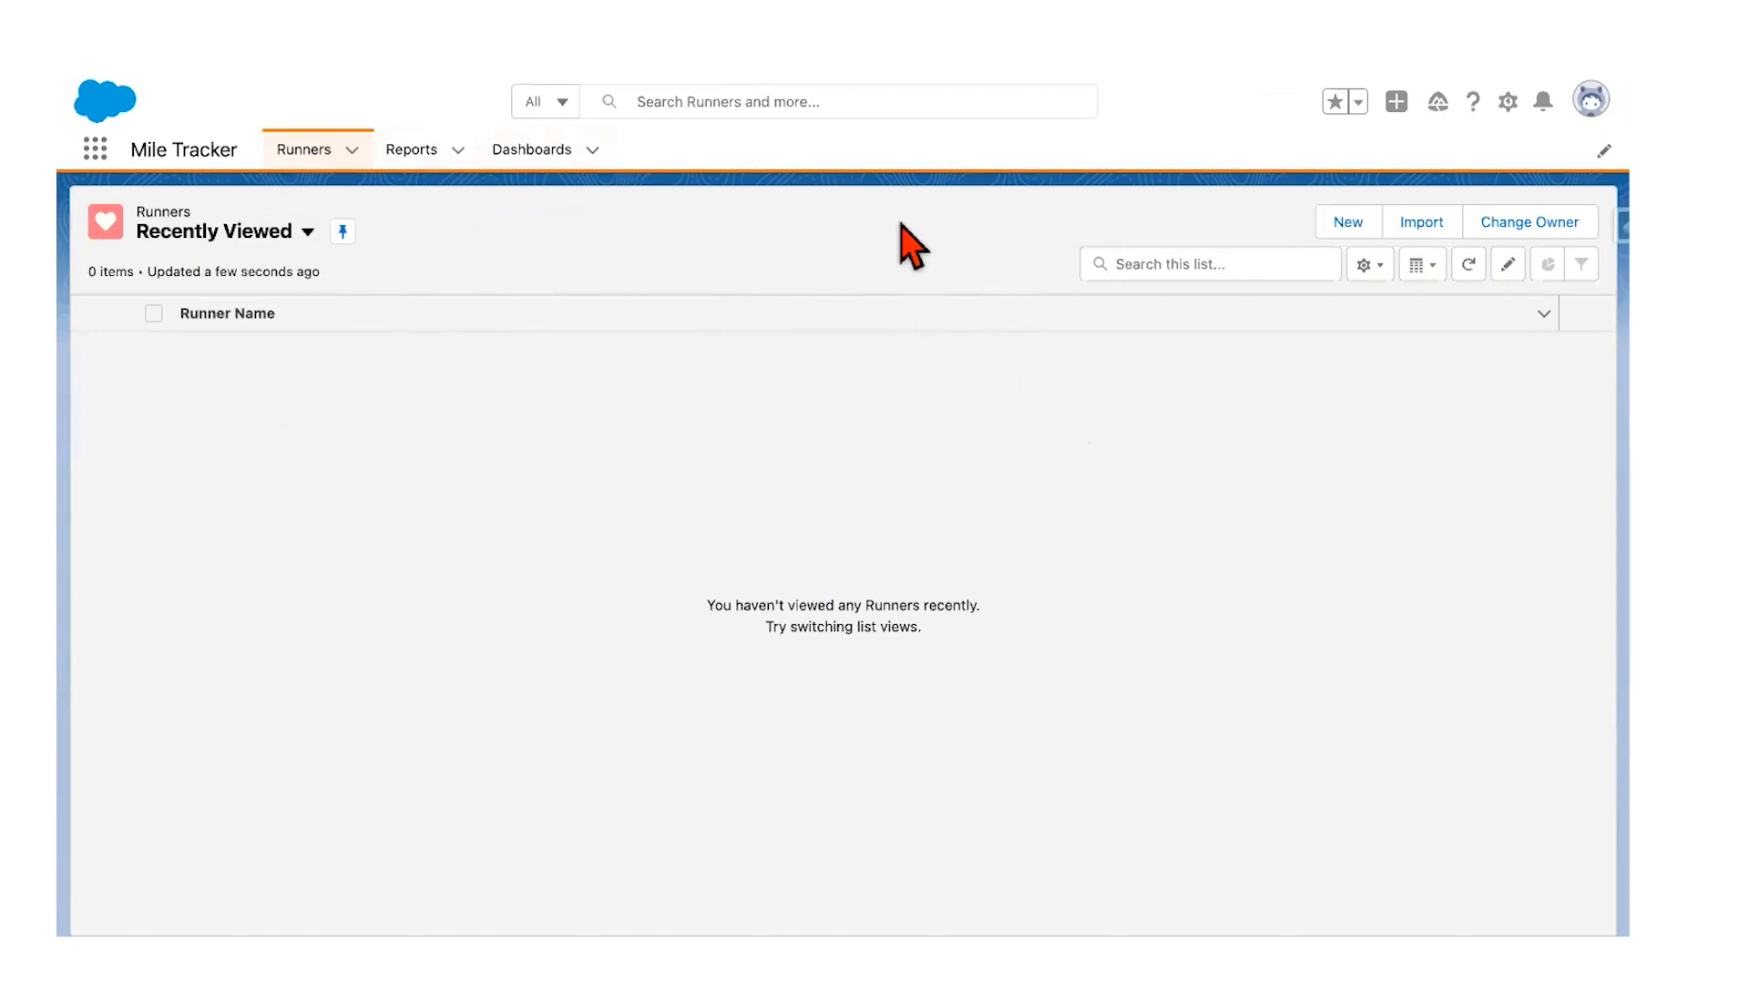
pyautogui.hotkey('ctrl', 'Left')
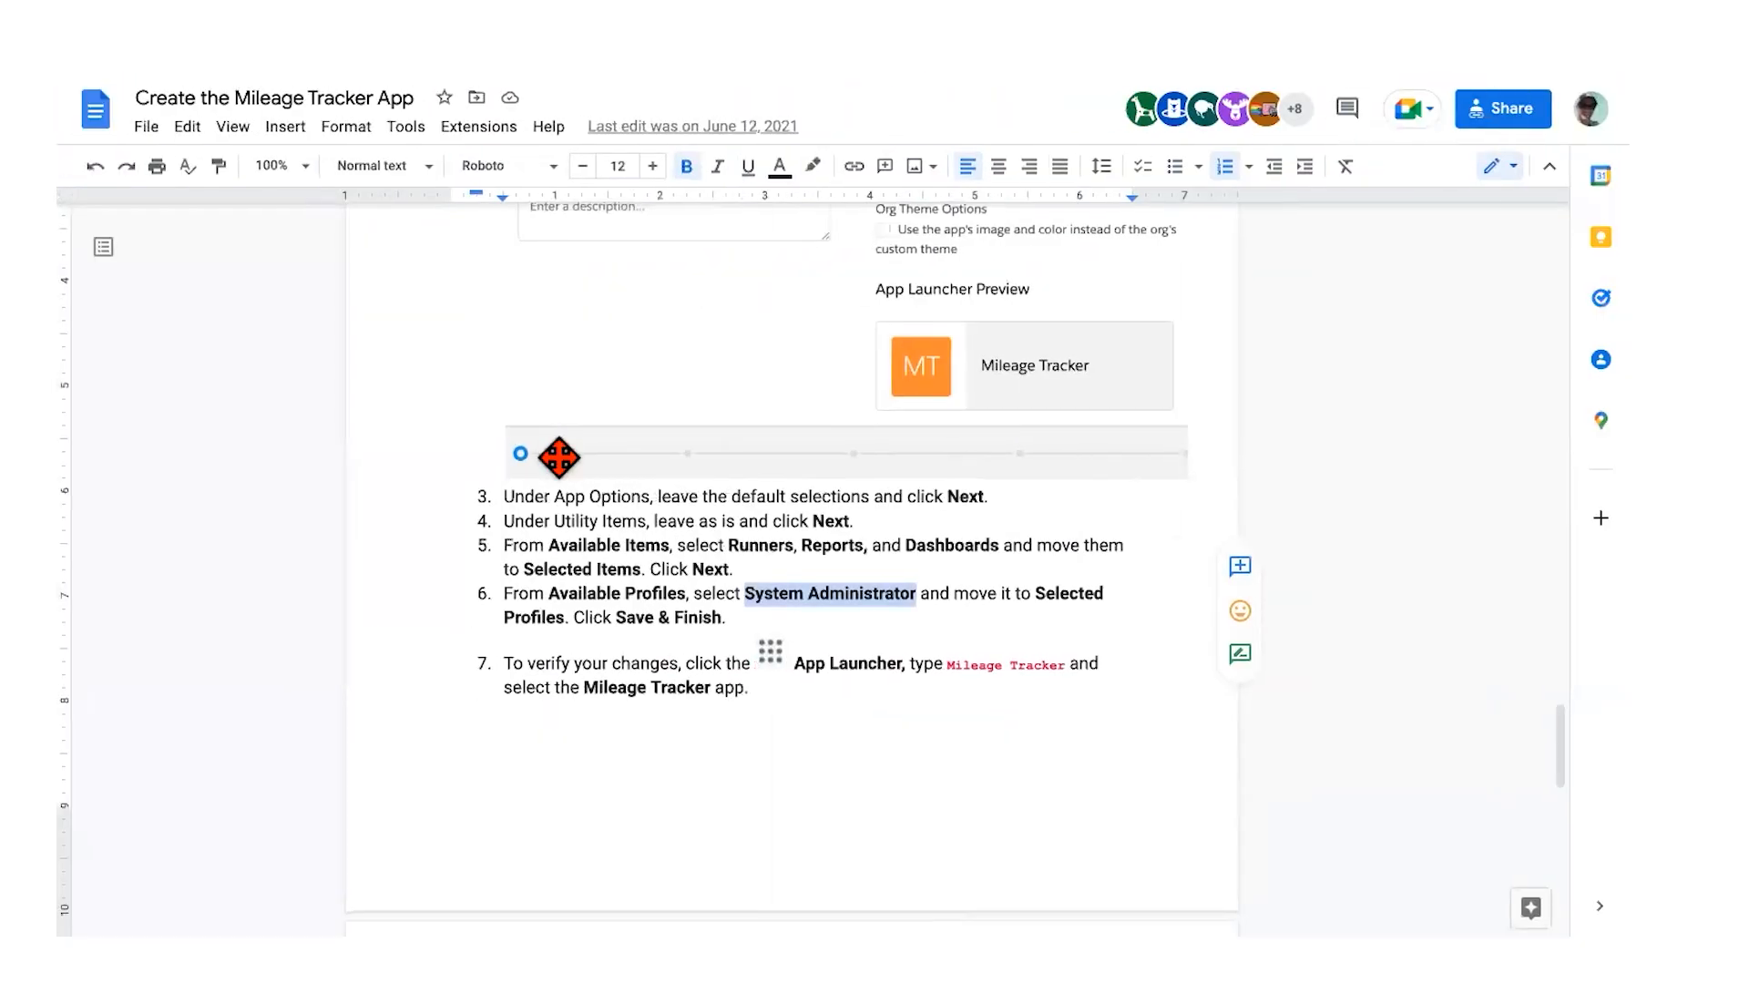
pyautogui.scroll(-3, 561, 458)
# Step: Scroll through the Build a Mileage Tracker App module list and estimated times
pyautogui.scroll(-5, 560, 459)
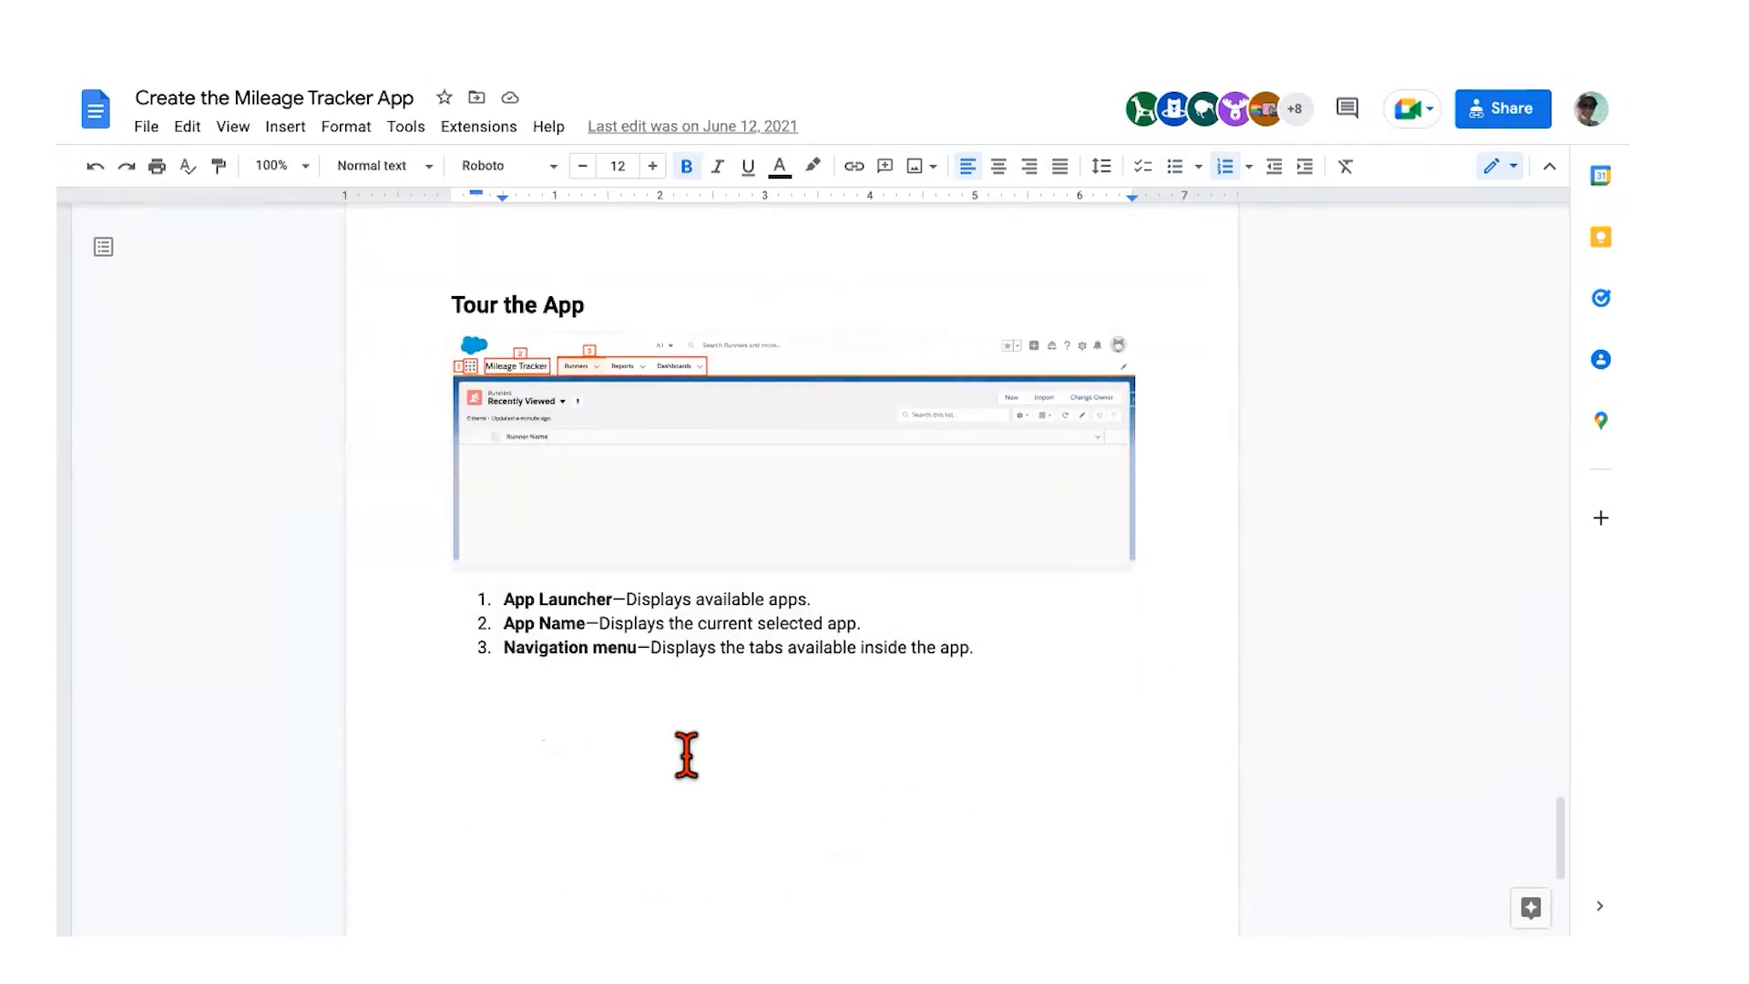
pyautogui.scroll(-1, 683, 754)
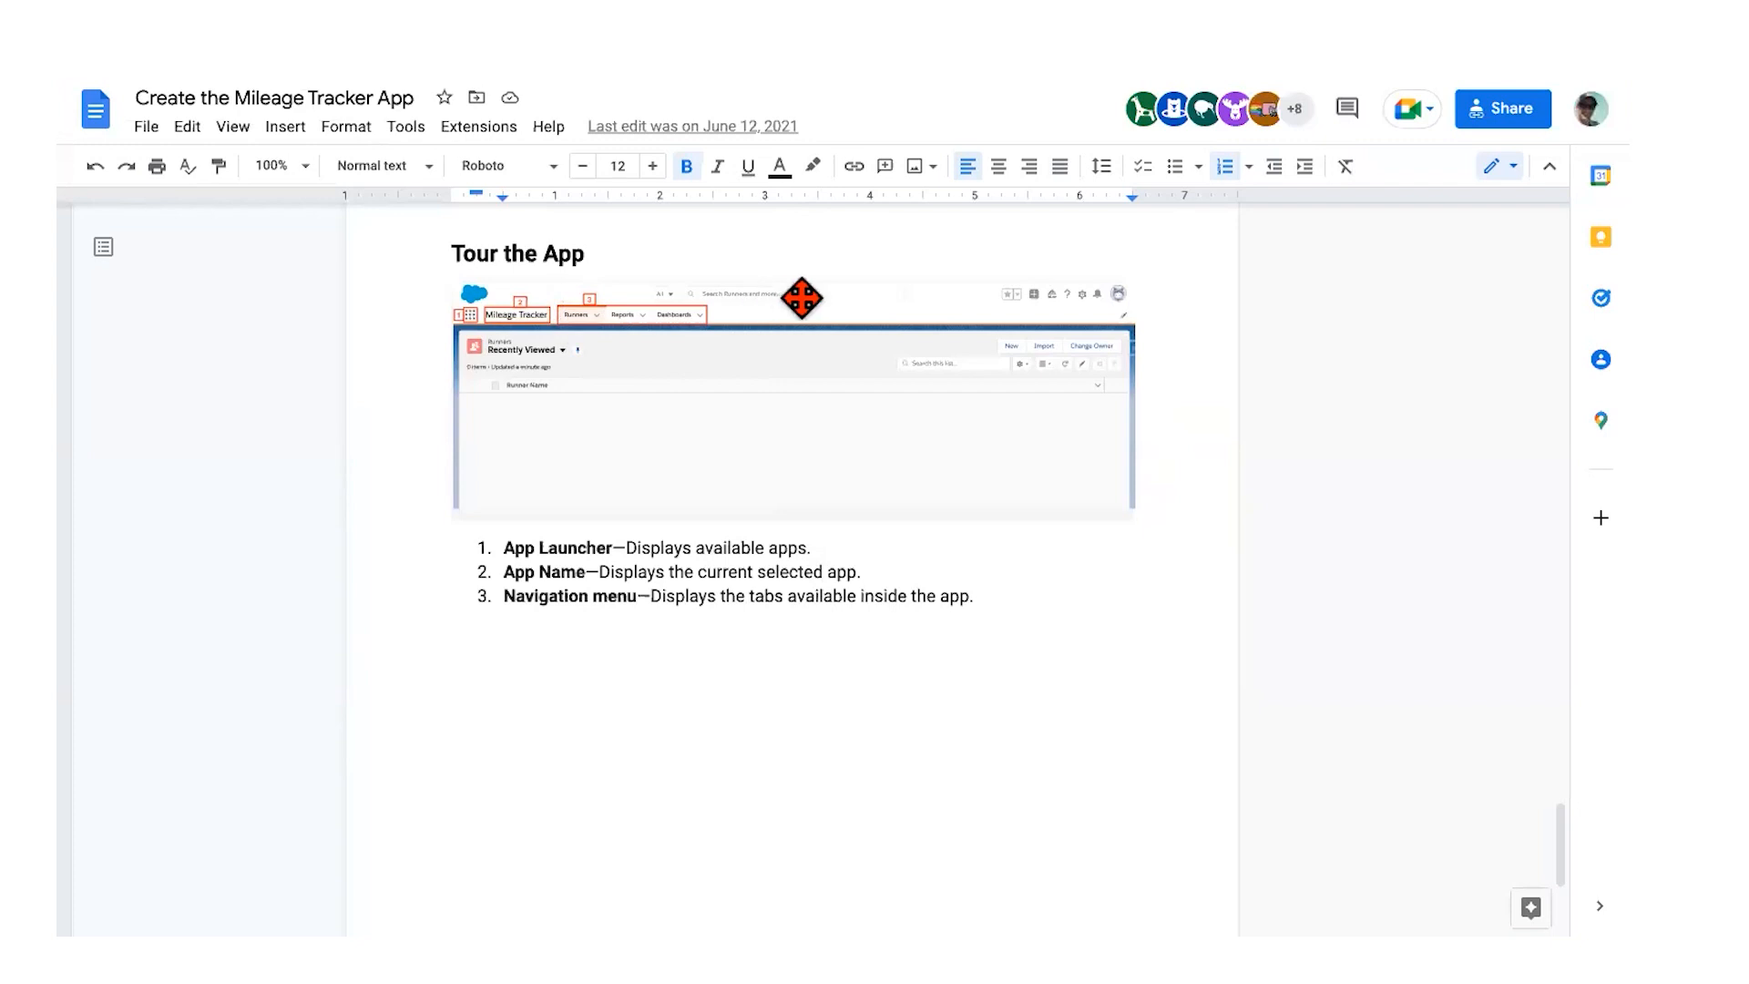
pyautogui.scroll(-3, 820, 456)
pyautogui.scroll(-1, 831, 460)
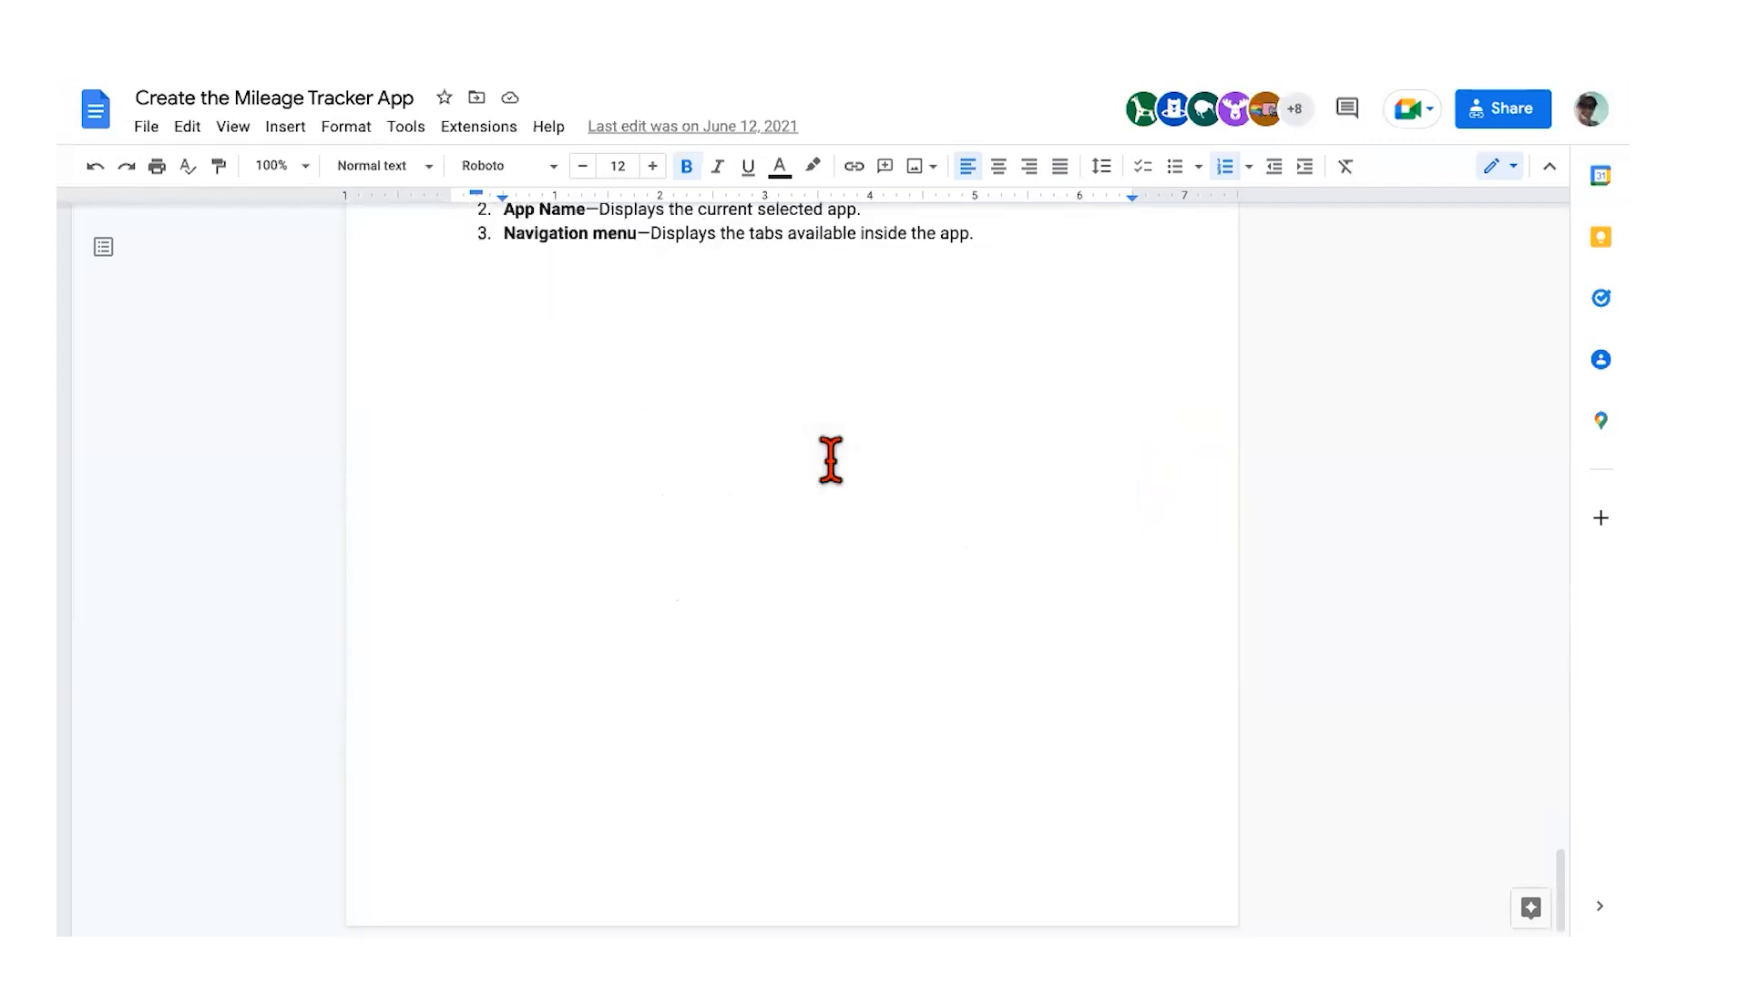
pyautogui.scroll(5, 831, 460)
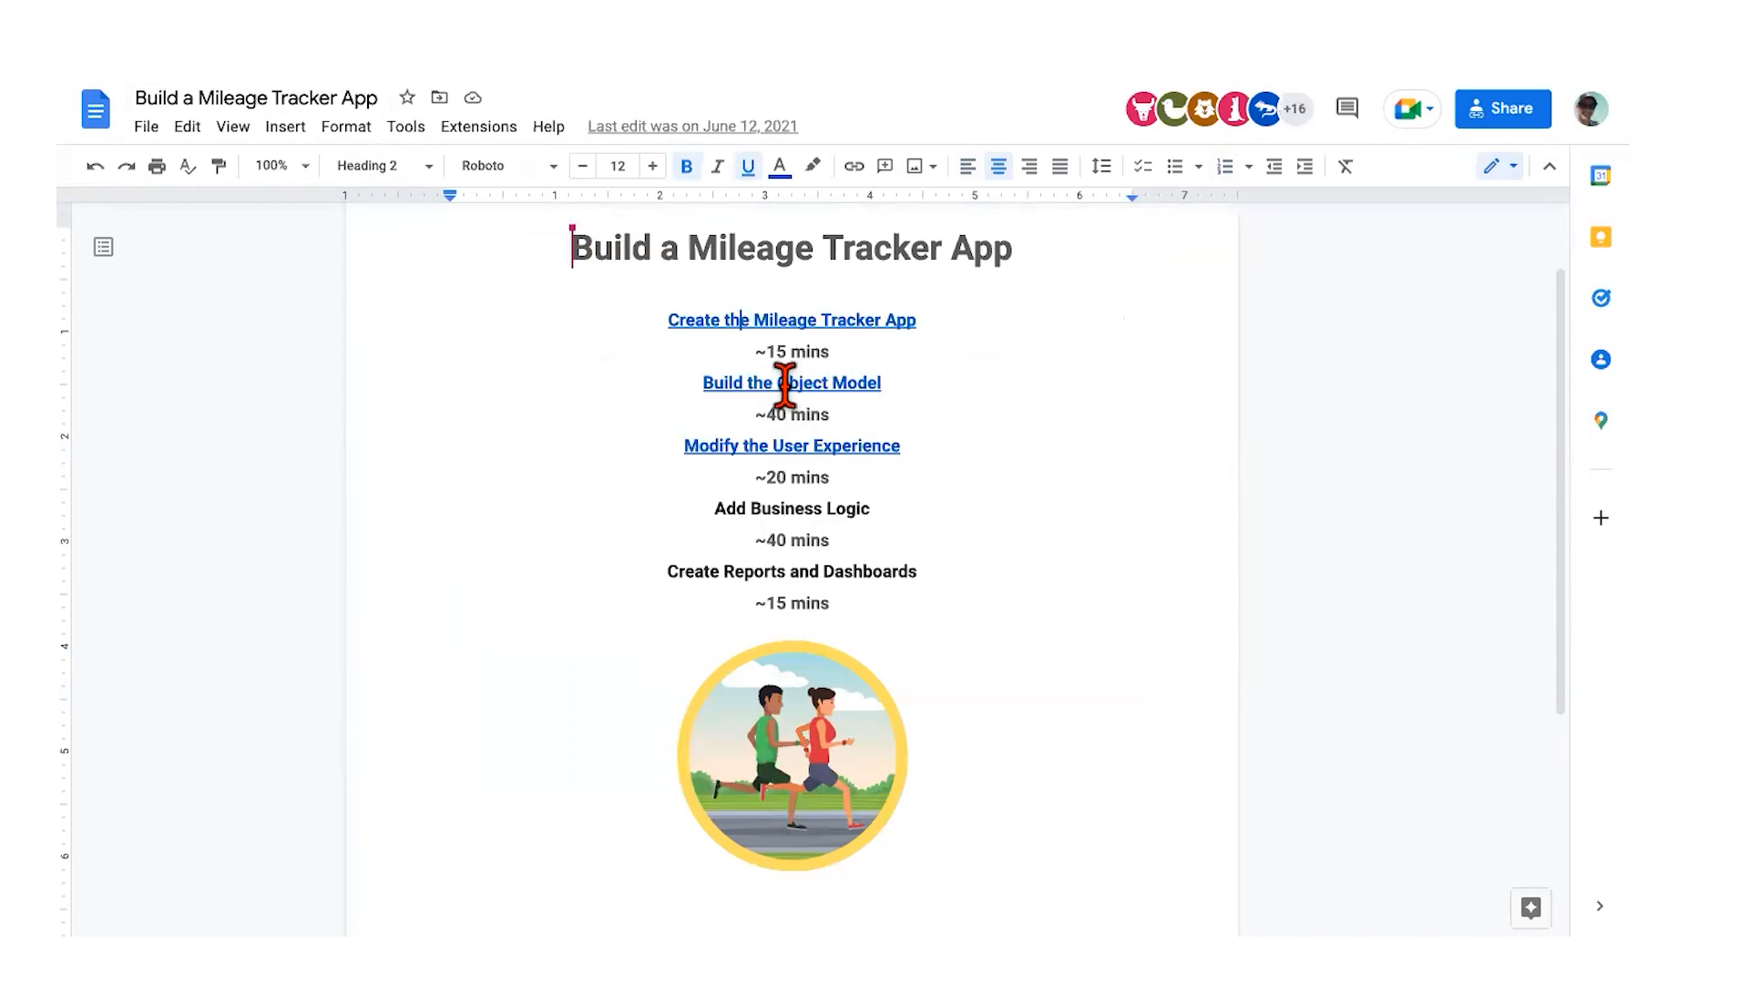
# Step: Open the Build the Object Model lesson and read What You'll Do, highlighting Create a Badge
pyautogui.click(780, 381)
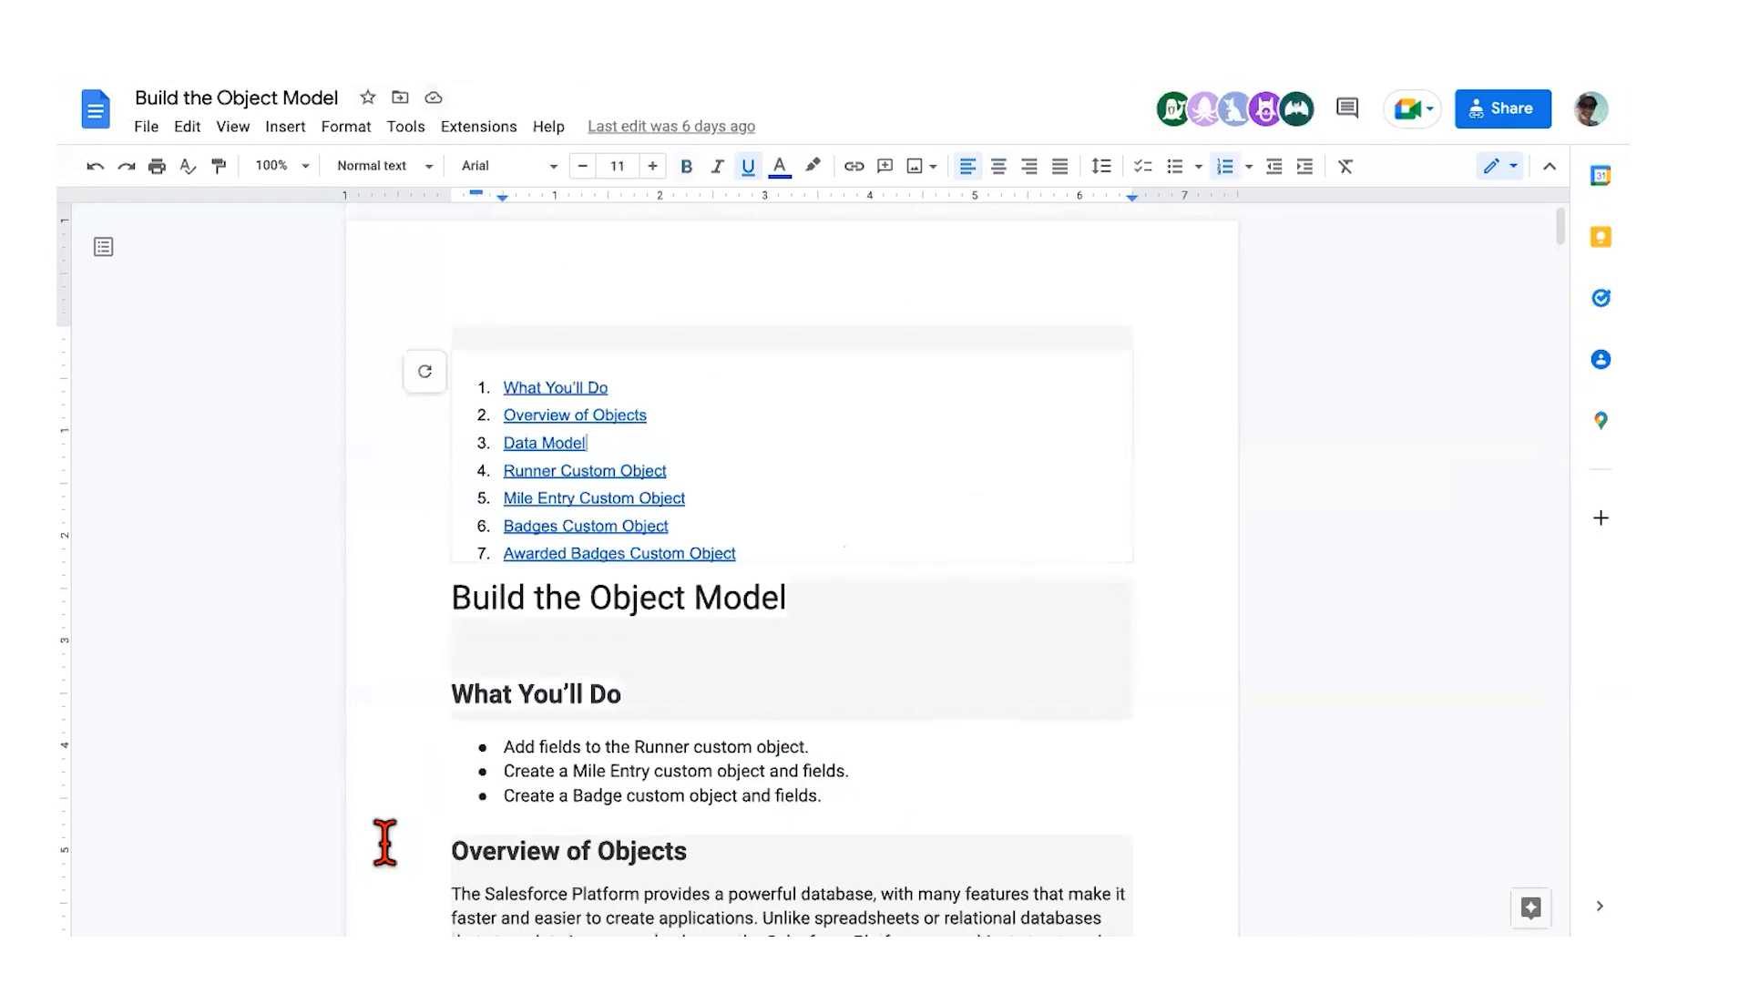
pyautogui.click(410, 795)
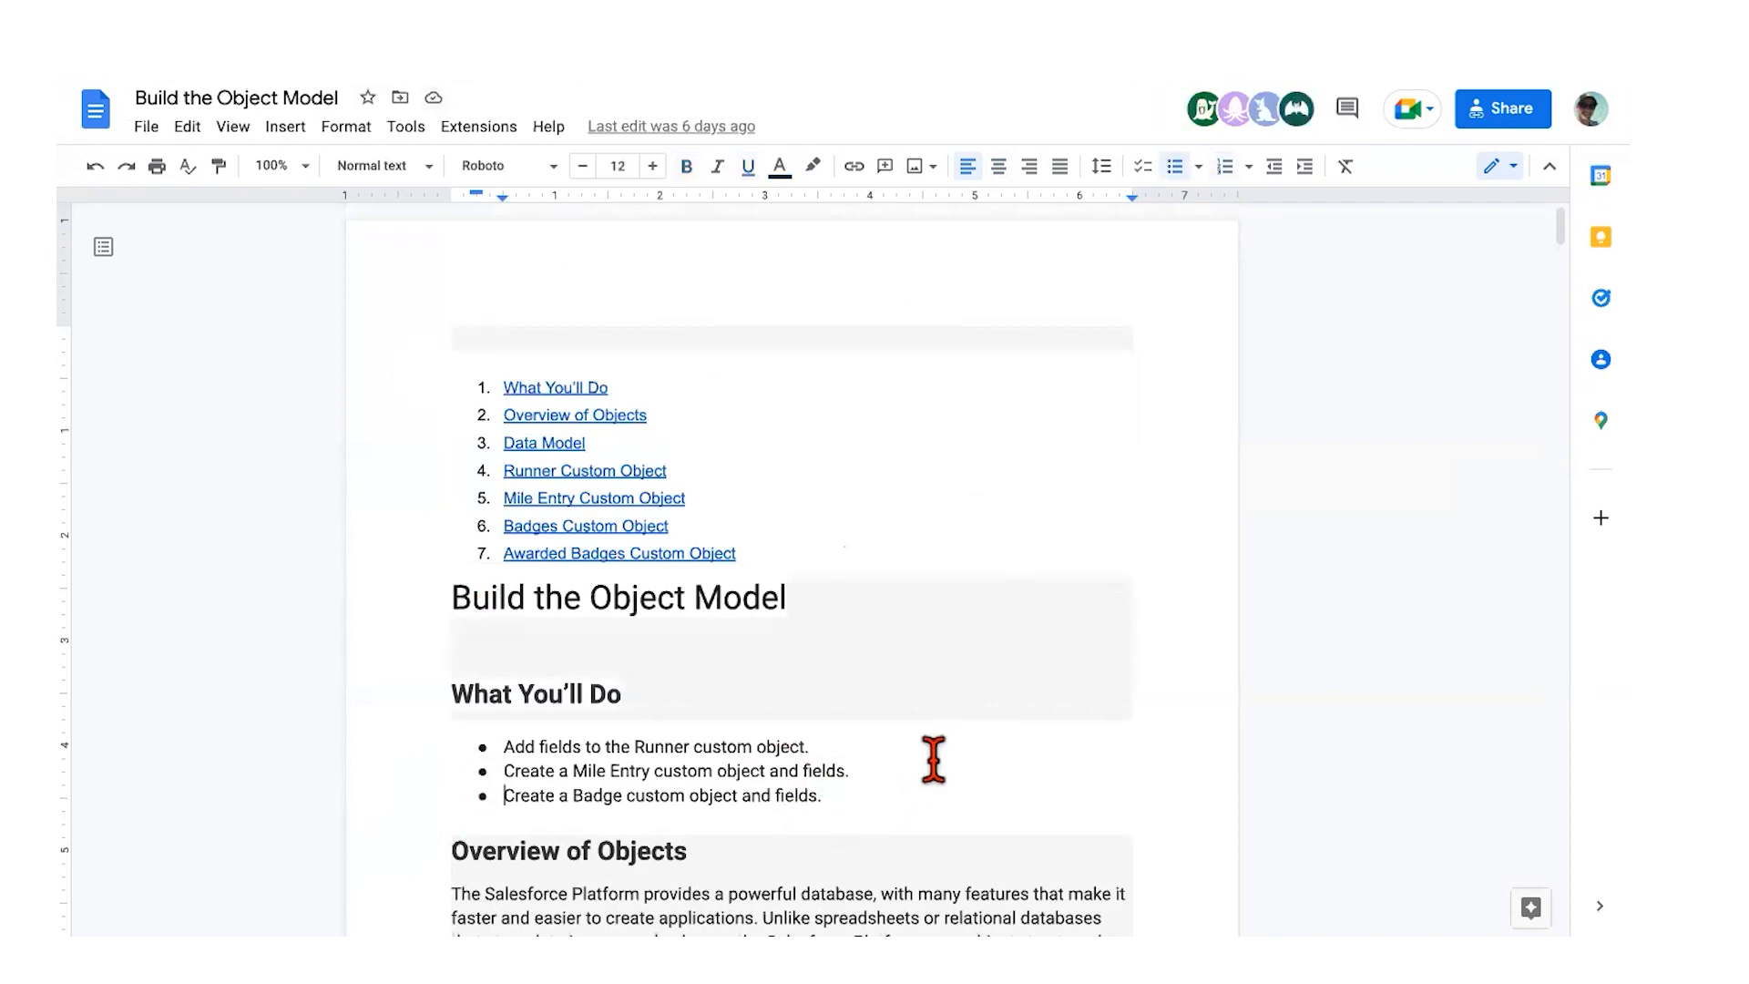
pyautogui.scroll(-3, 934, 759)
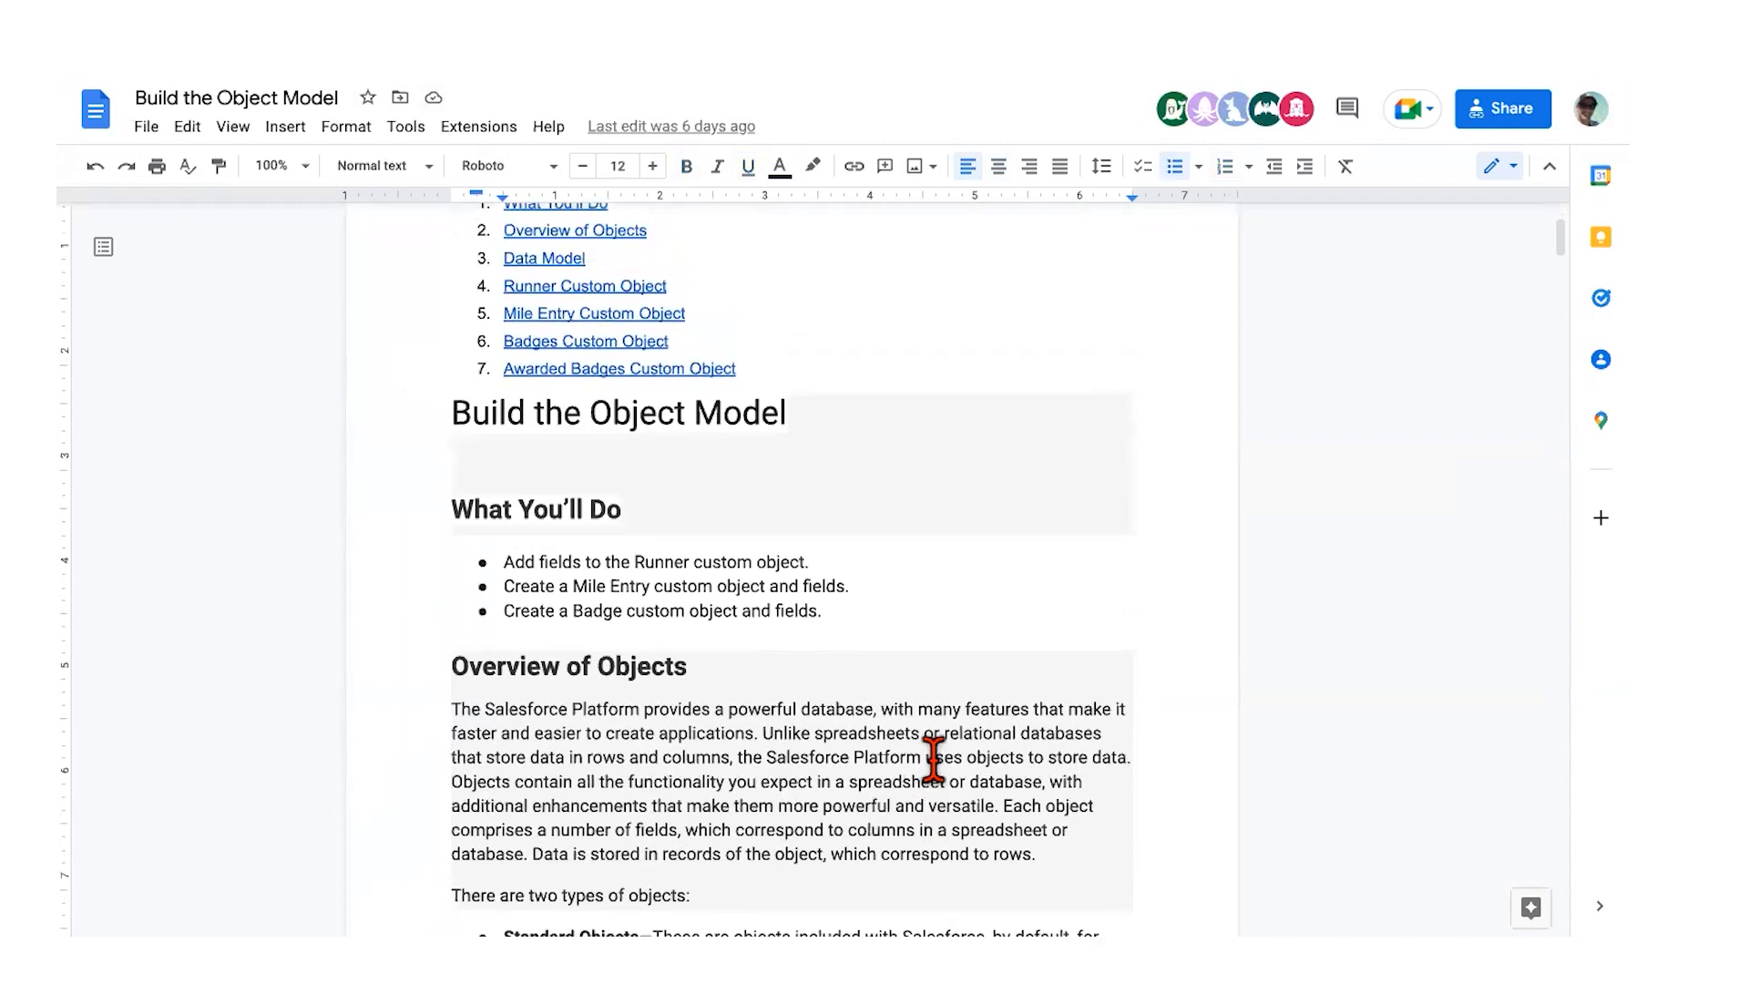
pyautogui.scroll(-2, 934, 759)
pyautogui.scroll(-1, 933, 758)
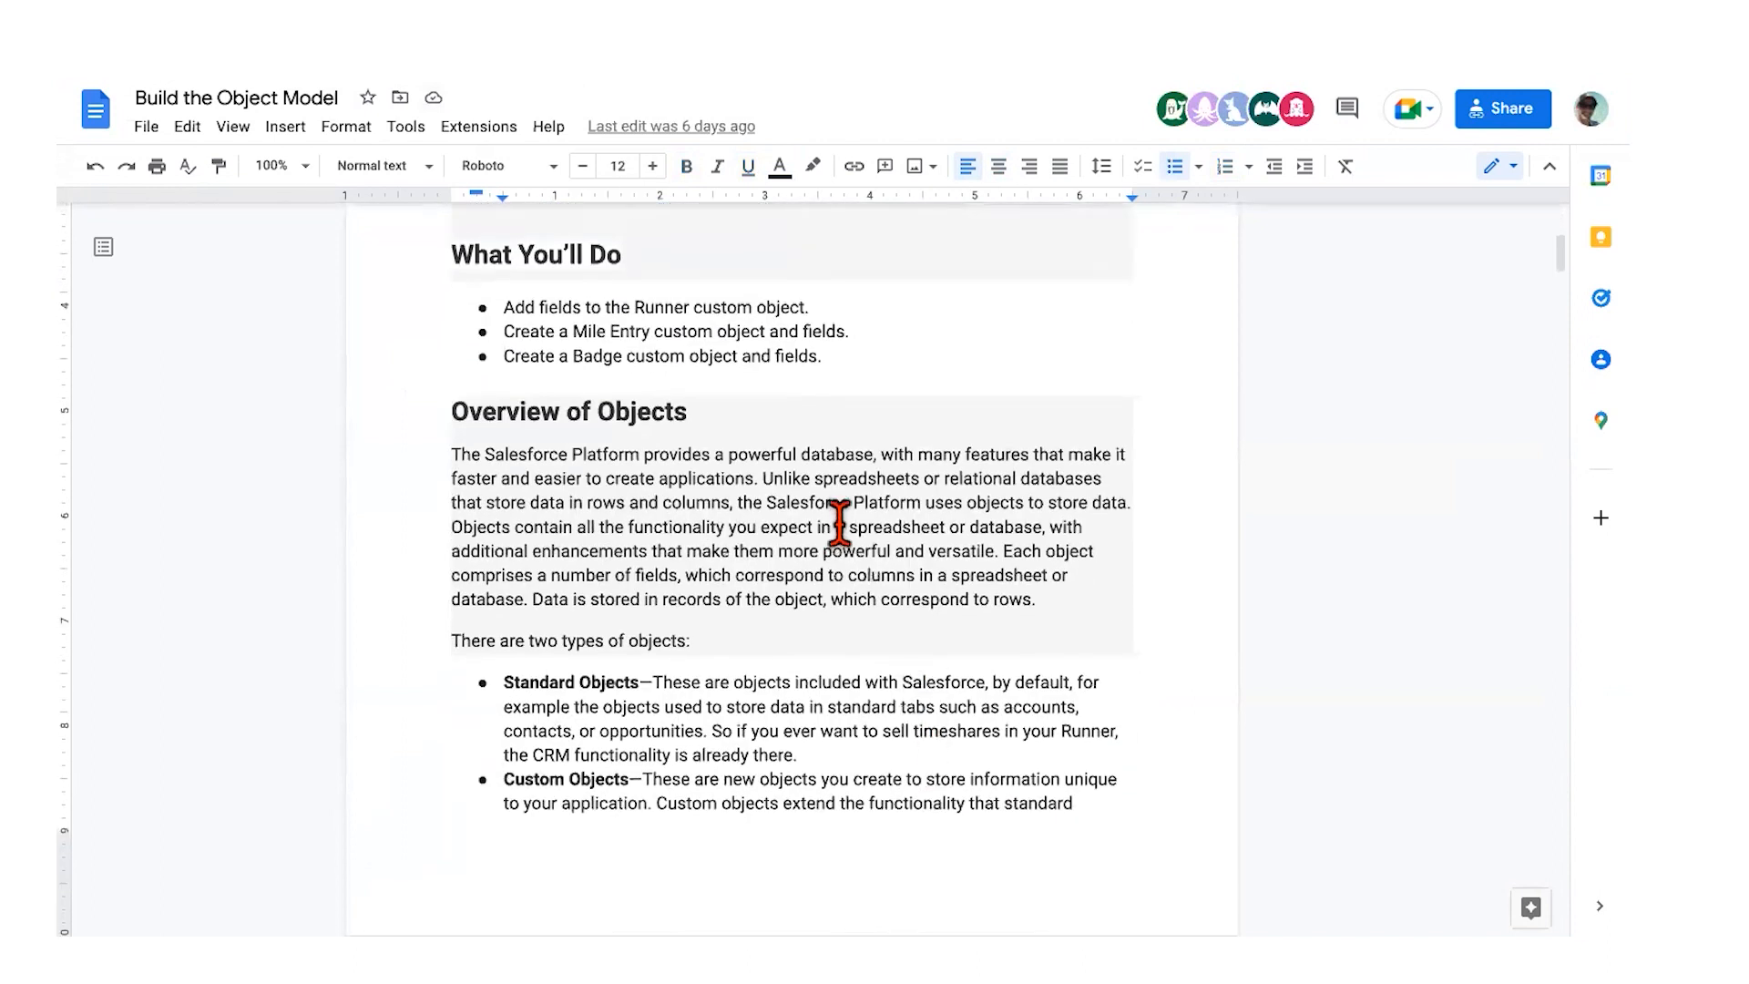
pyautogui.scroll(-1, 838, 523)
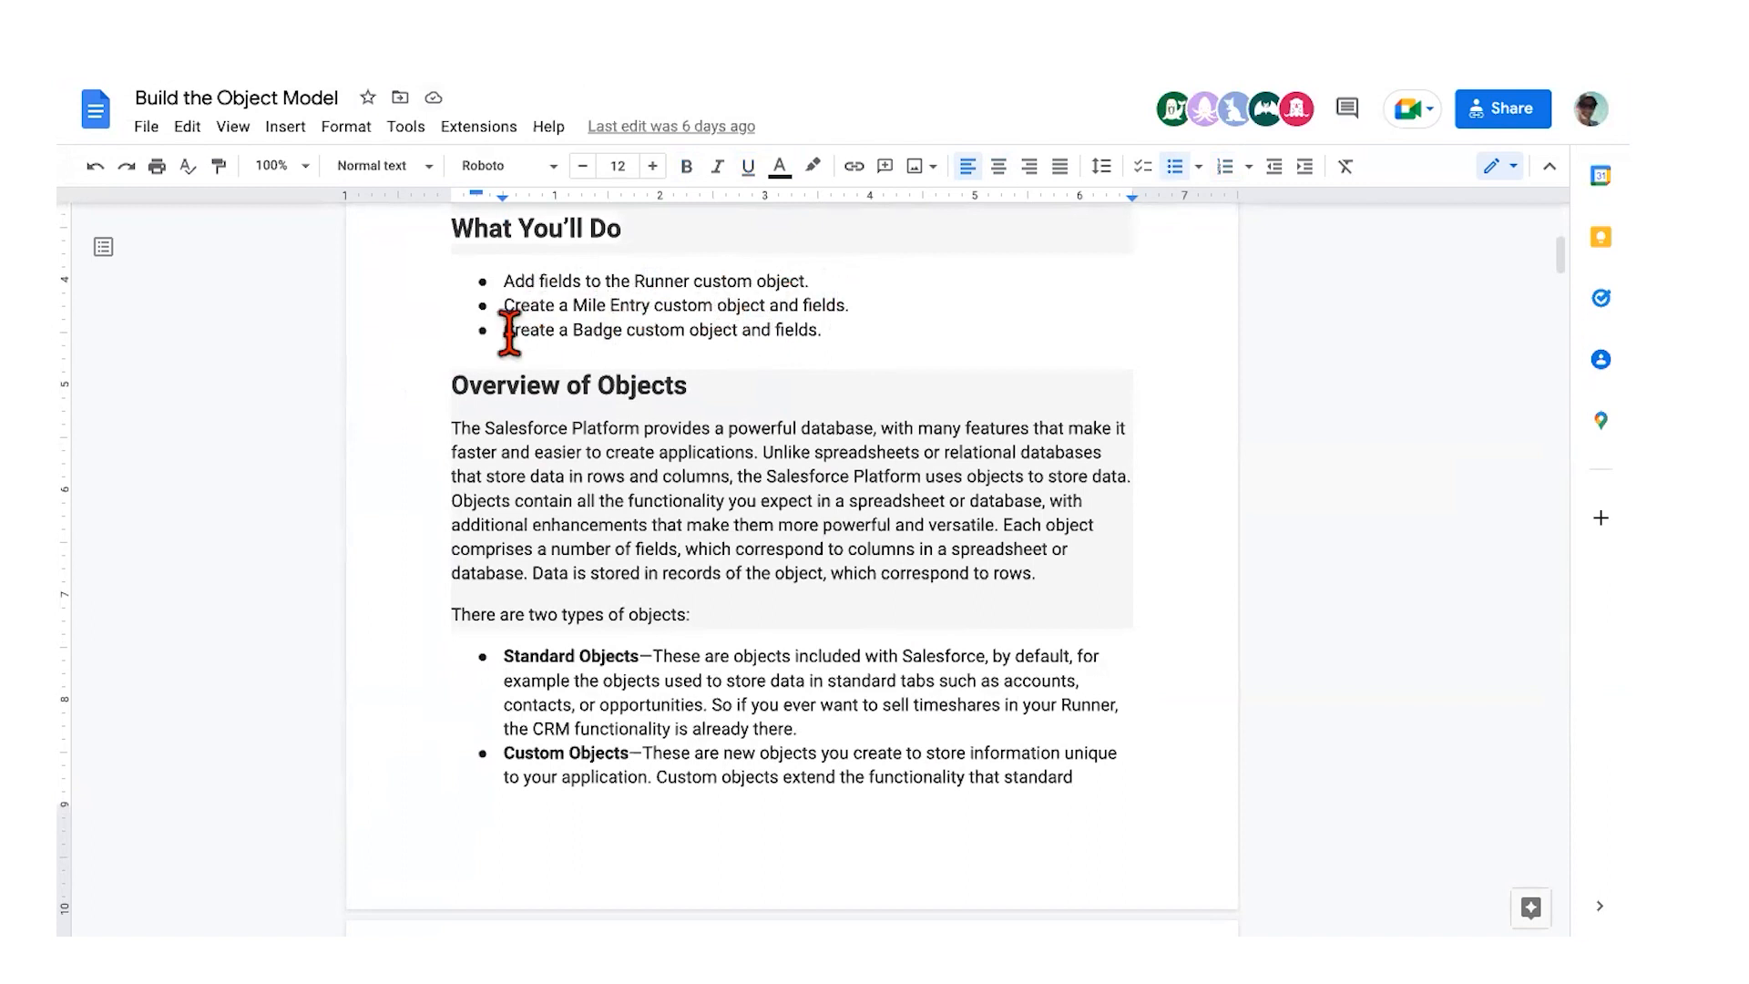
pyautogui.moveTo(509, 335); pyautogui.dragTo(863, 342)
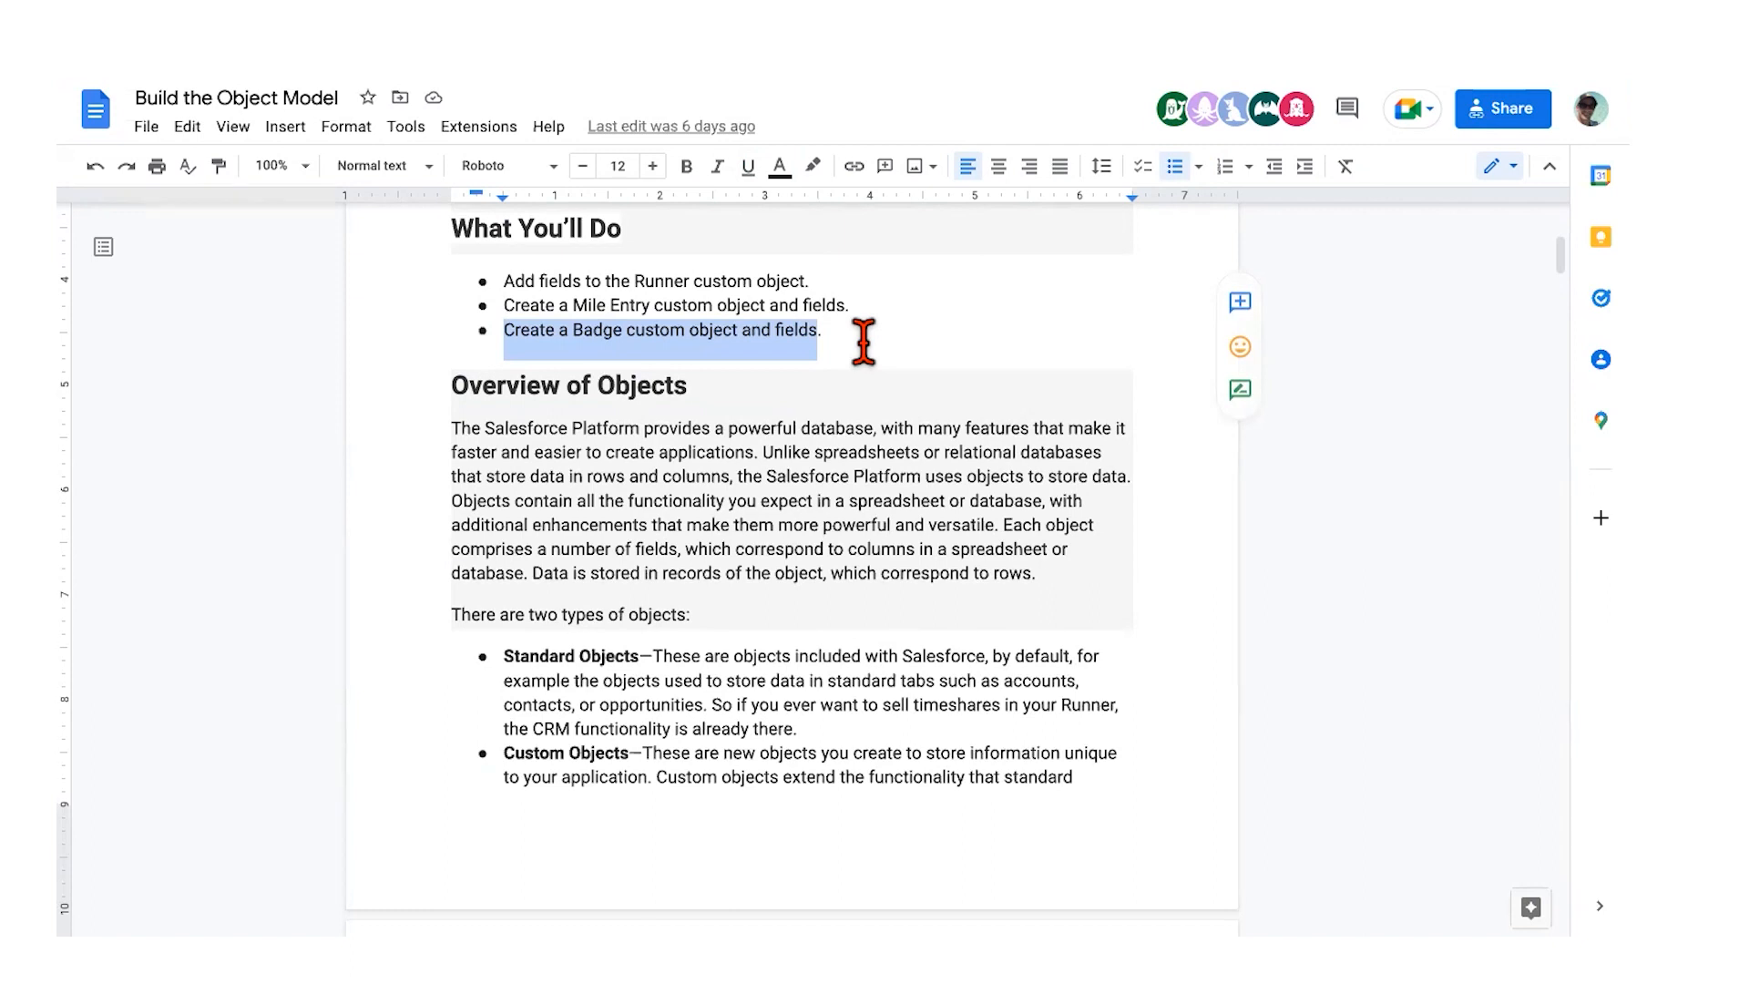
pyautogui.scroll(-3, 864, 342)
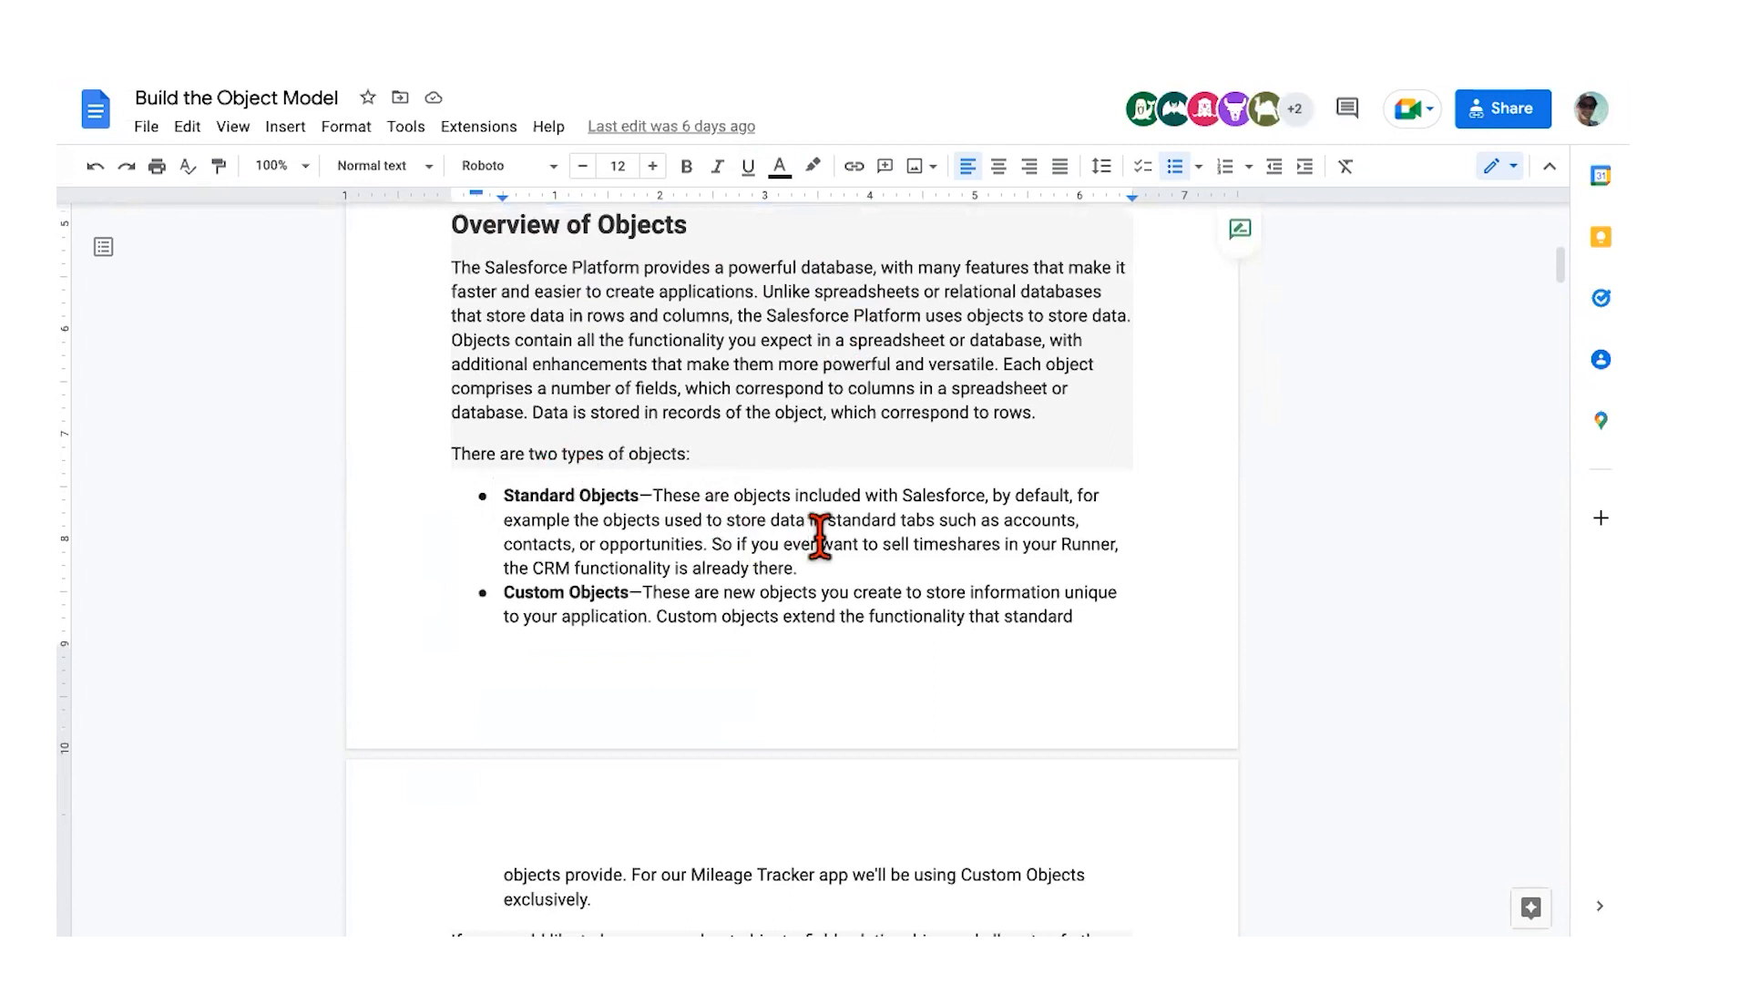
pyautogui.scroll(-2, 820, 532)
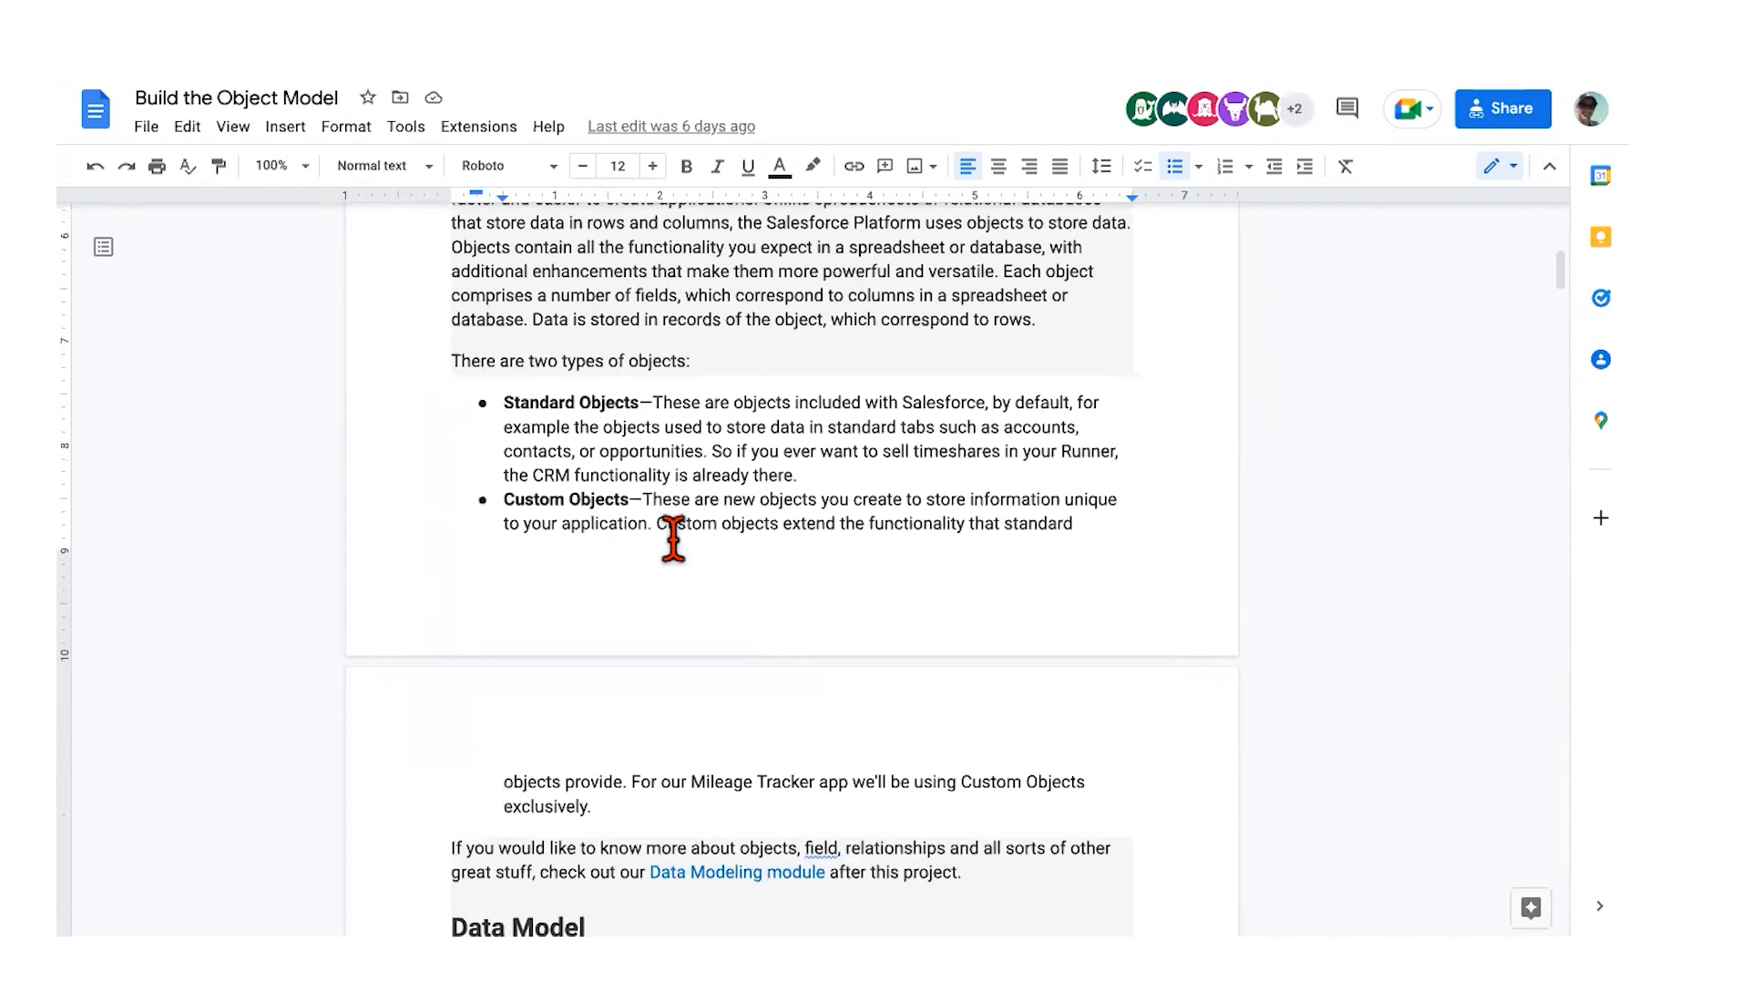
pyautogui.scroll(-2, 673, 540)
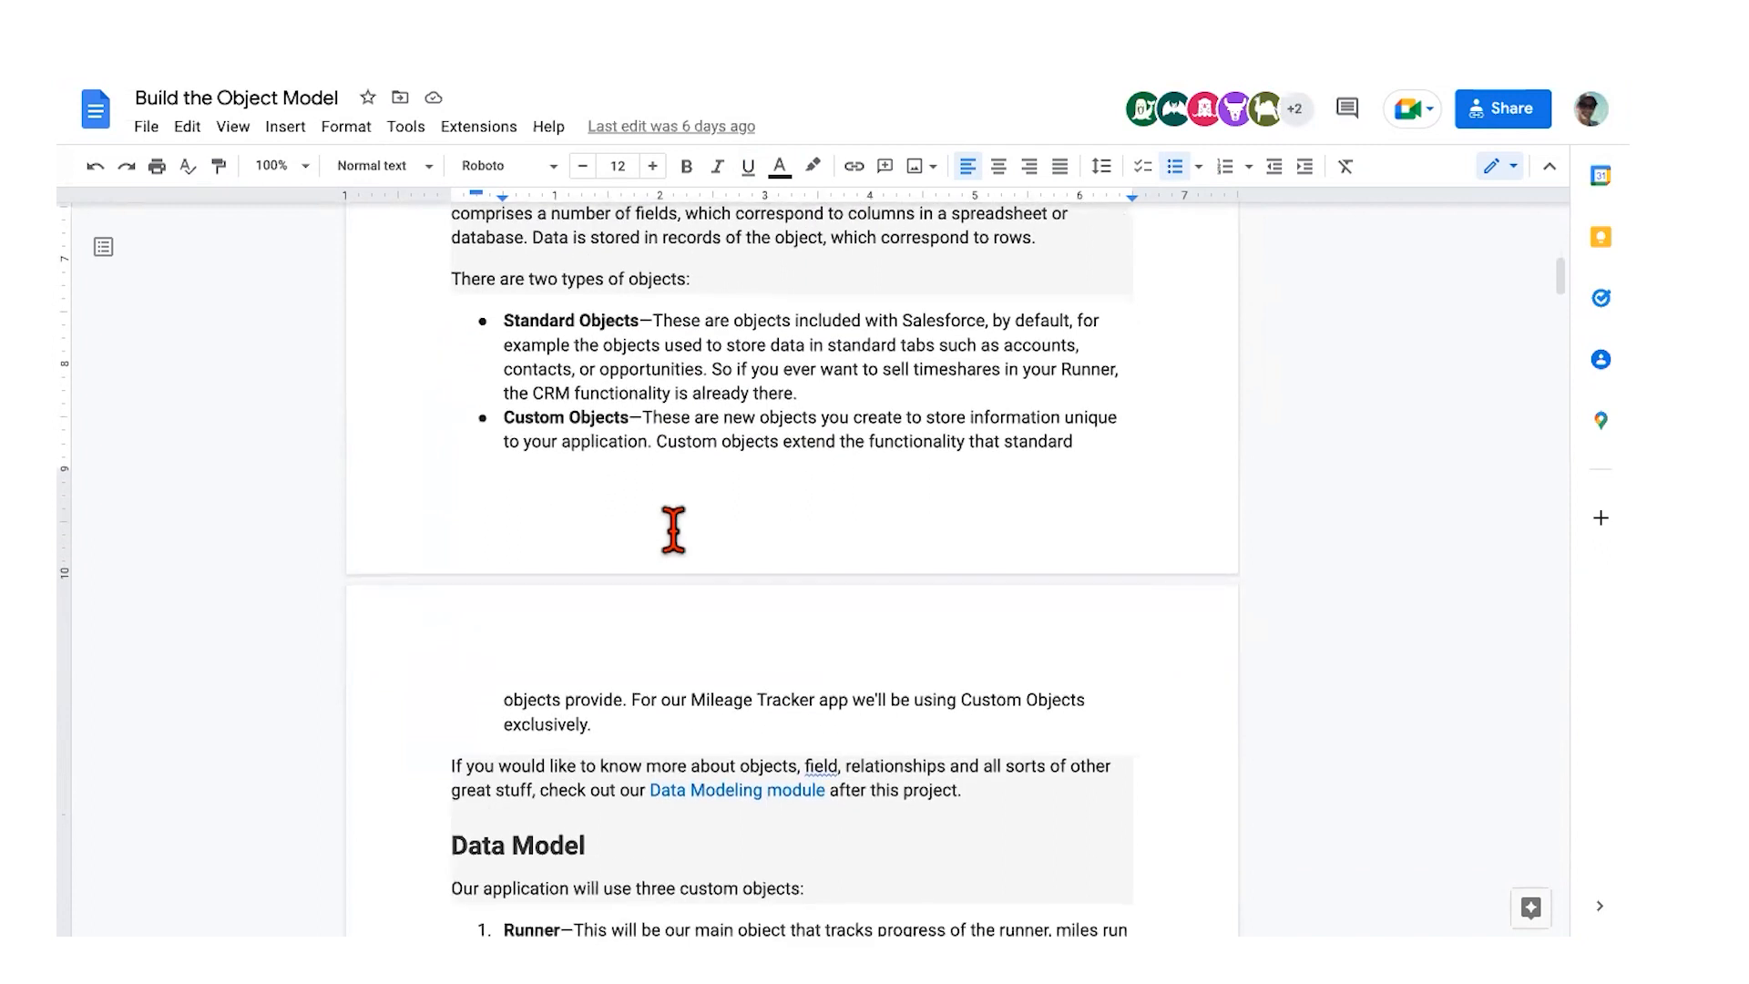
pyautogui.scroll(-2, 673, 530)
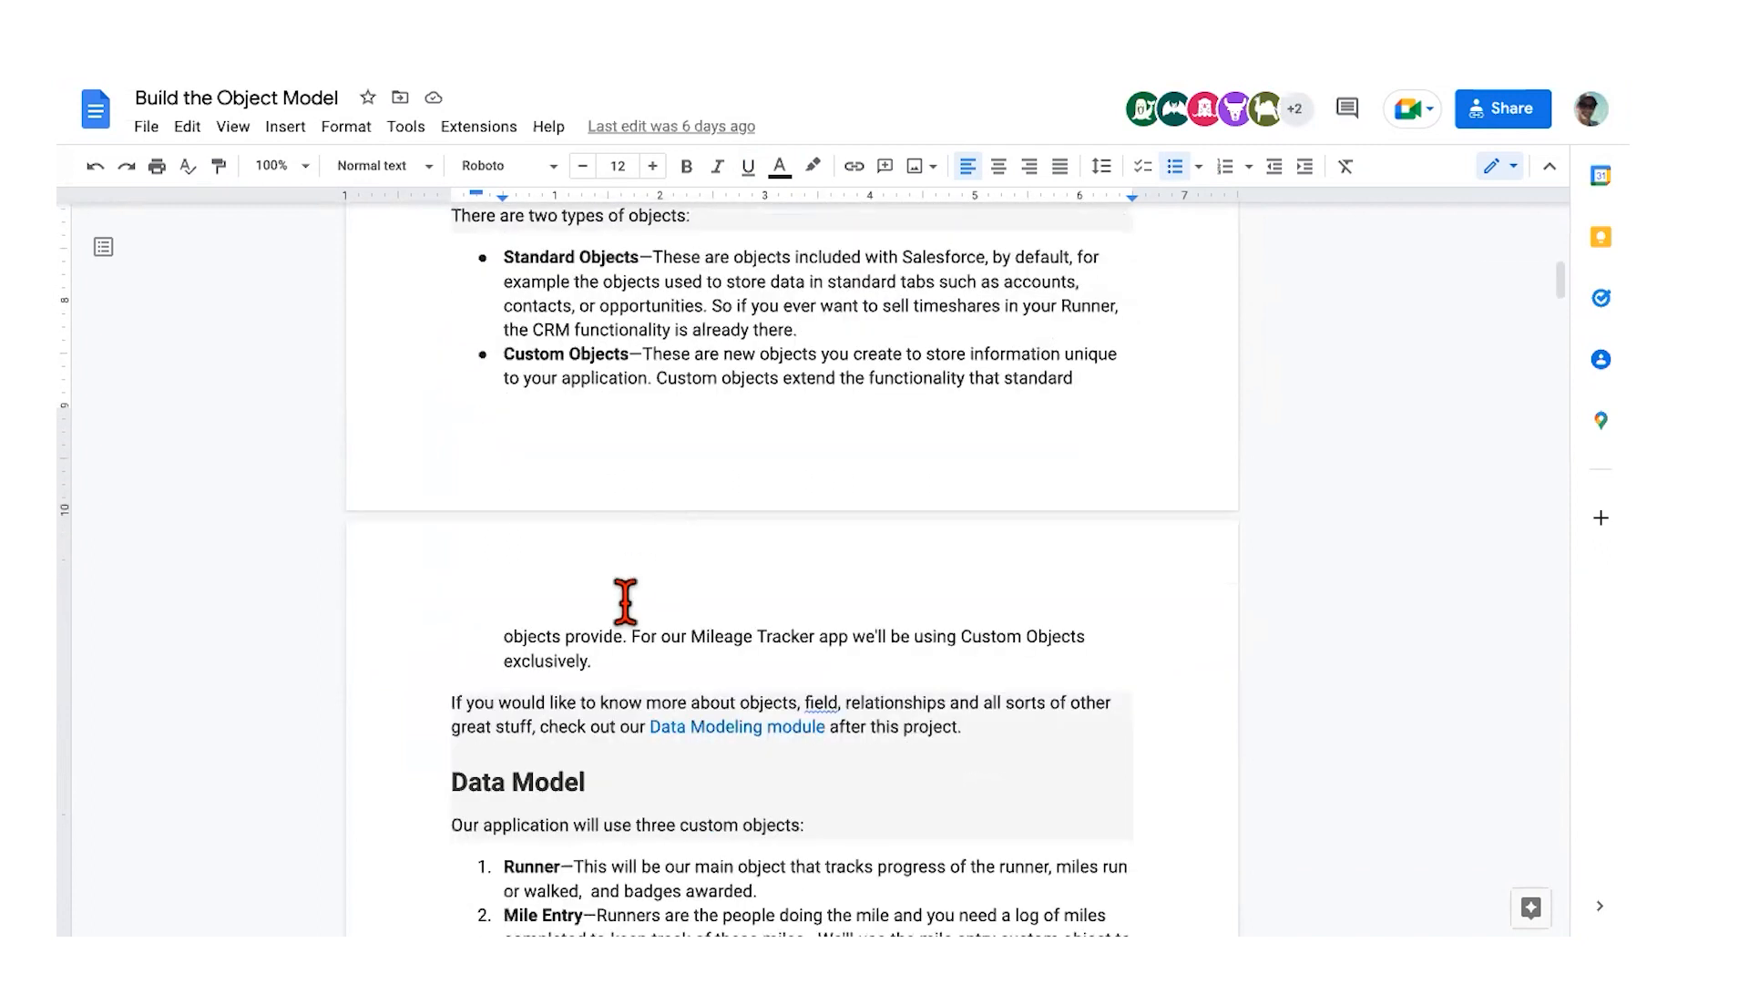
pyautogui.scroll(-3, 620, 608)
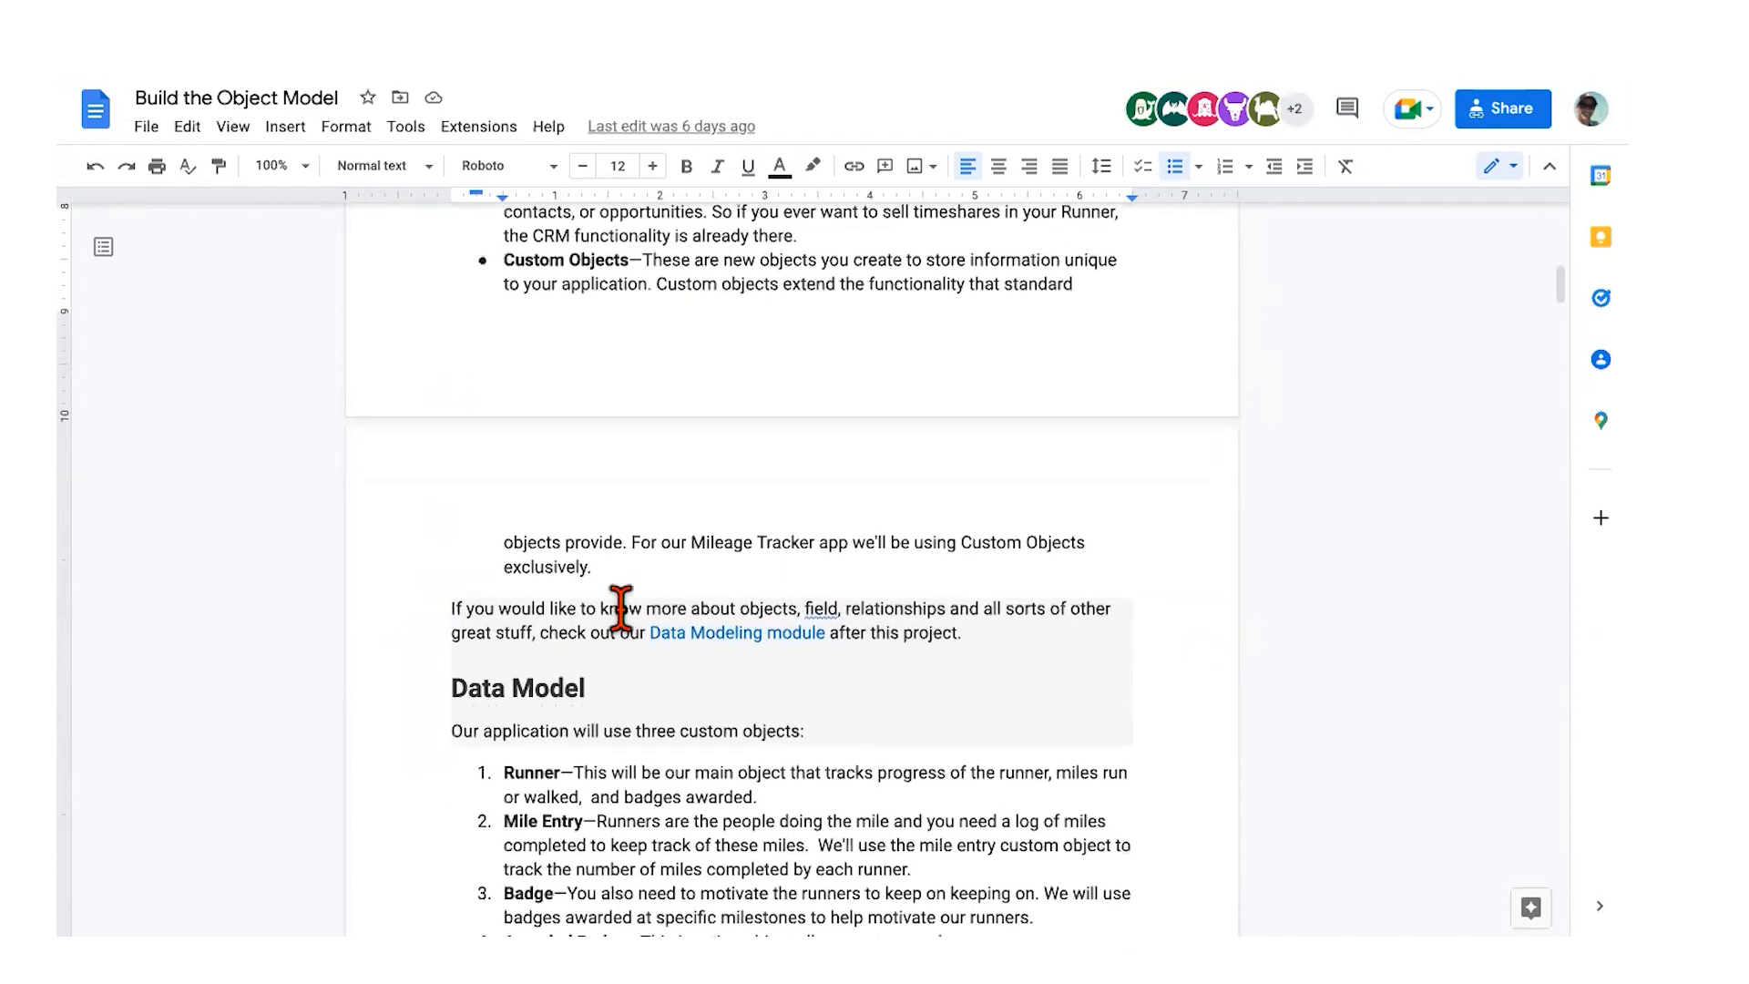
pyautogui.scroll(-2, 620, 607)
pyautogui.scroll(-2, 620, 608)
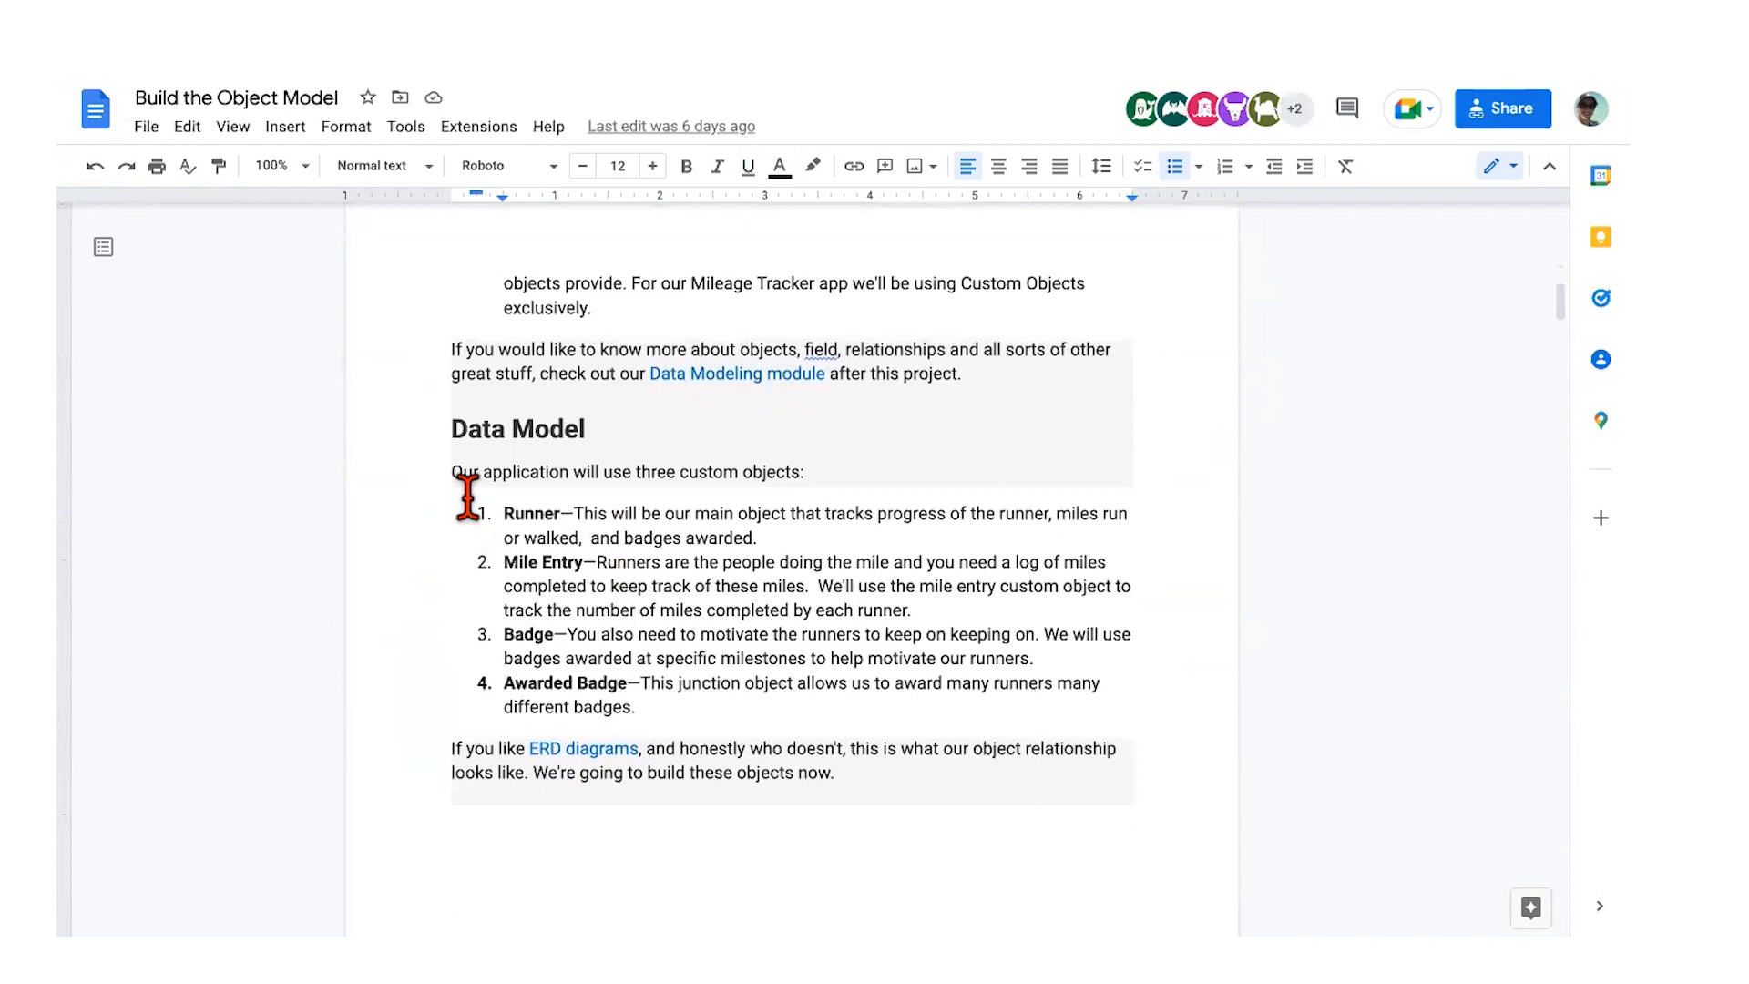
# Step: Highlight the Data Model's Runner and Mile Entry descriptions, then scroll to the ERD diagram
pyautogui.moveTo(470, 472); pyautogui.dragTo(867, 625)
pyautogui.click(469, 518)
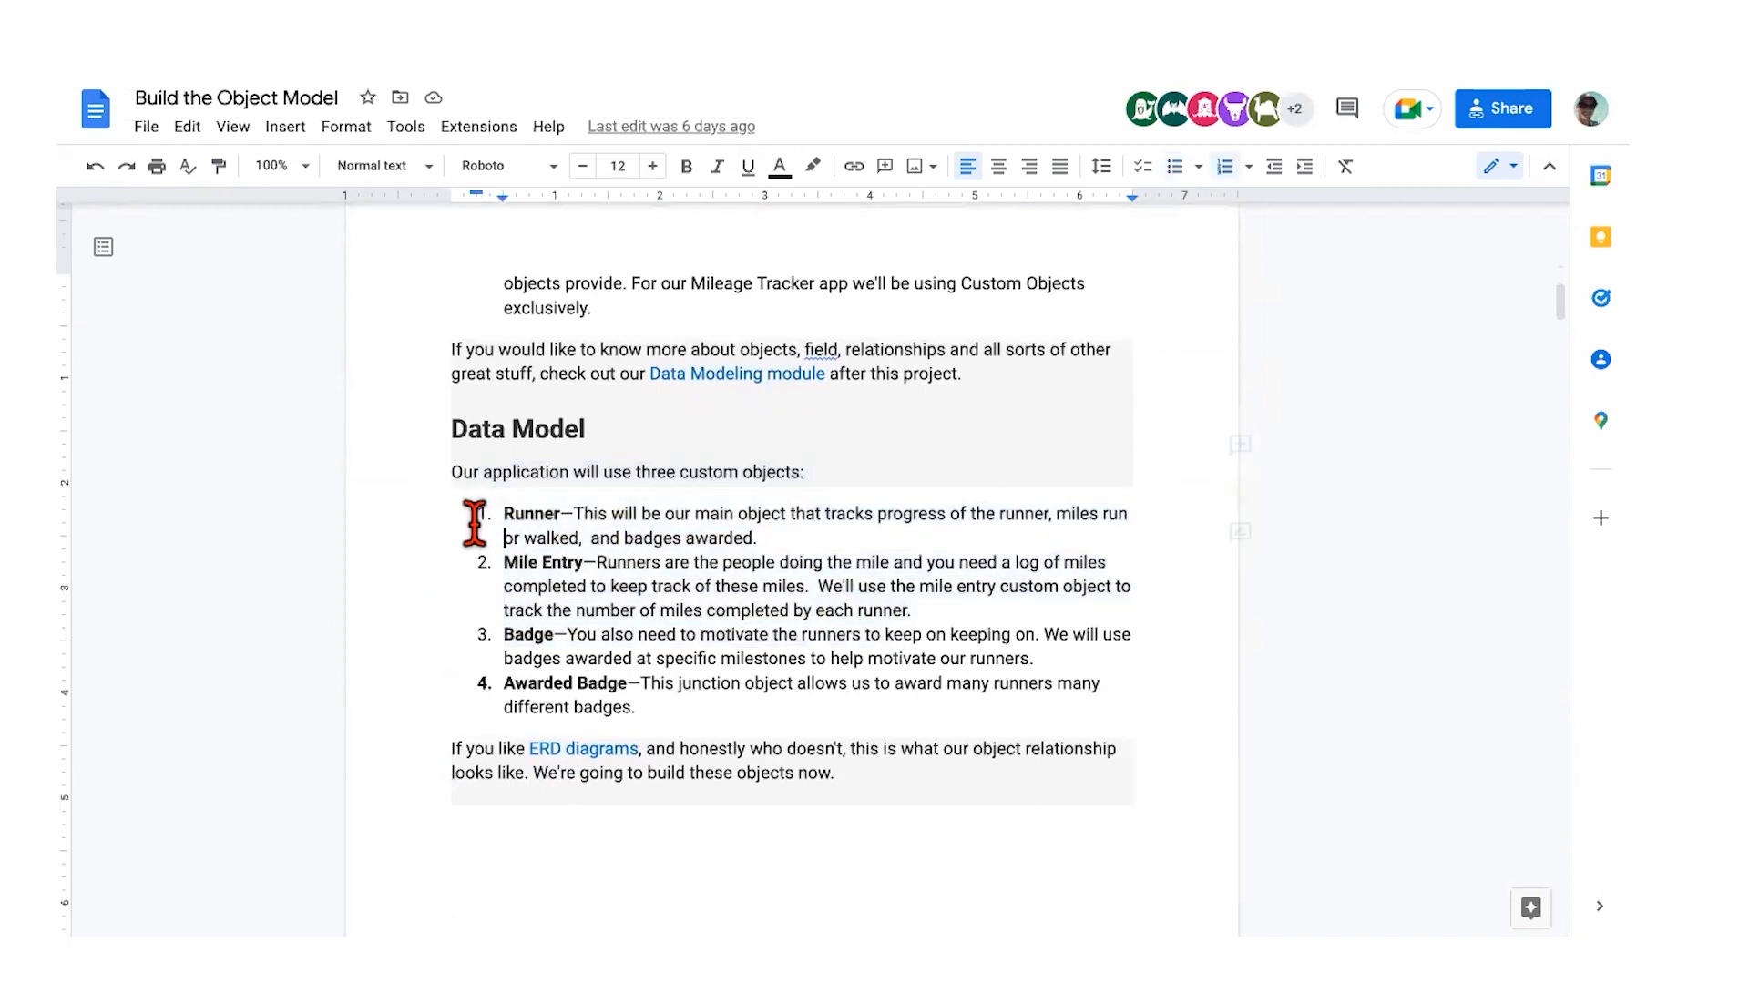
pyautogui.moveTo(503, 515); pyautogui.dragTo(926, 610)
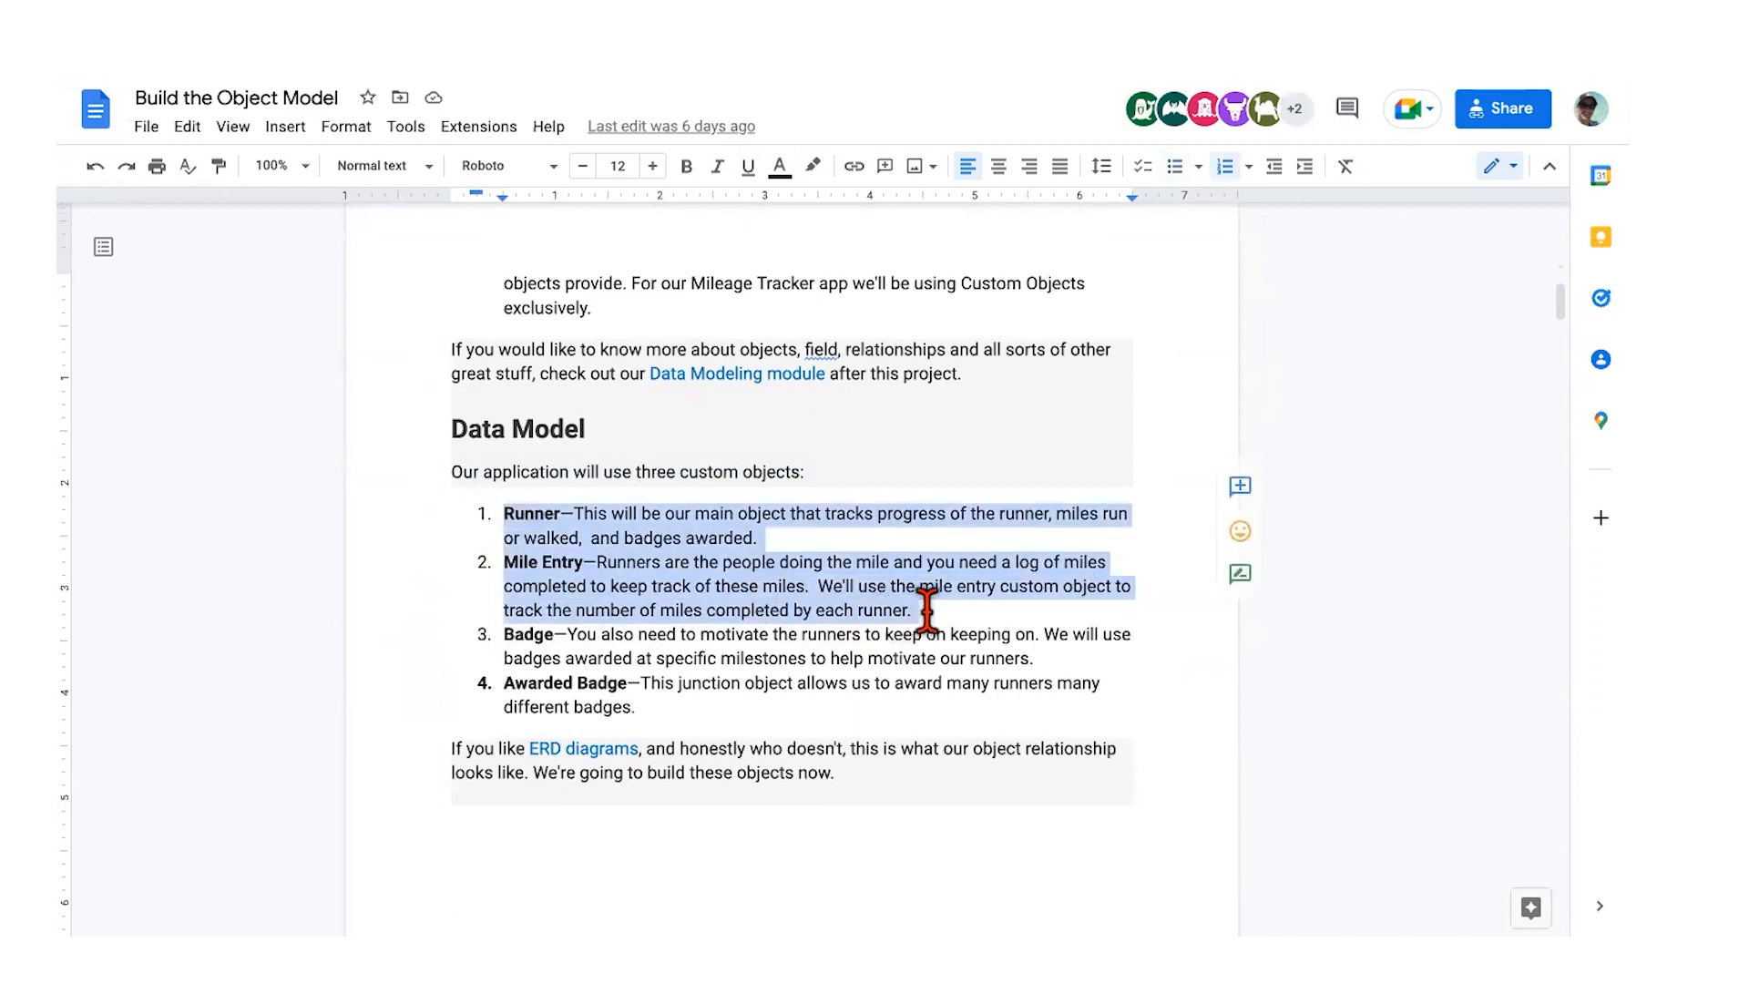
pyautogui.click(926, 611)
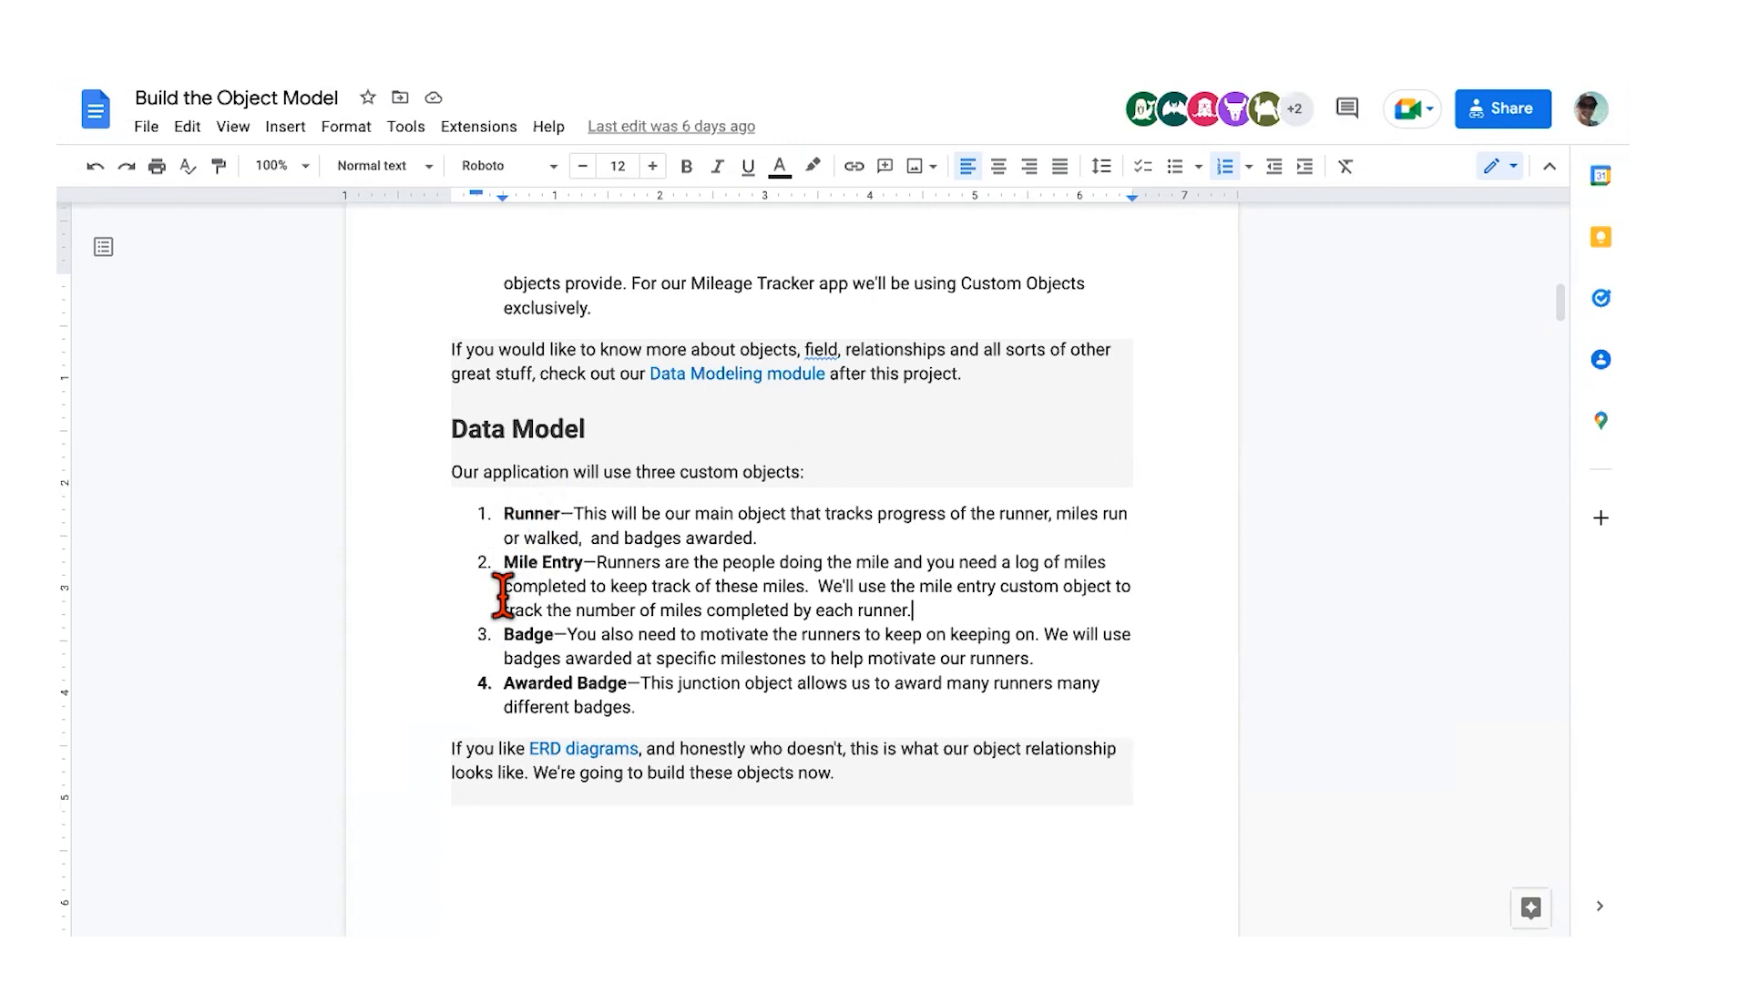
pyautogui.scroll(-1, 504, 587)
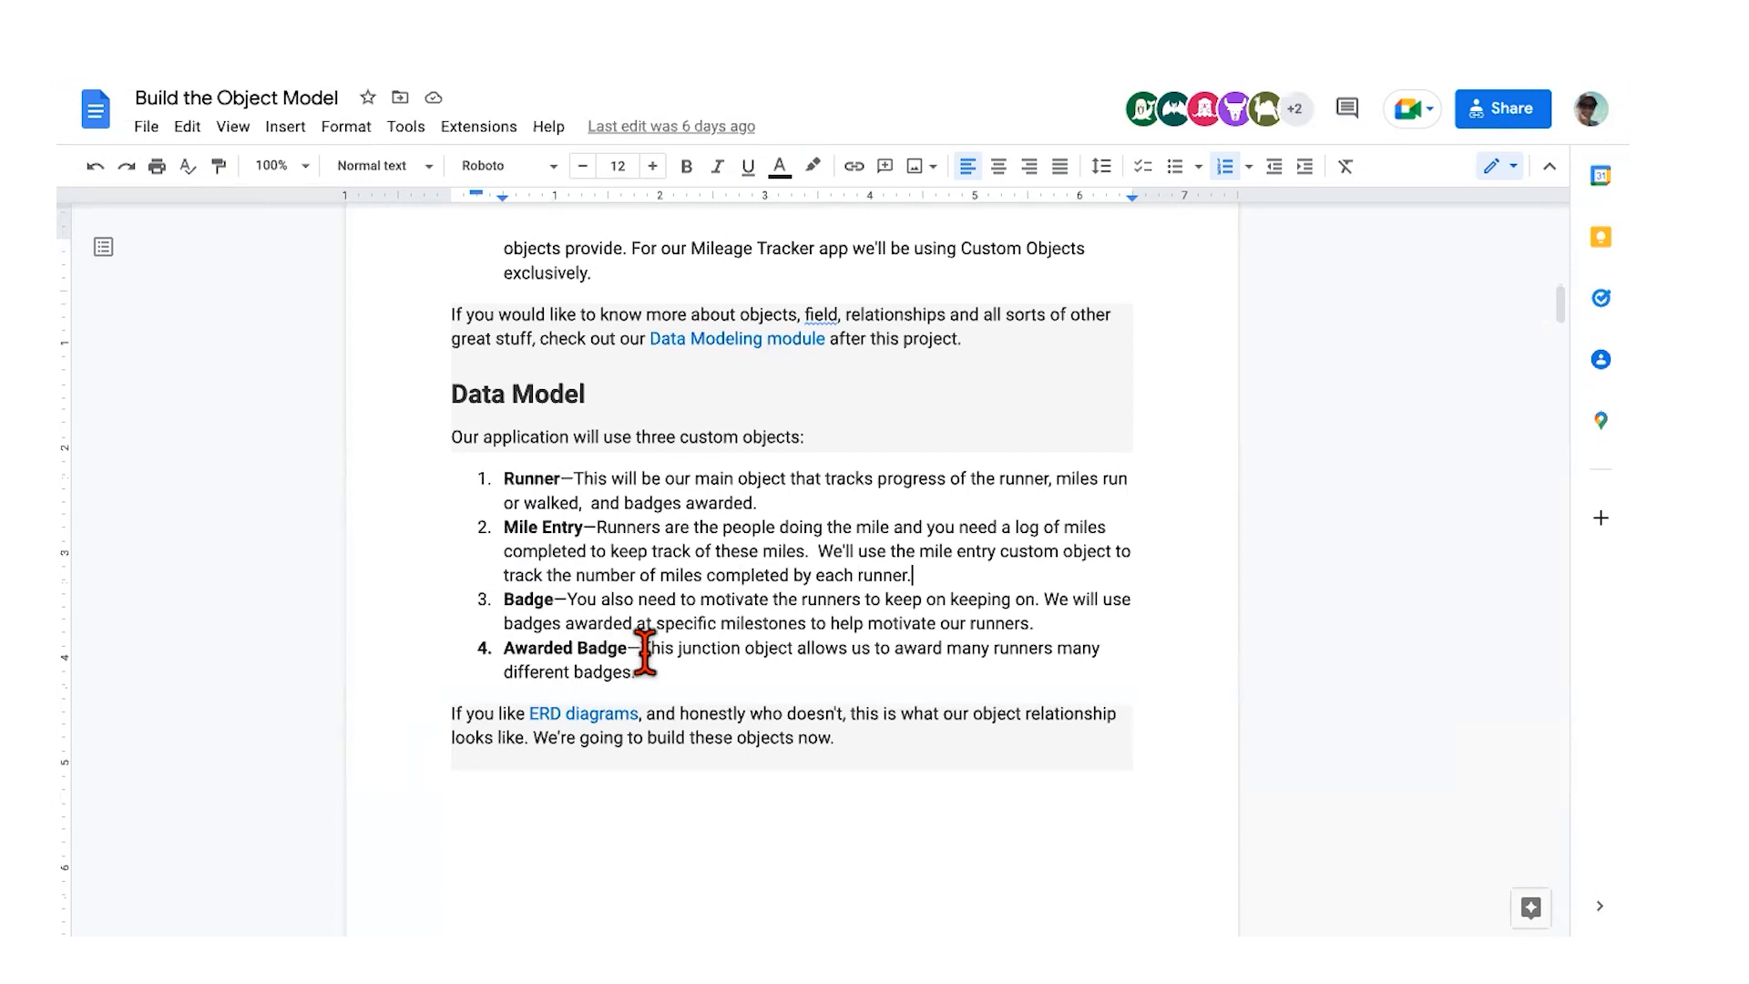
pyautogui.scroll(-3, 645, 652)
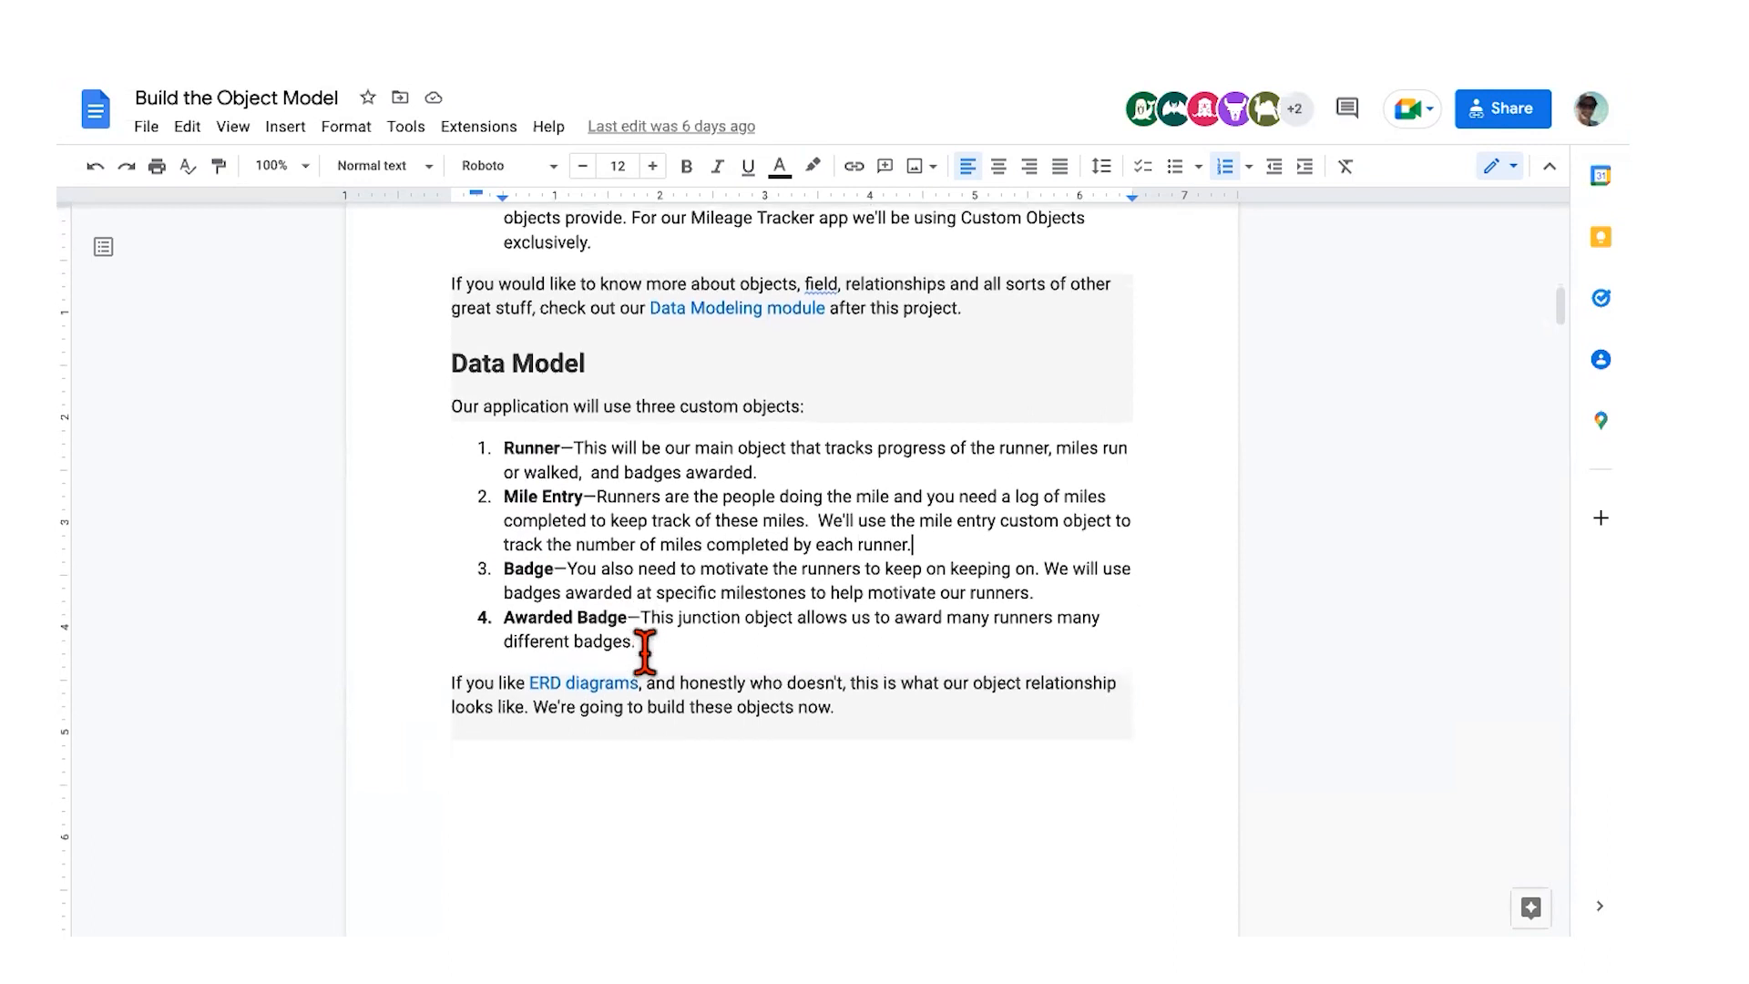
pyautogui.scroll(-2, 645, 653)
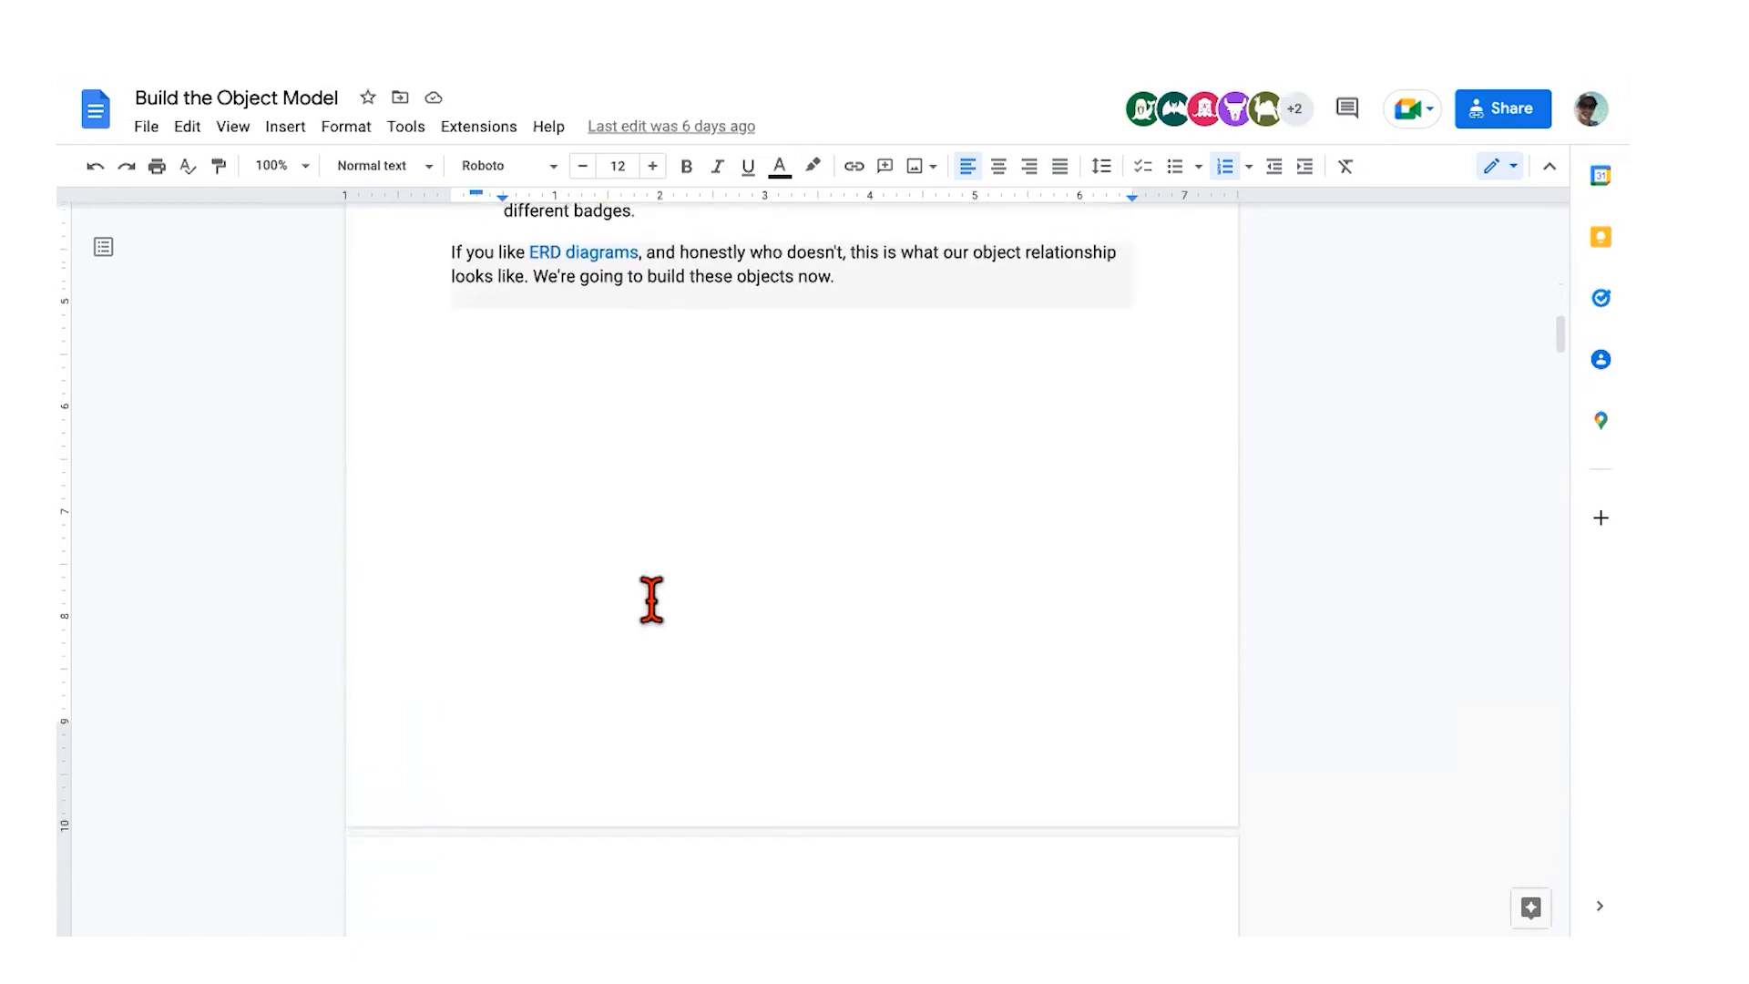
pyautogui.scroll(-4, 652, 600)
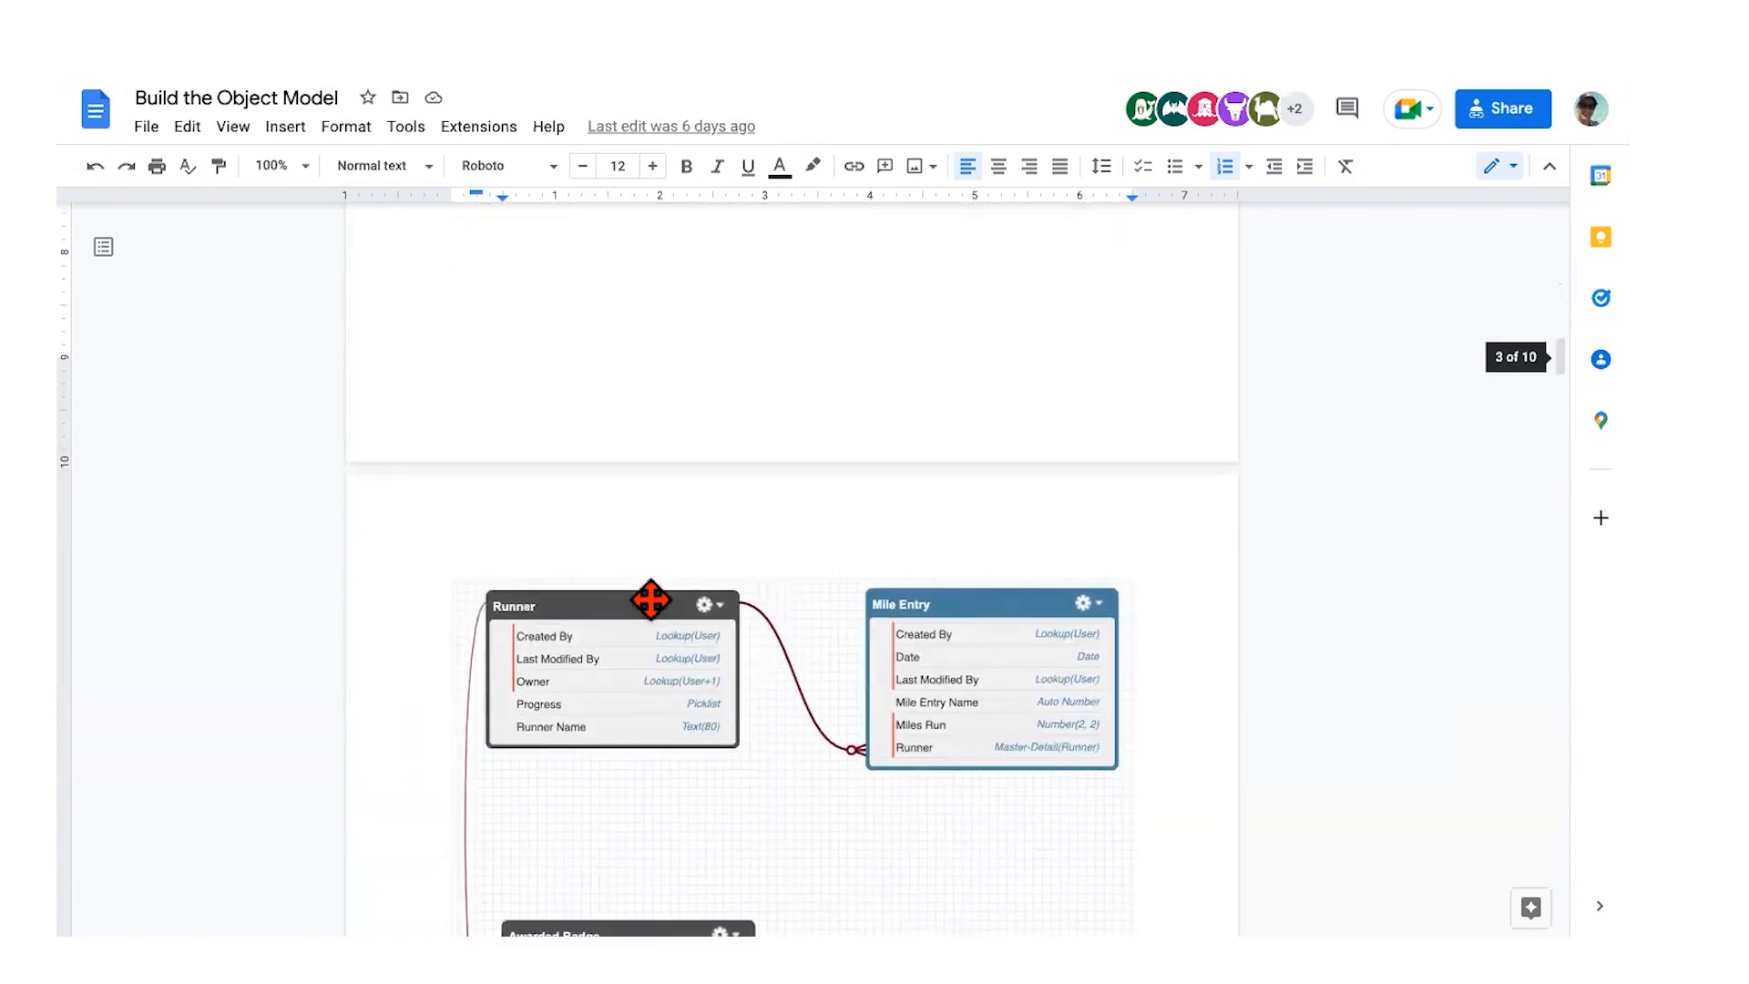
pyautogui.scroll(-2, 650, 598)
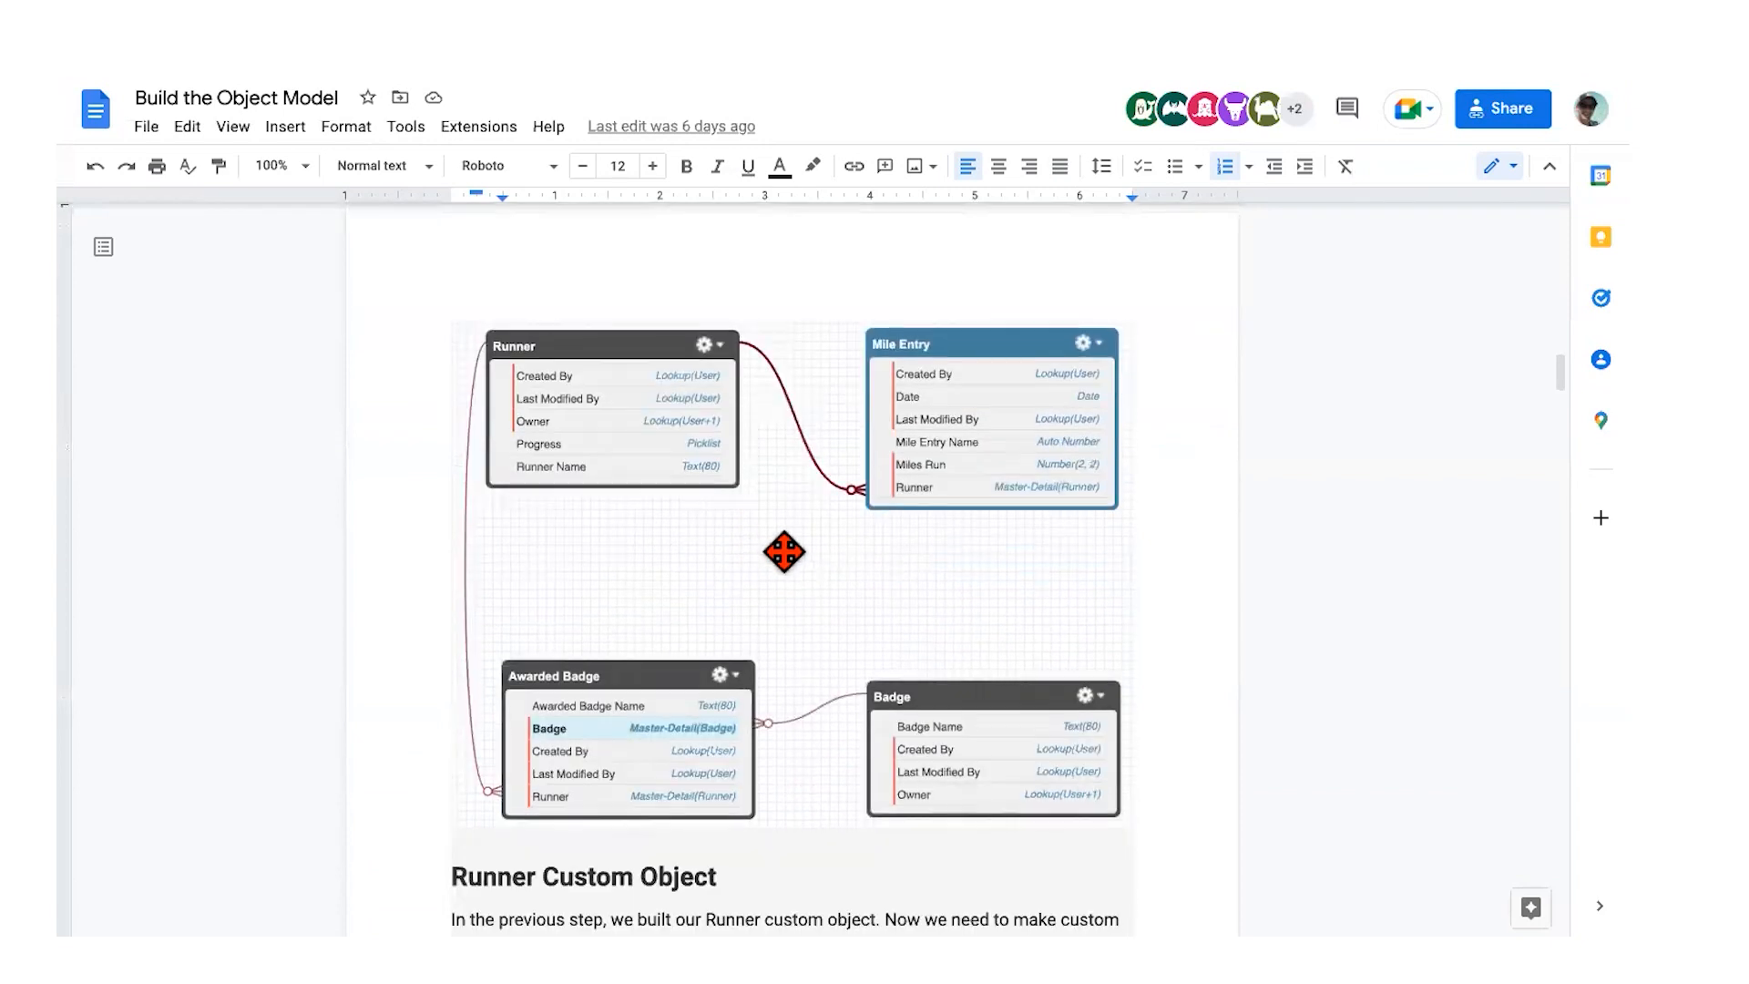
pyautogui.scroll(-1, 783, 552)
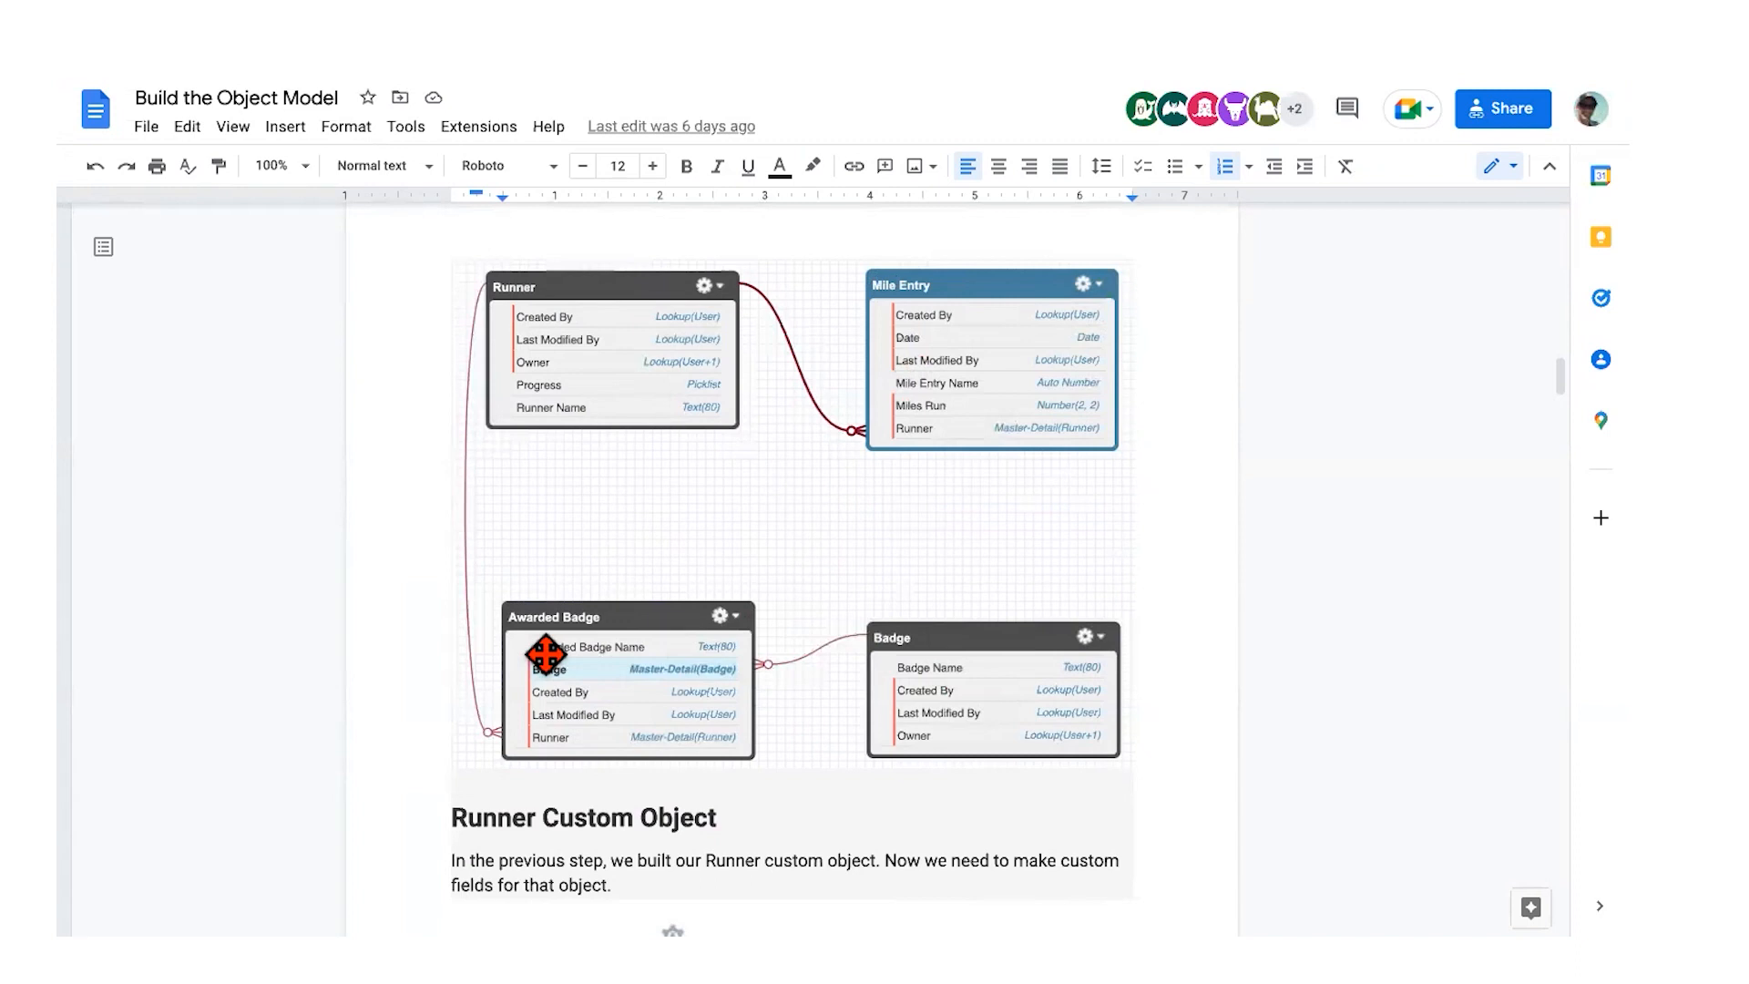
pyautogui.scroll(-3, 447, 658)
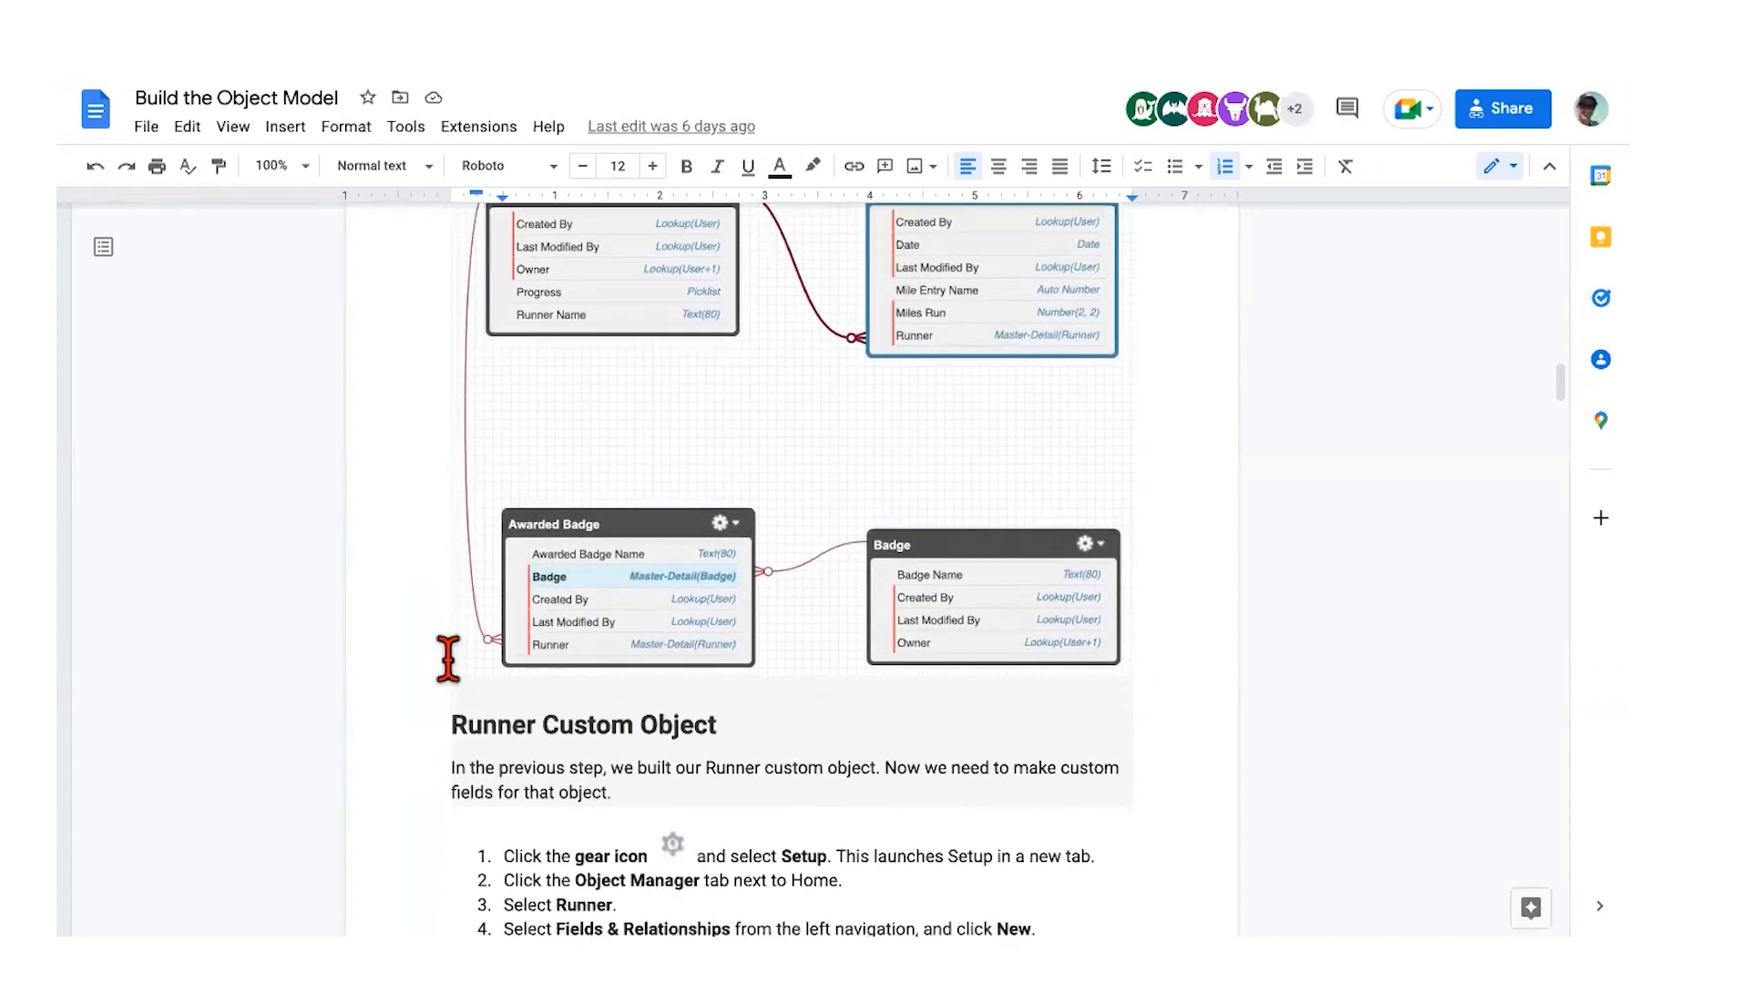
# Step: Scroll through the guide's Progress picklist instructions before bringing up Mile Tracker's empty Runners list
pyautogui.scroll(-2, 447, 658)
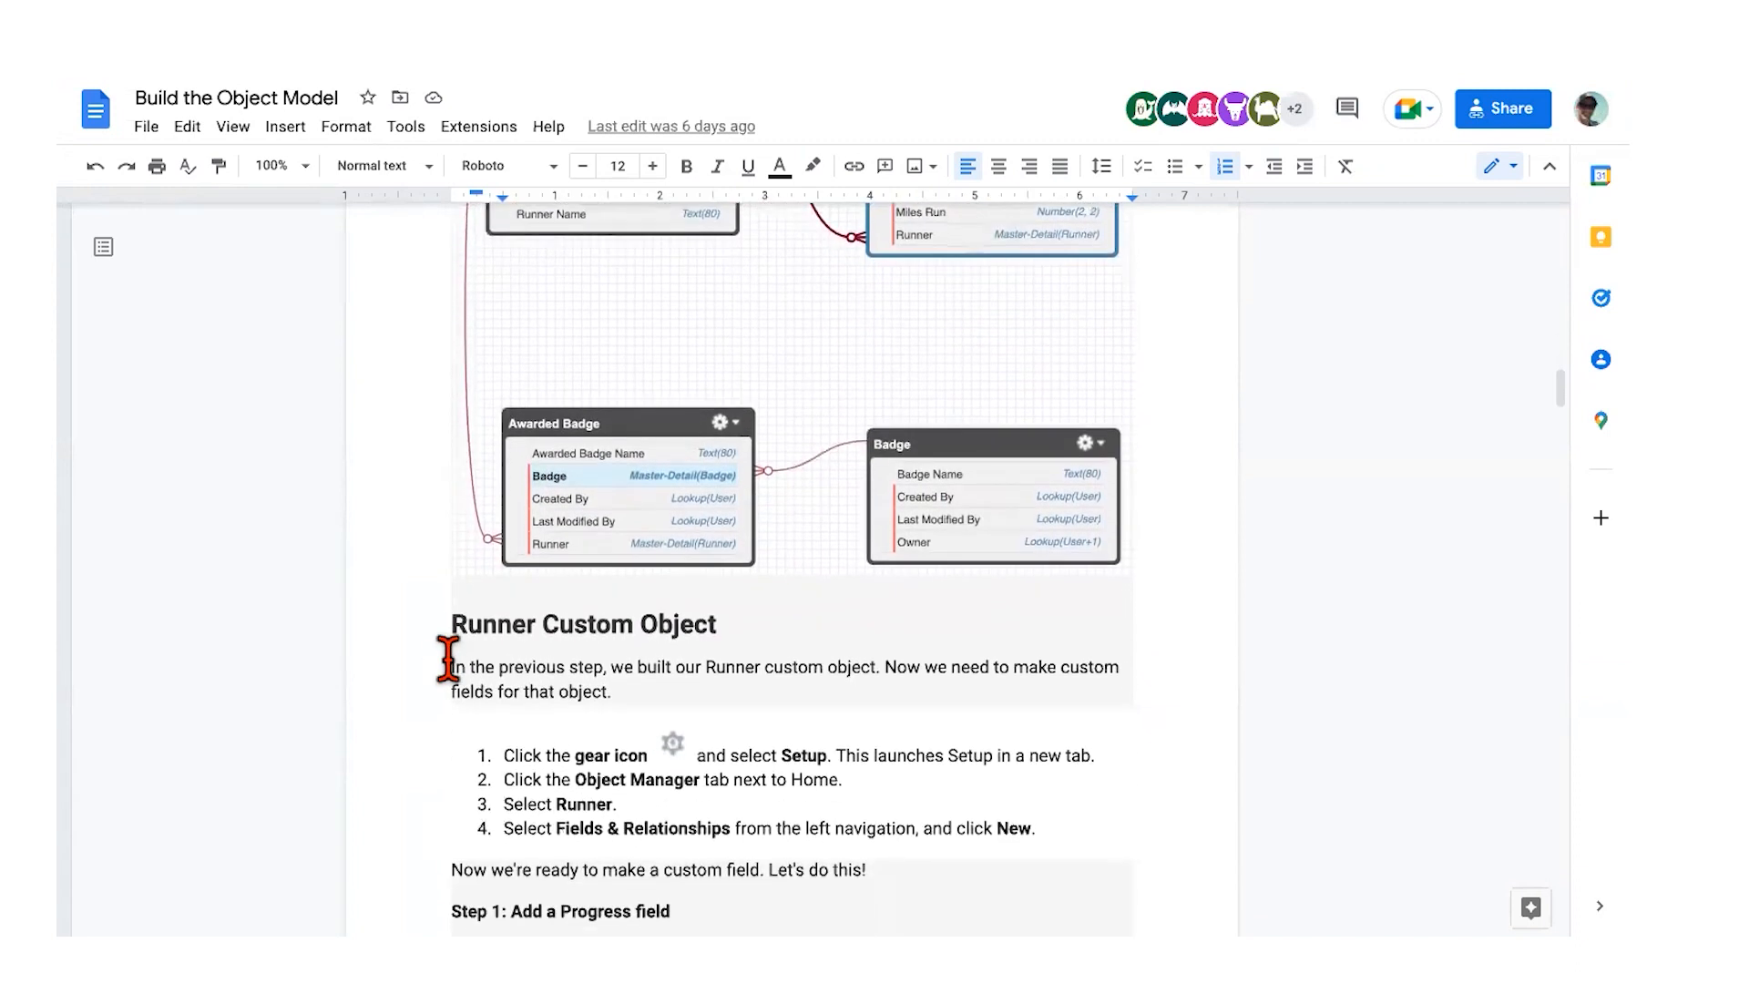
pyautogui.scroll(-3, 447, 657)
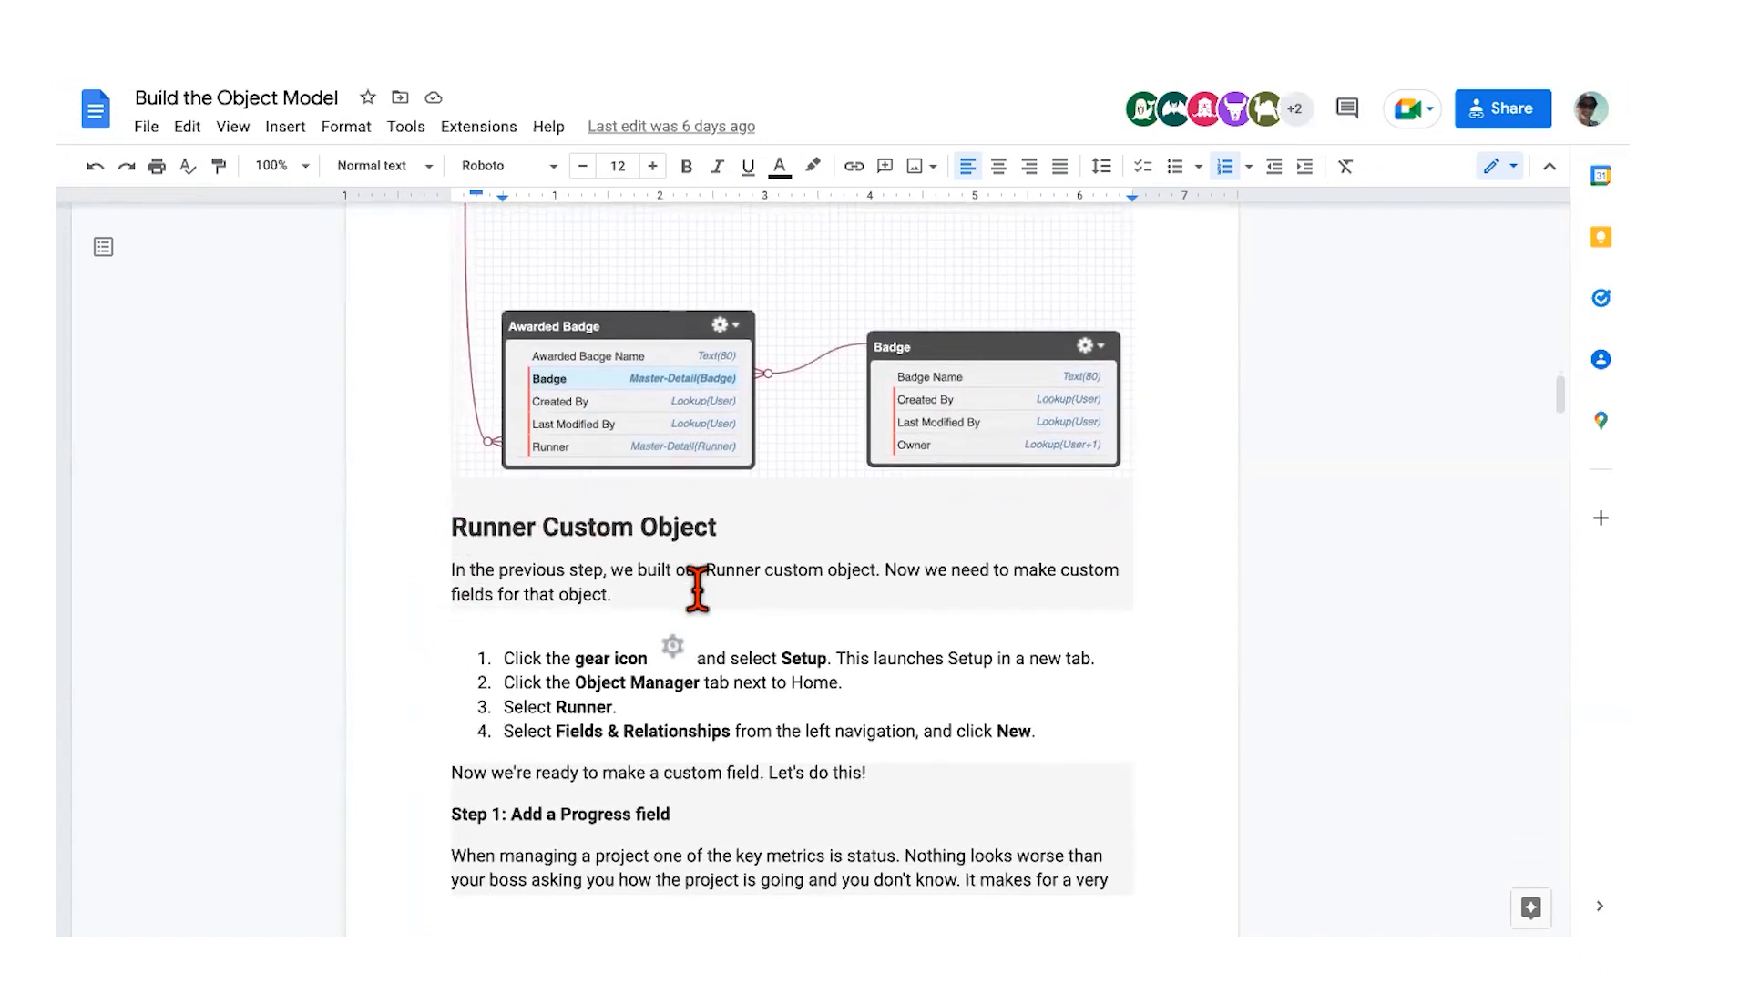
pyautogui.scroll(-2, 696, 587)
pyautogui.scroll(-1, 674, 583)
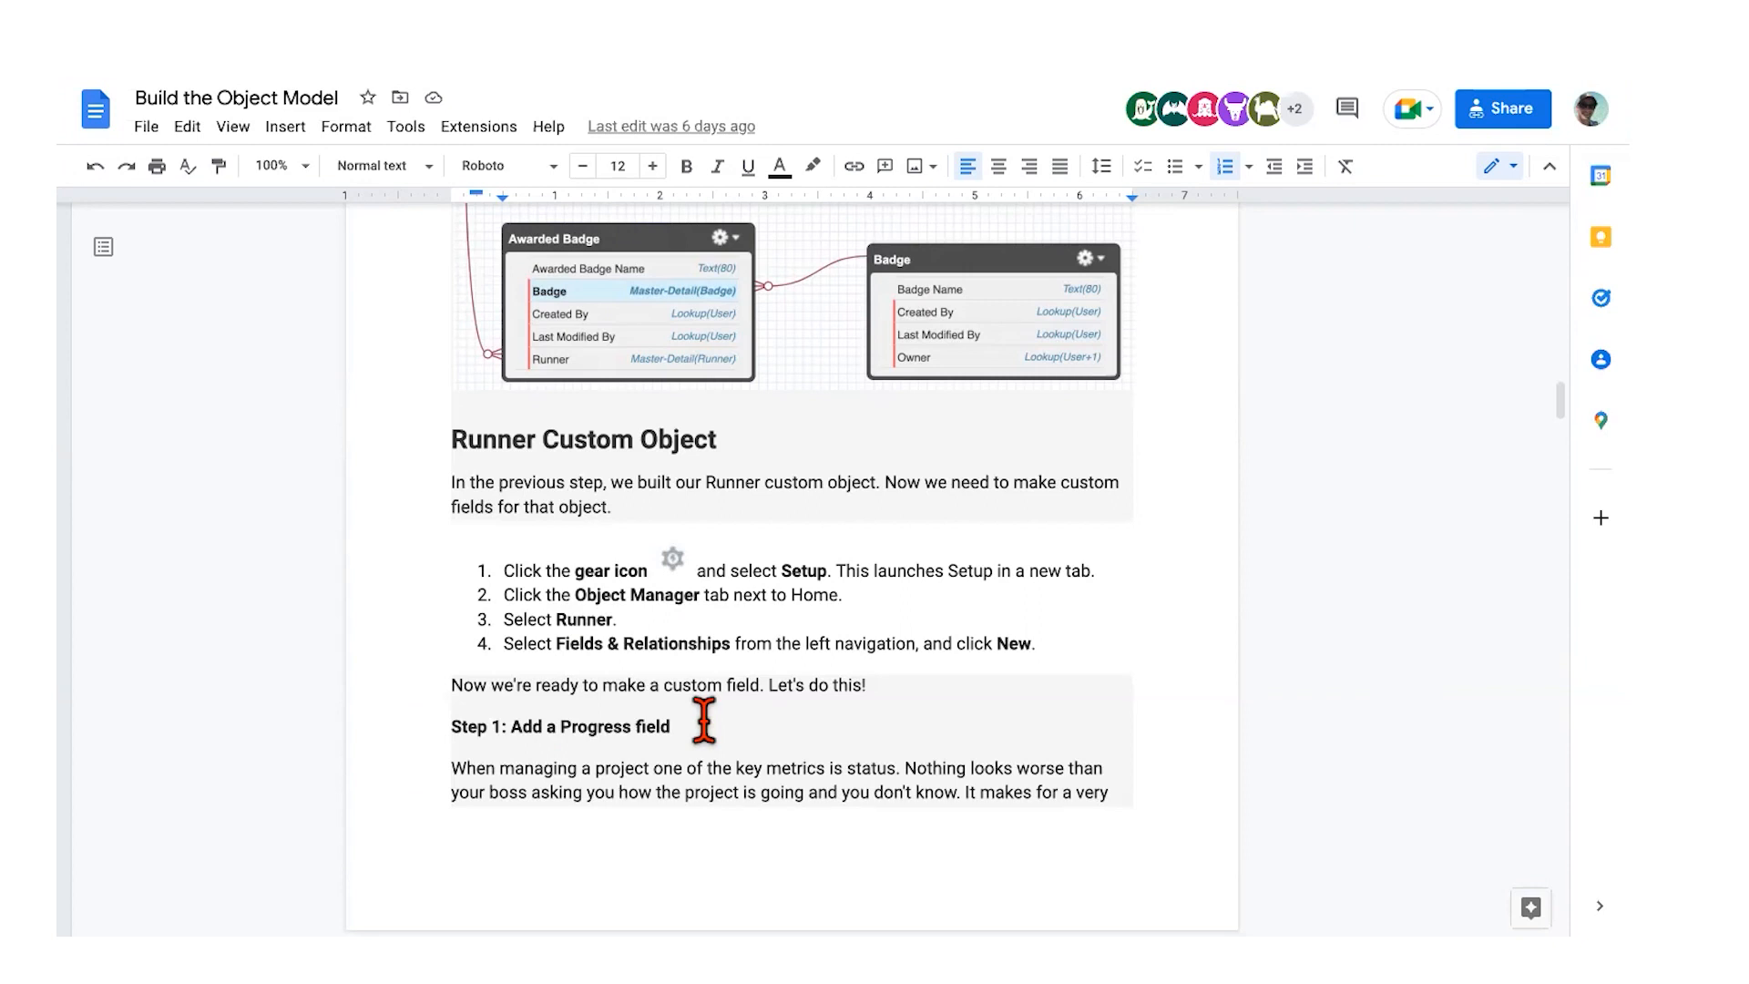
pyautogui.scroll(-5, 704, 719)
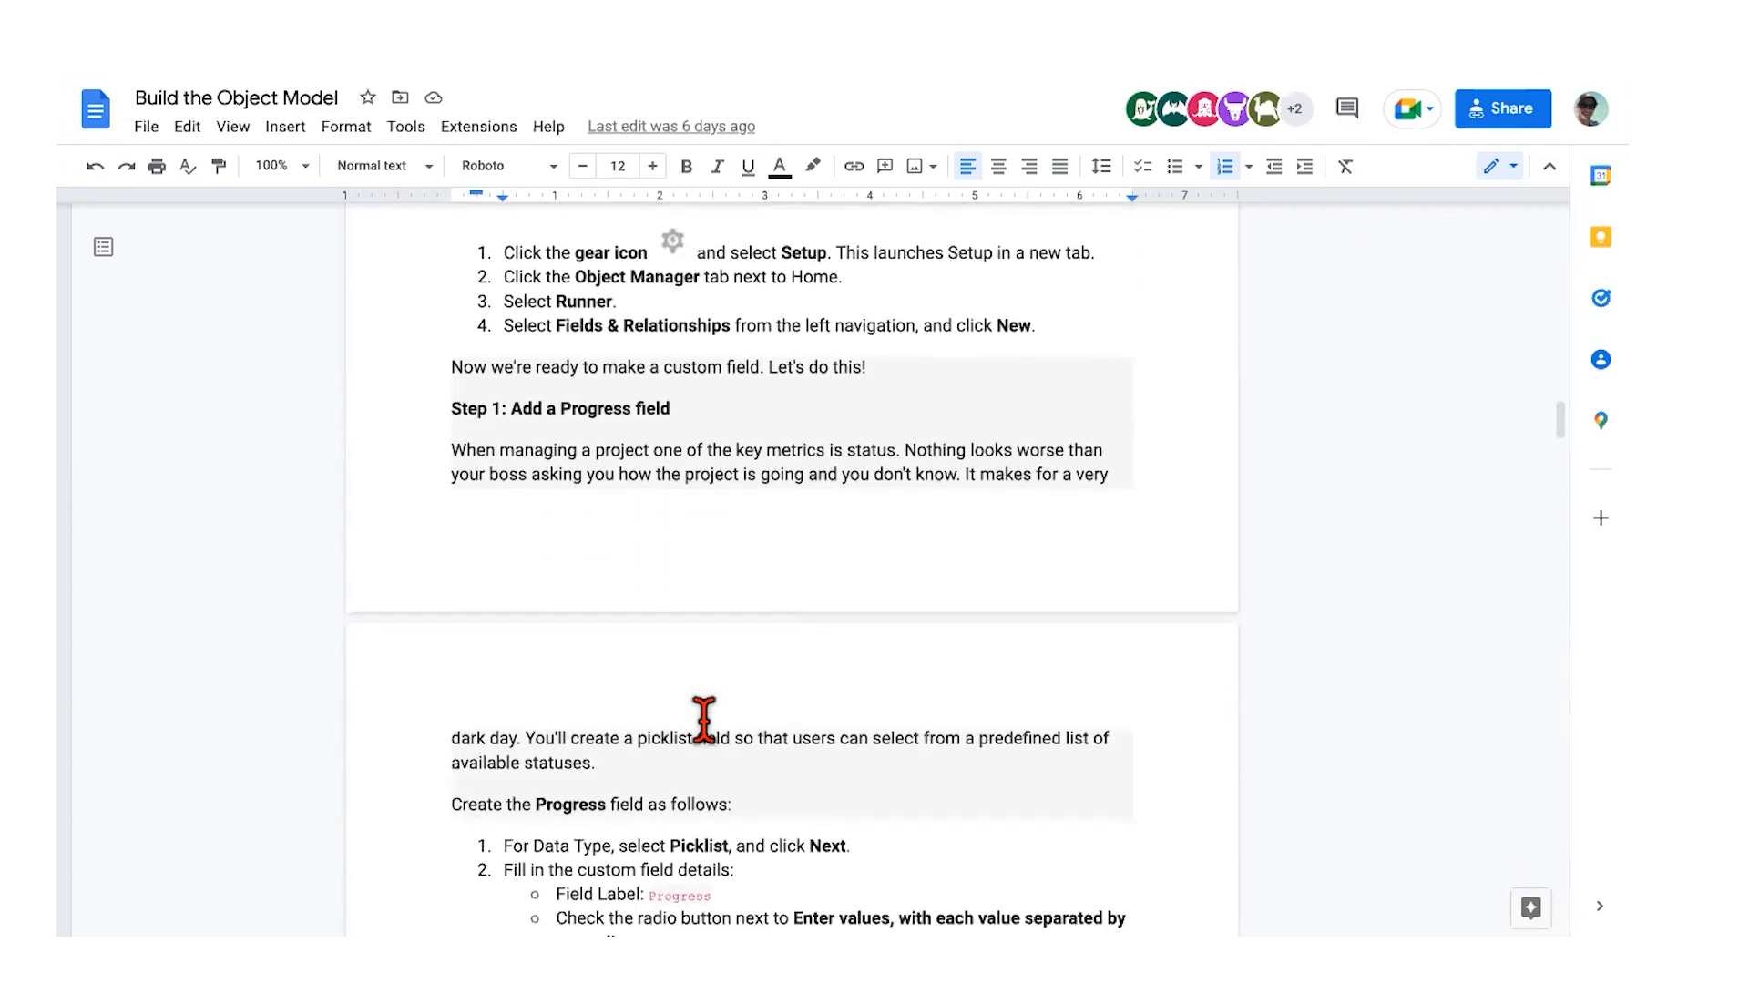
pyautogui.scroll(-2, 704, 720)
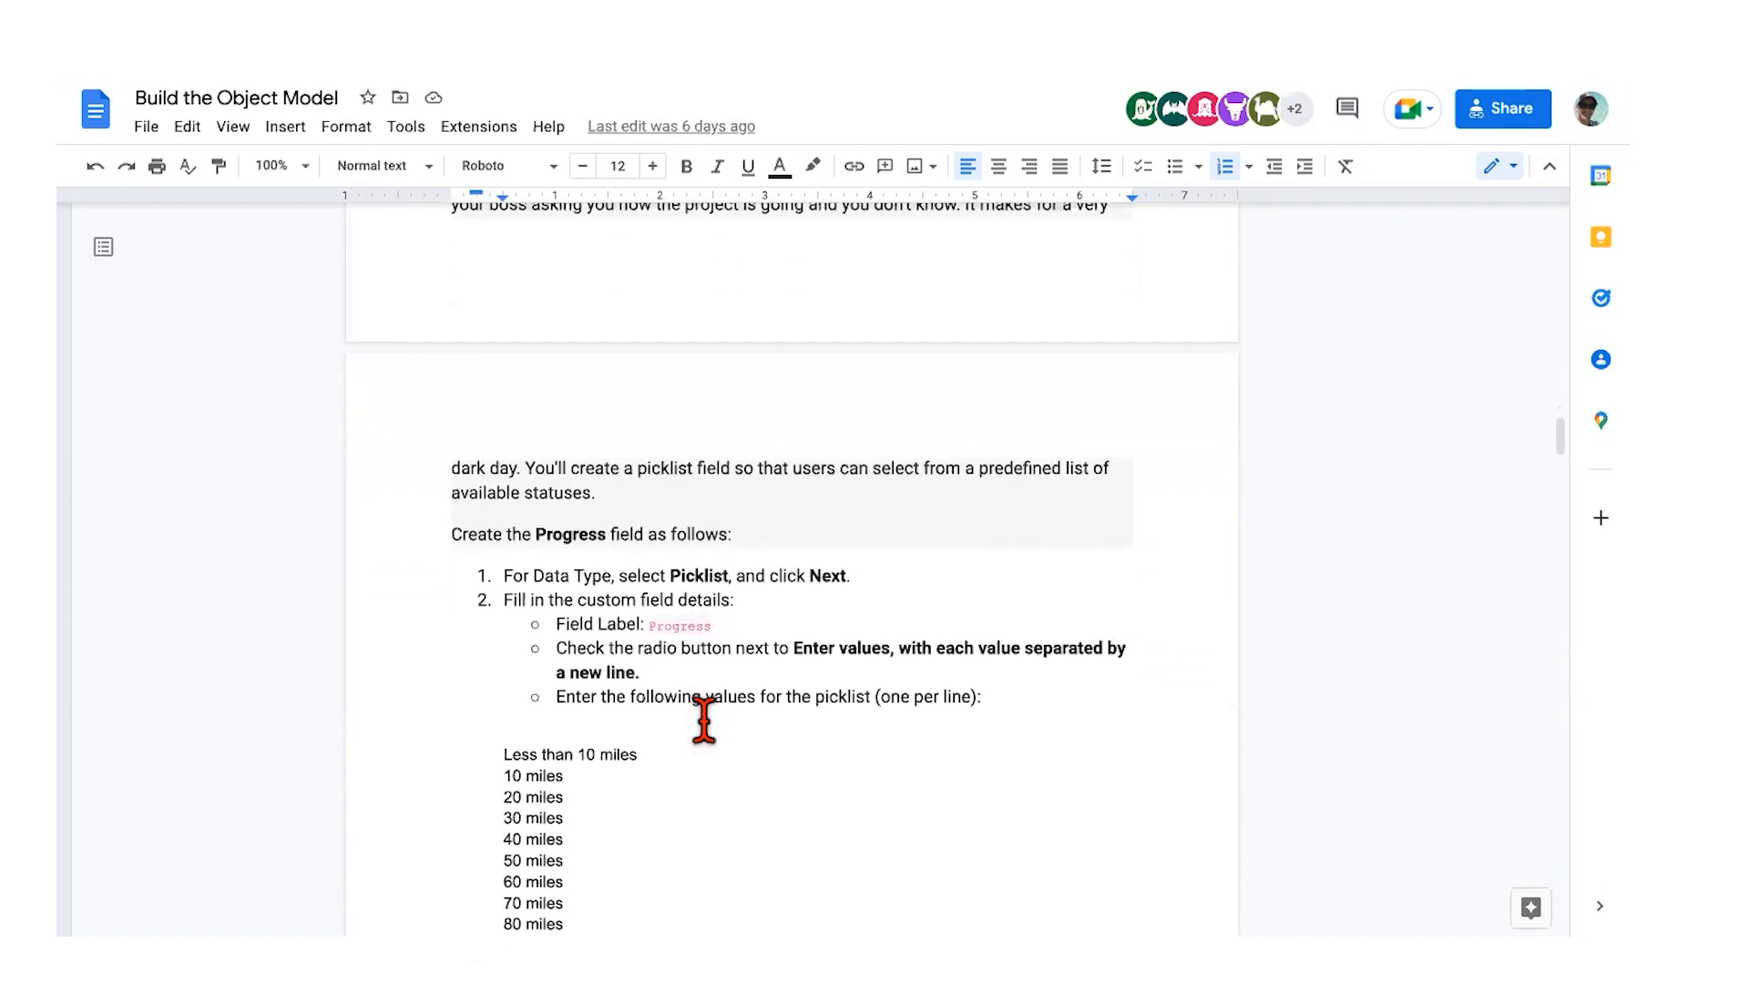
pyautogui.scroll(-3, 704, 719)
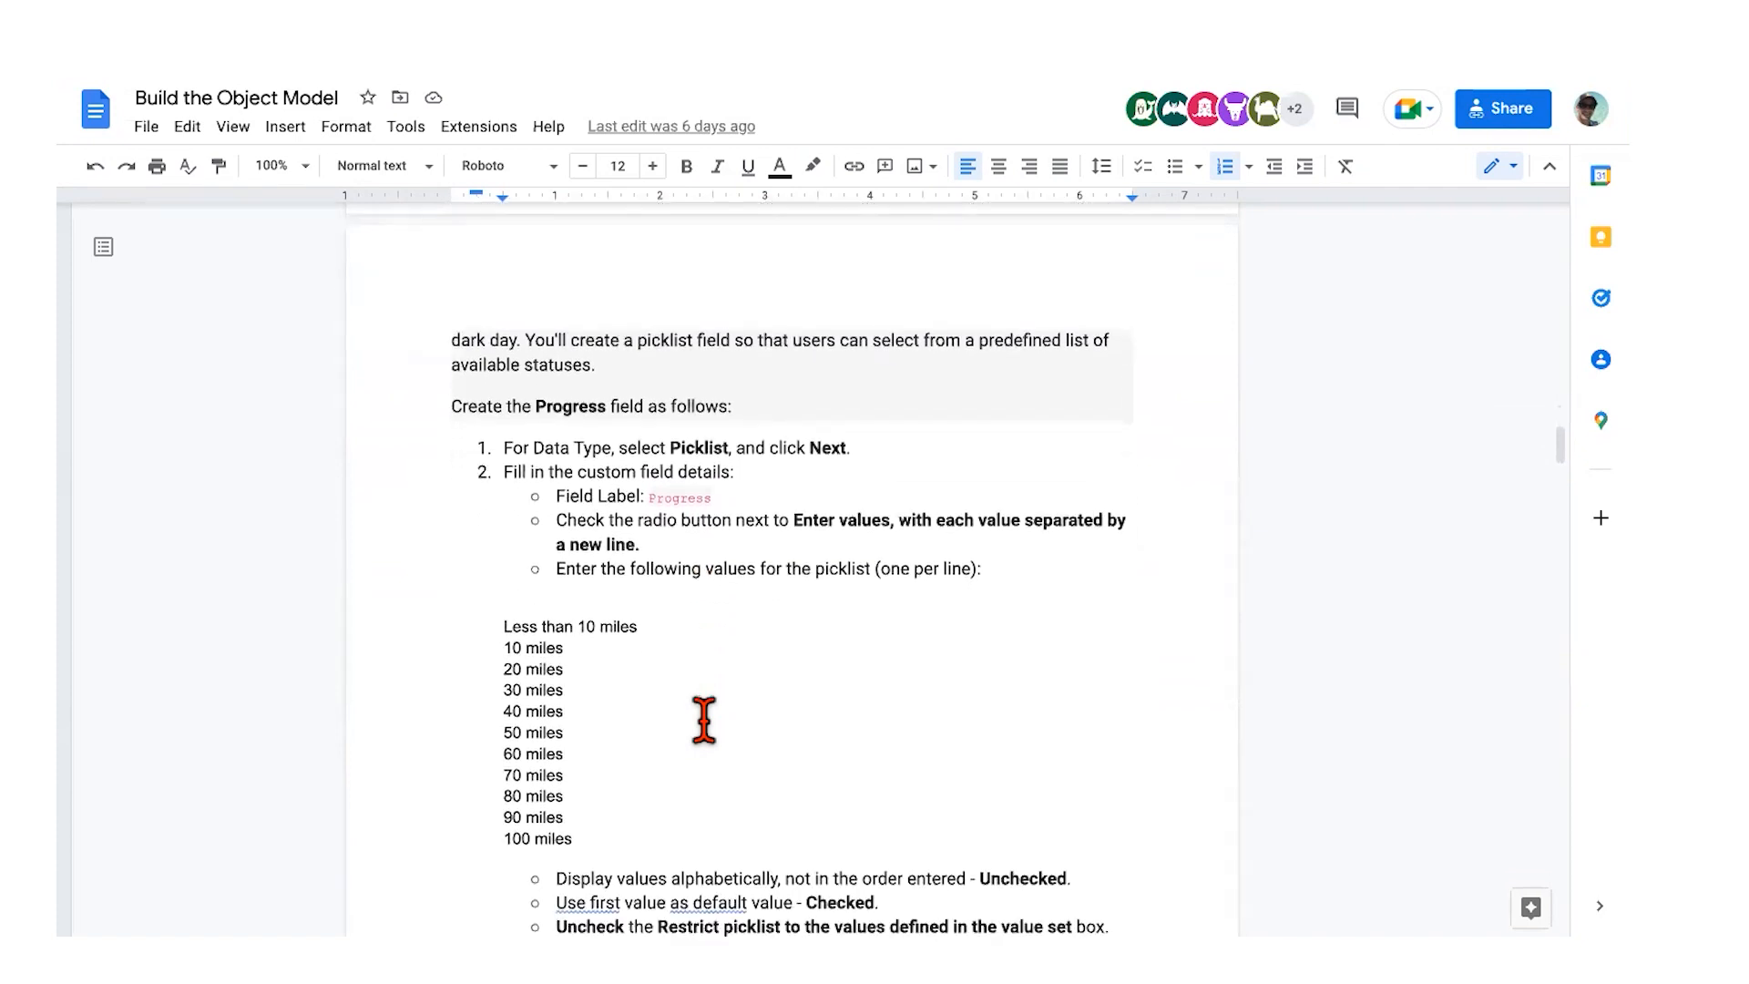
pyautogui.scroll(-5, 704, 720)
pyautogui.scroll(2, 704, 720)
pyautogui.scroll(2, 704, 720)
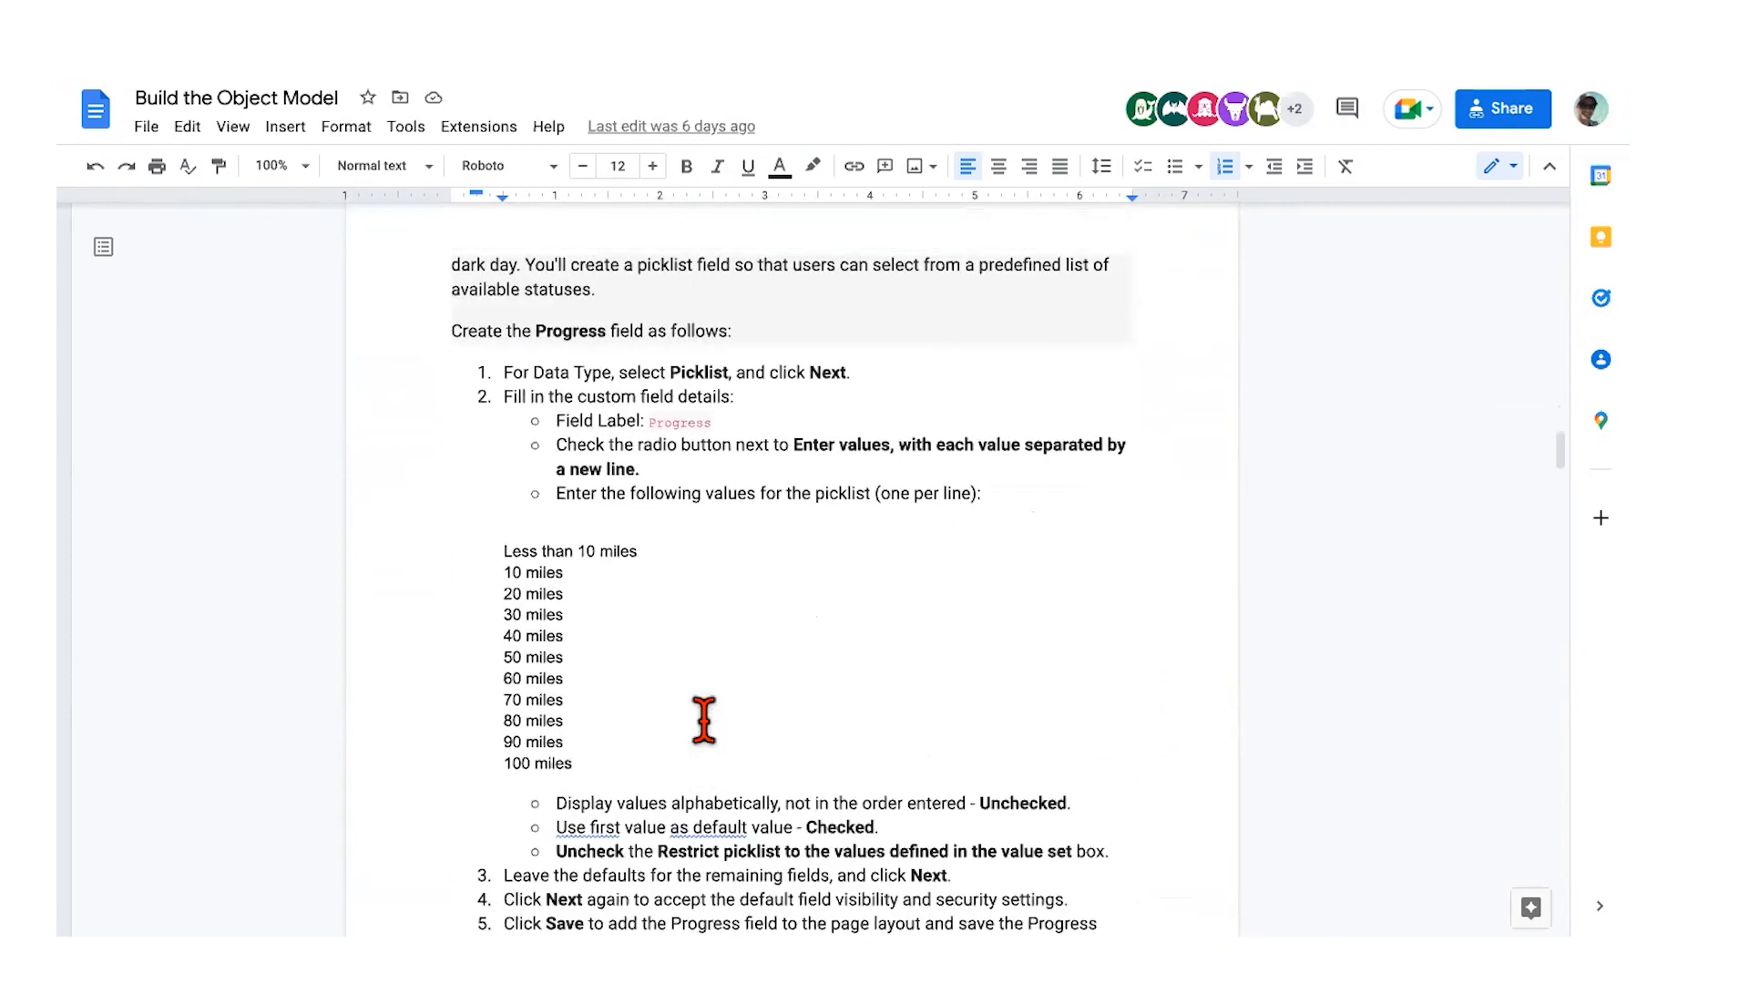
pyautogui.scroll(2, 704, 720)
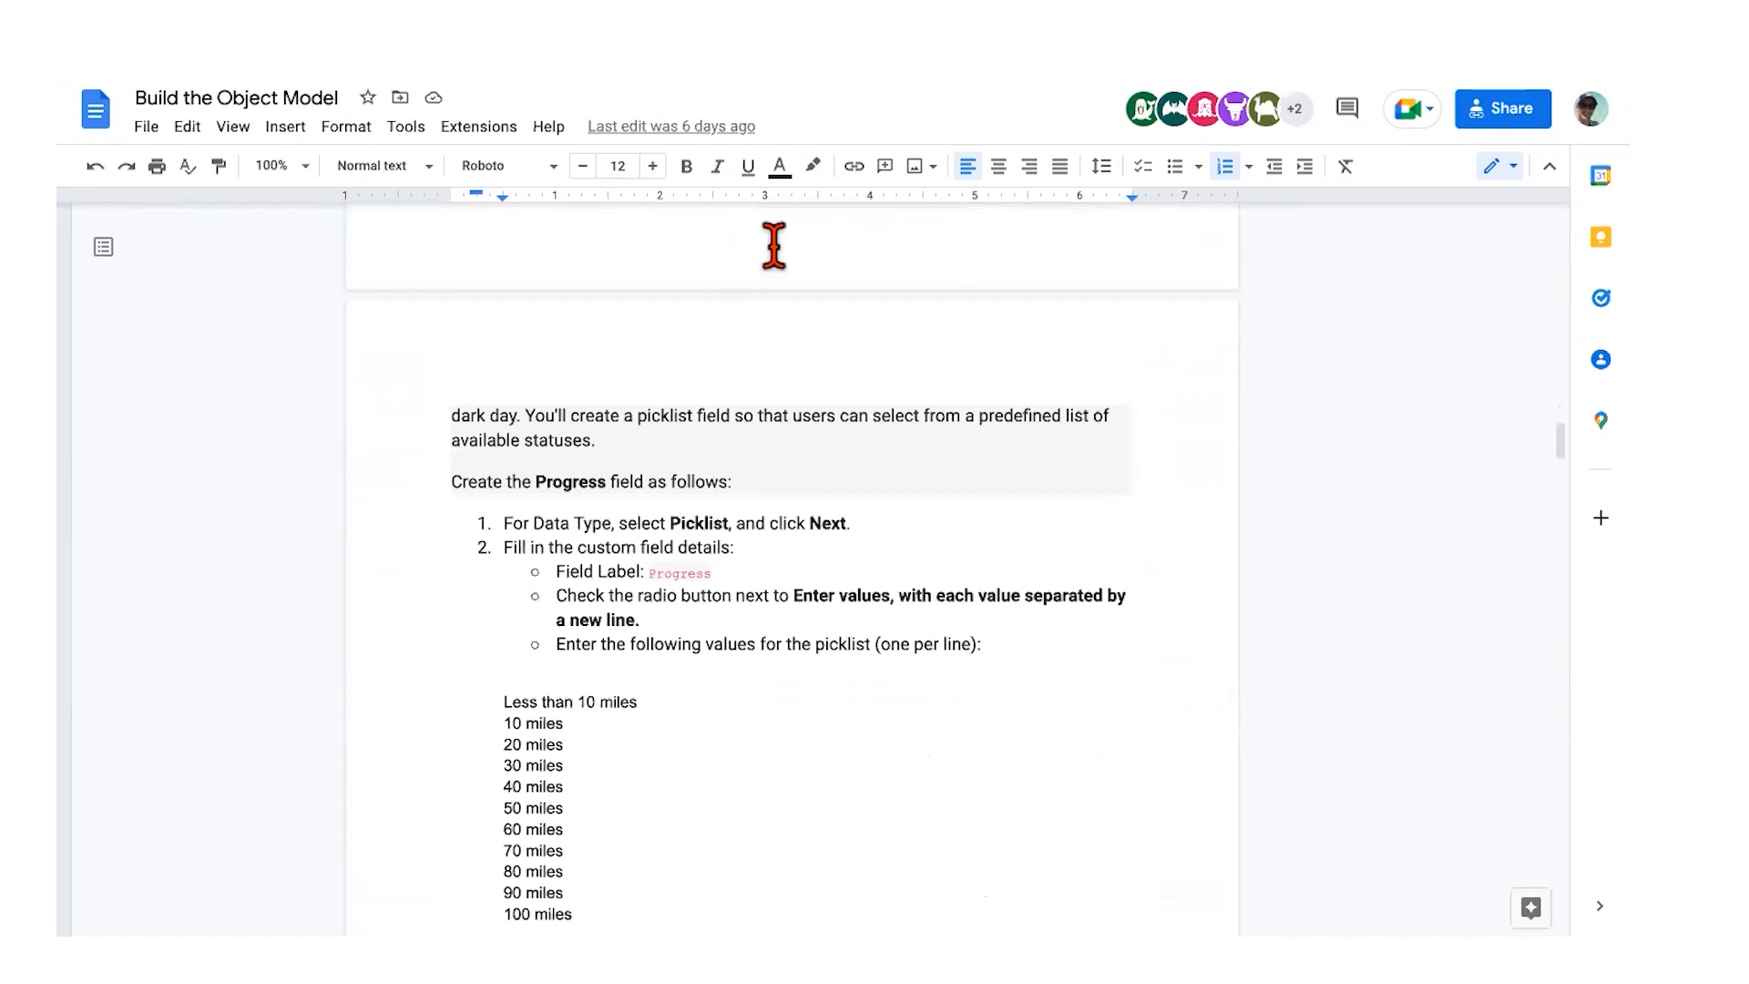
pyautogui.scroll(2, 738, 374)
pyautogui.scroll(2, 738, 375)
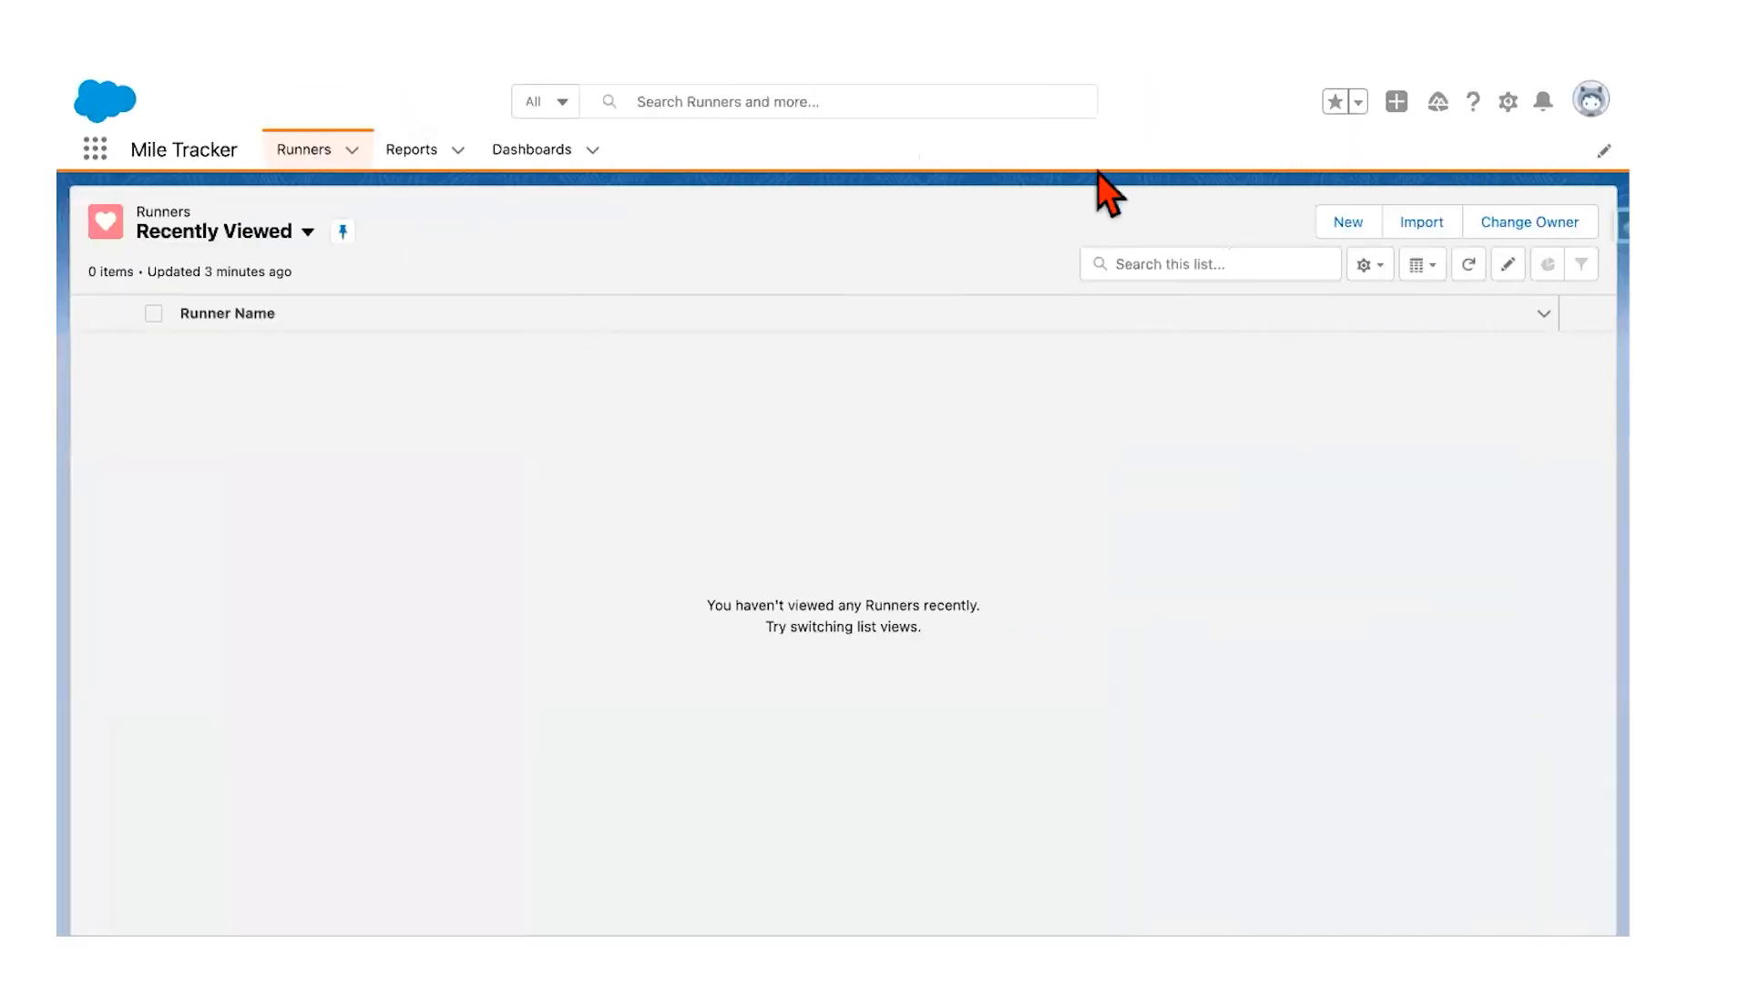
# Step: Find the Runner object in Object Manager by filtering for 'ru' and open it for editing
pyautogui.click(1507, 102)
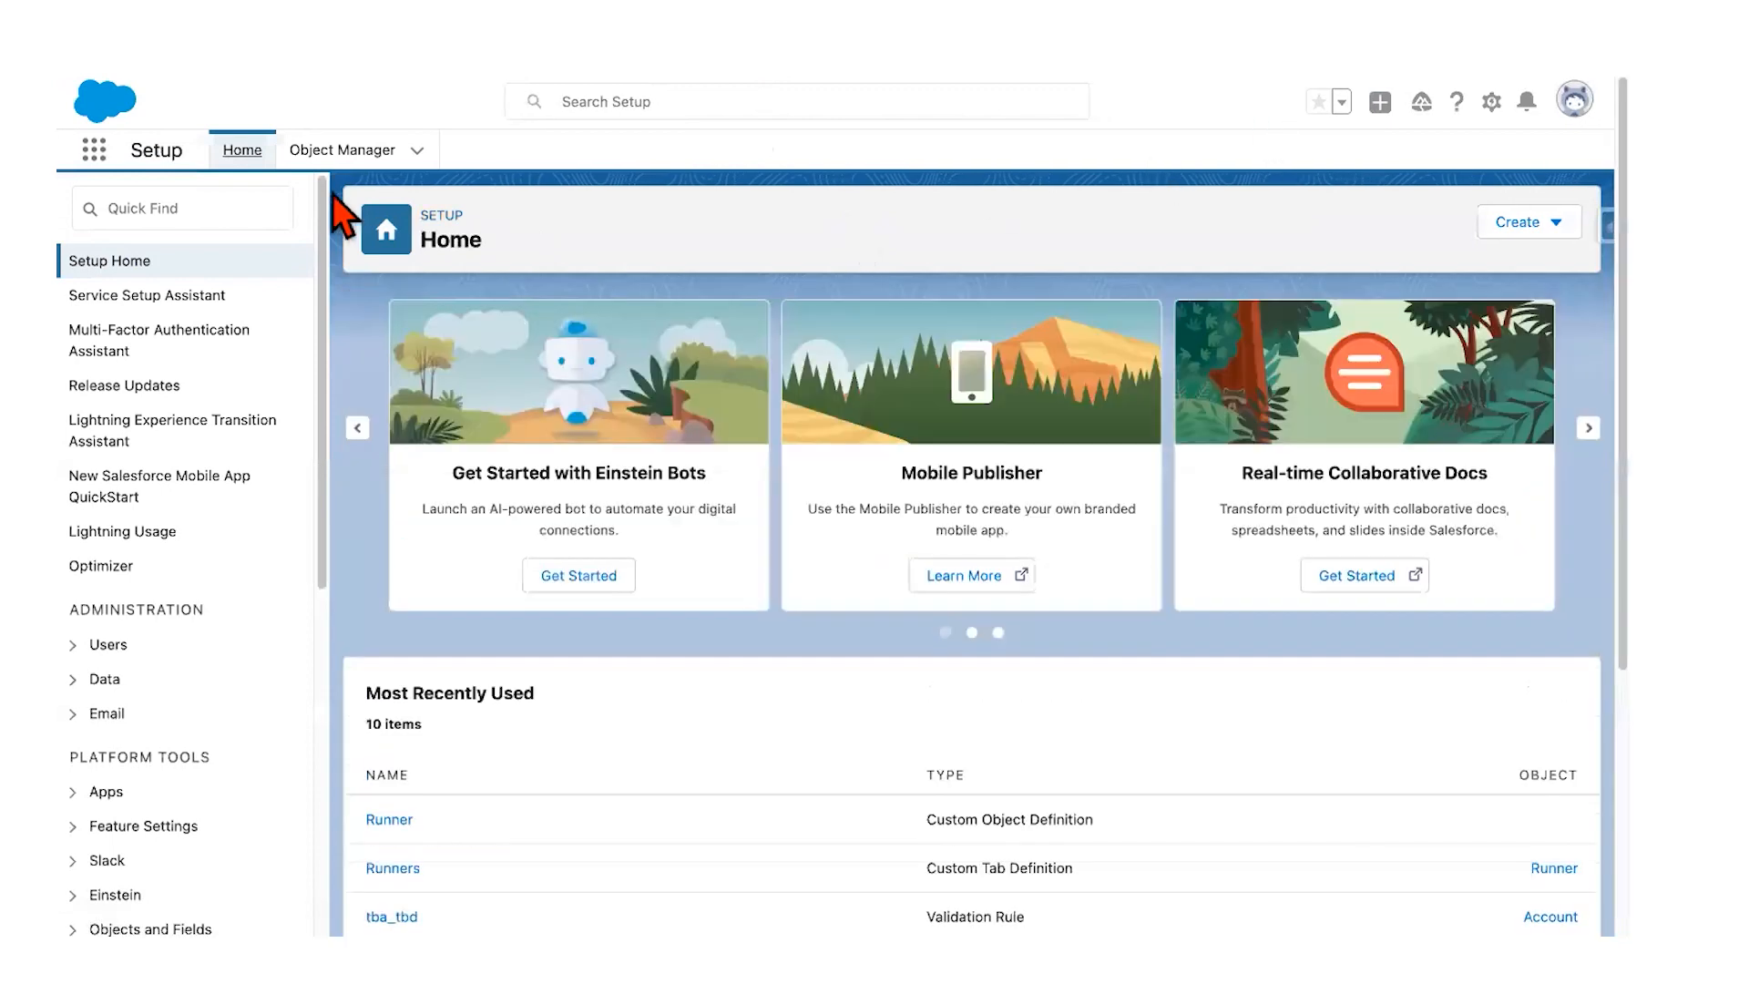
pyautogui.click(351, 149)
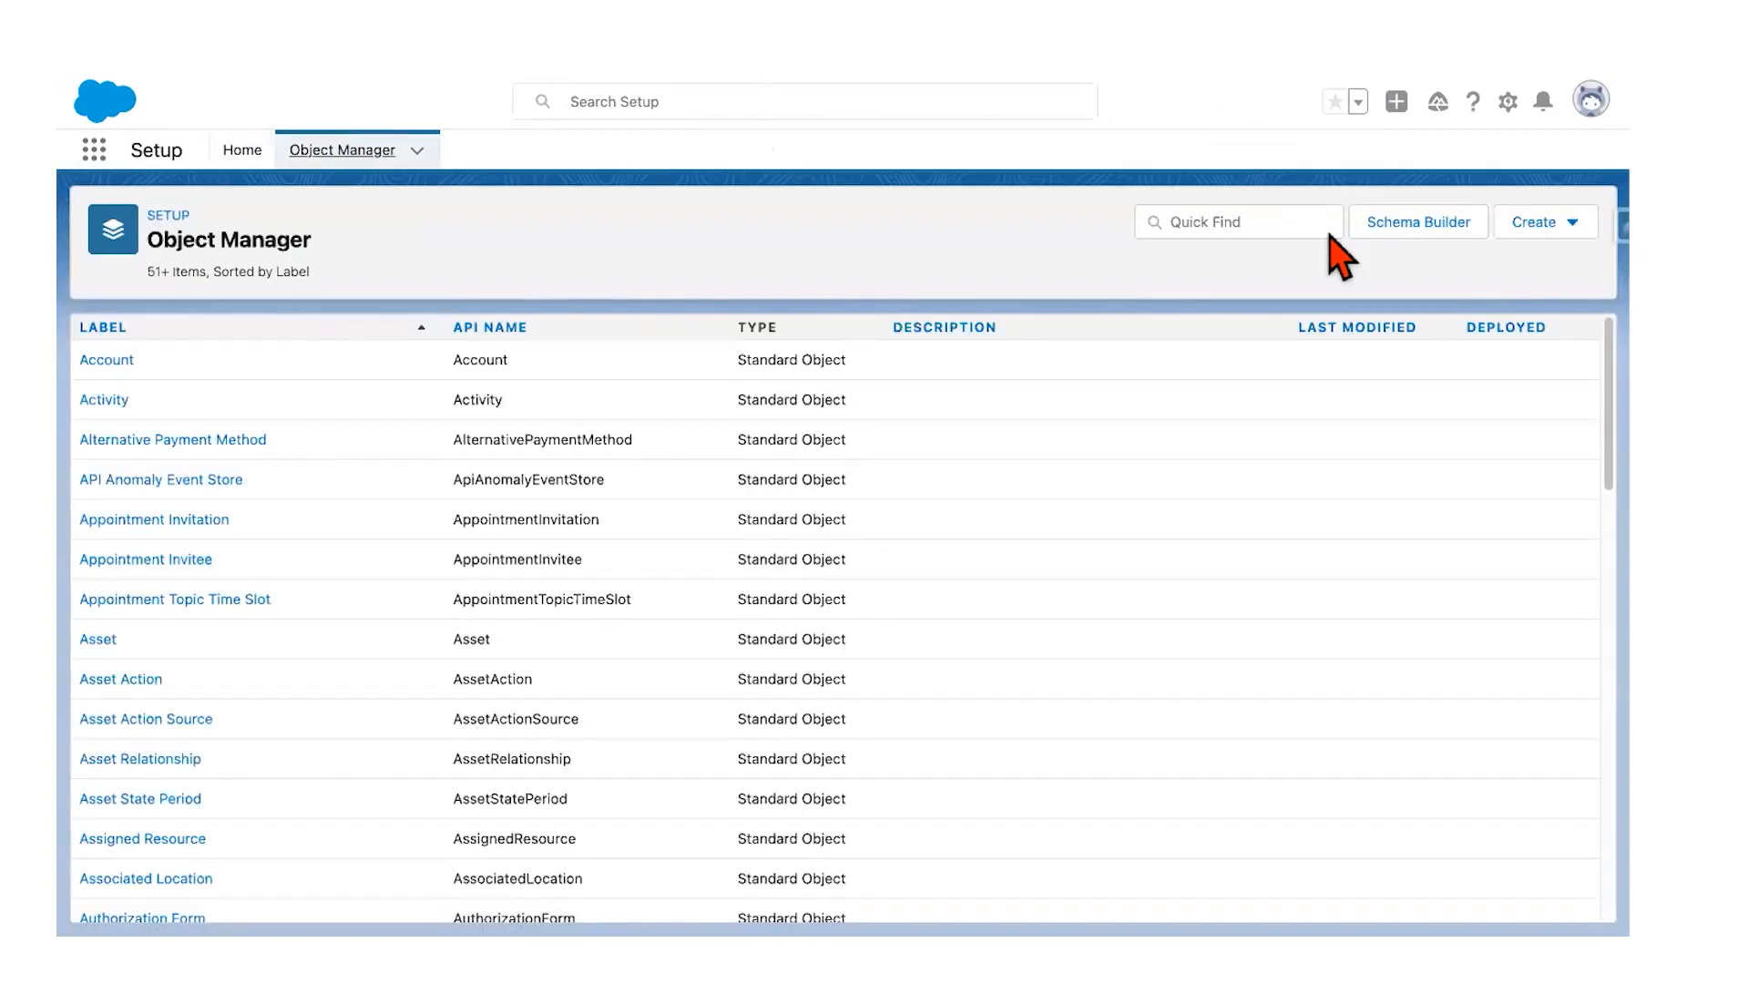
pyautogui.click(1258, 230)
pyautogui.write('runner')
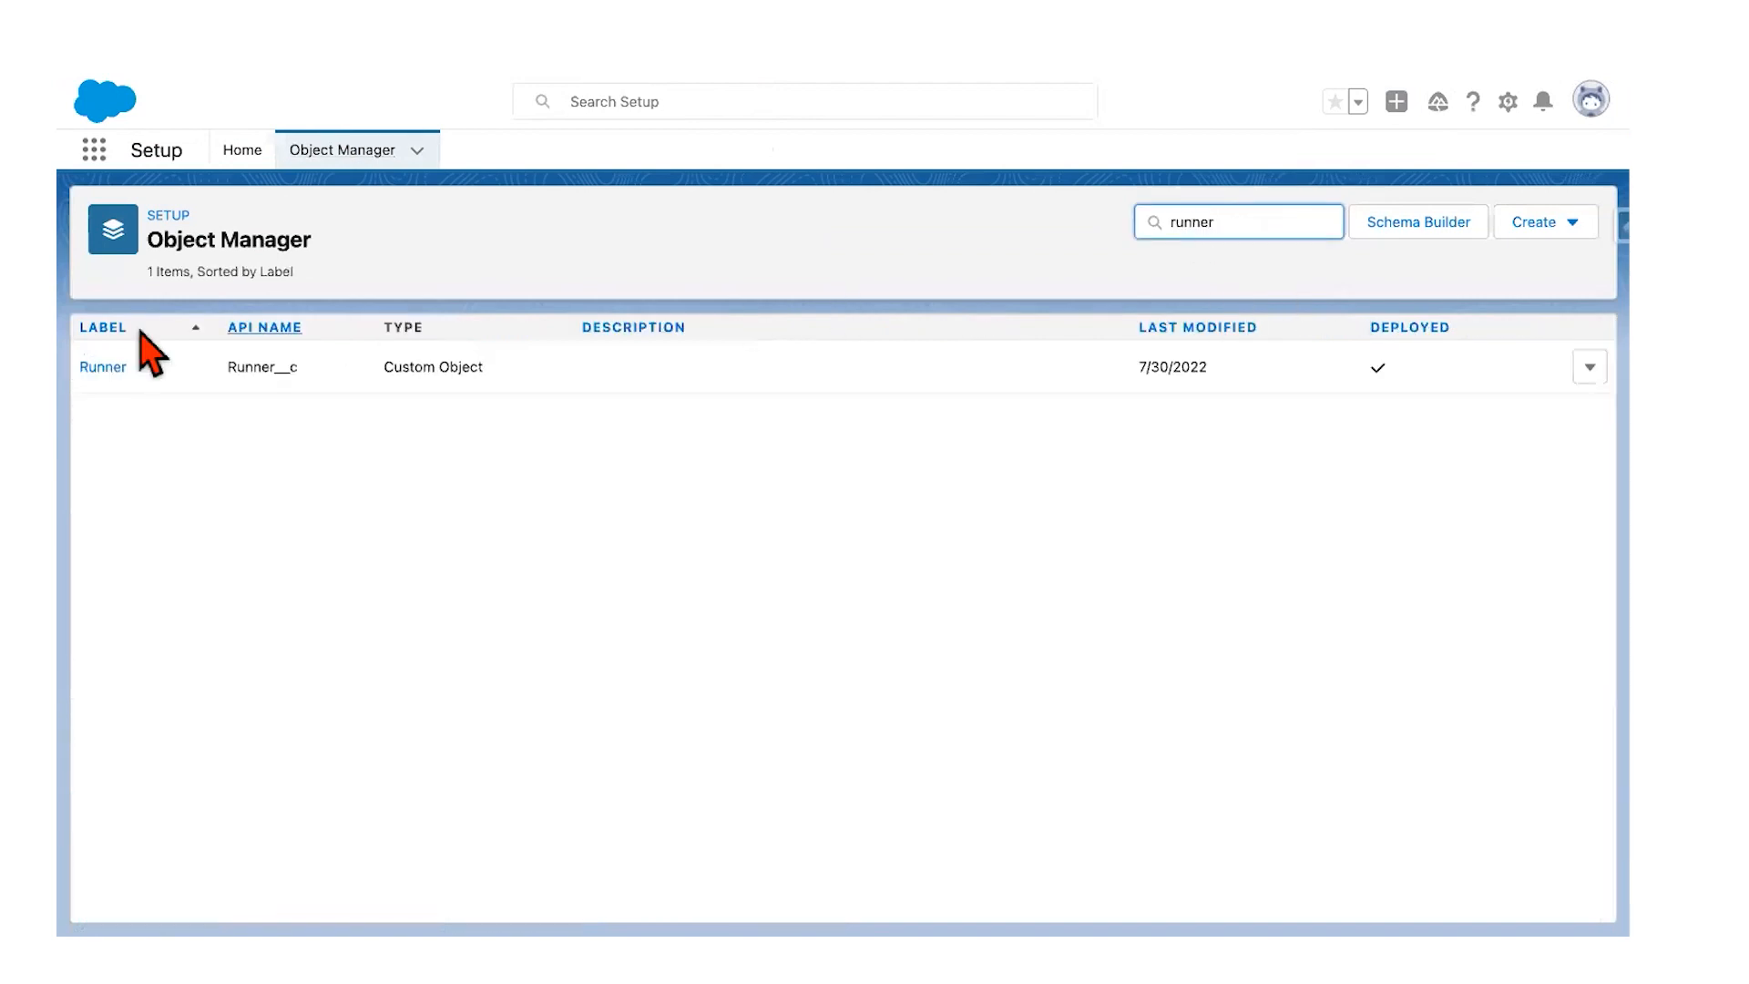
pyautogui.click(113, 367)
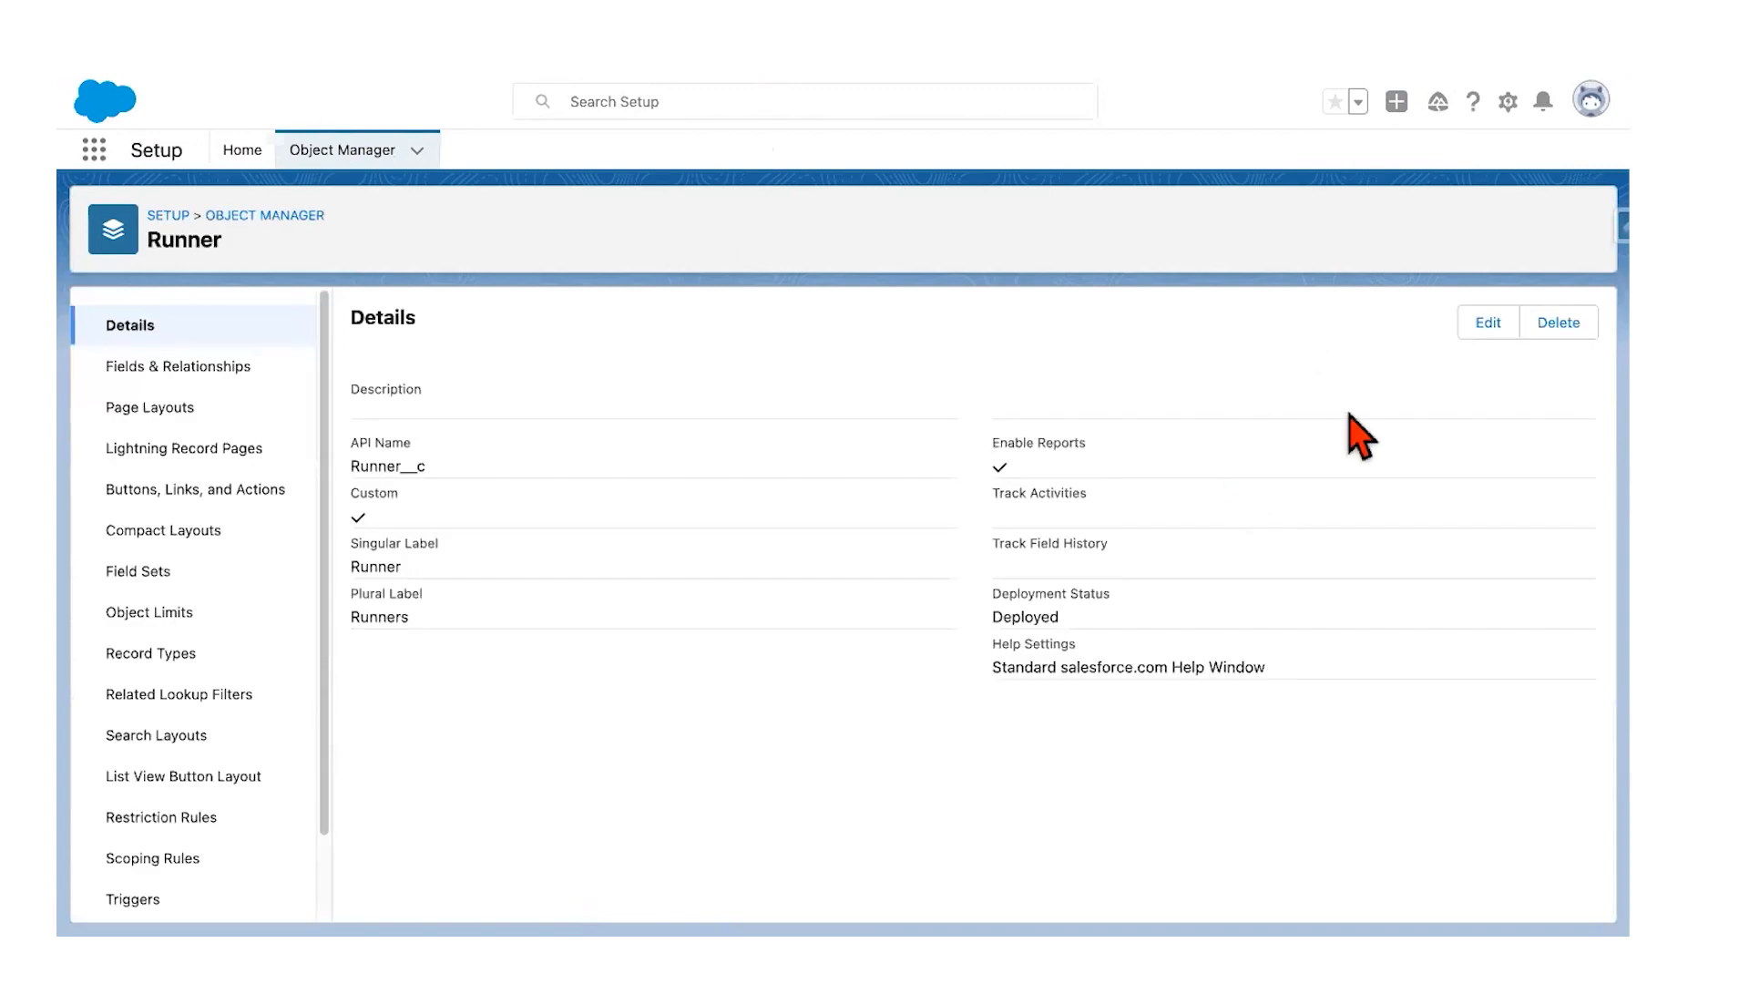
pyautogui.click(1490, 324)
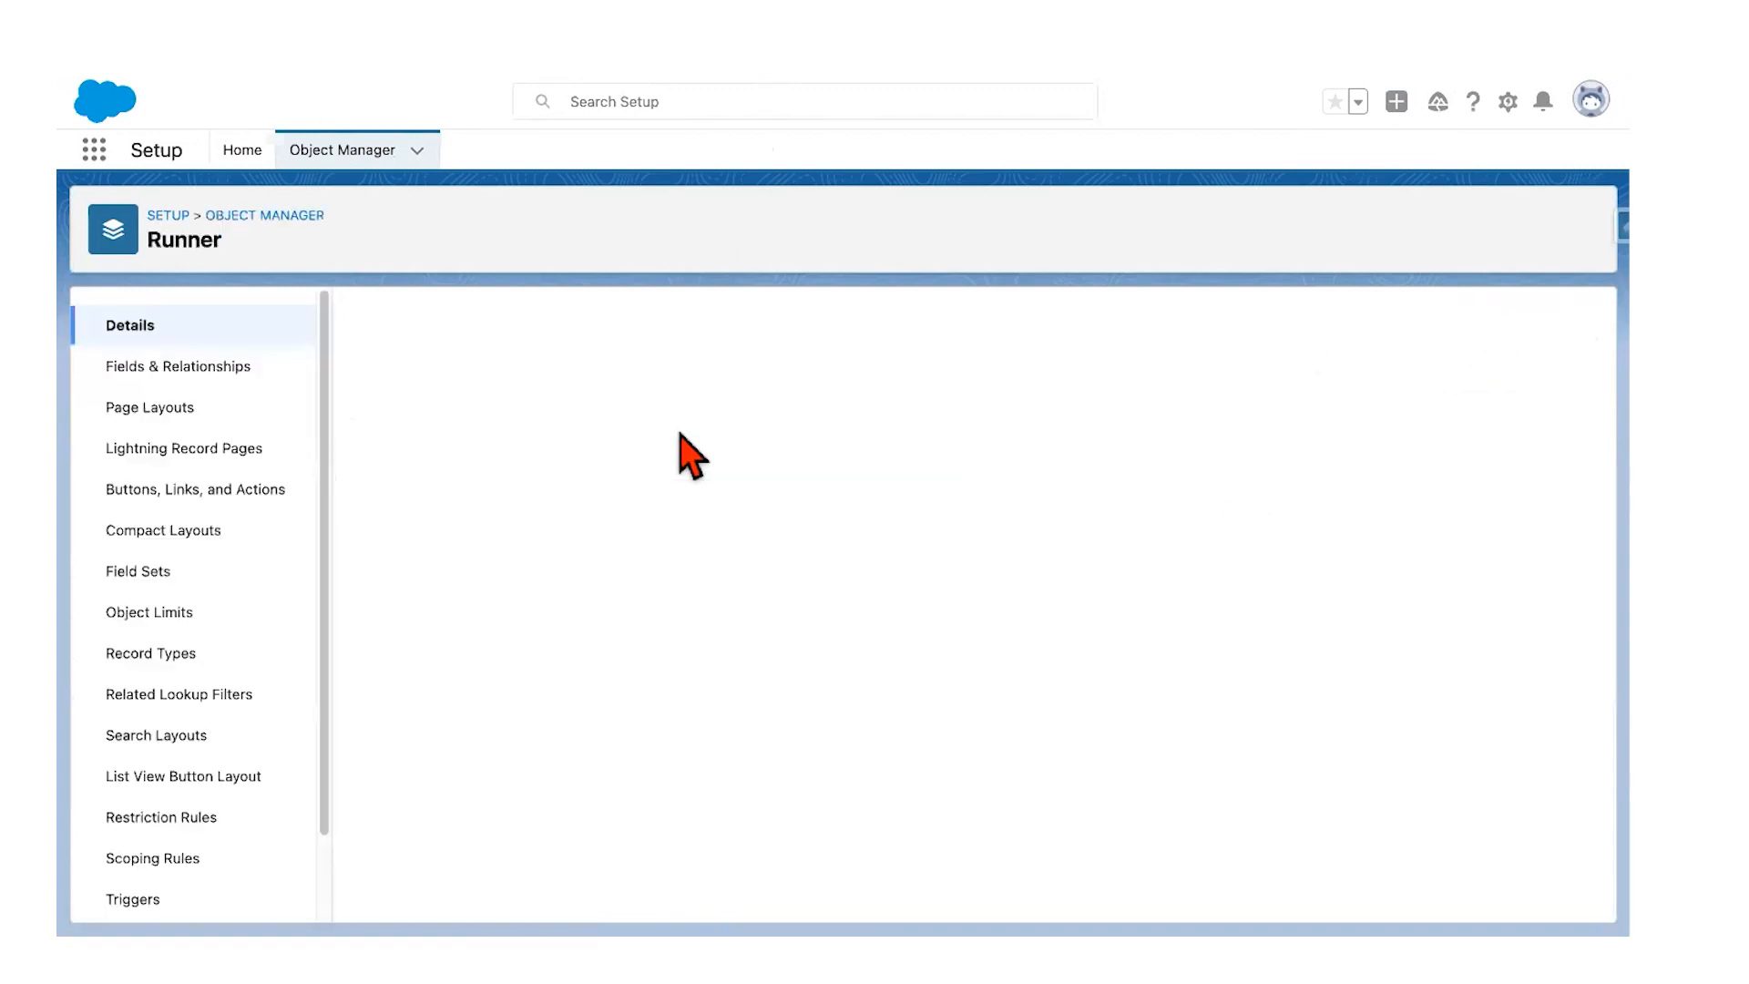
# Step: Prefix the Runner object's label with '*' after the Object Name rejects it, and save
pyautogui.doubleClick(600, 477)
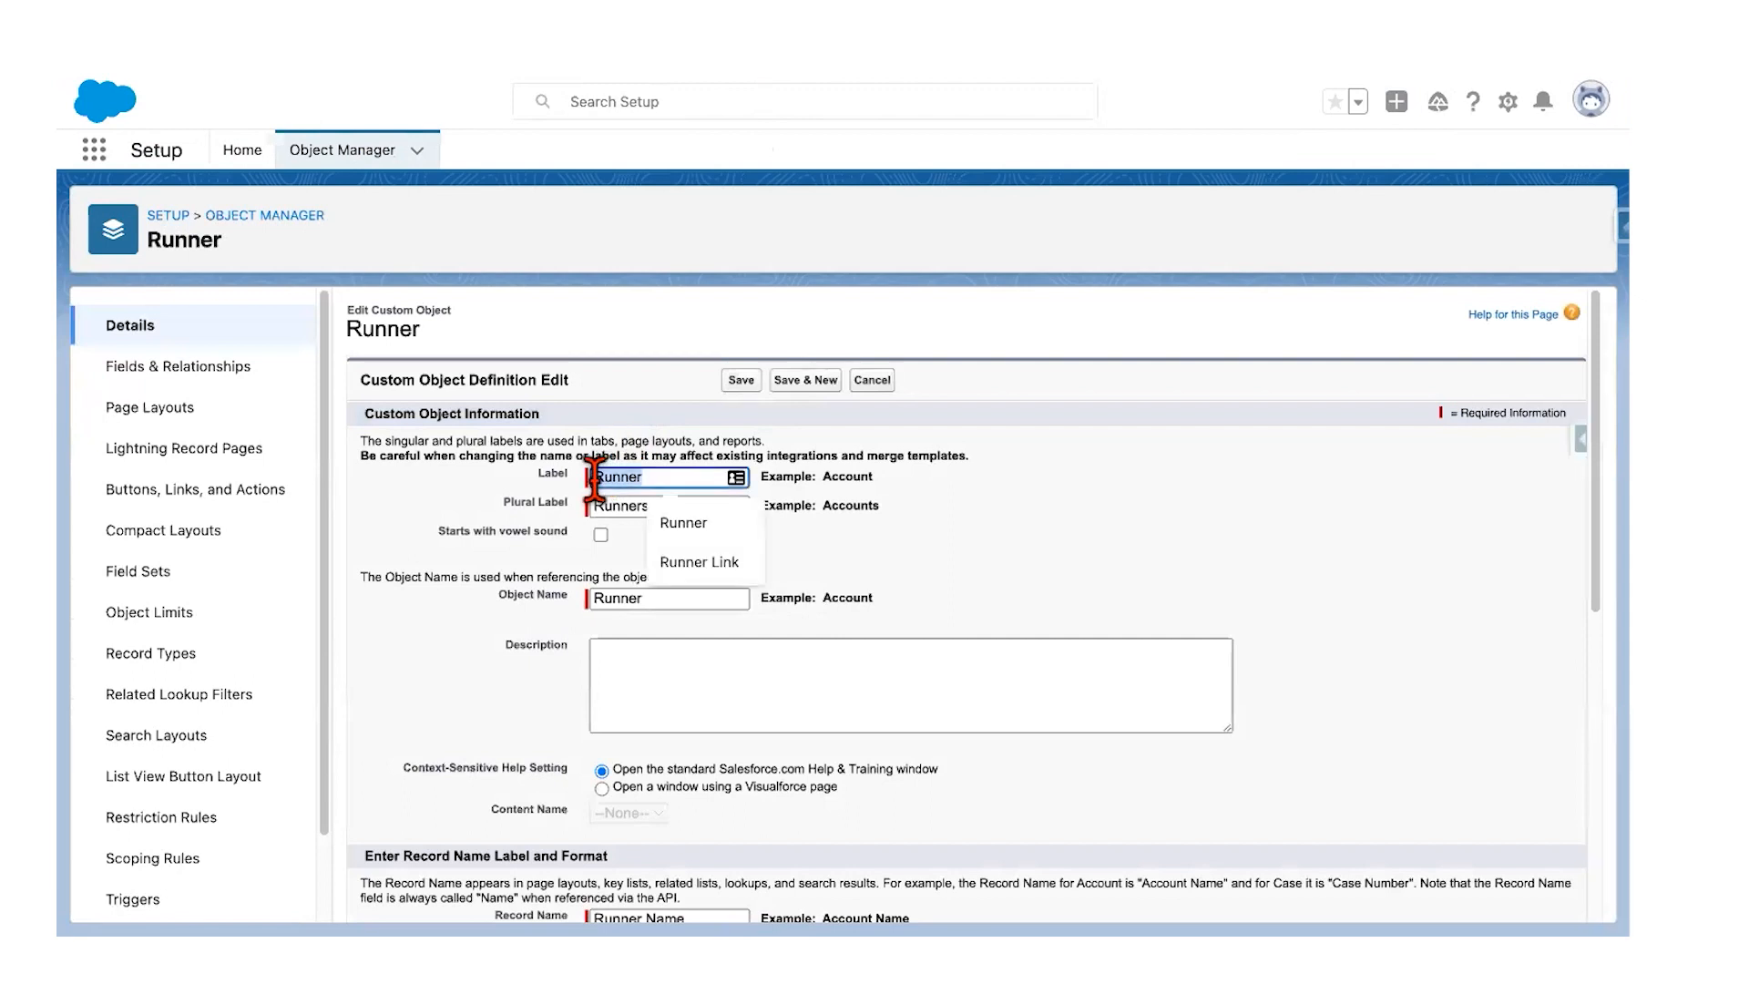
pyautogui.click(588, 601)
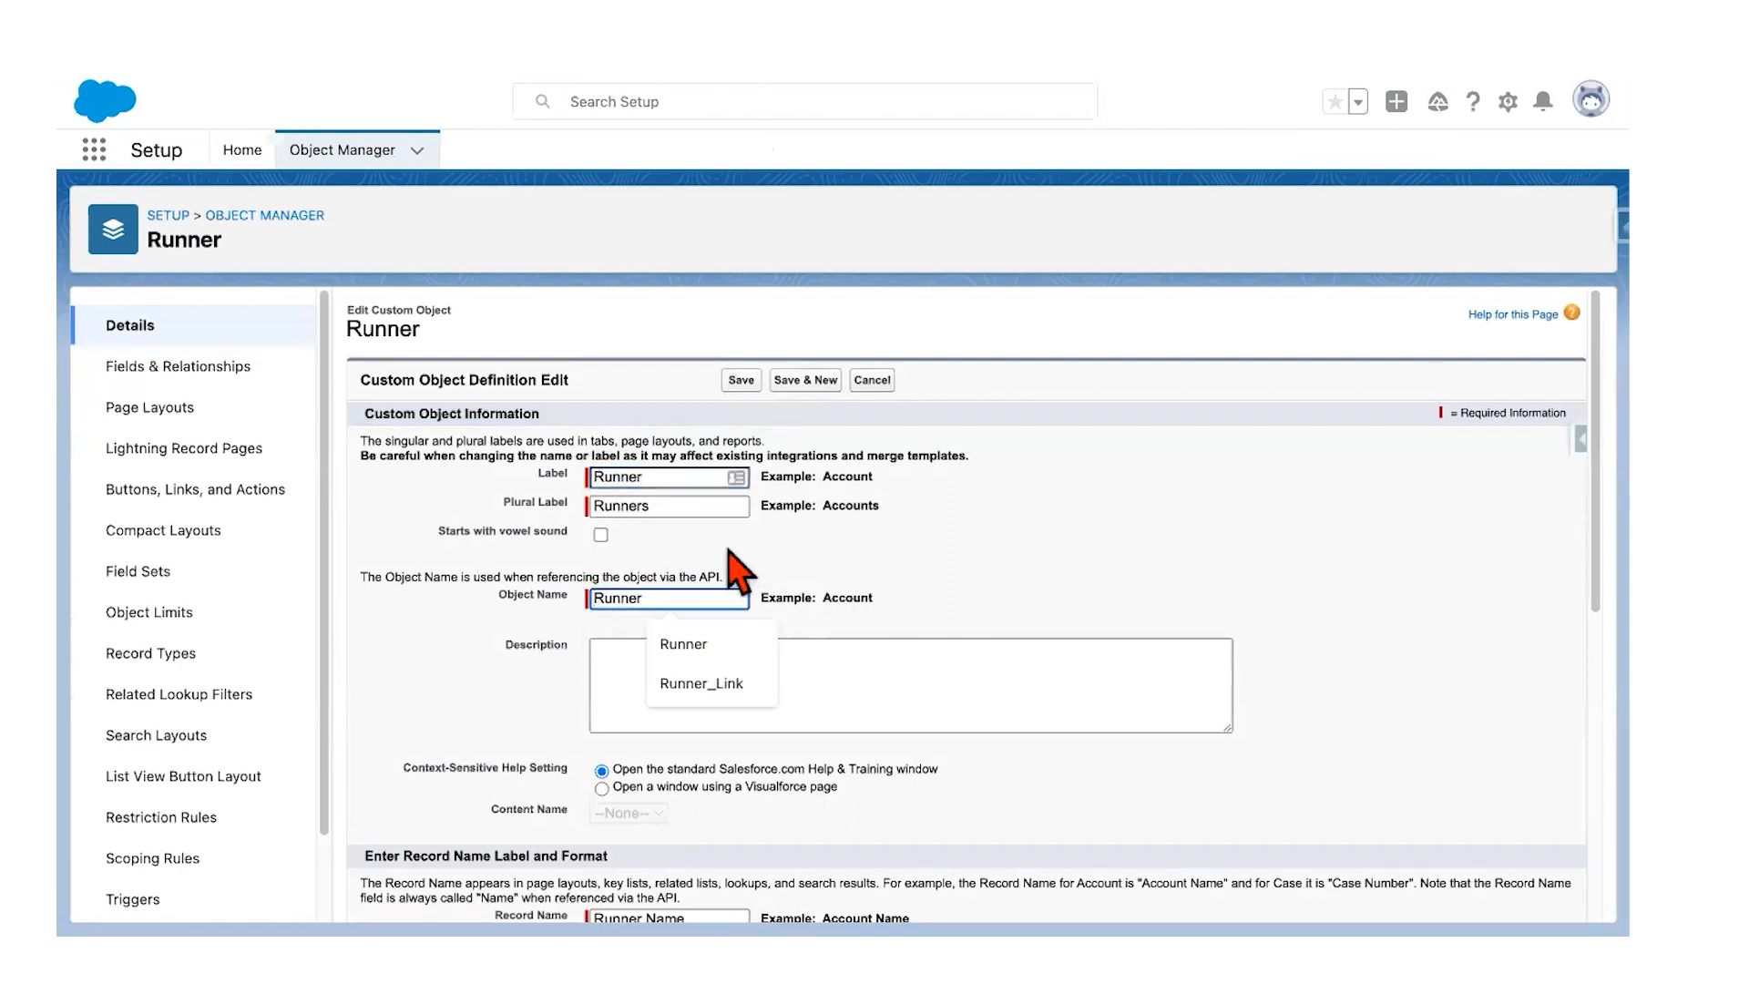
pyautogui.write('*')
pyautogui.click(745, 382)
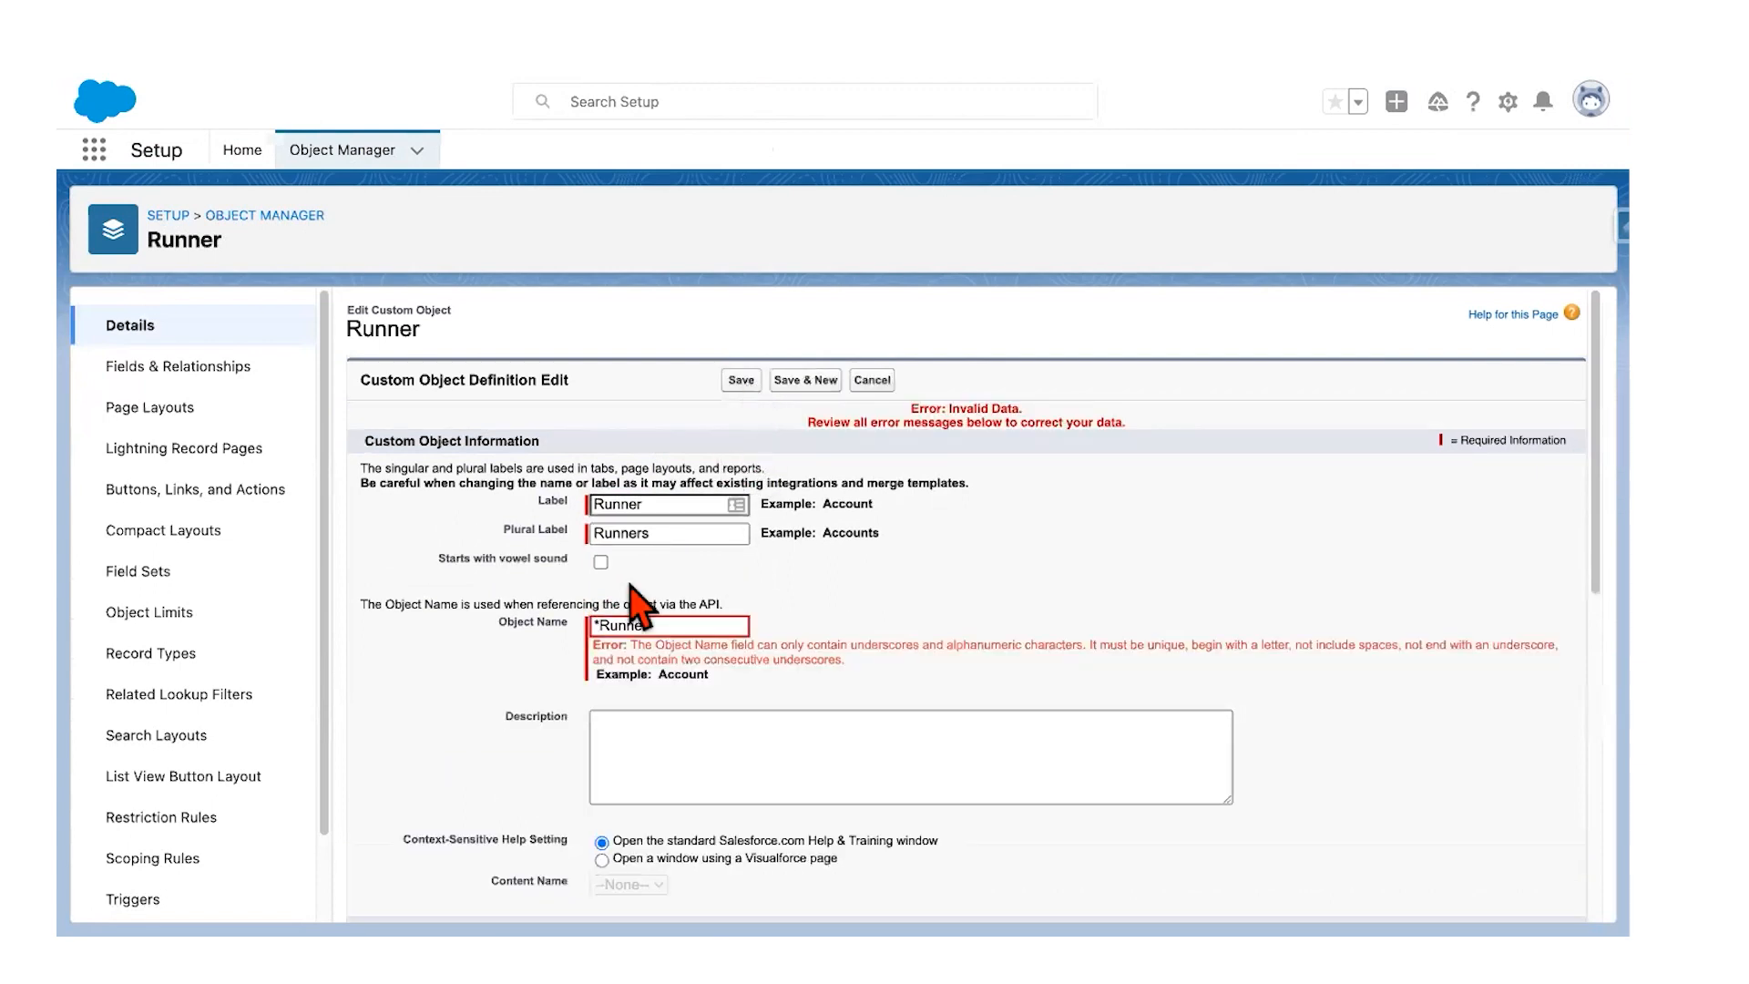
pyautogui.click(601, 625)
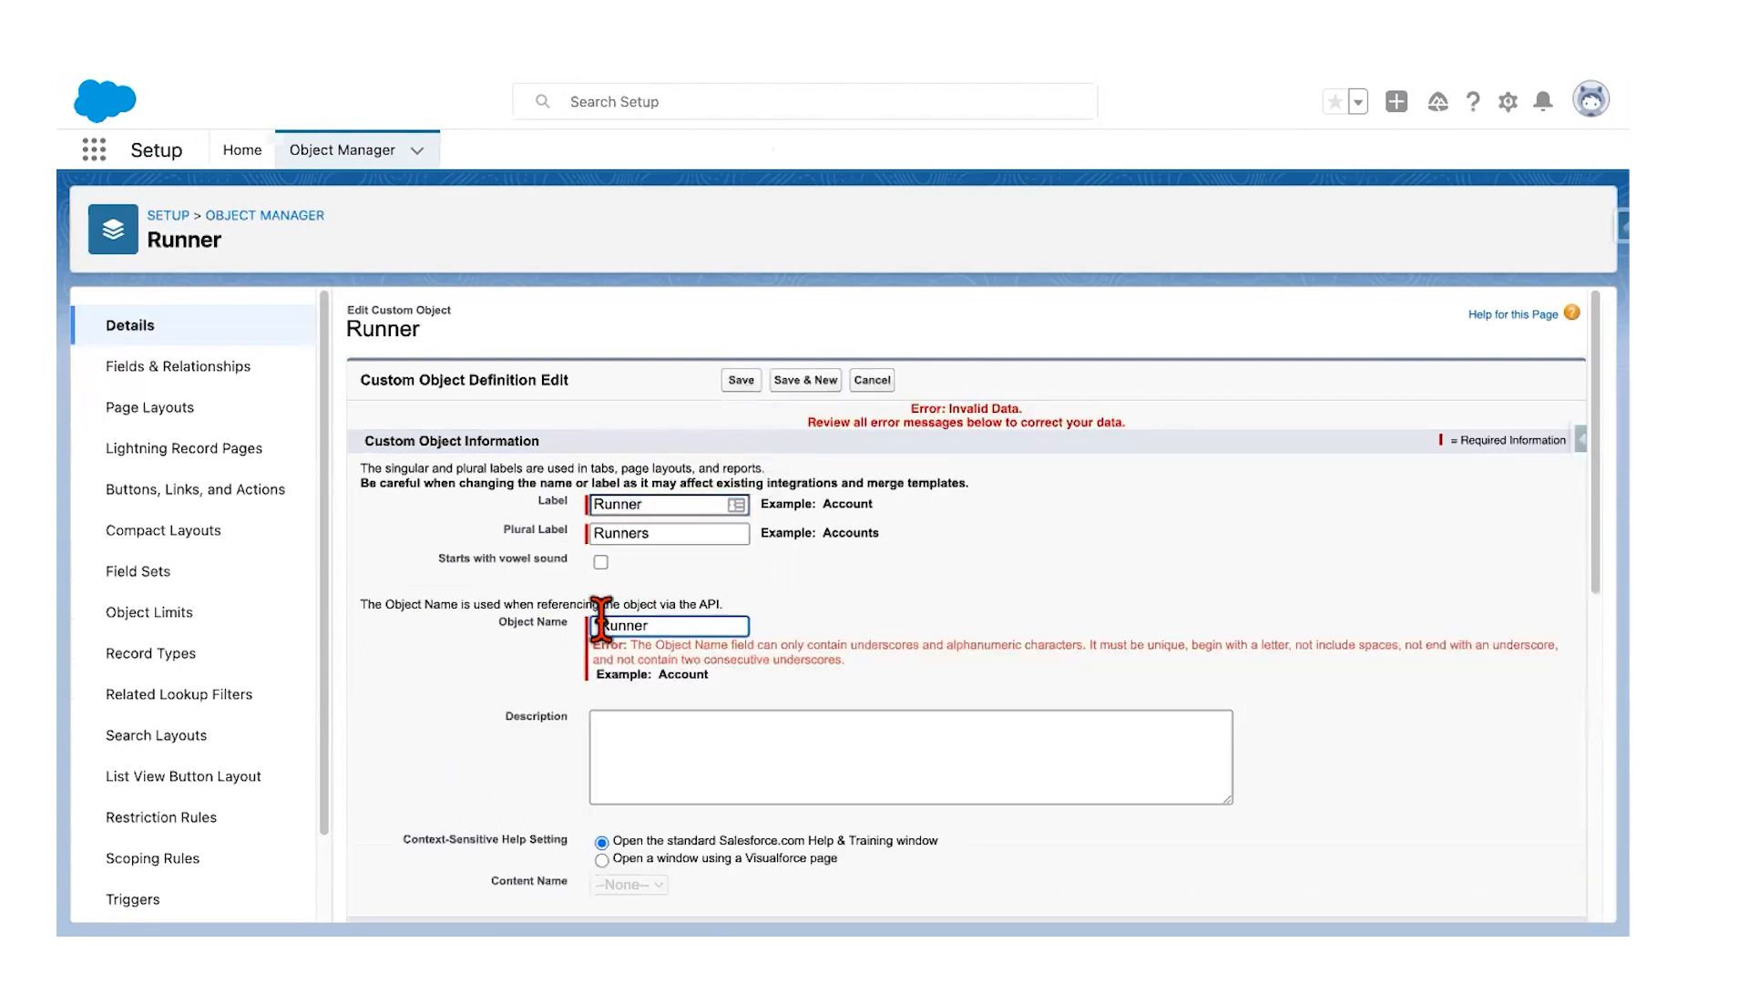
pyautogui.click(595, 506)
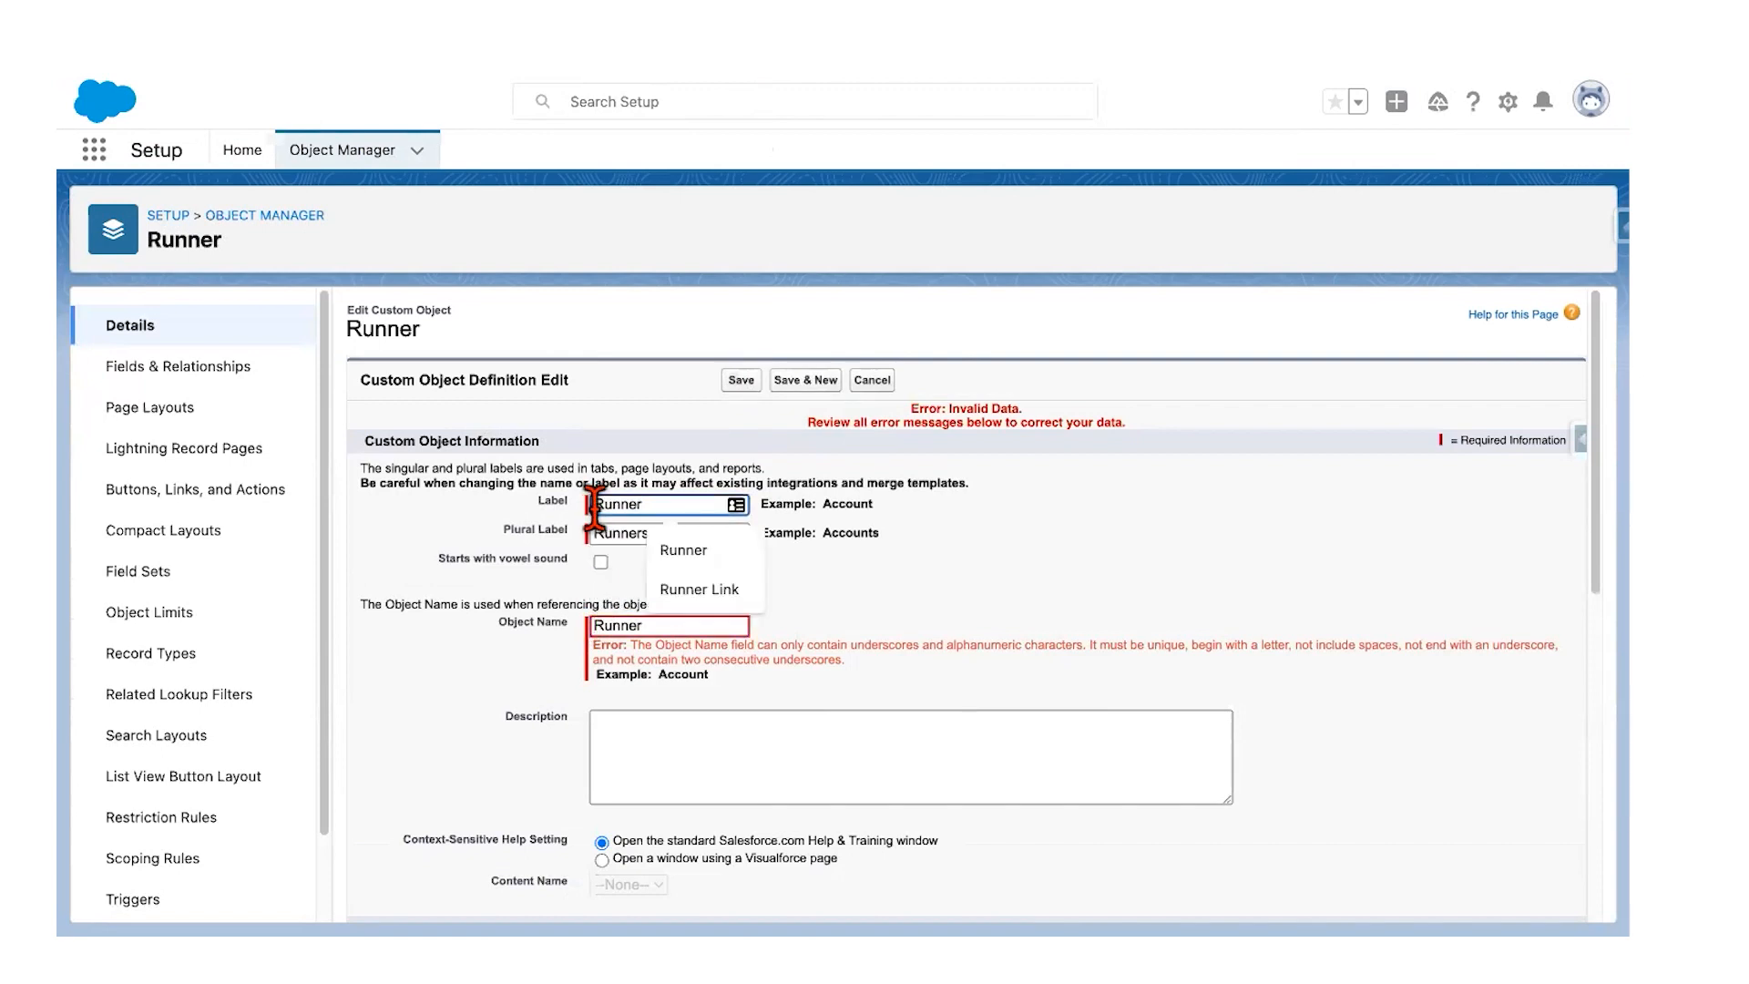
pyautogui.write('*')
pyautogui.click(734, 381)
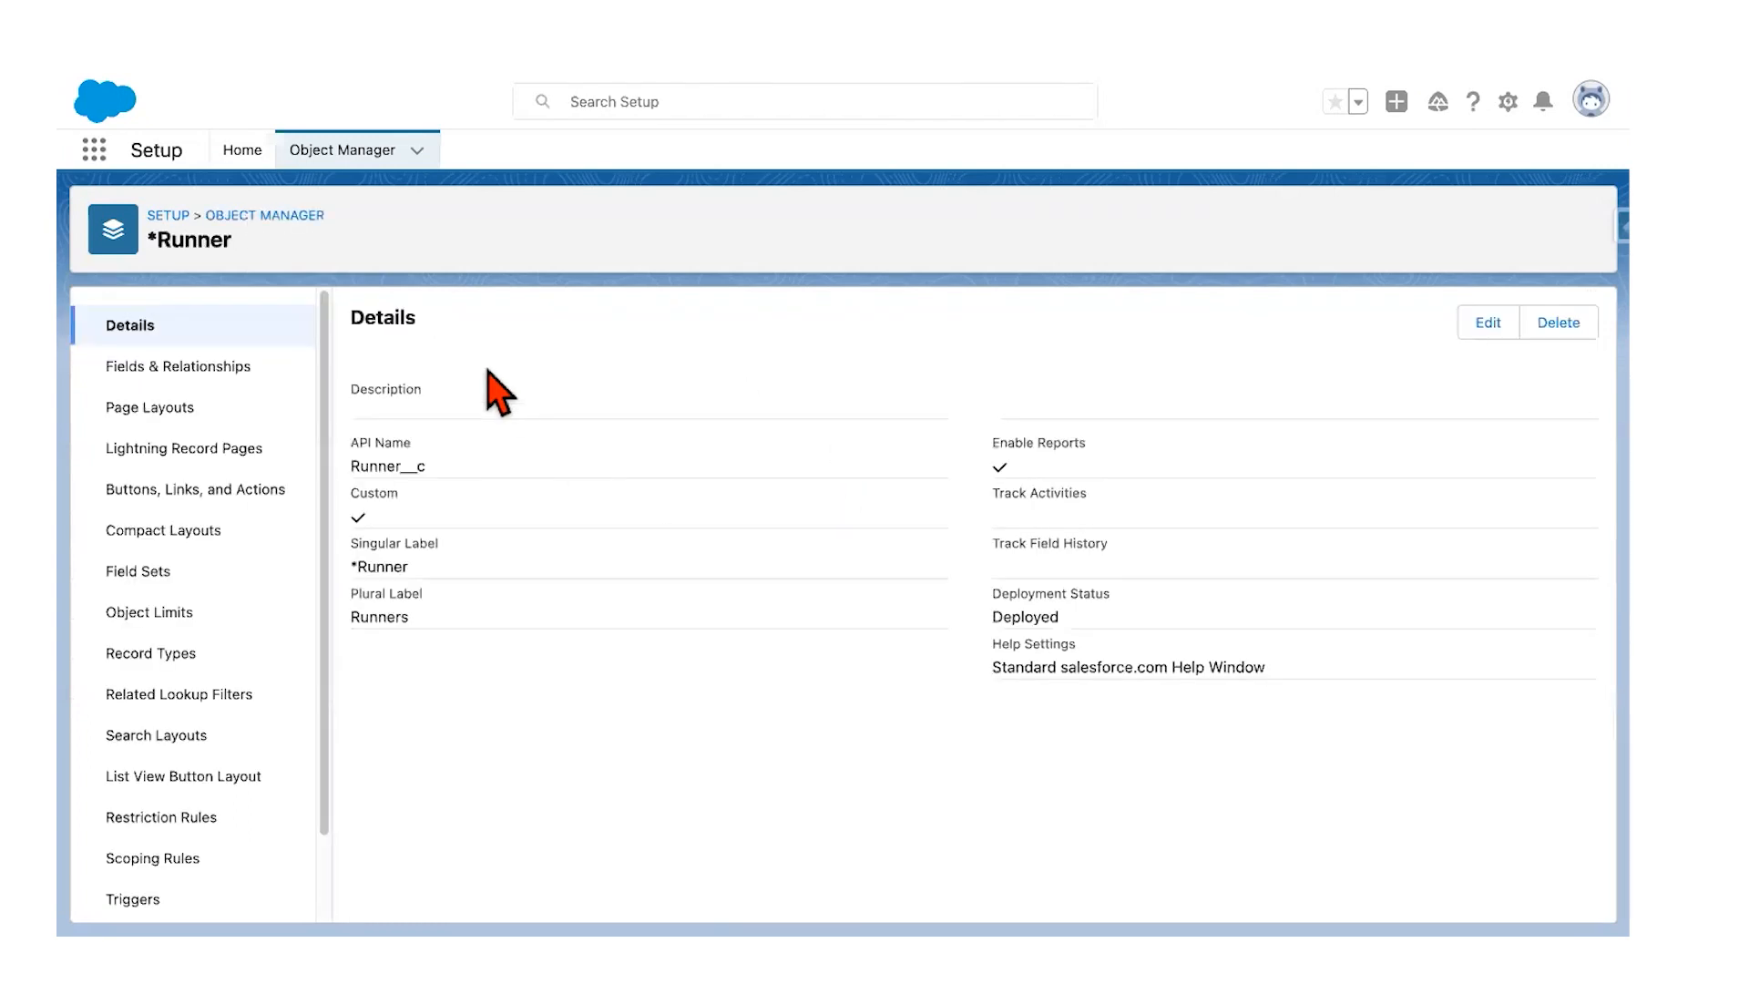
# Step: Start a new custom field from the *Runner object's Fields & Relationships
pyautogui.click(347, 154)
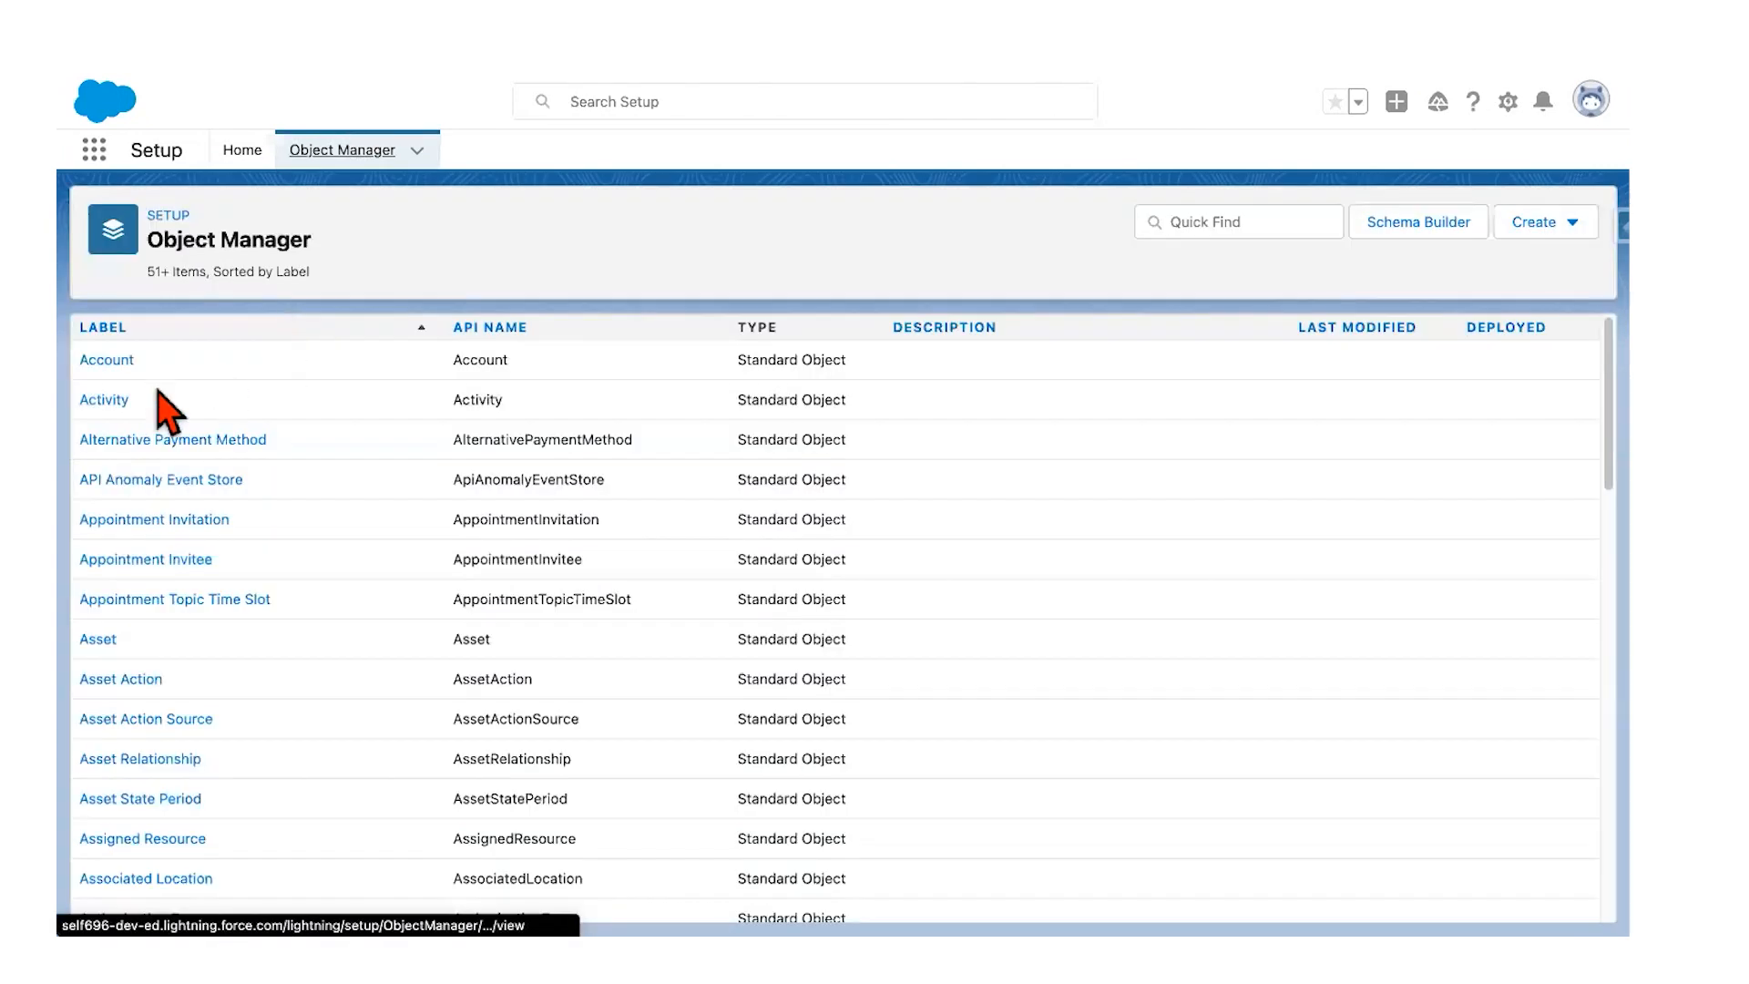
pyautogui.click(108, 368)
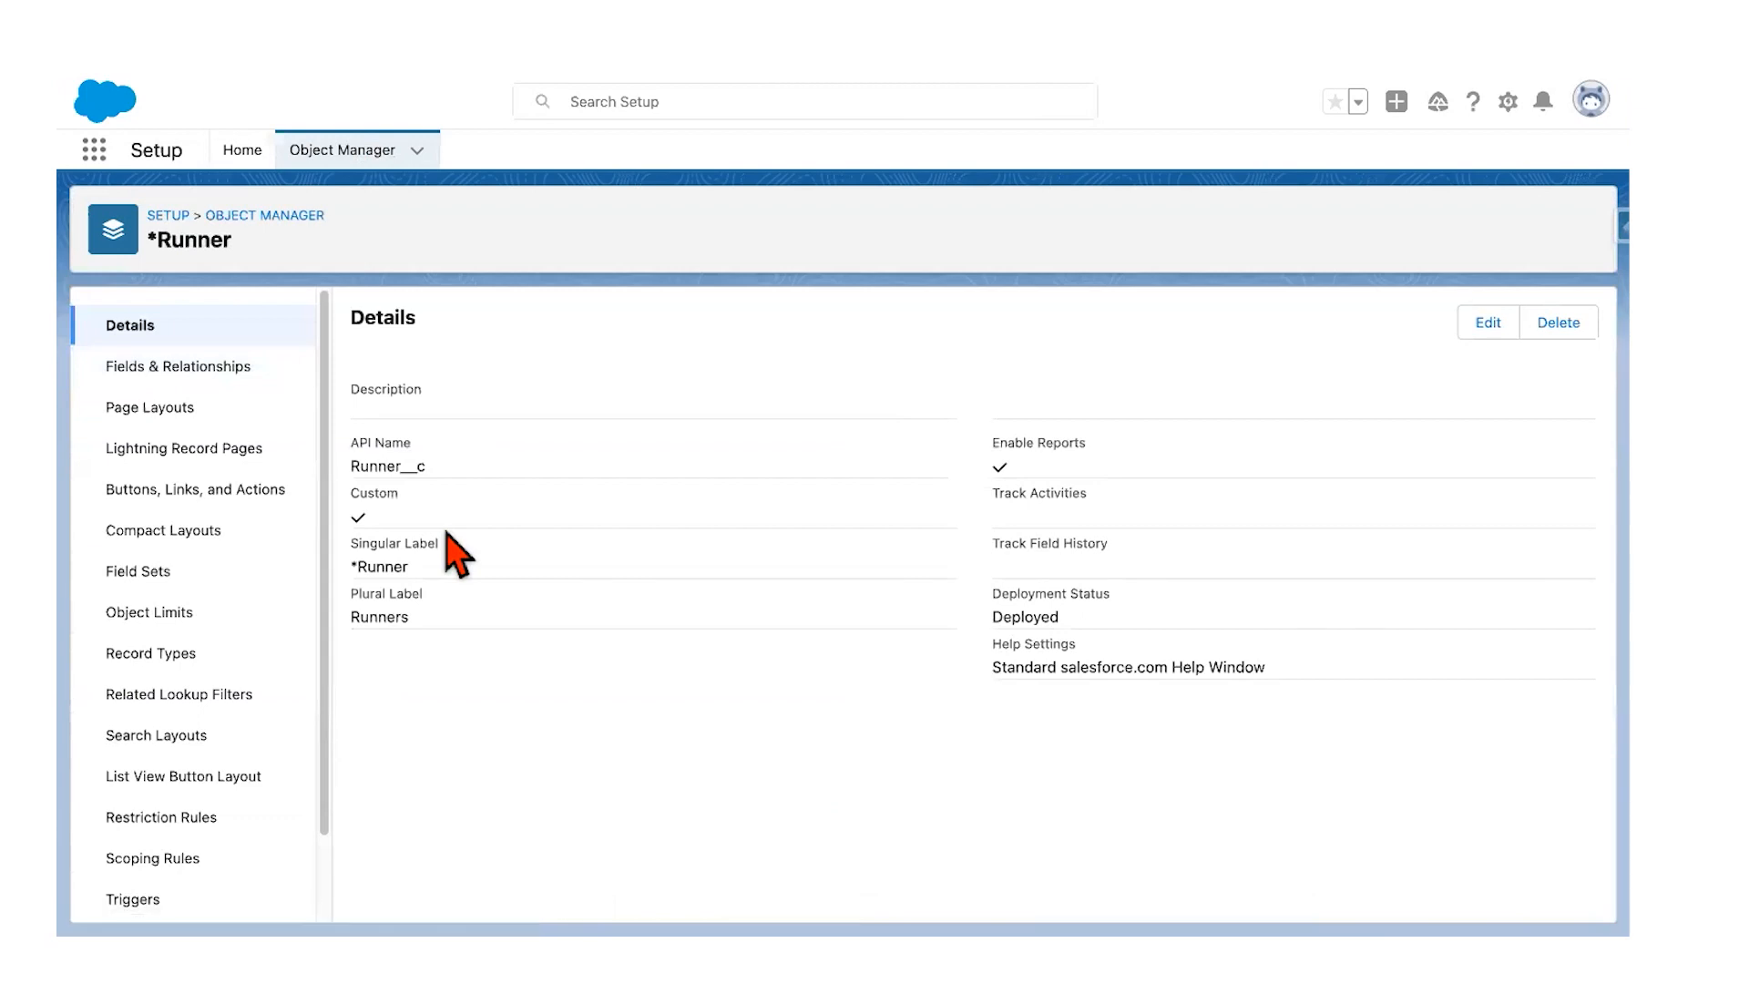
pyautogui.click(211, 381)
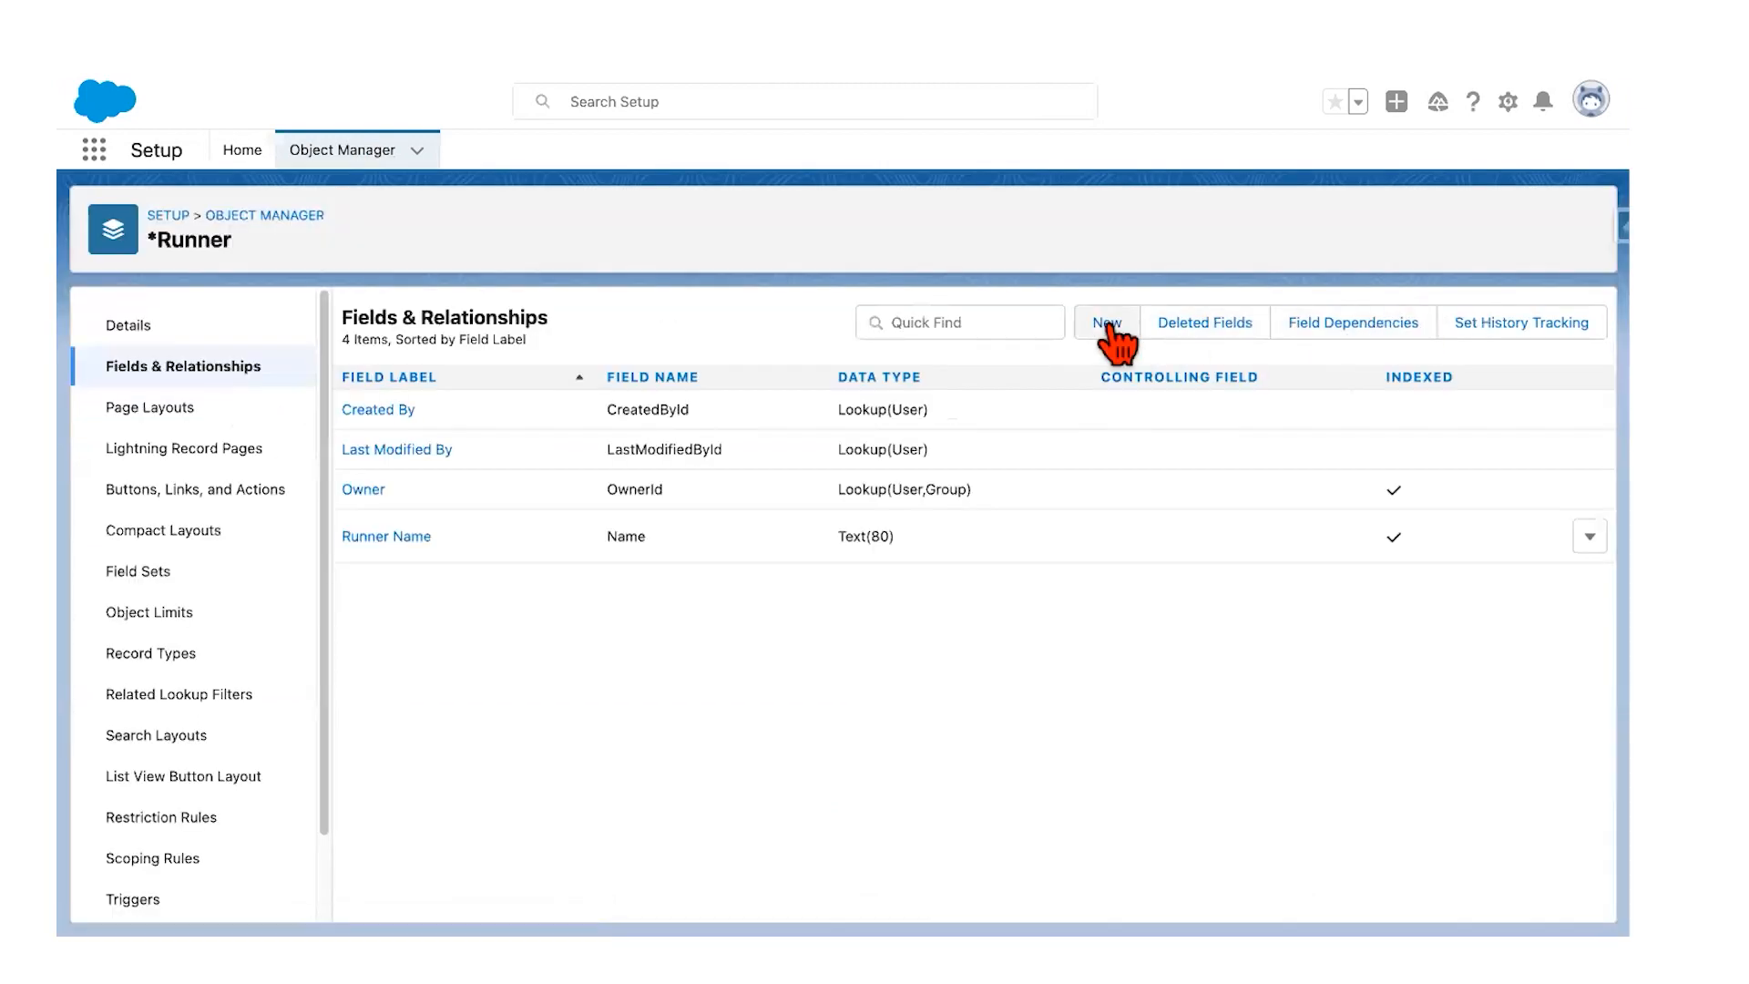
pyautogui.click(1109, 326)
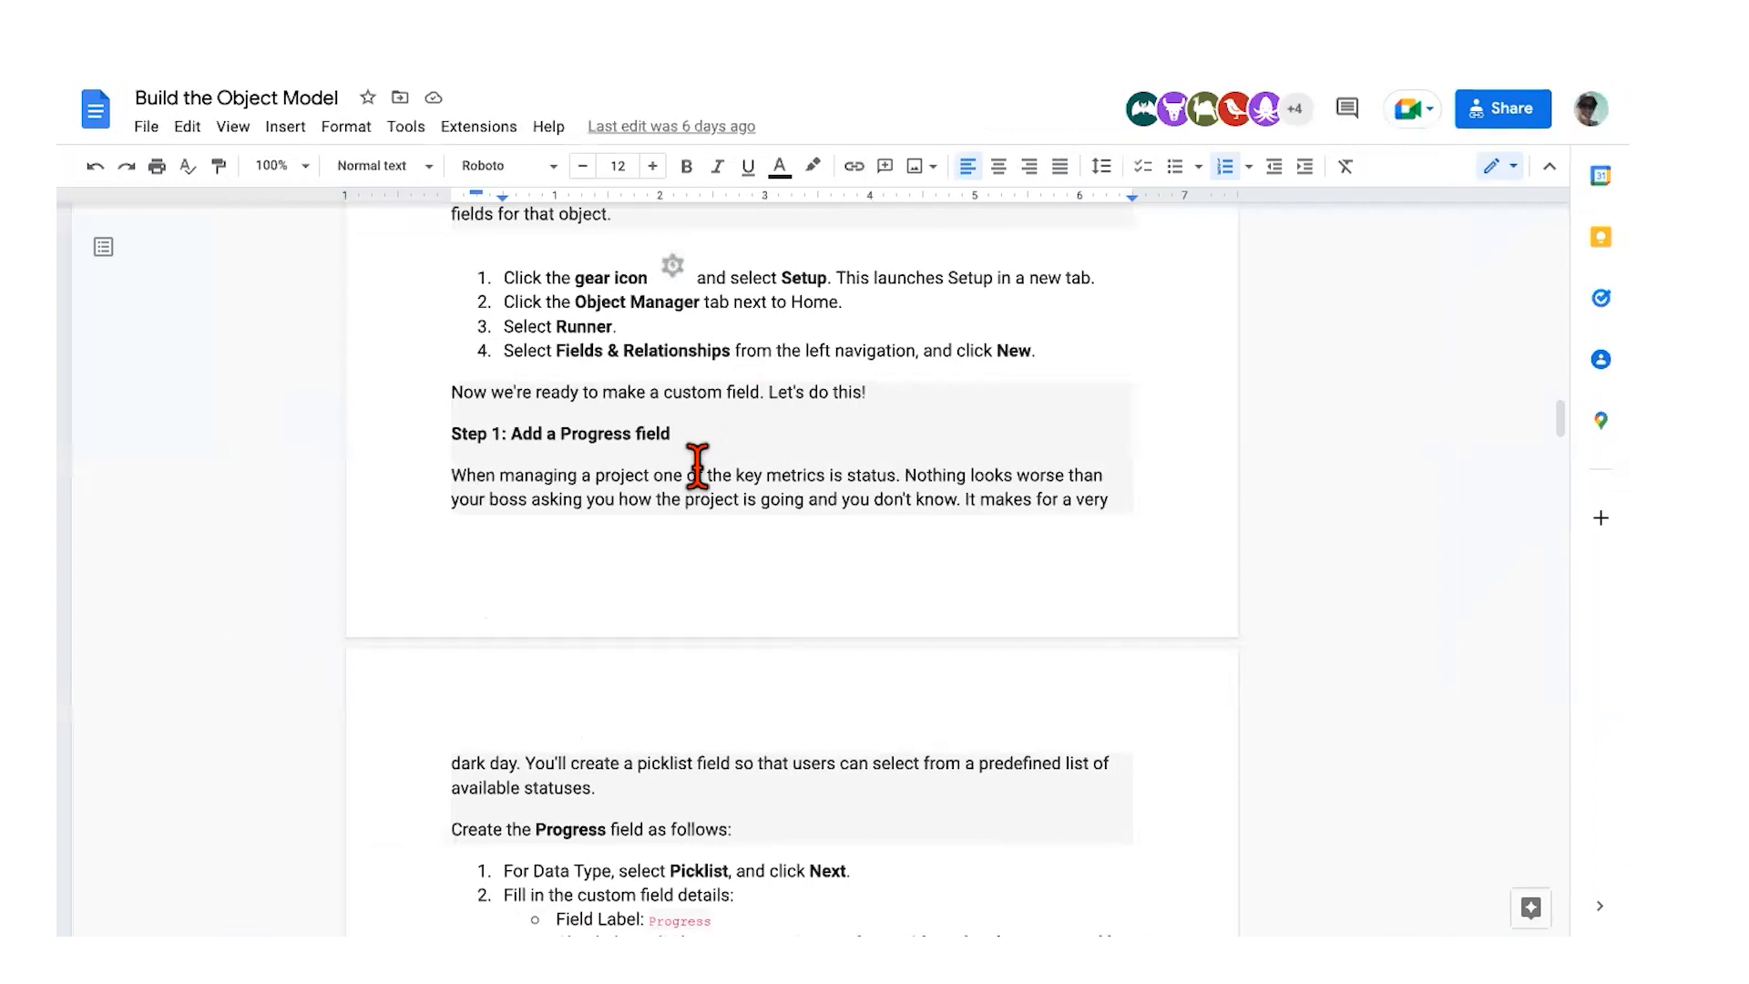
pyautogui.scroll(-2, 809, 458)
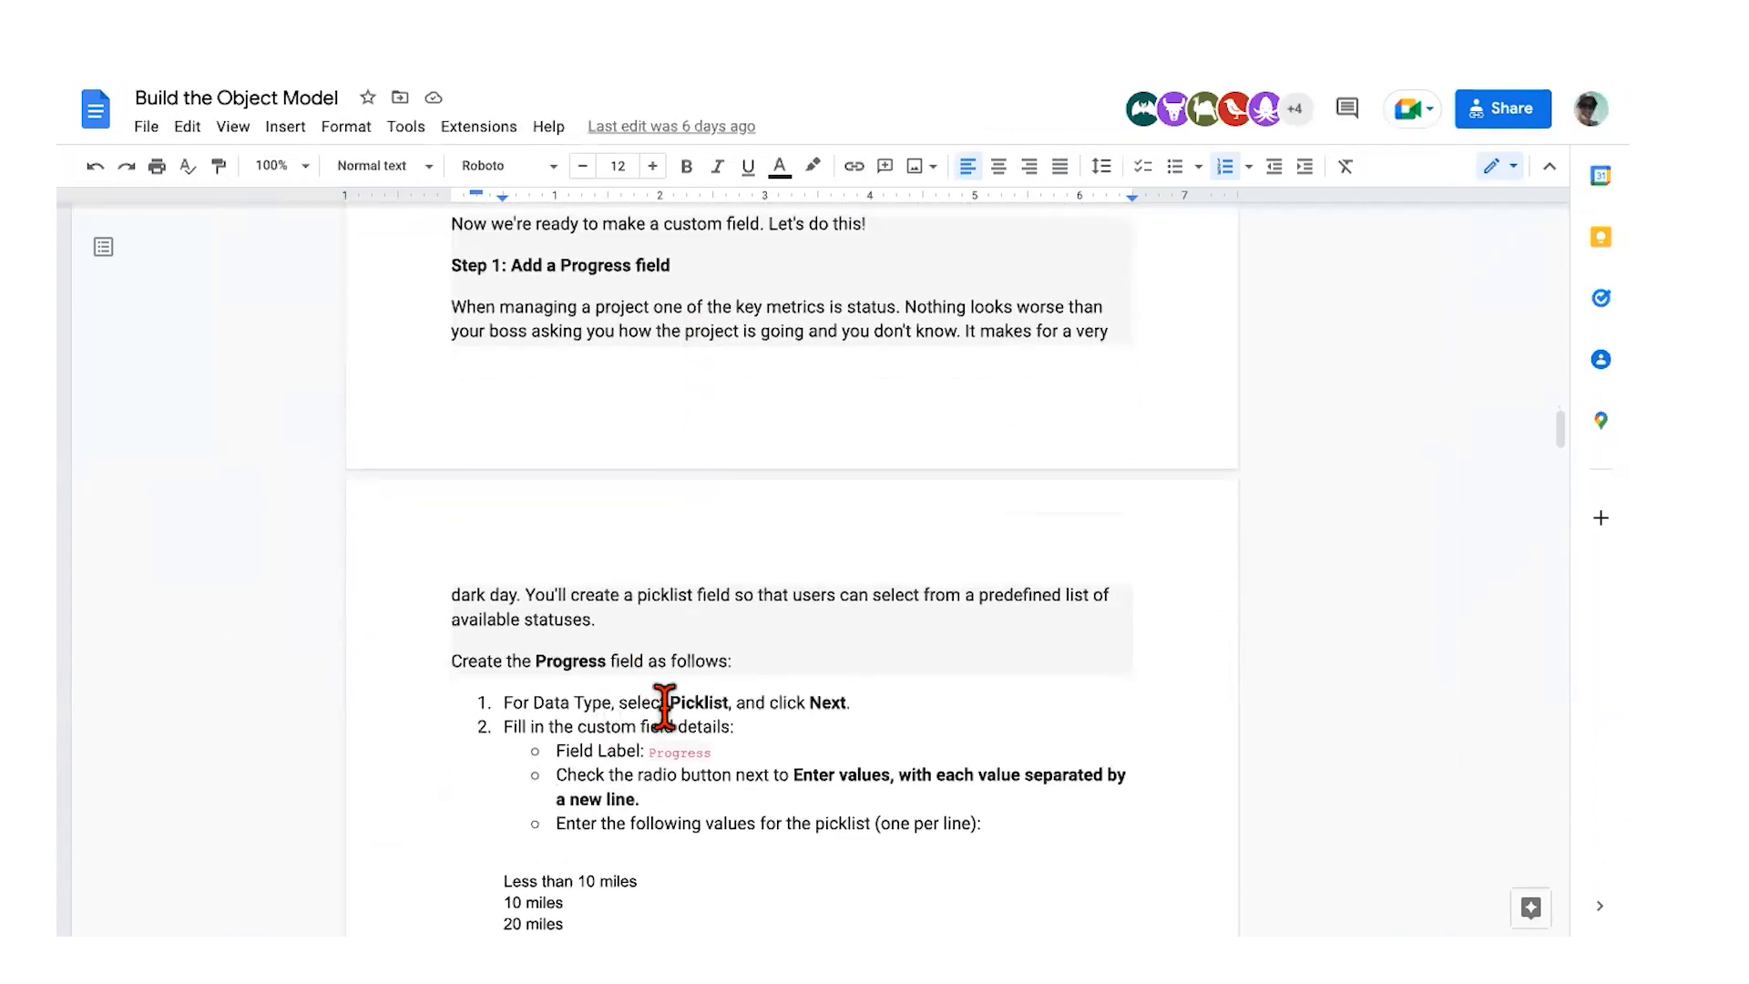
# Step: Select the guide's Progress picklist values, Less than 10 miles through 100 miles, then return to Salesforce
pyautogui.scroll(-3, 666, 704)
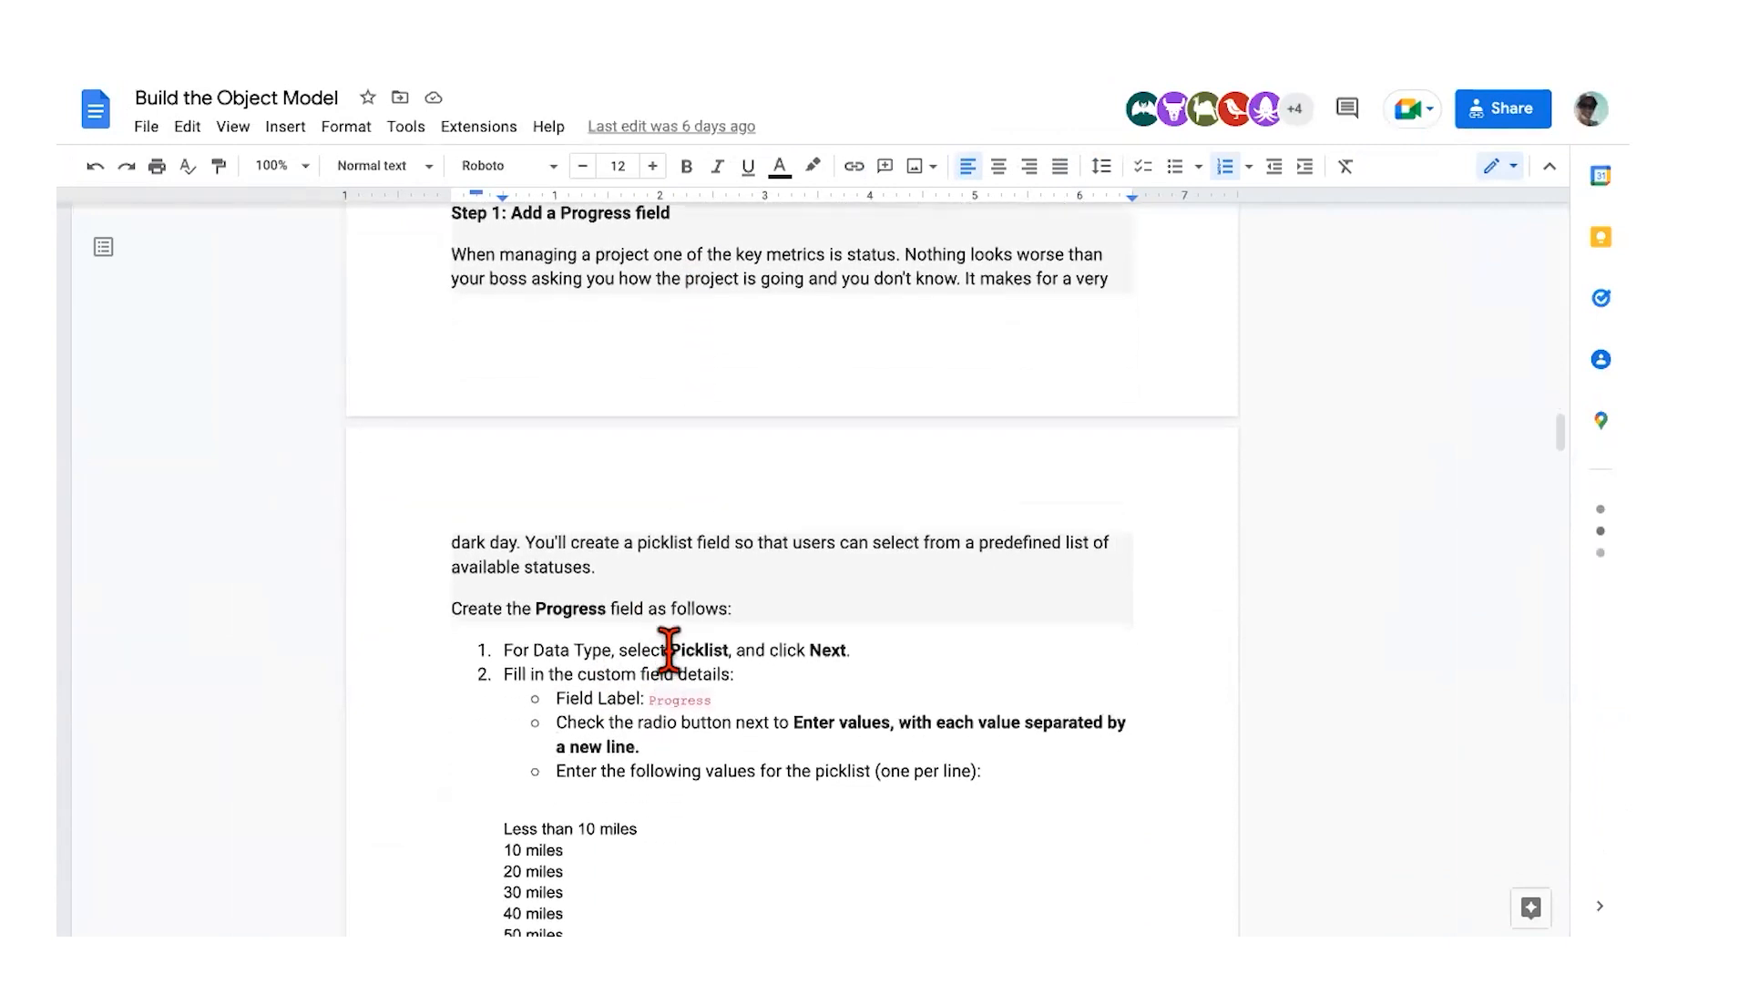
pyautogui.scroll(-1, 667, 653)
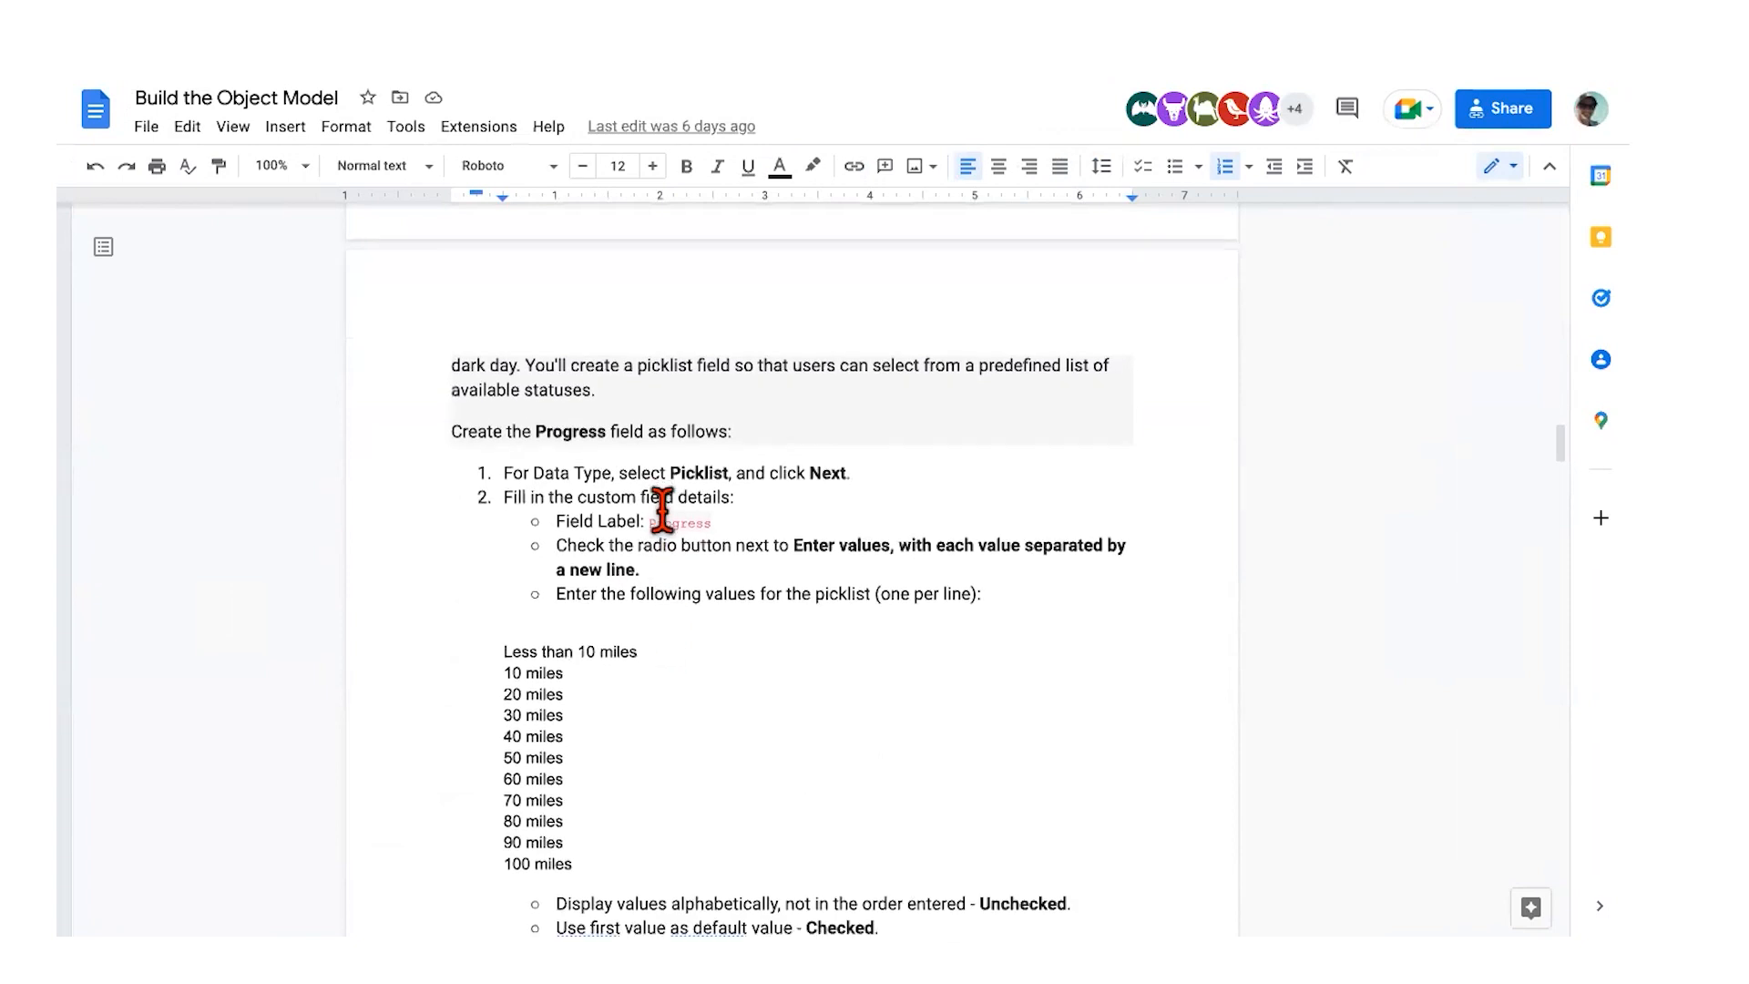
pyautogui.scroll(-1, 662, 510)
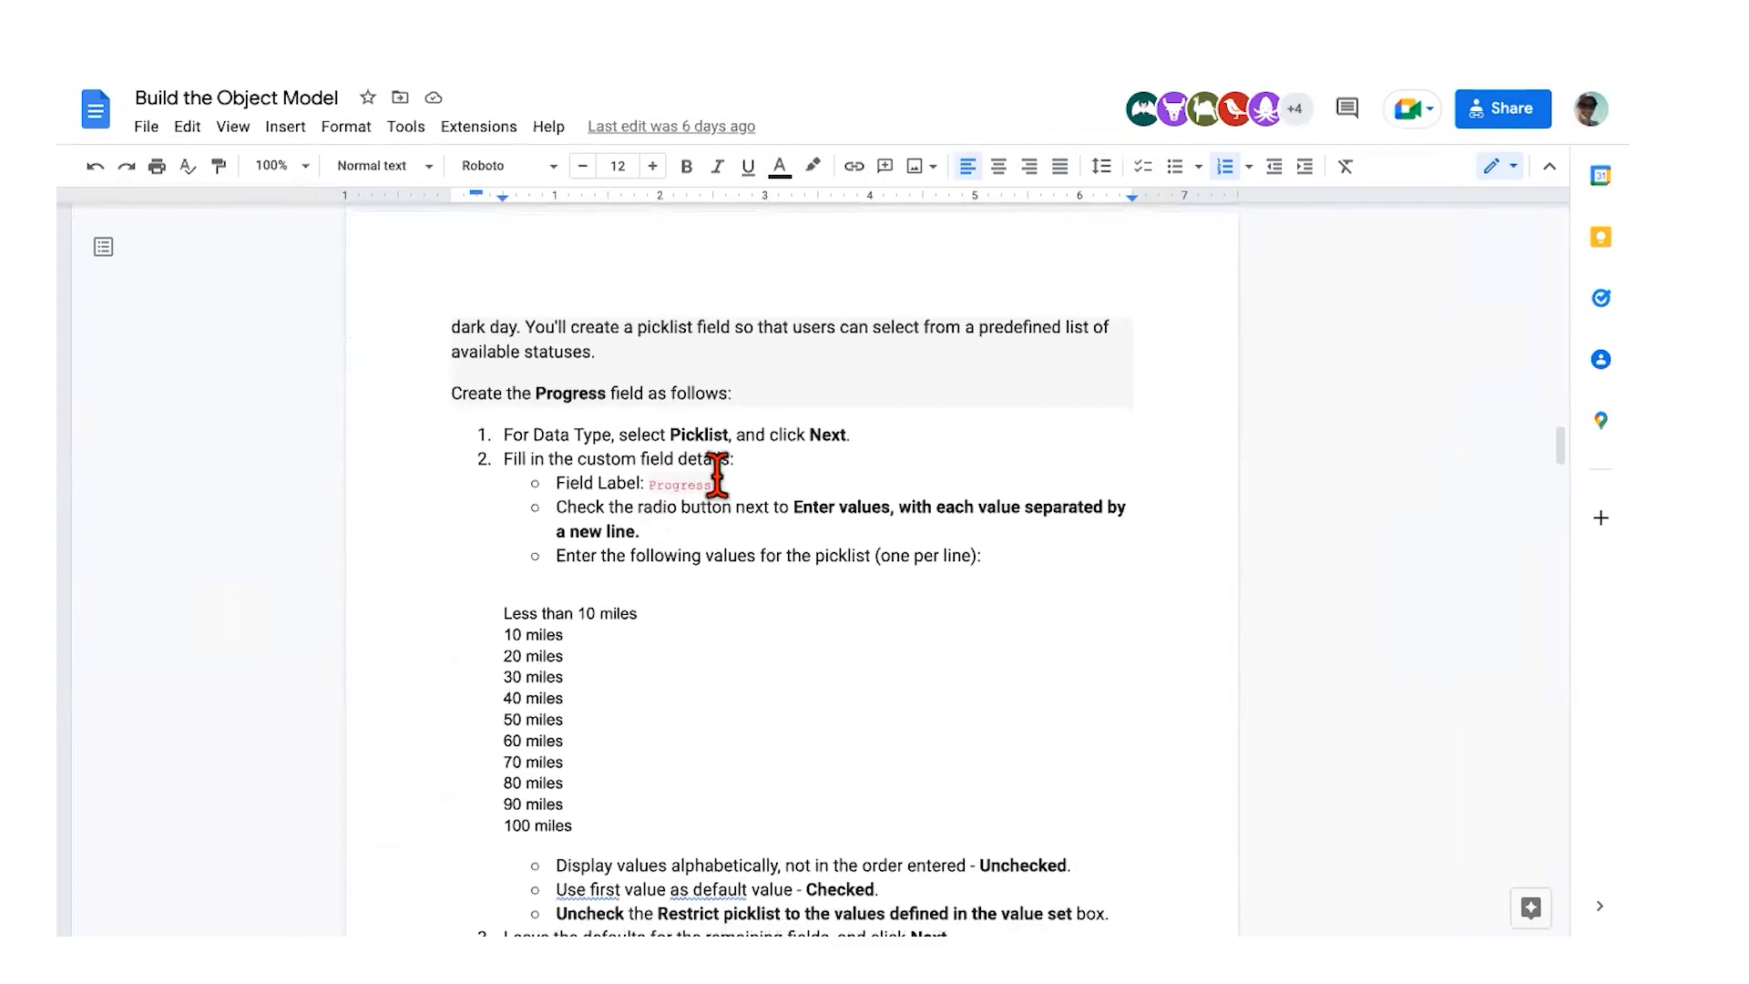
pyautogui.scroll(-1, 717, 474)
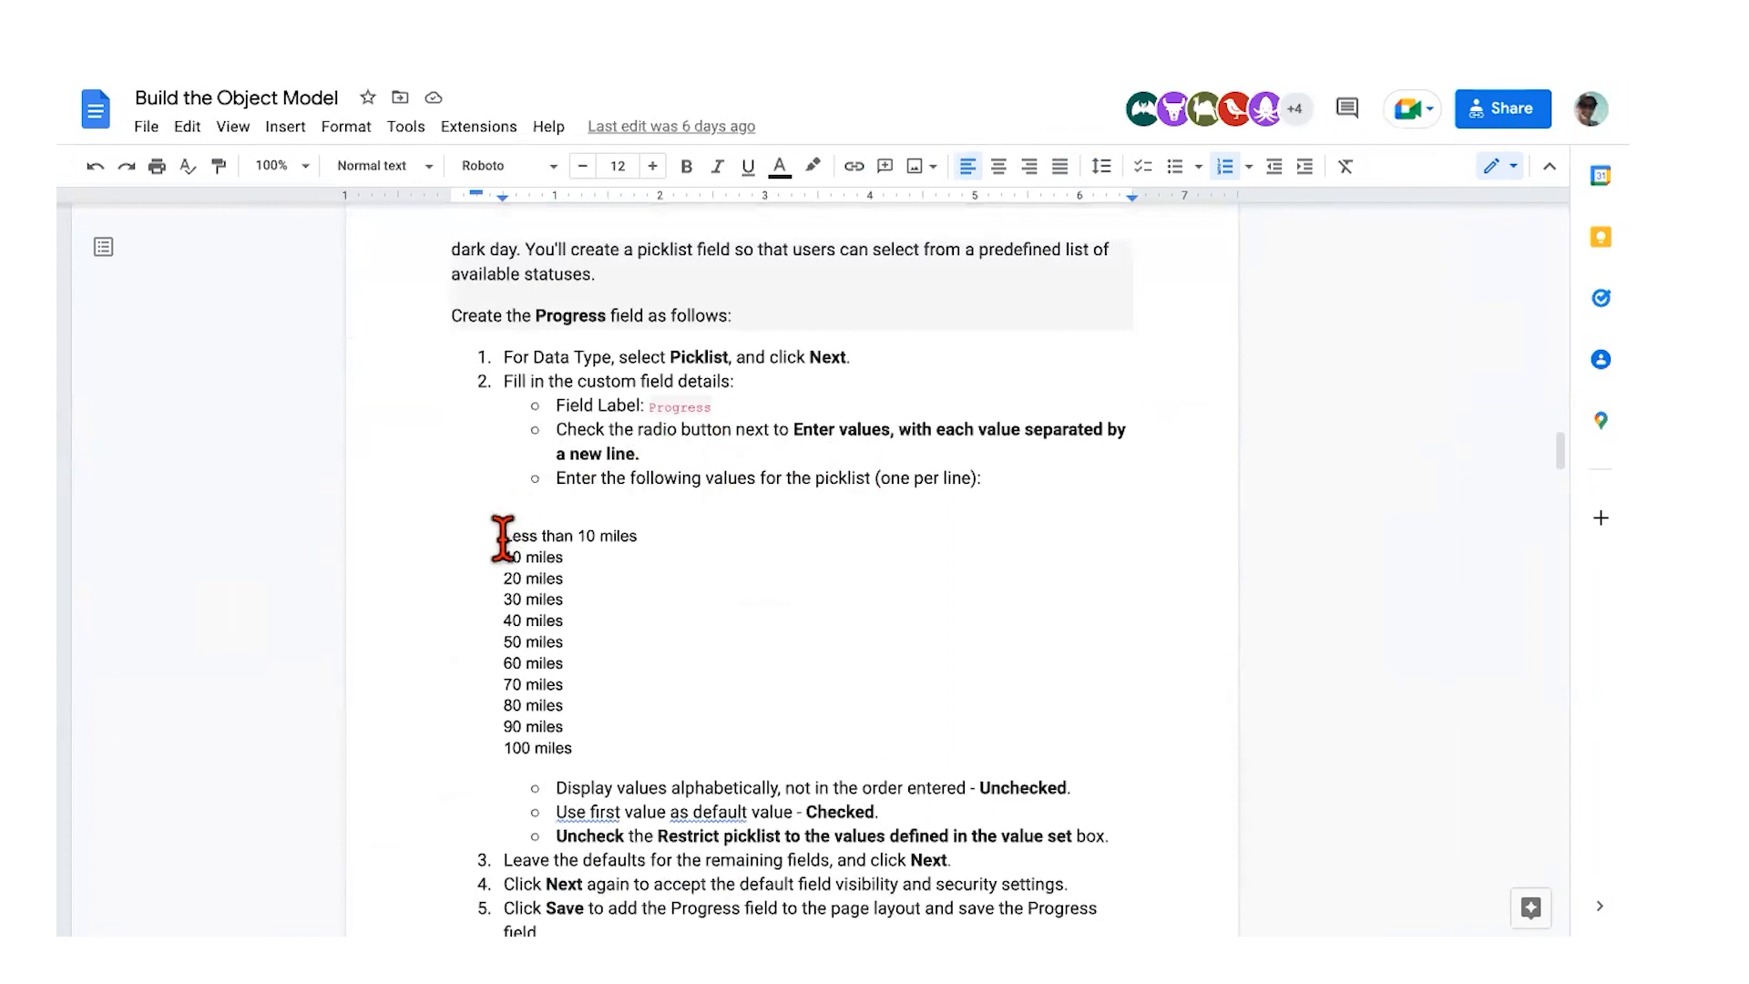
pyautogui.moveTo(502, 536); pyautogui.dragTo(625, 726)
pyautogui.hotkey('ctrl', 'c')
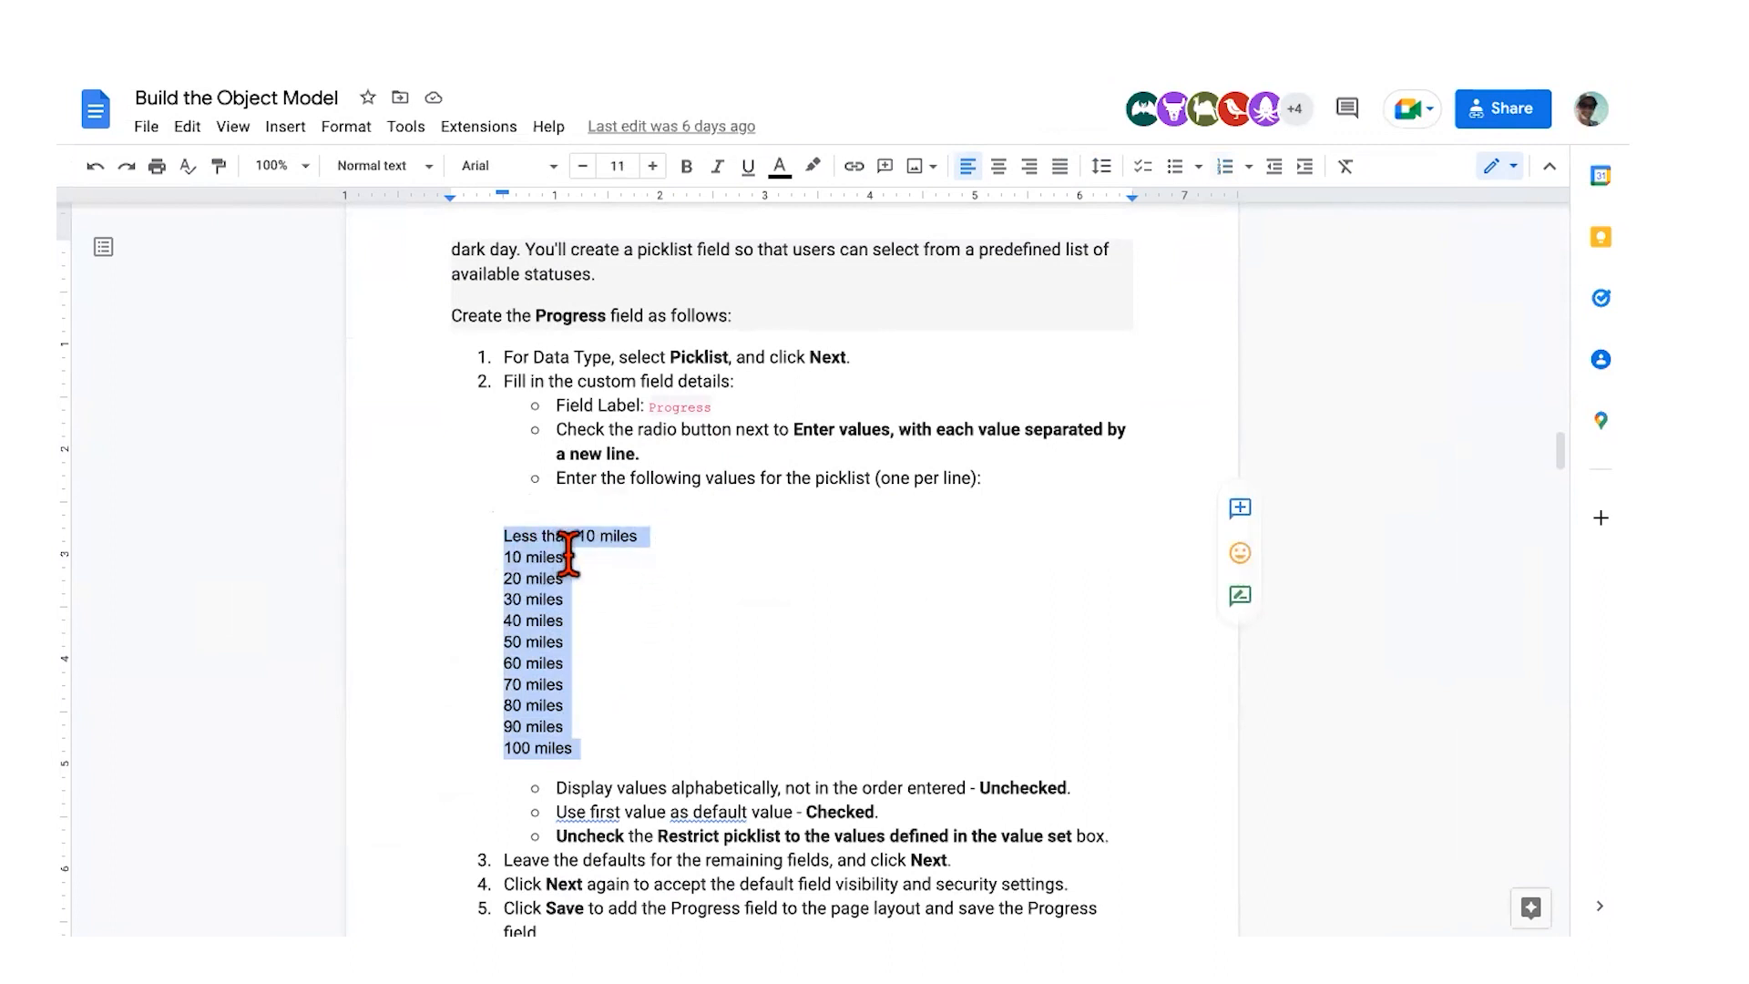
pyautogui.hotkey('ctrl', 'Right')
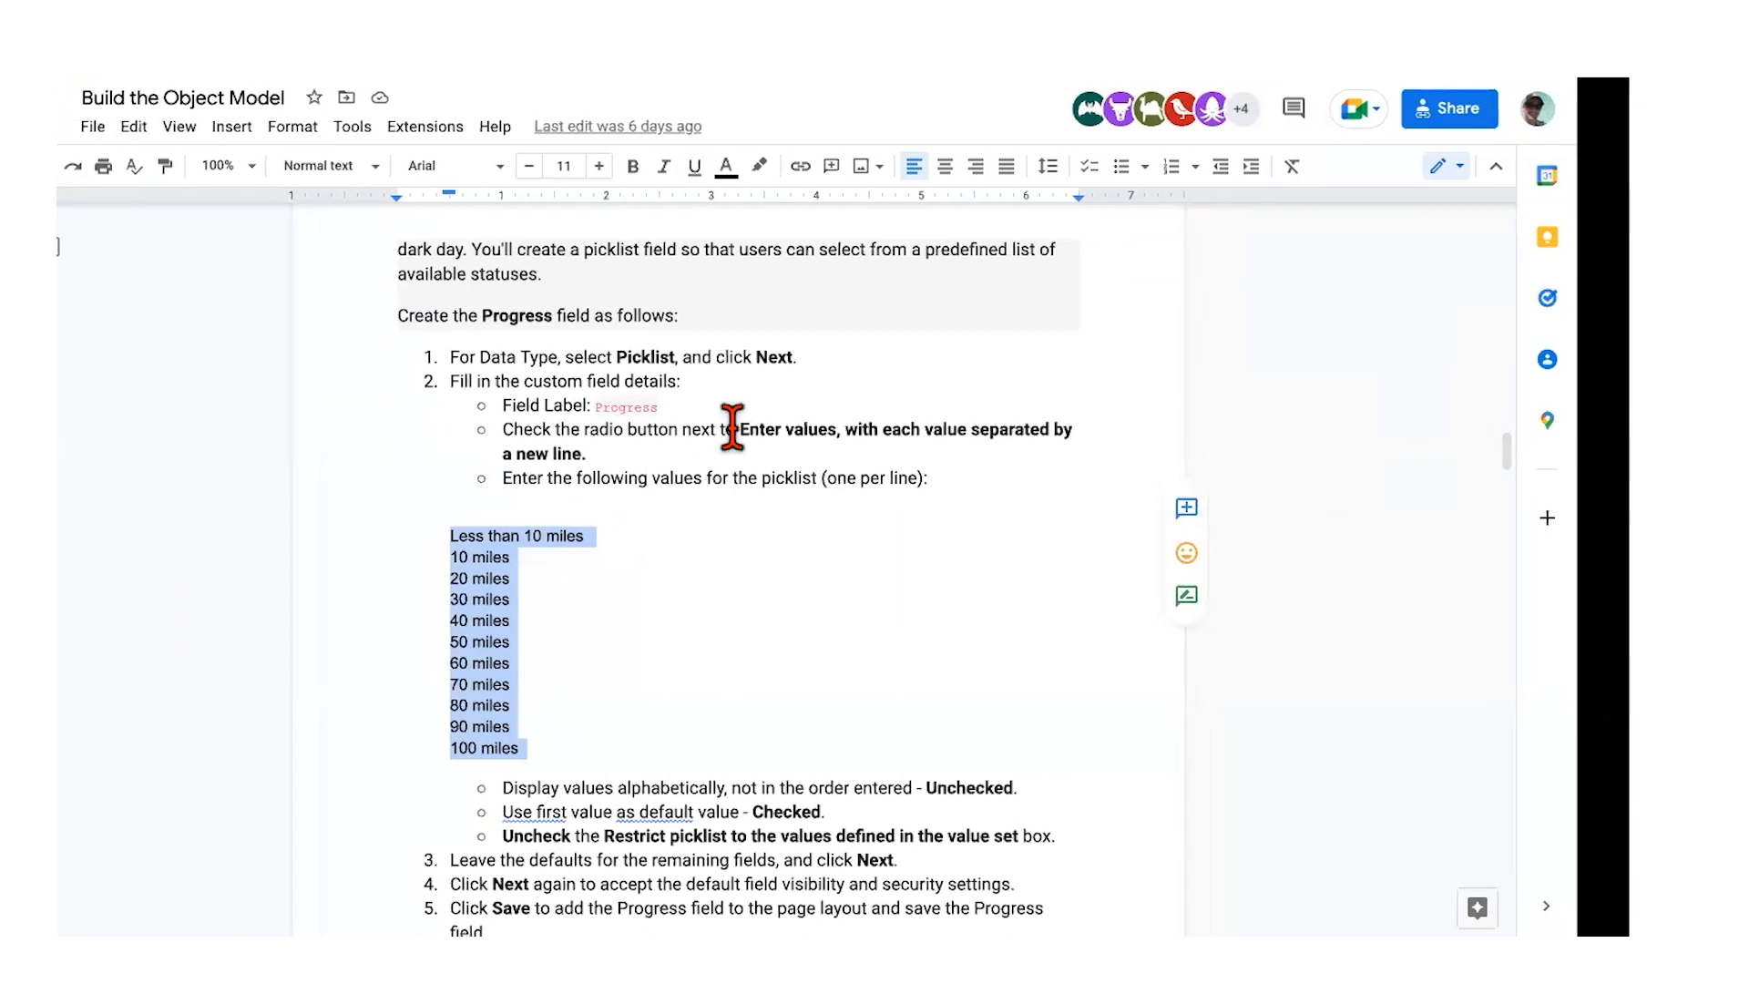
pyautogui.scroll(-5, 769, 456)
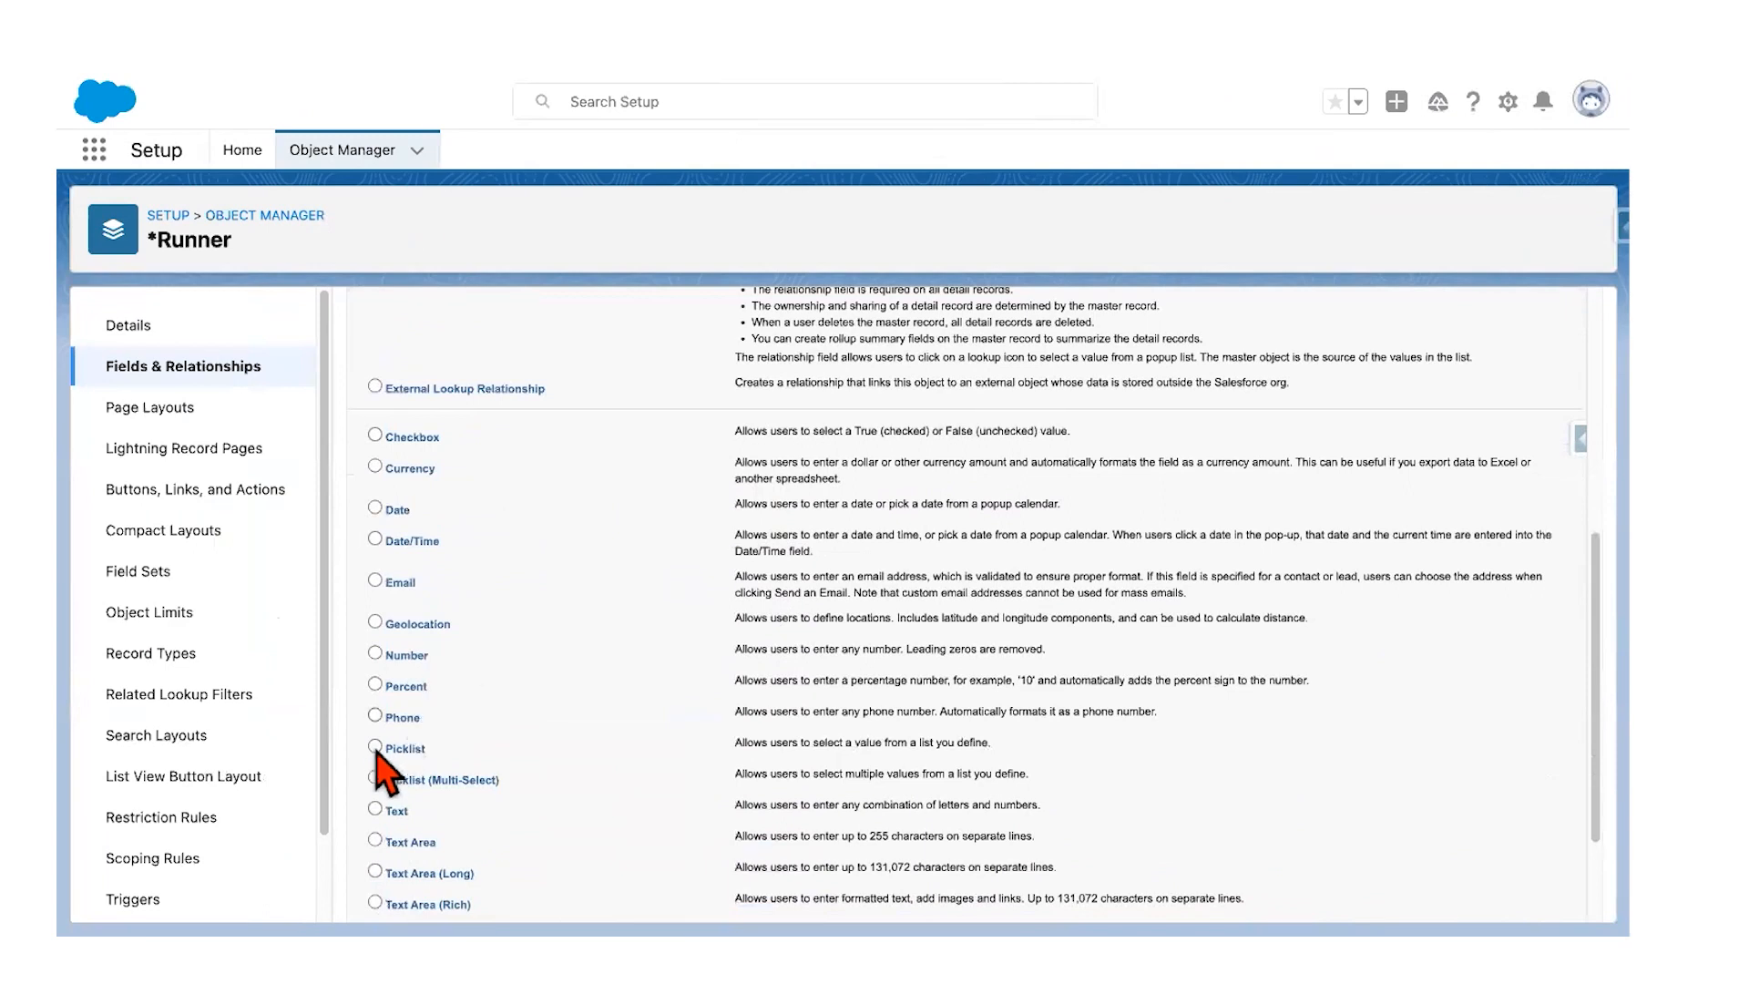
# Step: Label the new picklist field Progress and choose to enter its values manually
pyautogui.scroll(5, 1047, 547)
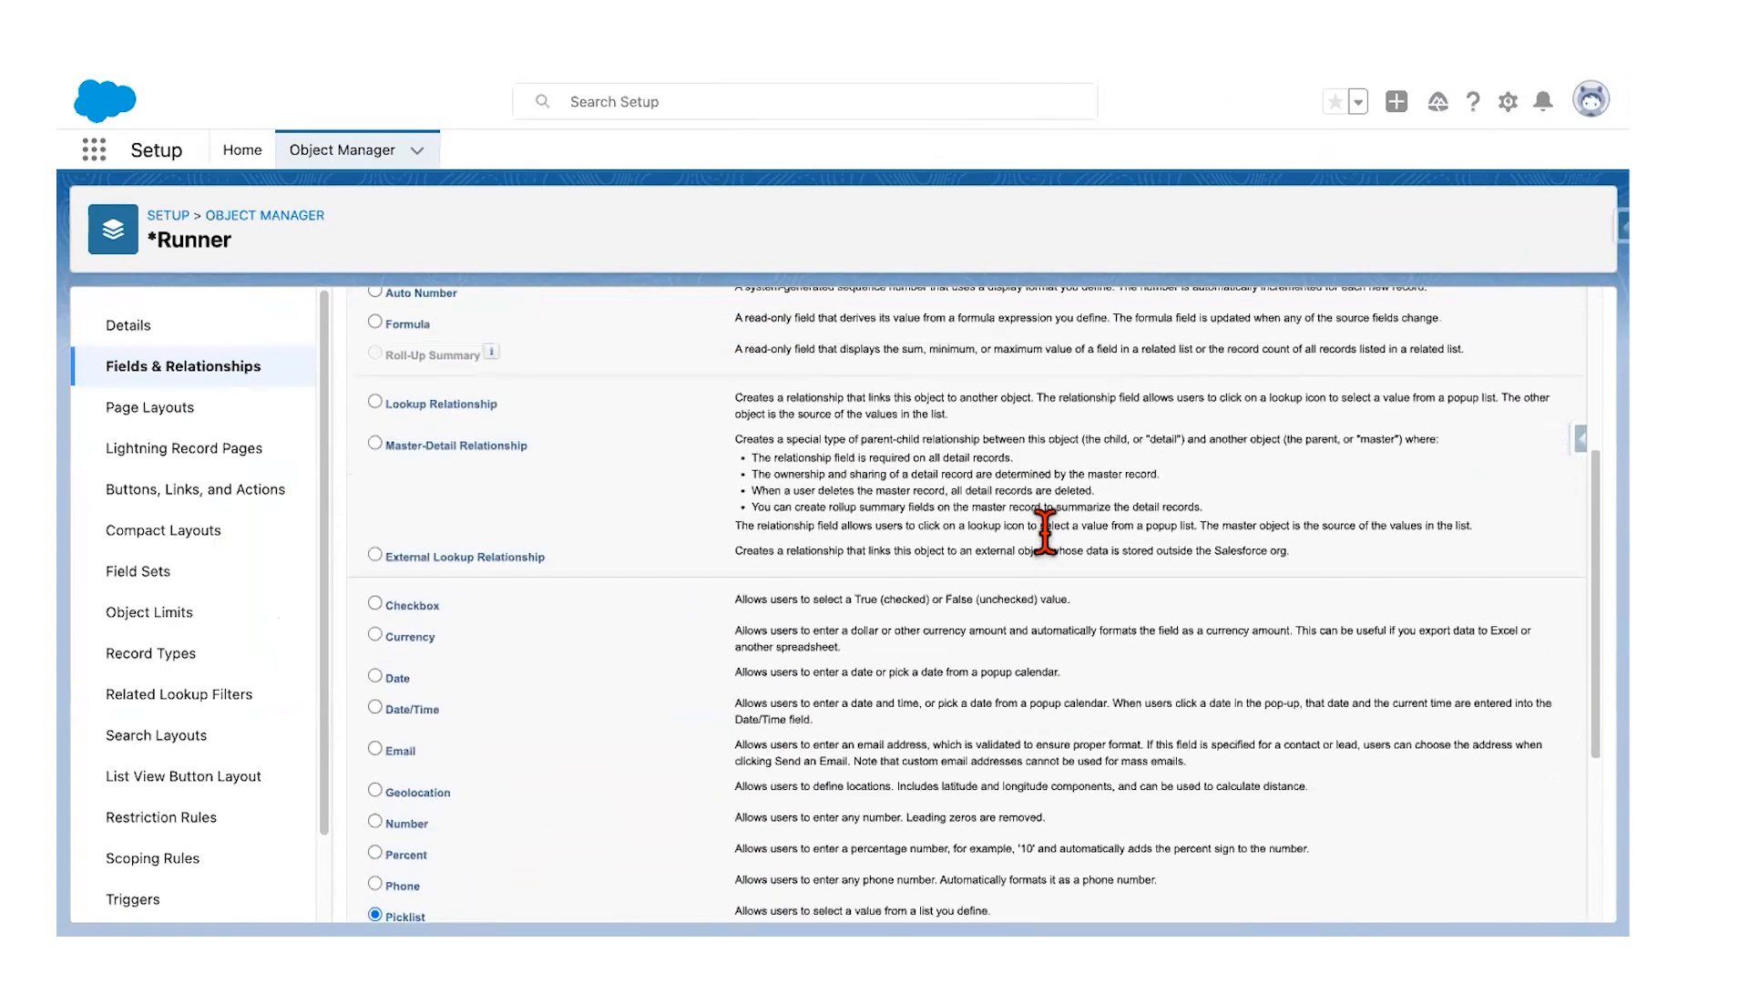
pyautogui.click(1510, 353)
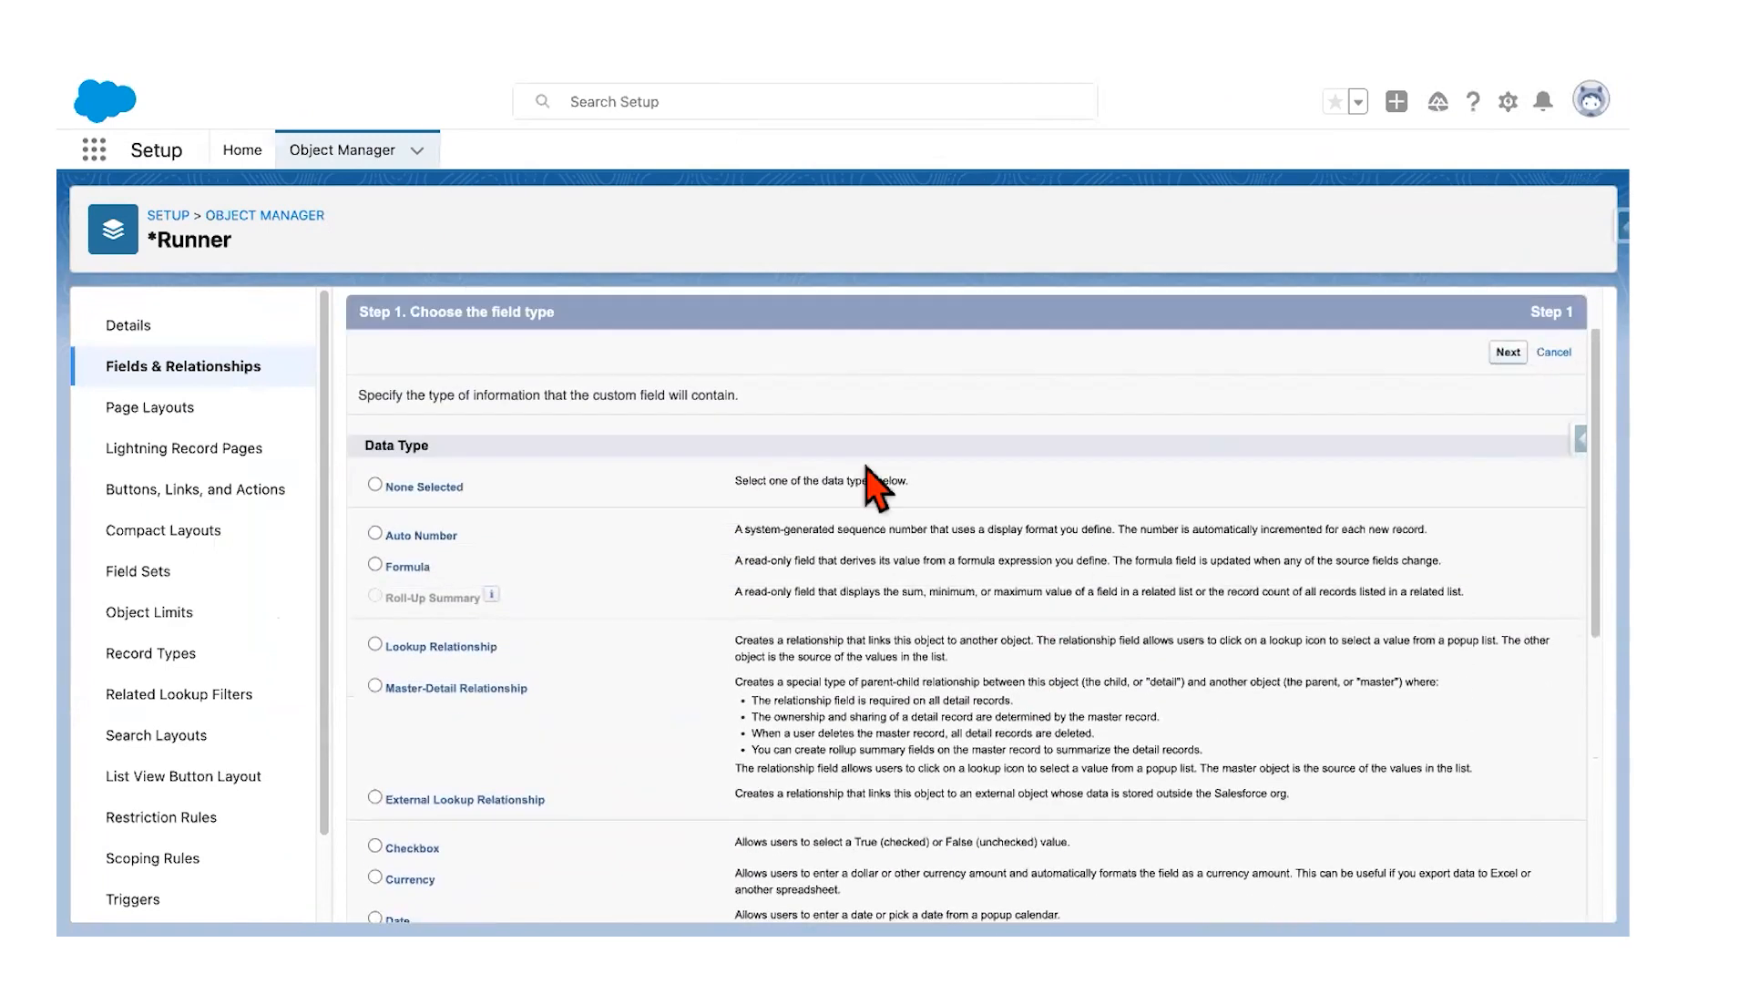
pyautogui.click(671, 474)
pyautogui.write('Progress')
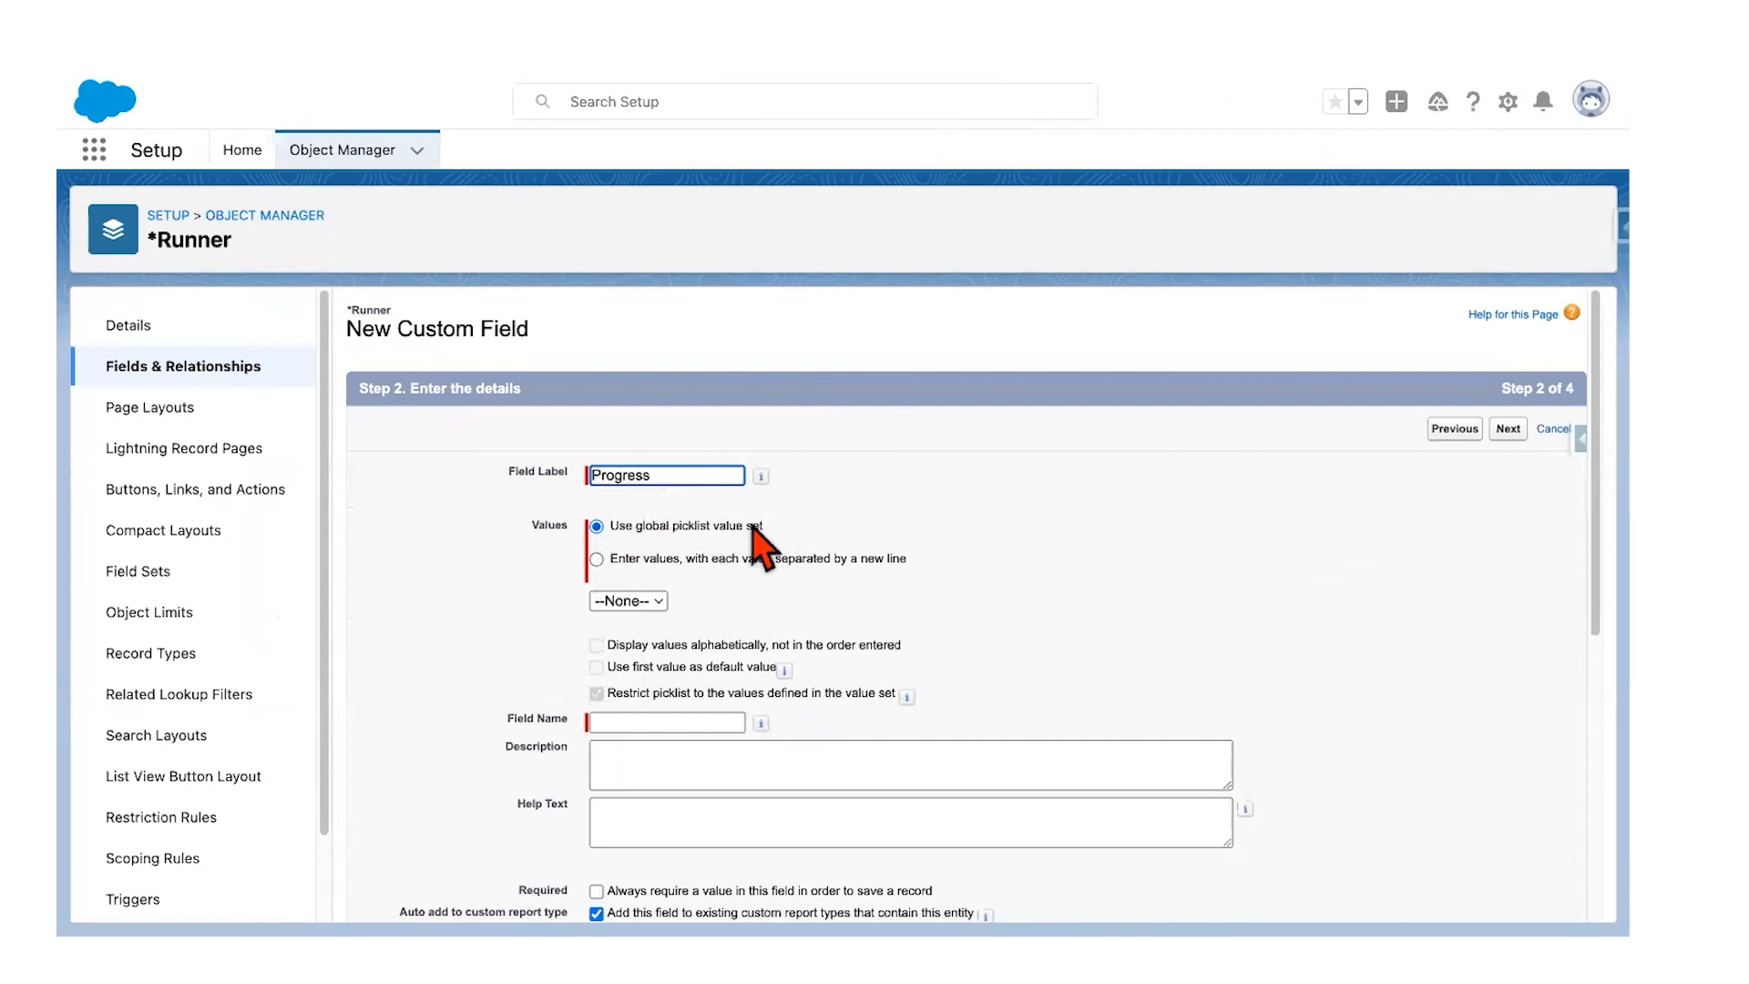
pyautogui.click(596, 559)
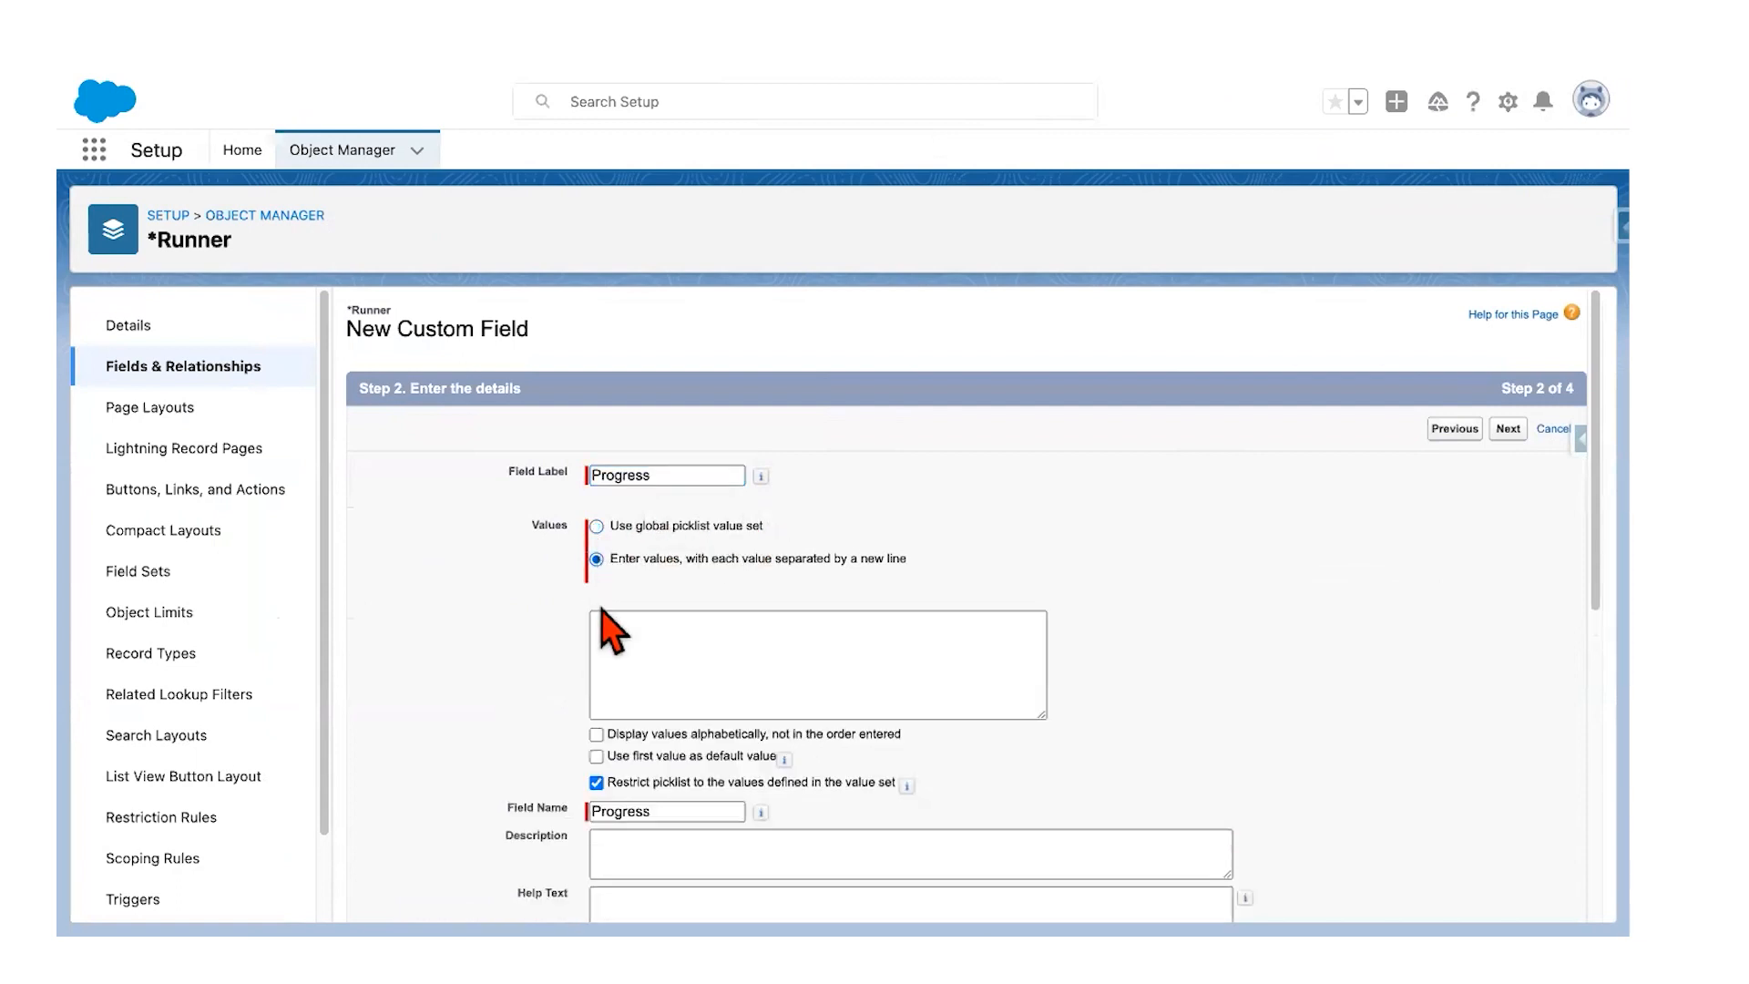
pyautogui.click(609, 628)
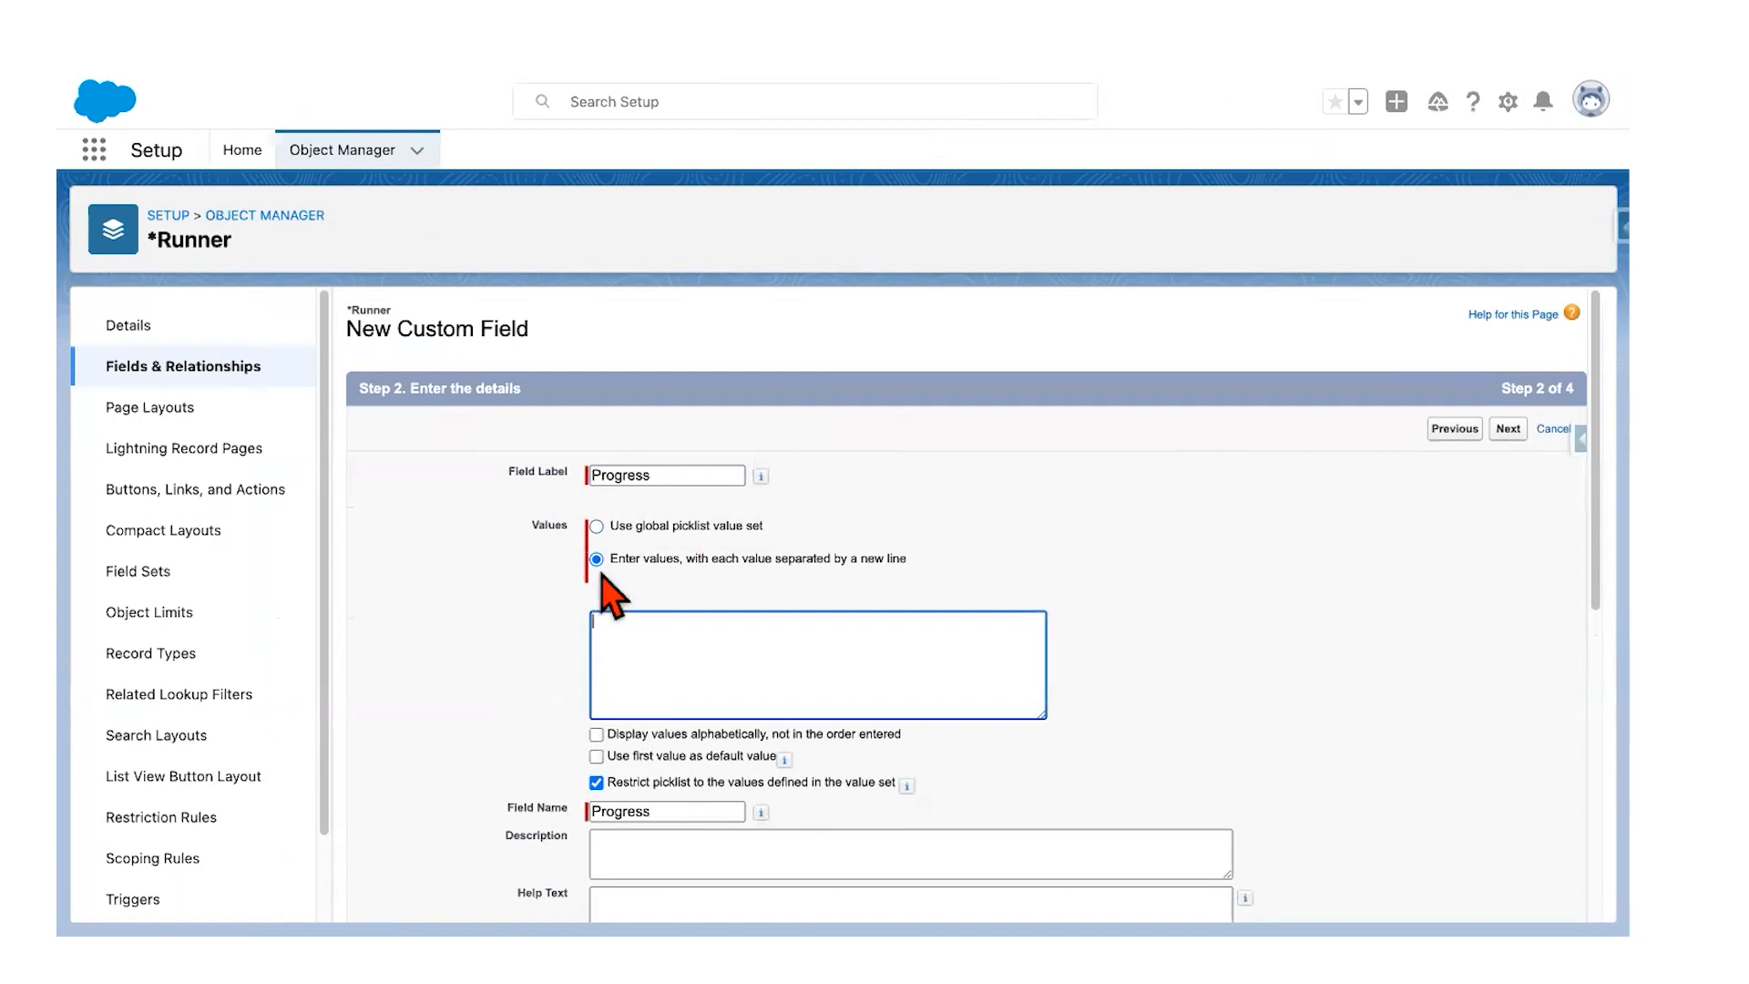
# Step: Paste the mileage values into the Values box, one per line, dropping the trailing blank line
pyautogui.hotkey('ctrl', 'Left')
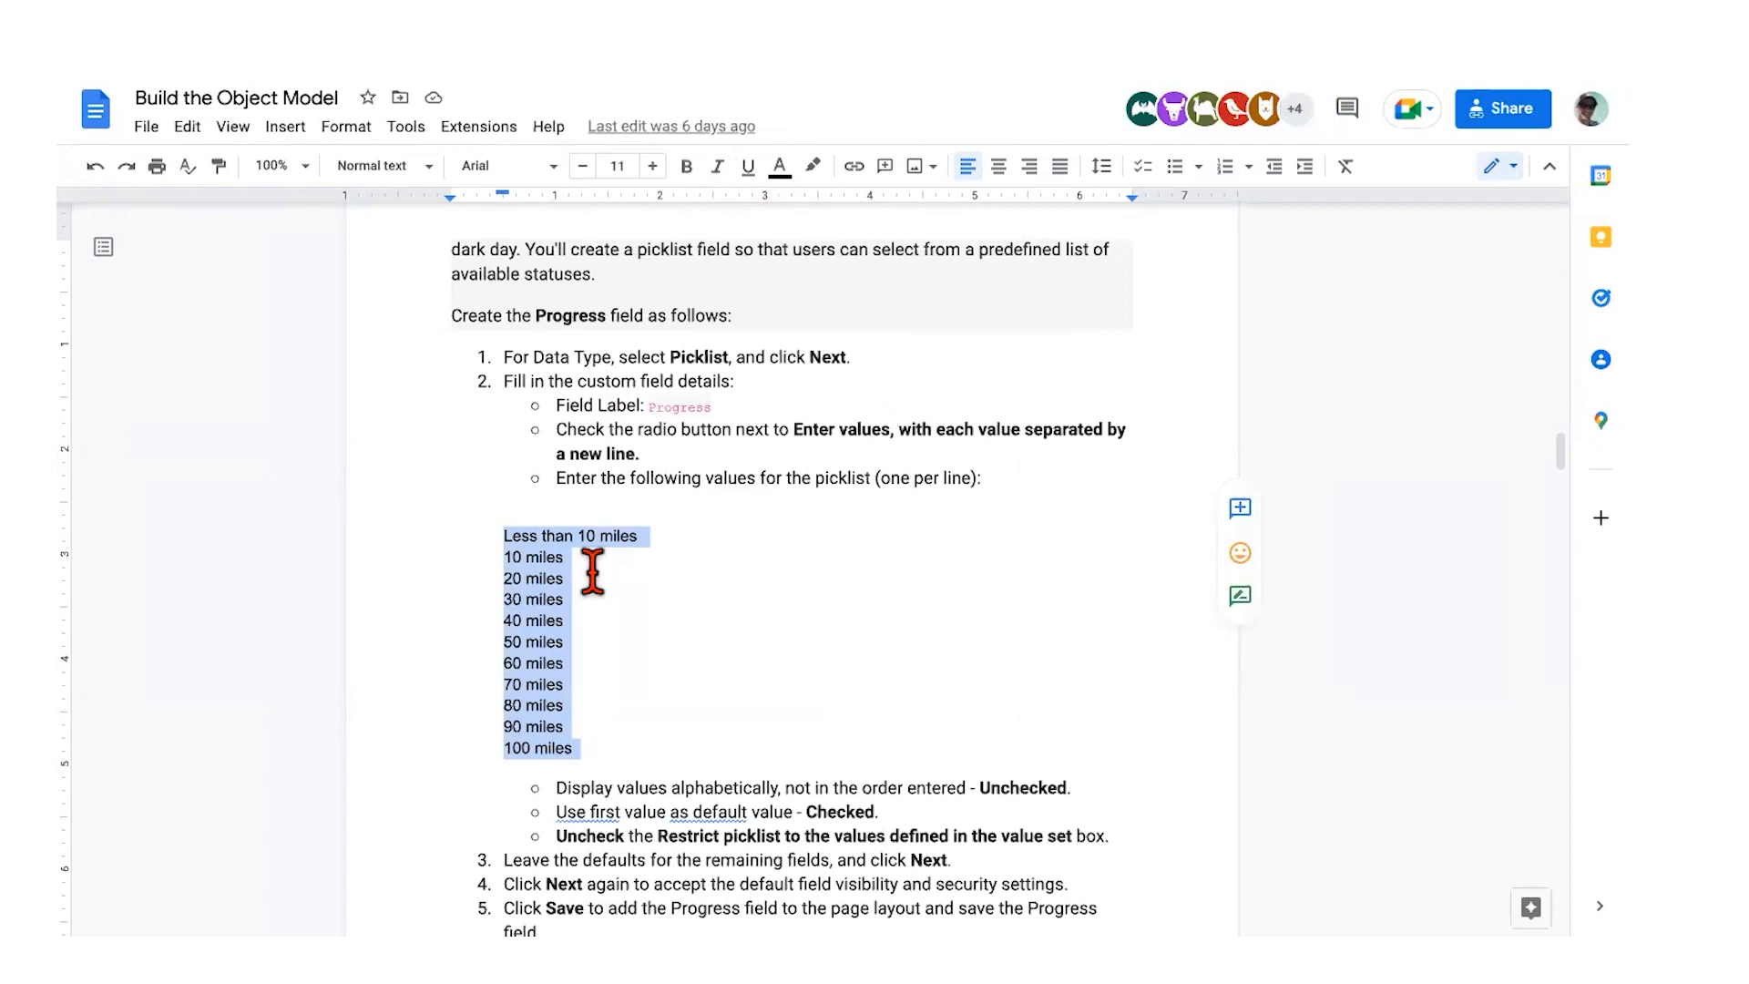
pyautogui.hotkey('ctrl', 'Right')
pyautogui.hotkey('ctrl', 'v')
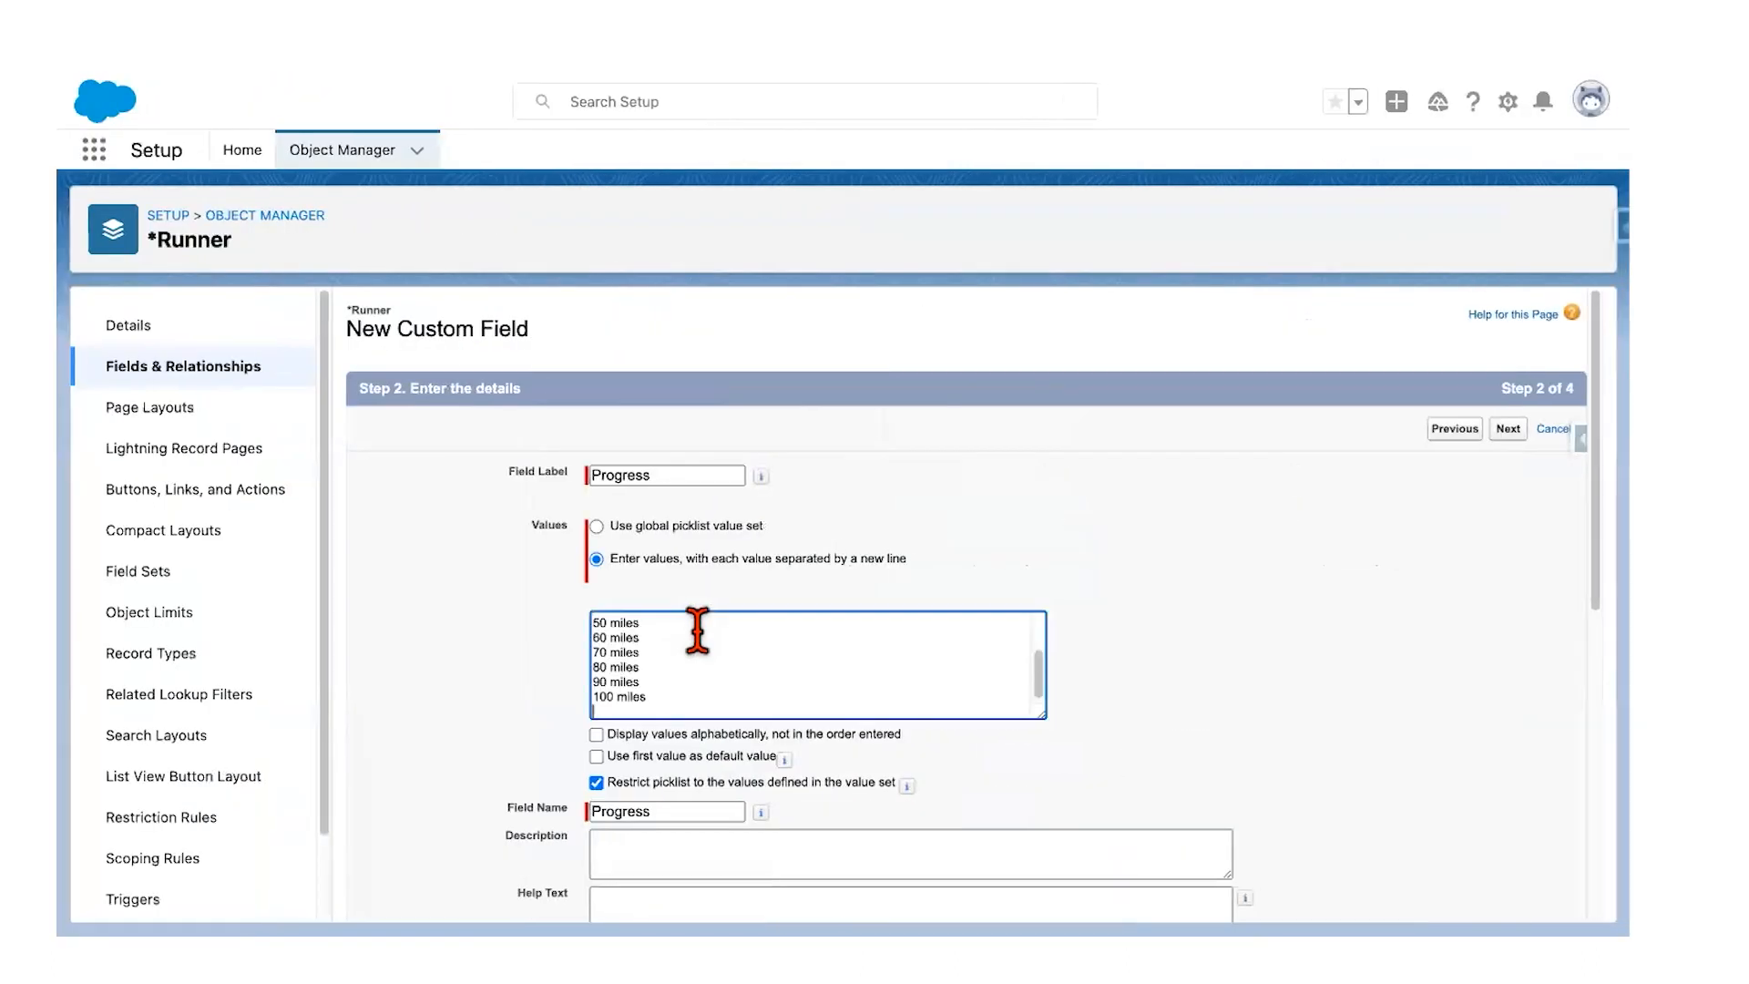
pyautogui.press('BackSpace')
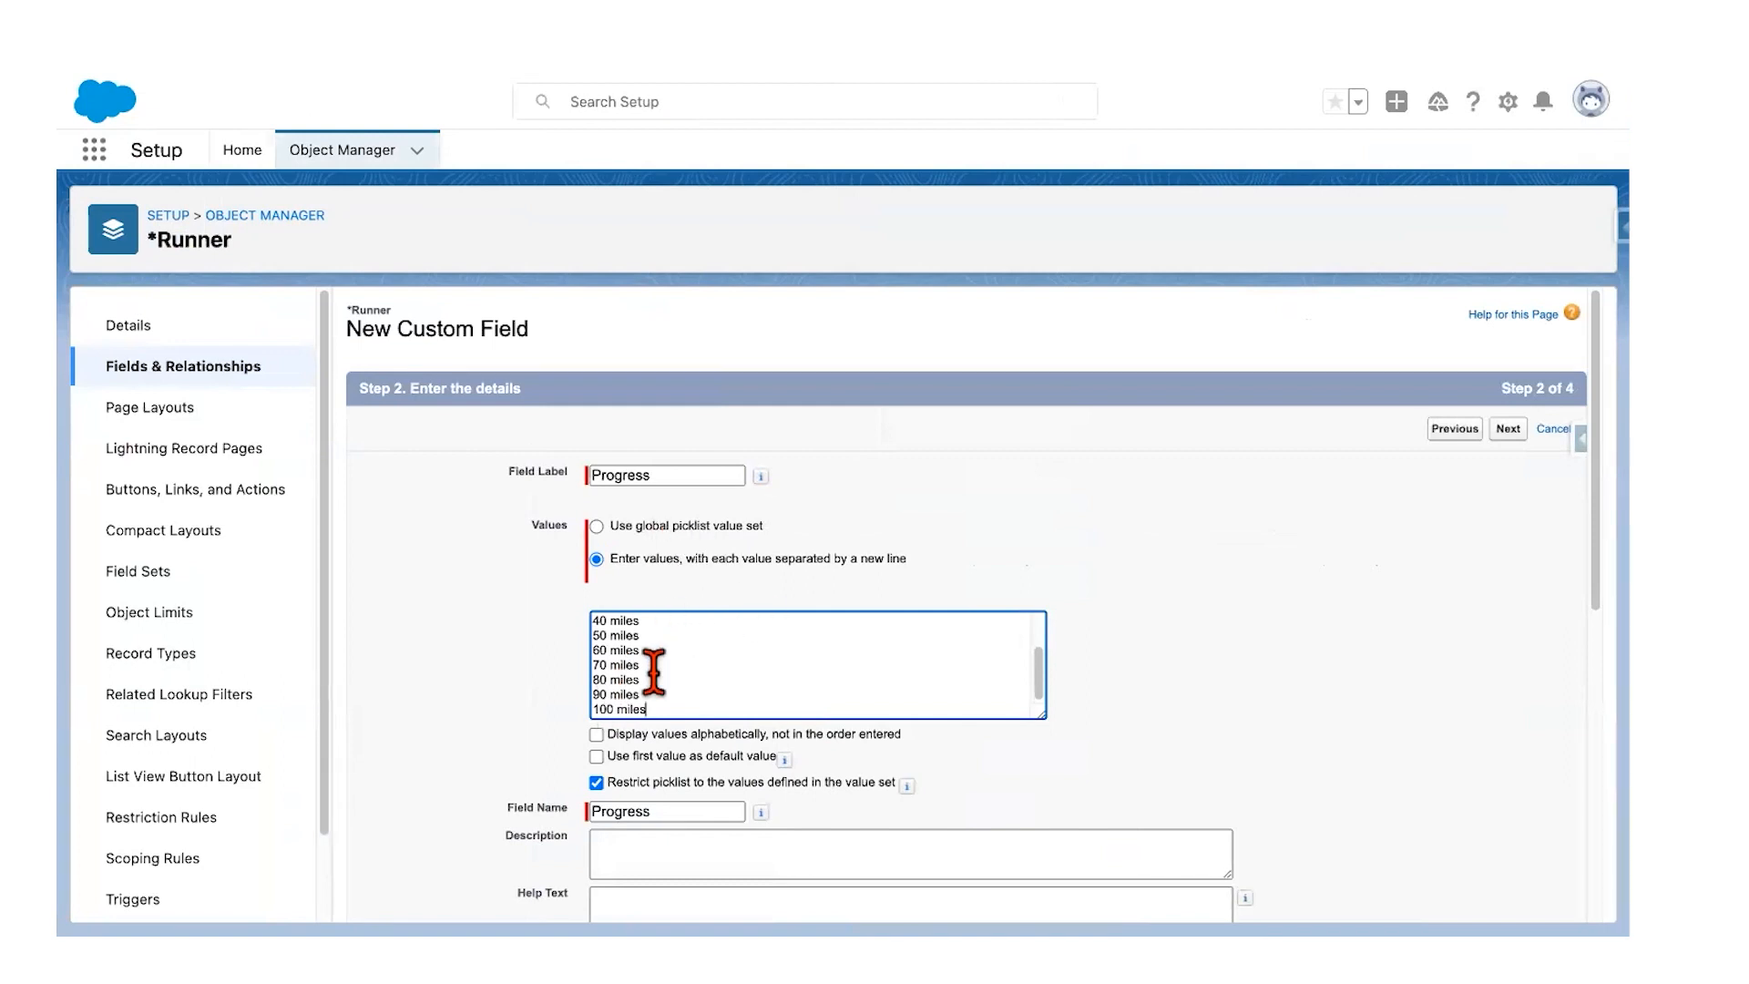
pyautogui.scroll(3, 645, 692)
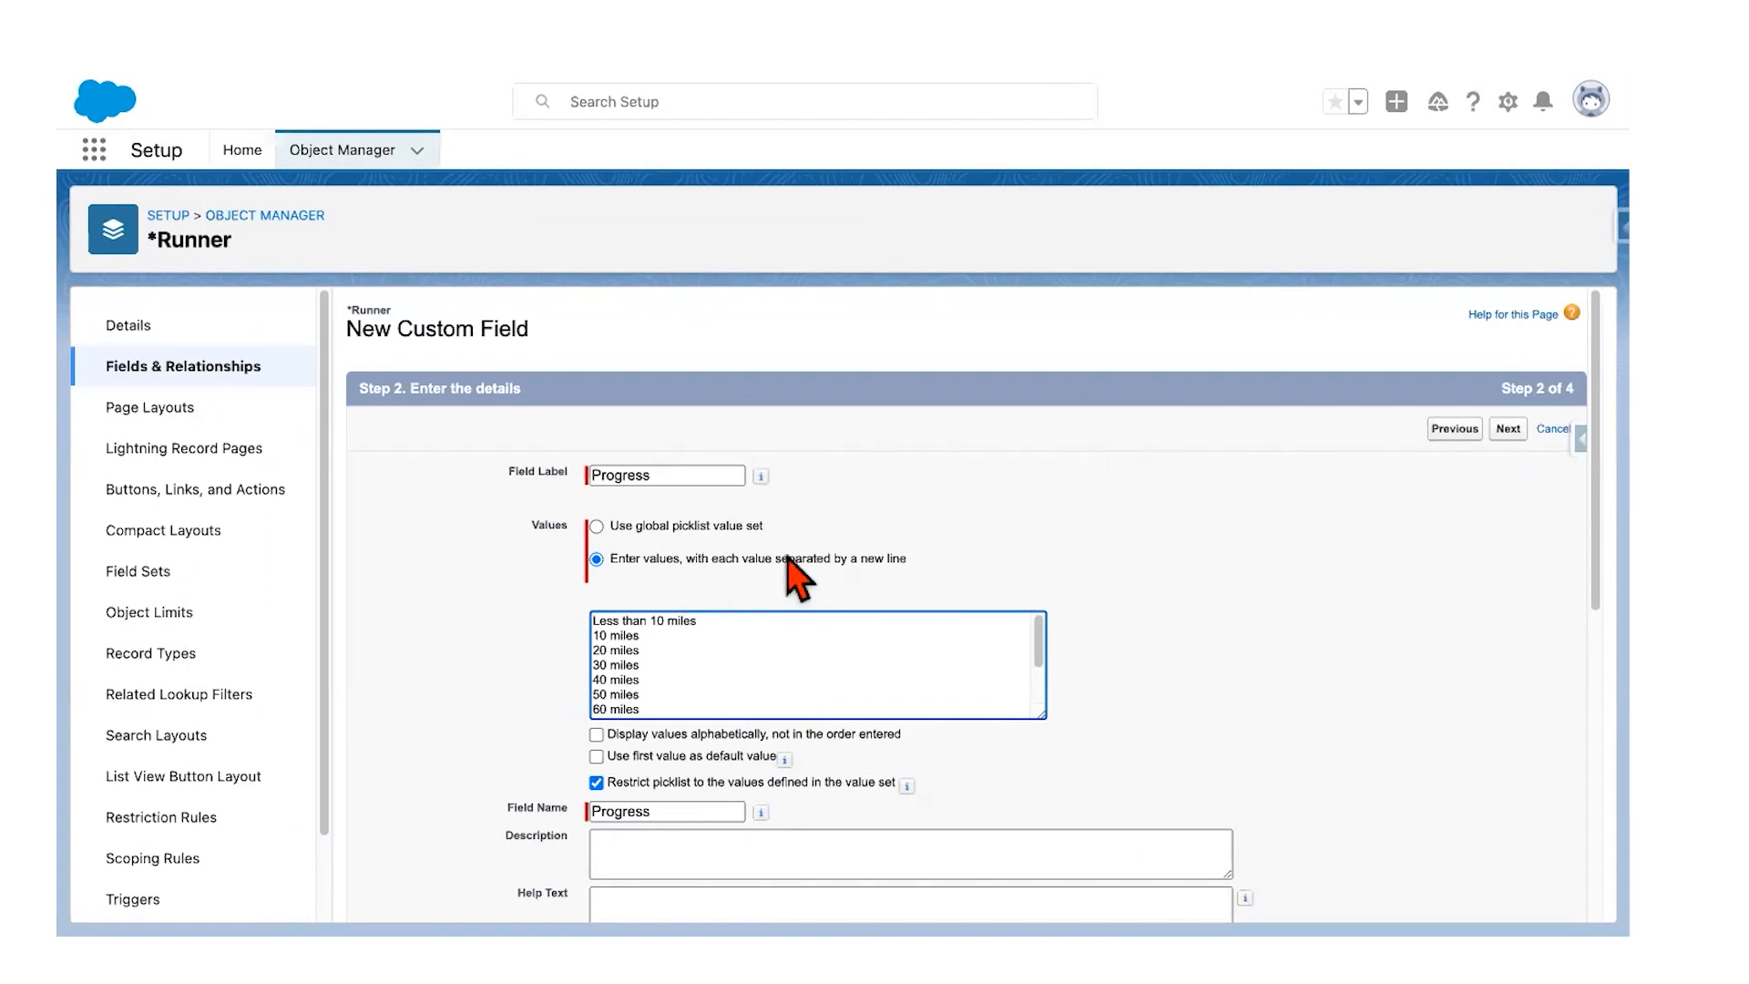
pyautogui.scroll(-2, 579, 692)
pyautogui.scroll(-3, 664, 593)
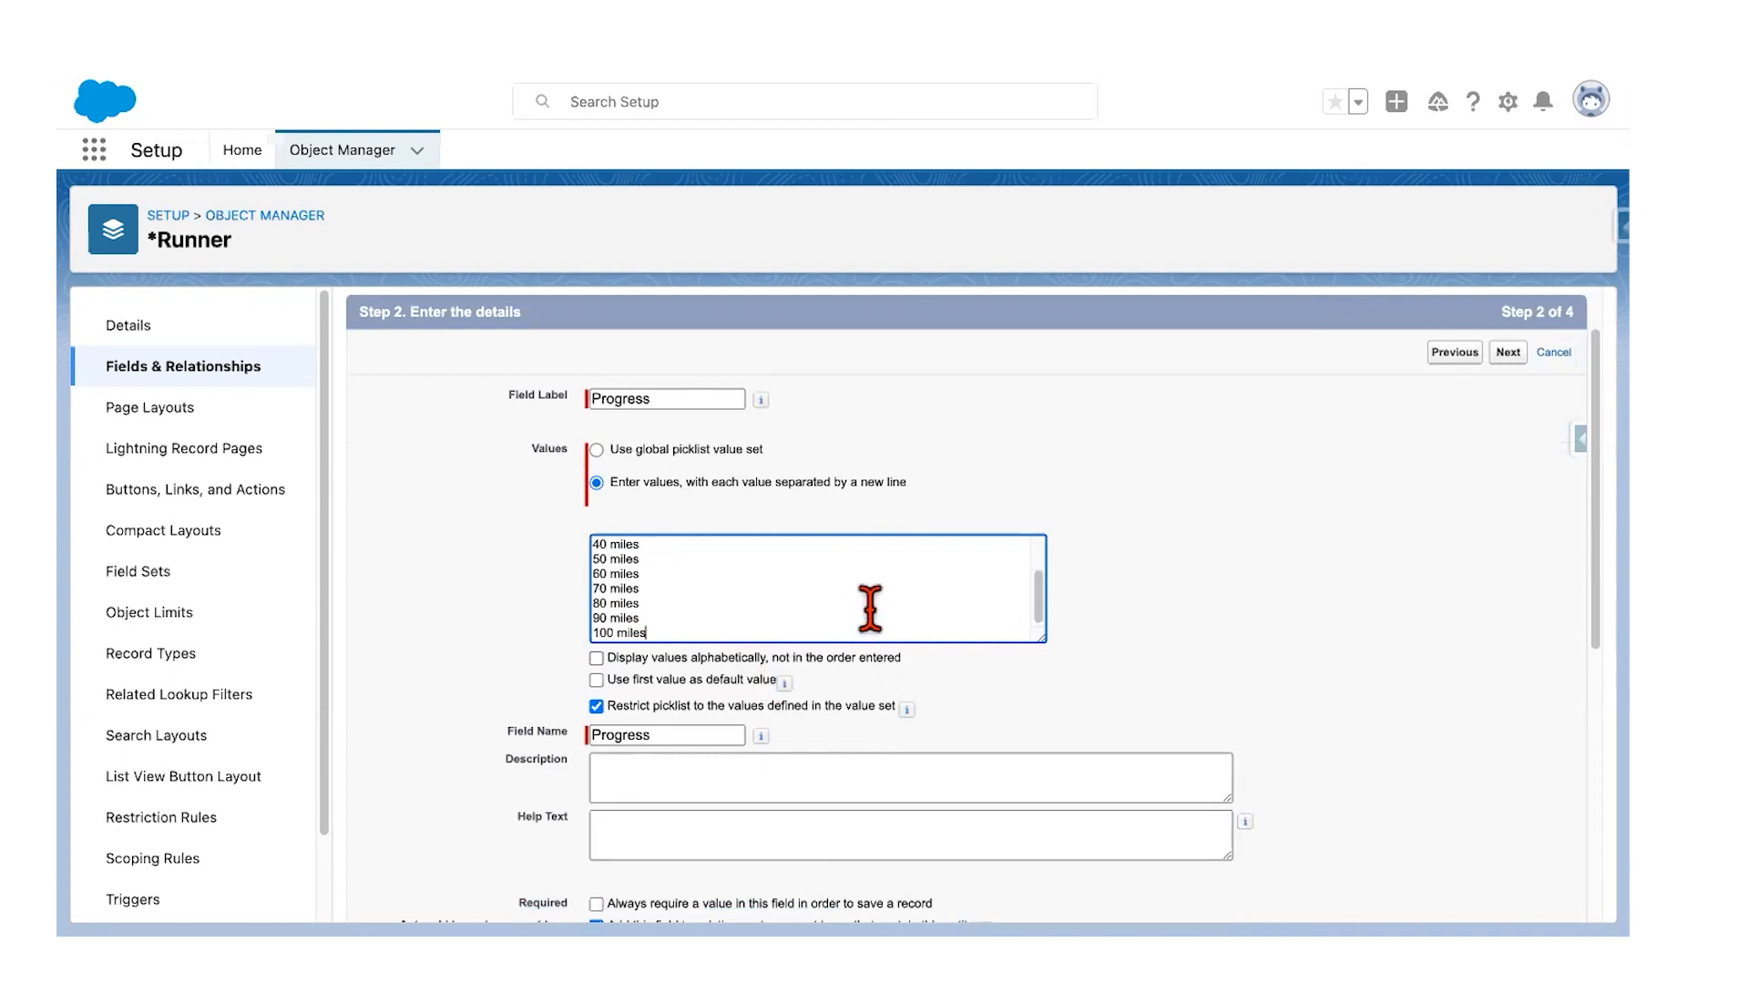
pyautogui.scroll(-3, 870, 608)
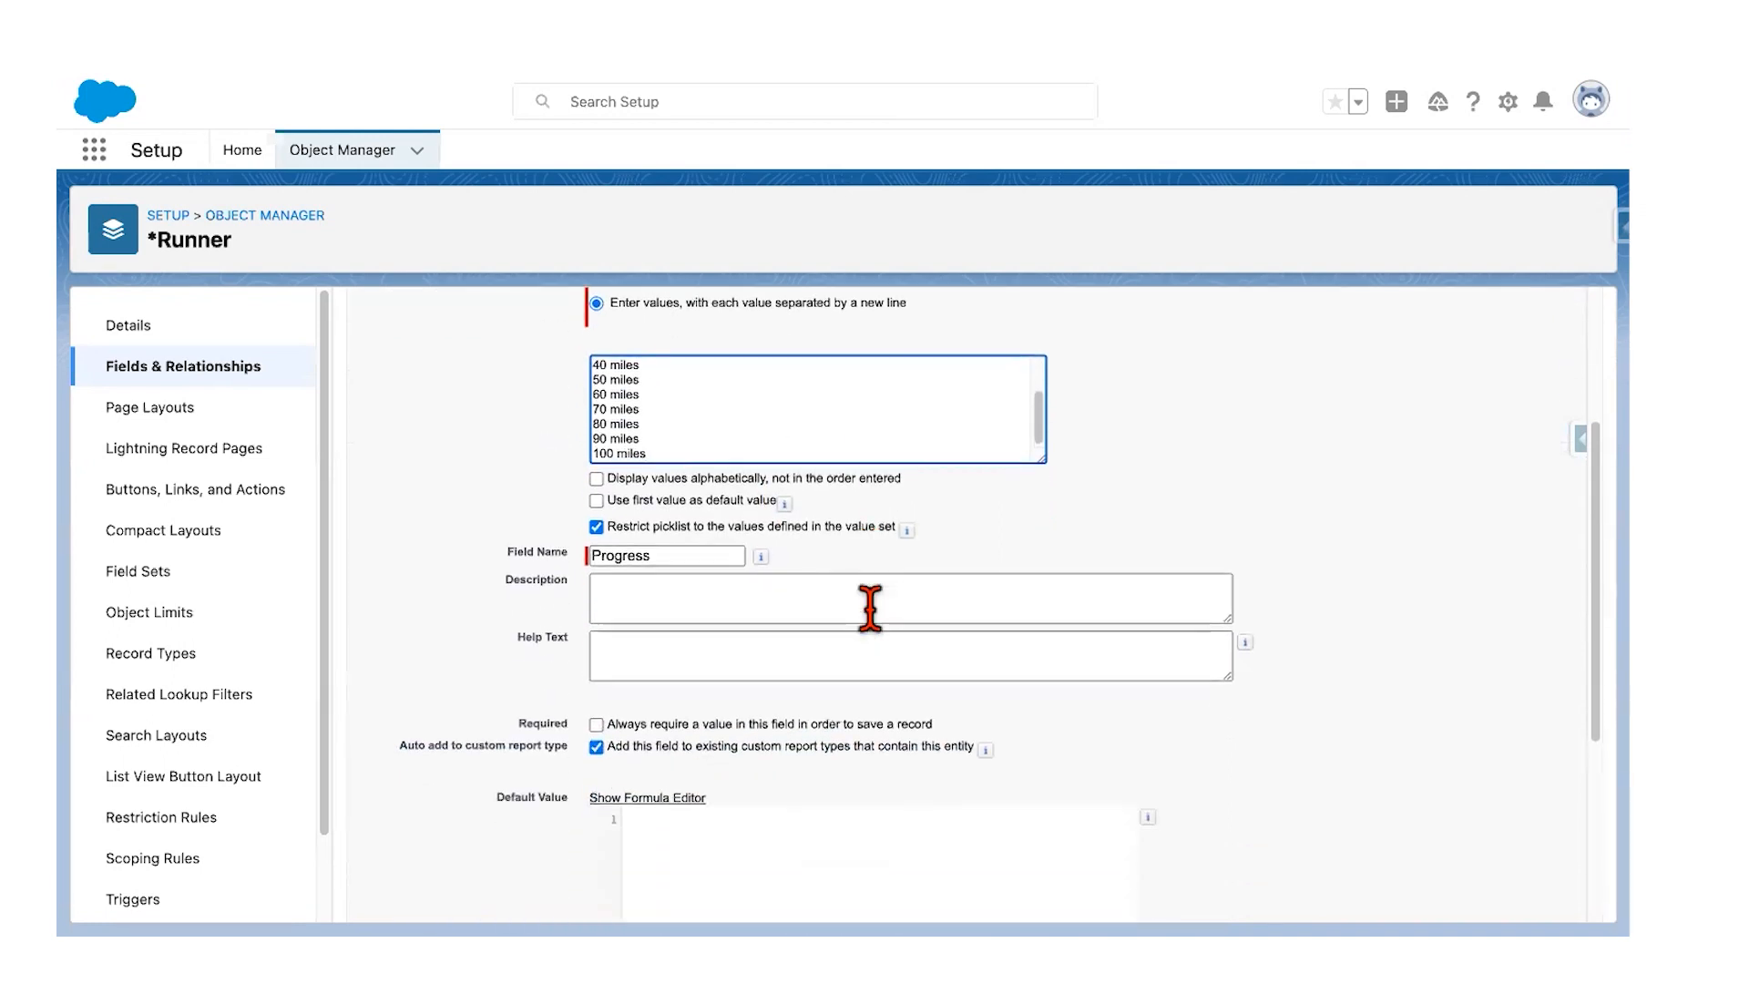
pyautogui.hotkey('ctrl', 'Left')
pyautogui.scroll(-2, 801, 591)
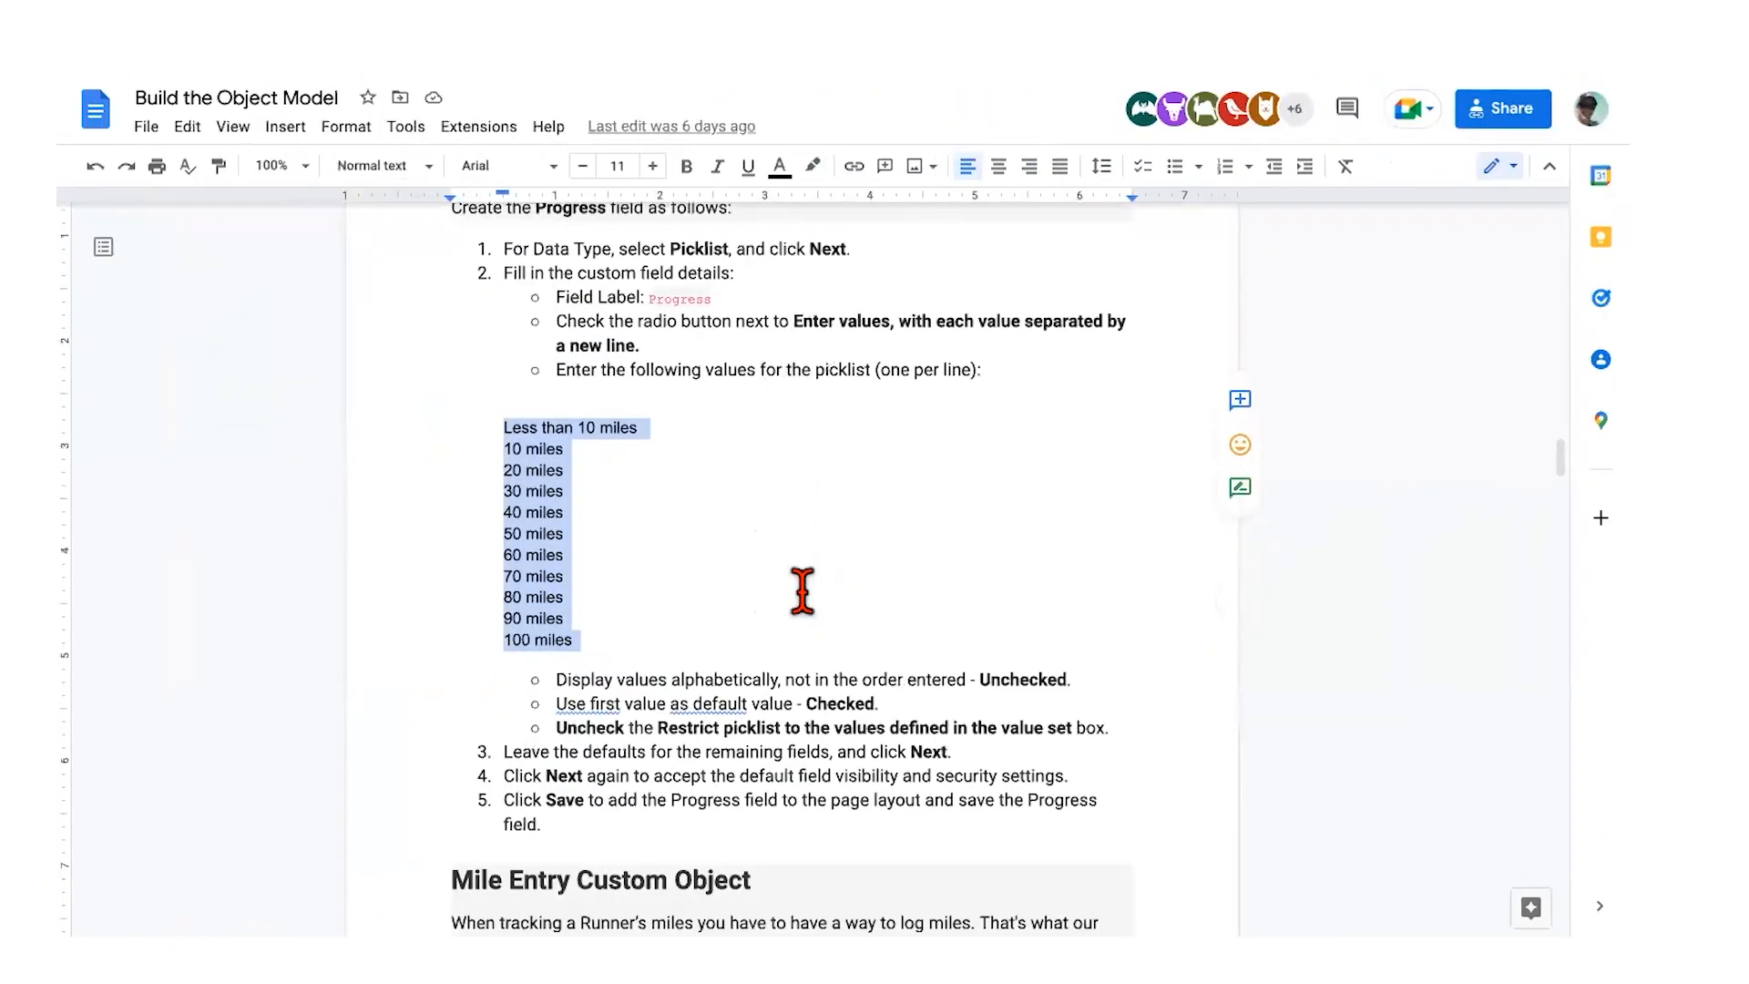
pyautogui.scroll(-1, 533, 558)
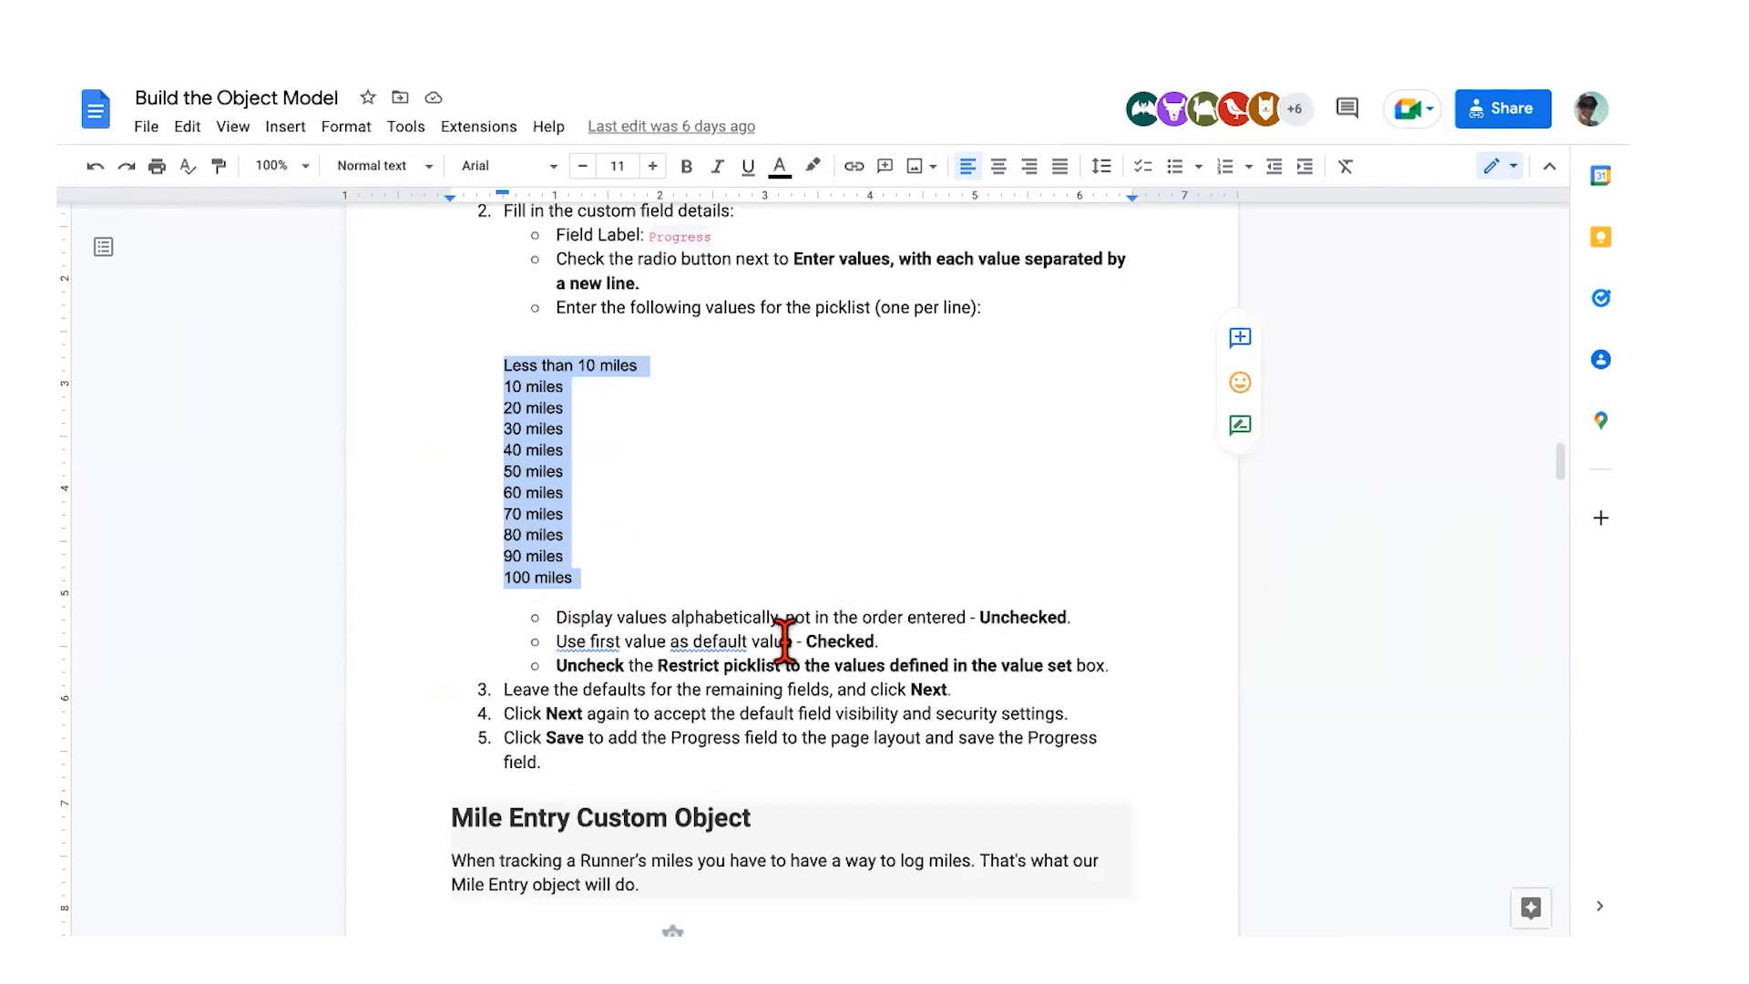
# Step: Check the guide's remaining Progress settings, selecting the first listed value, then return to Salesforce
pyautogui.click(501, 362)
pyautogui.moveTo(502, 363); pyautogui.dragTo(633, 362)
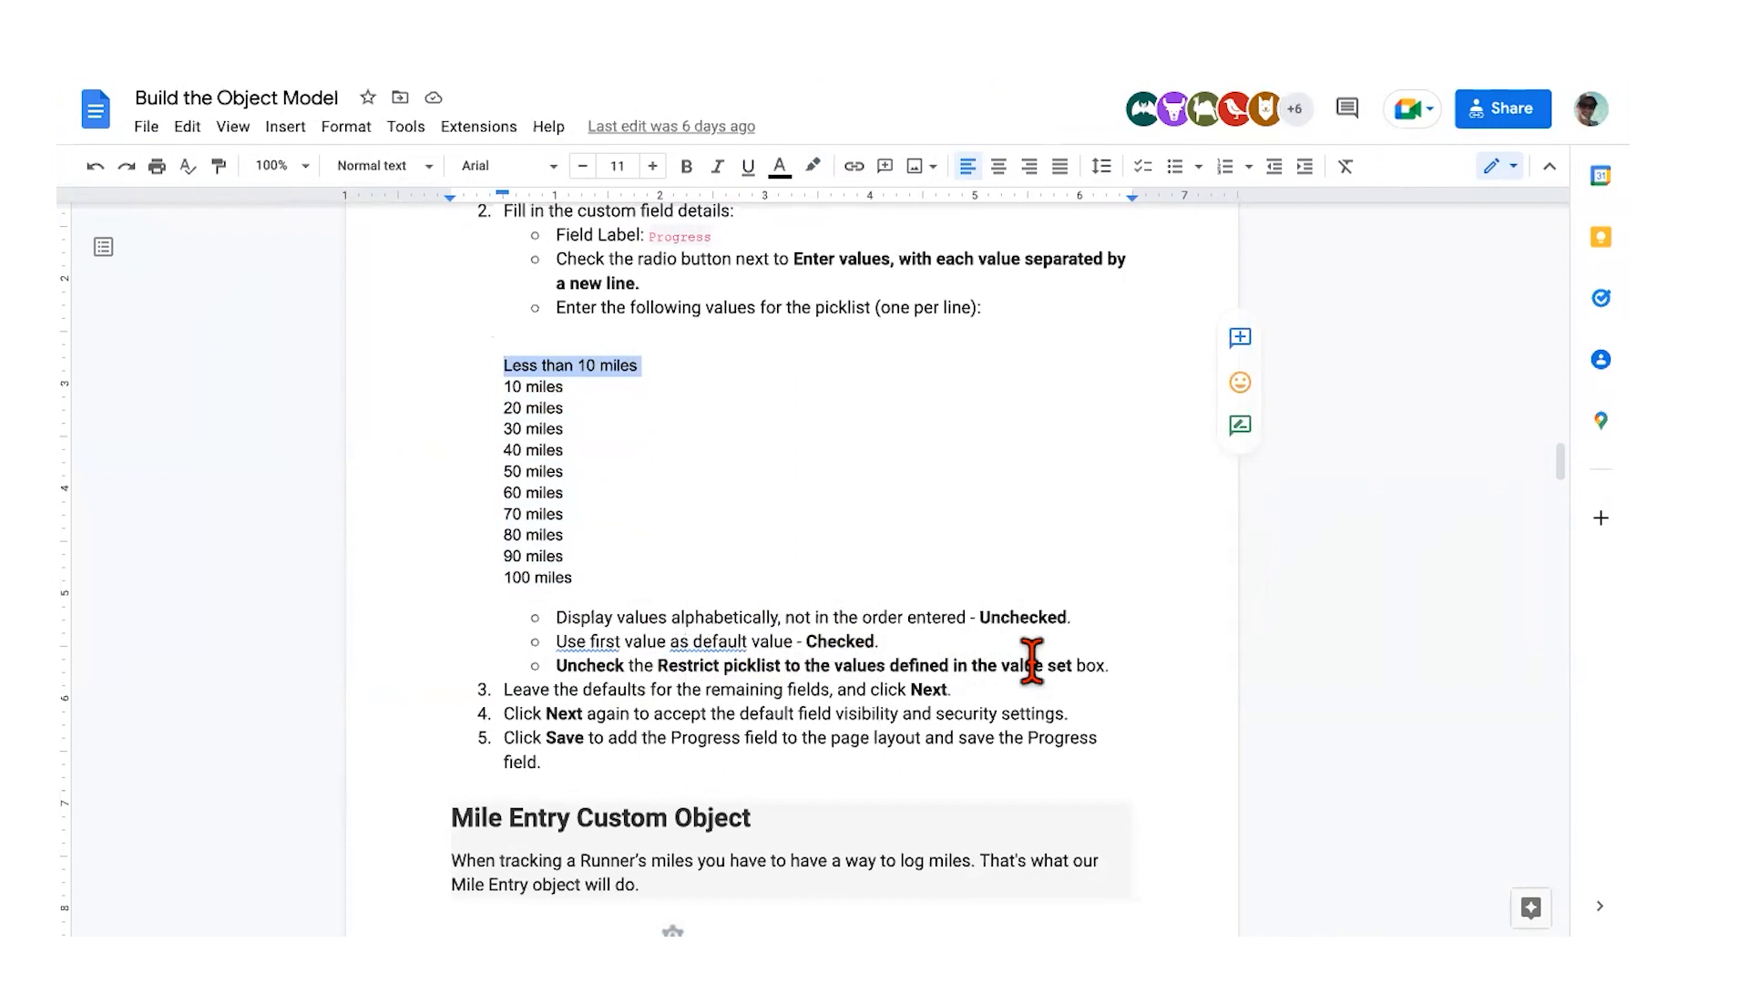
pyautogui.hotkey('ctrl', 'Right')
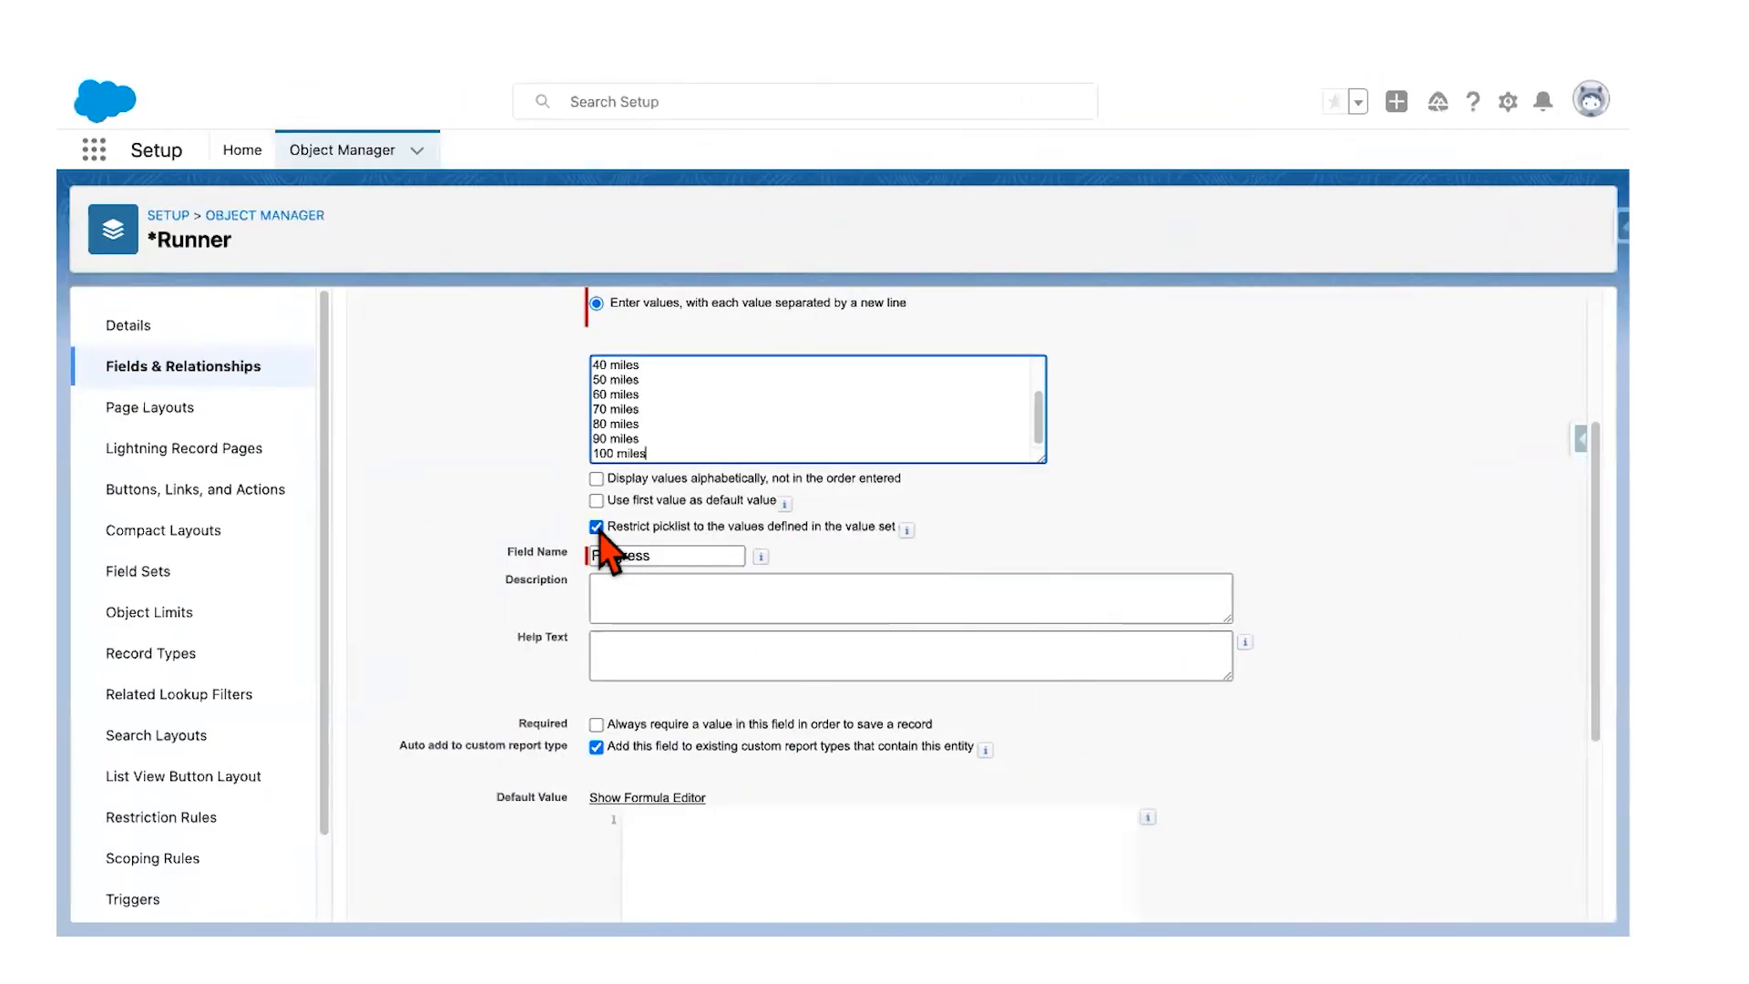
# Step: Uncheck Restrict picklist, use the first value as default, and save Progress with default field security
pyautogui.click(597, 526)
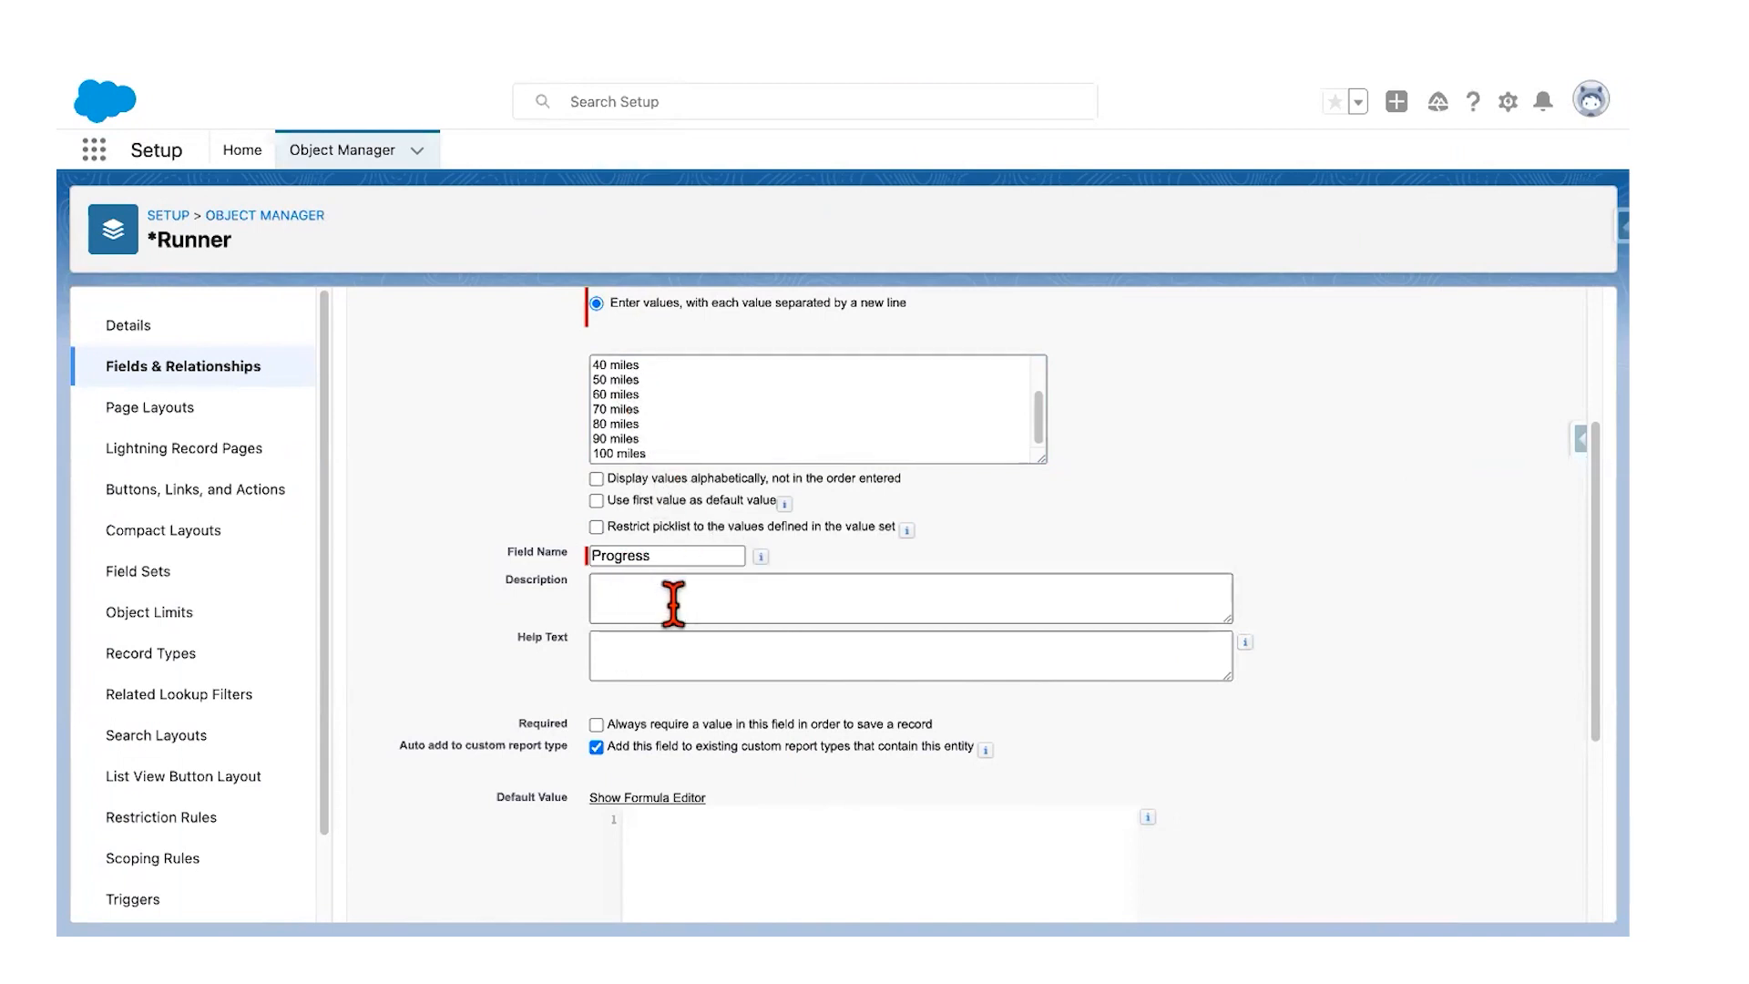
pyautogui.click(596, 501)
pyautogui.scroll(2, 656, 387)
pyautogui.scroll(1, 655, 387)
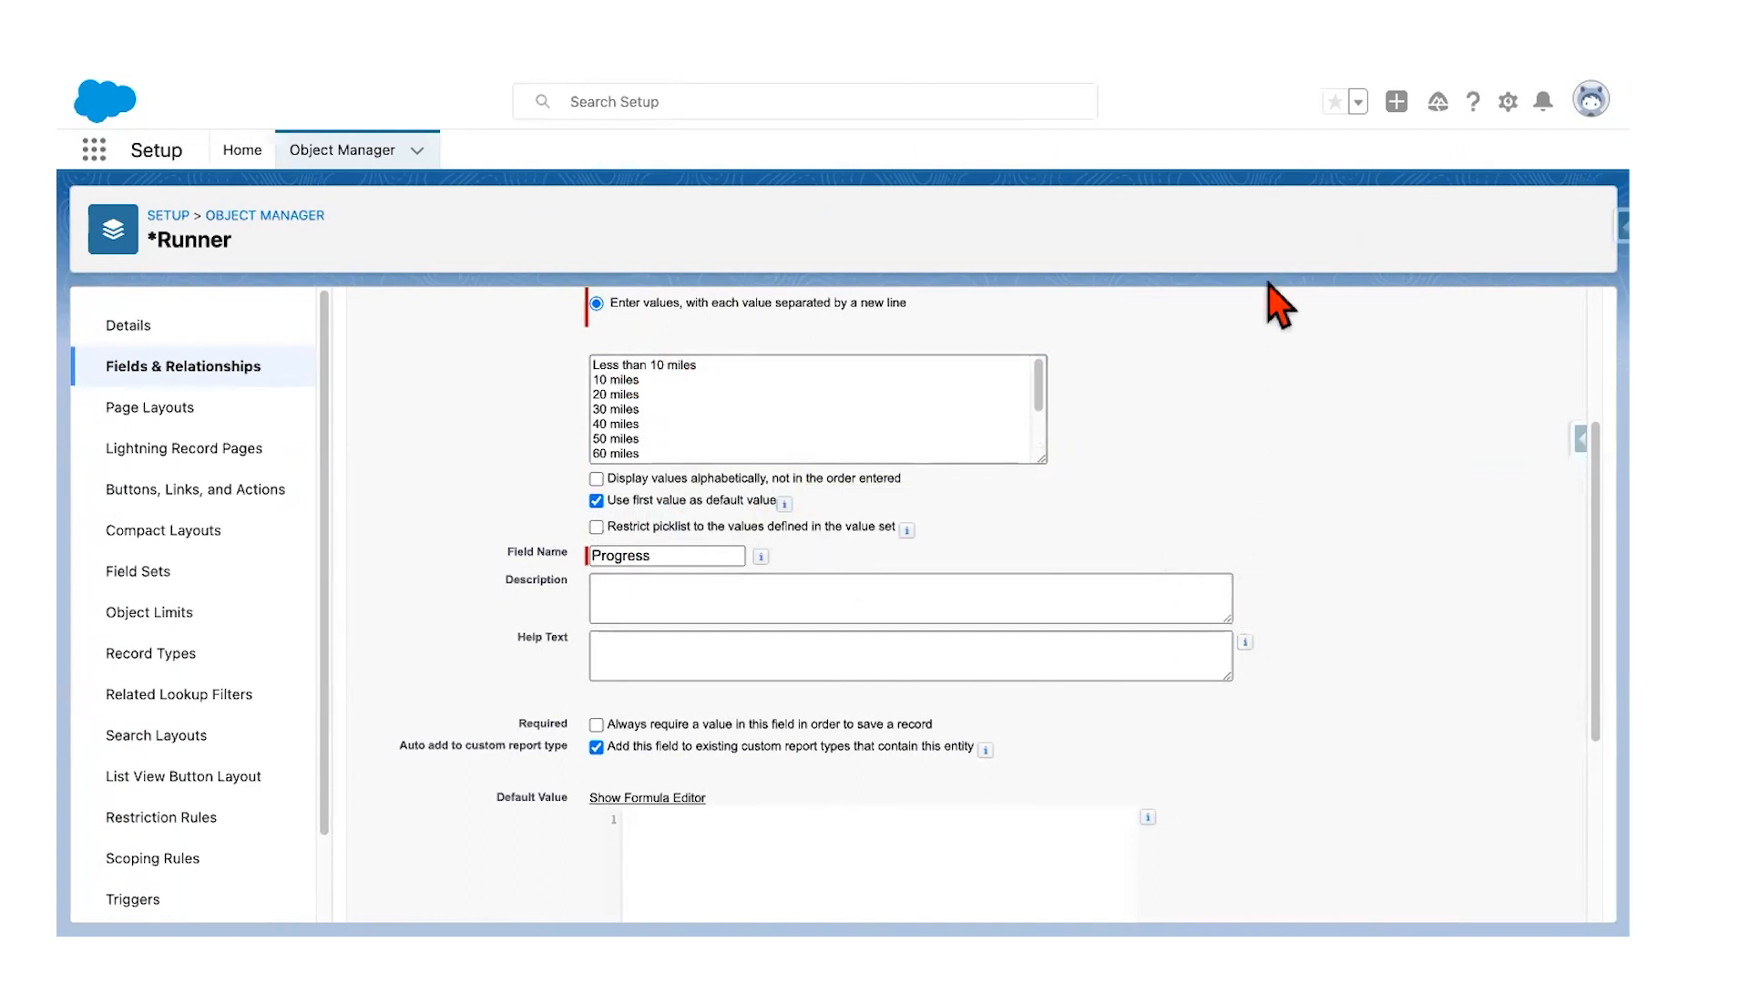
pyautogui.scroll(-1, 1225, 770)
pyautogui.scroll(-3, 1225, 767)
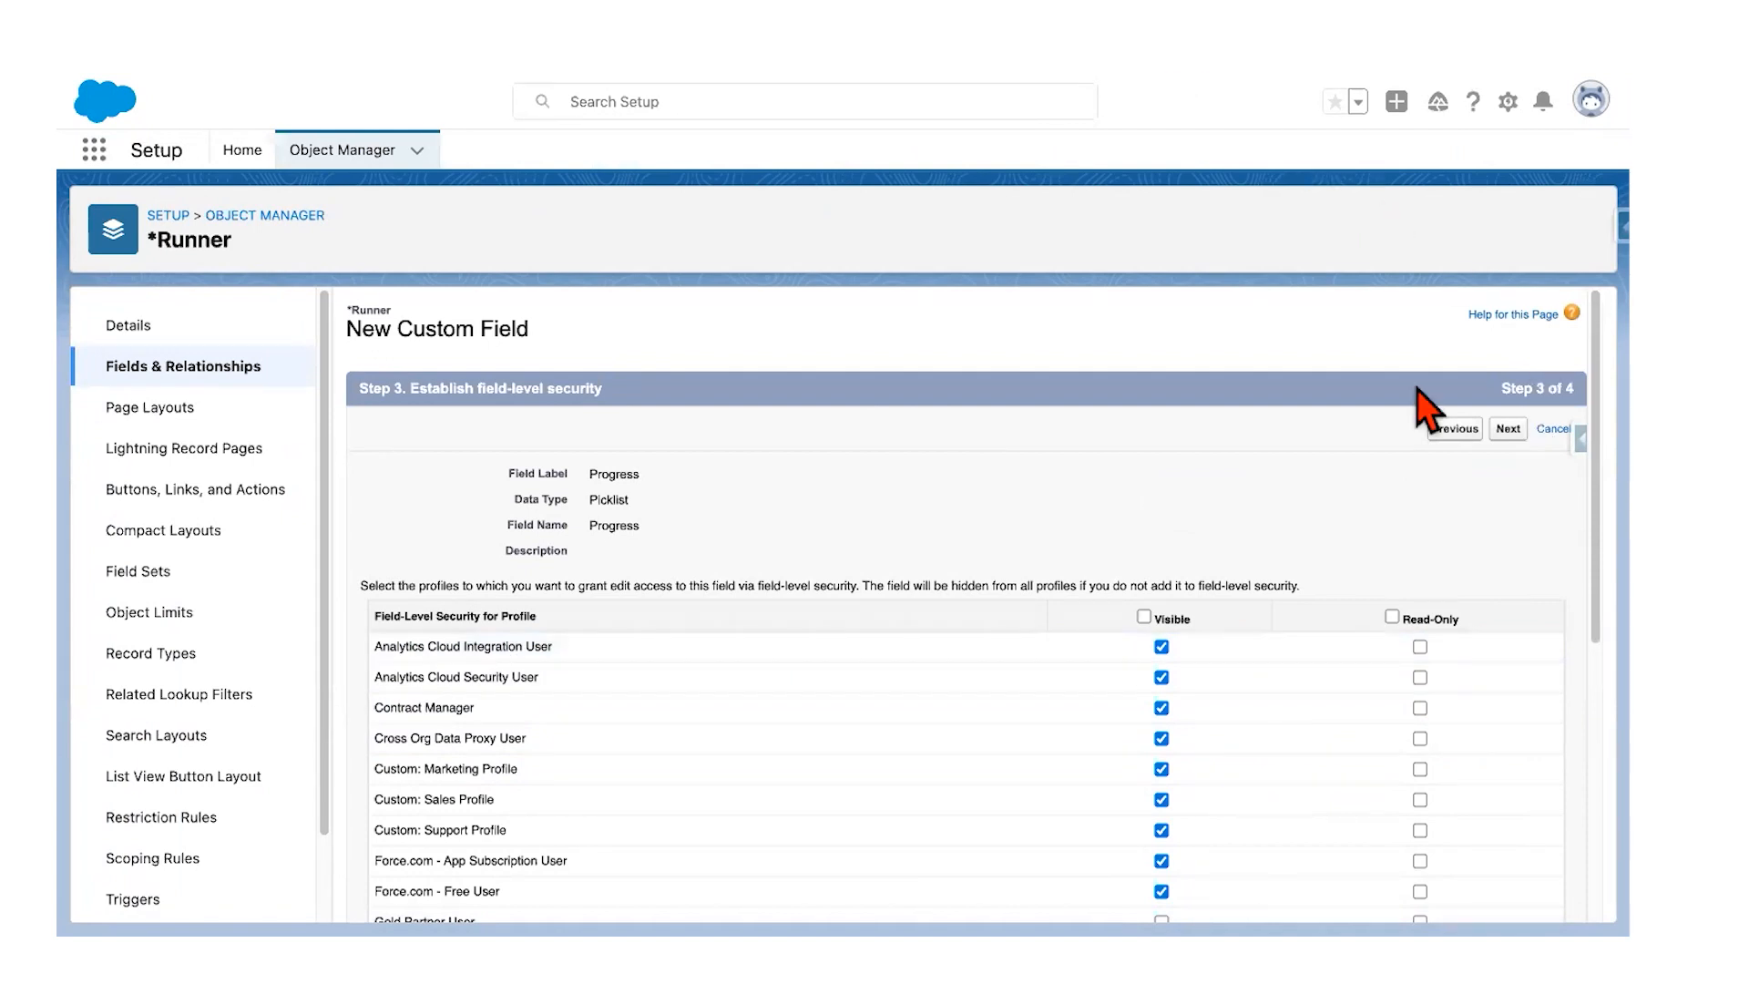
pyautogui.click(1508, 429)
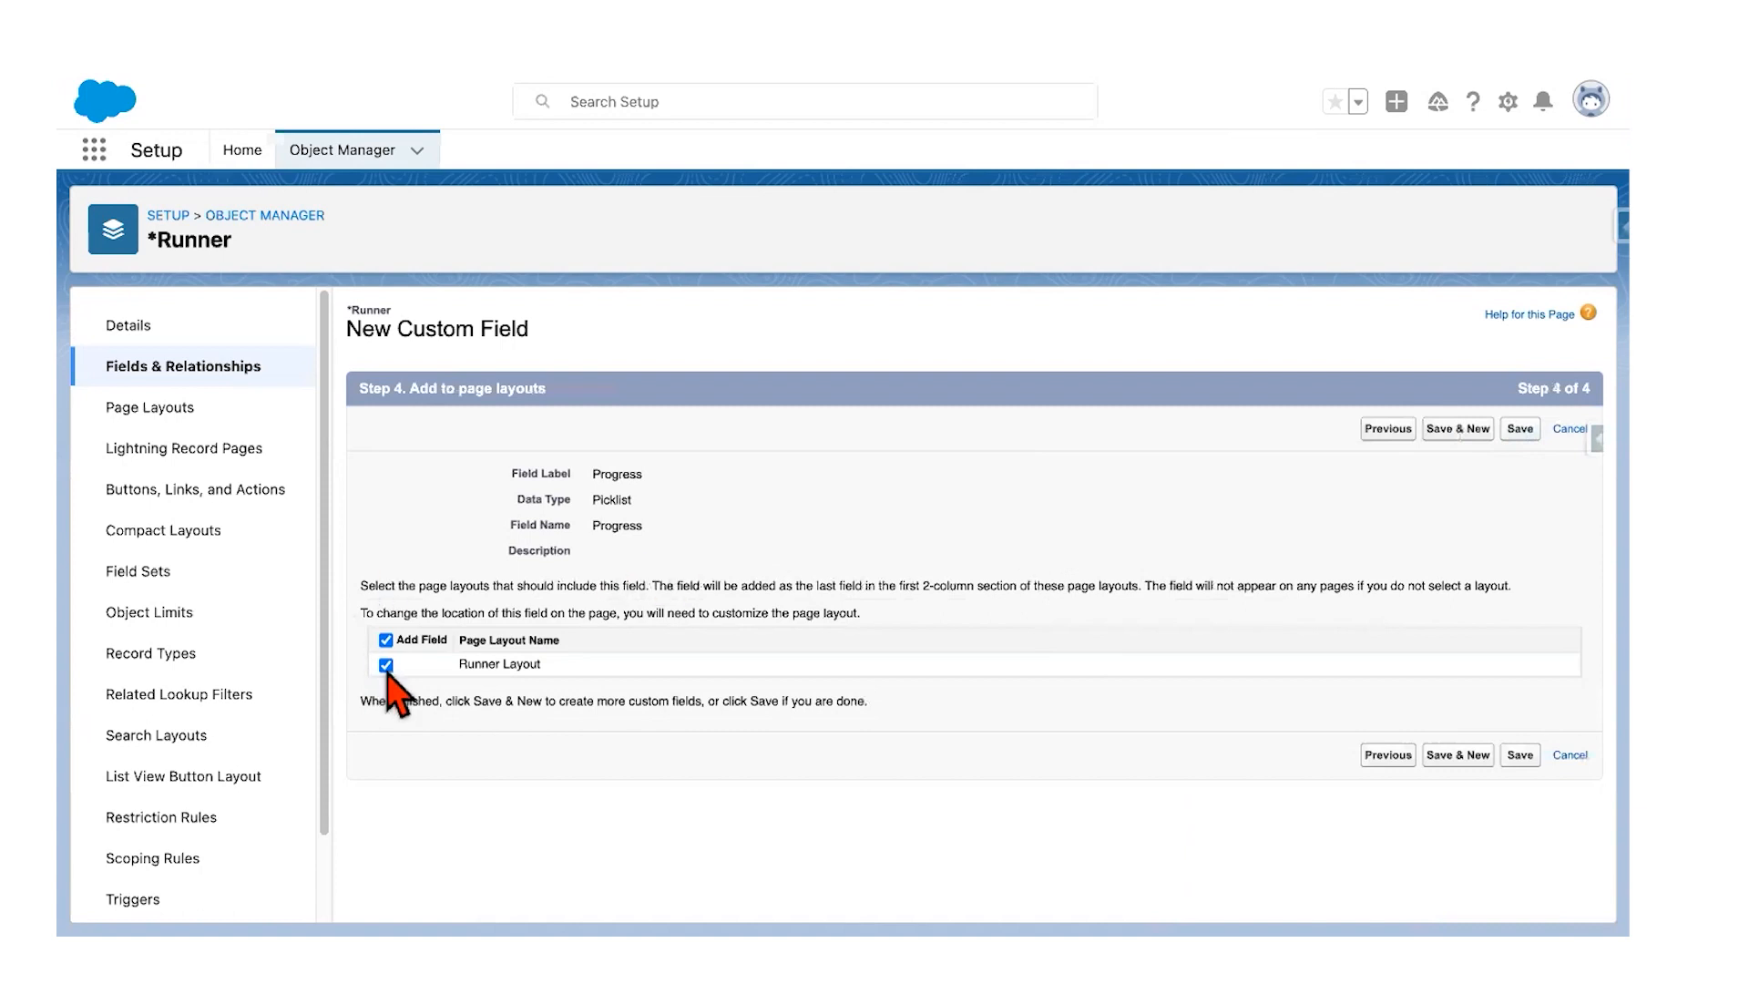
pyautogui.click(1519, 430)
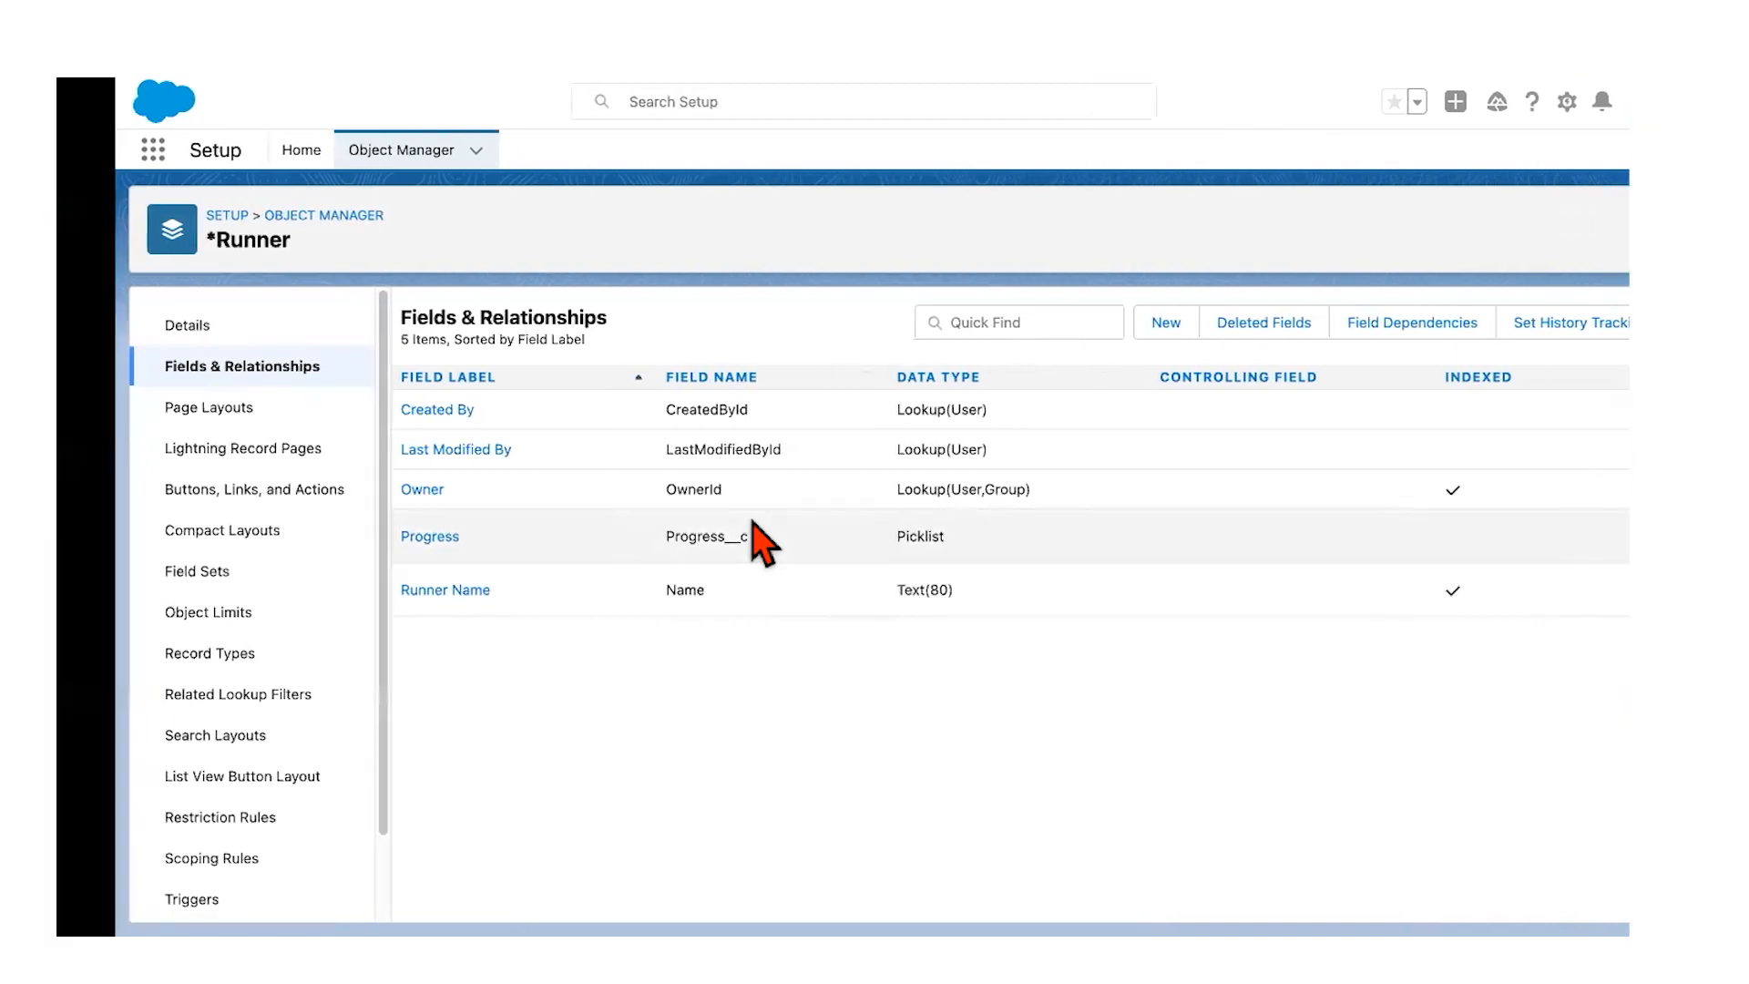
# Step: Scroll the guide to the Mile Entry Custom Object section and select its label text
pyautogui.scroll(-4, 734, 518)
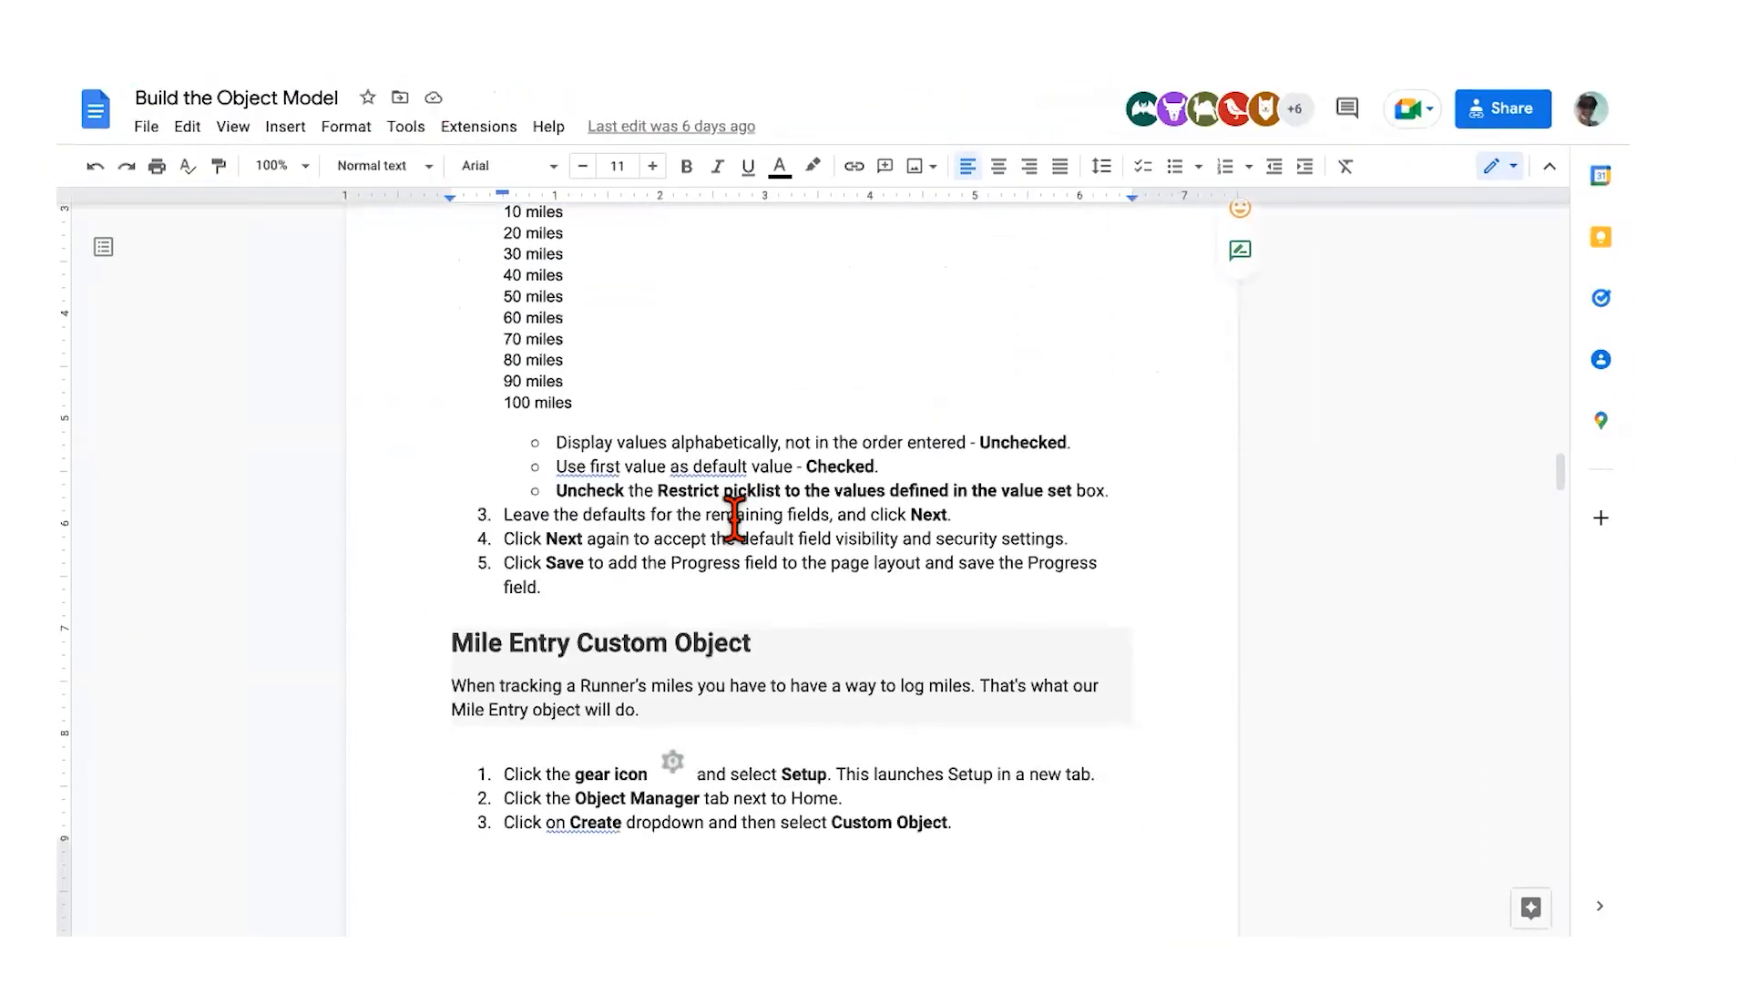
pyautogui.scroll(-2, 734, 517)
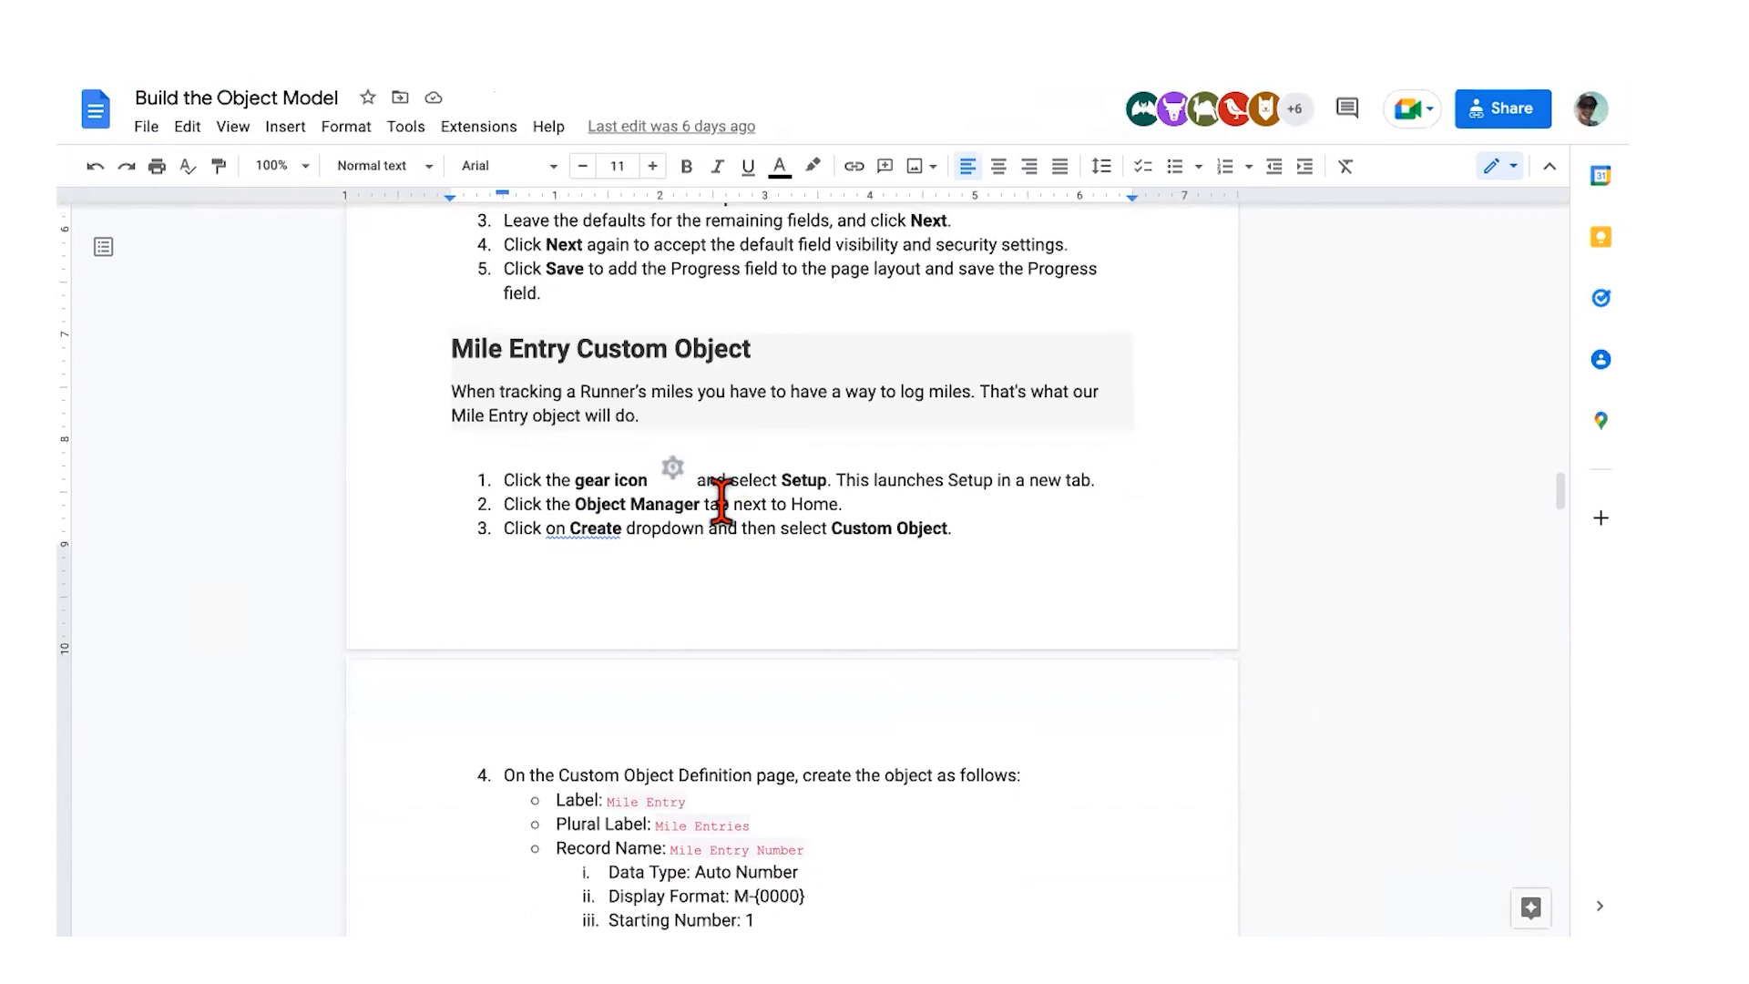
pyautogui.scroll(-1, 695, 449)
pyautogui.scroll(-3, 695, 449)
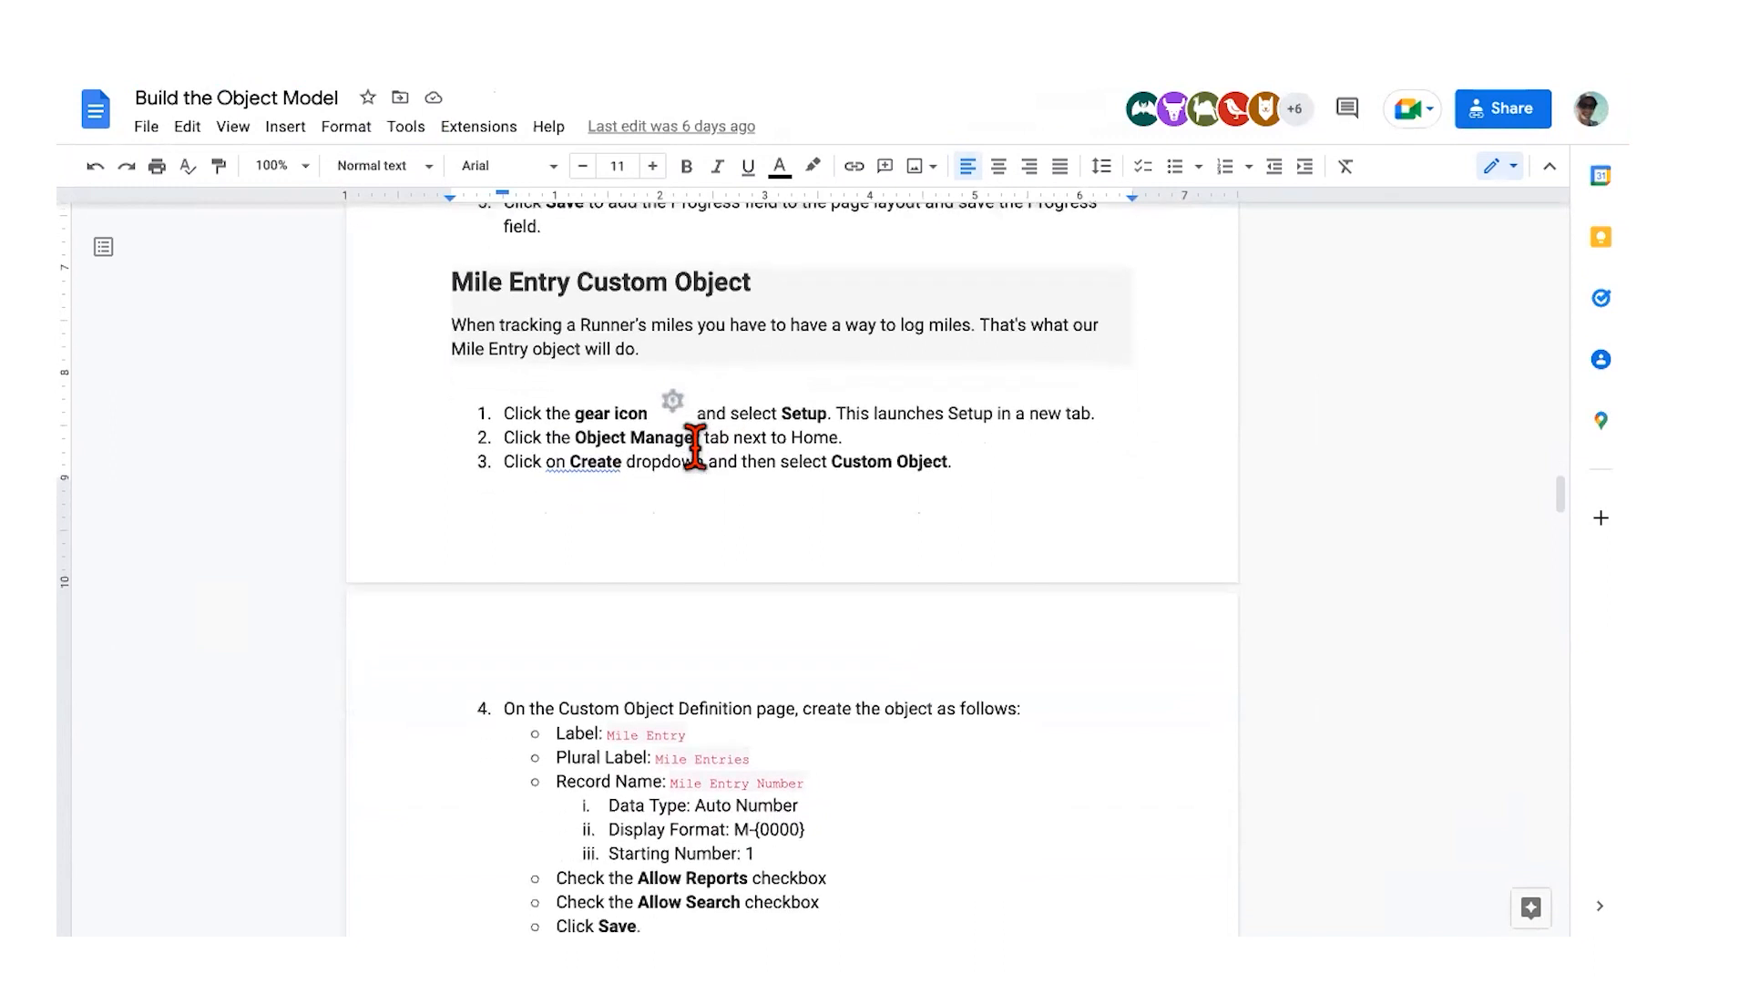
pyautogui.scroll(-2, 721, 344)
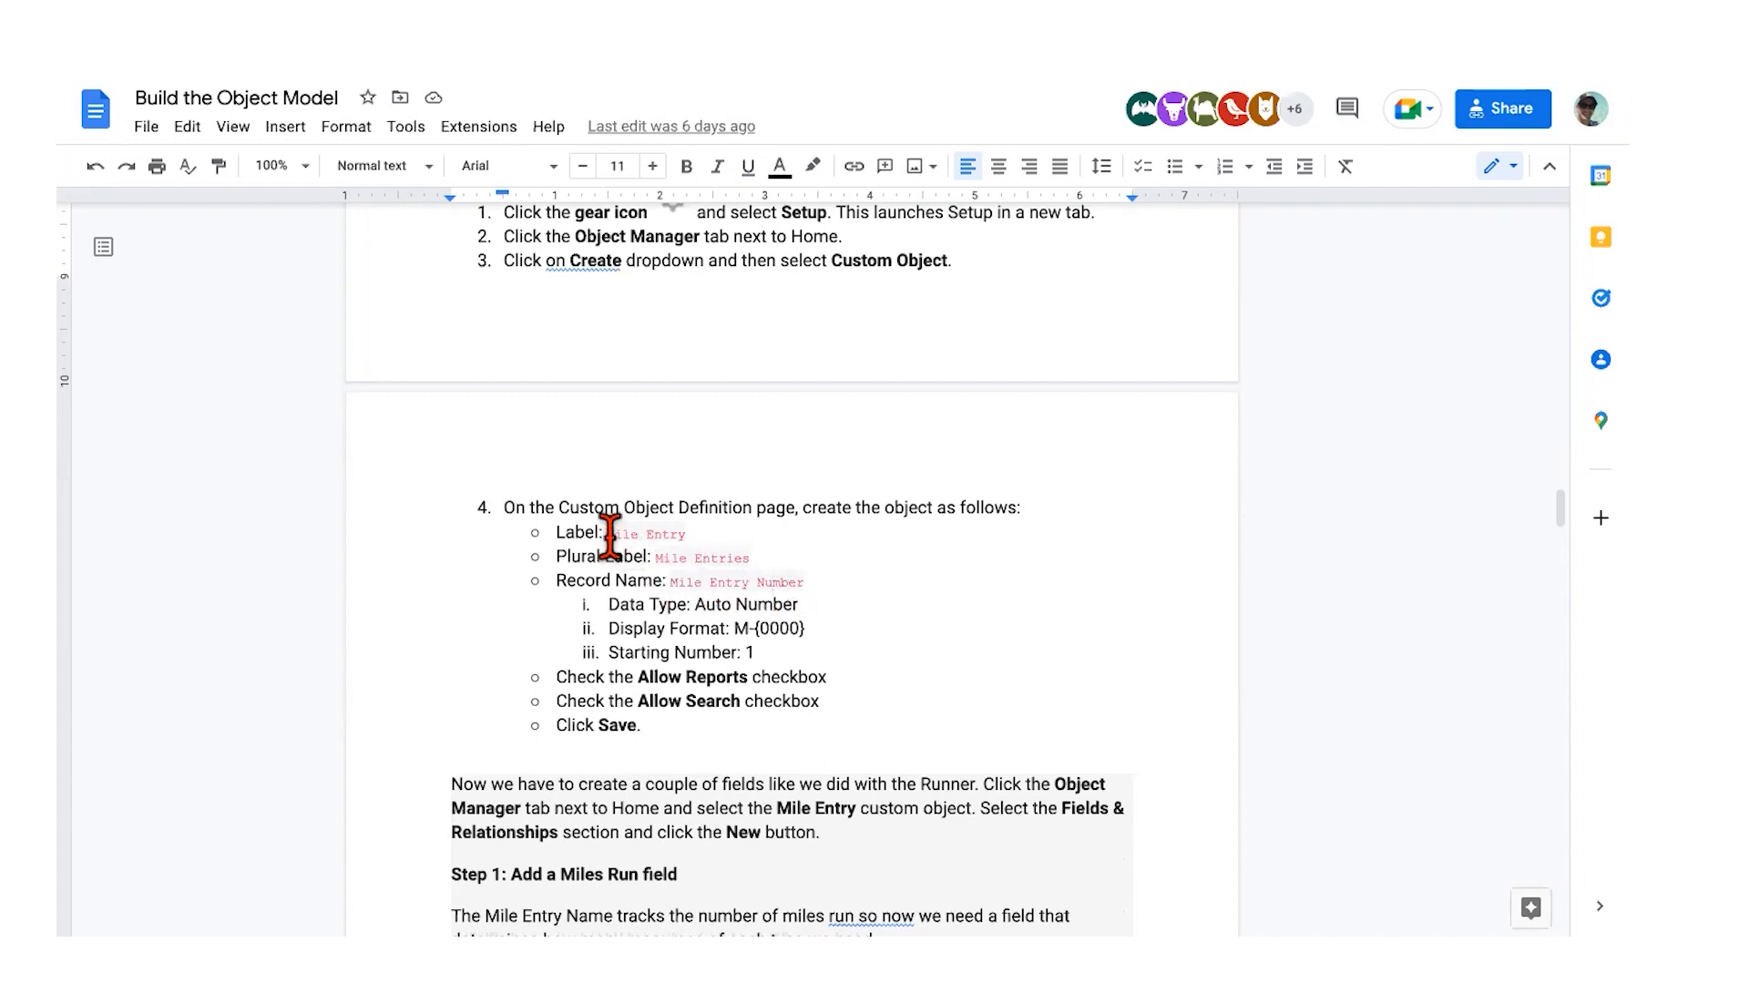
pyautogui.moveTo(607, 534); pyautogui.dragTo(761, 544)
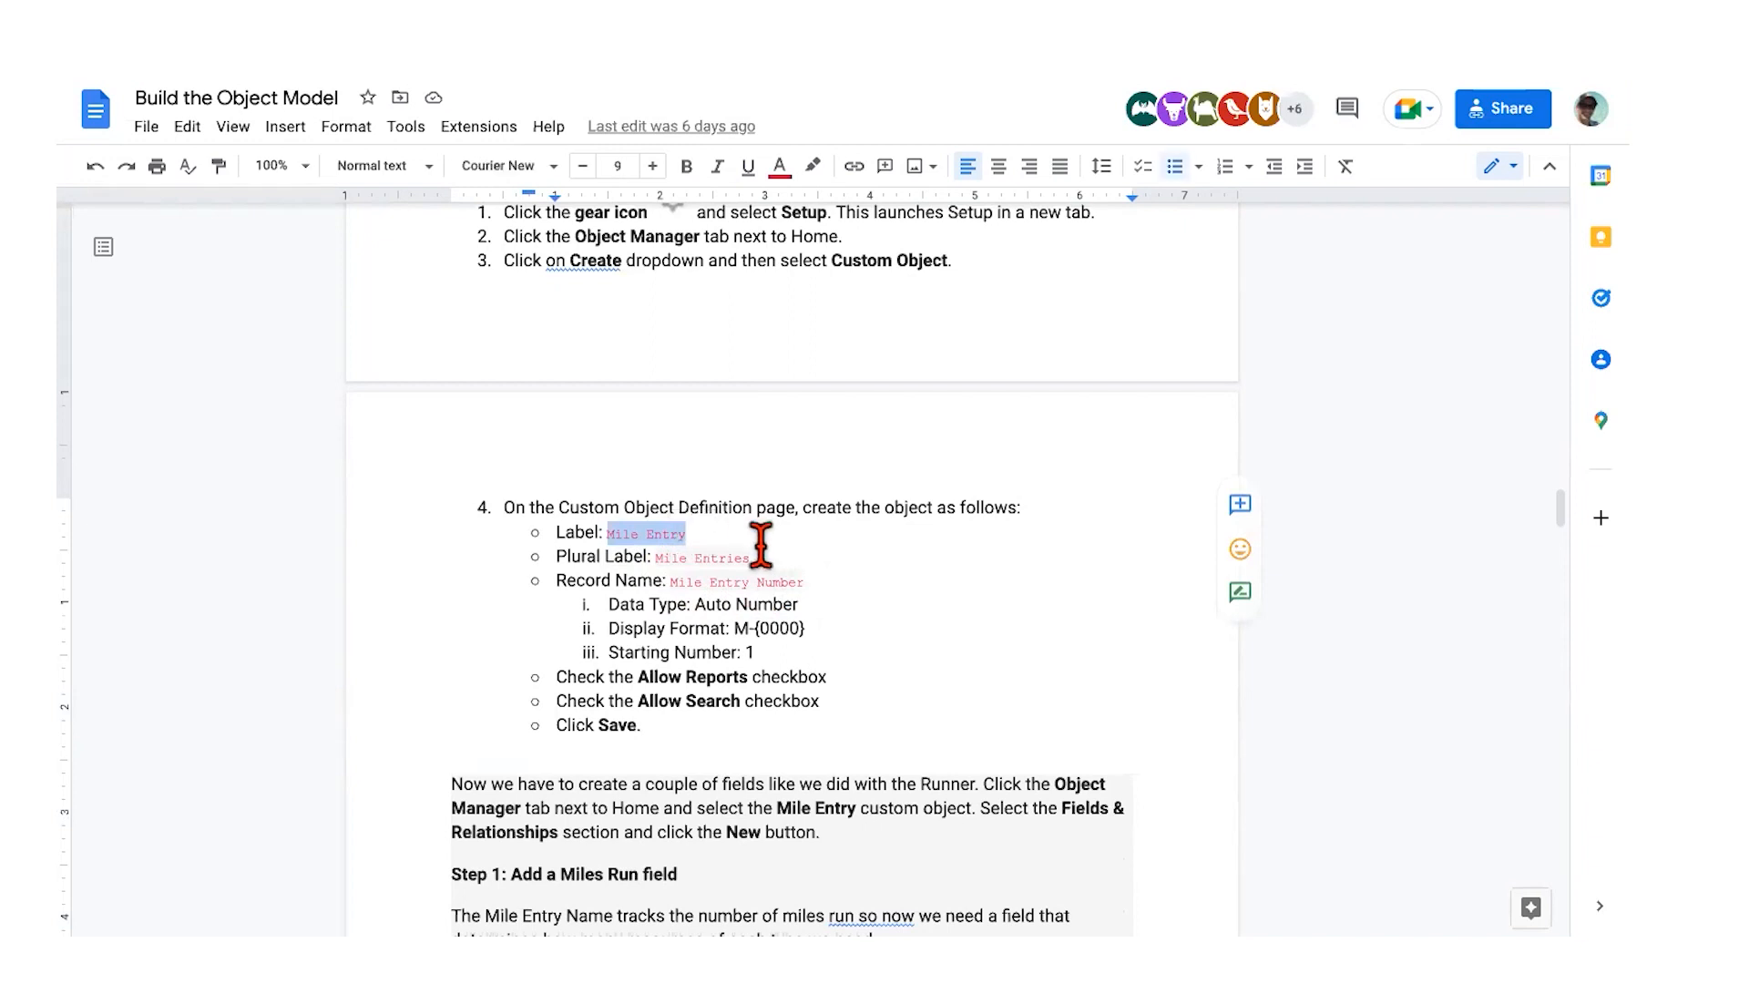
pyautogui.hotkey('ctrl', 'Right')
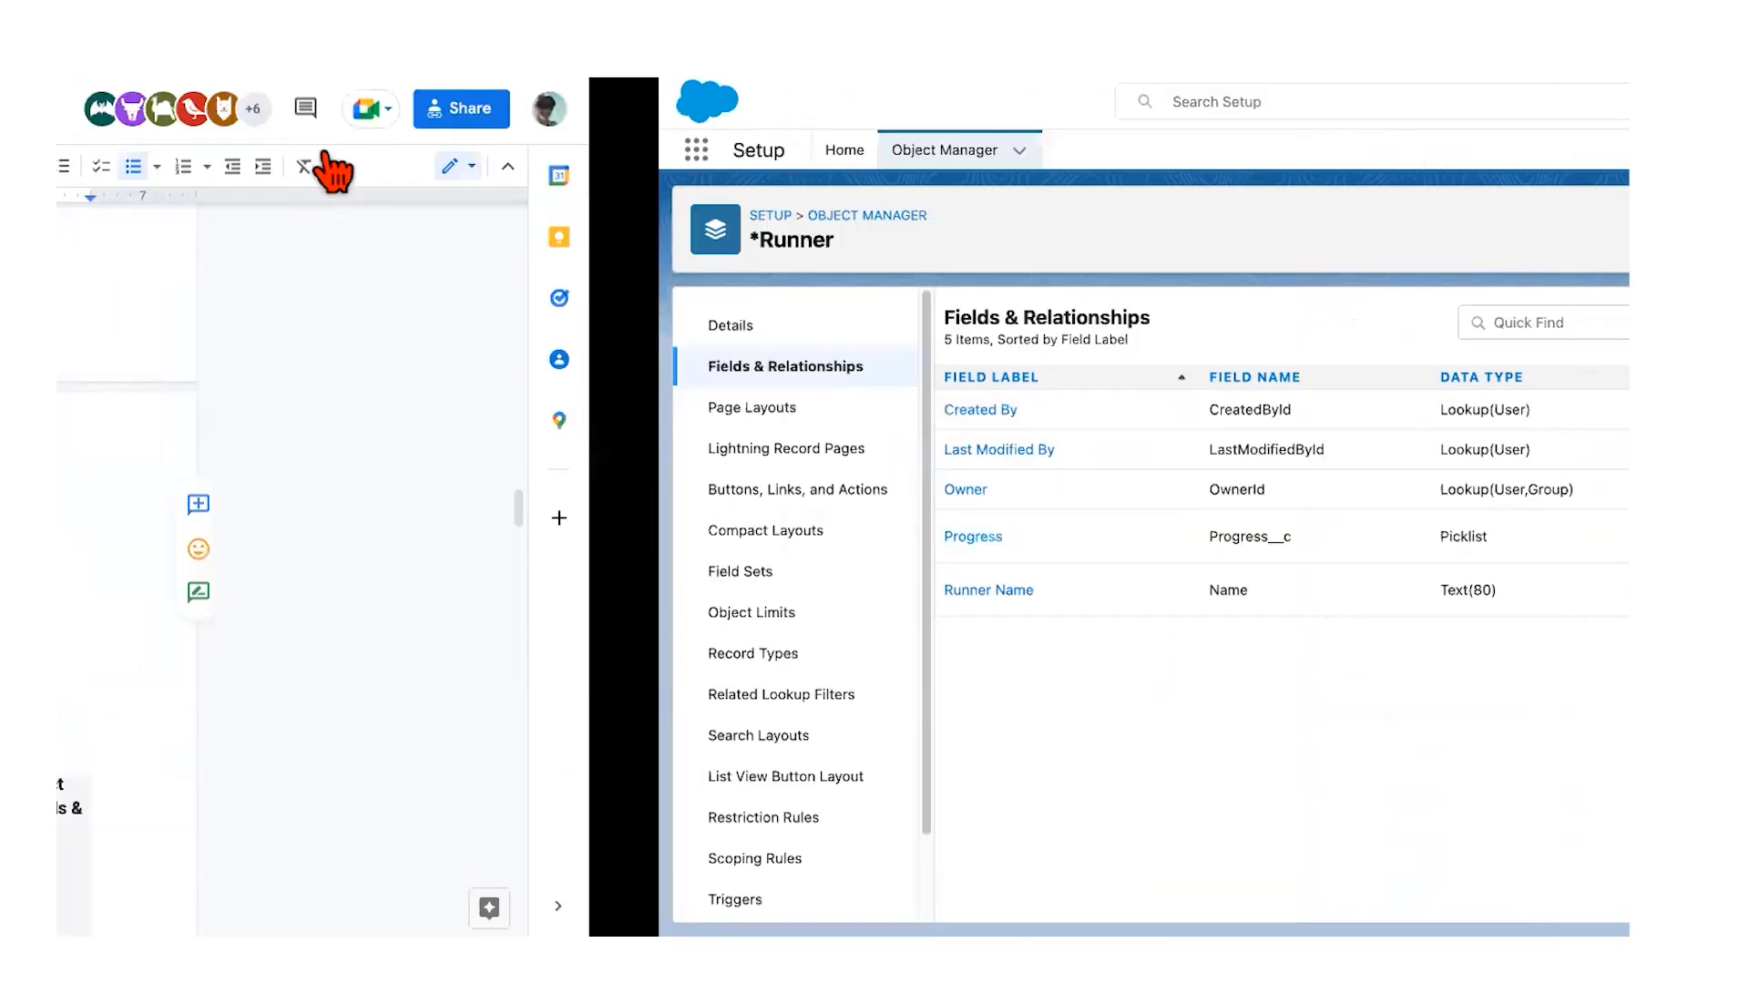
# Step: Start a new custom object and enter its Mile Entry label
pyautogui.click(328, 154)
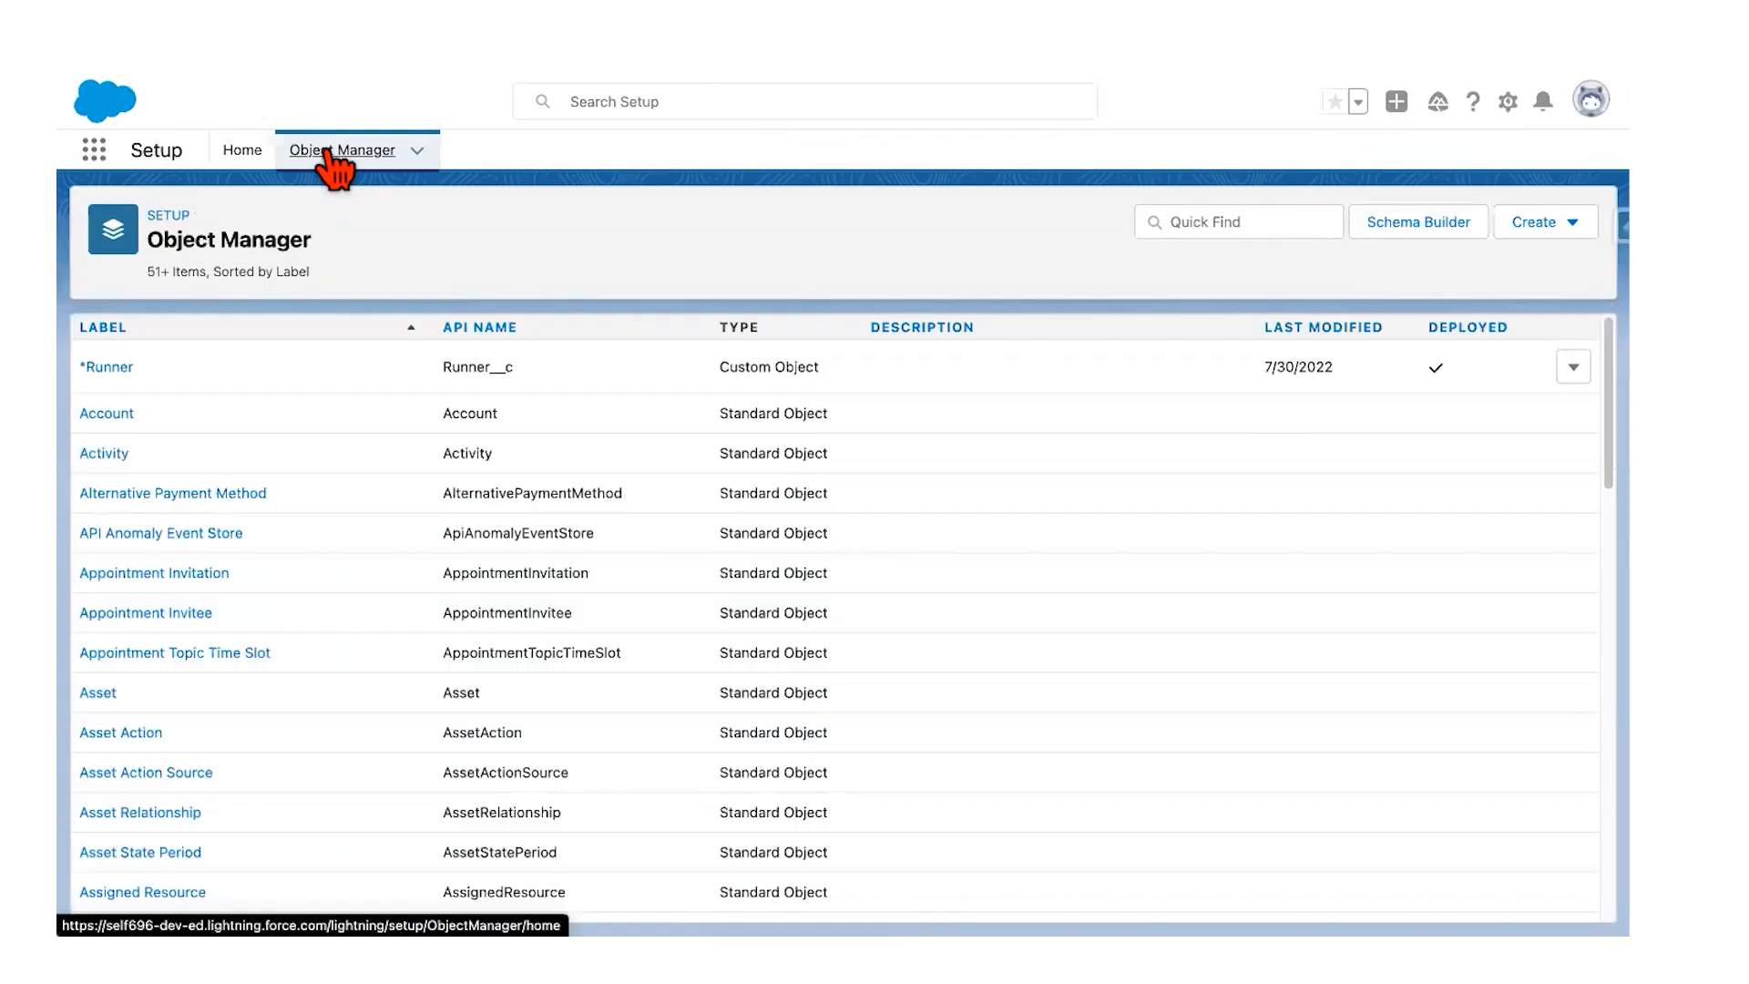
pyautogui.click(1553, 235)
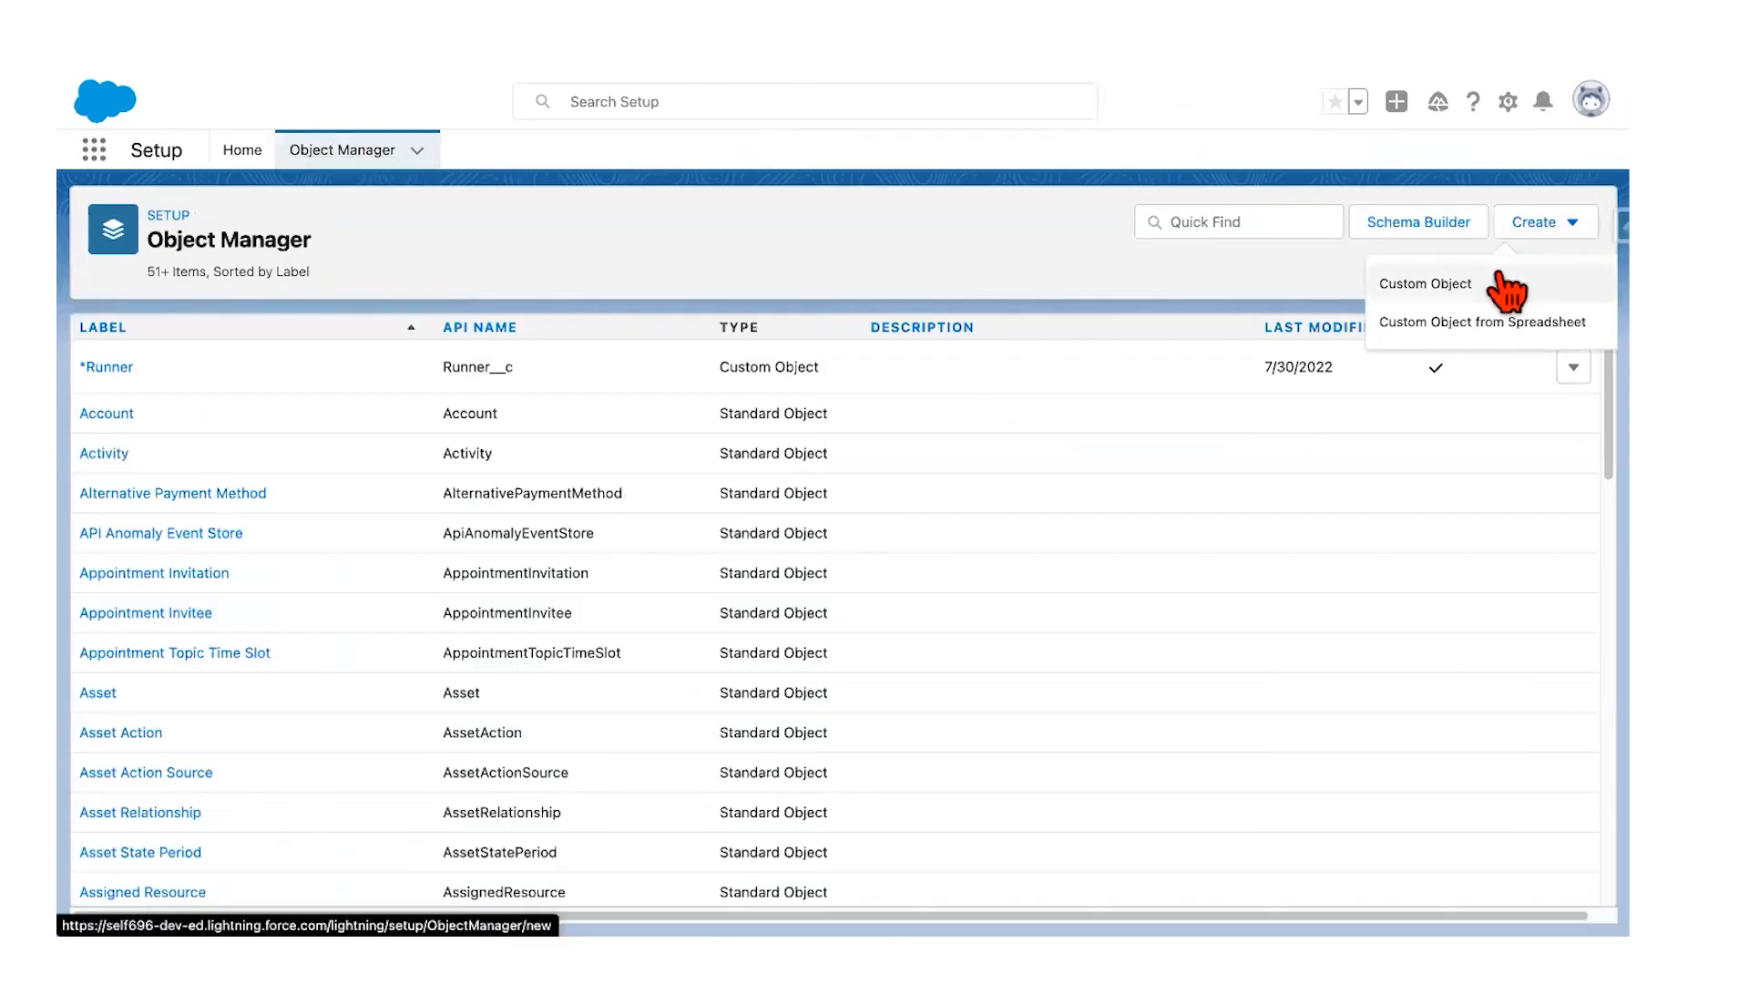
pyautogui.click(1445, 287)
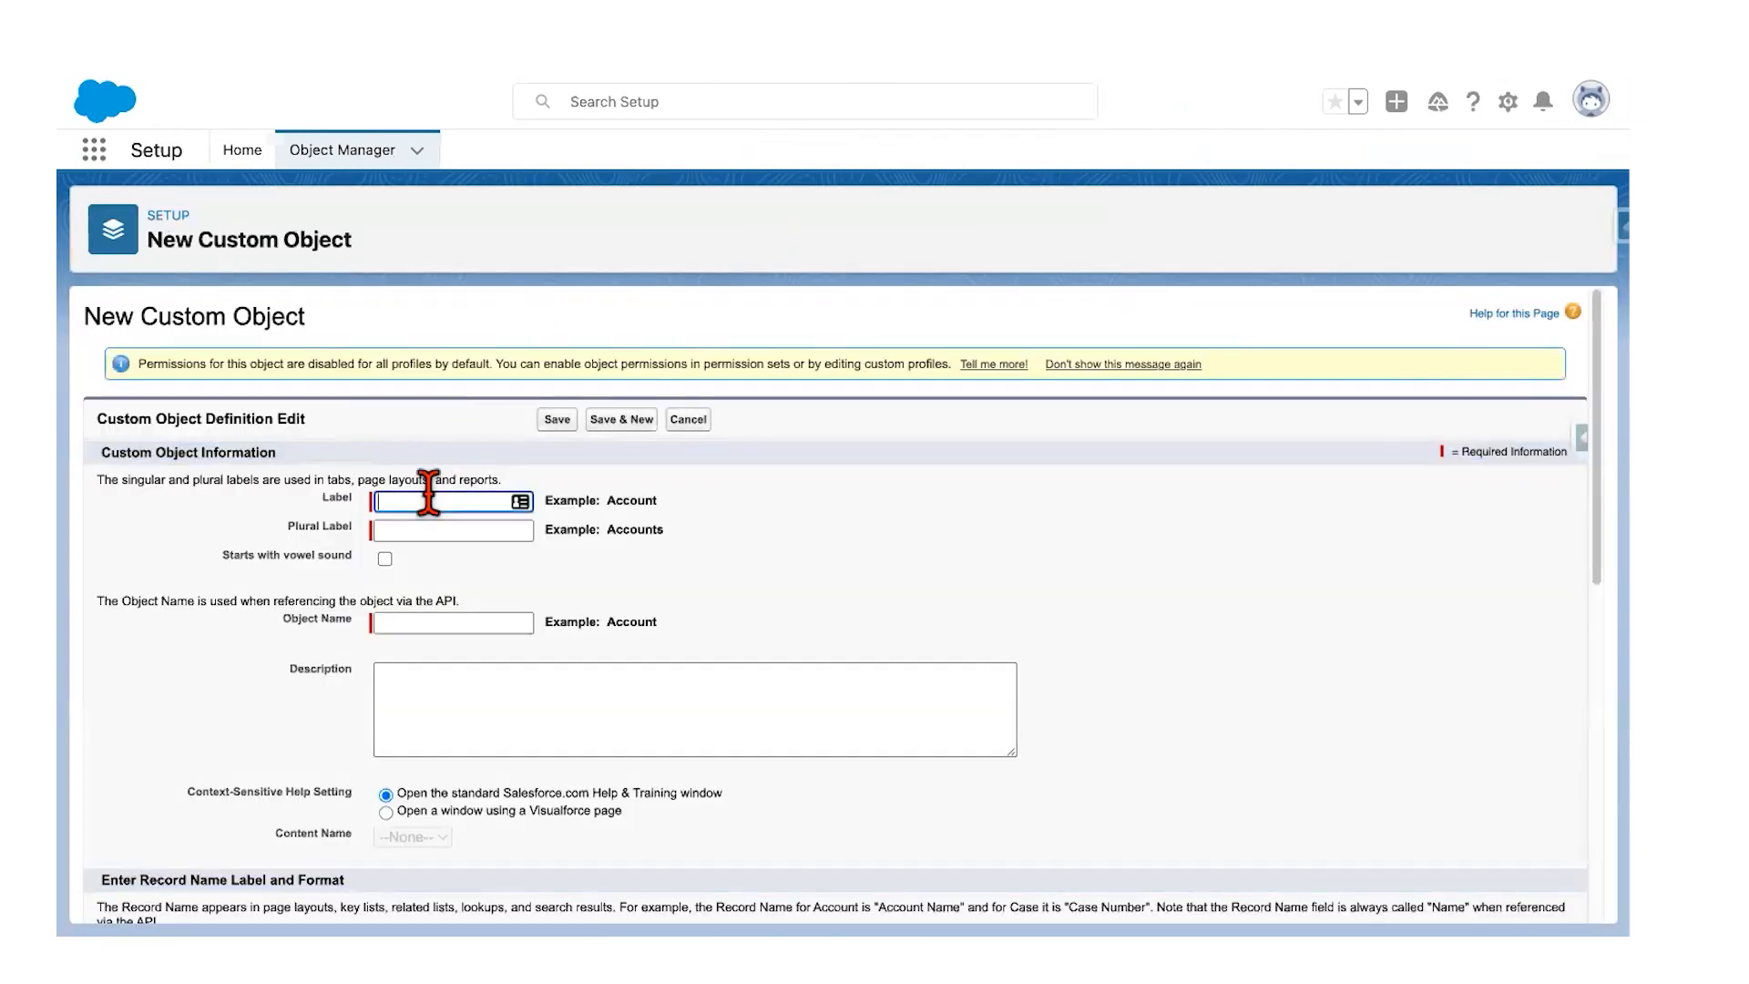
pyautogui.click(428, 499)
pyautogui.write('*')
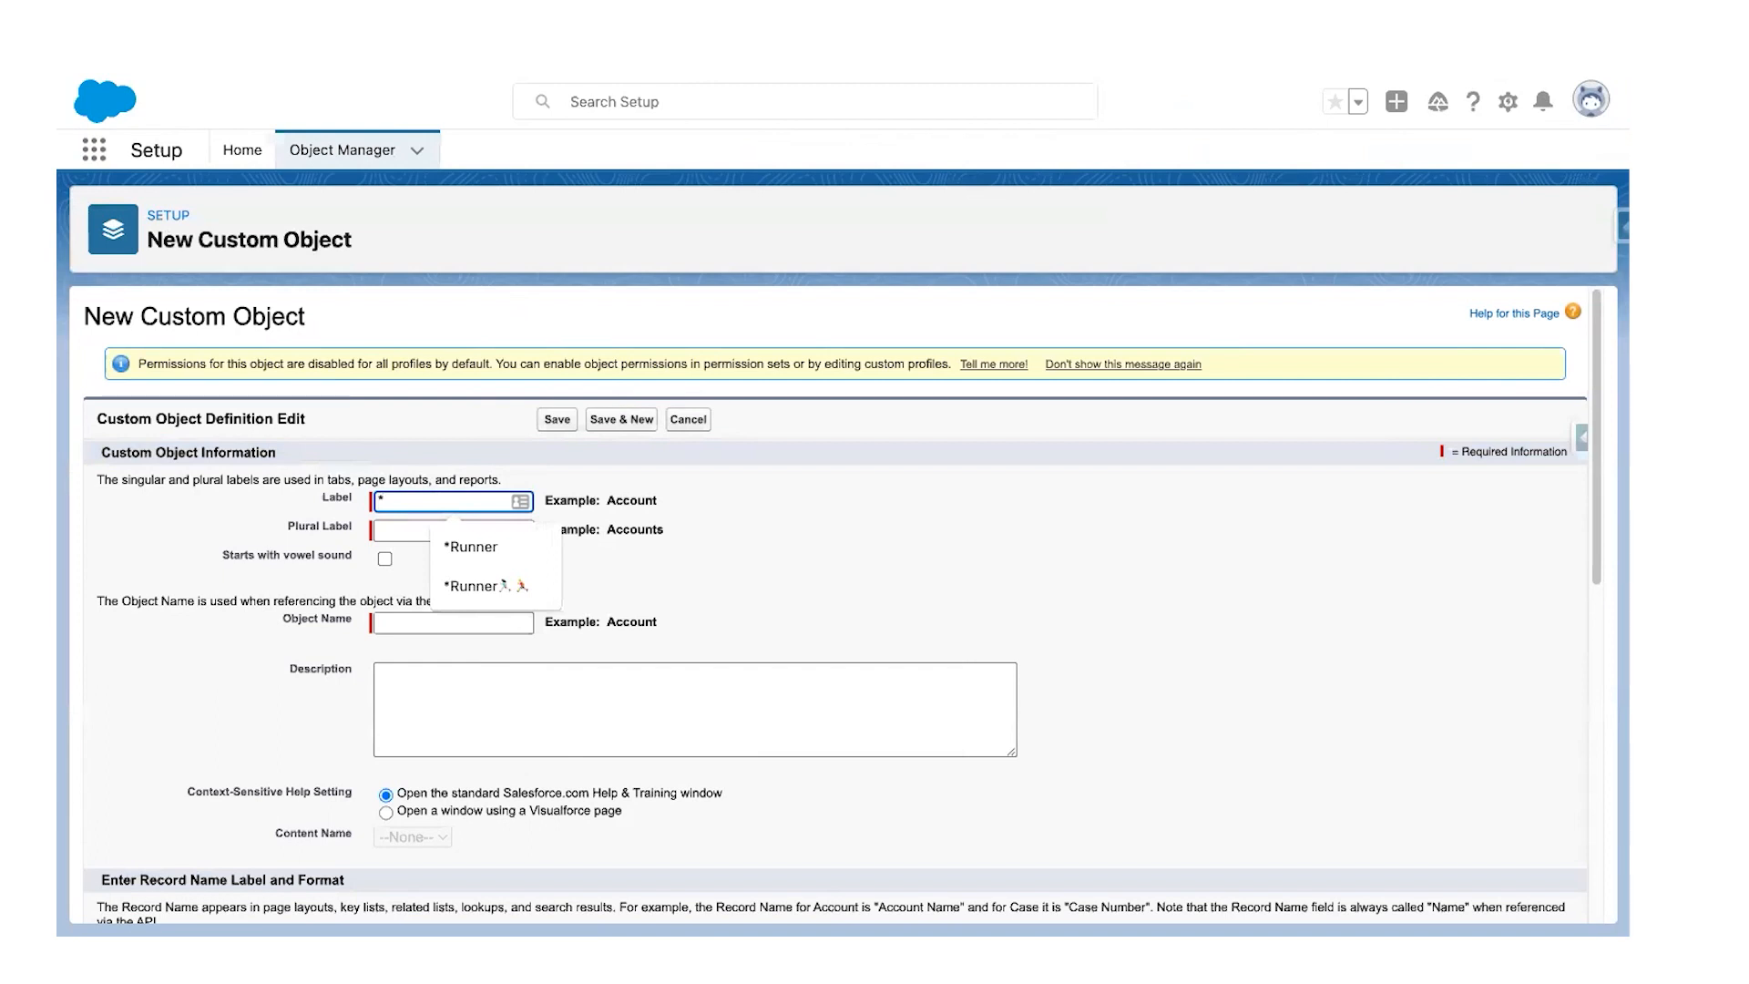
pyautogui.write('Mile Entry')
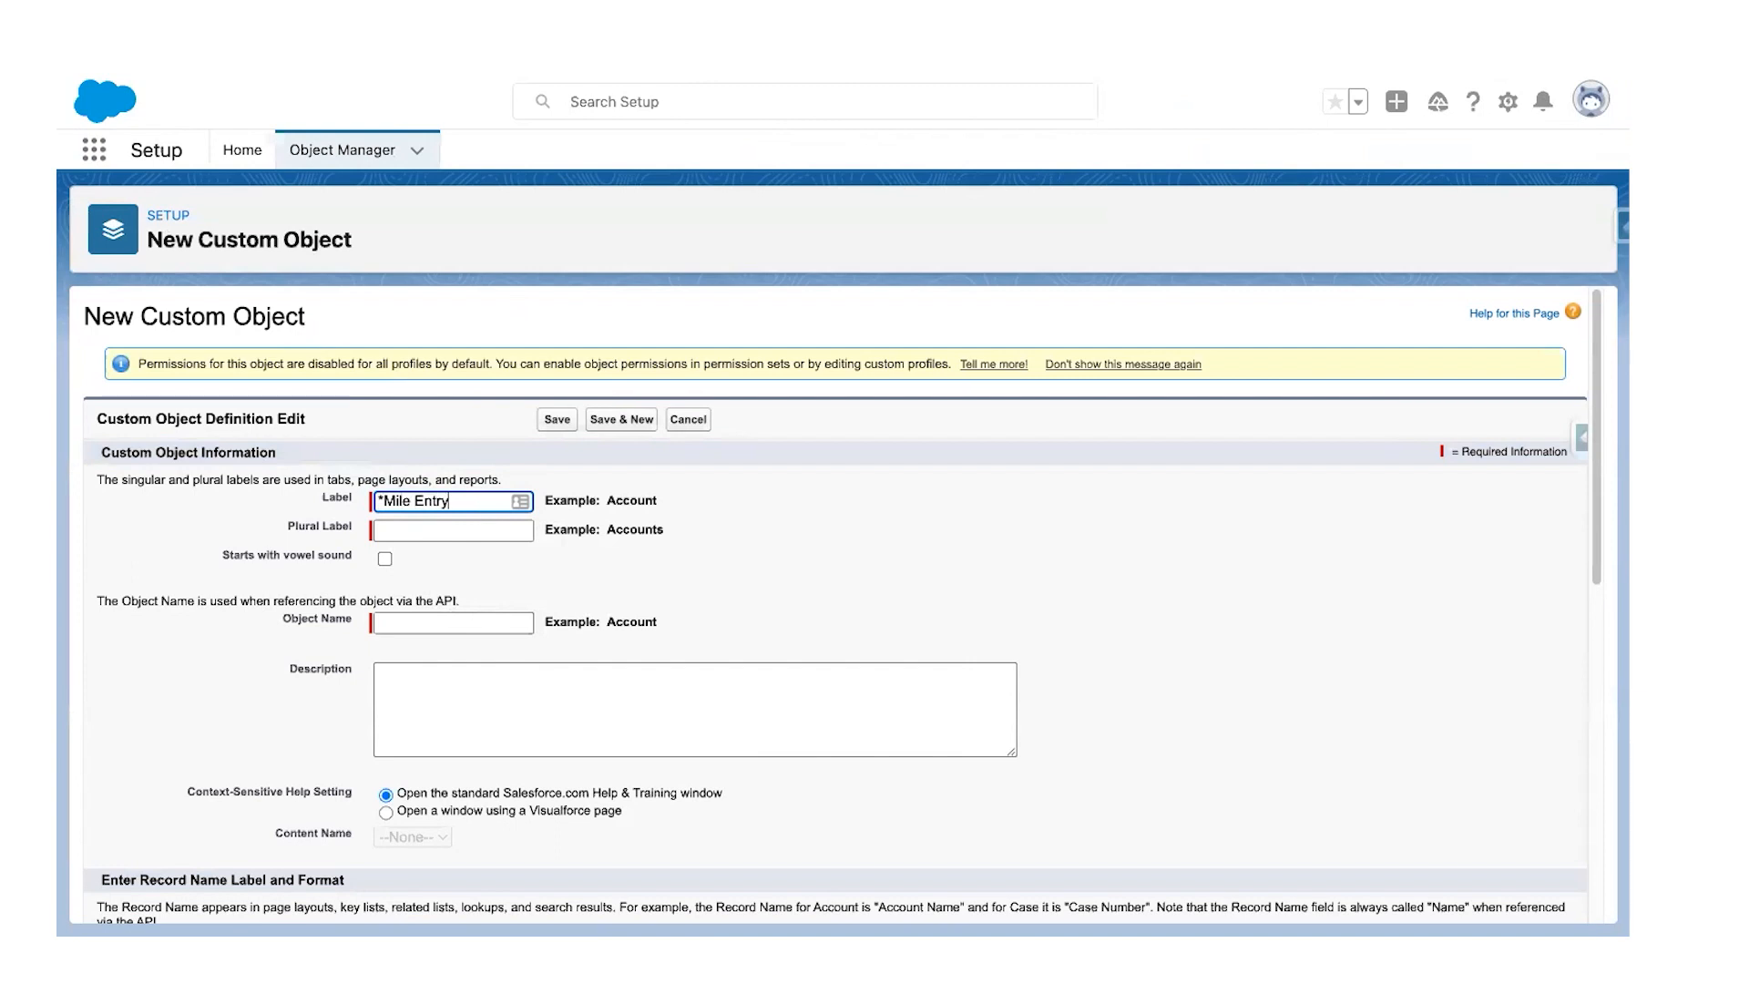
pyautogui.press('Tab')
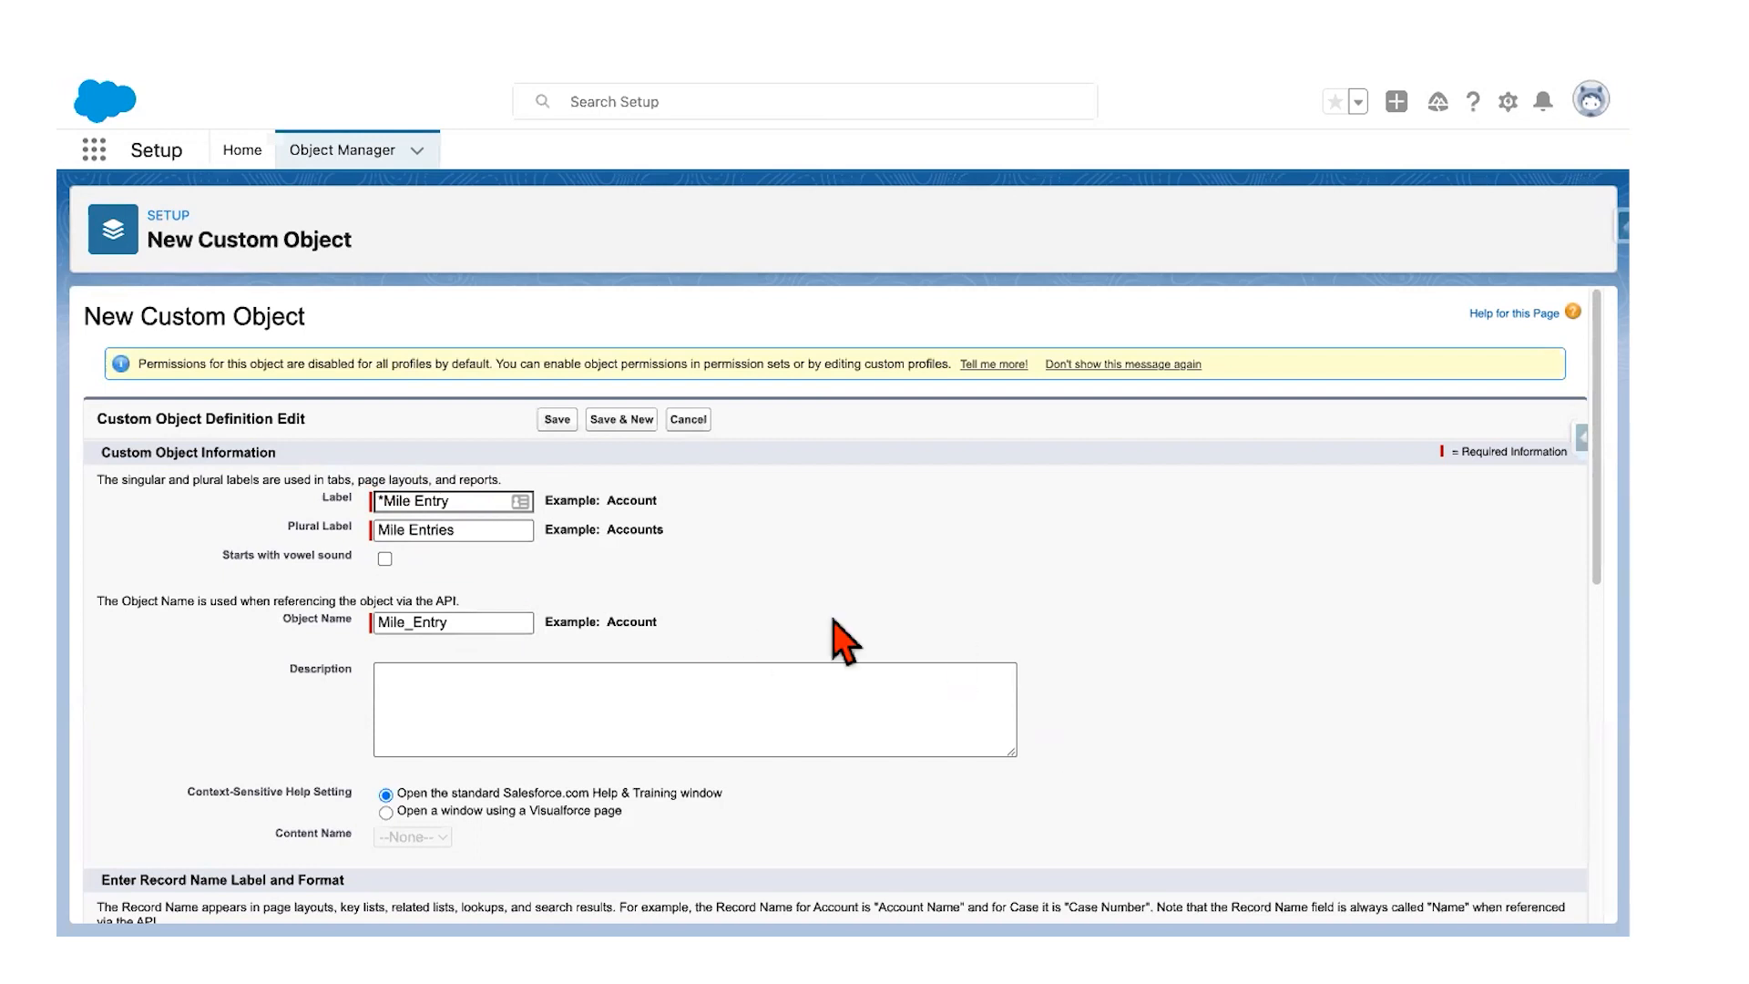
# Step: Make Mile Entry Name an Auto Number record name, format M-{0000}, starting at 1
pyautogui.scroll(-3, 799, 619)
pyautogui.scroll(-5, 800, 620)
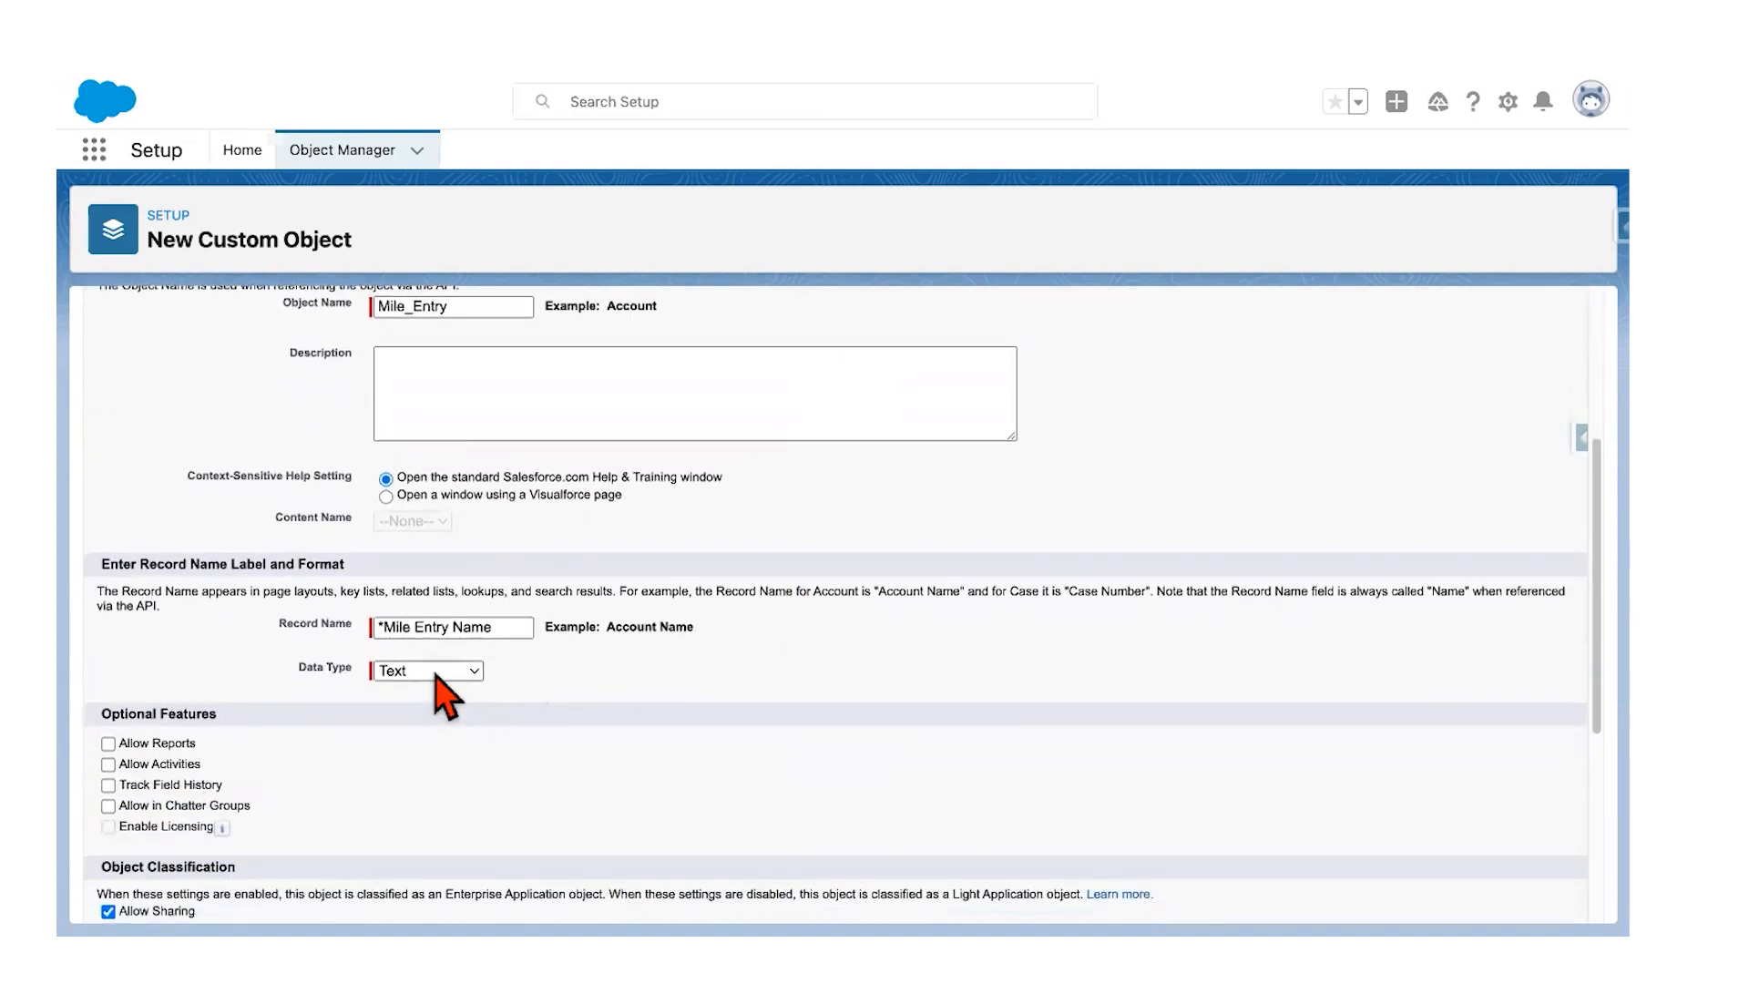
pyautogui.click(381, 627)
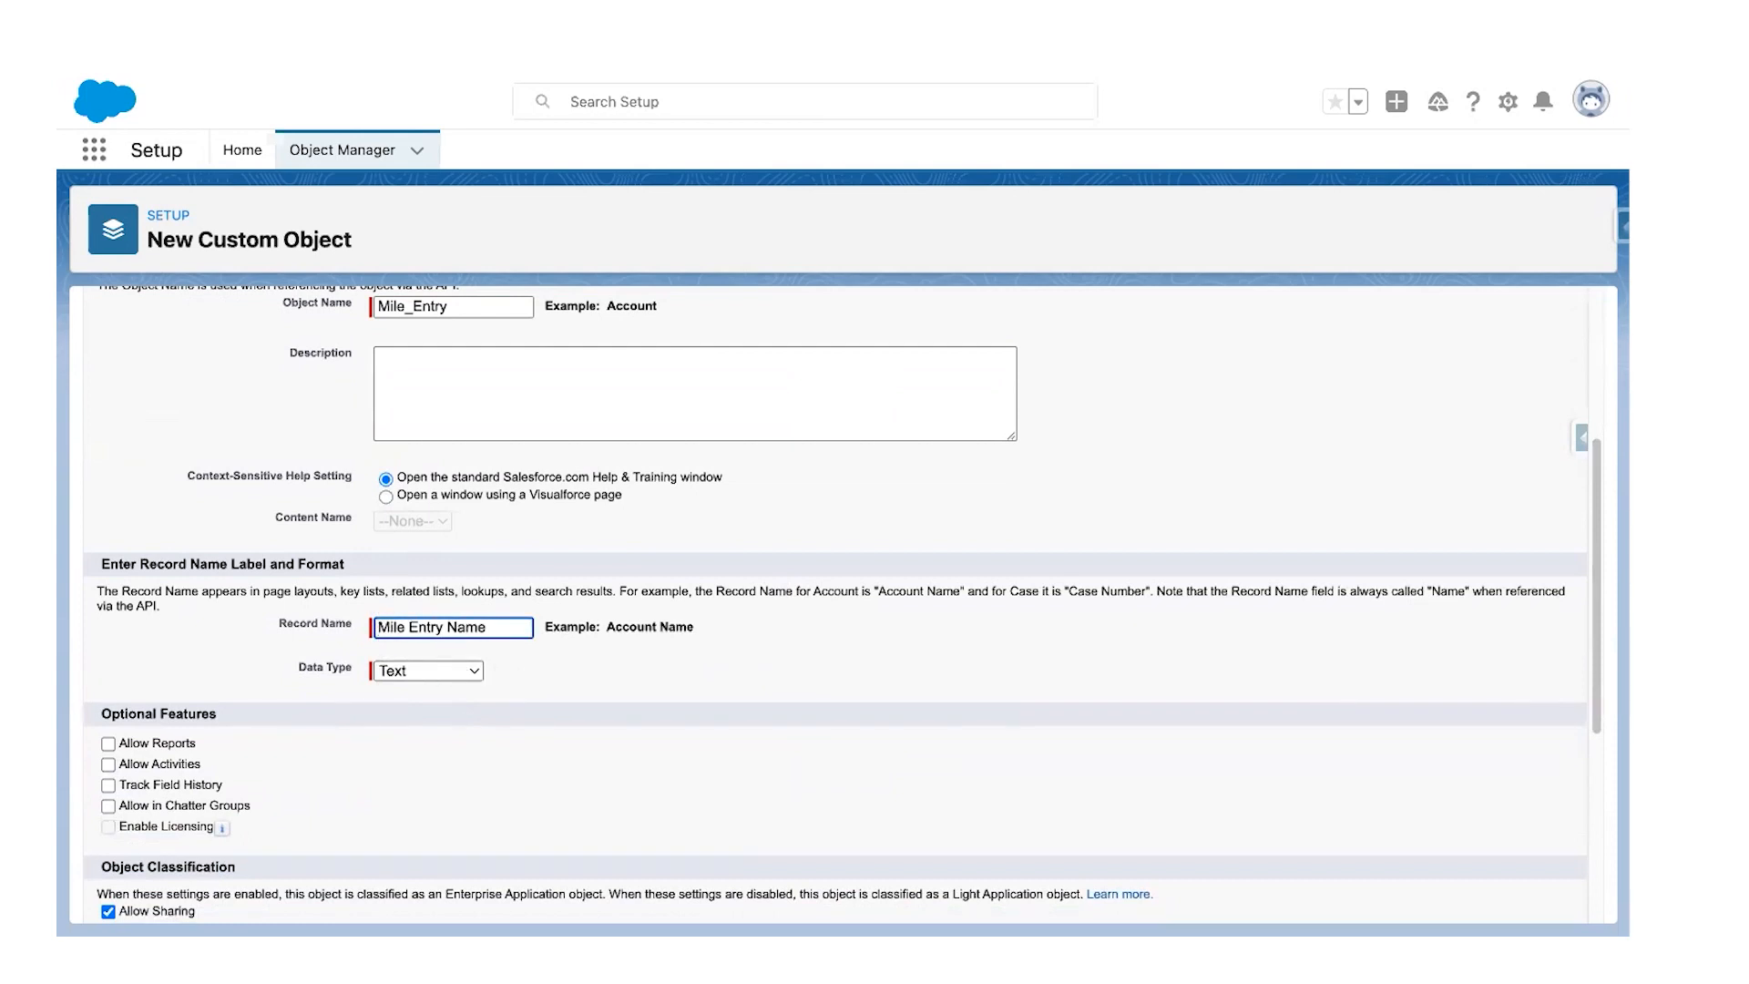
pyautogui.click(410, 674)
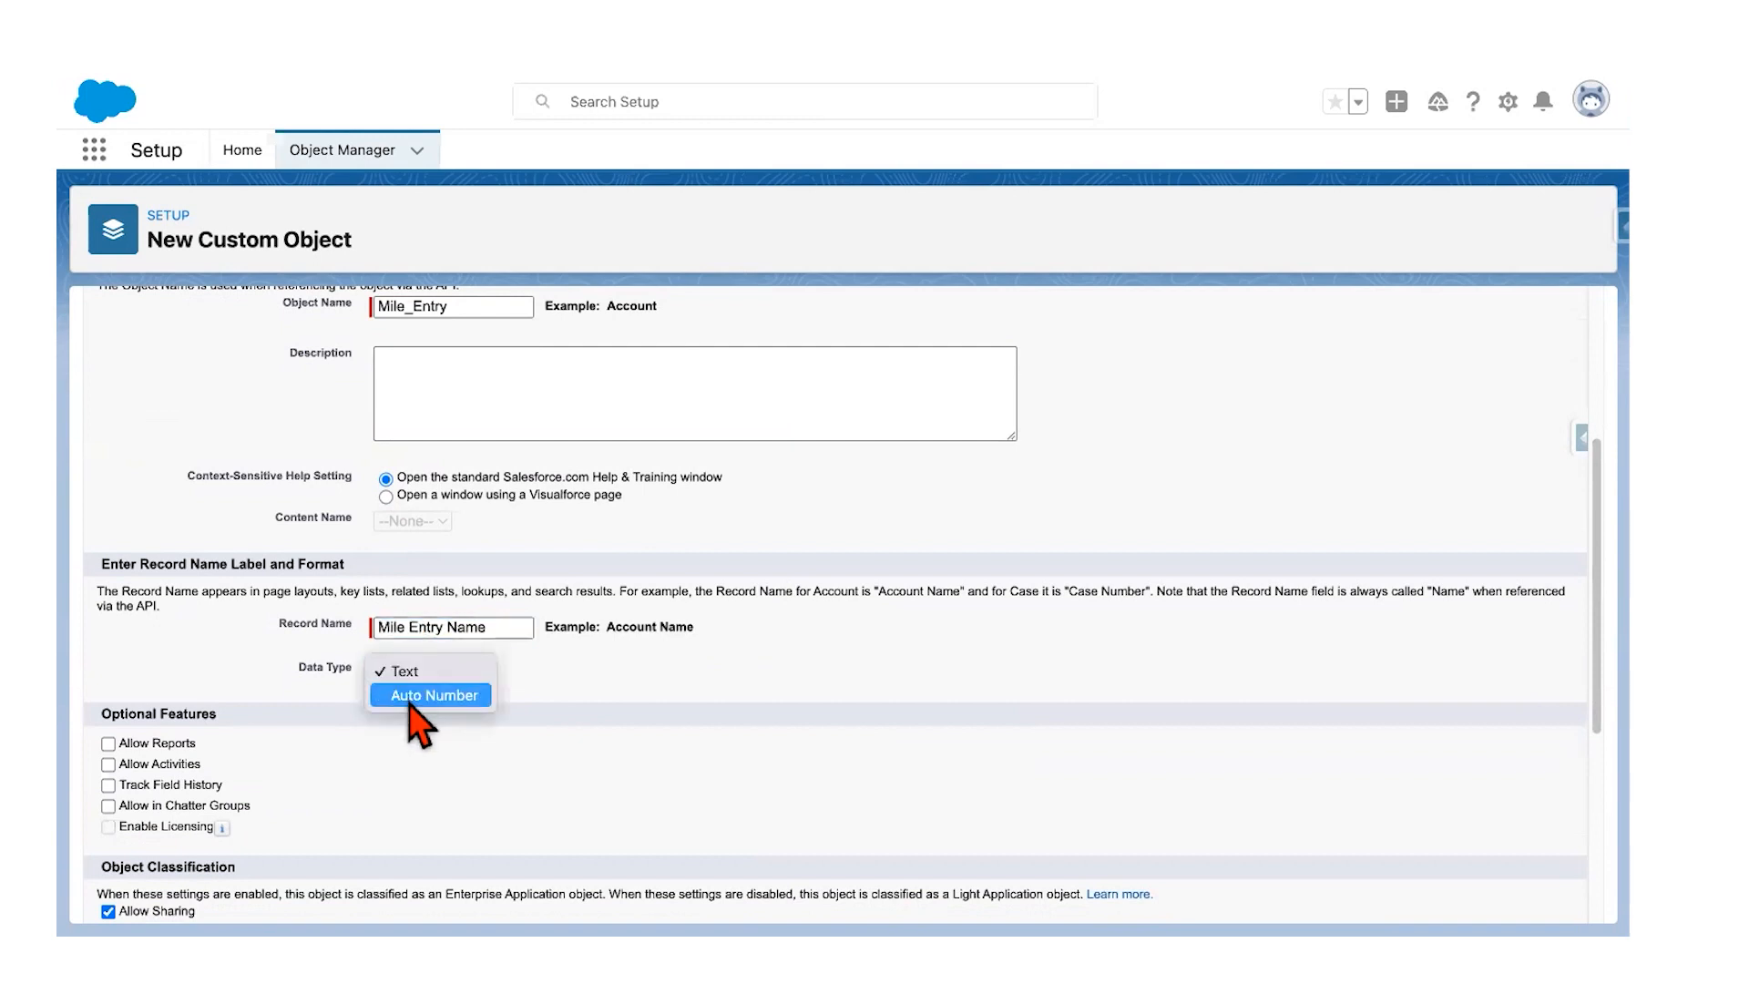
pyautogui.click(428, 695)
pyautogui.click(432, 698)
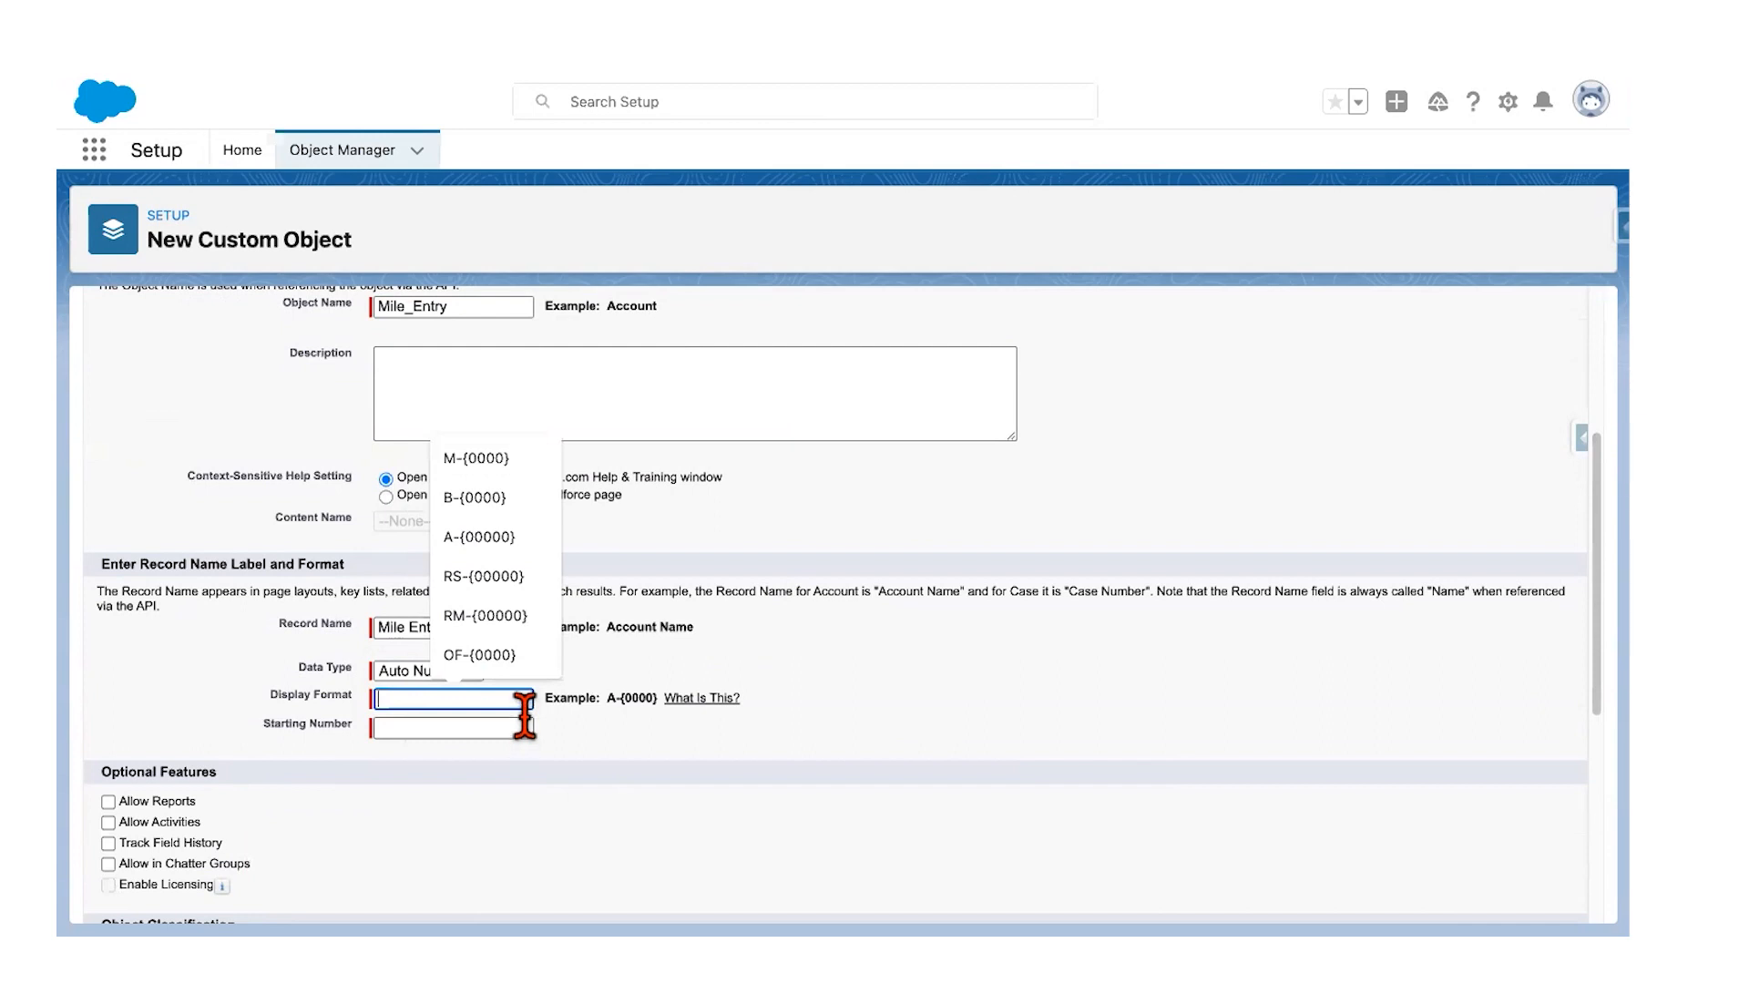
pyautogui.click(478, 459)
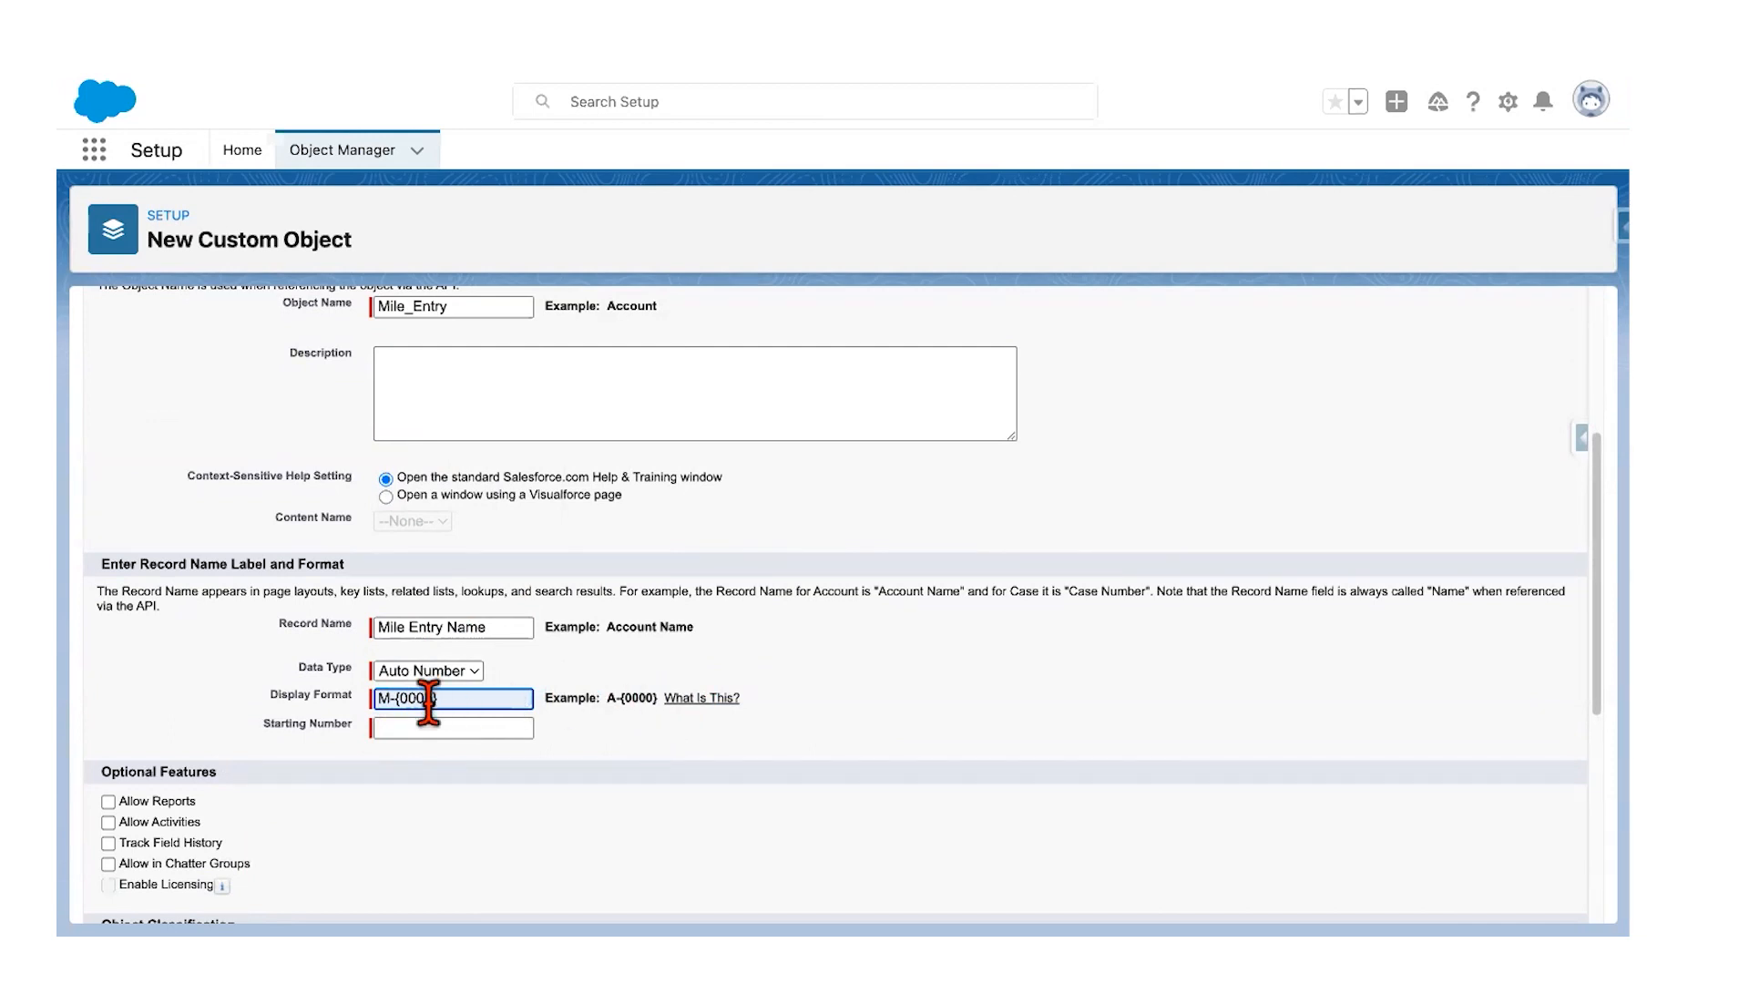
pyautogui.click(406, 728)
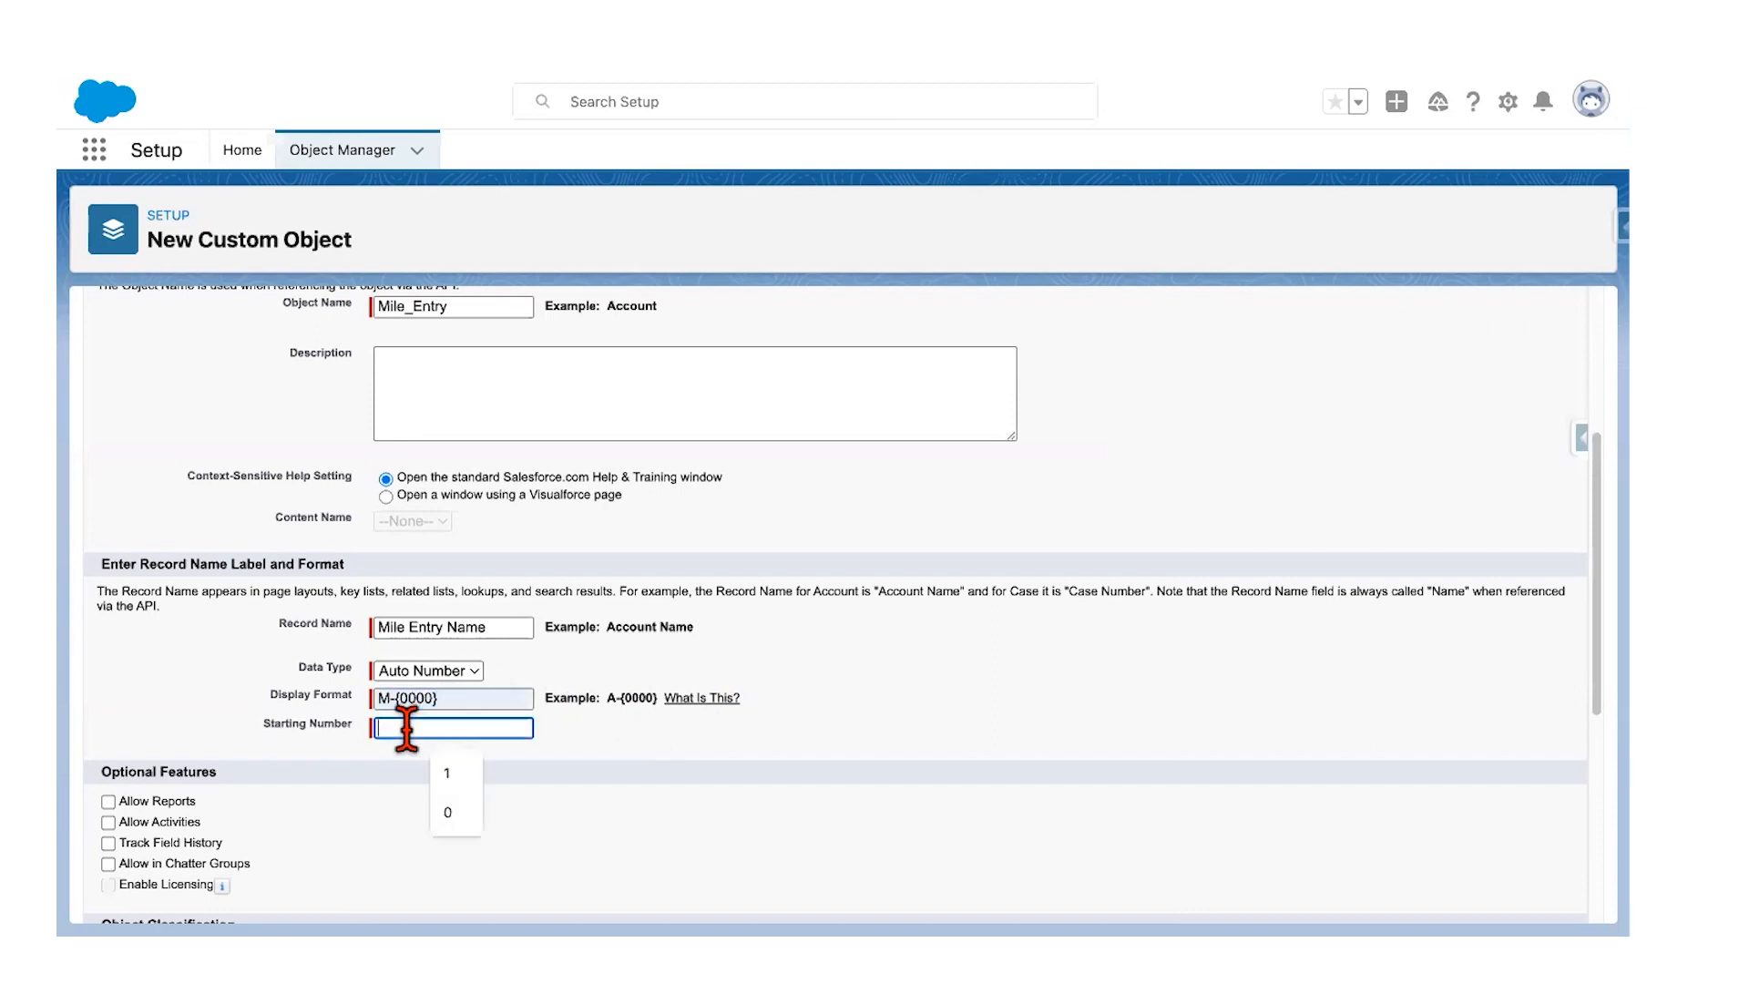
pyautogui.click(450, 774)
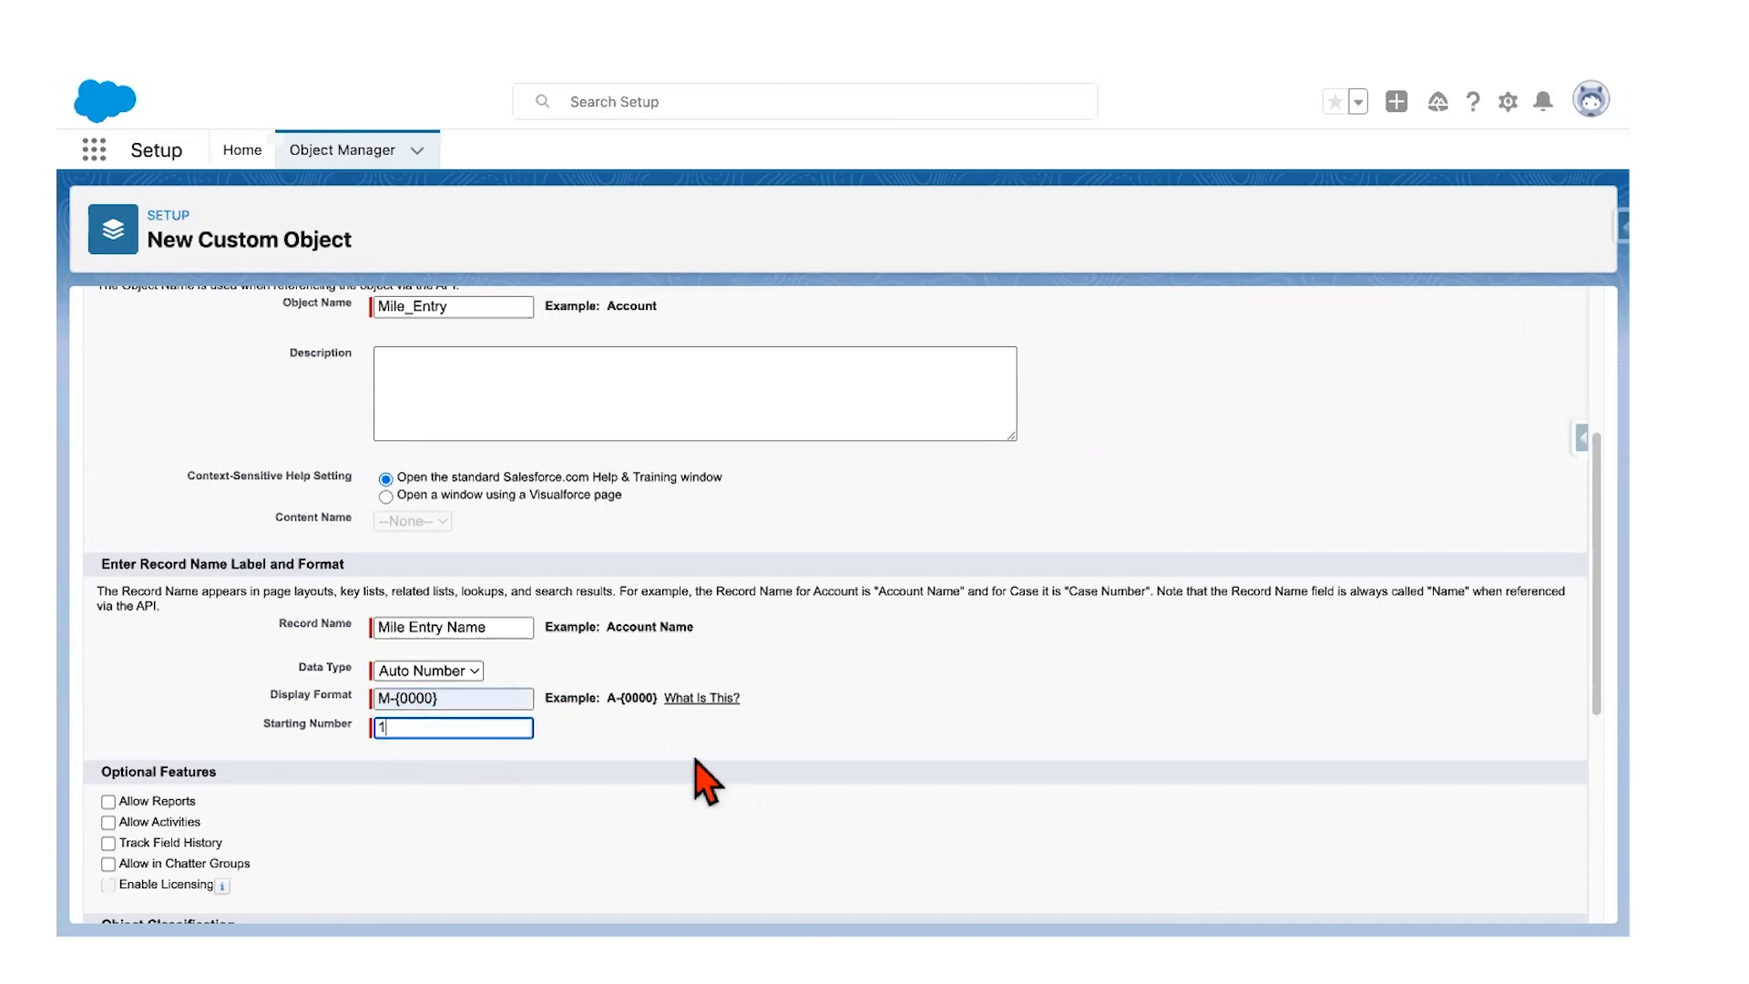
pyautogui.hotkey('ctrl', 'Left')
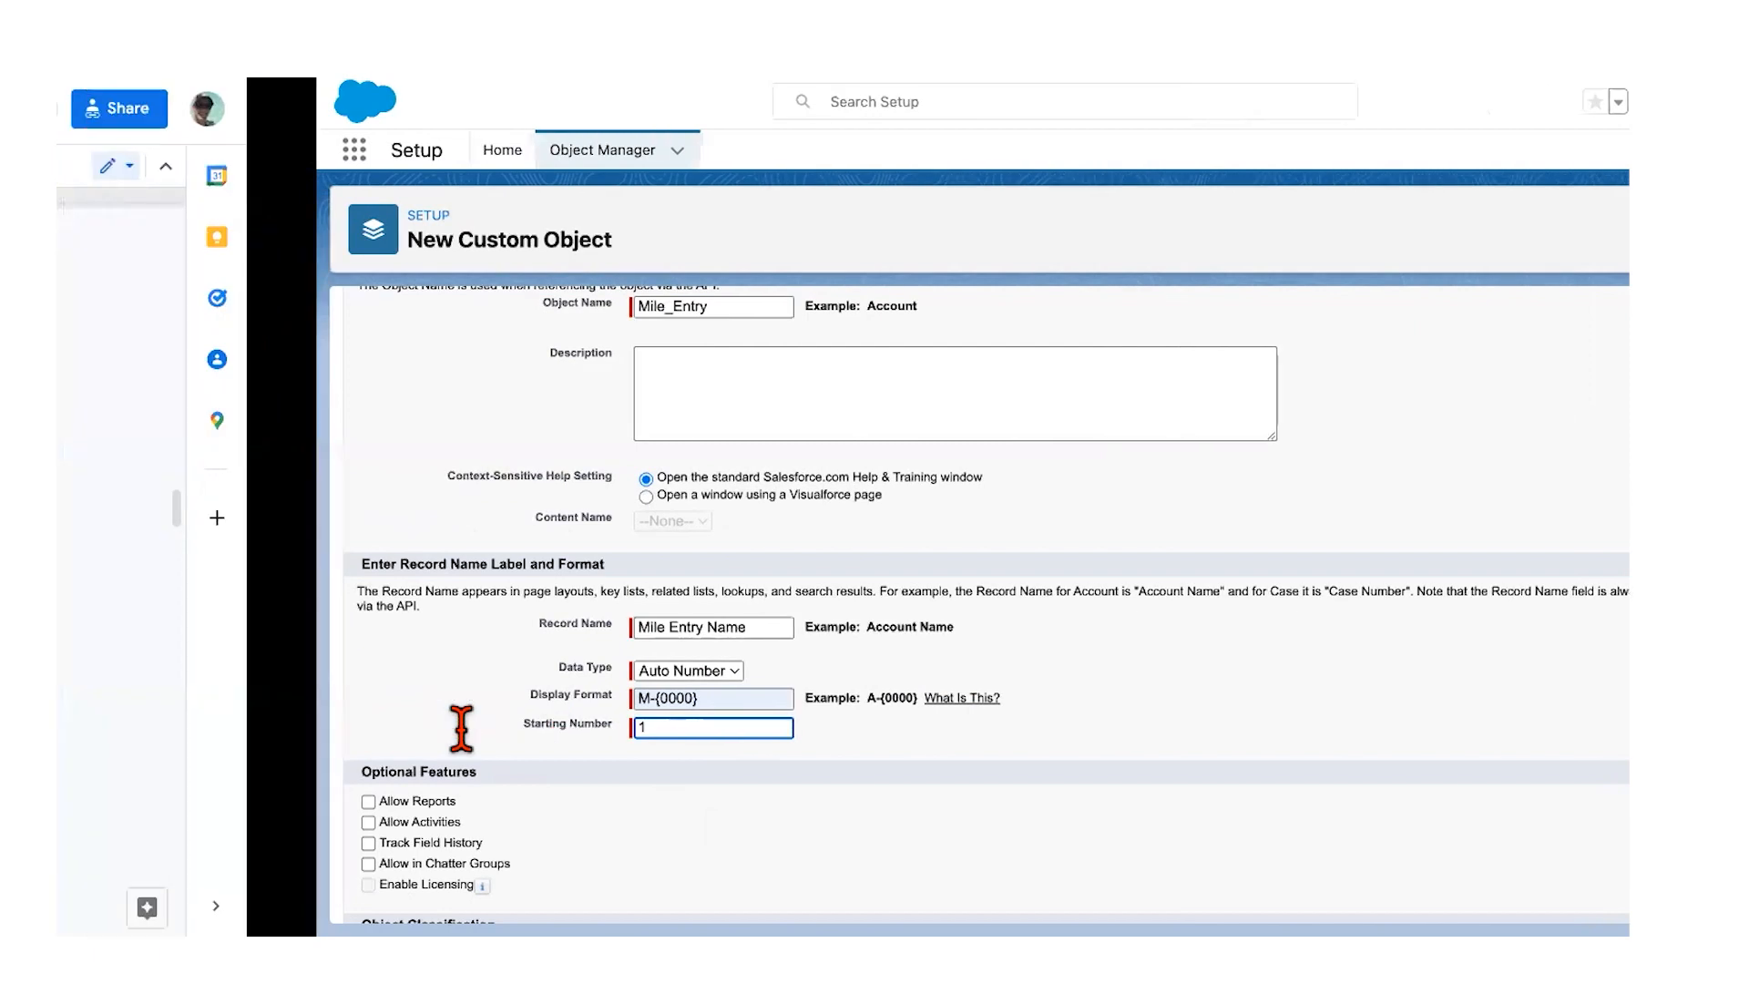
# Step: Review step 4 of the Mile Entry instructions, then return to the new object form
pyautogui.scroll(-2, 482, 656)
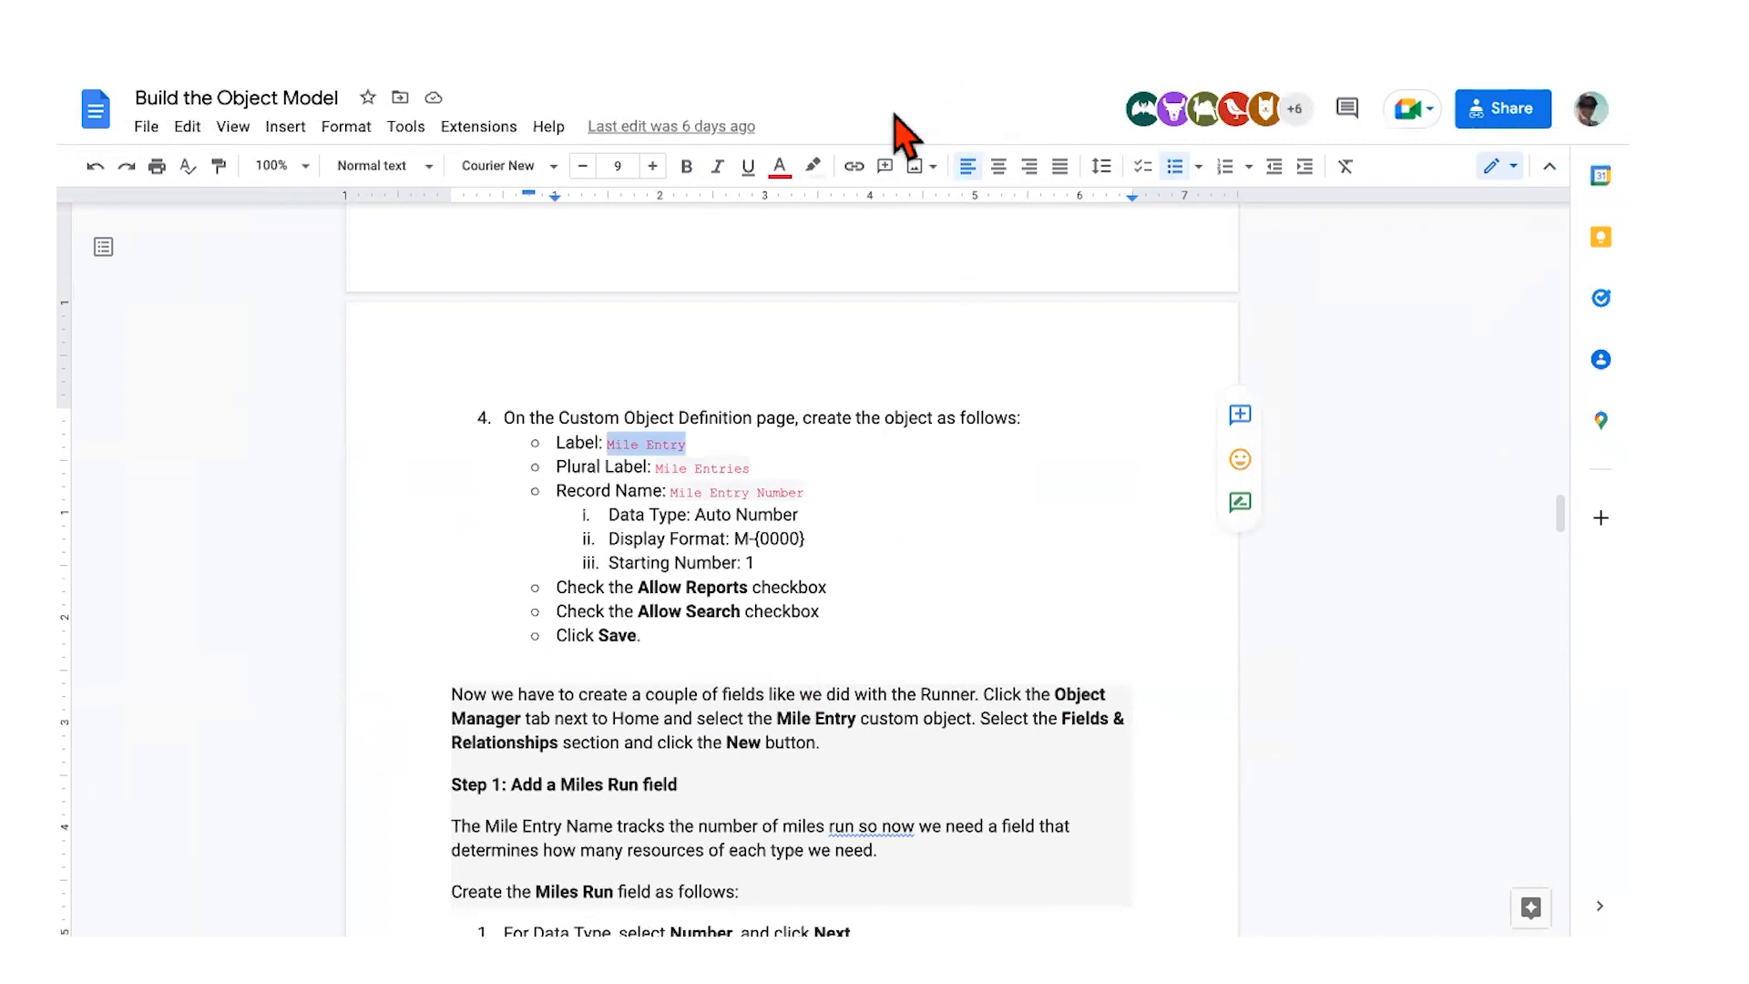
pyautogui.hotkey('ctrl', 'Right')
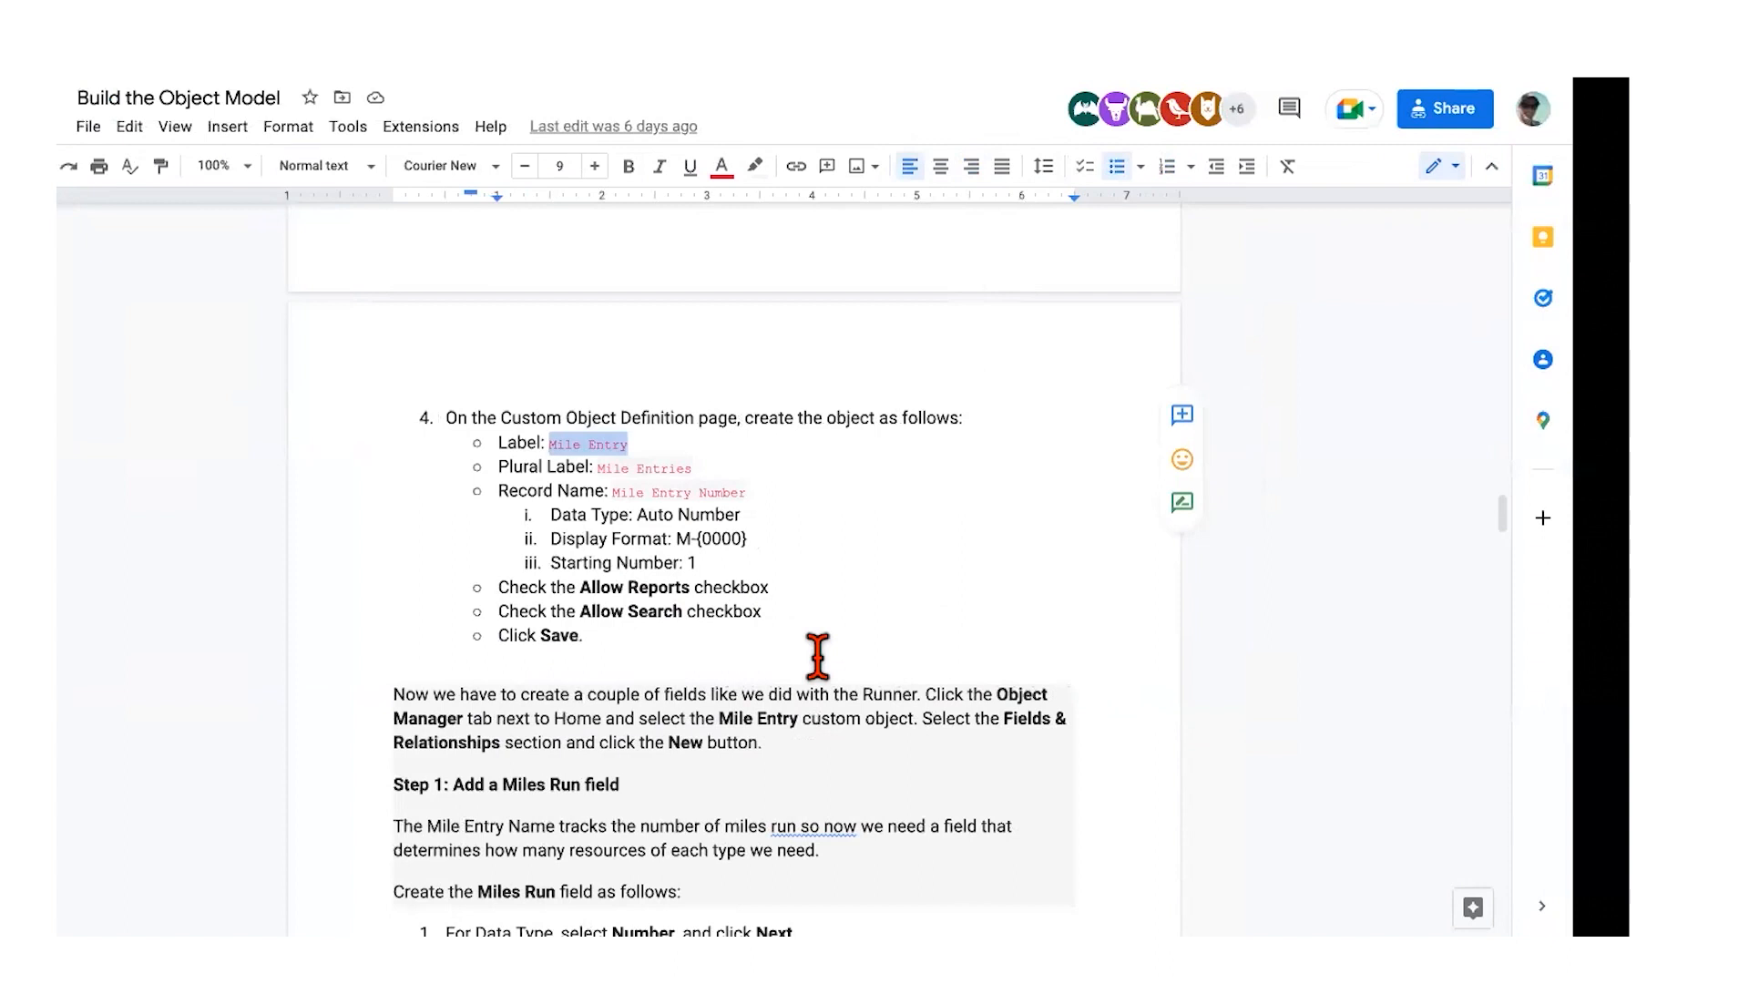
pyautogui.scroll(-3, 370, 664)
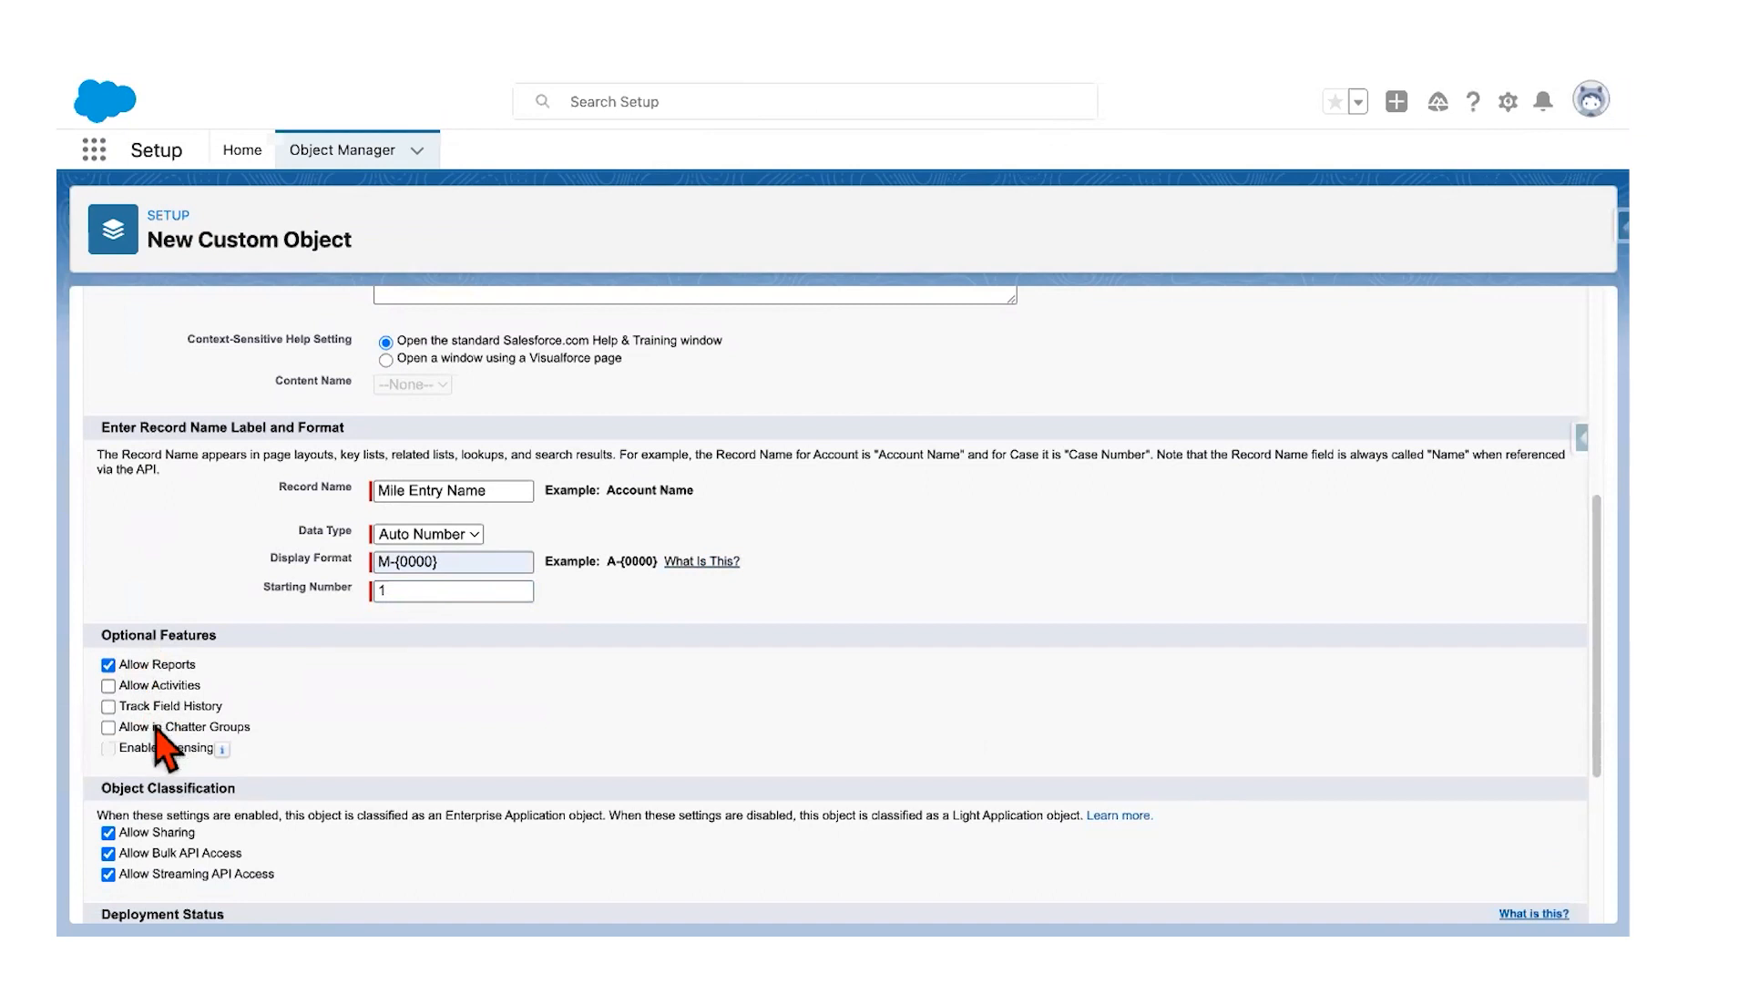
# Step: Enable Allow Search for Mile Entry records, recheck the guide, and save the new object
pyautogui.scroll(-3, 153, 731)
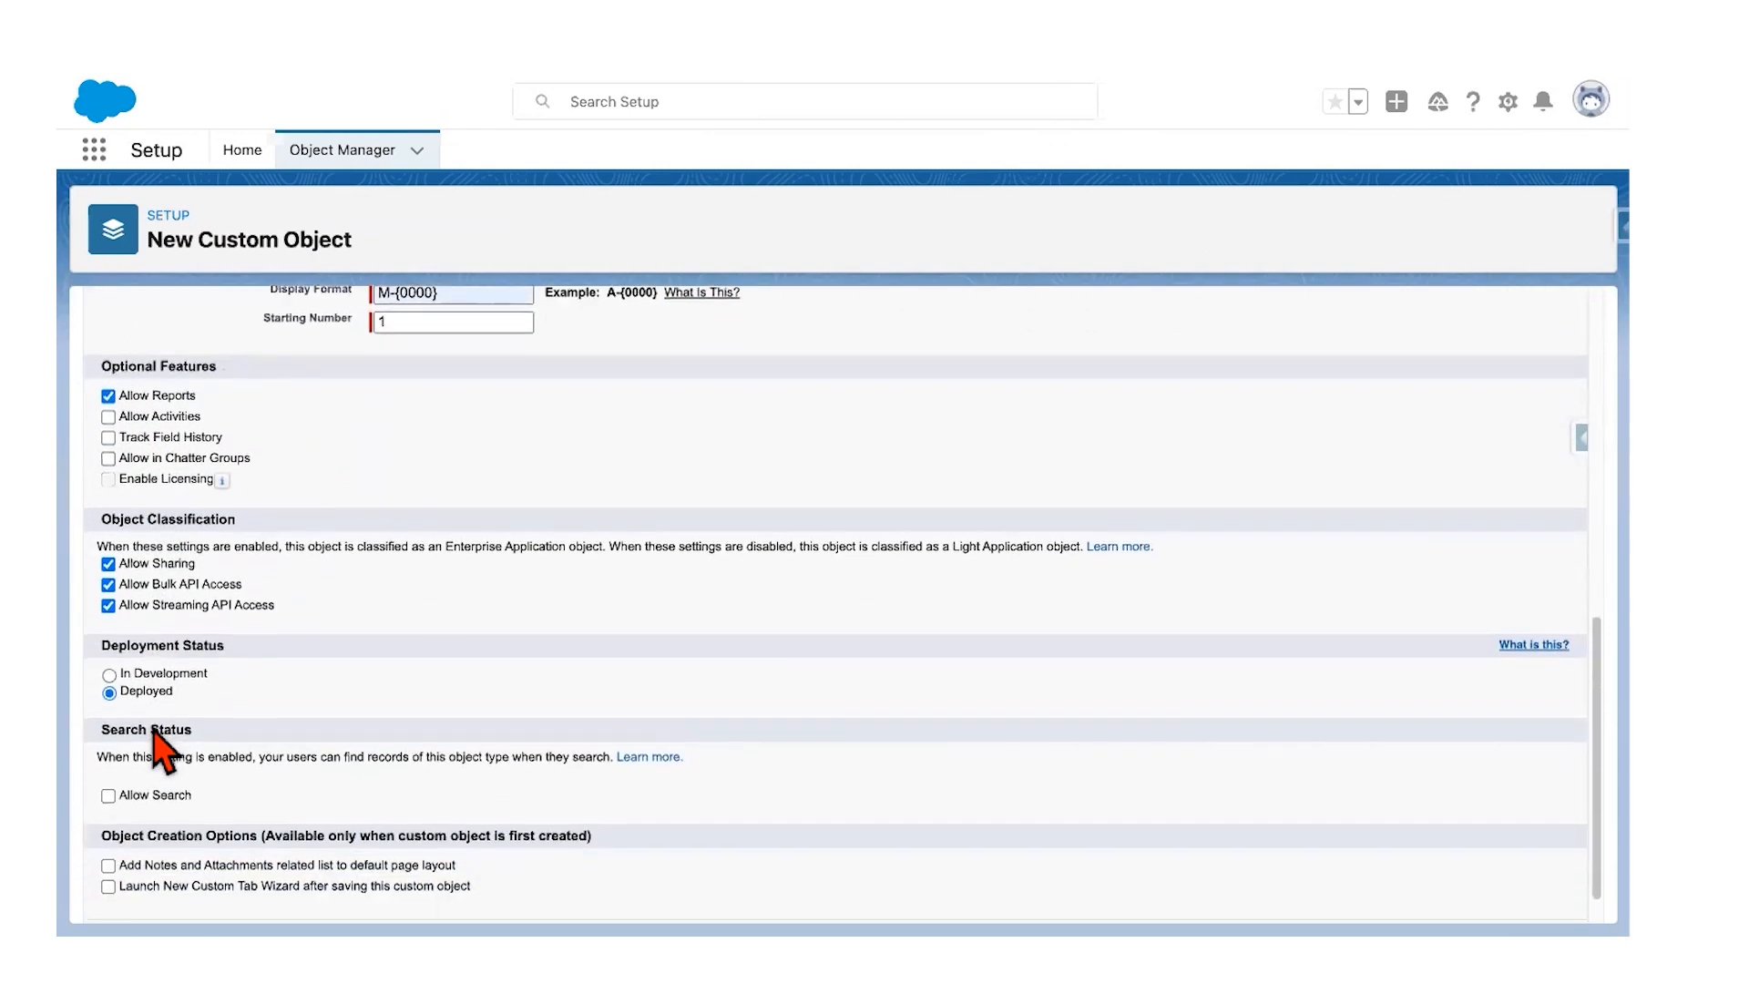
pyautogui.click(107, 795)
pyautogui.scroll(-1, 410, 756)
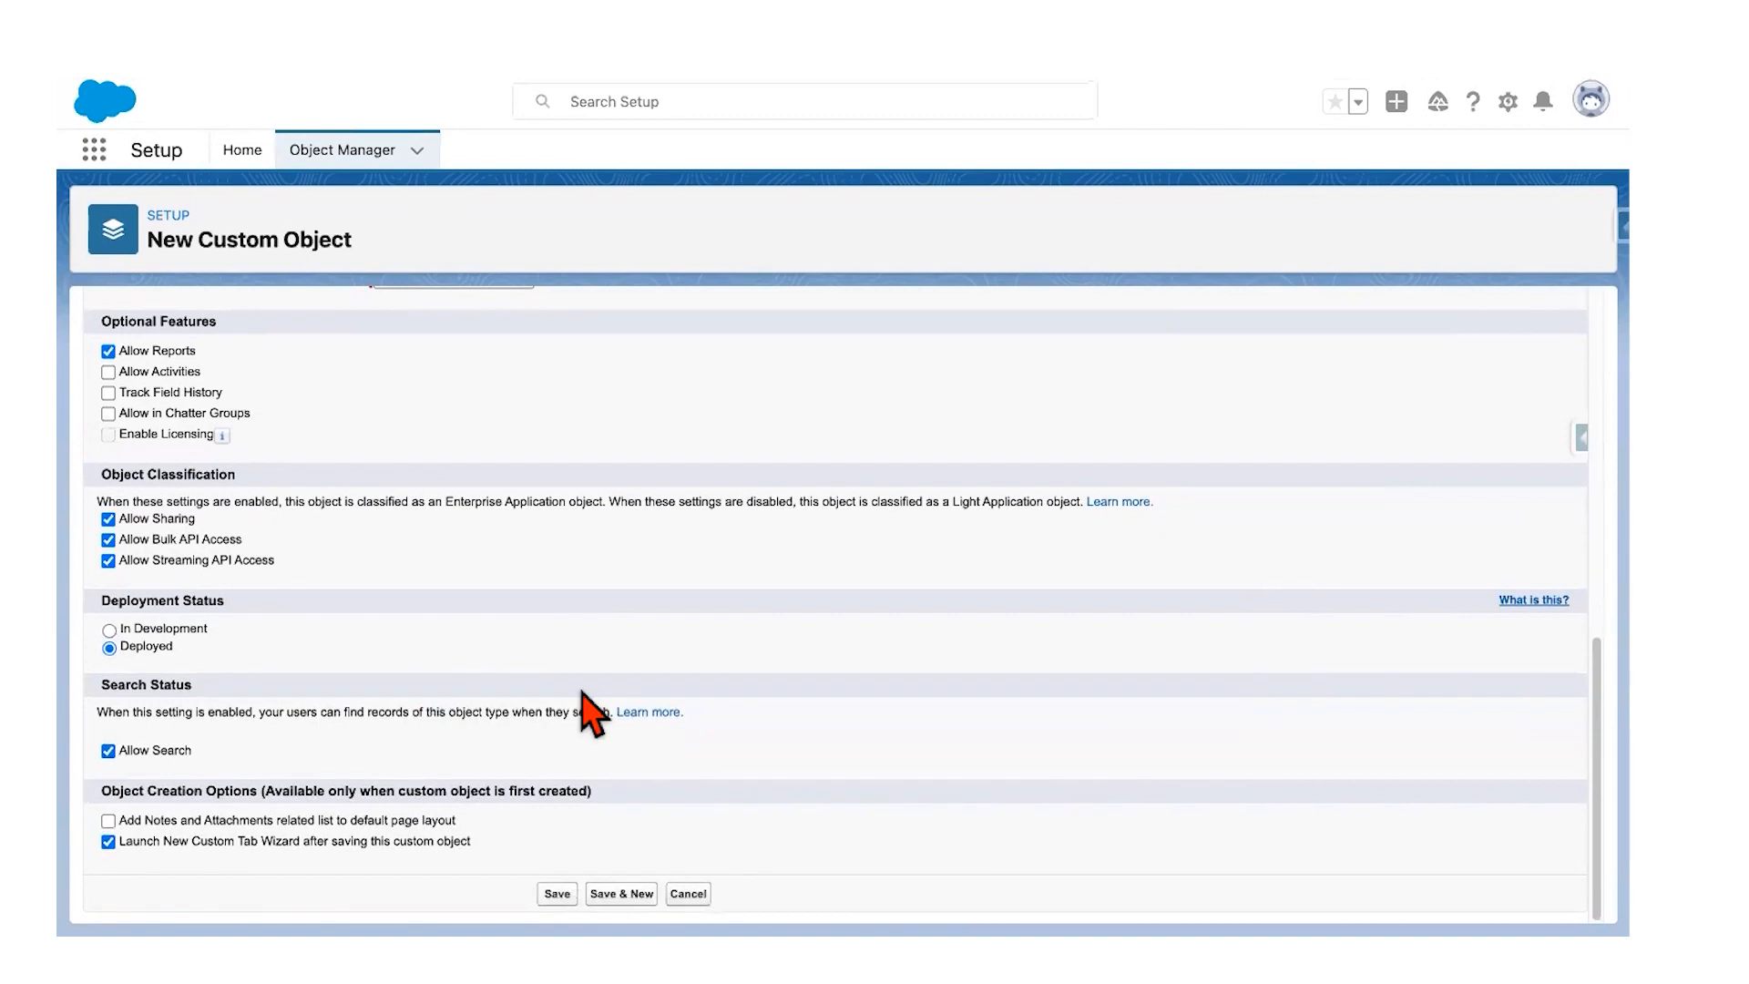
pyautogui.hotkey('ctrl', 'Left')
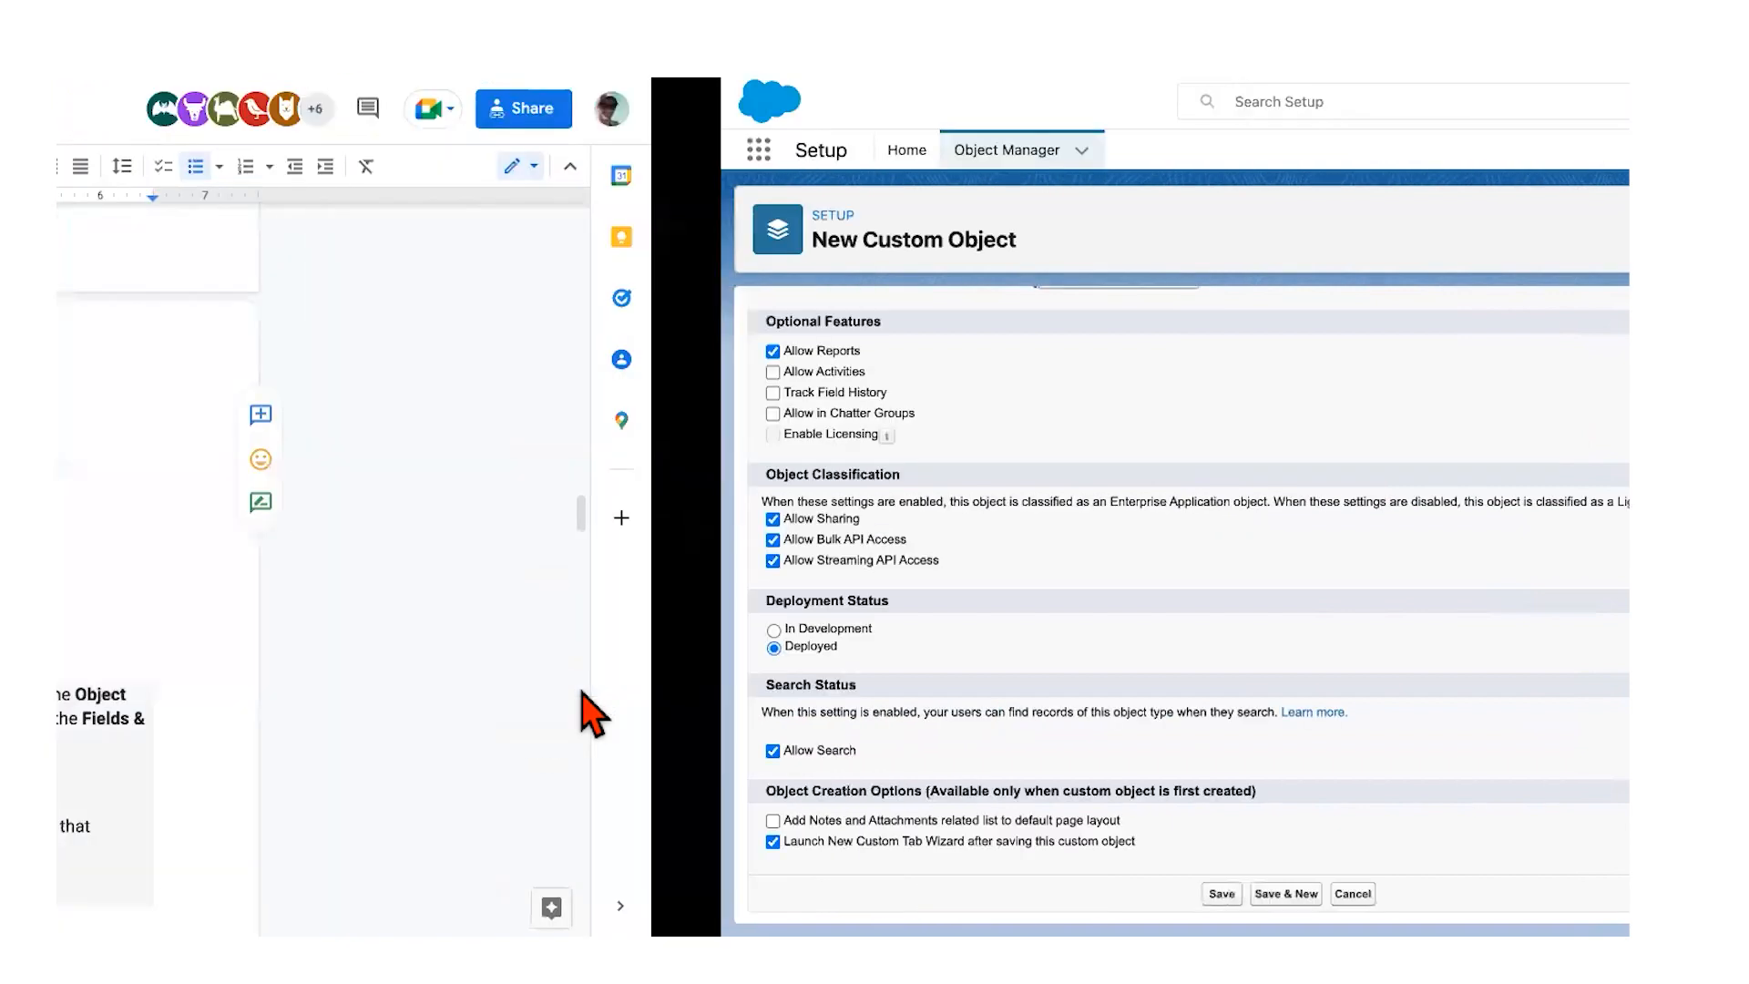
pyautogui.scroll(-1, 606, 665)
pyautogui.scroll(-3, 606, 665)
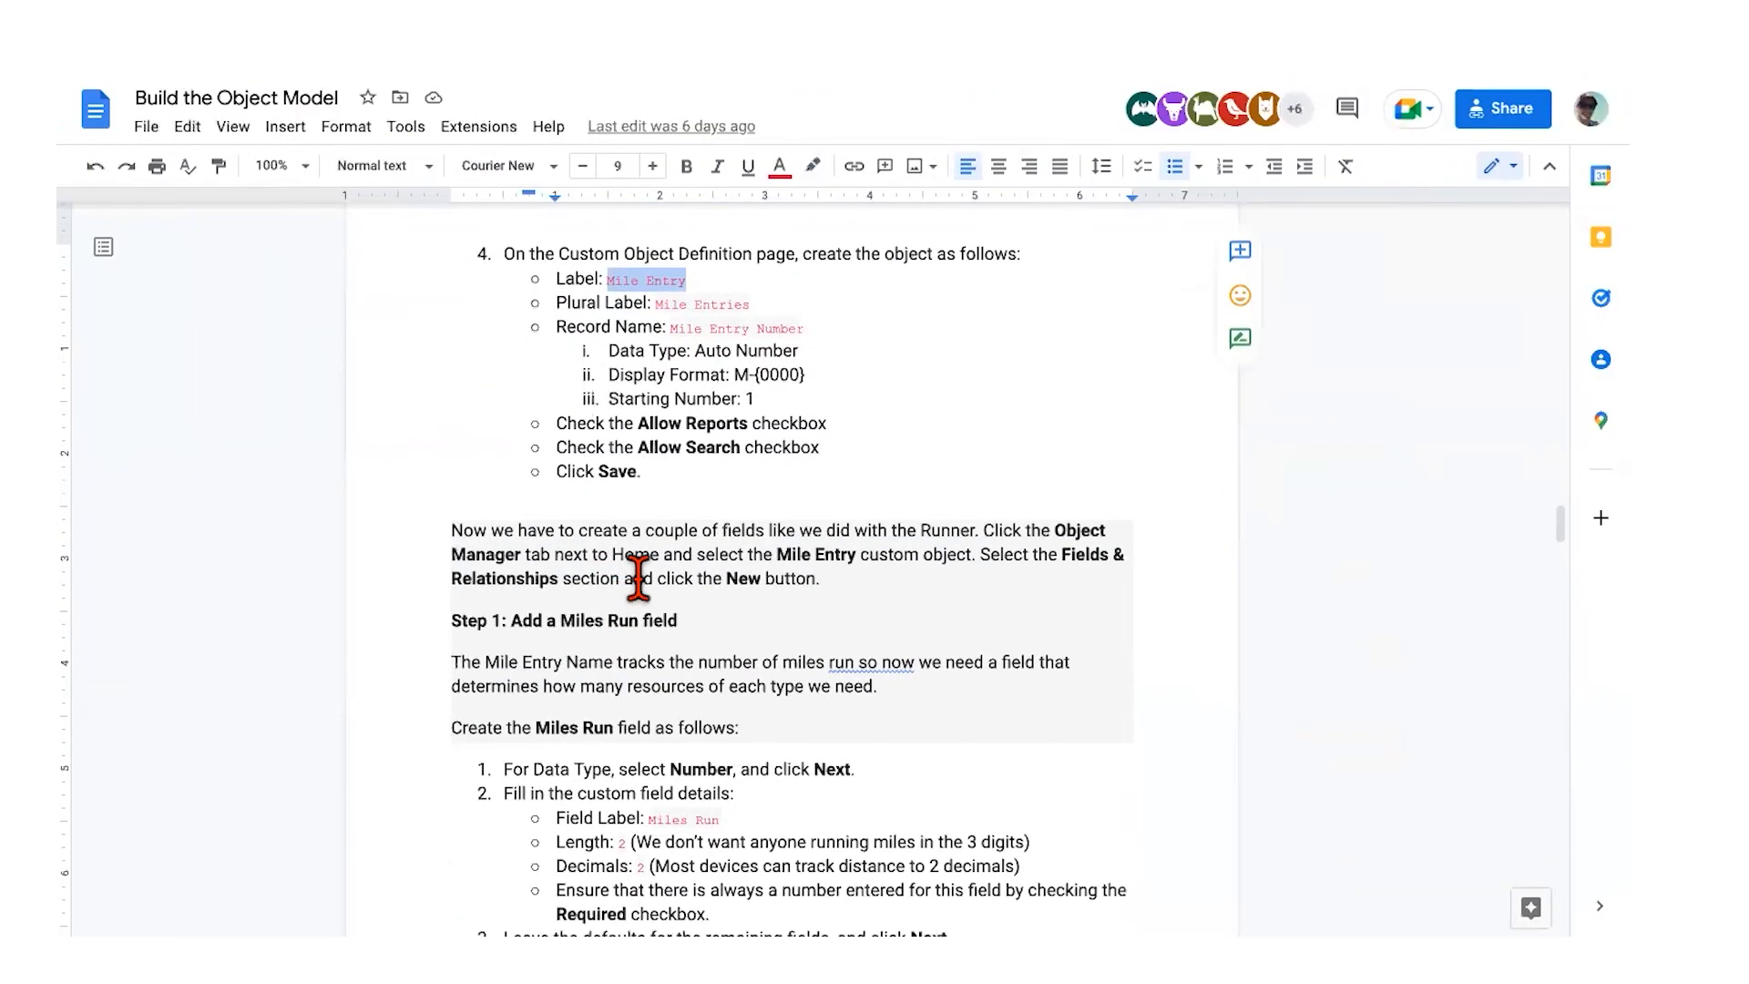
pyautogui.scroll(-1, 638, 578)
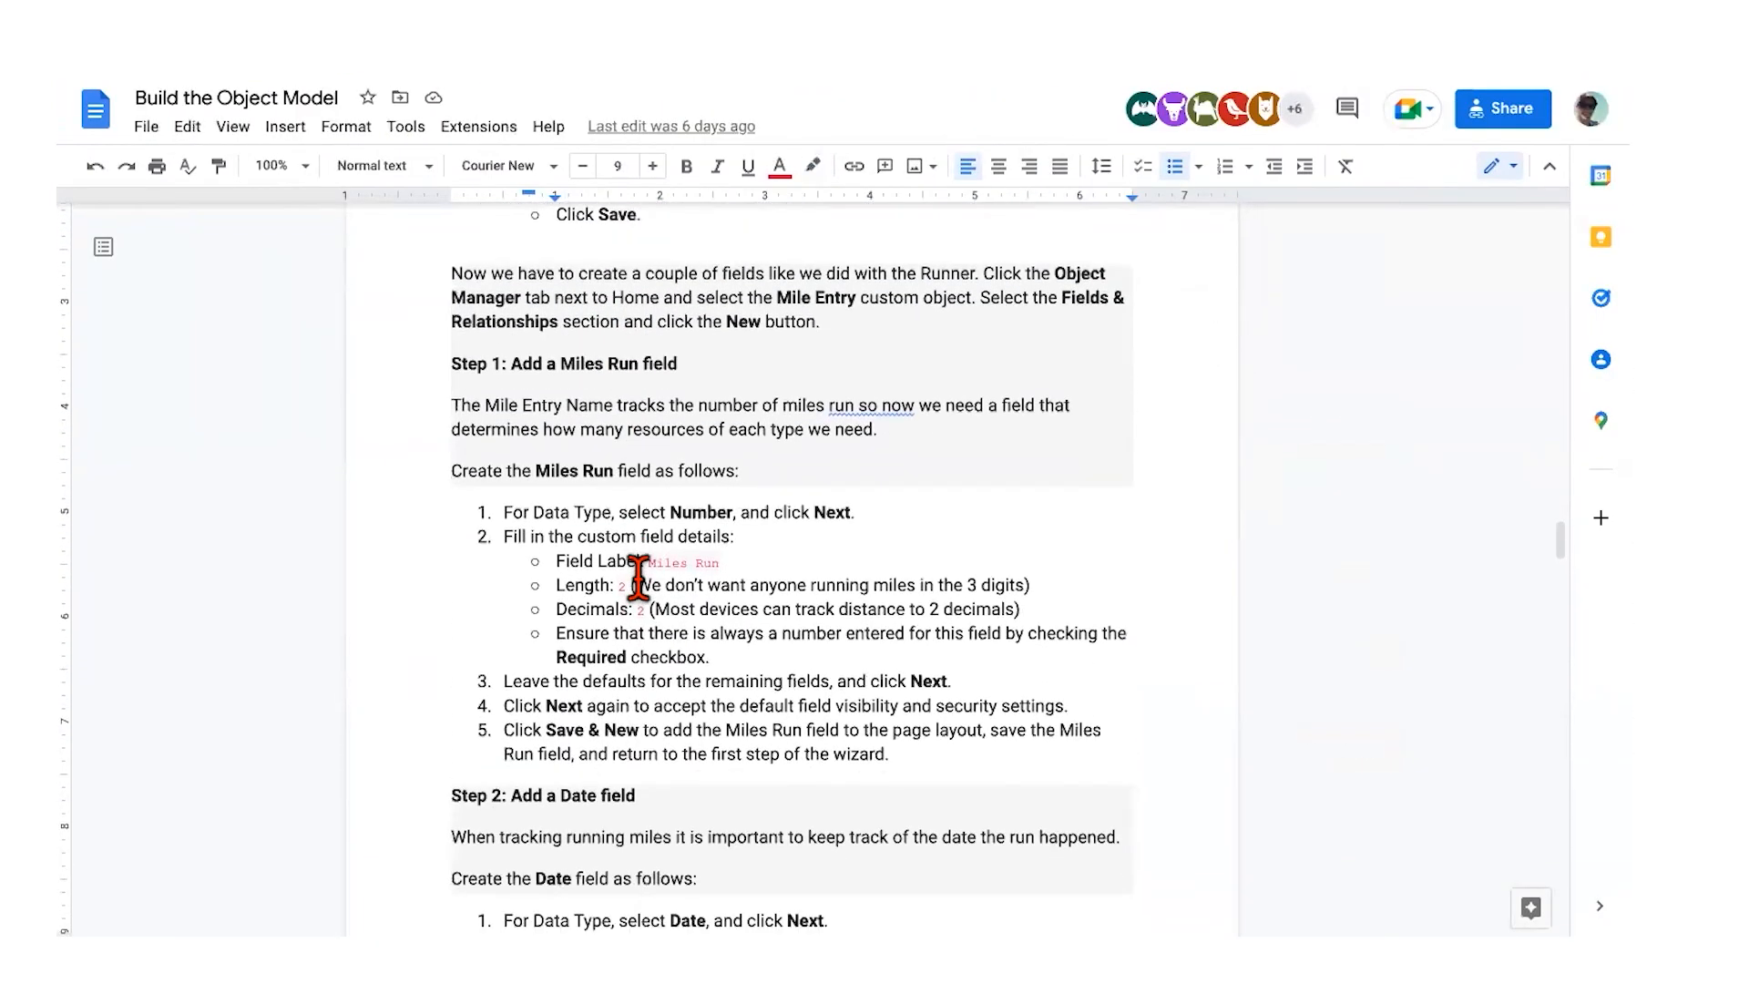
pyautogui.hotkey('ctrl', 'Right')
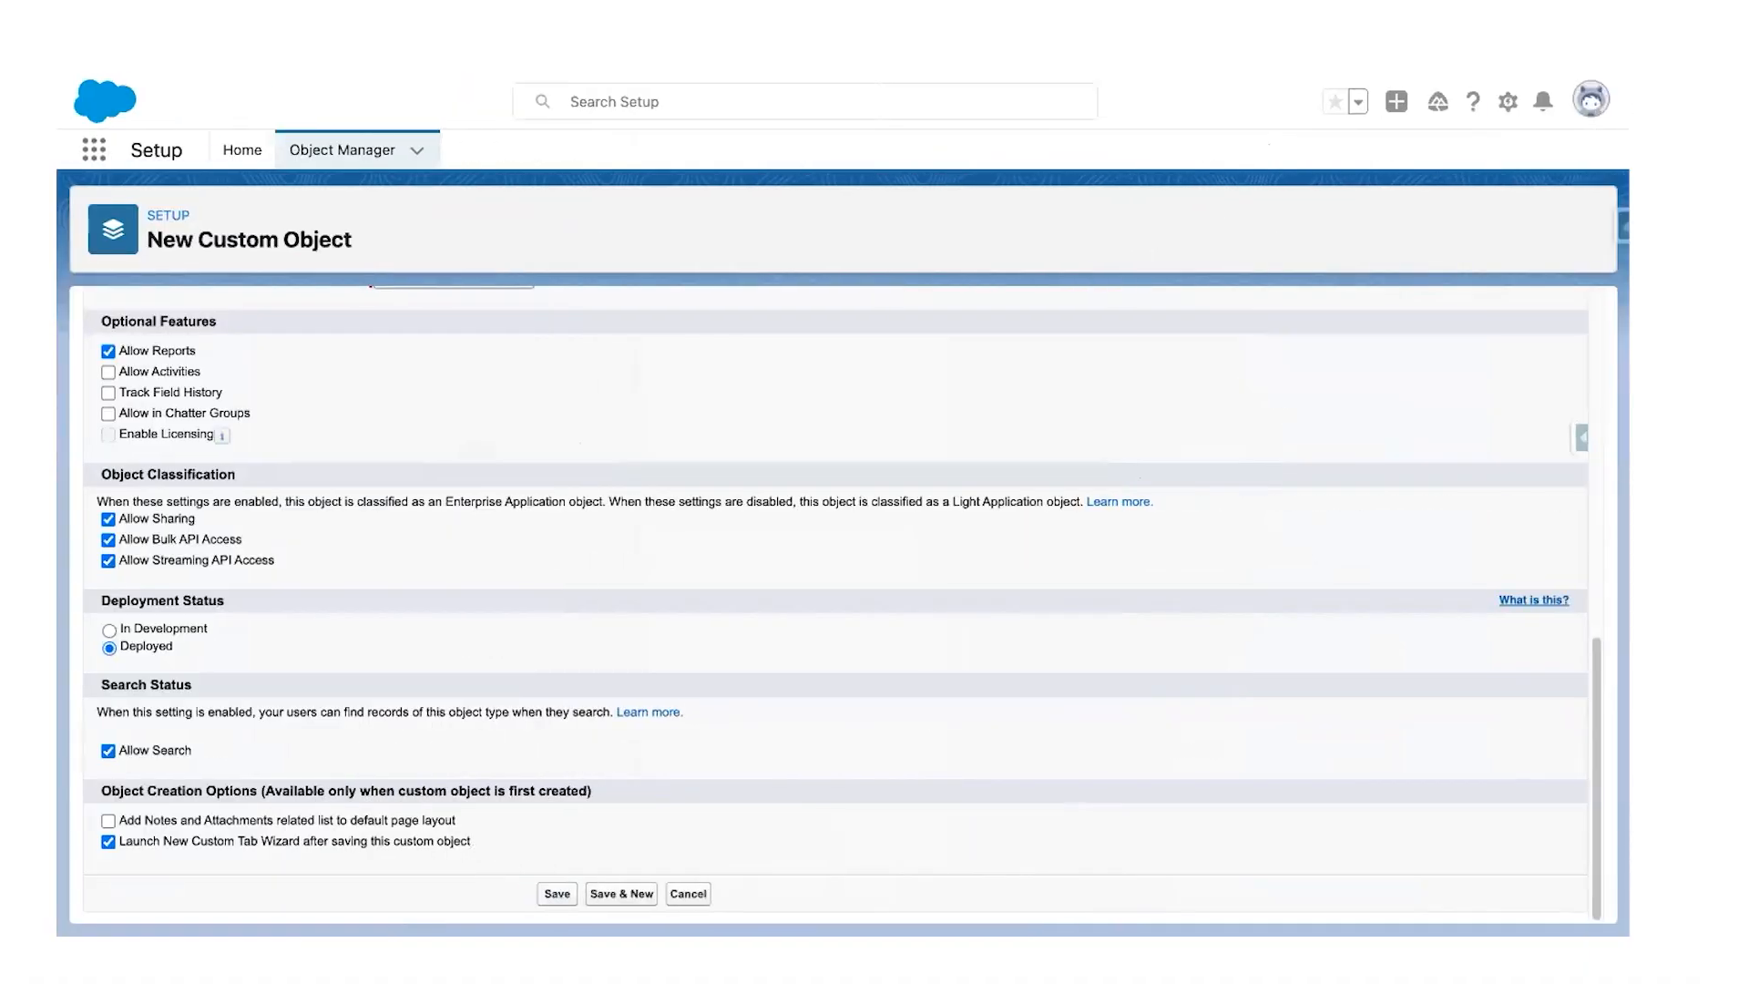
pyautogui.click(557, 894)
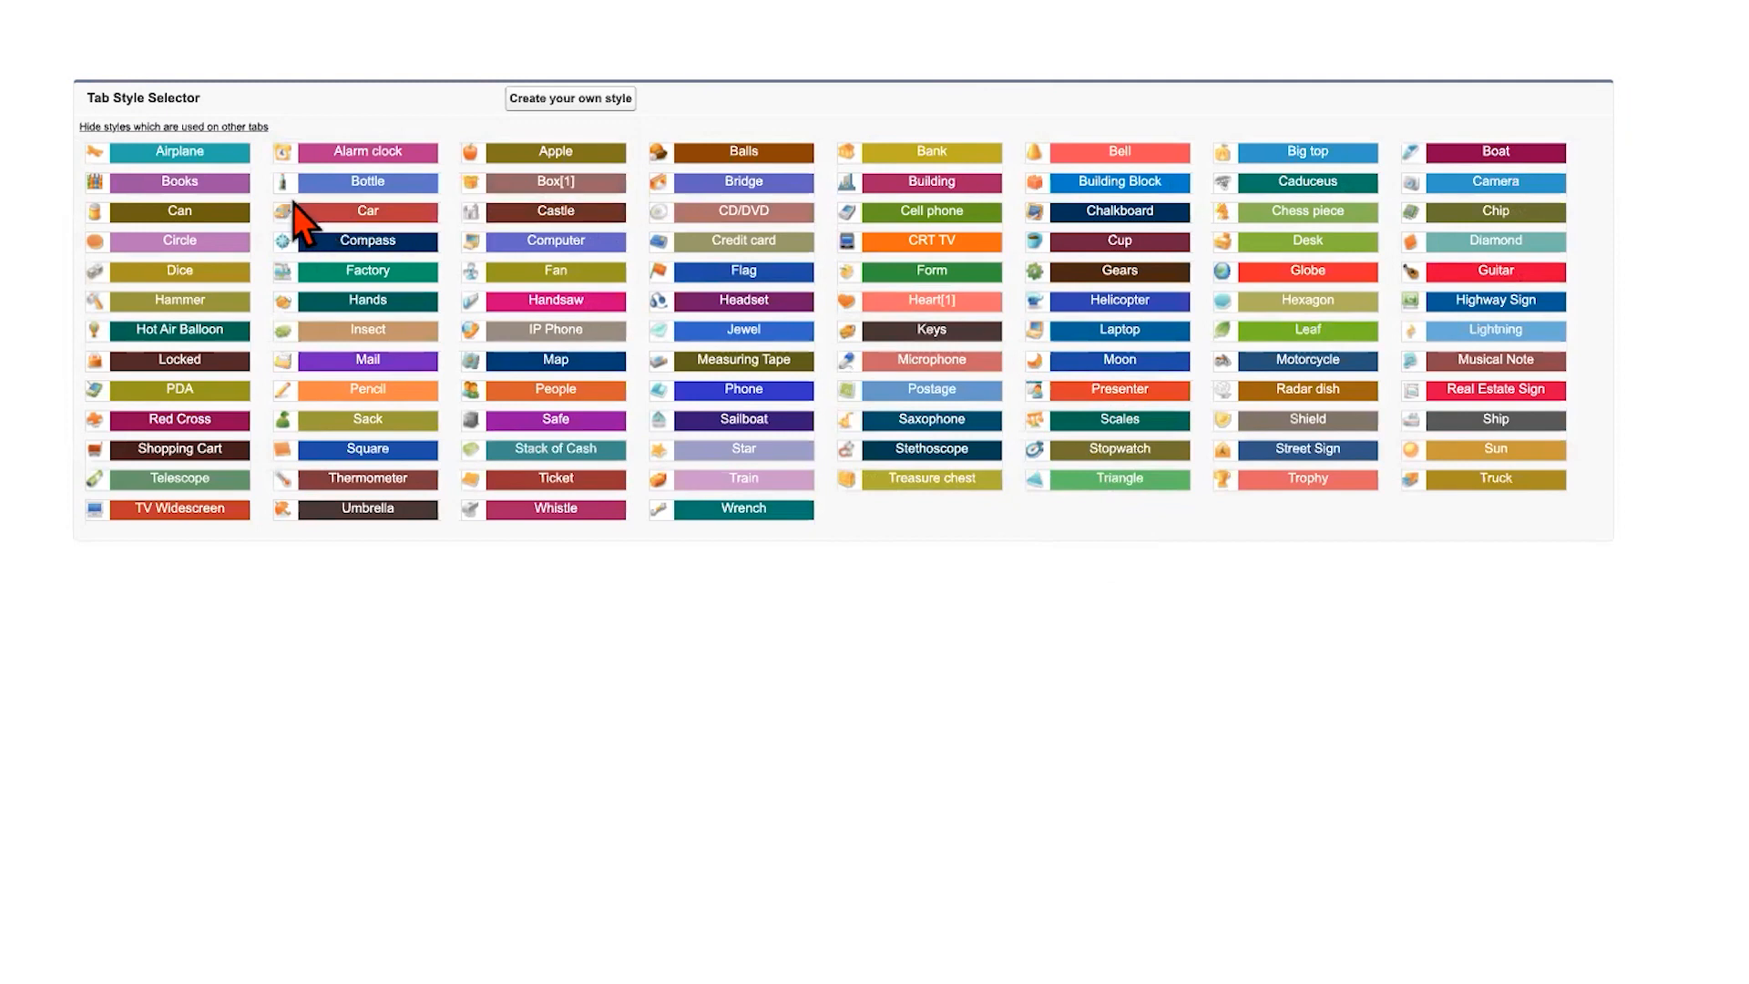
# Step: Give the Mile Entry tab the Alarm clock style and keep it Default On for all profiles
pyautogui.click(282, 157)
pyautogui.moveTo(903, 552); pyautogui.dragTo(898, 475)
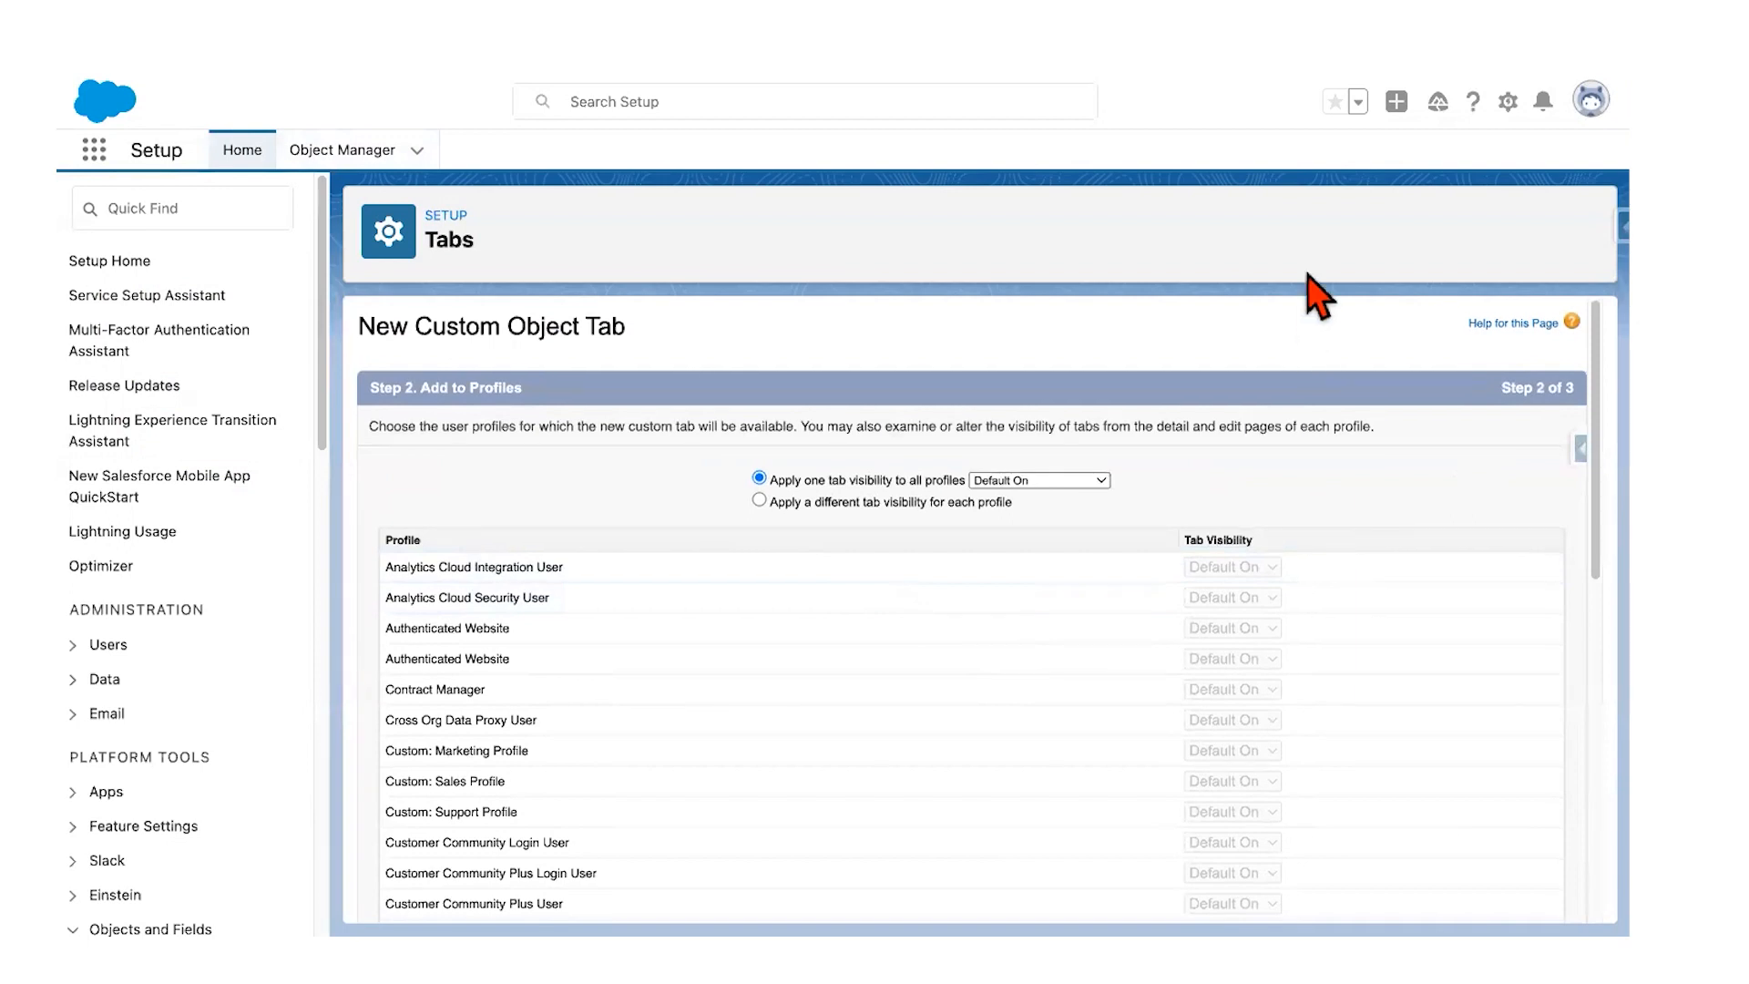
pyautogui.scroll(-3, 1539, 574)
pyautogui.scroll(-6, 1549, 573)
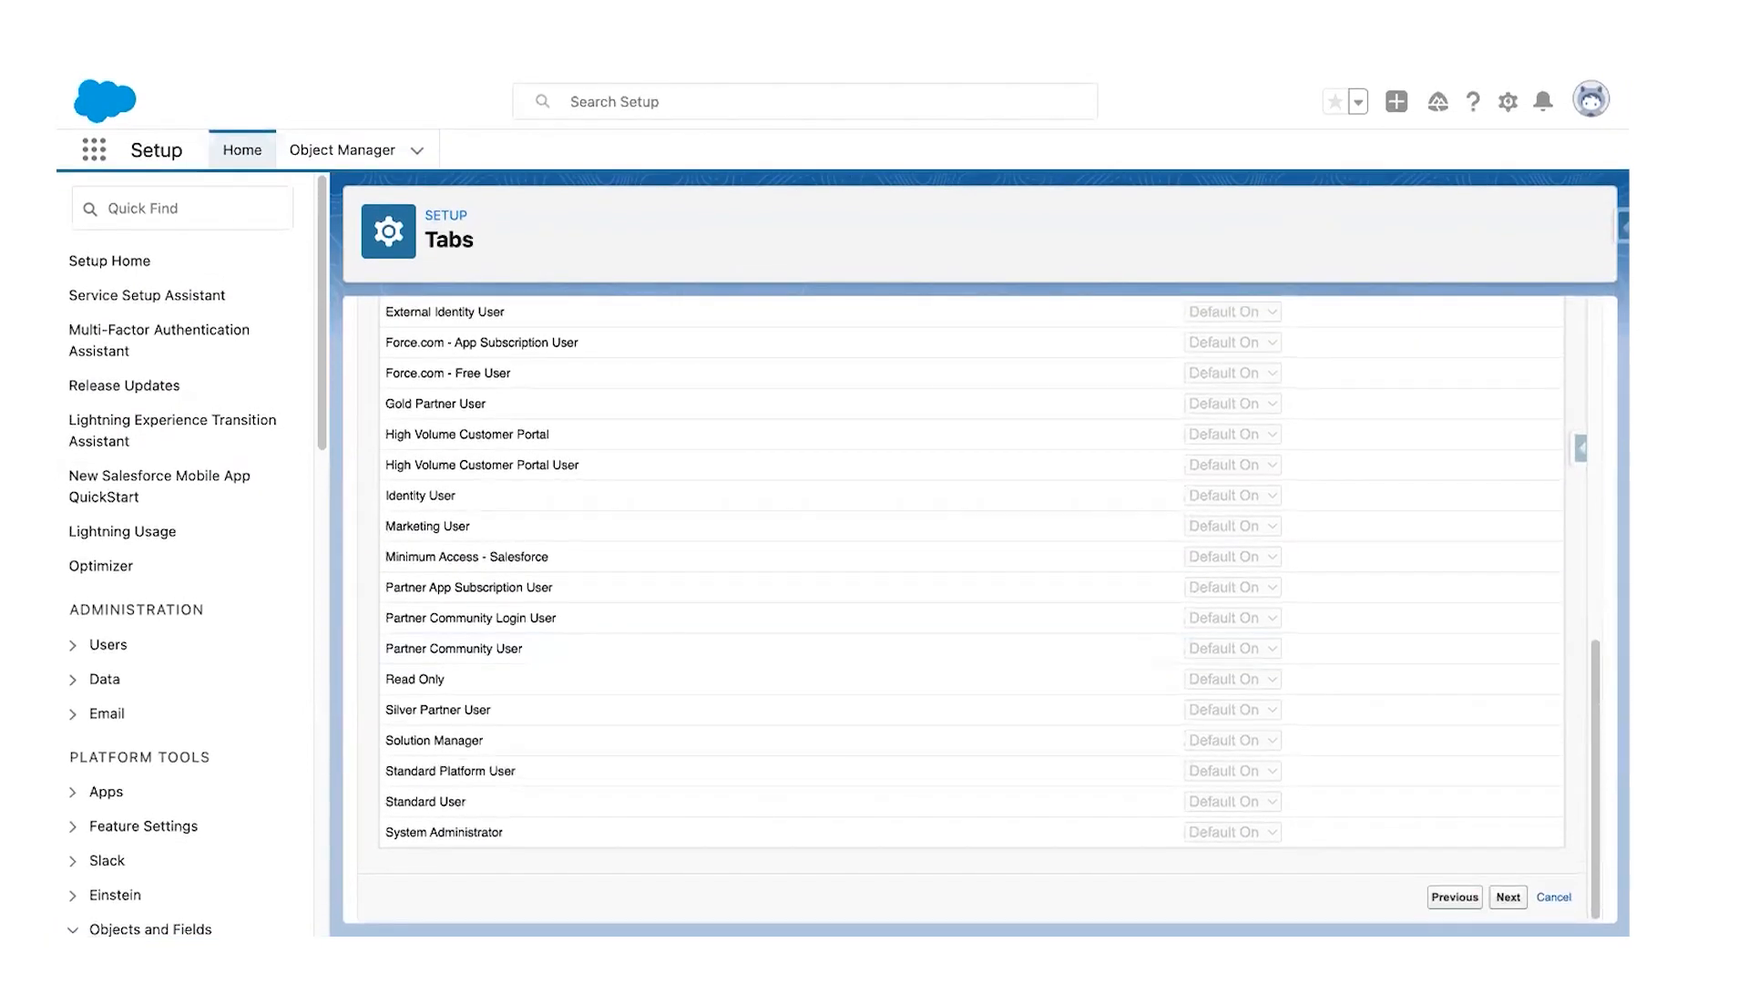
pyautogui.click(1508, 897)
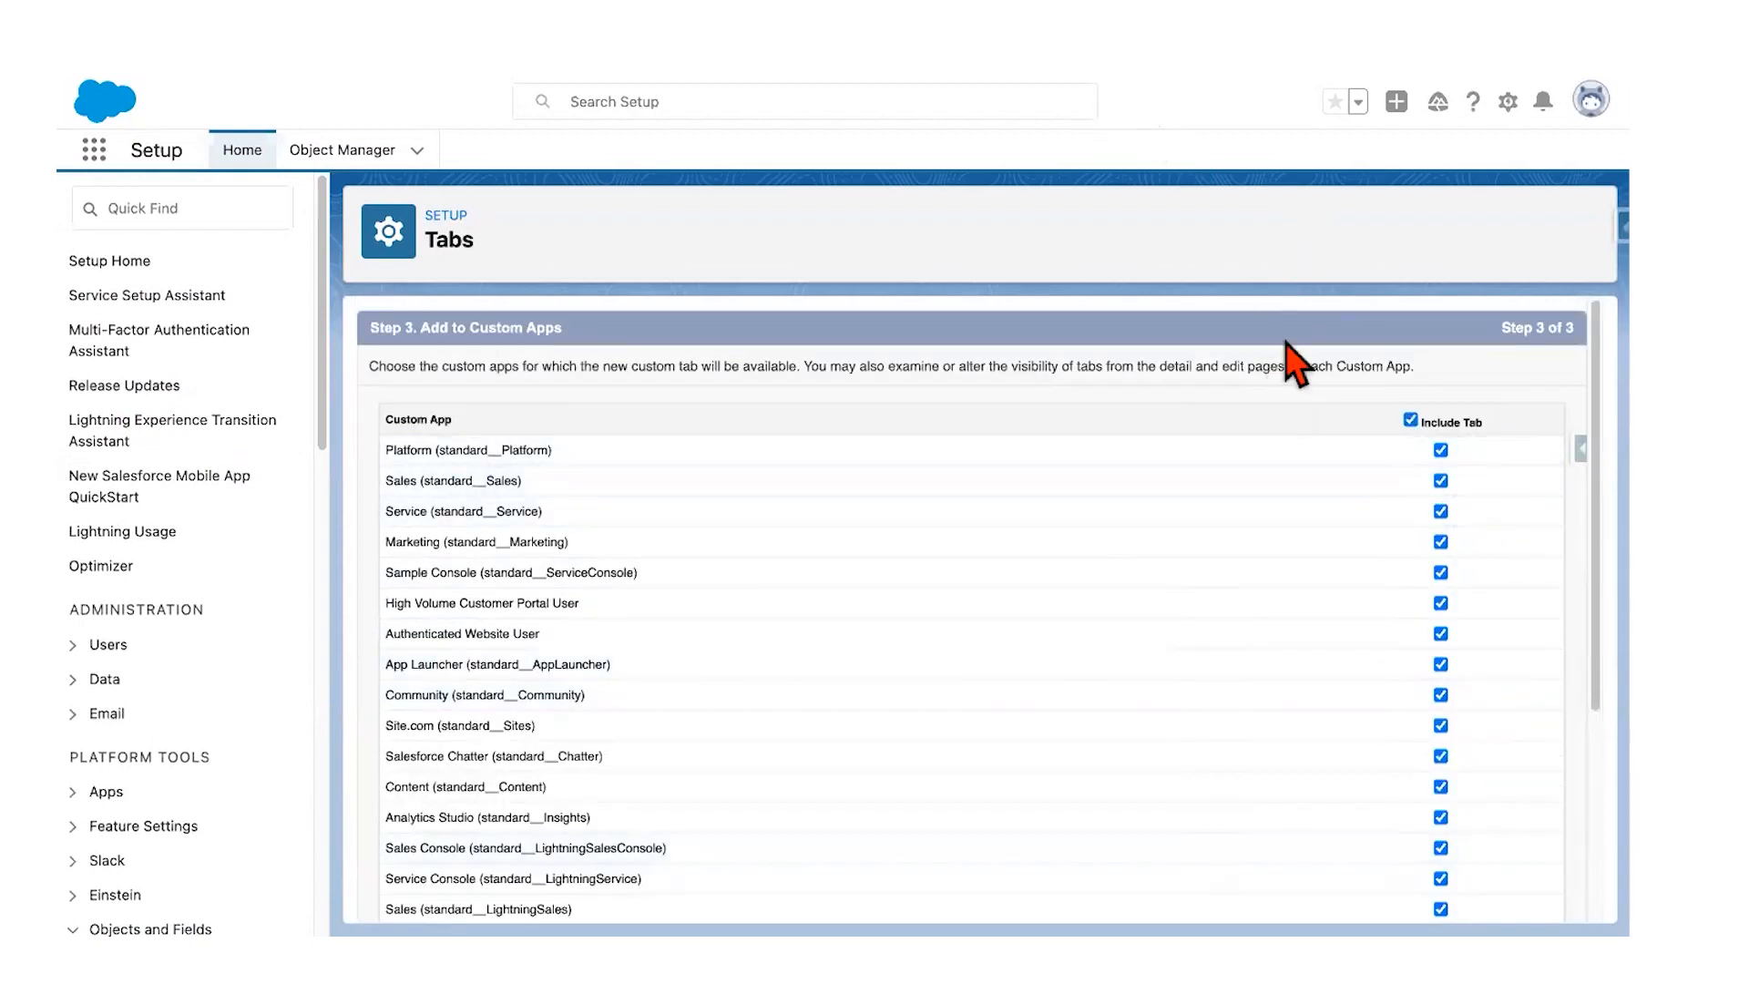
# Step: Include the tab only in the Mile Tracker app and save it
pyautogui.click(1409, 420)
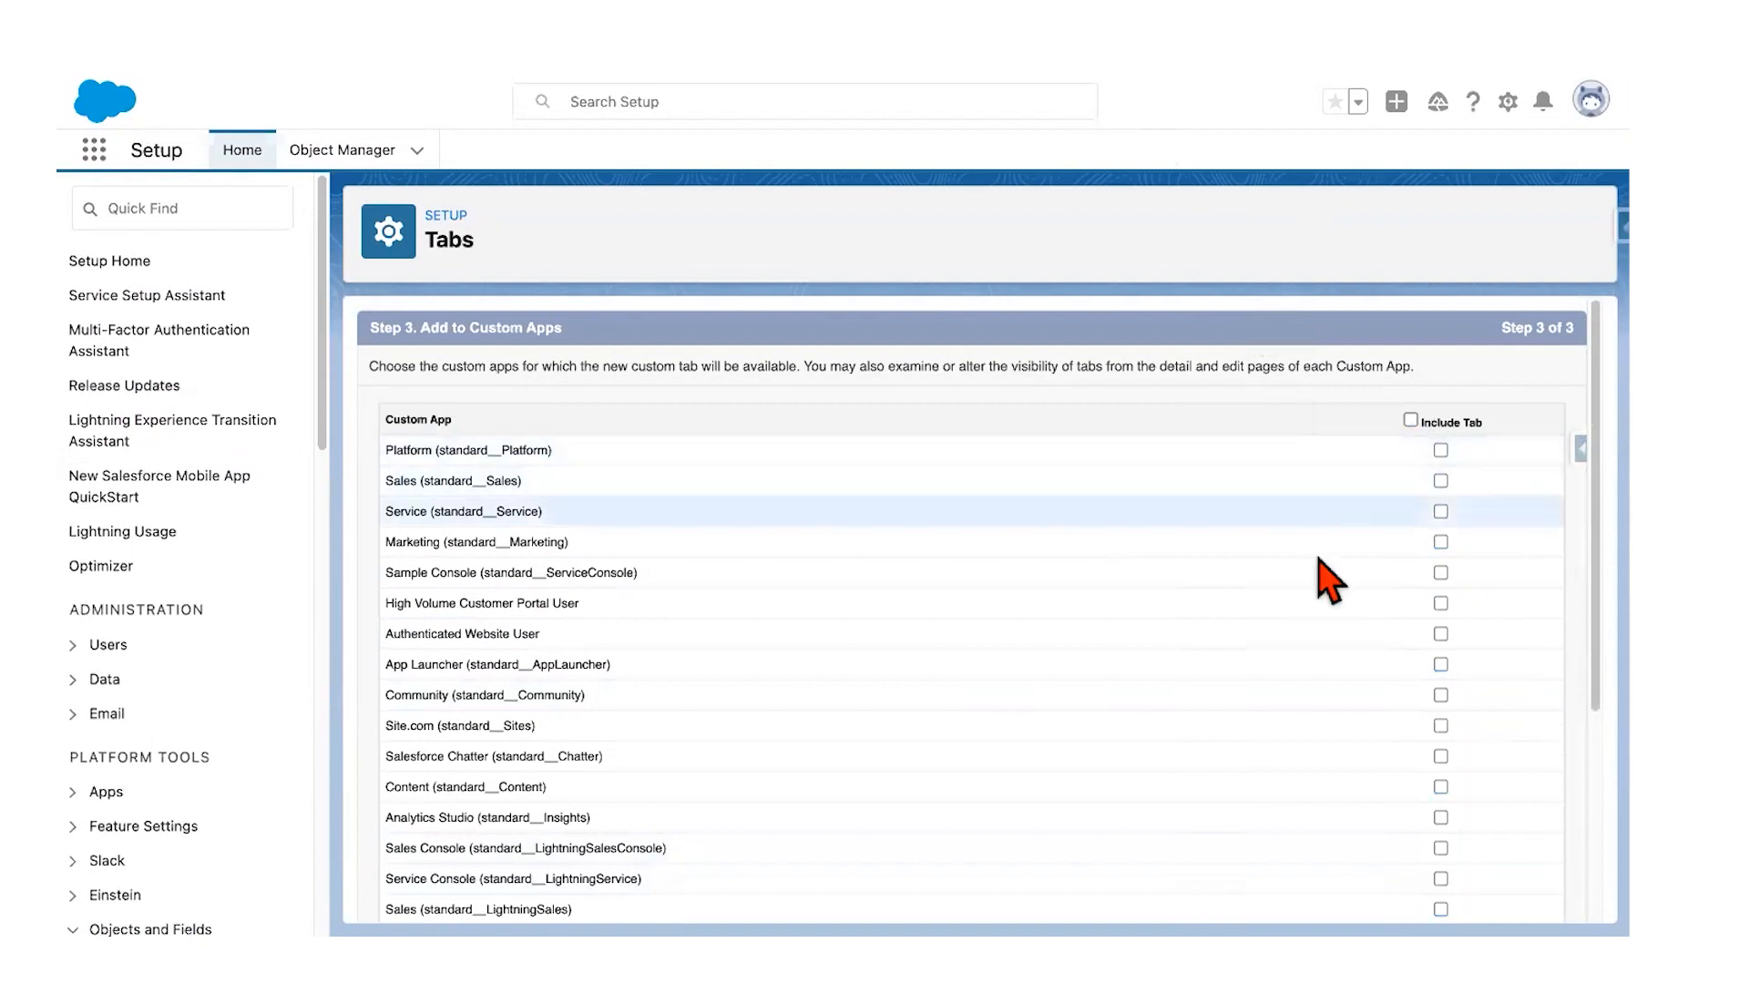
pyautogui.scroll(-2, 1328, 581)
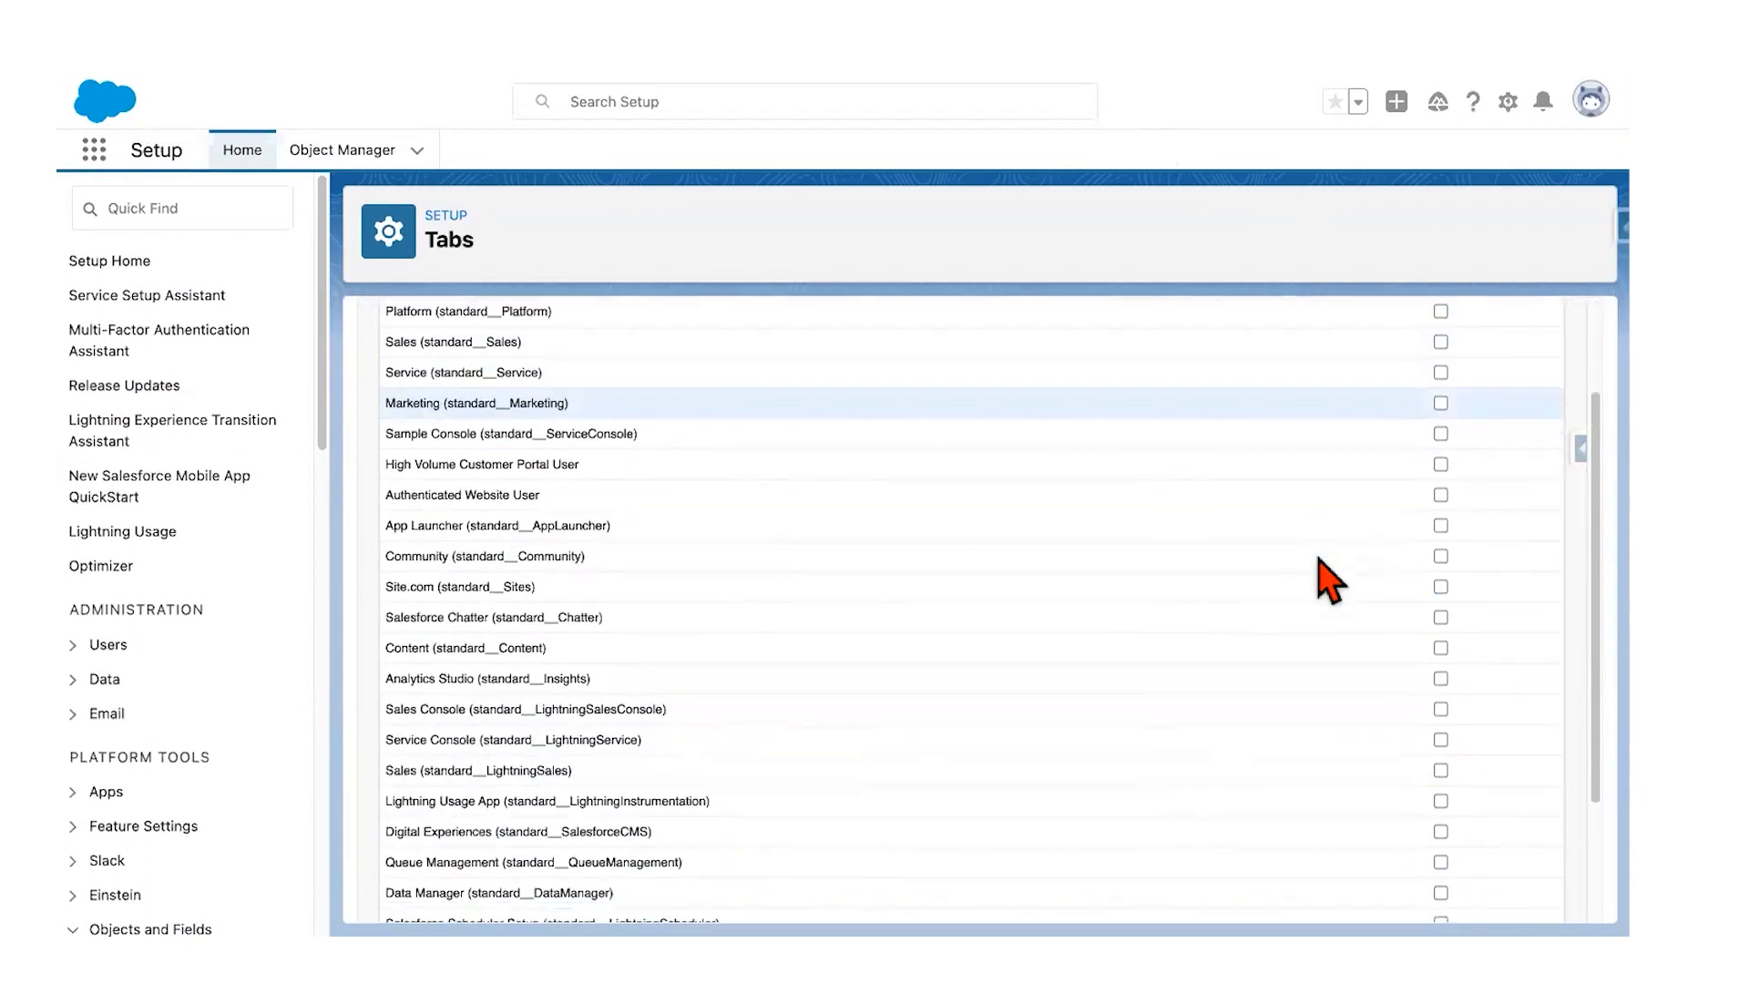
pyautogui.scroll(-4, 1328, 581)
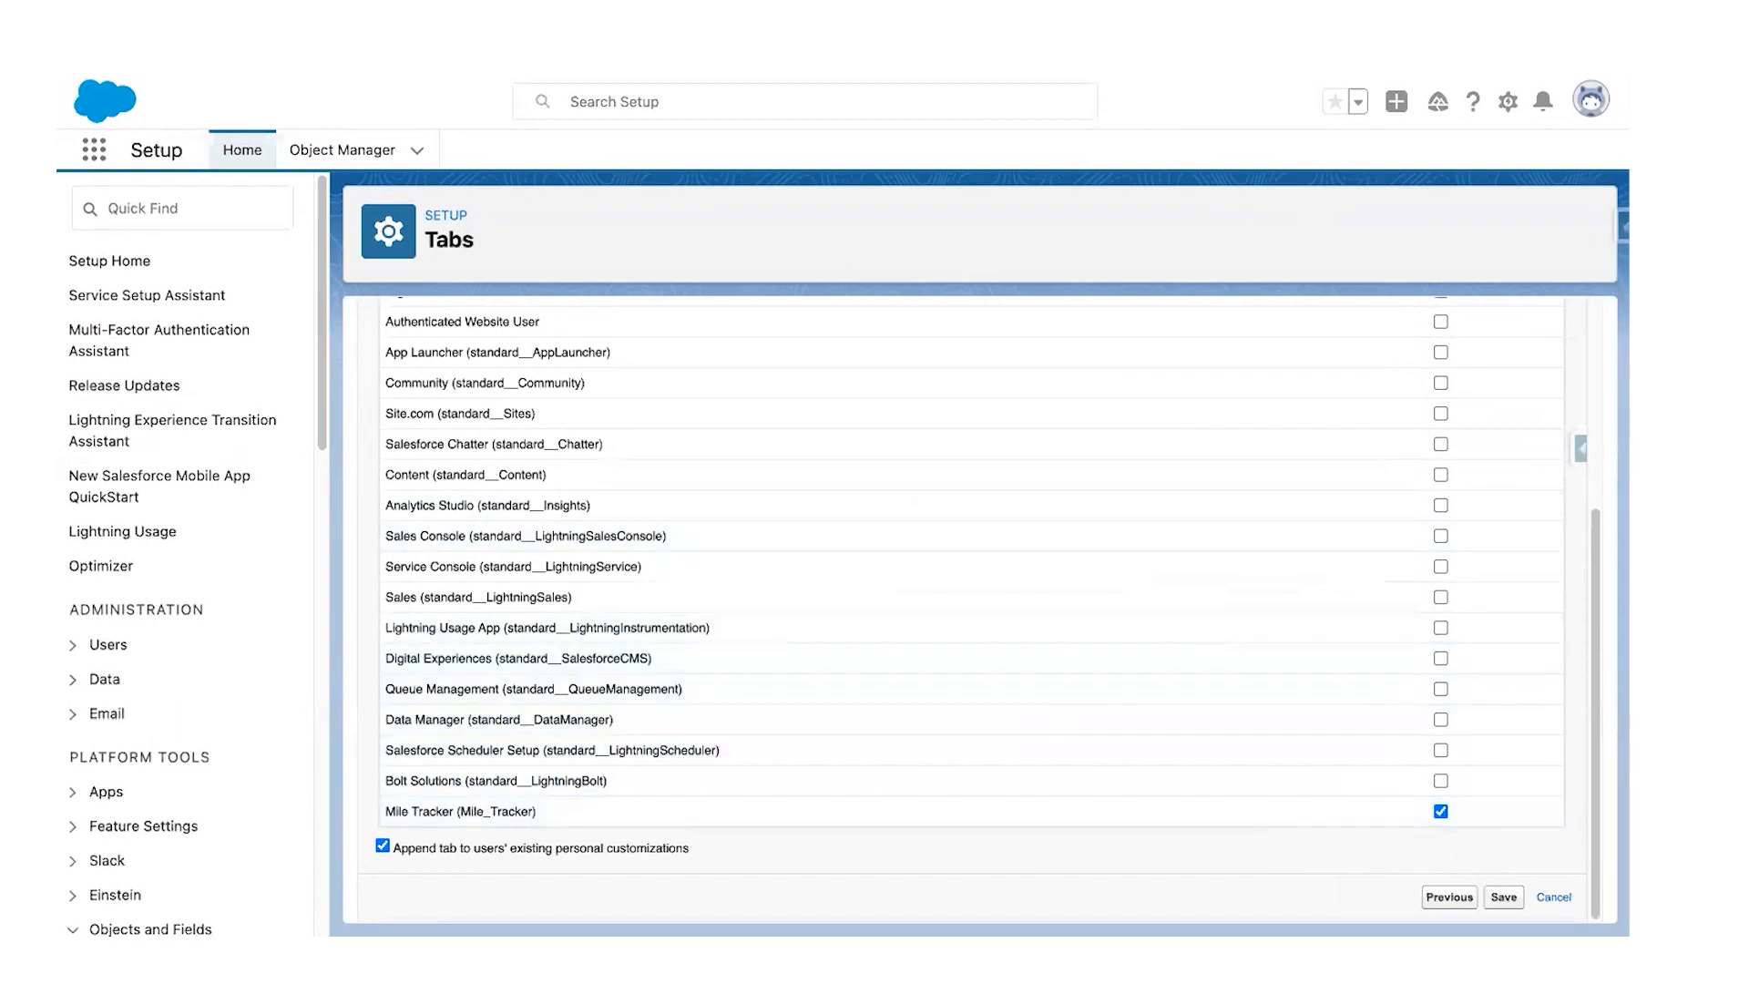
pyautogui.click(1504, 897)
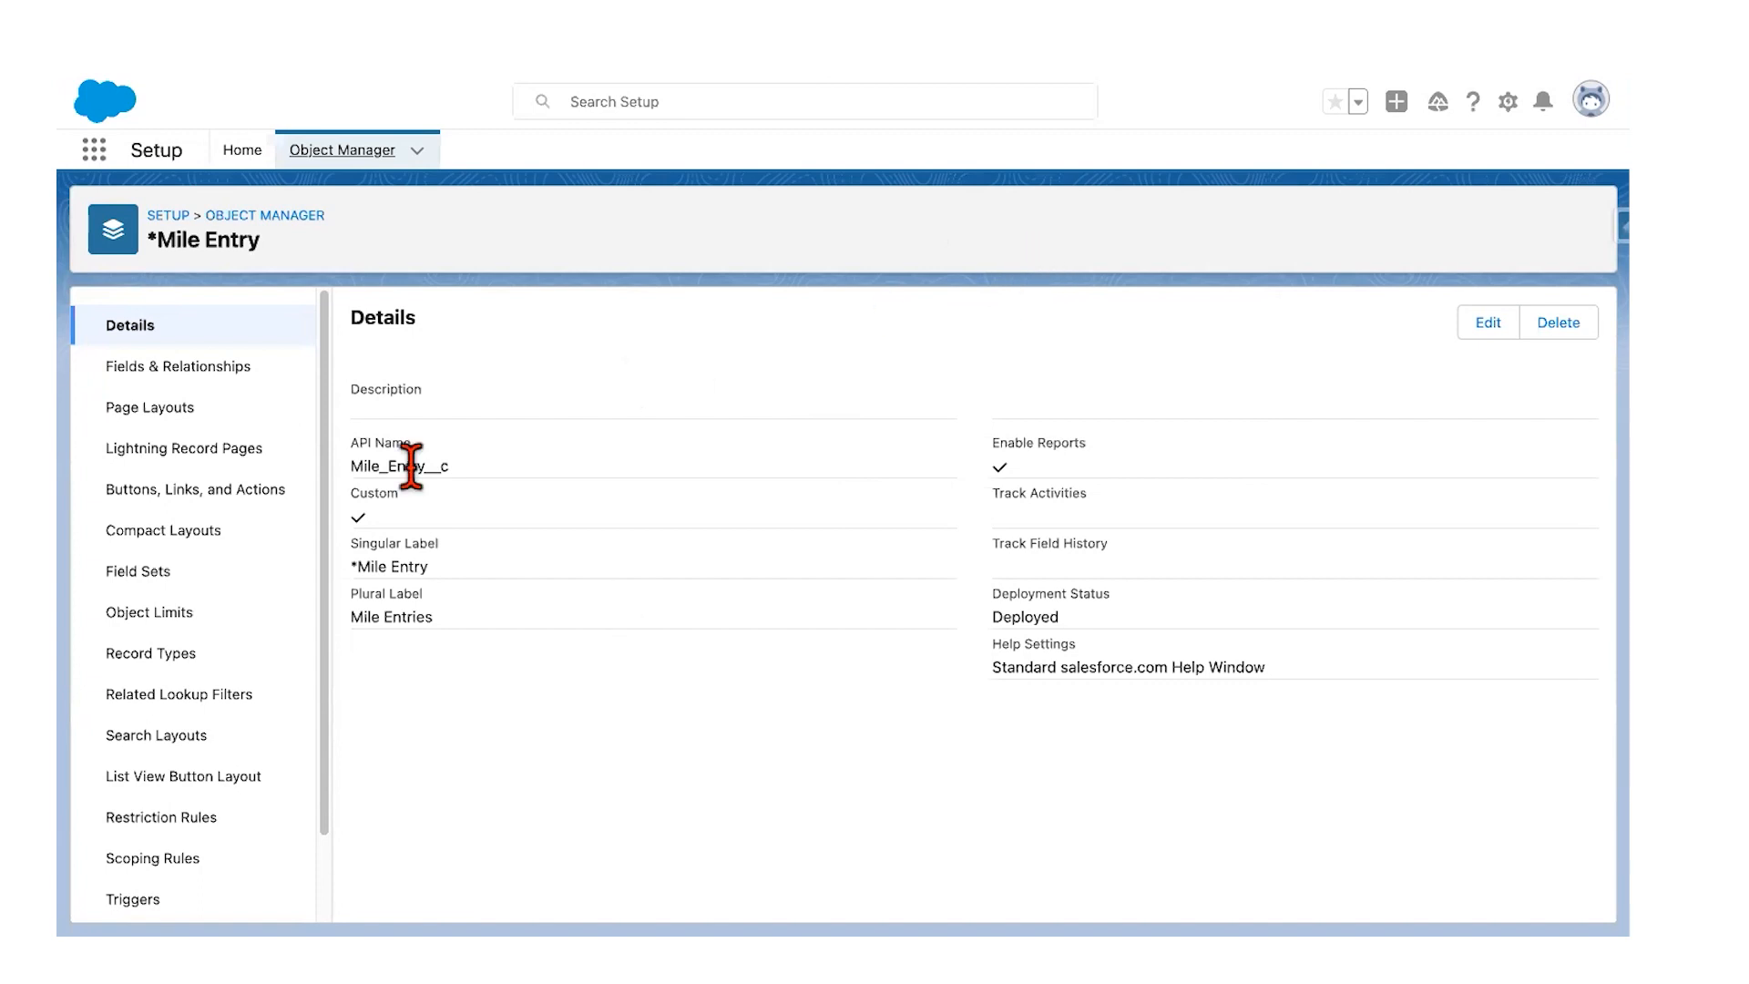
# Step: Review Mile Entry's standard fields and the Mile Entry Name field details, then bring up the Google Docs guide
pyautogui.click(215, 367)
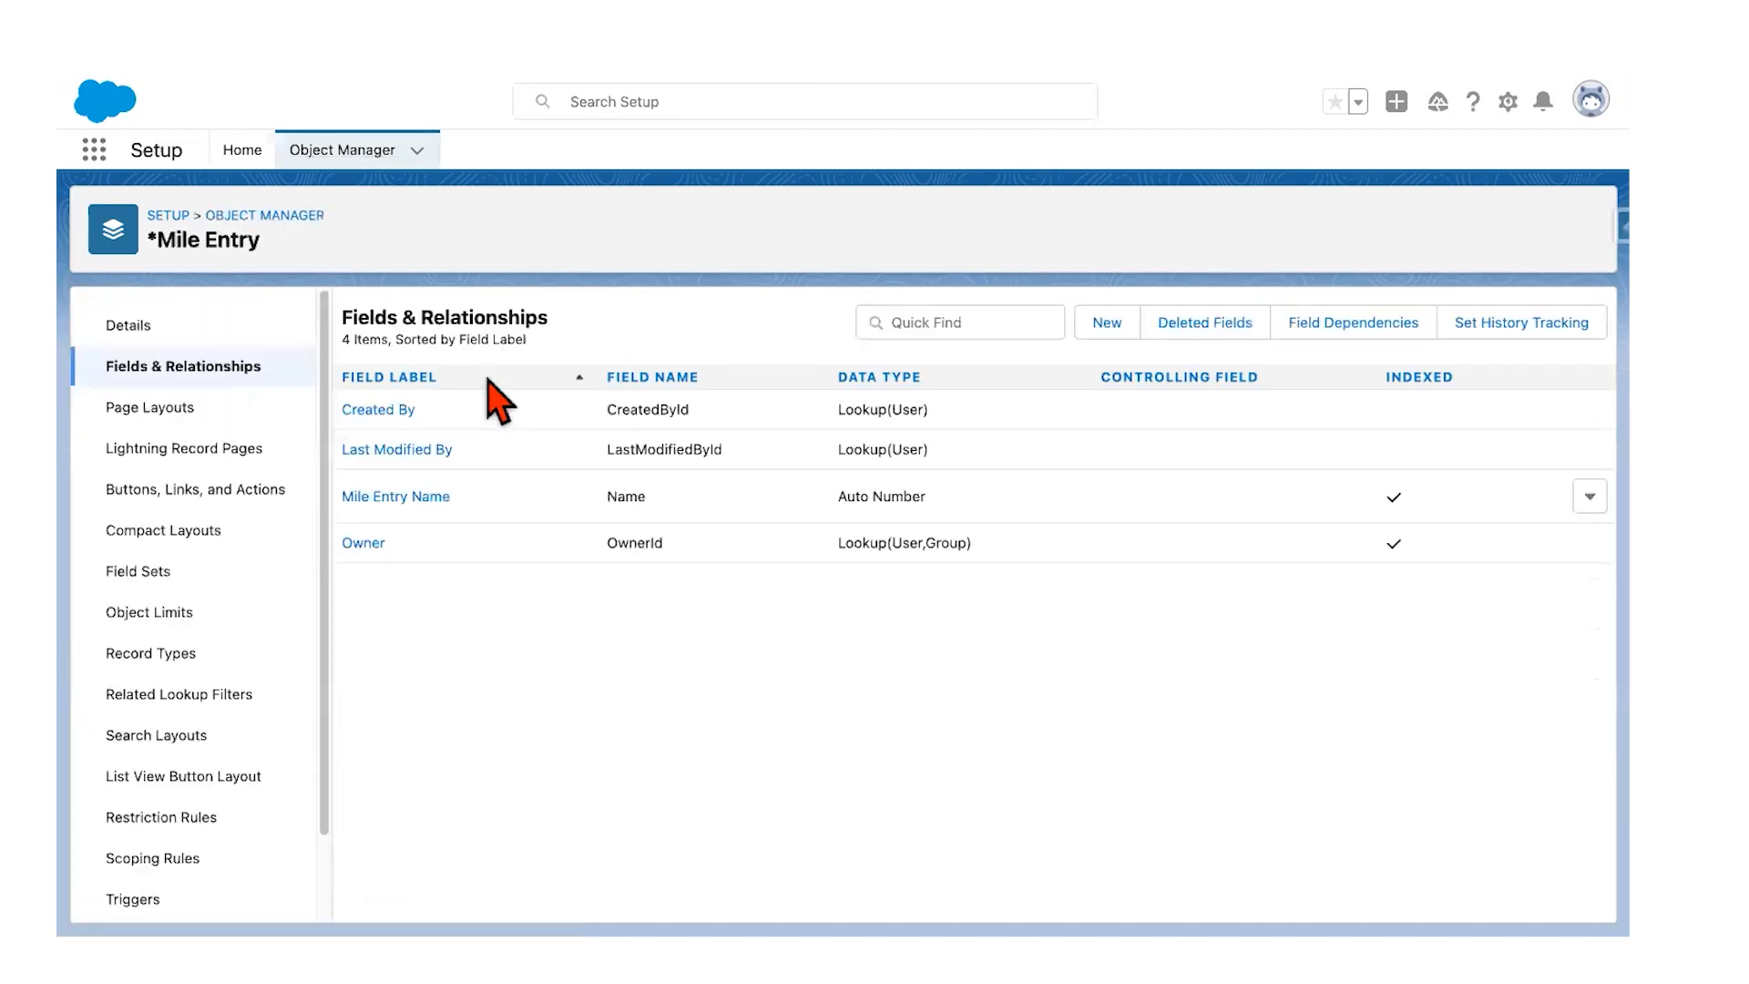
pyautogui.click(416, 503)
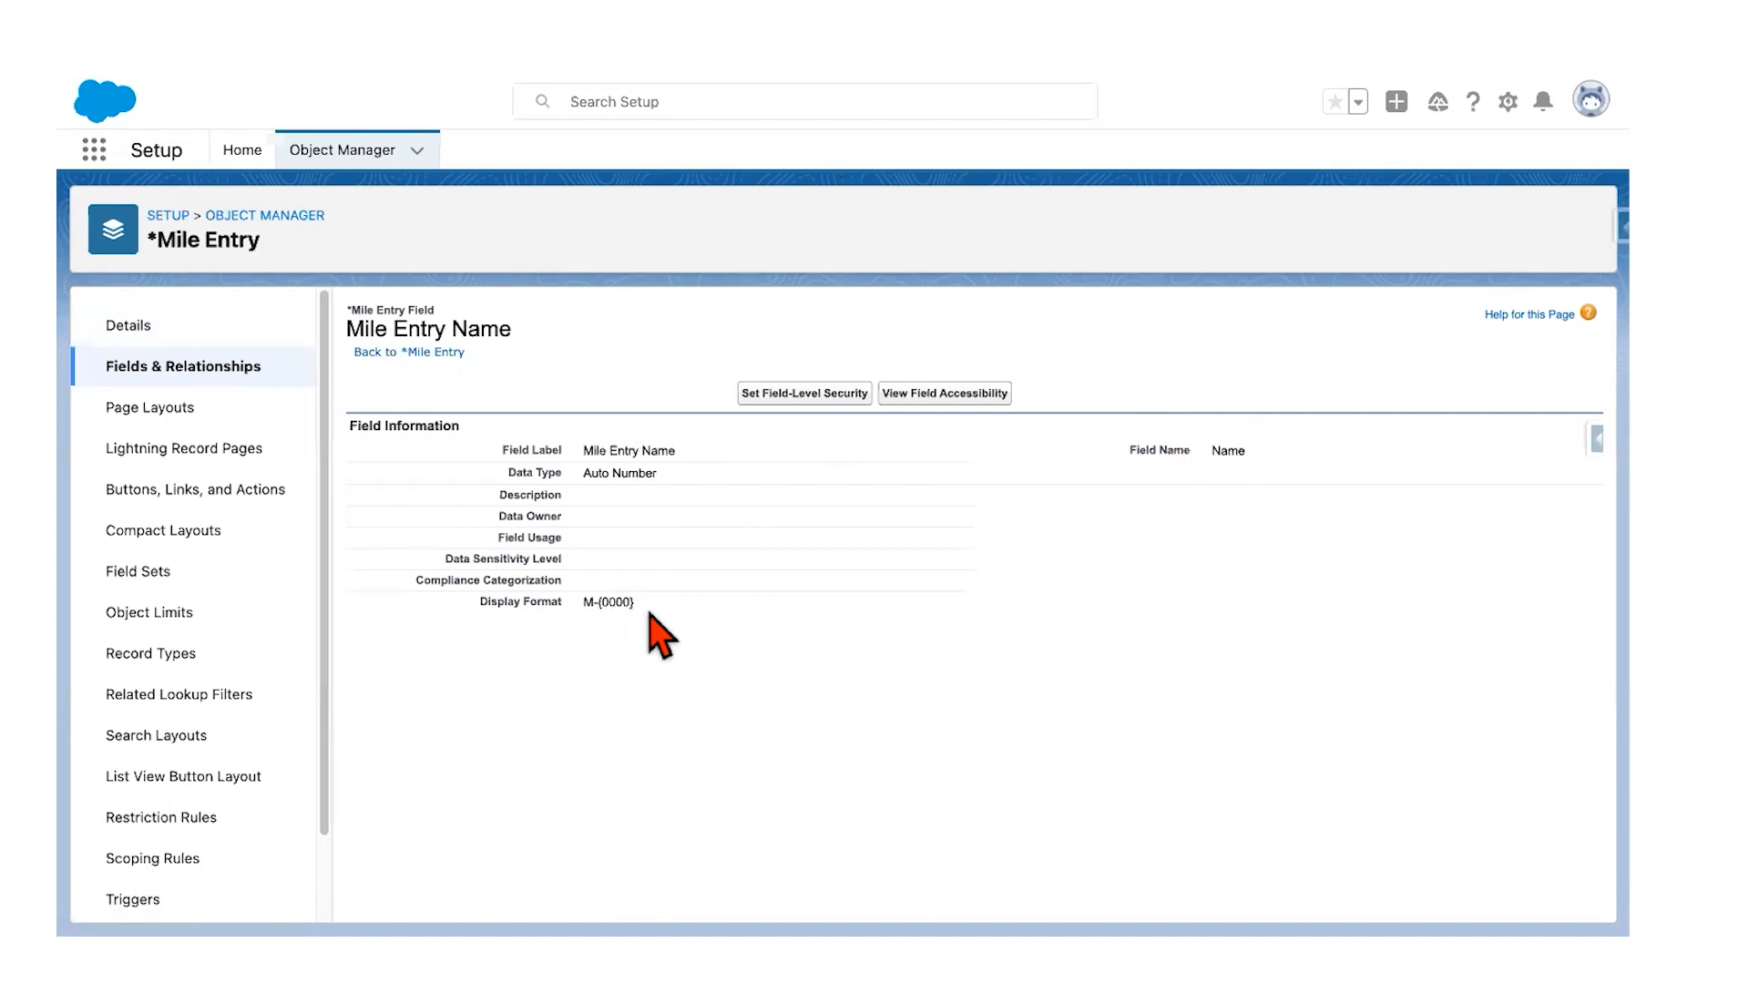
pyautogui.click(185, 369)
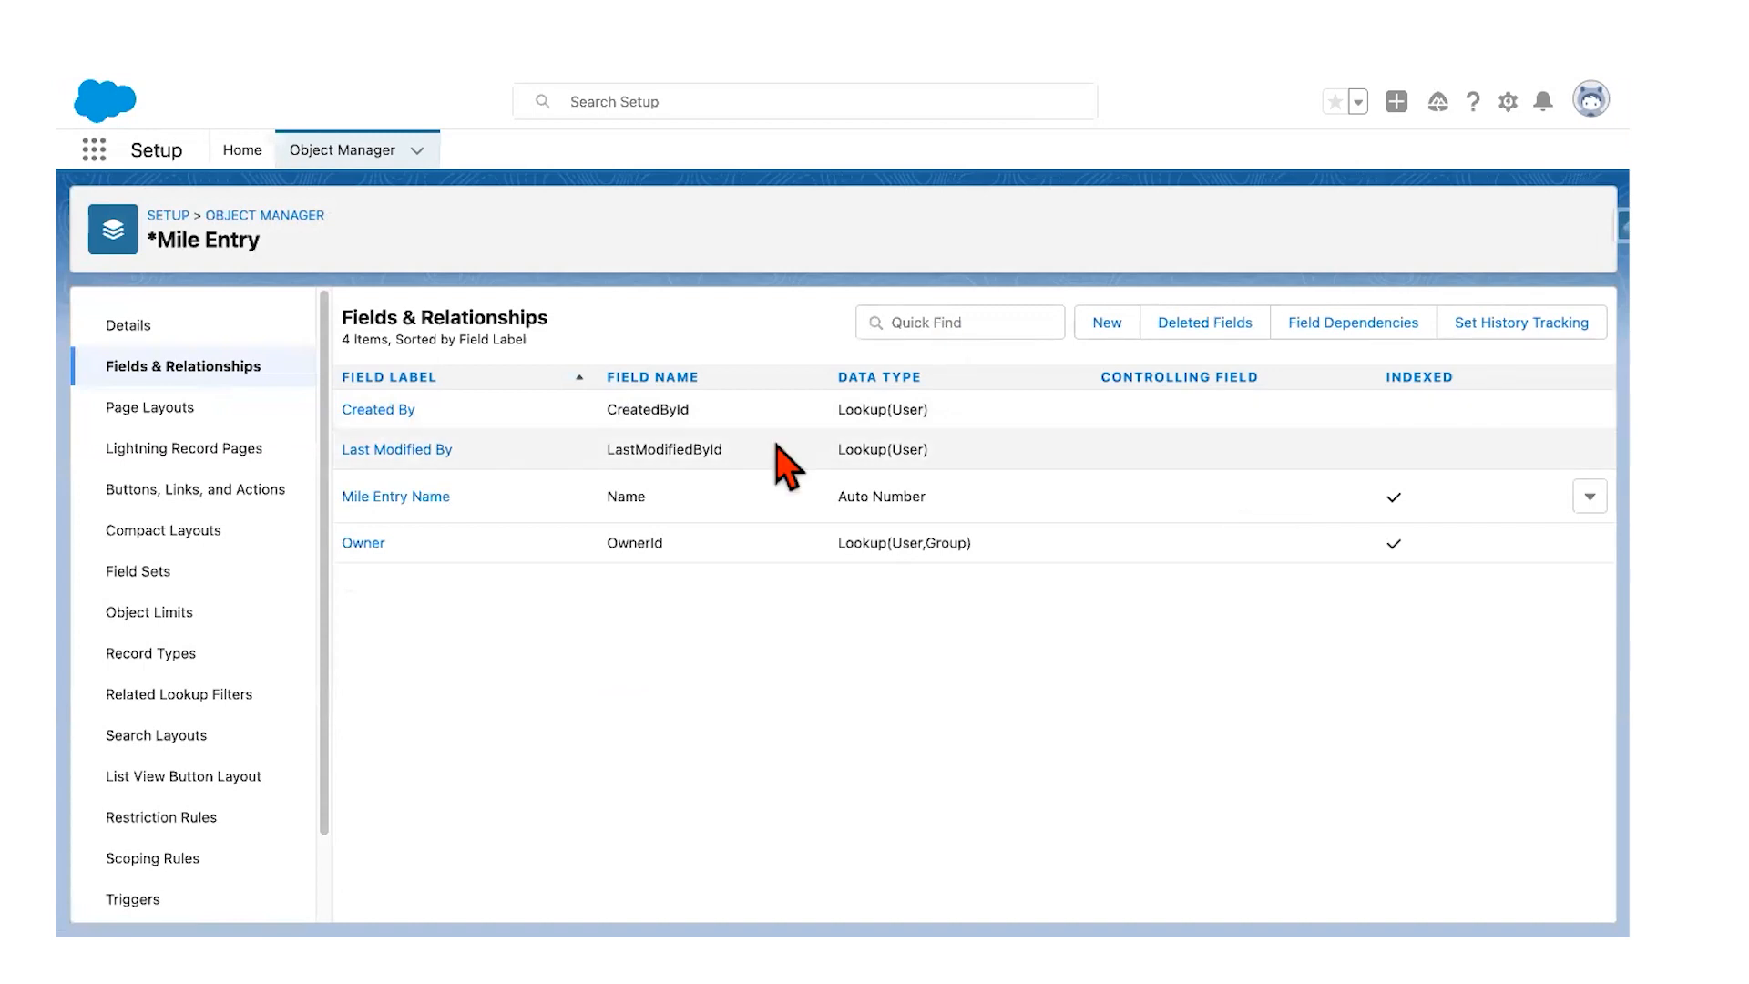
pyautogui.hotkey('ctrl', 'Left')
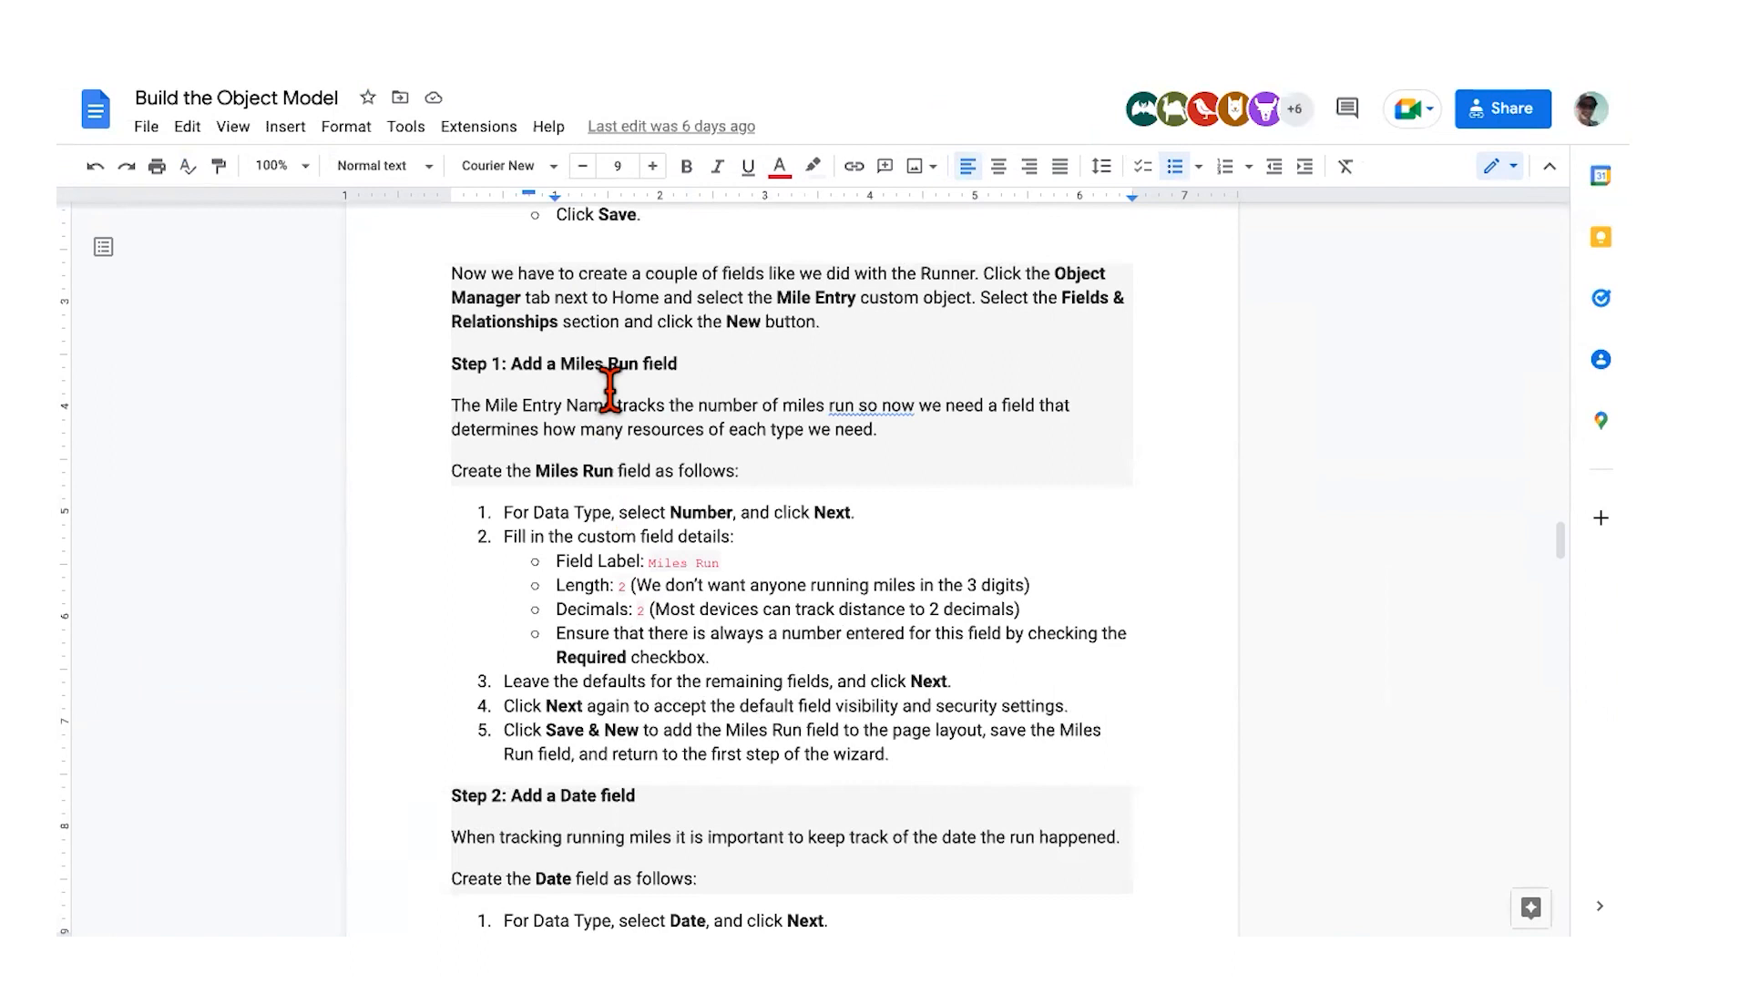
# Step: Read the guide's Step 1, 'Add a Miles Run field', then go back to Salesforce
pyautogui.scroll(3, 610, 389)
pyautogui.scroll(-4, 609, 390)
pyautogui.scroll(-1, 609, 401)
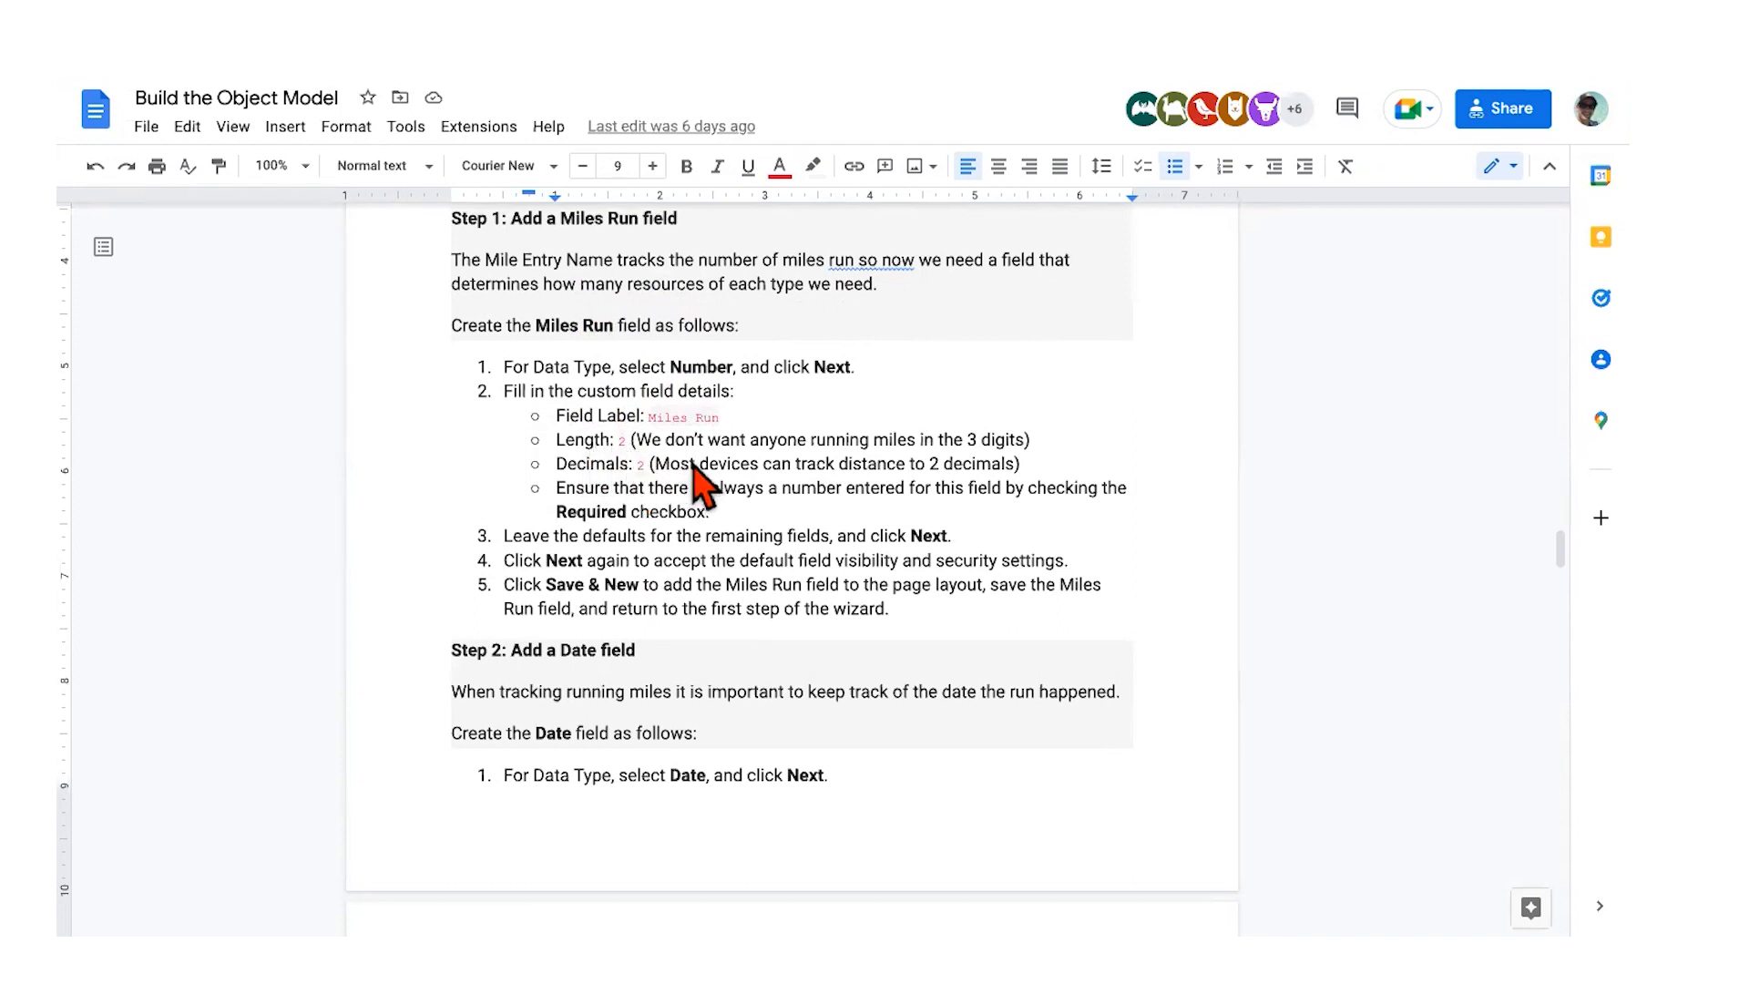
pyautogui.hotkey('ctrl', 'Right')
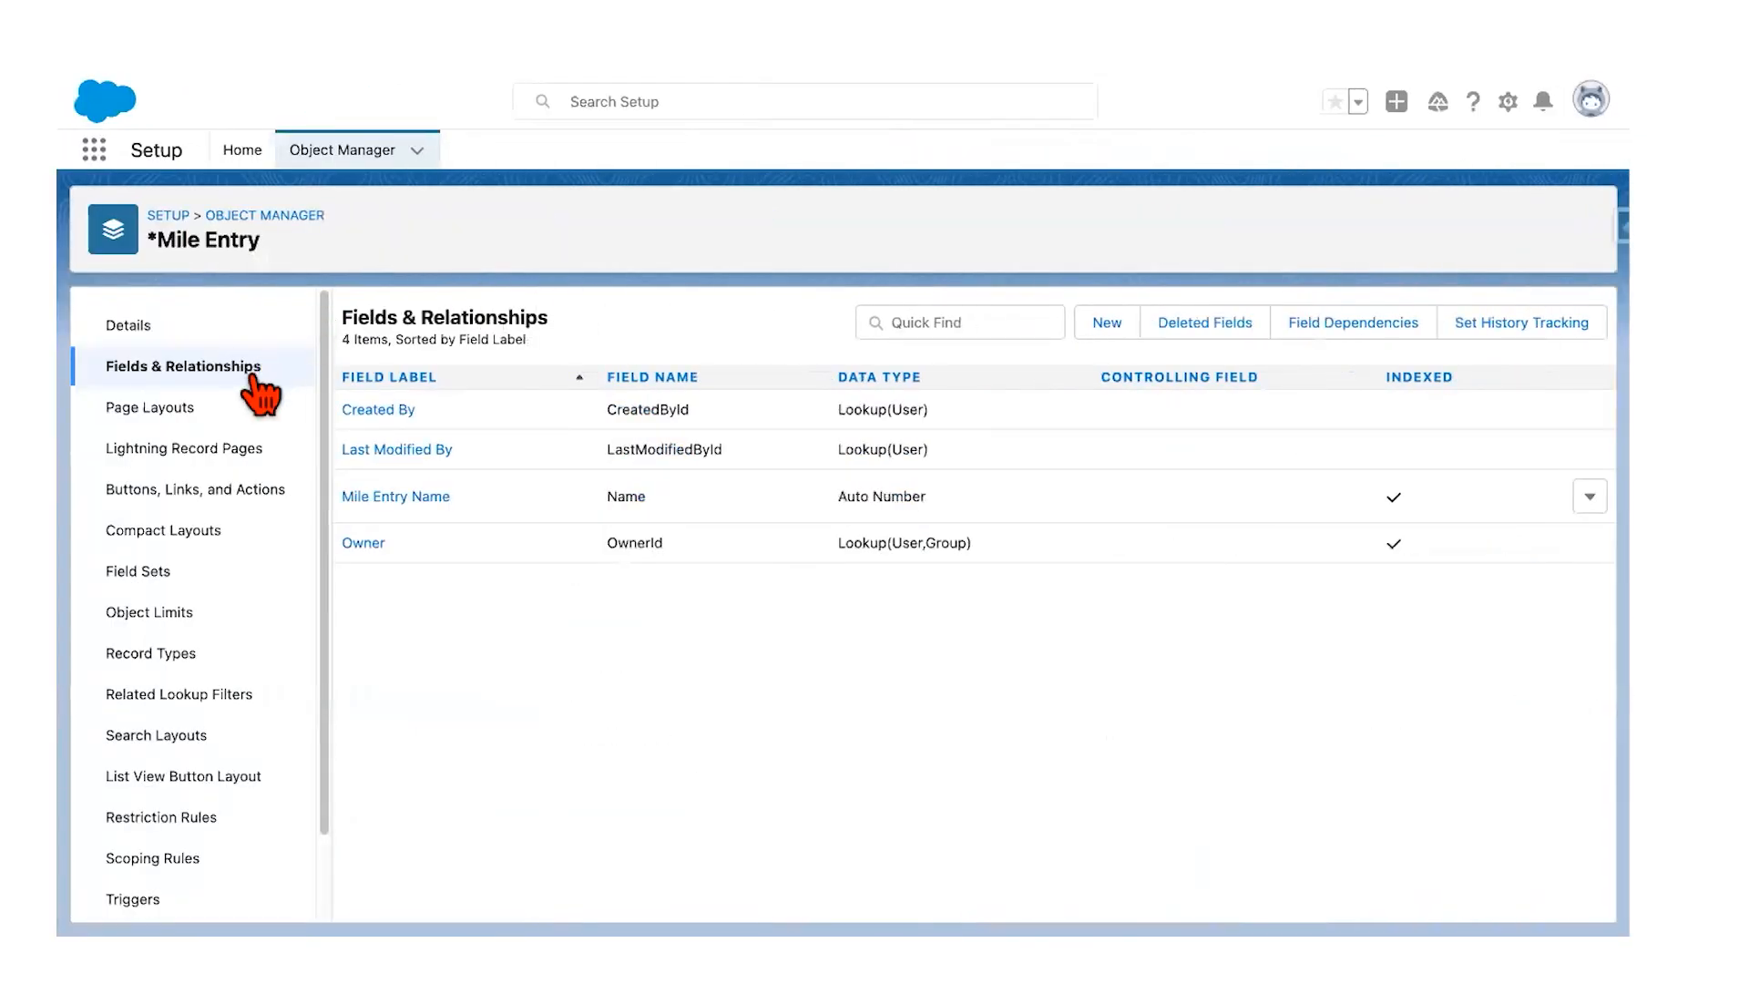
# Step: Start a new Number custom field on Mile Entry
pyautogui.click(1118, 322)
pyautogui.scroll(-6, 376, 559)
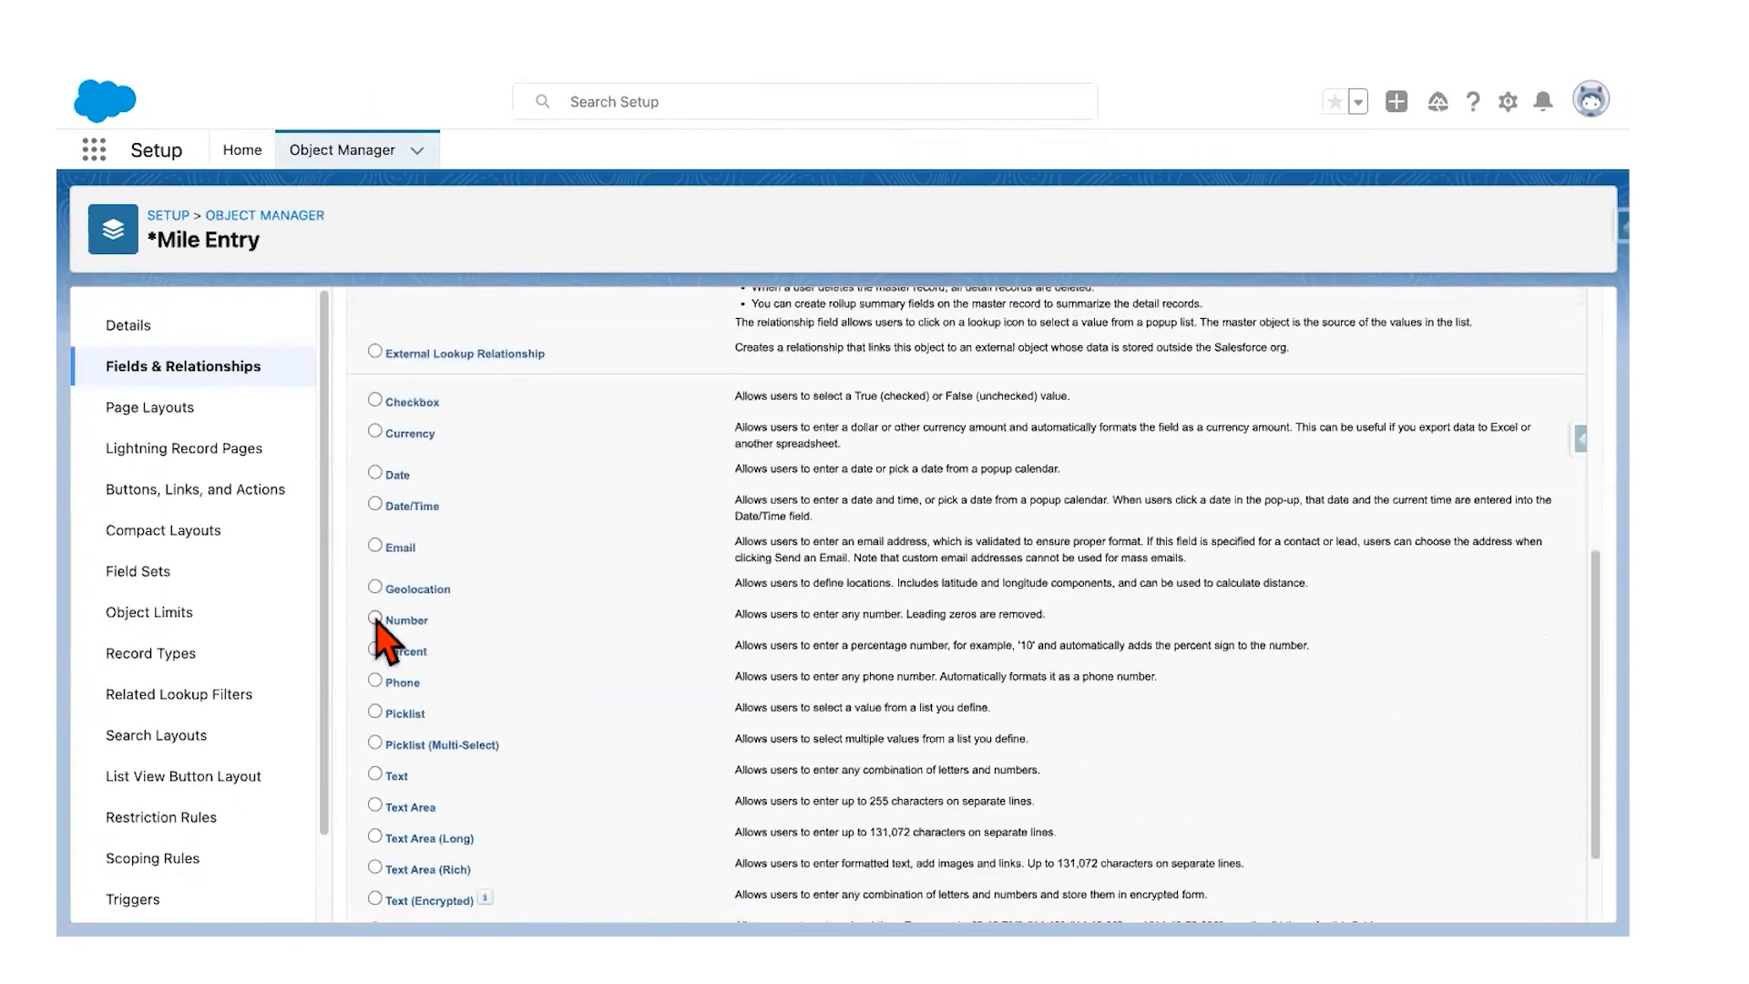
pyautogui.click(375, 619)
pyautogui.scroll(-2, 1320, 612)
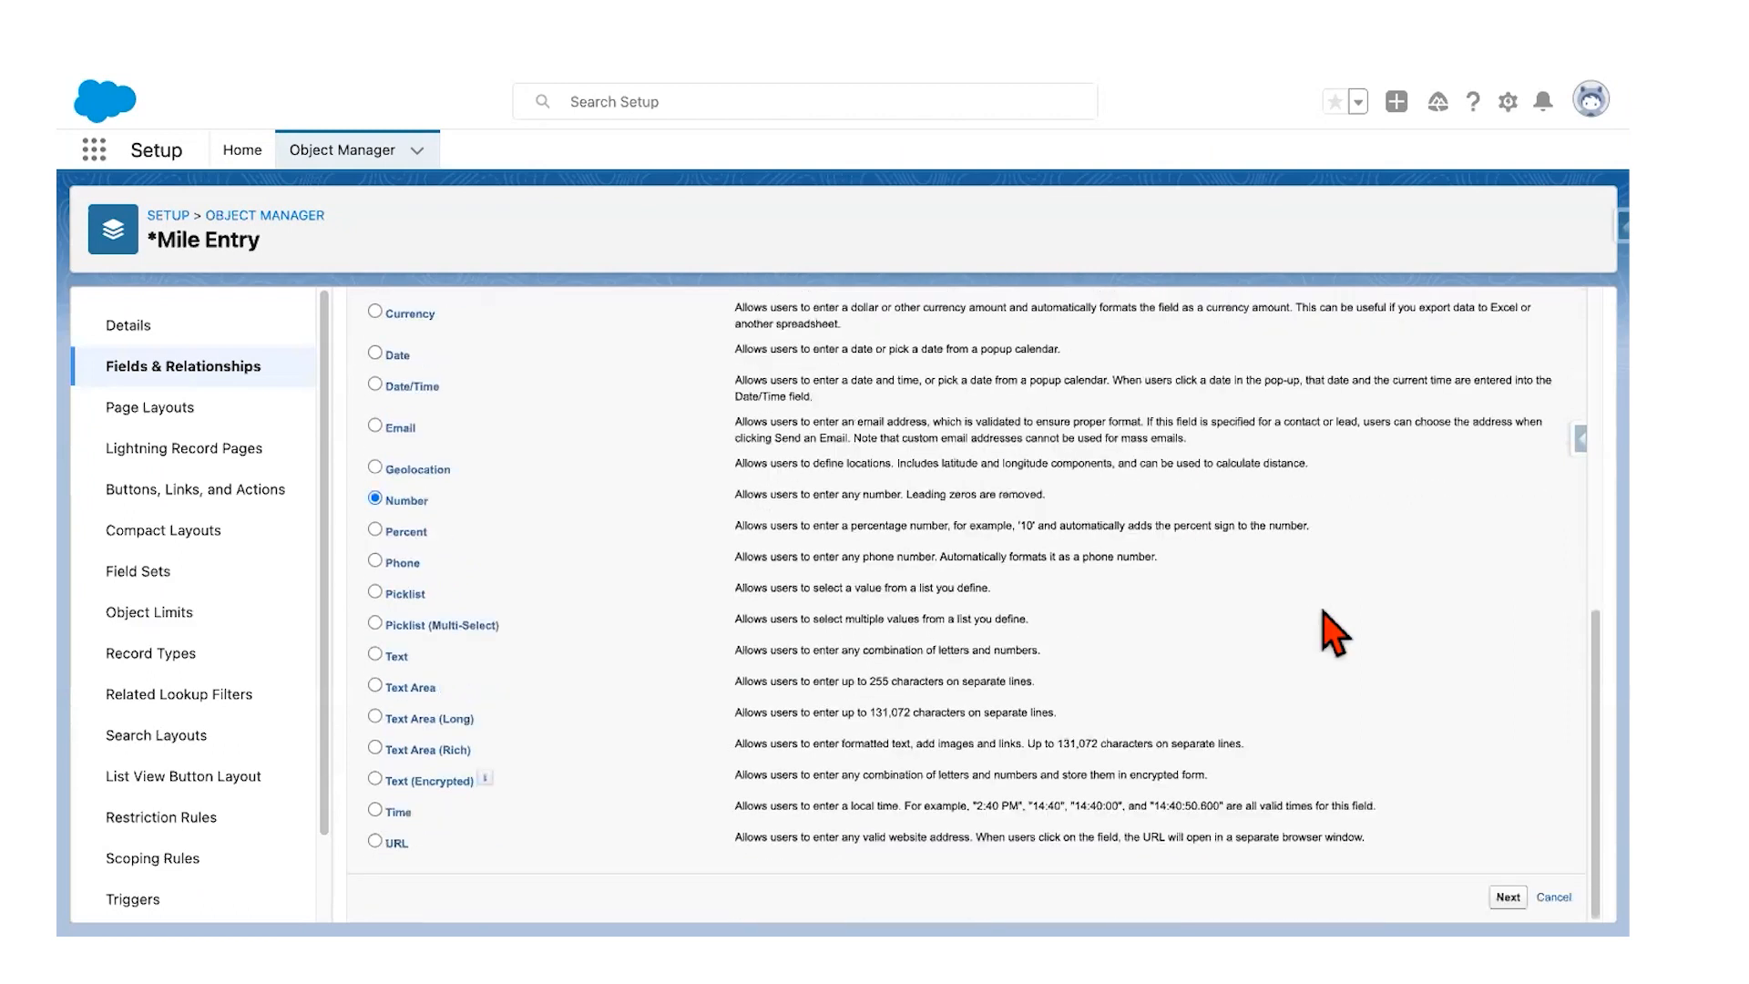
pyautogui.click(1508, 896)
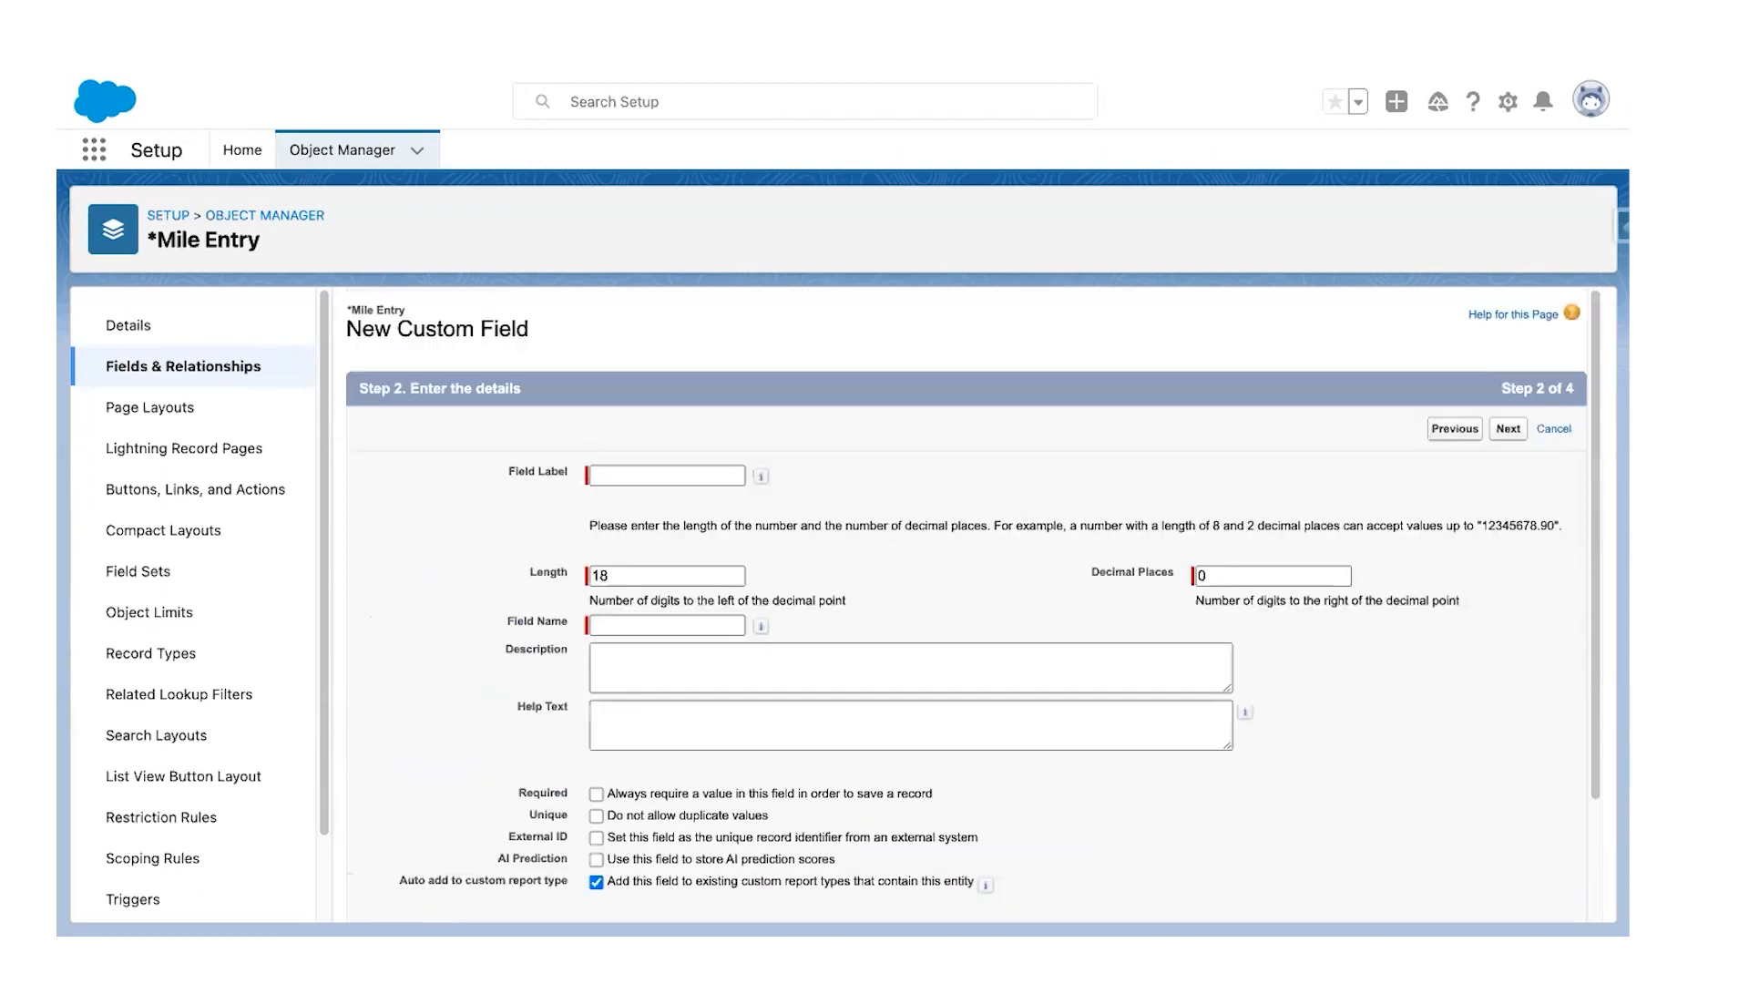
# Step: Label the field Miles Run with length 2 and 2 decimal places, checking the guide's values
pyautogui.write('Mi')
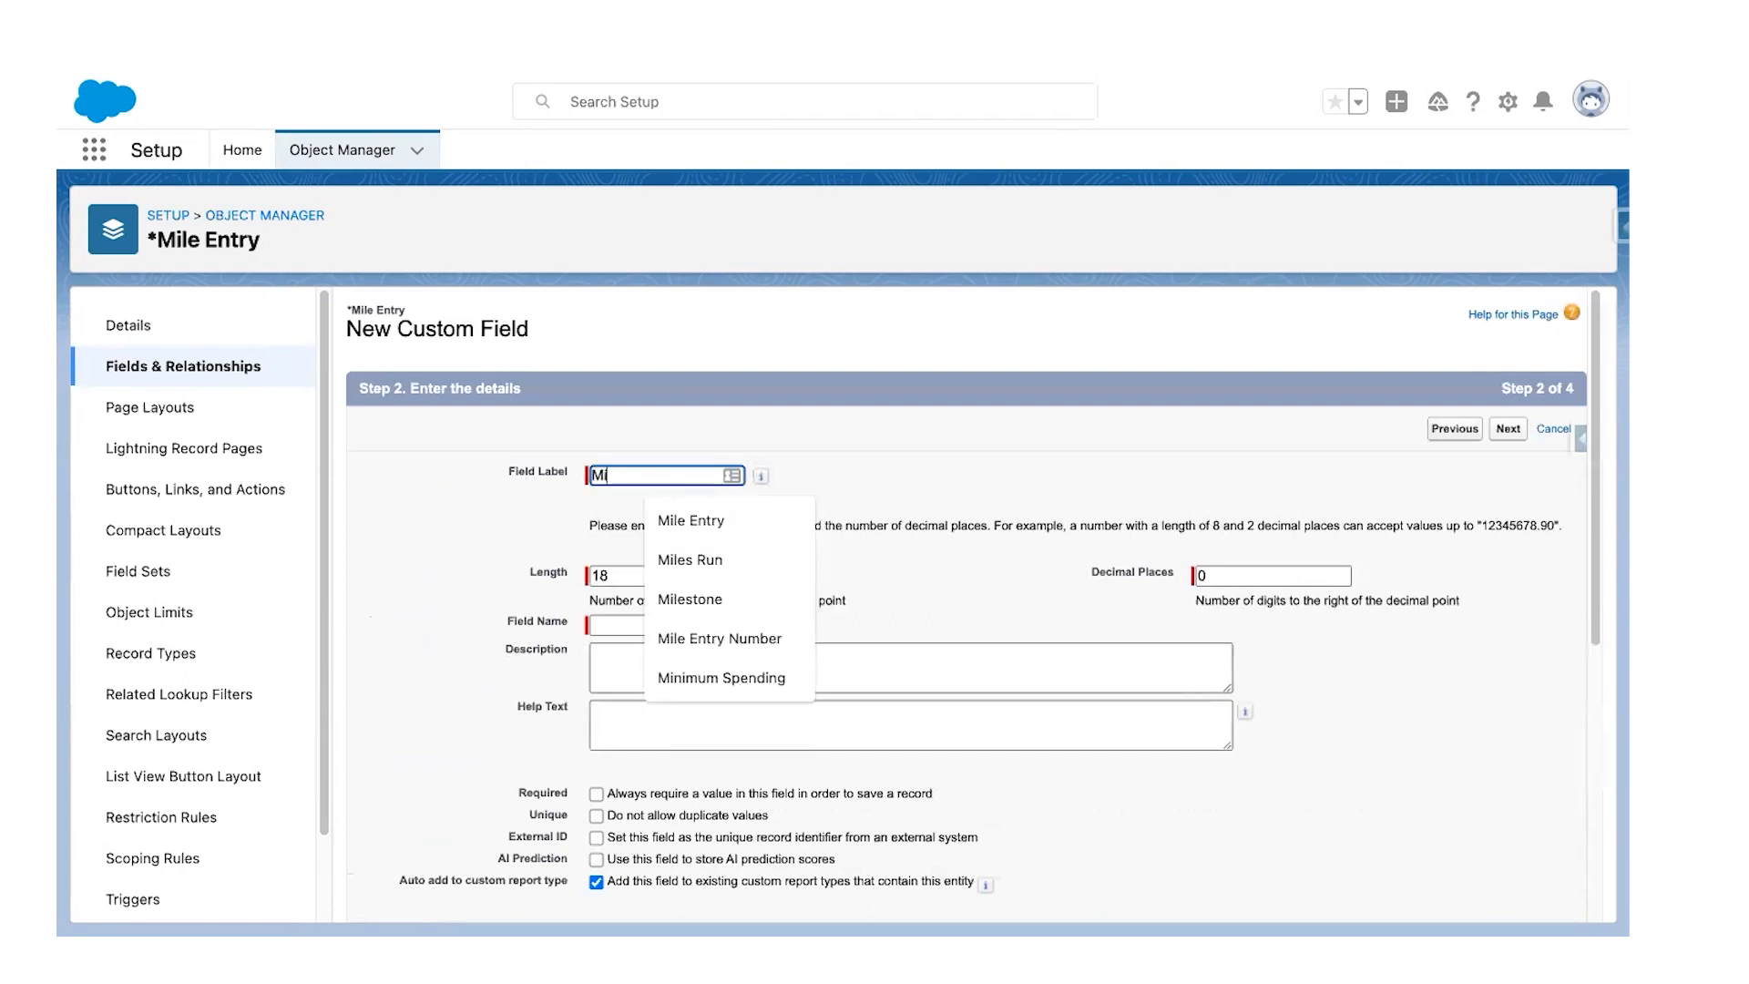
pyautogui.write('les Run')
pyautogui.press('Tab')
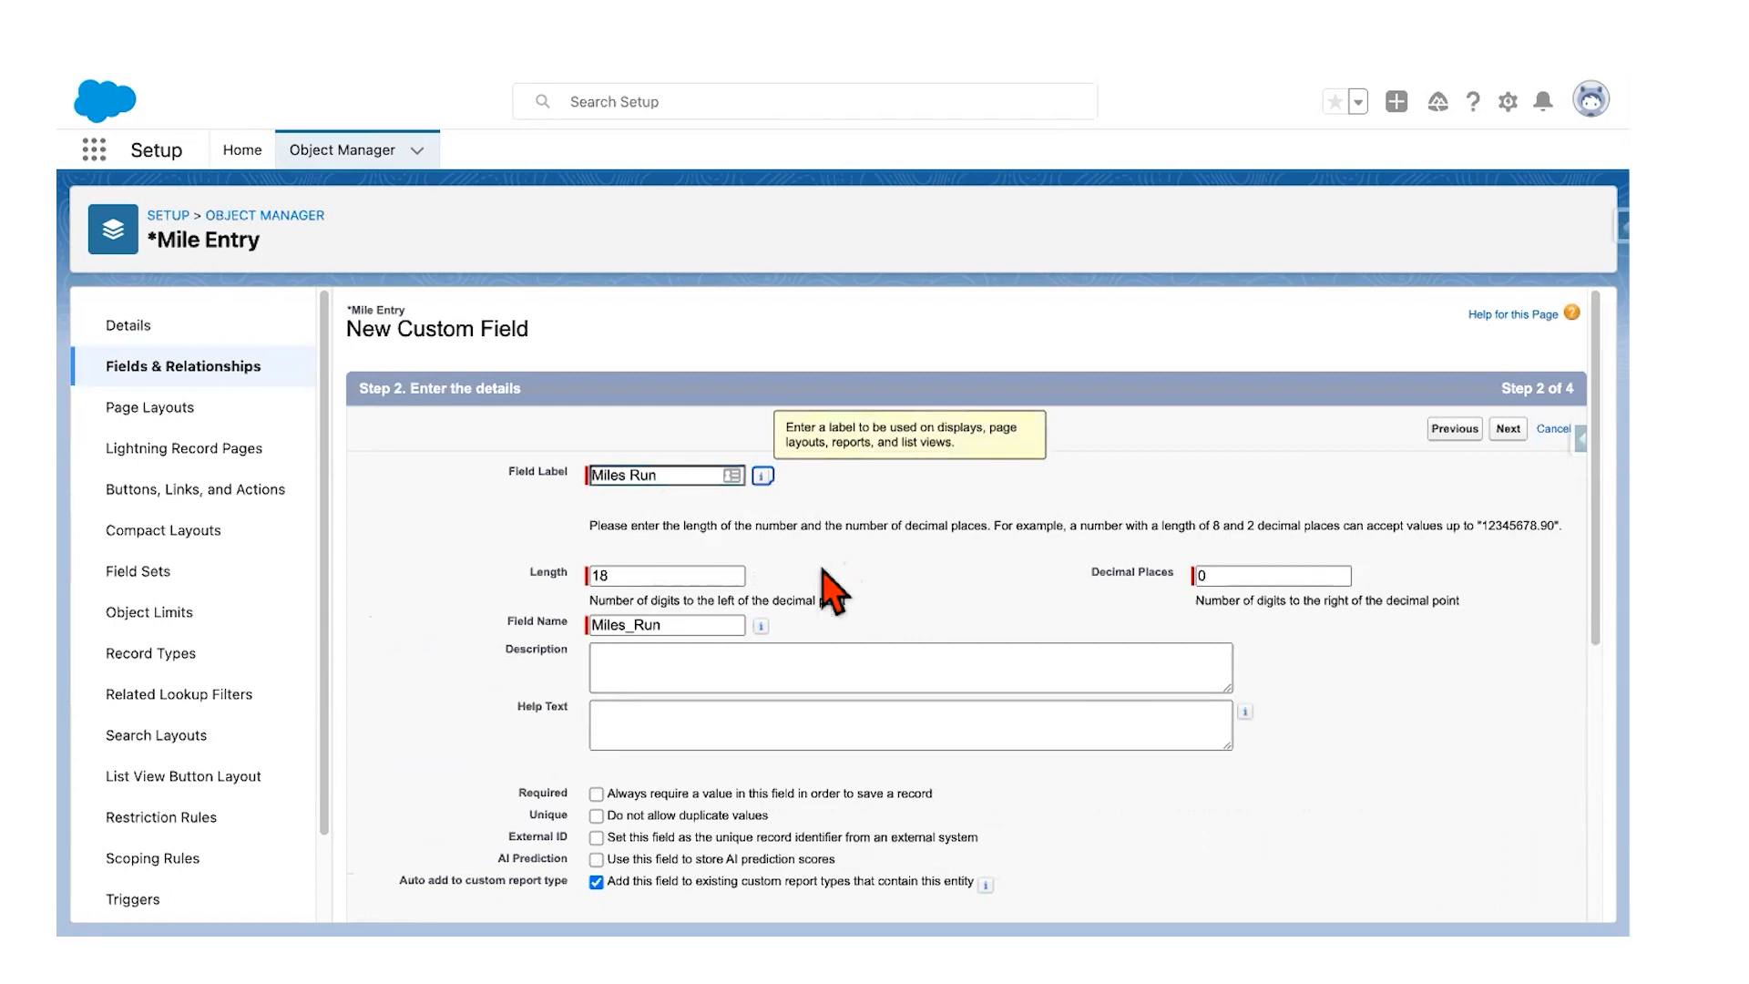
pyautogui.doubleClick(639, 576)
pyautogui.write('2')
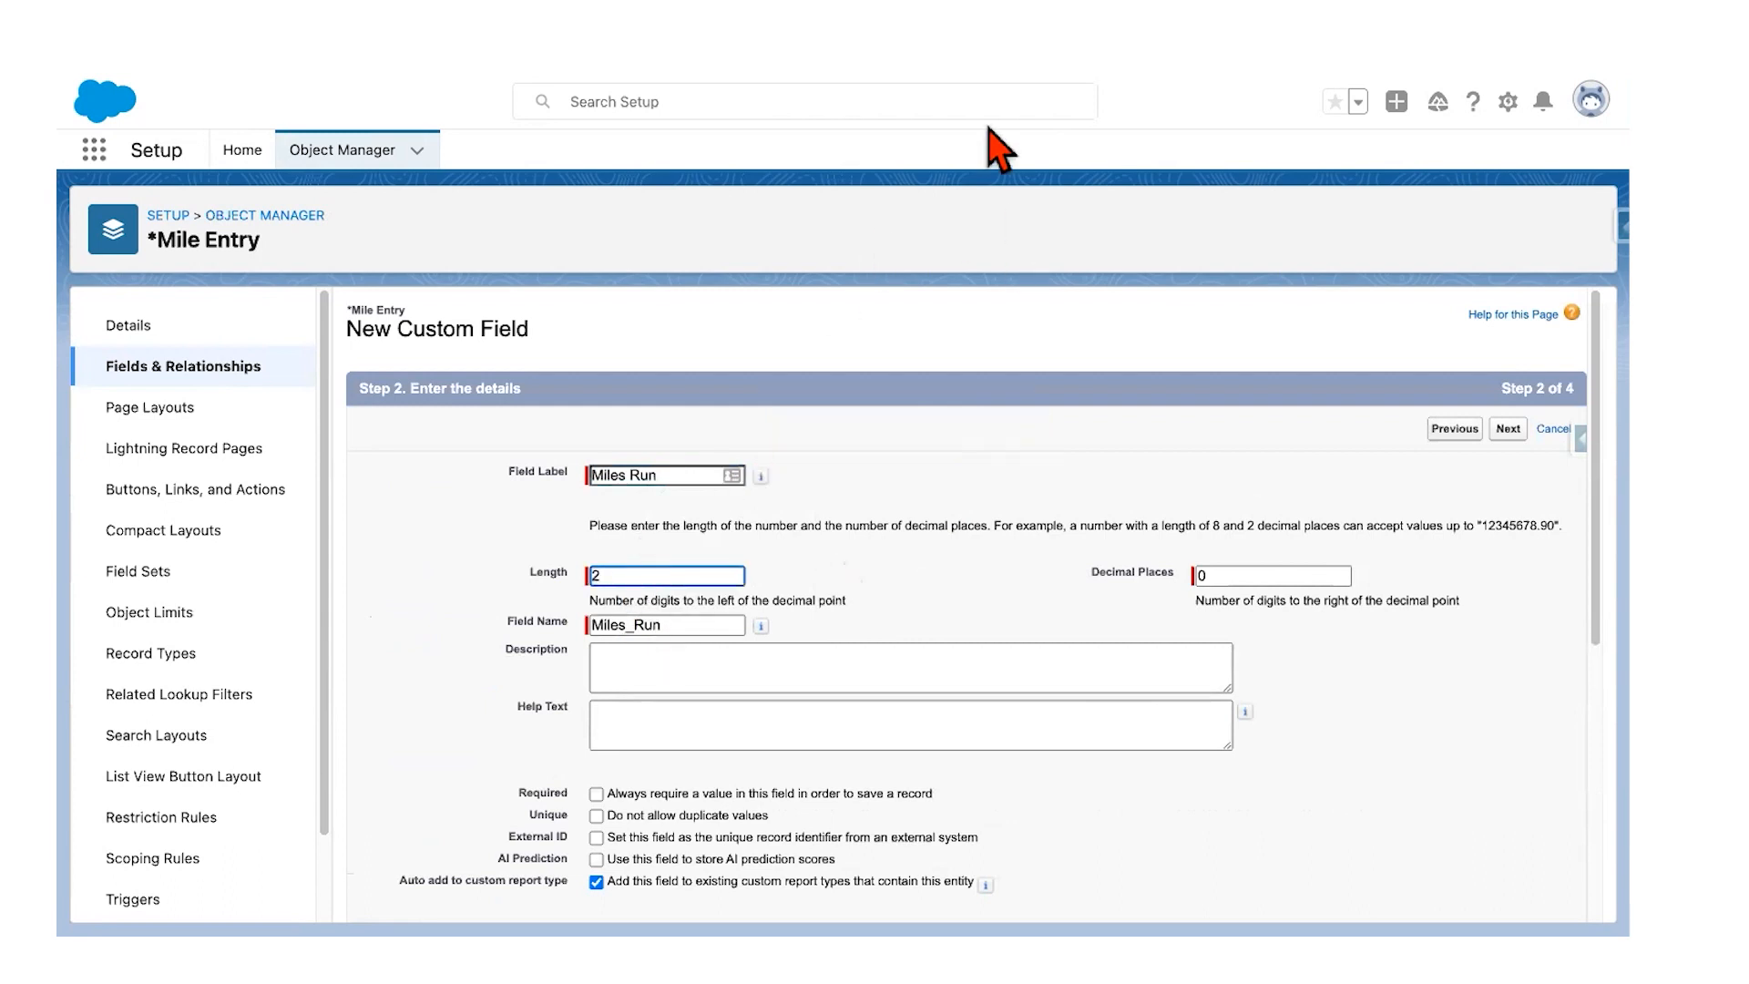
pyautogui.click(1219, 574)
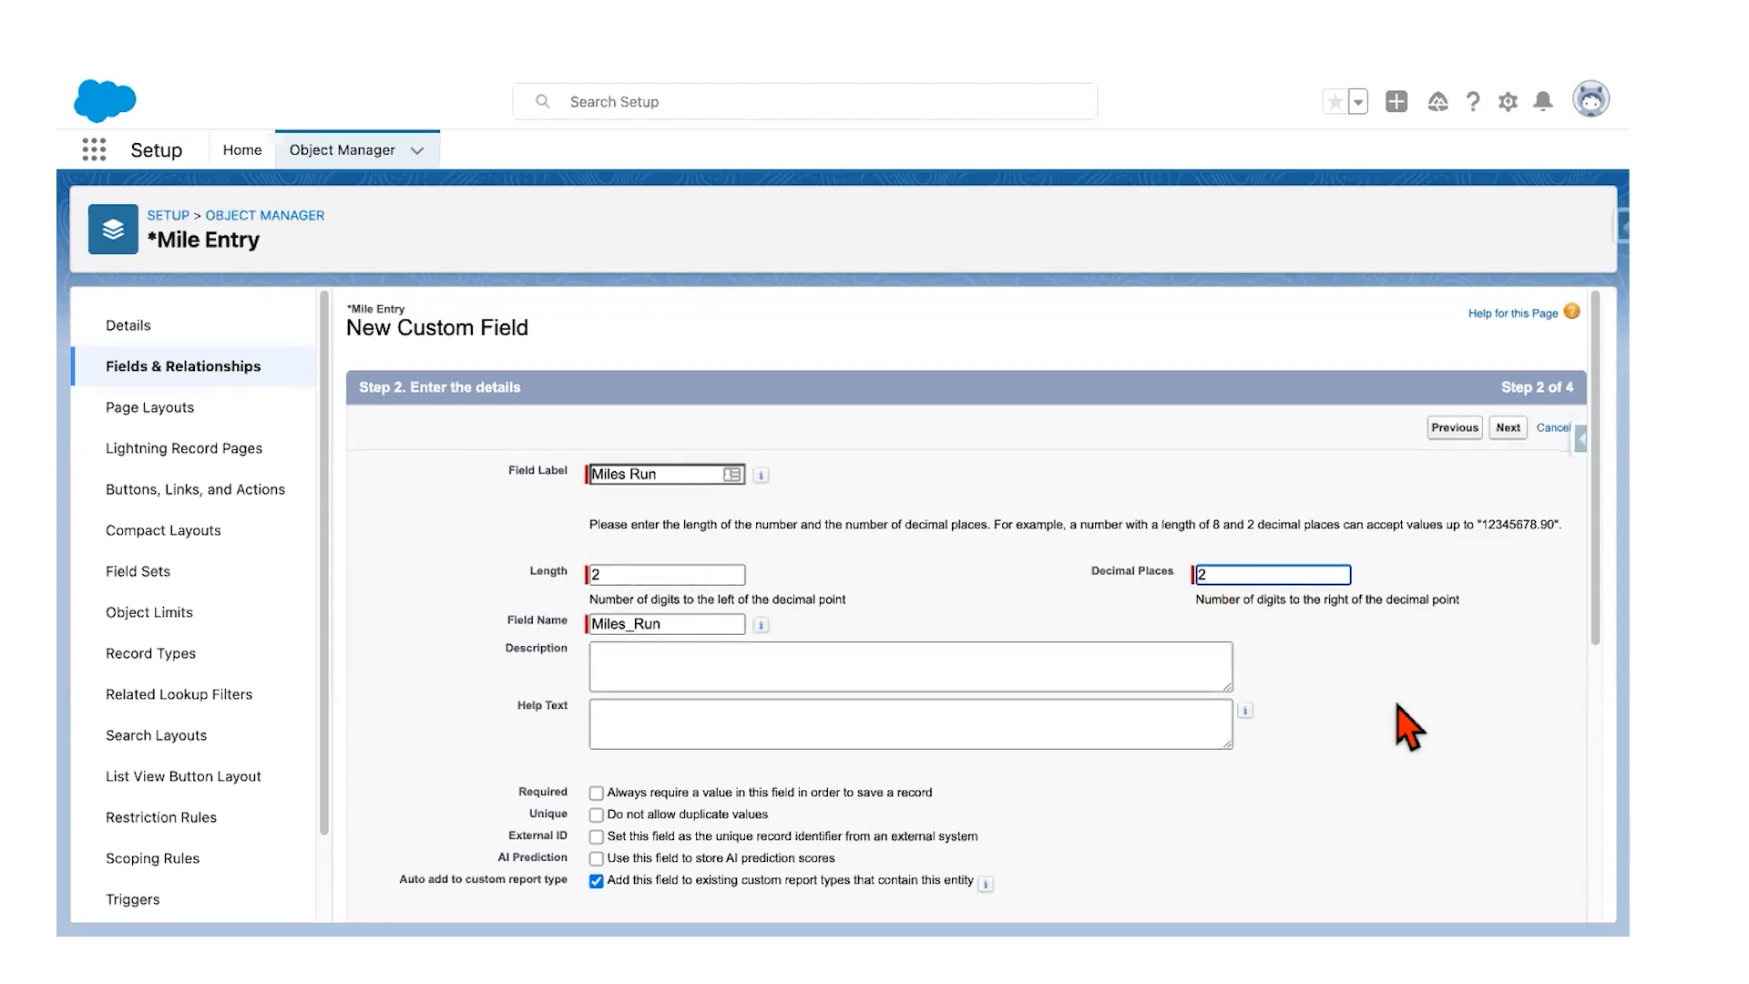
pyautogui.scroll(-3, 1458, 720)
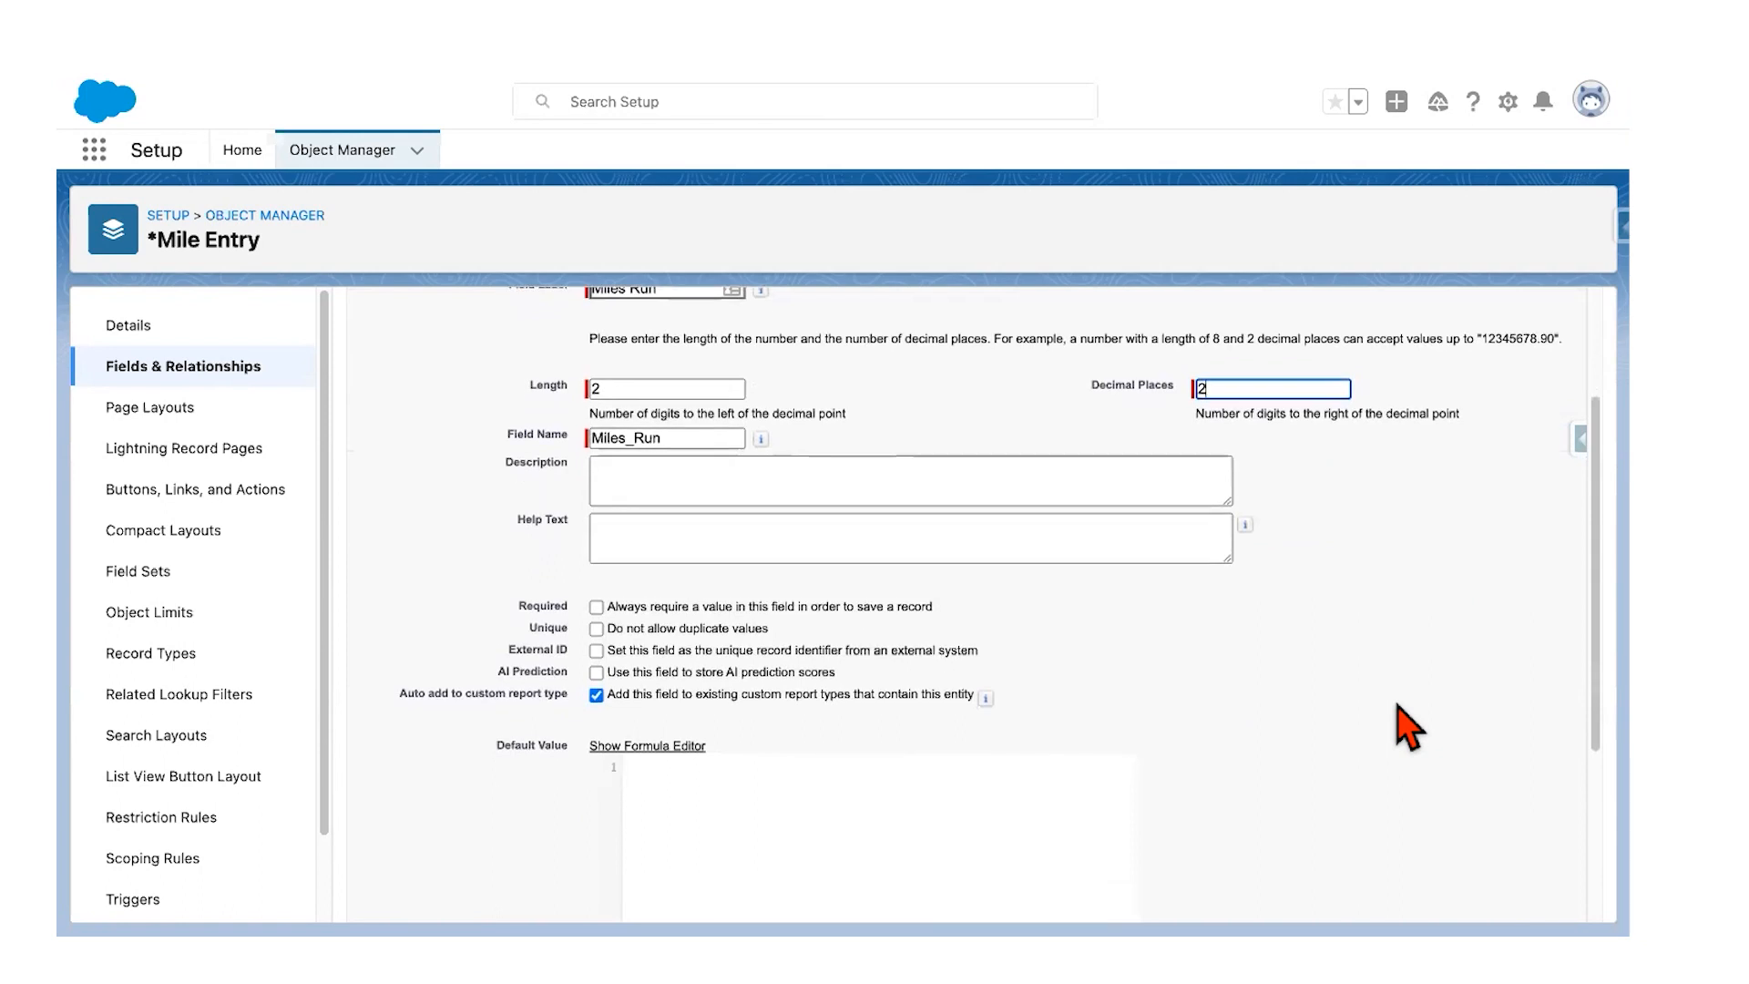
pyautogui.scroll(1, 729, 633)
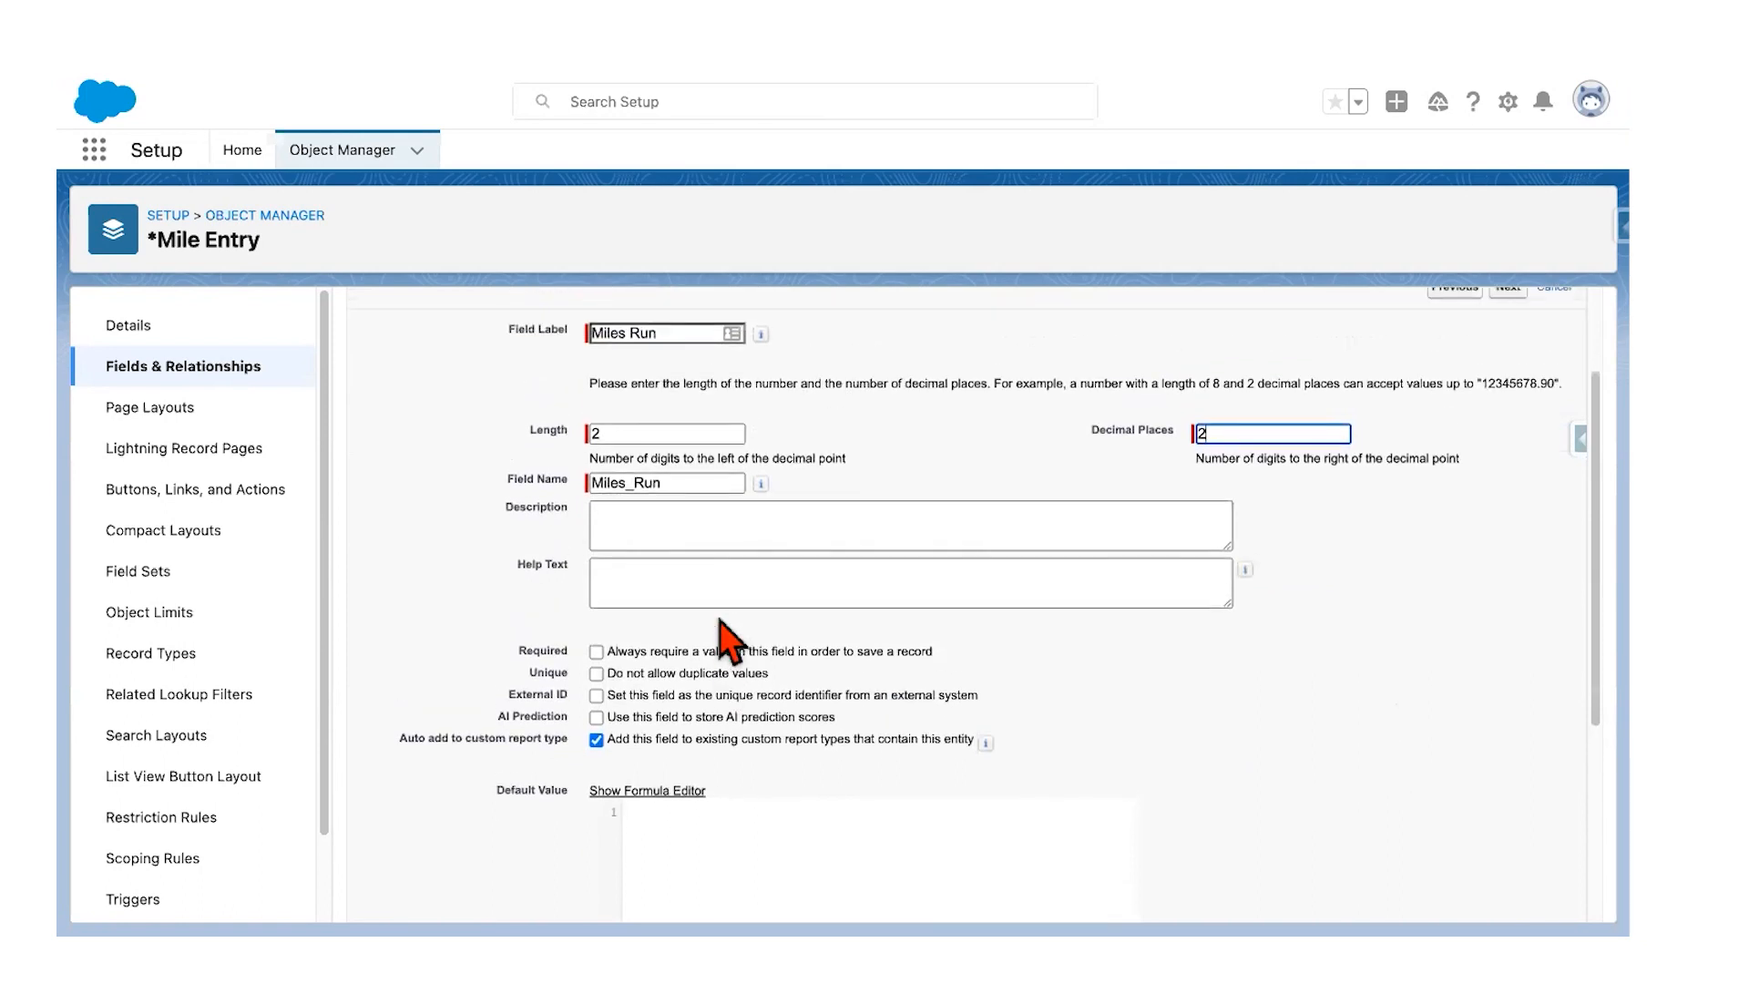
pyautogui.hotkey('ctrl', 'Left')
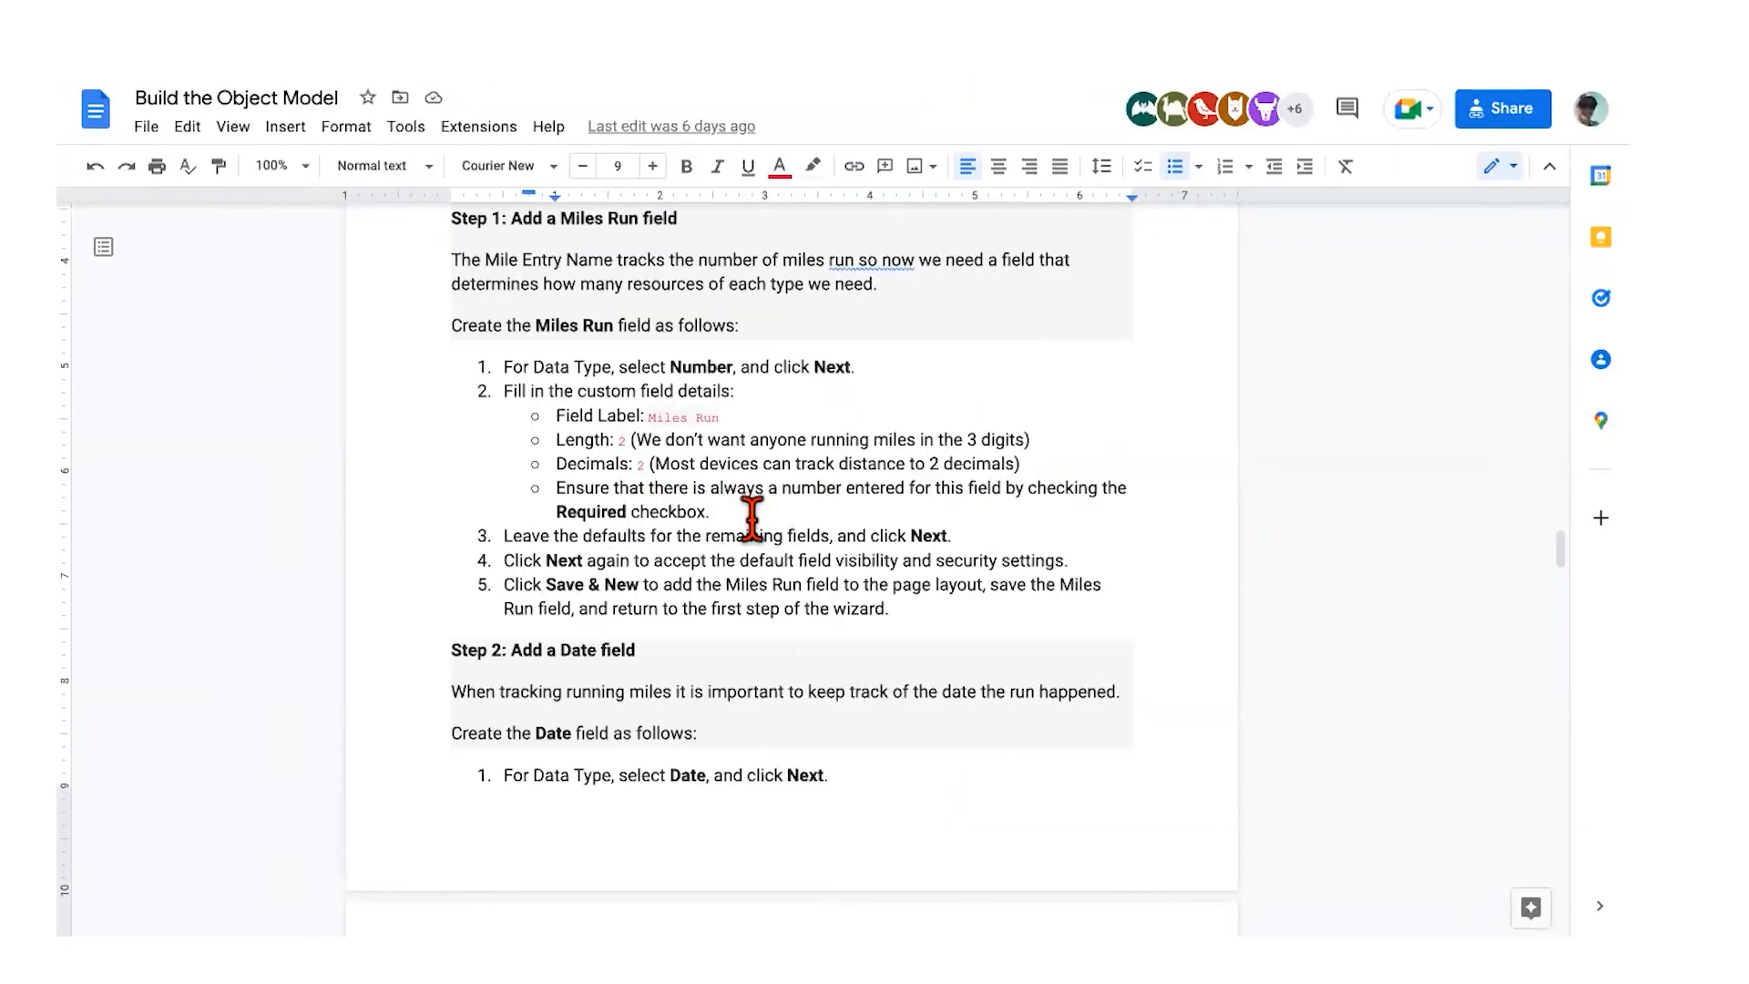
pyautogui.hotkey('ctrl', 'Right')
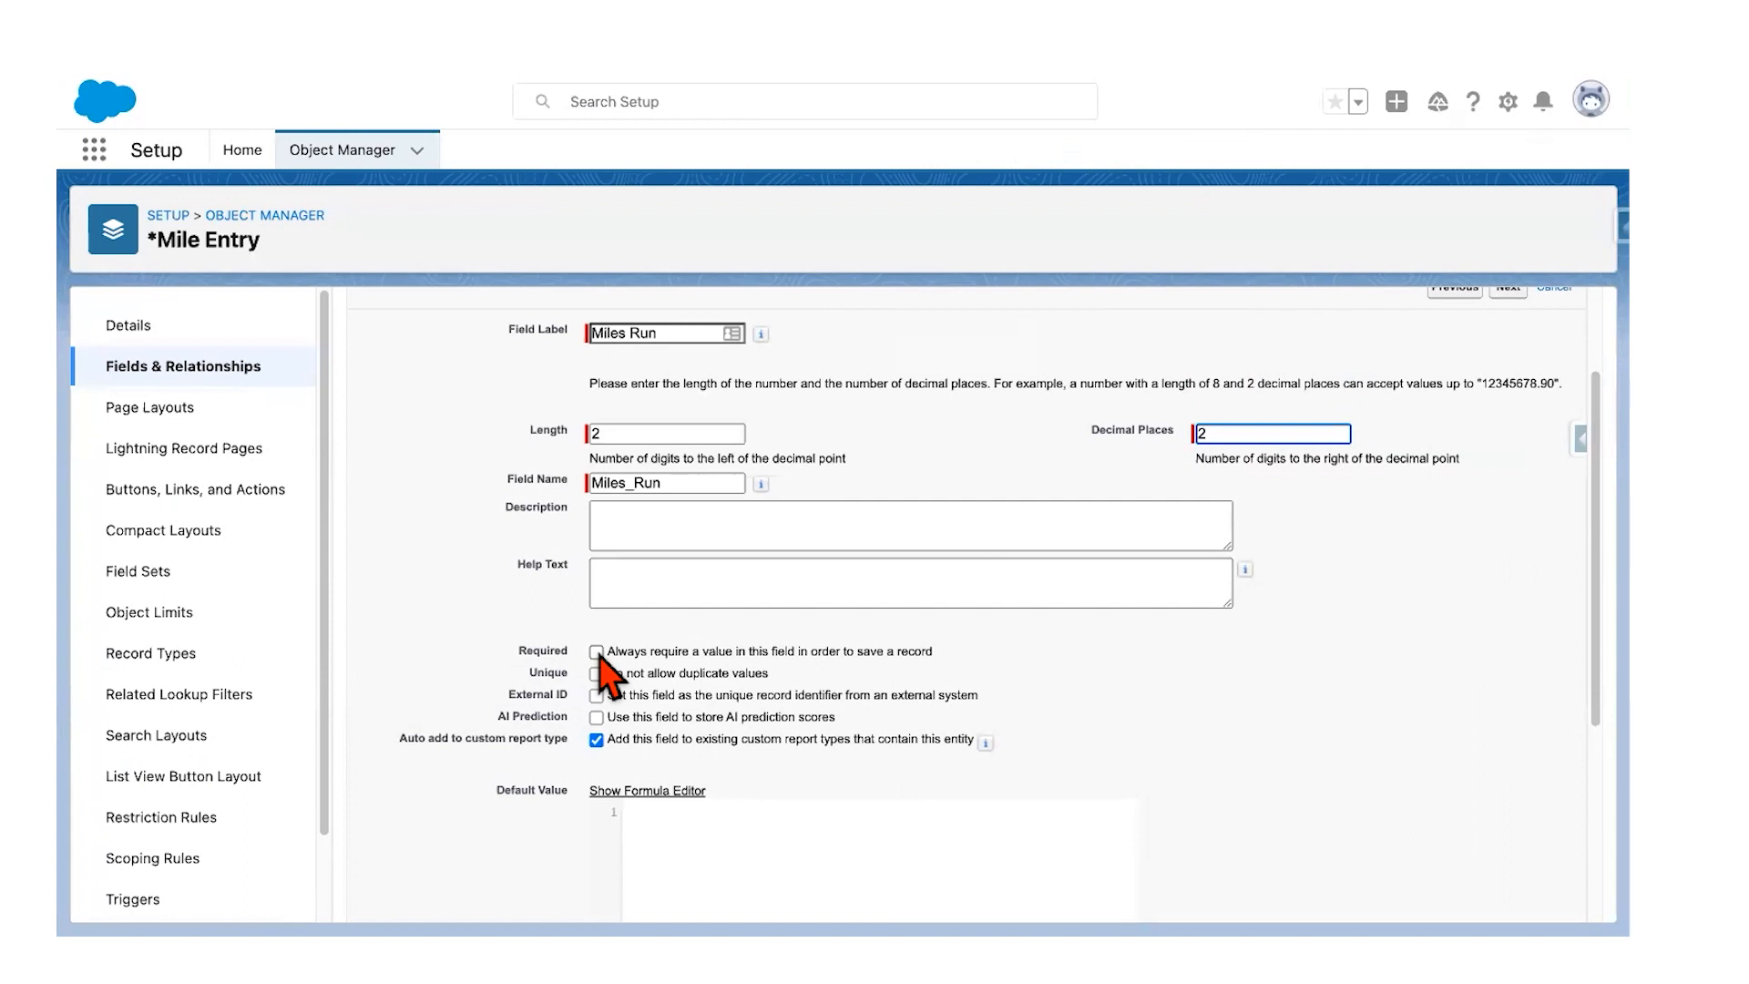
# Step: Make Miles Run required, keep default security and layouts, save it, and dismiss the Recycle Bin tip
pyautogui.click(596, 652)
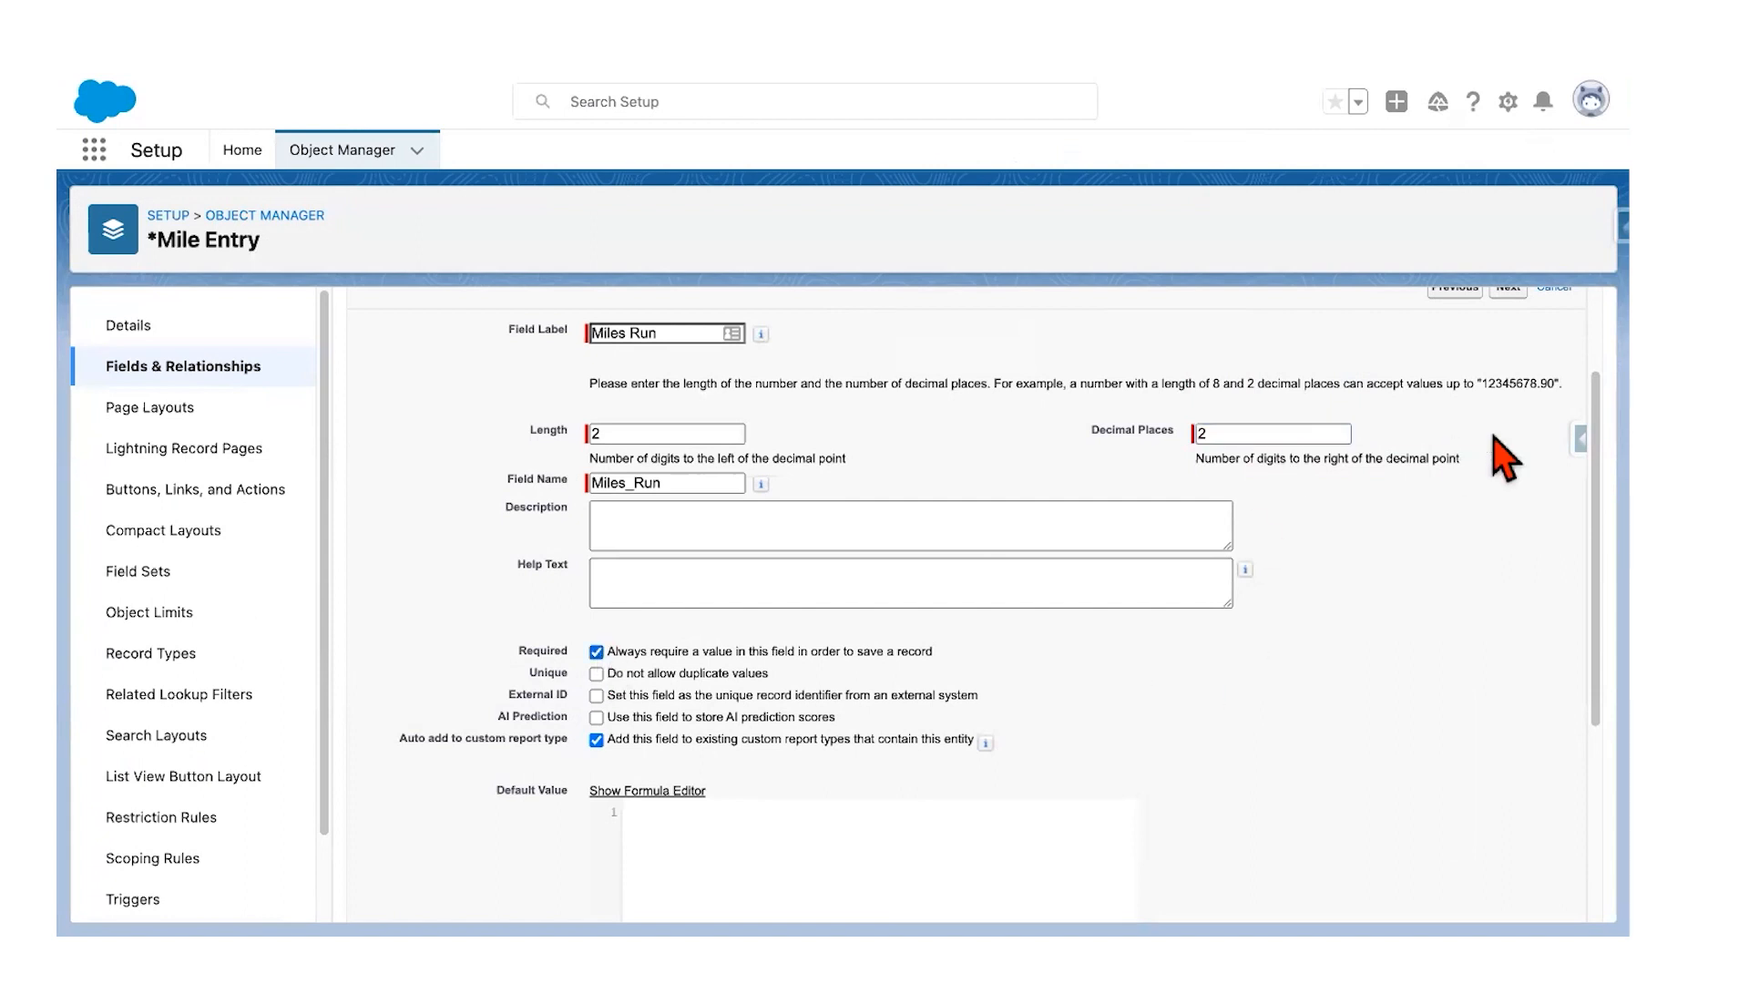
pyautogui.scroll(2, 1494, 446)
pyautogui.click(1508, 362)
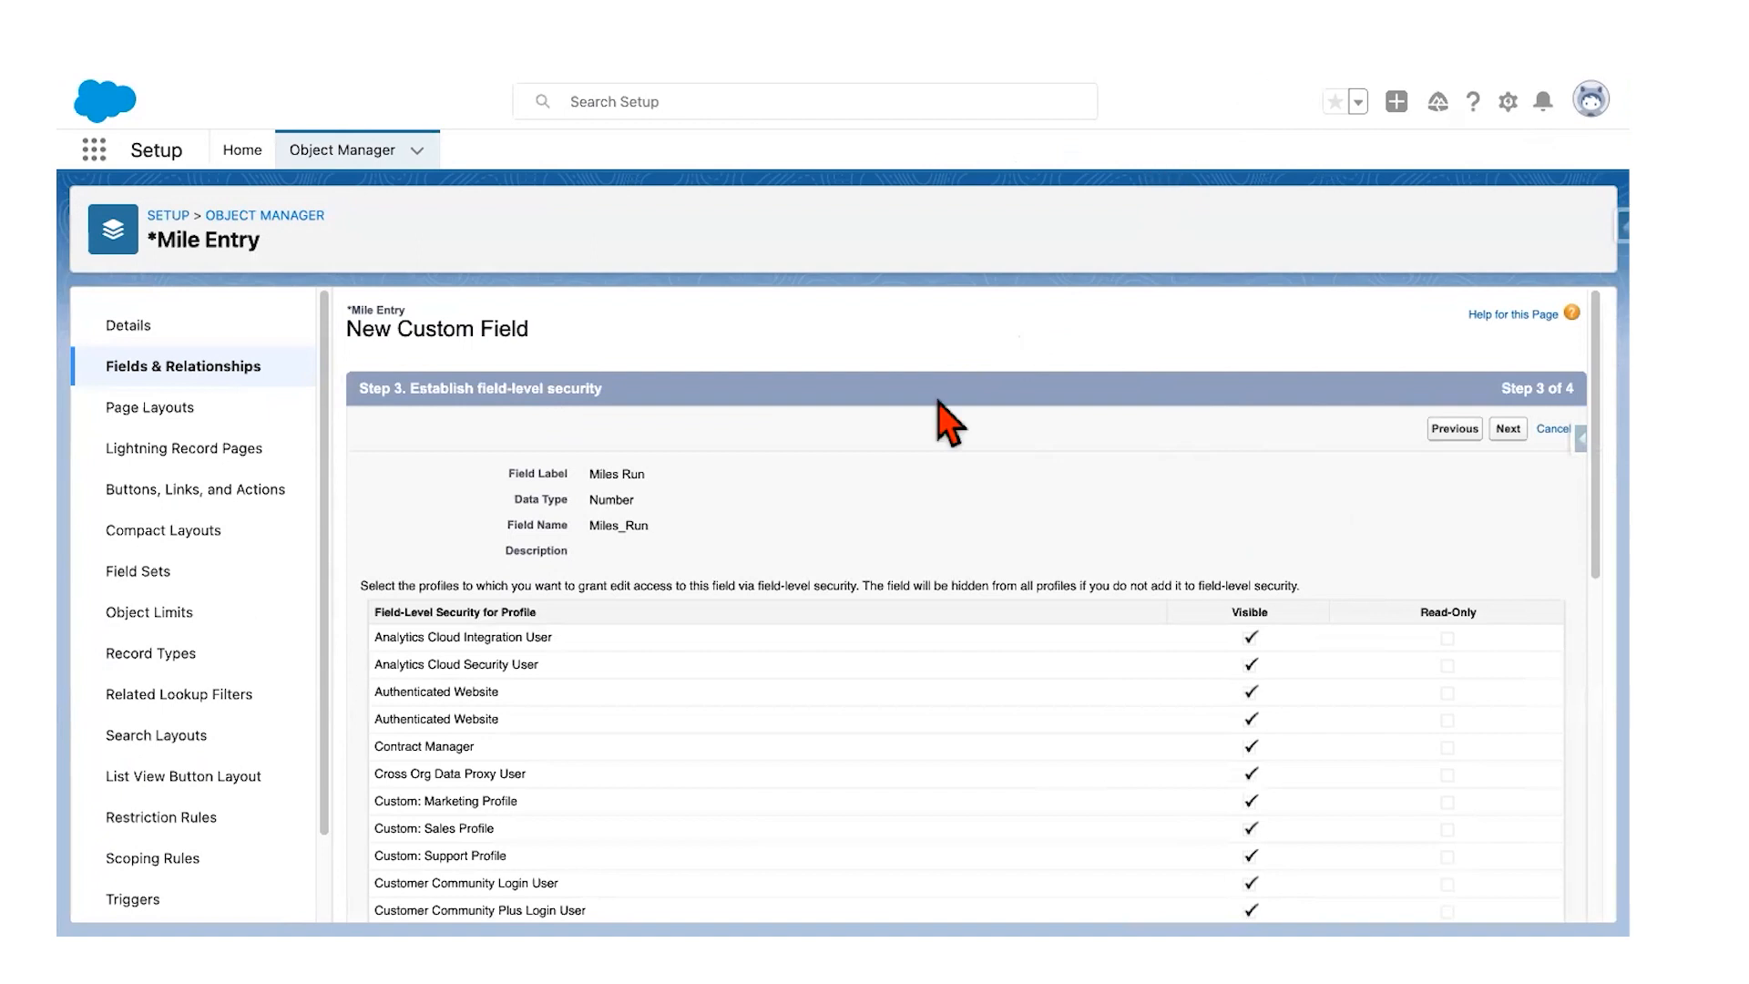
pyautogui.scroll(-1, 1082, 482)
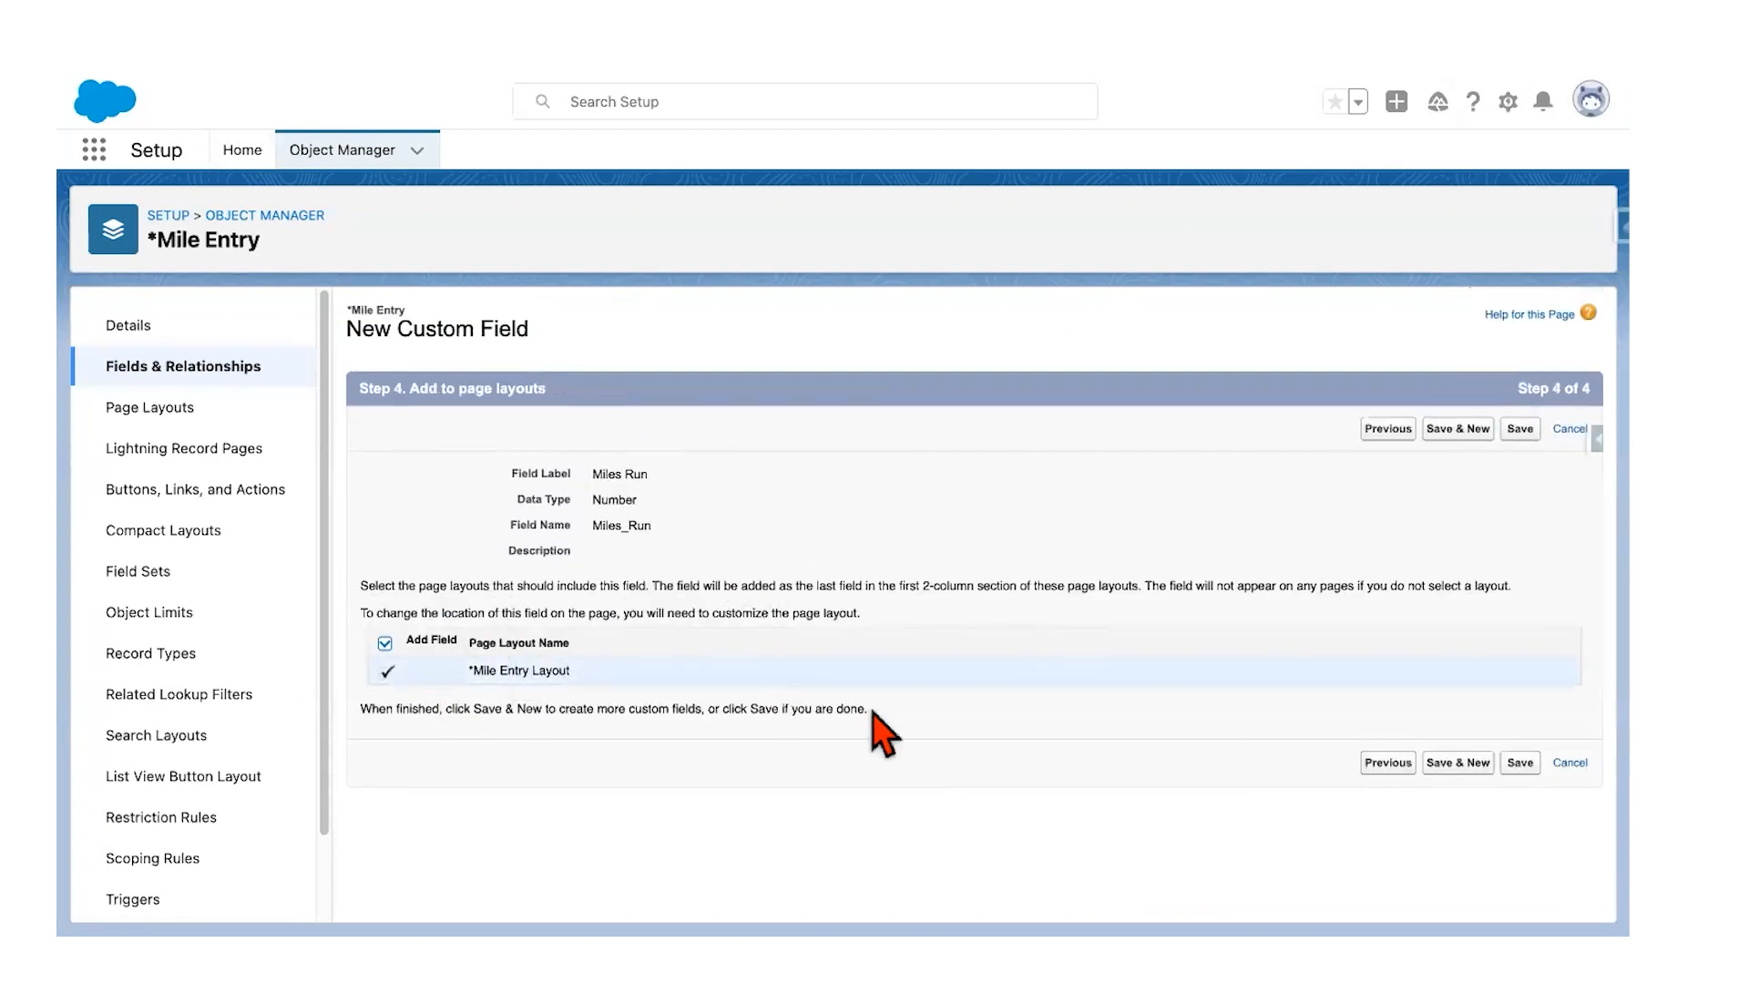
pyautogui.click(1519, 763)
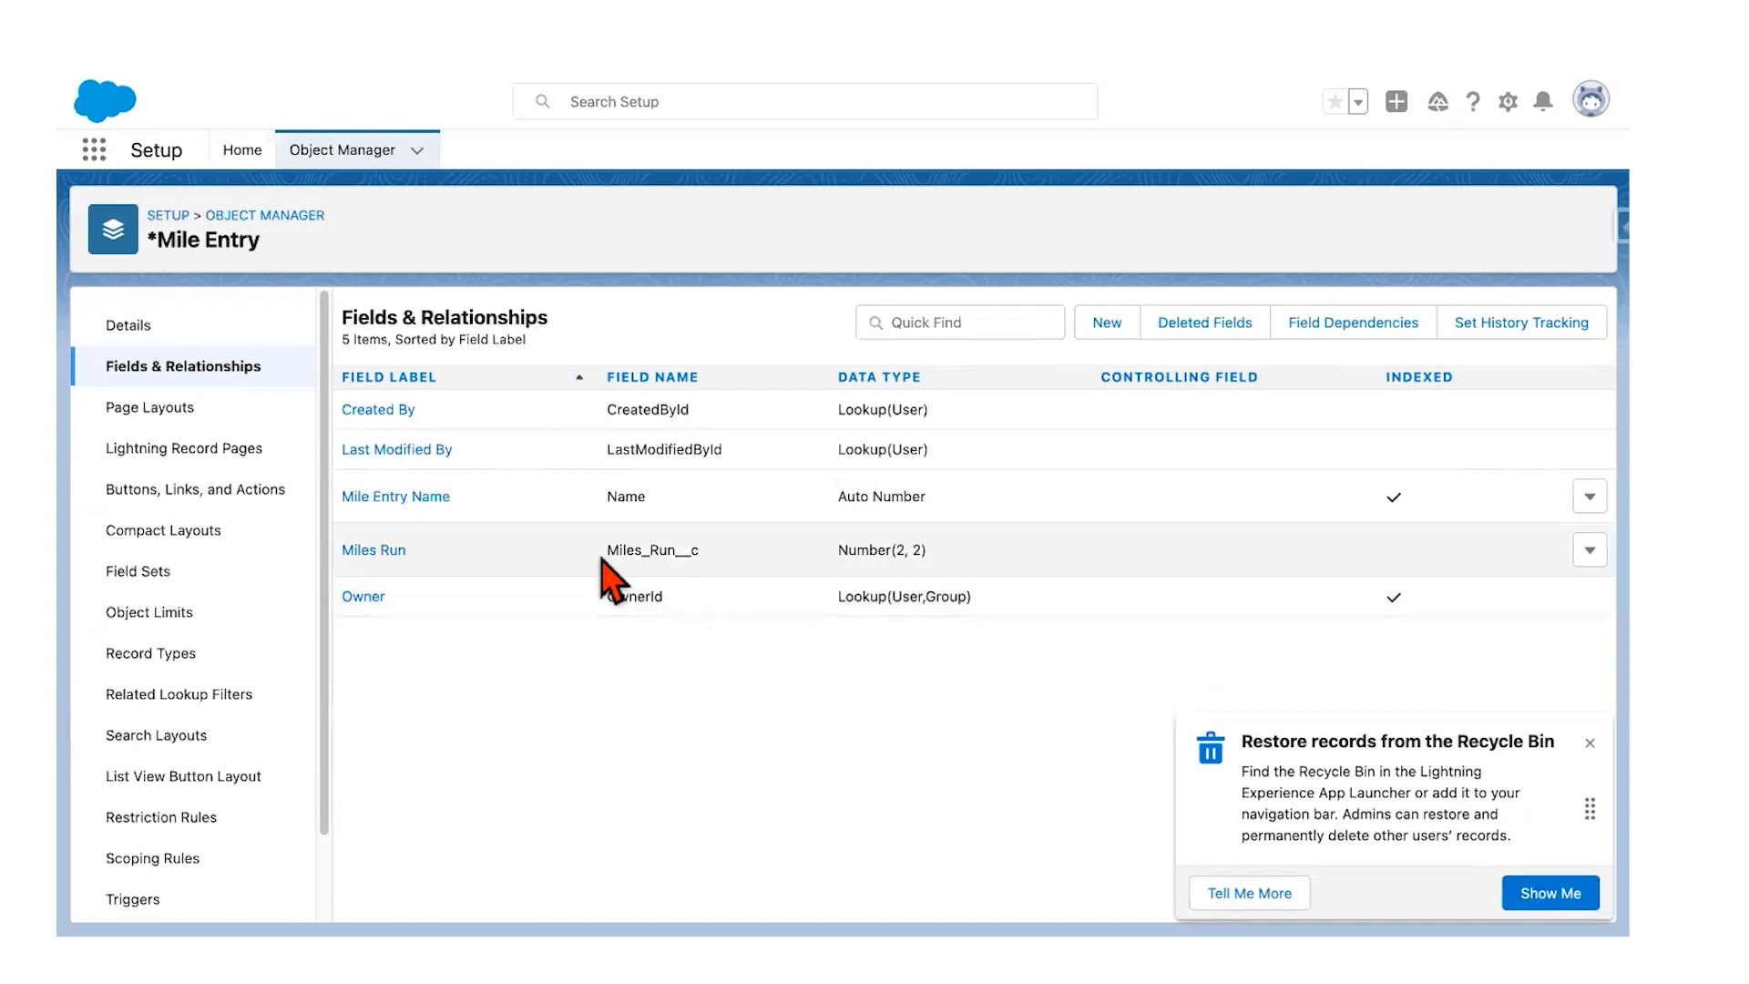
pyautogui.click(1589, 744)
pyautogui.hotkey('ctrl', 'Left')
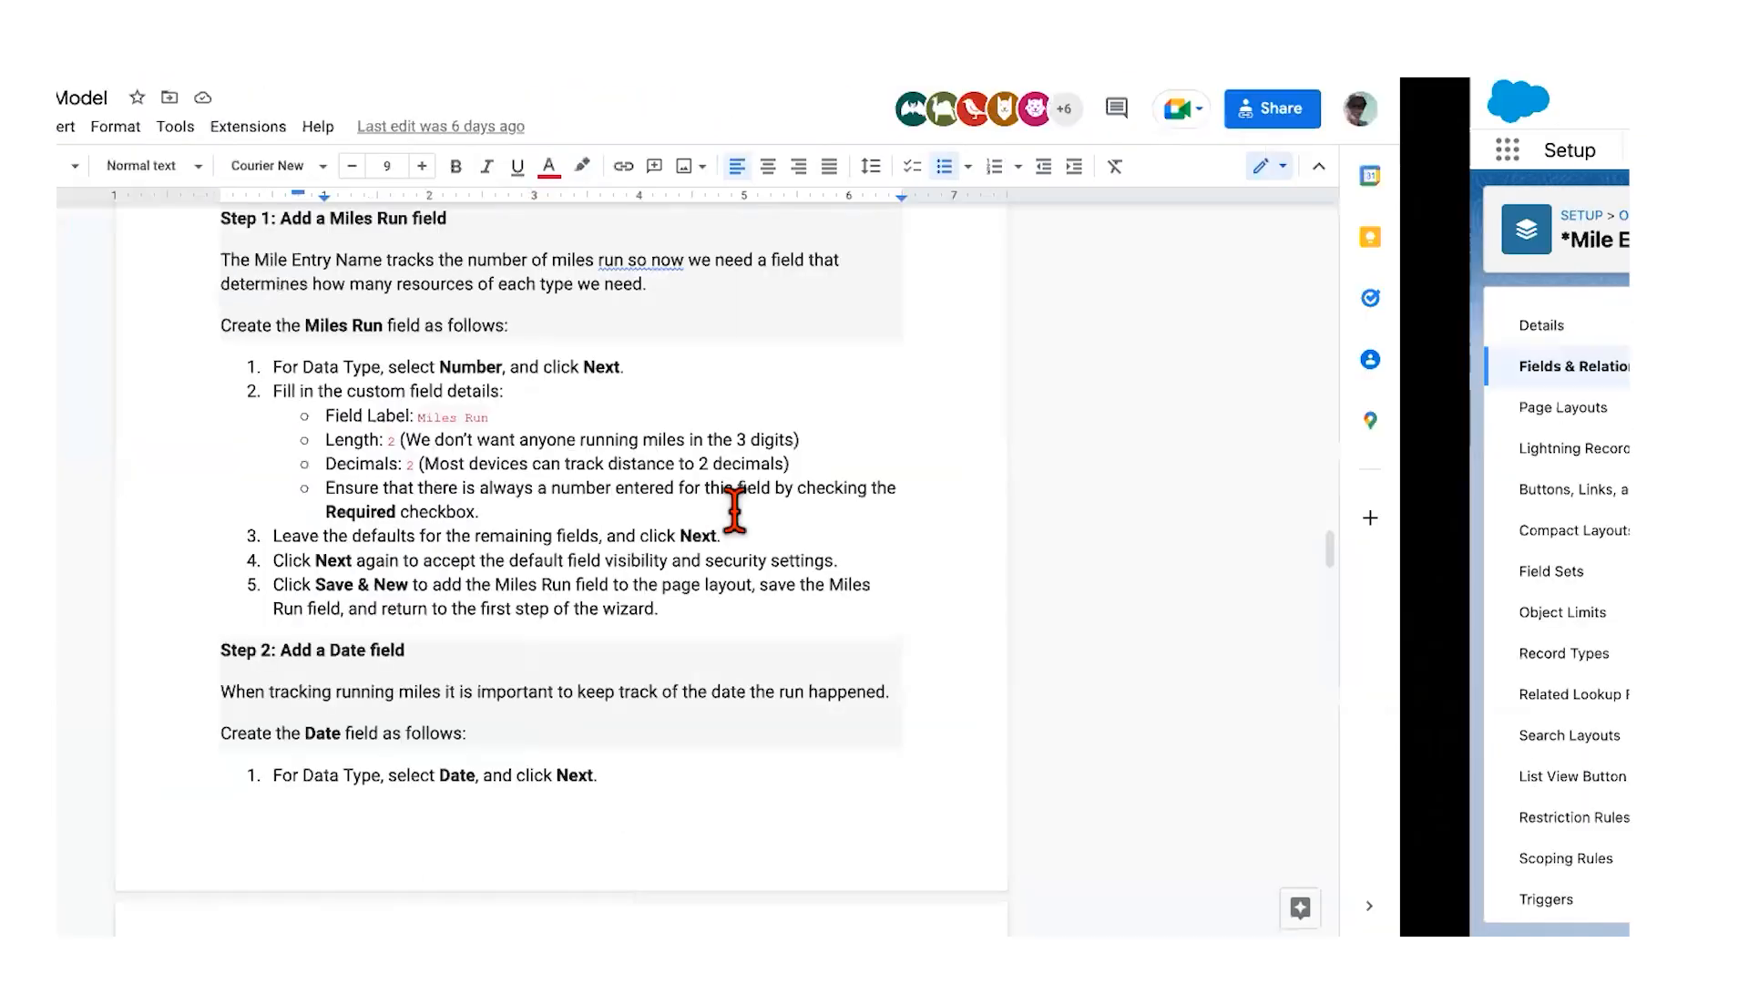
pyautogui.scroll(-2, 569, 603)
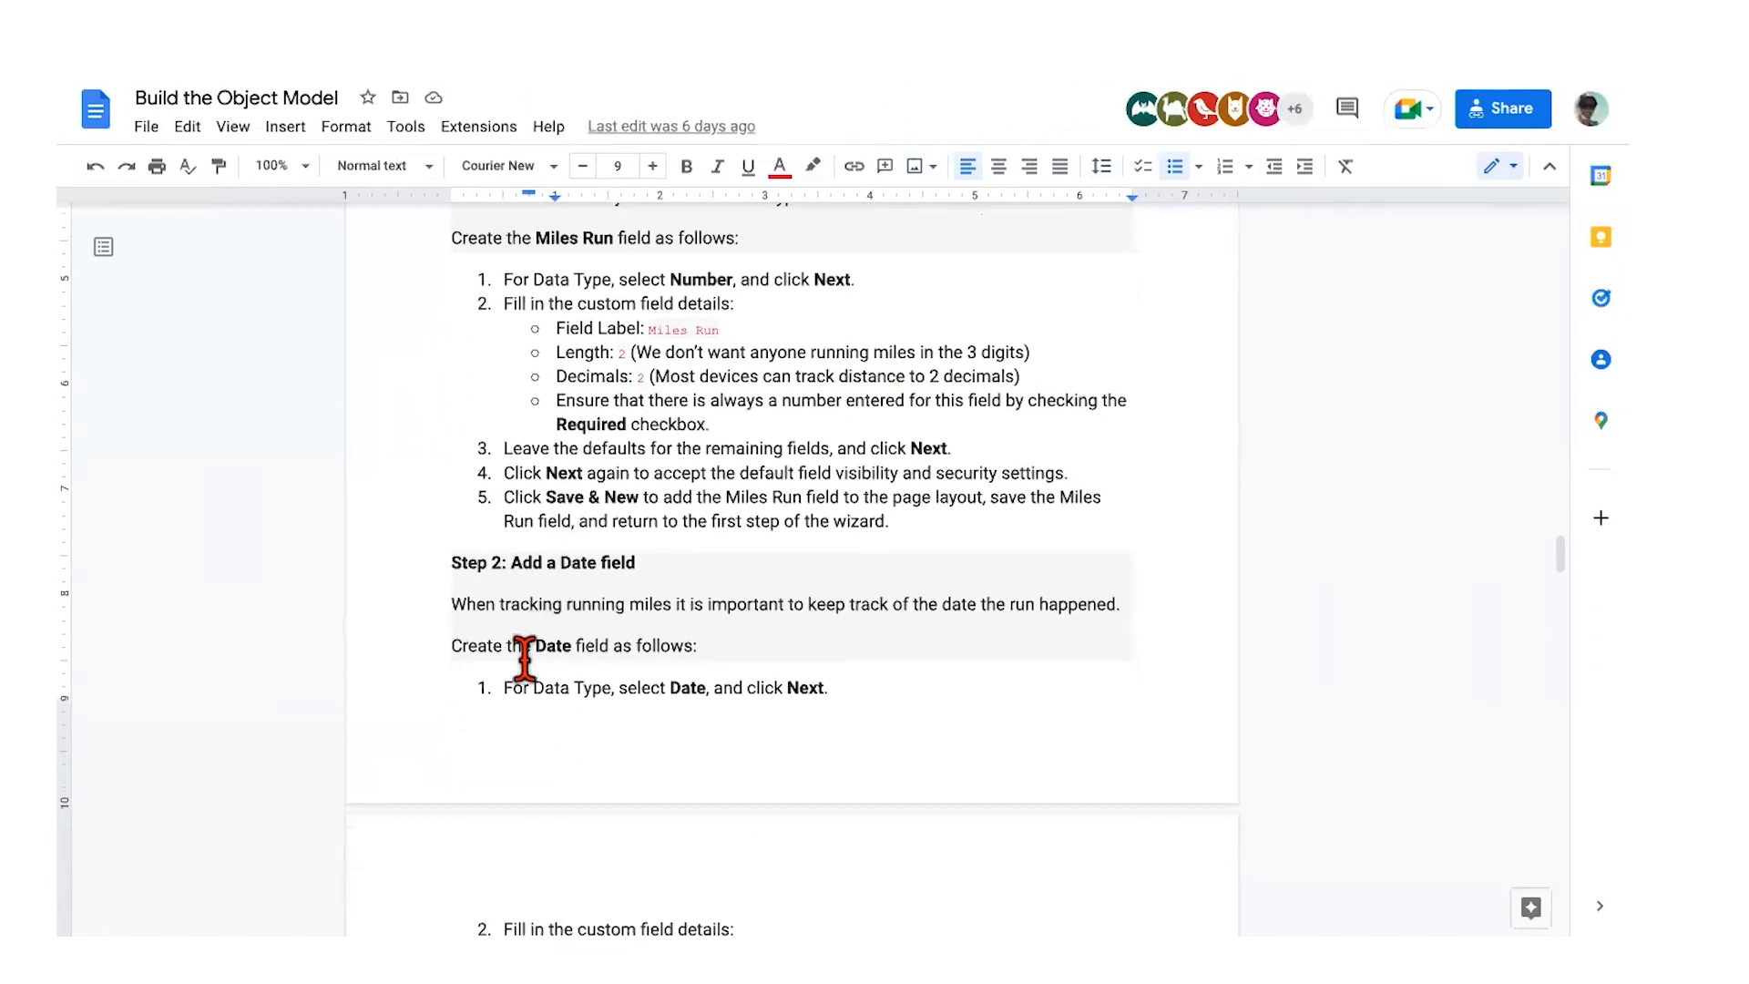
pyautogui.scroll(-2, 517, 699)
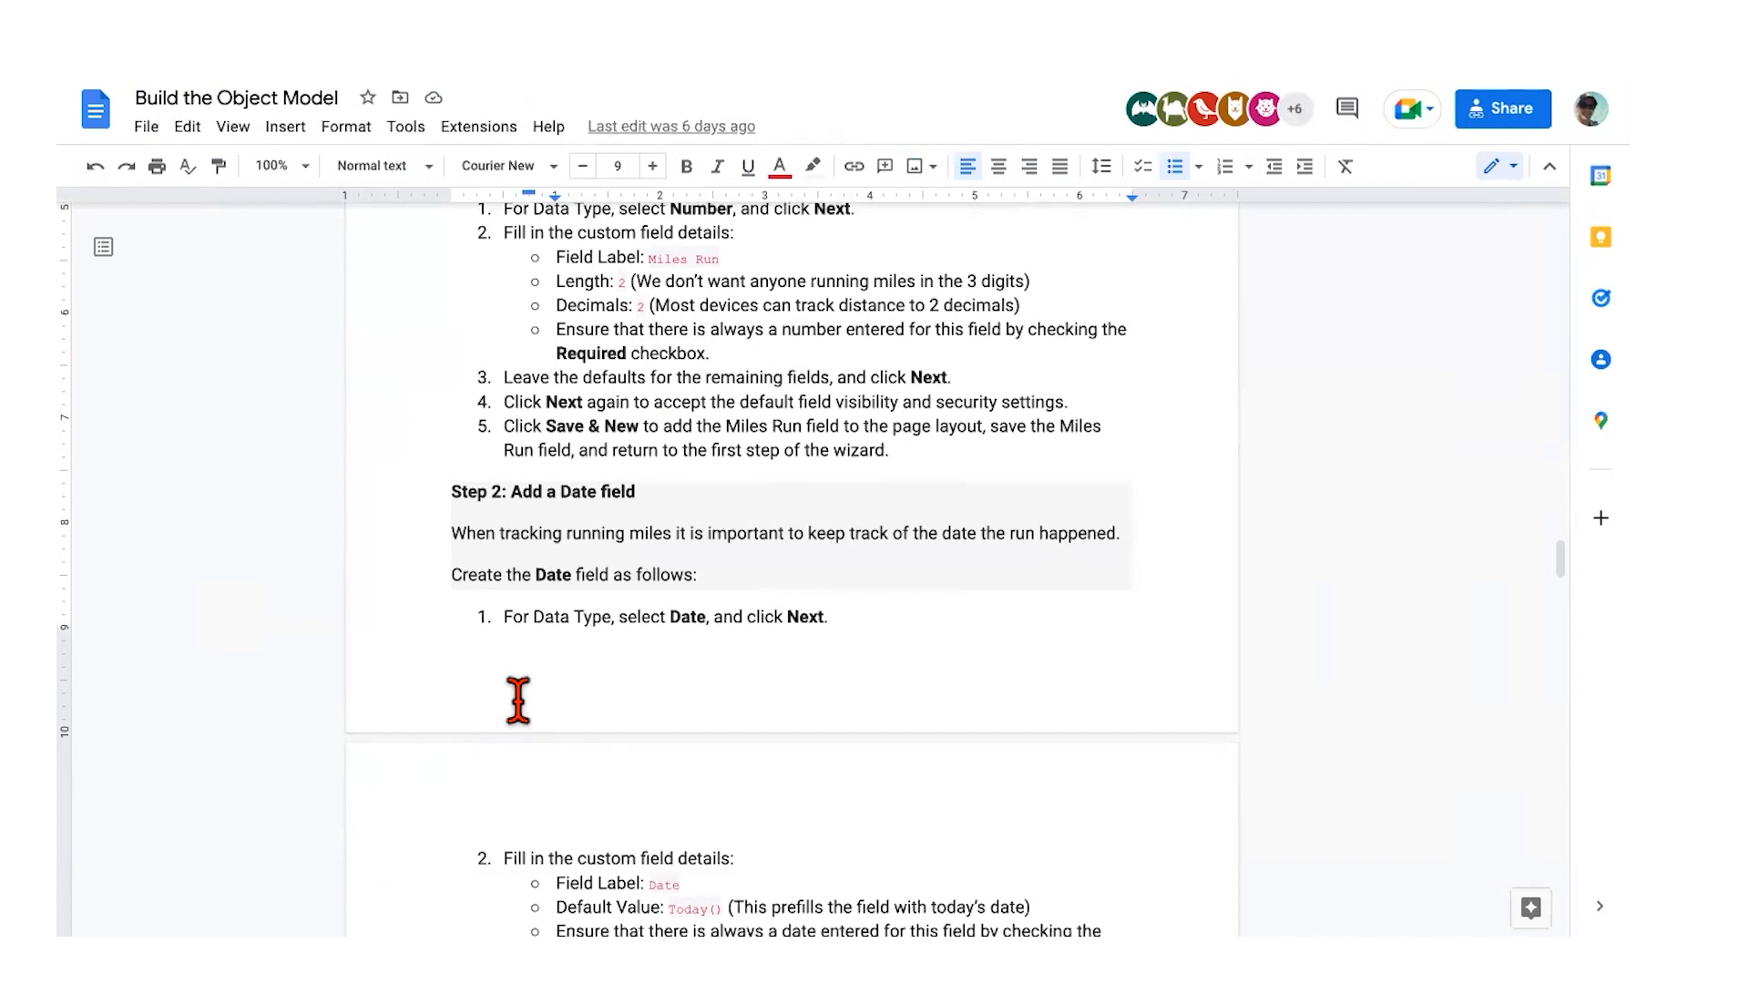
pyautogui.scroll(-4, 517, 700)
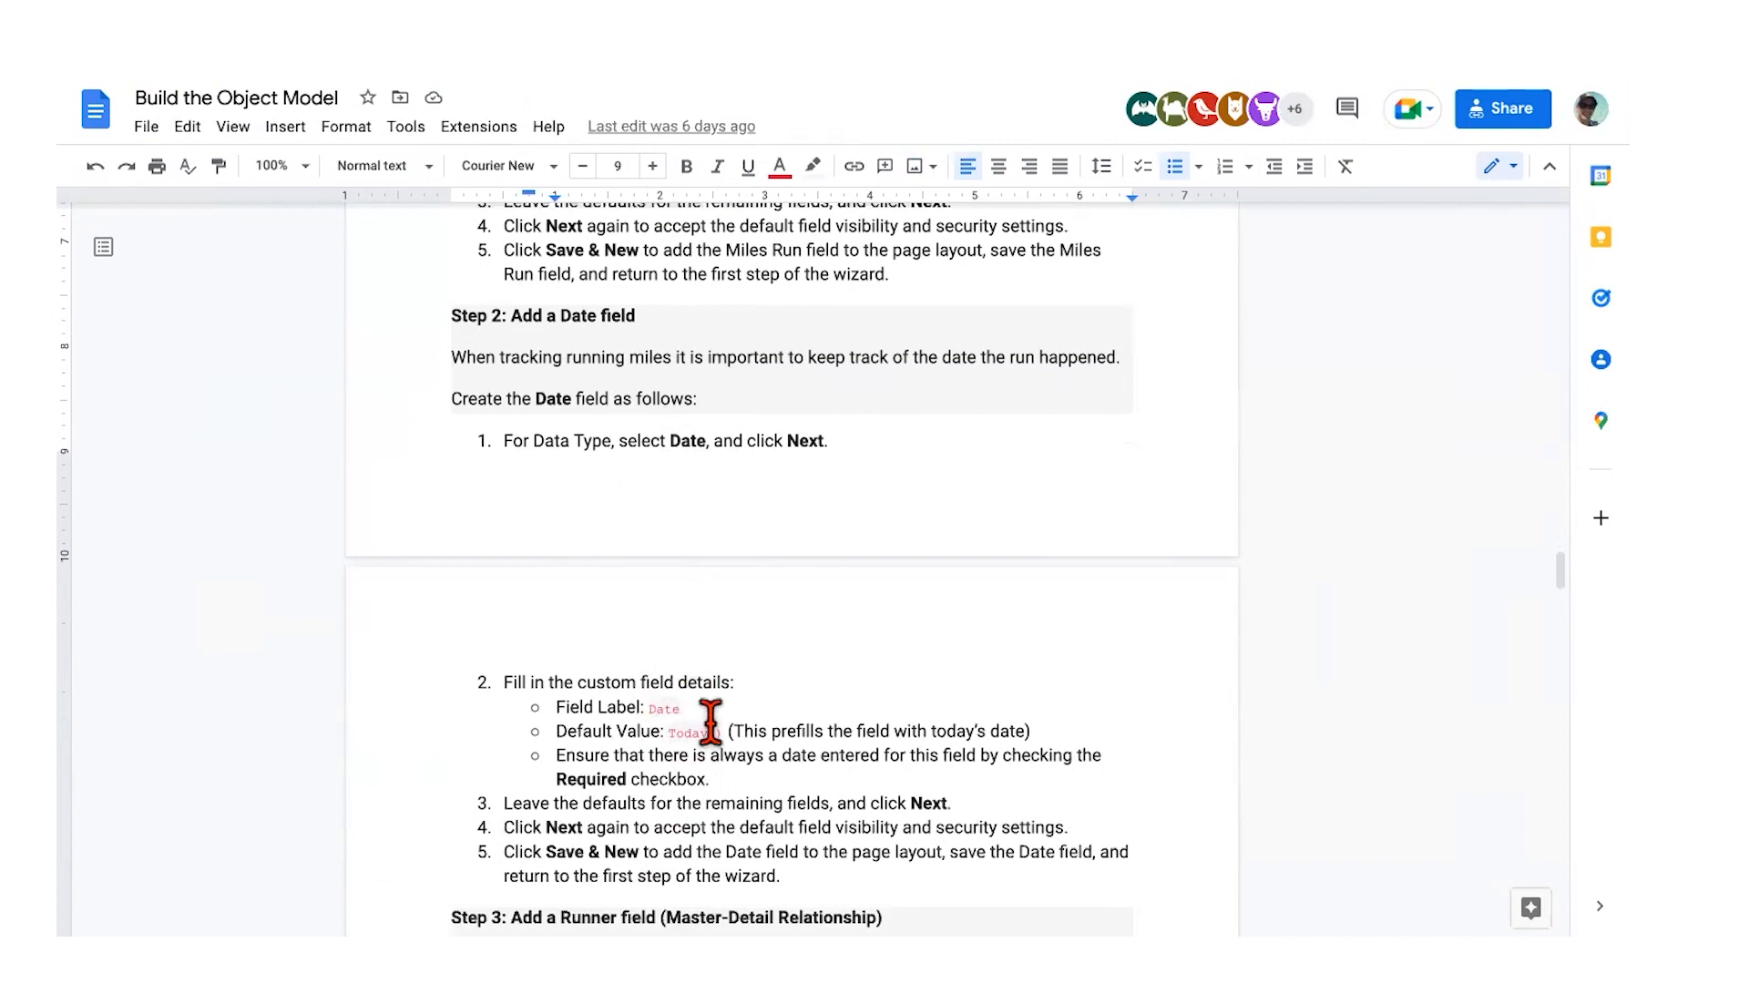
pyautogui.hotkey('ctrl', 'Right')
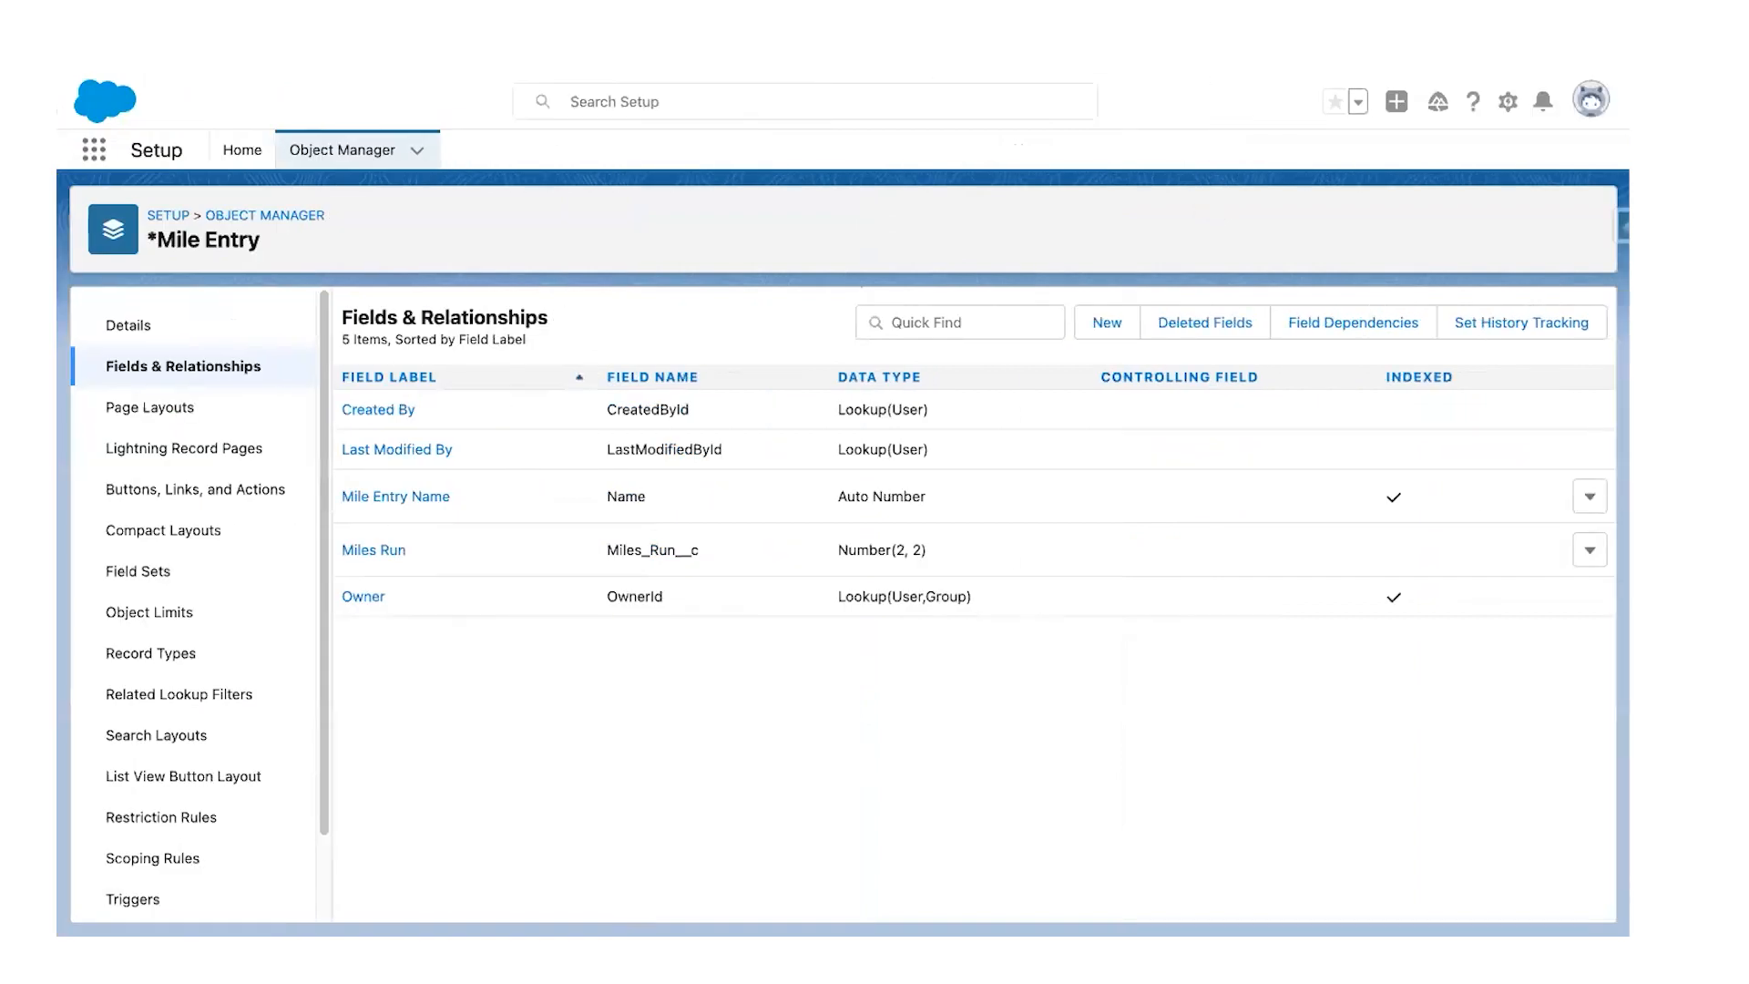
# Step: Start a new custom field on Mile Entry with the Date data type
pyautogui.click(1107, 323)
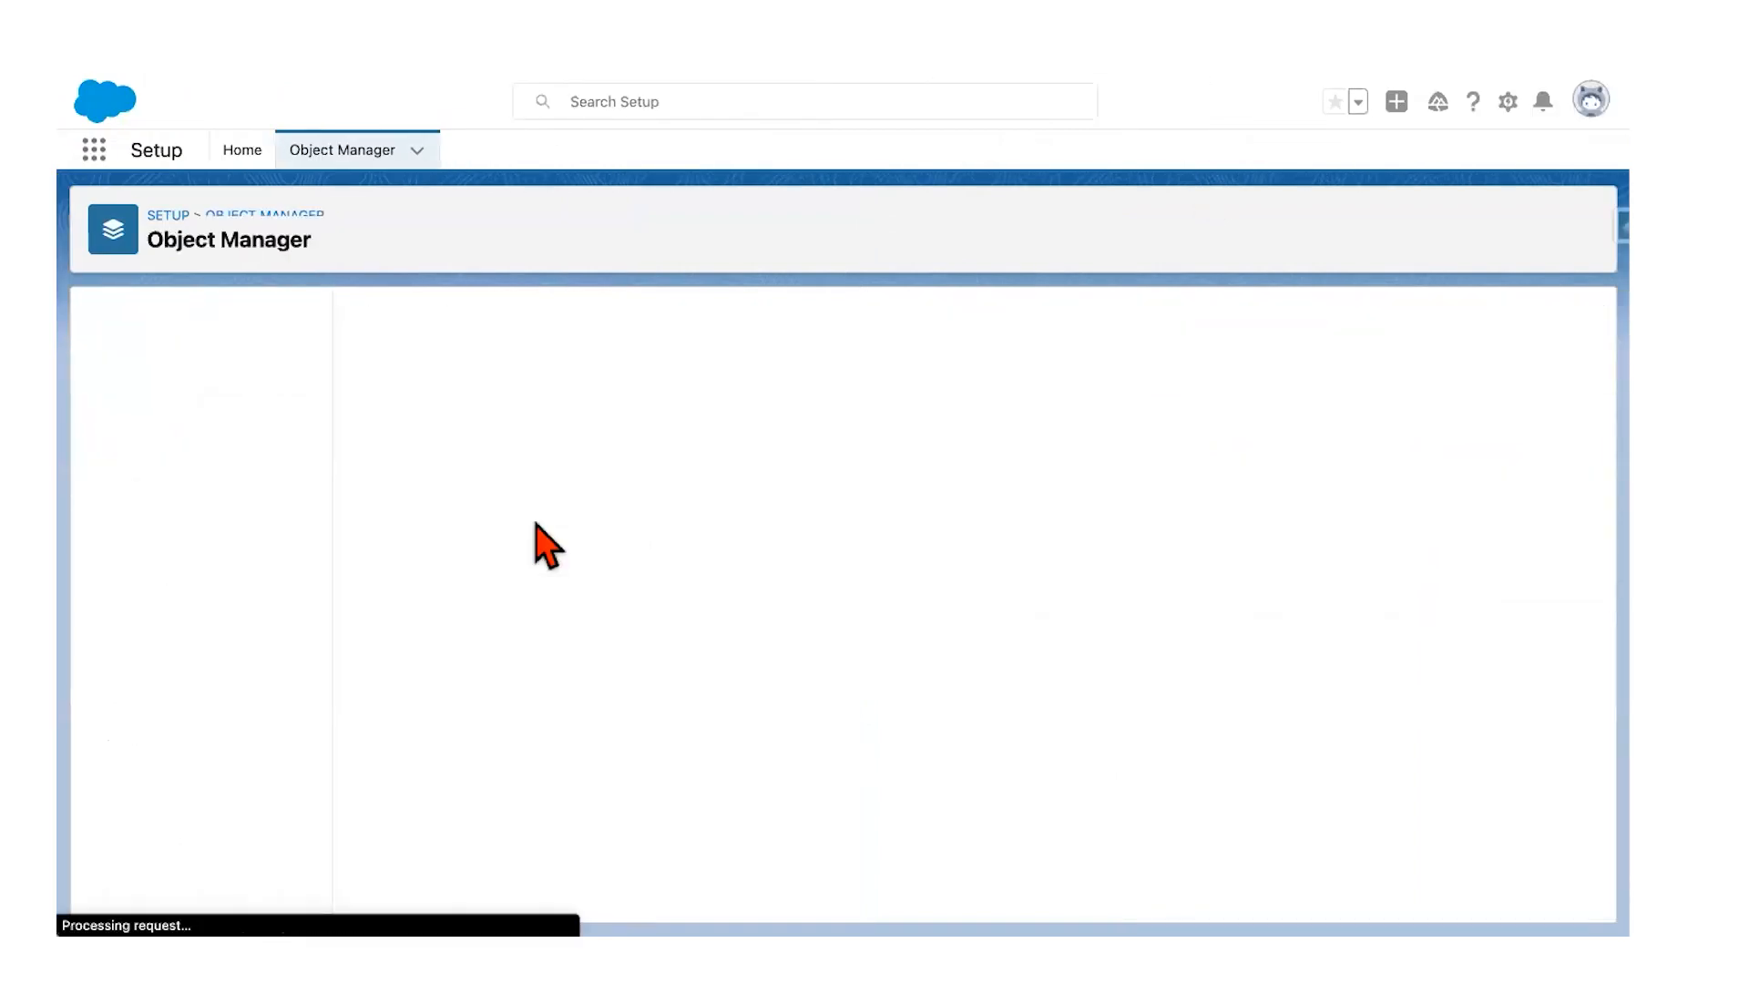
pyautogui.scroll(-3, 564, 619)
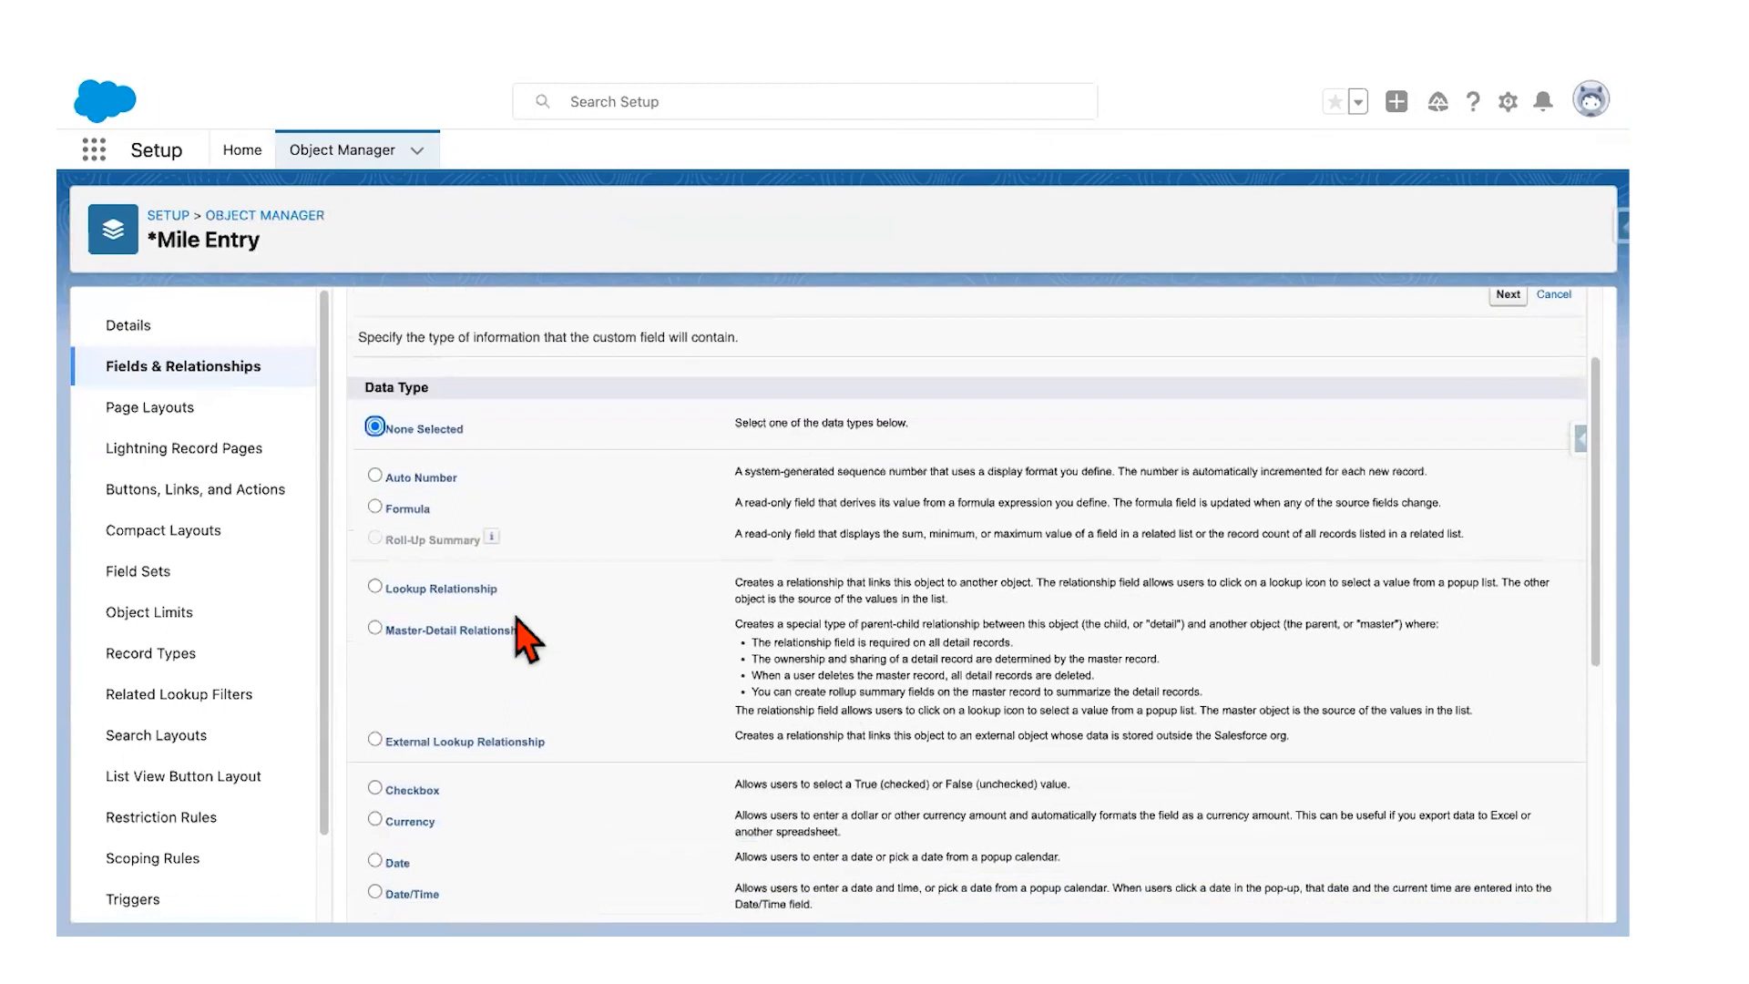
pyautogui.scroll(-3, 519, 592)
pyautogui.click(381, 685)
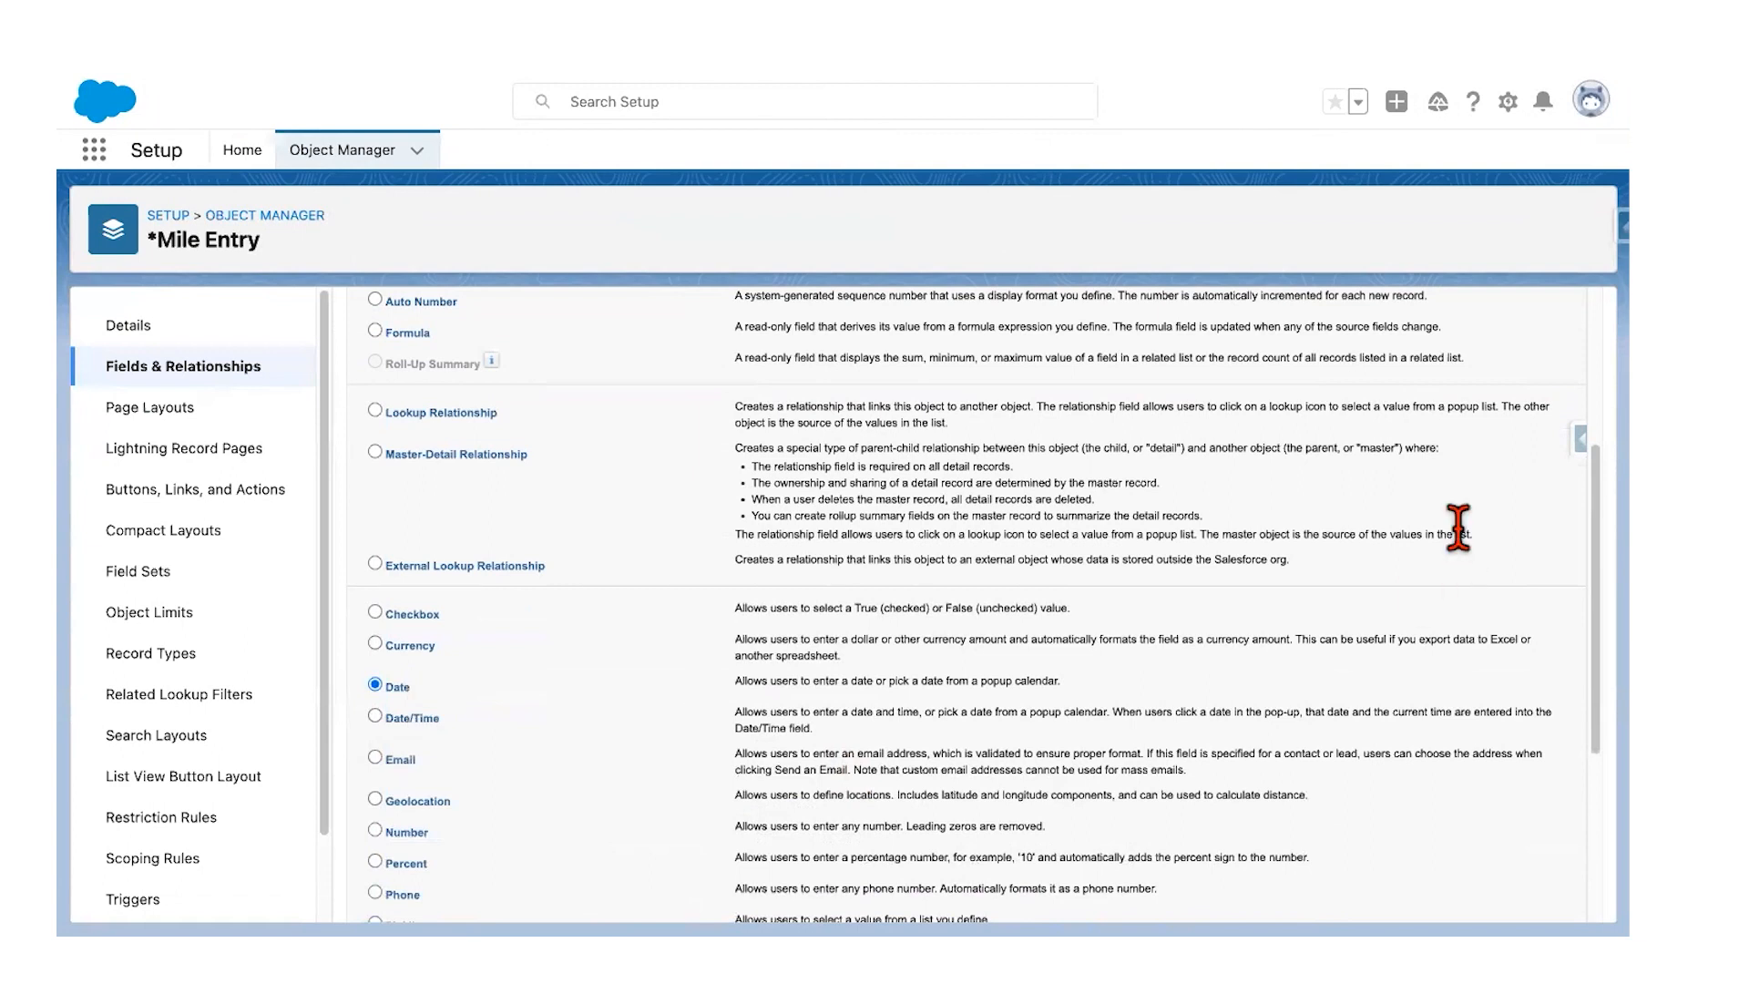
pyautogui.scroll(-4, 1457, 528)
pyautogui.click(1508, 897)
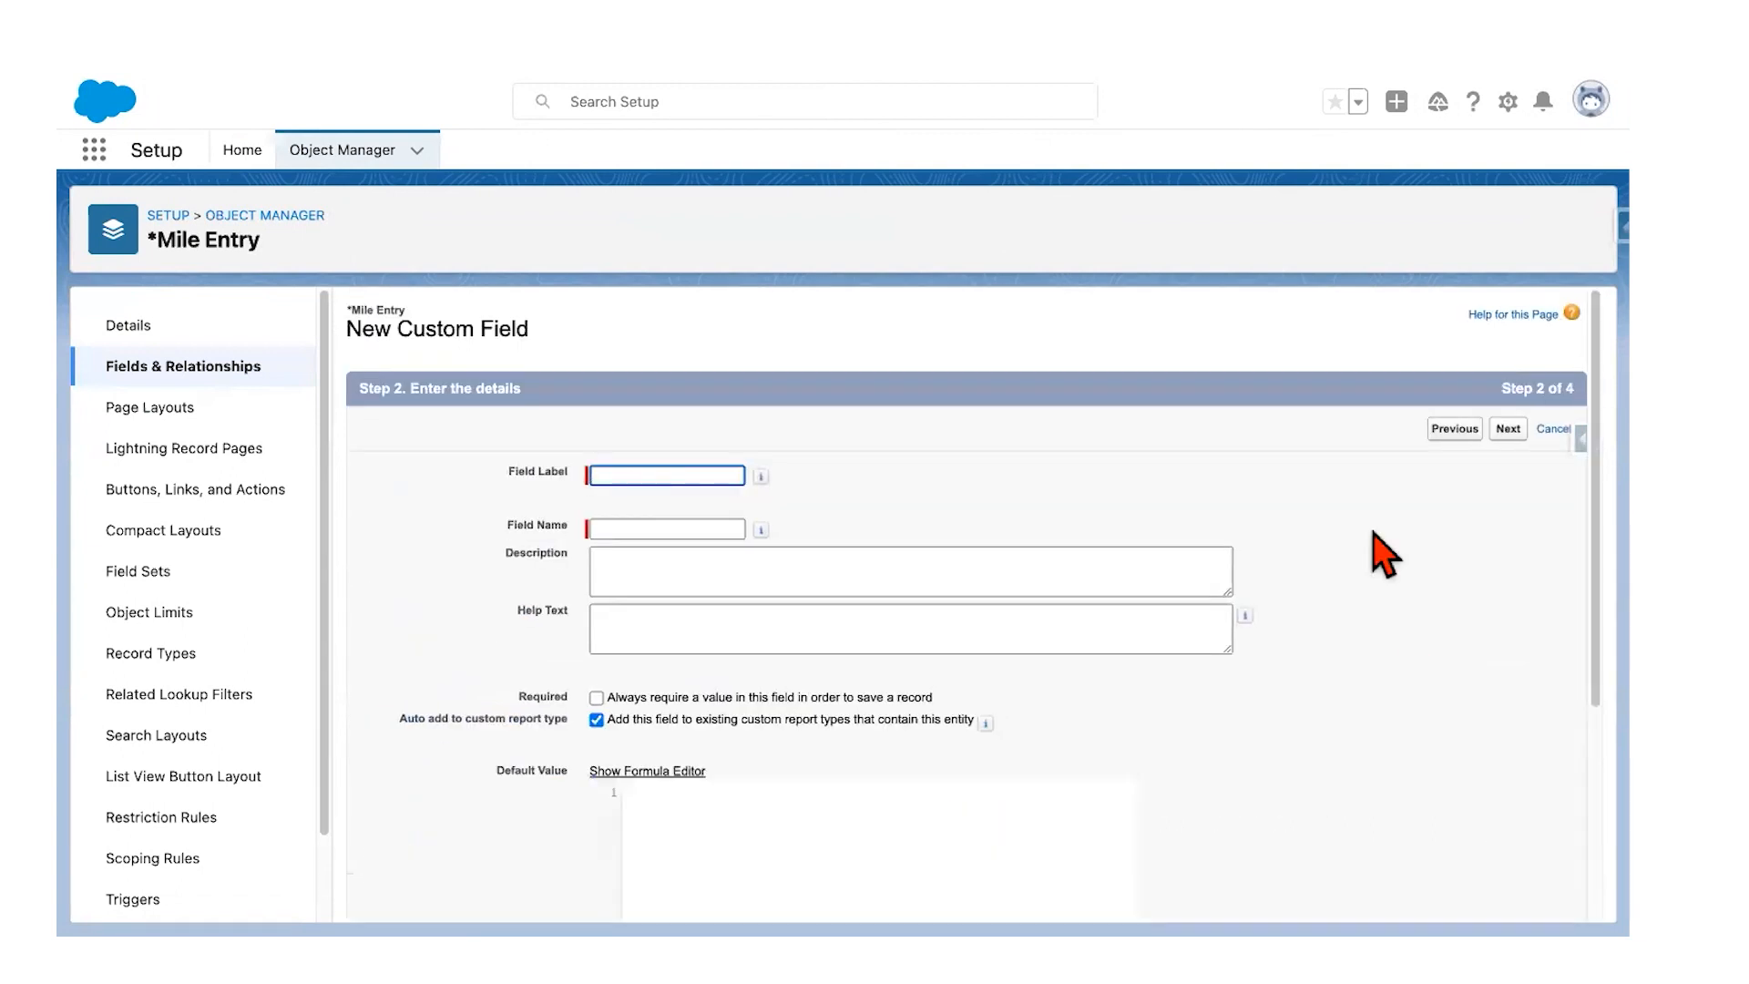
# Step: Label the field Date with default value Today() and save it with default visibility
pyautogui.click(663, 476)
pyautogui.write('Date')
pyautogui.press('Tab')
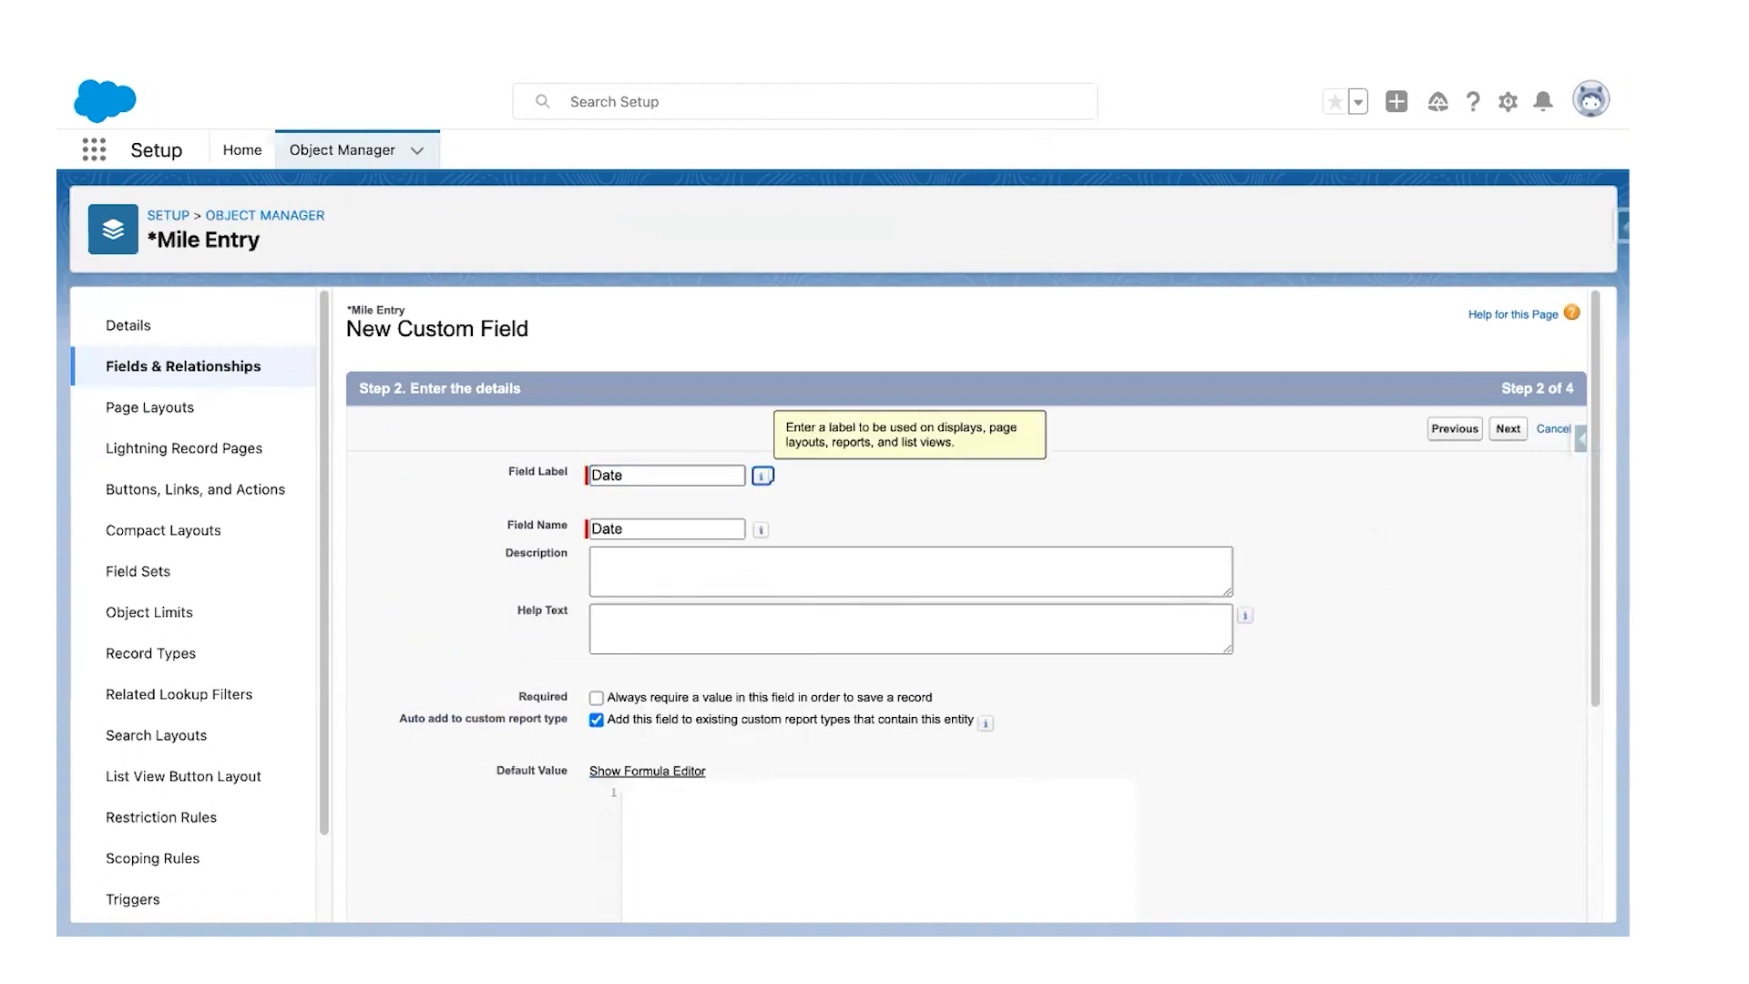
pyautogui.click(768, 797)
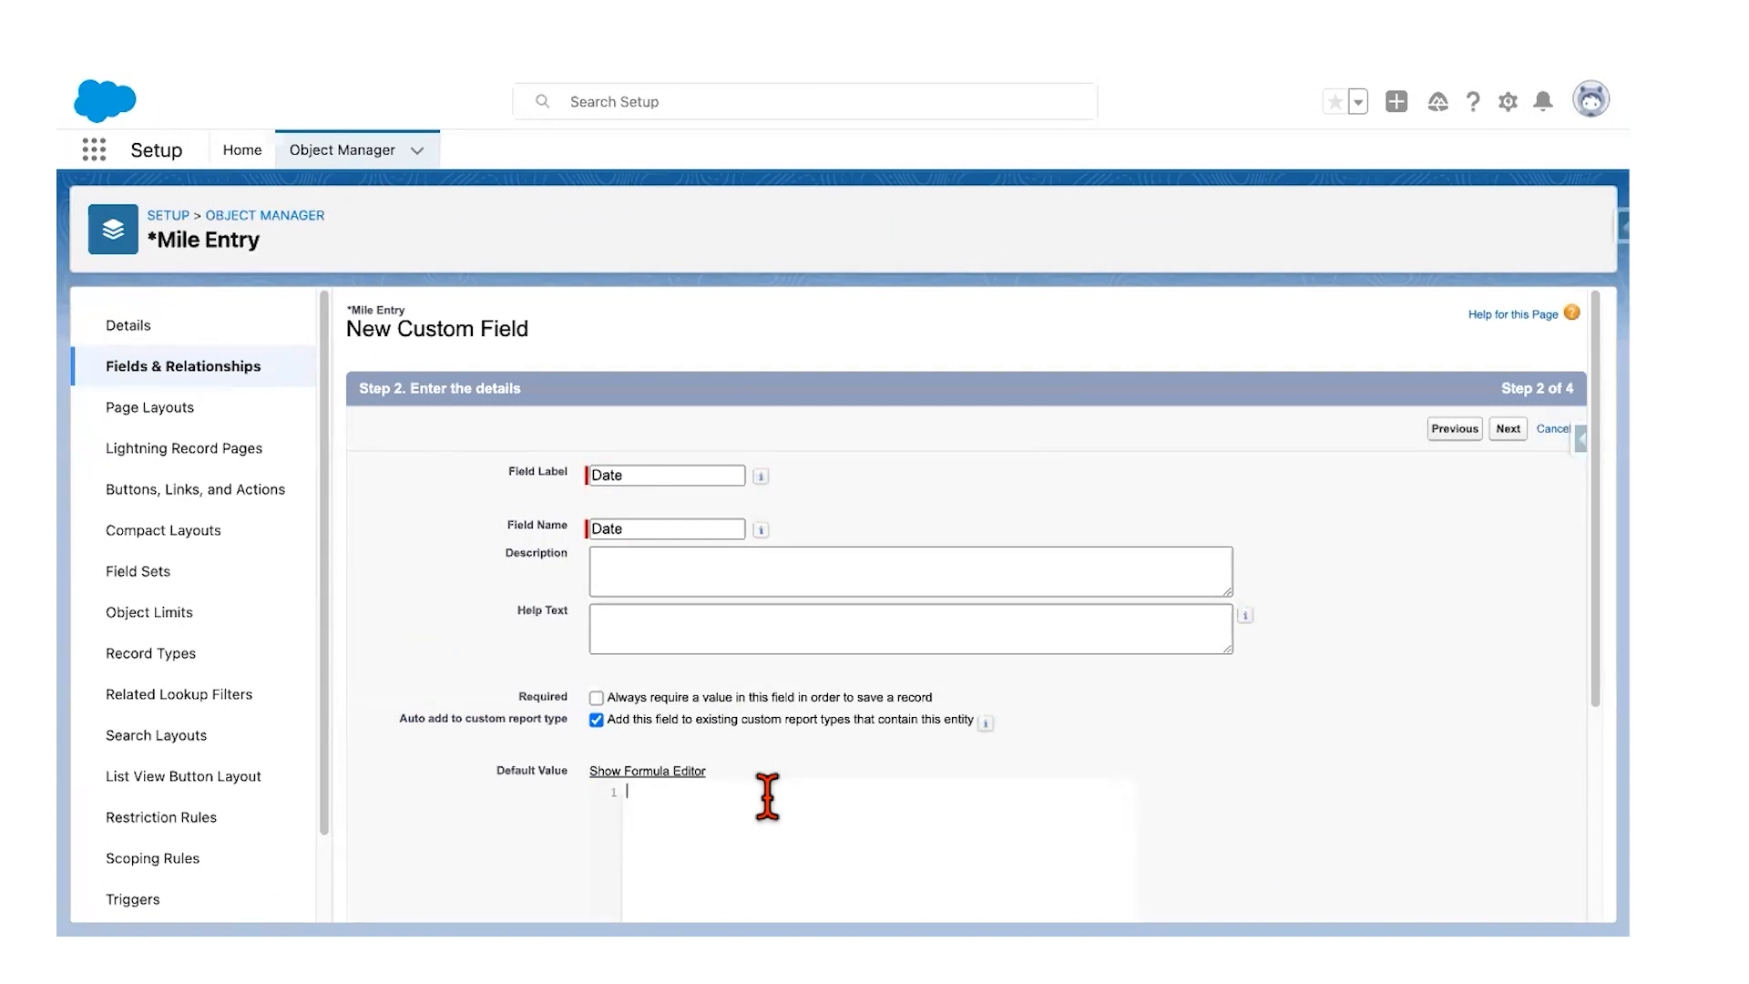
pyautogui.write('Today(')
pyautogui.scroll(-2, 925, 742)
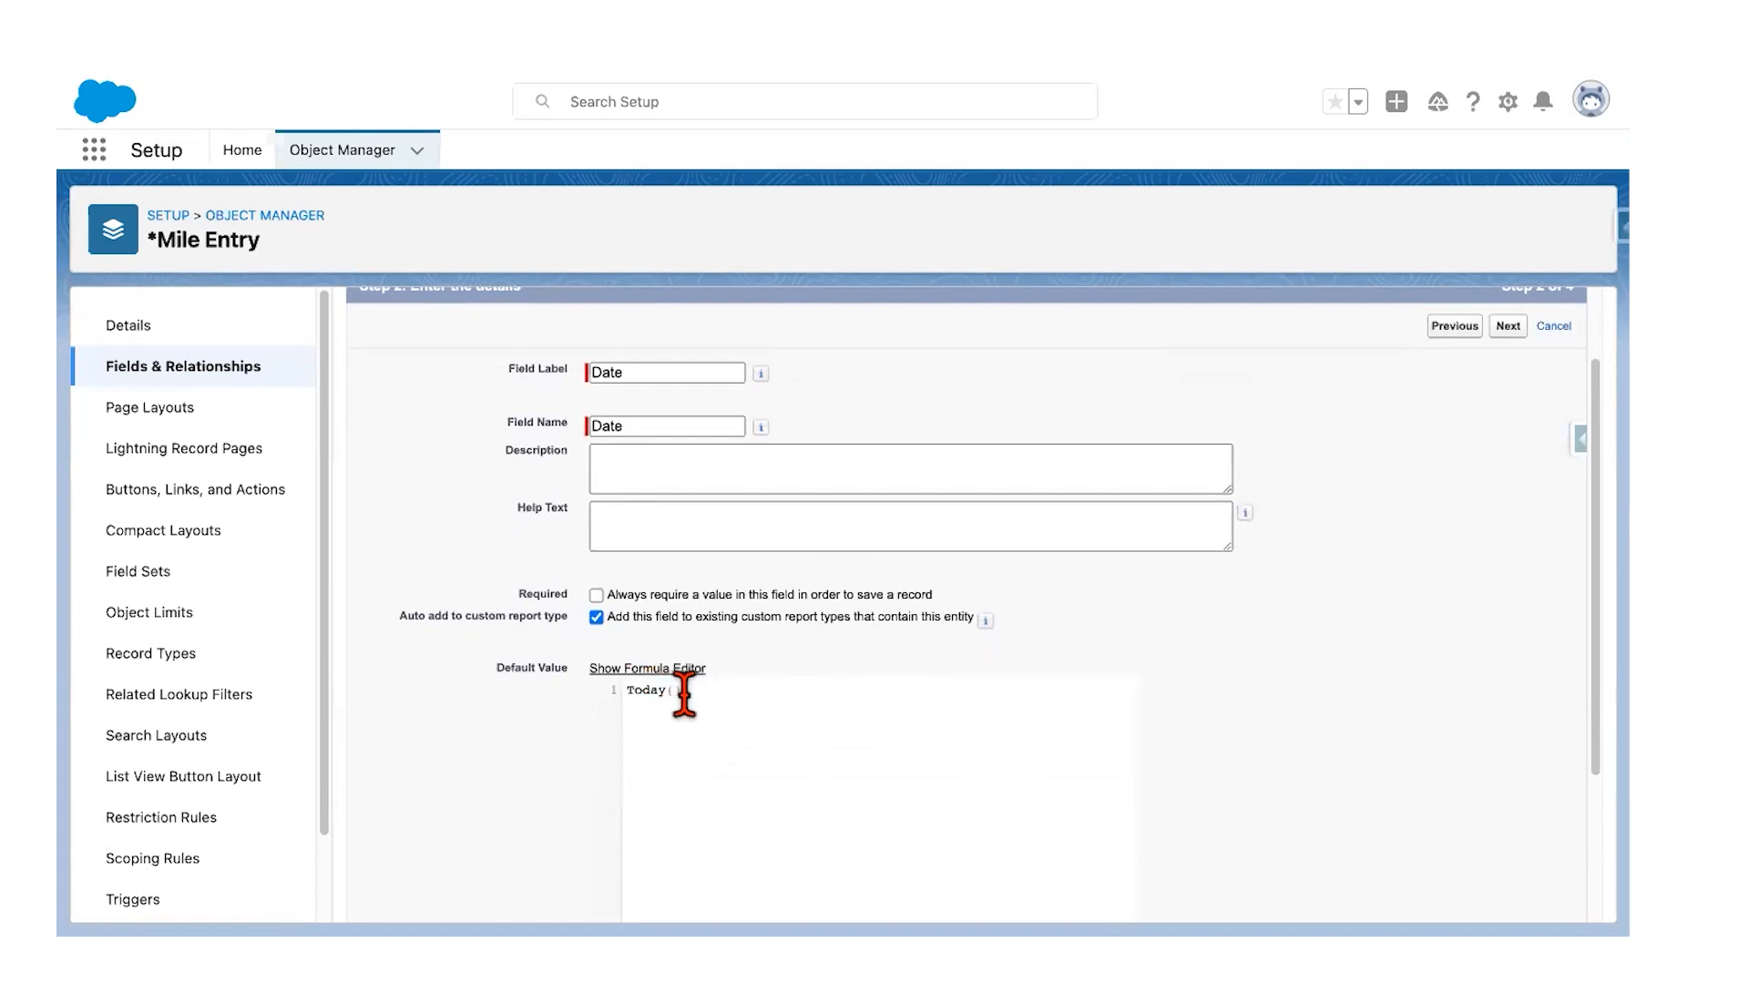
pyautogui.scroll(-3, 1027, 788)
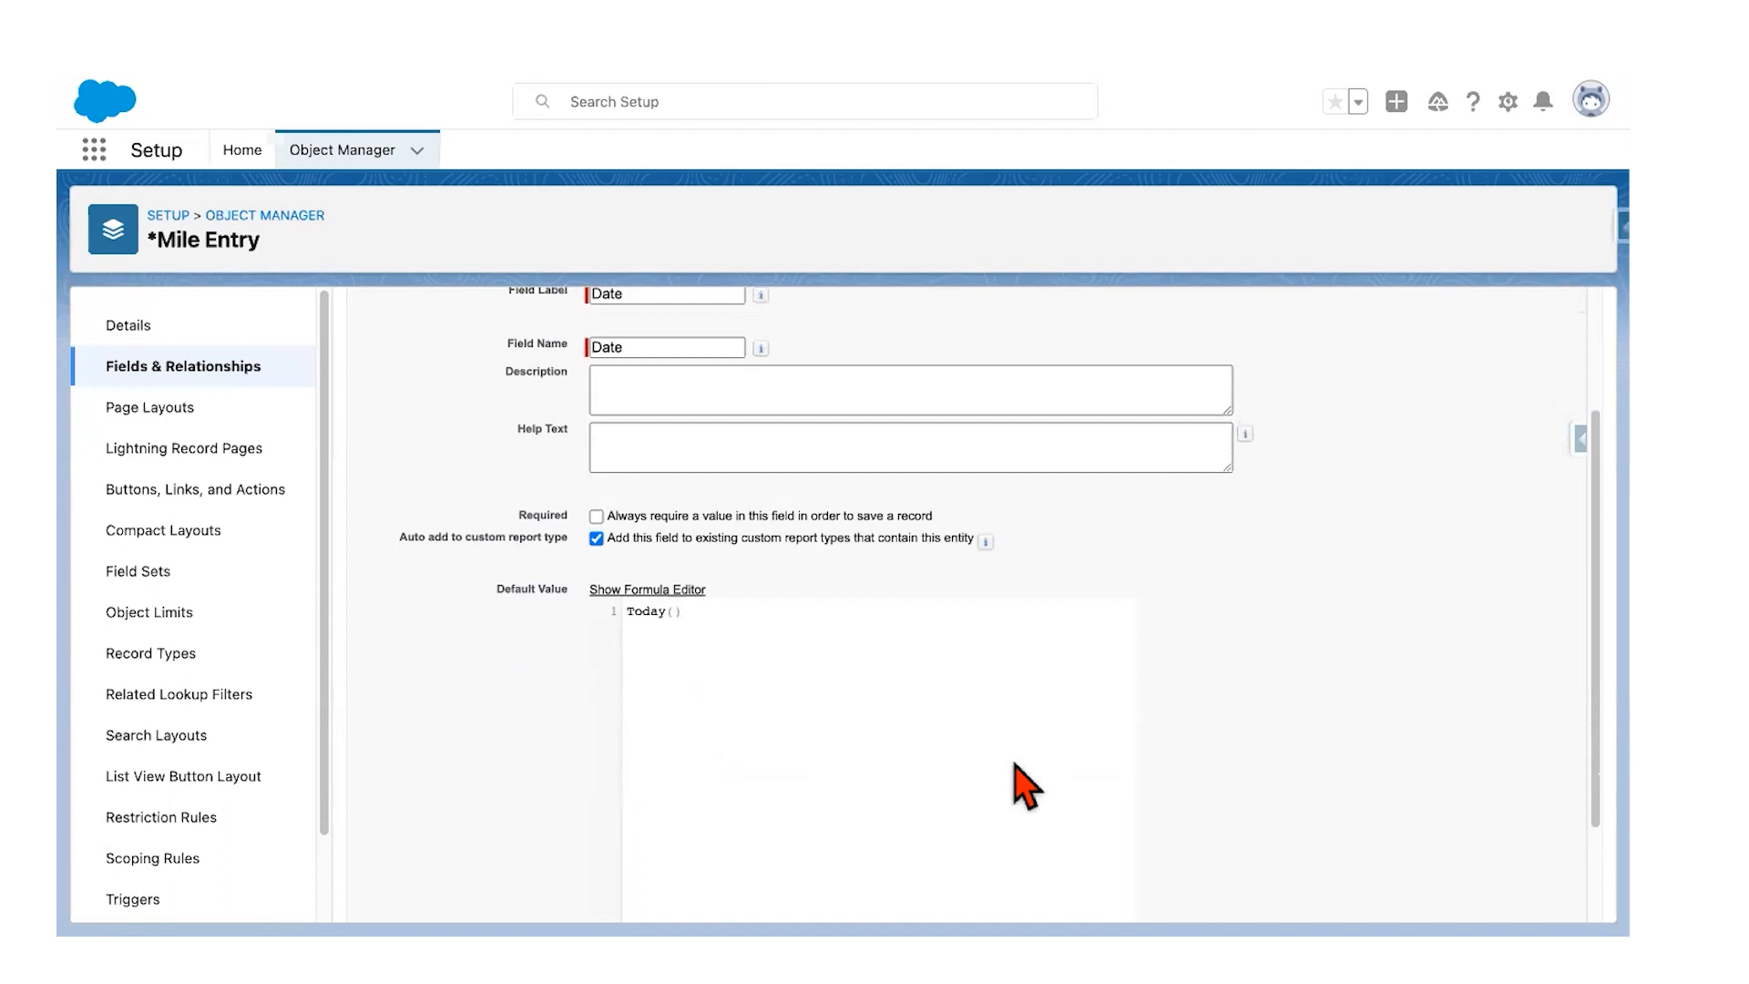
pyautogui.scroll(4, 1026, 788)
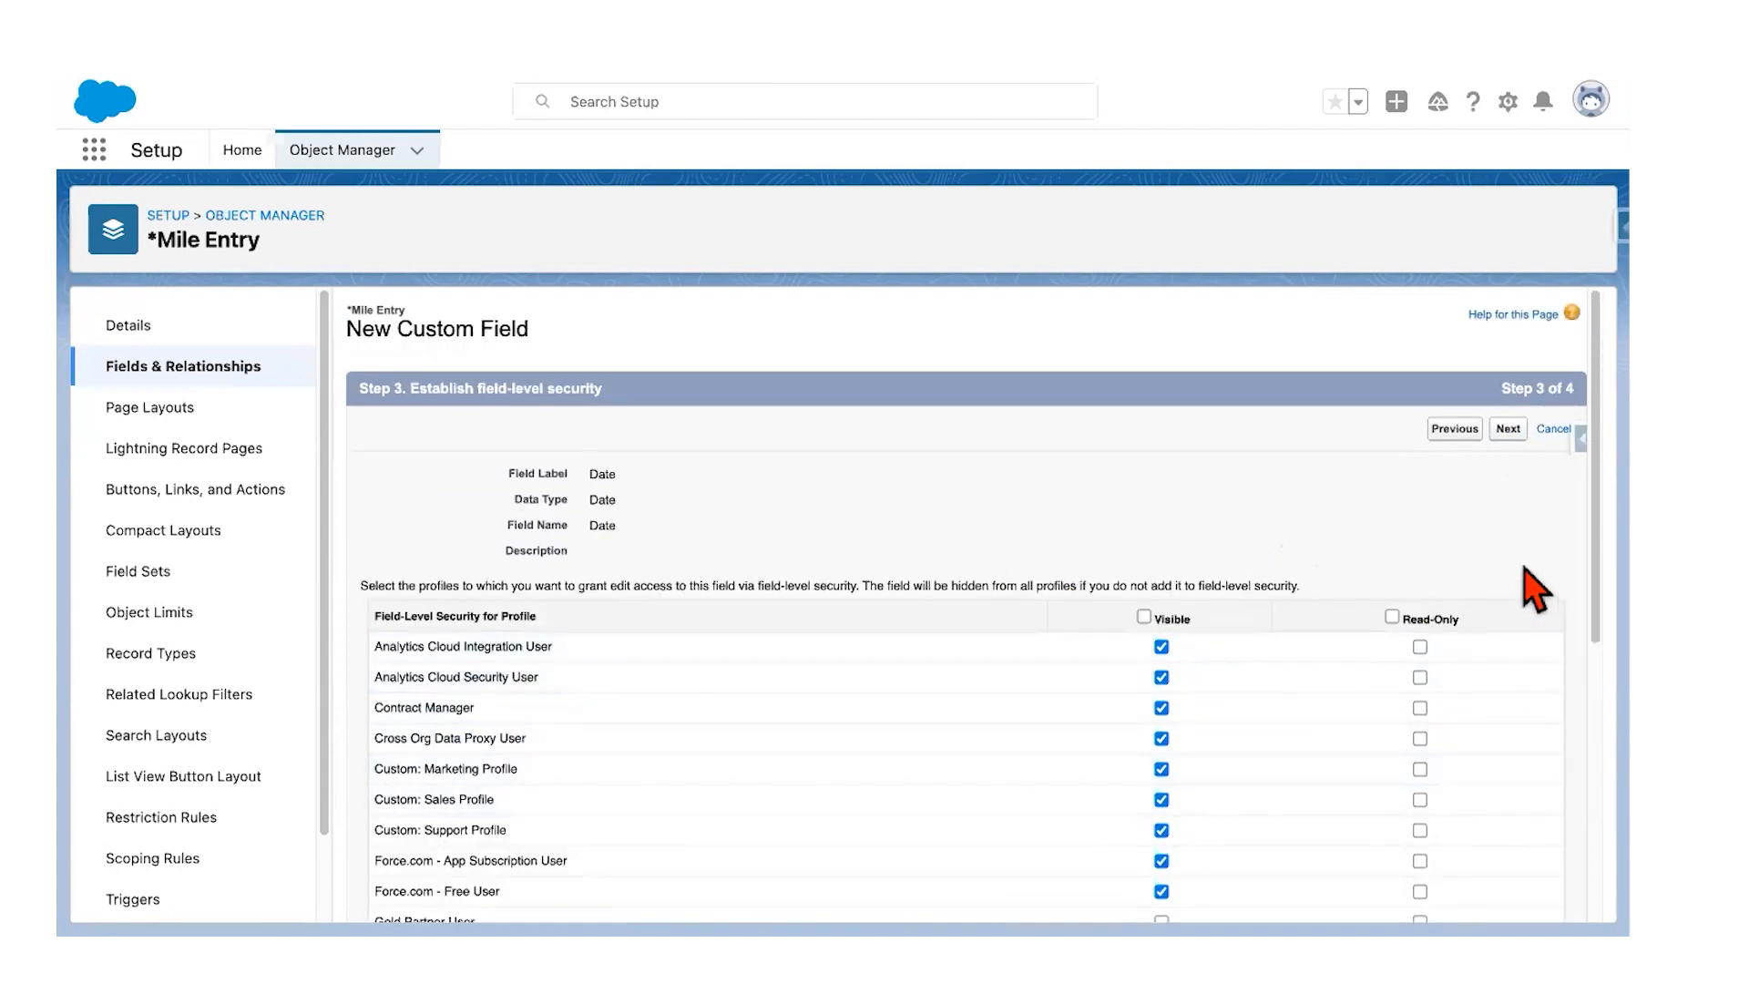
pyautogui.click(1505, 430)
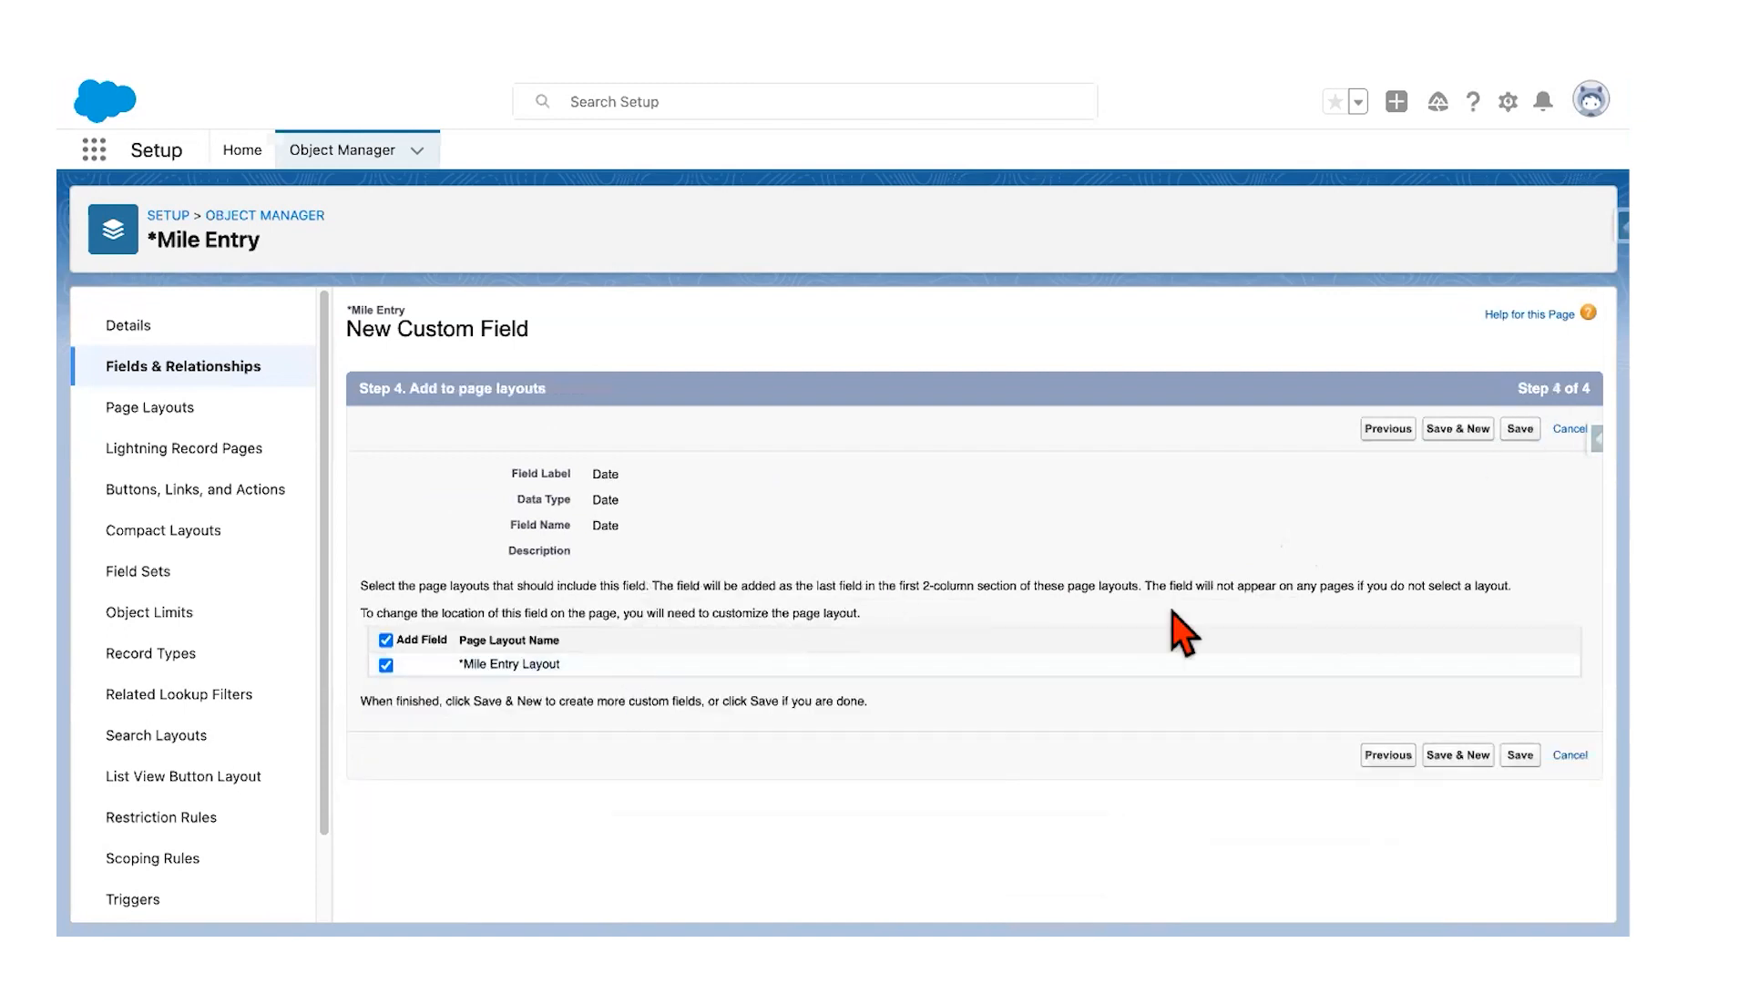
pyautogui.click(1523, 429)
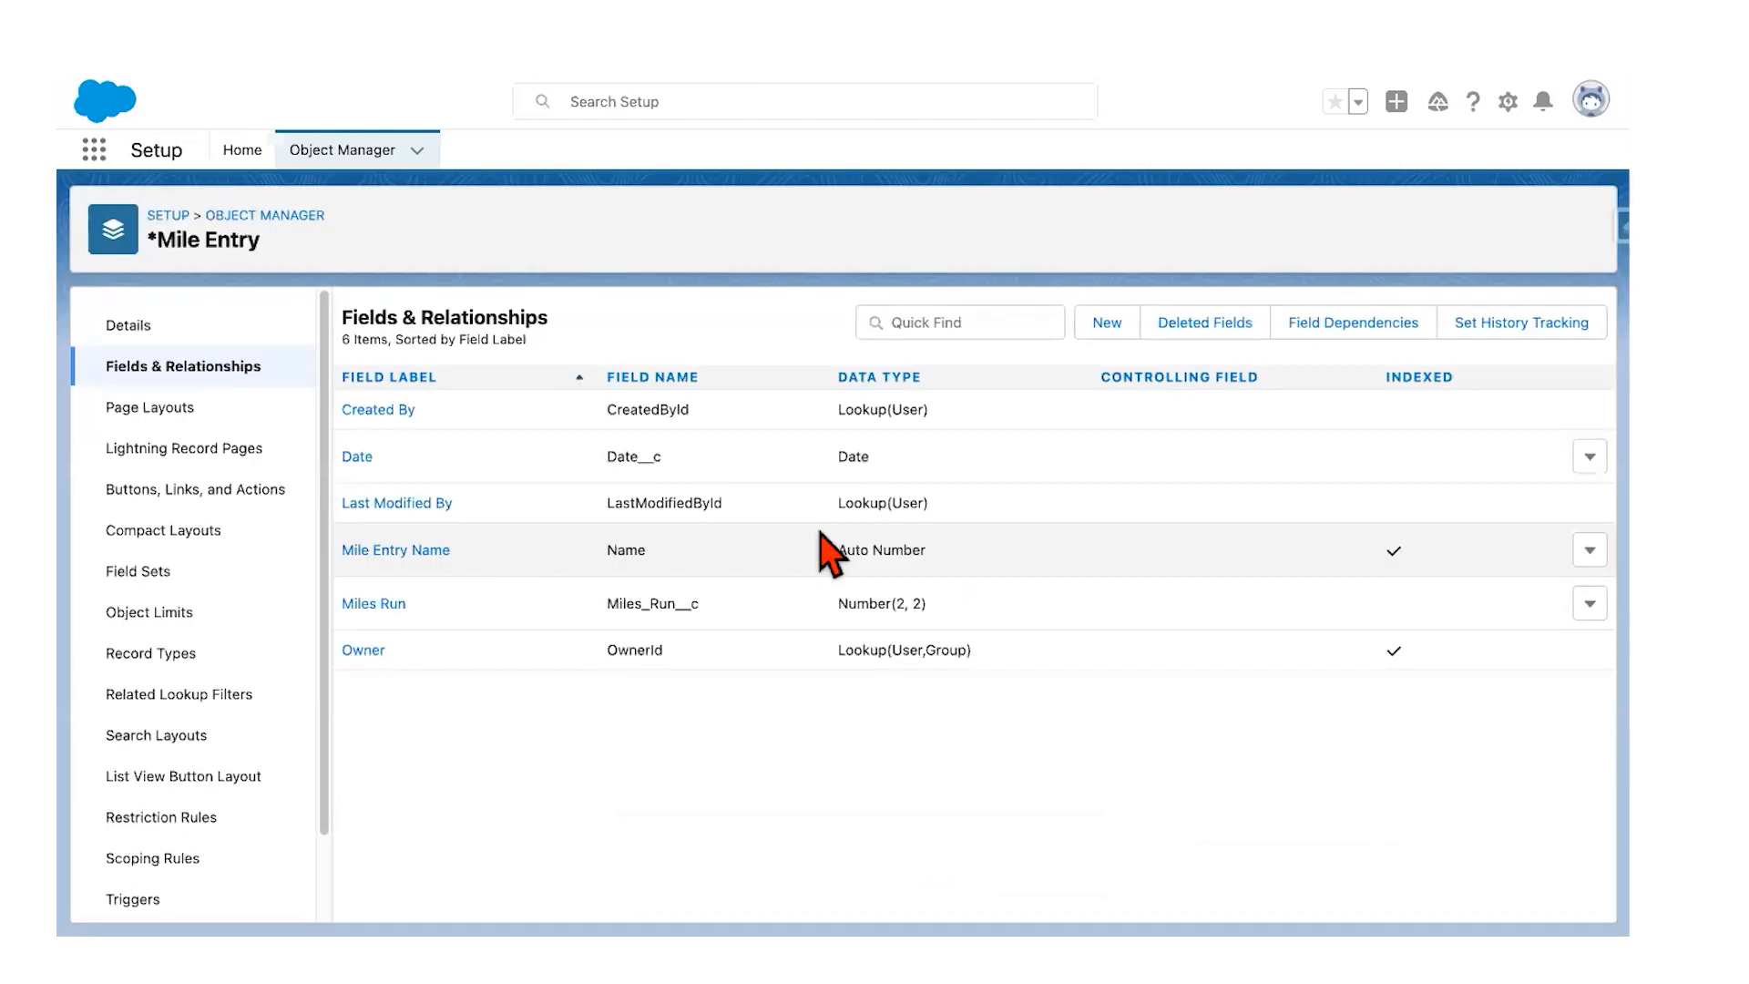
# Step: Scroll the guide down to Step 3, the Runner field
pyautogui.hotkey('ctrl', 'Left')
pyautogui.scroll(-2, 731, 554)
pyautogui.scroll(-3, 730, 554)
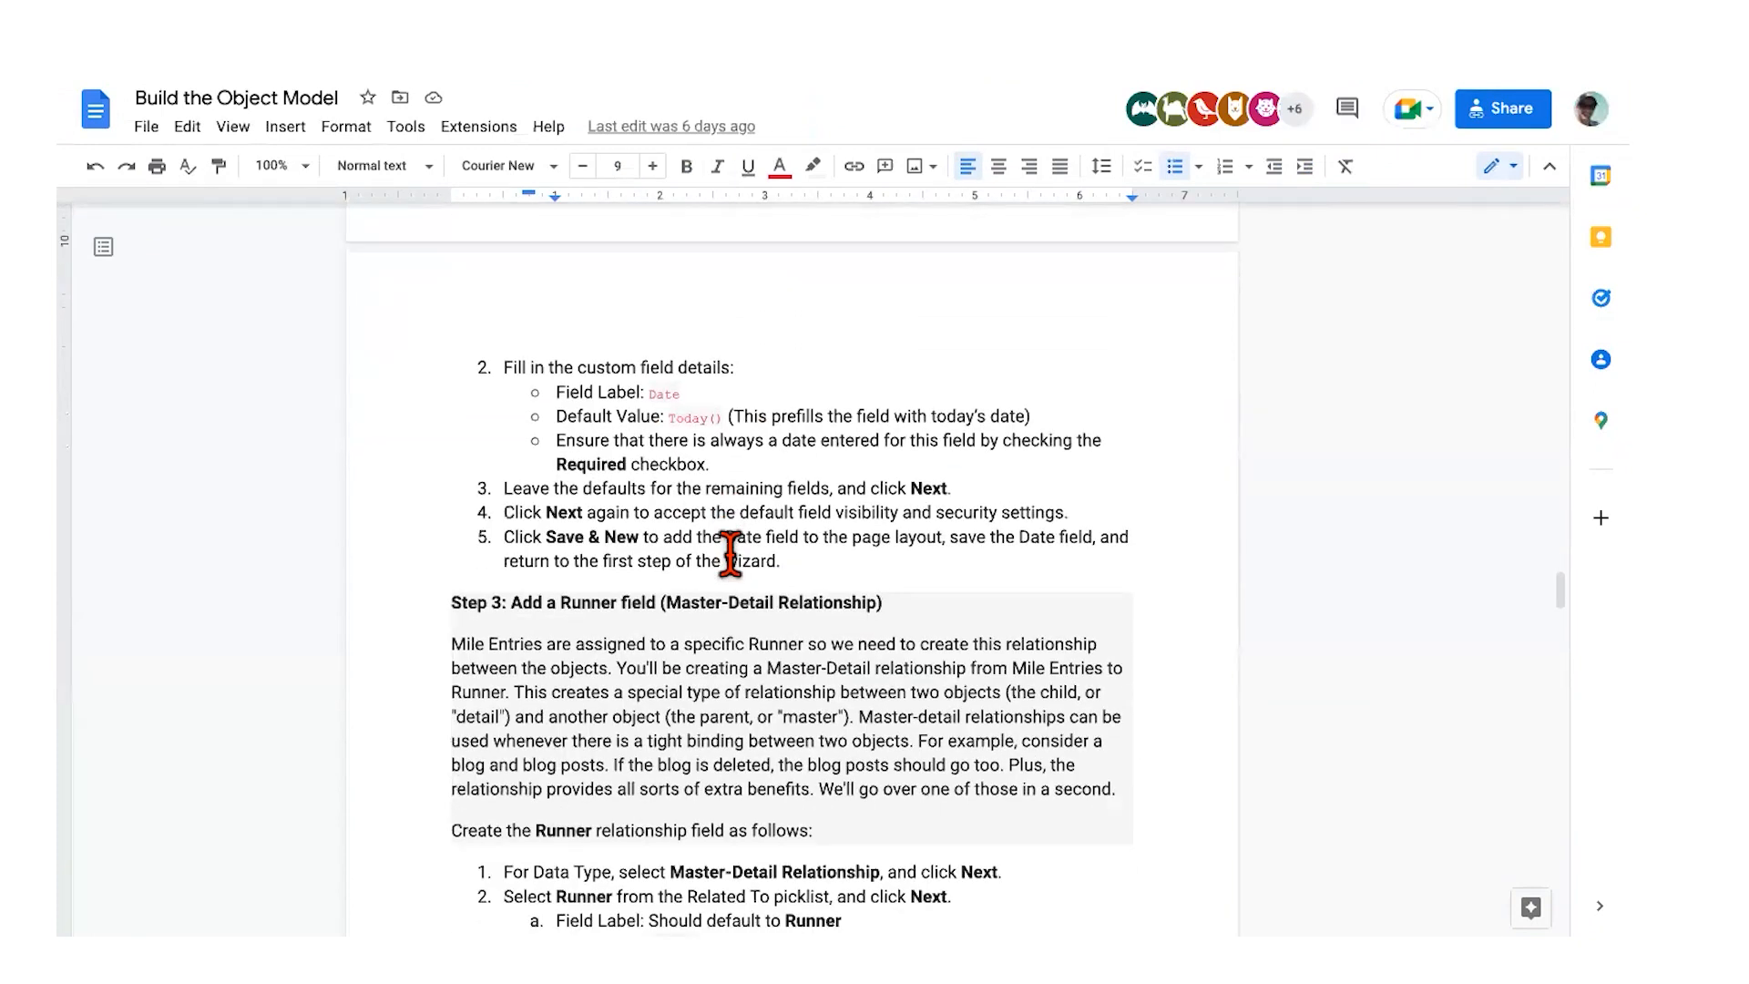
pyautogui.scroll(-4, 730, 554)
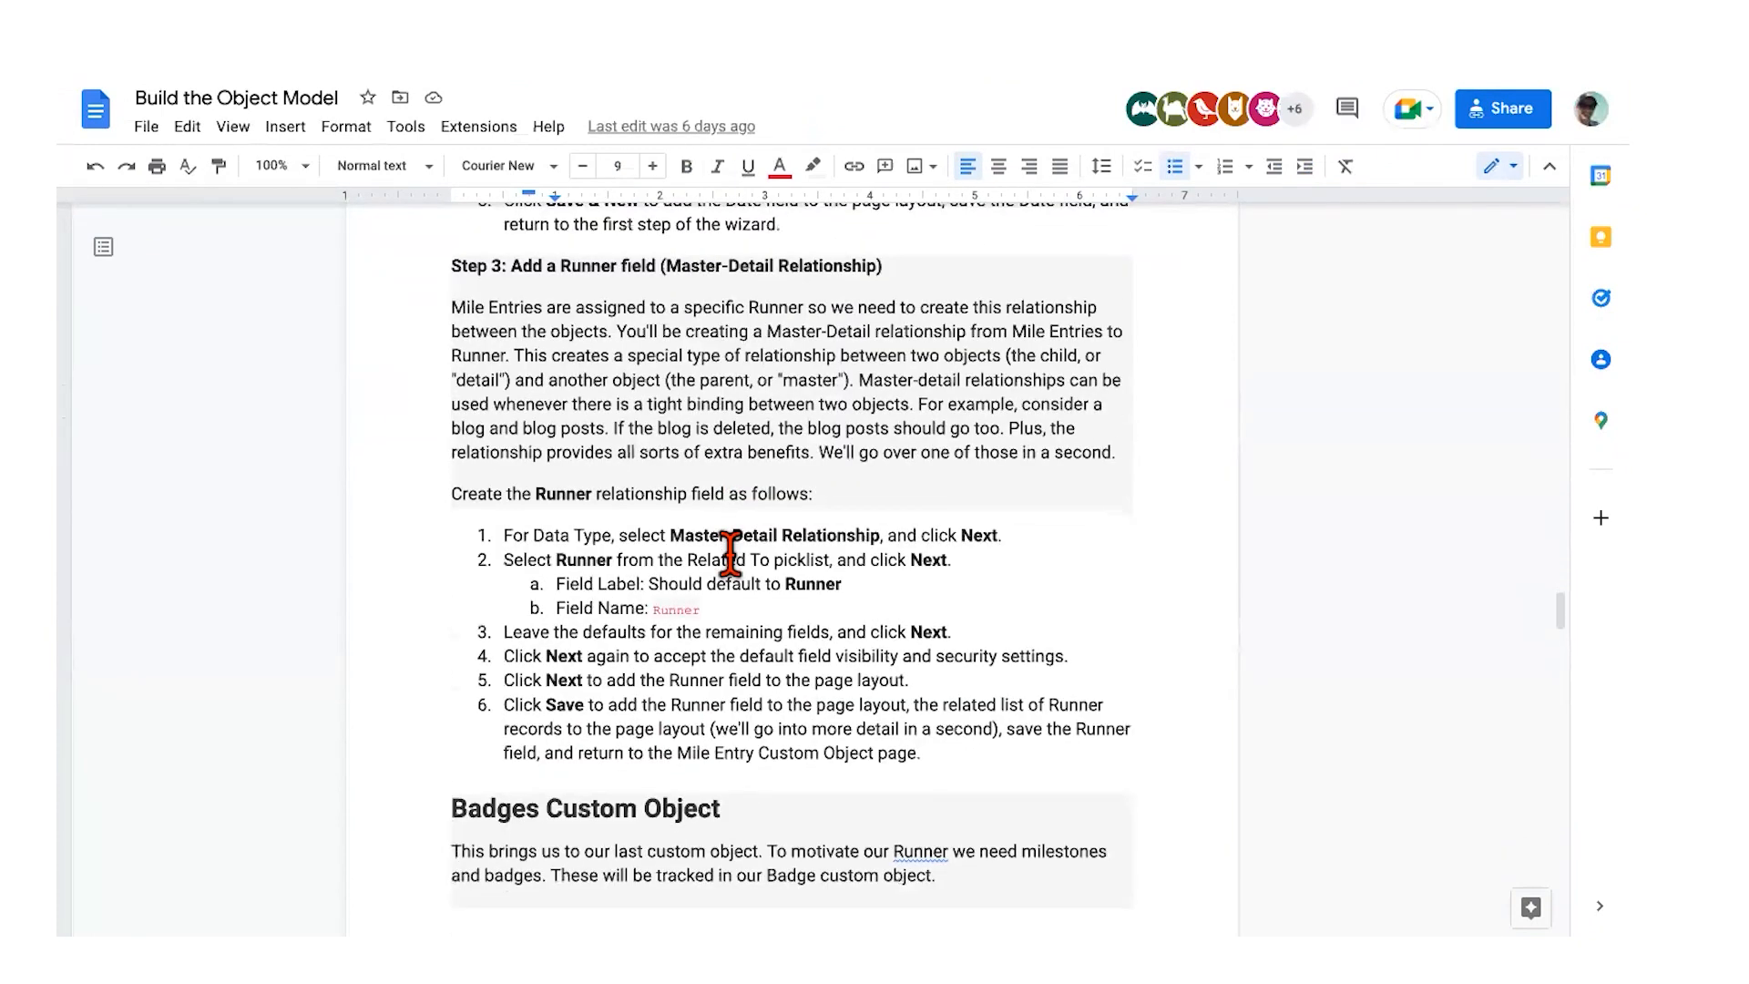
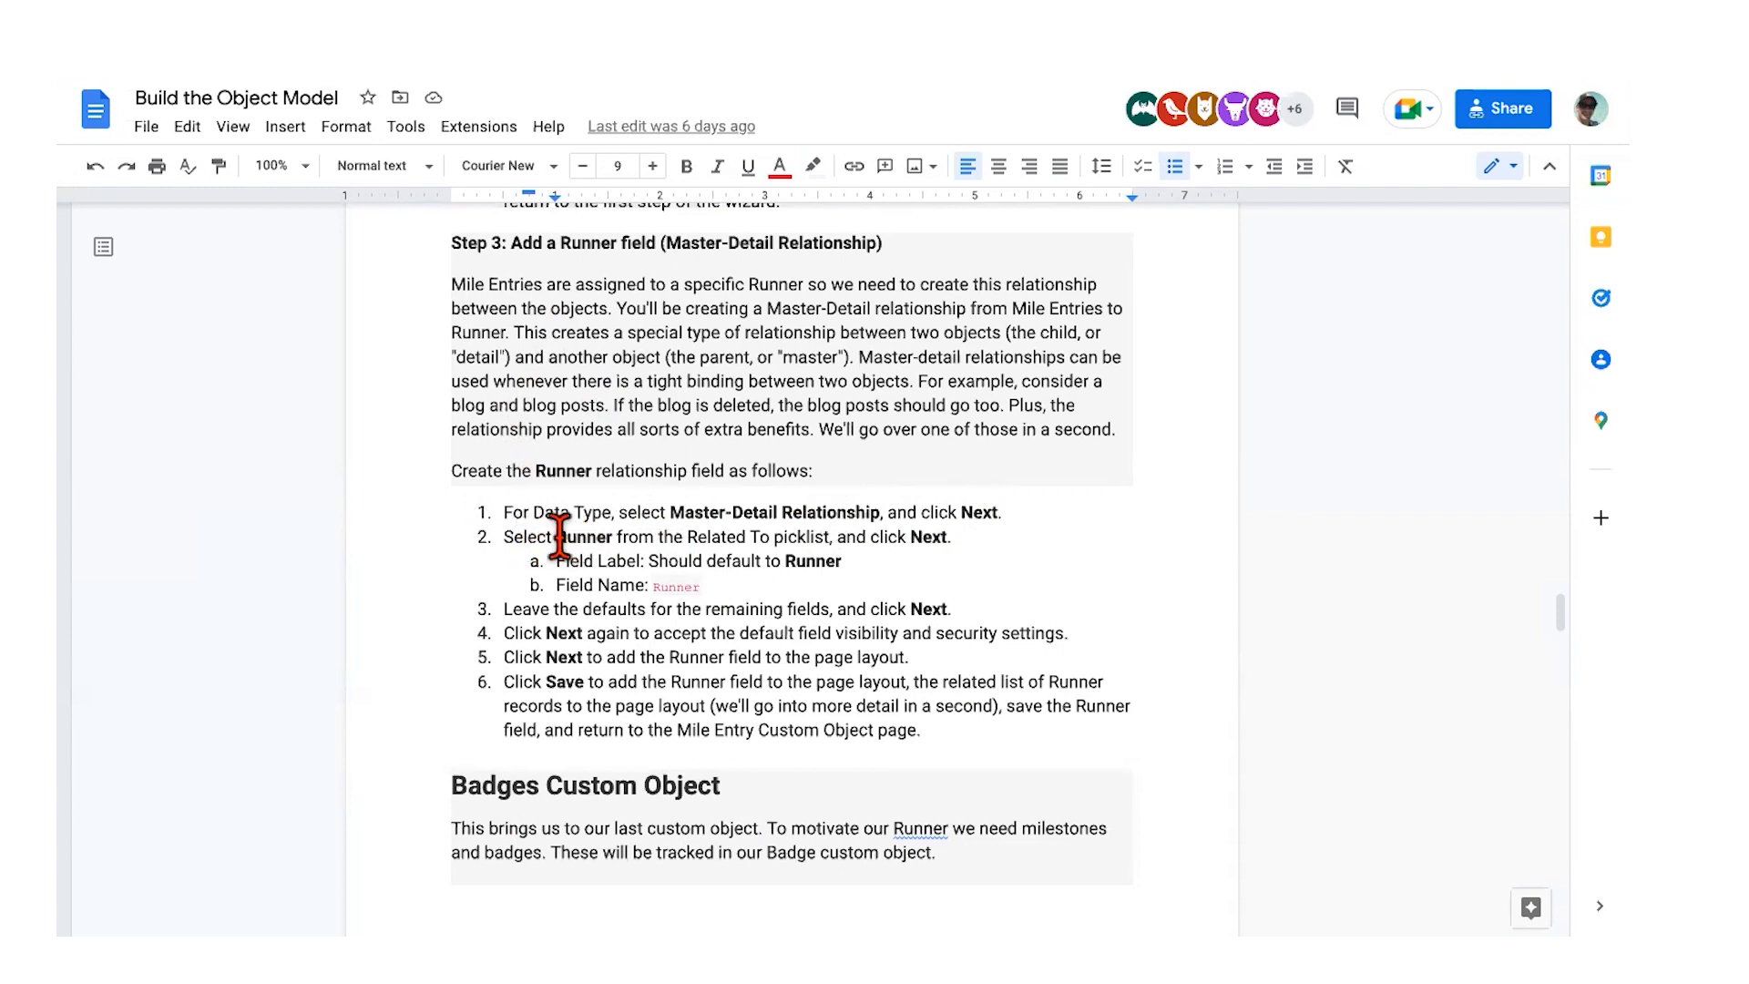
# Step: Return to Salesforce Setup and start a new custom field on Mile Entry
pyautogui.hotkey('ctrl', 'Right')
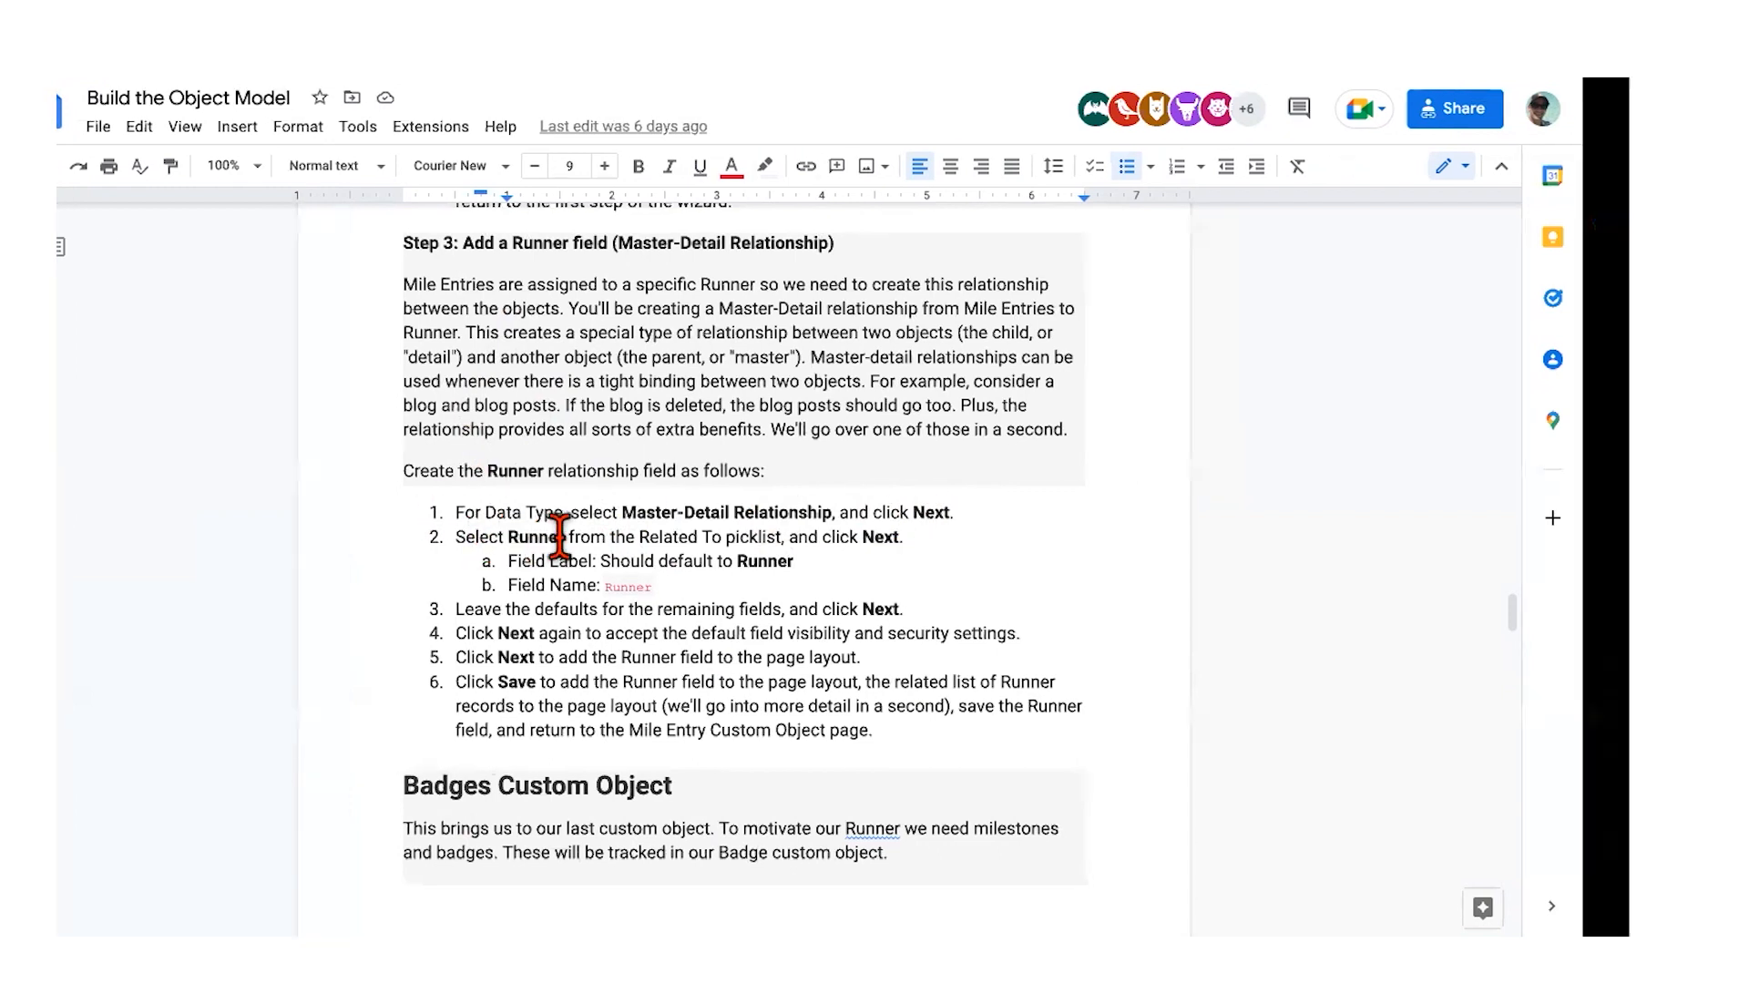
pyautogui.click(1107, 325)
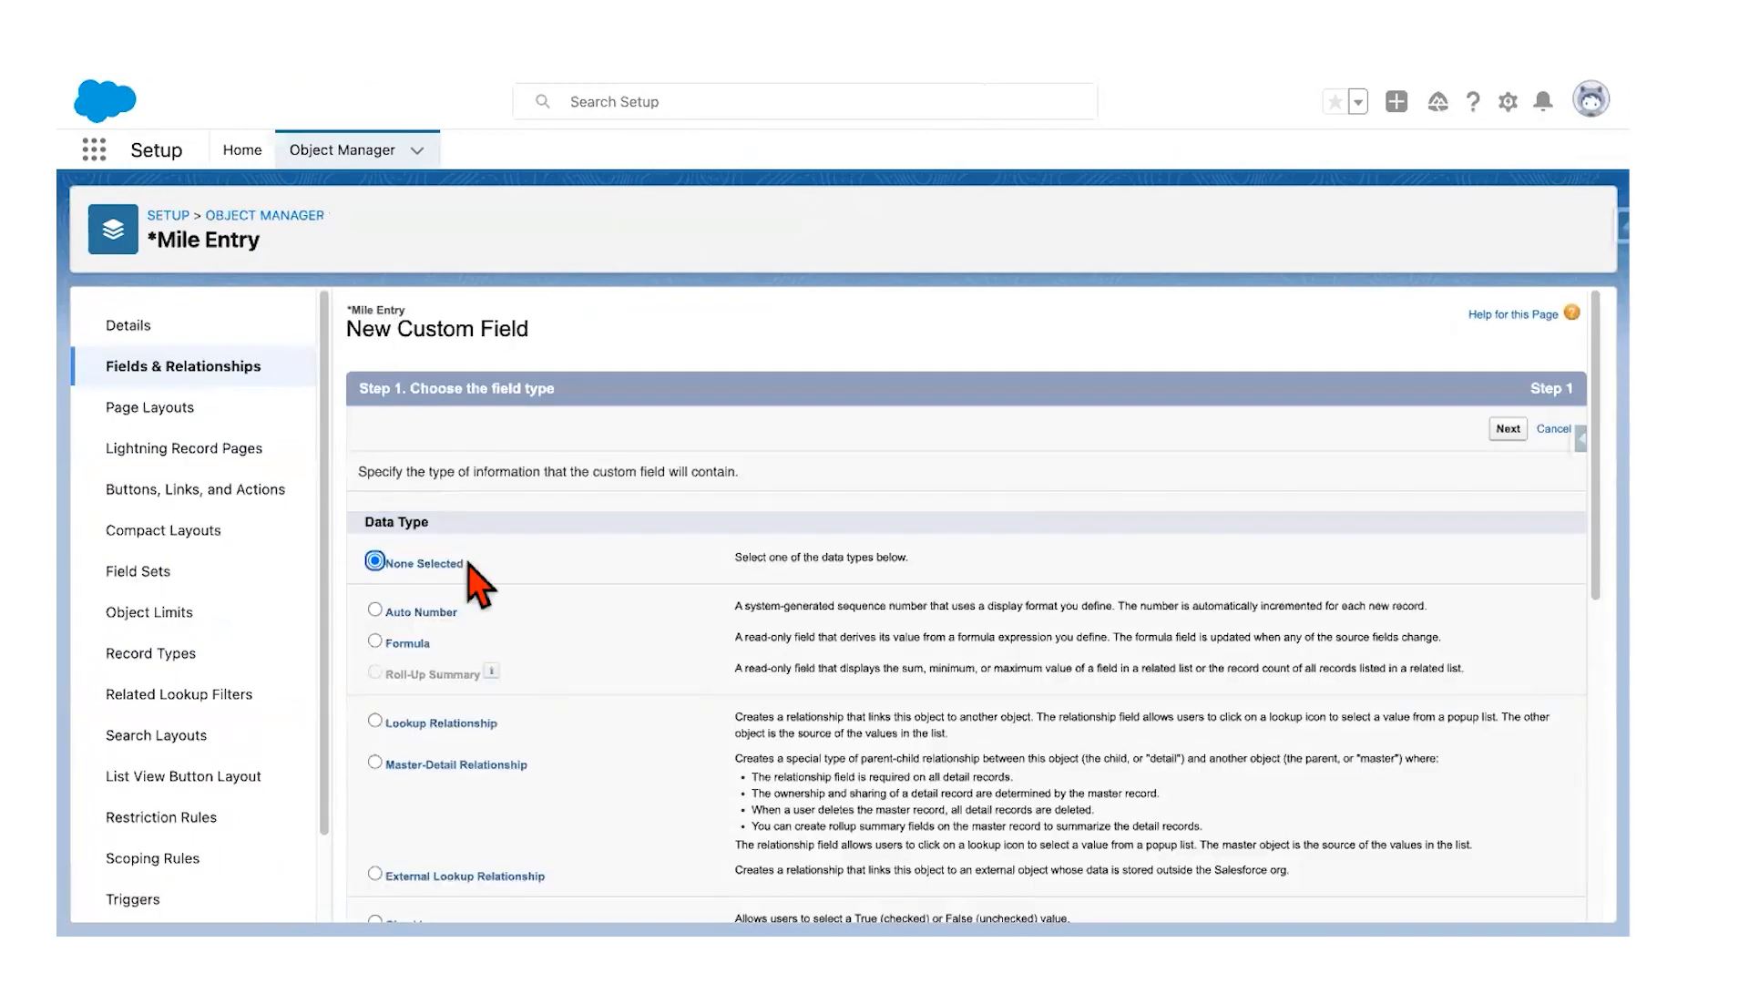
# Step: Choose the Master-Detail Relationship field type and relate Mile Entry to the Runner object
pyautogui.scroll(-3, 469, 569)
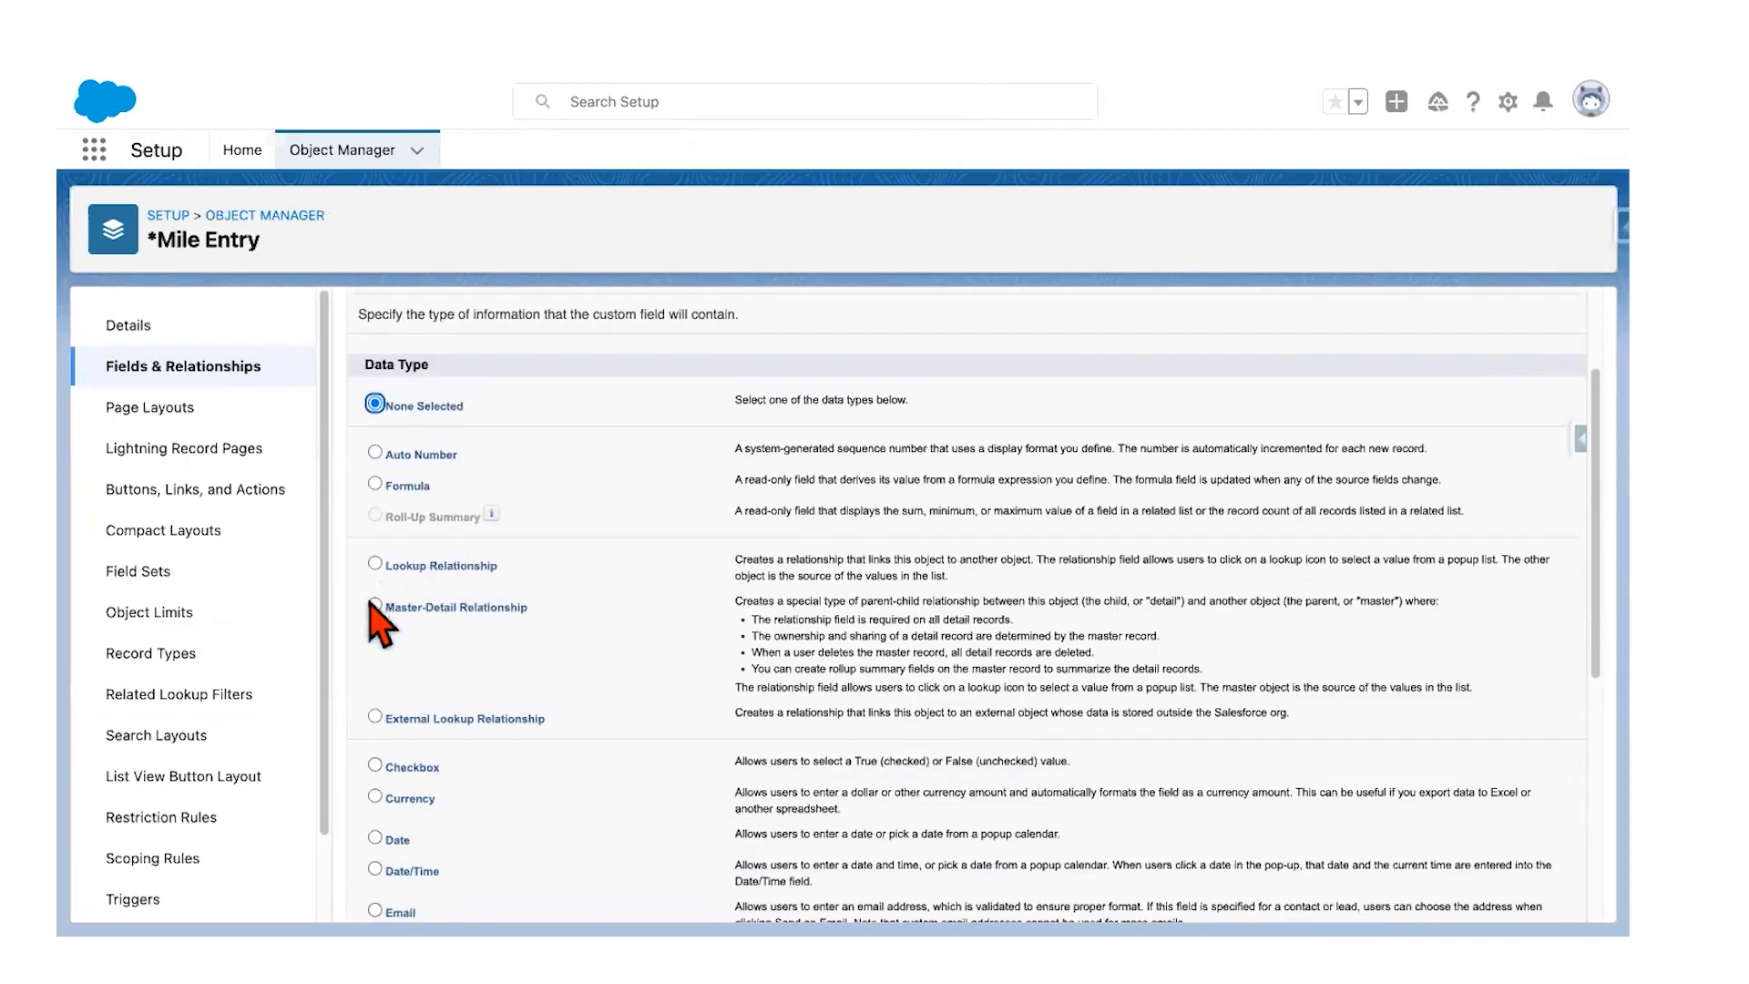
pyautogui.click(375, 606)
pyautogui.scroll(3, 1307, 710)
pyautogui.click(1513, 430)
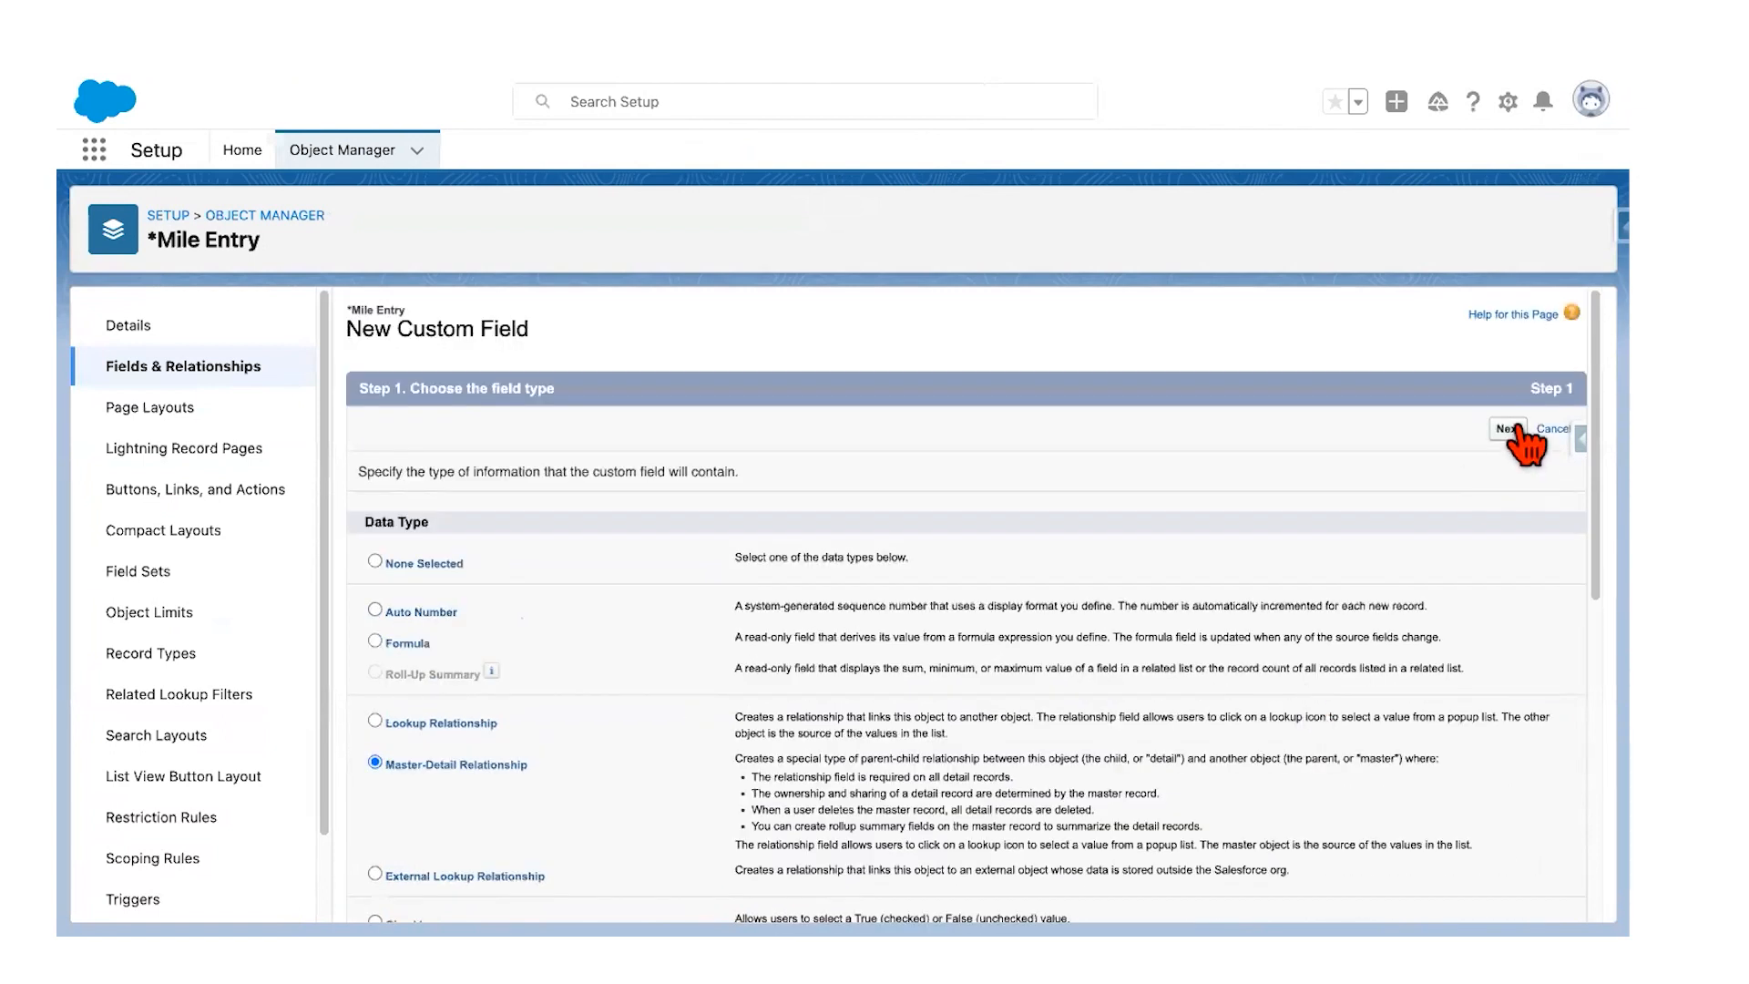
pyautogui.click(831, 515)
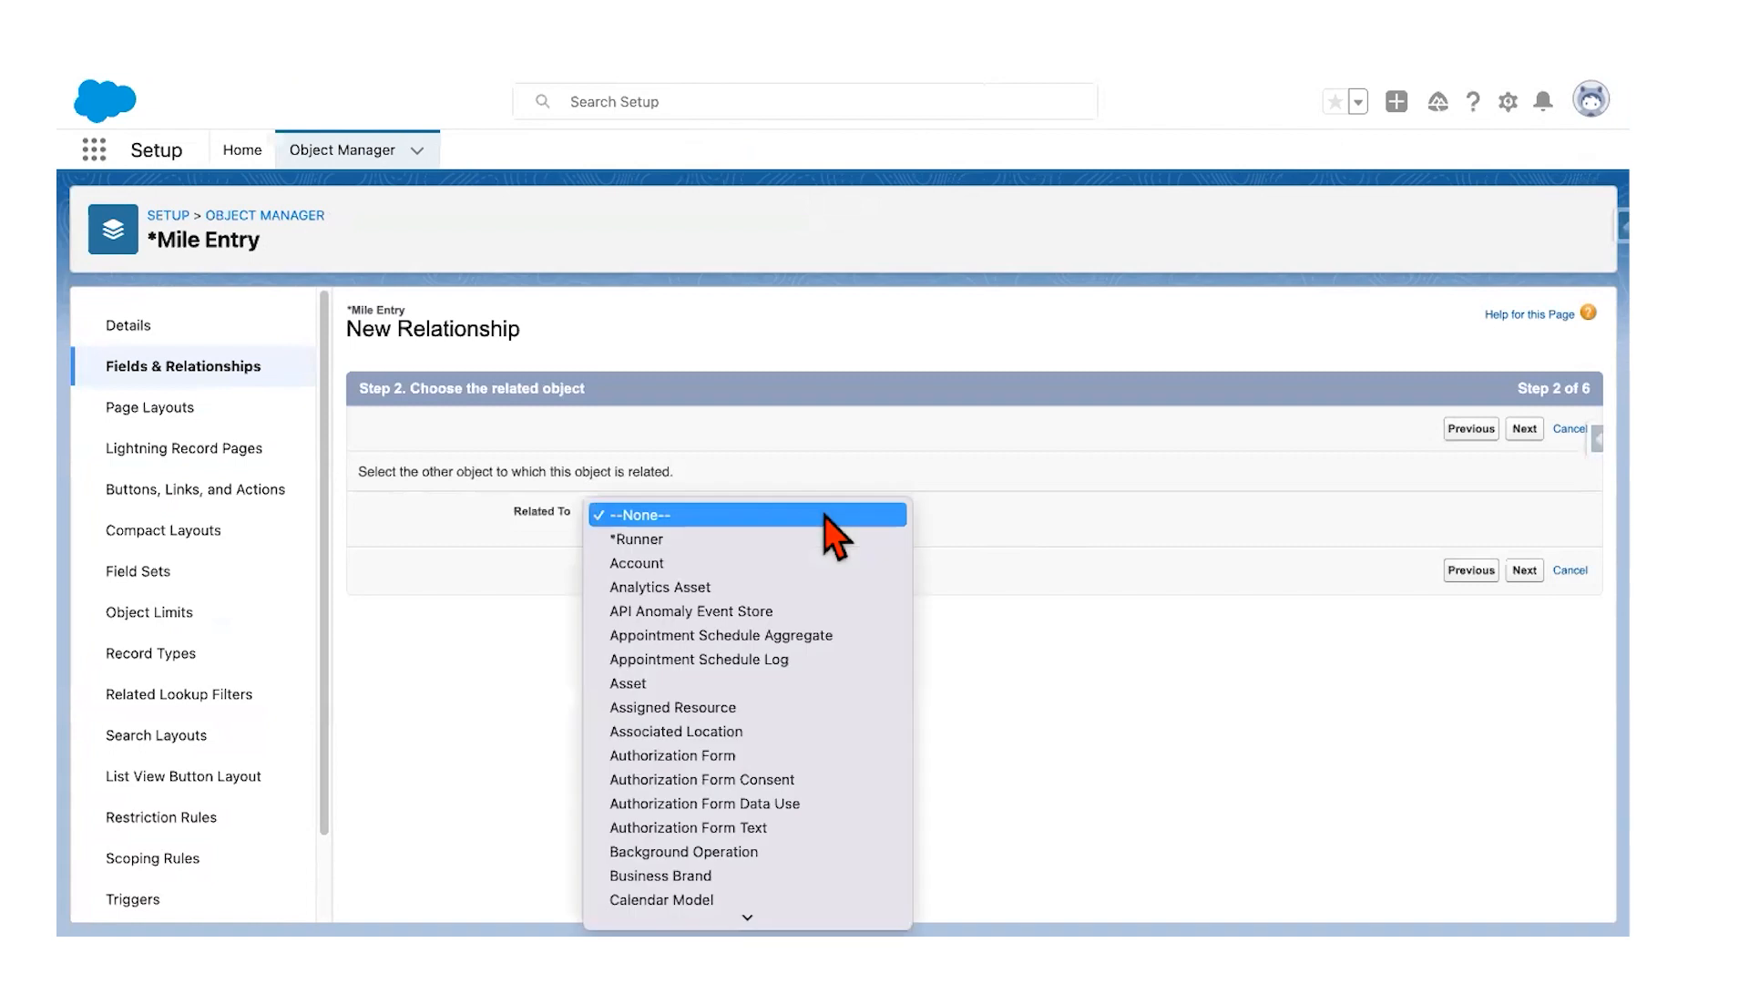
pyautogui.click(775, 539)
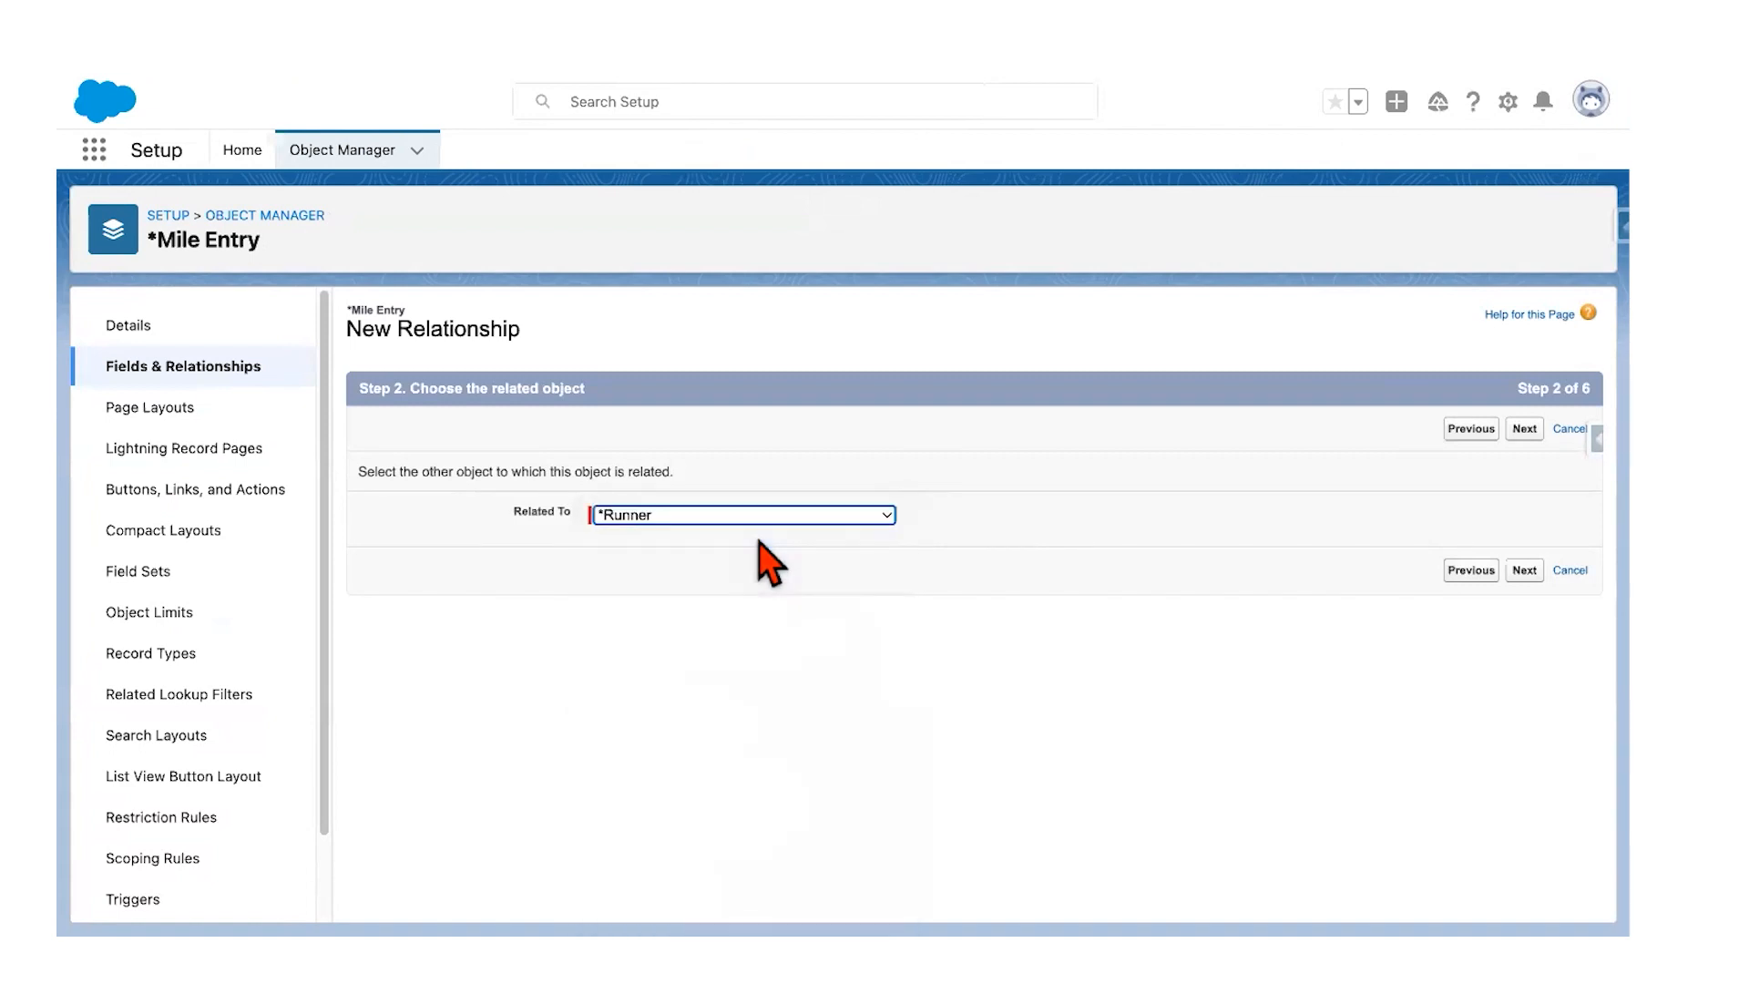
pyautogui.click(1524, 432)
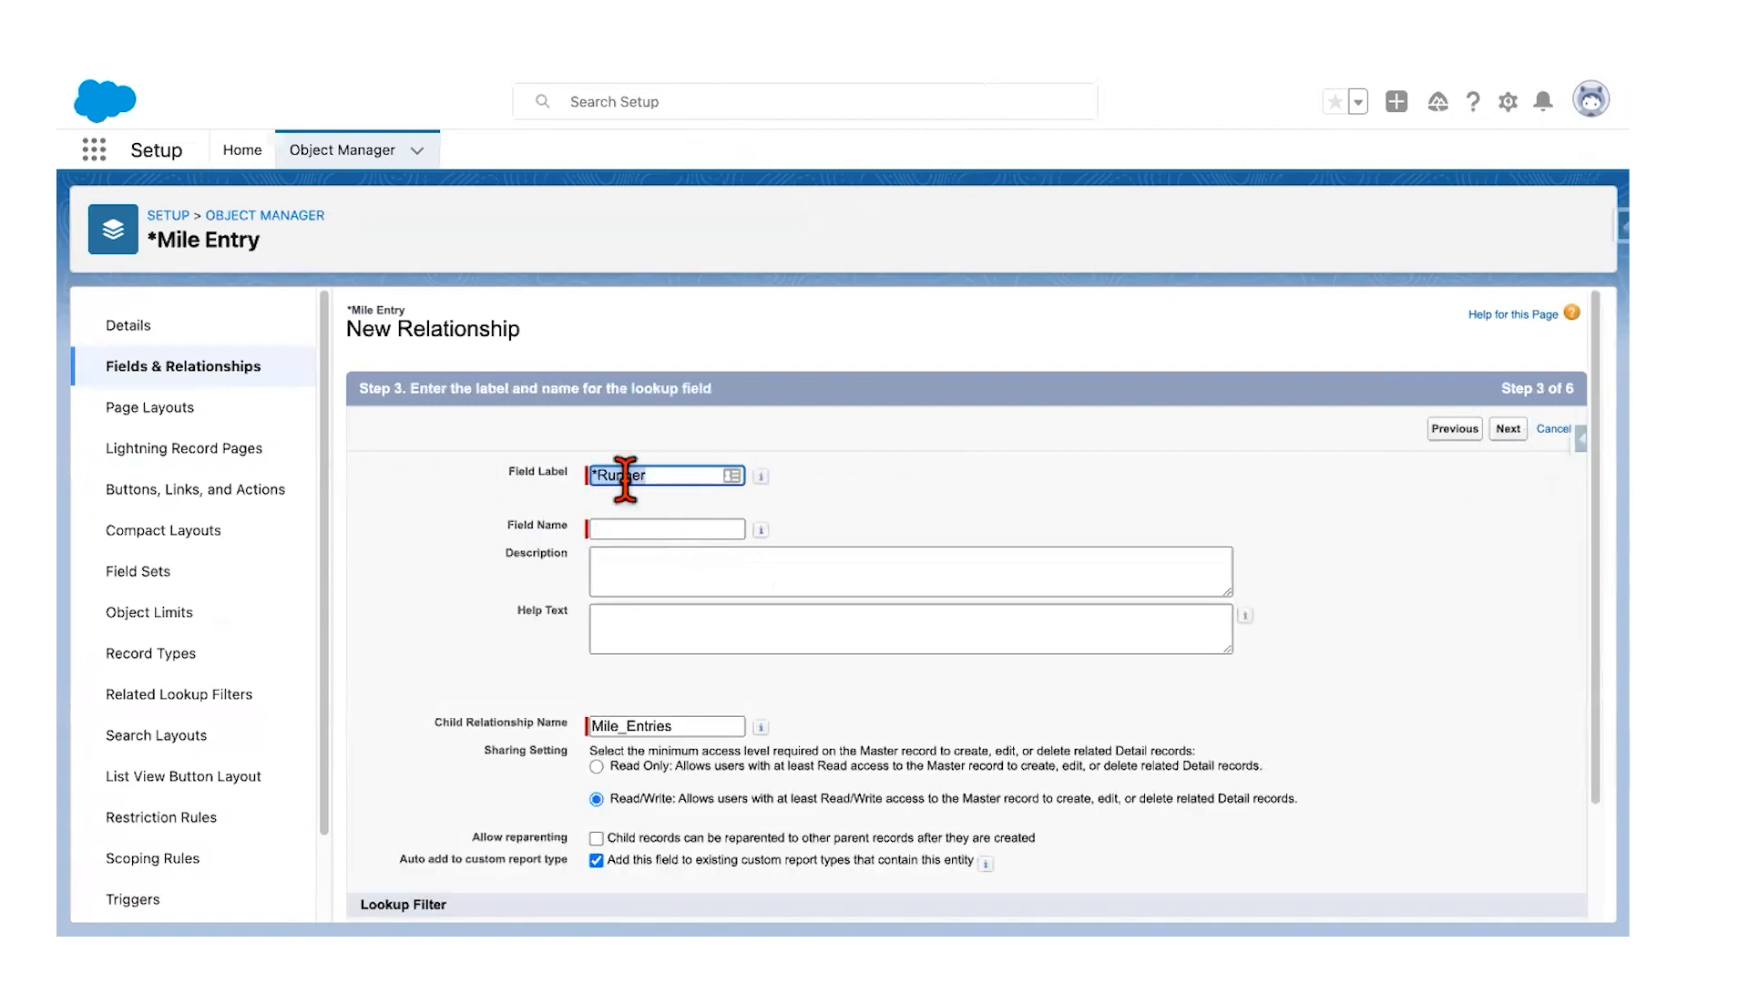
# Step: Keep Runner as both Field Label and Field Name, checking the guide, and continue
pyautogui.click(597, 474)
pyautogui.press('BackSpace')
pyautogui.click(617, 528)
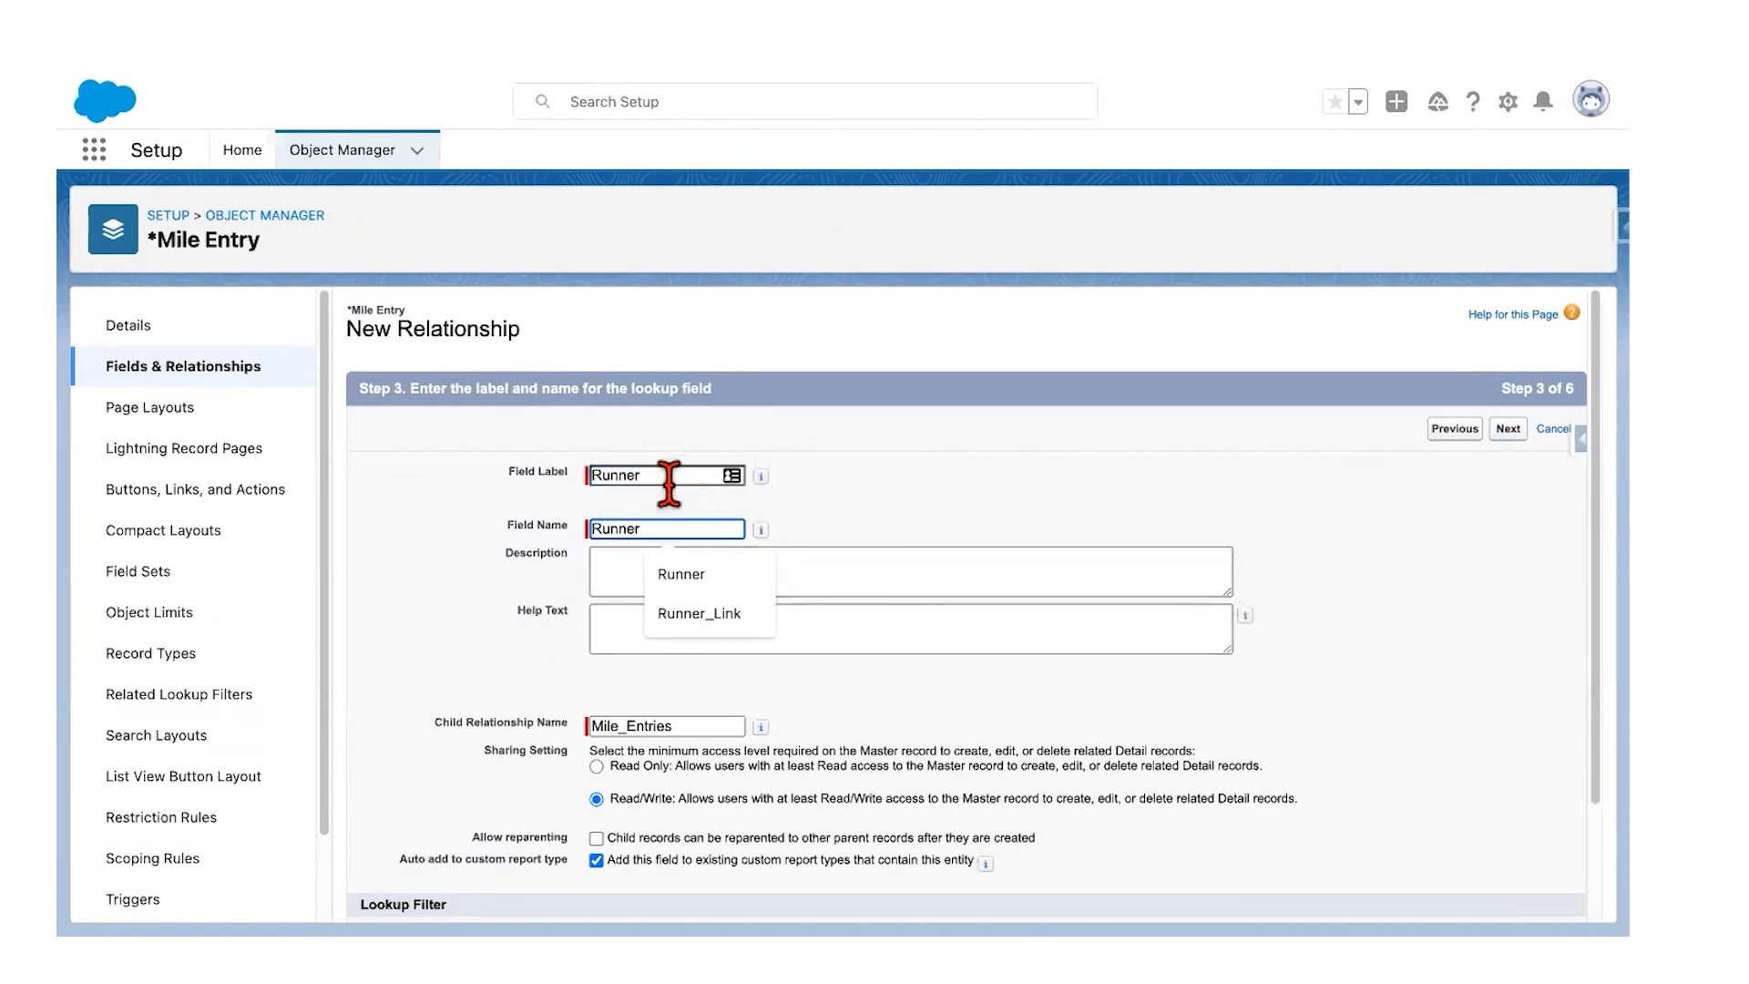
pyautogui.click(697, 475)
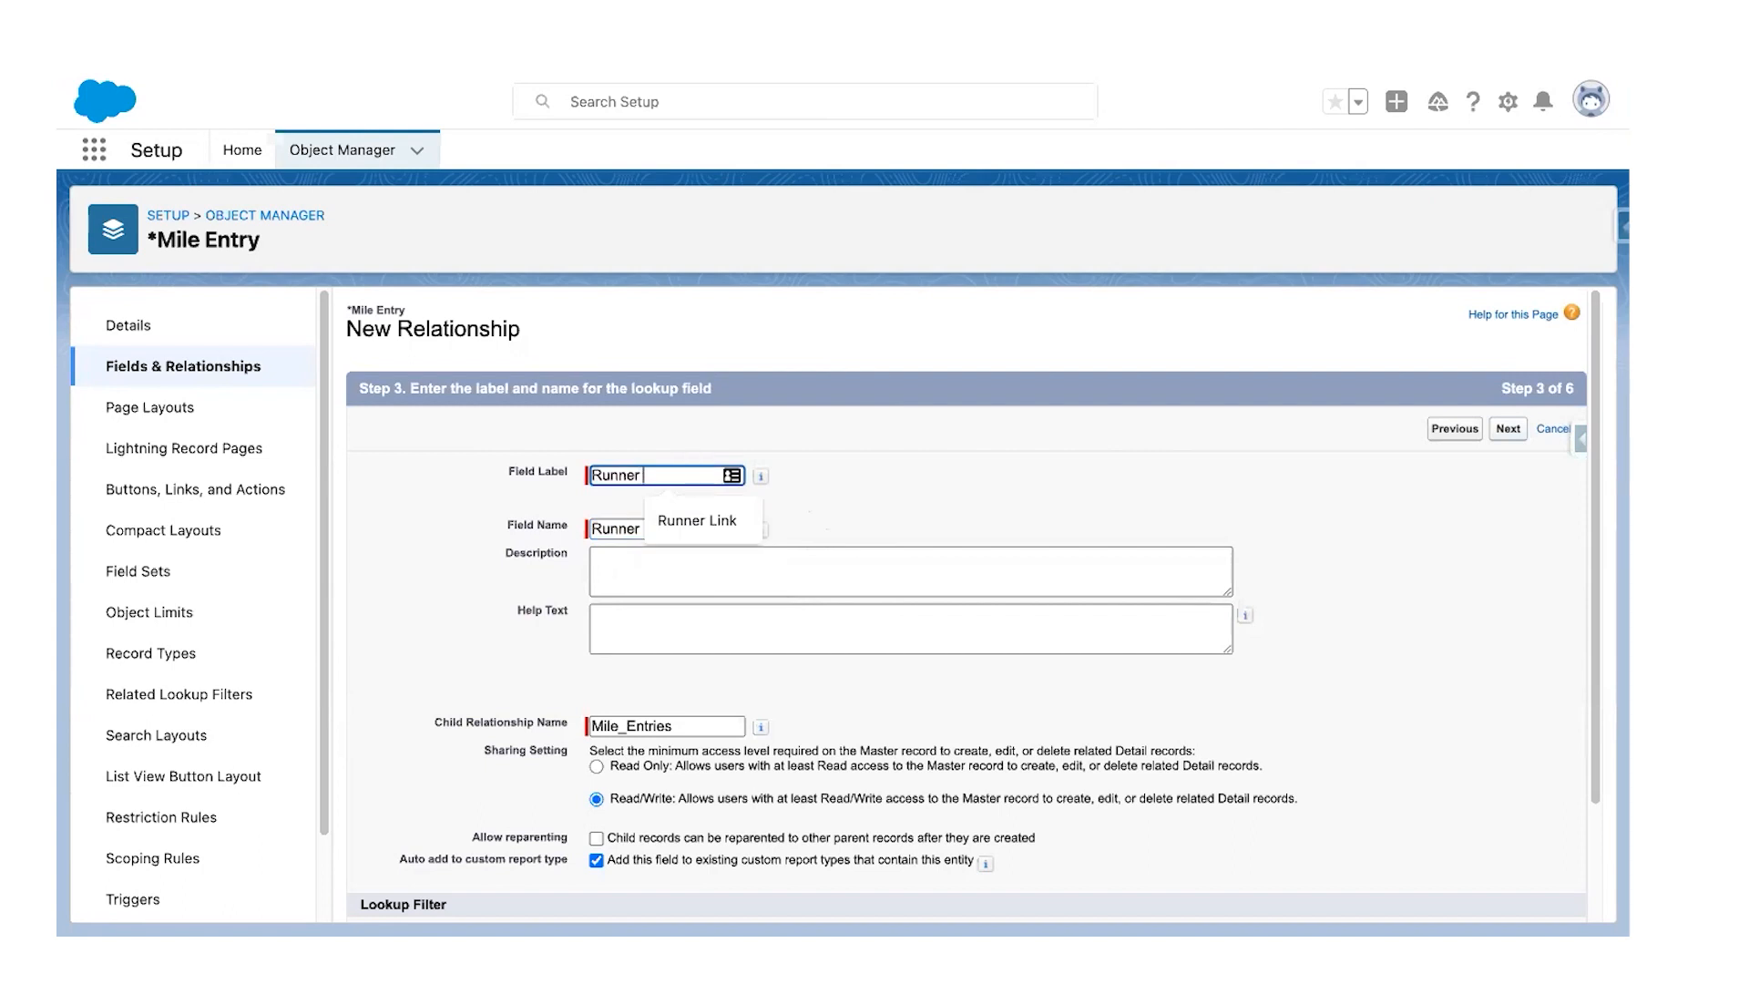
pyautogui.write('N')
pyautogui.hotkey('ctrl', 'Left')
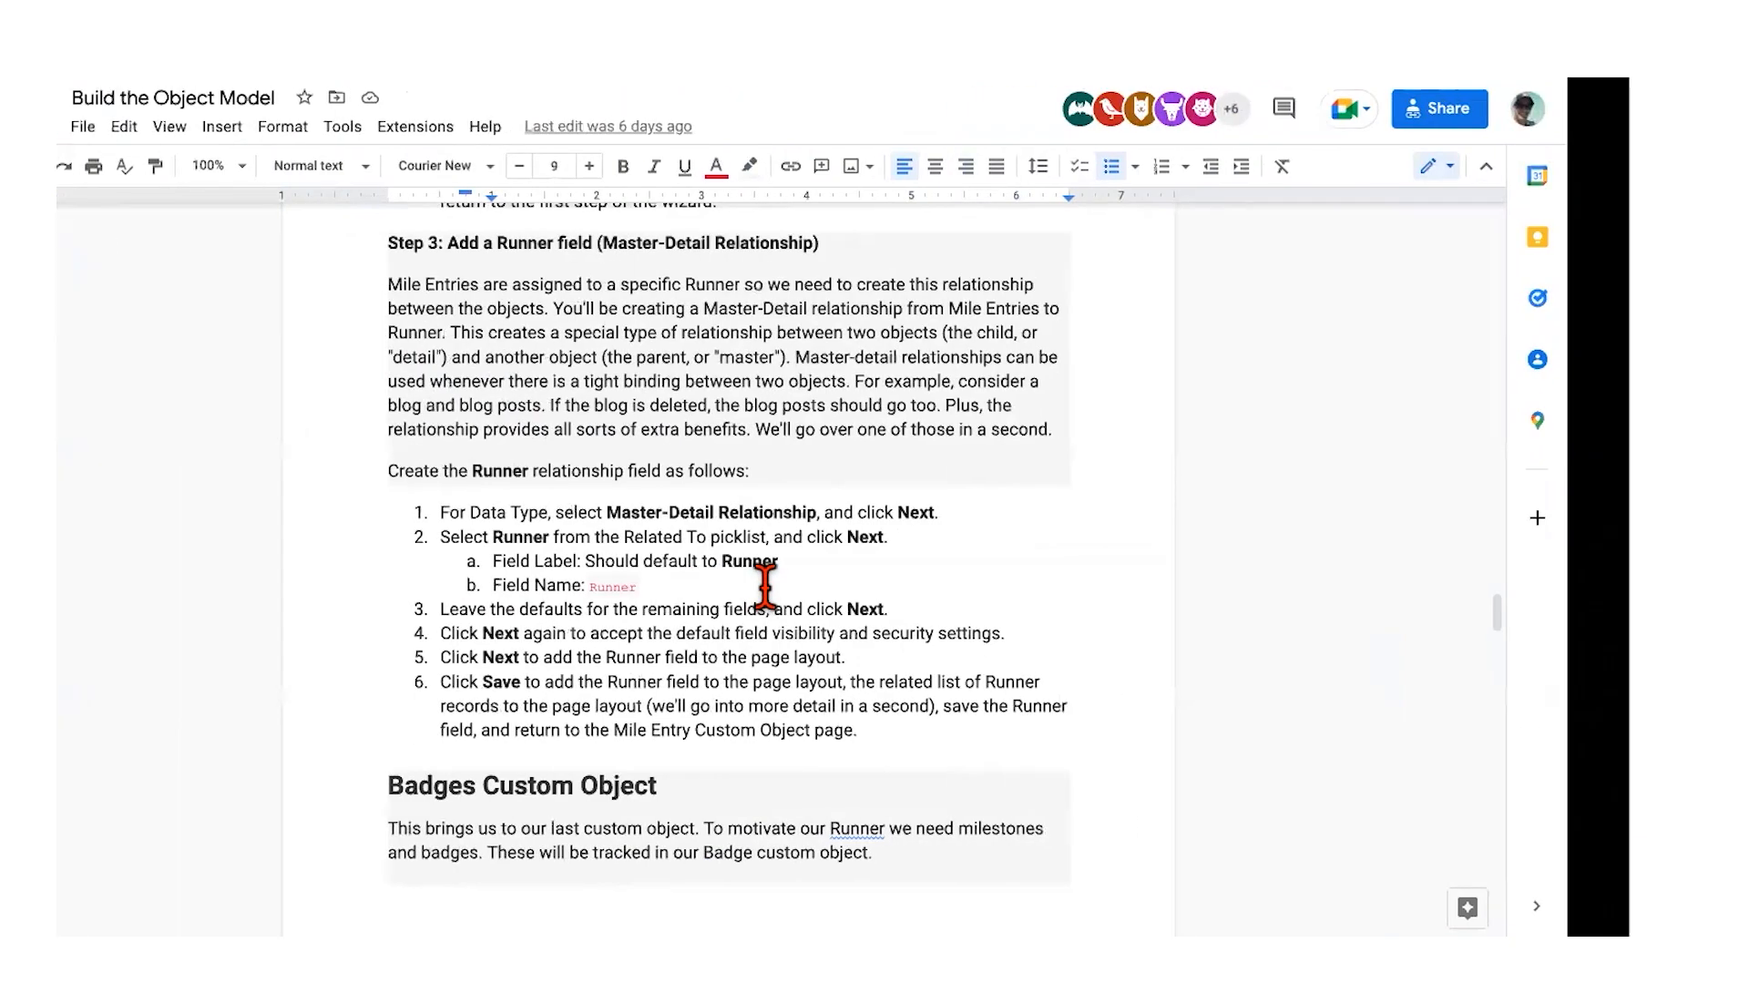
pyautogui.hotkey('ctrl', 'Right')
pyautogui.press('BackSpace')
pyautogui.press('BackSpace')
pyautogui.press('BackSpace')
pyautogui.press('BackSpace')
pyautogui.press('BackSpace')
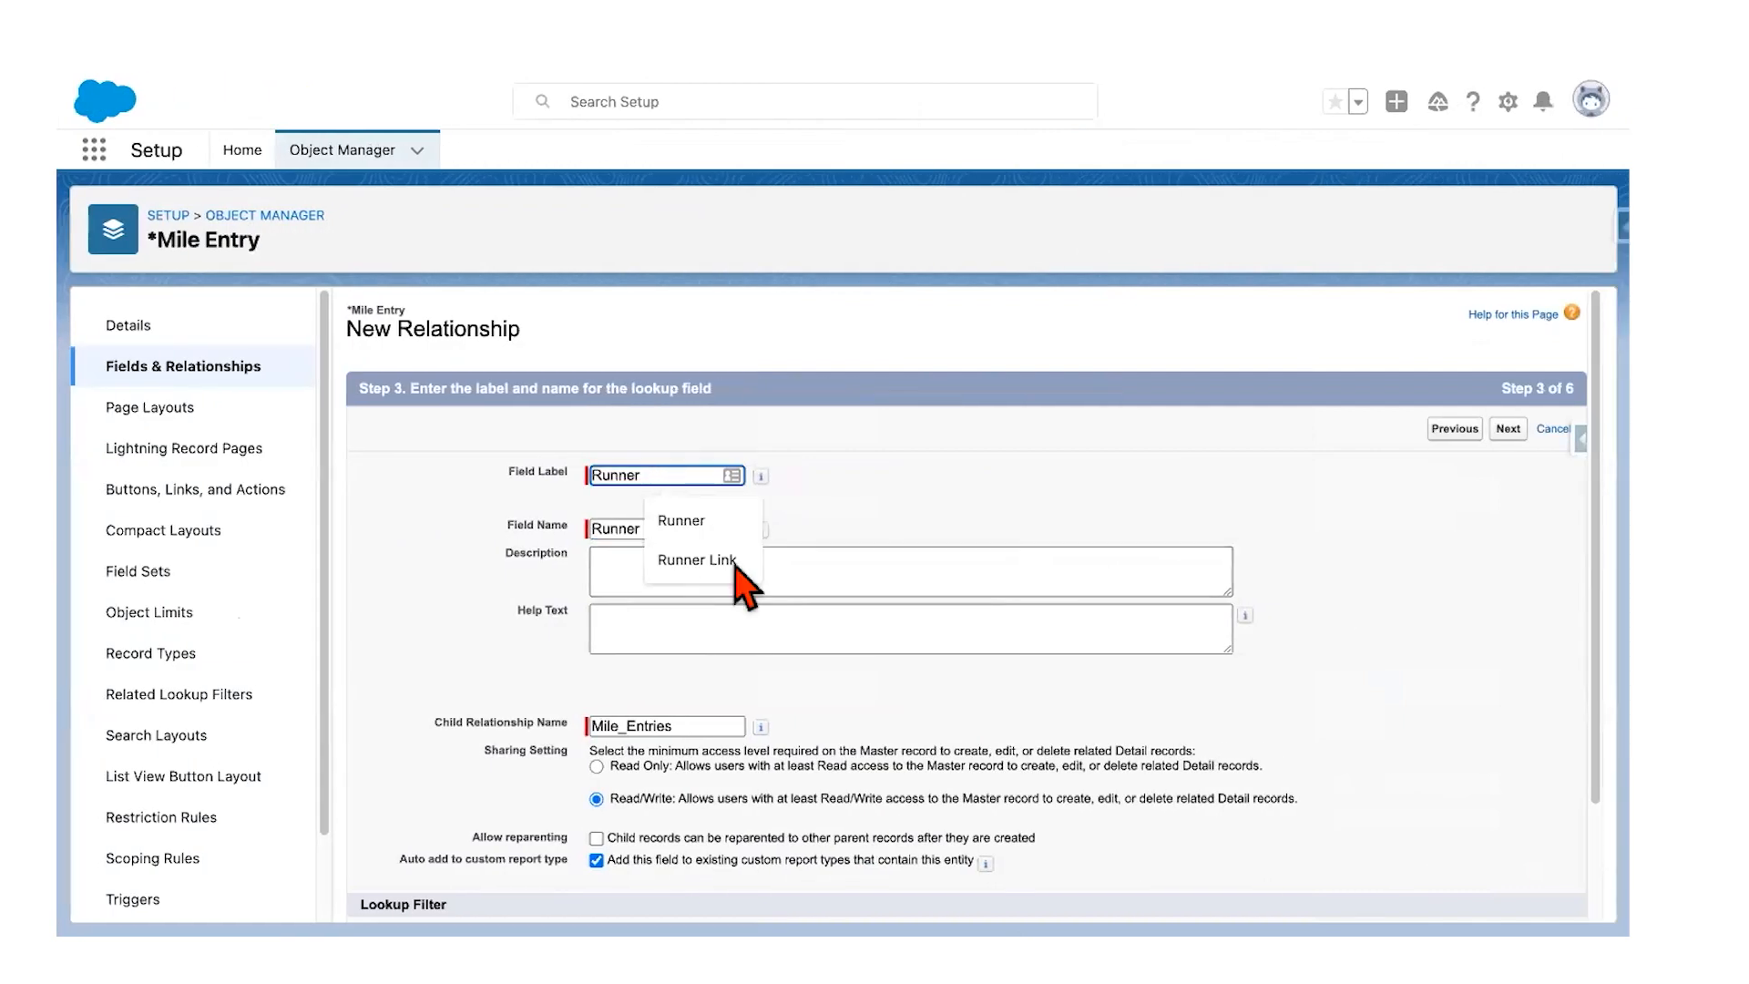
pyautogui.scroll(-2, 1062, 632)
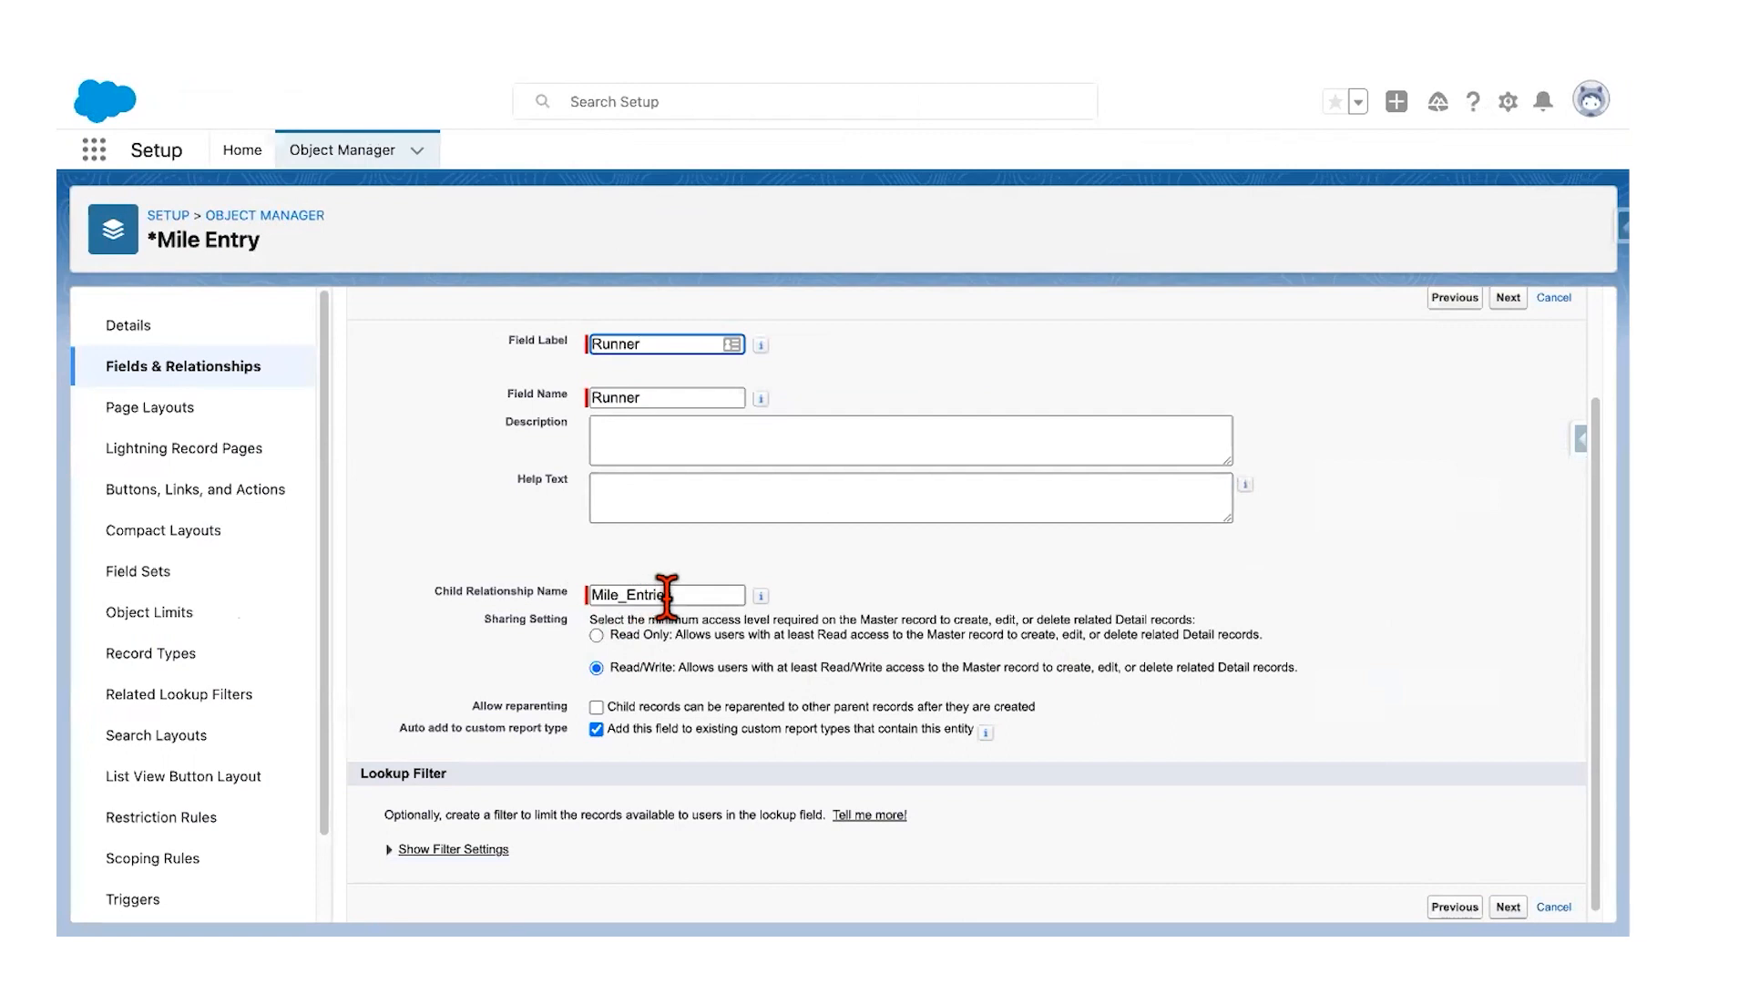
pyautogui.scroll(-1, 916, 648)
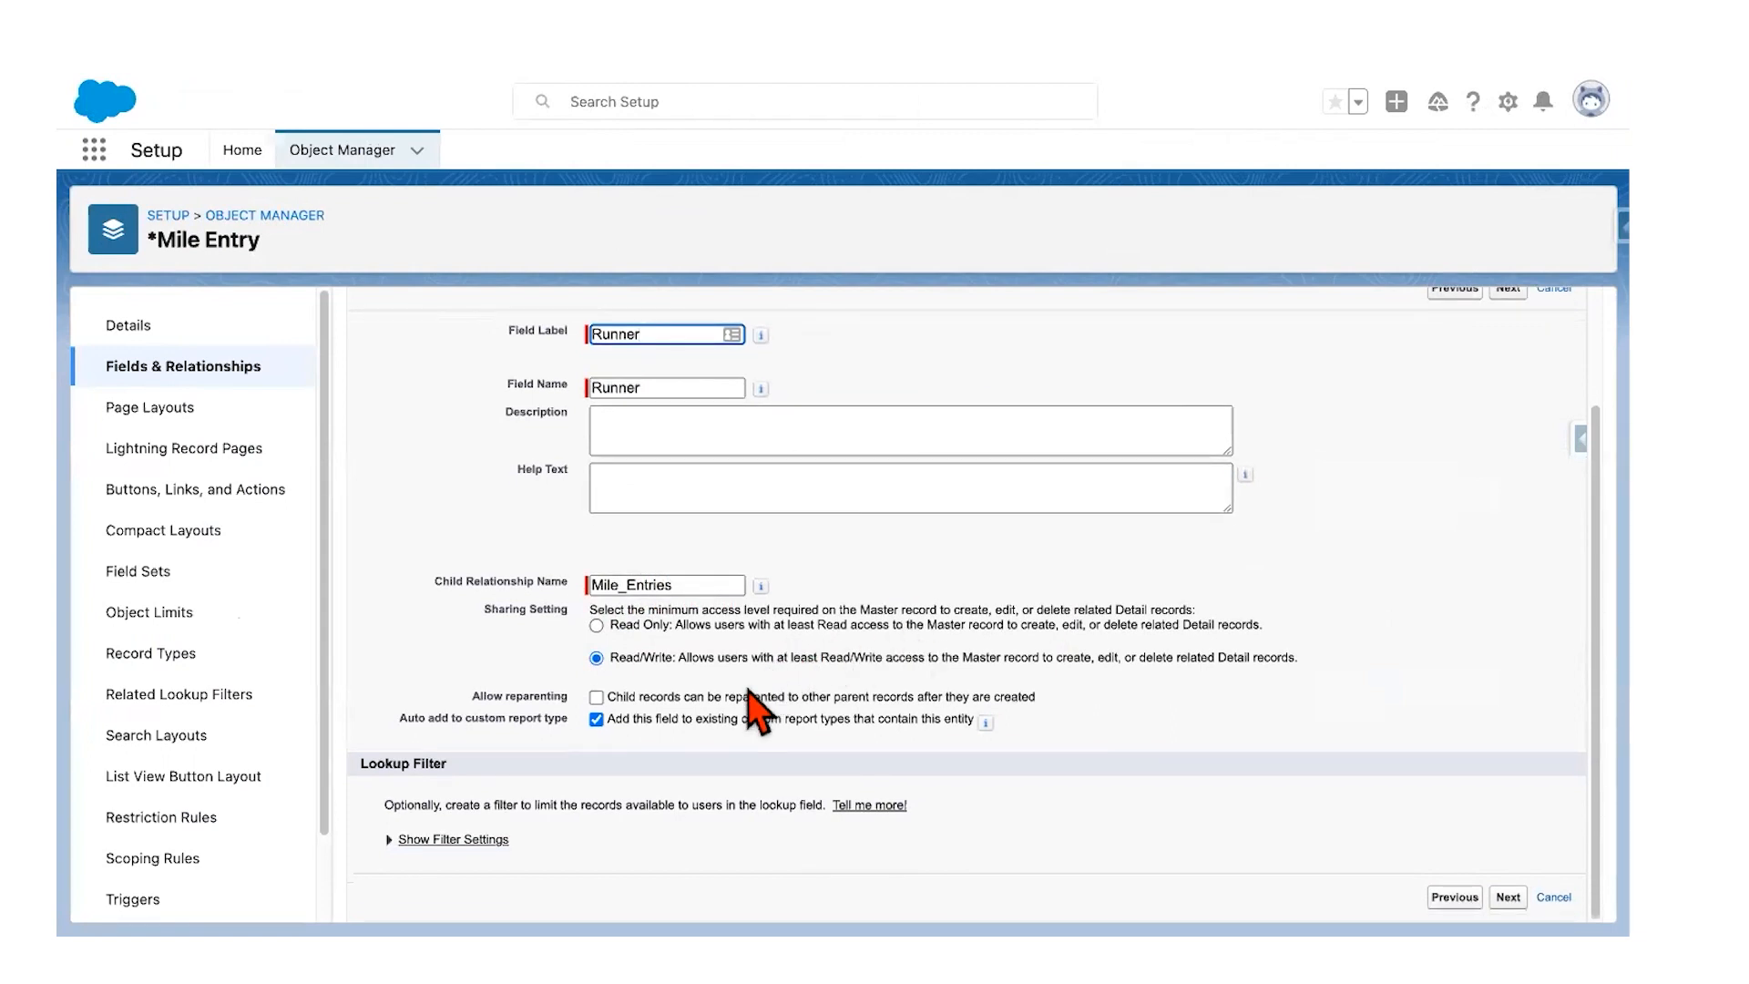
pyautogui.hotkey('ctrl', 'Left')
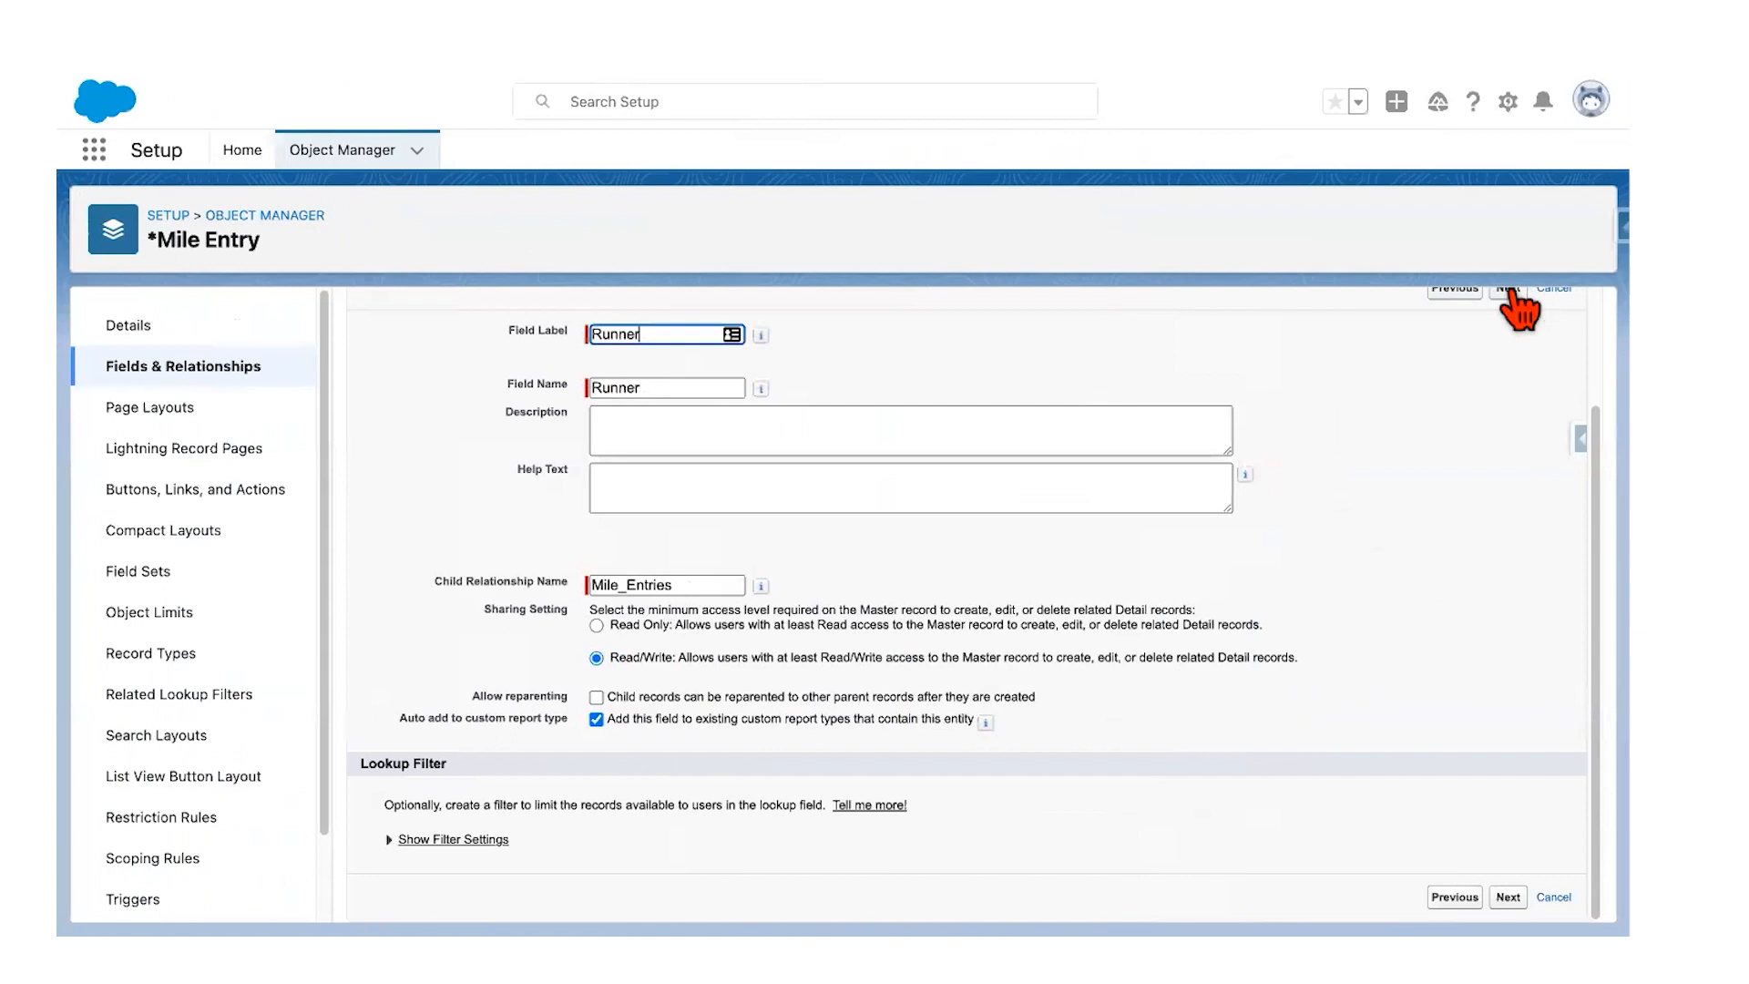
pyautogui.click(1508, 290)
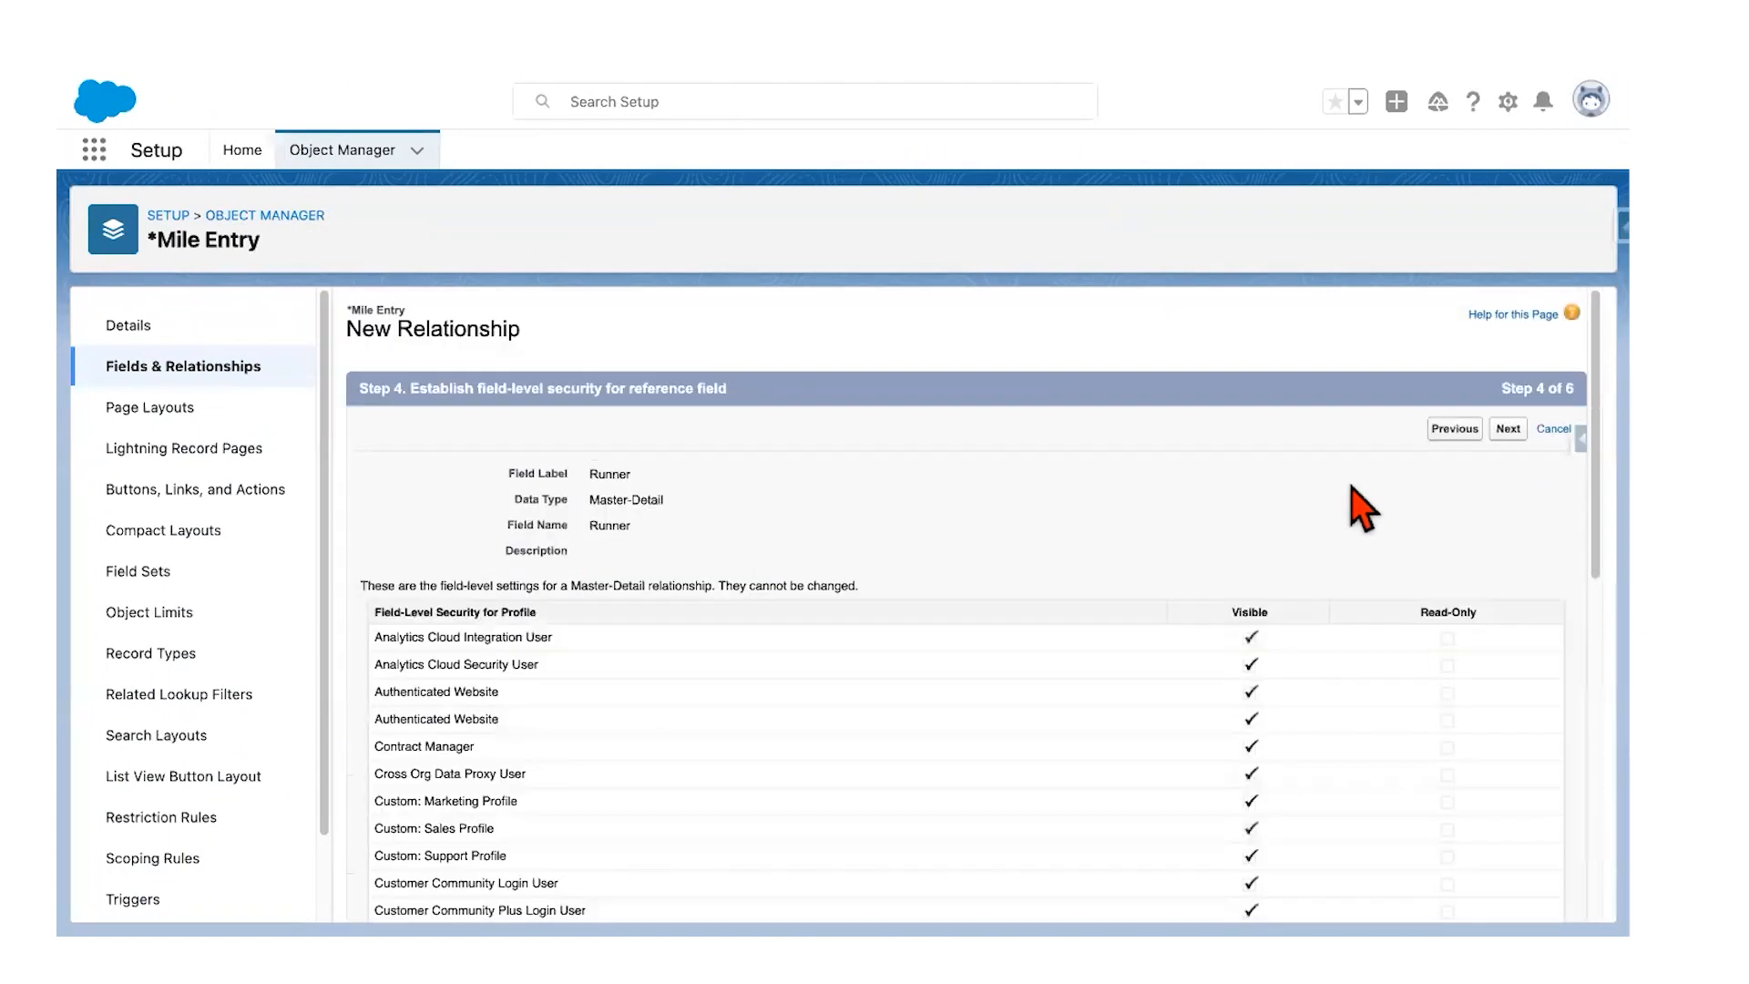
# Step: Accept default field-level security and Mile Entry Layout, keep the Mile Entries related list, and save
pyautogui.click(1508, 430)
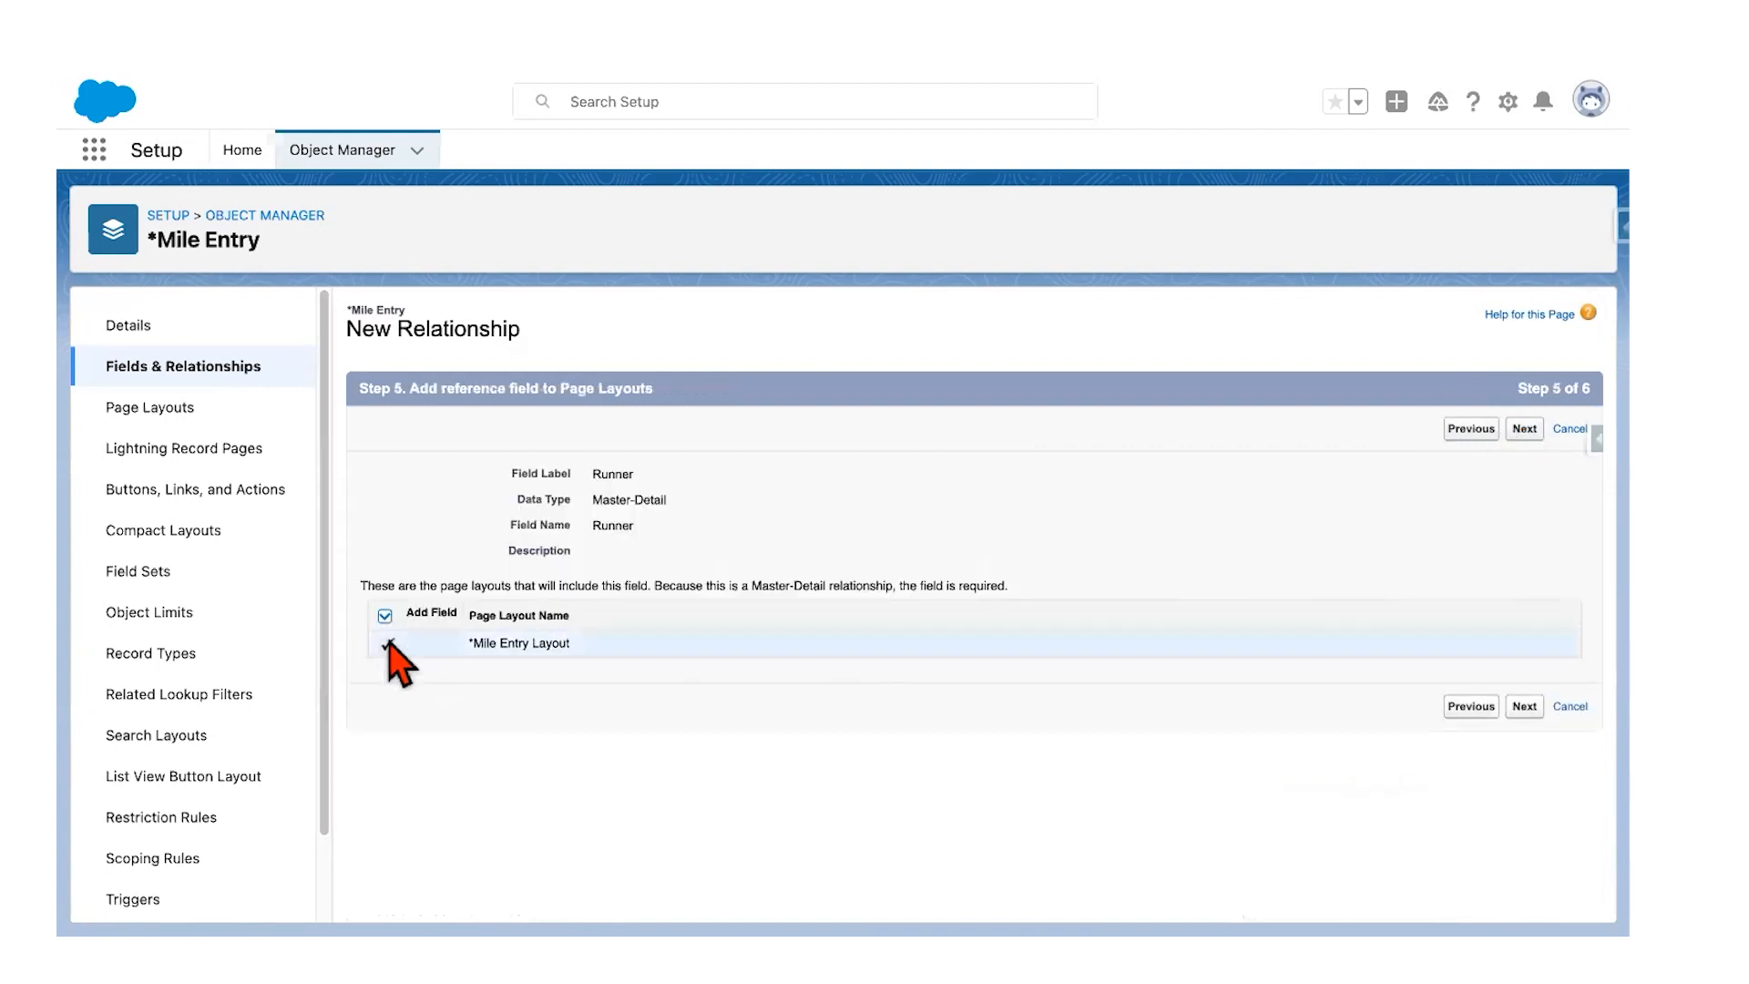
pyautogui.click(1526, 430)
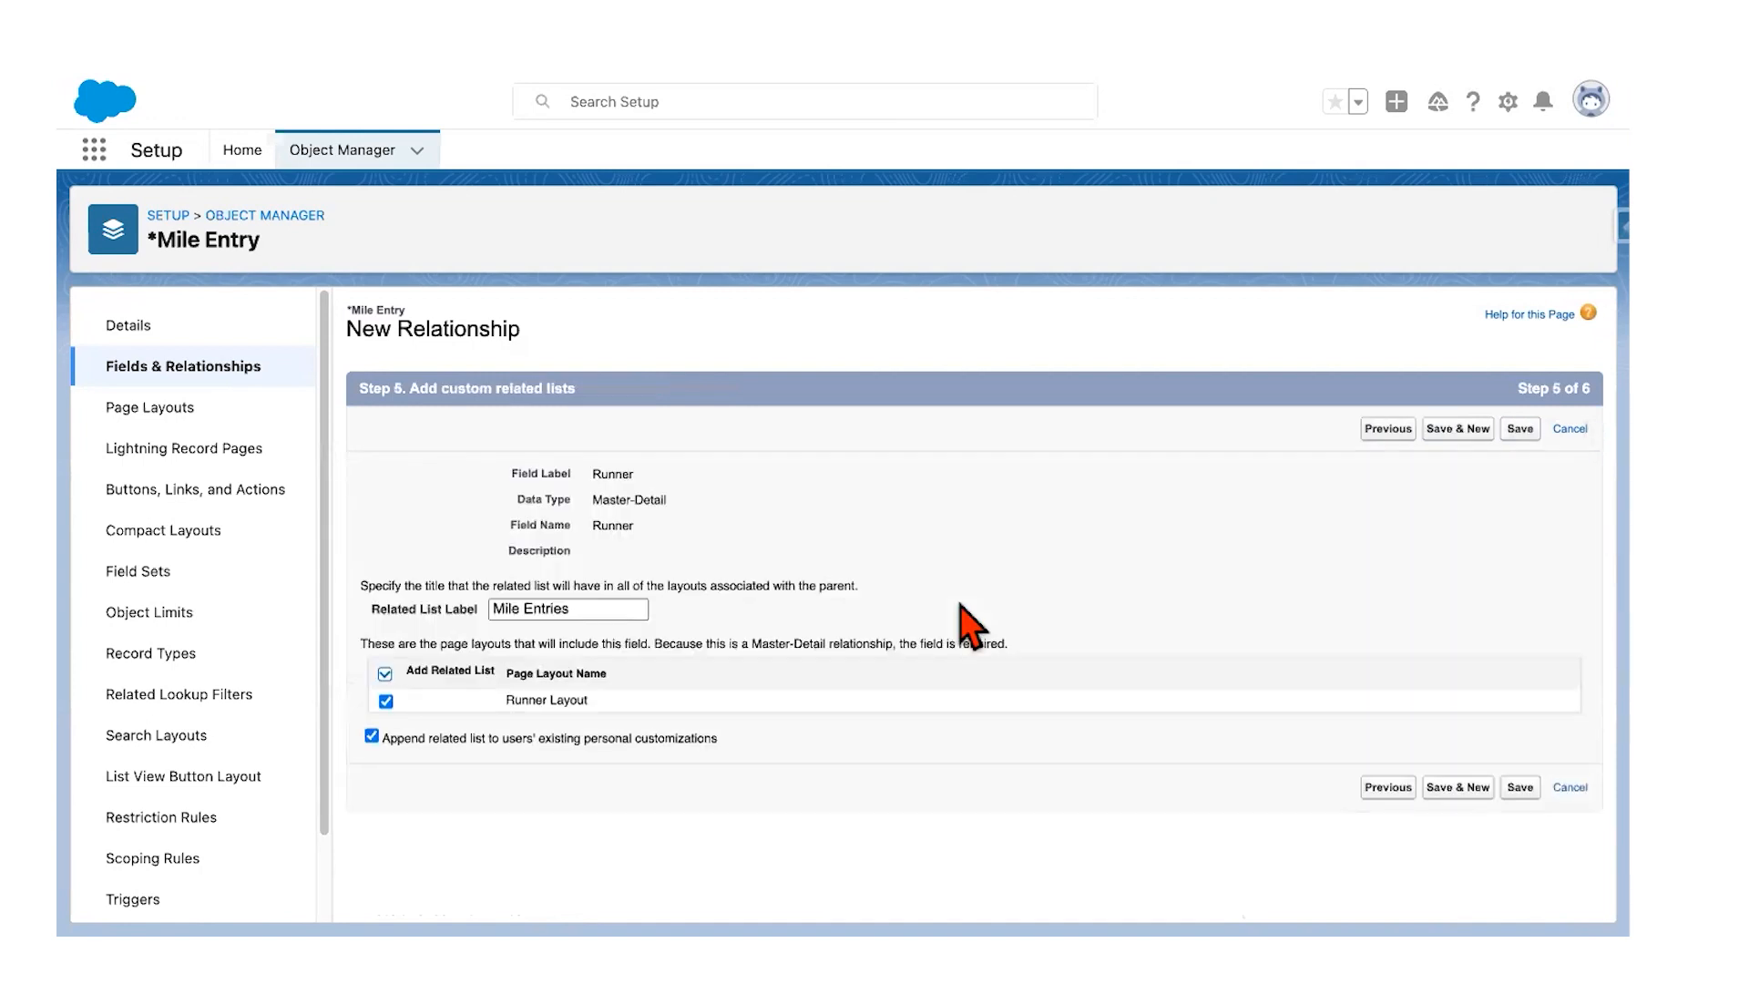
pyautogui.click(1530, 434)
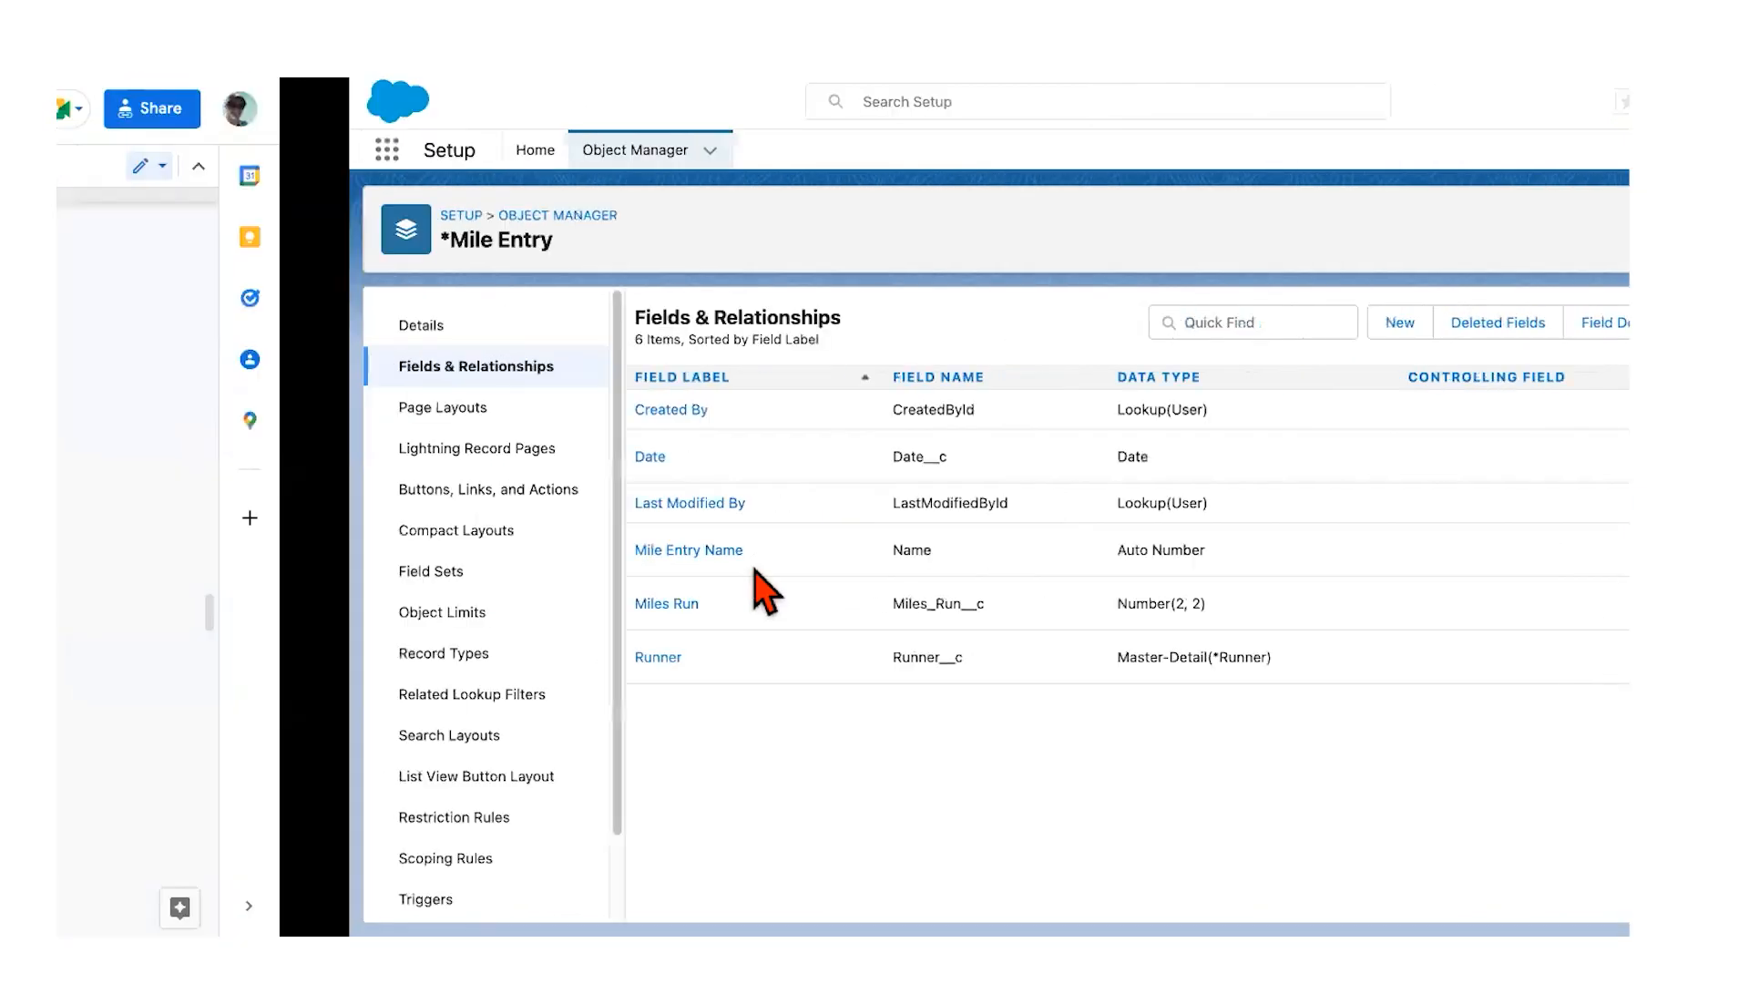
# Step: Scroll through the Build the Object Model guide's custom object tab steps to its end
pyautogui.scroll(-7, 756, 460)
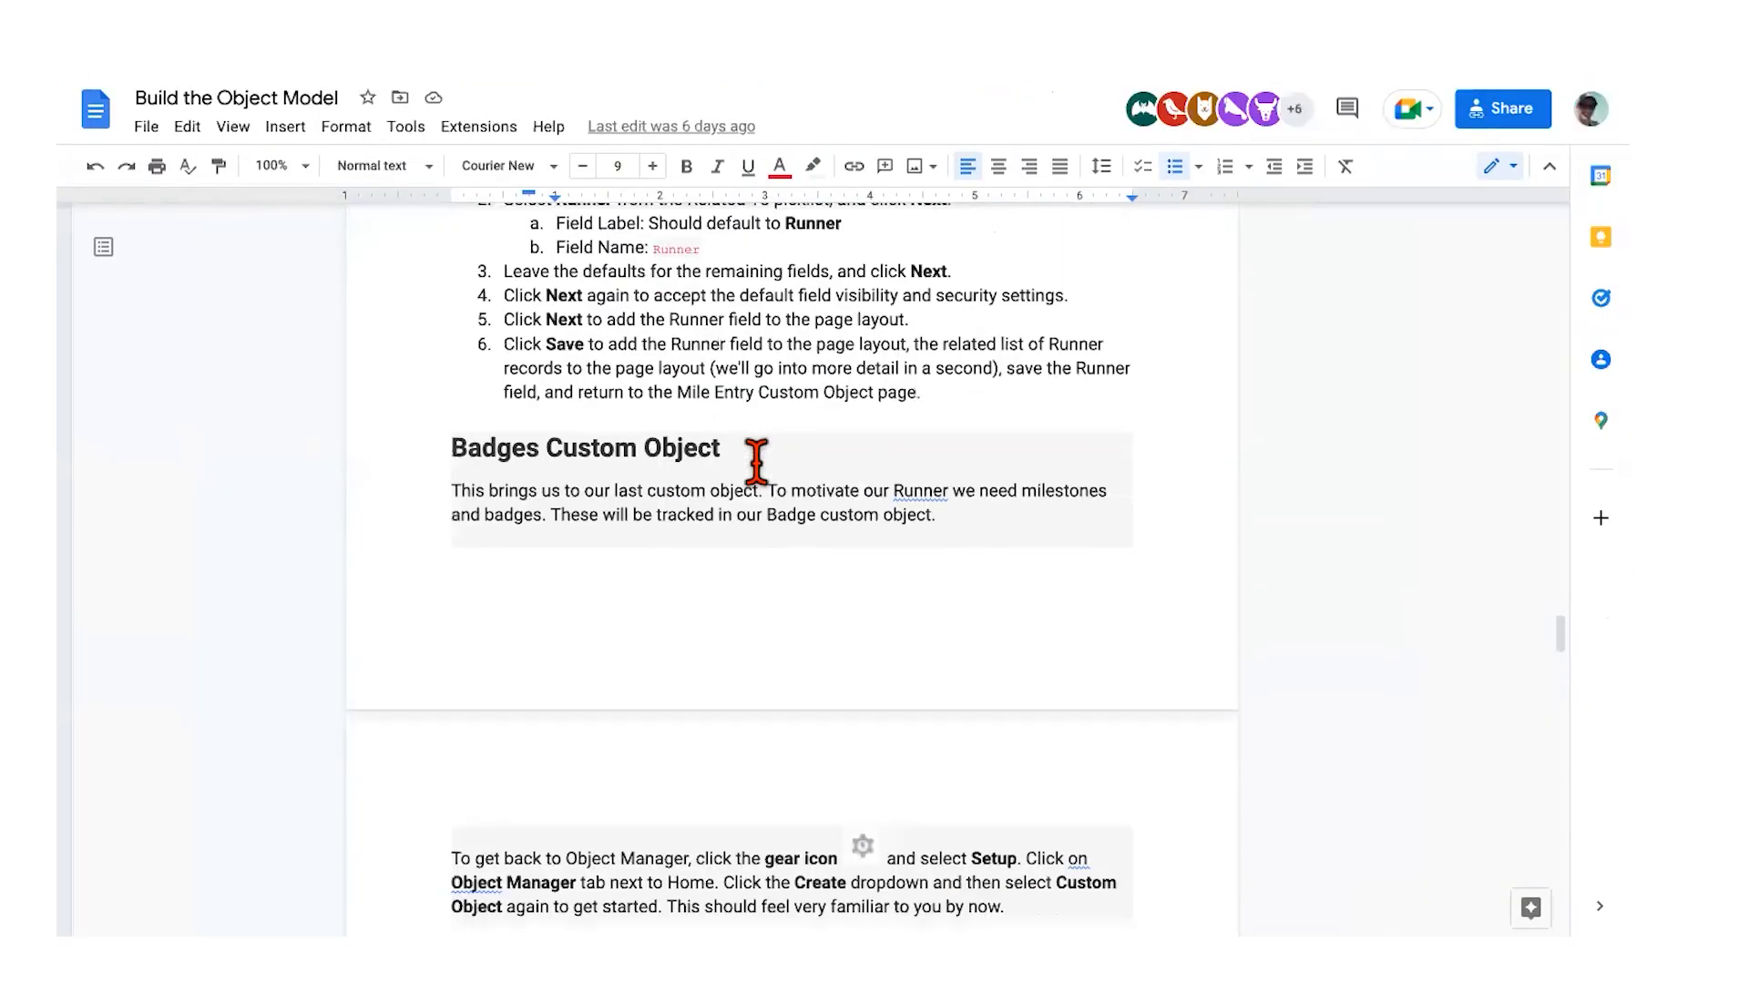
pyautogui.scroll(3, 756, 460)
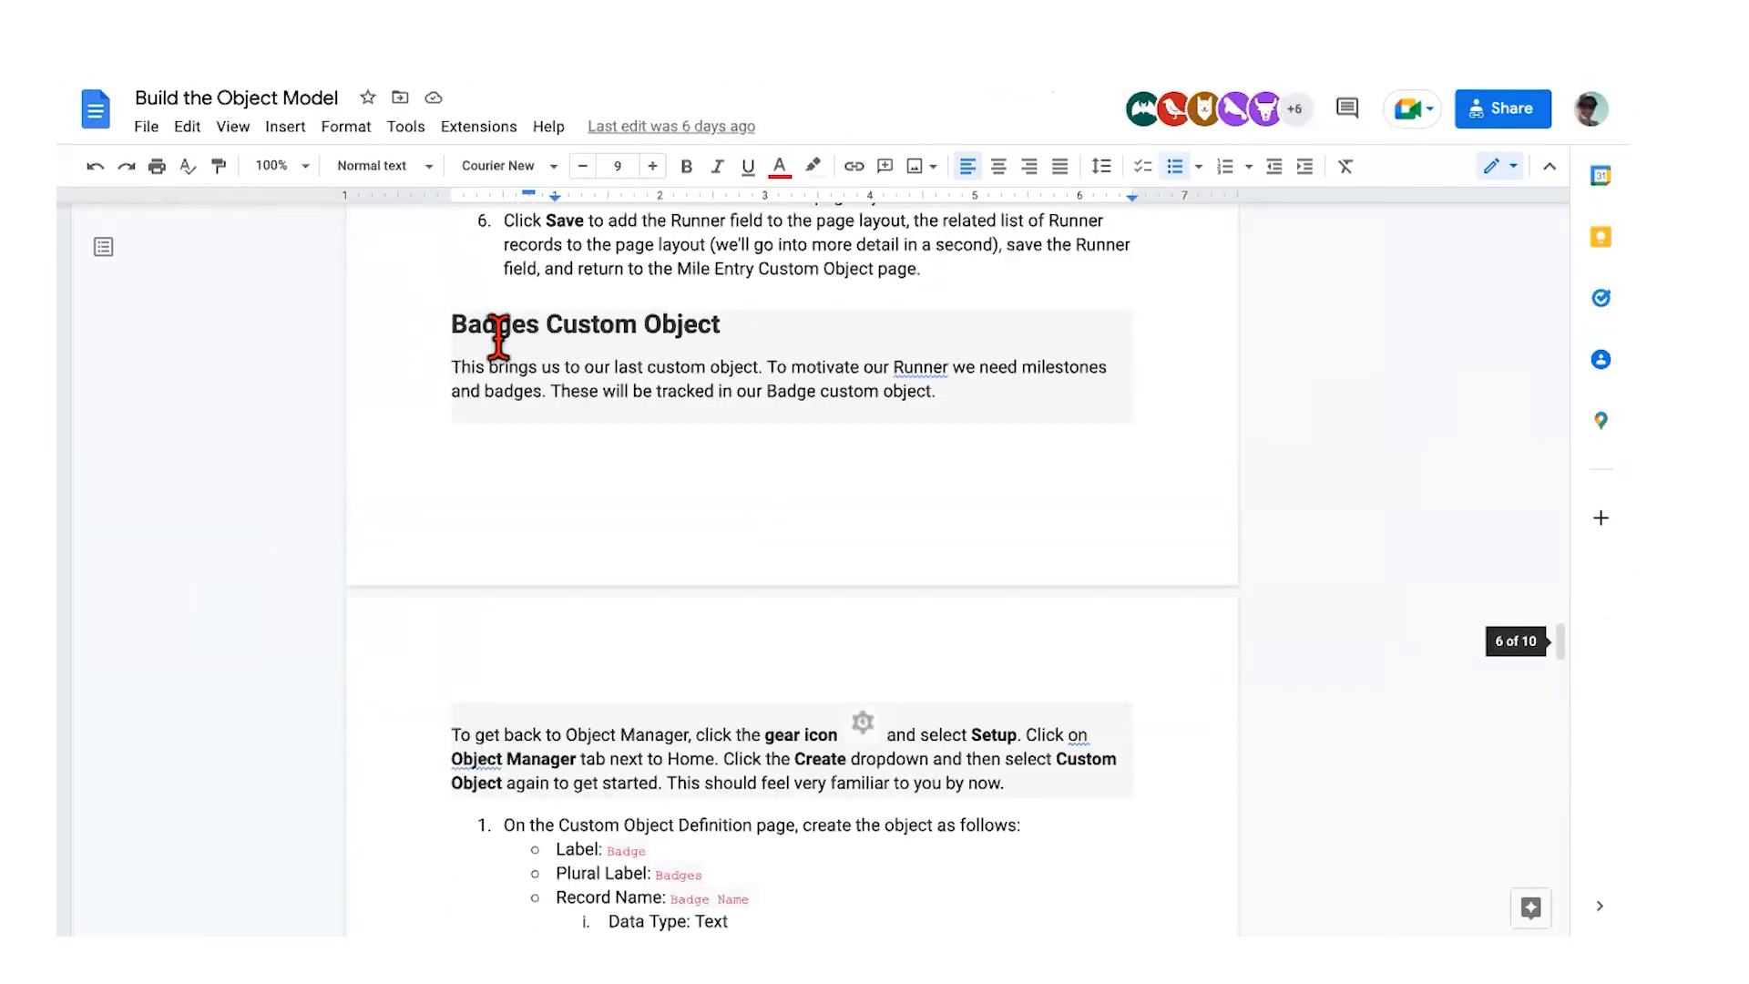
pyautogui.scroll(-1, 809, 640)
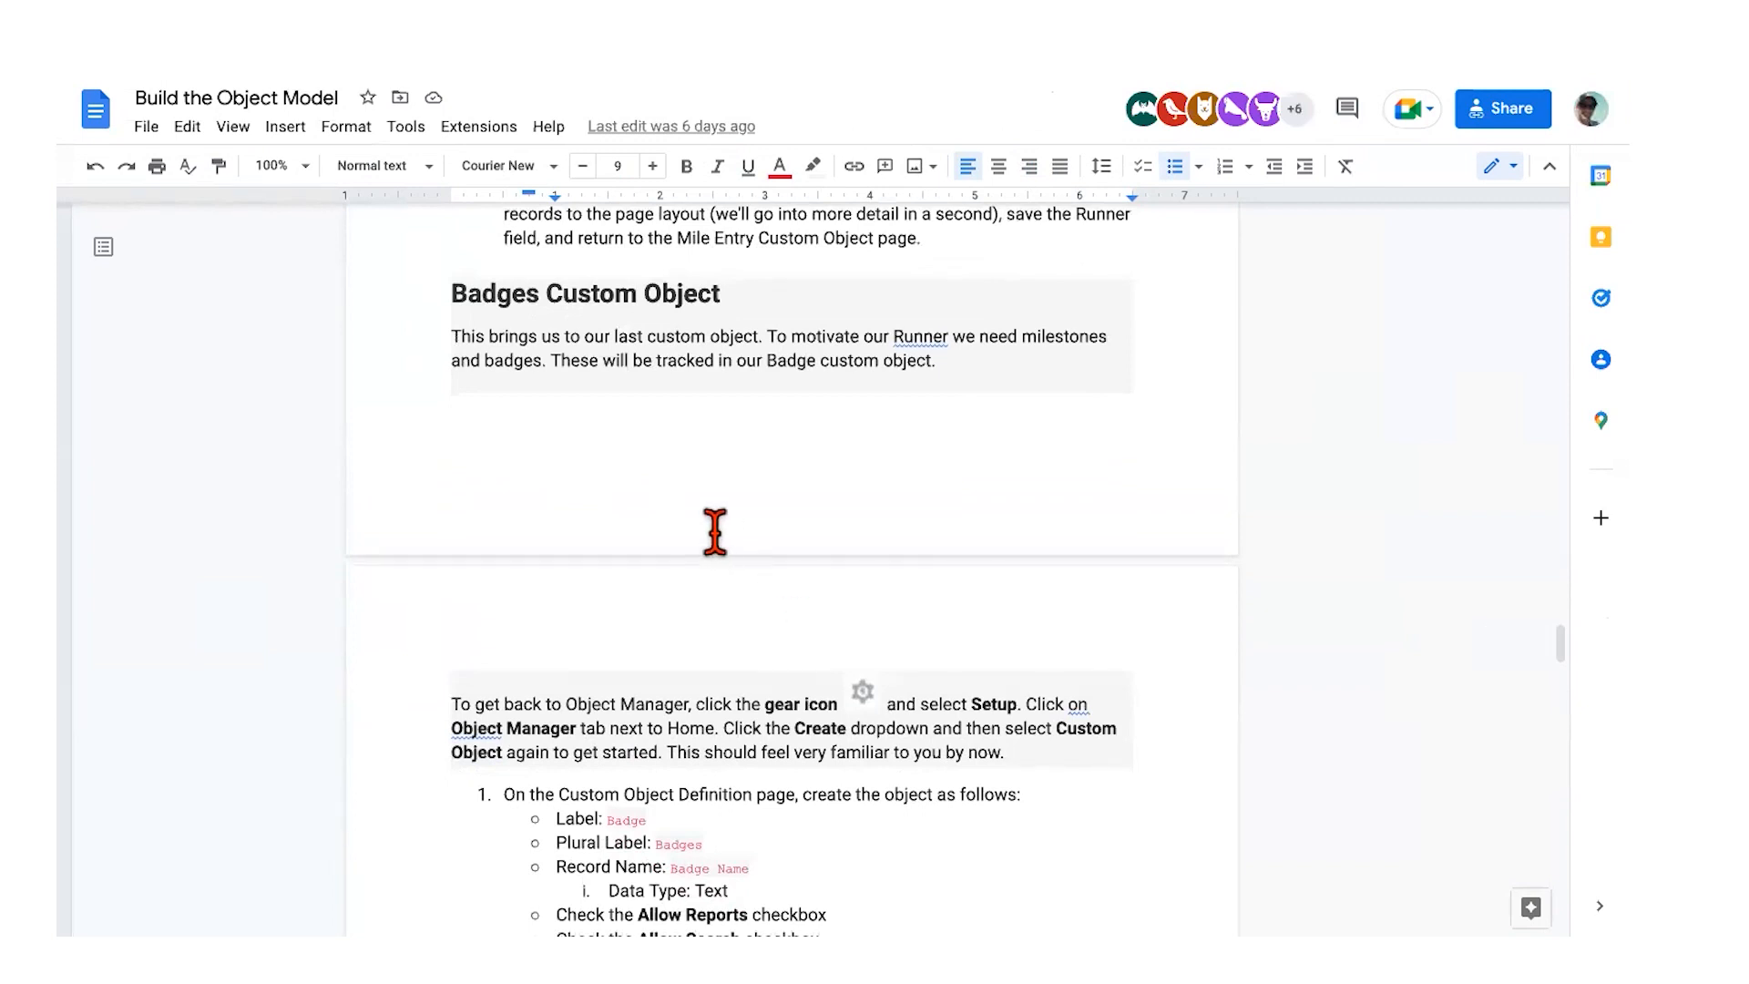
pyautogui.scroll(-1, 707, 527)
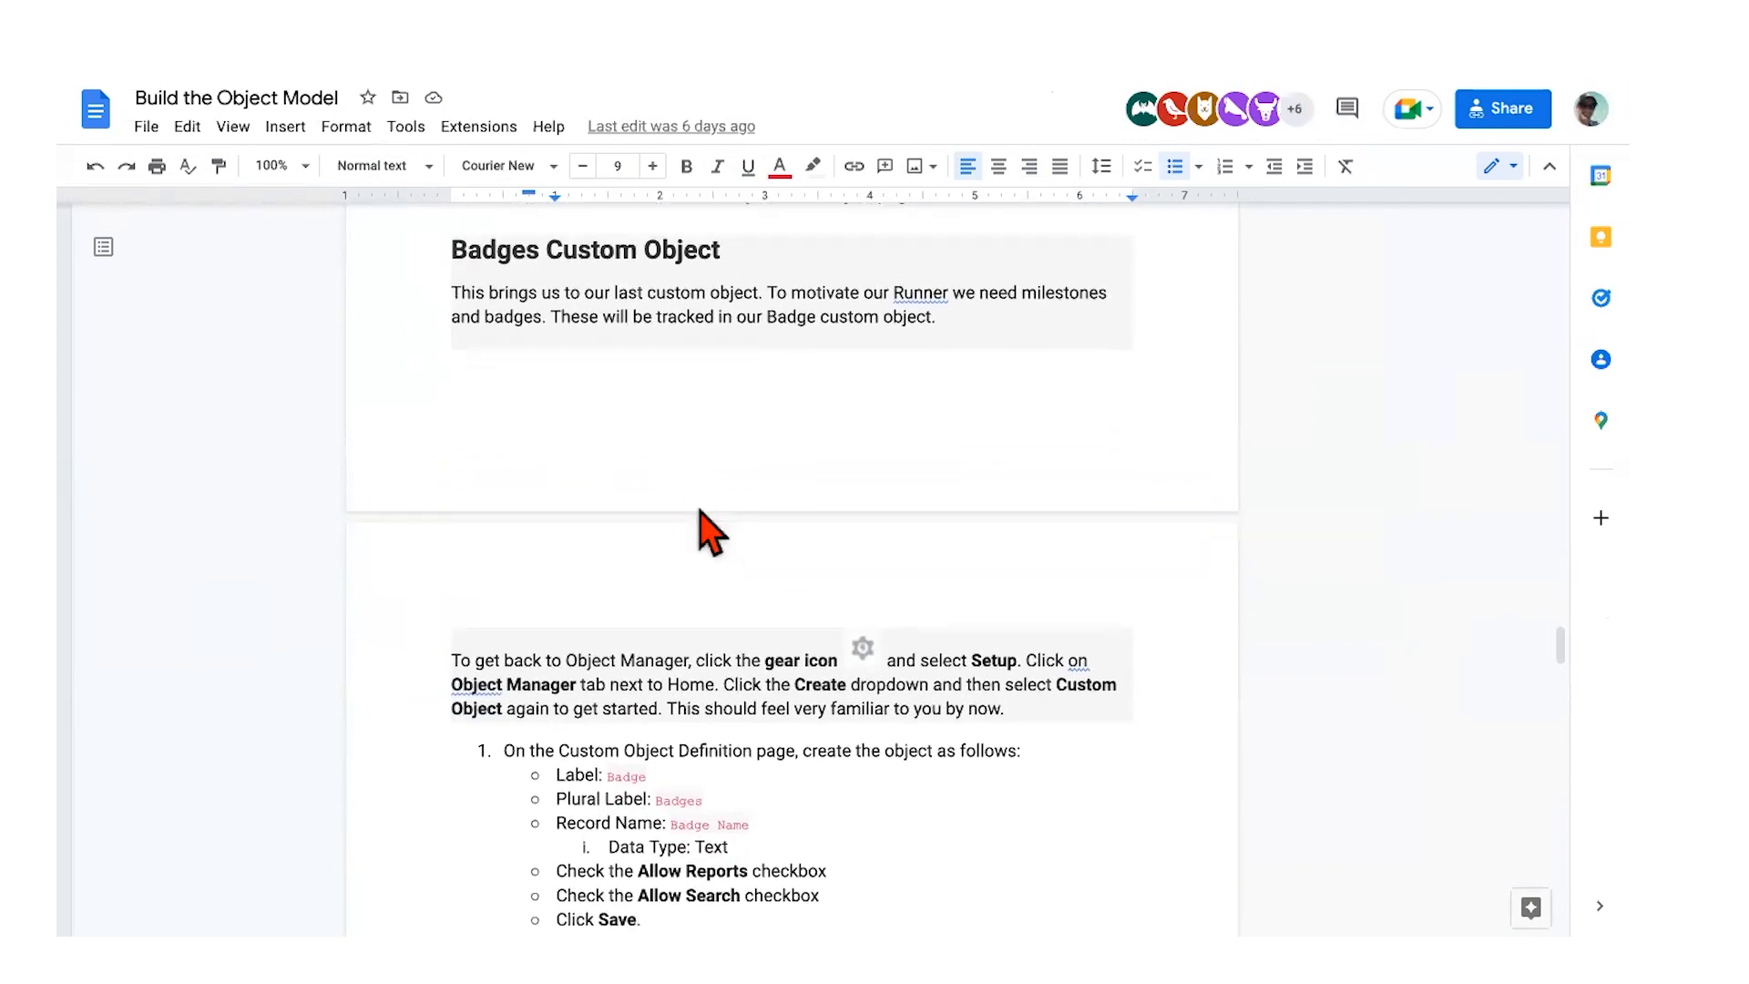
pyautogui.scroll(-1, 674, 382)
pyautogui.scroll(-2, 616, 319)
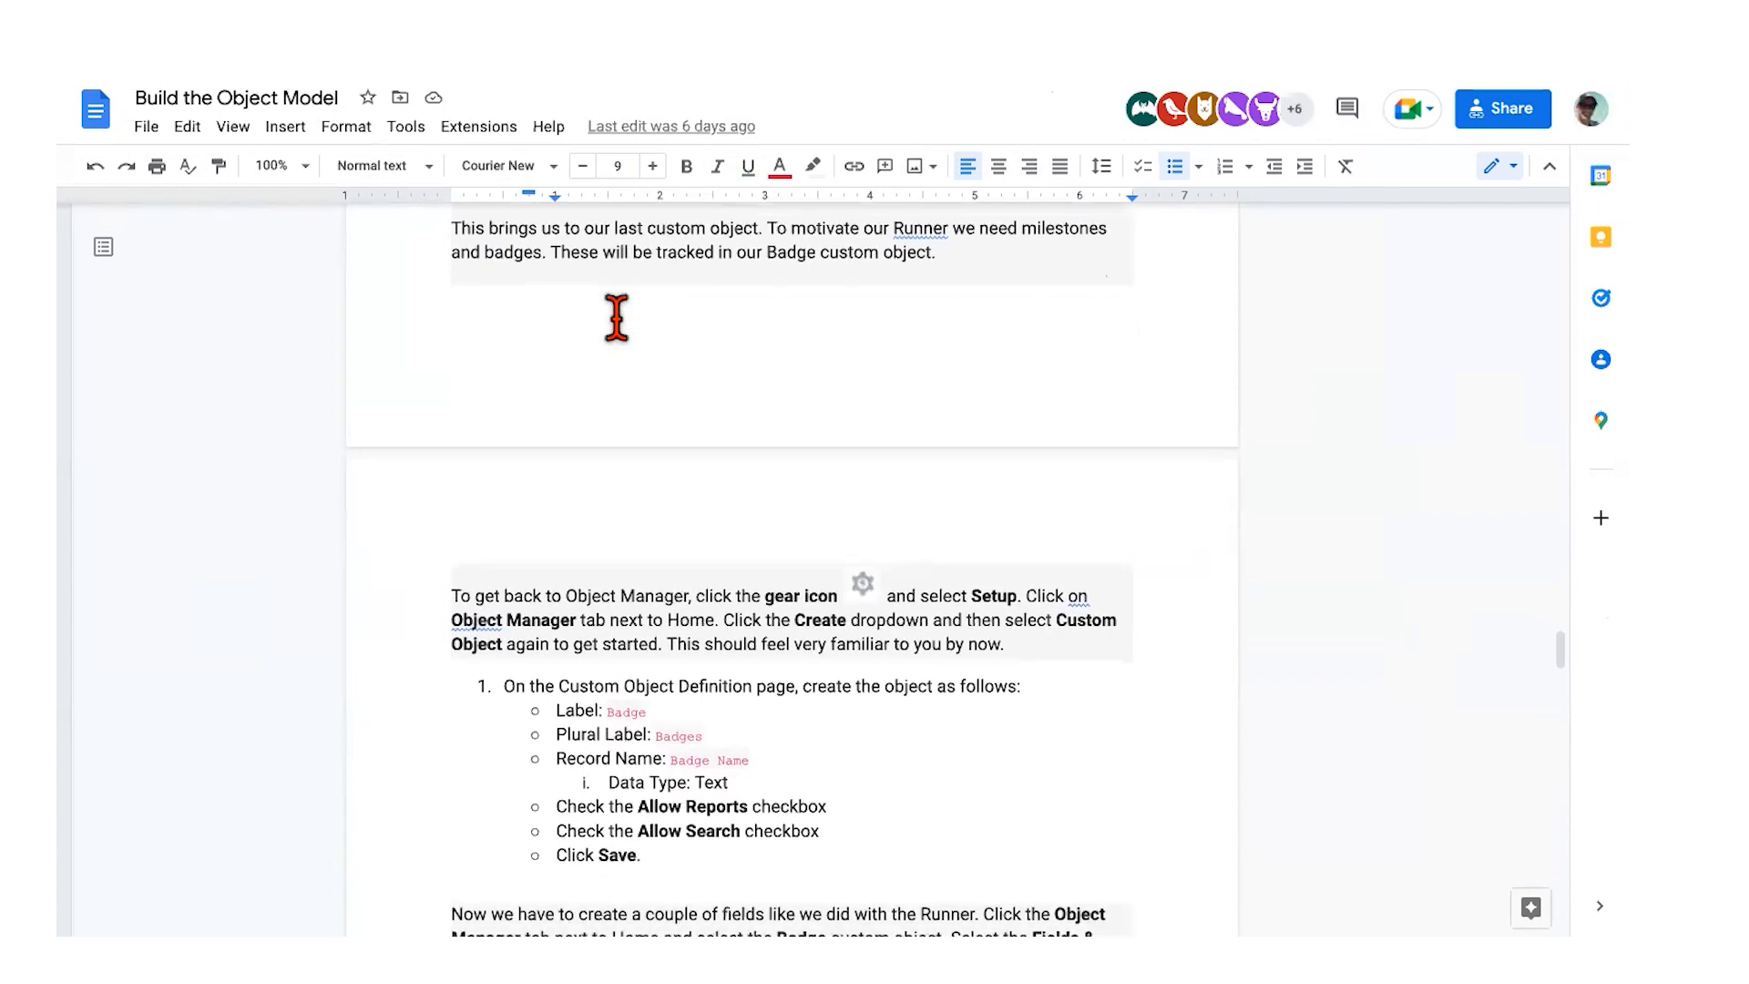
pyautogui.scroll(-6, 616, 318)
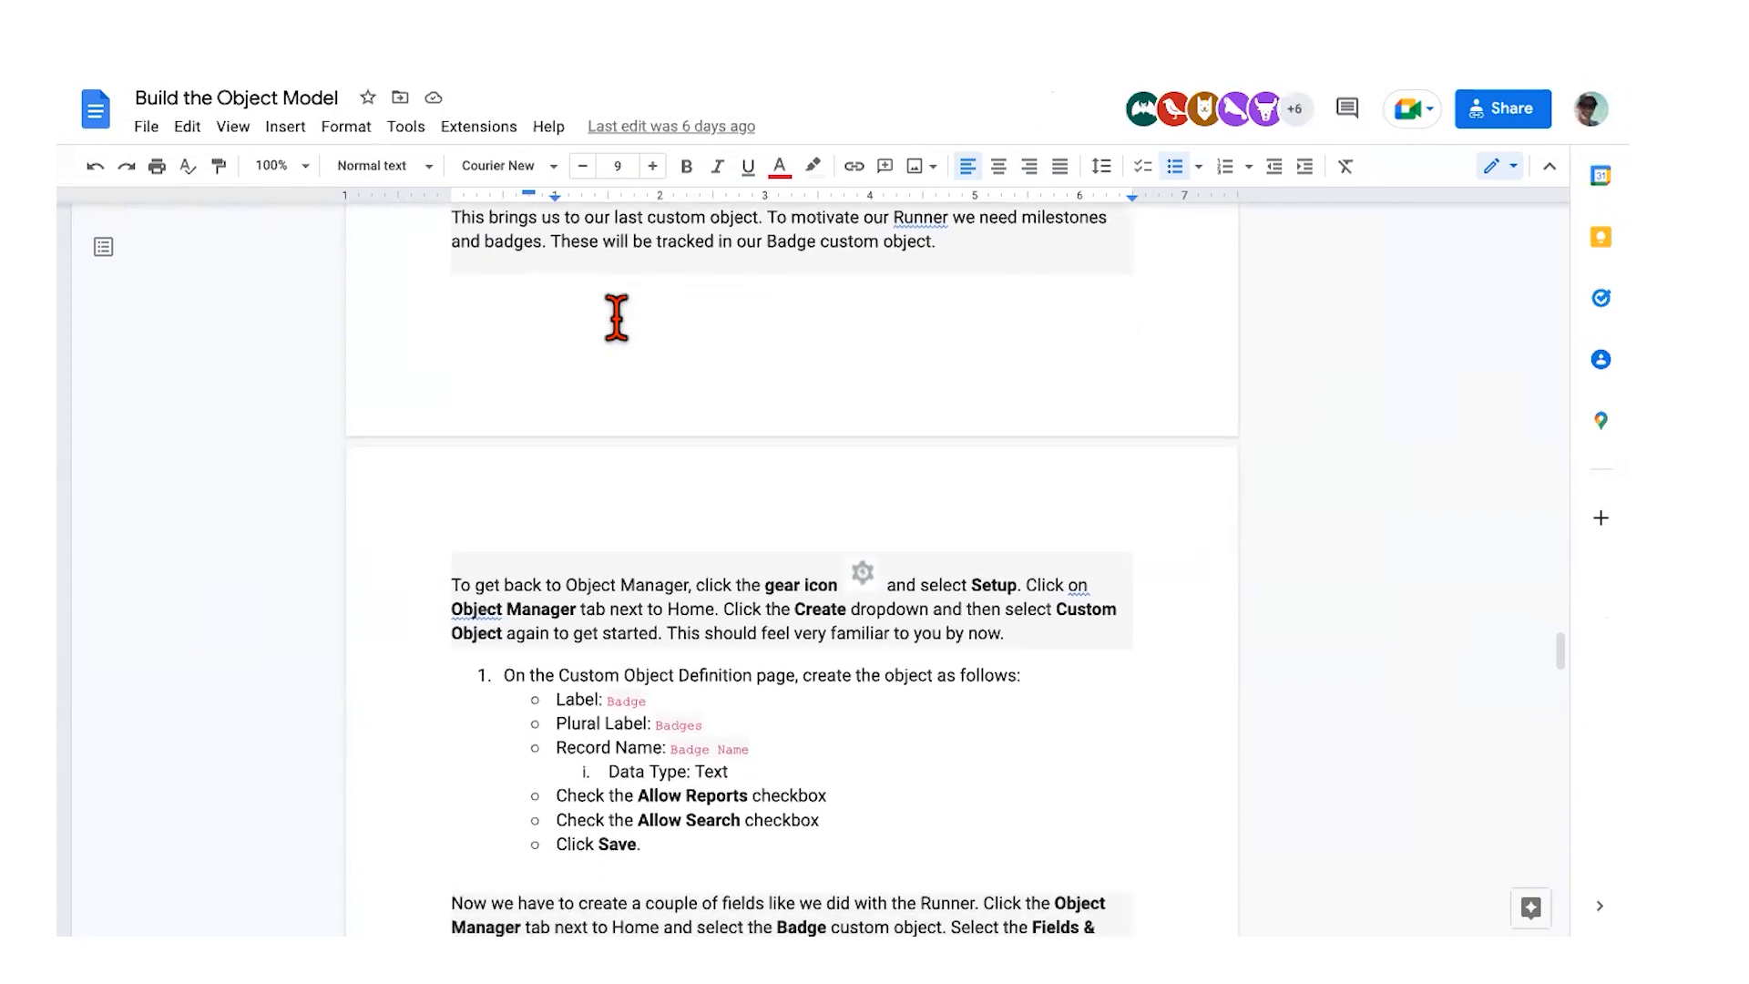
pyautogui.scroll(-5, 617, 319)
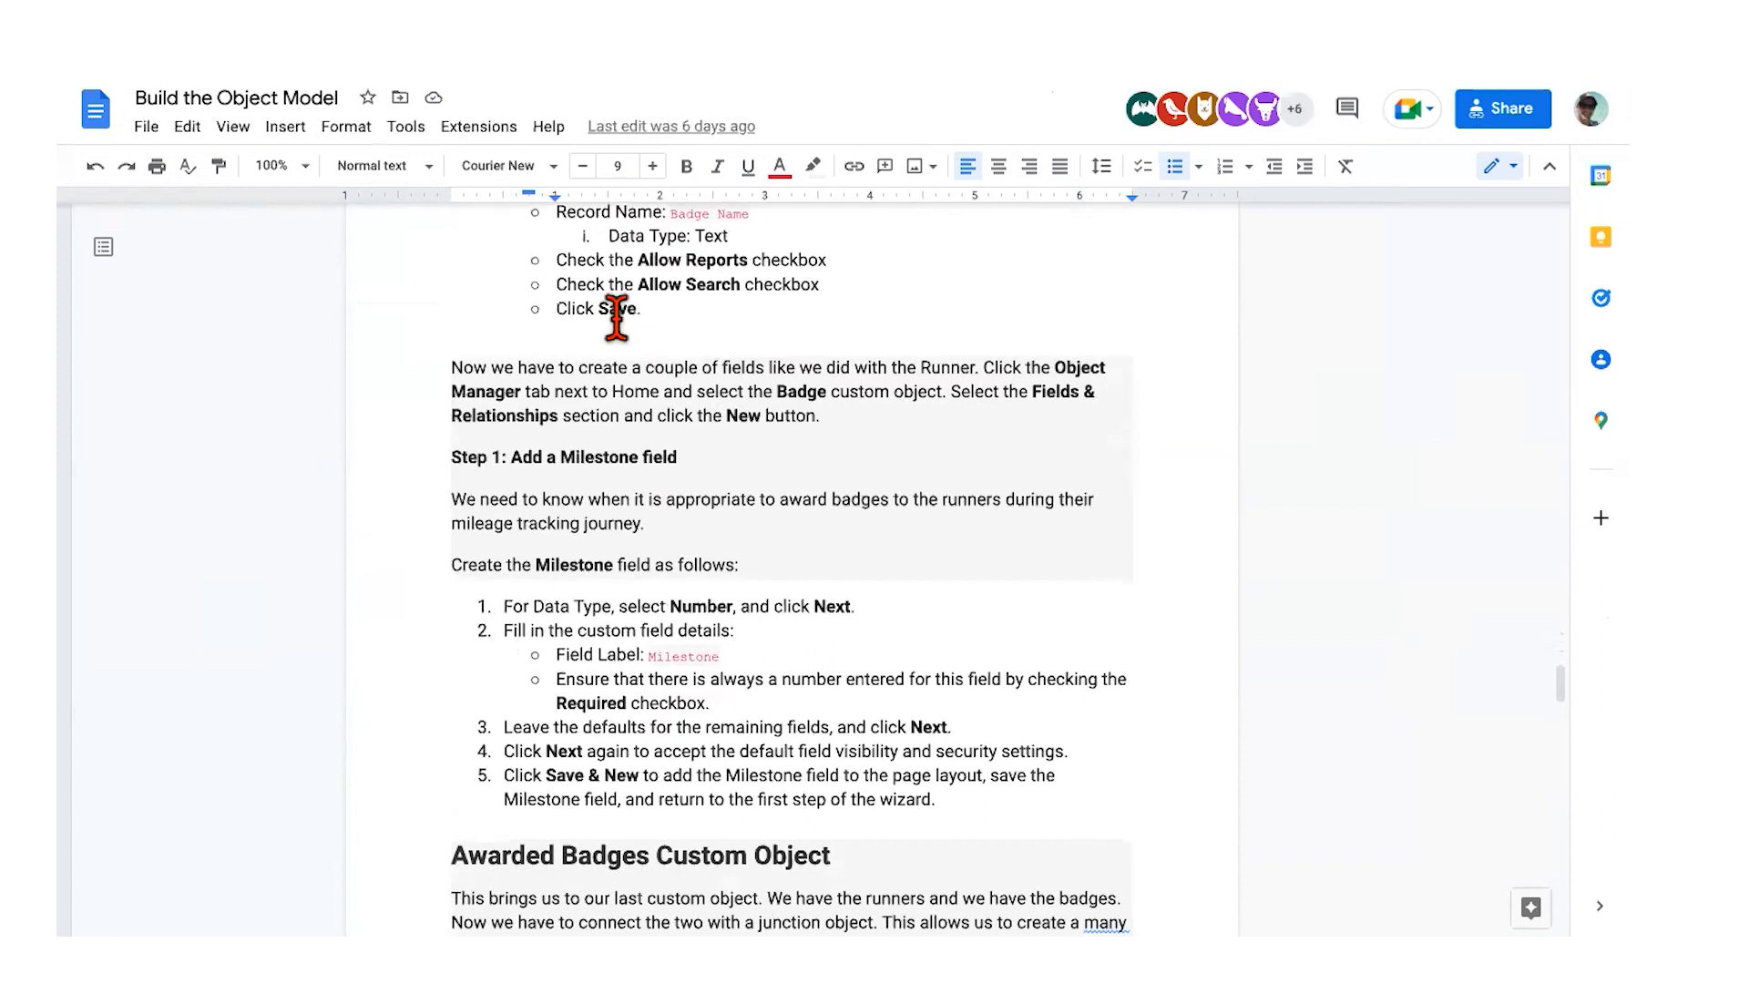
pyautogui.scroll(-1, 531, 401)
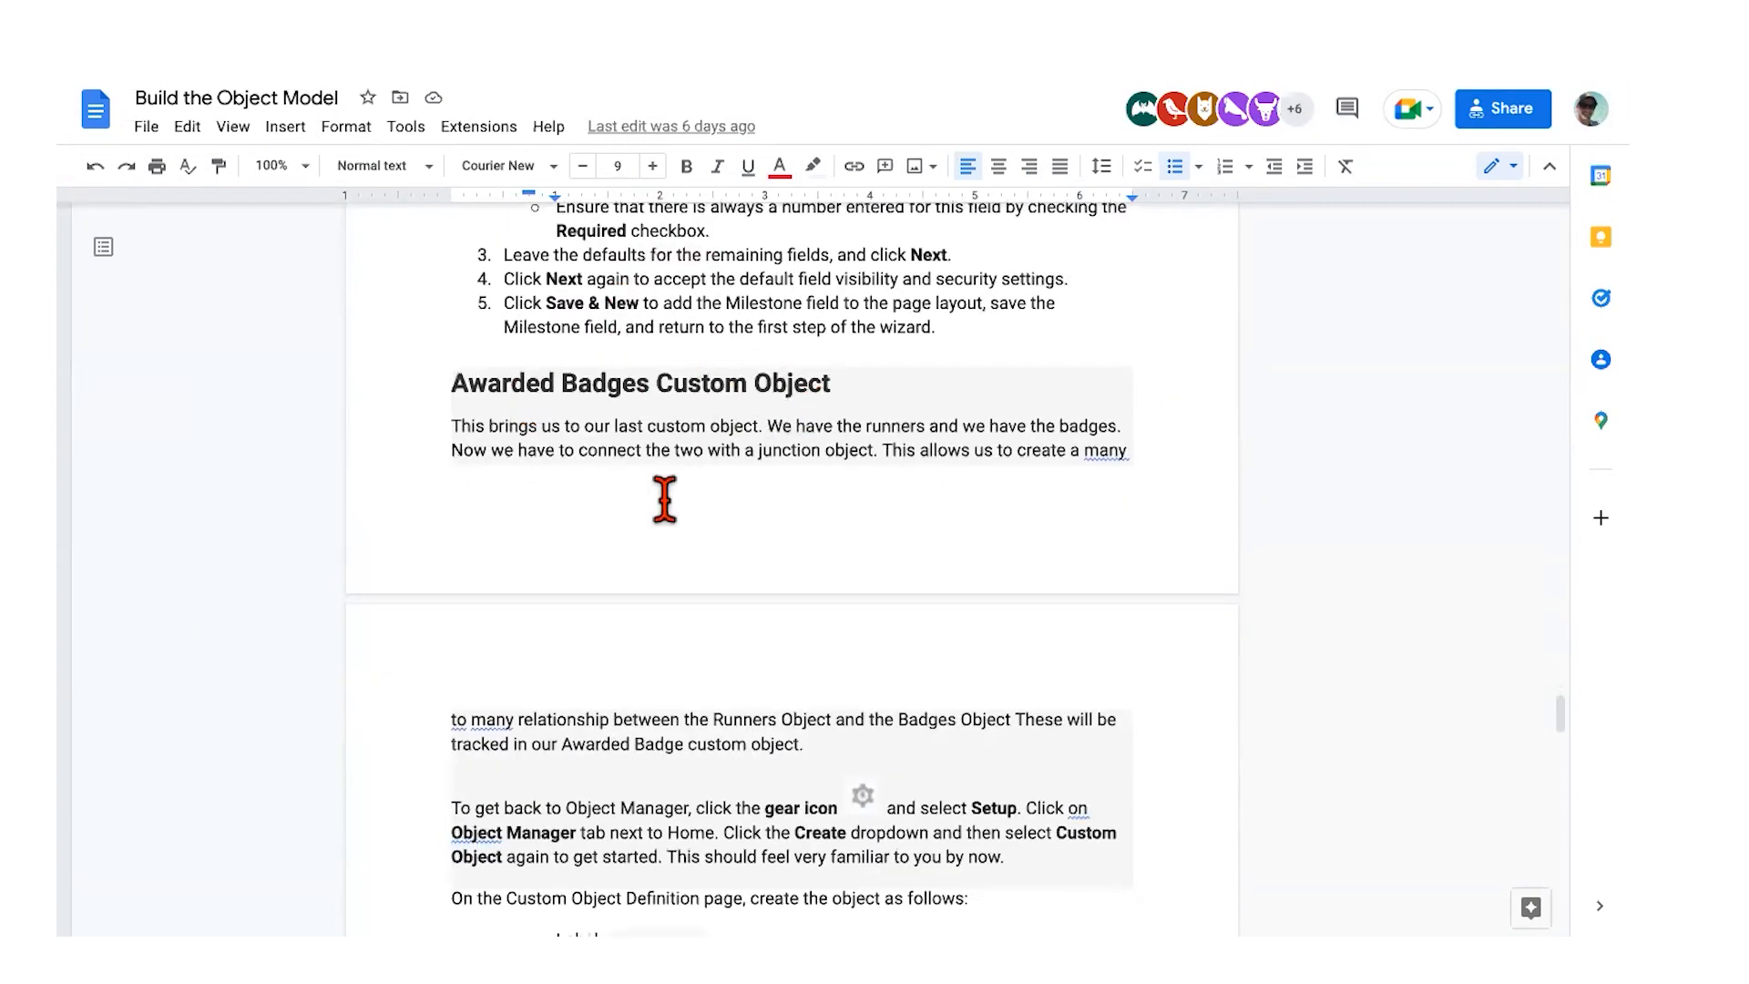
pyautogui.scroll(-4, 664, 499)
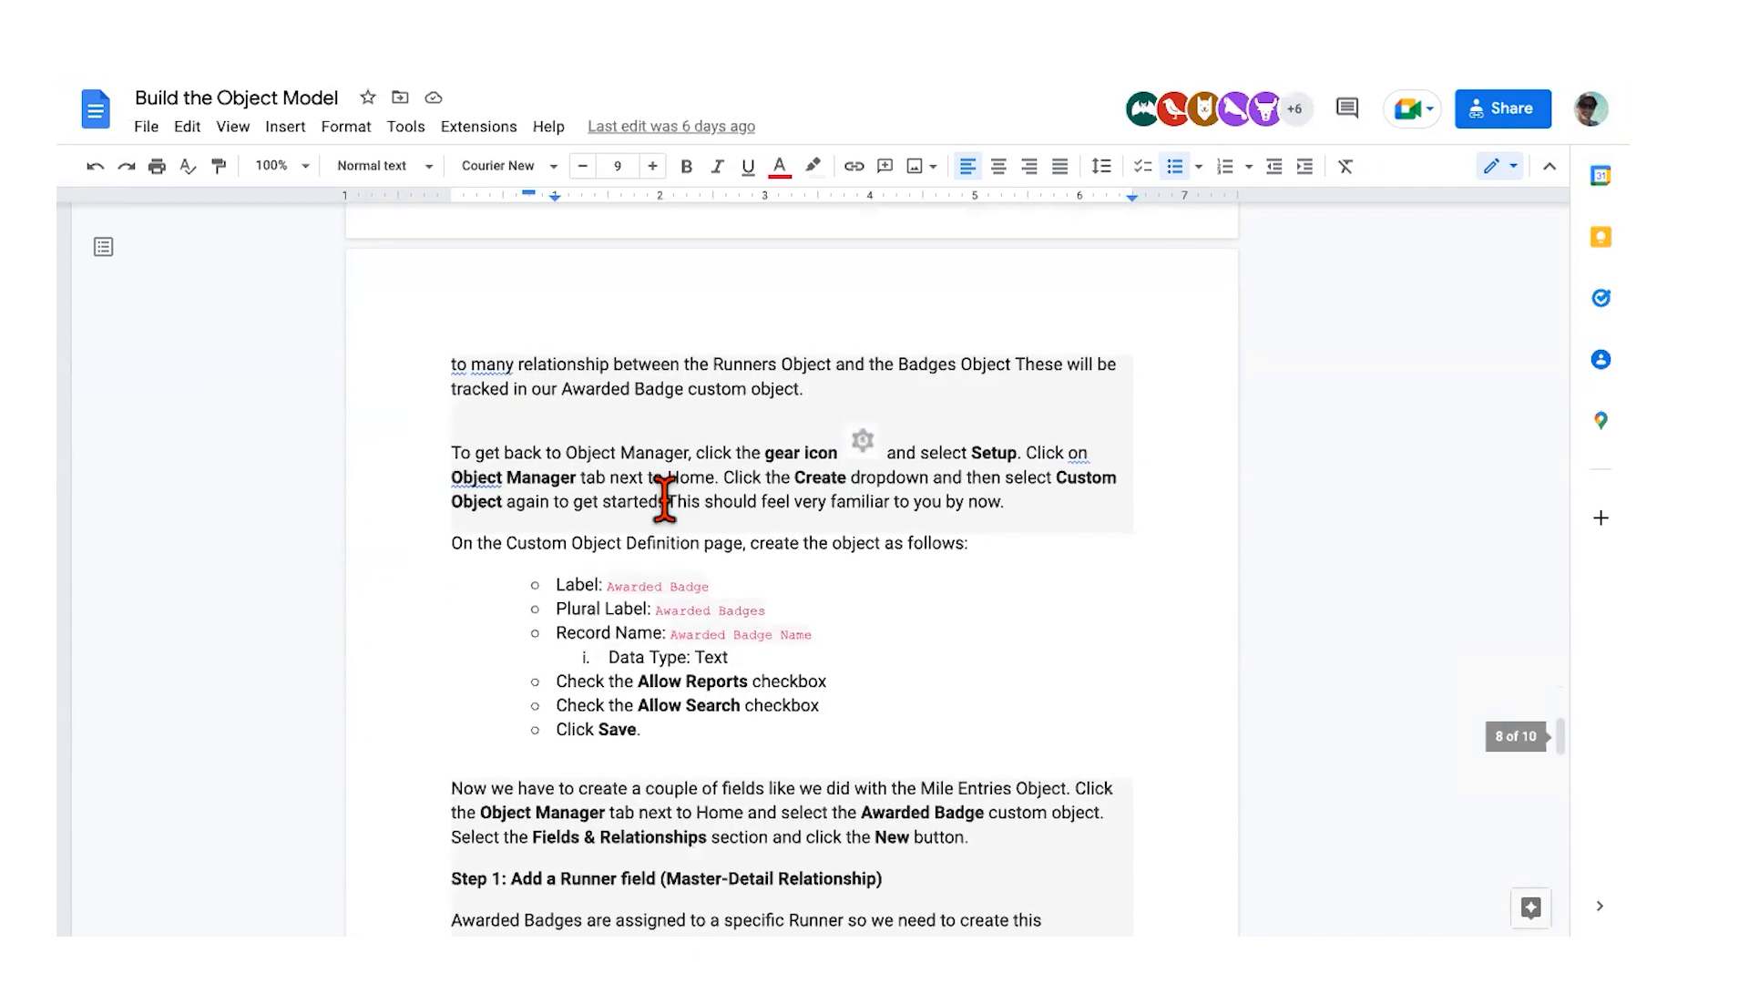
pyautogui.scroll(-3, 664, 499)
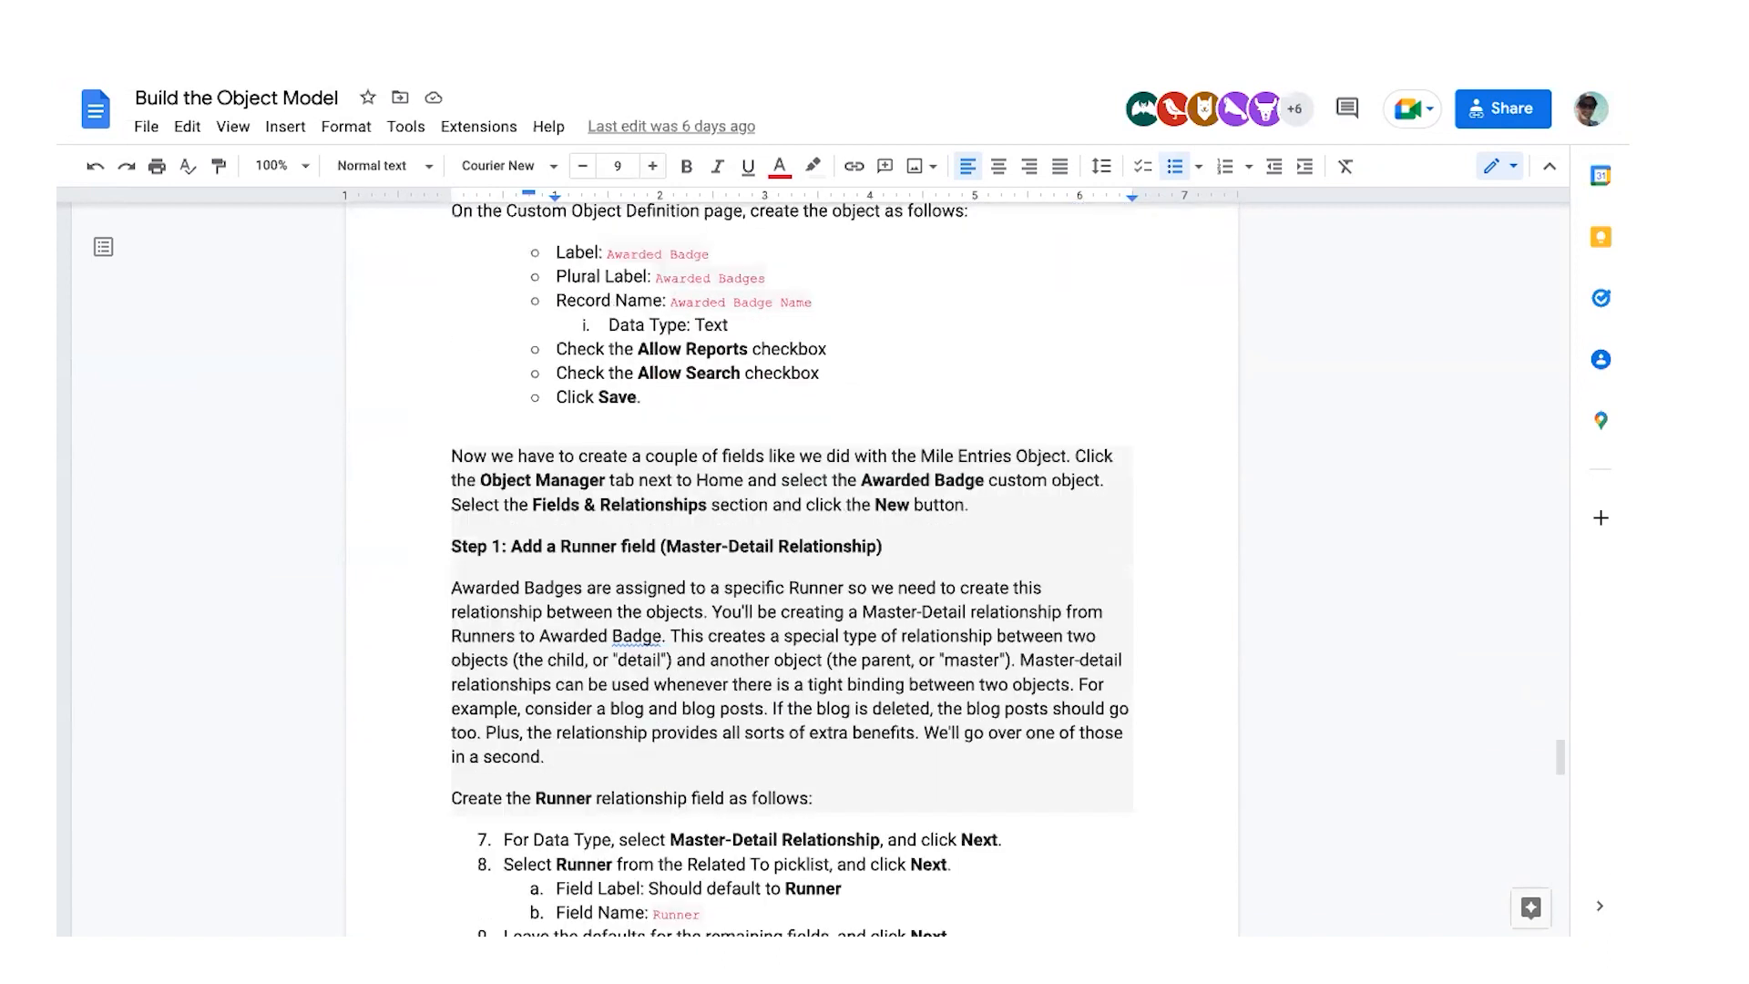
pyautogui.scroll(-3, 507, 715)
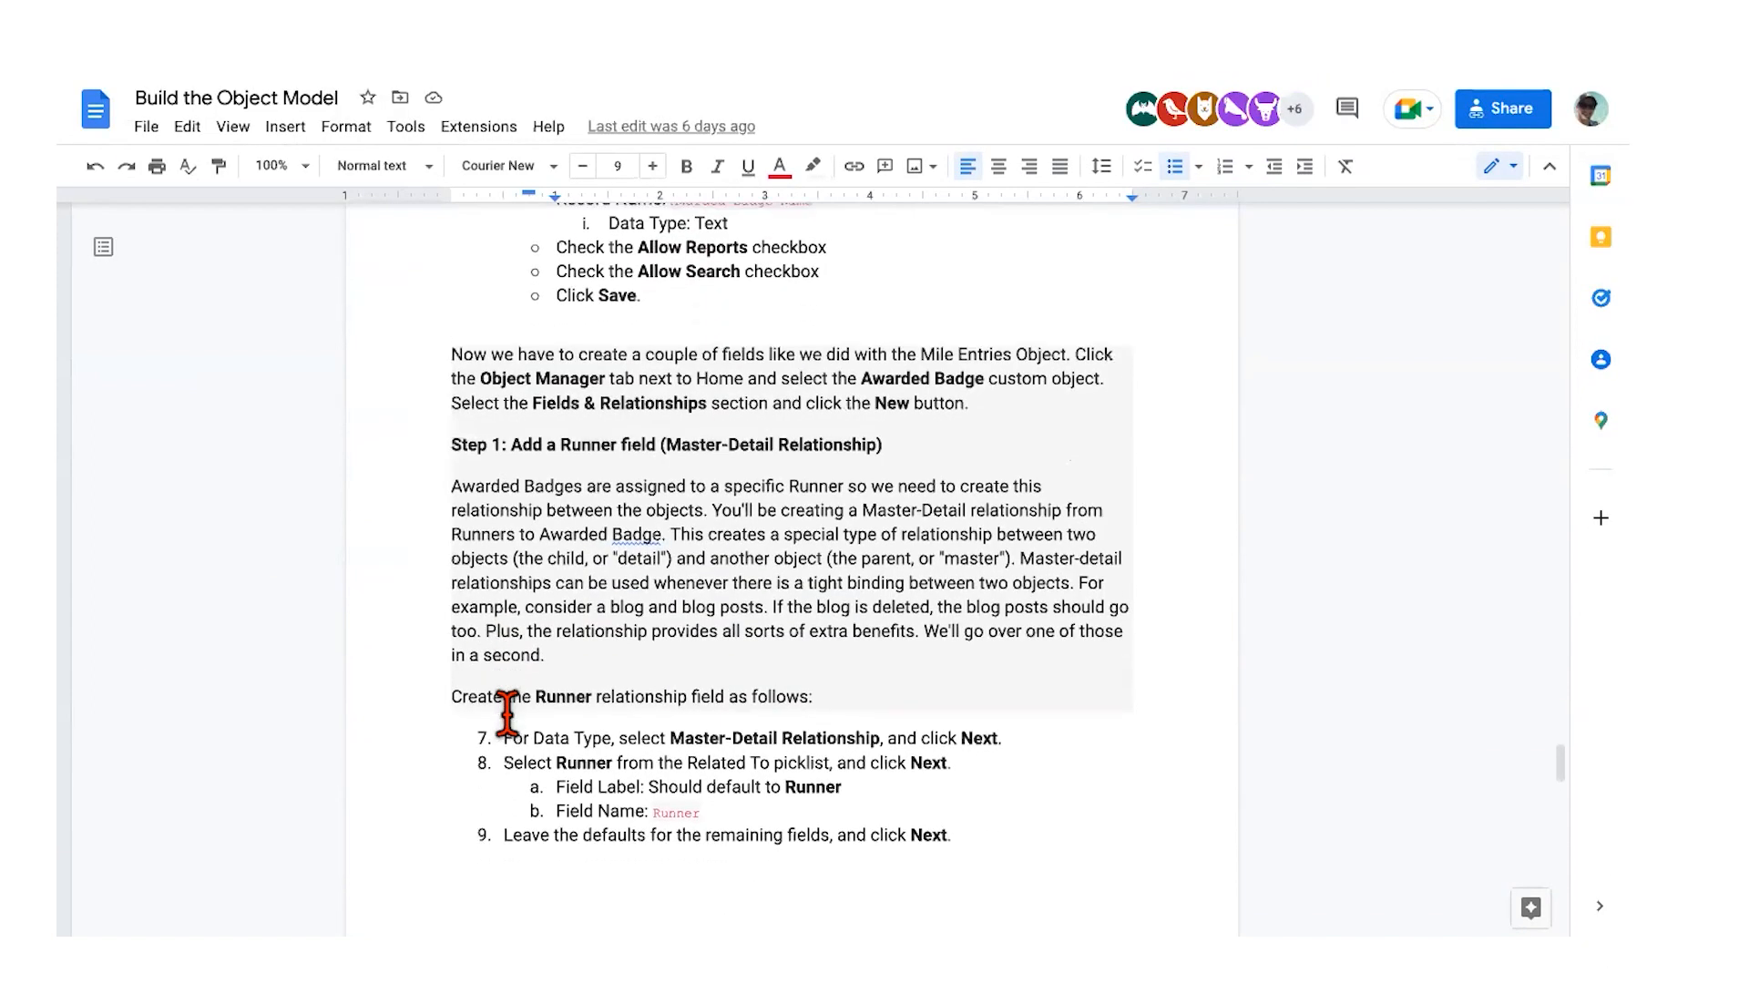
pyautogui.scroll(-7, 507, 715)
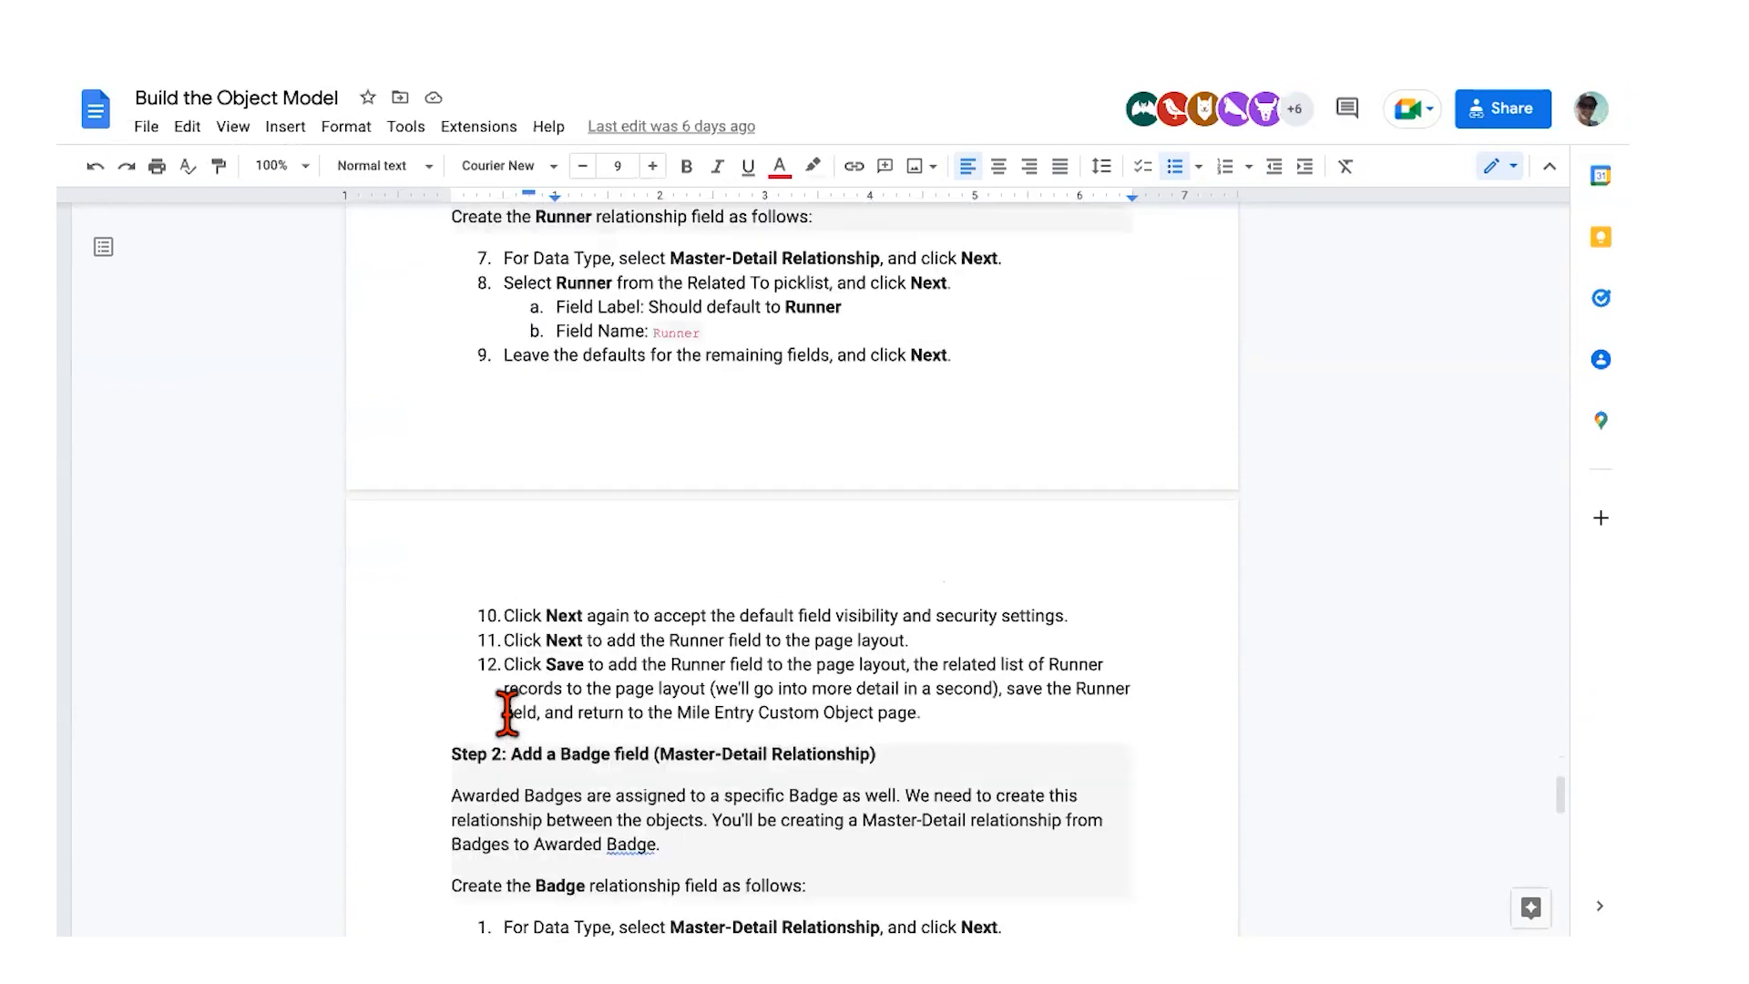
pyautogui.scroll(-7, 506, 715)
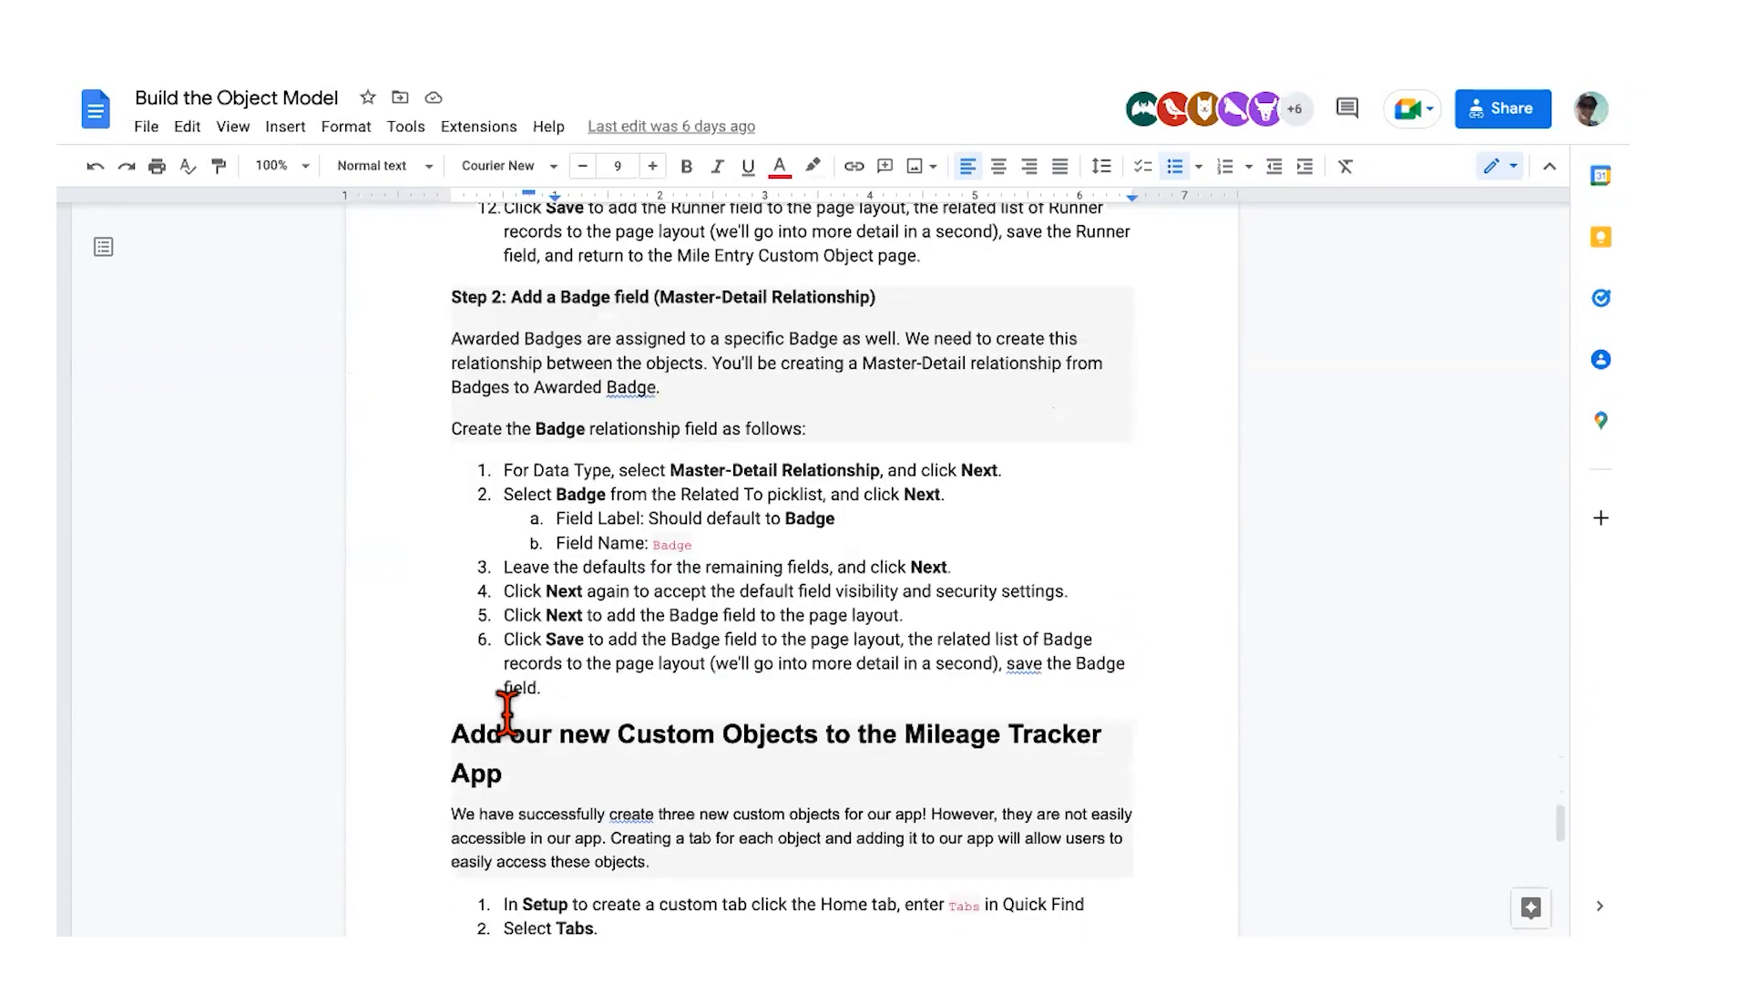
pyautogui.scroll(-2, 506, 715)
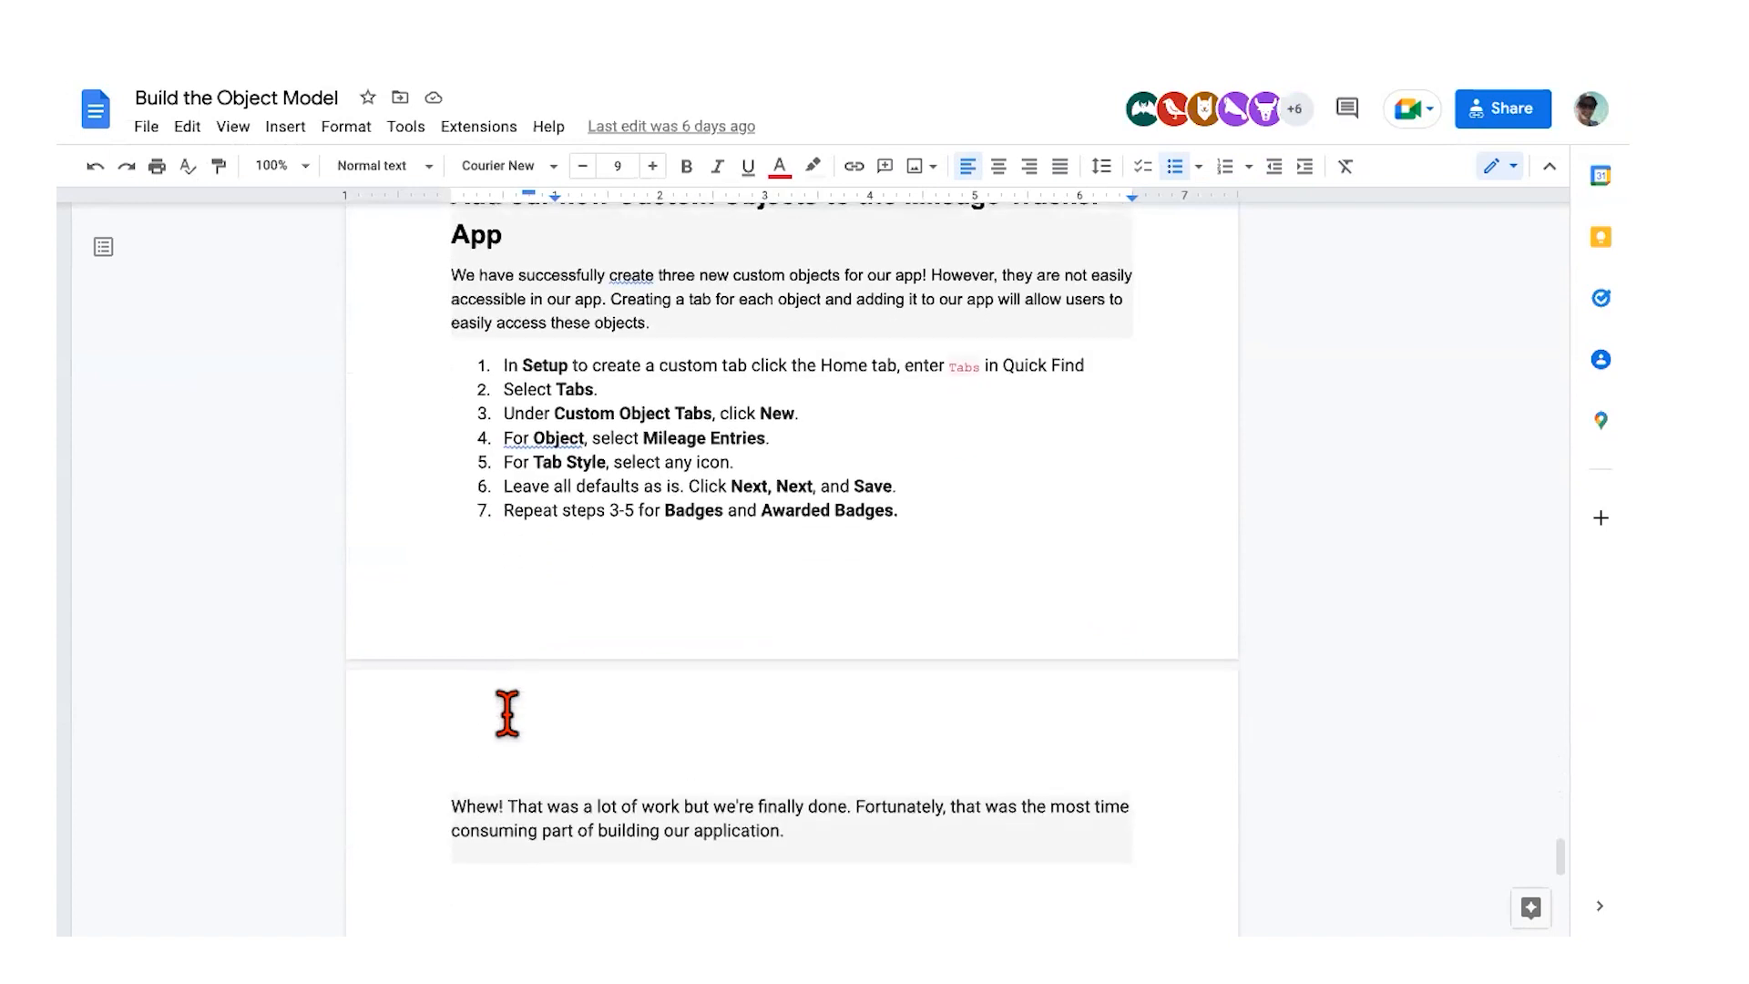
pyautogui.scroll(1, 520, 351)
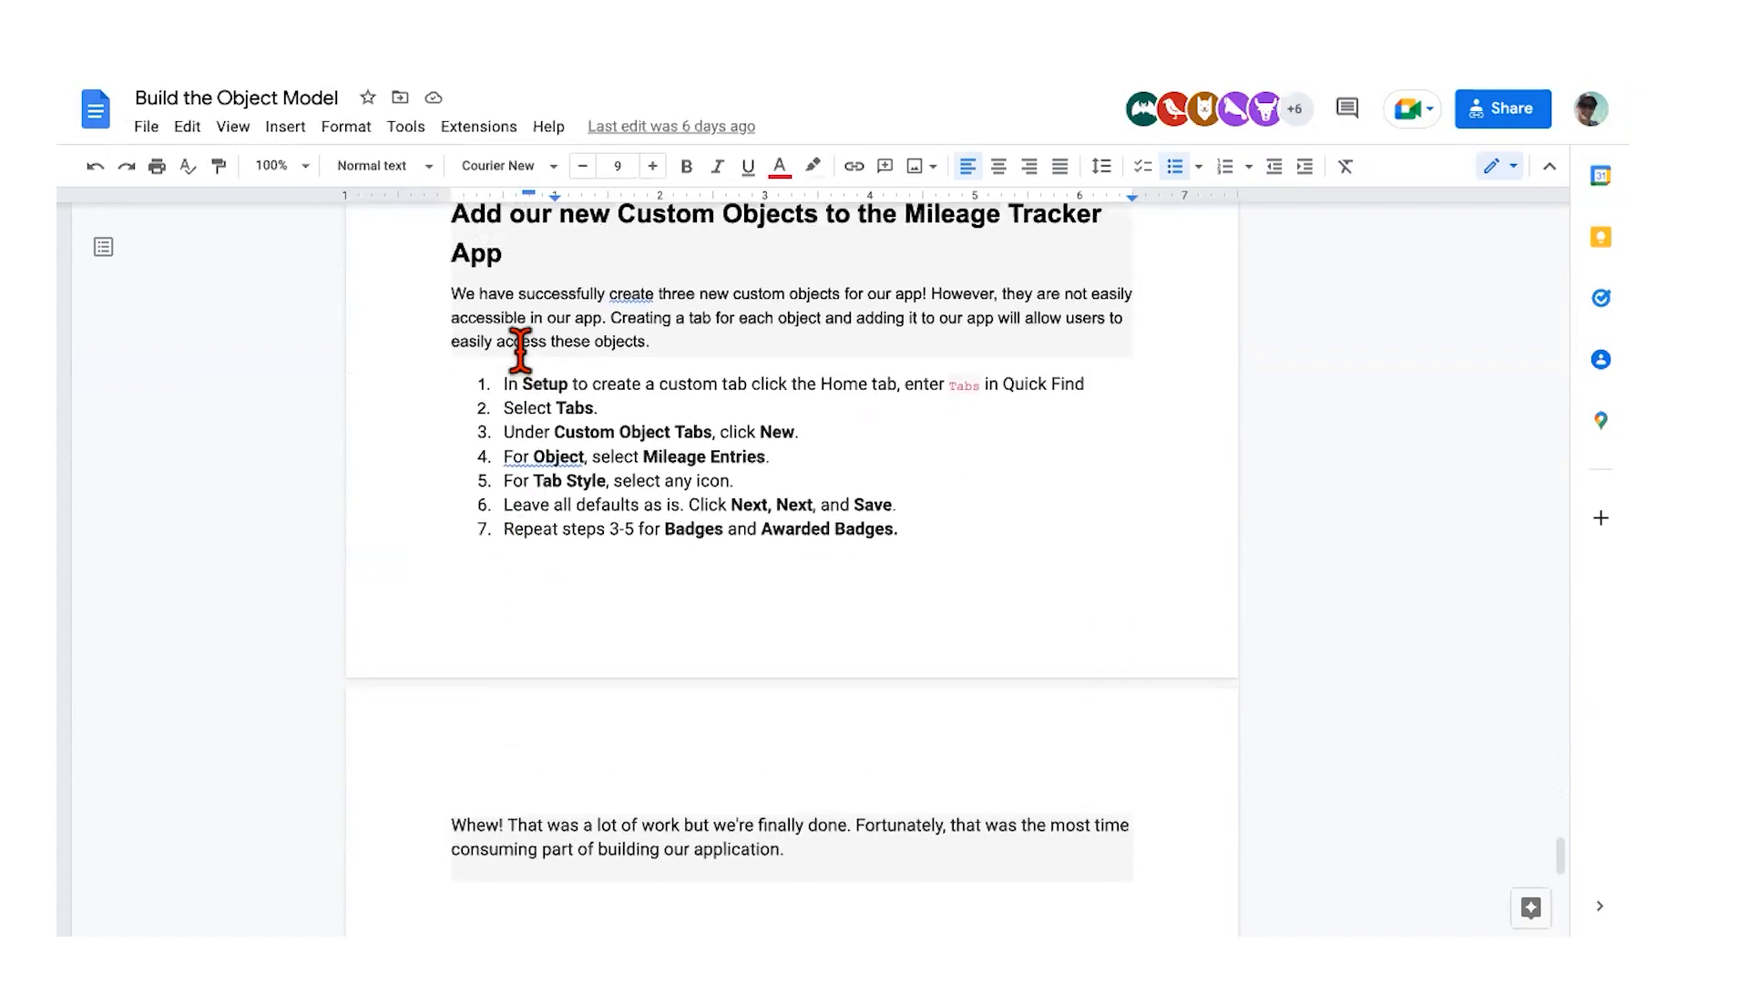
pyautogui.scroll(-1, 557, 492)
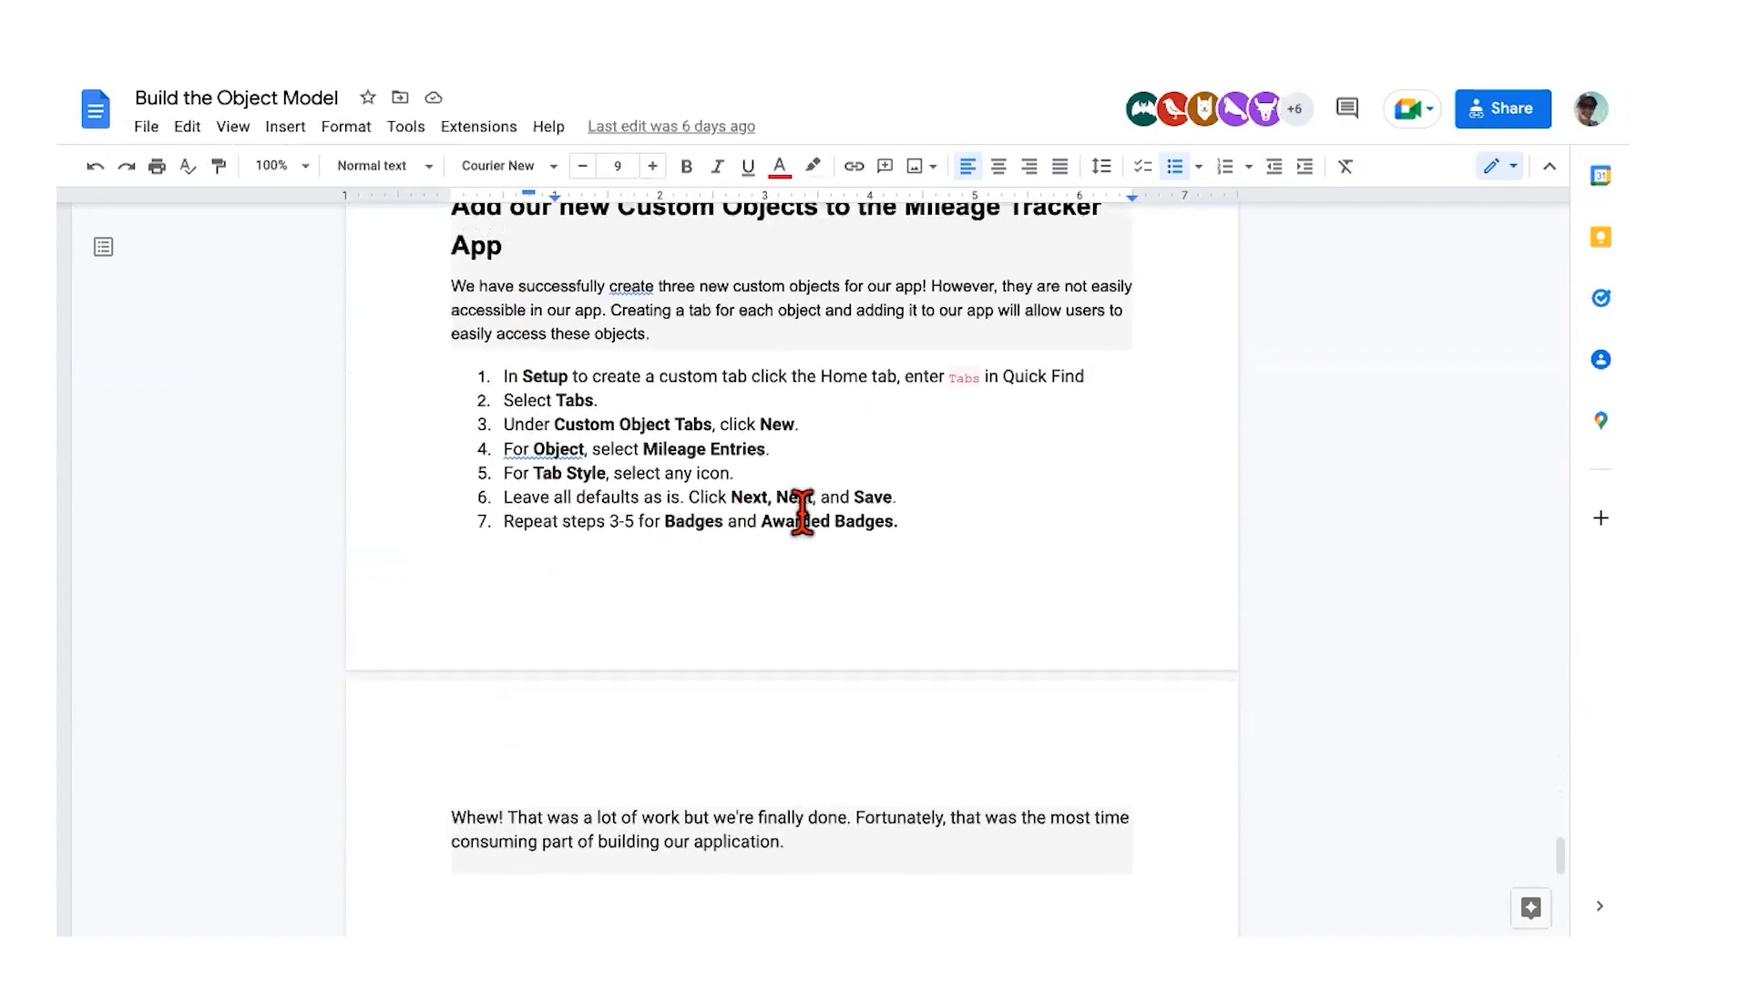
pyautogui.scroll(-4, 851, 541)
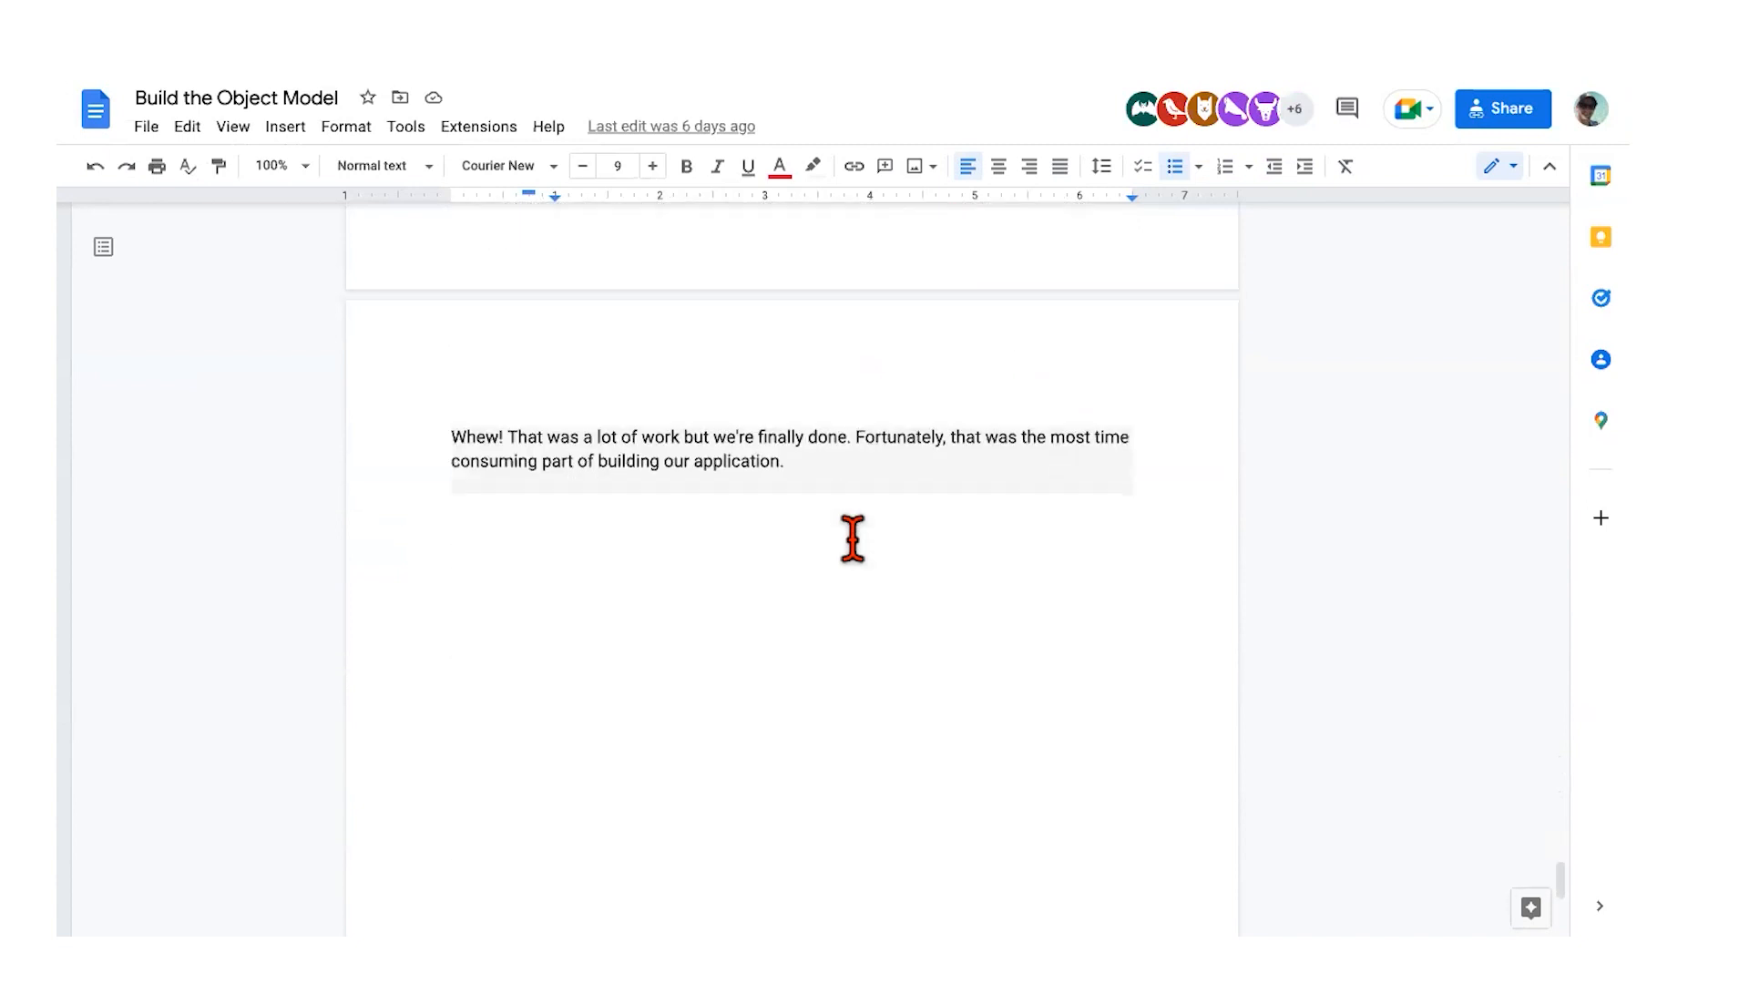
pyautogui.scroll(3, 851, 540)
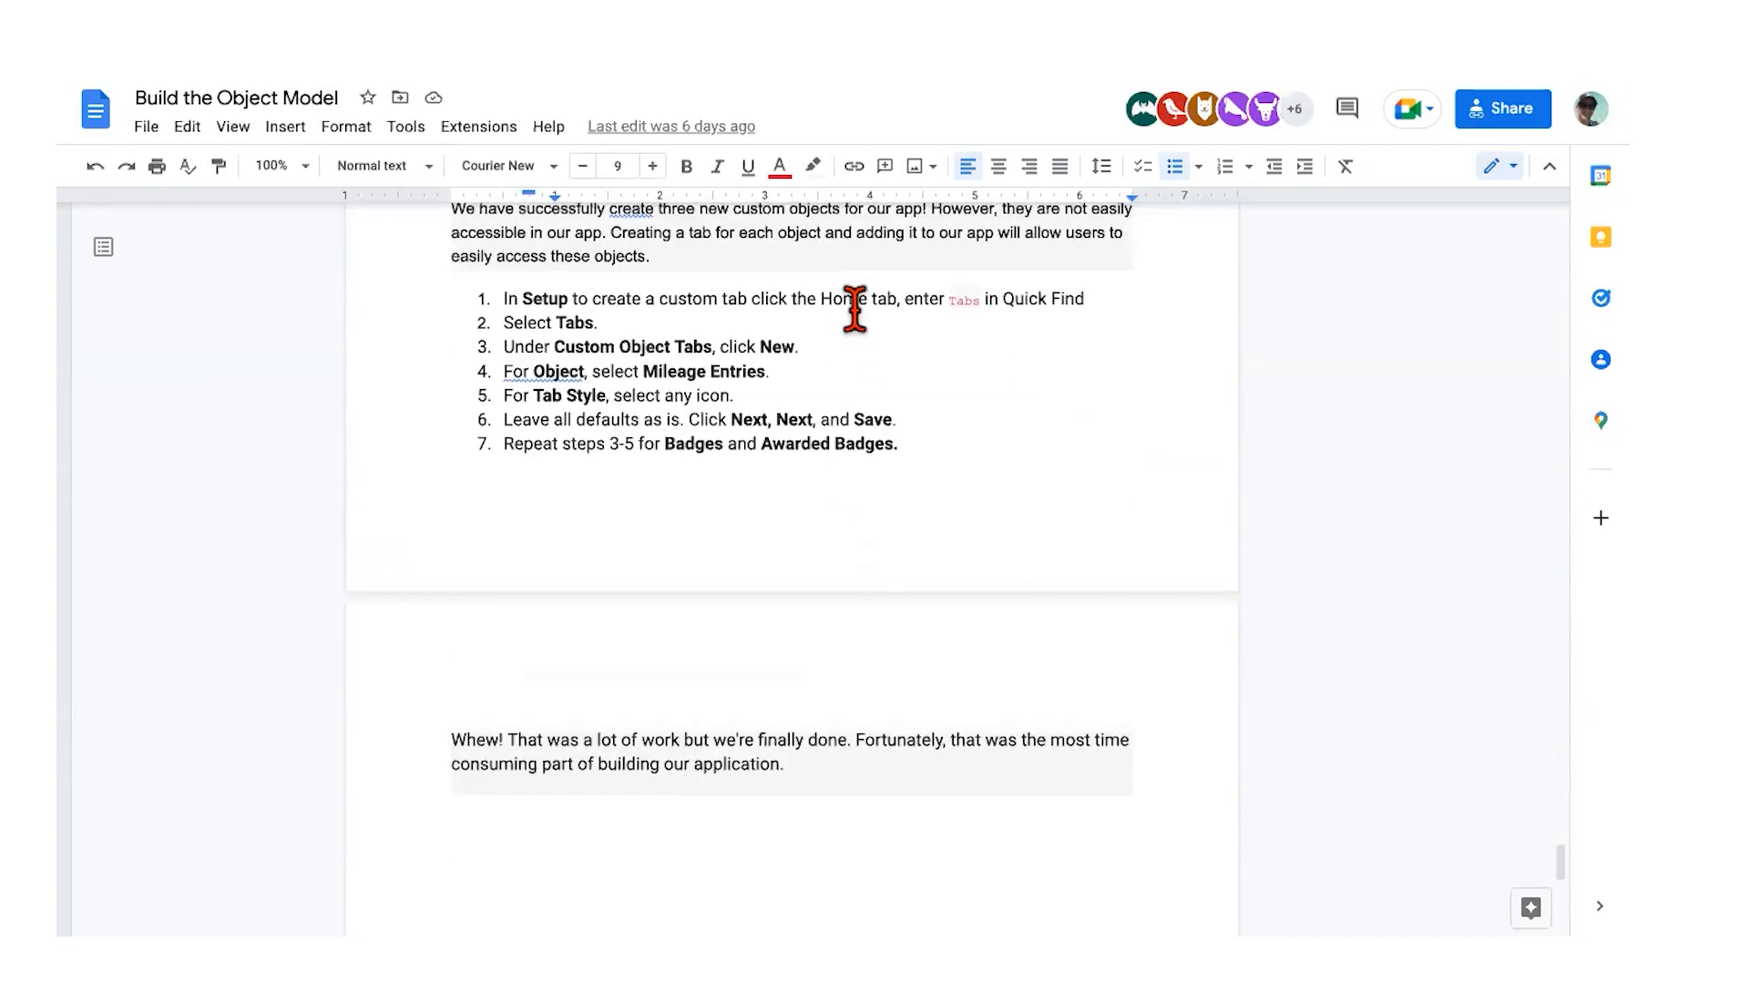
pyautogui.scroll(2, 854, 312)
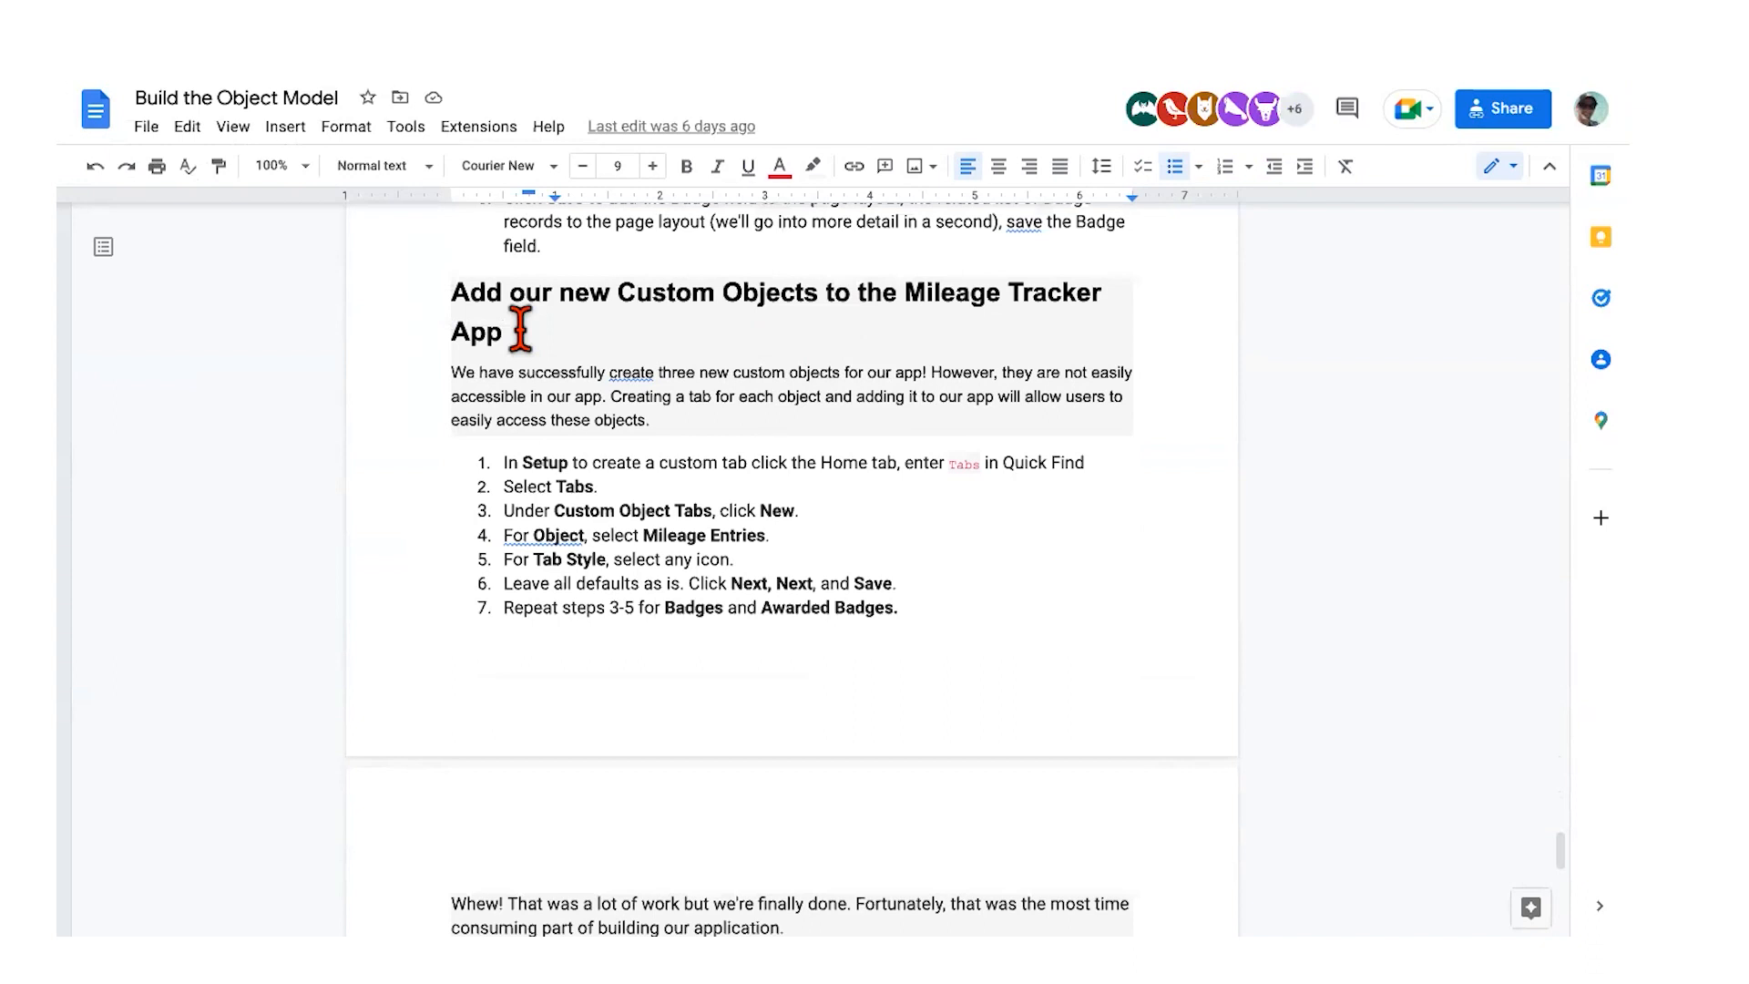
pyautogui.scroll(-10, 660, 508)
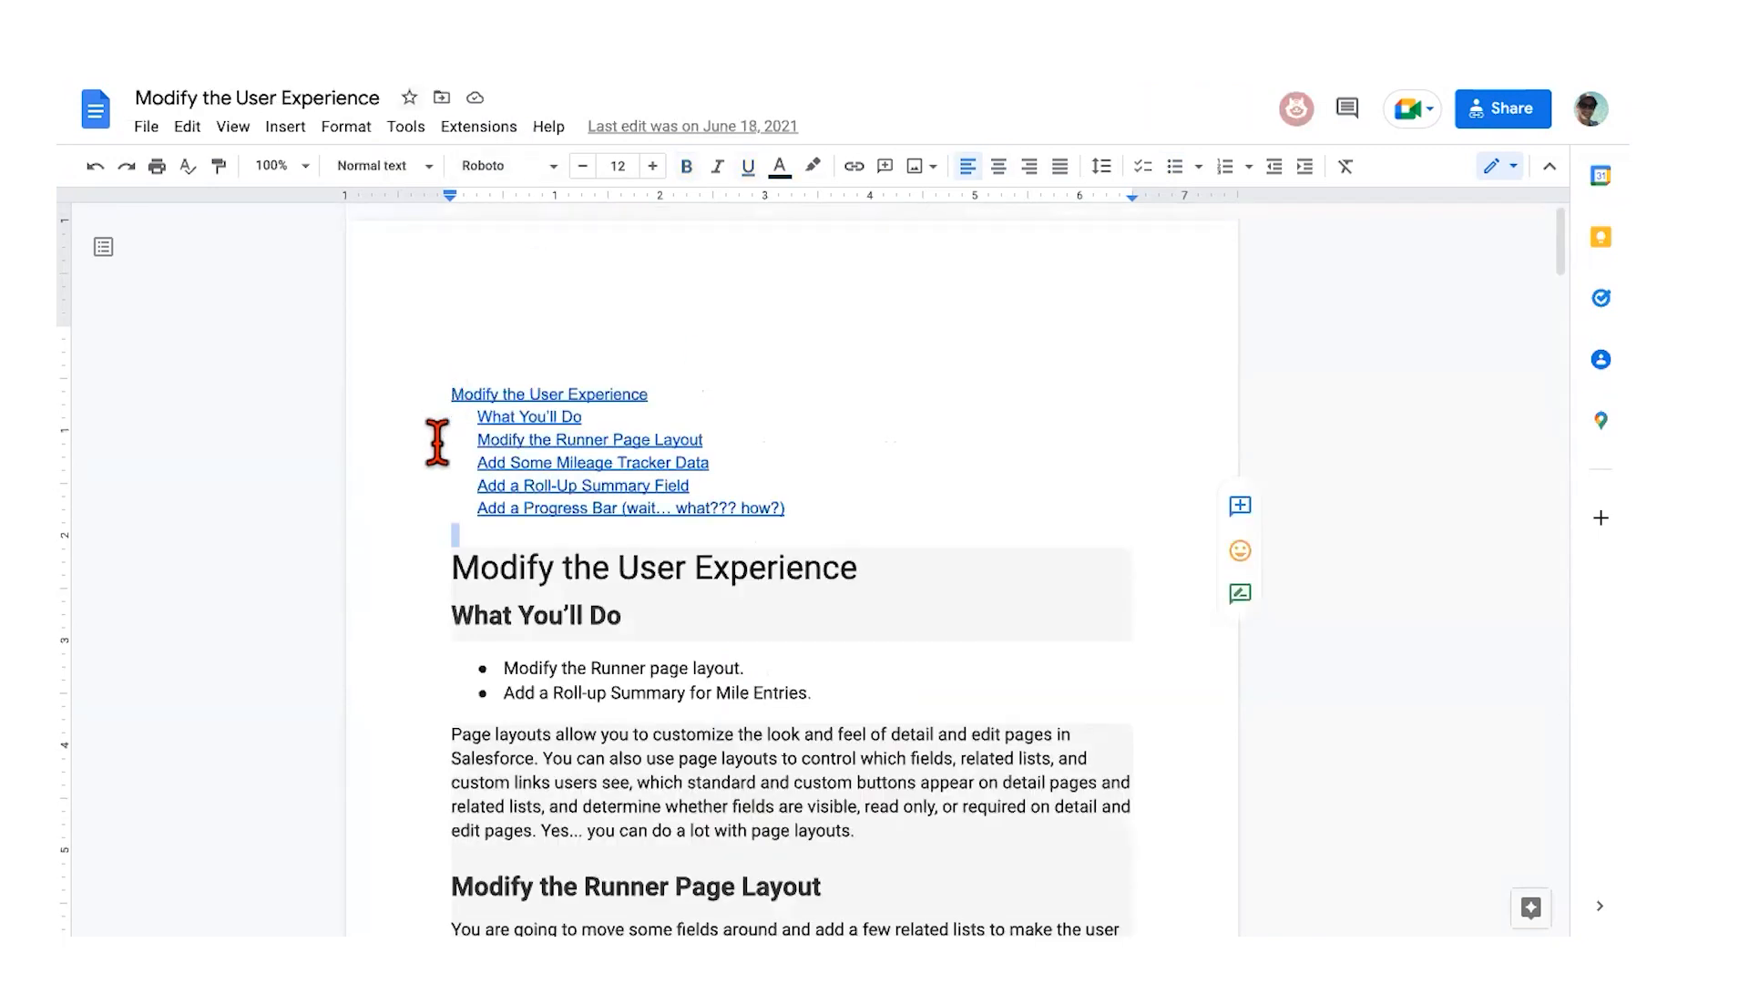
# Step: Read the Modify the User Experience Runner steps, then start a new runner from the Runners tab
pyautogui.scroll(-3, 514, 558)
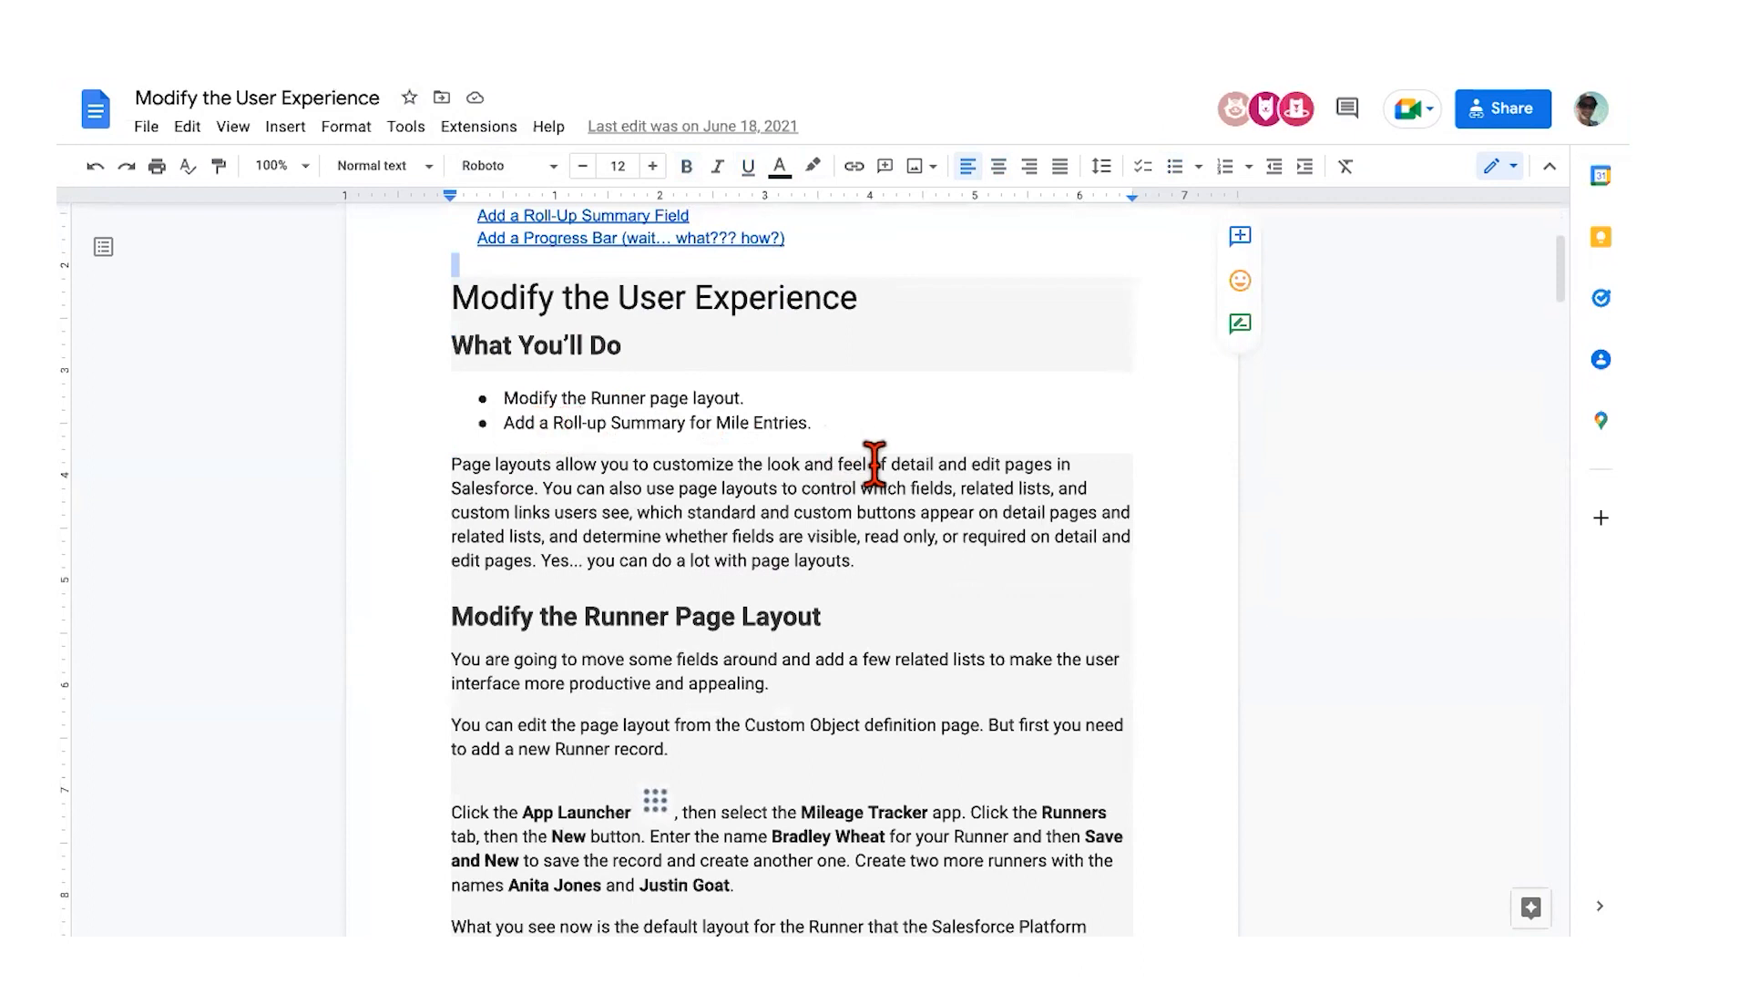
pyautogui.scroll(-1, 874, 464)
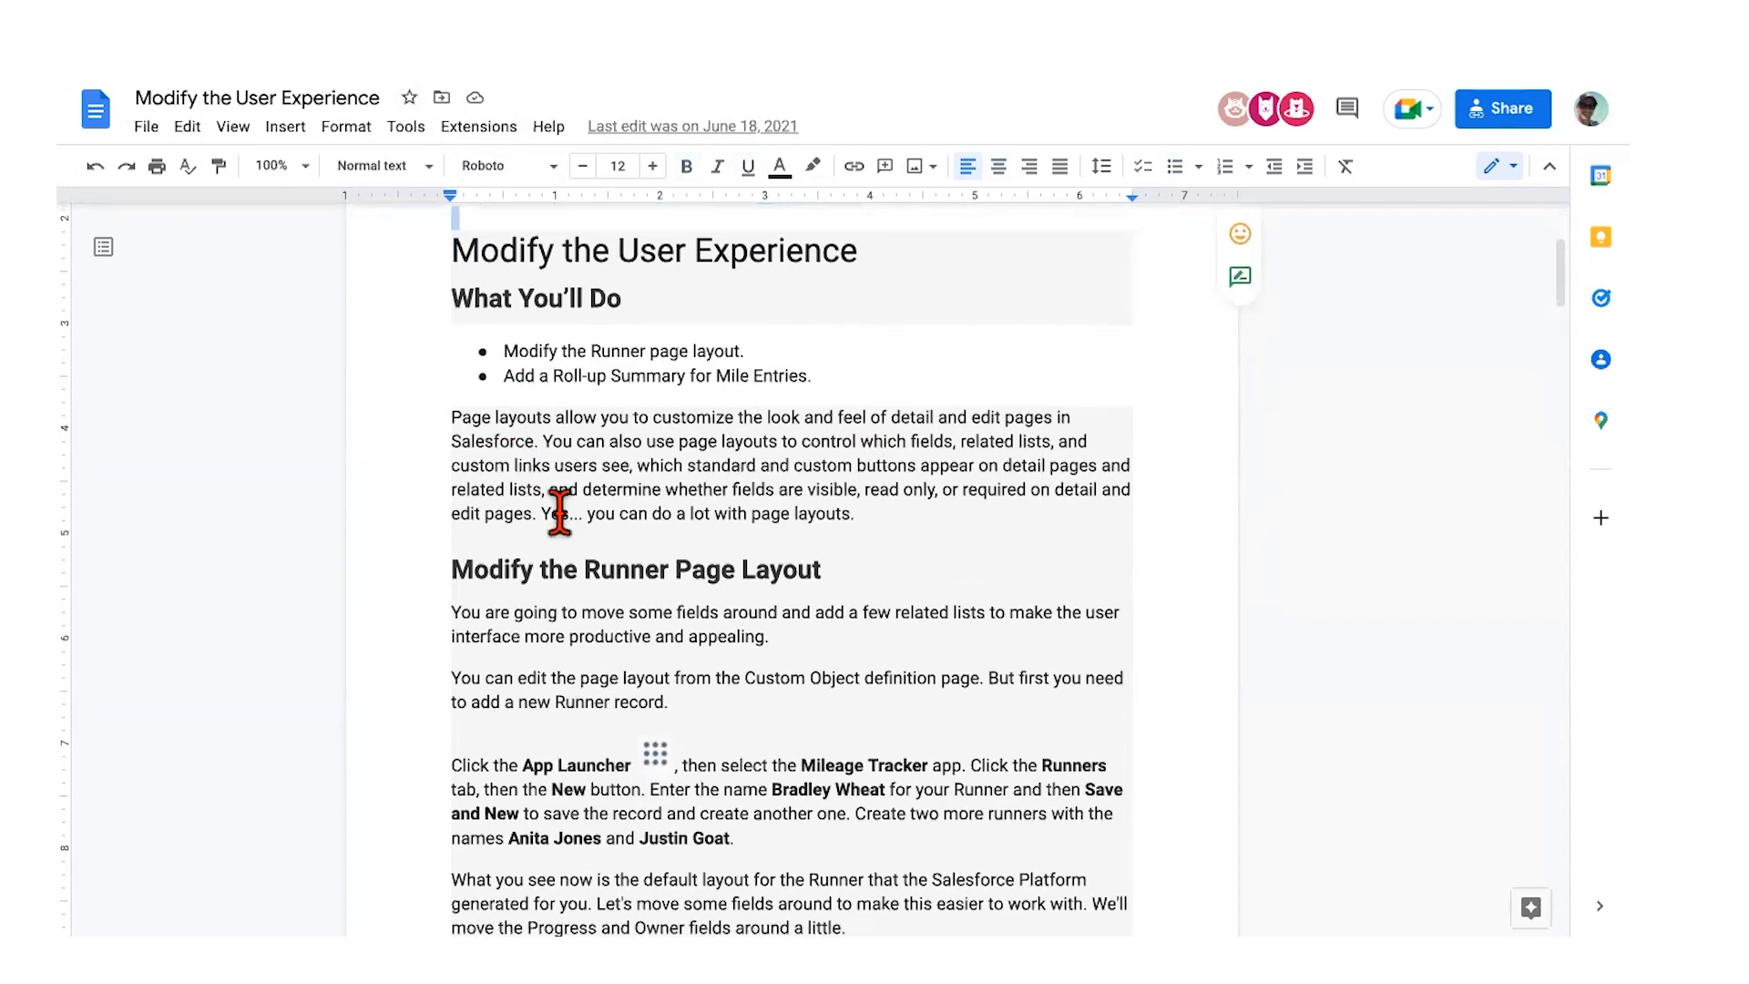
pyautogui.scroll(-4, 510, 583)
pyautogui.scroll(-2, 559, 514)
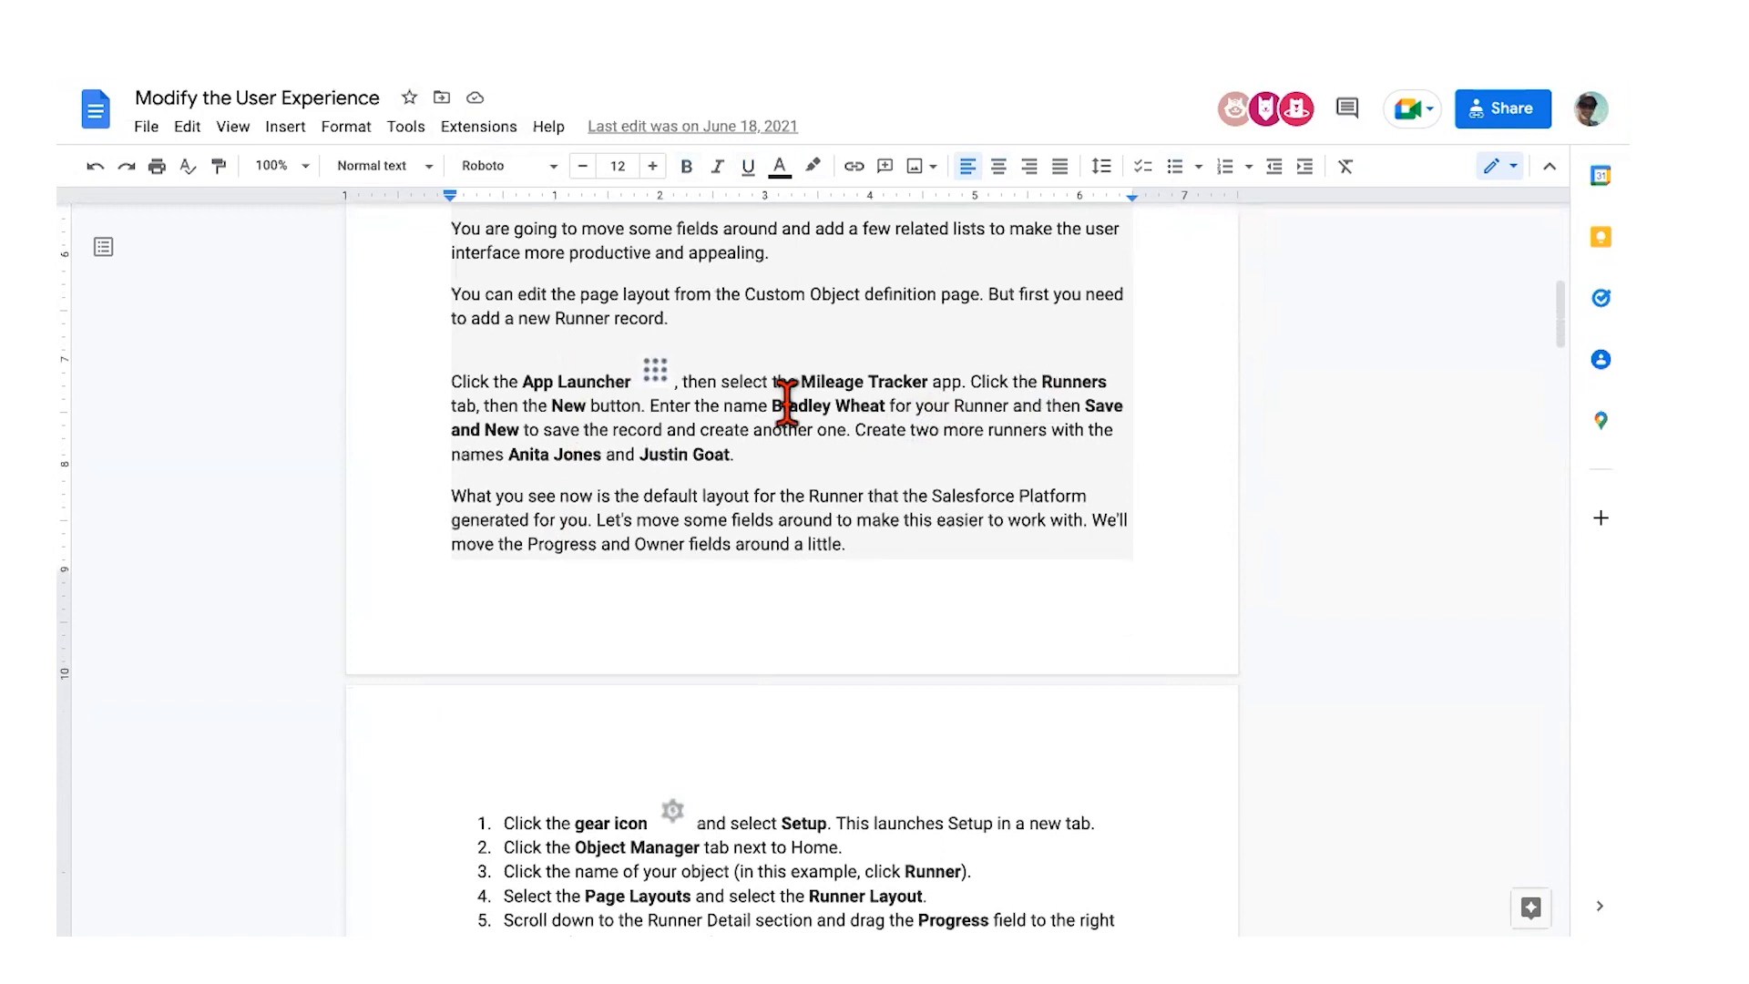
pyautogui.scroll(-2, 964, 451)
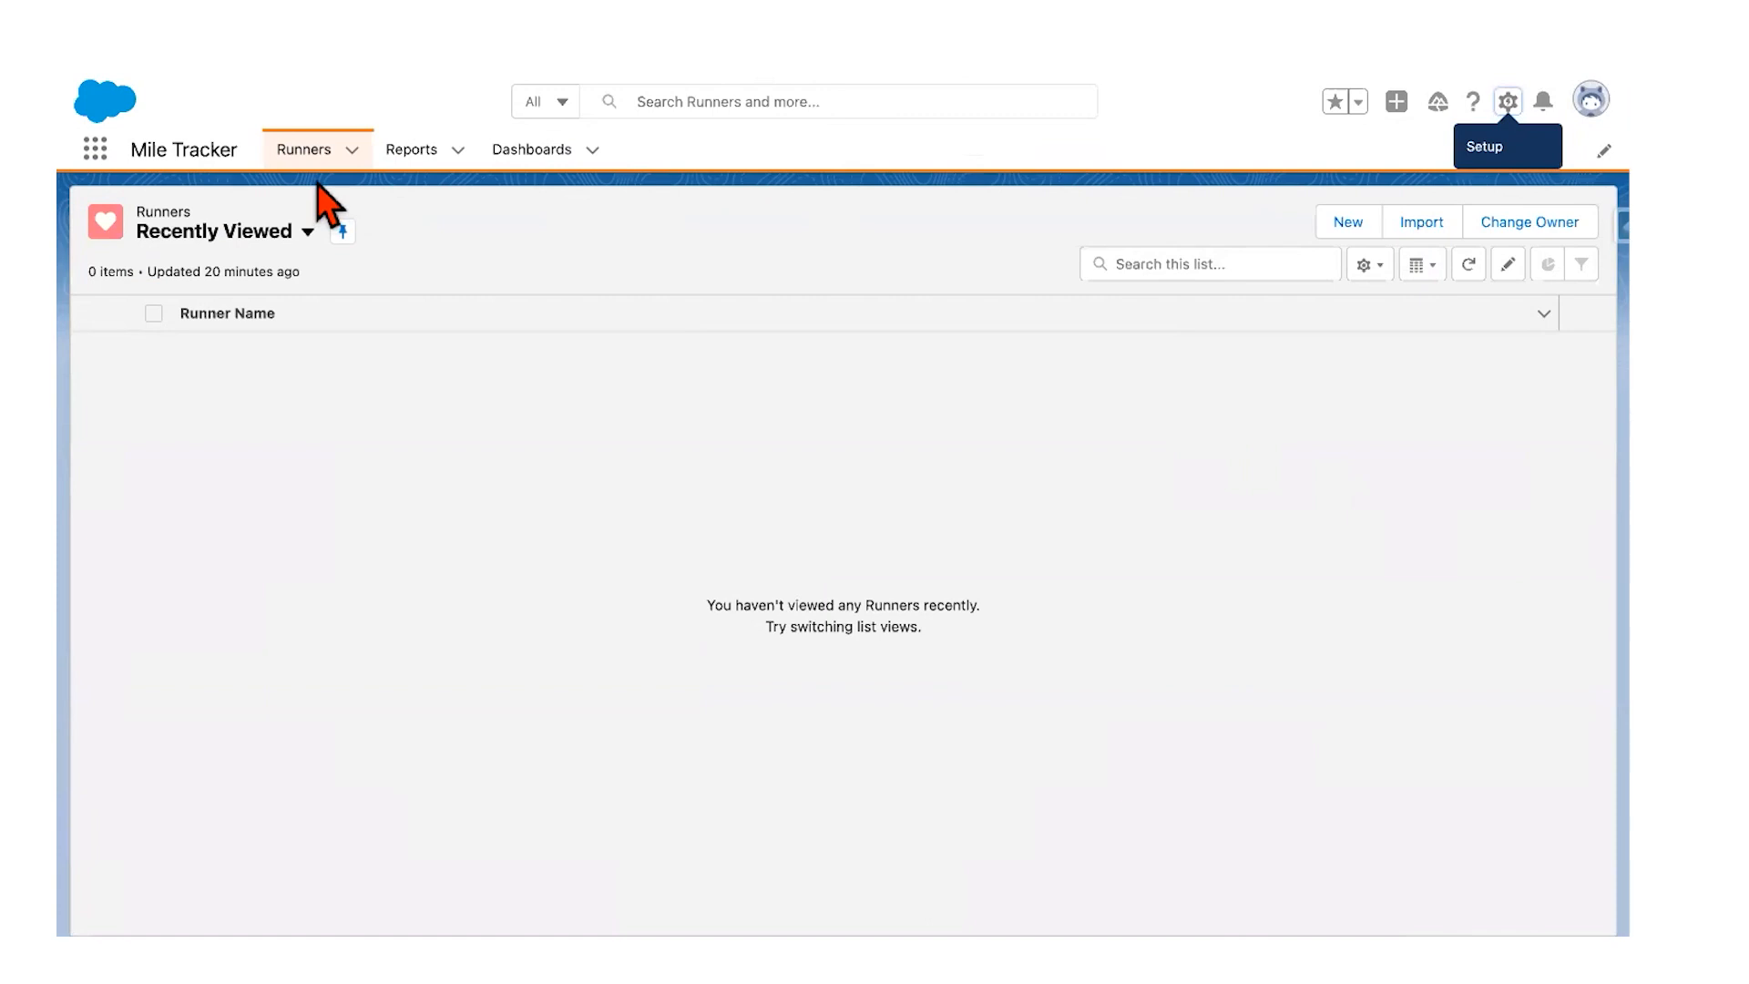
pyautogui.click(304, 150)
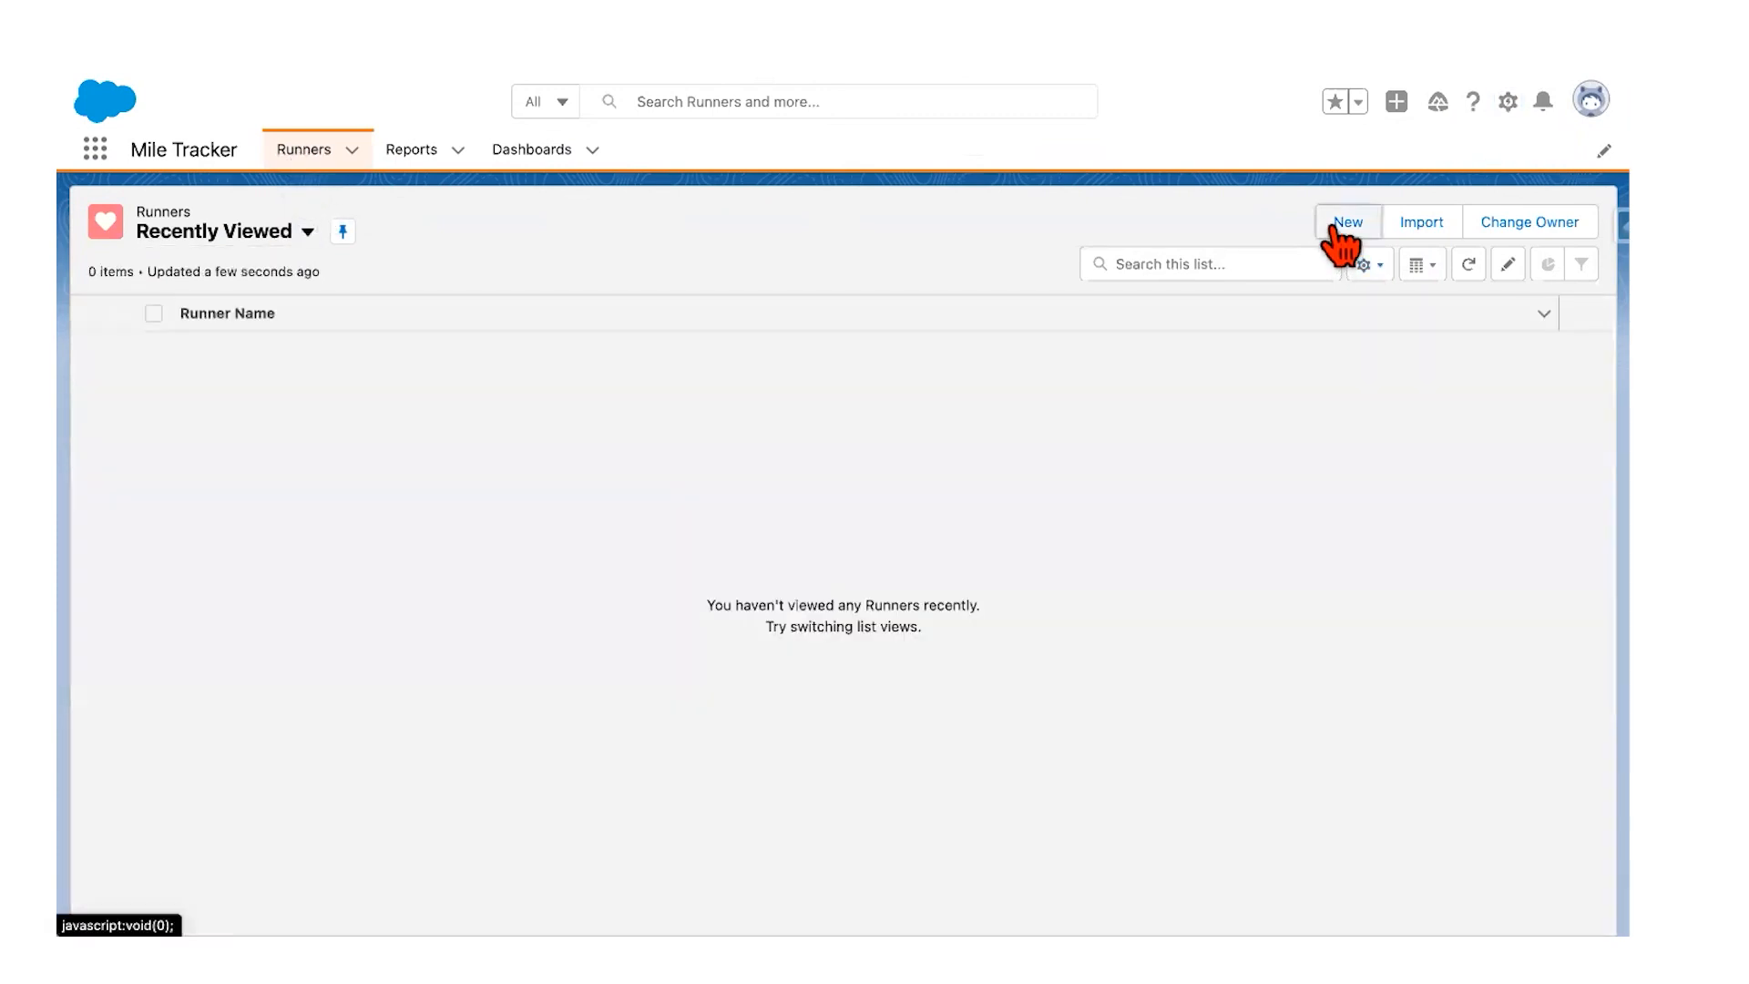
pyautogui.click(1346, 228)
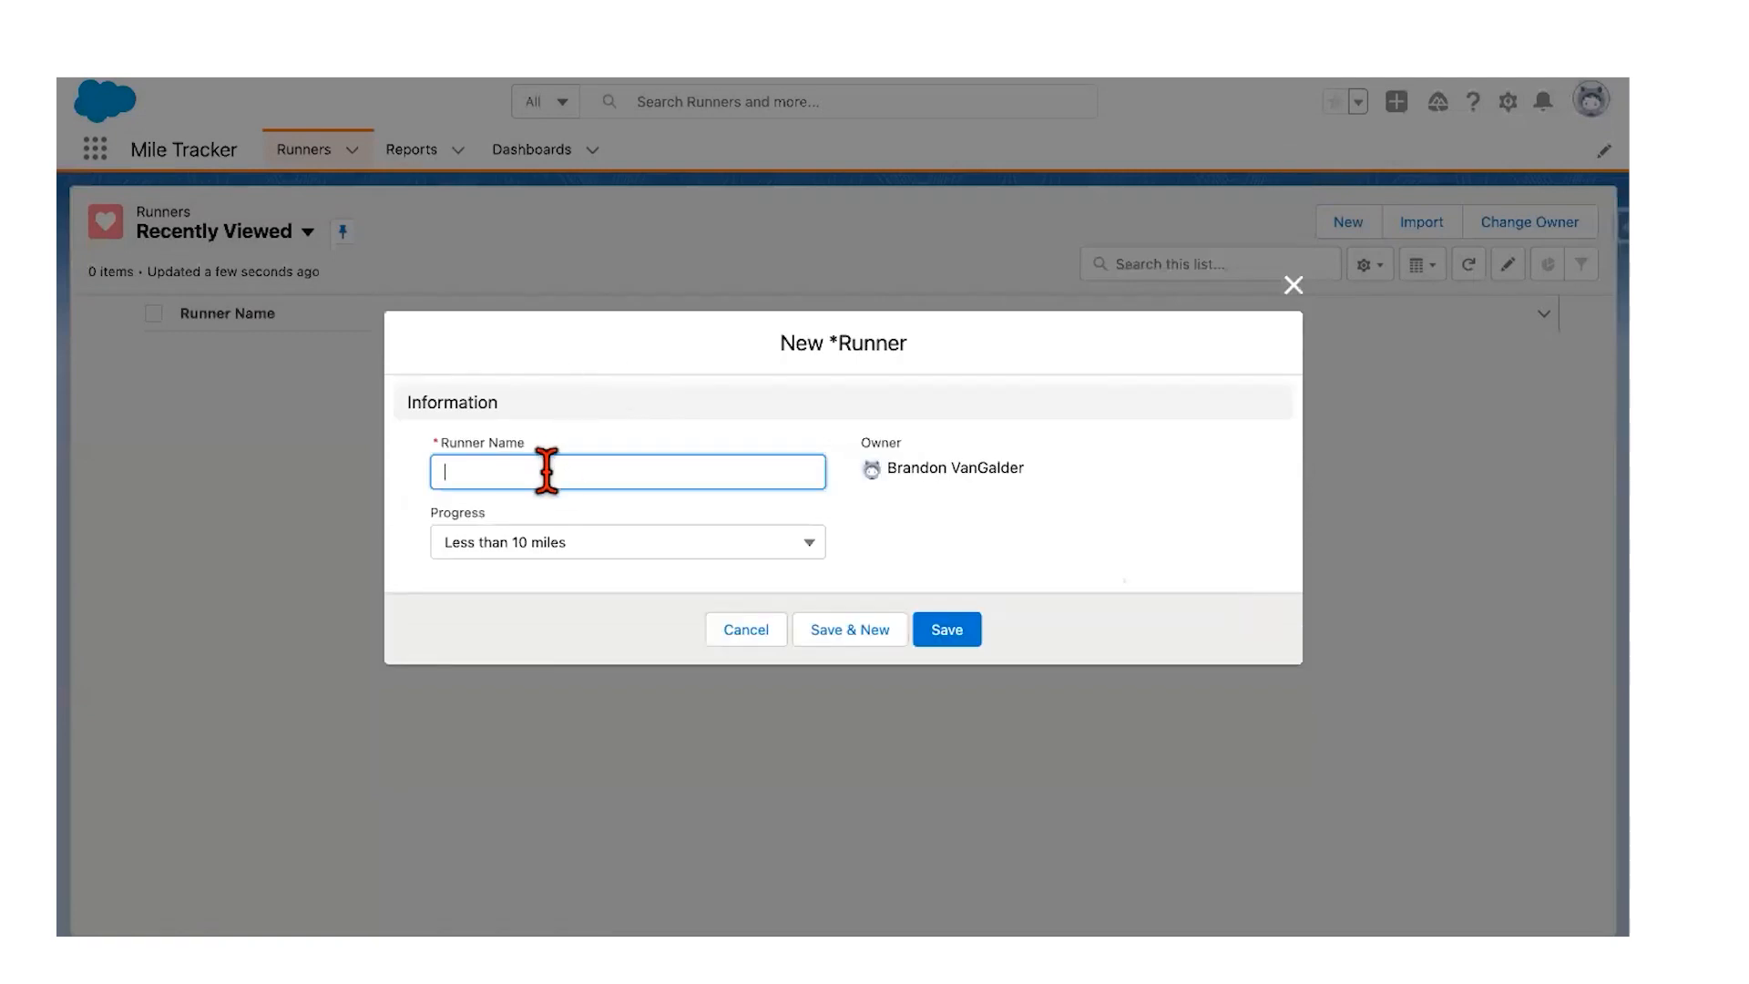
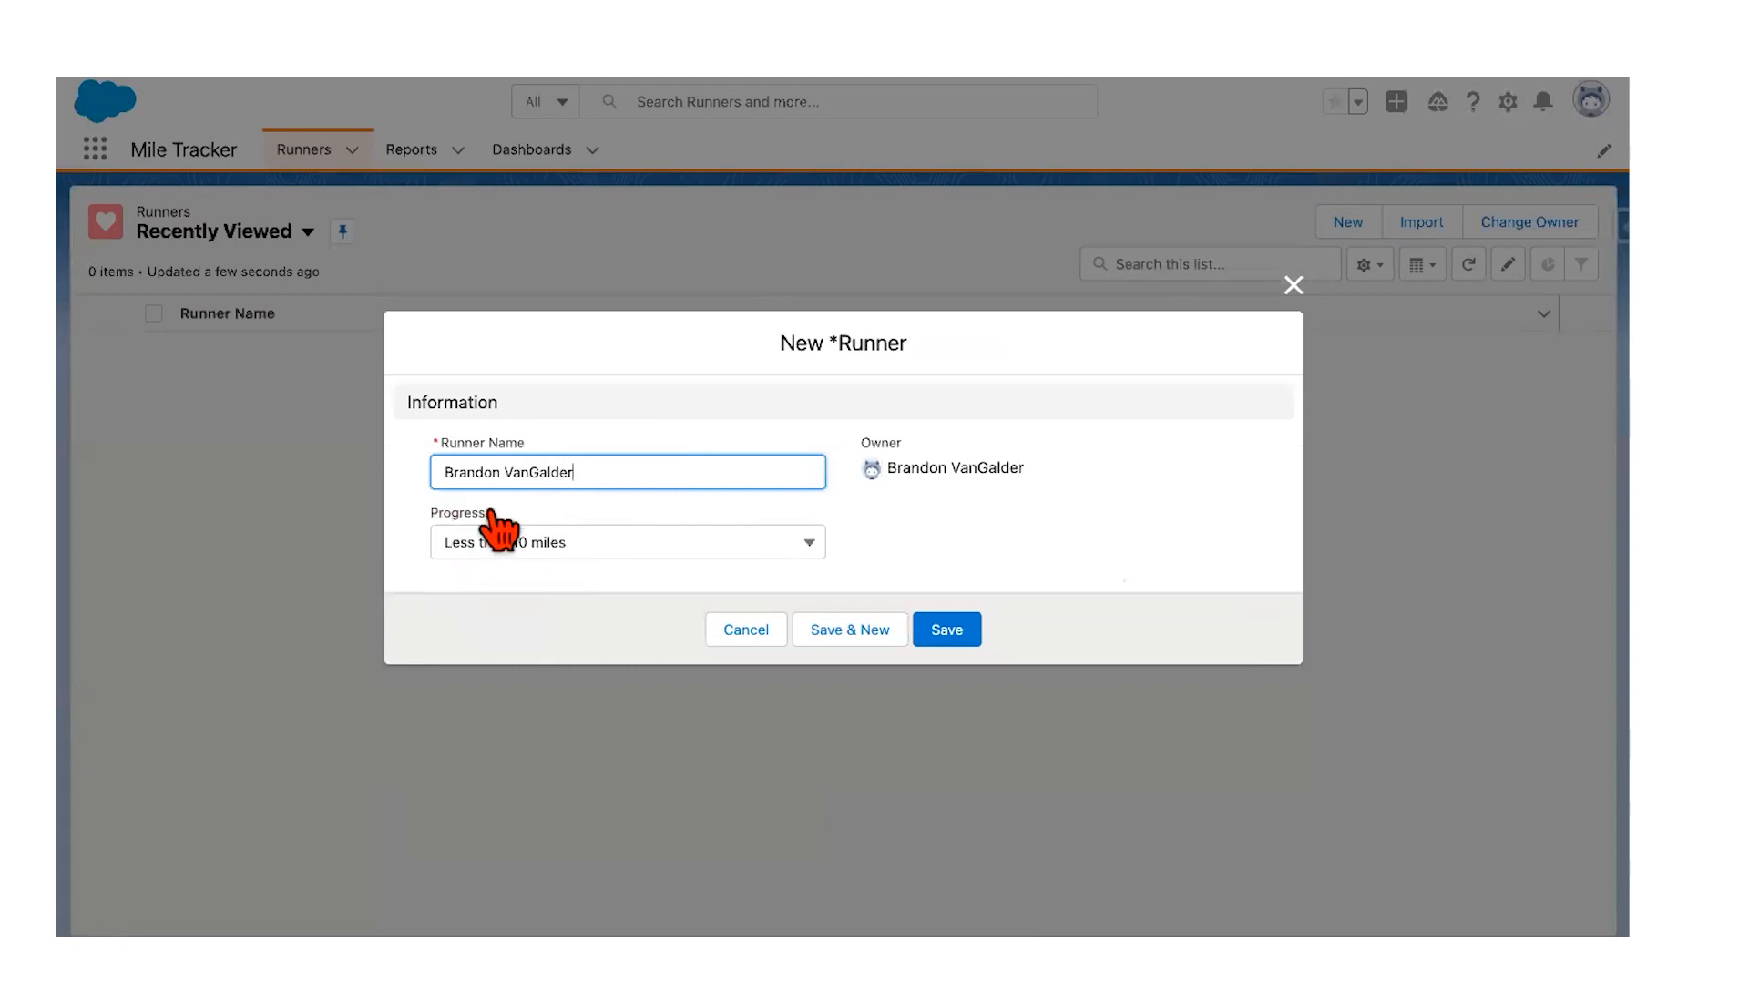
# Step: Create and save two Runner records, entering a runner name for each
pyautogui.click(945, 636)
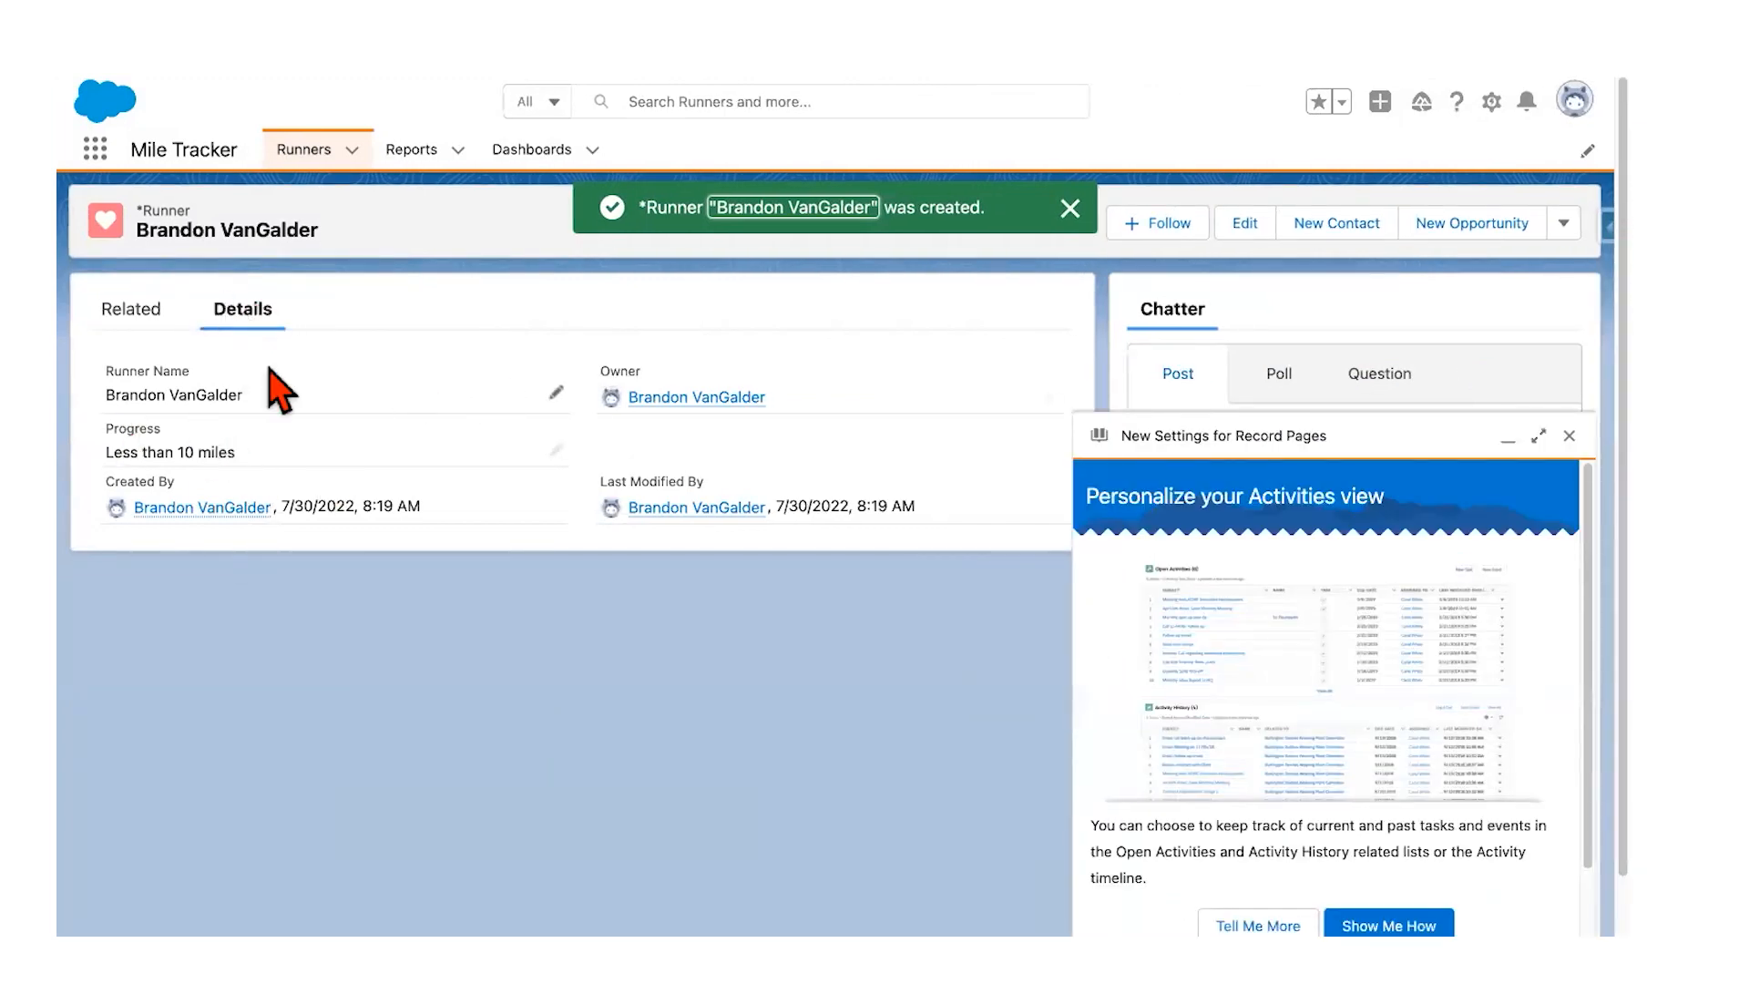
pyautogui.click(351, 150)
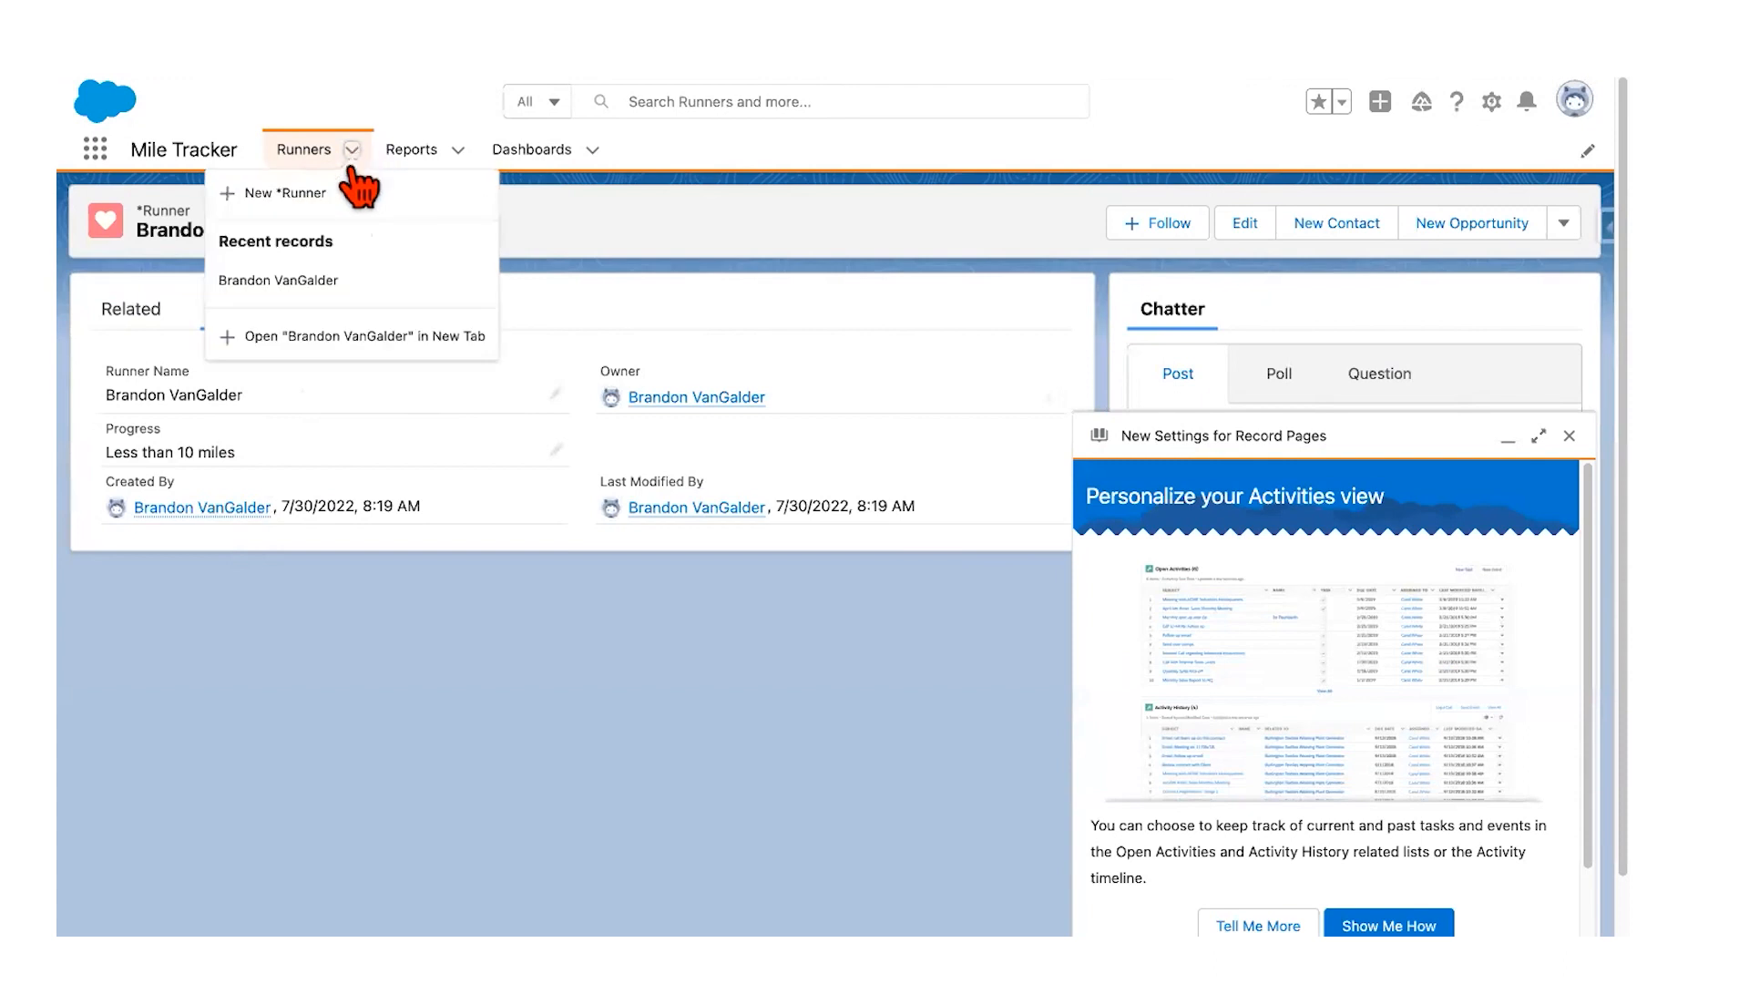
pyautogui.click(311, 194)
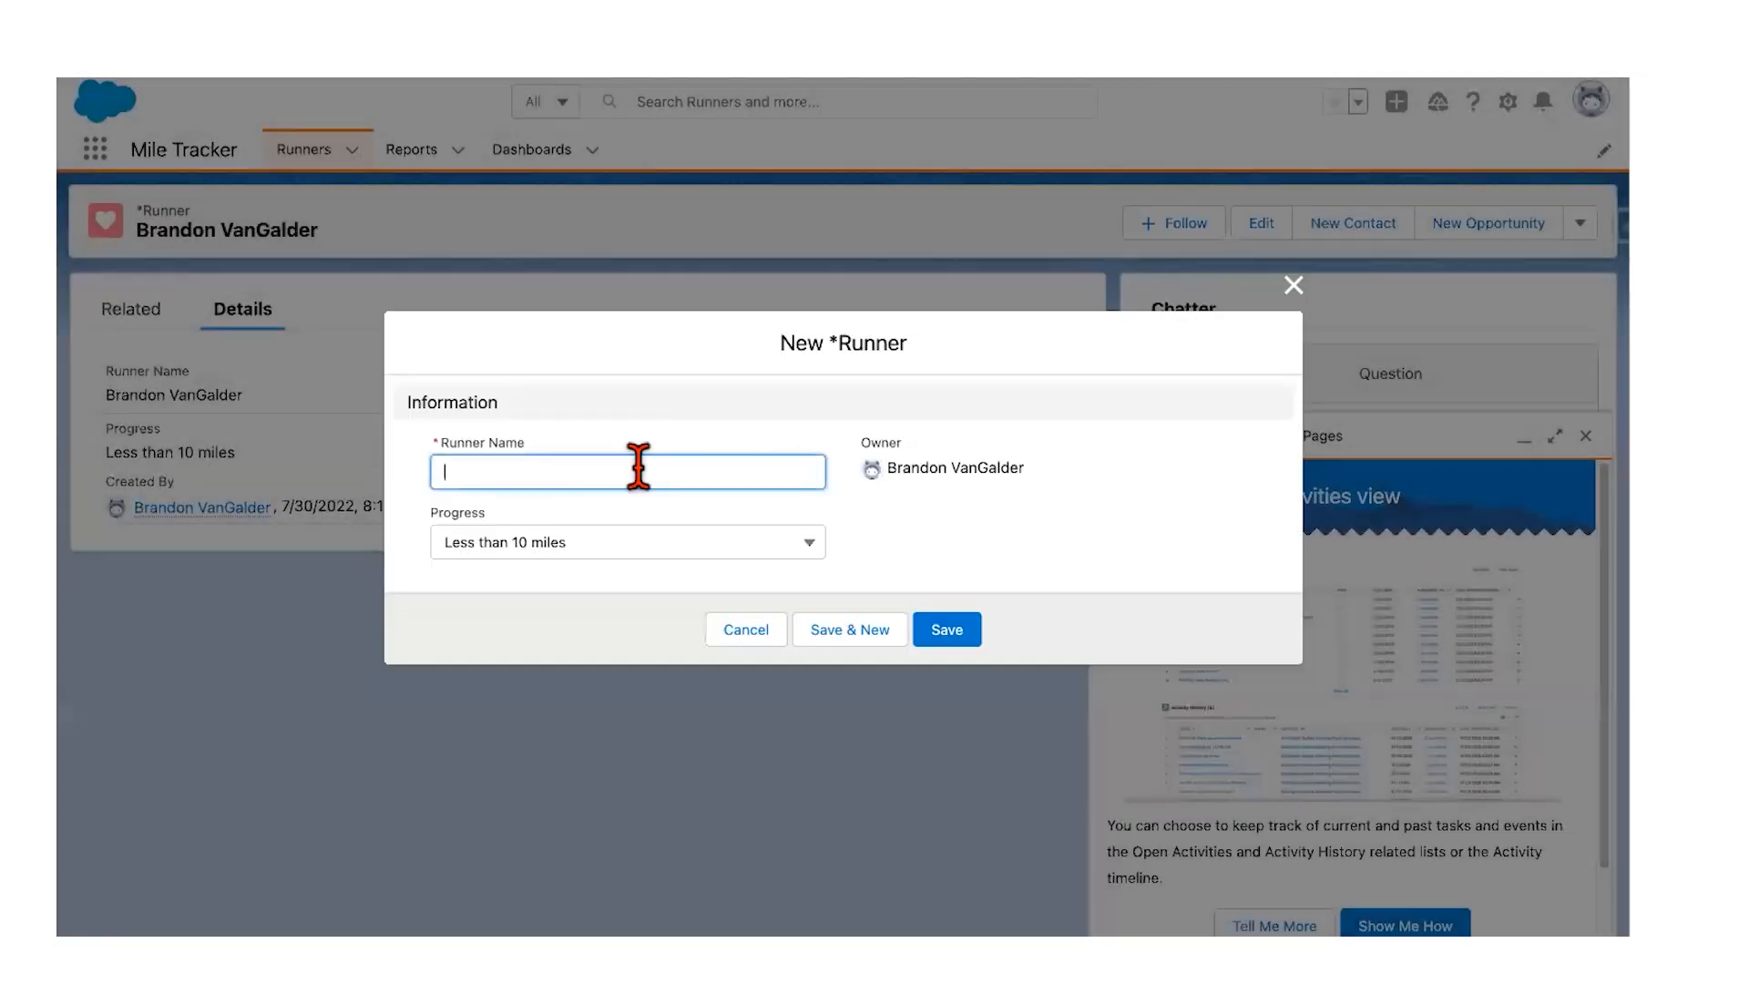
pyautogui.click(636, 471)
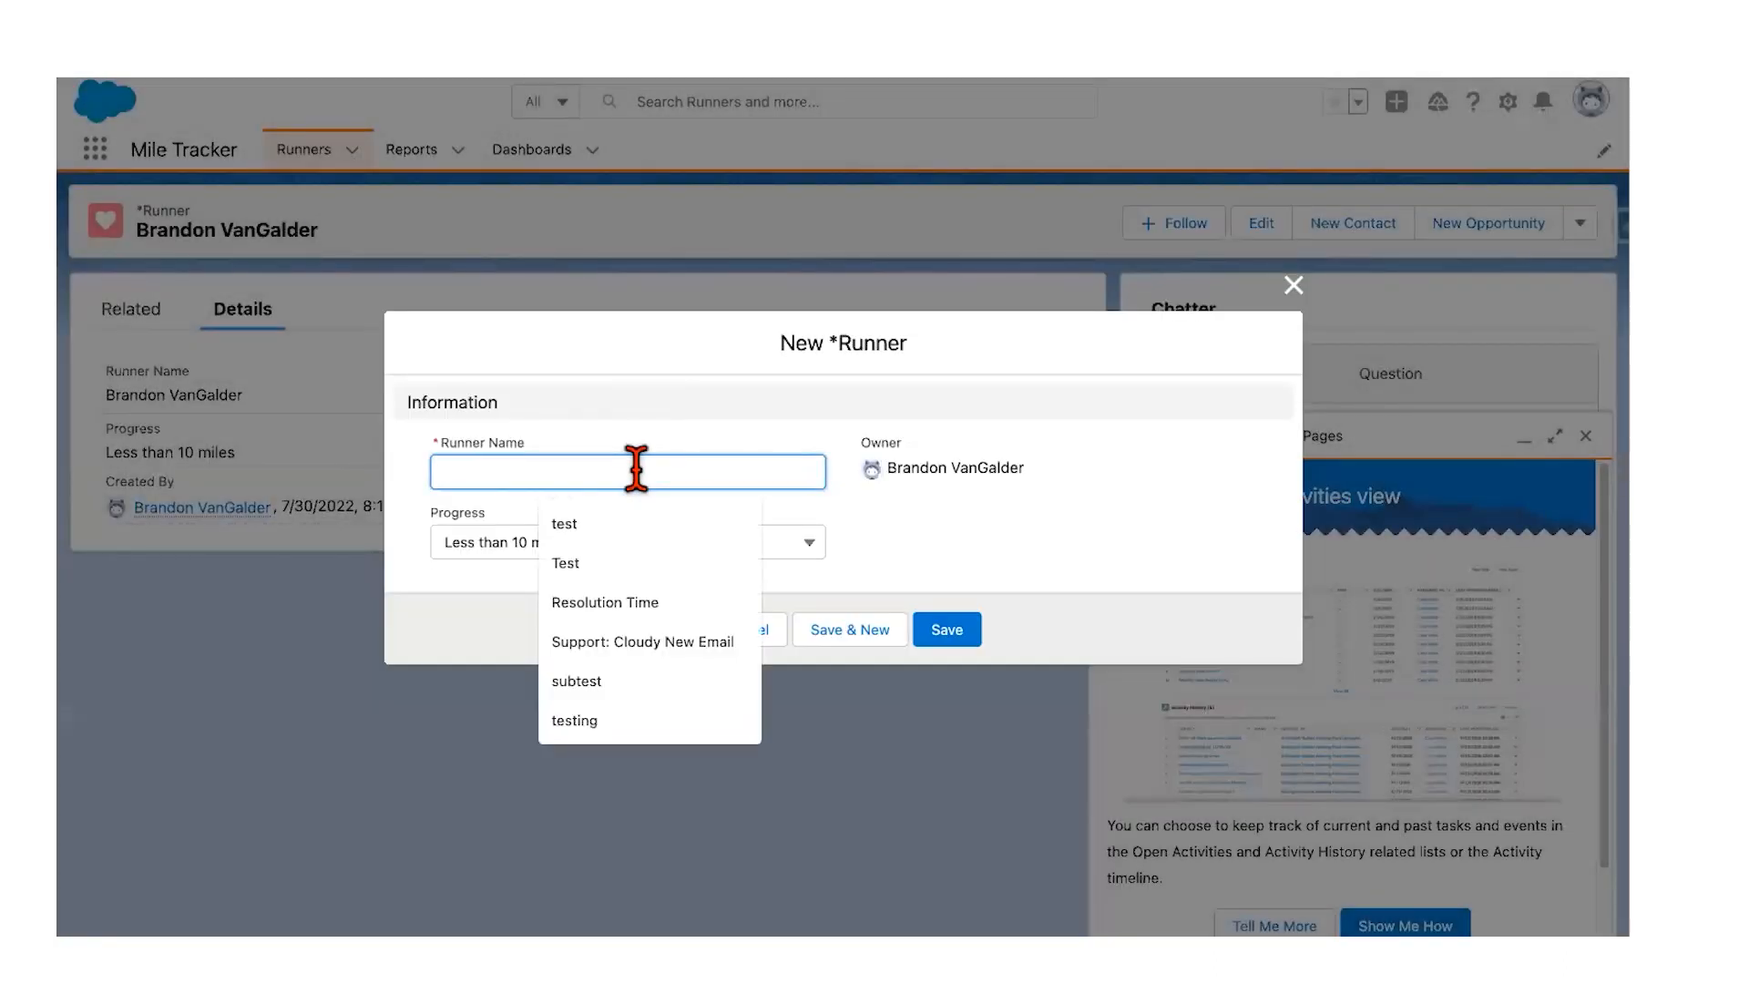
pyautogui.write('Akshay')
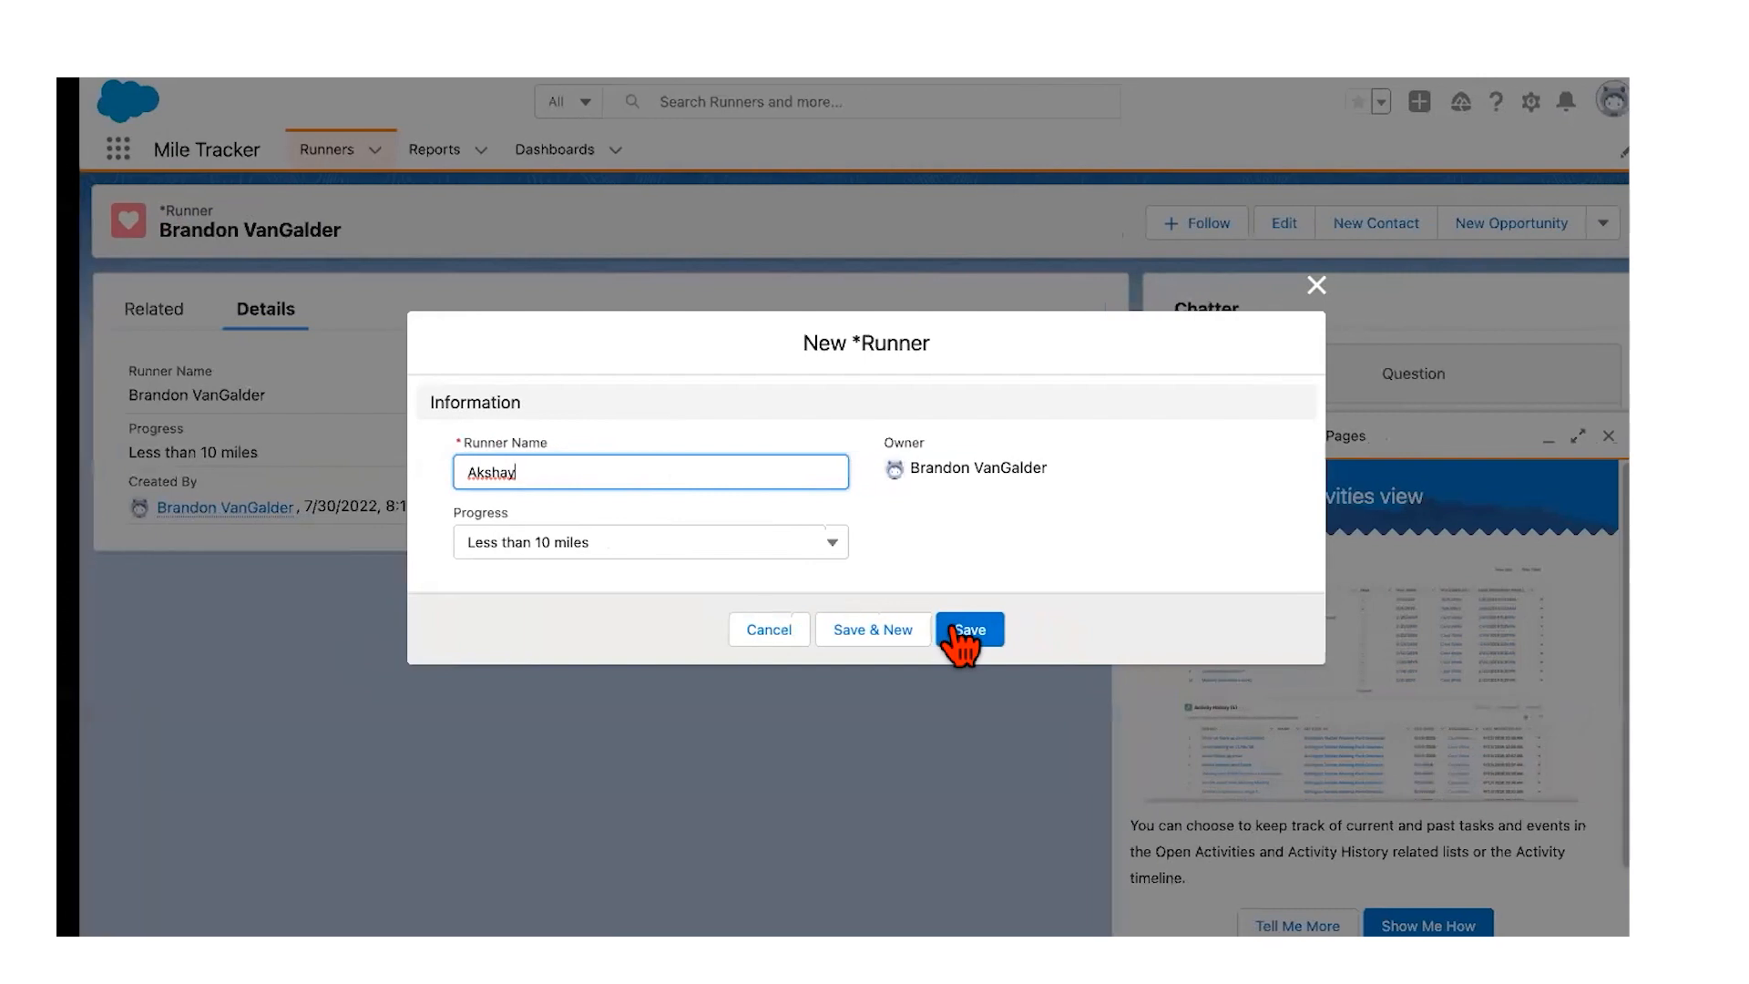
pyautogui.click(947, 630)
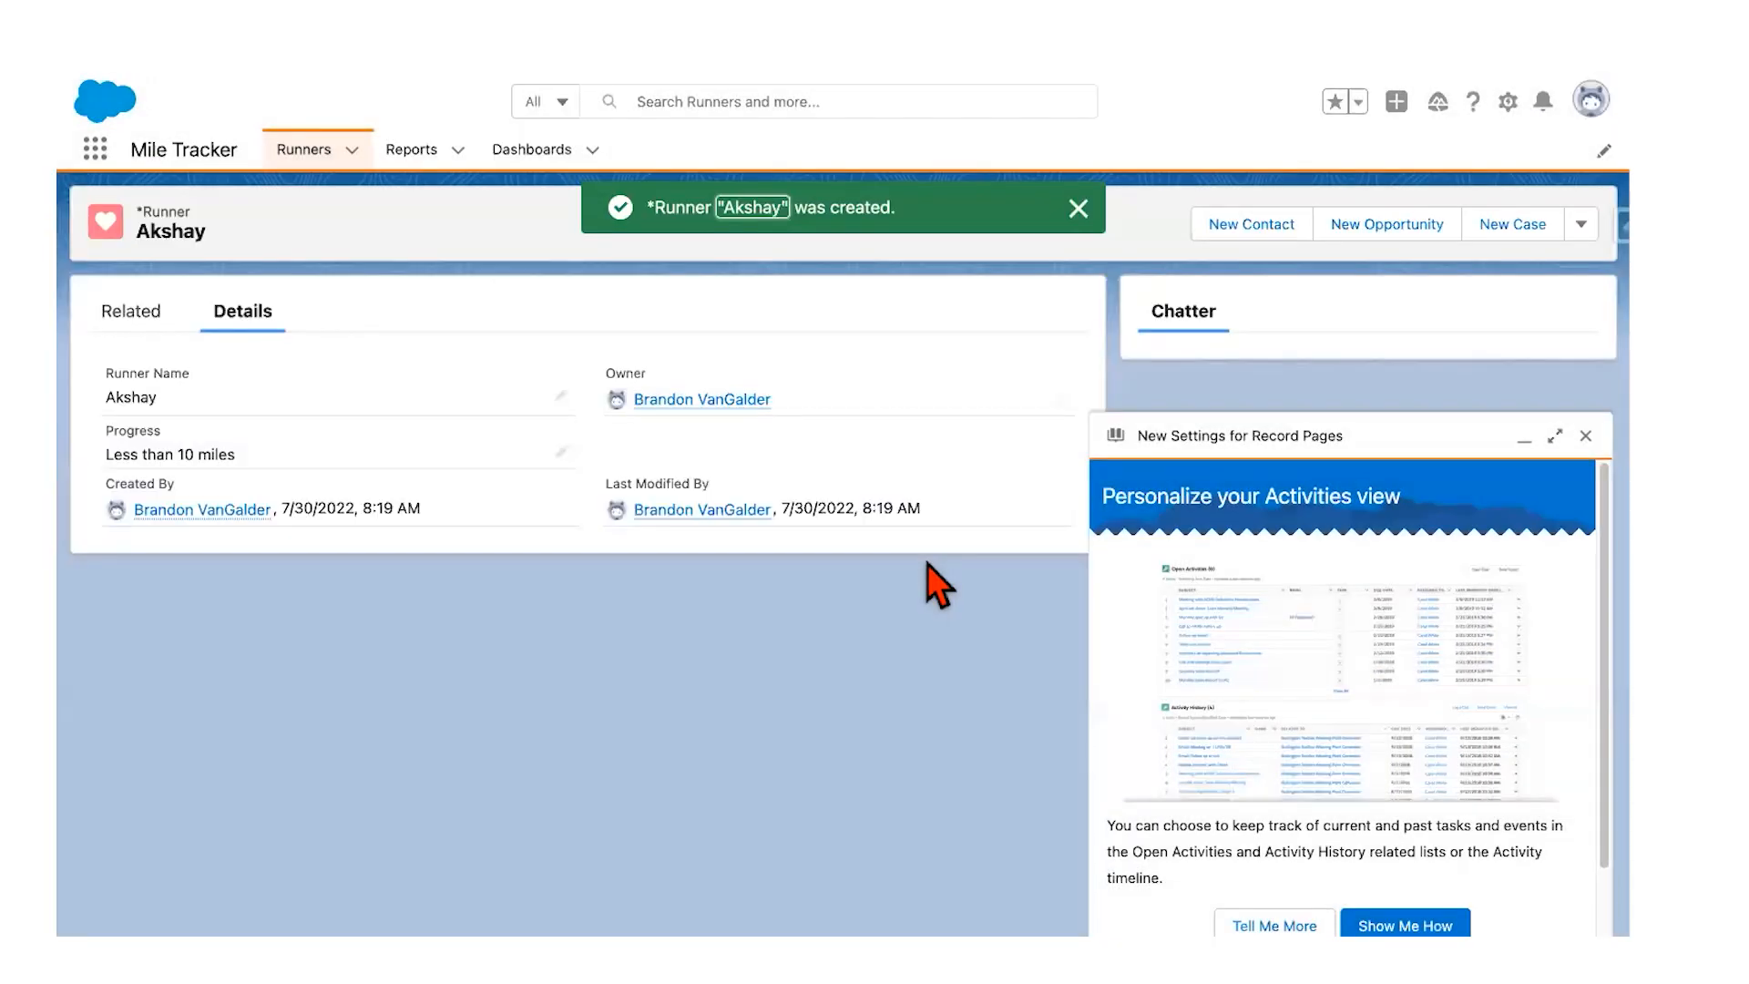
# Step: Return to the Runners list, dismiss the record page announcement, and switch to the guide
pyautogui.click(313, 148)
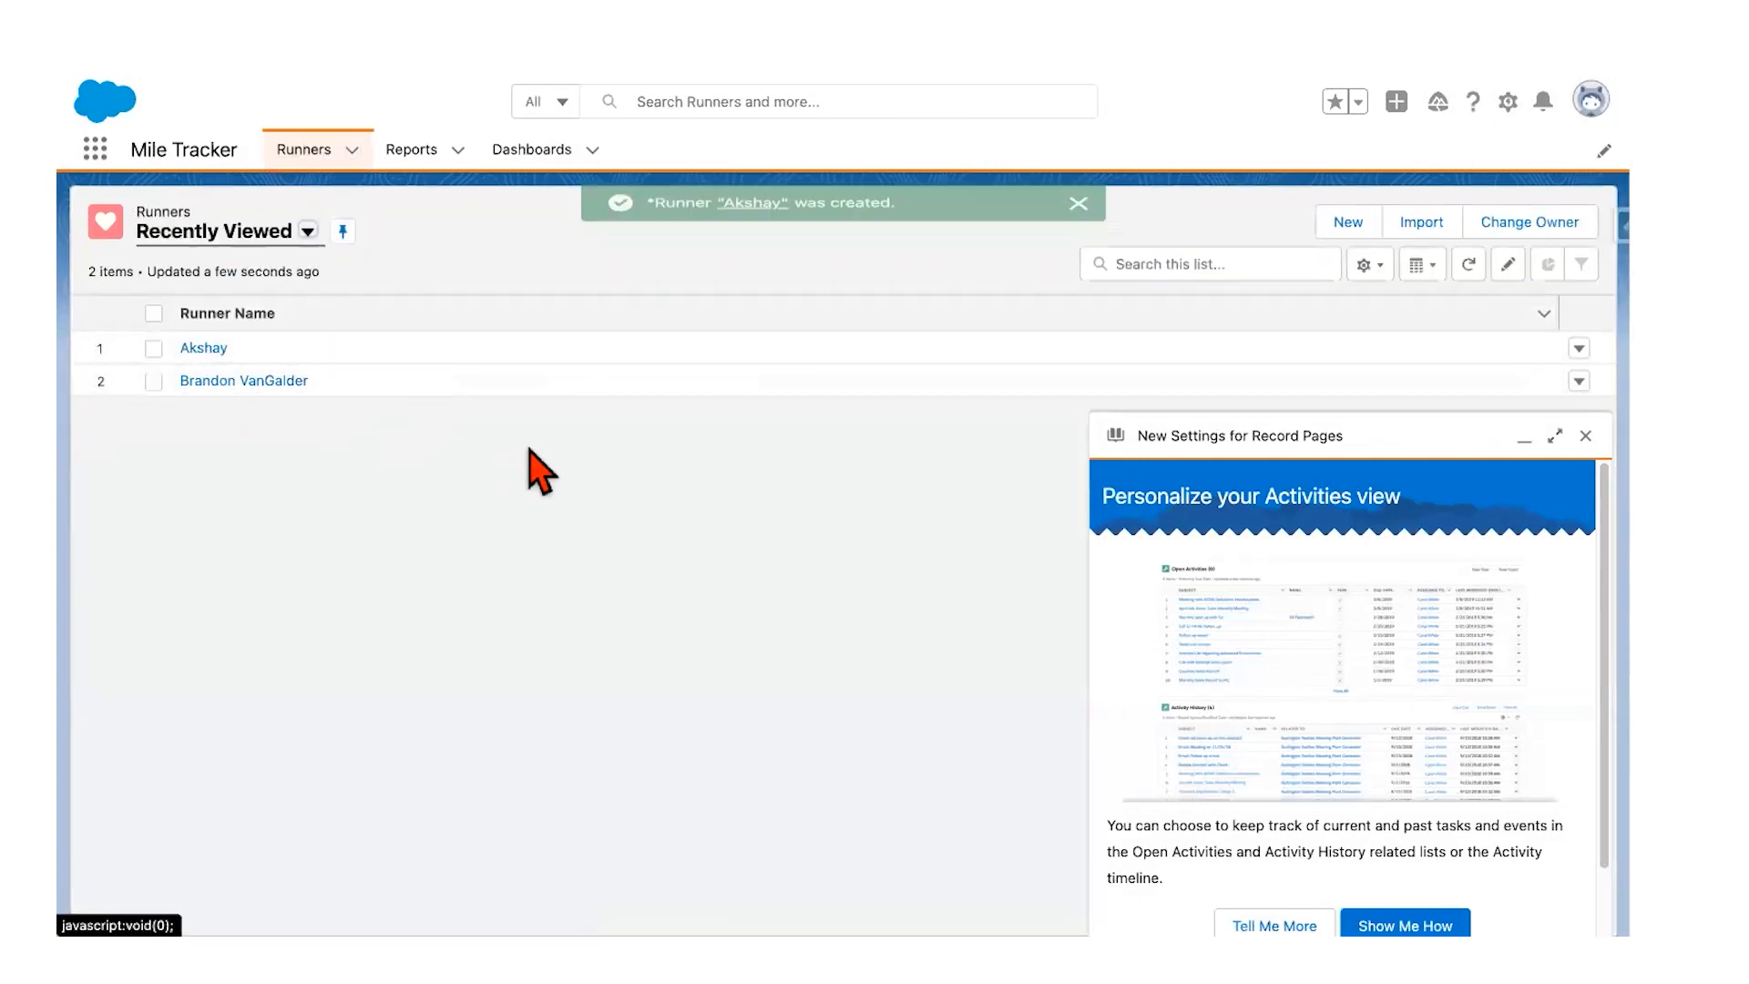
pyautogui.click(1585, 436)
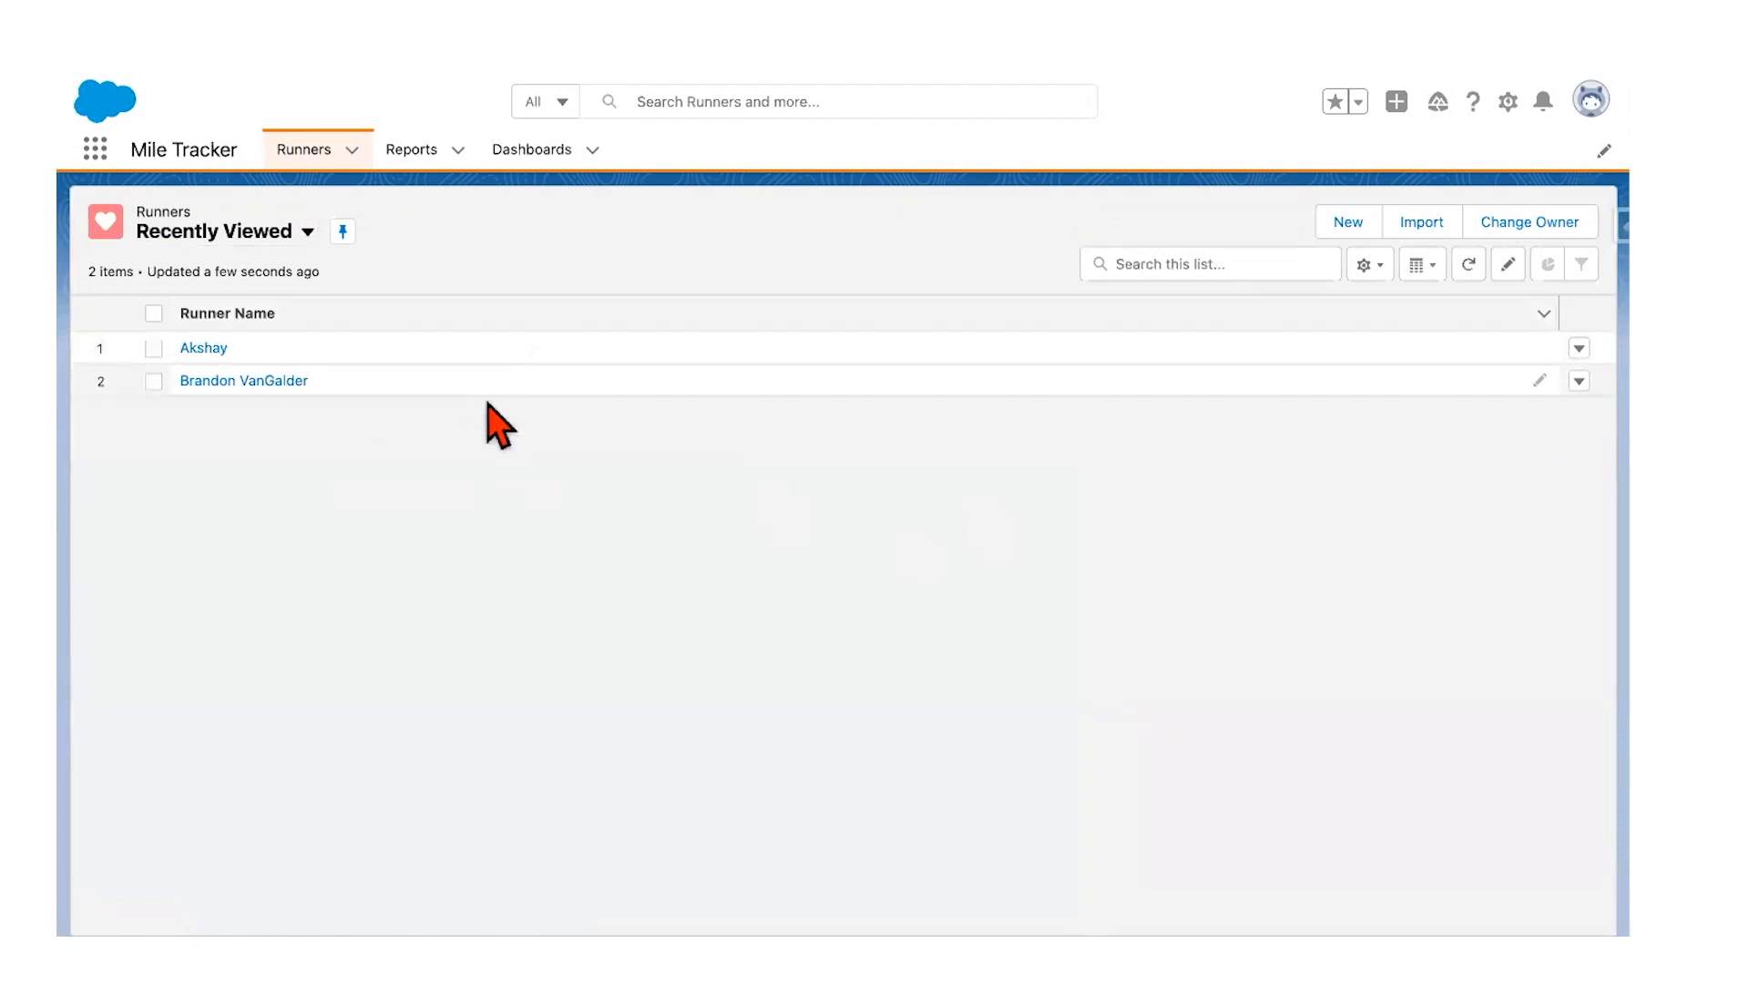
pyautogui.hotkey('ctrl', 'Left')
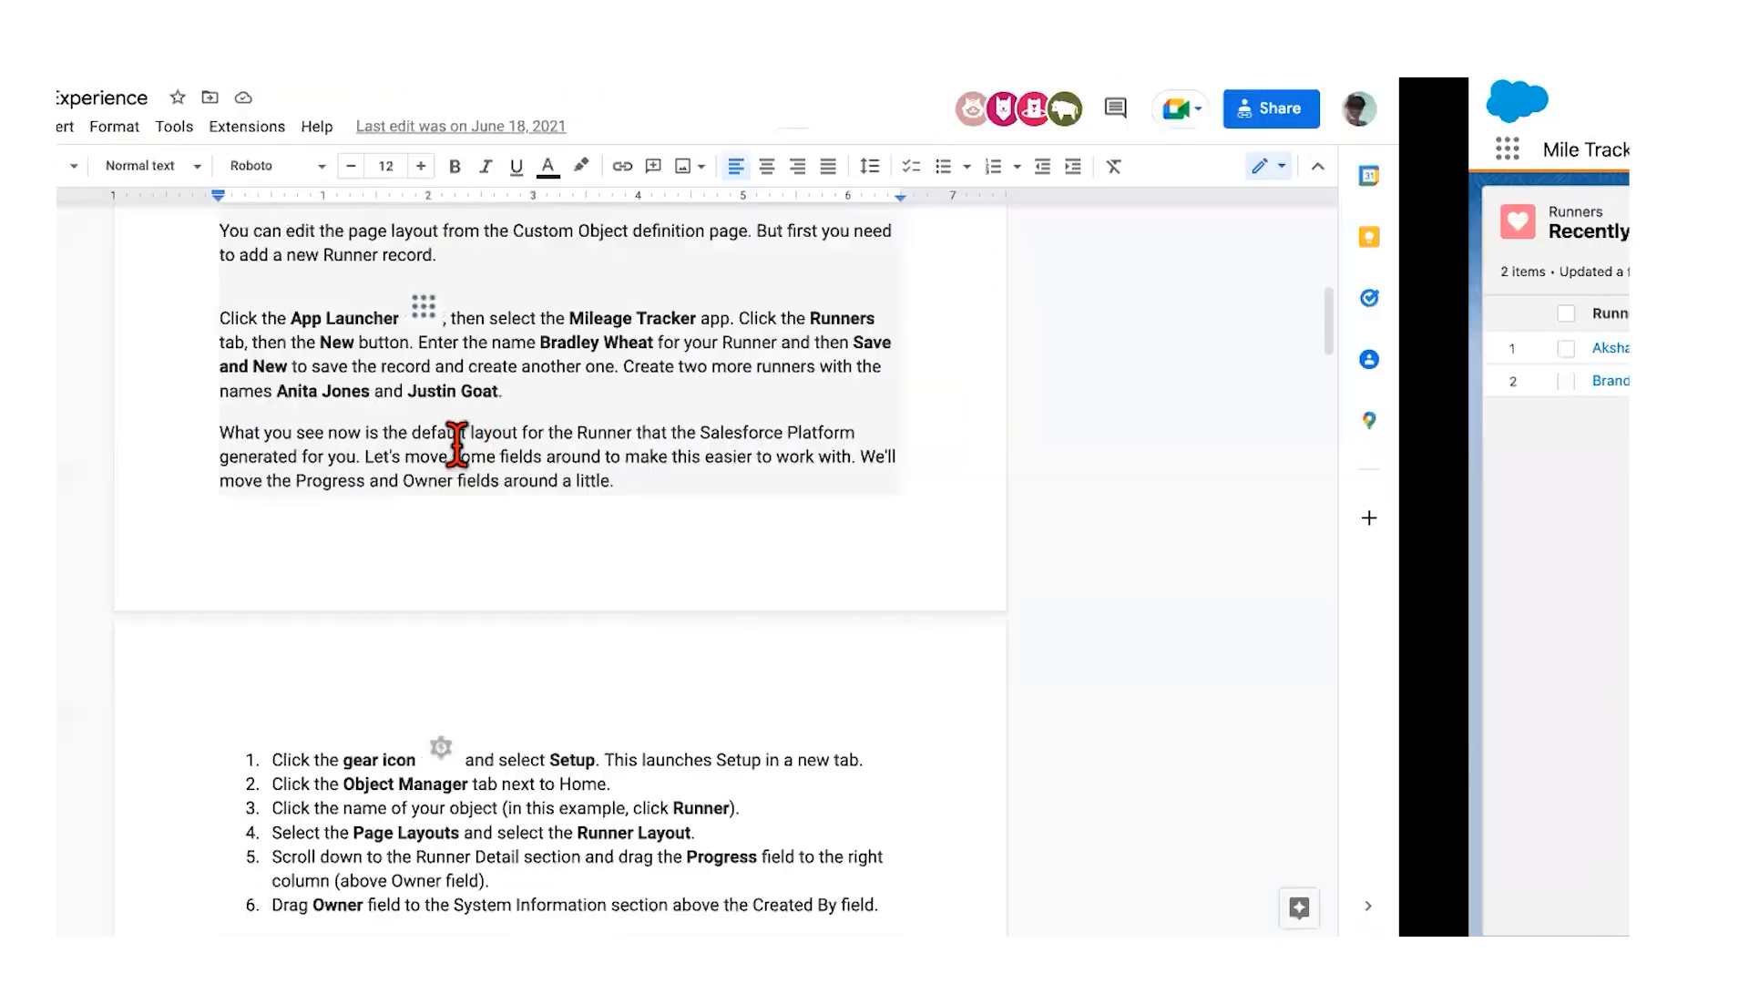
# Step: Scroll the Google Docs guide through its related-list page layout steps
pyautogui.scroll(-1, 695, 462)
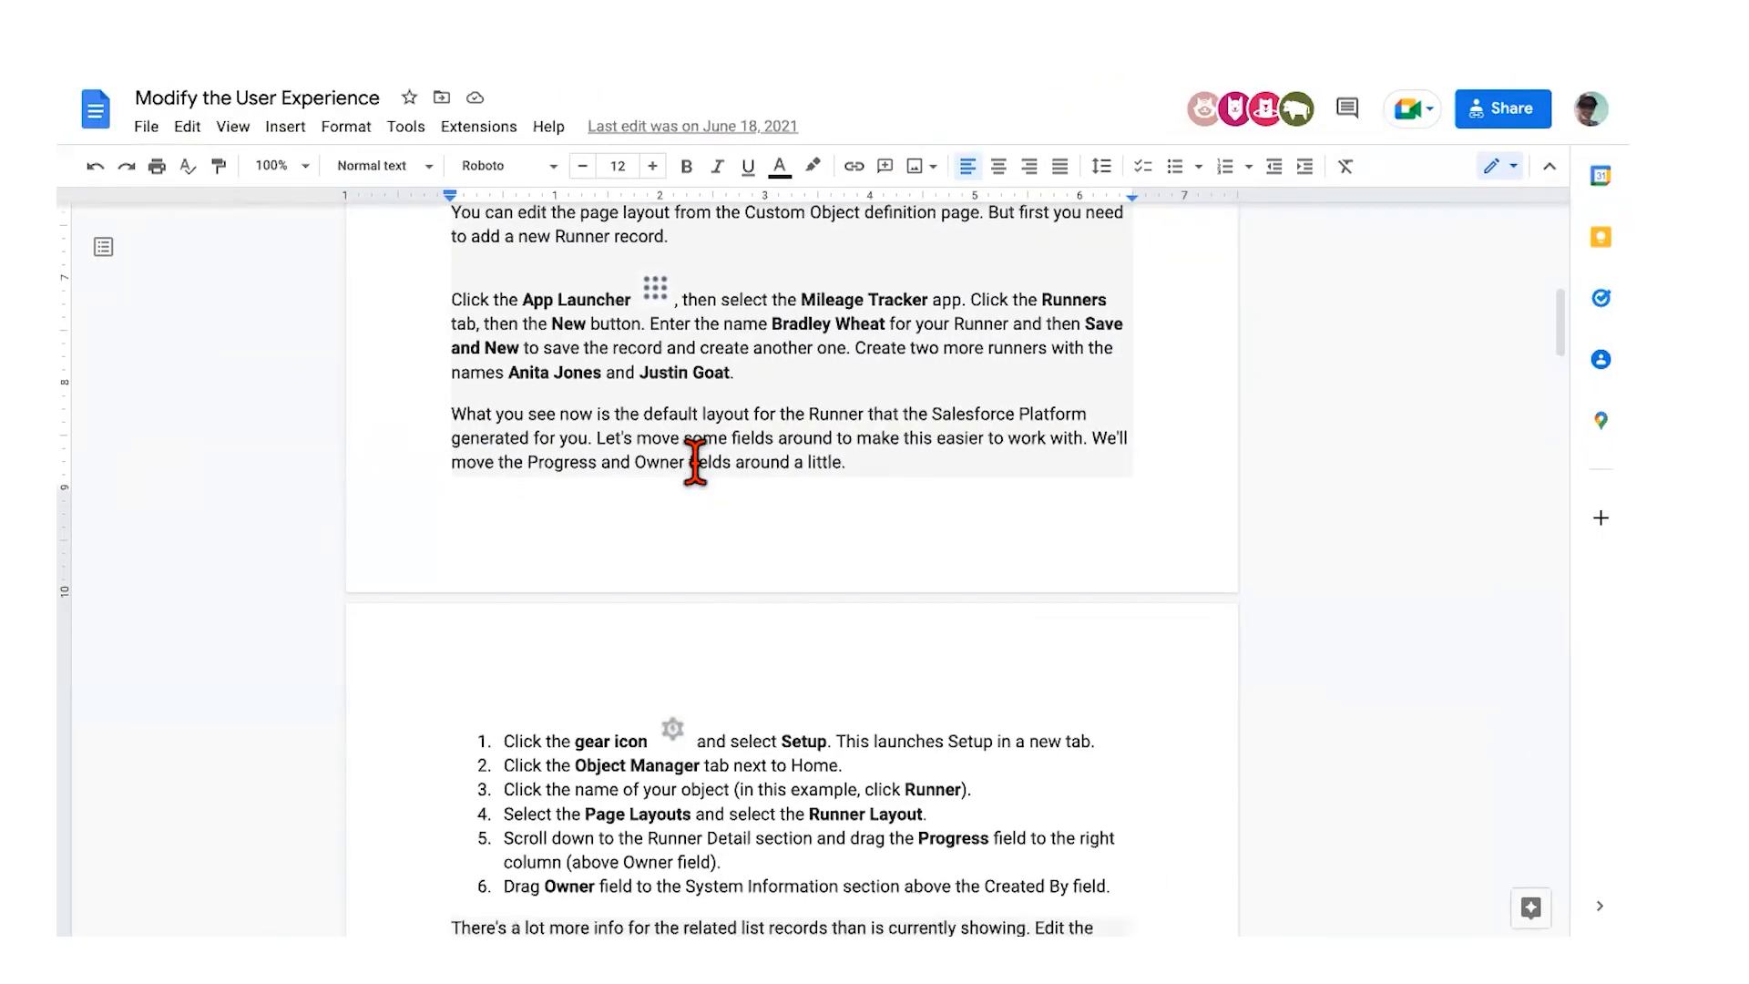
pyautogui.scroll(-3, 695, 462)
pyautogui.scroll(-3, 568, 551)
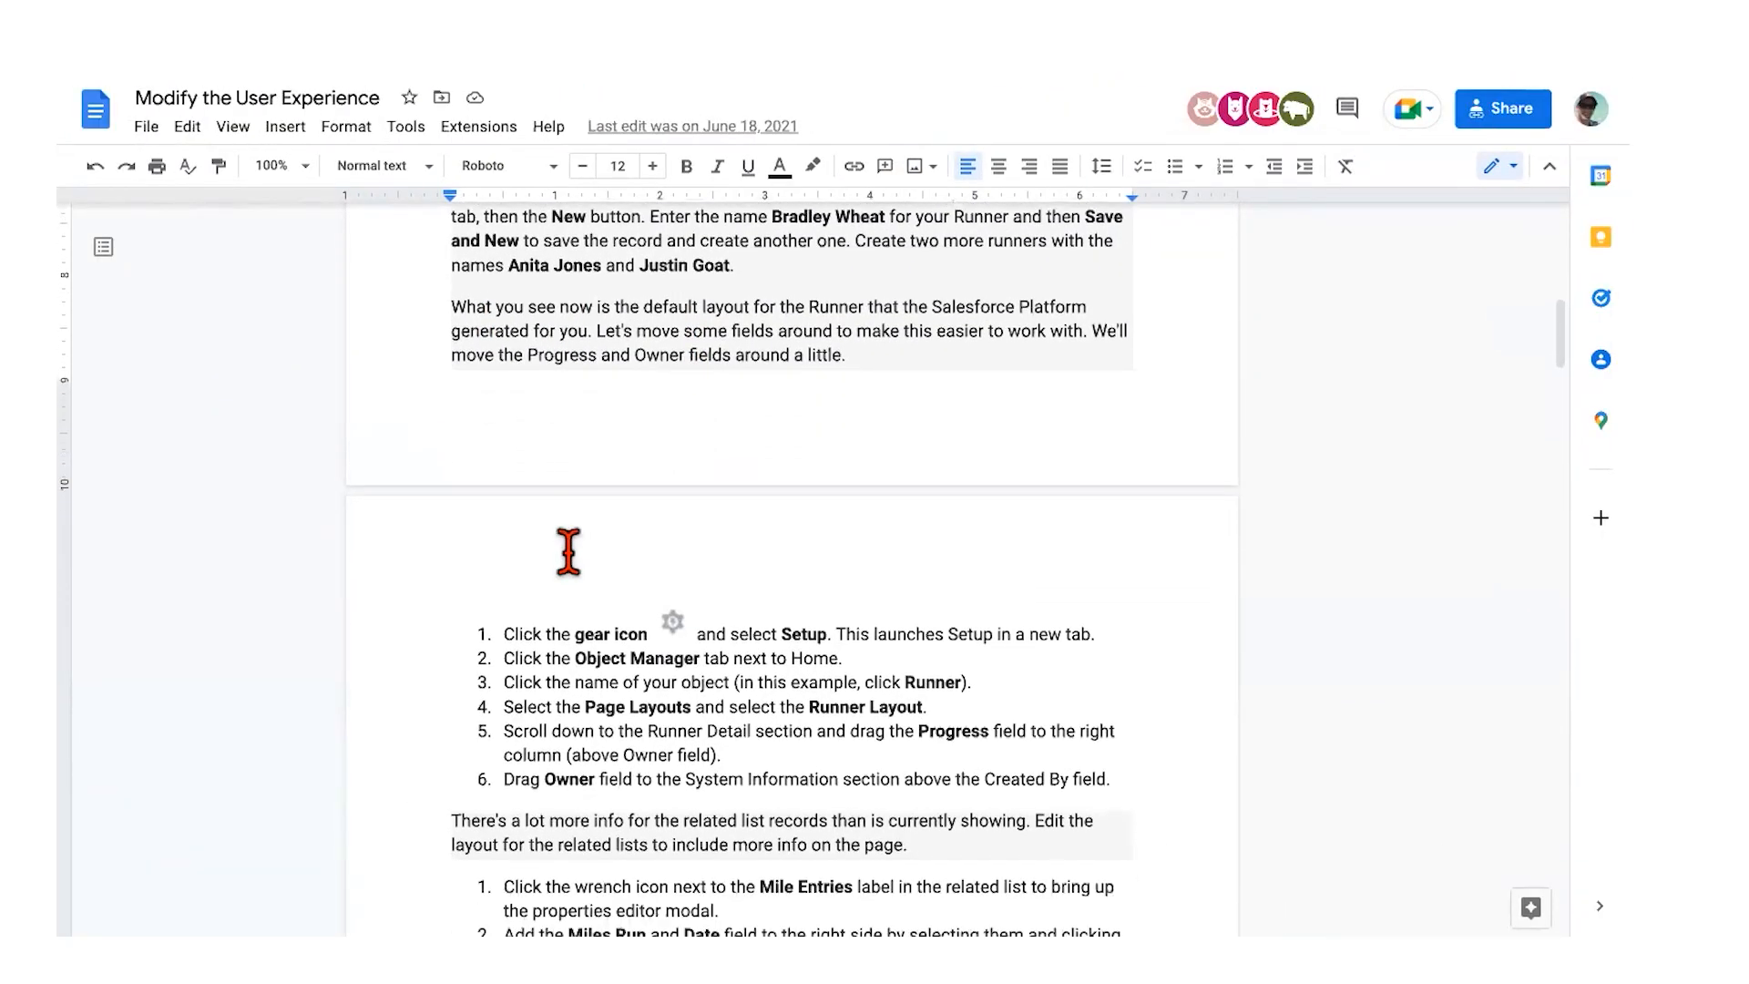
pyautogui.scroll(-3, 537, 637)
pyautogui.scroll(-1, 531, 654)
pyautogui.scroll(-1, 507, 642)
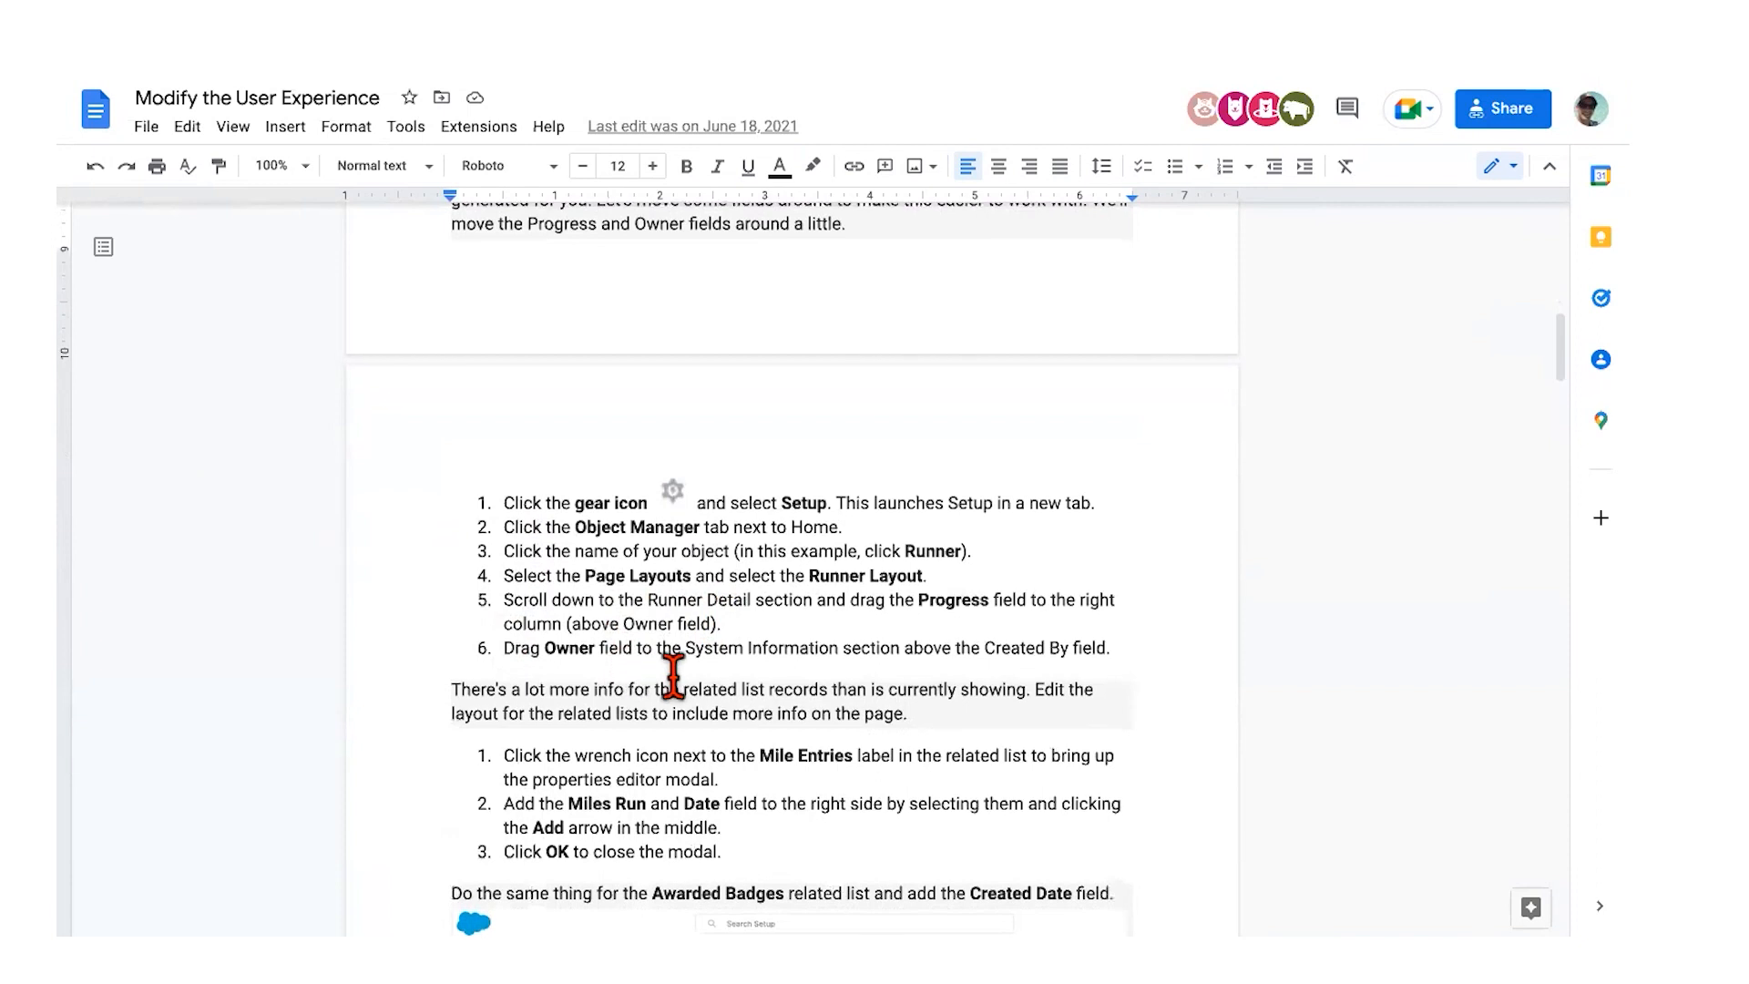
pyautogui.scroll(-5, 636, 671)
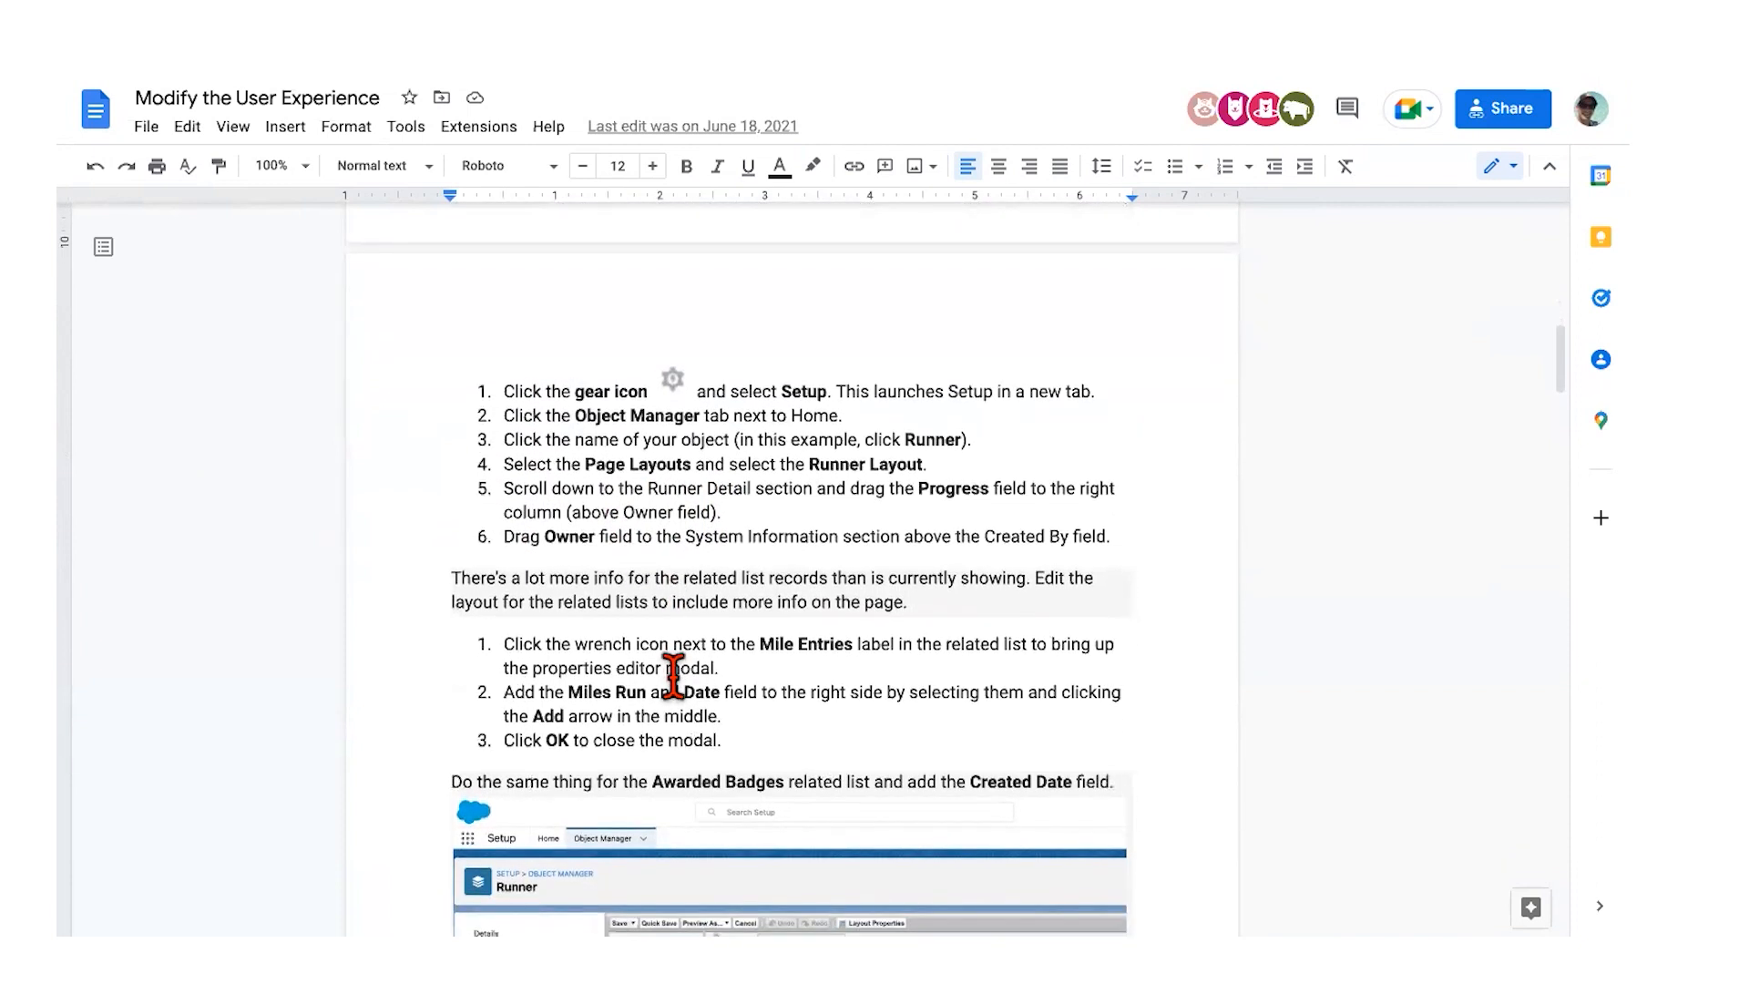
pyautogui.scroll(-2, 672, 676)
pyautogui.scroll(-8, 660, 612)
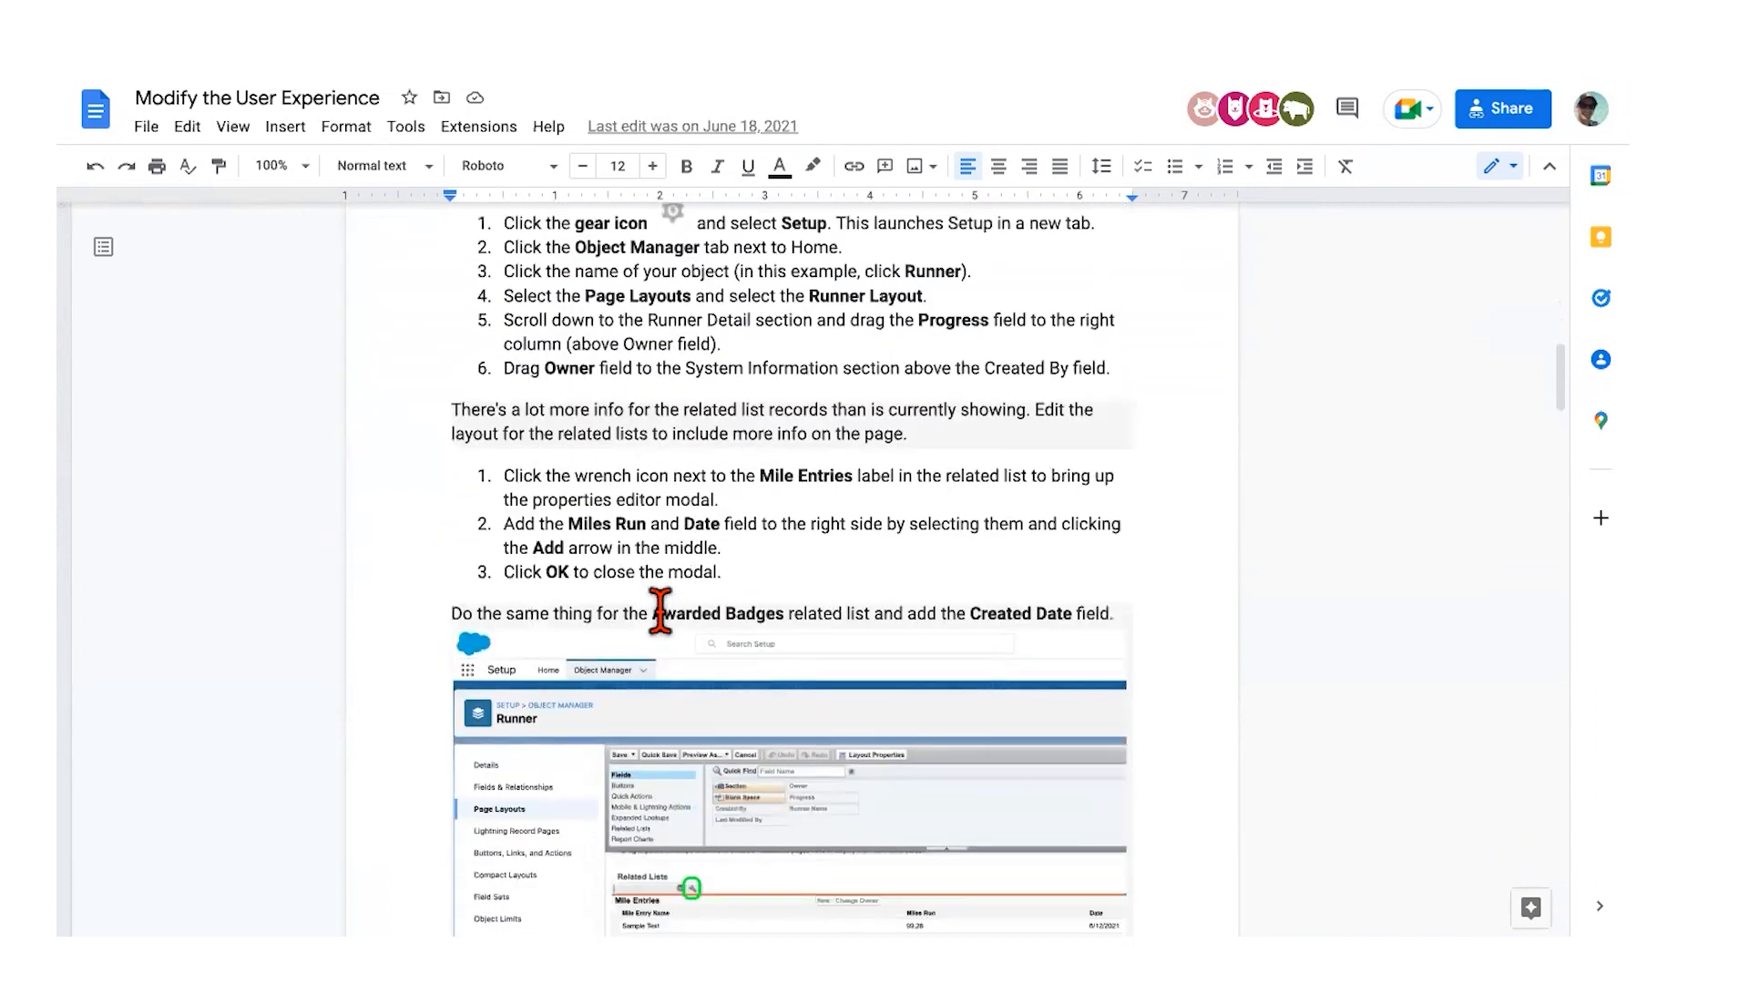
pyautogui.scroll(-3, 659, 611)
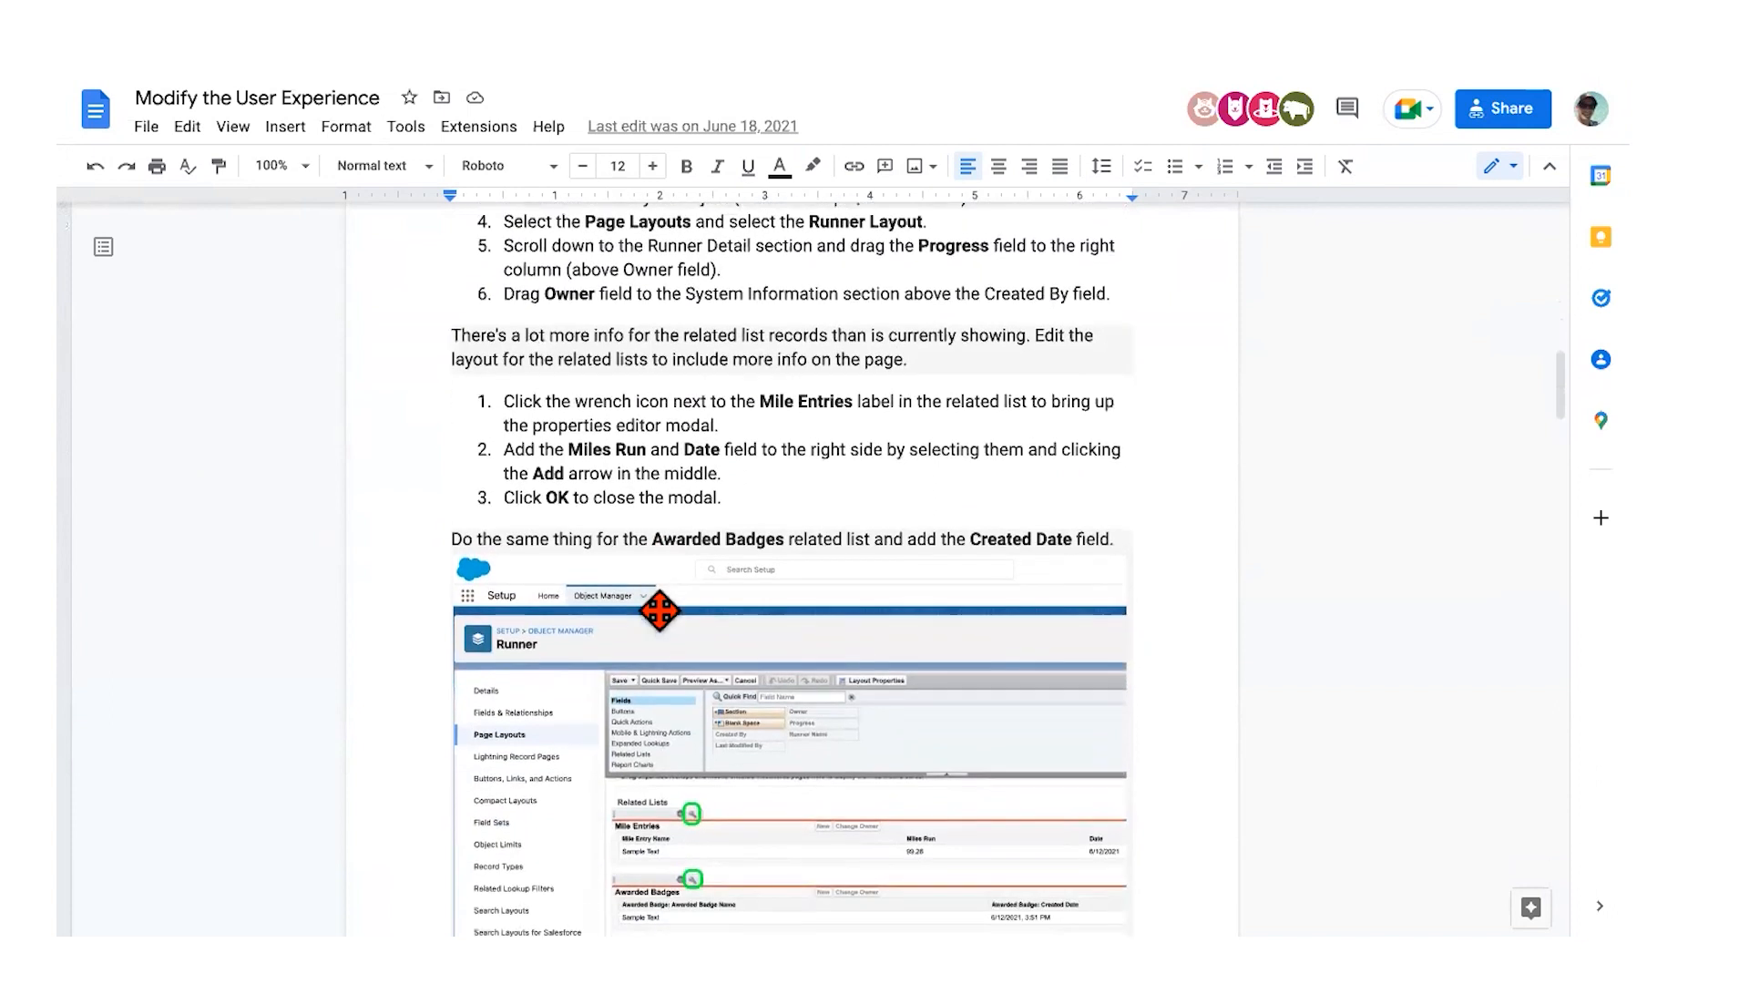
pyautogui.scroll(-3, 659, 612)
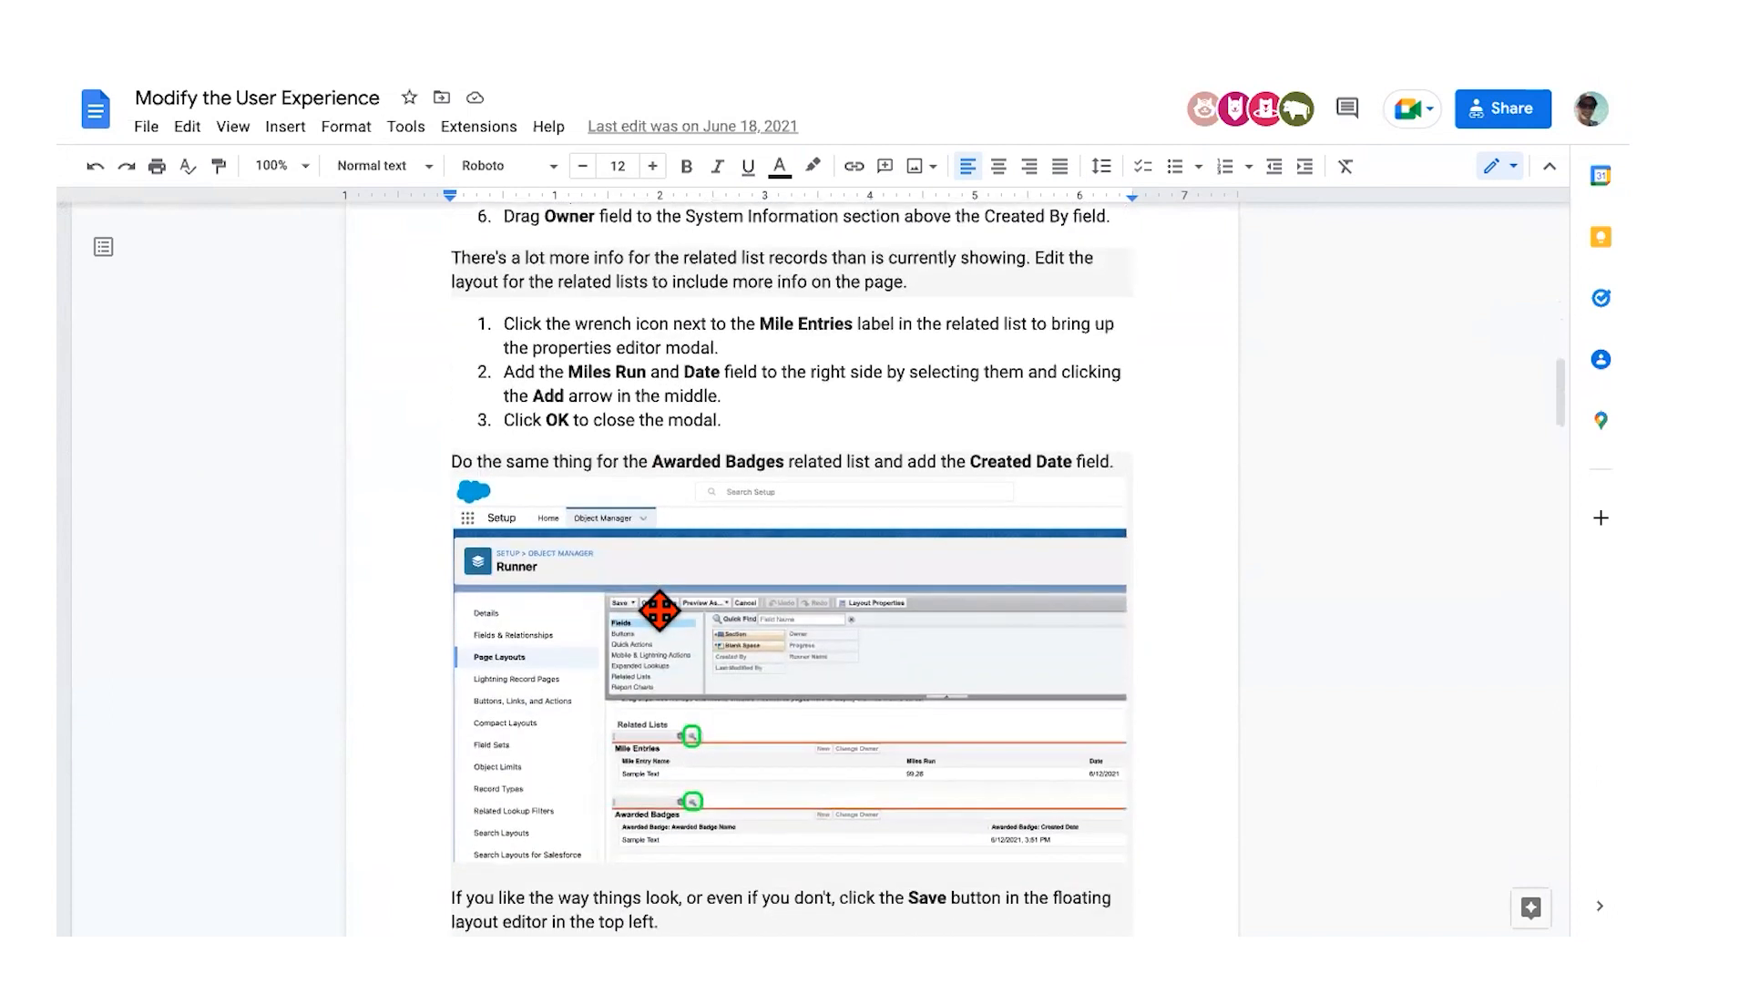
pyautogui.scroll(3, 659, 611)
pyautogui.scroll(15, 659, 611)
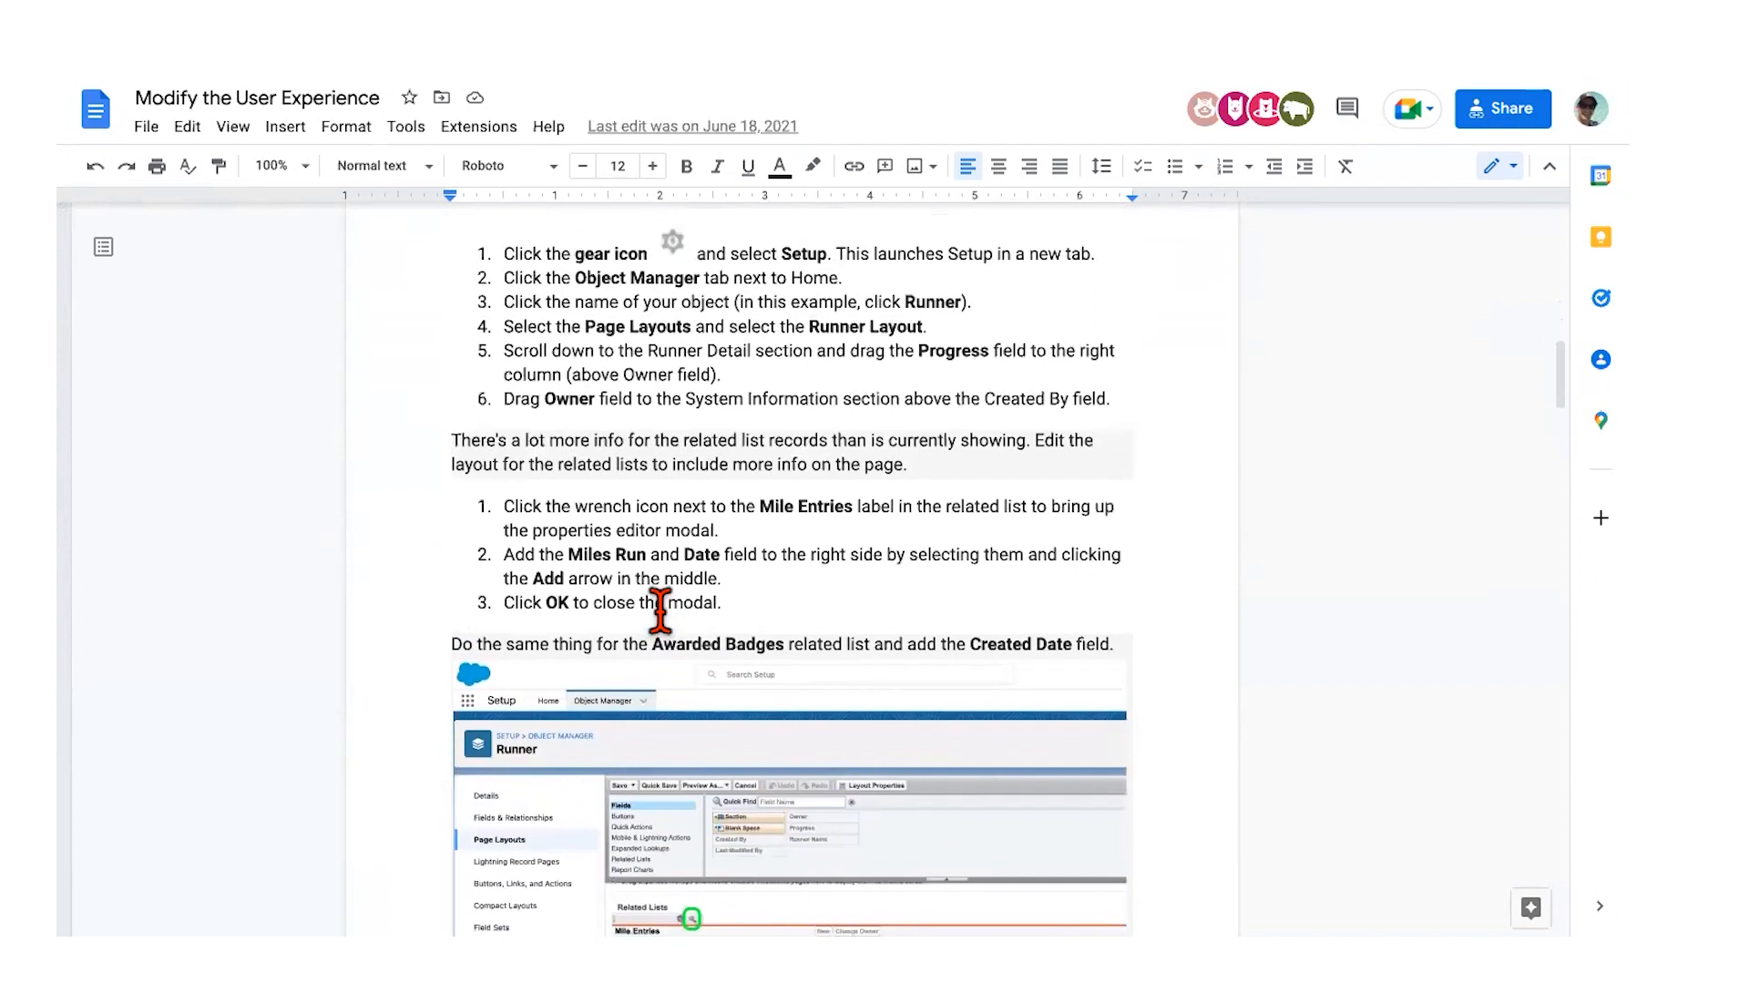
pyautogui.scroll(1, 601, 422)
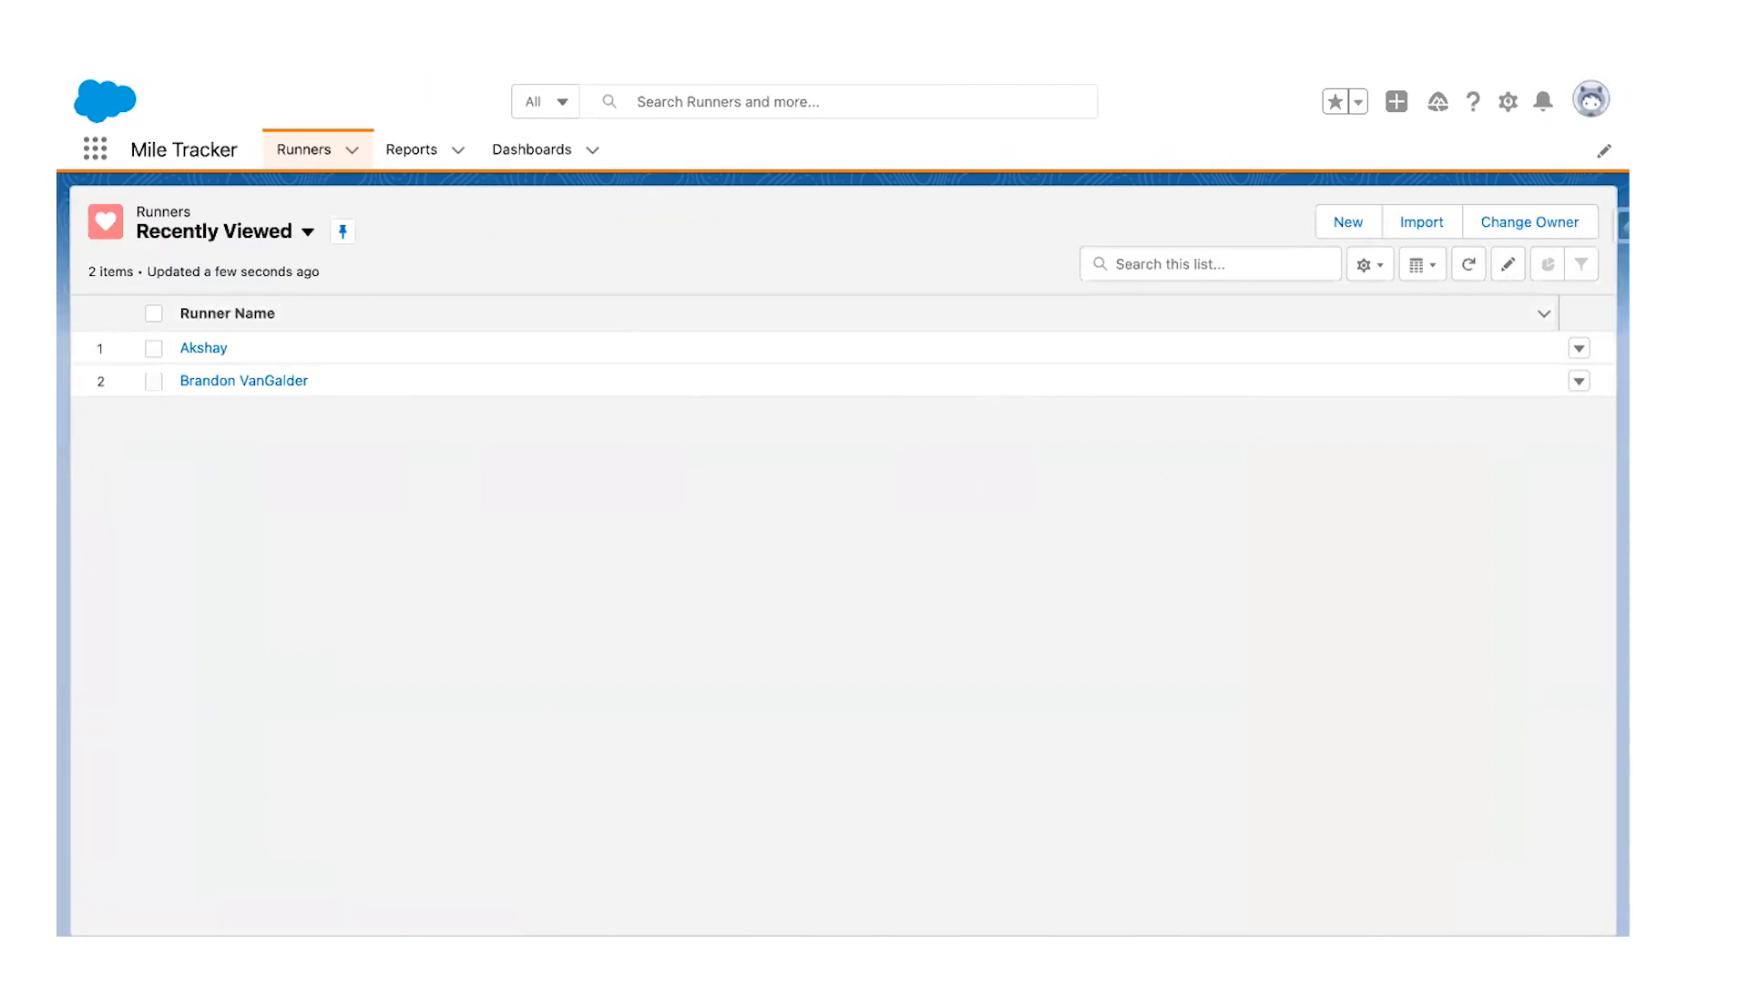
# Step: Sort runners by name, open one, then open Runner Layout via Object Manager's Runner page layouts
pyautogui.click(191, 312)
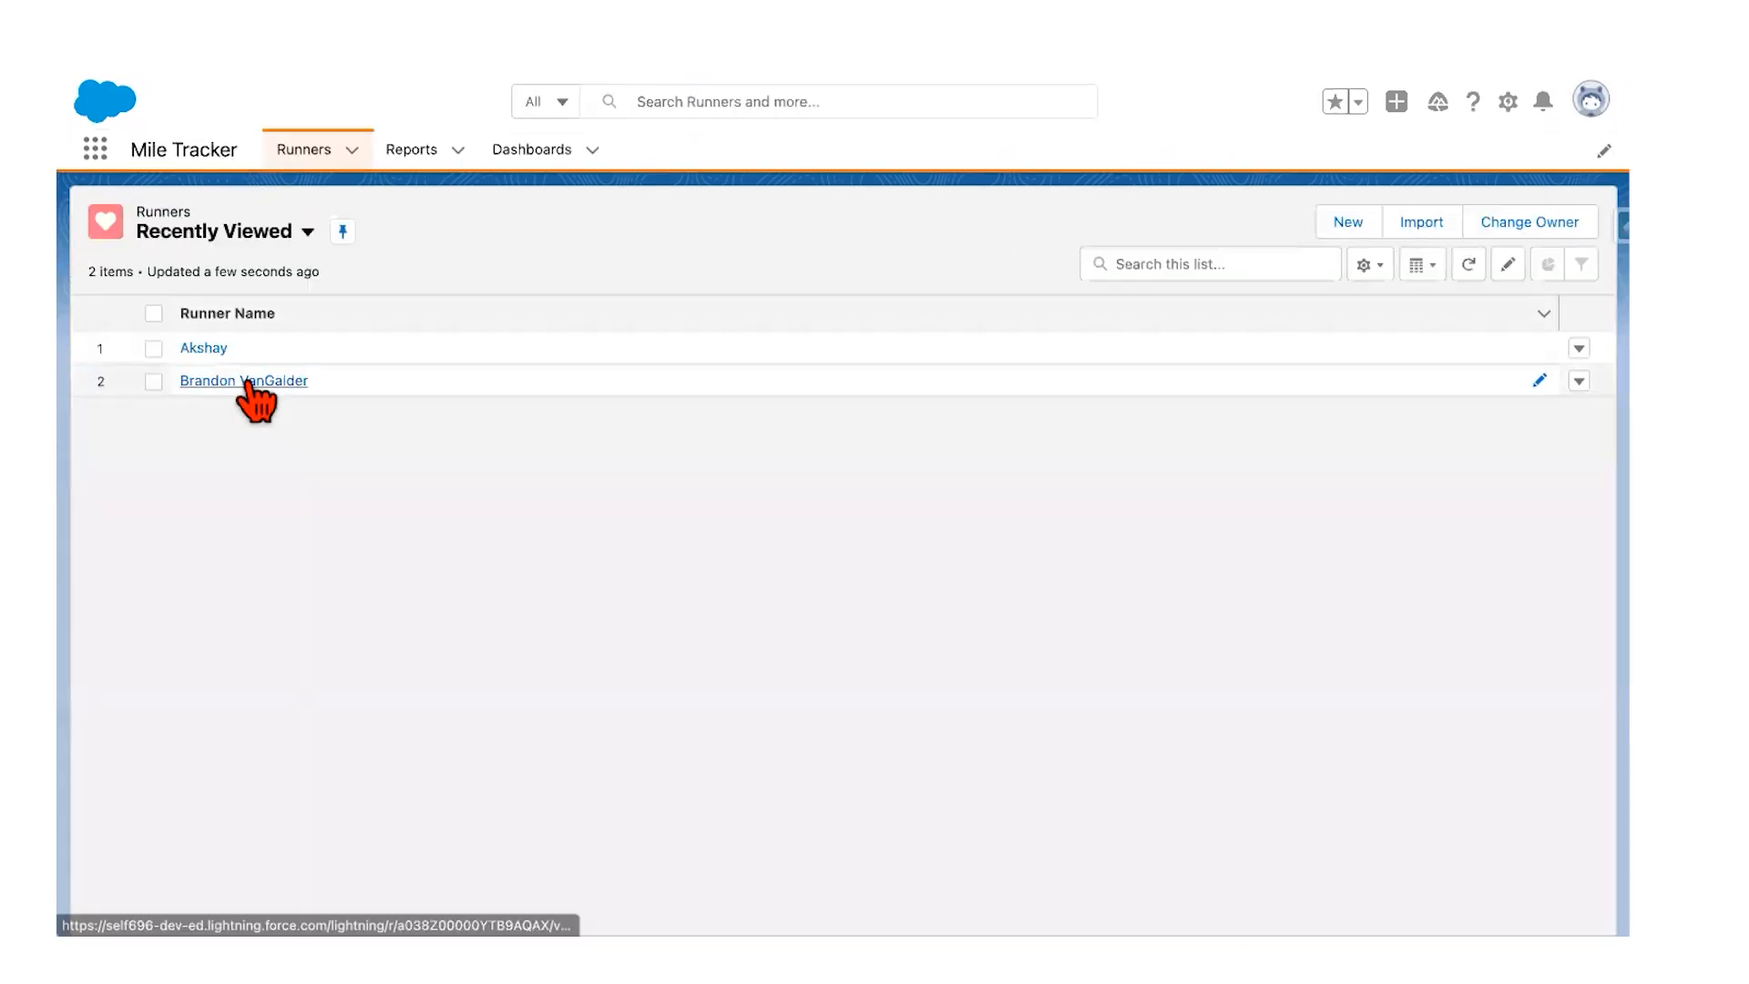
pyautogui.click(241, 381)
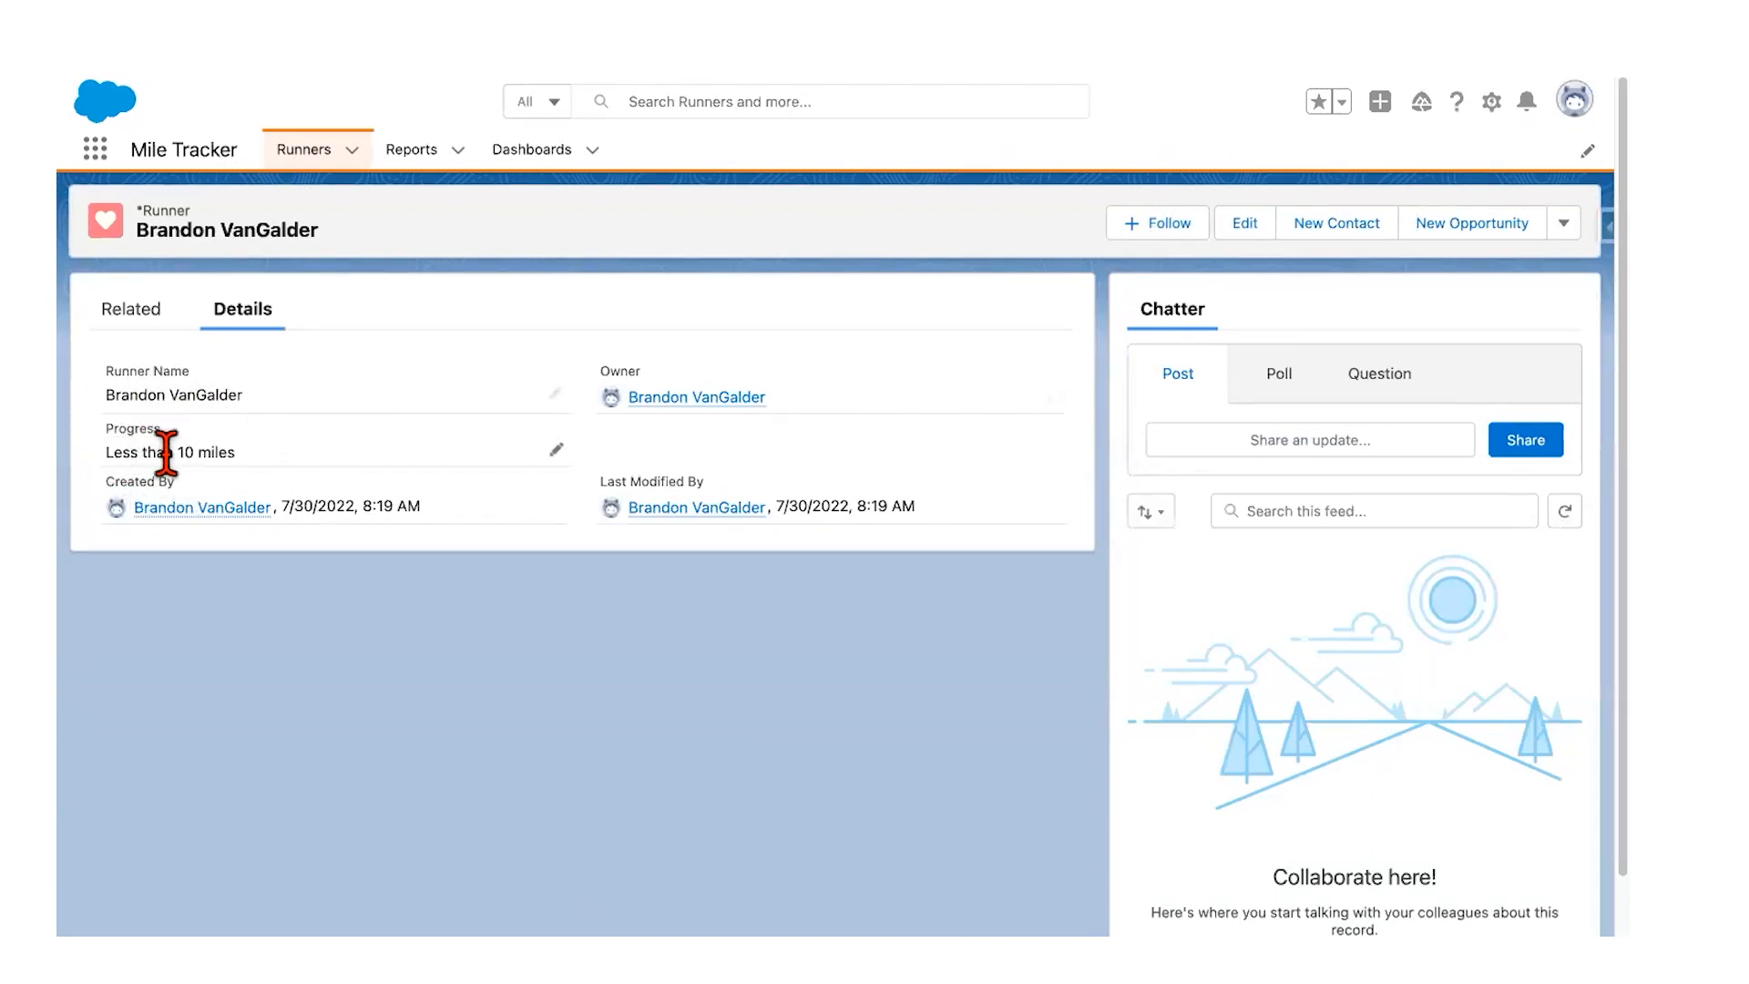
pyautogui.moveTo(710, 503)
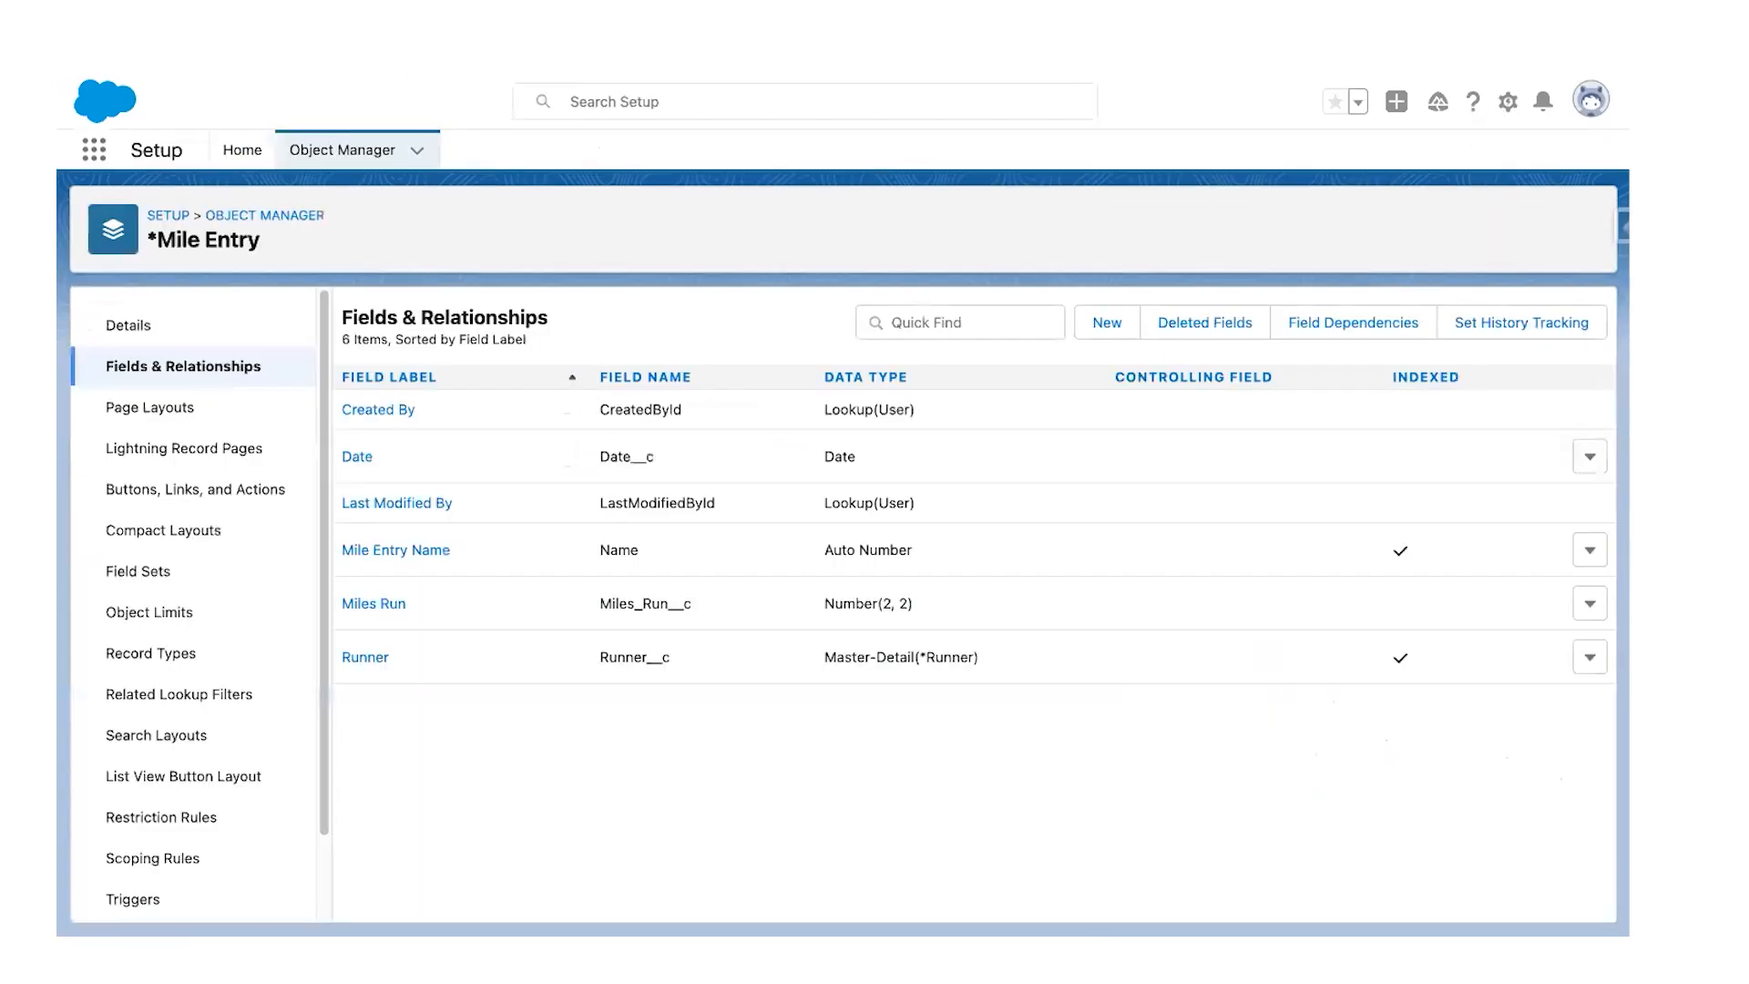
pyautogui.click(321, 156)
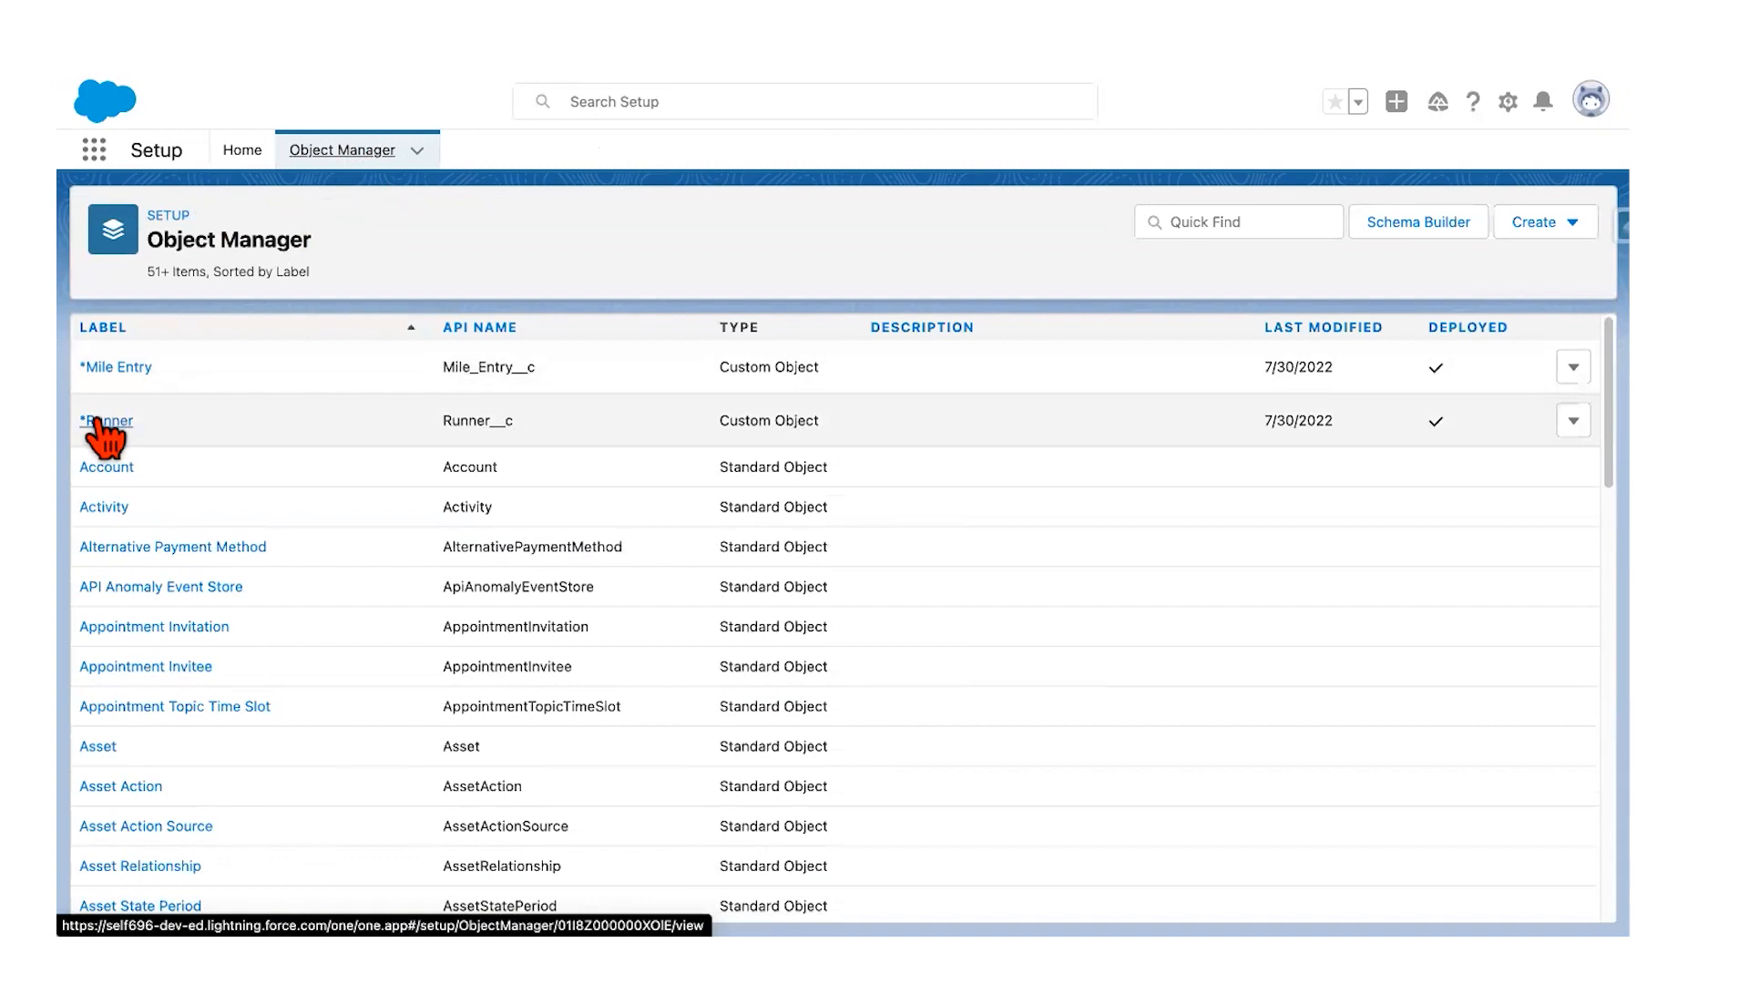
pyautogui.click(105, 423)
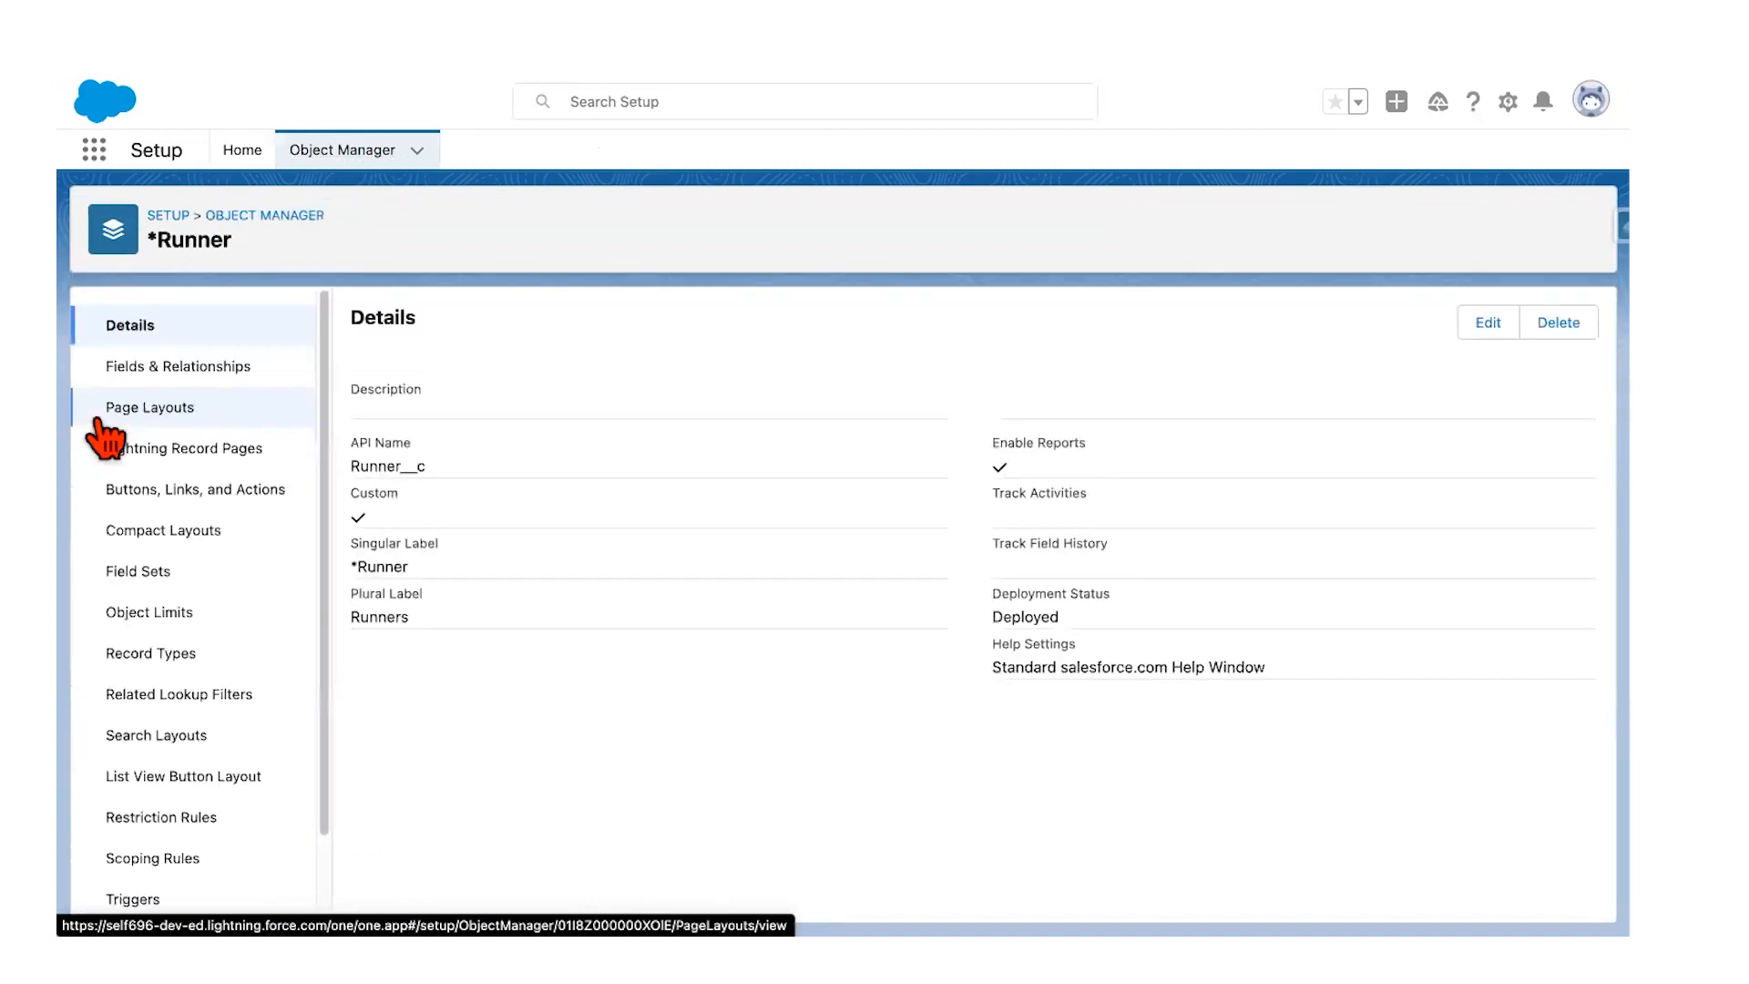
pyautogui.click(164, 414)
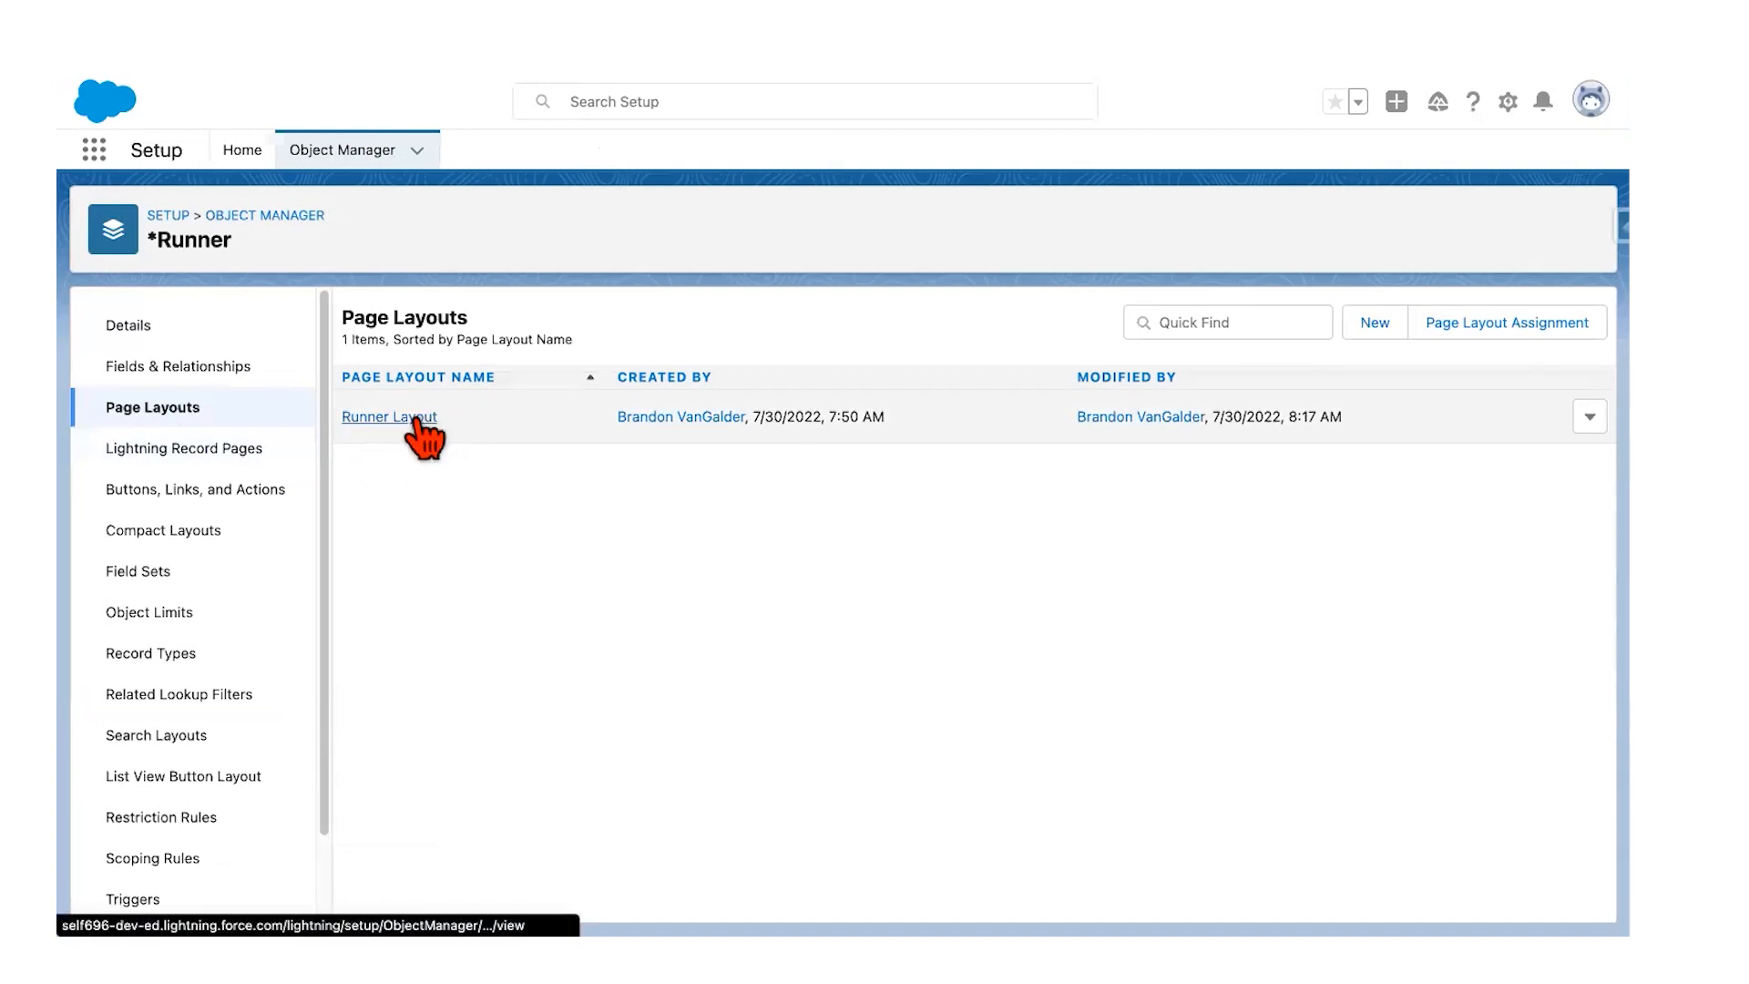
pyautogui.click(422, 435)
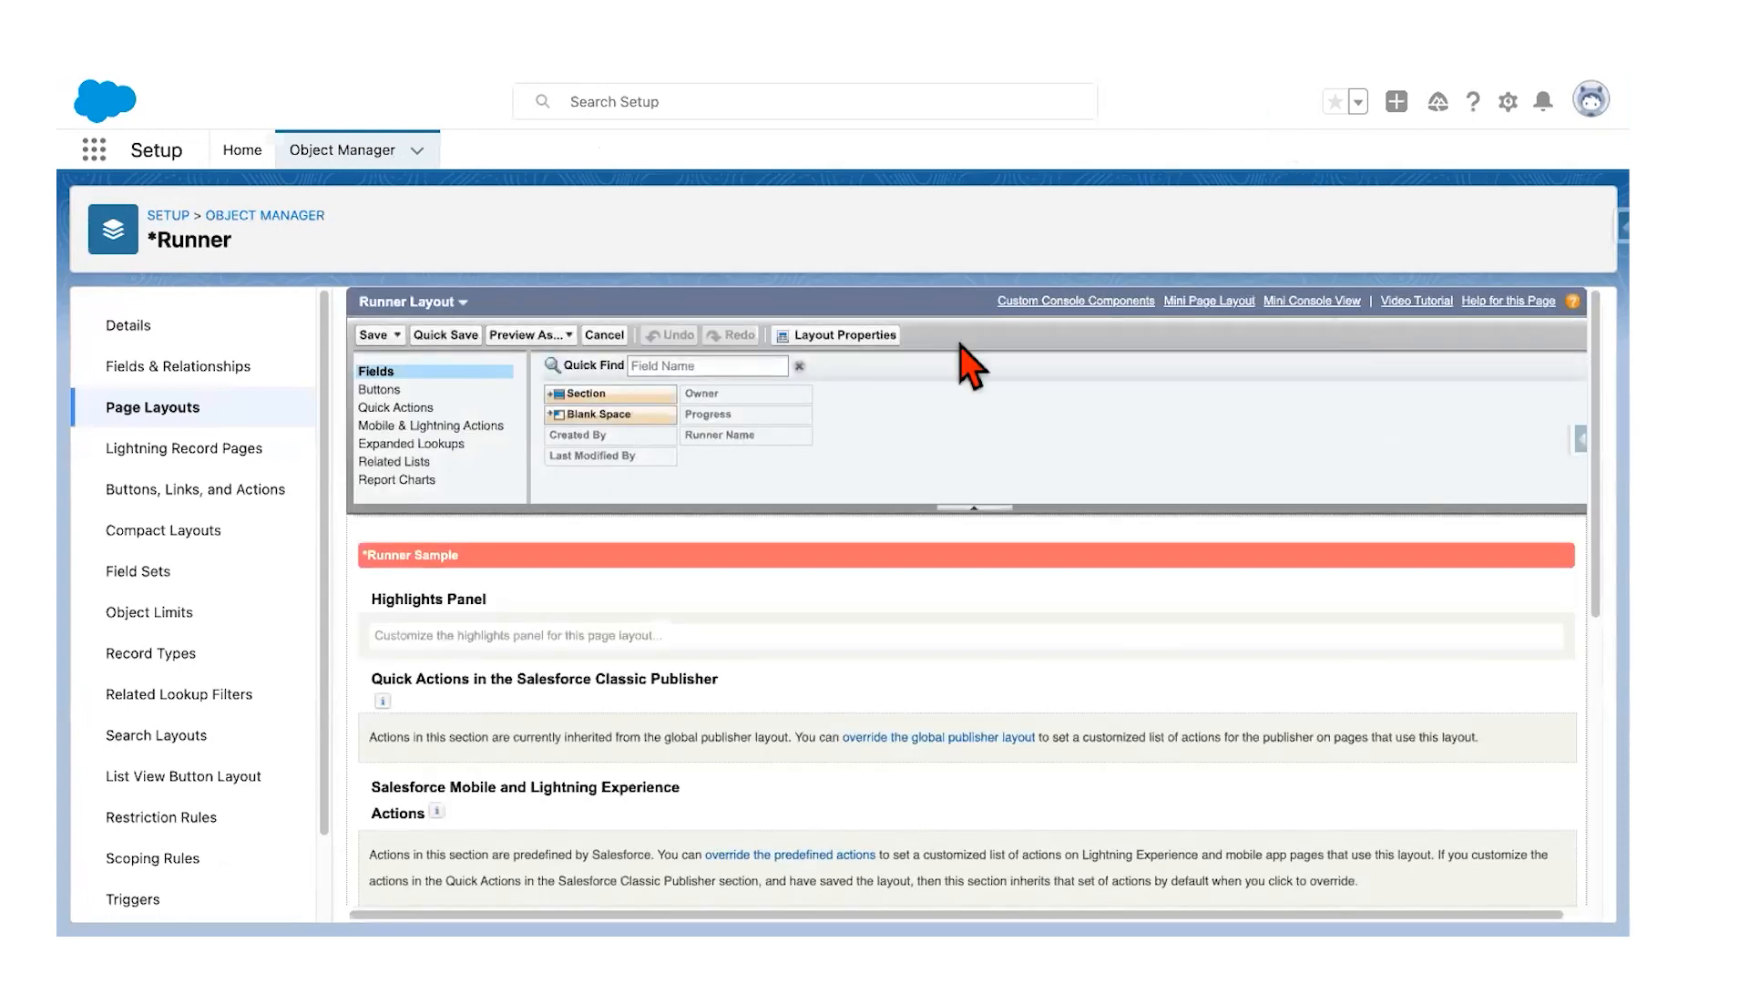
# Step: Drag the Progress field into the Information section's right column, directly above Owner
pyautogui.scroll(-2, 622, 563)
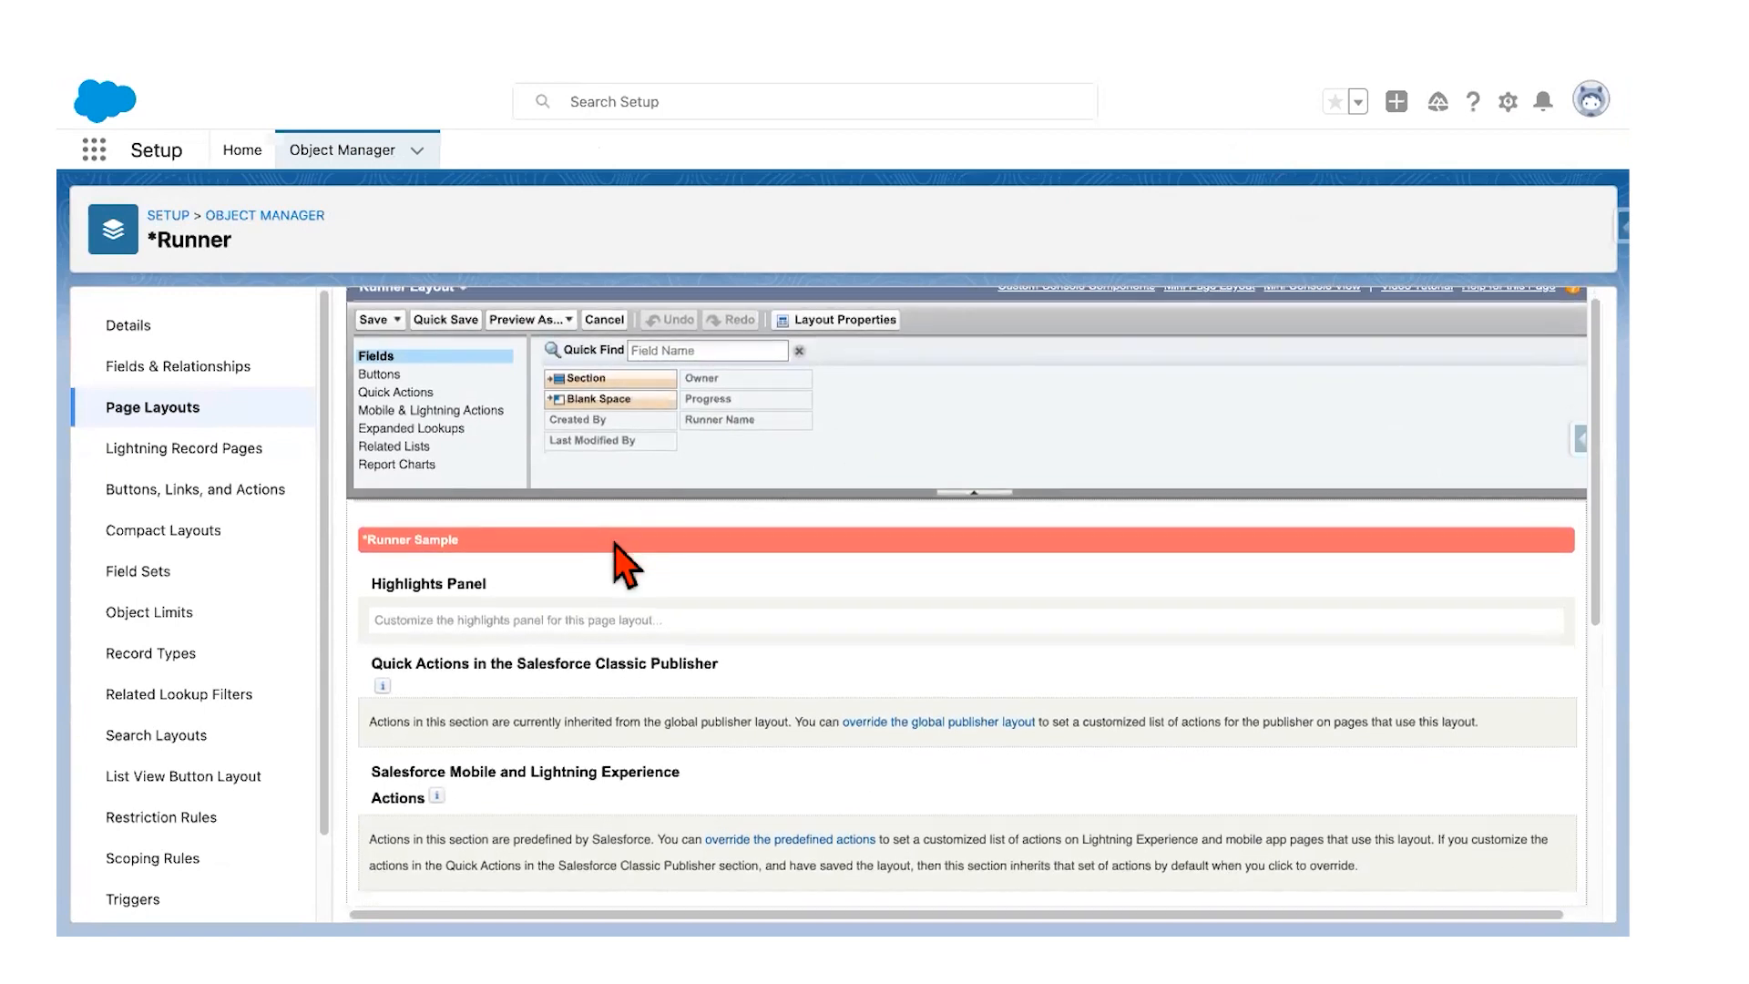
pyautogui.scroll(-5, 622, 563)
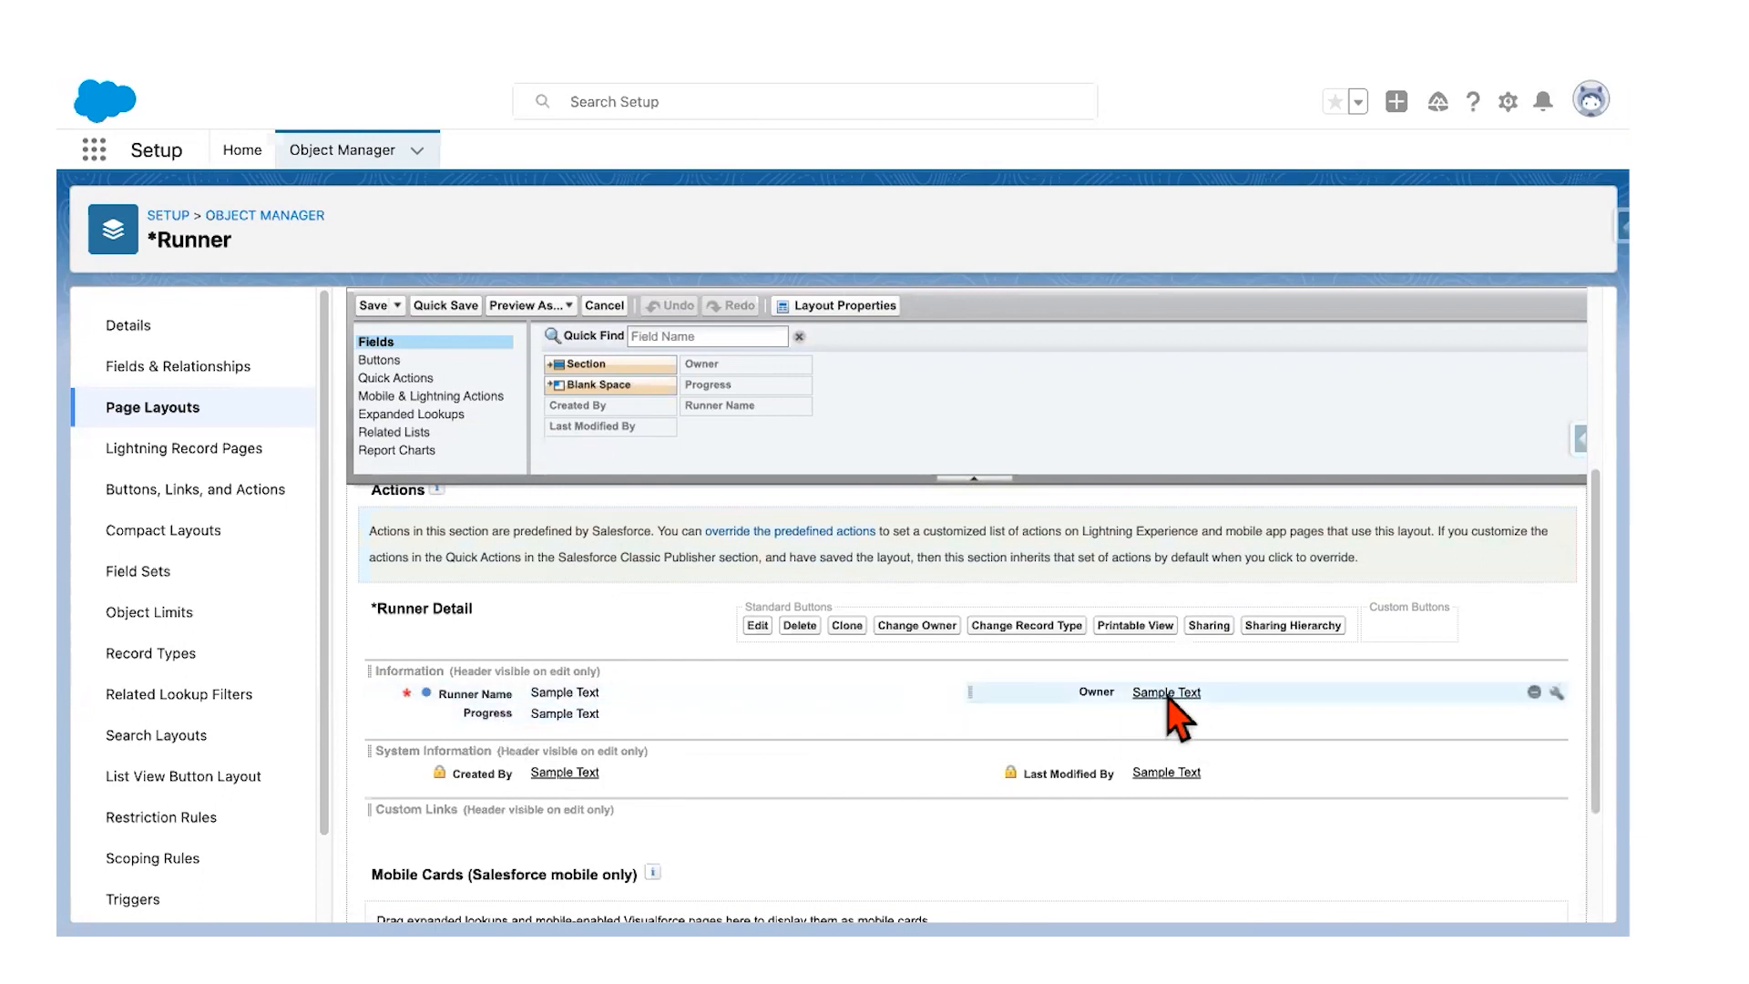
pyautogui.moveTo(518, 721); pyautogui.dragTo(1047, 685)
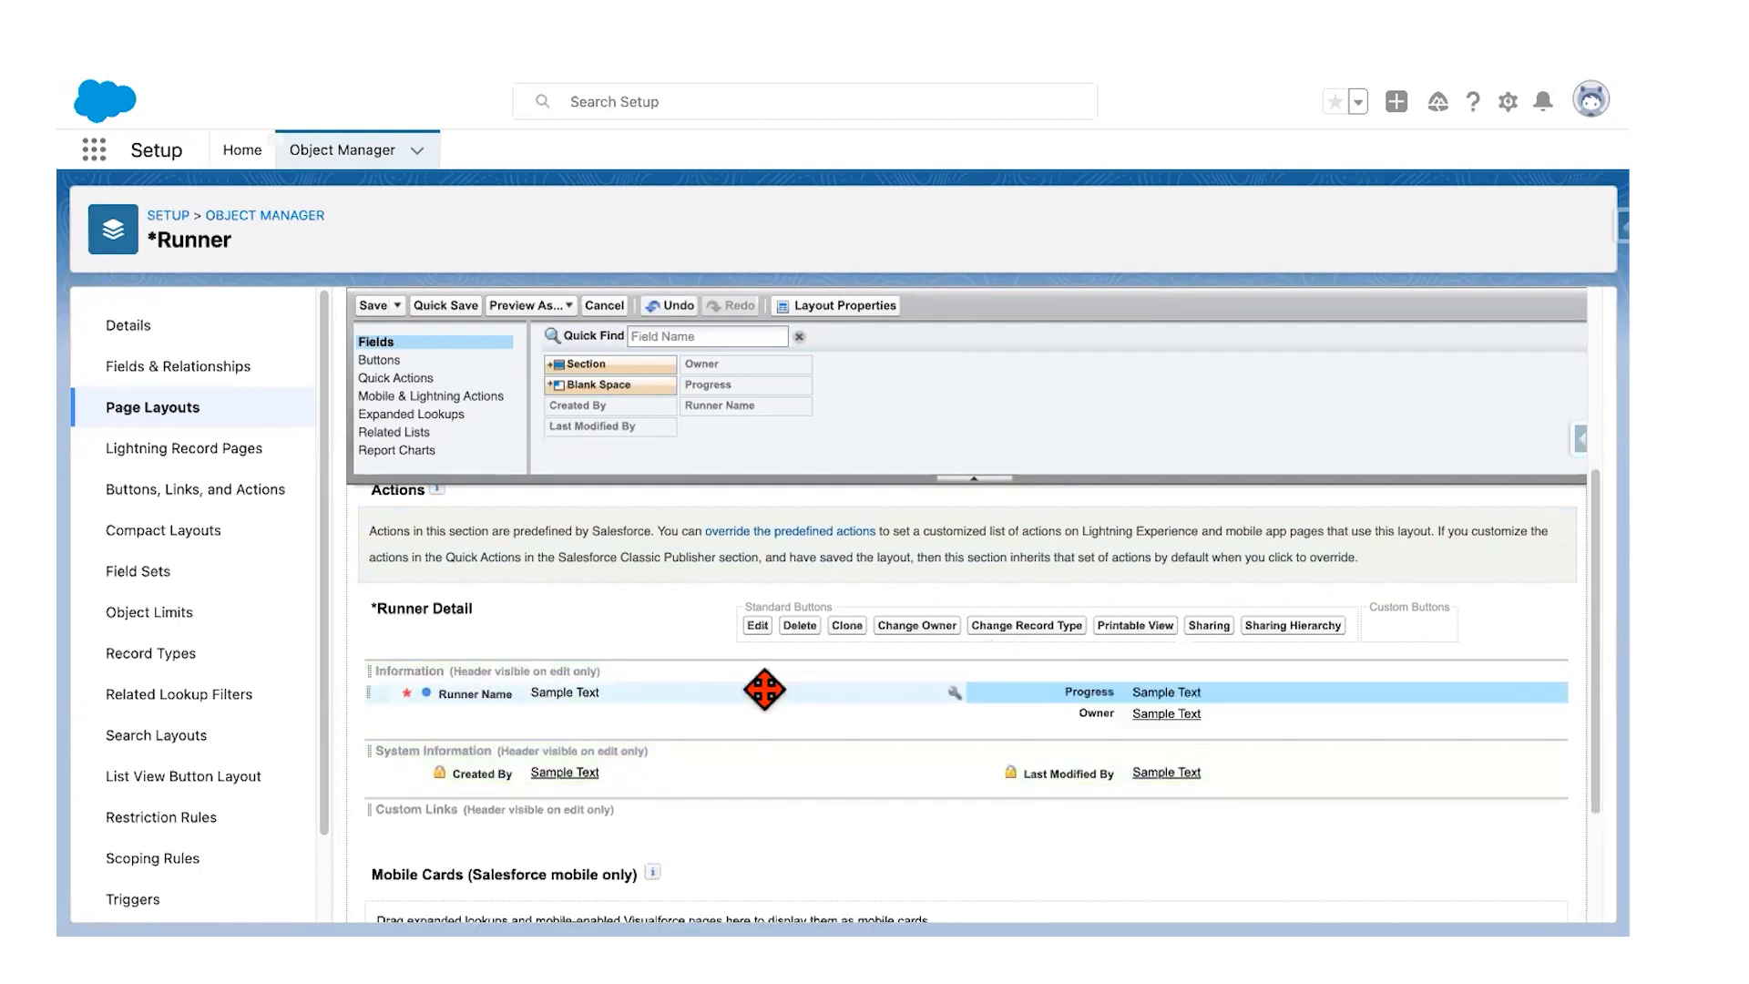
pyautogui.scroll(-1, 764, 690)
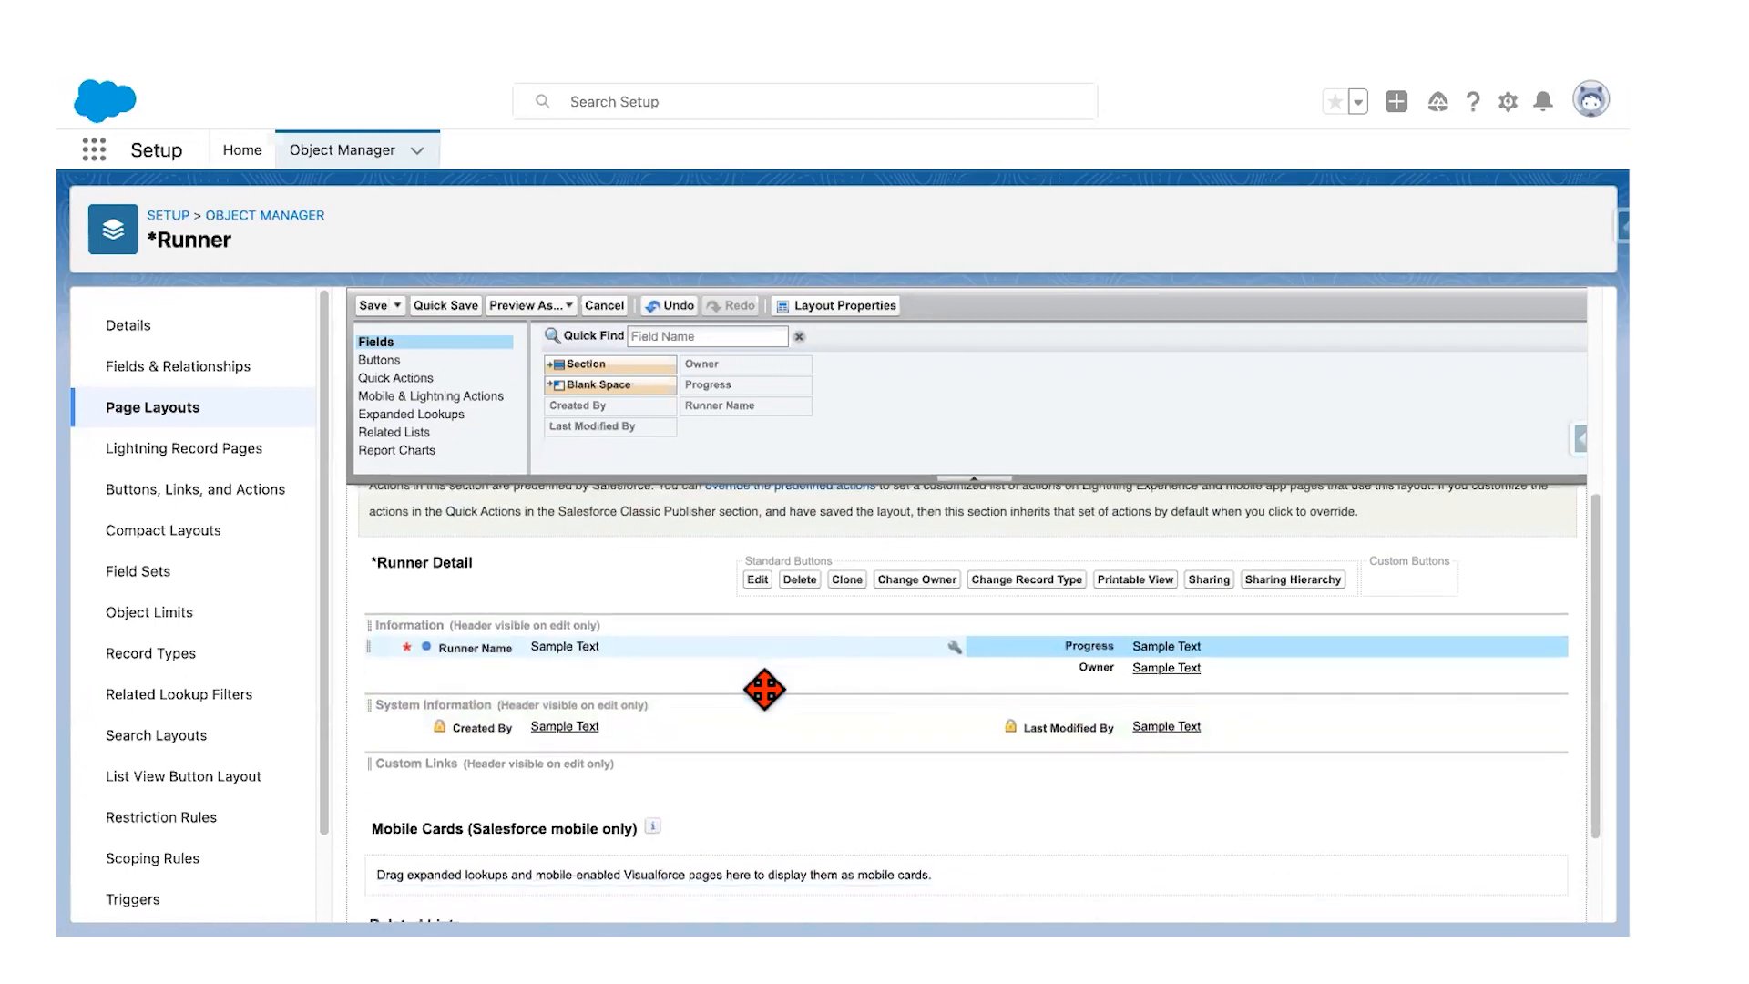
pyautogui.hotkey('ctrl', 'Left')
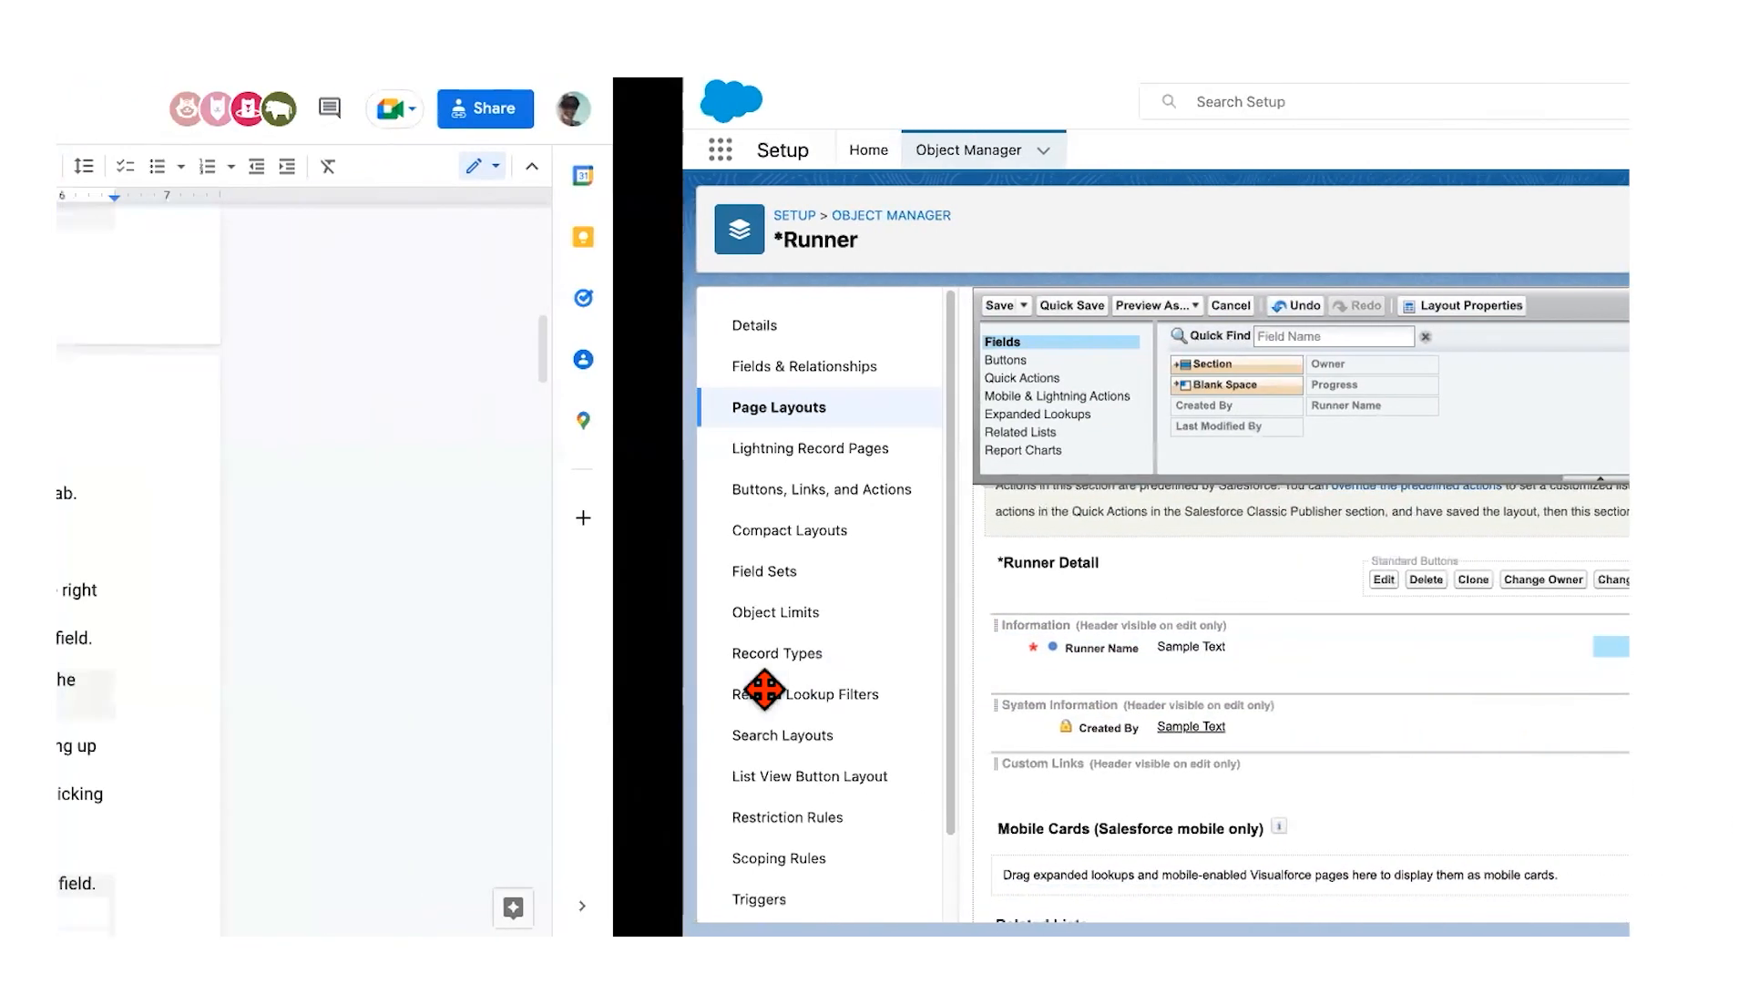
# Step: Drag Owner into the System Information section above Created By in the Runner Layout
pyautogui.scroll(-2, 779, 545)
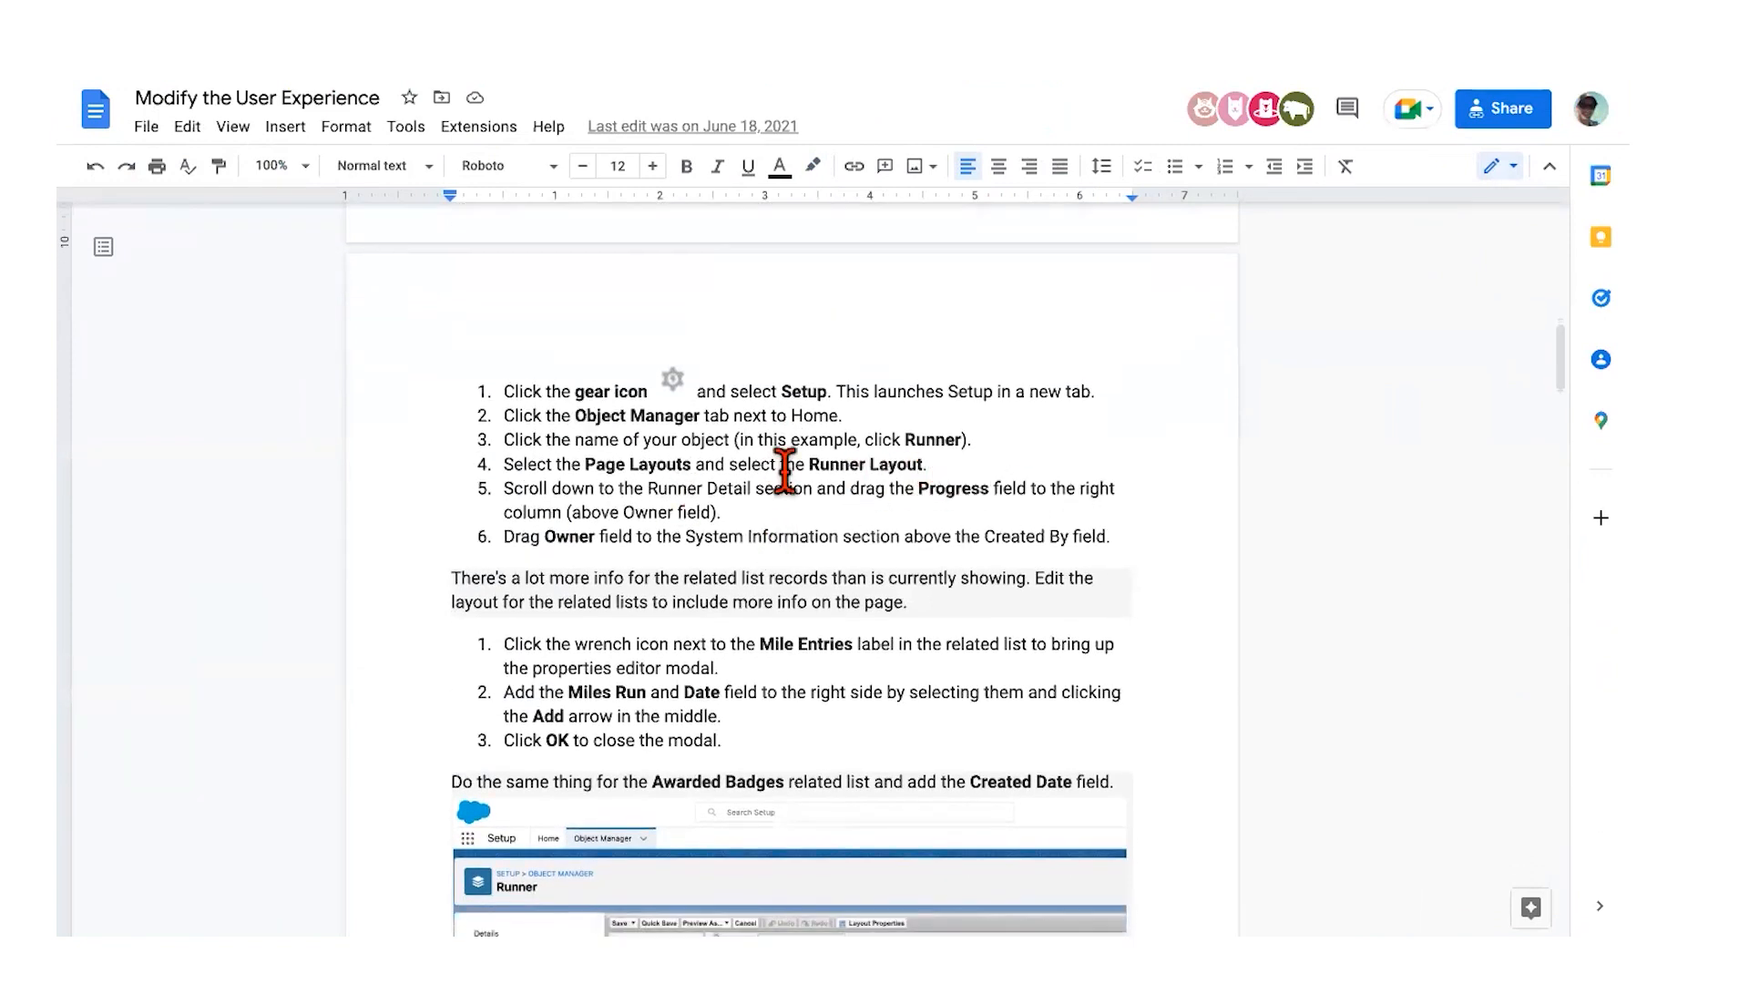
pyautogui.scroll(-1, 710, 524)
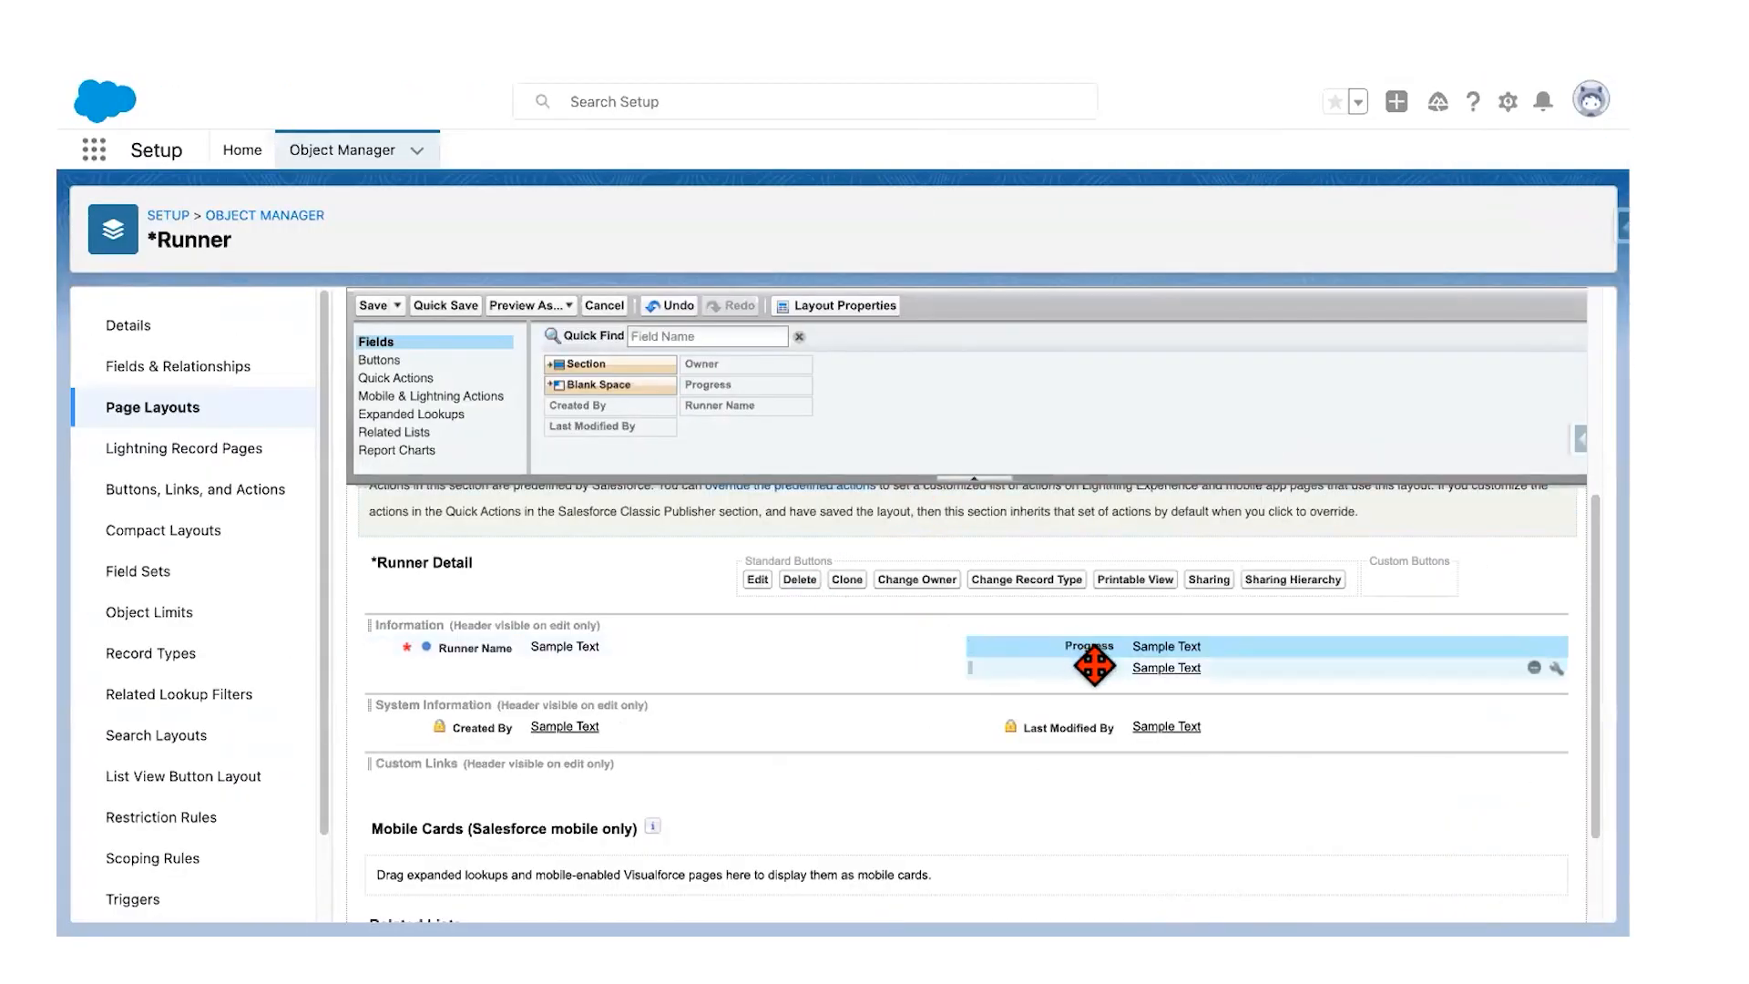
pyautogui.moveTo(1094, 665); pyautogui.dragTo(517, 704)
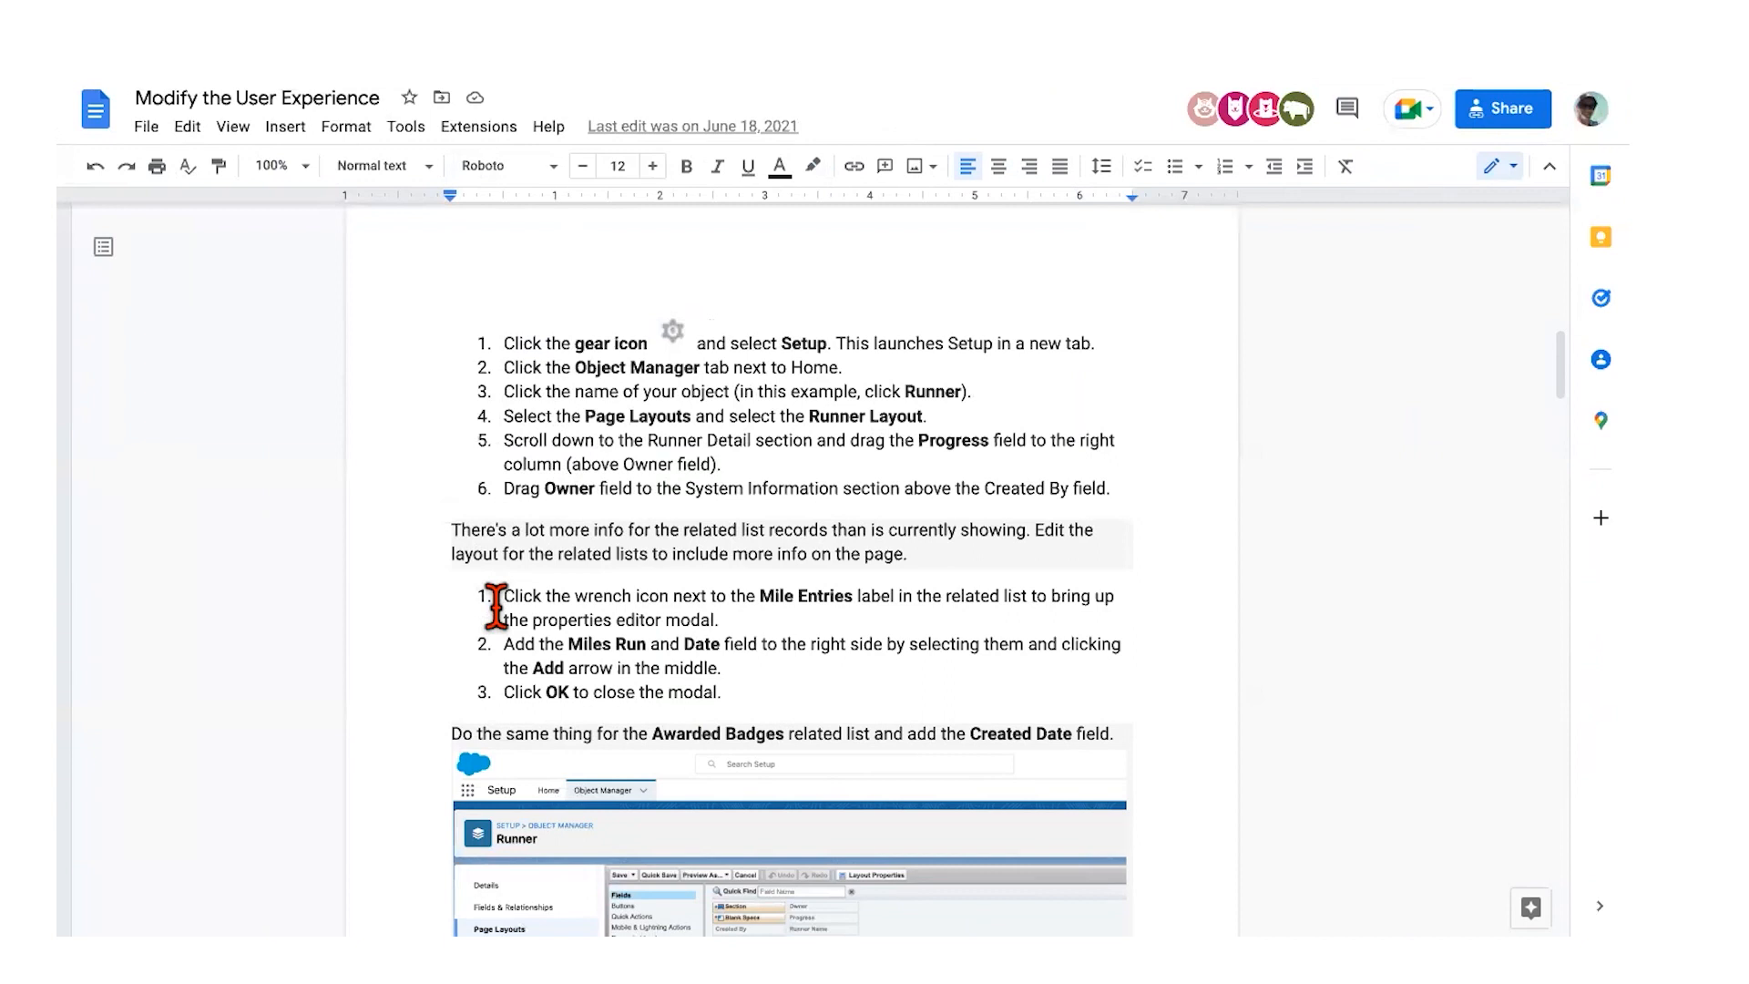
pyautogui.scroll(-2, 592, 551)
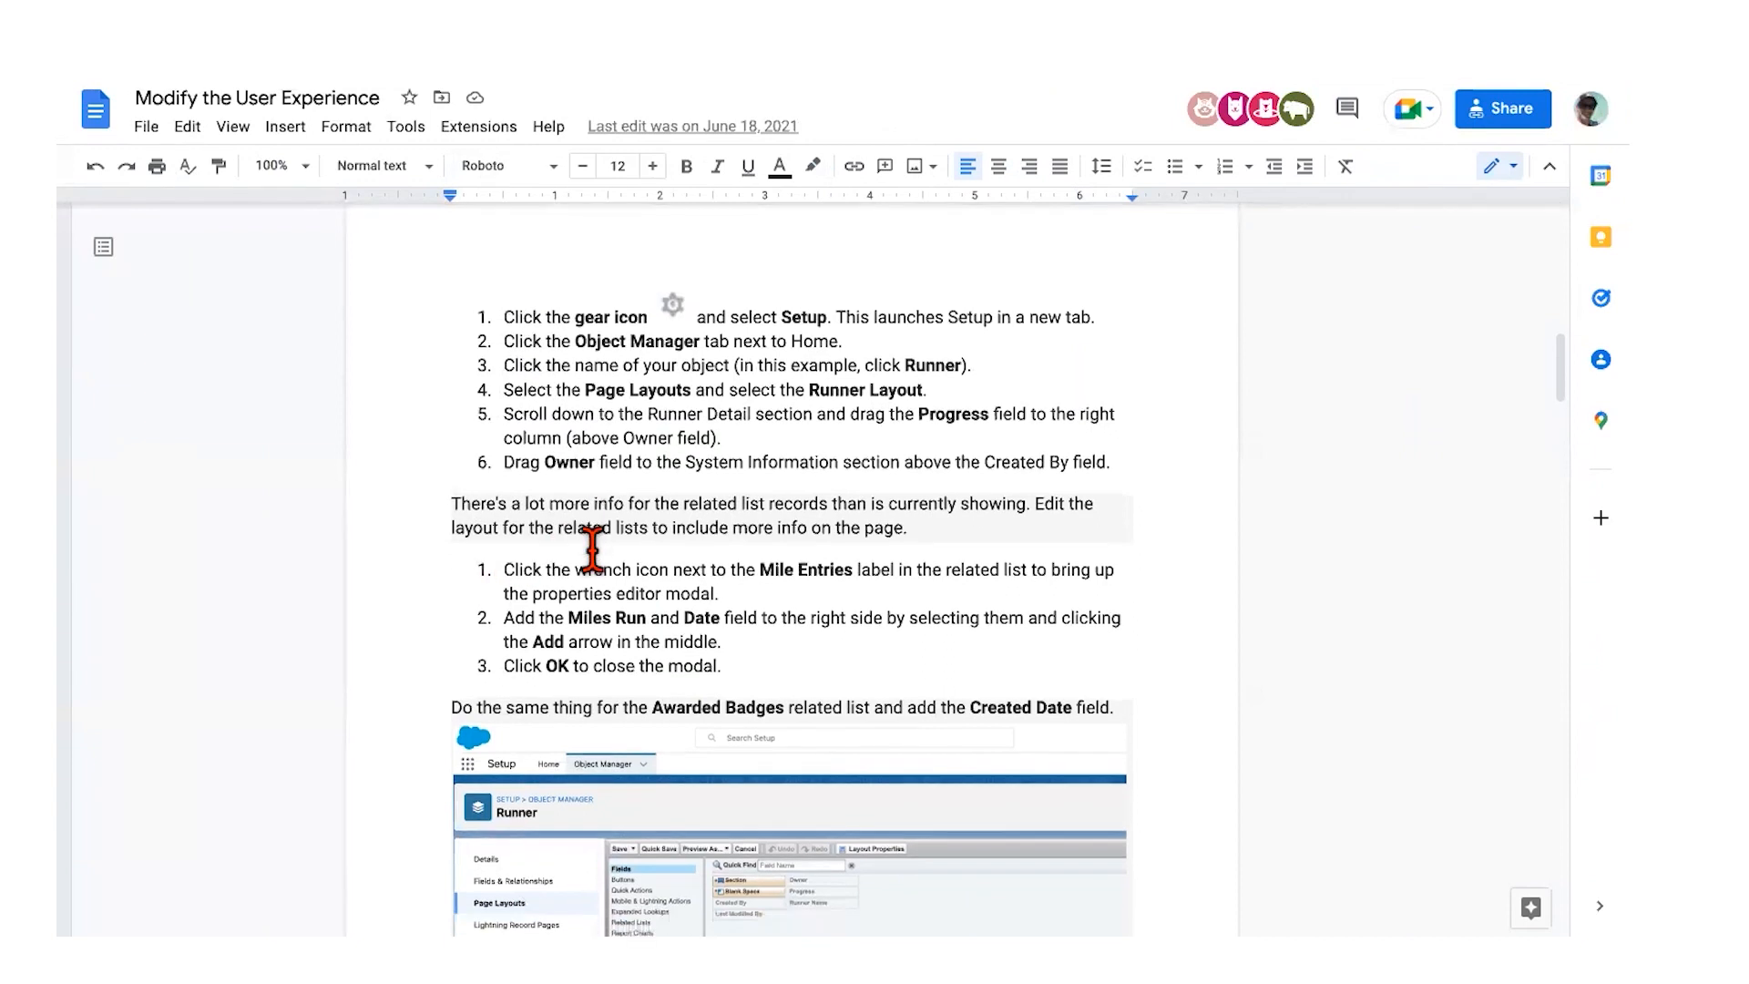
pyautogui.scroll(-3, 592, 551)
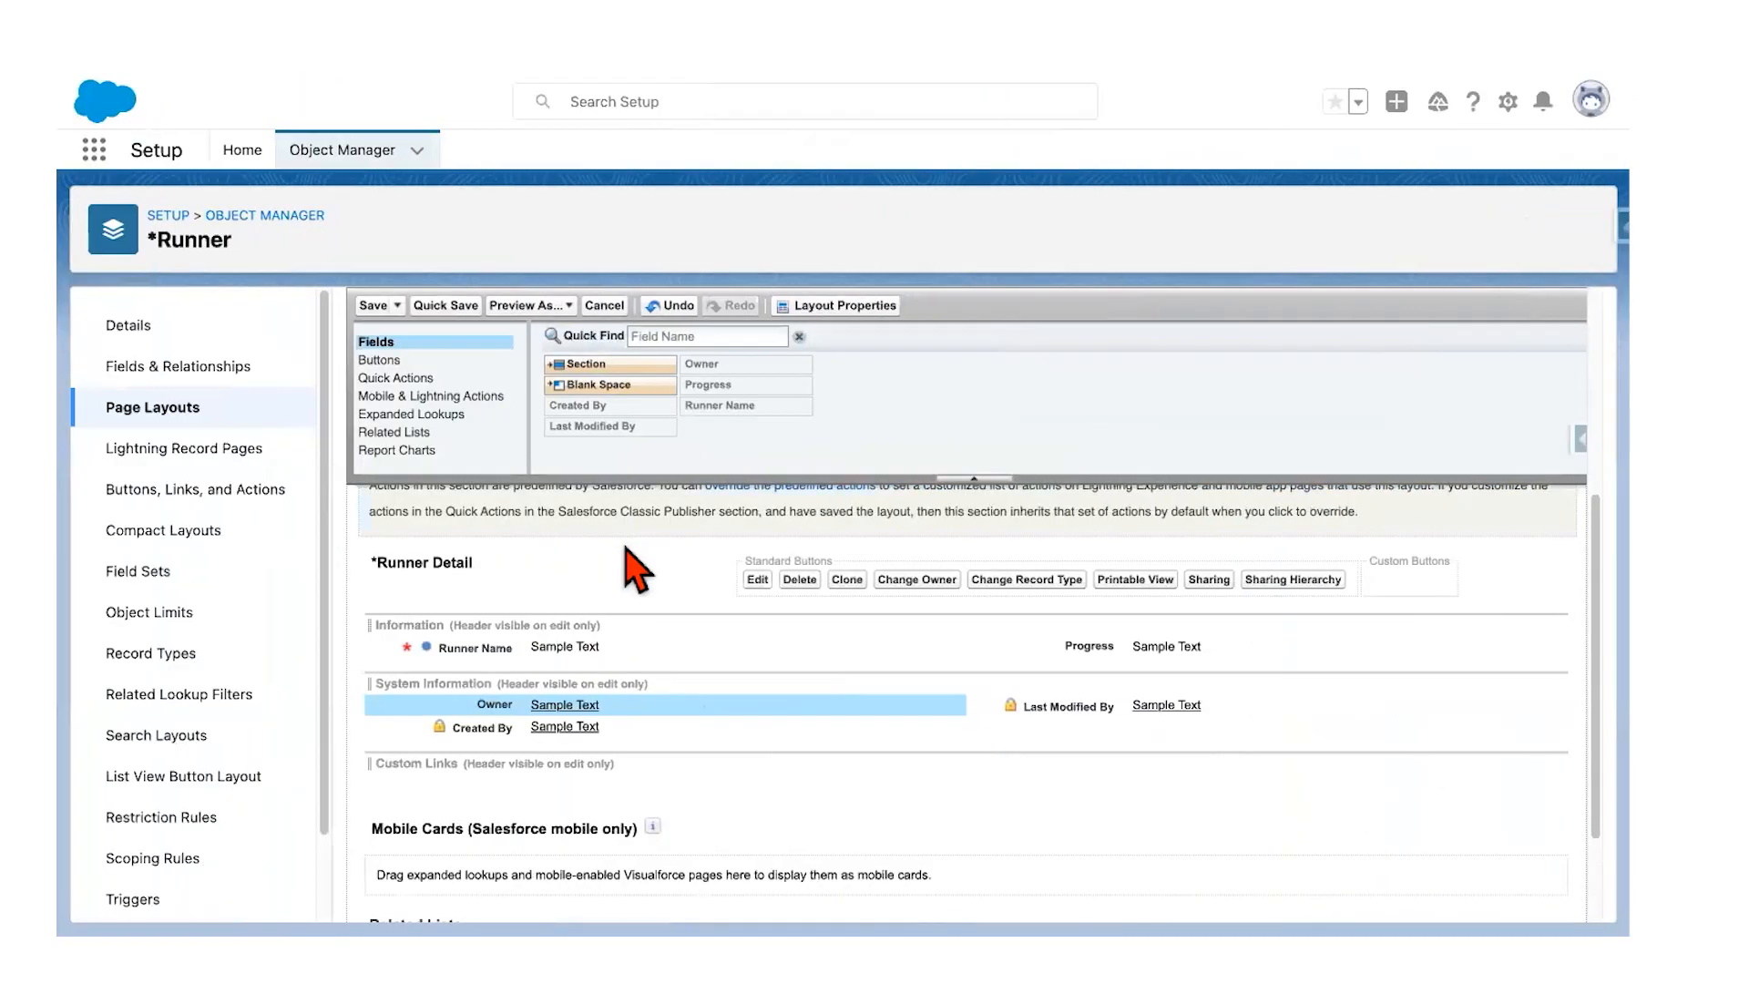
# Step: List the Runner Layout's related lists and open the Mile Entries related list properties
pyautogui.scroll(-1, 629, 556)
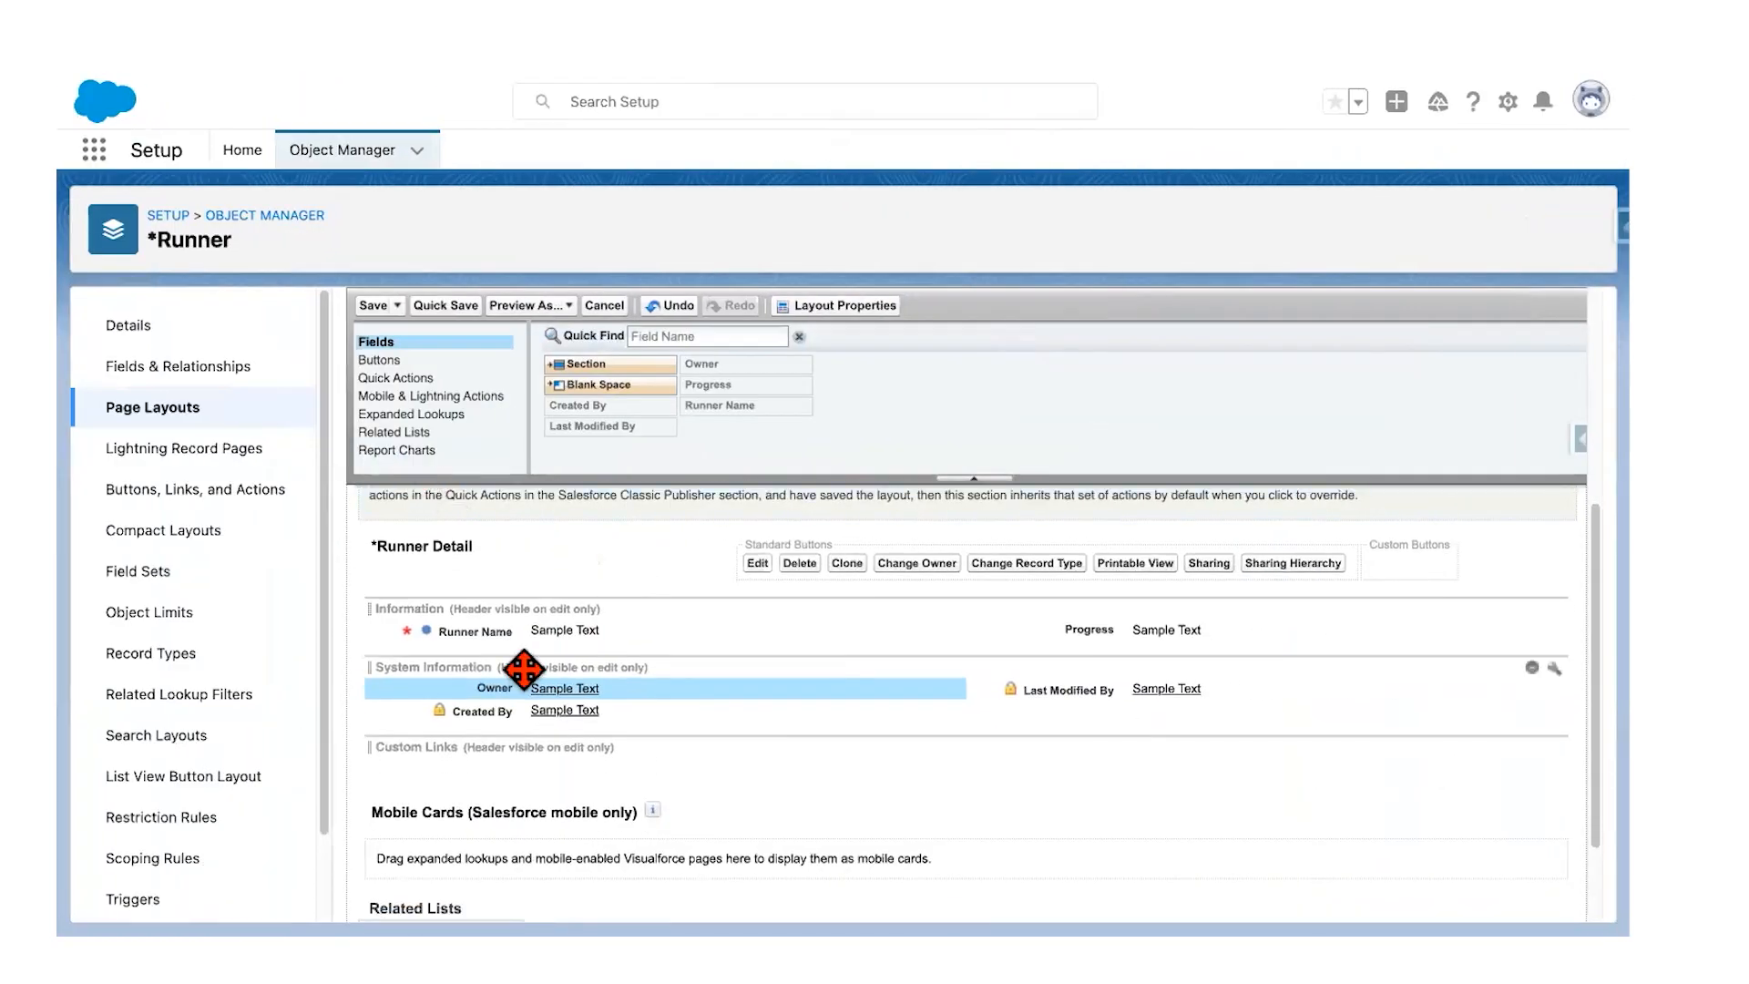
pyautogui.scroll(-3, 406, 675)
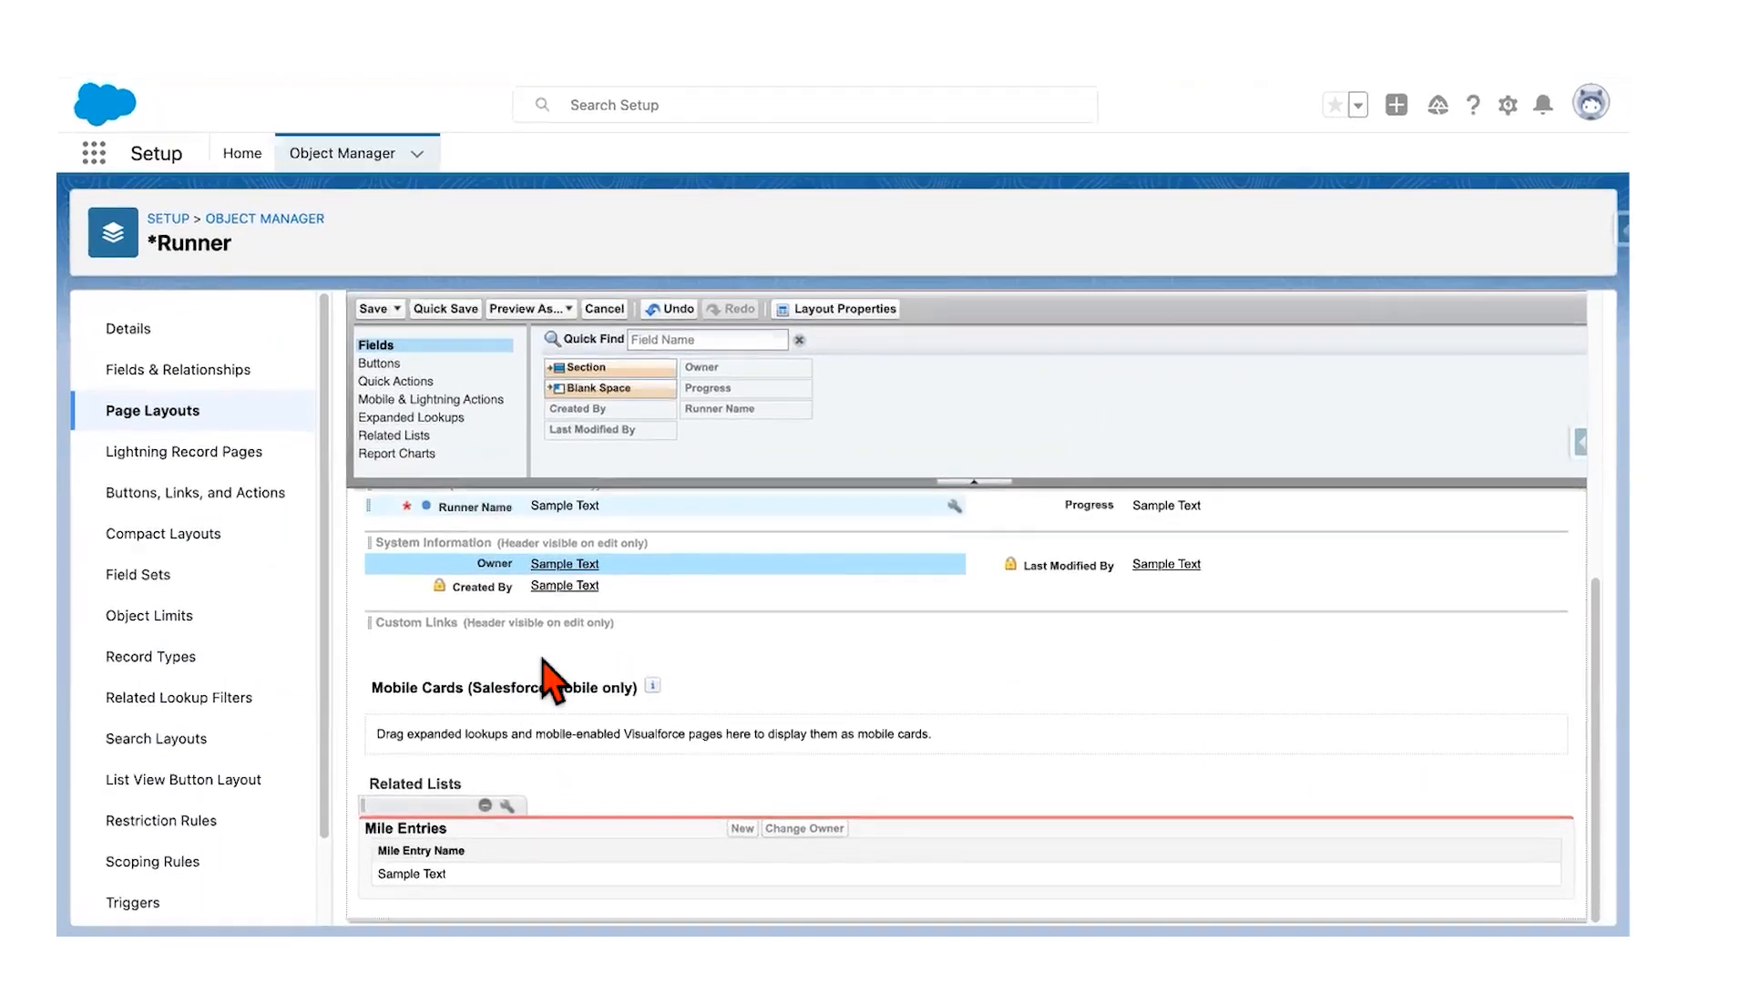
pyautogui.scroll(6, 578, 625)
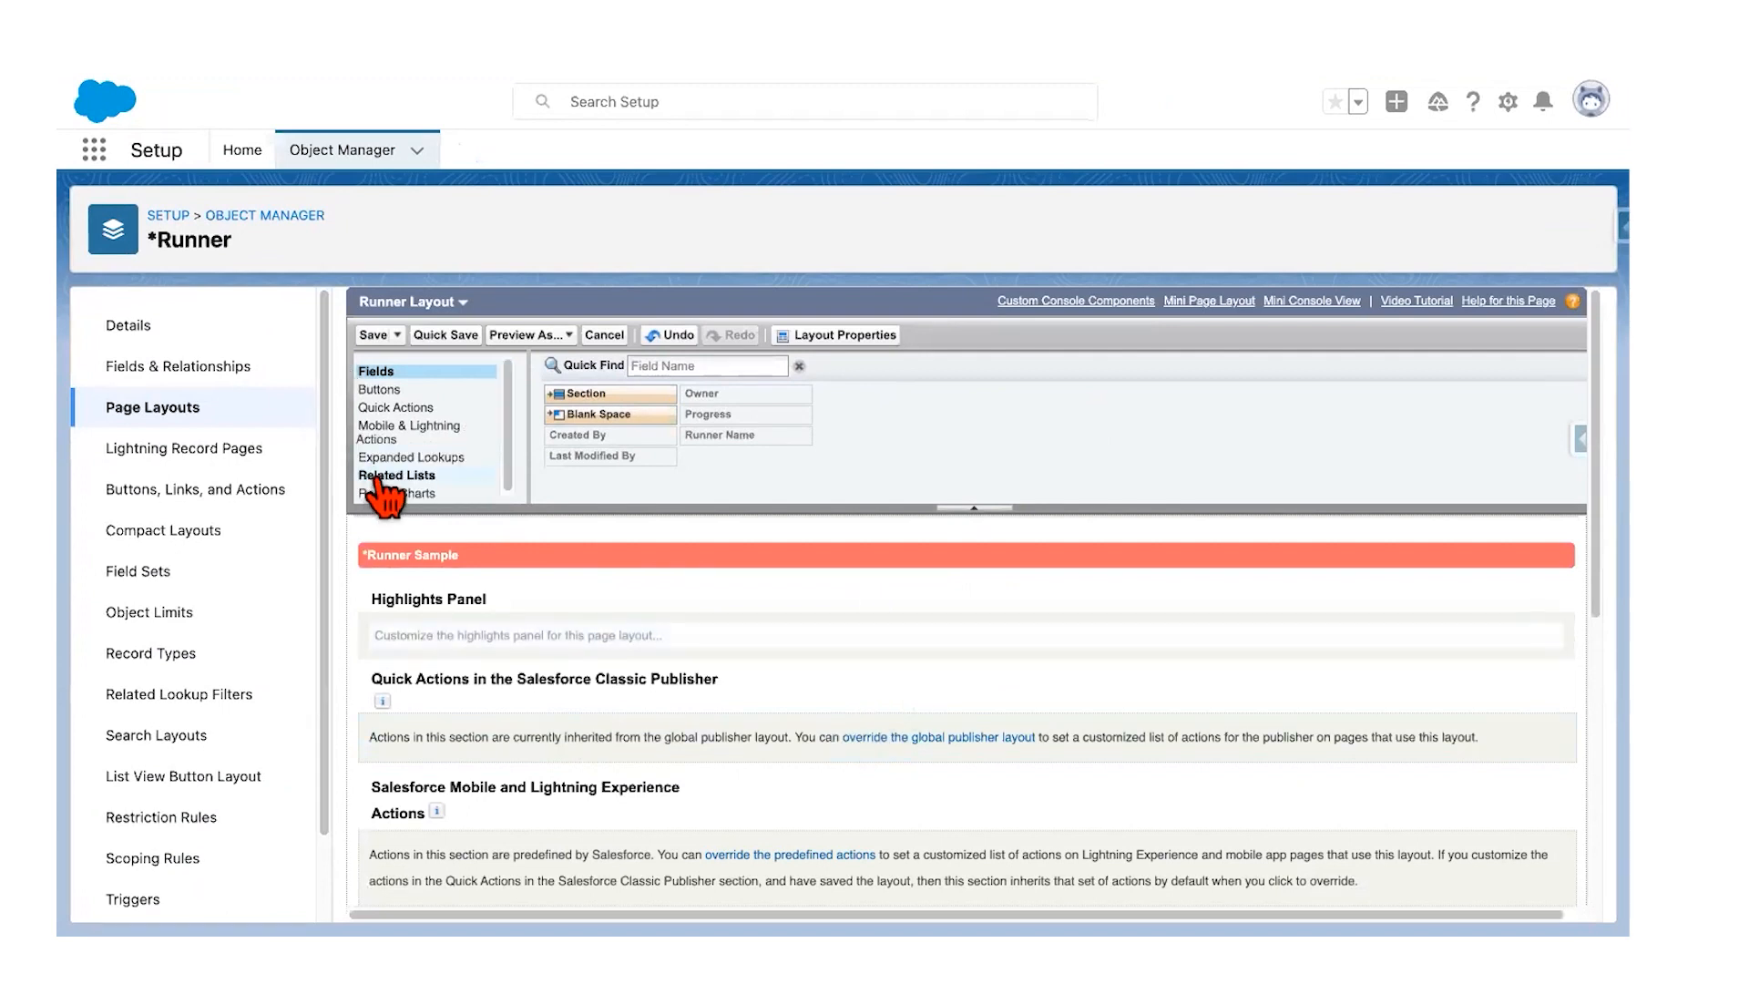
pyautogui.click(378, 478)
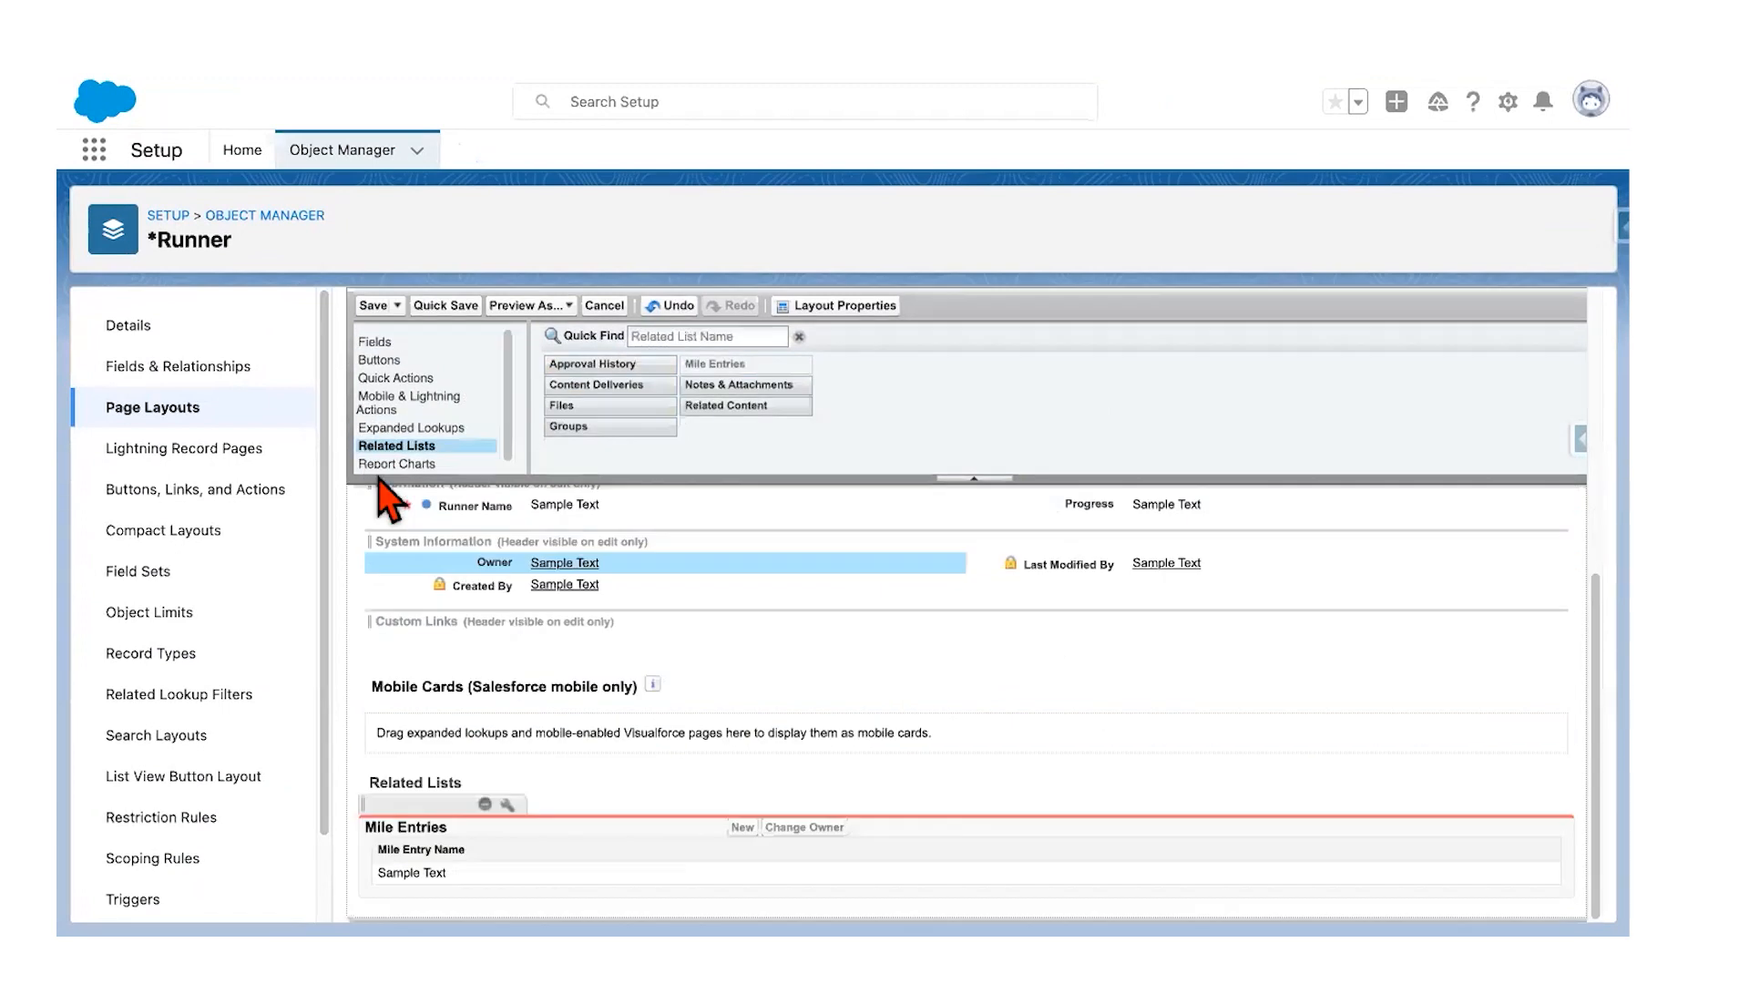
pyautogui.click(507, 805)
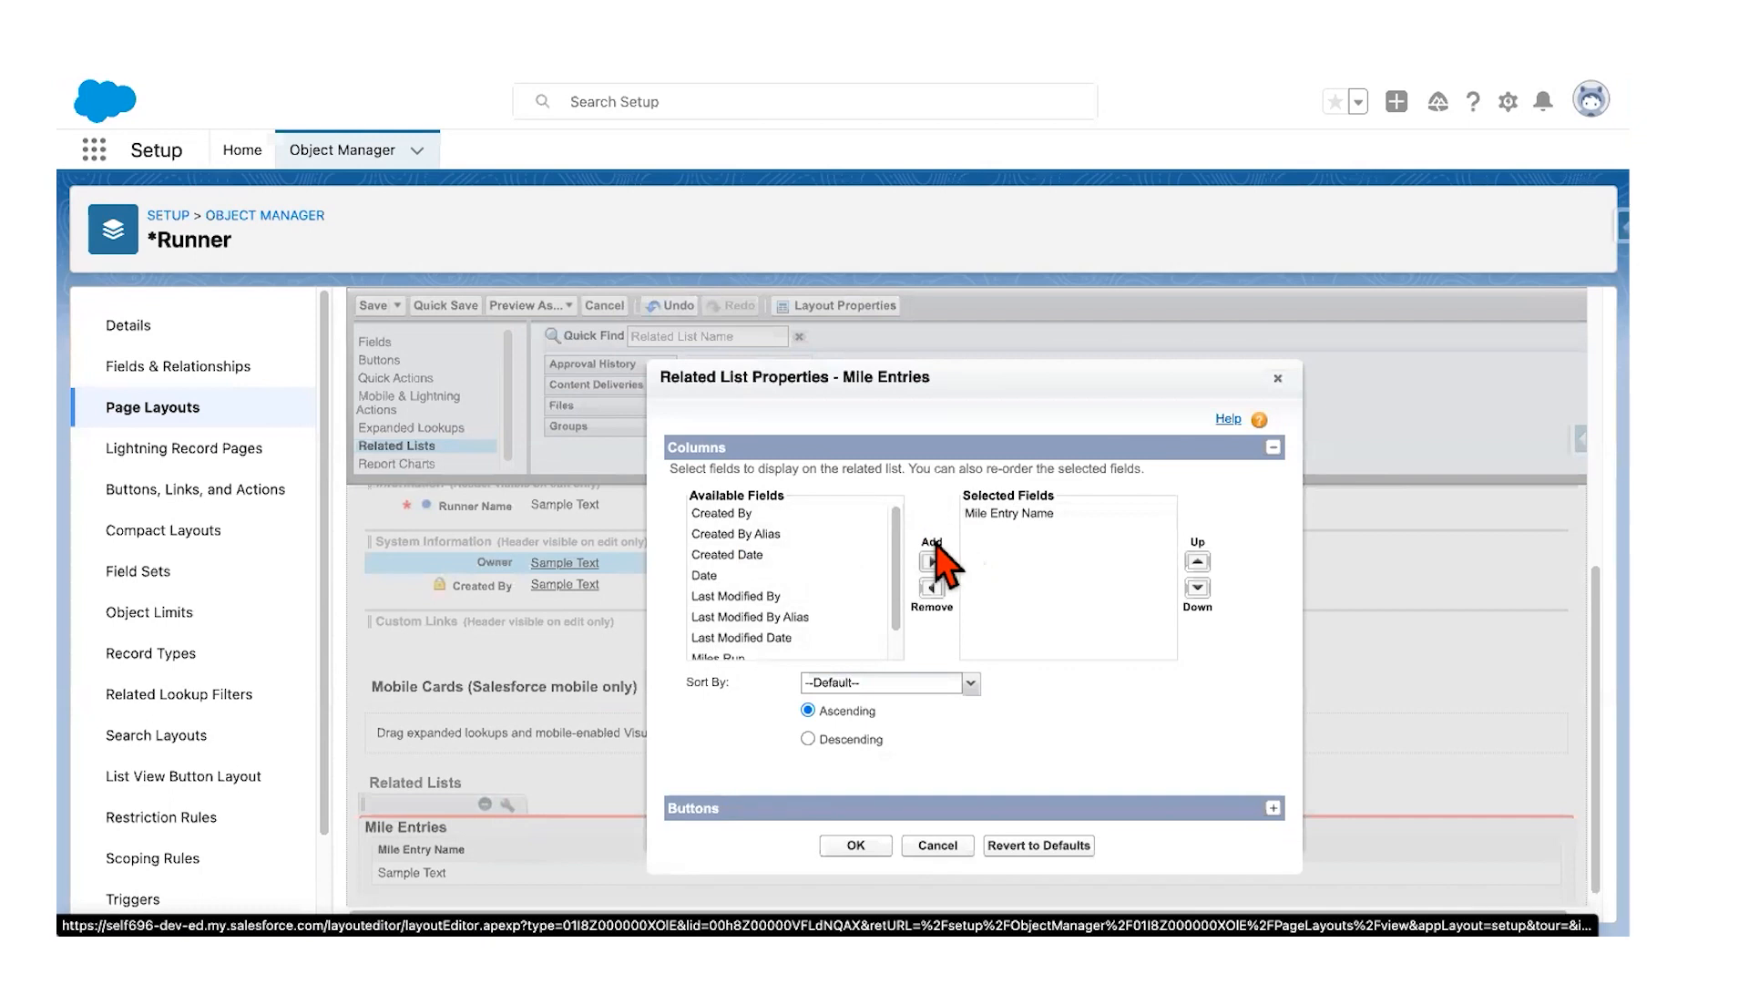
# Step: Review the related list column instructions in the guide document
pyautogui.hotkey('ctrl', 'Left')
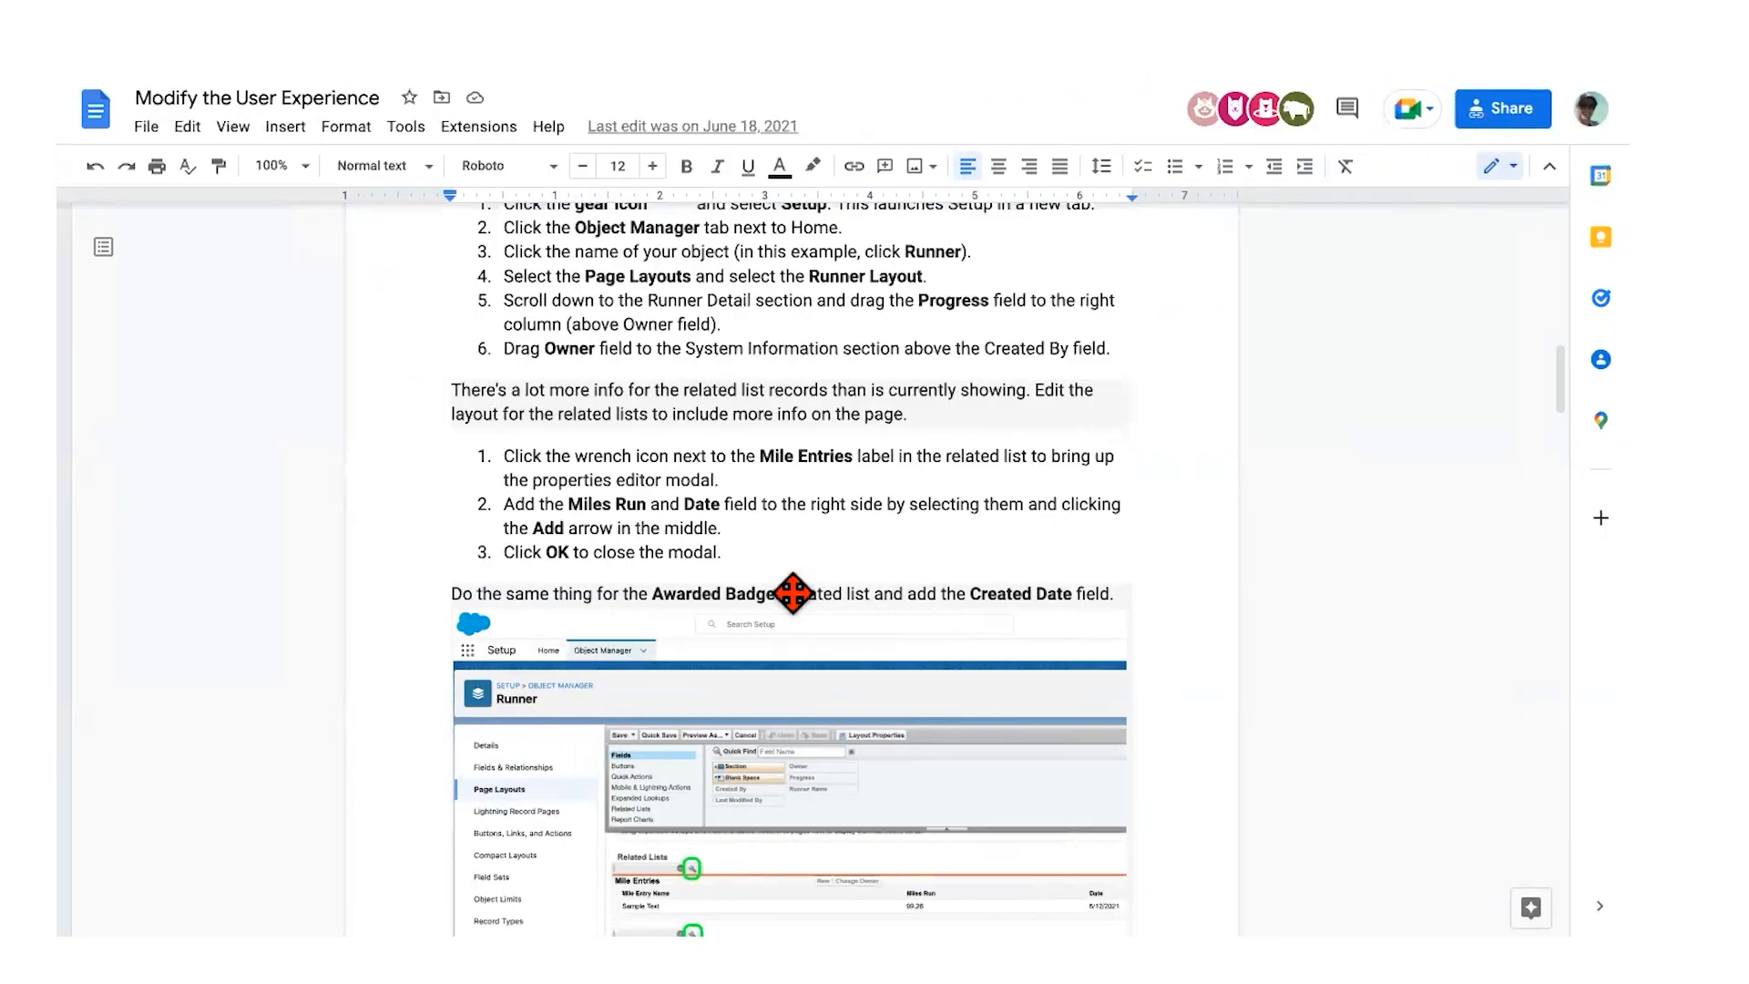
pyautogui.scroll(-3, 792, 593)
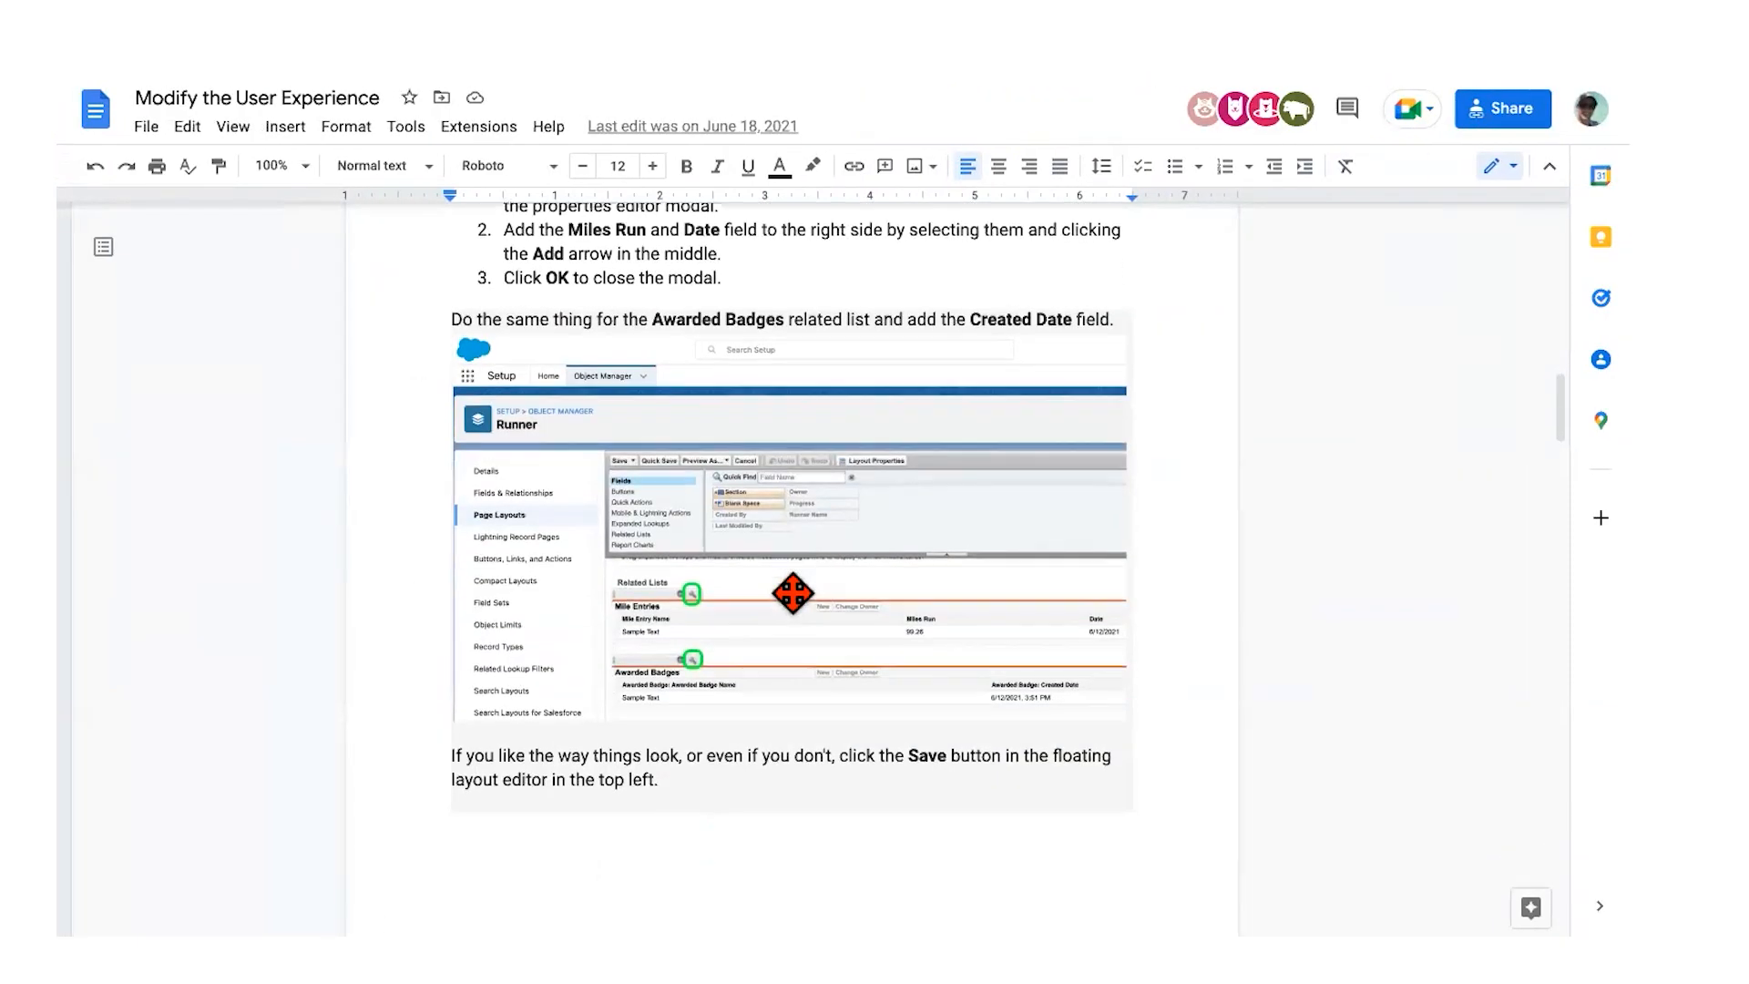
pyautogui.scroll(2, 675, 285)
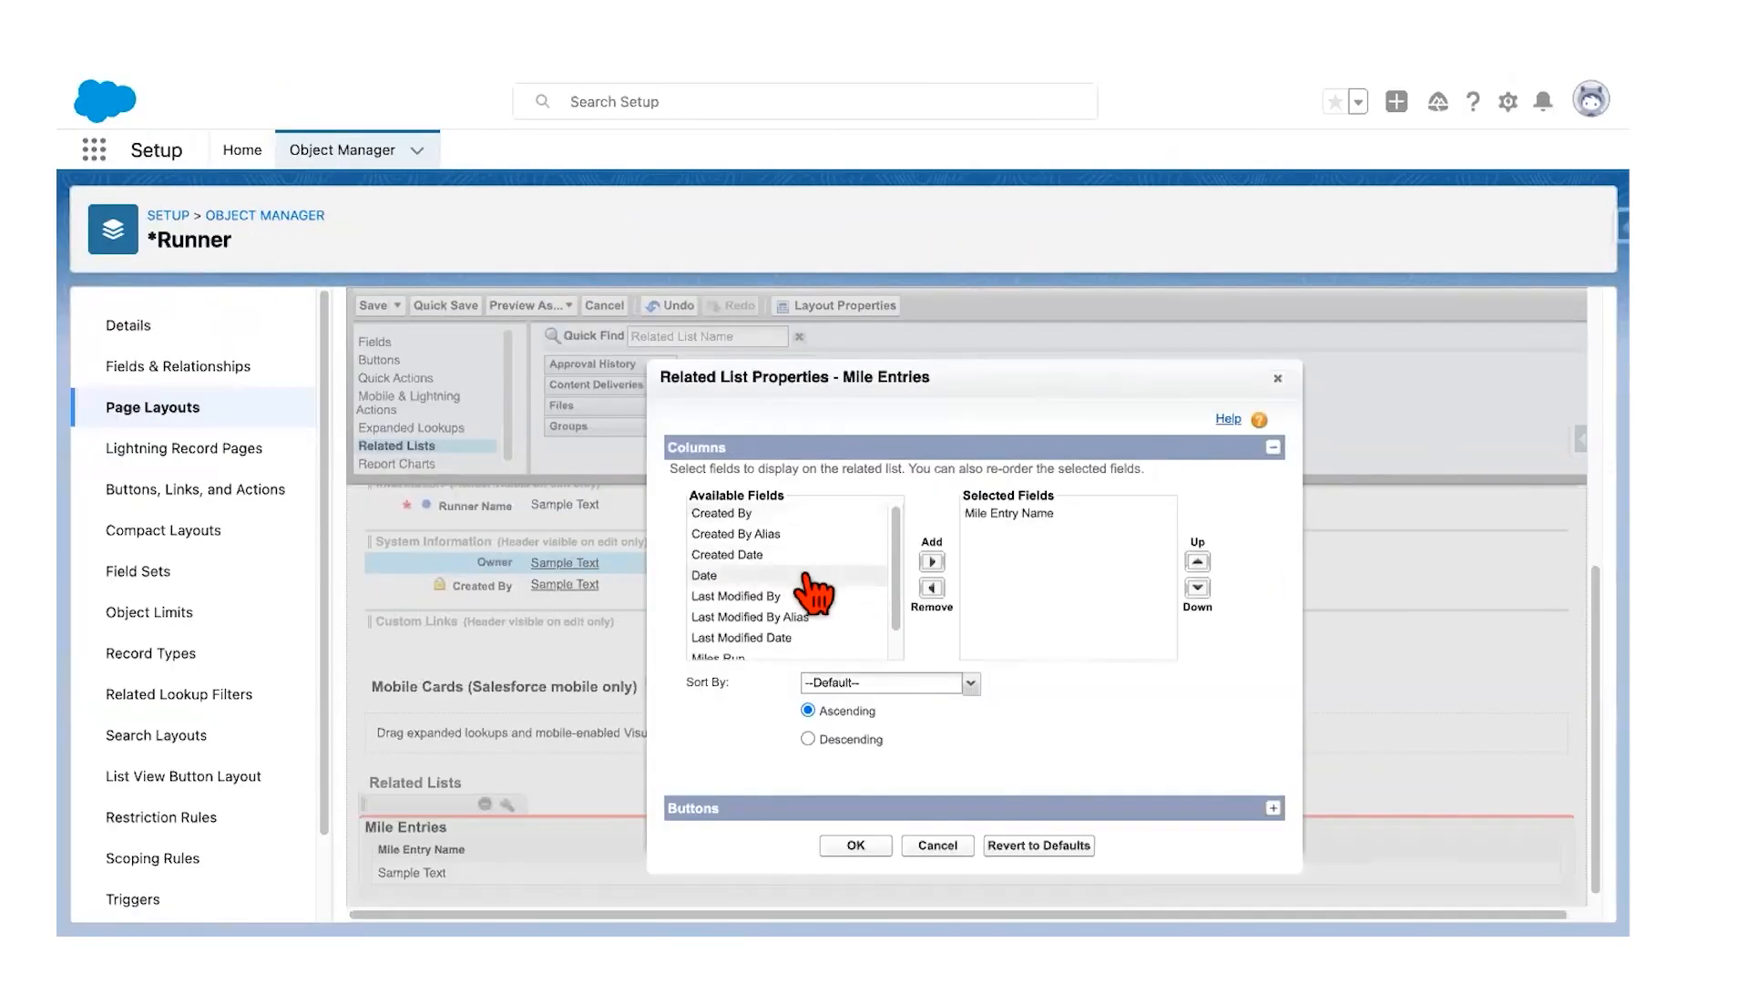
pyautogui.scroll(-2, 811, 601)
# Step: Add Miles Run and Date as columns with Date first, remove Mile Entry Name, and apply
pyautogui.click(788, 627)
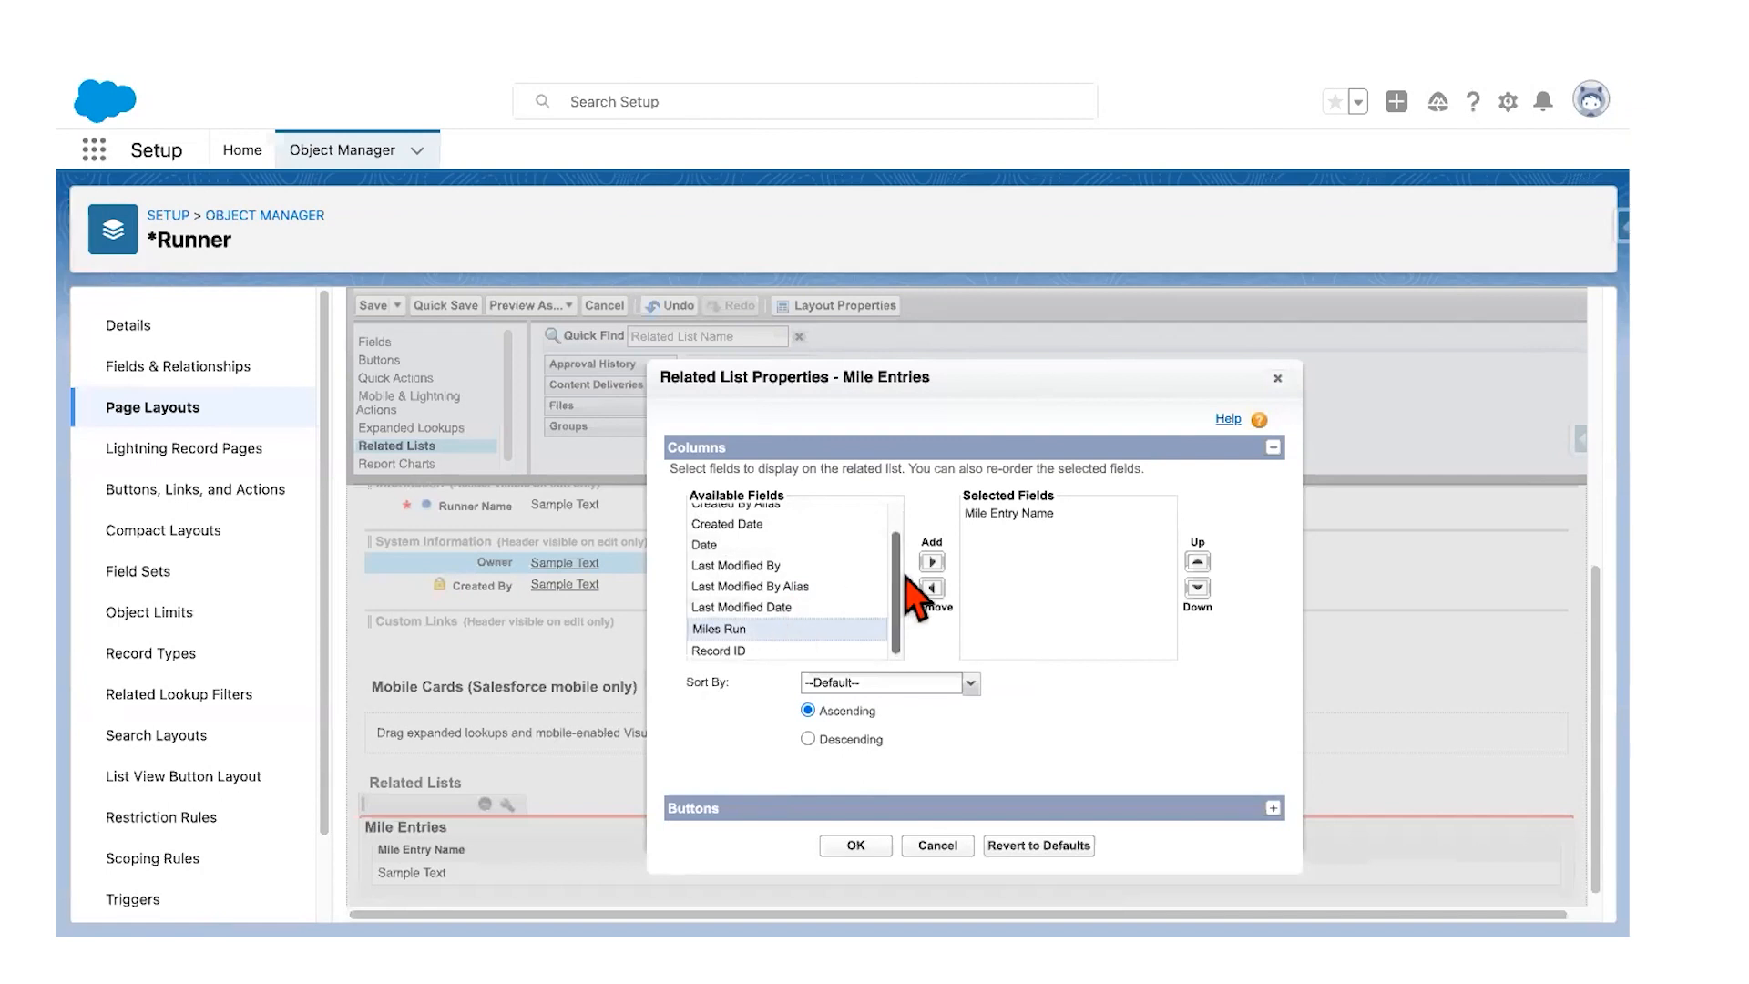
pyautogui.click(931, 561)
pyautogui.click(800, 565)
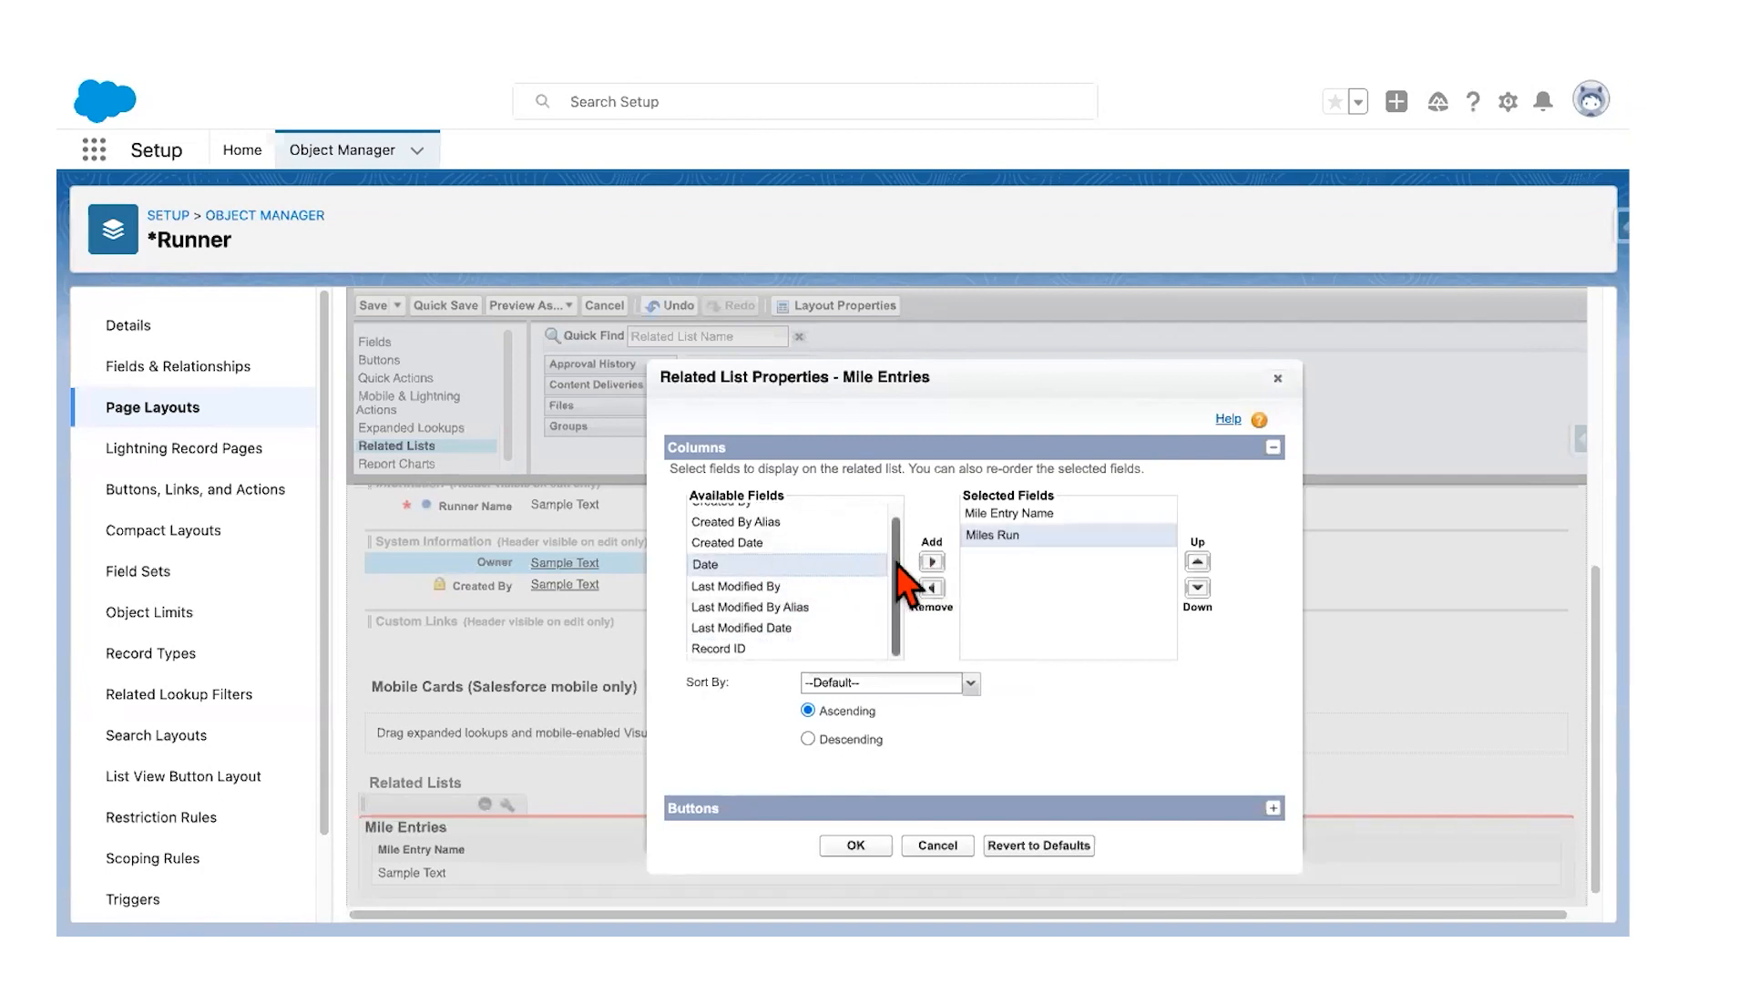
pyautogui.click(931, 562)
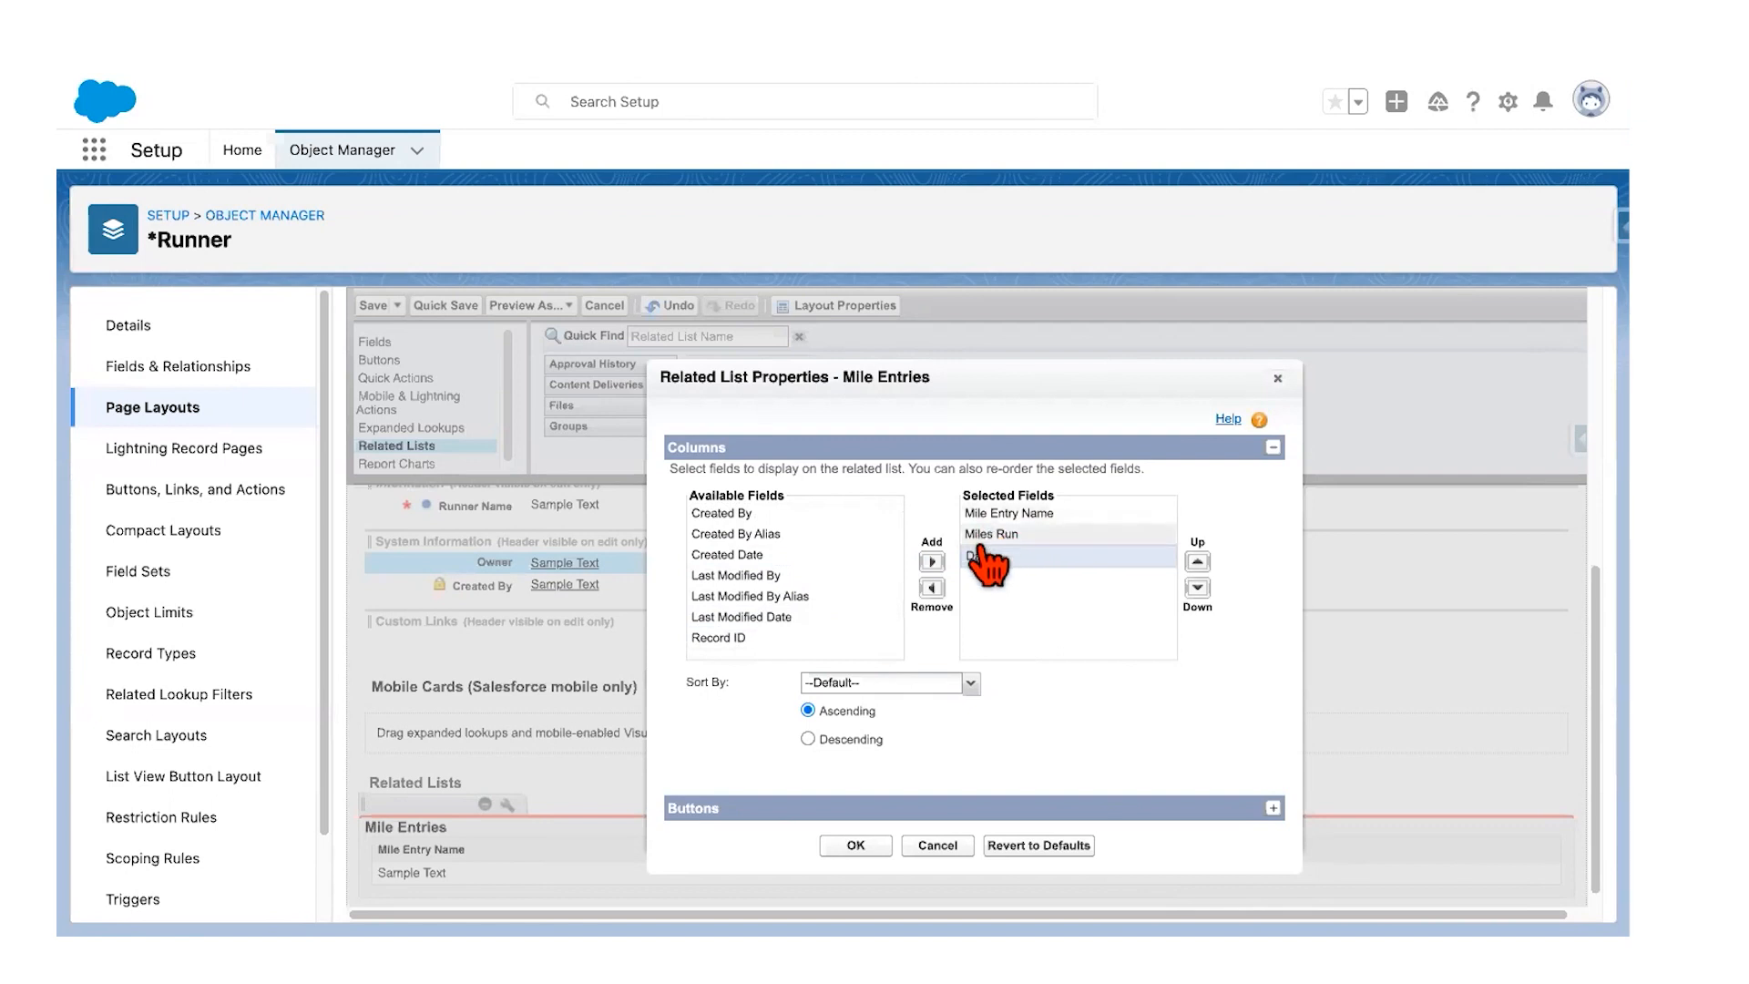
pyautogui.click(1198, 561)
pyautogui.click(1198, 562)
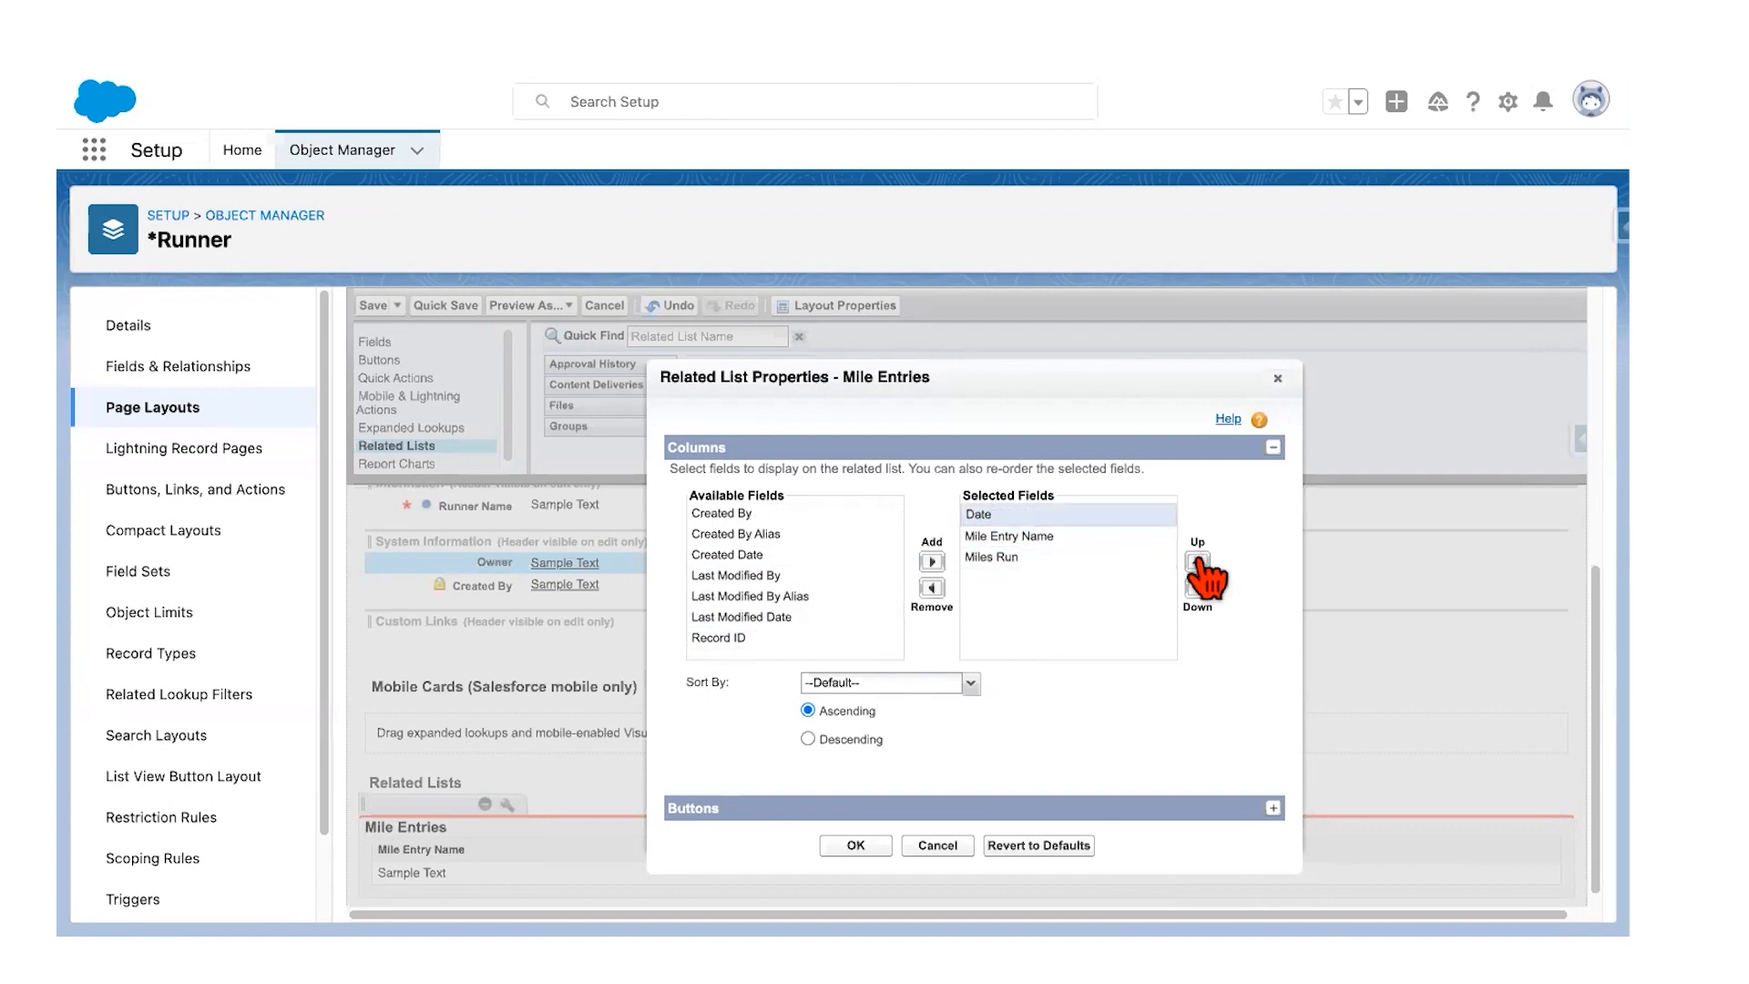
pyautogui.click(1046, 538)
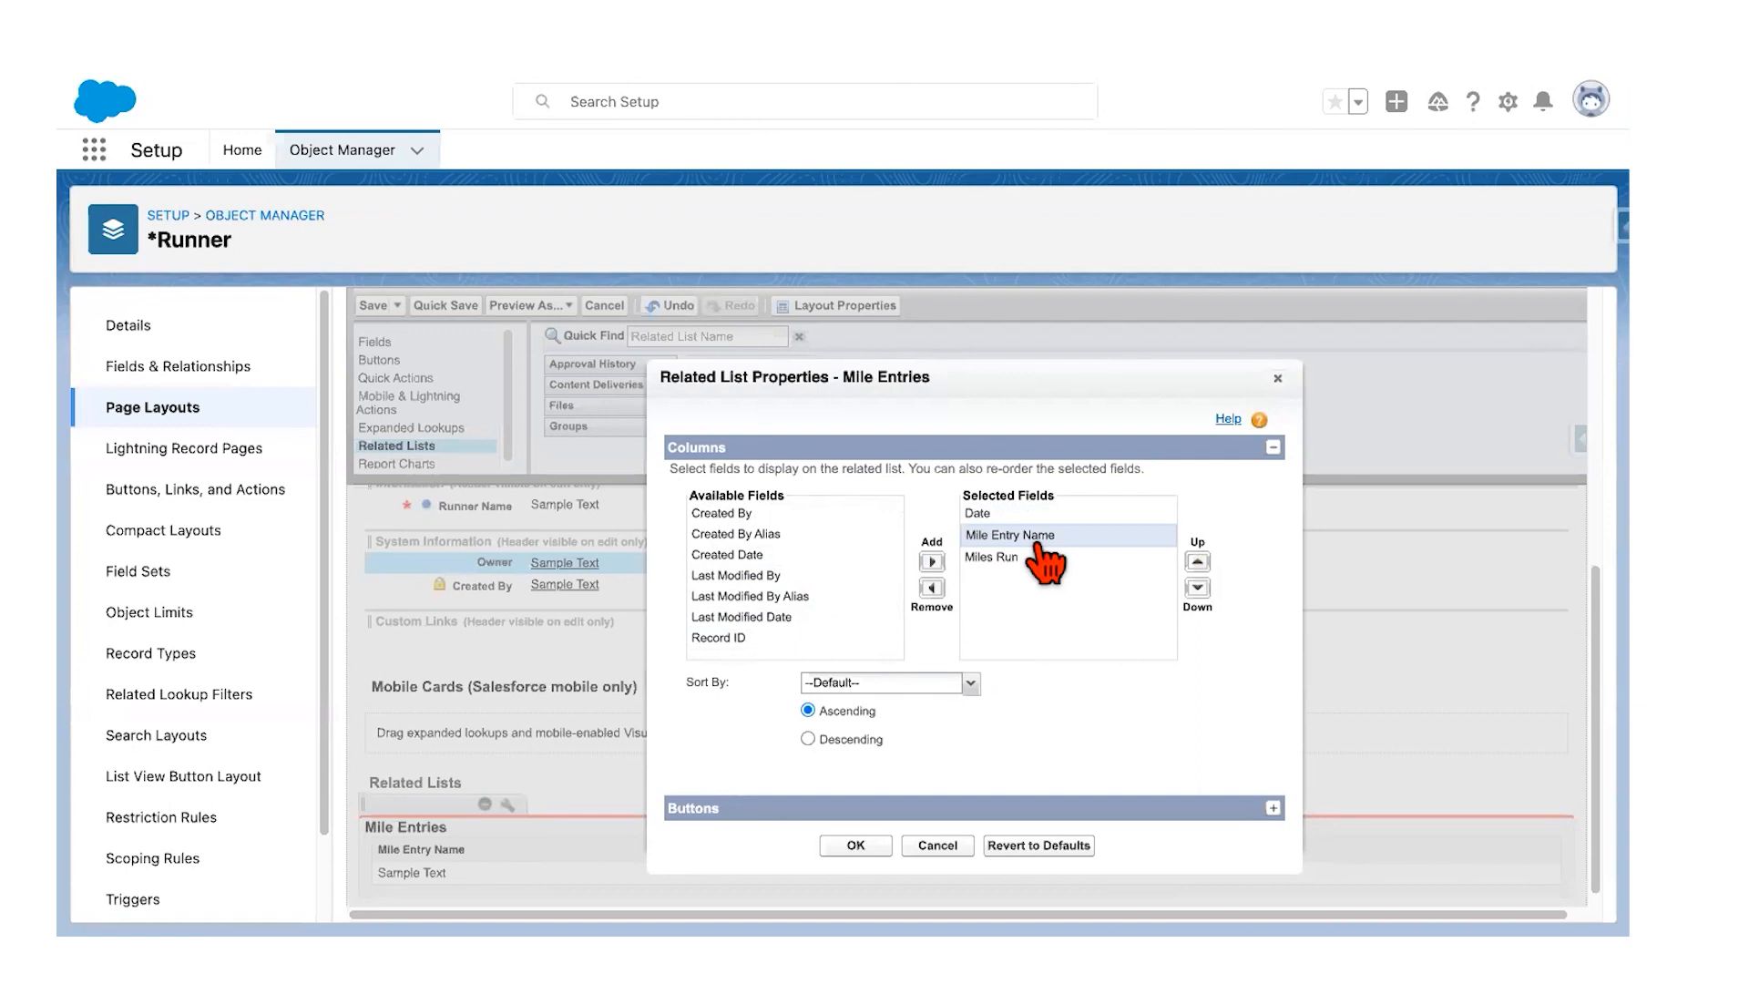
pyautogui.click(931, 587)
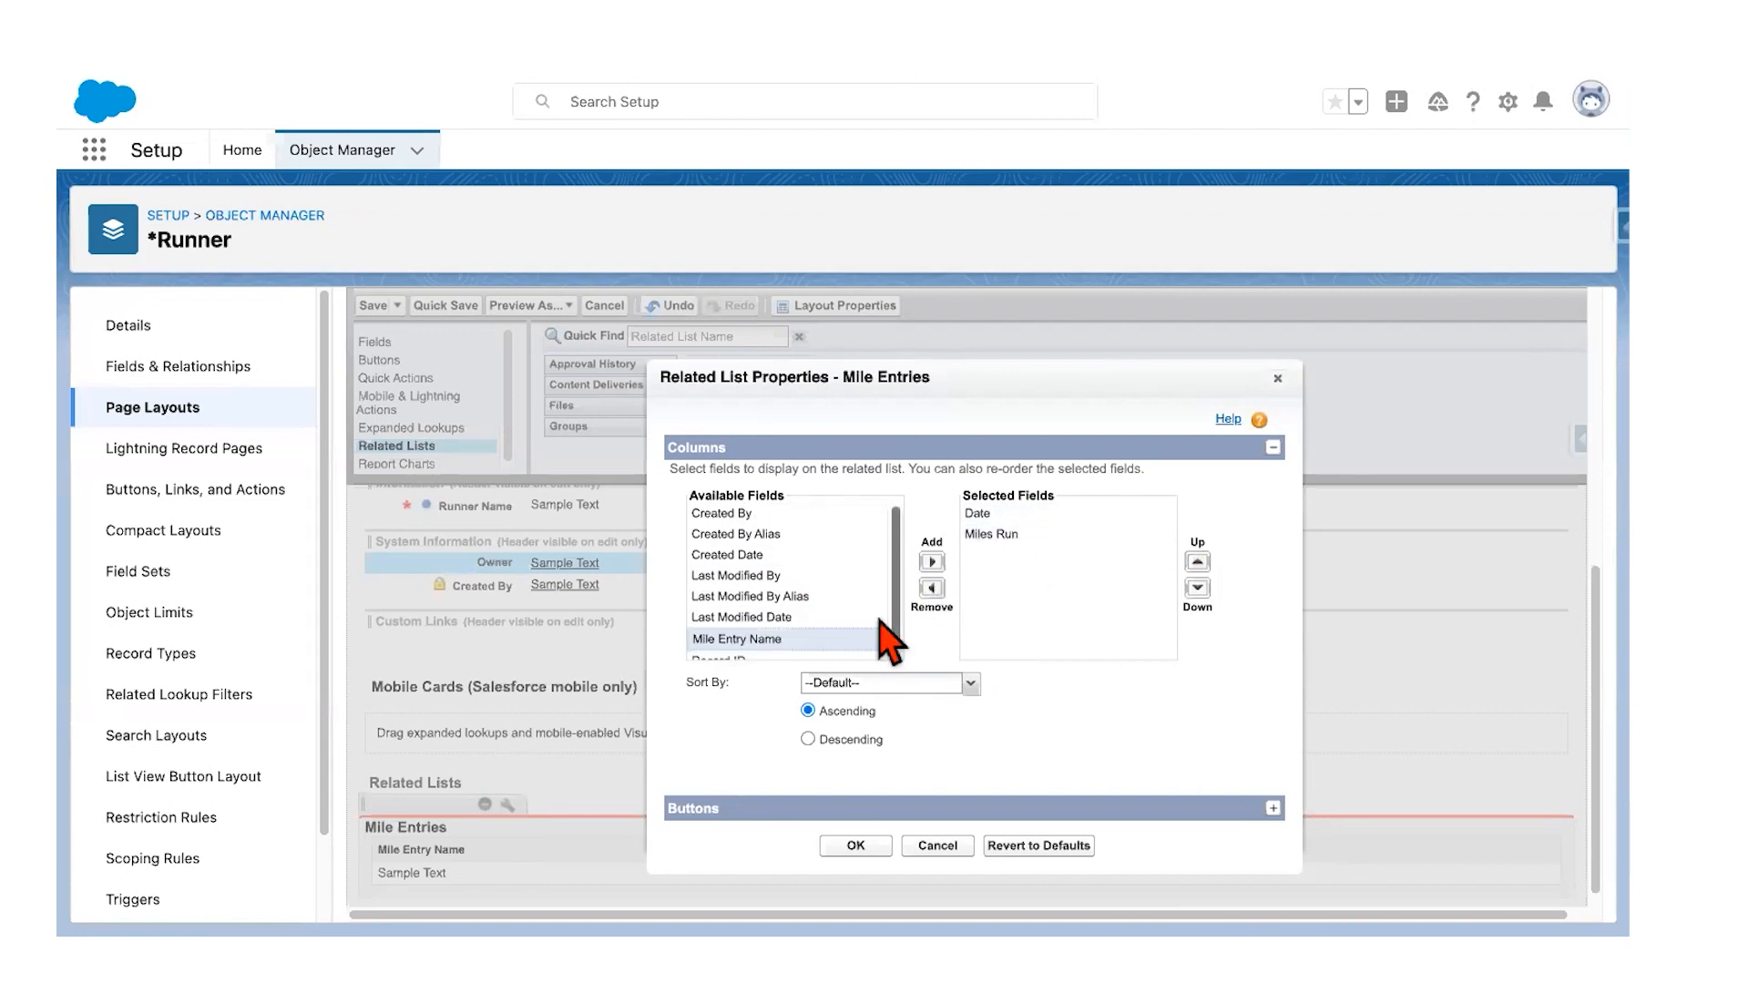
pyautogui.click(993, 515)
pyautogui.click(1001, 536)
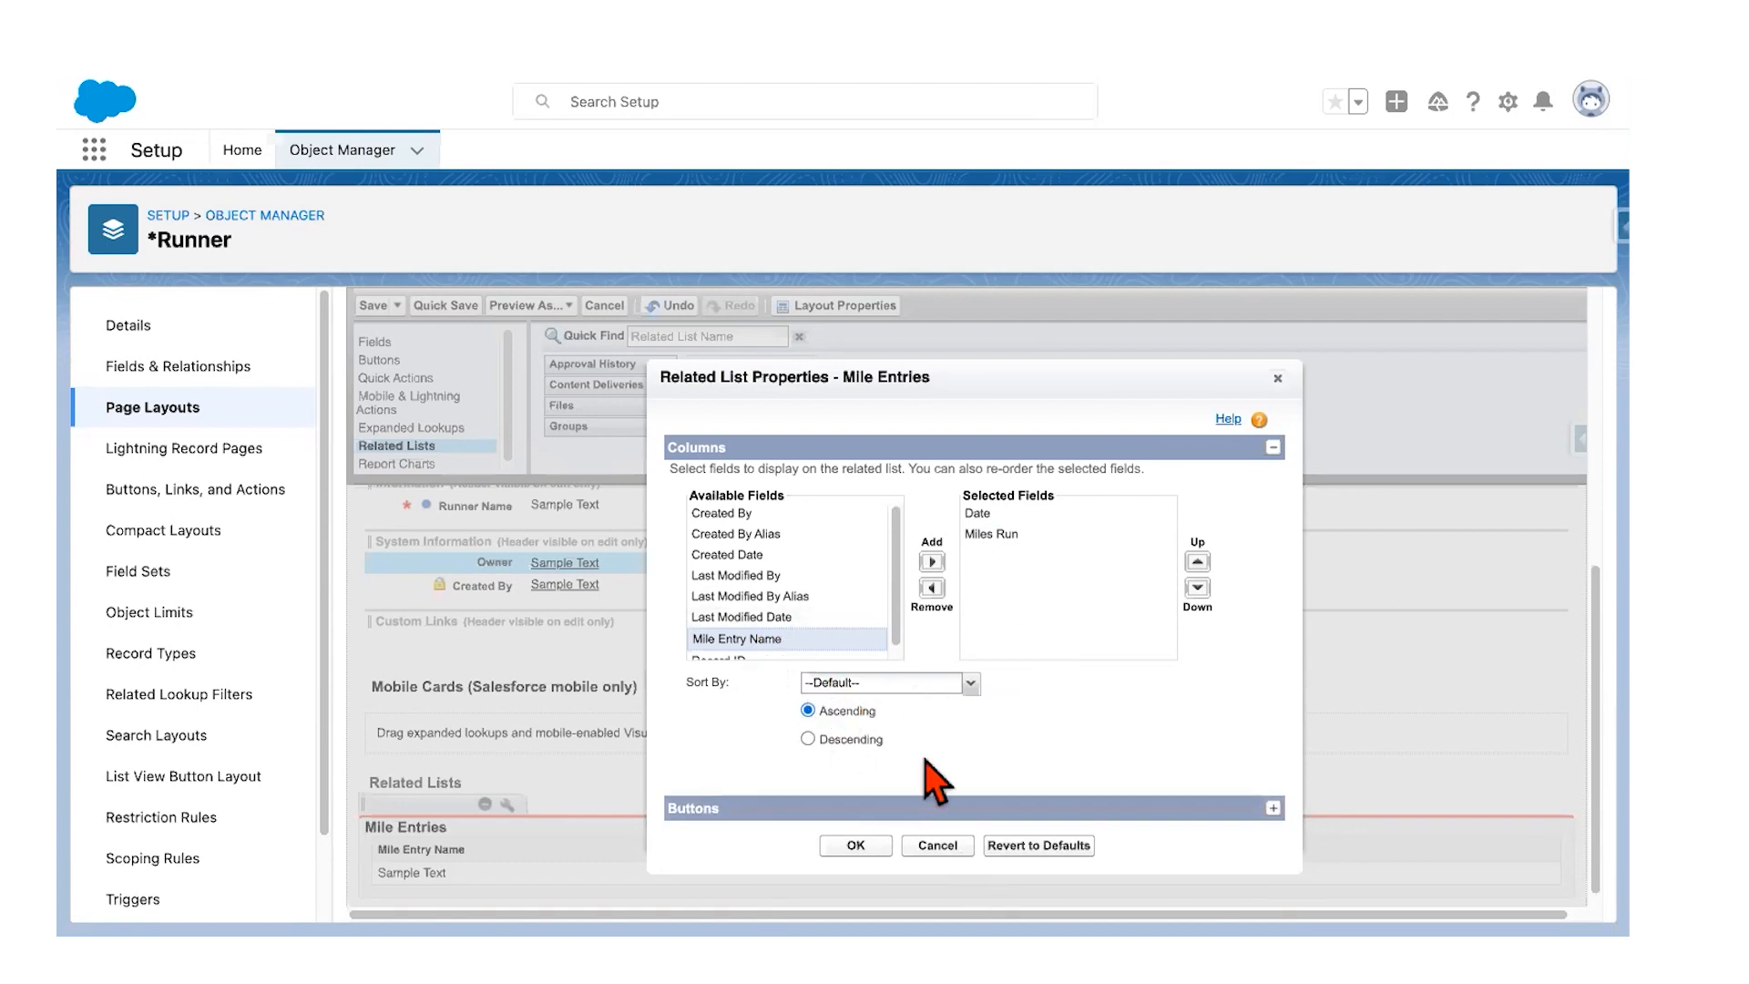
pyautogui.click(856, 846)
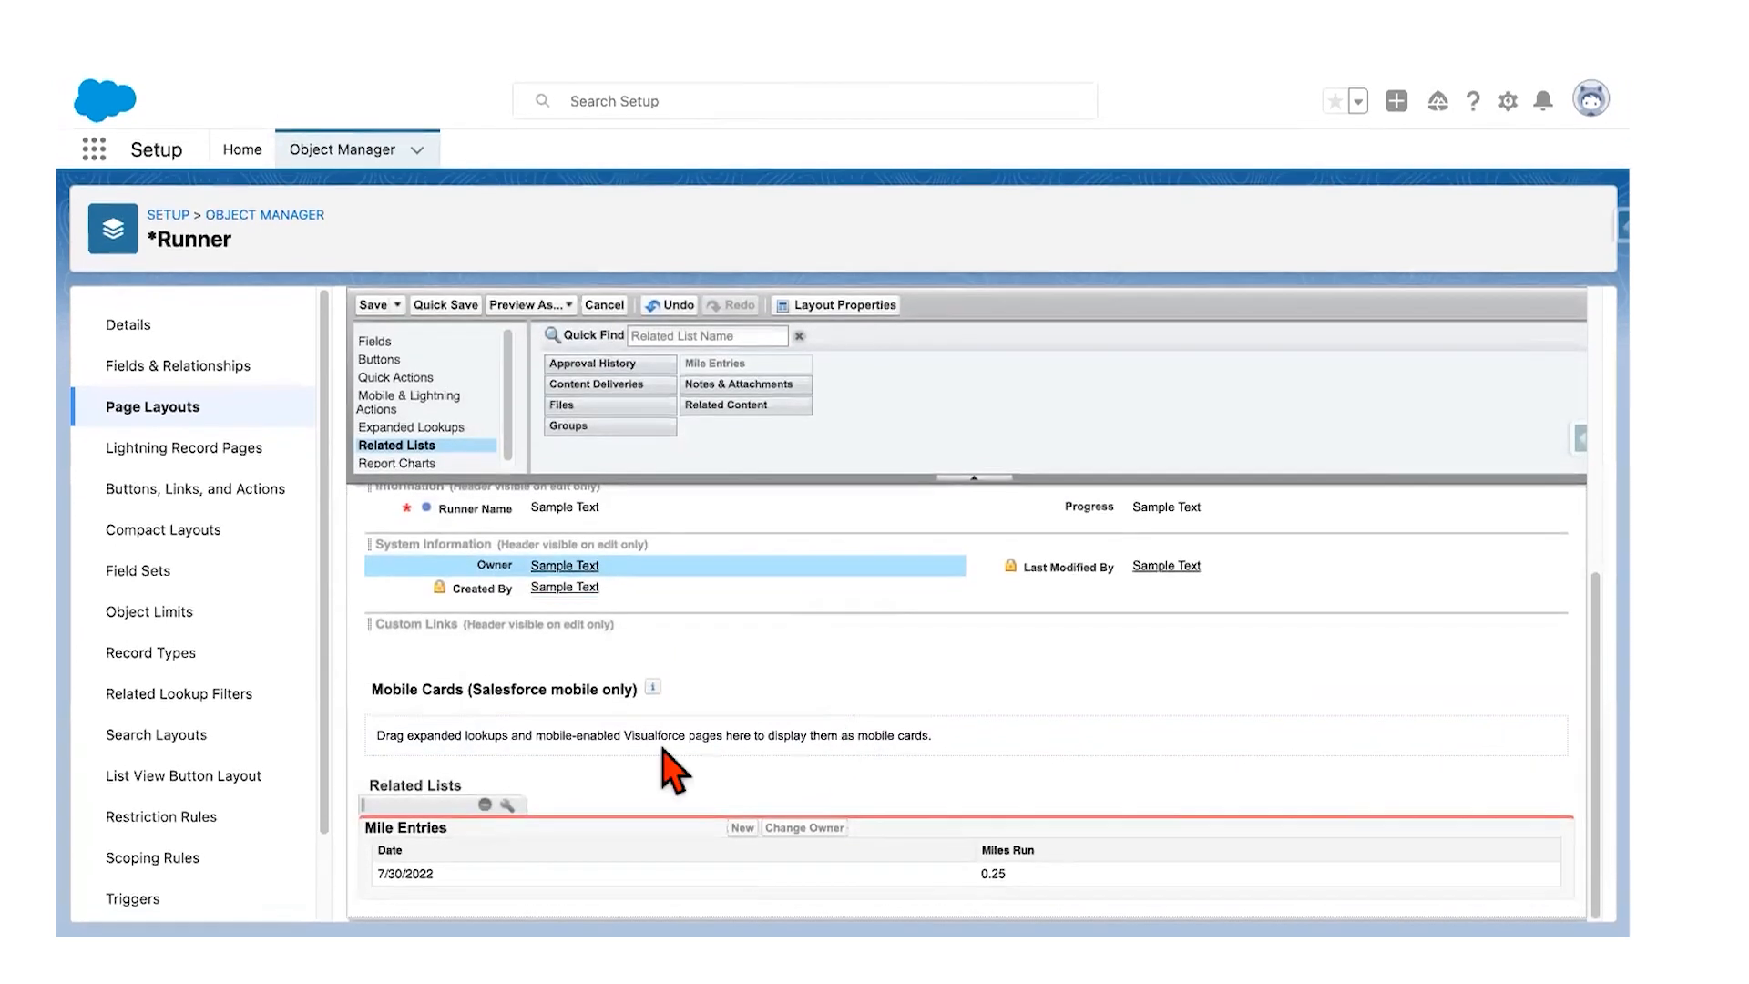
# Step: Re-add Mile Entry Name to the Mile Entries columns, moved to the top position
pyautogui.click(507, 805)
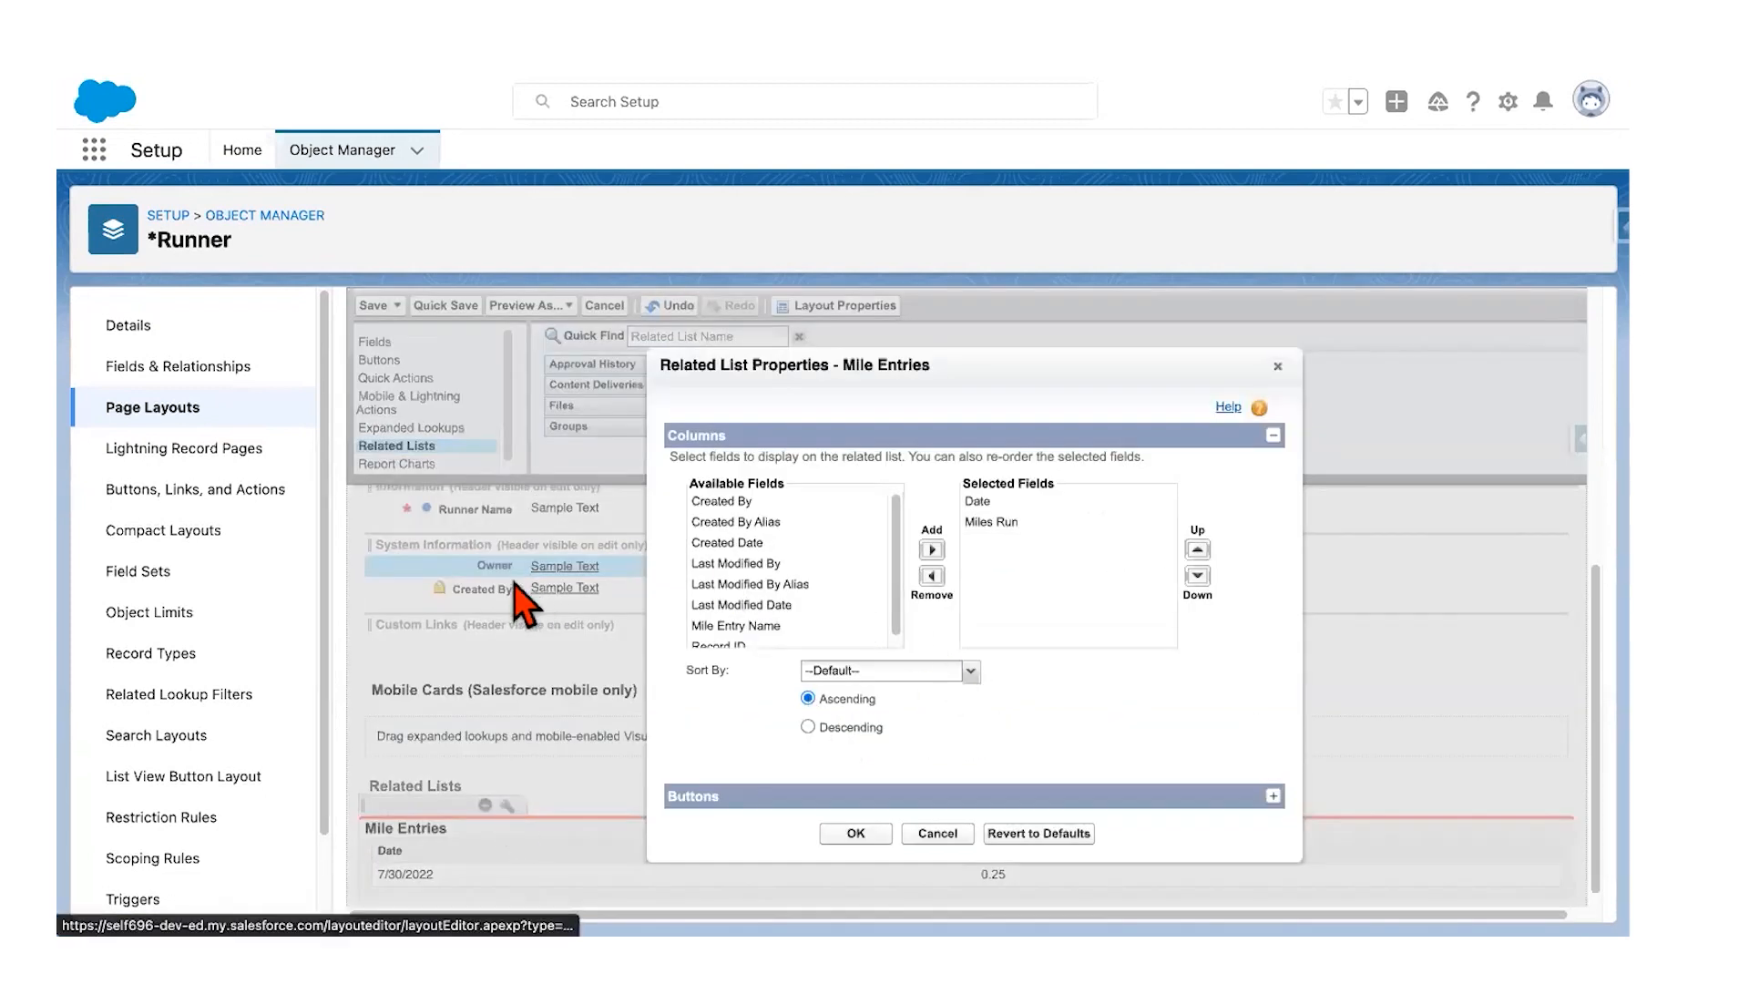
pyautogui.click(746, 628)
pyautogui.click(931, 549)
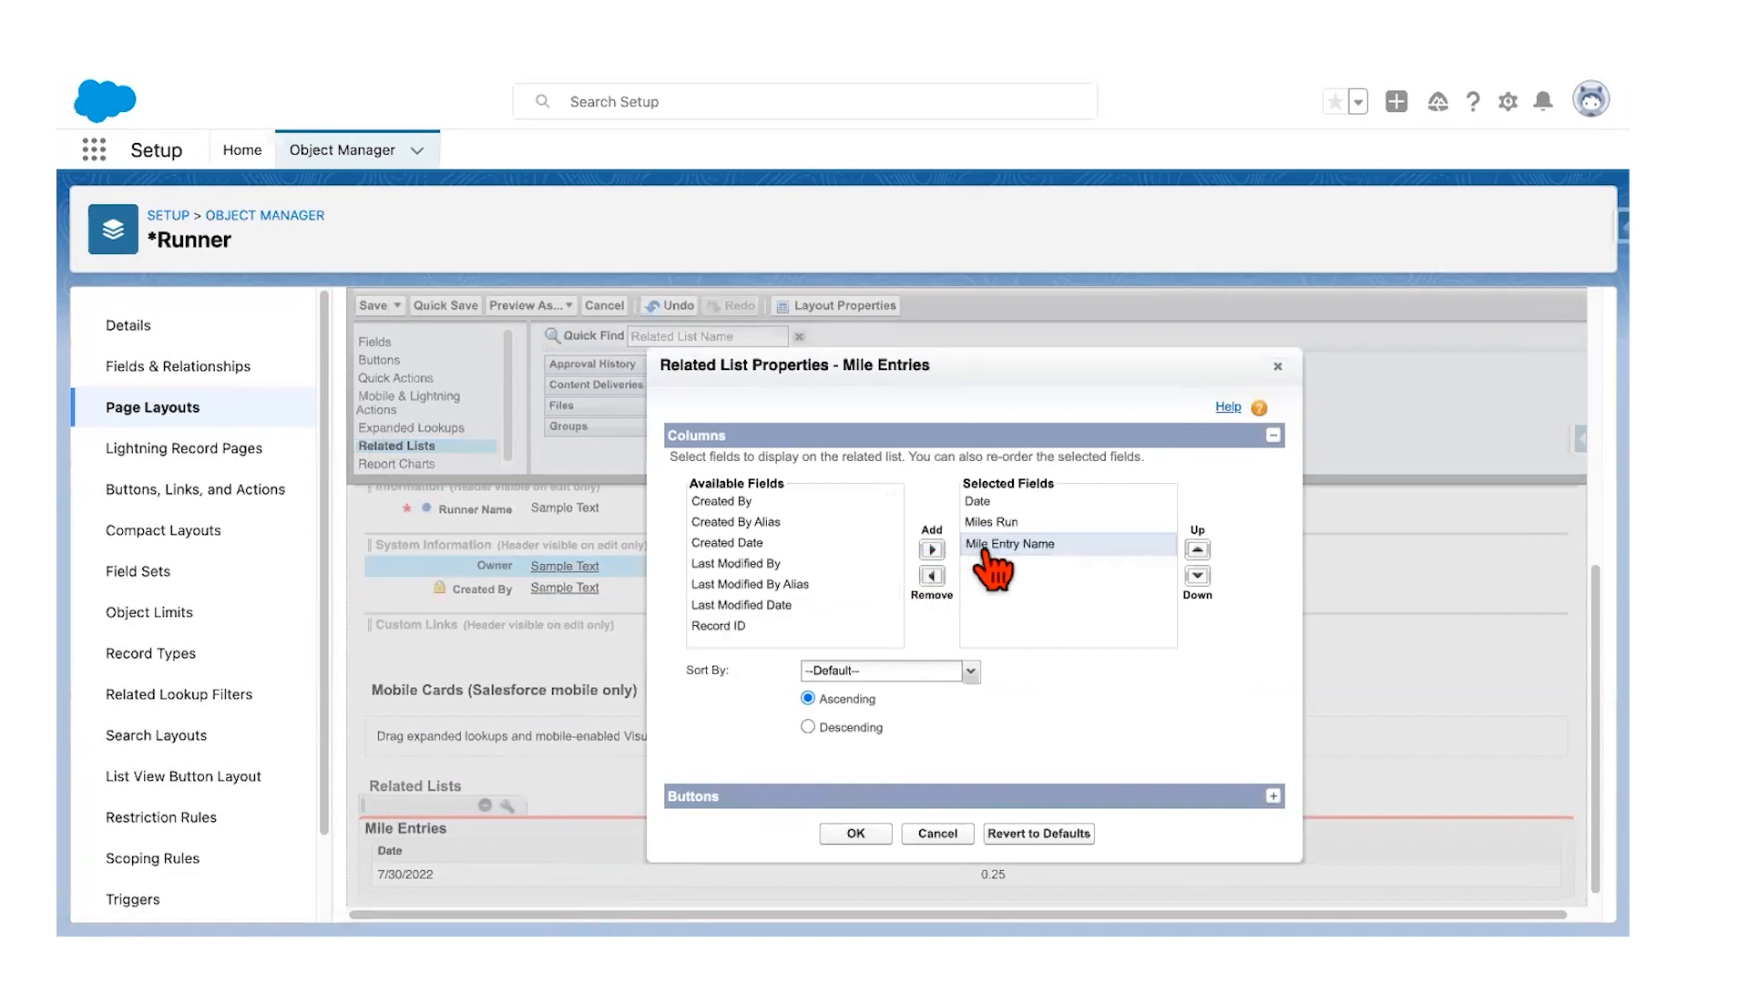
pyautogui.doubleClick(1197, 551)
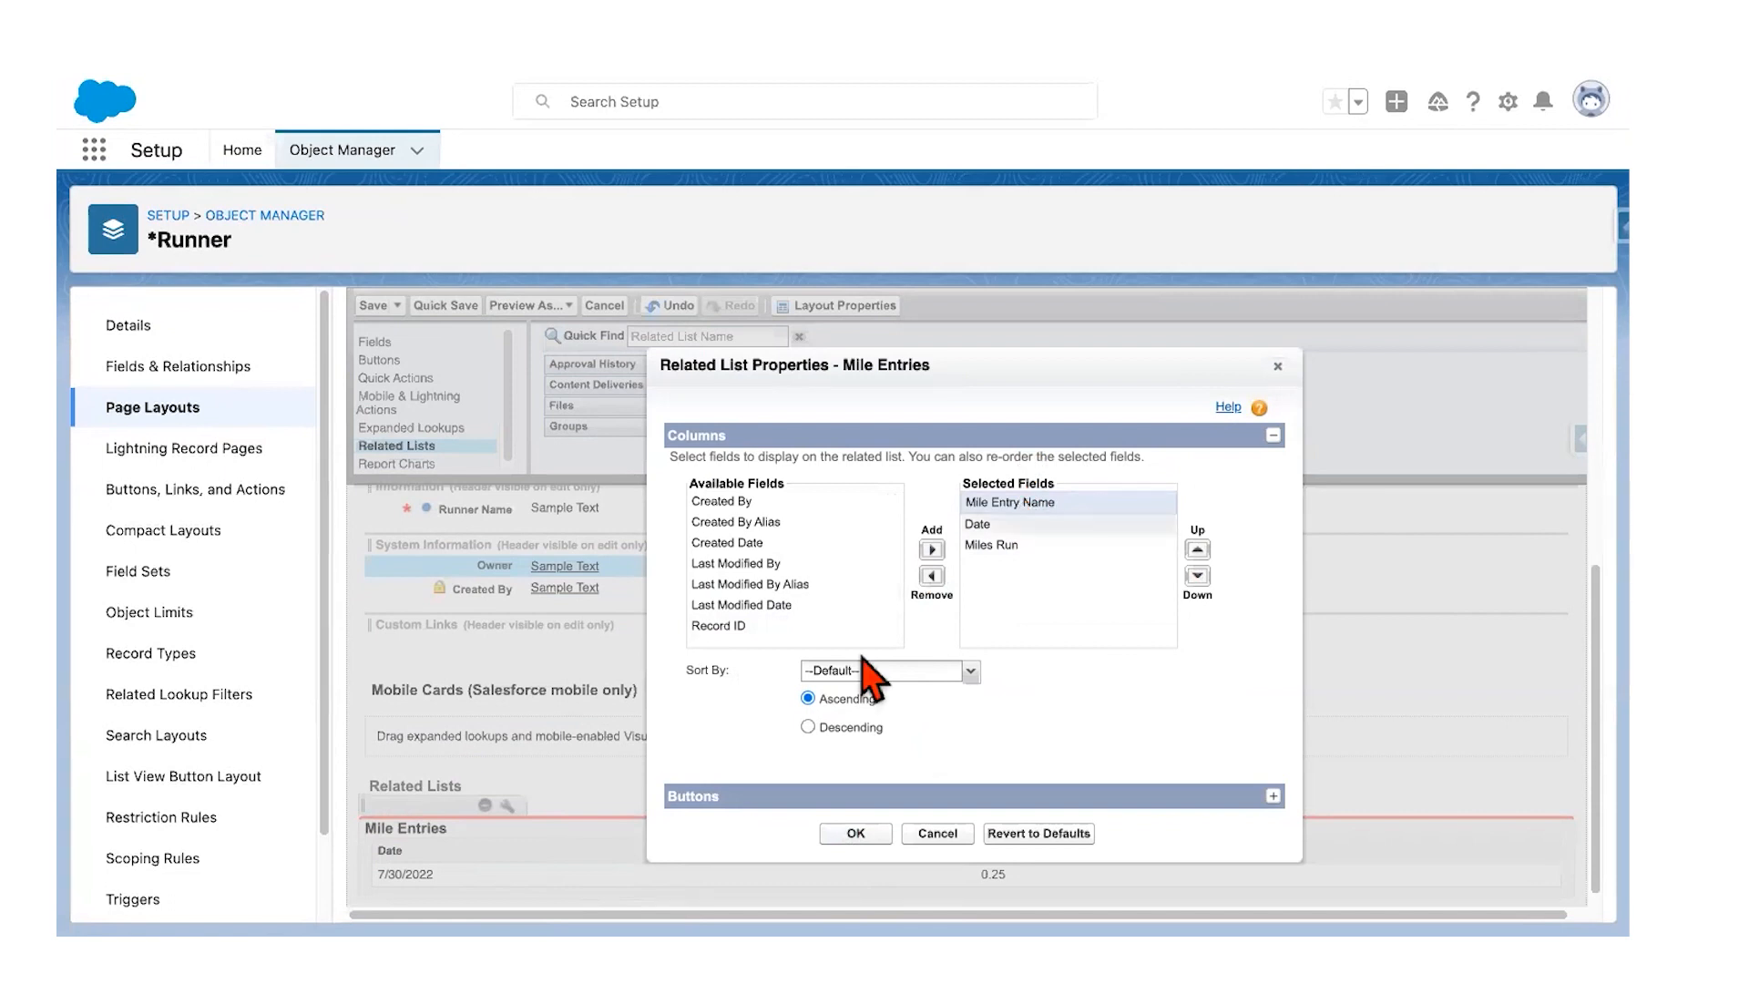
pyautogui.click(855, 833)
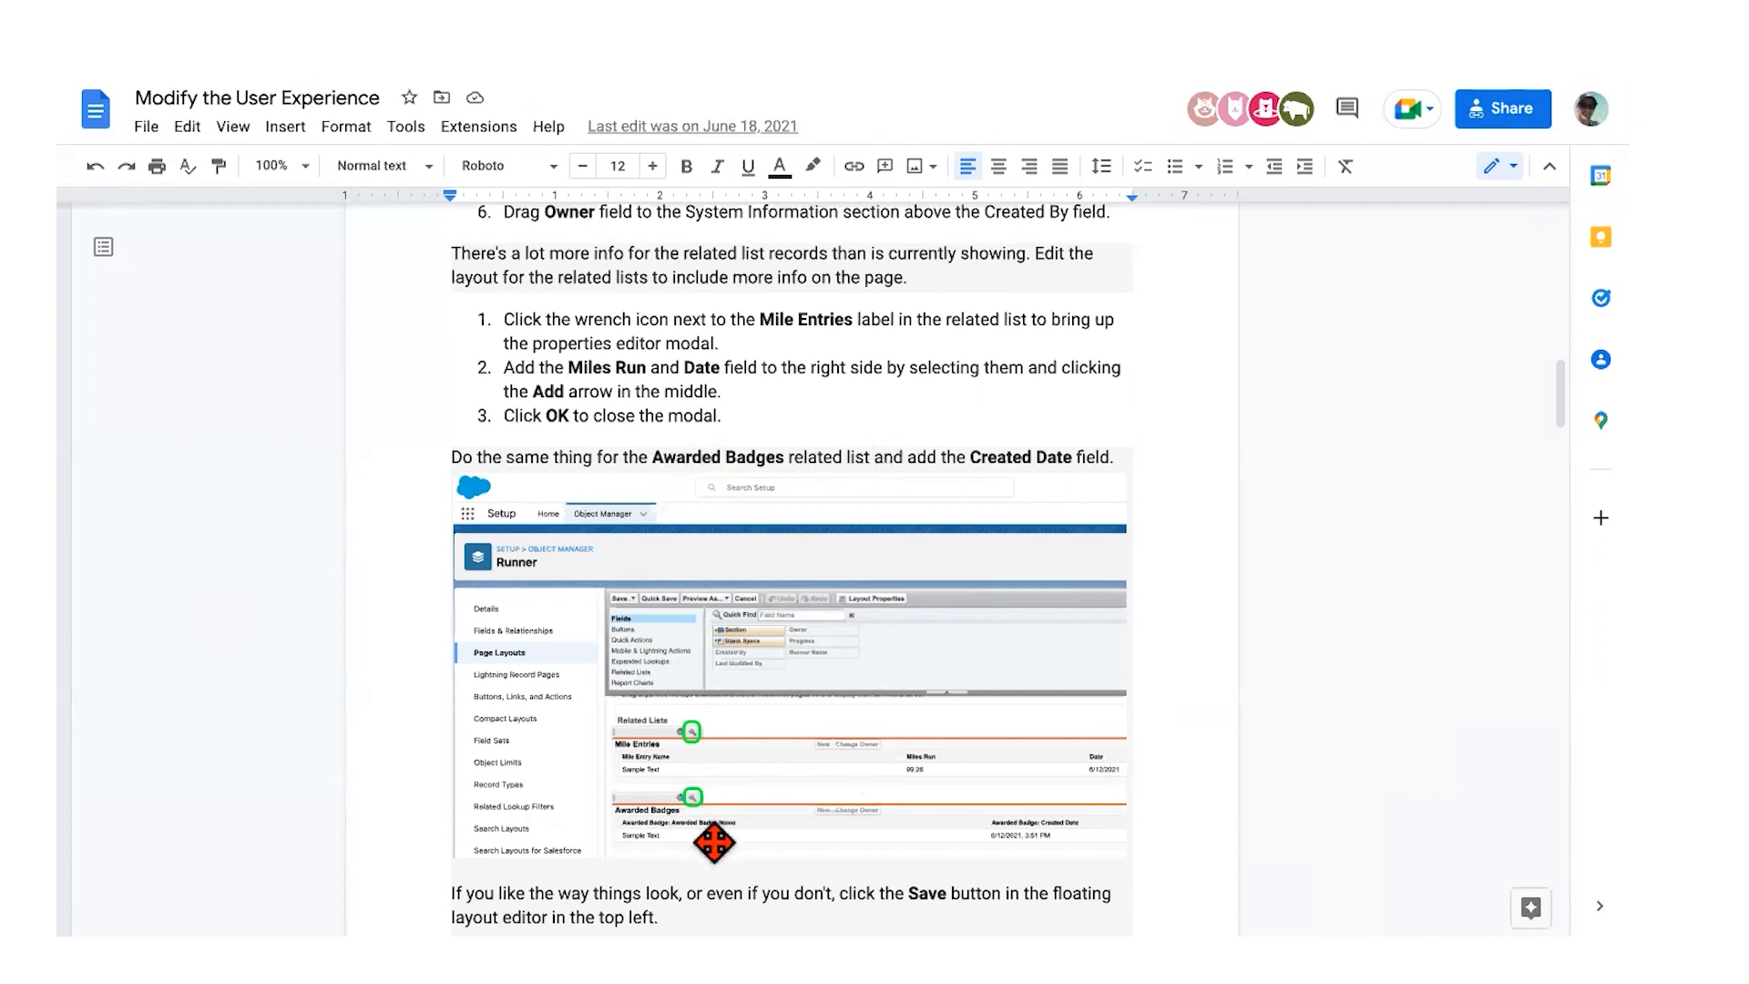
# Step: Scroll the tutorial down to the Add Some Mileage Tracker Data heading
pyautogui.click(1151, 788)
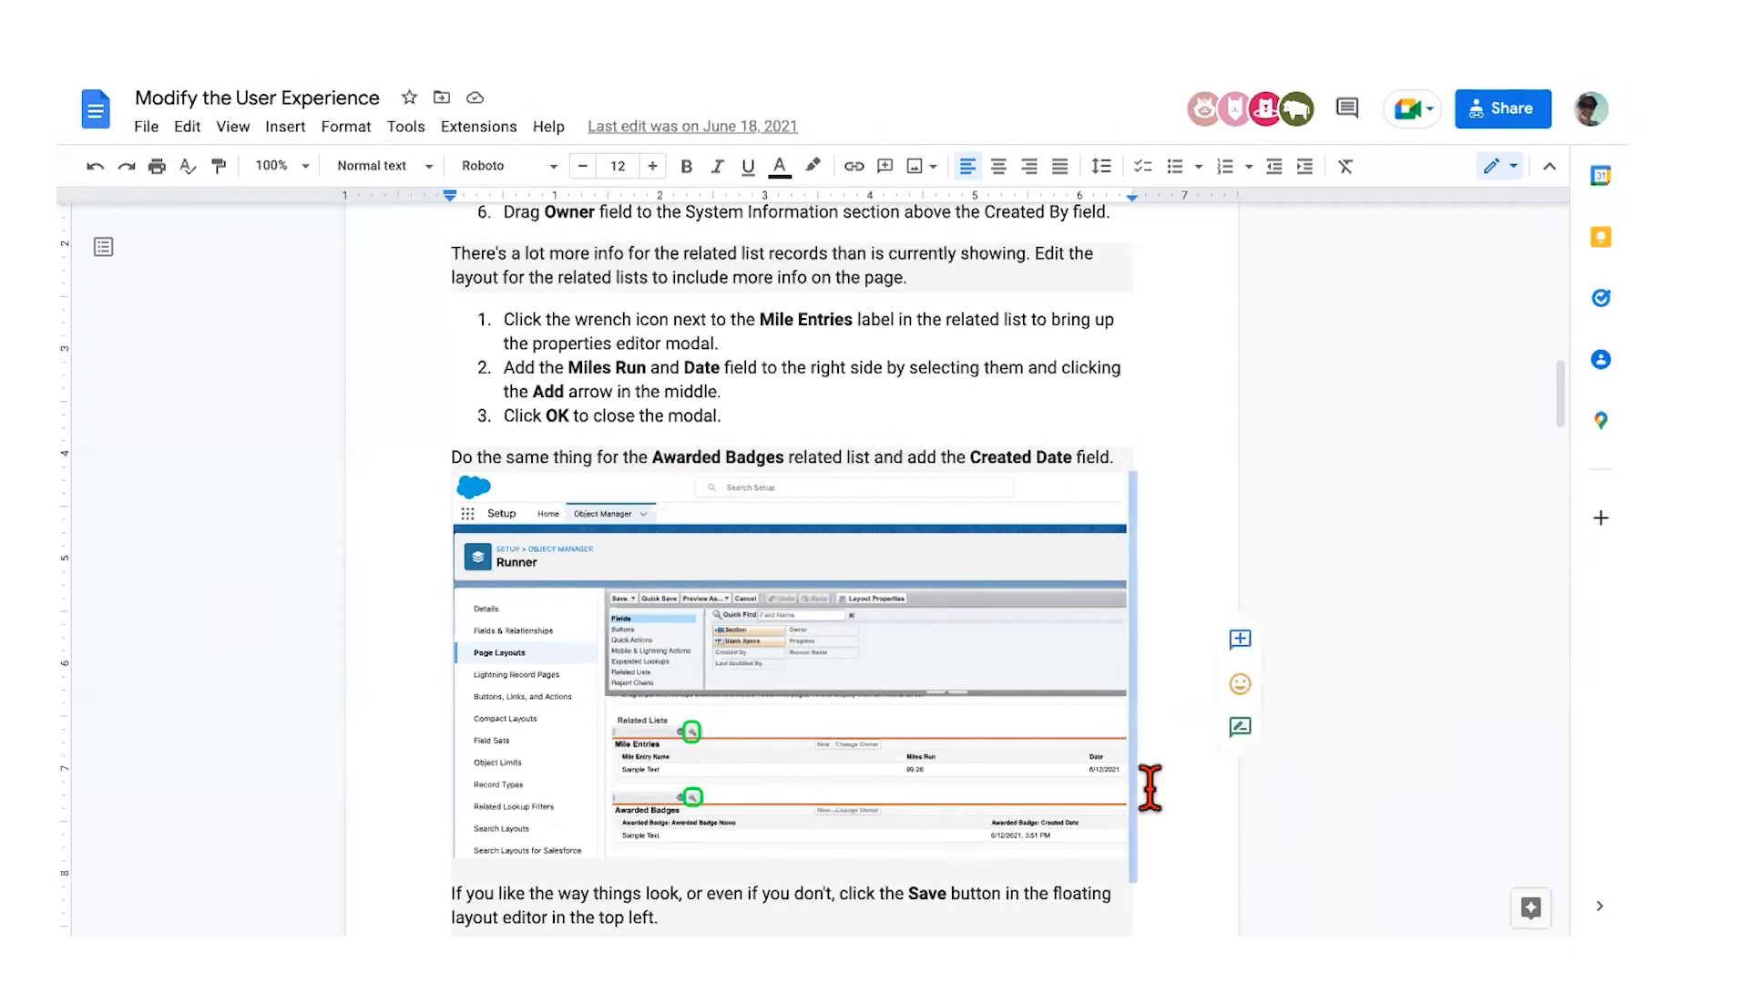
pyautogui.scroll(-2, 1150, 788)
pyautogui.scroll(-5, 1150, 787)
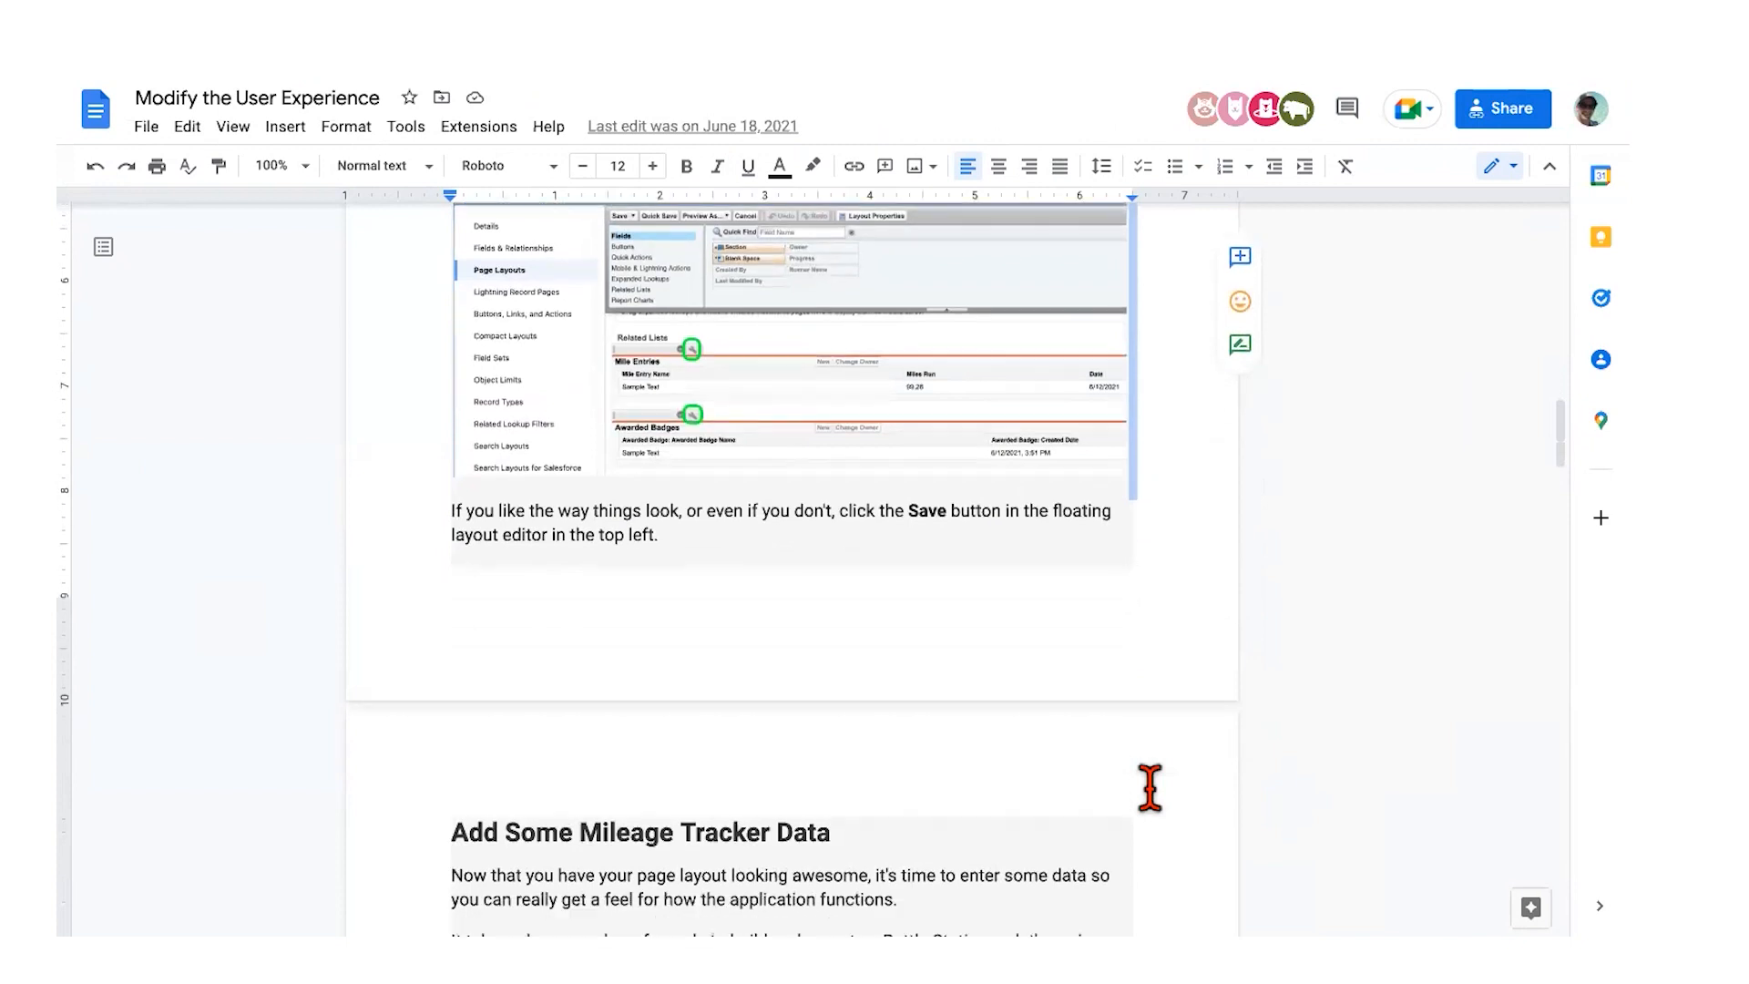
pyautogui.scroll(-2, 1151, 788)
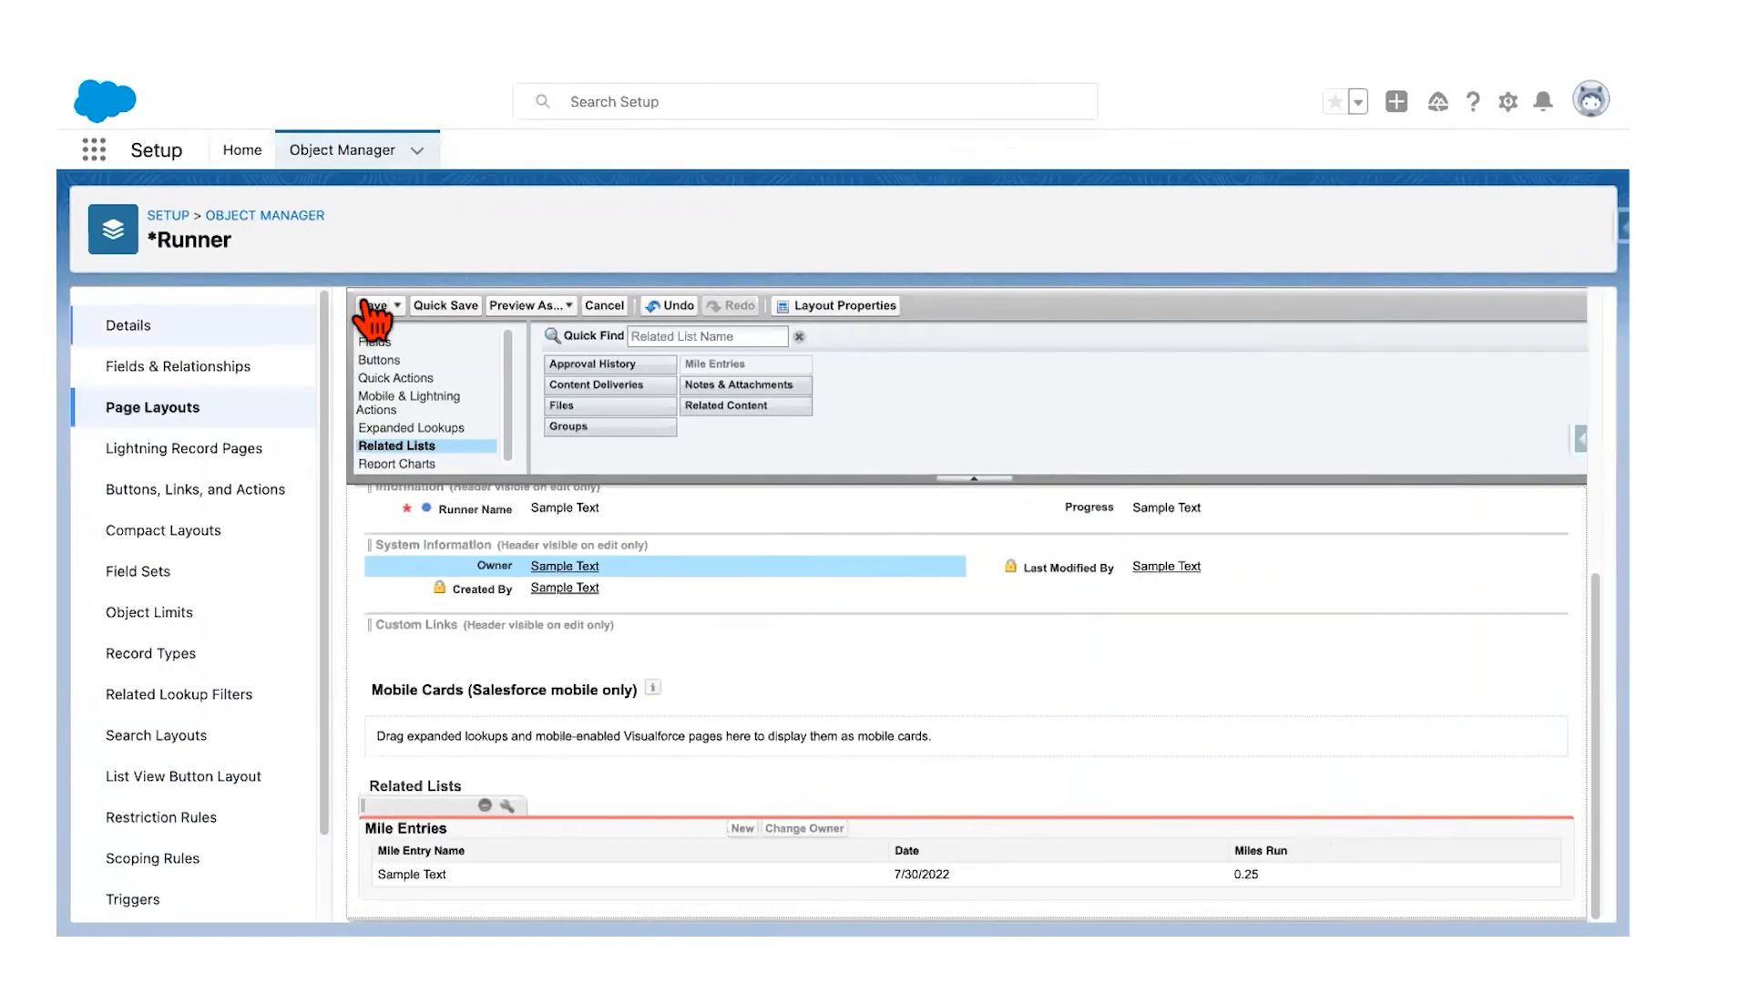
# Step: Save the Runner Layout from the layout editor toolbar
pyautogui.click(374, 307)
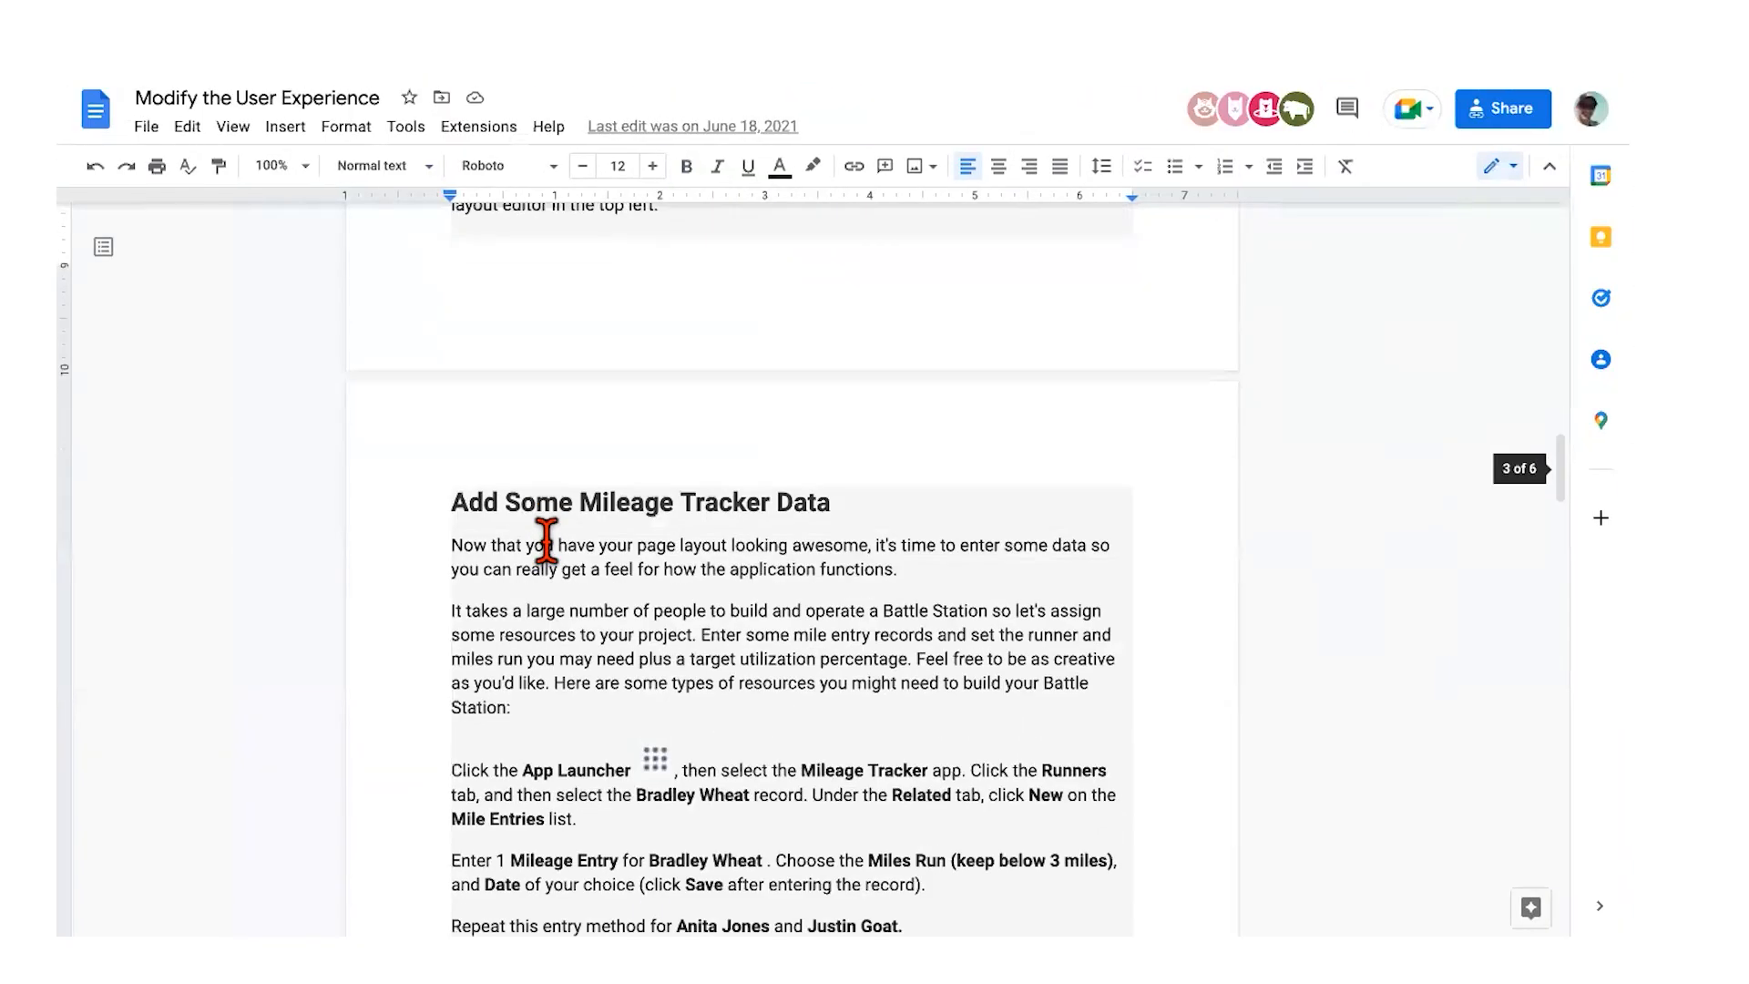
pyautogui.scroll(-3, 547, 539)
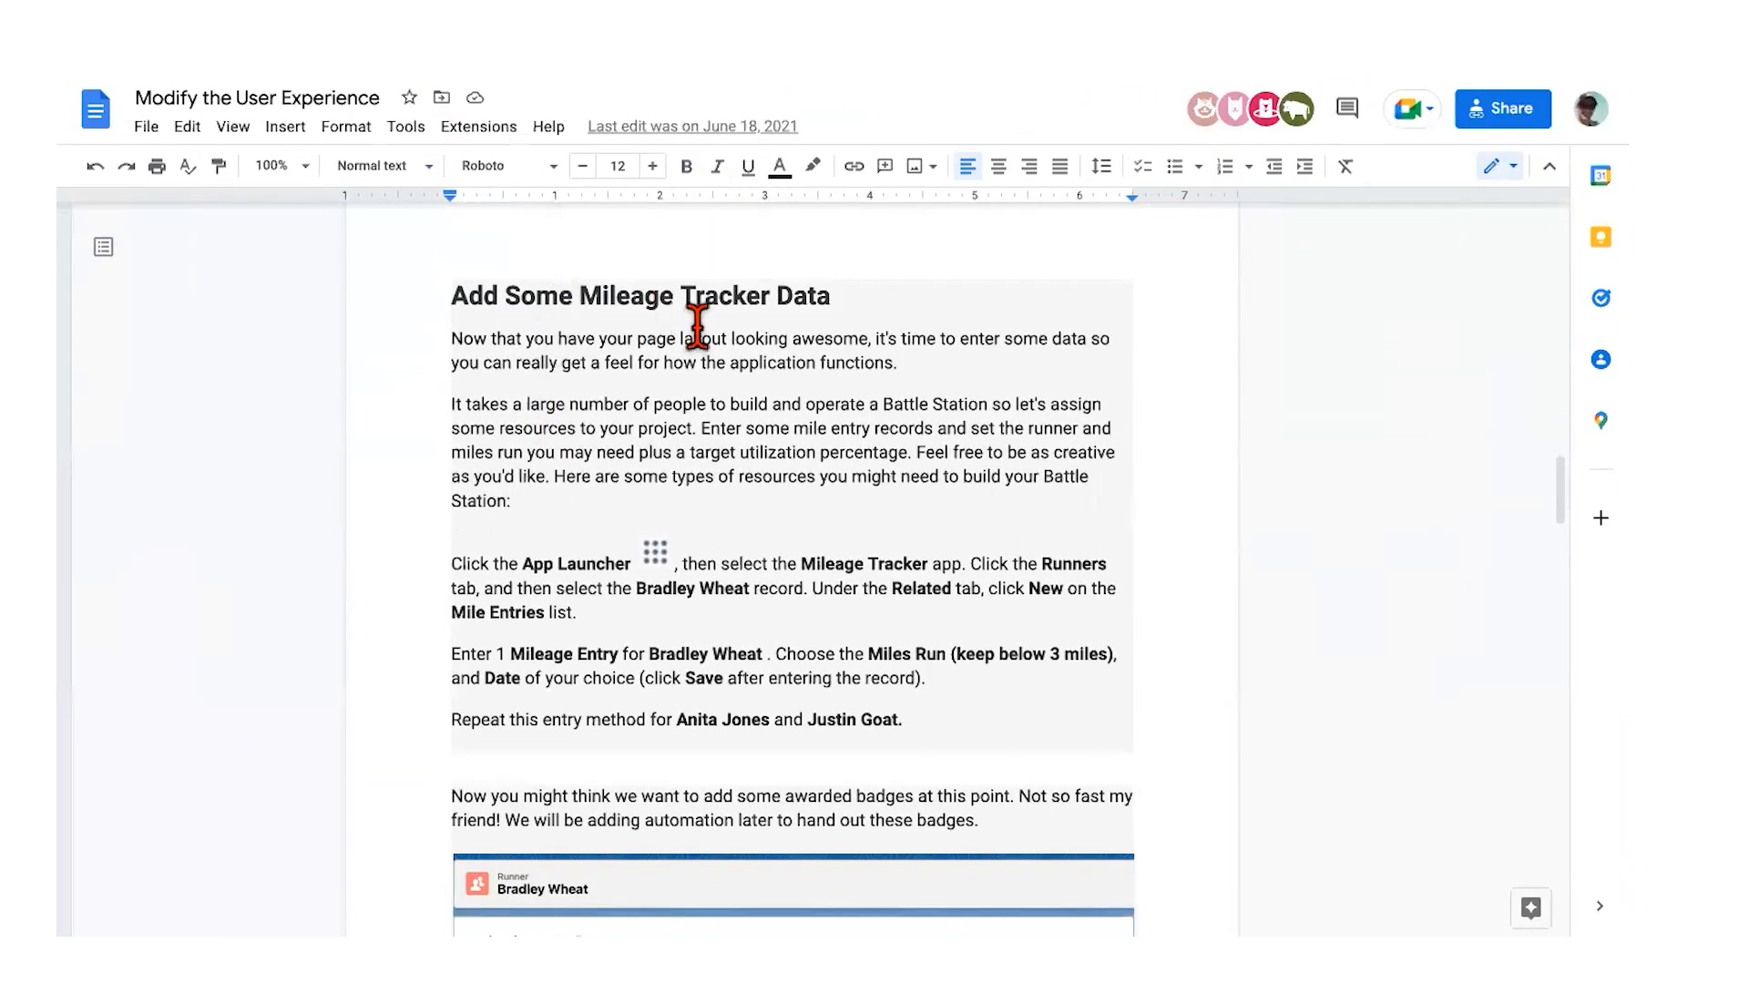
# Step: Read through the mile-entry data steps, then reload the runner record
pyautogui.scroll(-3, 781, 310)
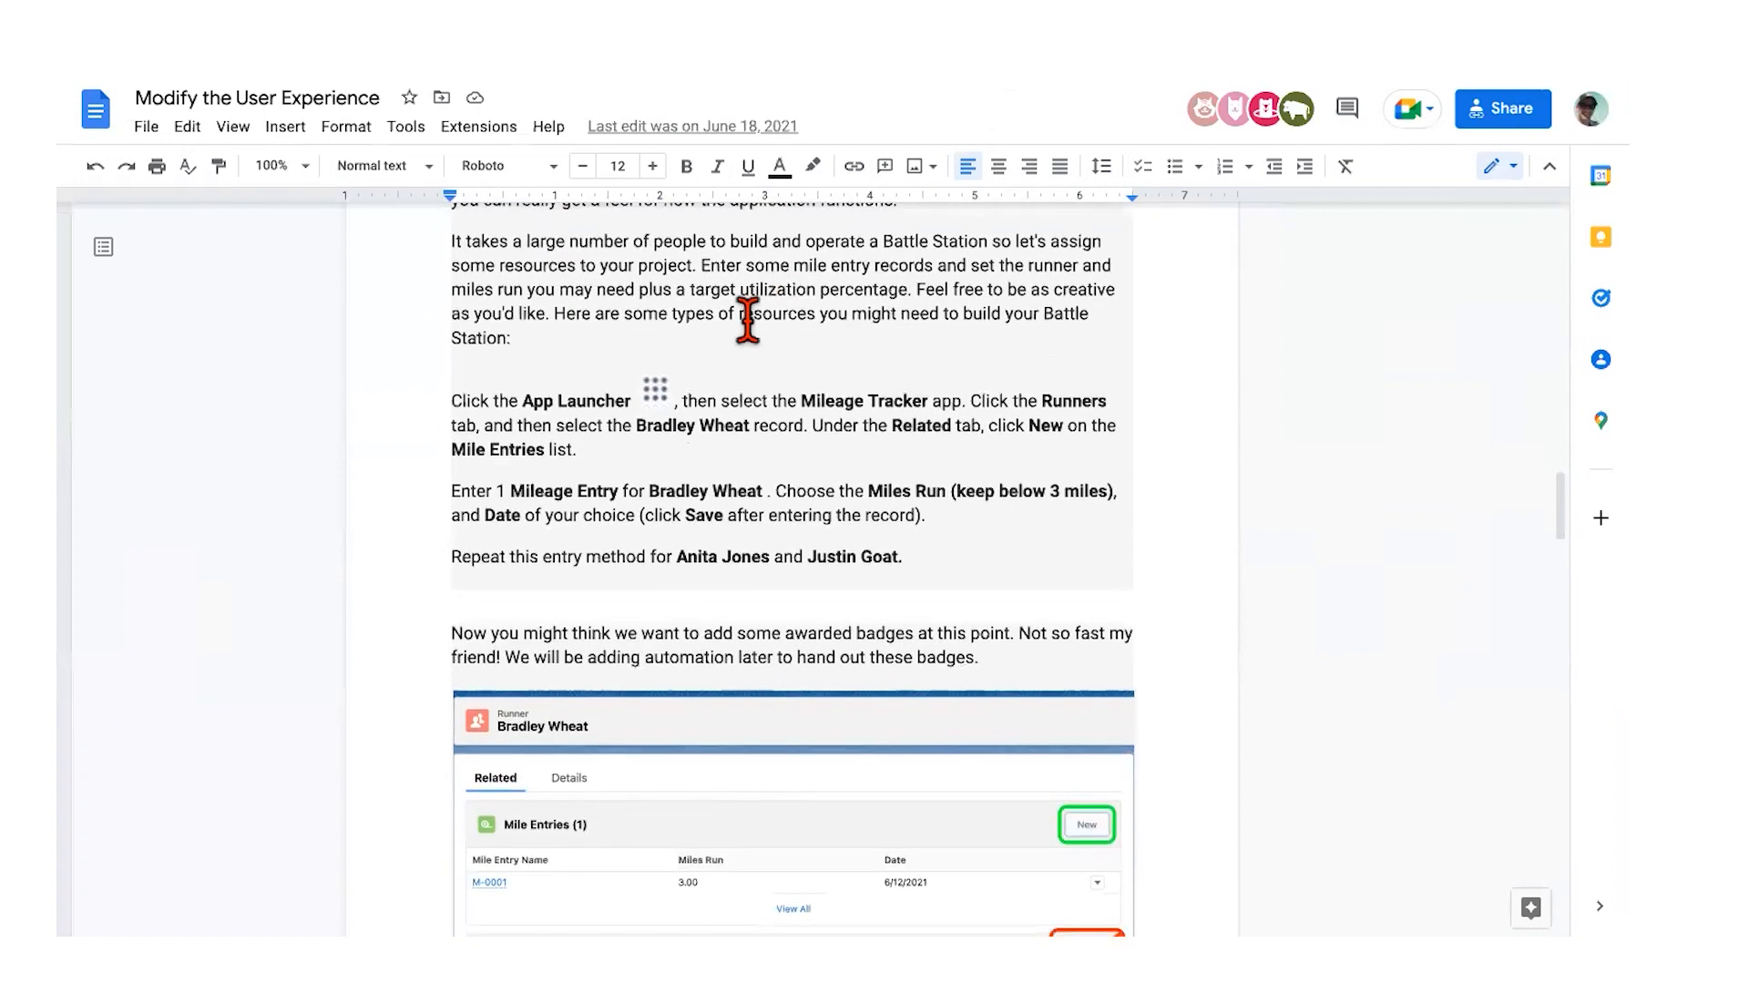
pyautogui.scroll(-3, 594, 469)
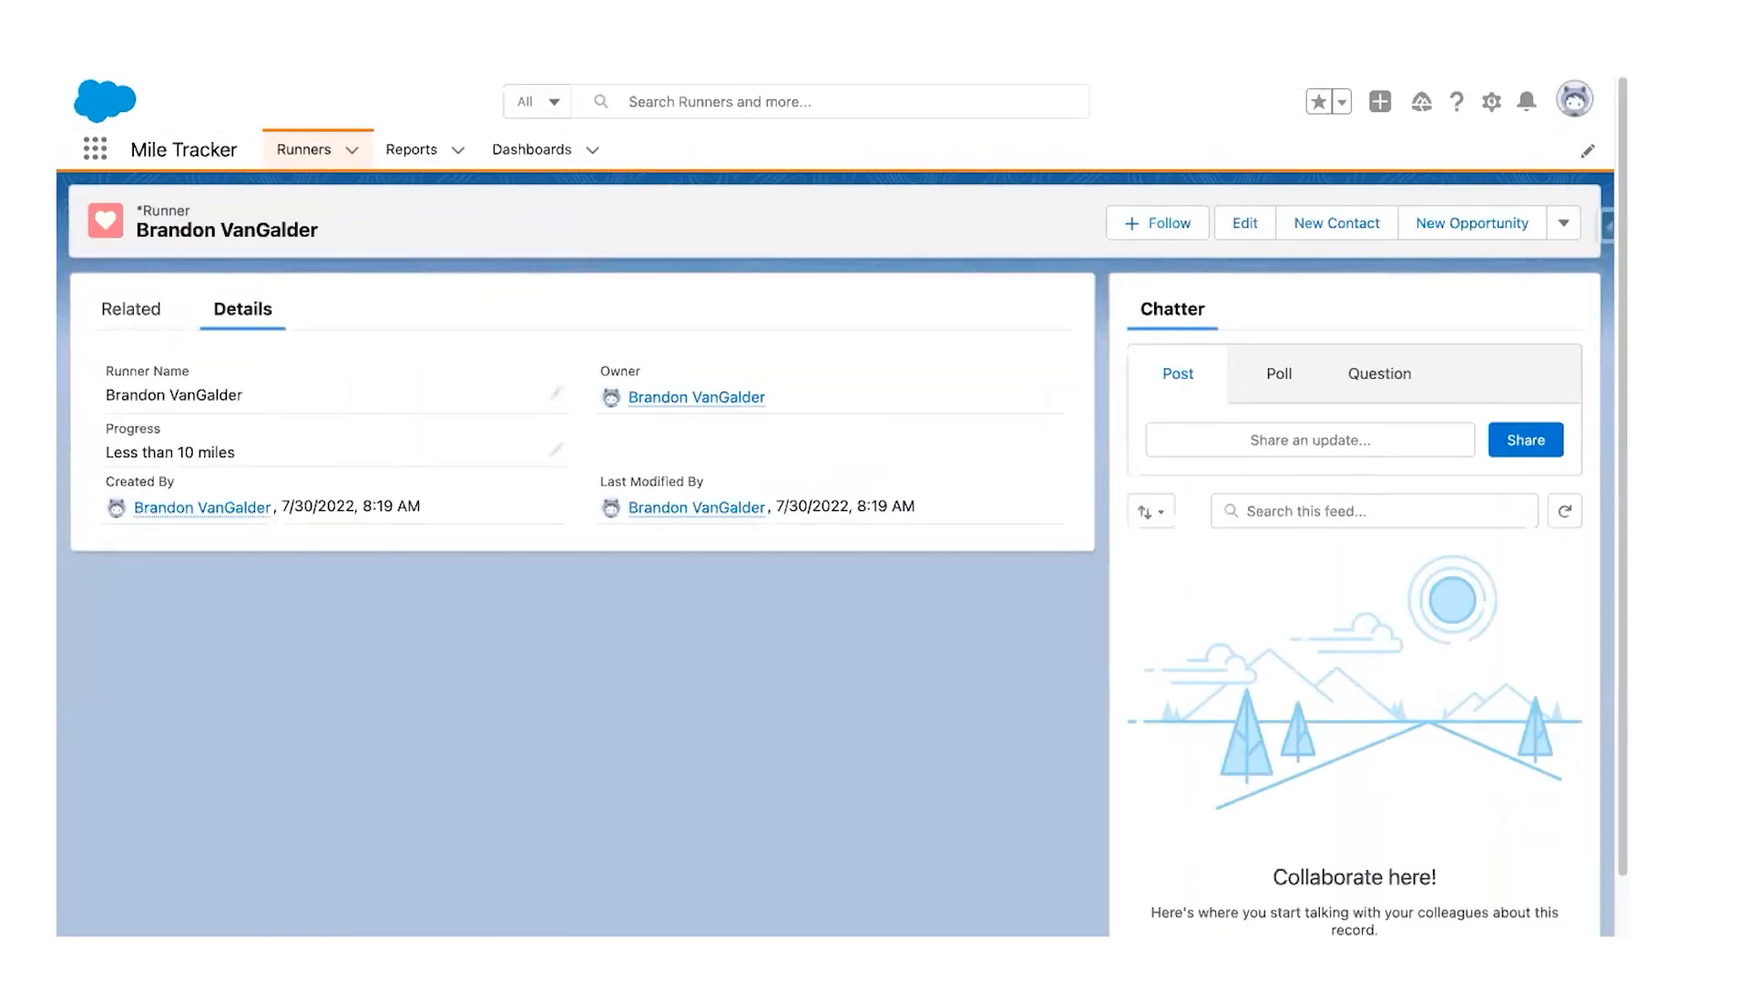
pyautogui.press('super+r')
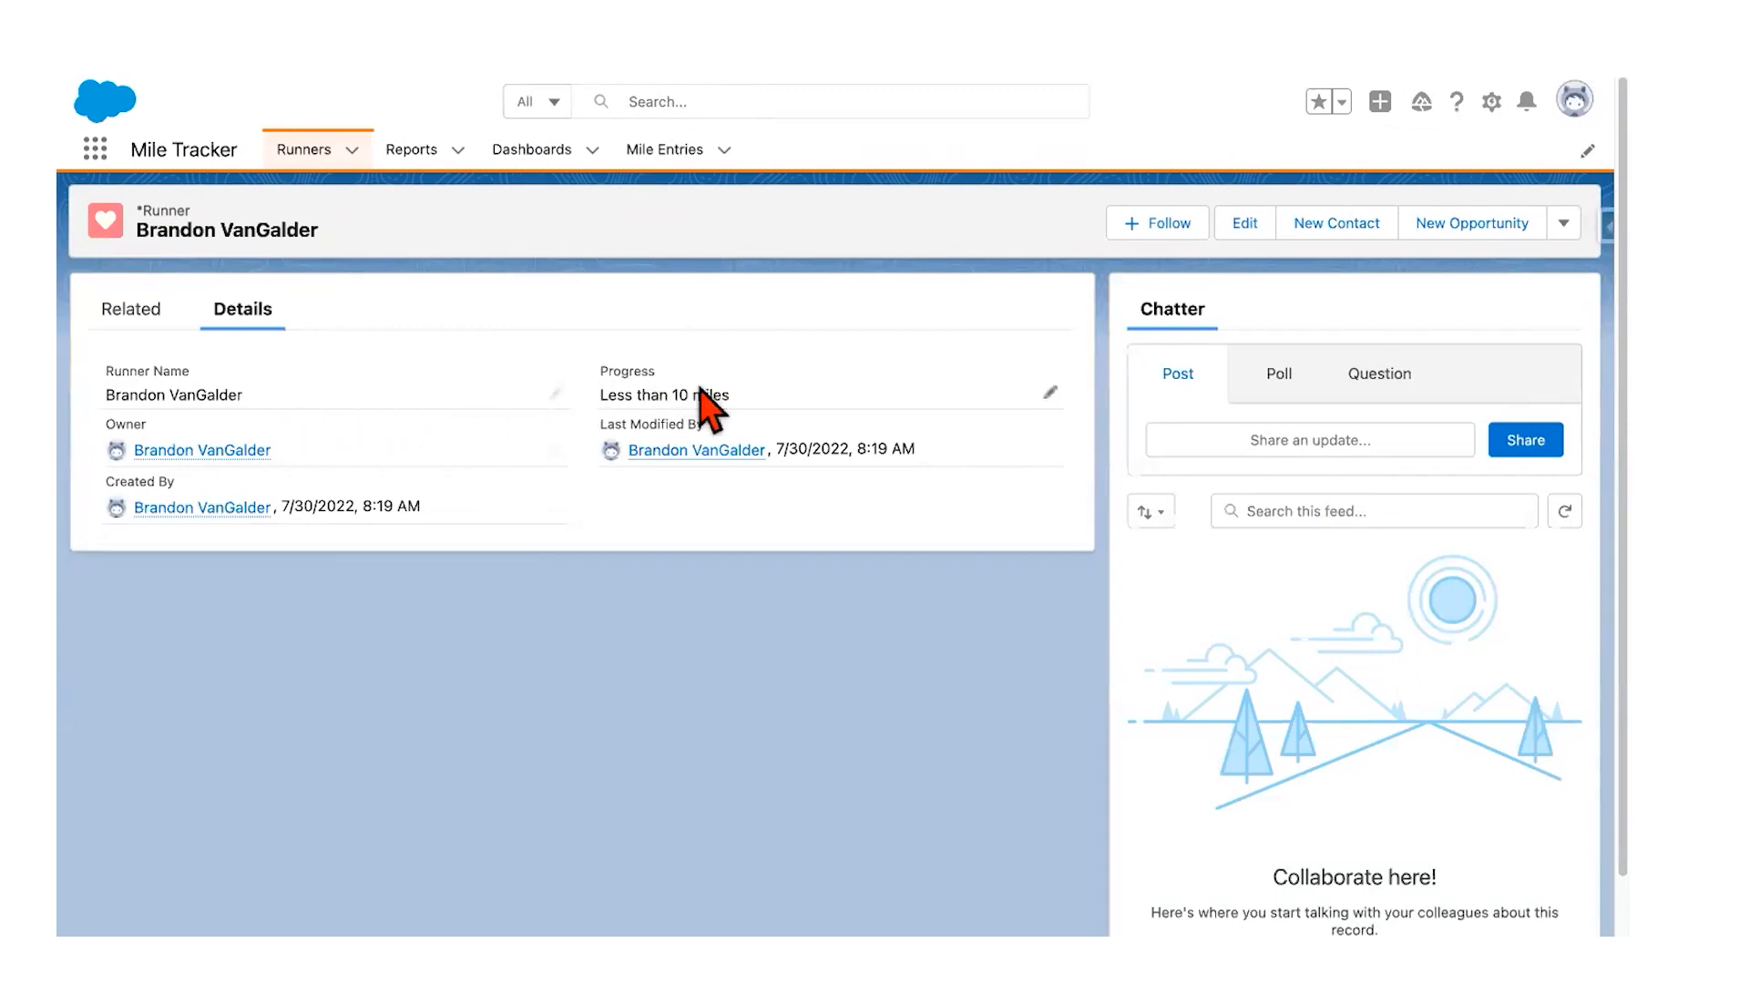
# Step: From the runner's Related tab, create Mile Entries of 3.00 miles (7/29/2022) and 2.00 miles (7/30/2022)
pyautogui.moveTo(161, 450)
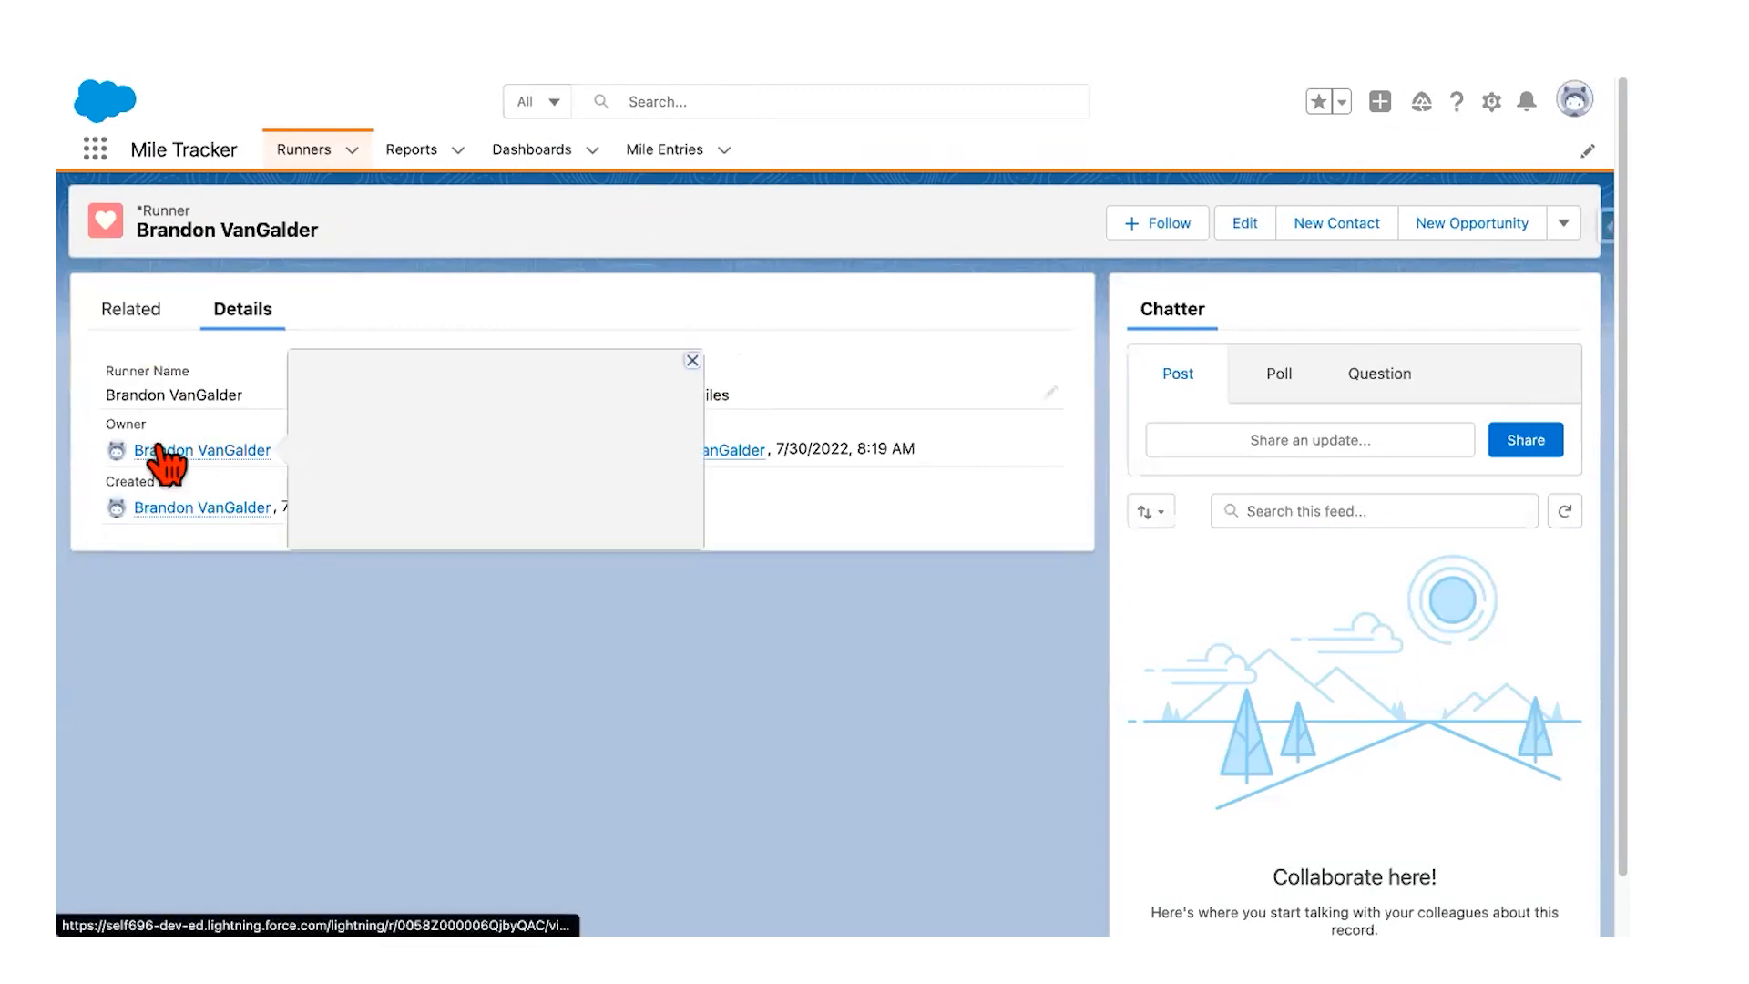
pyautogui.click(126, 308)
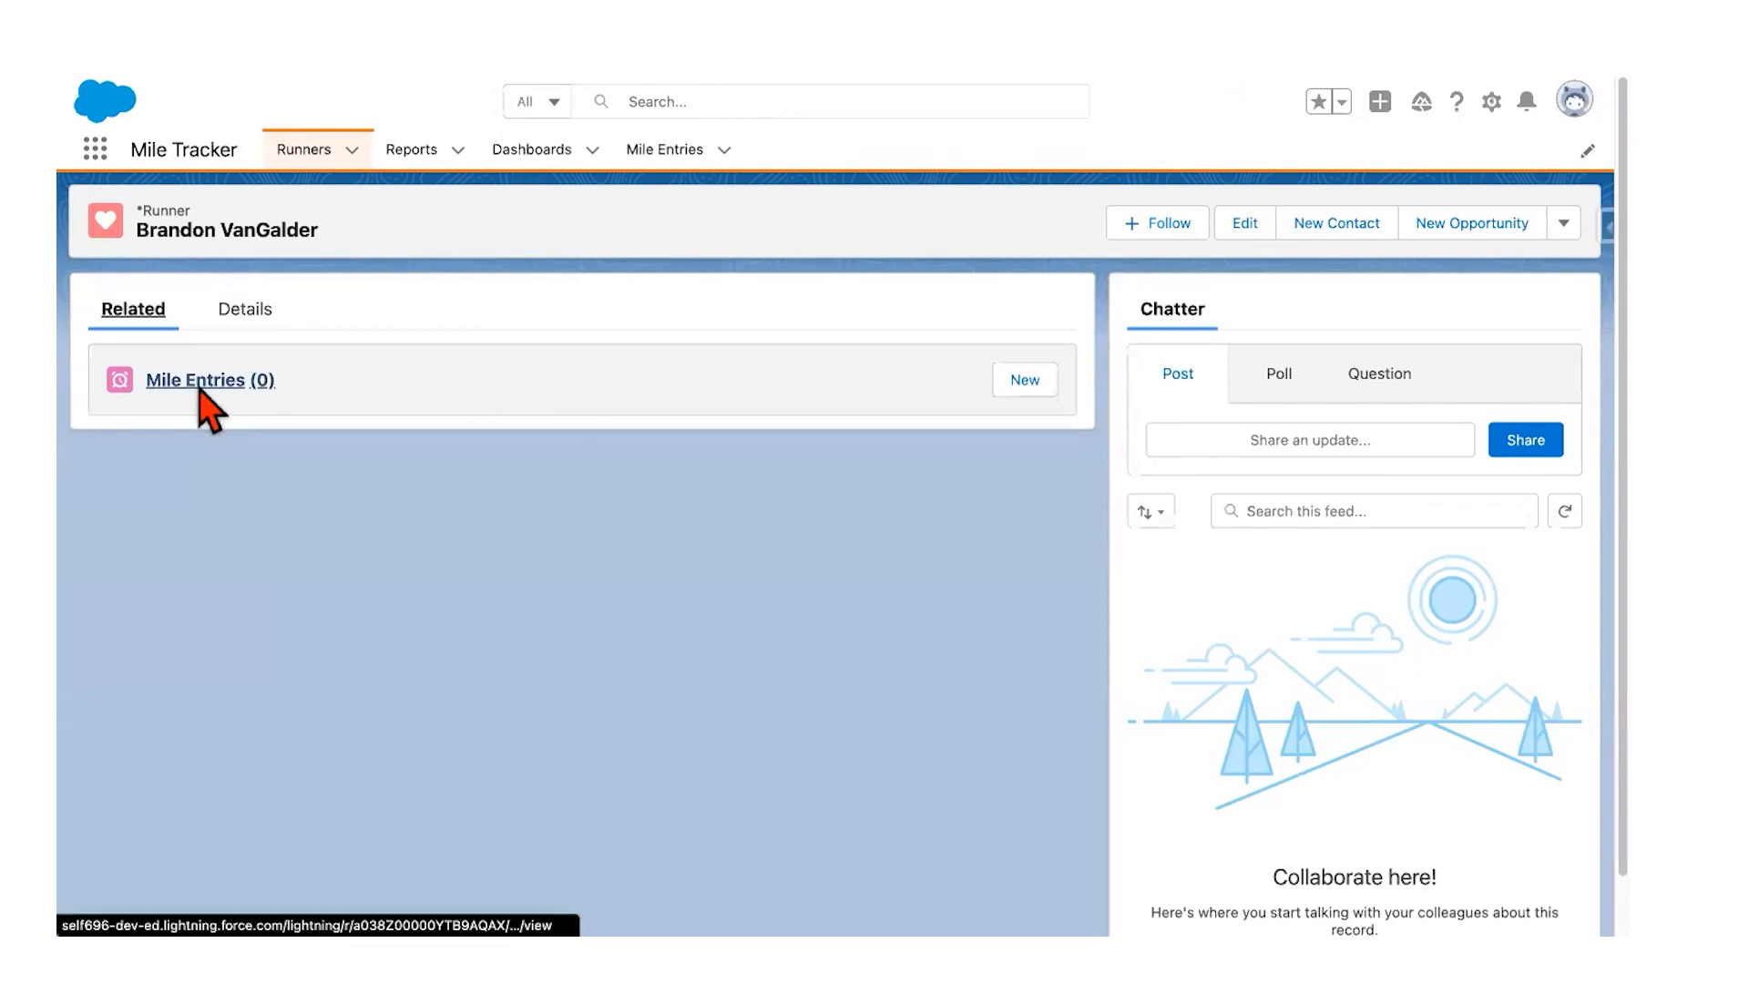
pyautogui.click(1022, 383)
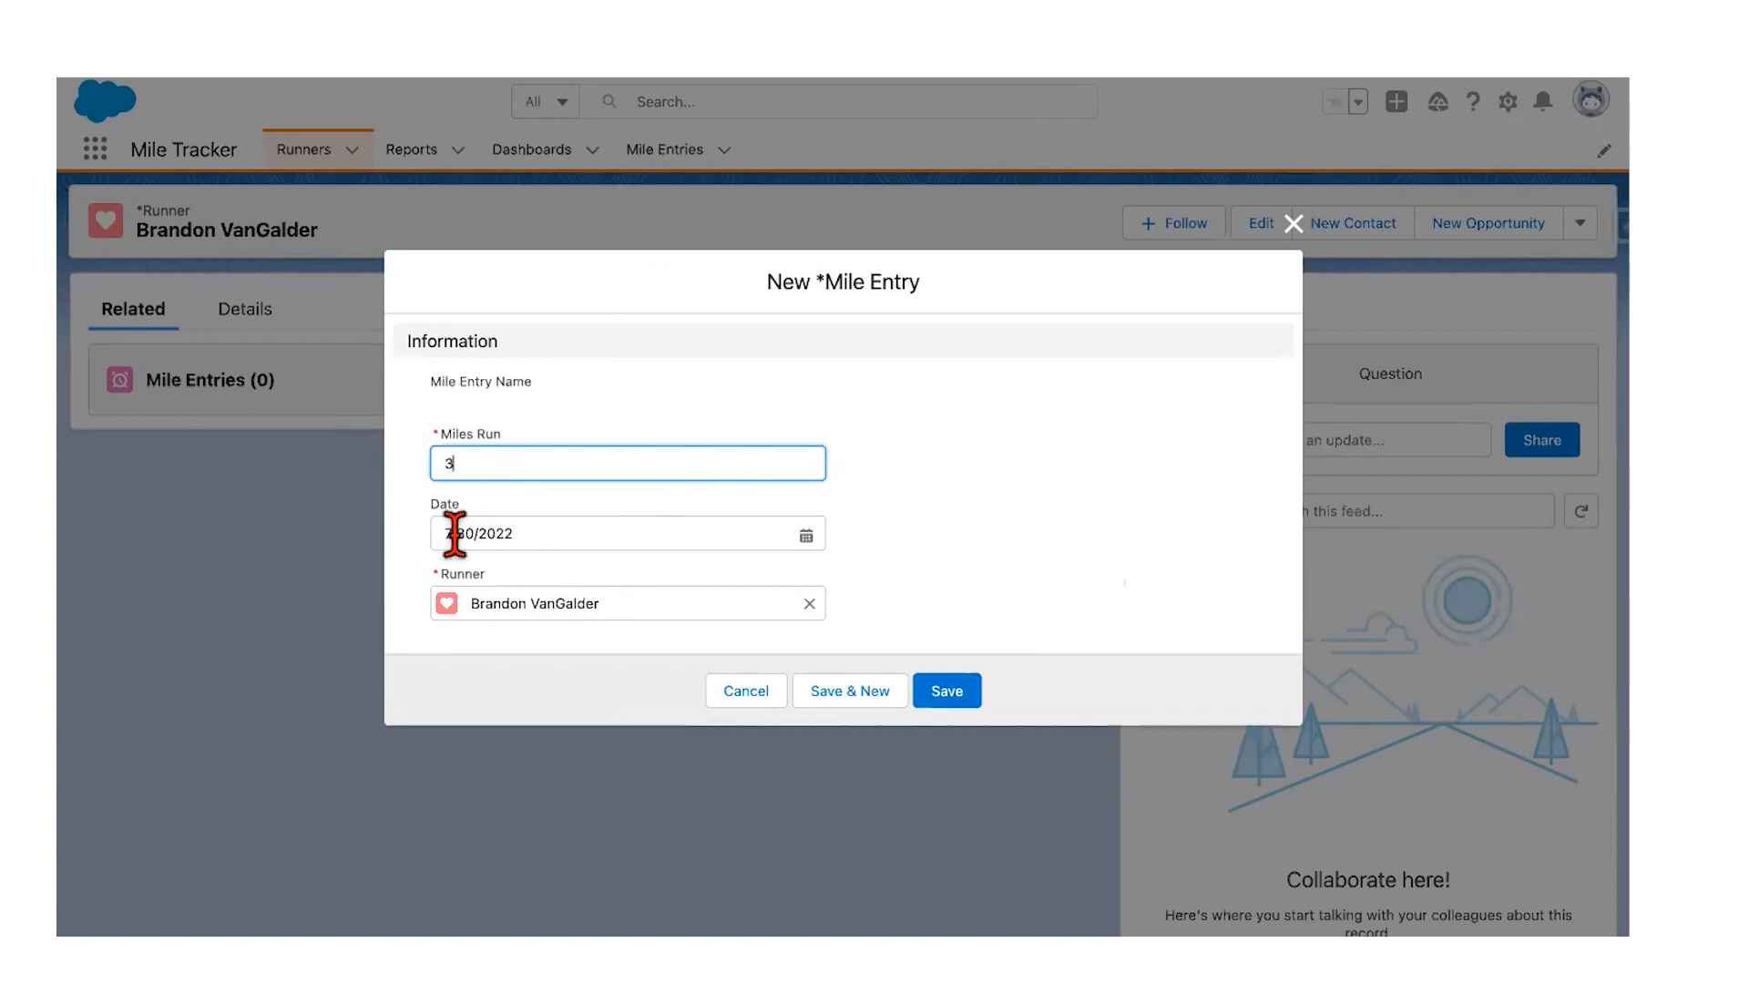
pyautogui.click(802, 535)
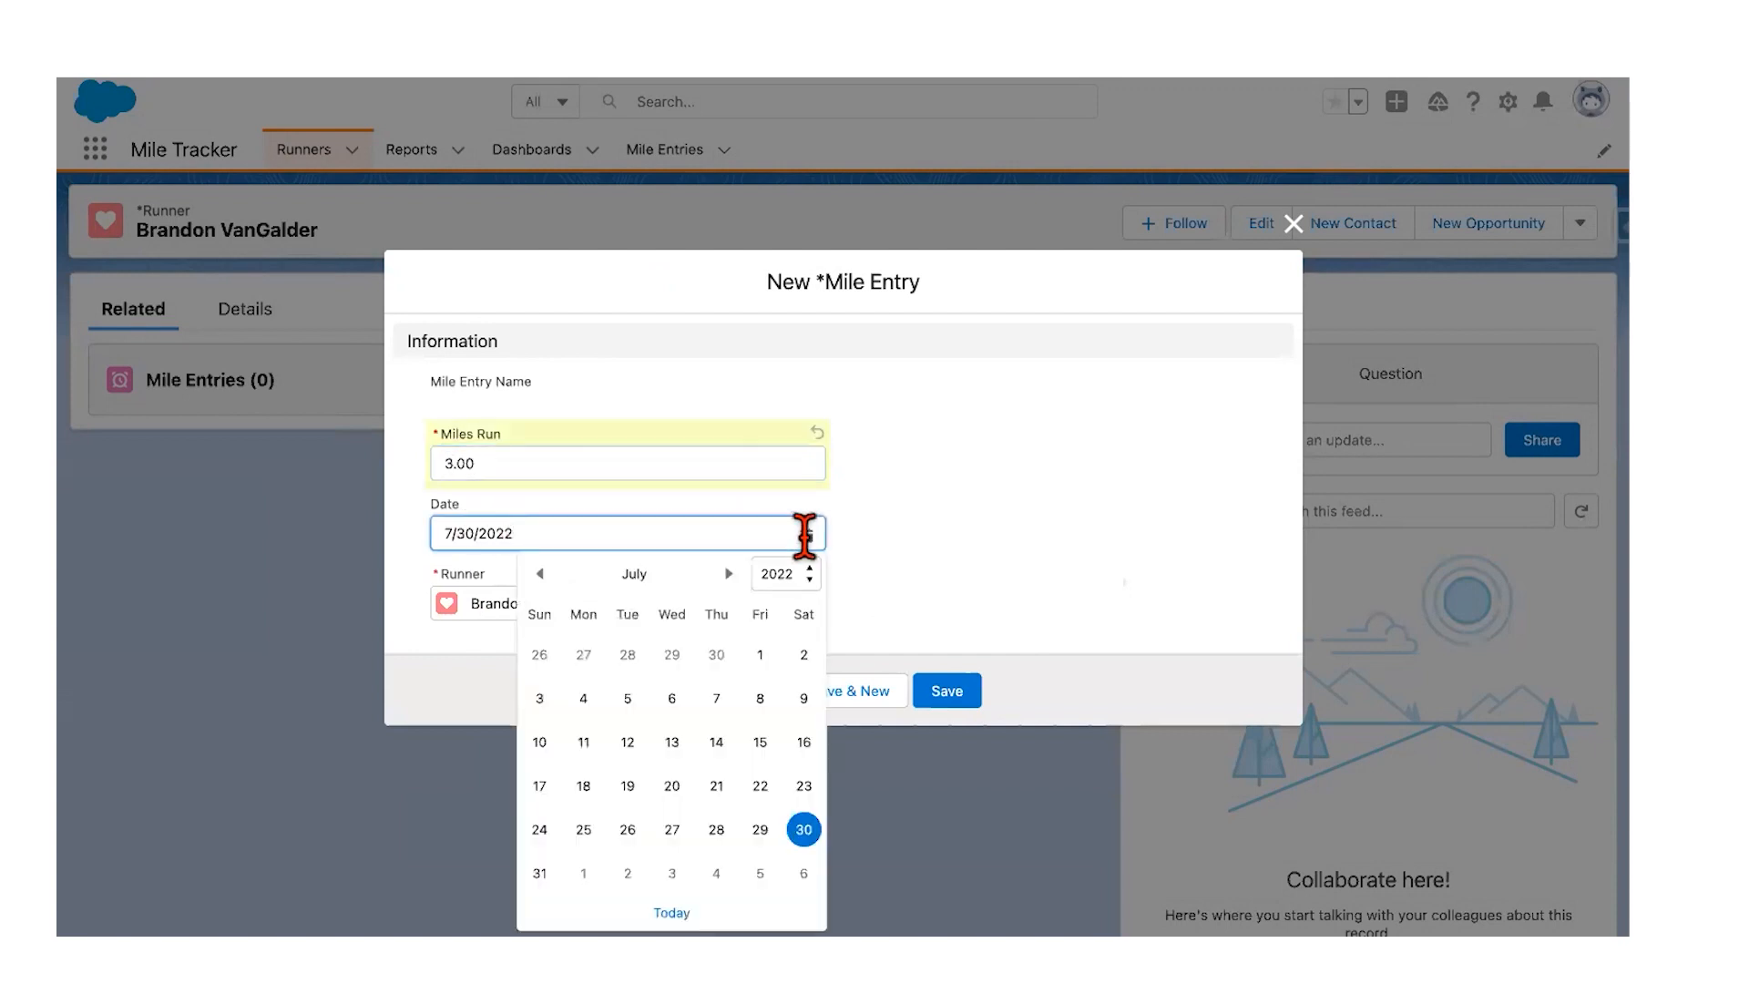
pyautogui.click(760, 830)
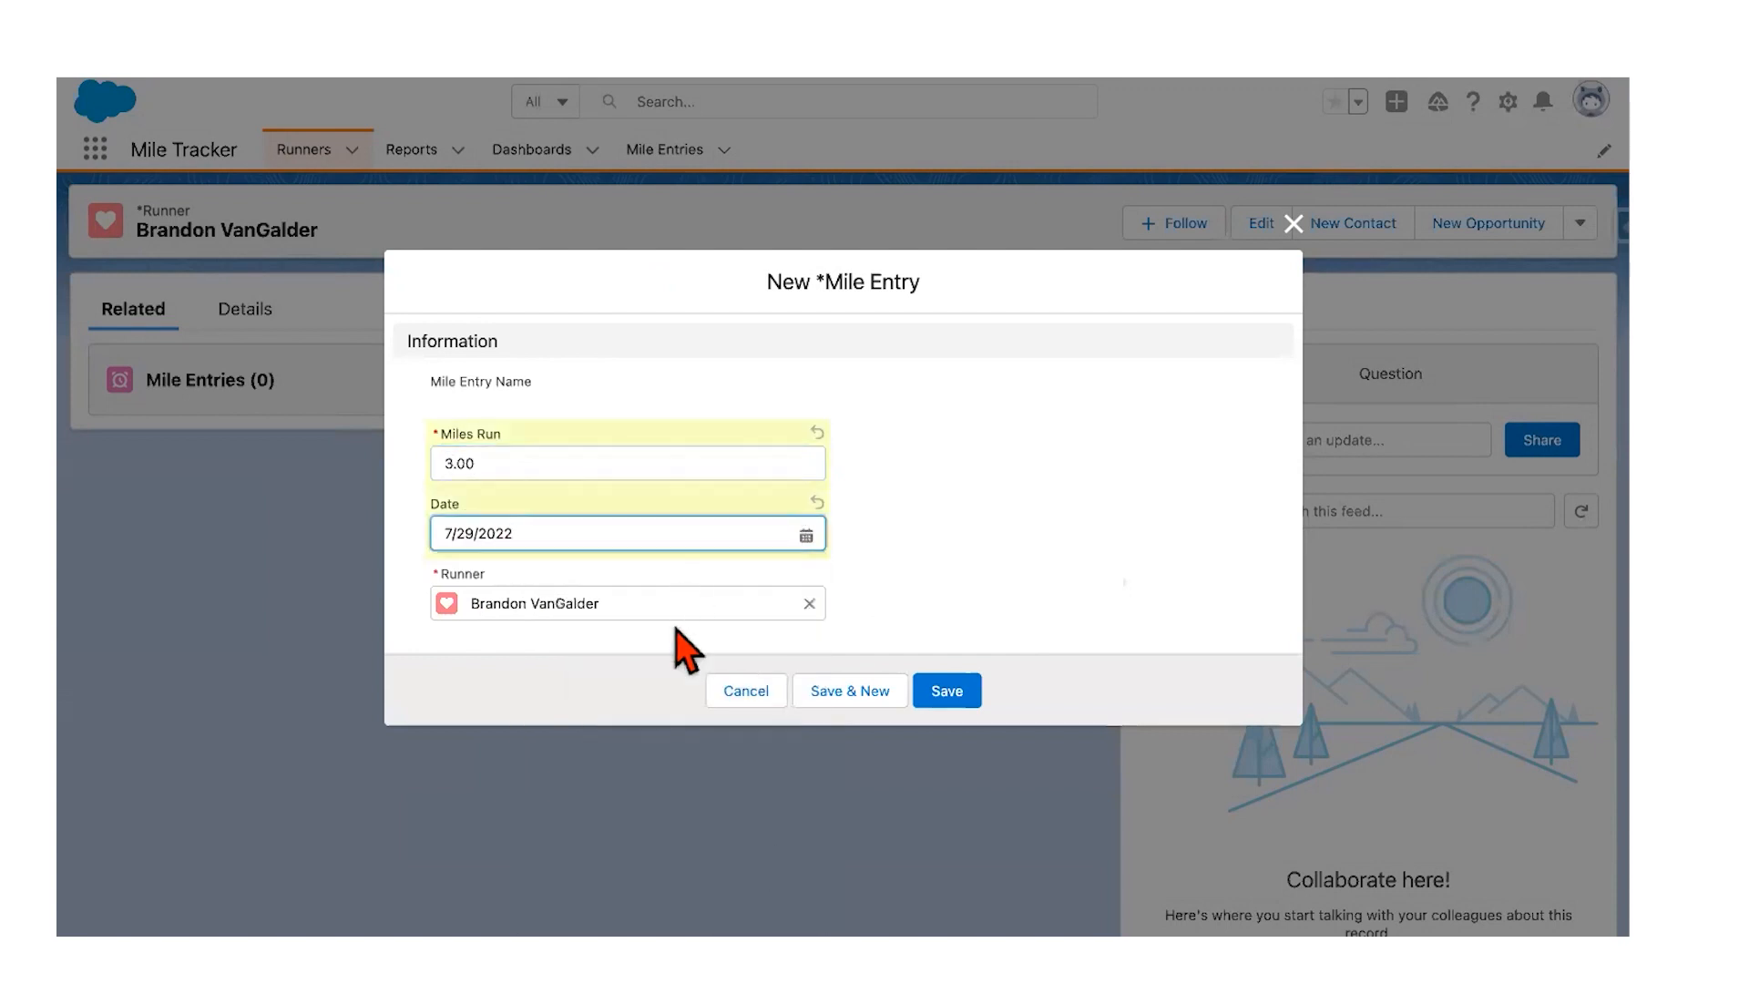
pyautogui.click(938, 692)
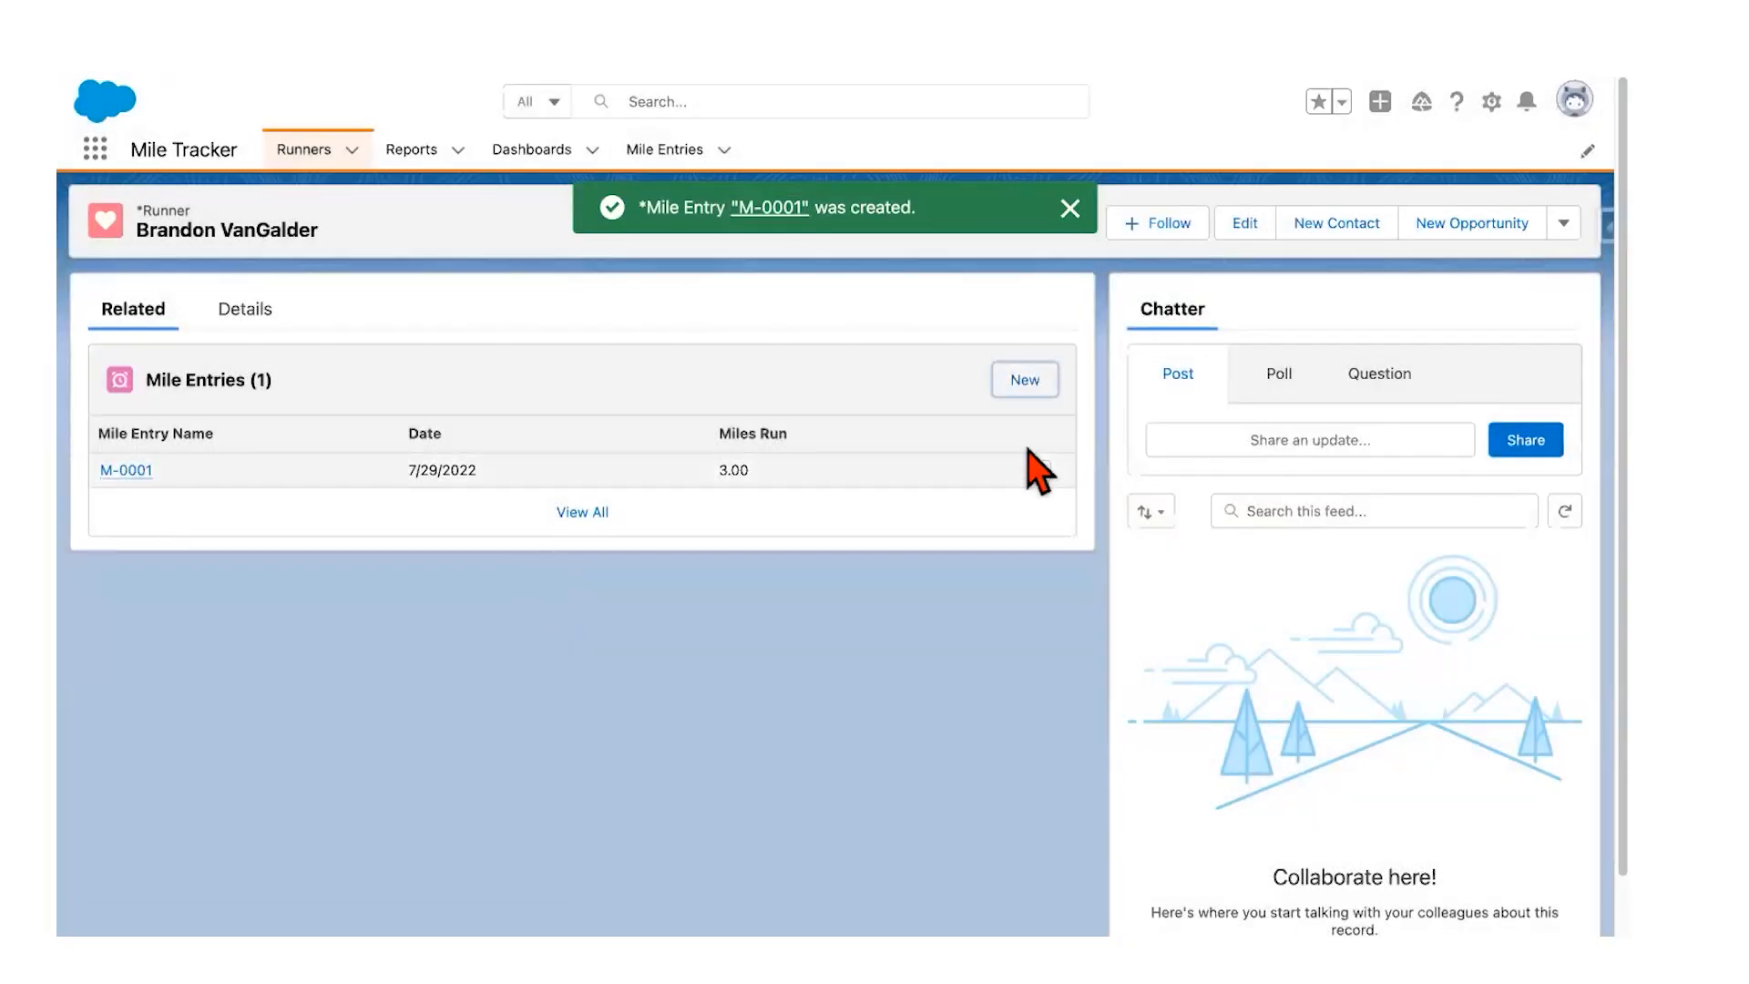
pyautogui.click(1025, 379)
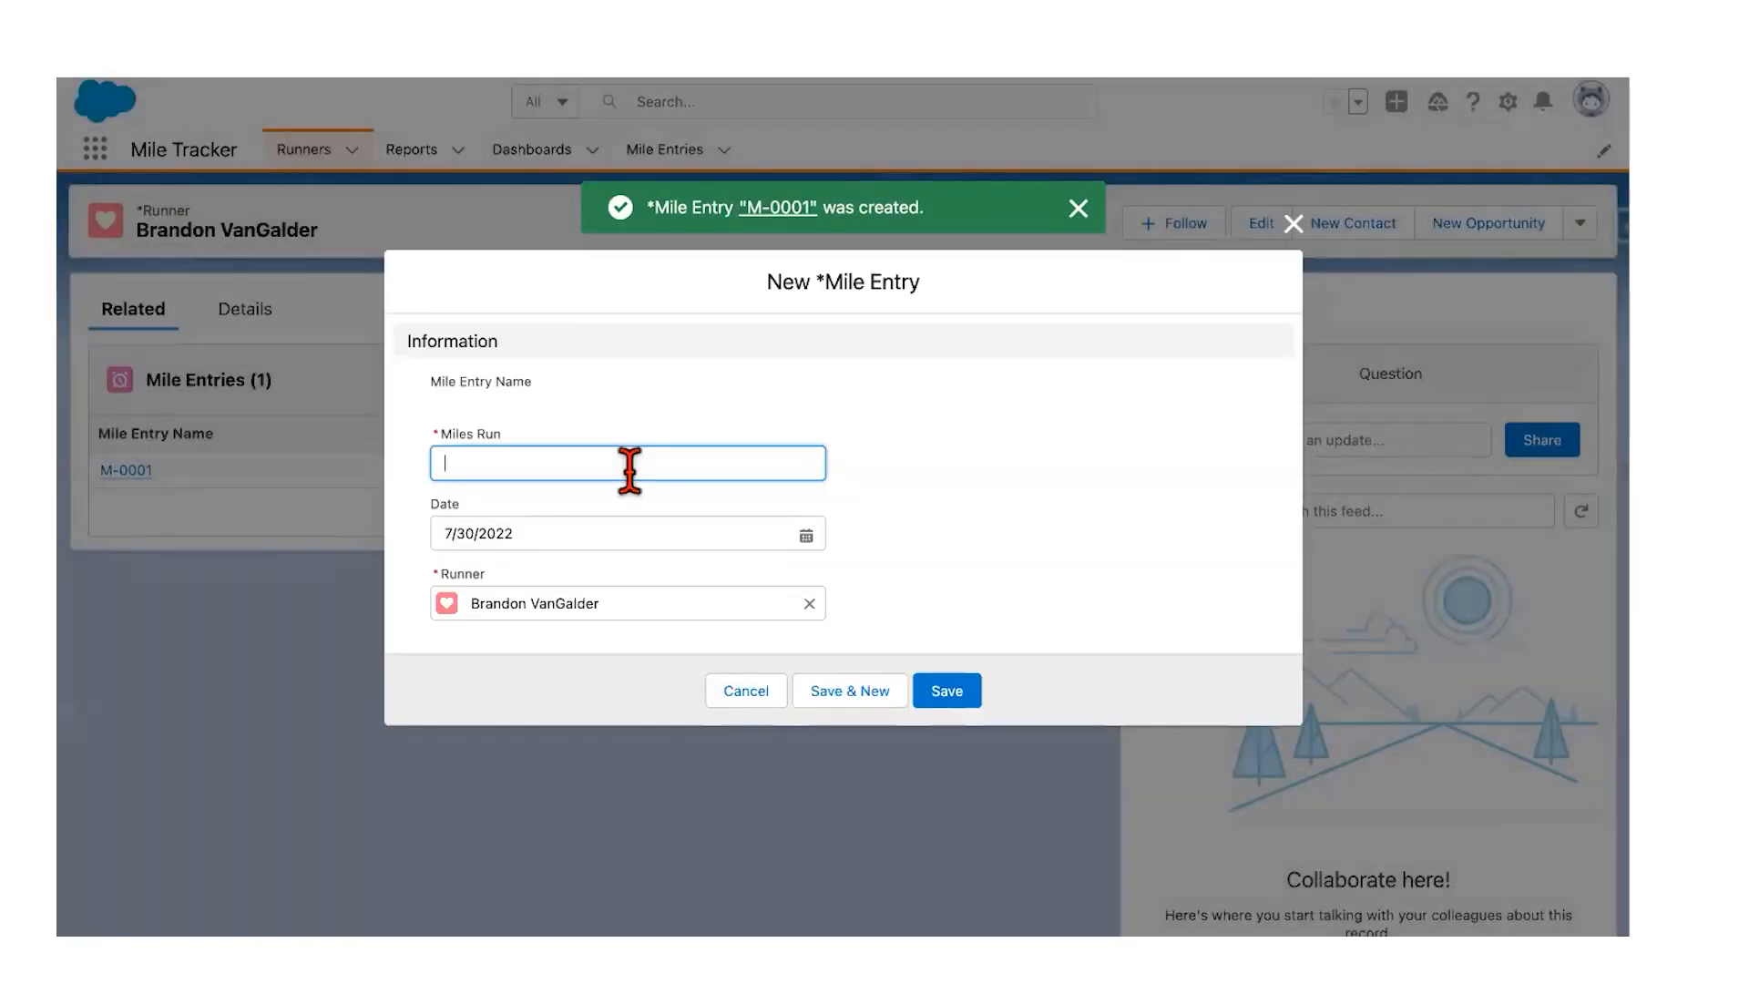
pyautogui.write('2')
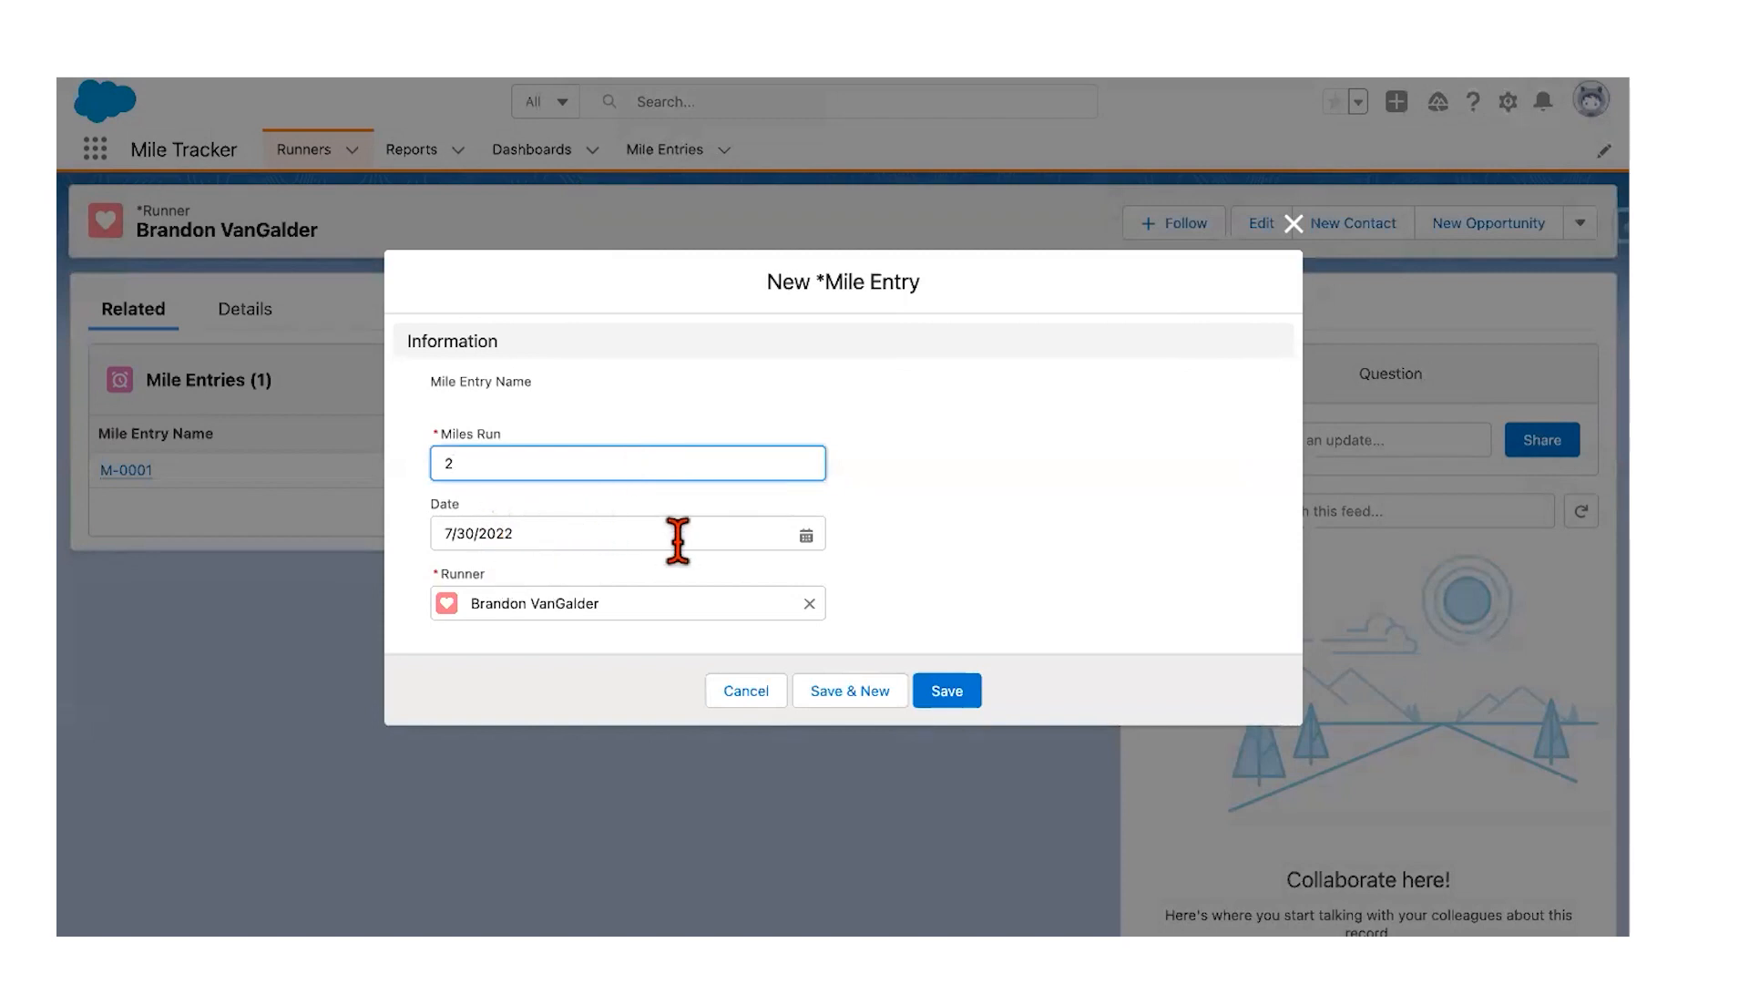
pyautogui.click(943, 692)
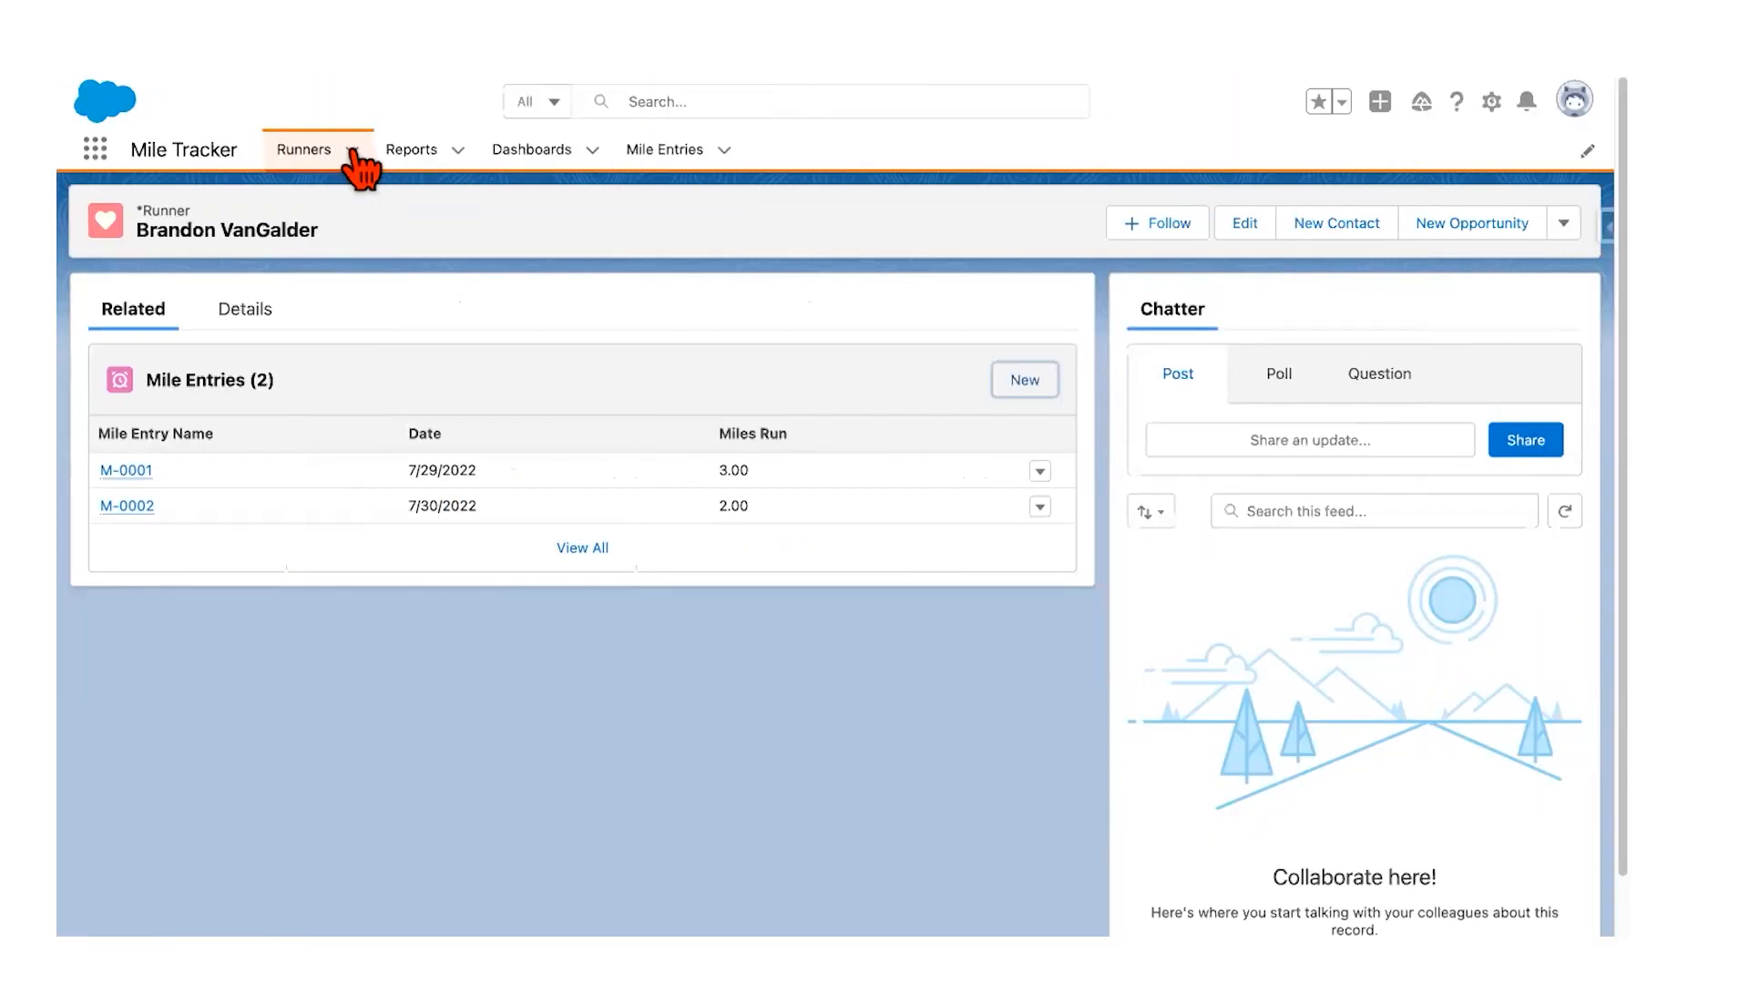
# Step: Open the other recent runner and add two 5.00-mile entries, dated 7/28/2022 and 7/30/2022
pyautogui.click(352, 151)
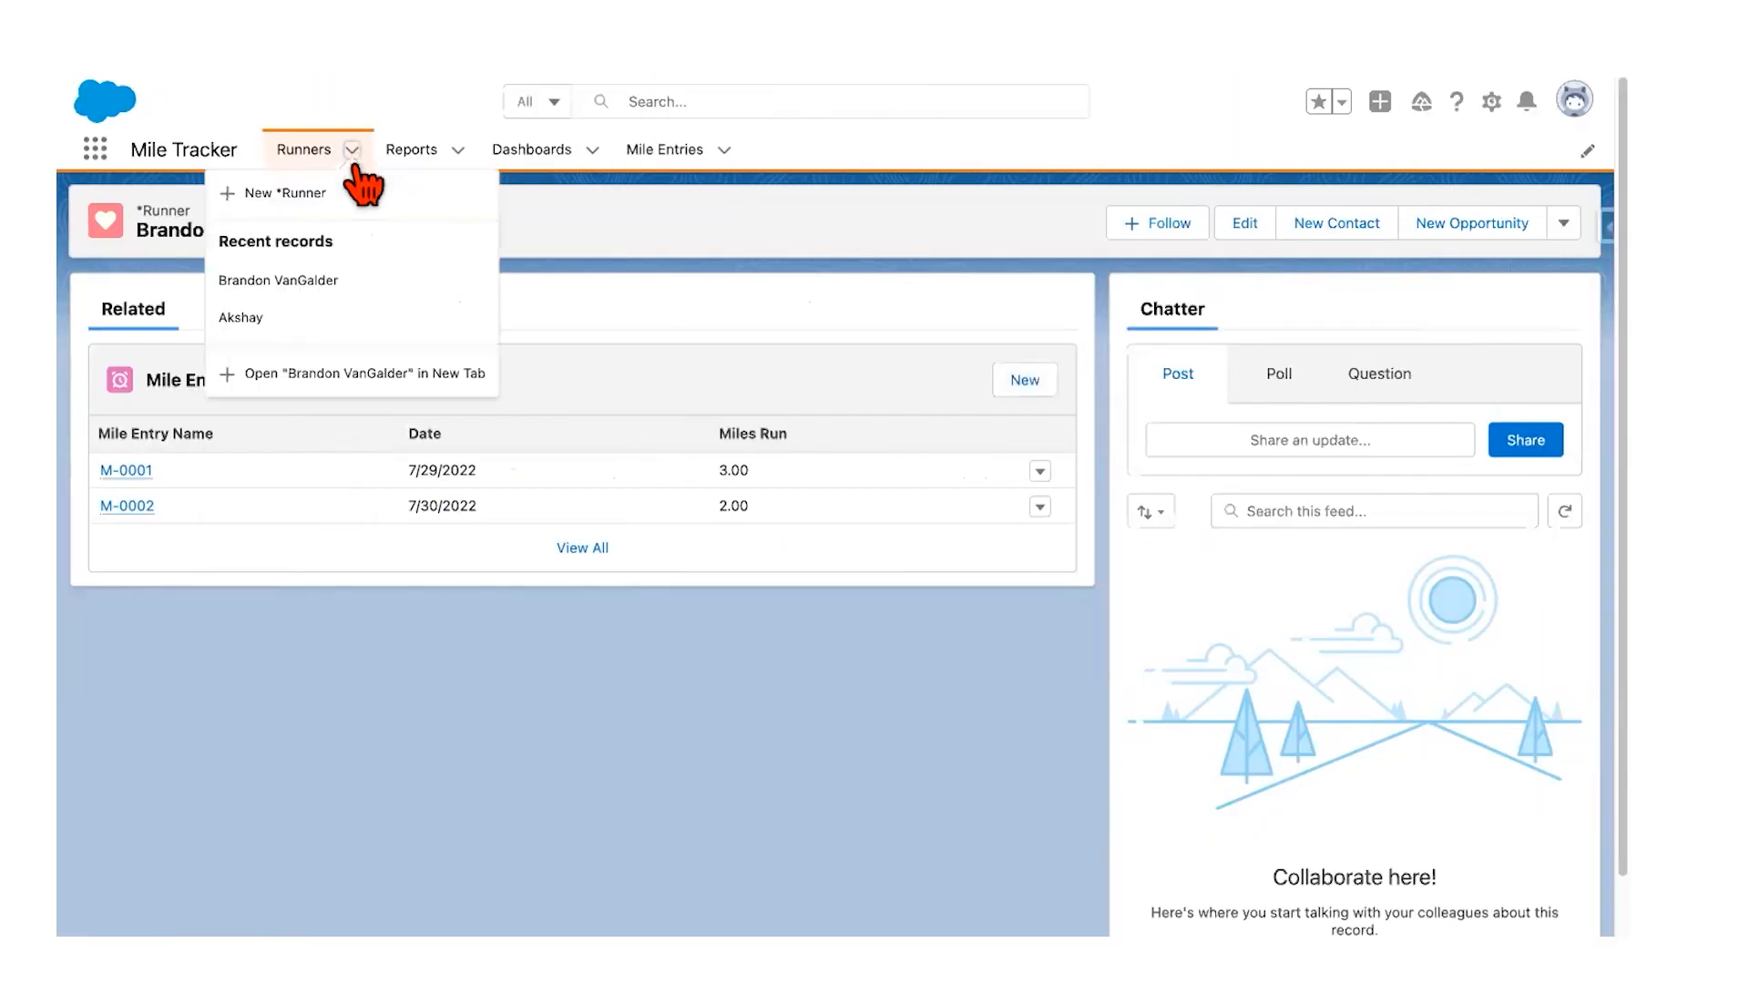
pyautogui.click(255, 319)
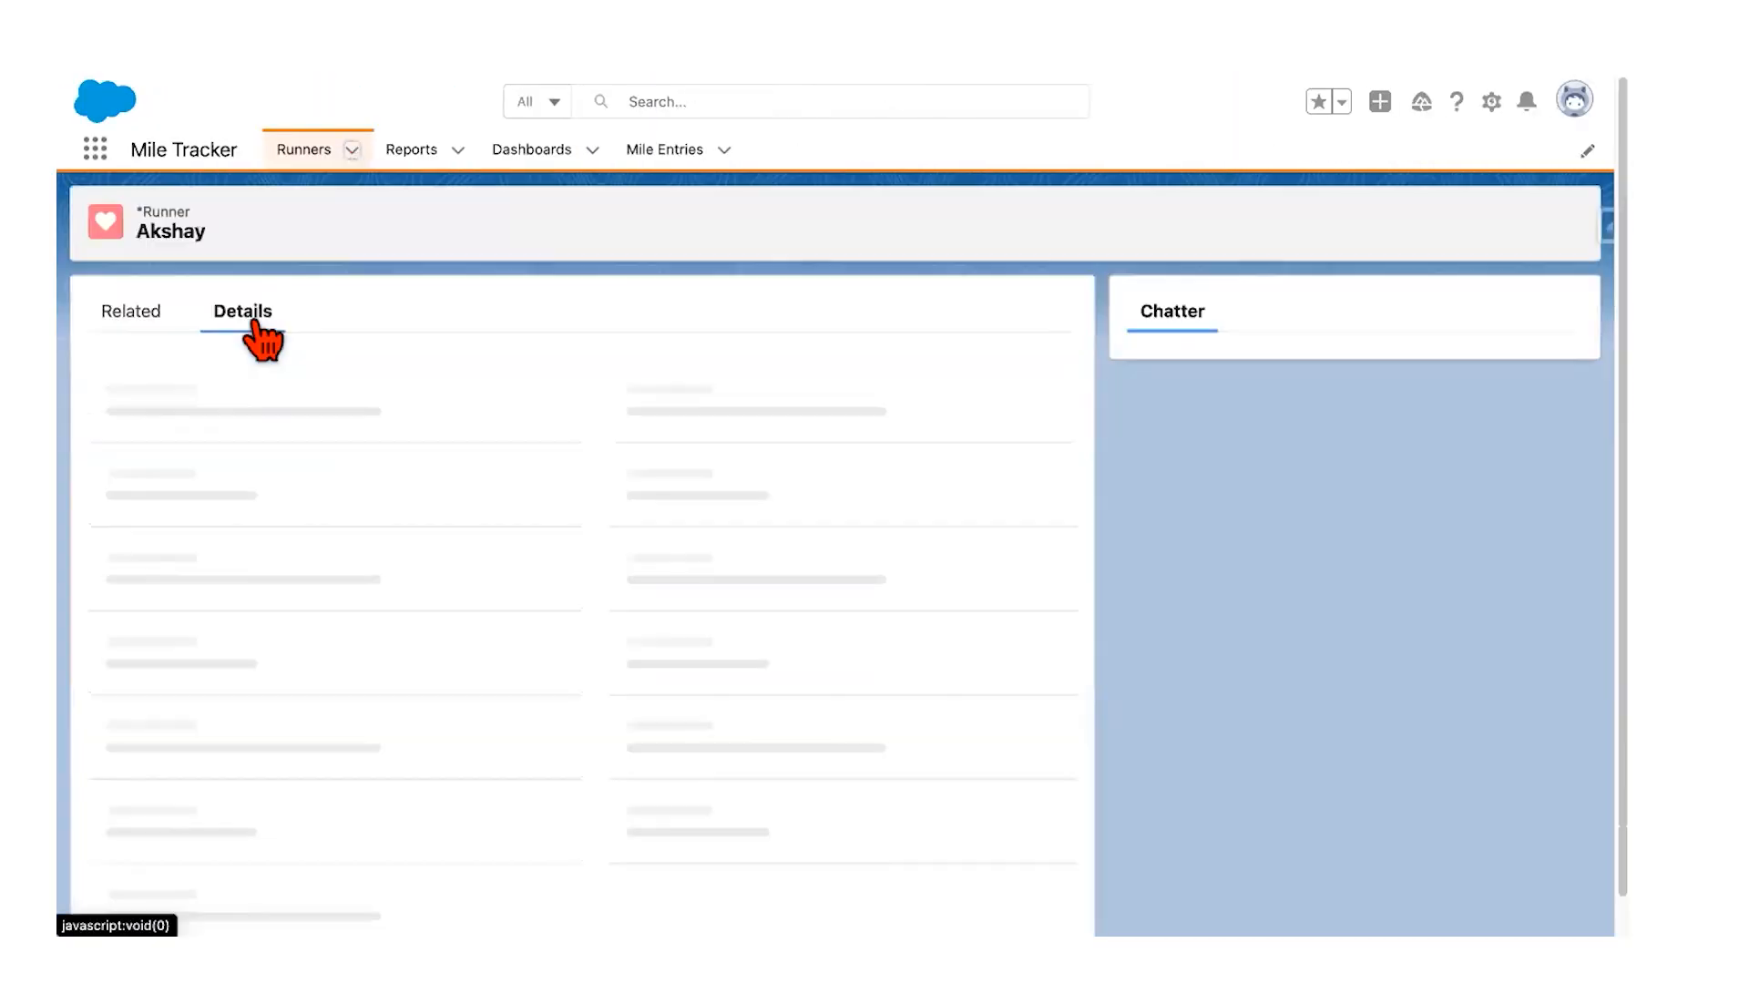
pyautogui.click(108, 311)
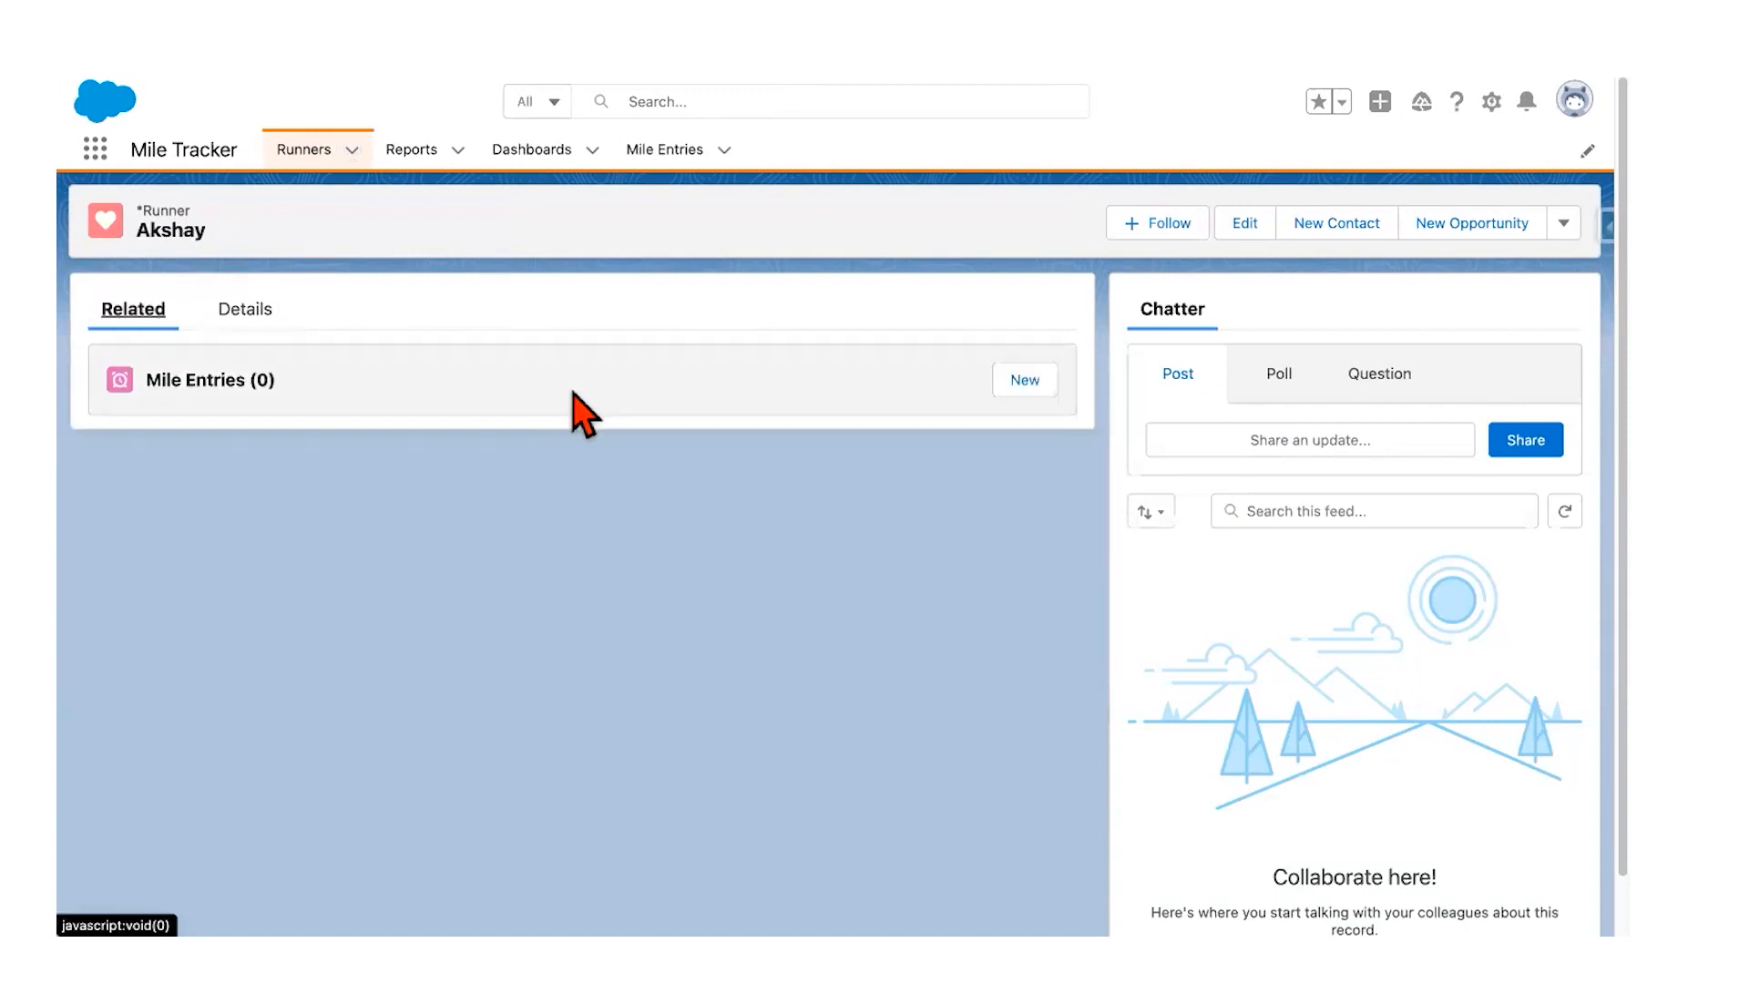
pyautogui.click(1025, 379)
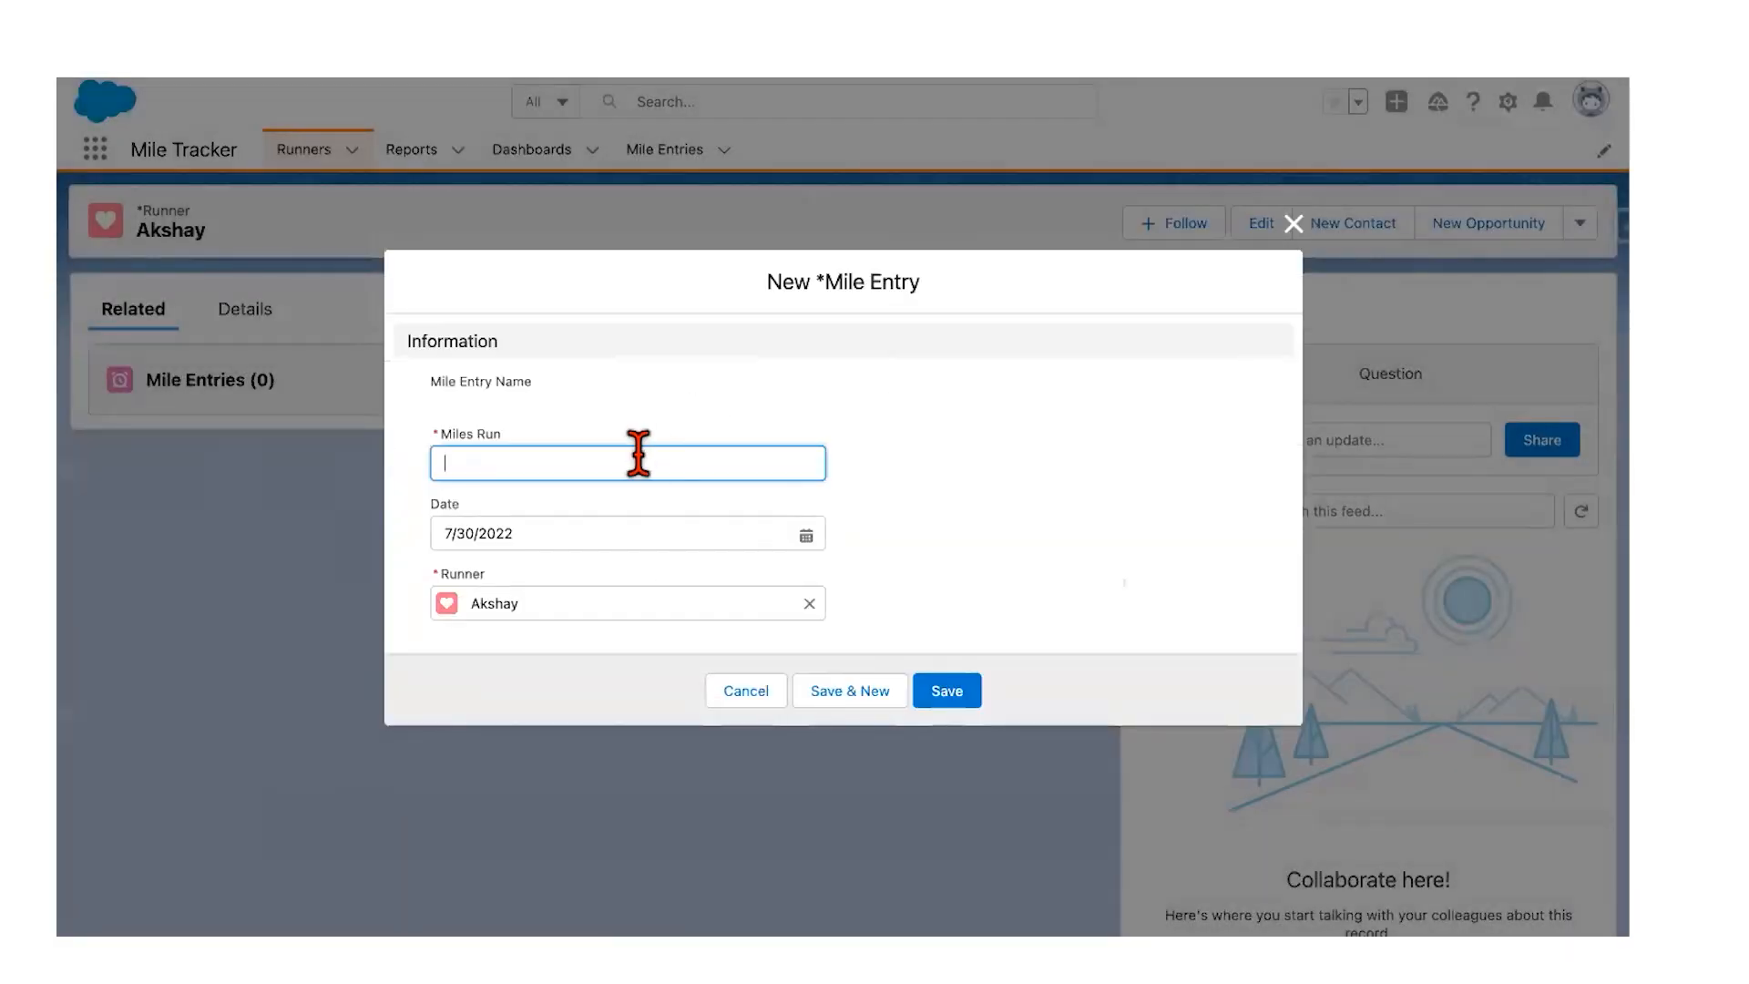
pyautogui.click(804, 529)
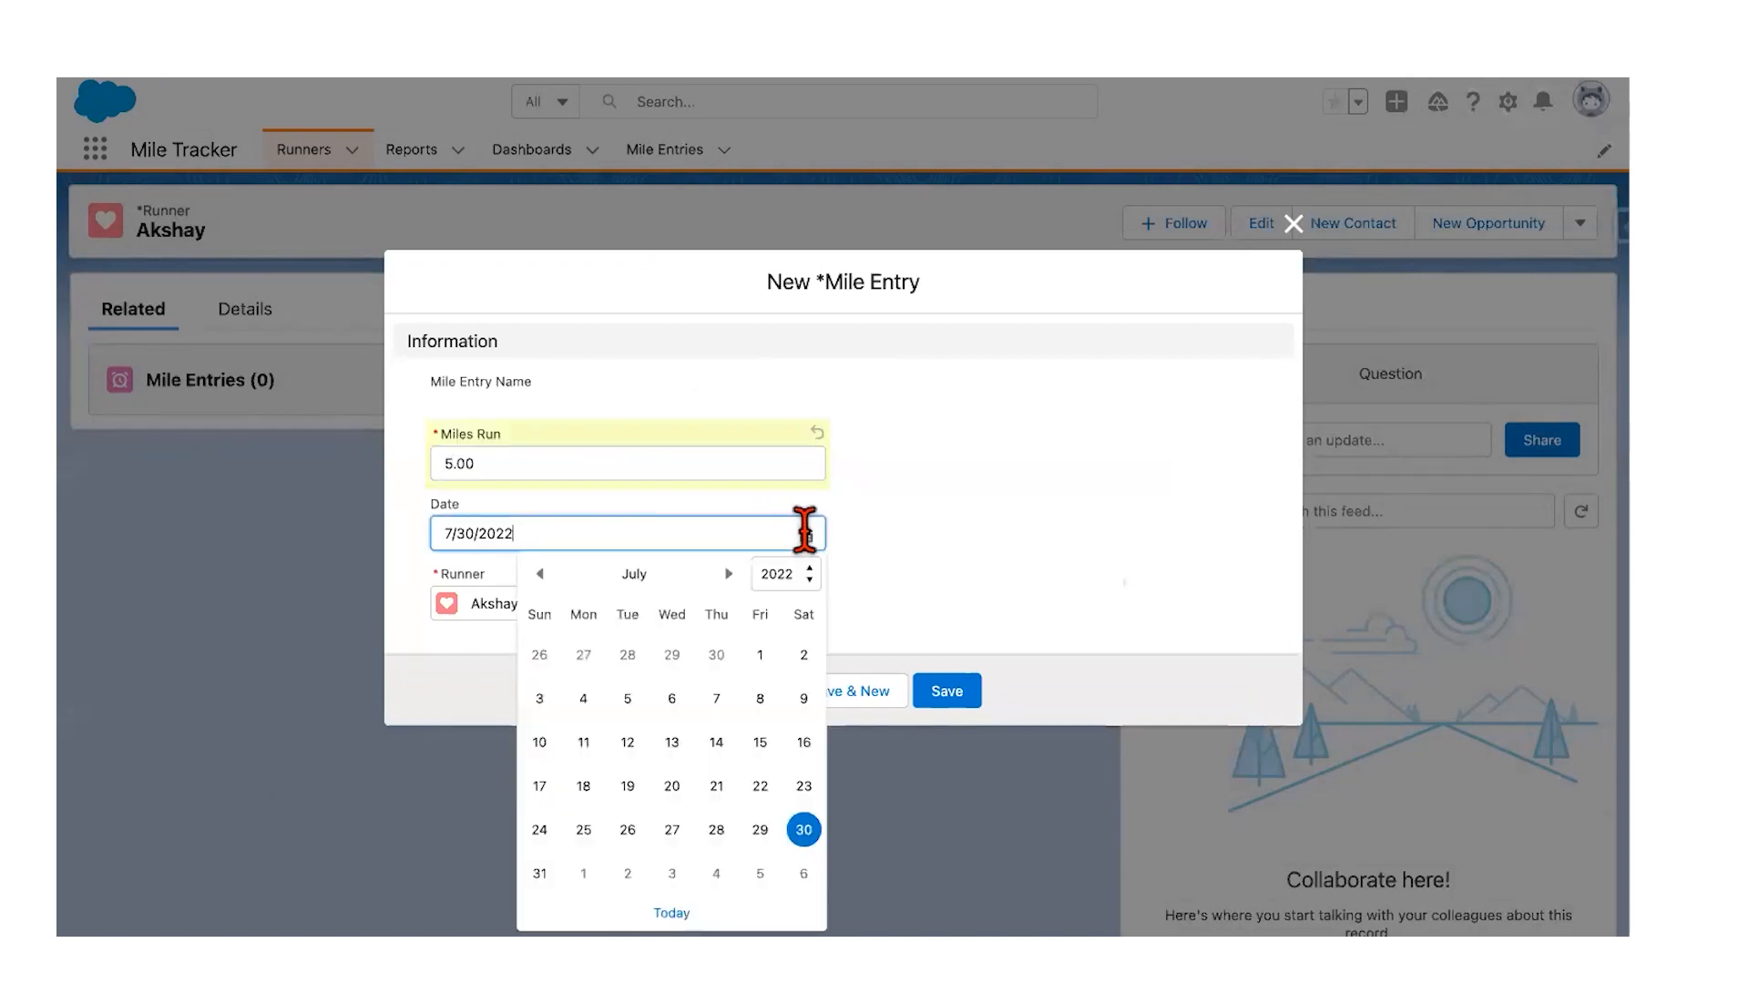
pyautogui.click(716, 830)
pyautogui.click(948, 693)
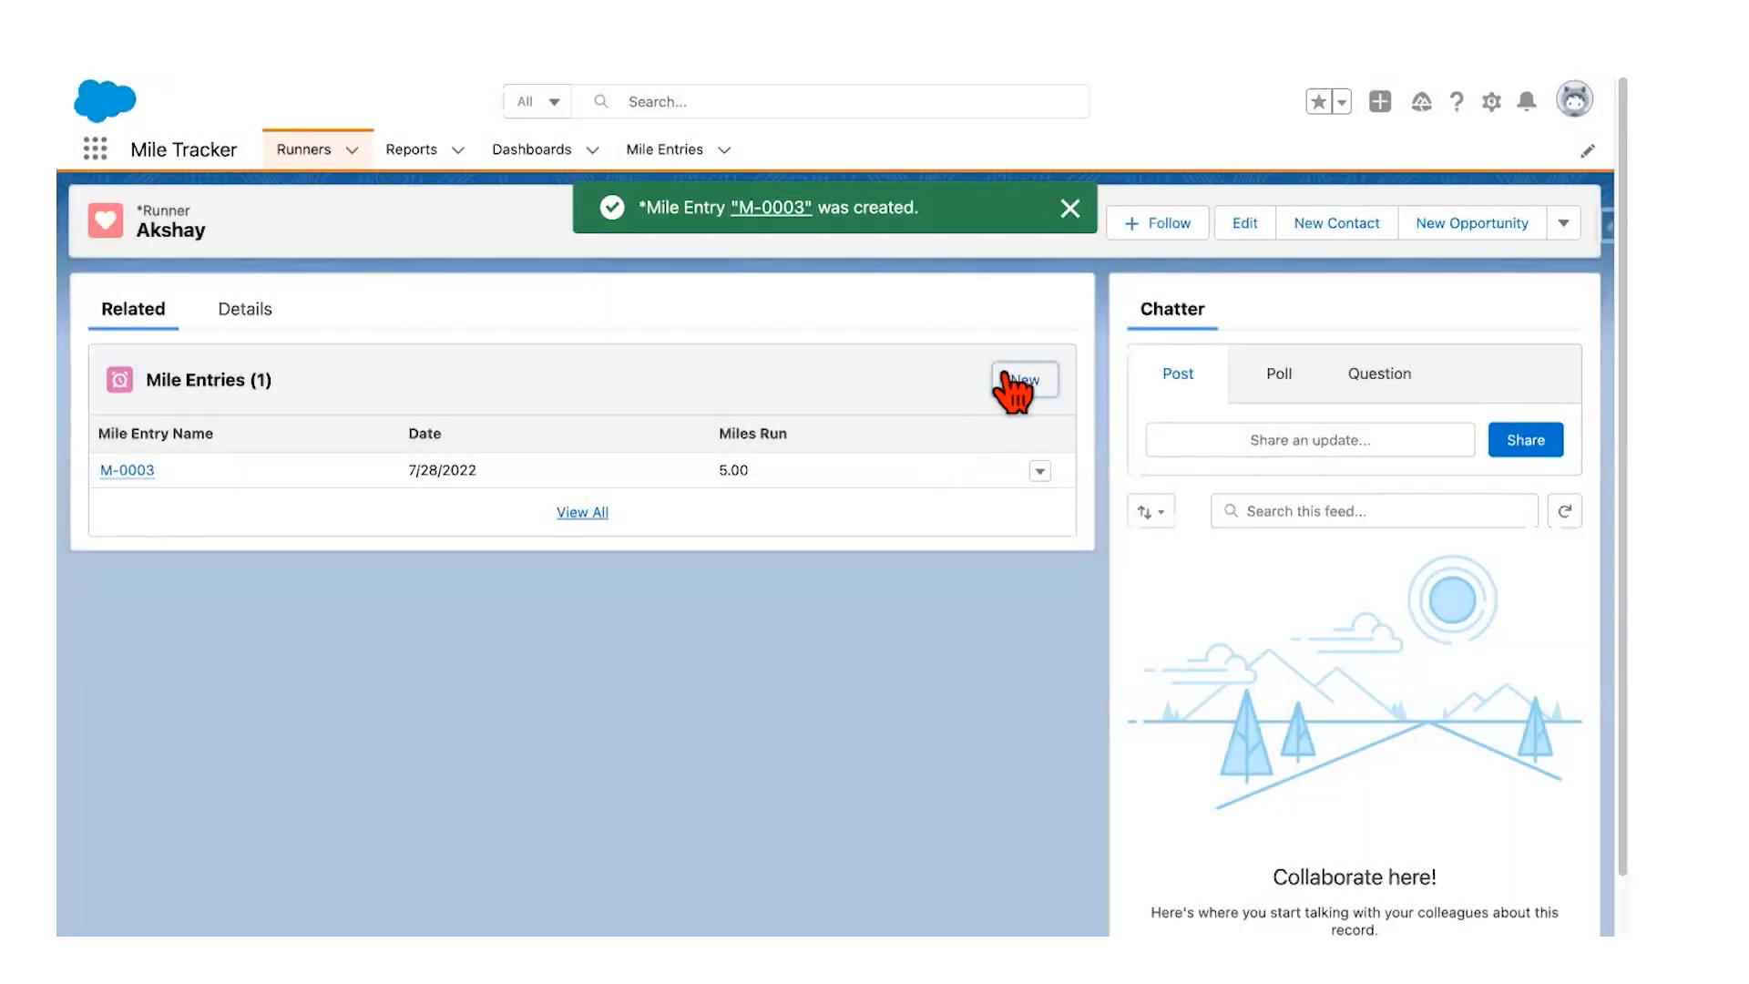
pyautogui.click(1013, 381)
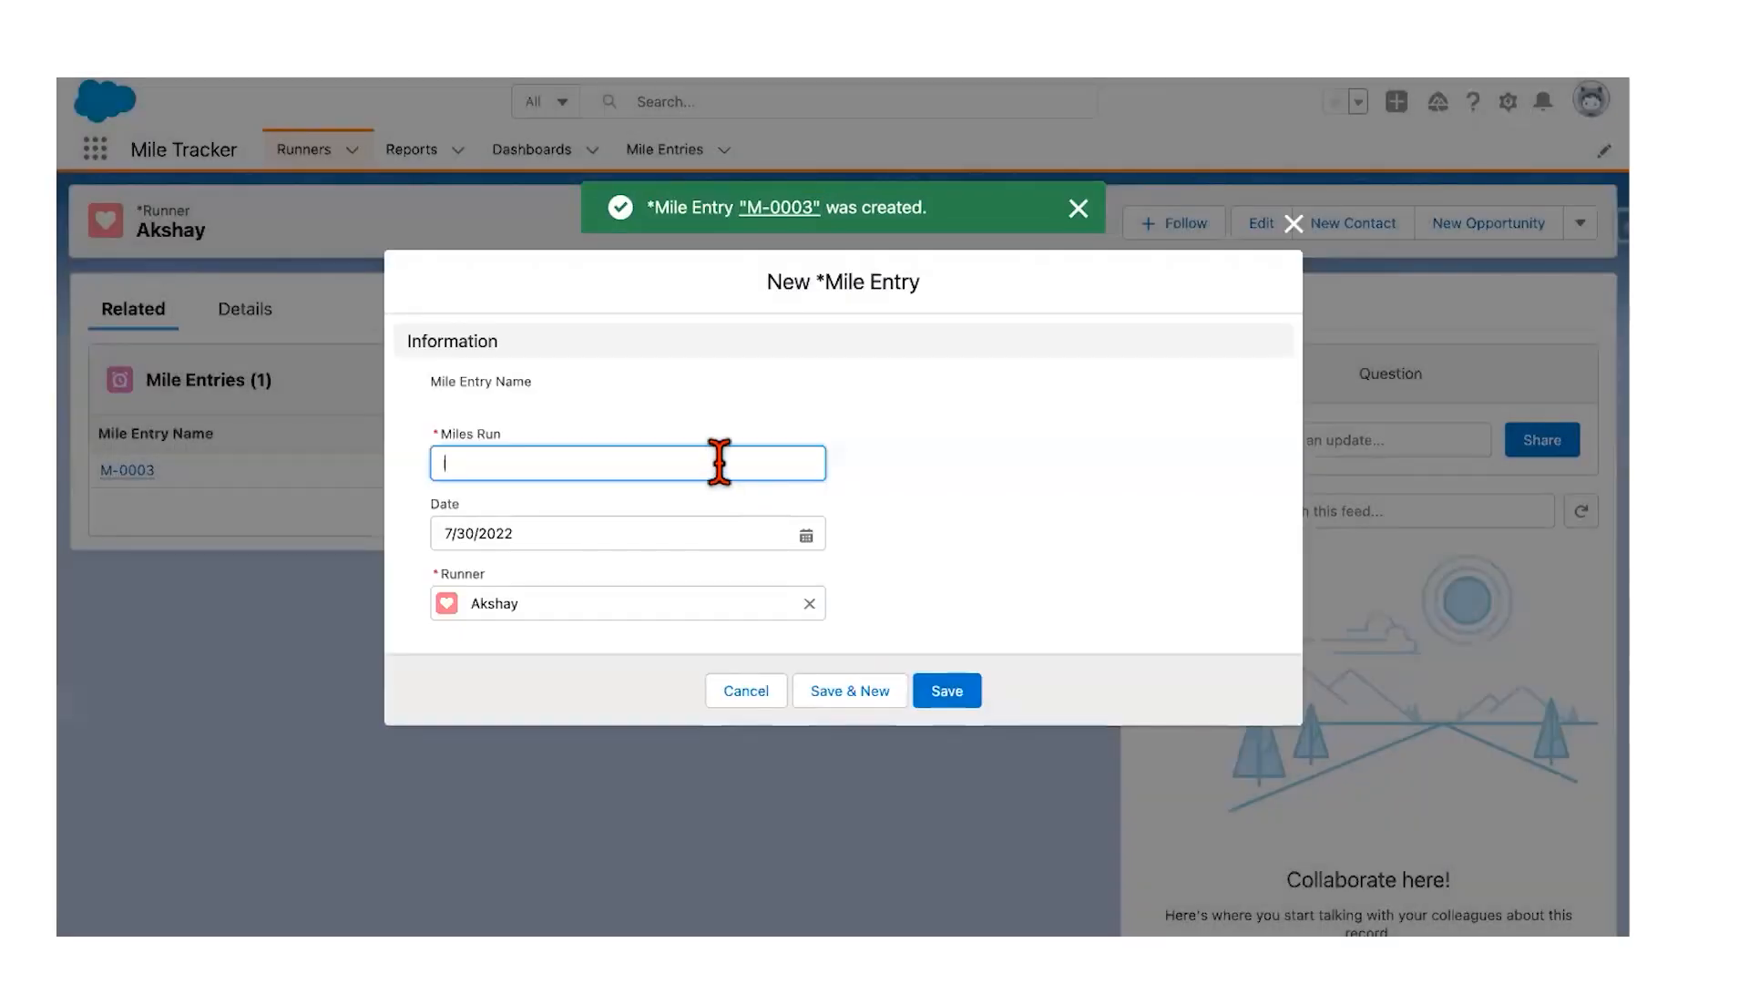
pyautogui.click(961, 696)
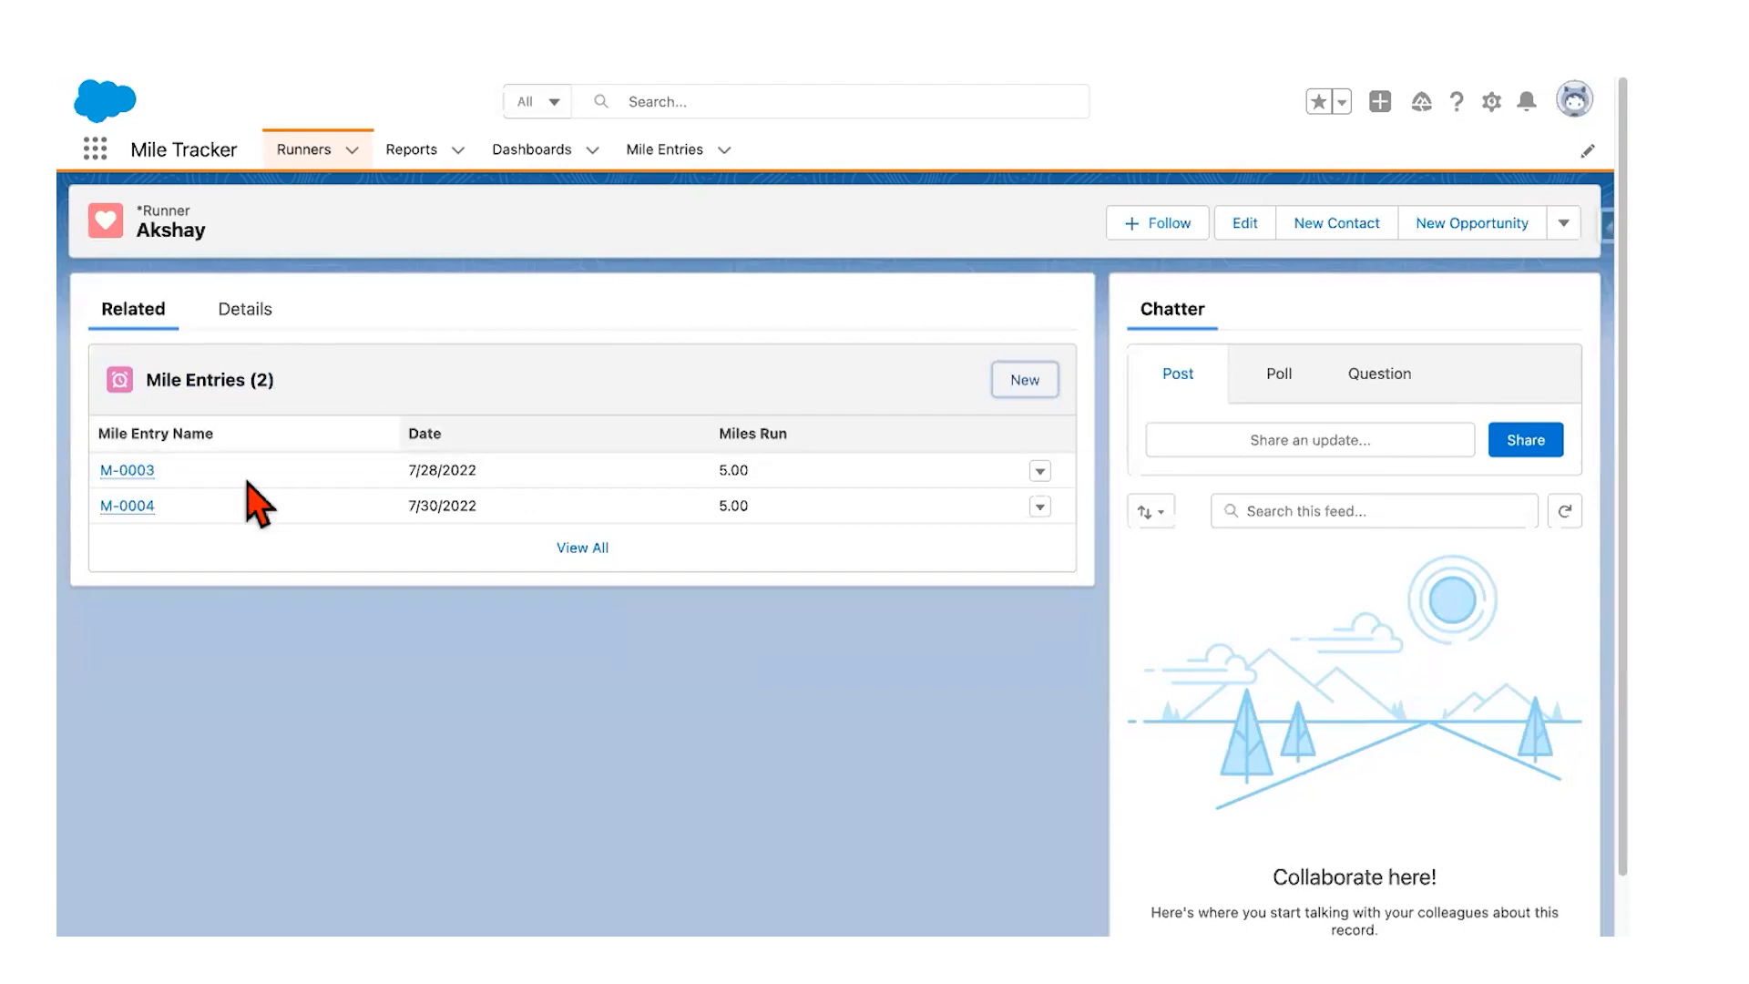
# Step: Check the next step in the guide, then return to the runner's record
pyautogui.hotkey('ctrl', 'Left')
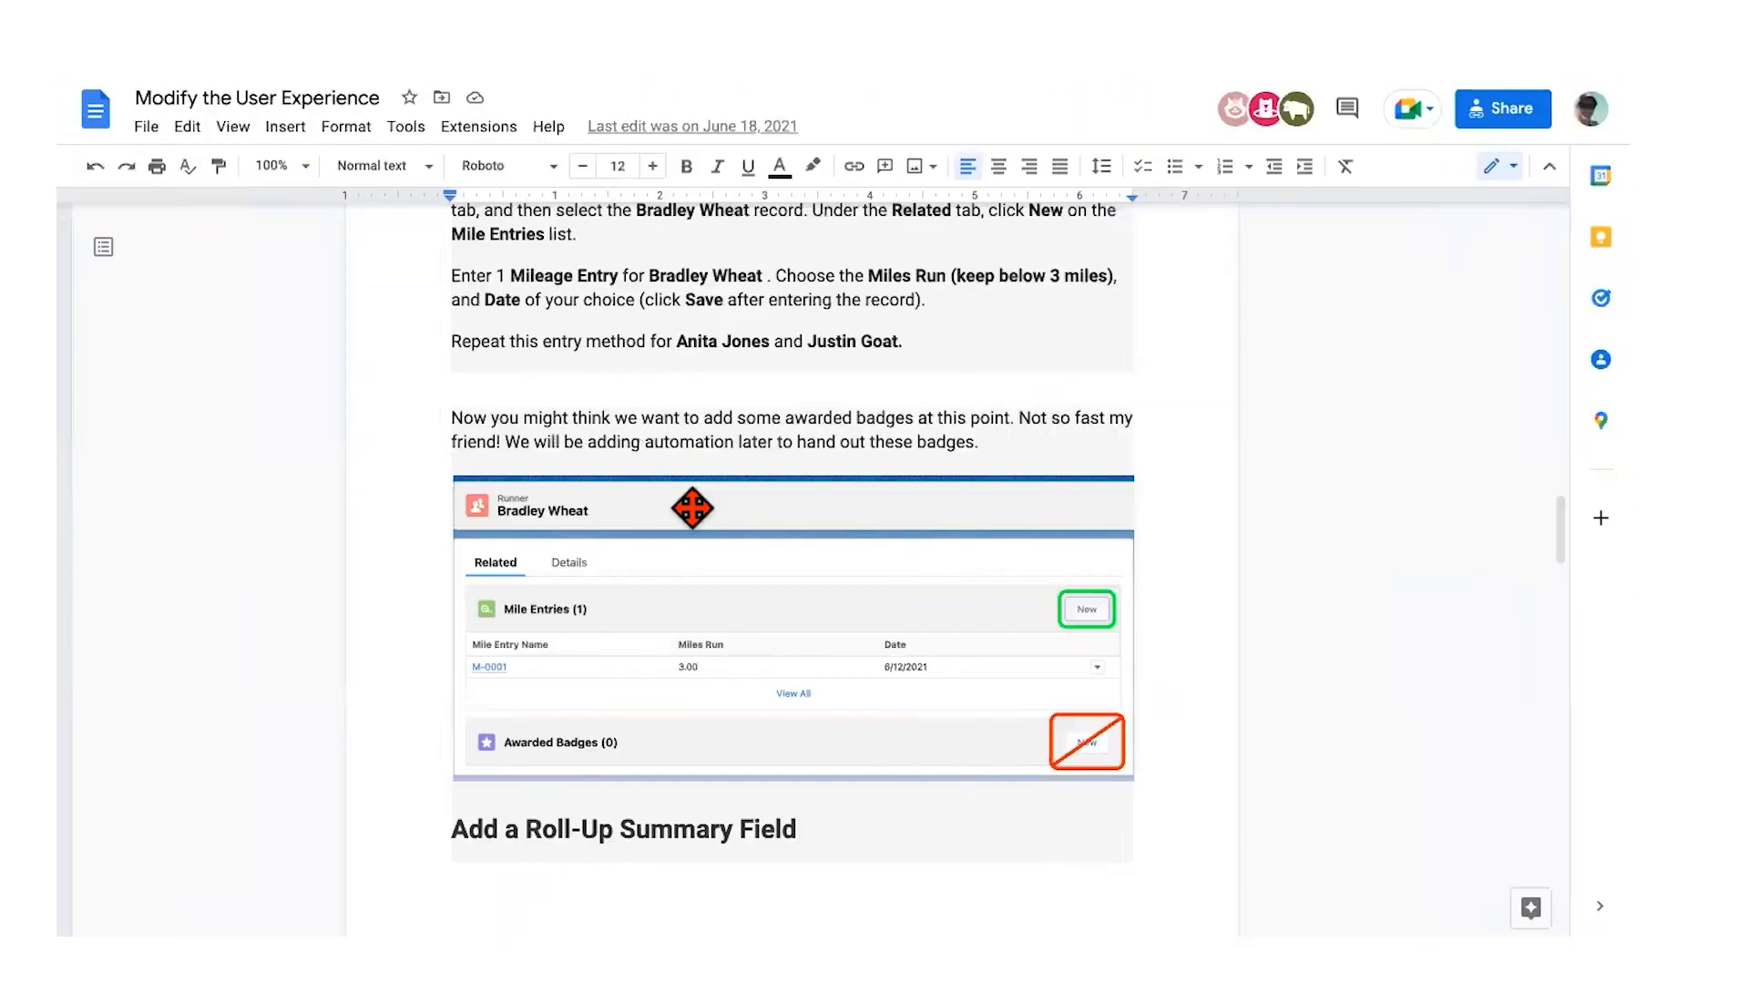
pyautogui.scroll(-2, 693, 507)
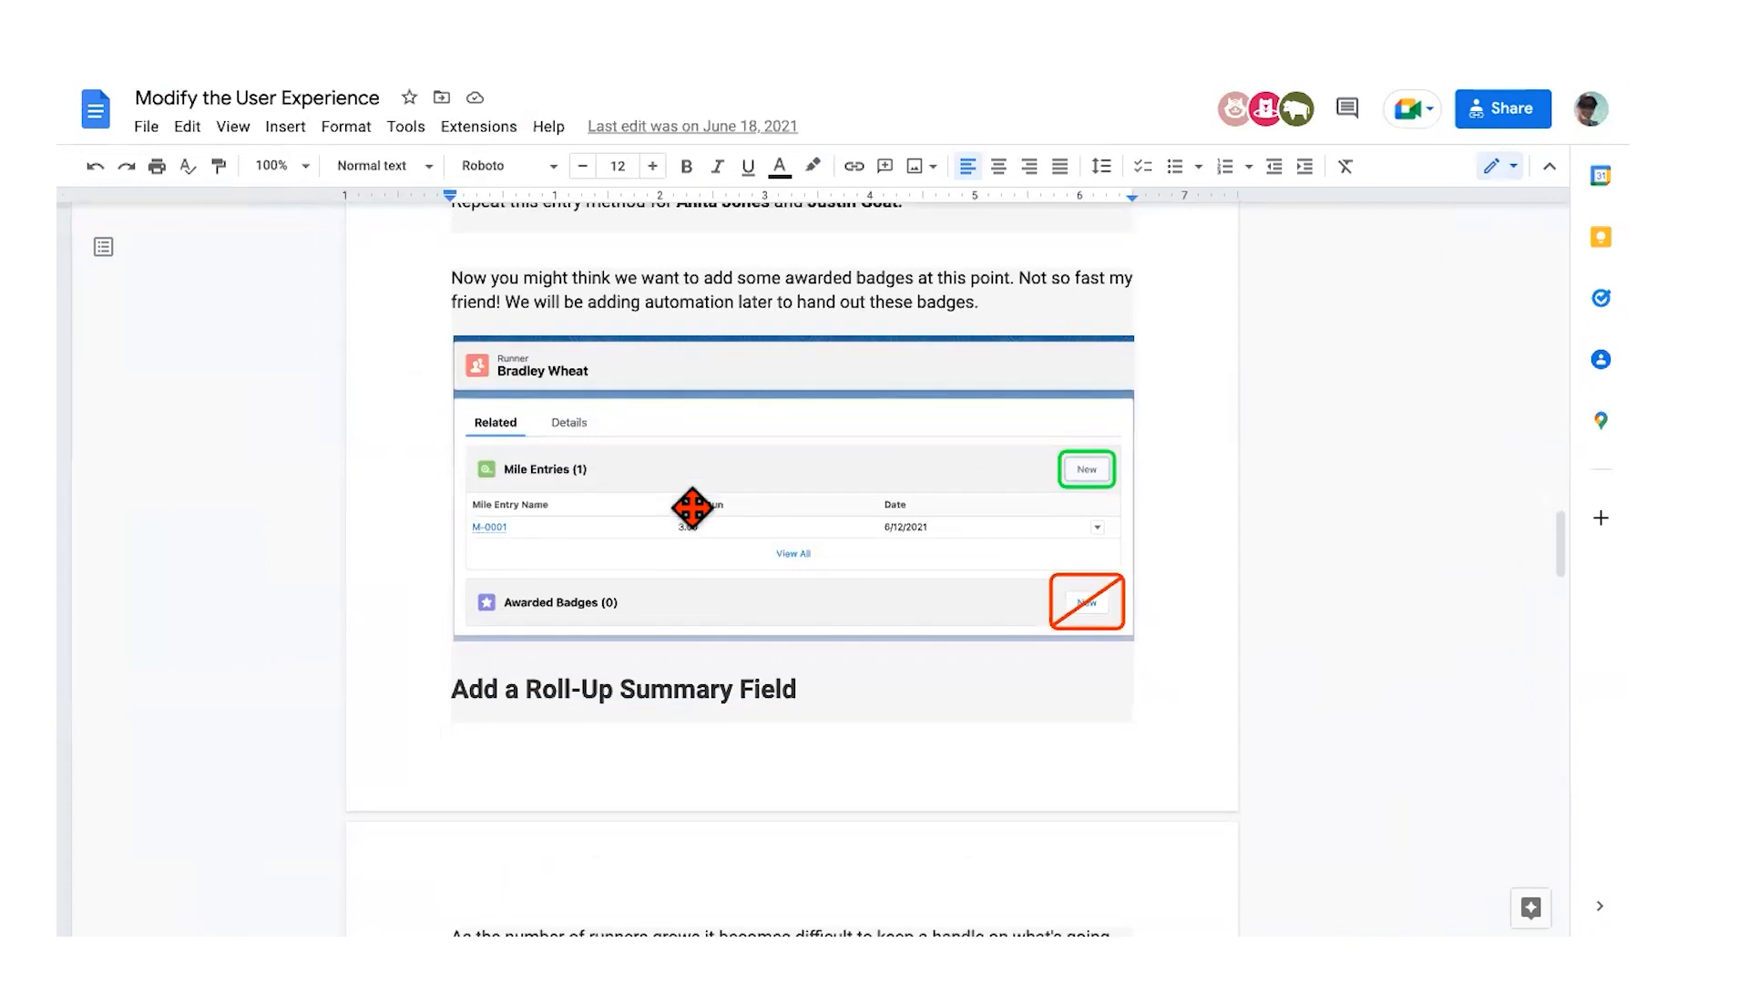
pyautogui.hotkey('ctrl', 'Right')
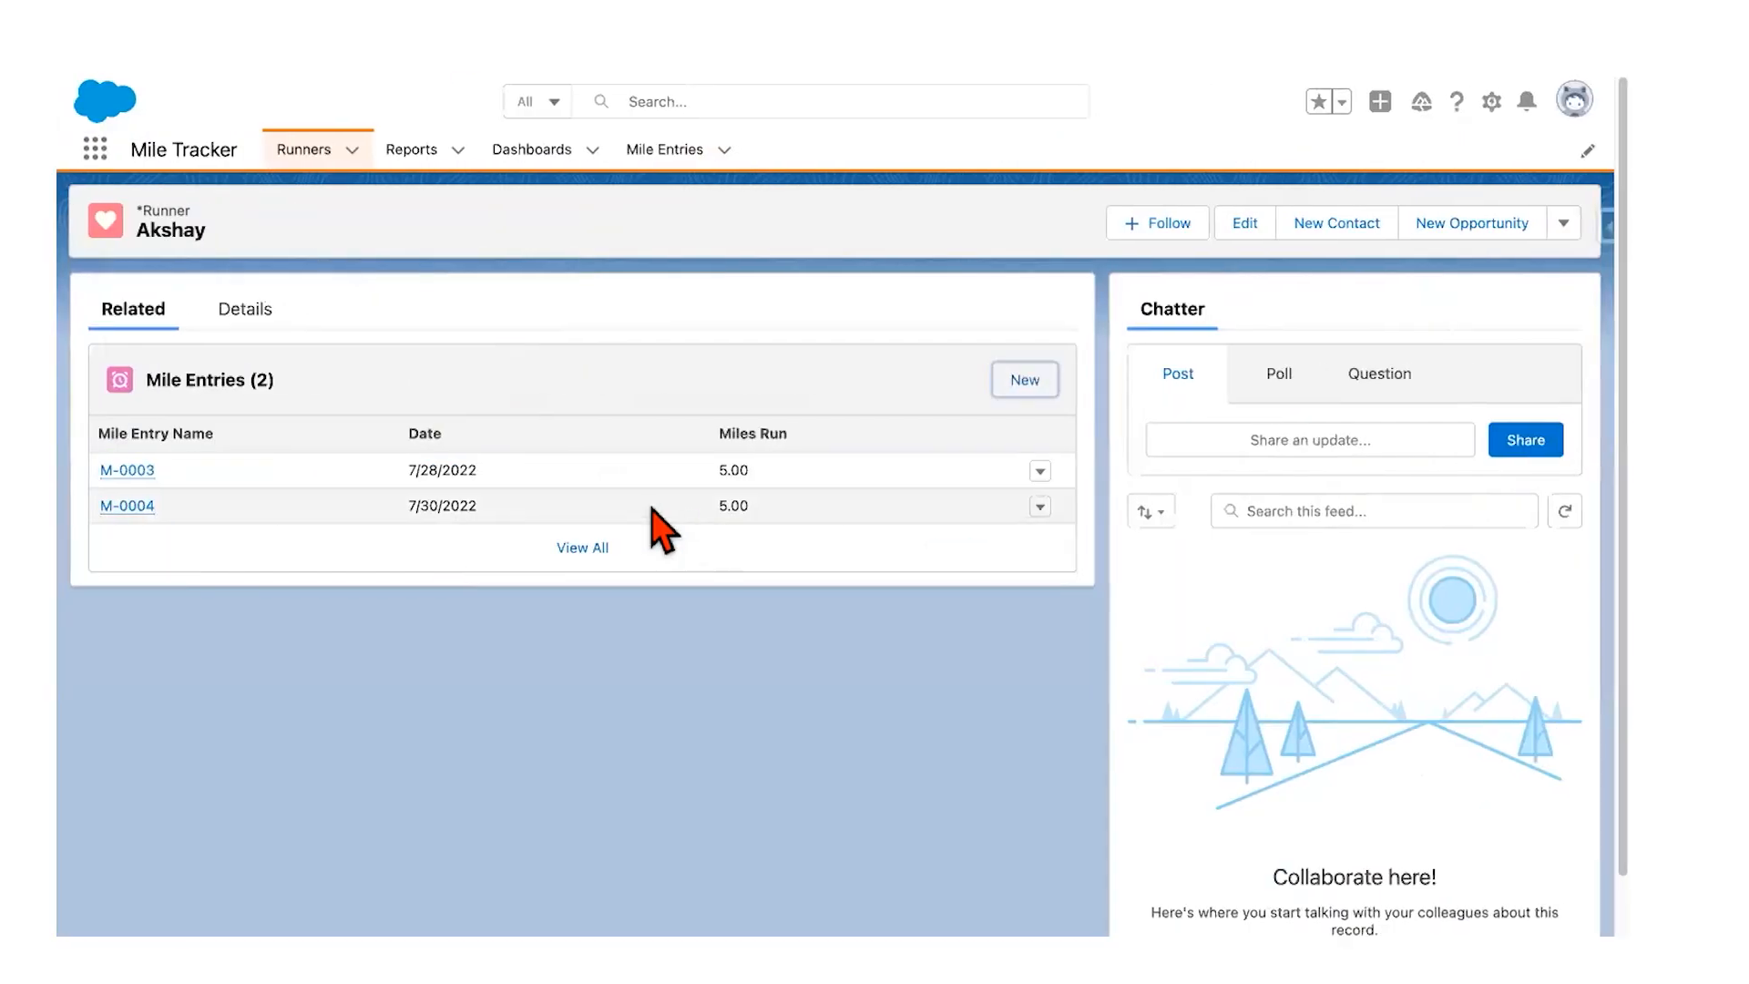
# Step: Review the runner's Details and Related tabs, confirming Progress reads Less than 10 miles
pyautogui.click(267, 312)
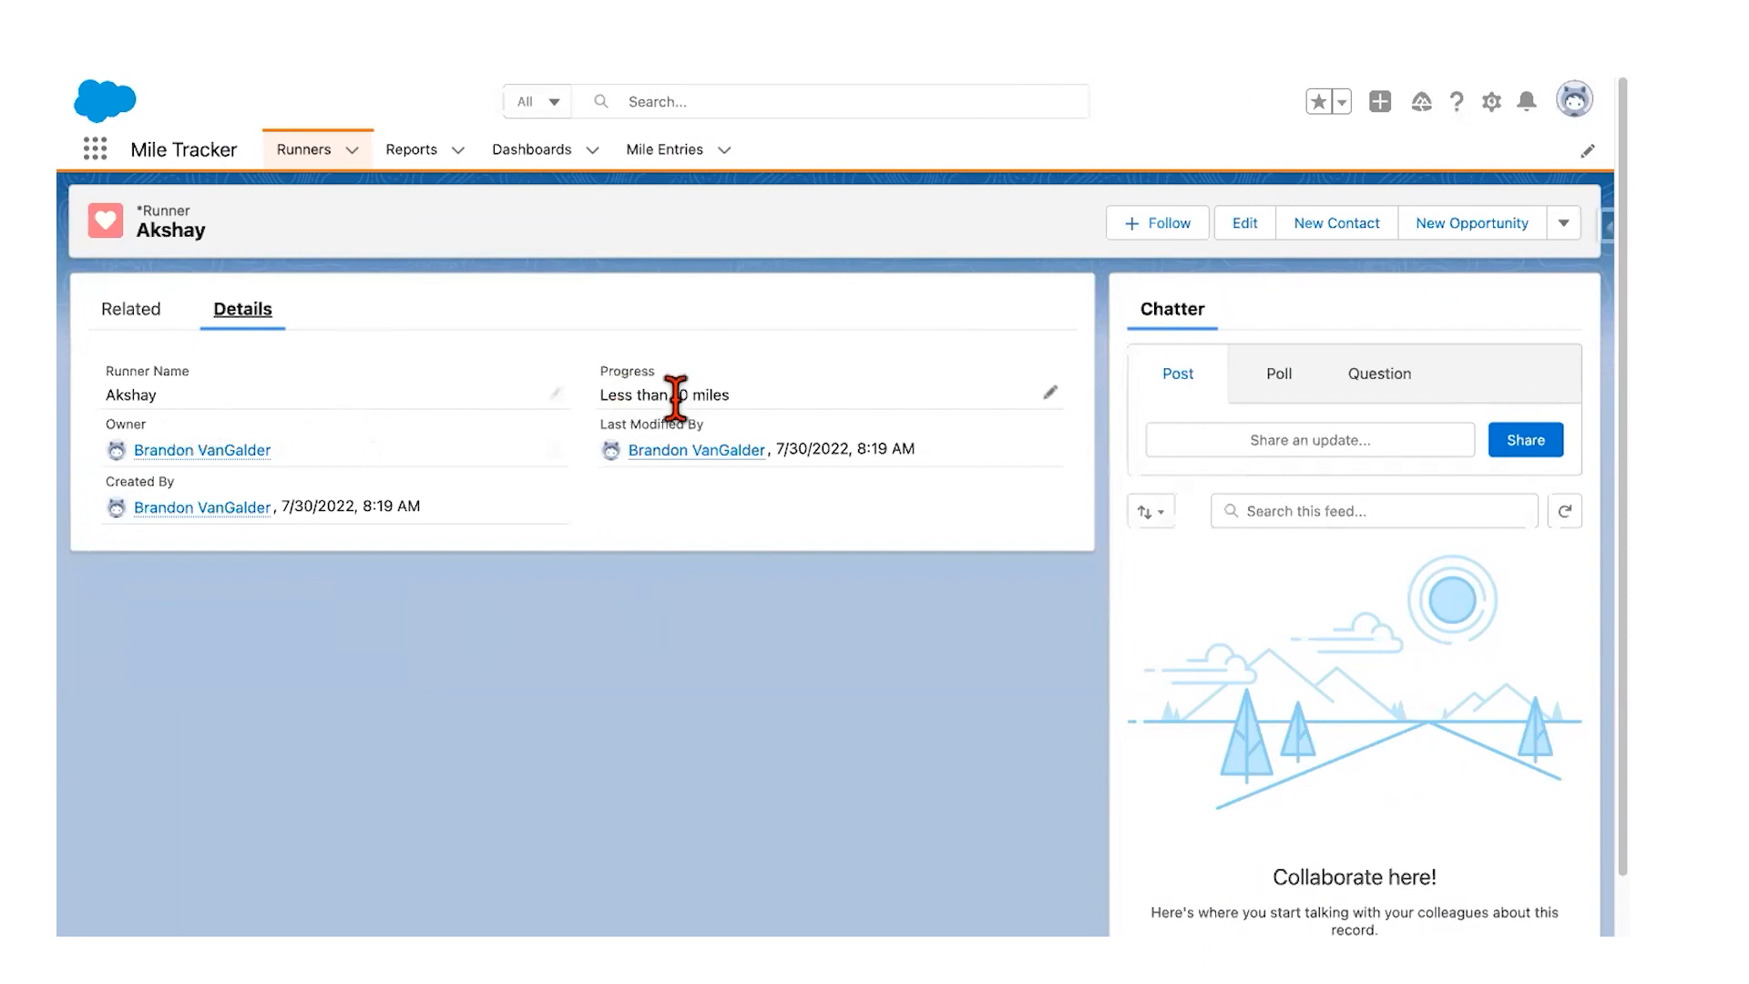
pyautogui.click(127, 311)
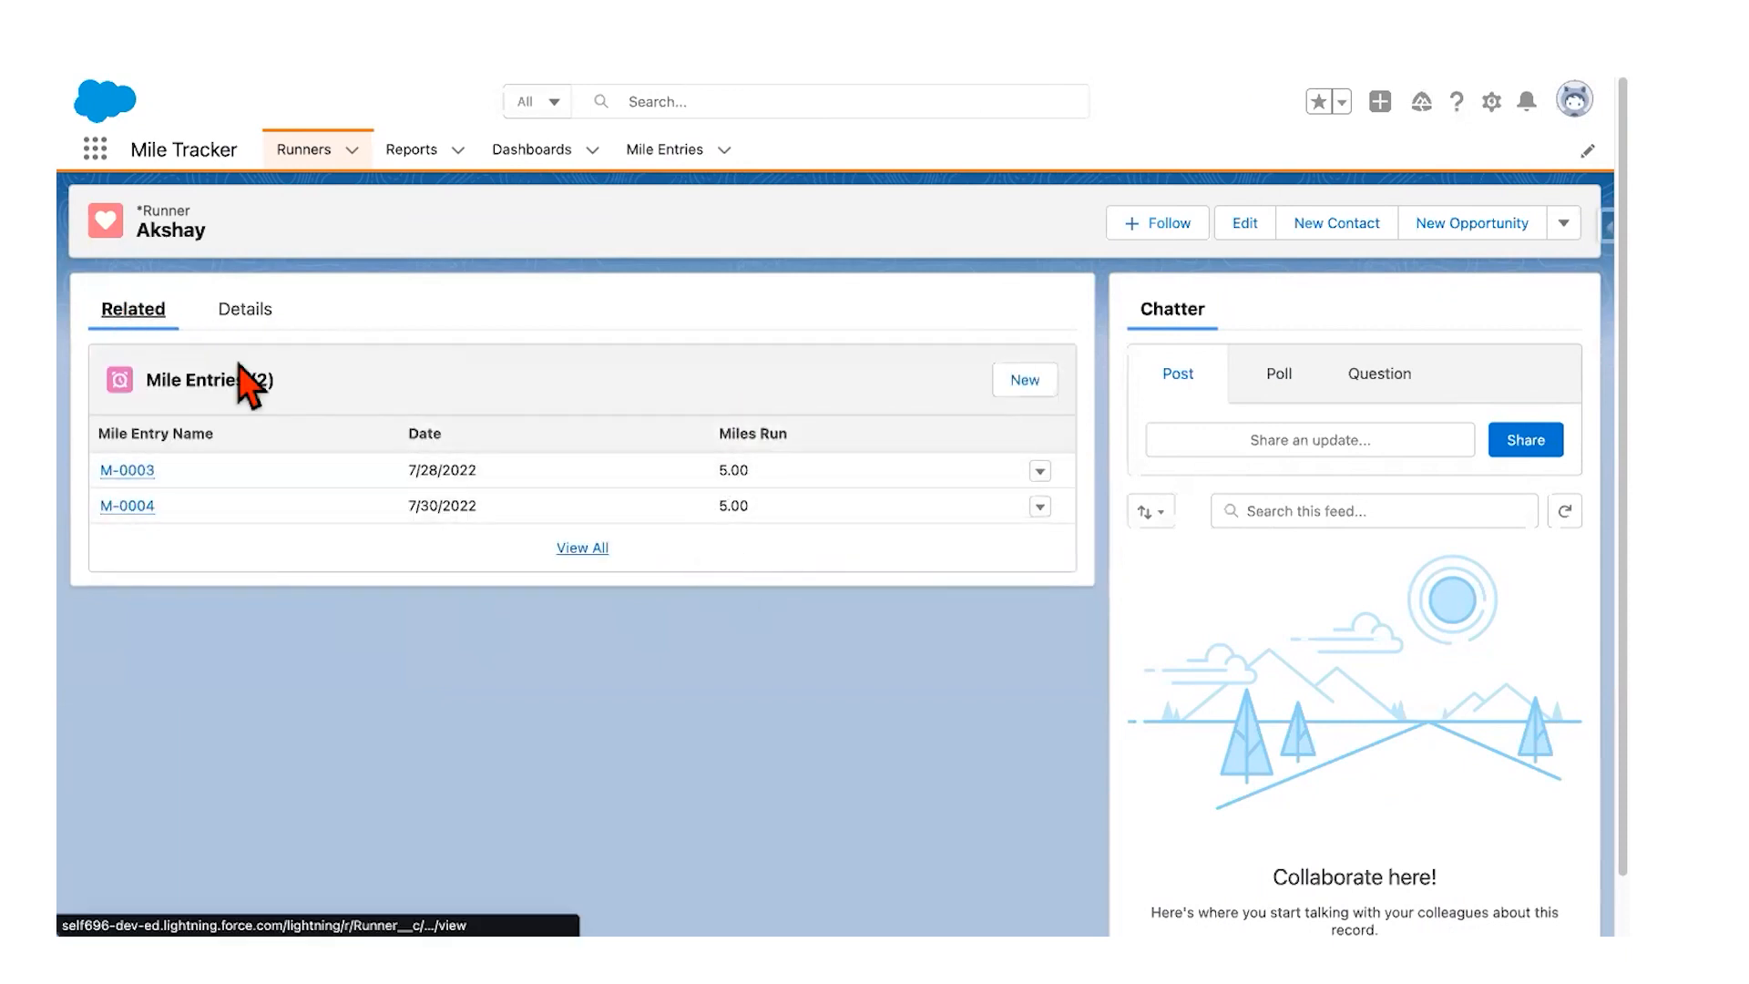
pyautogui.click(242, 311)
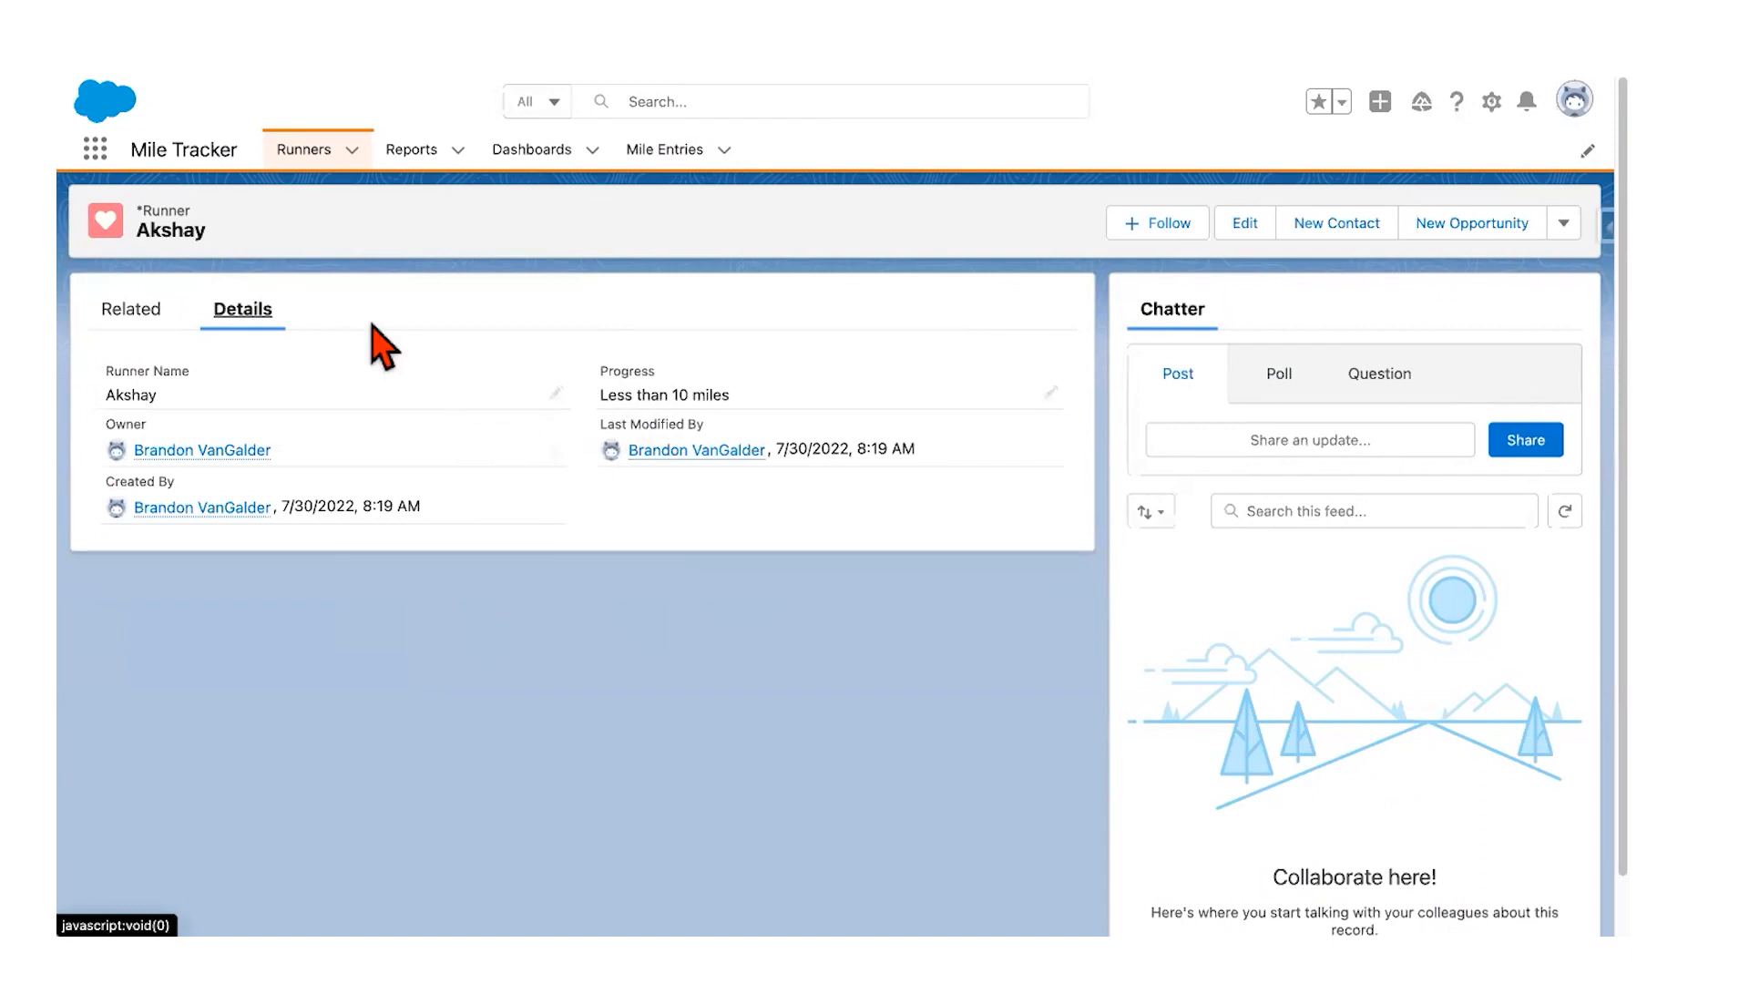
# Step: Switch to the guide and scroll to the Add a Roll-Up Summary Field steps
pyautogui.hotkey('ctrl', 'Left')
pyautogui.scroll(-5, 489, 633)
pyautogui.scroll(-3, 489, 633)
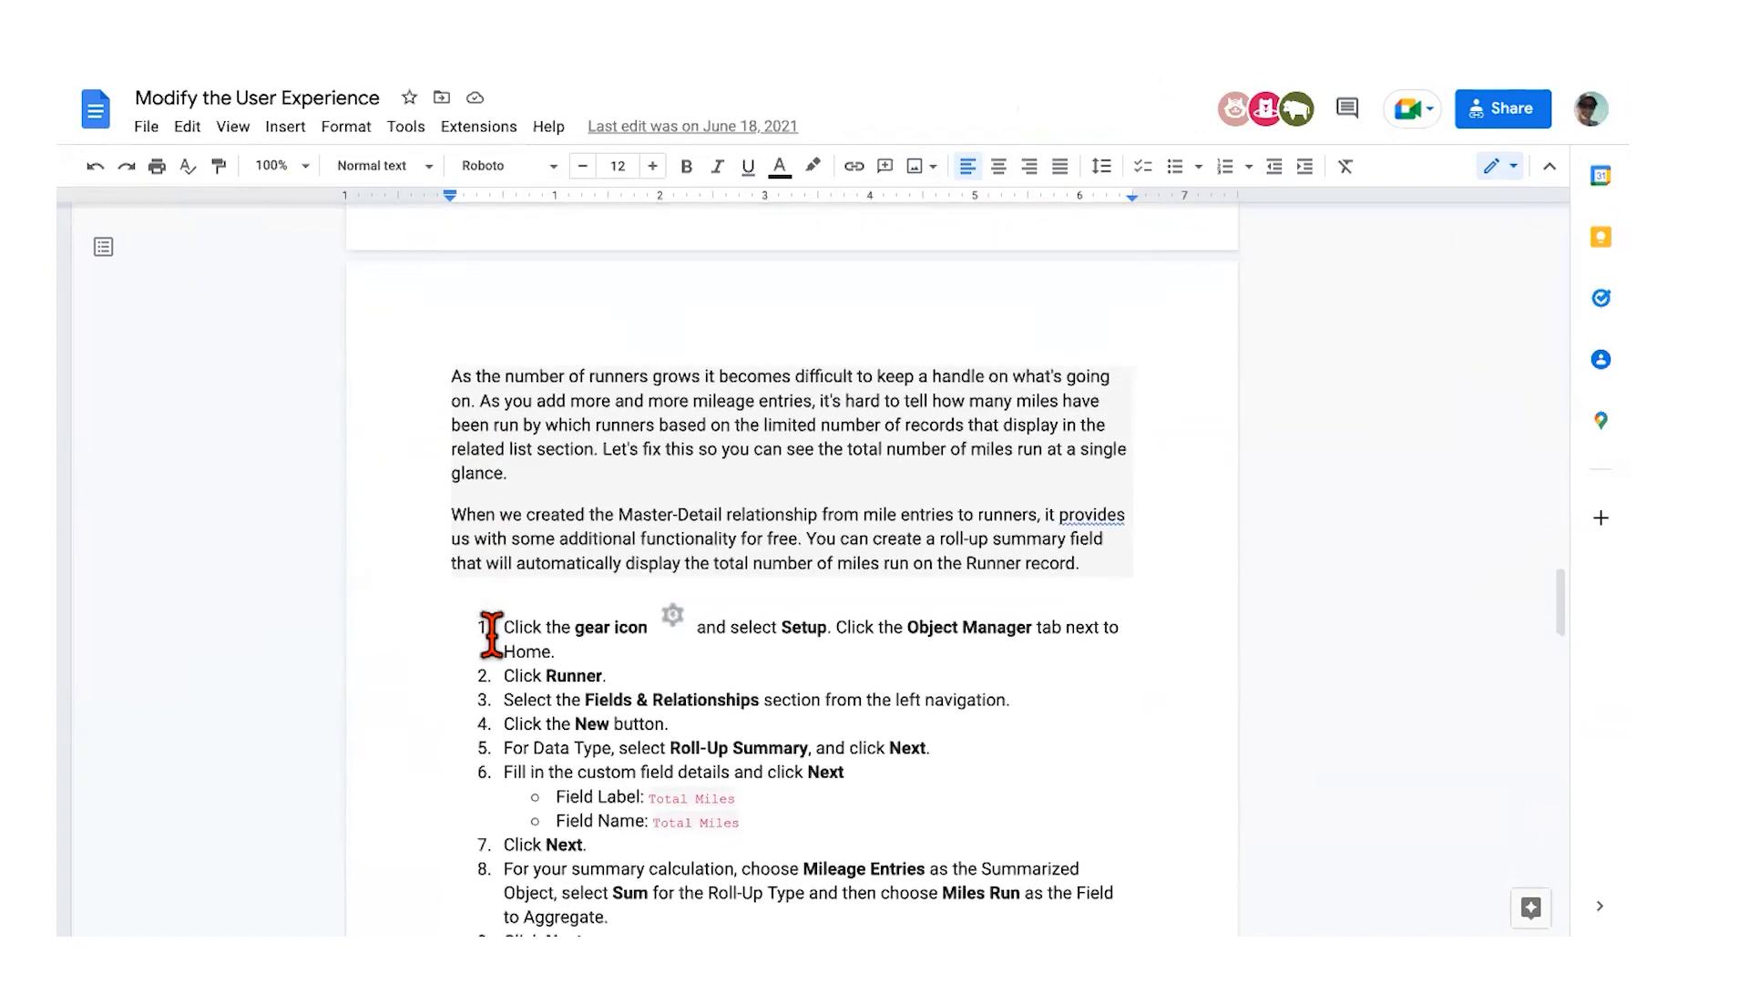
# Step: Scroll through the Total Miles roll-up summary steps, then return to Salesforce Setup
pyautogui.scroll(-3, 817, 648)
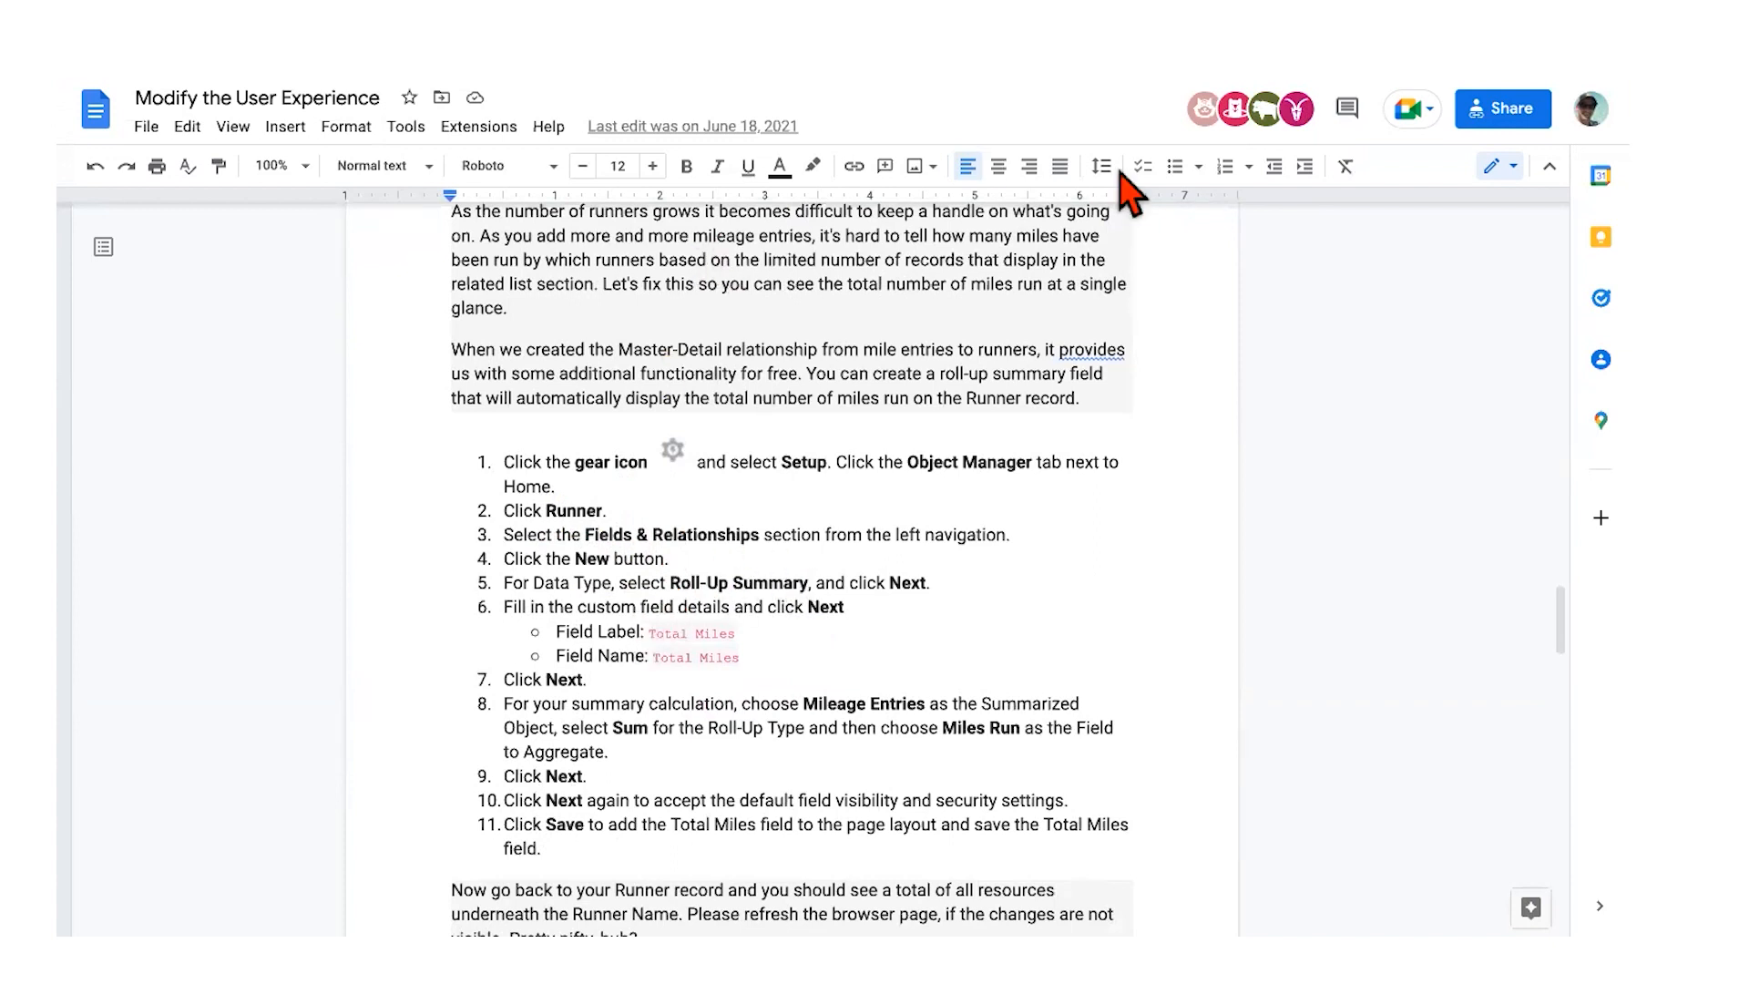
pyautogui.hotkey('ctrl', 'Right')
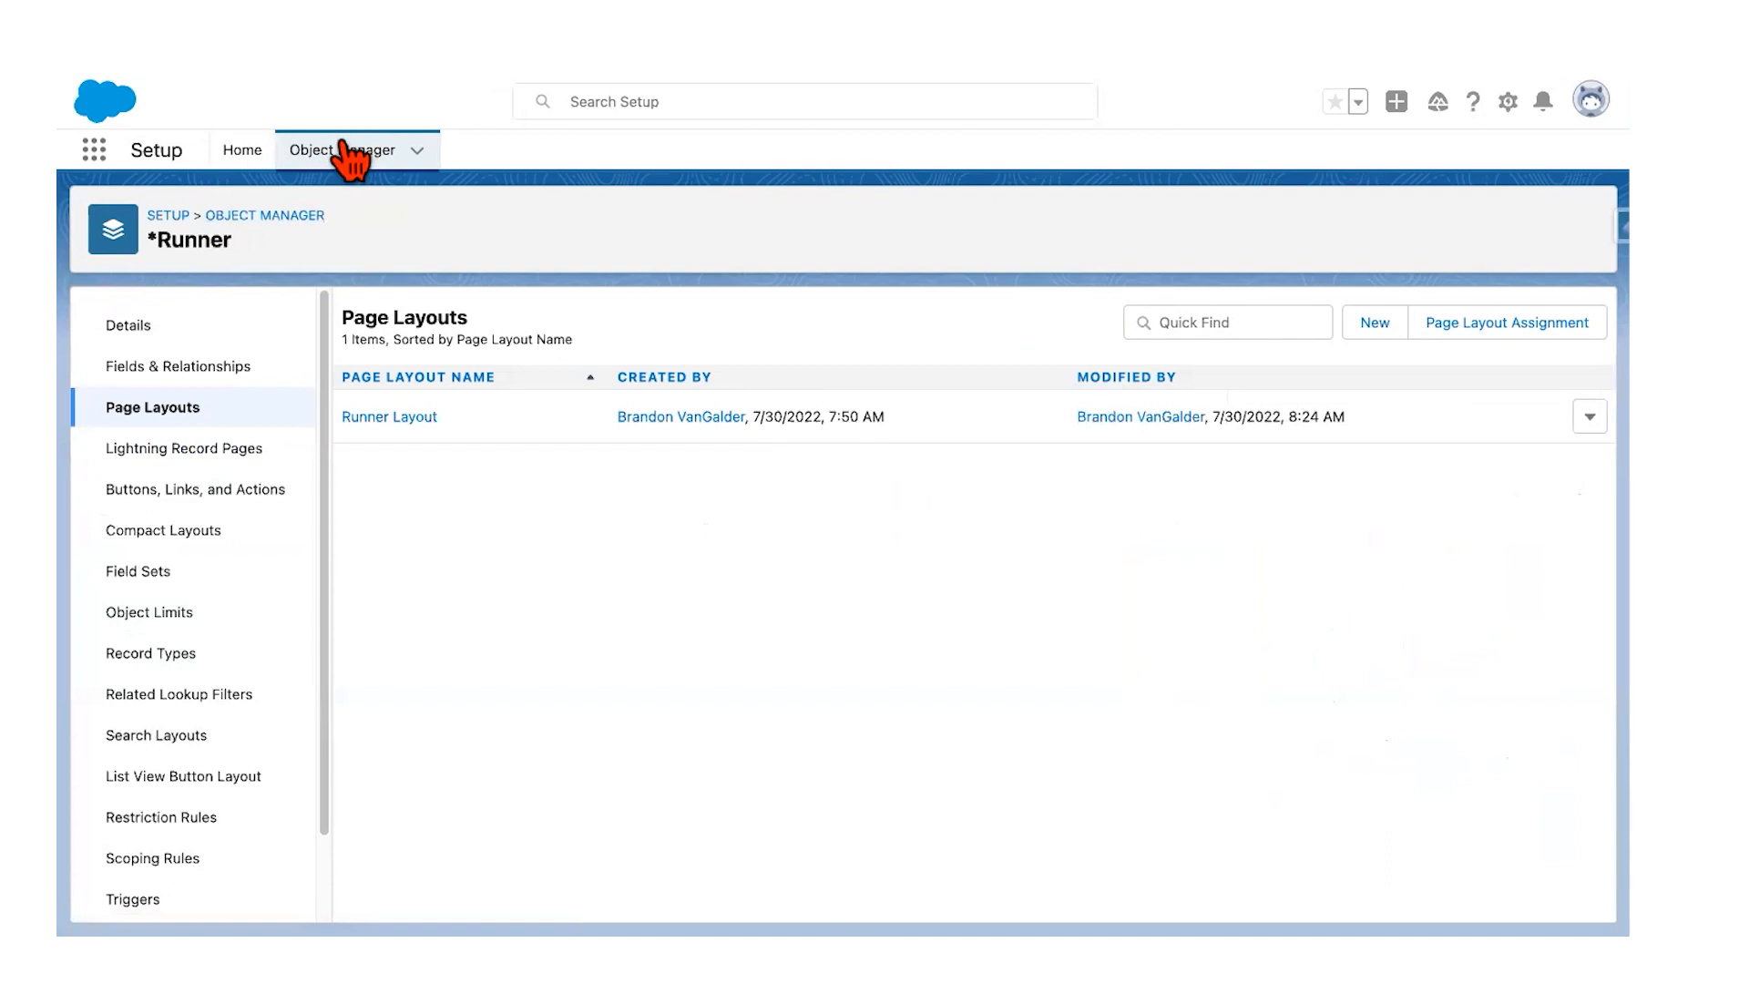
# Step: Start a new Roll-Up Summary custom field from the Runner object's Fields & Relationships
pyautogui.click(215, 366)
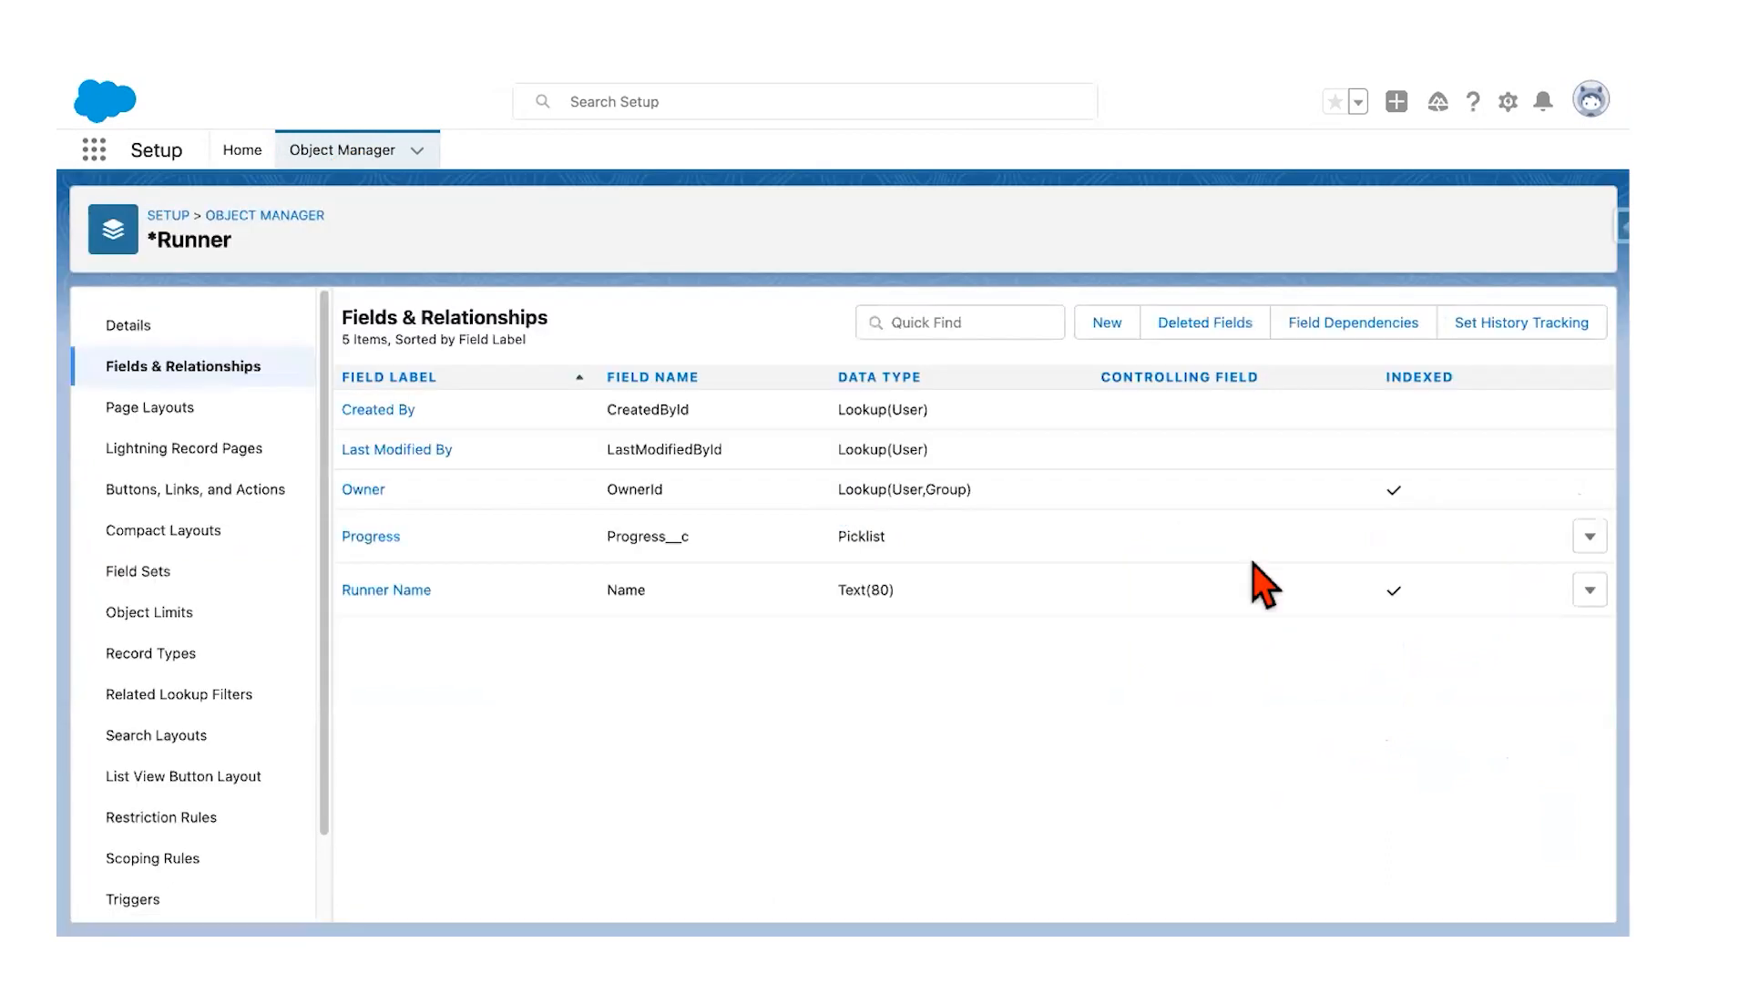
pyautogui.click(1107, 326)
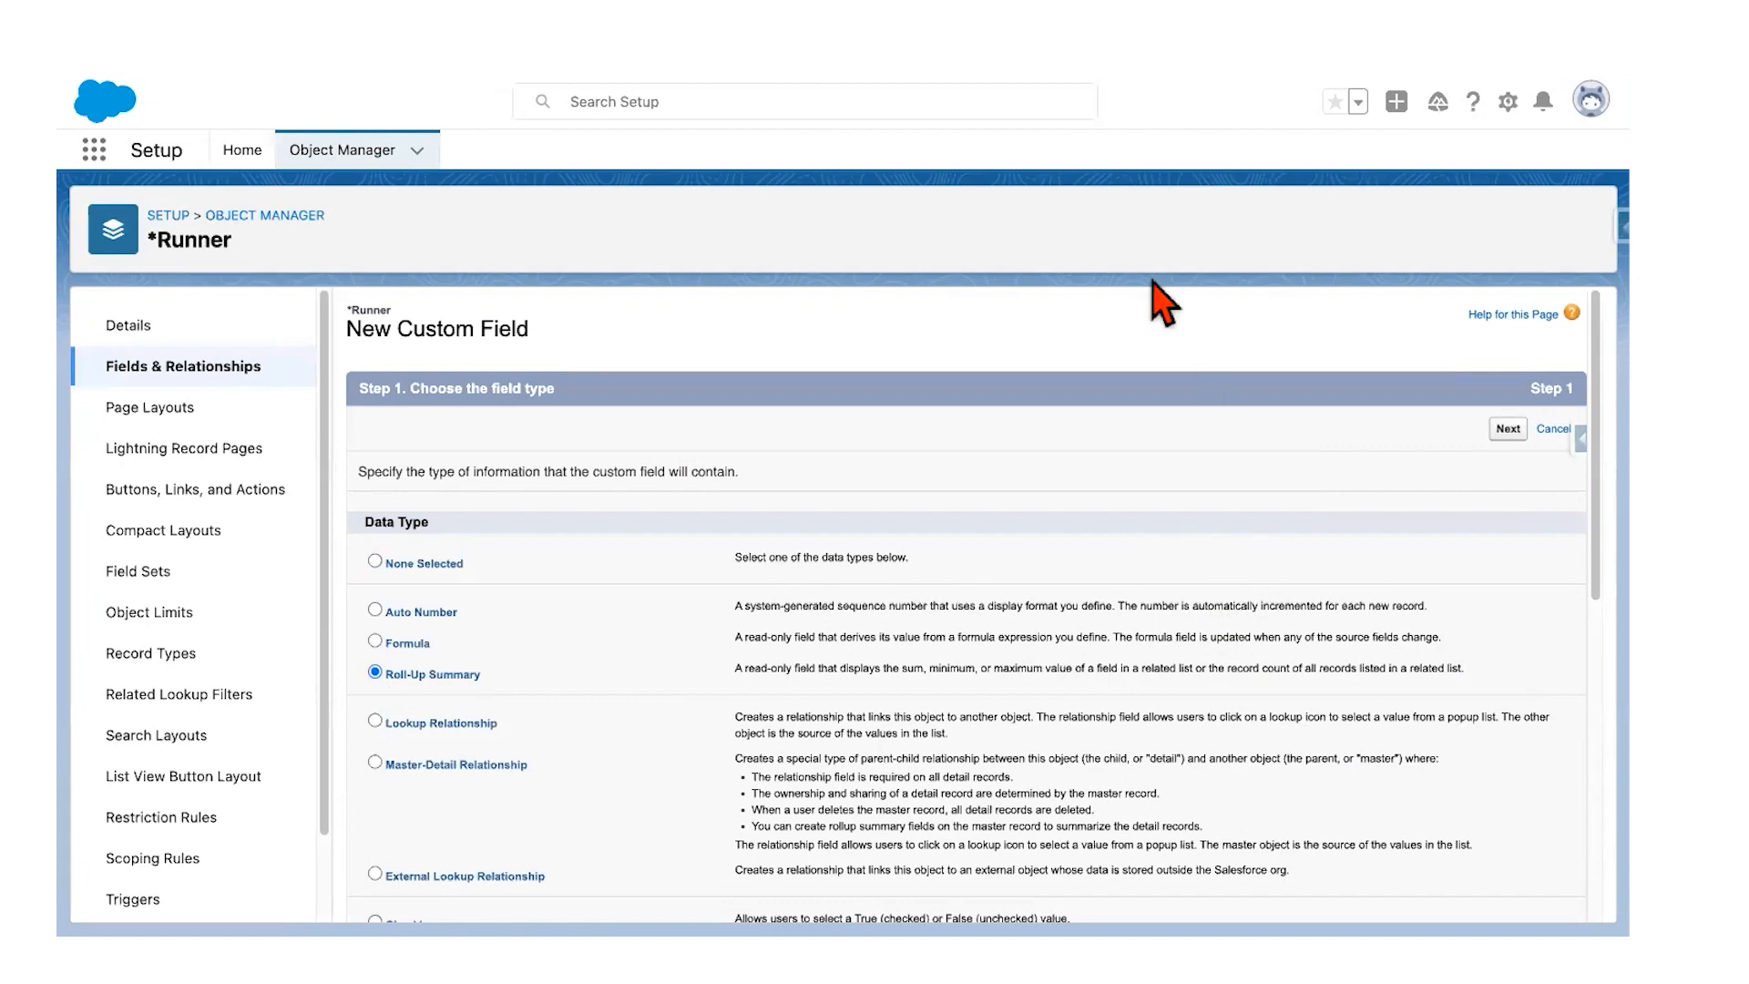
pyautogui.click(1508, 429)
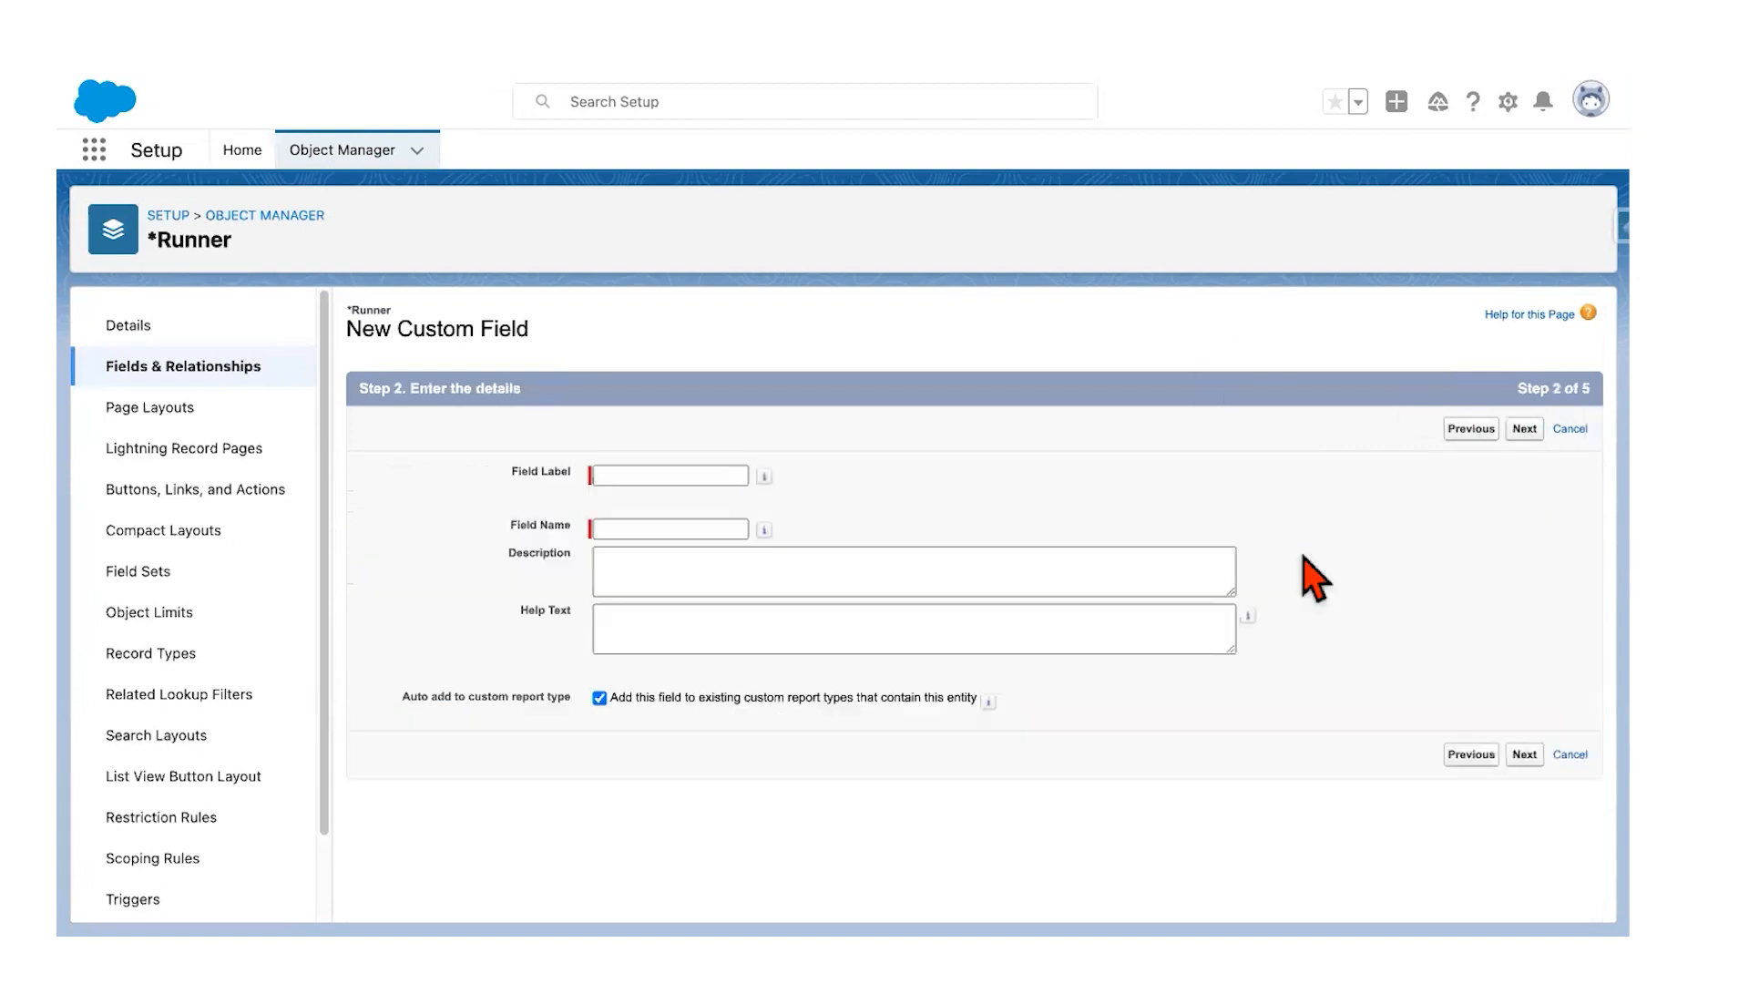
# Step: Label the new field 'Total Miles', auto-fill the field name Total_Miles, and continue
pyautogui.click(682, 475)
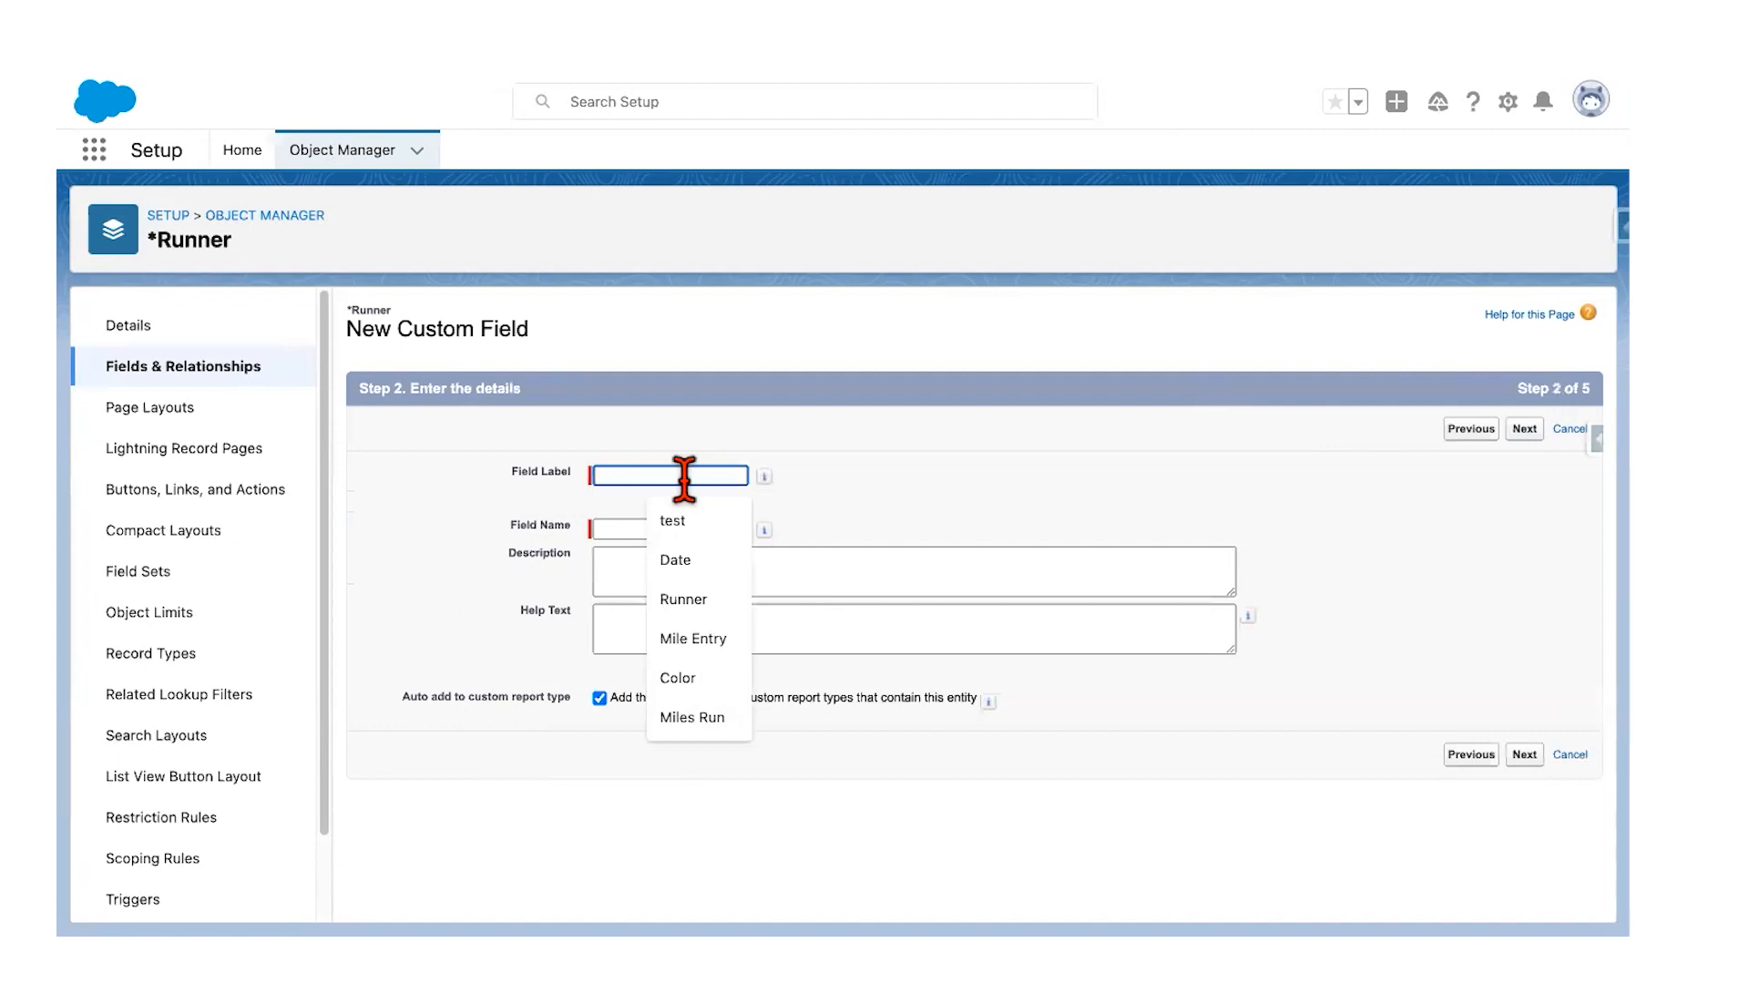
pyautogui.write('Total Miles')
pyautogui.click(699, 521)
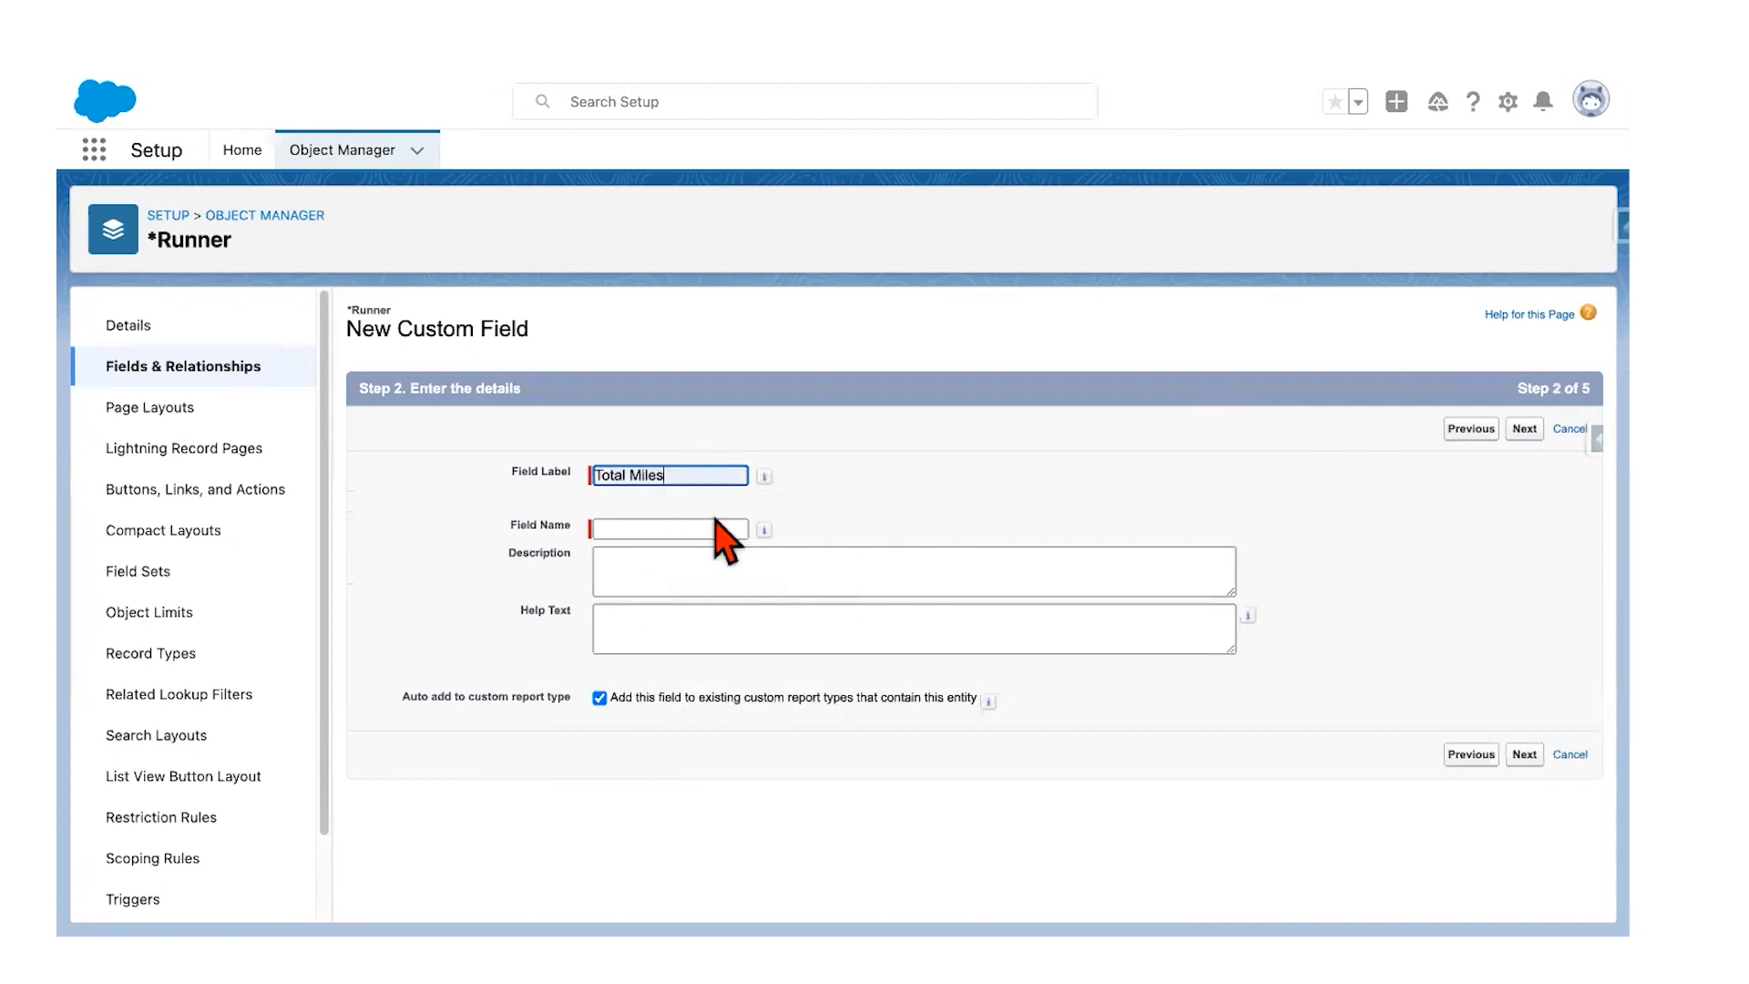
pyautogui.click(704, 528)
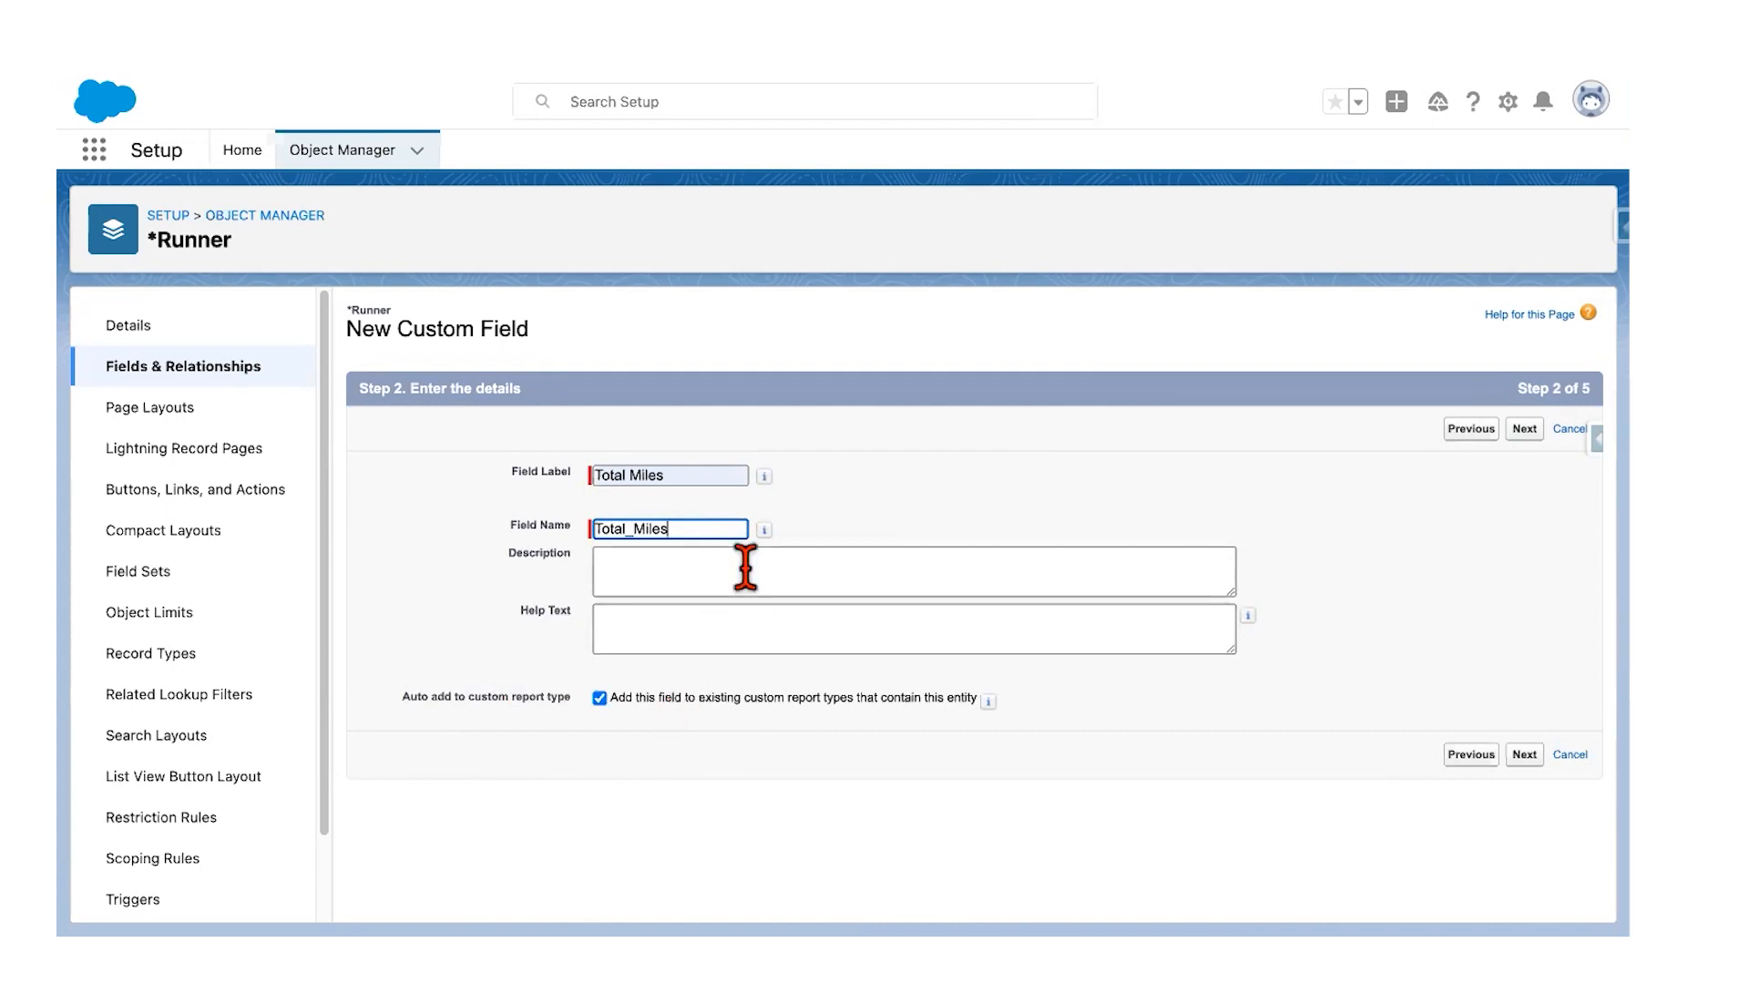
pyautogui.click(1518, 435)
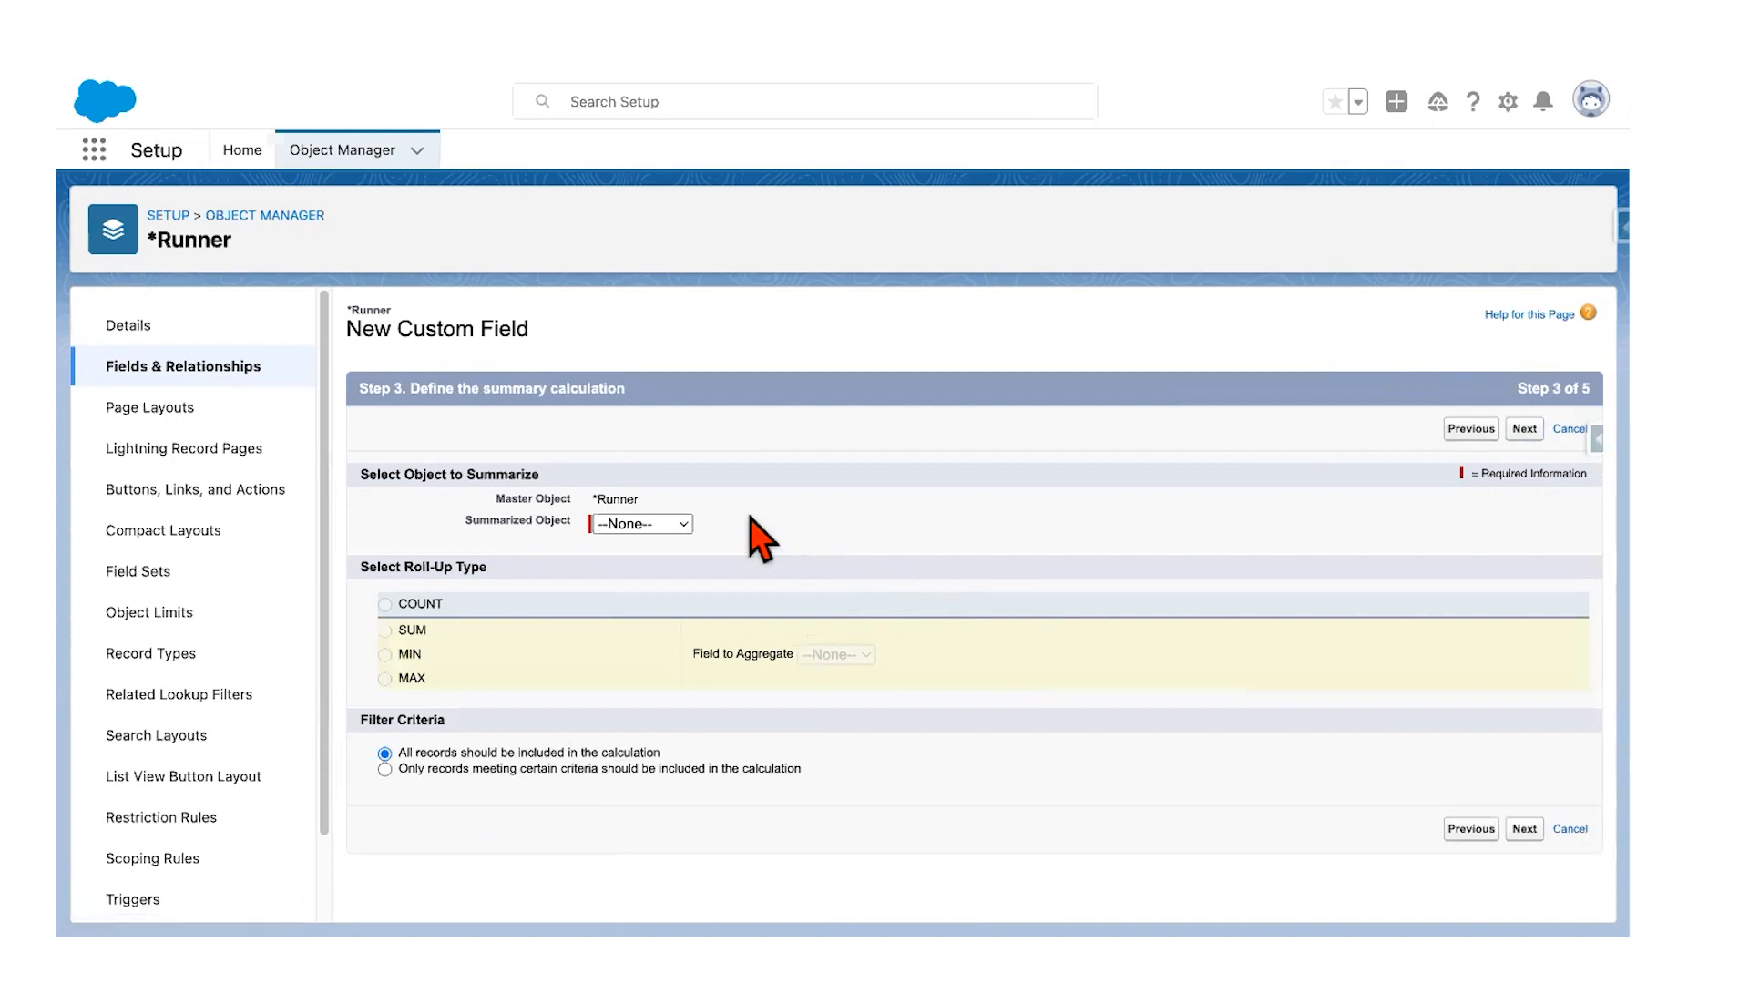
# Step: Summarize Mile Entries with roll-up type SUM of the Miles Run field, then continue
pyautogui.click(658, 530)
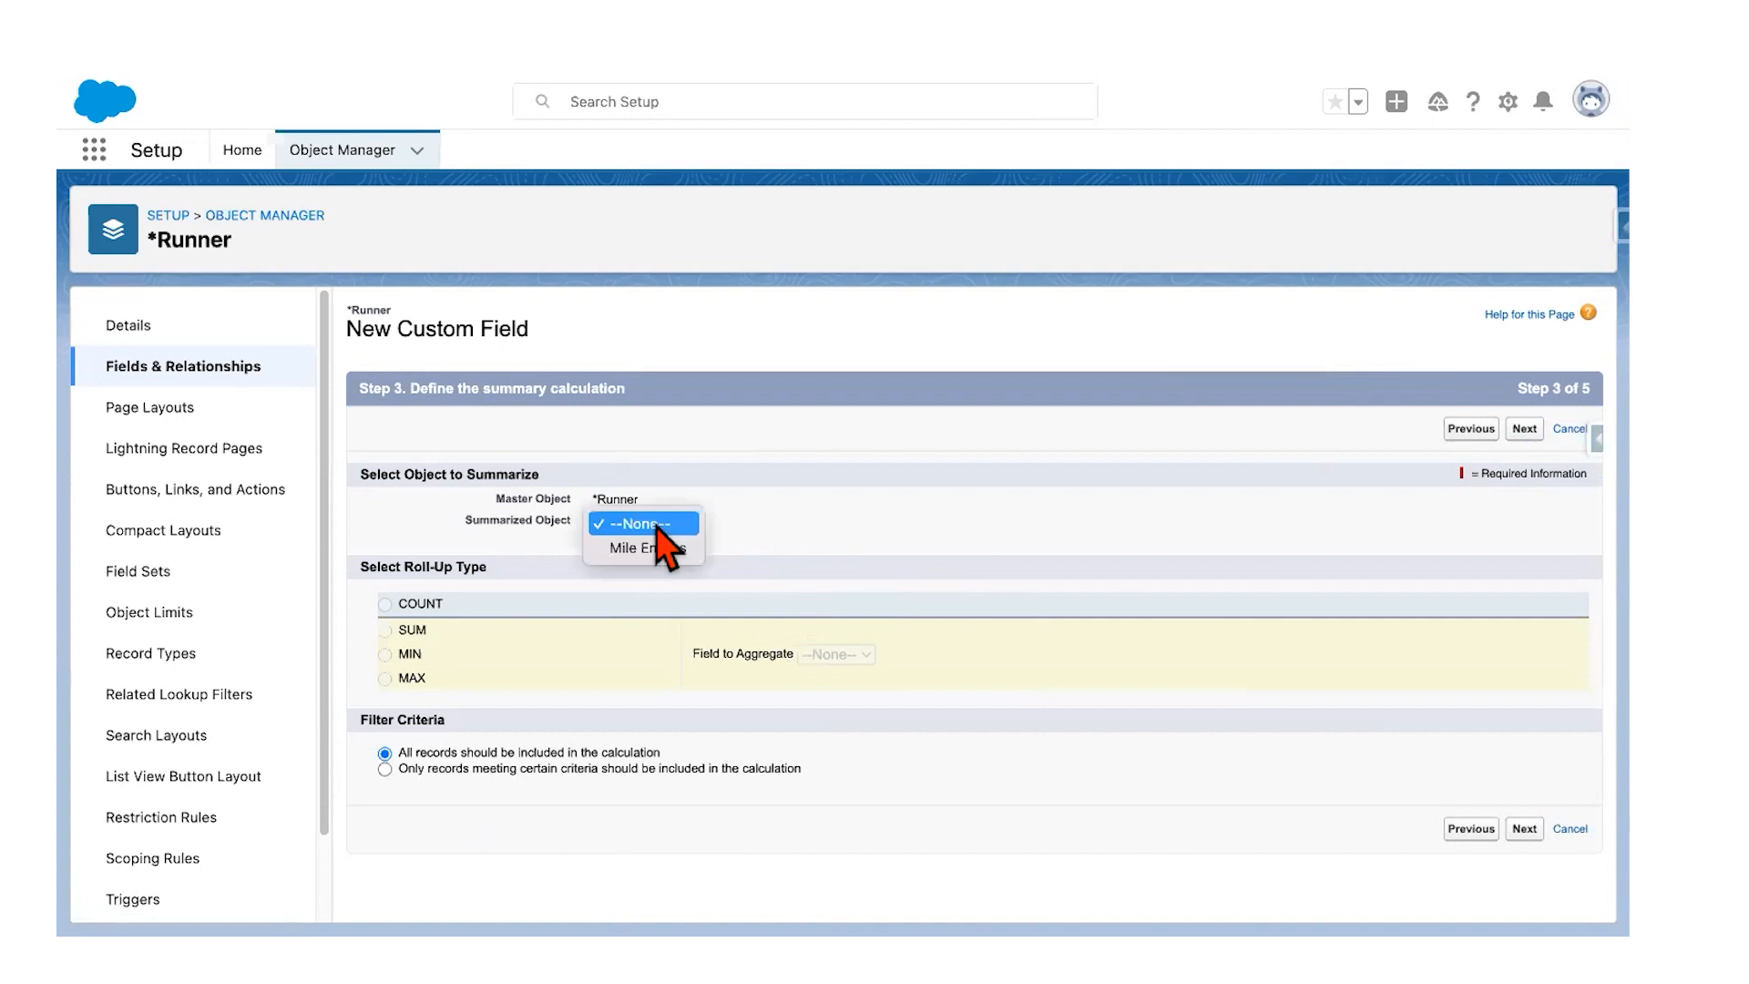
pyautogui.click(718, 541)
pyautogui.click(671, 521)
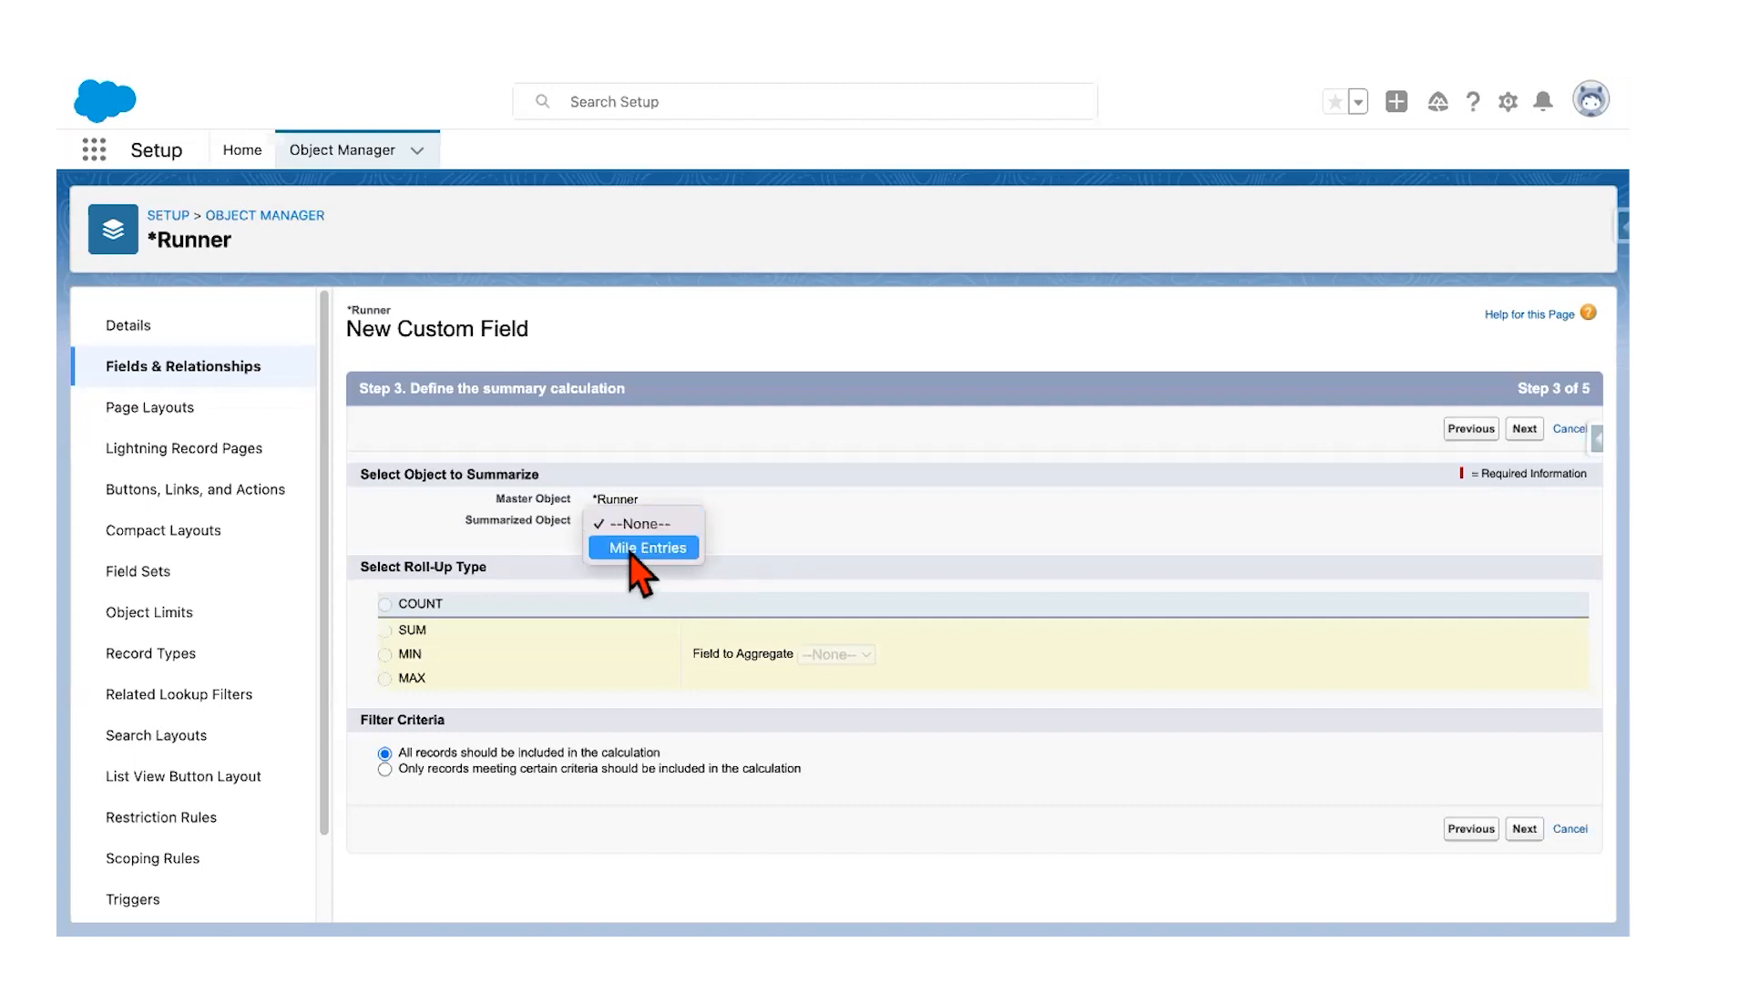
pyautogui.click(635, 550)
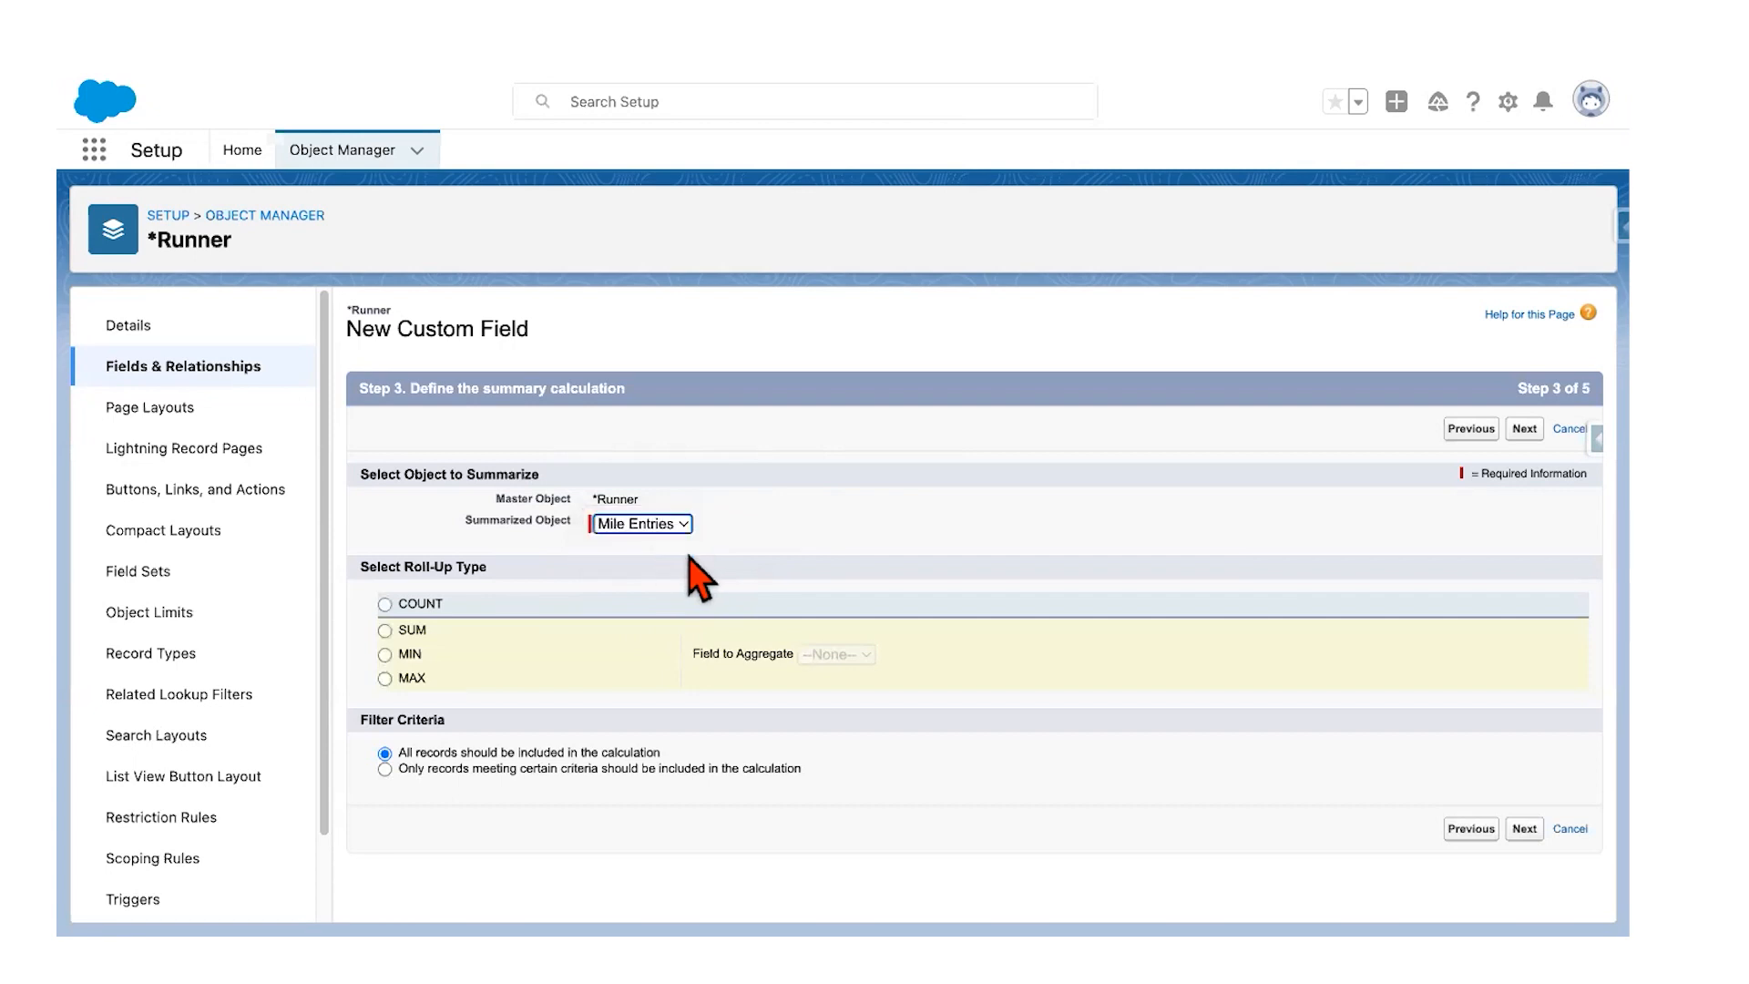
pyautogui.click(383, 605)
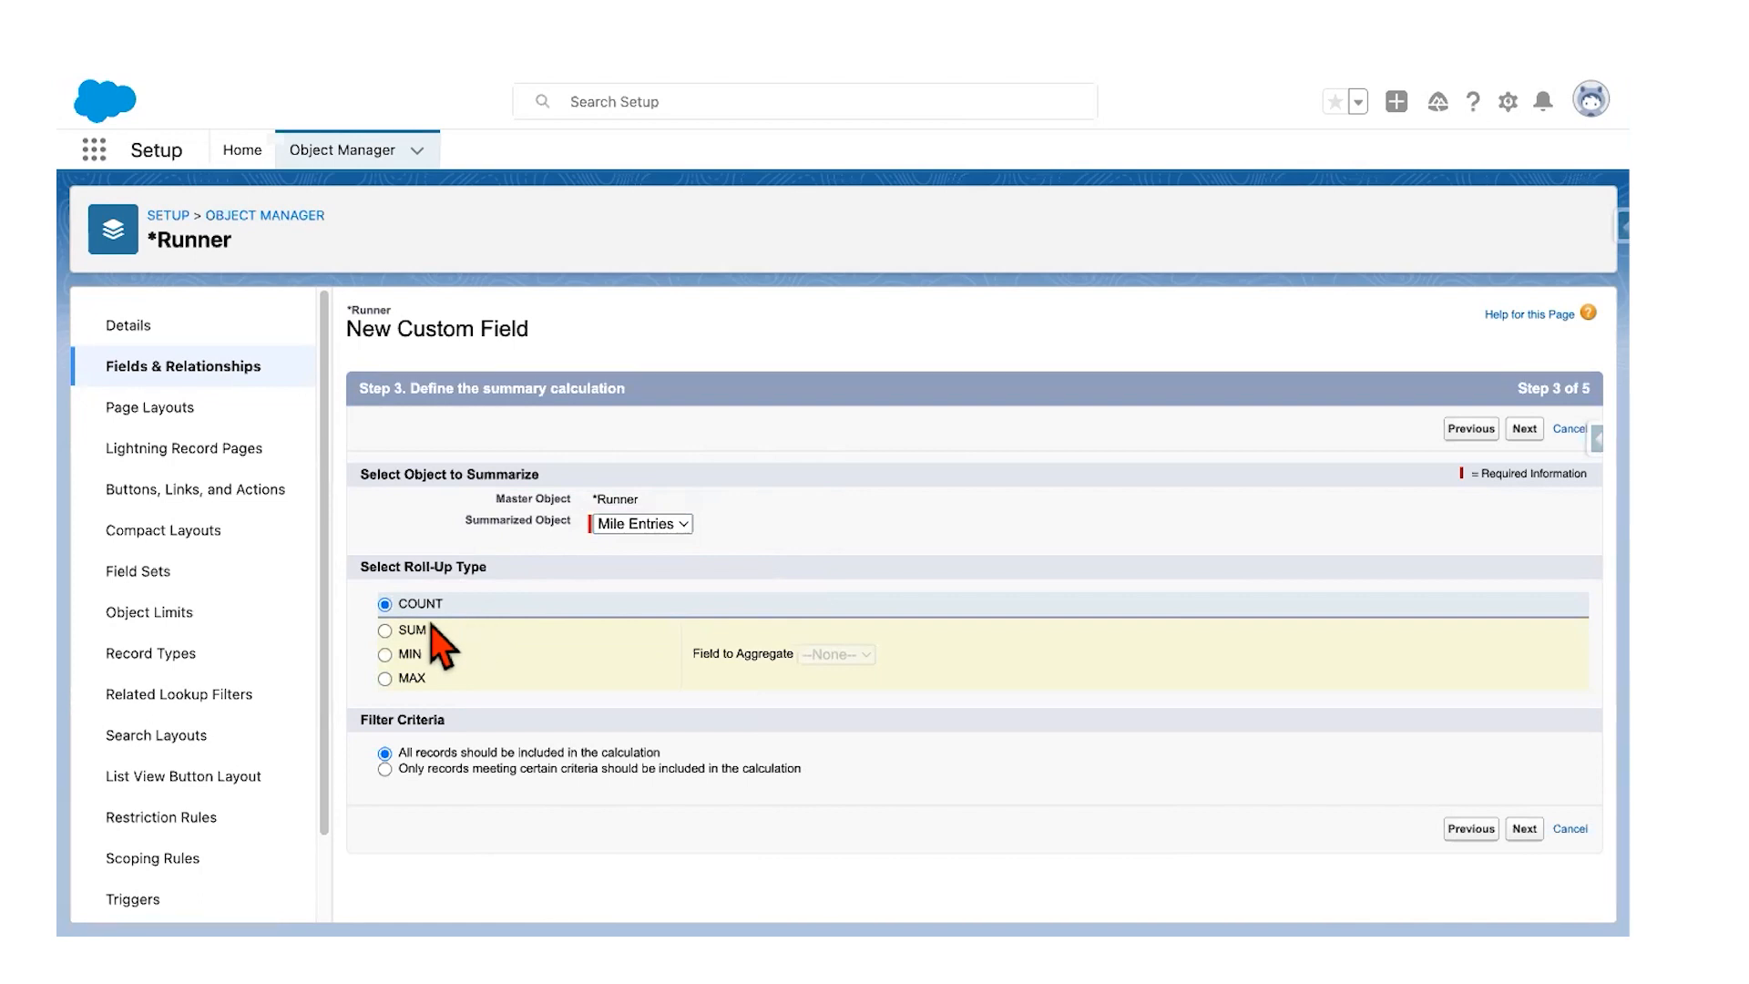
pyautogui.click(384, 630)
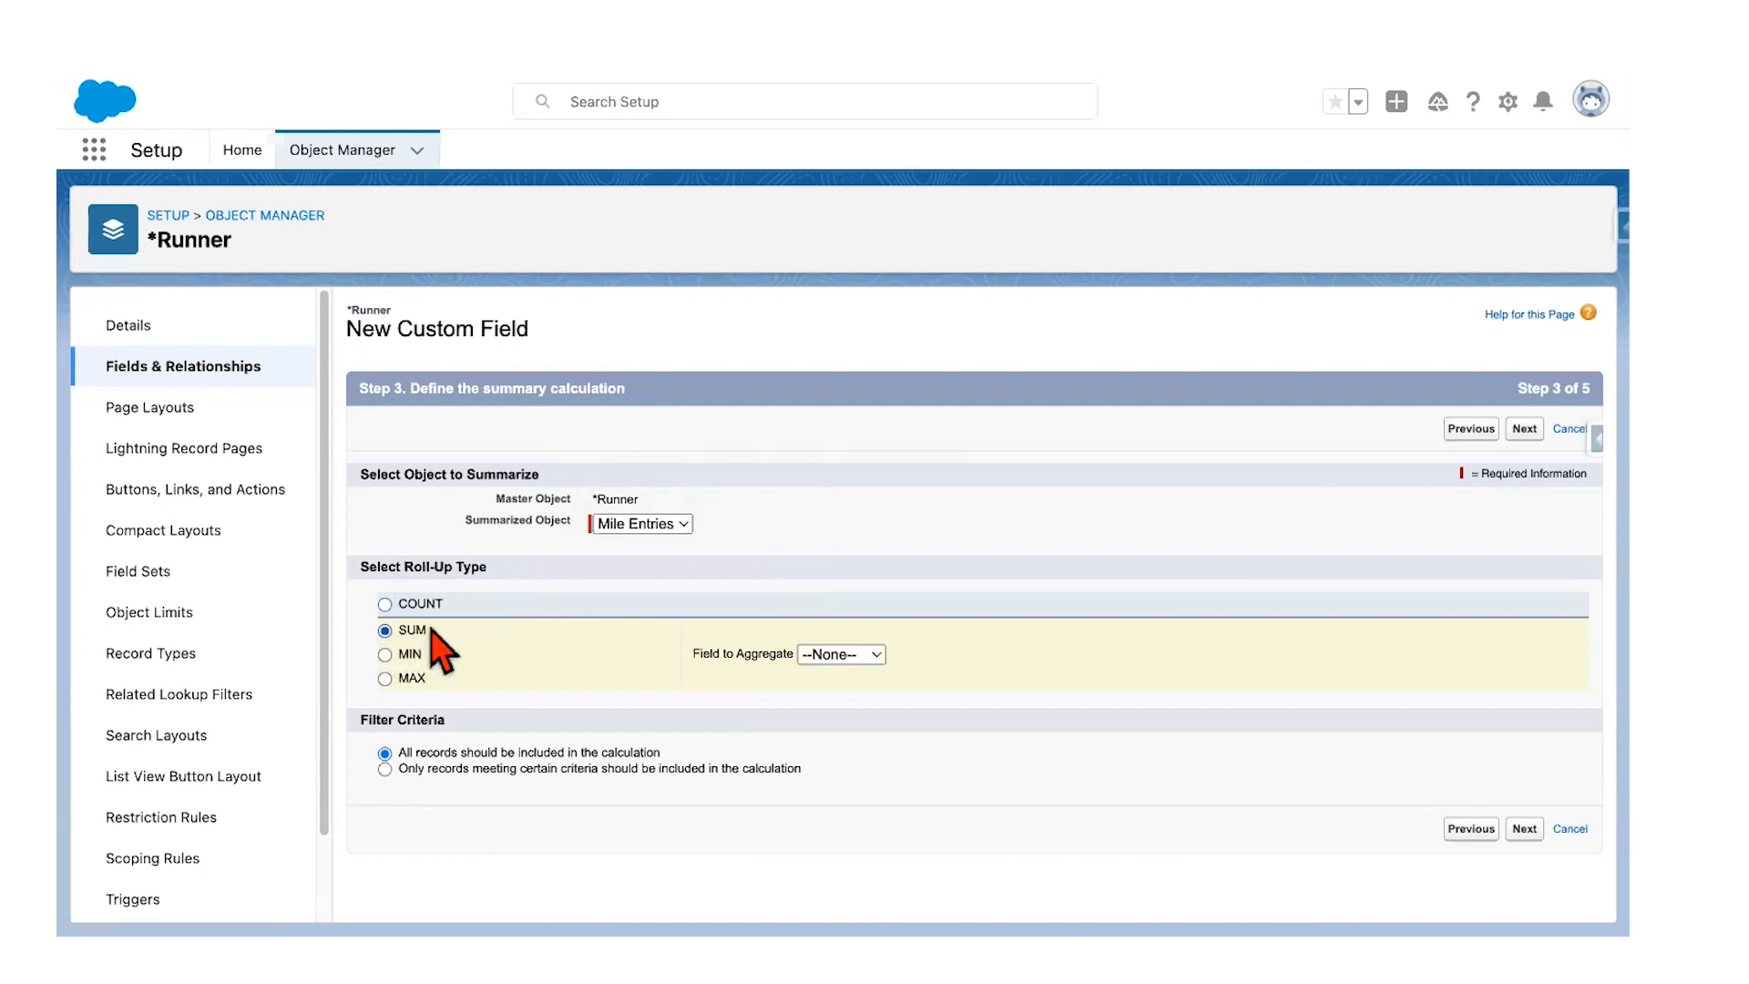
pyautogui.click(805, 663)
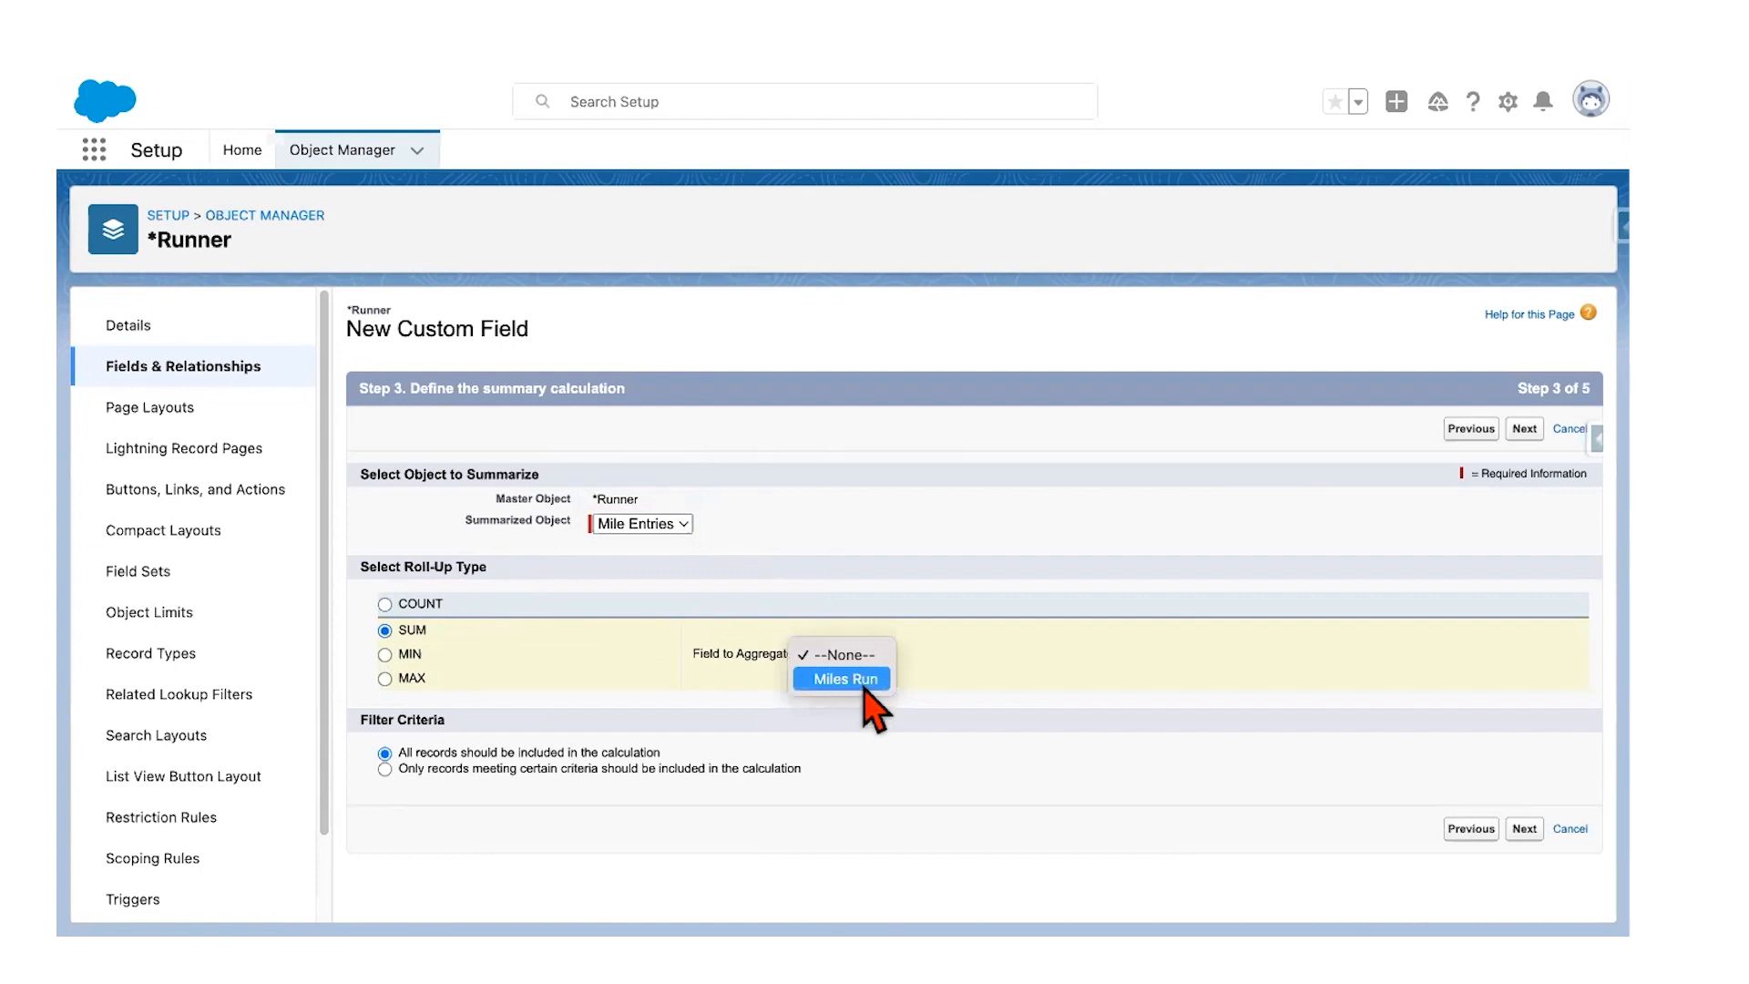
pyautogui.click(845, 680)
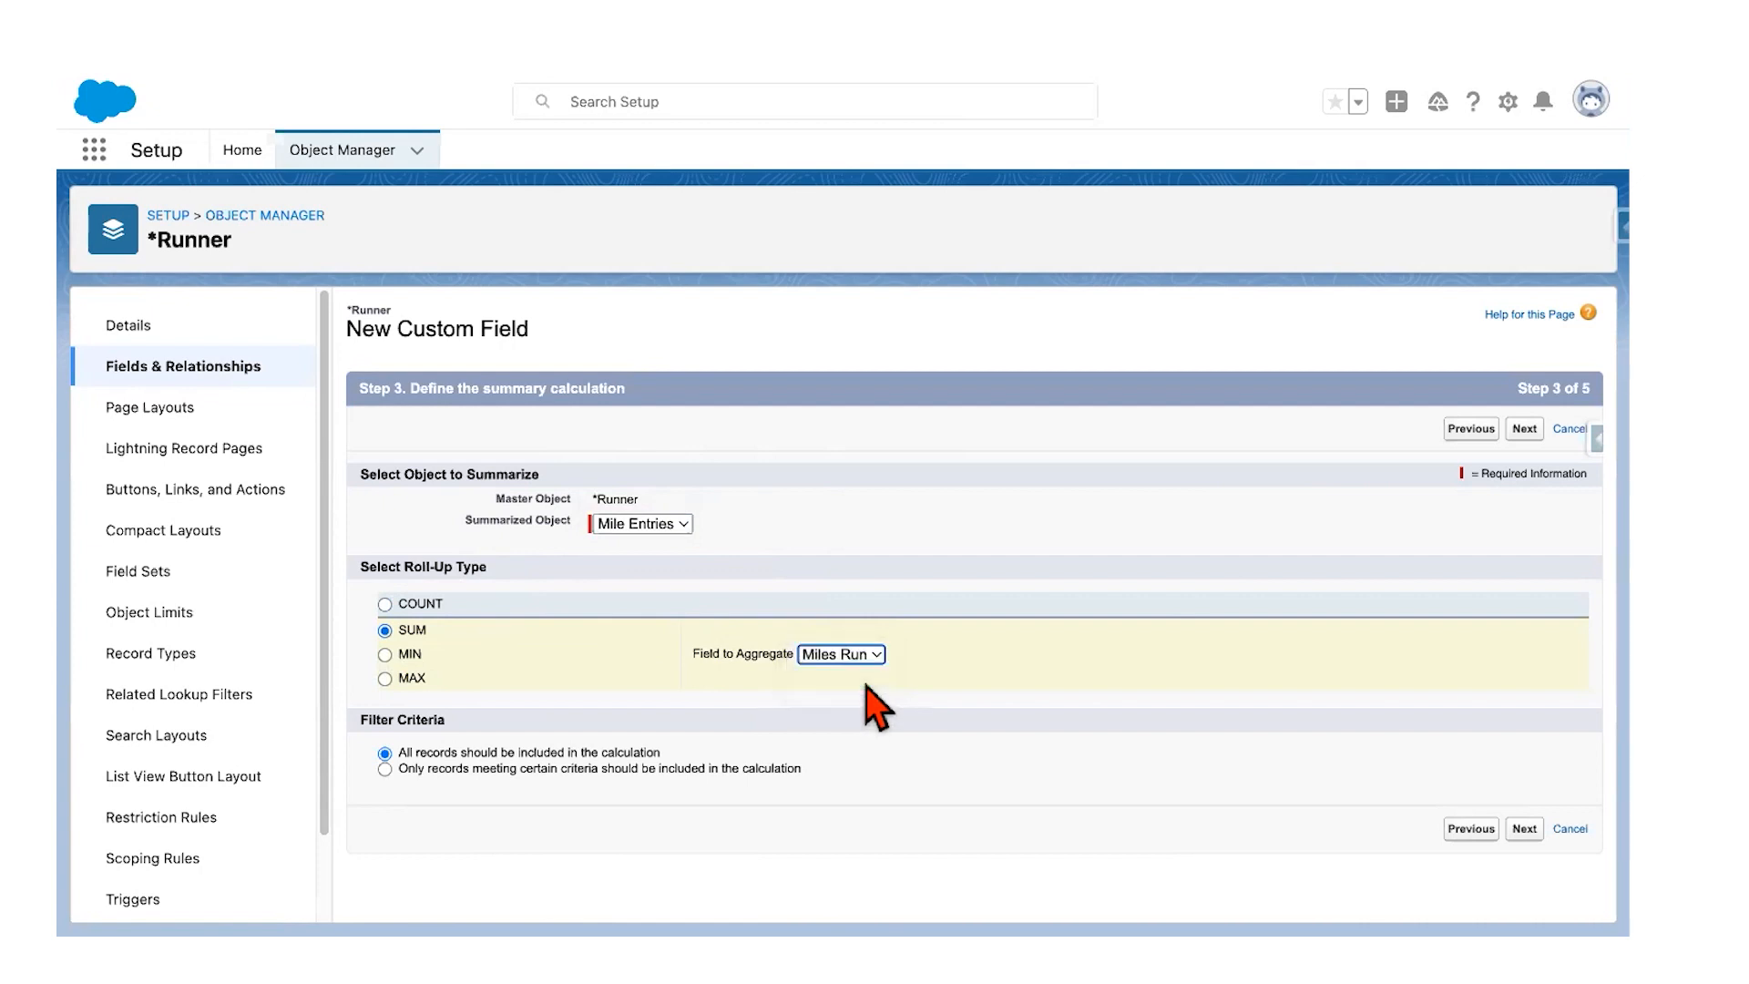
pyautogui.click(385, 655)
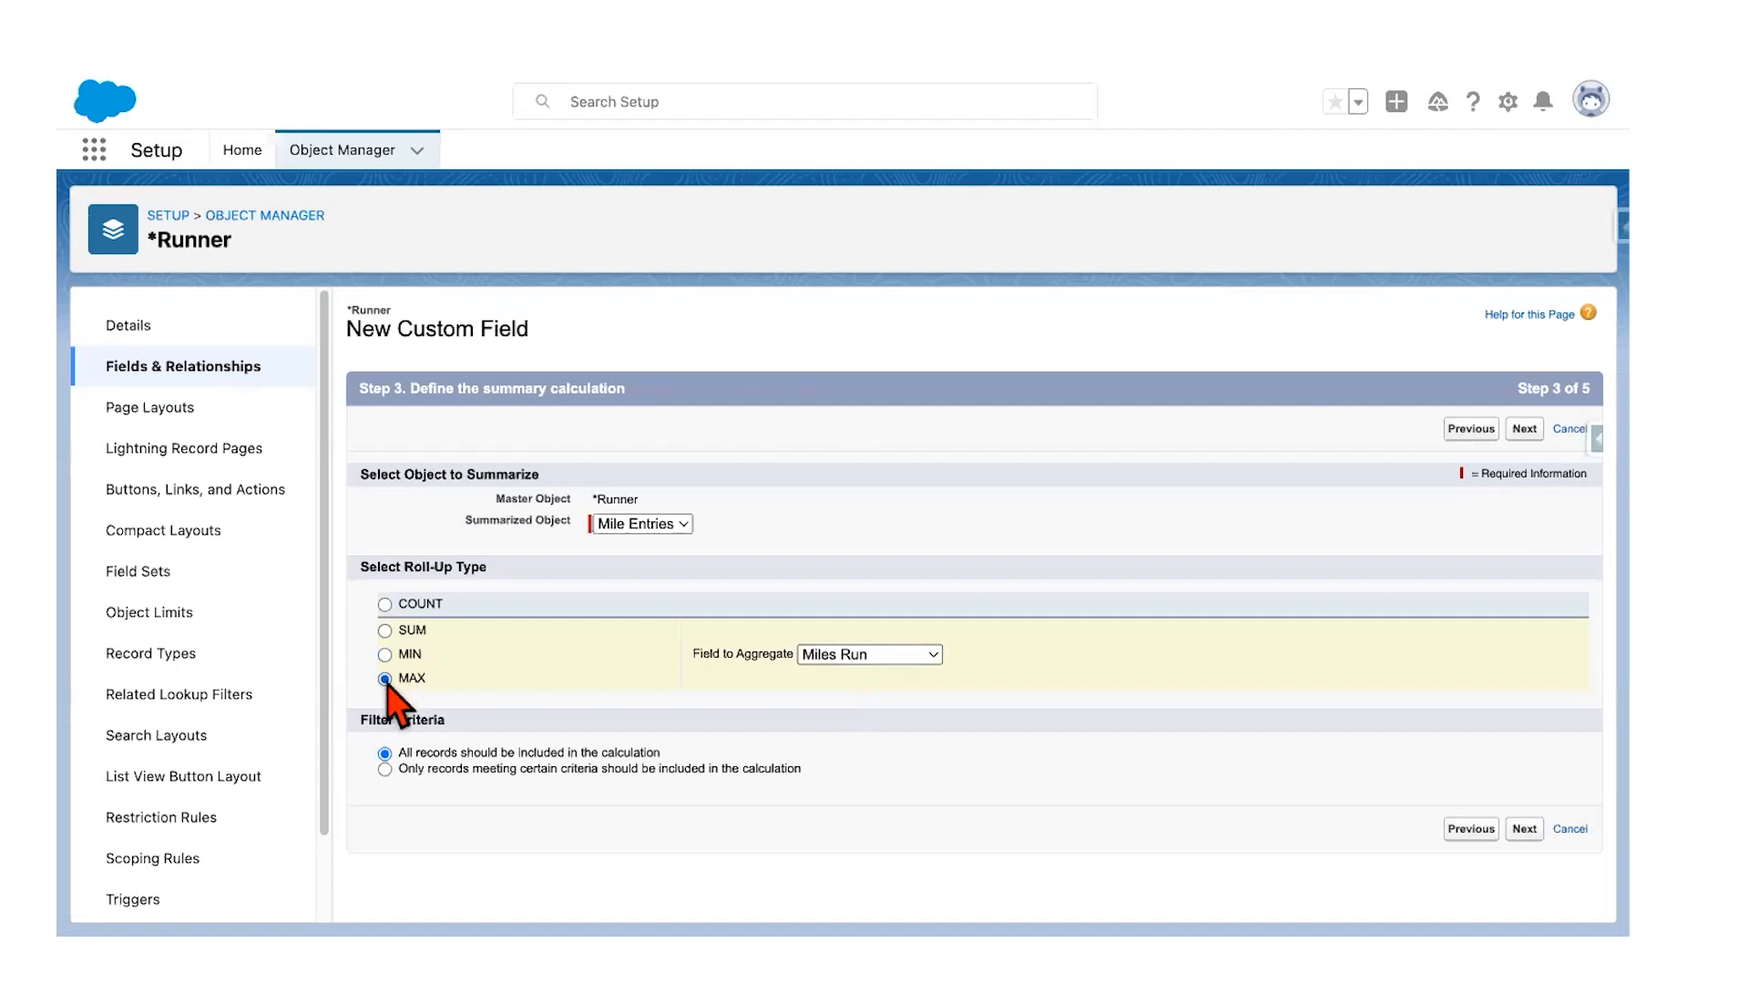
pyautogui.click(385, 630)
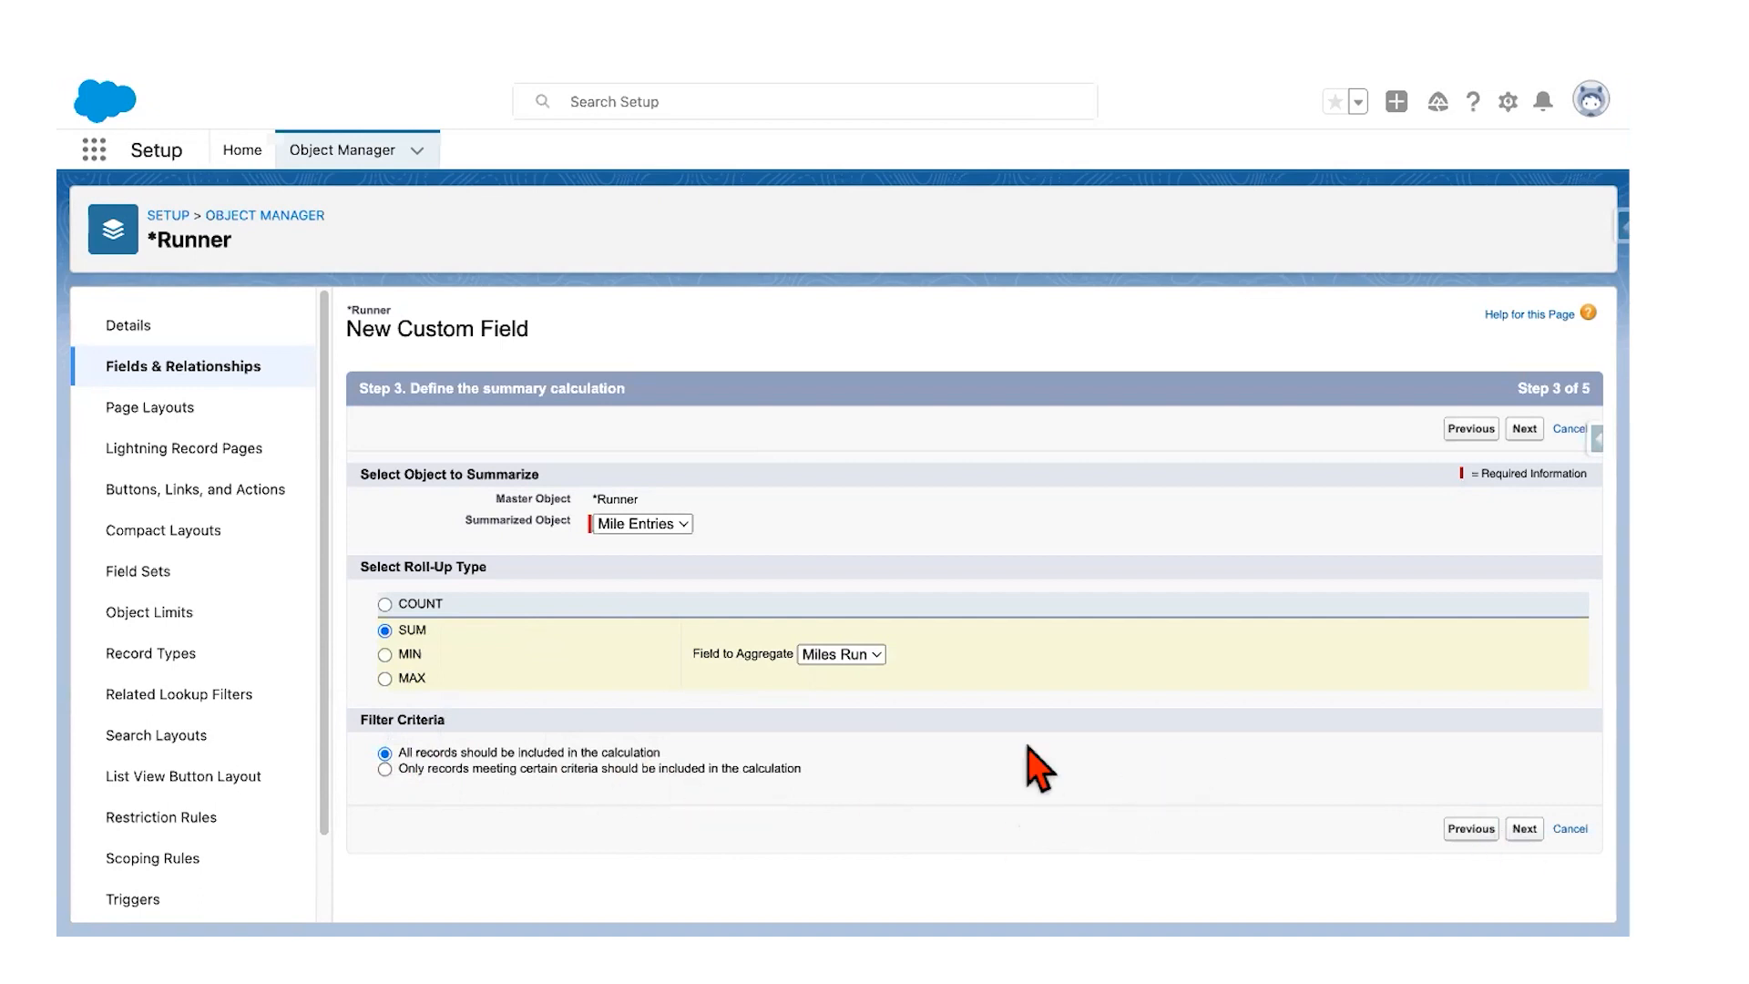
pyautogui.click(1520, 830)
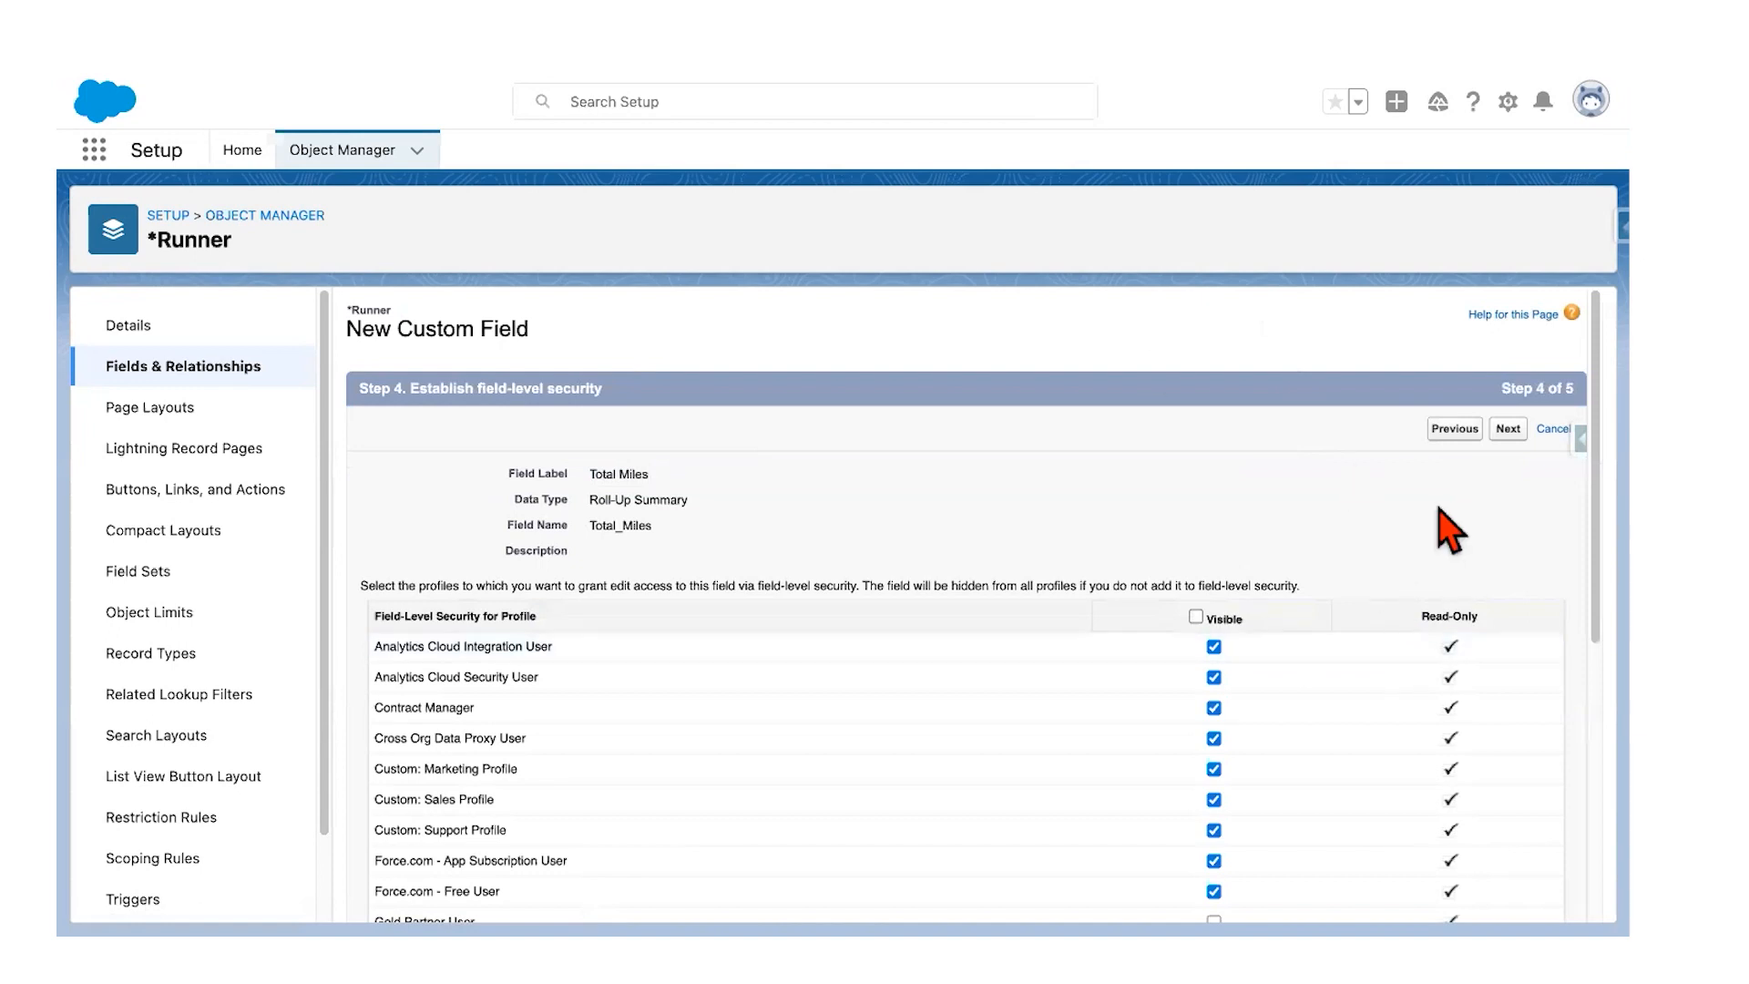
# Step: Save the Total Miles field with default visibility on the Runner Layout, then review the instructions
pyautogui.click(1510, 430)
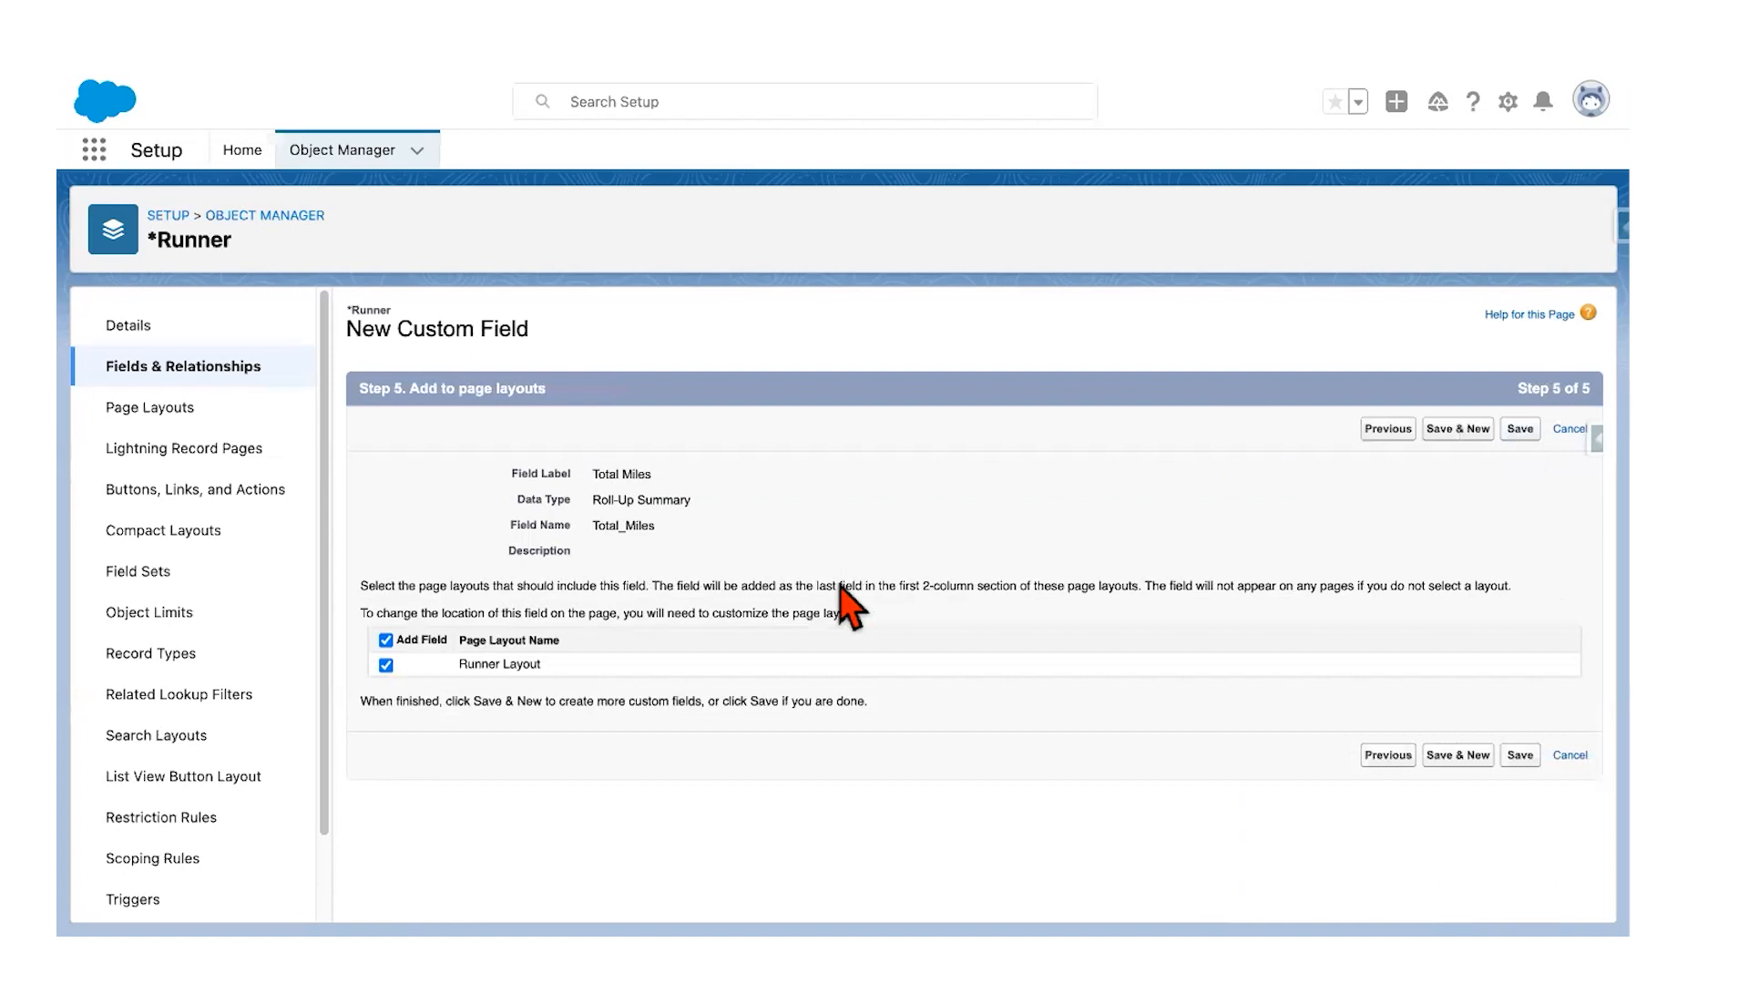
pyautogui.click(1521, 430)
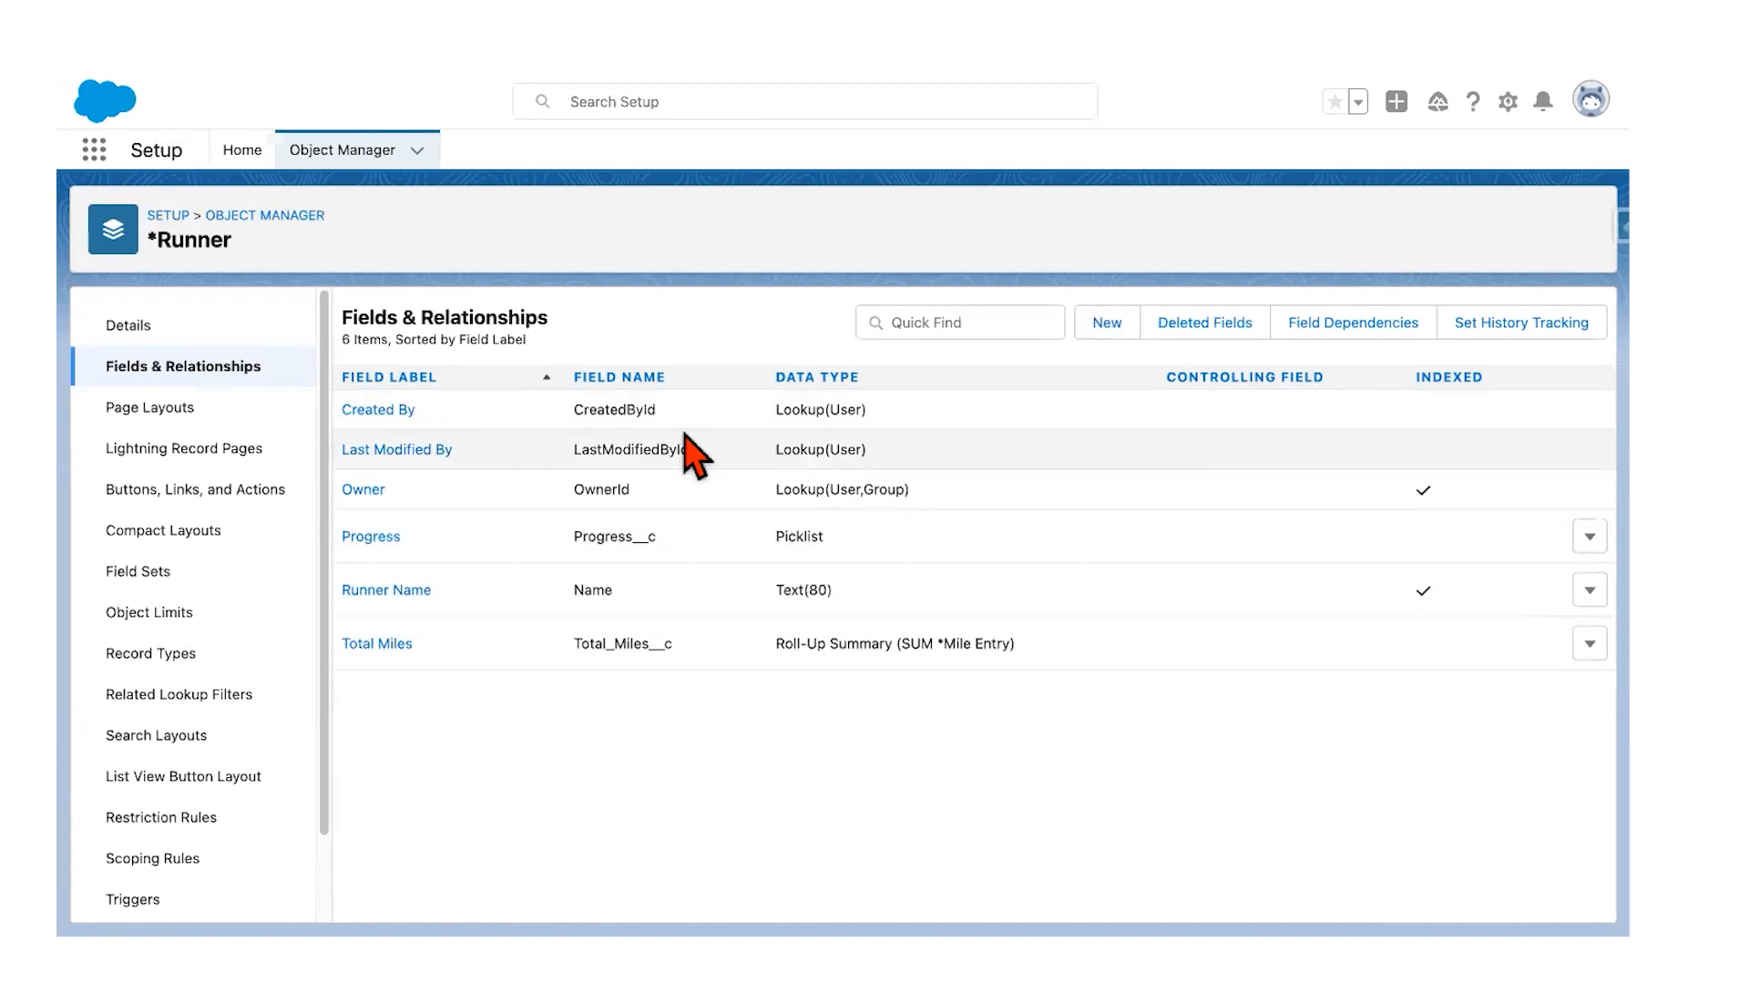
pyautogui.hotkey('ctrl', 'Left')
pyautogui.scroll(-5, 699, 527)
pyautogui.scroll(-2, 699, 527)
pyautogui.scroll(-1, 699, 527)
pyautogui.scroll(1, 624, 373)
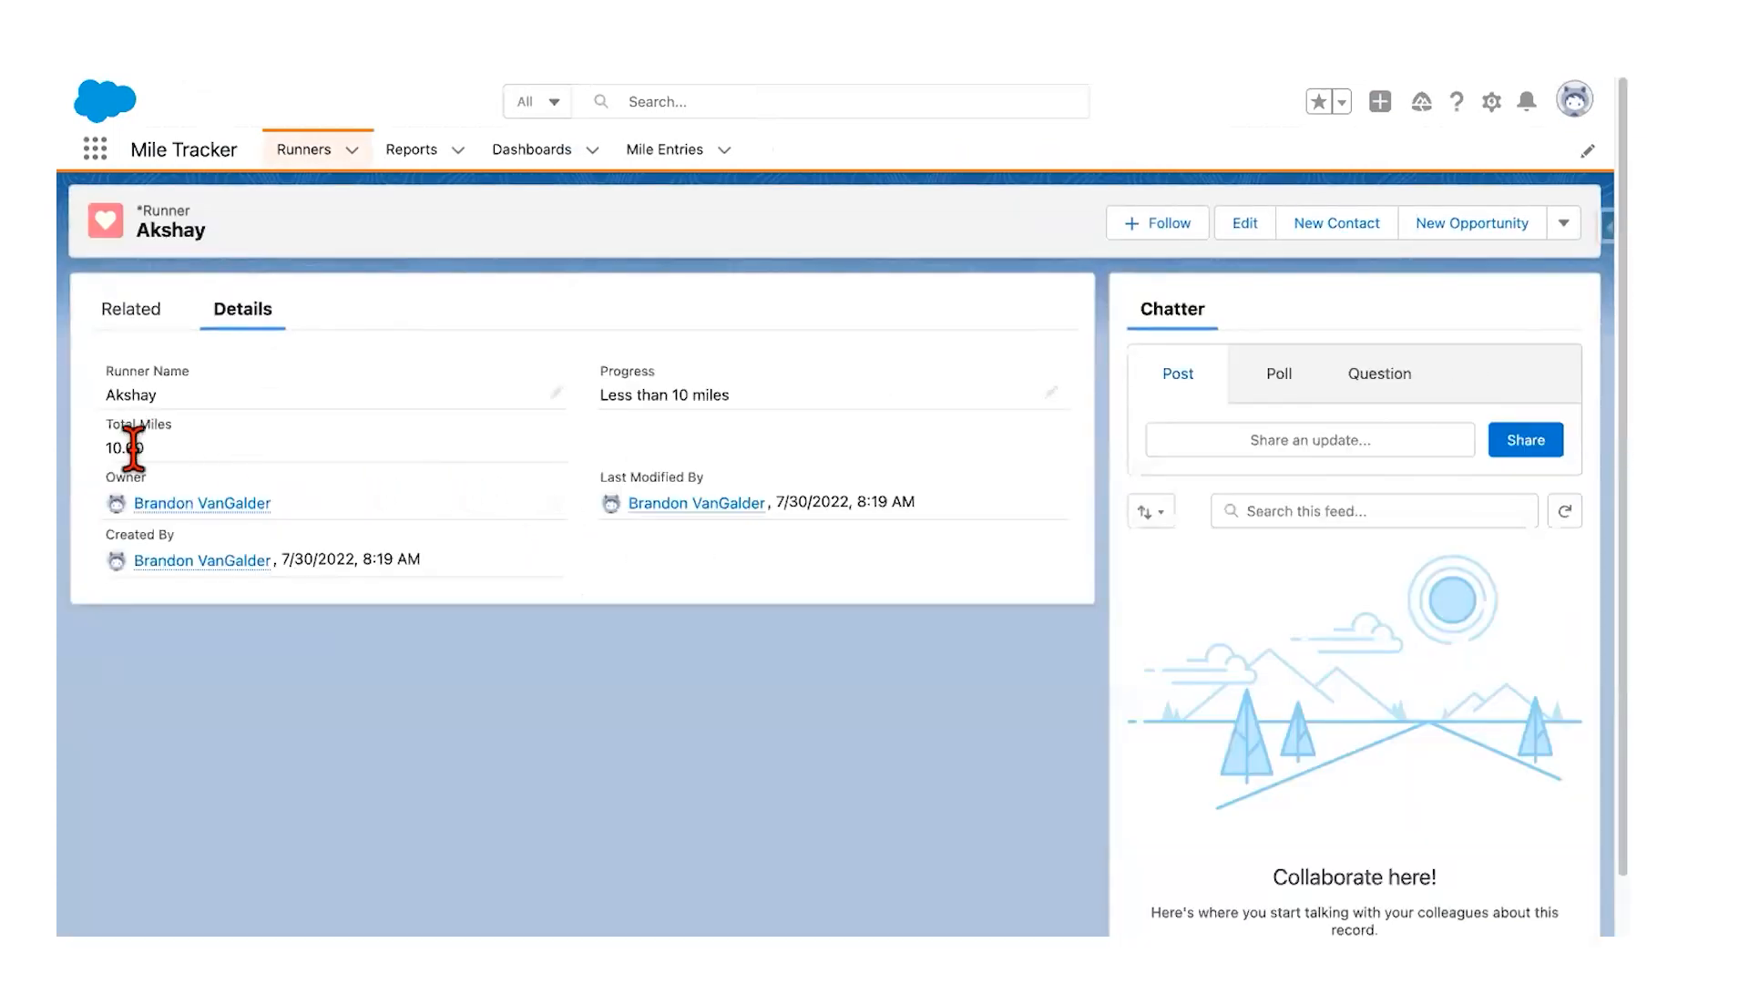
# Step: Open a recently viewed runner record to check its Total Miles, then return to the guide
pyautogui.click(354, 149)
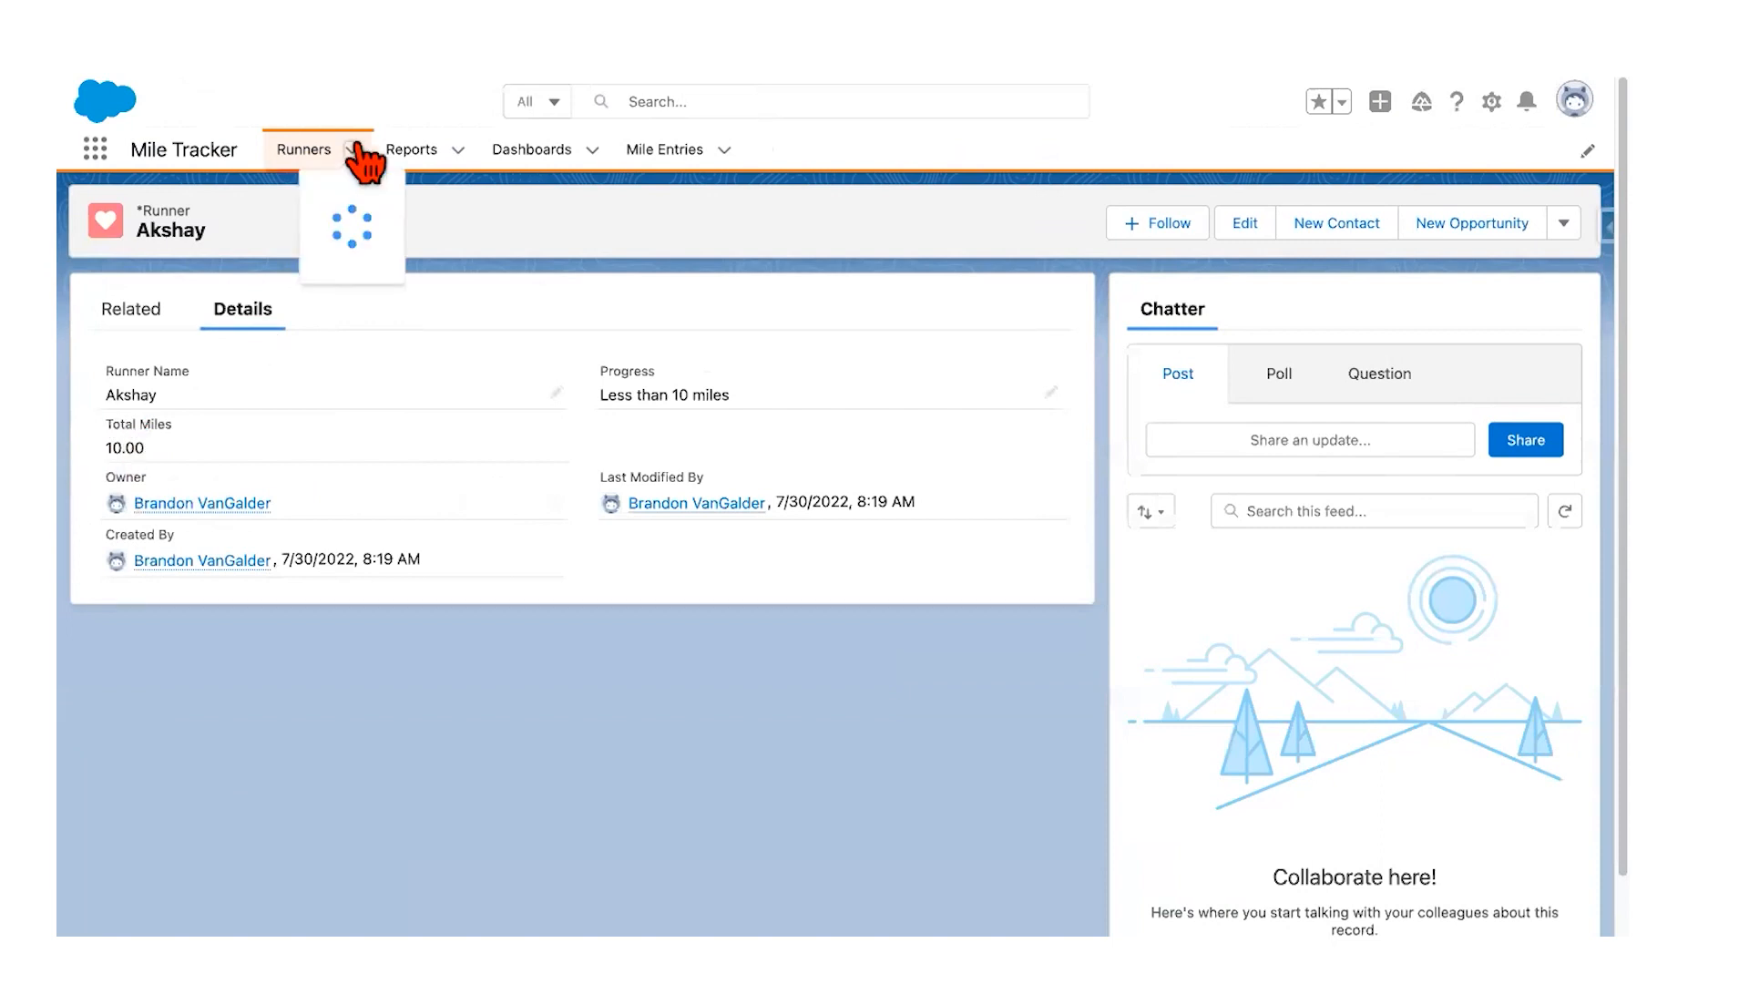
pyautogui.click(323, 317)
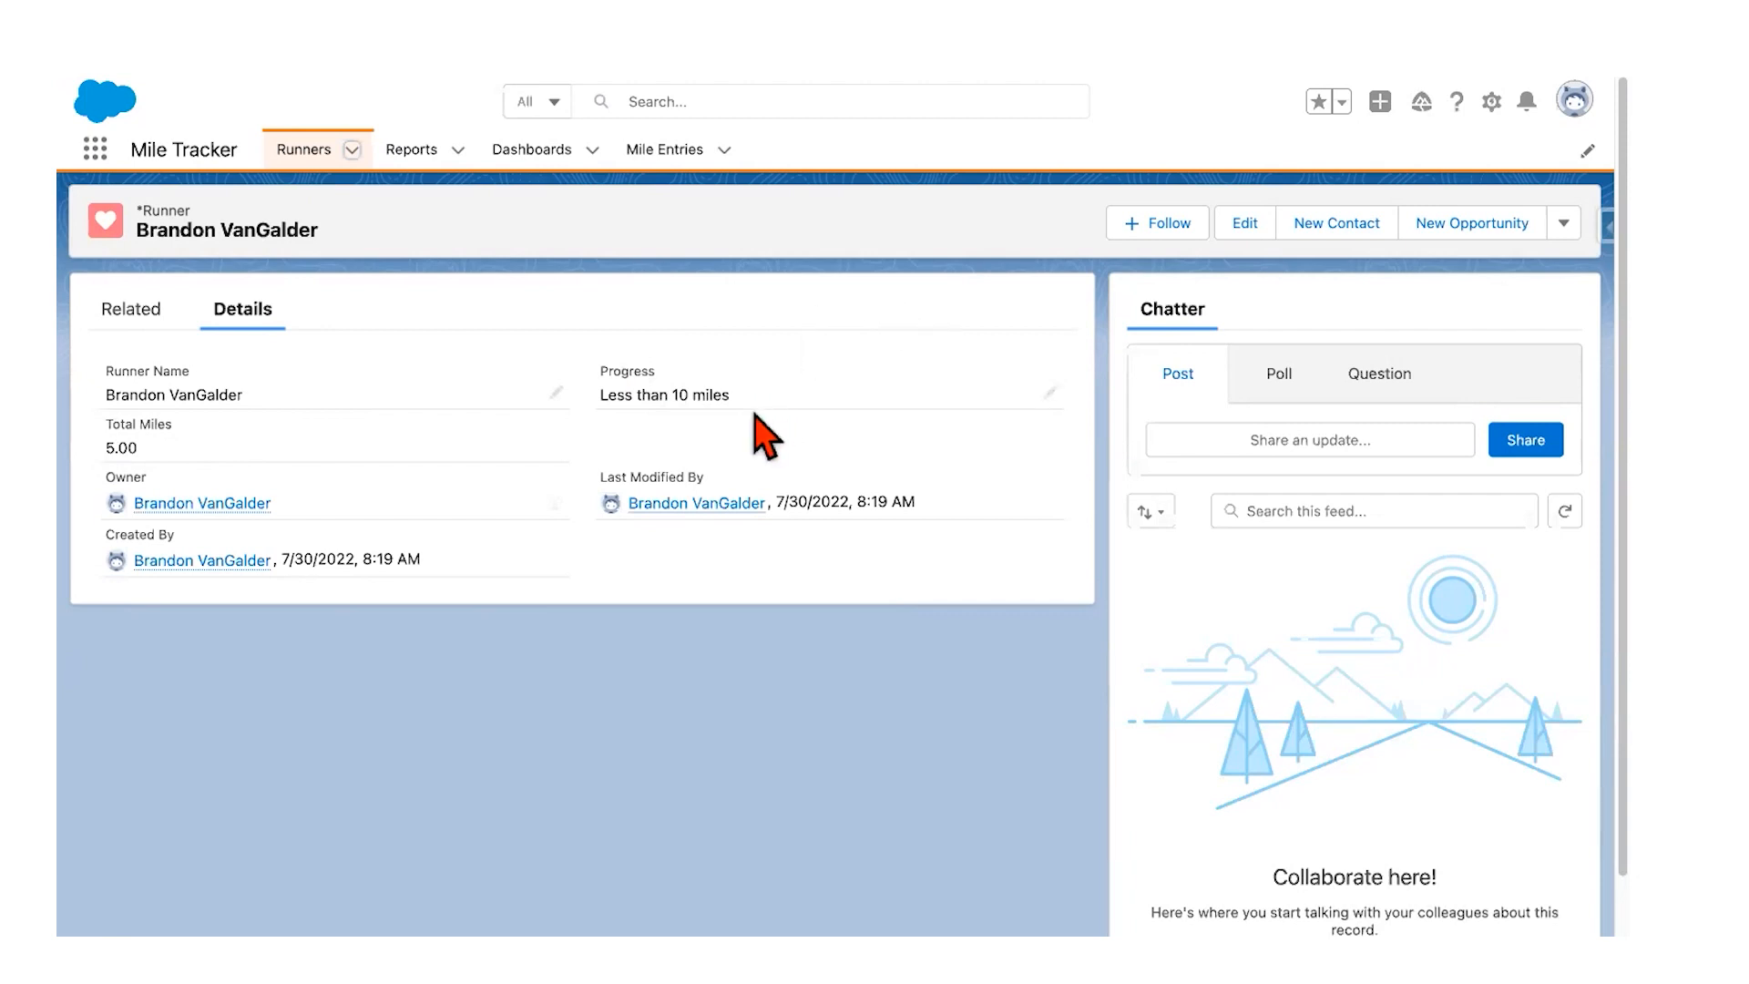
pyautogui.hotkey('ctrl', 'Left')
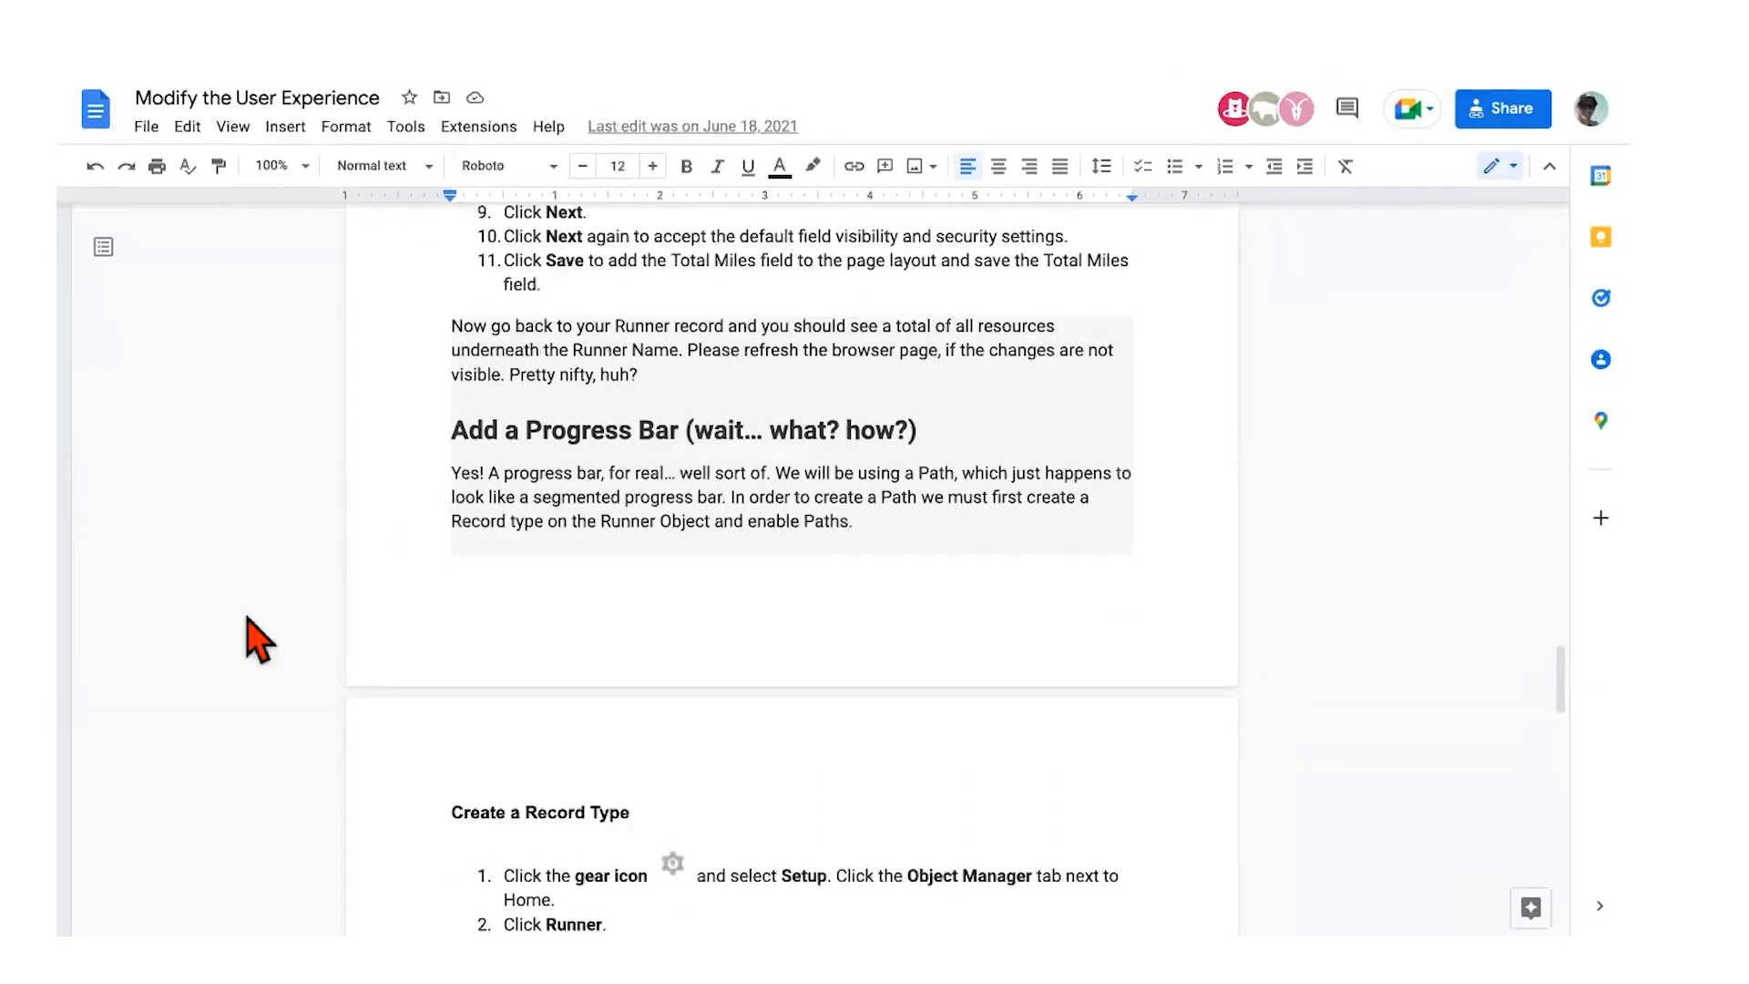
# Step: Read the guide's Add a Progress Bar and Create a Record Type sections
pyautogui.scroll(-3, 435, 695)
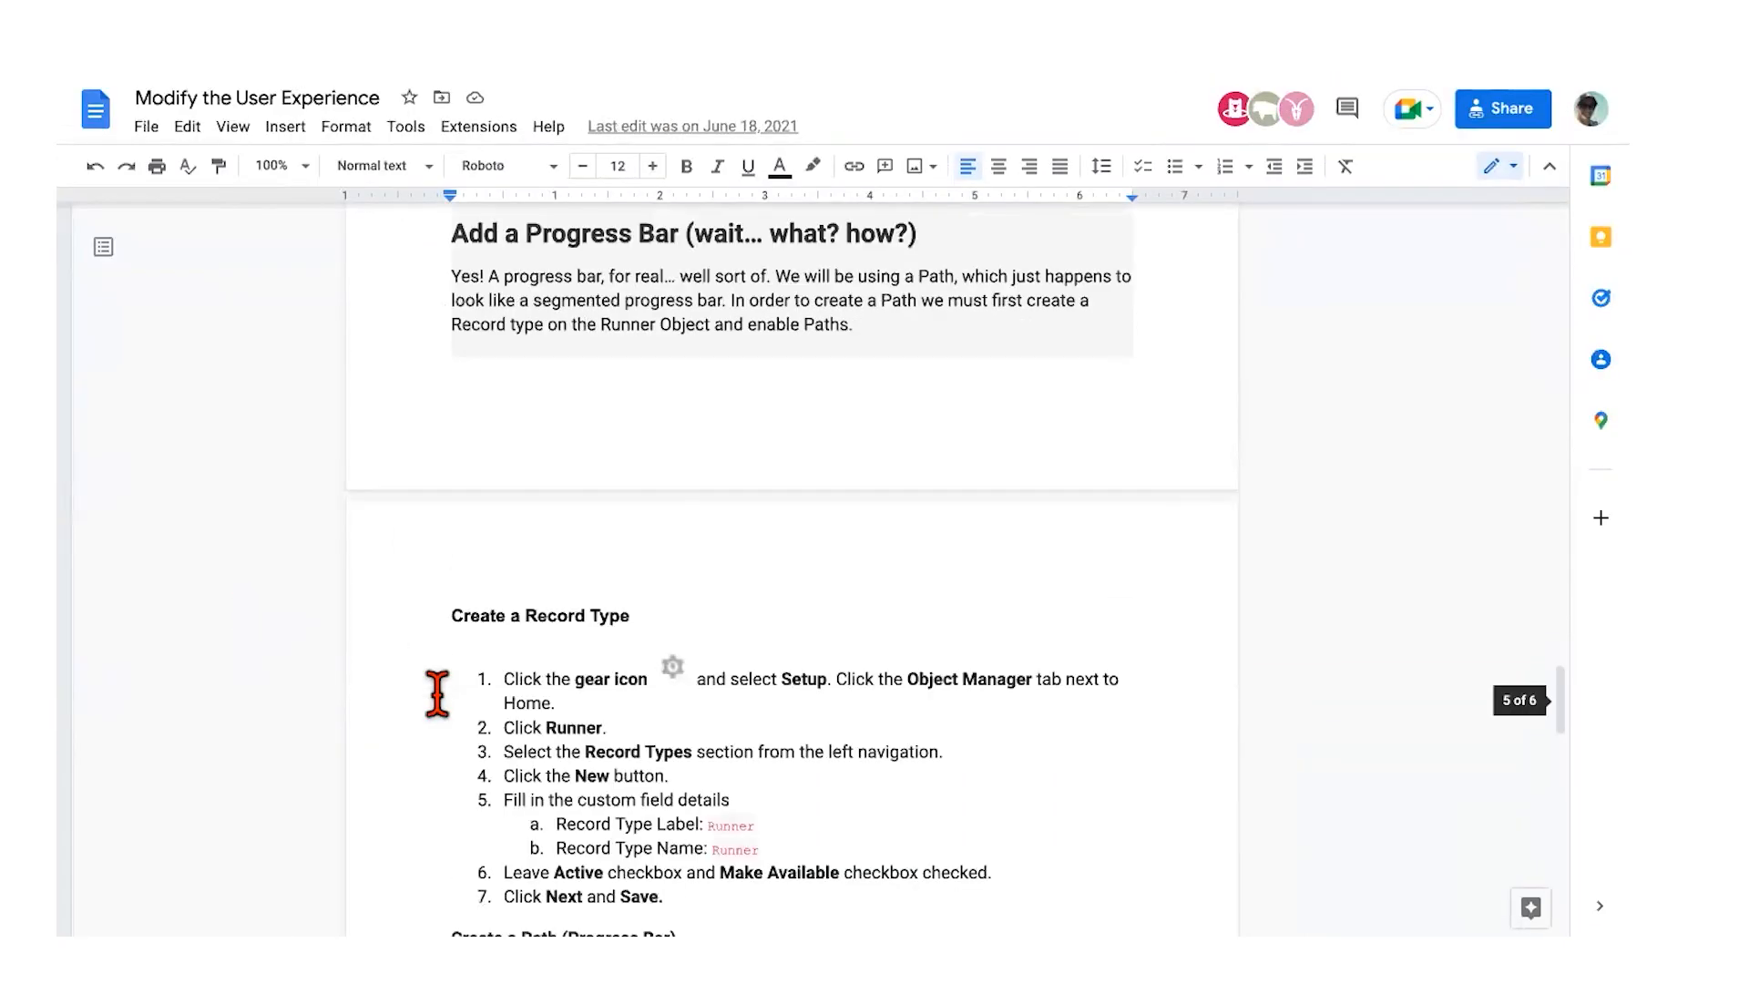
pyautogui.scroll(-7, 437, 695)
pyautogui.scroll(-9, 437, 695)
pyautogui.scroll(-8, 437, 695)
pyautogui.scroll(9, 437, 695)
pyautogui.scroll(15, 438, 695)
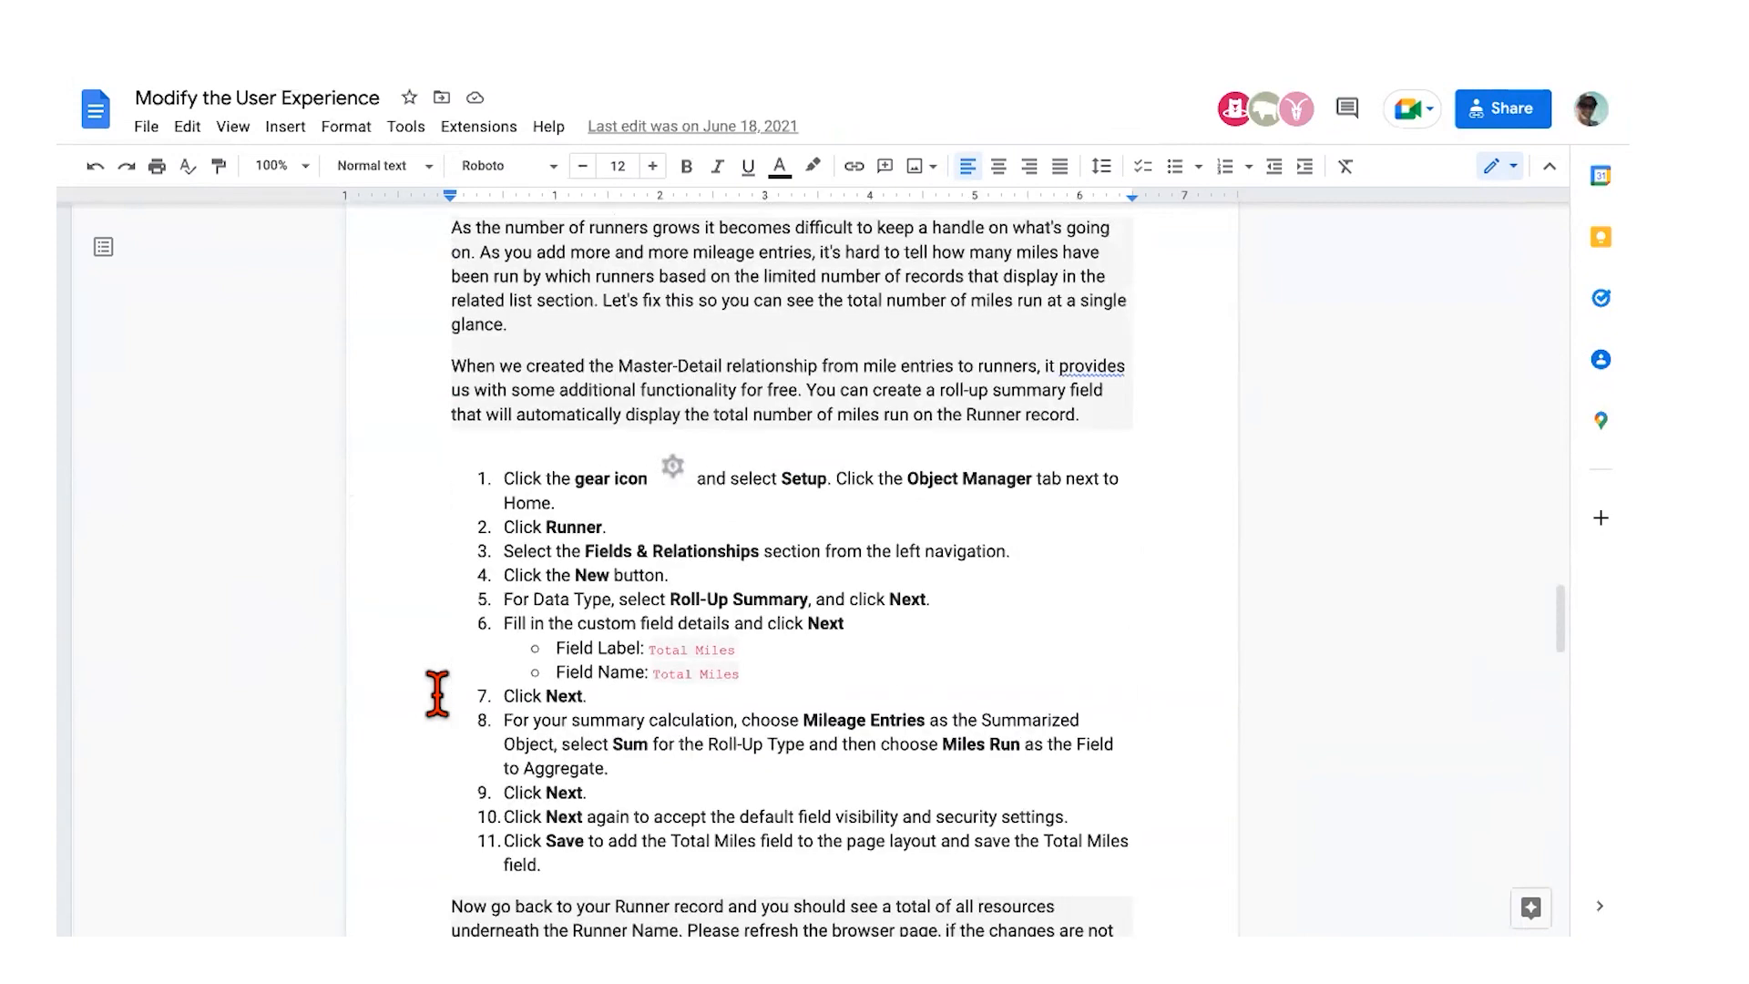
pyautogui.scroll(-9, 437, 695)
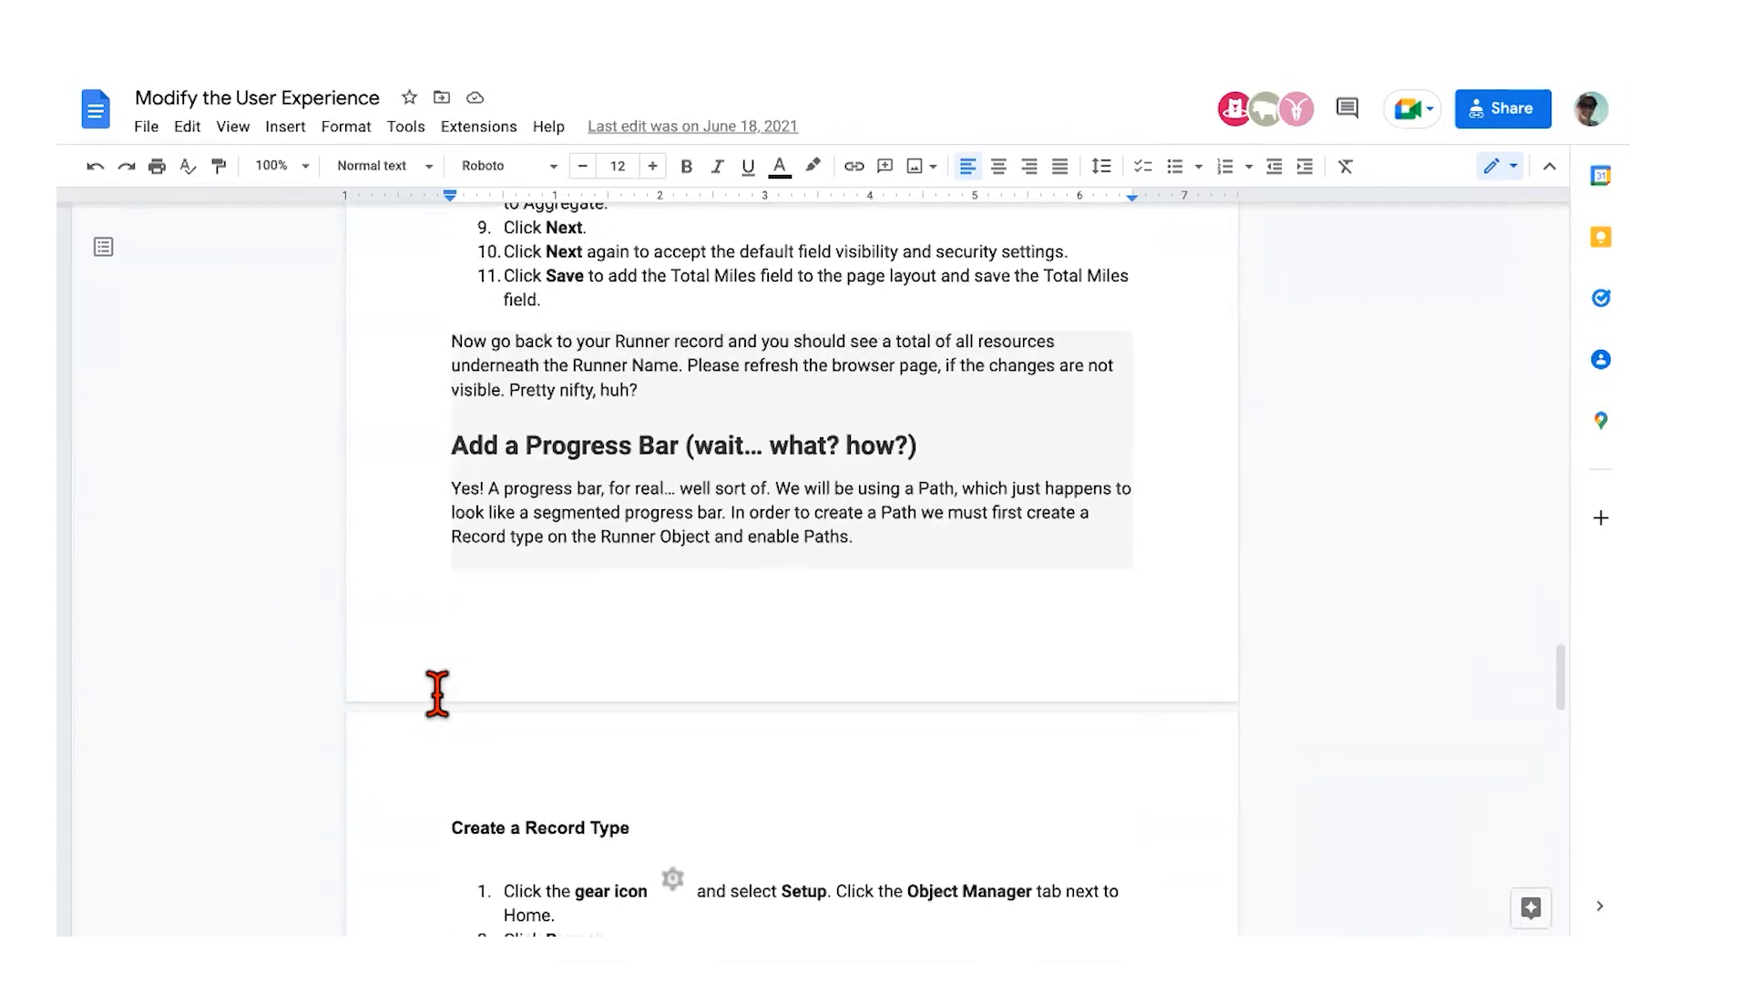
pyautogui.scroll(-1, 437, 695)
pyautogui.scroll(-1, 608, 740)
pyautogui.scroll(-4, 607, 740)
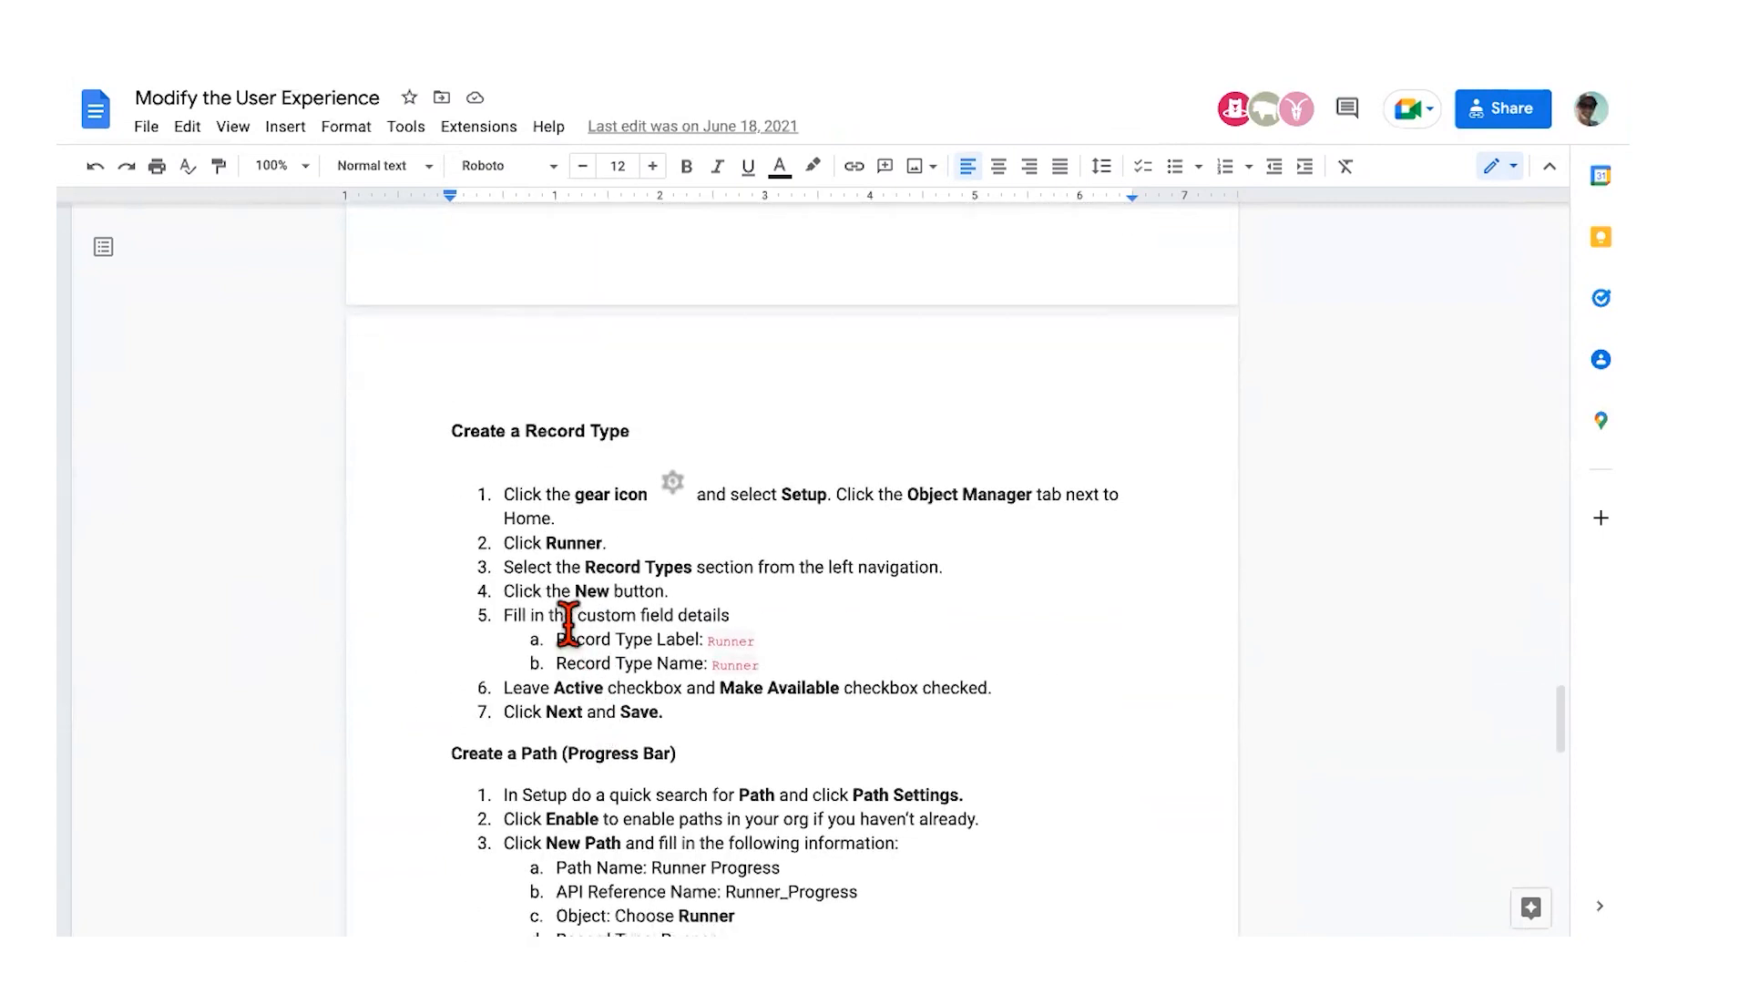
pyautogui.scroll(6, 568, 624)
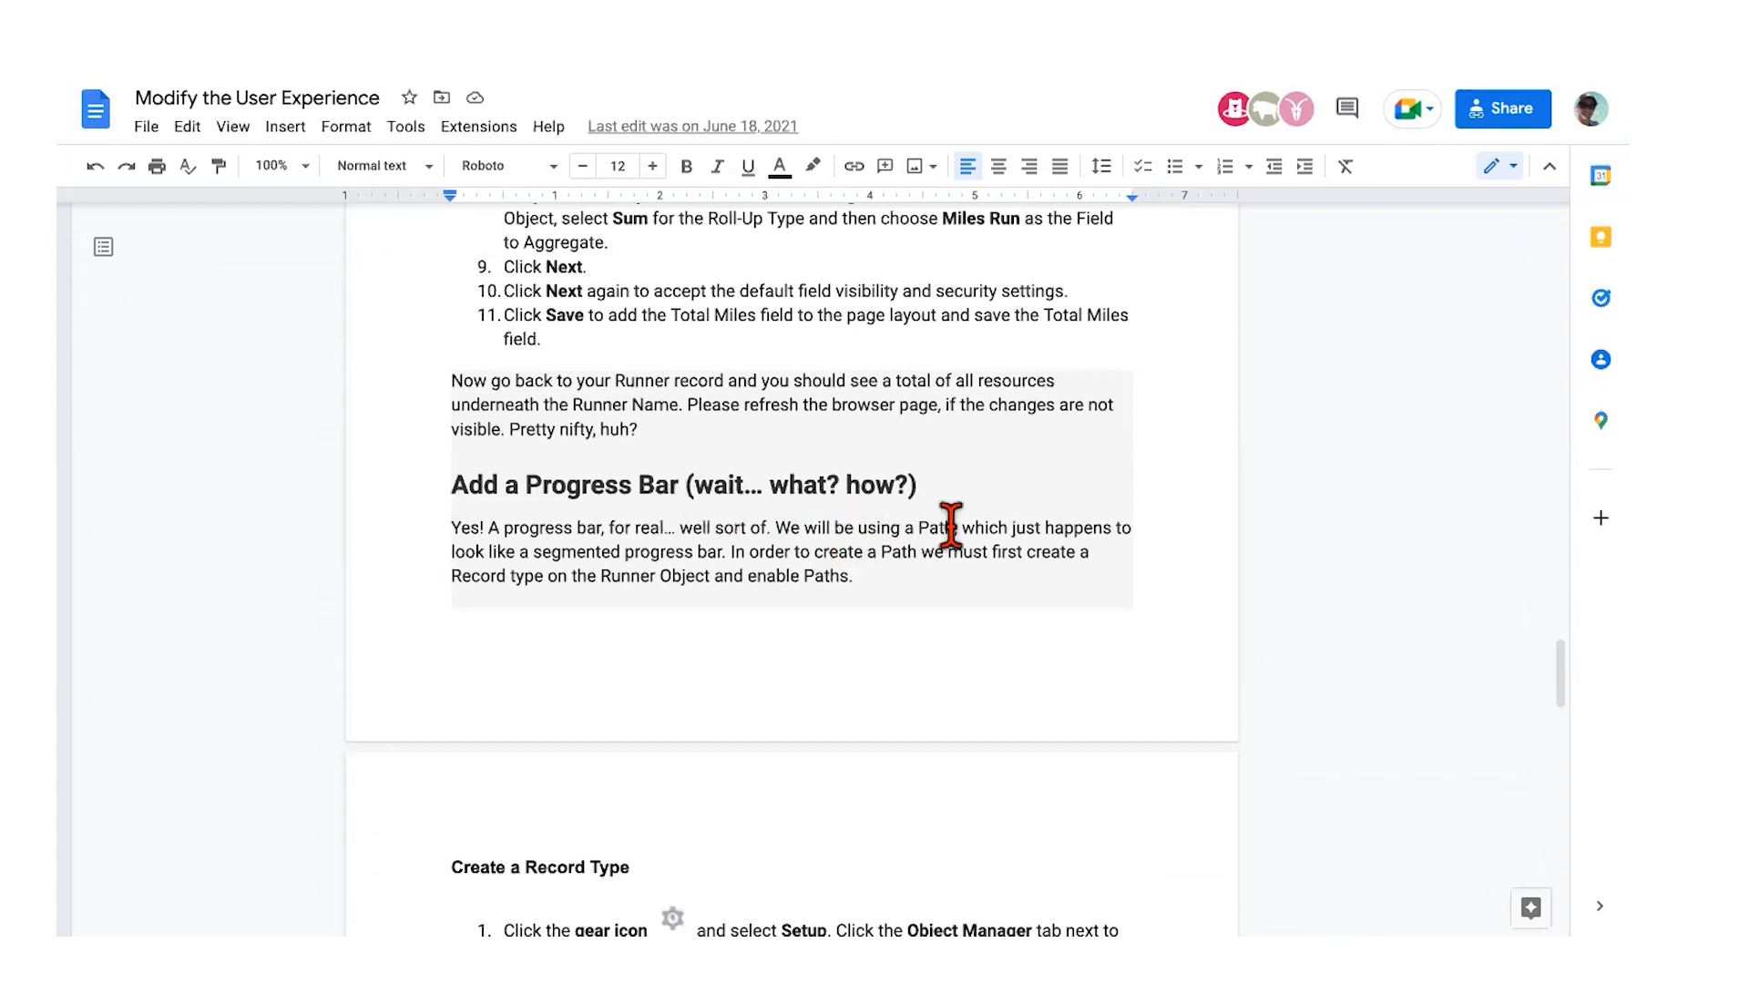
pyautogui.scroll(-1, 961, 523)
pyautogui.scroll(-1, 687, 551)
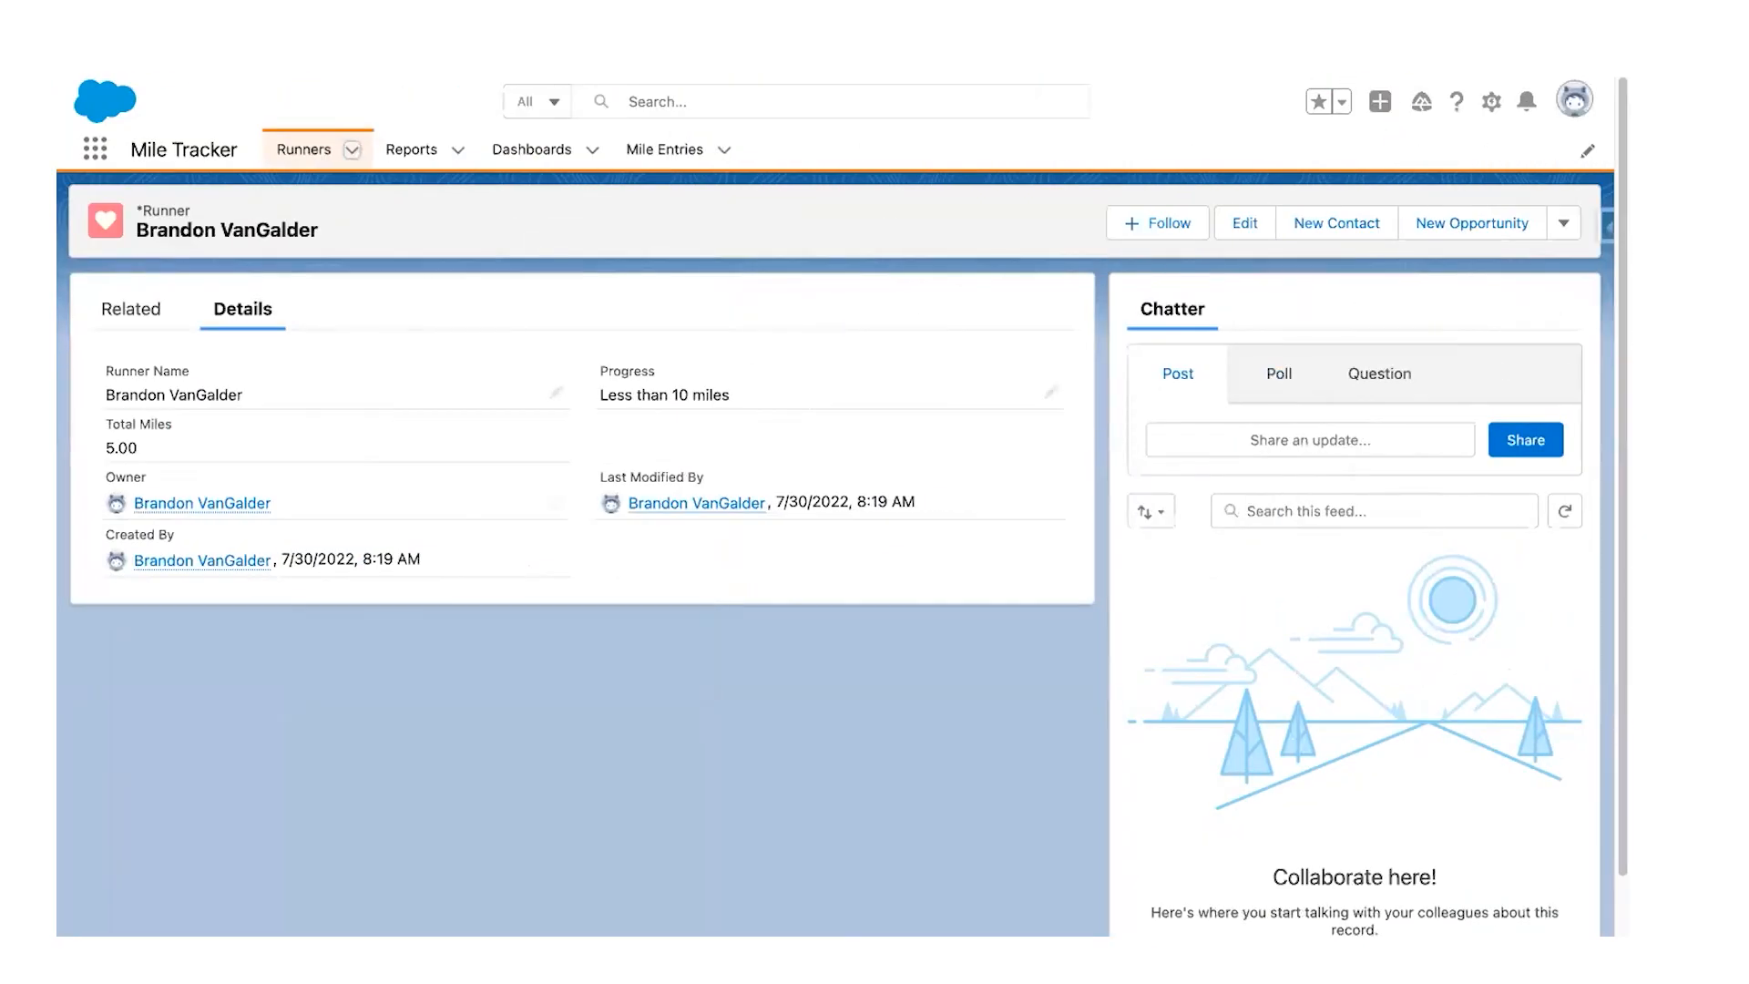
pyautogui.click(1317, 50)
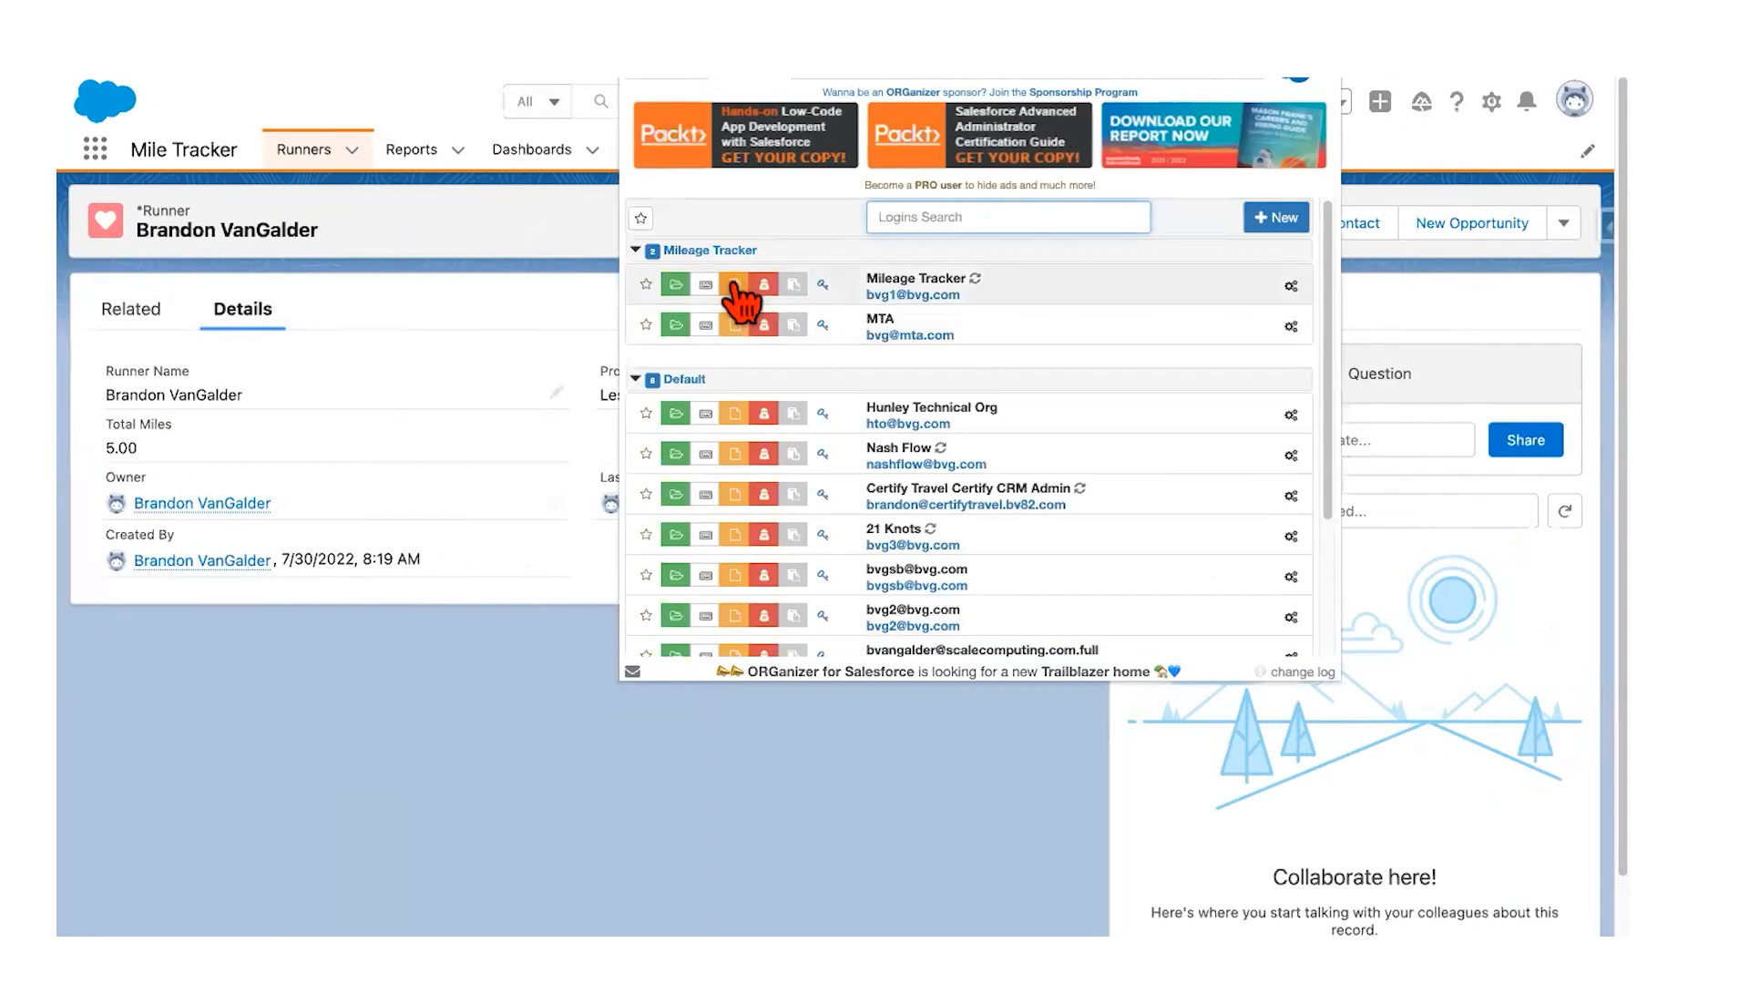
# Step: Log in to the Mileage Tracker org from the saved ORGanizer logins
pyautogui.click(676, 285)
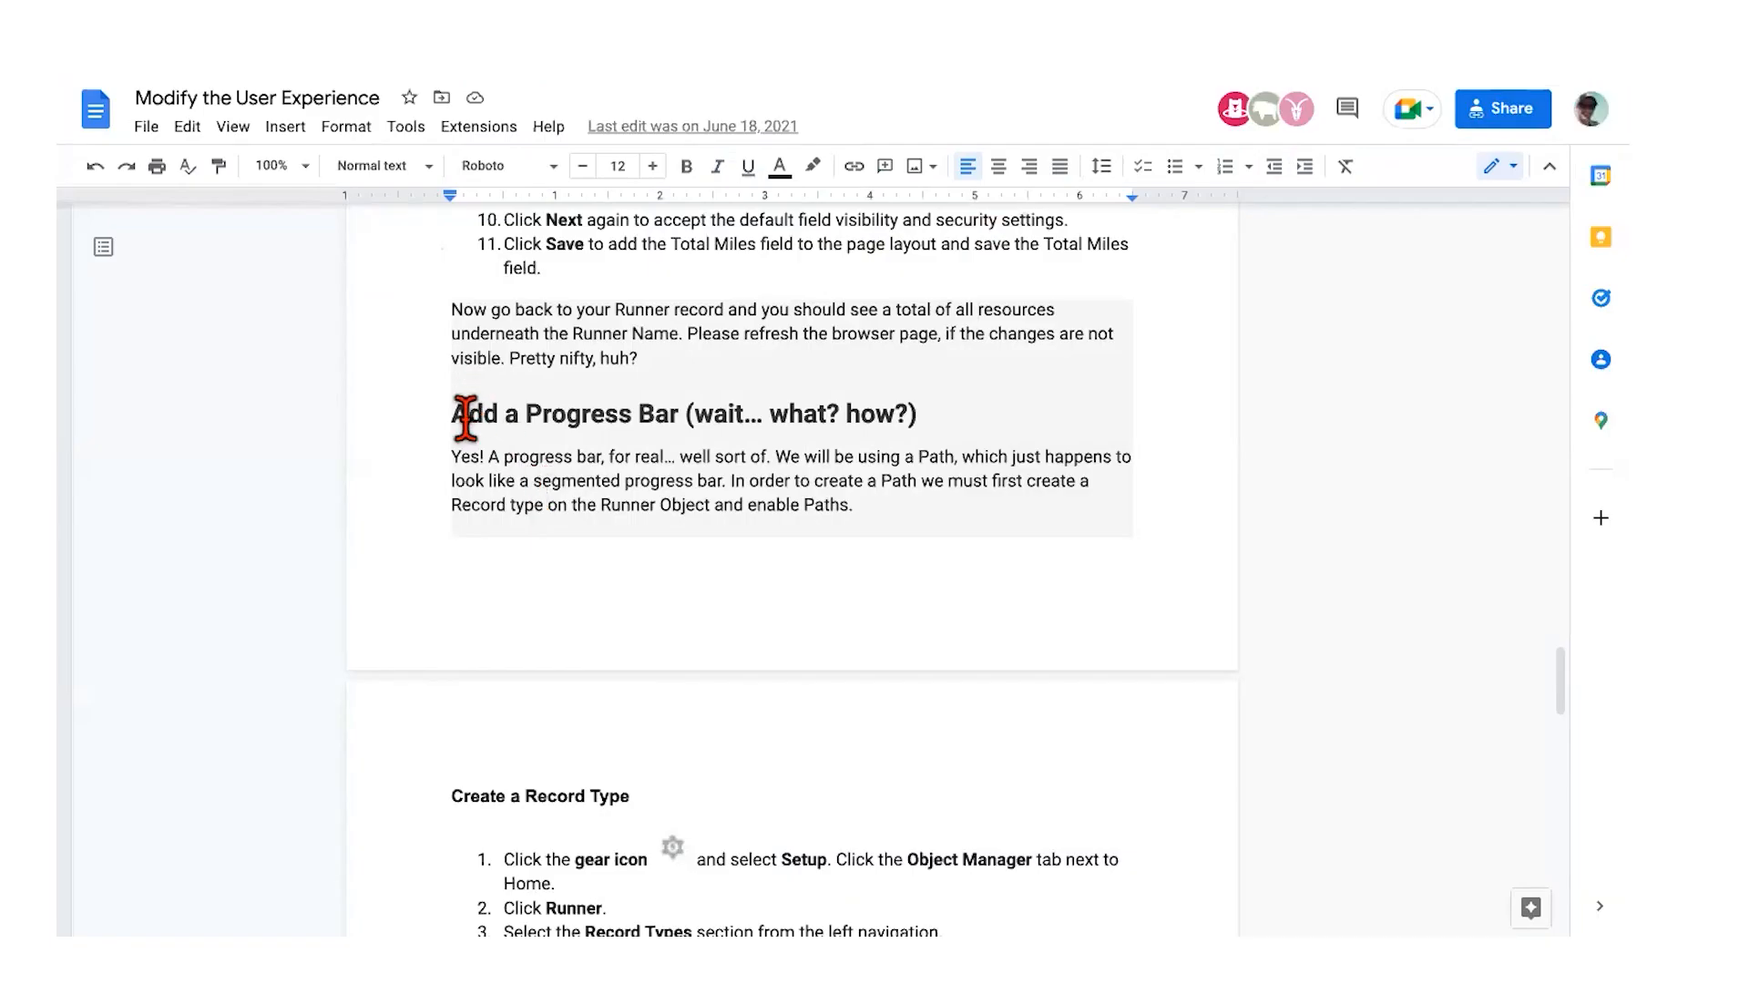
# Step: Read the Create a Path steps, highlighting the word Progress in the Picklist step
pyautogui.scroll(-5, 466, 417)
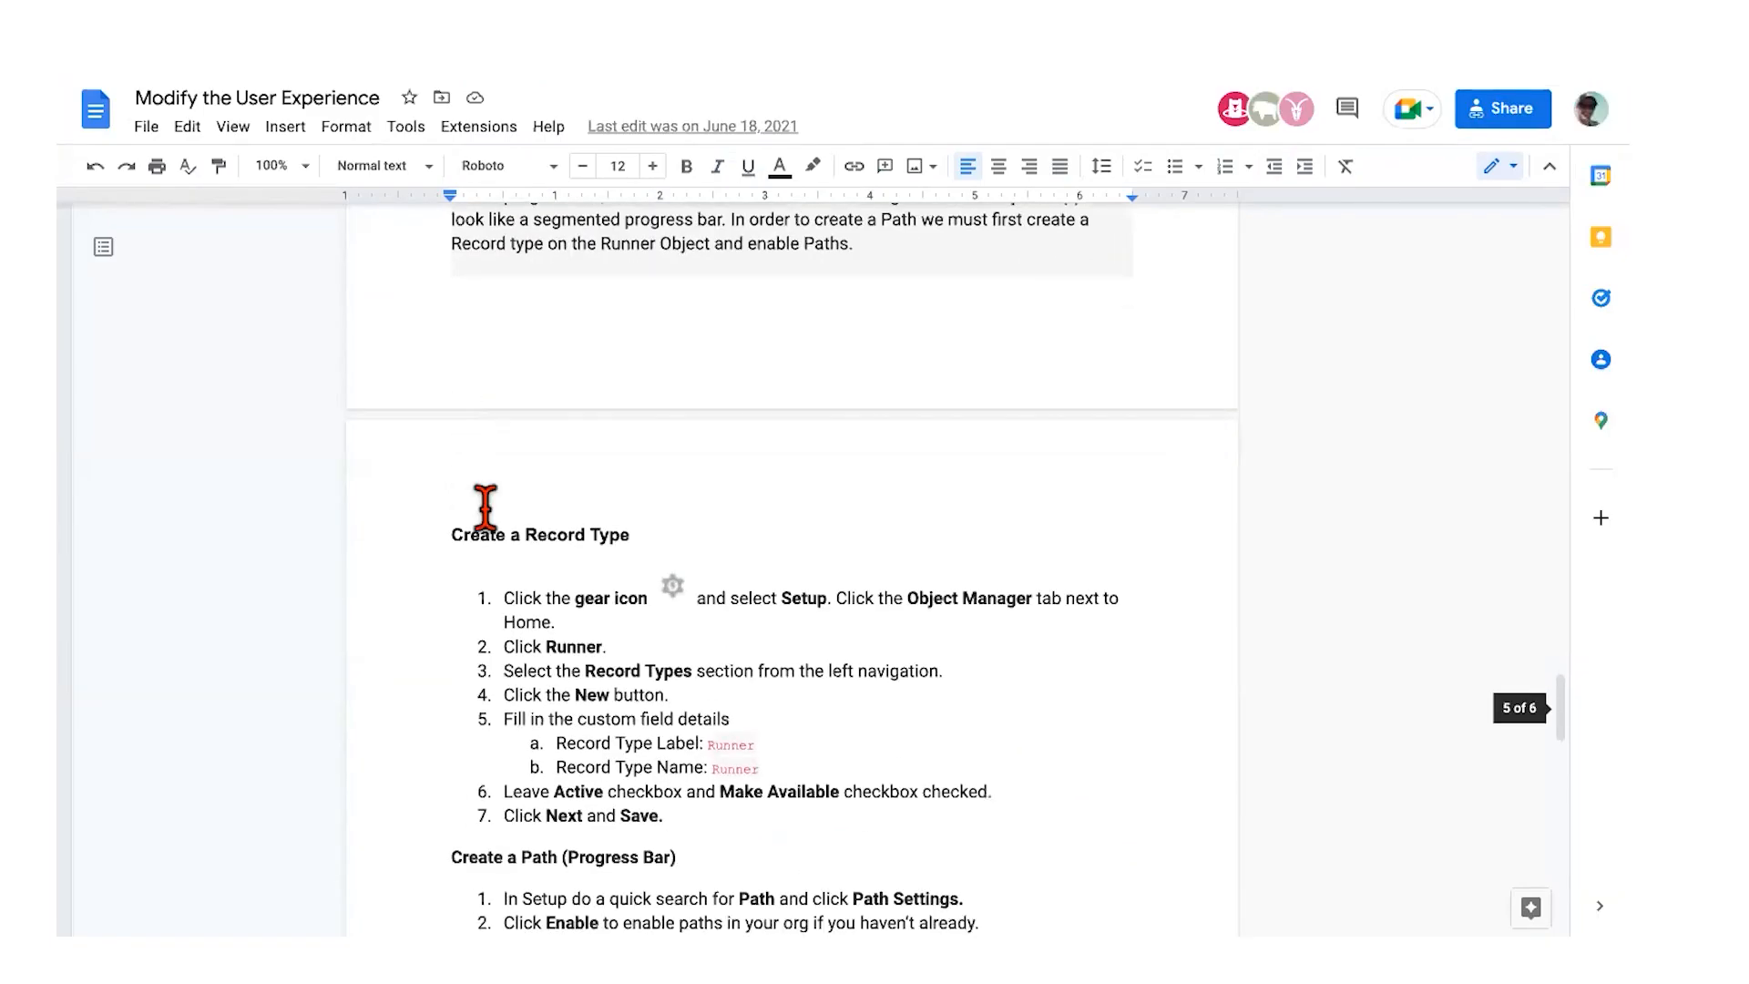
pyautogui.scroll(-3, 495, 546)
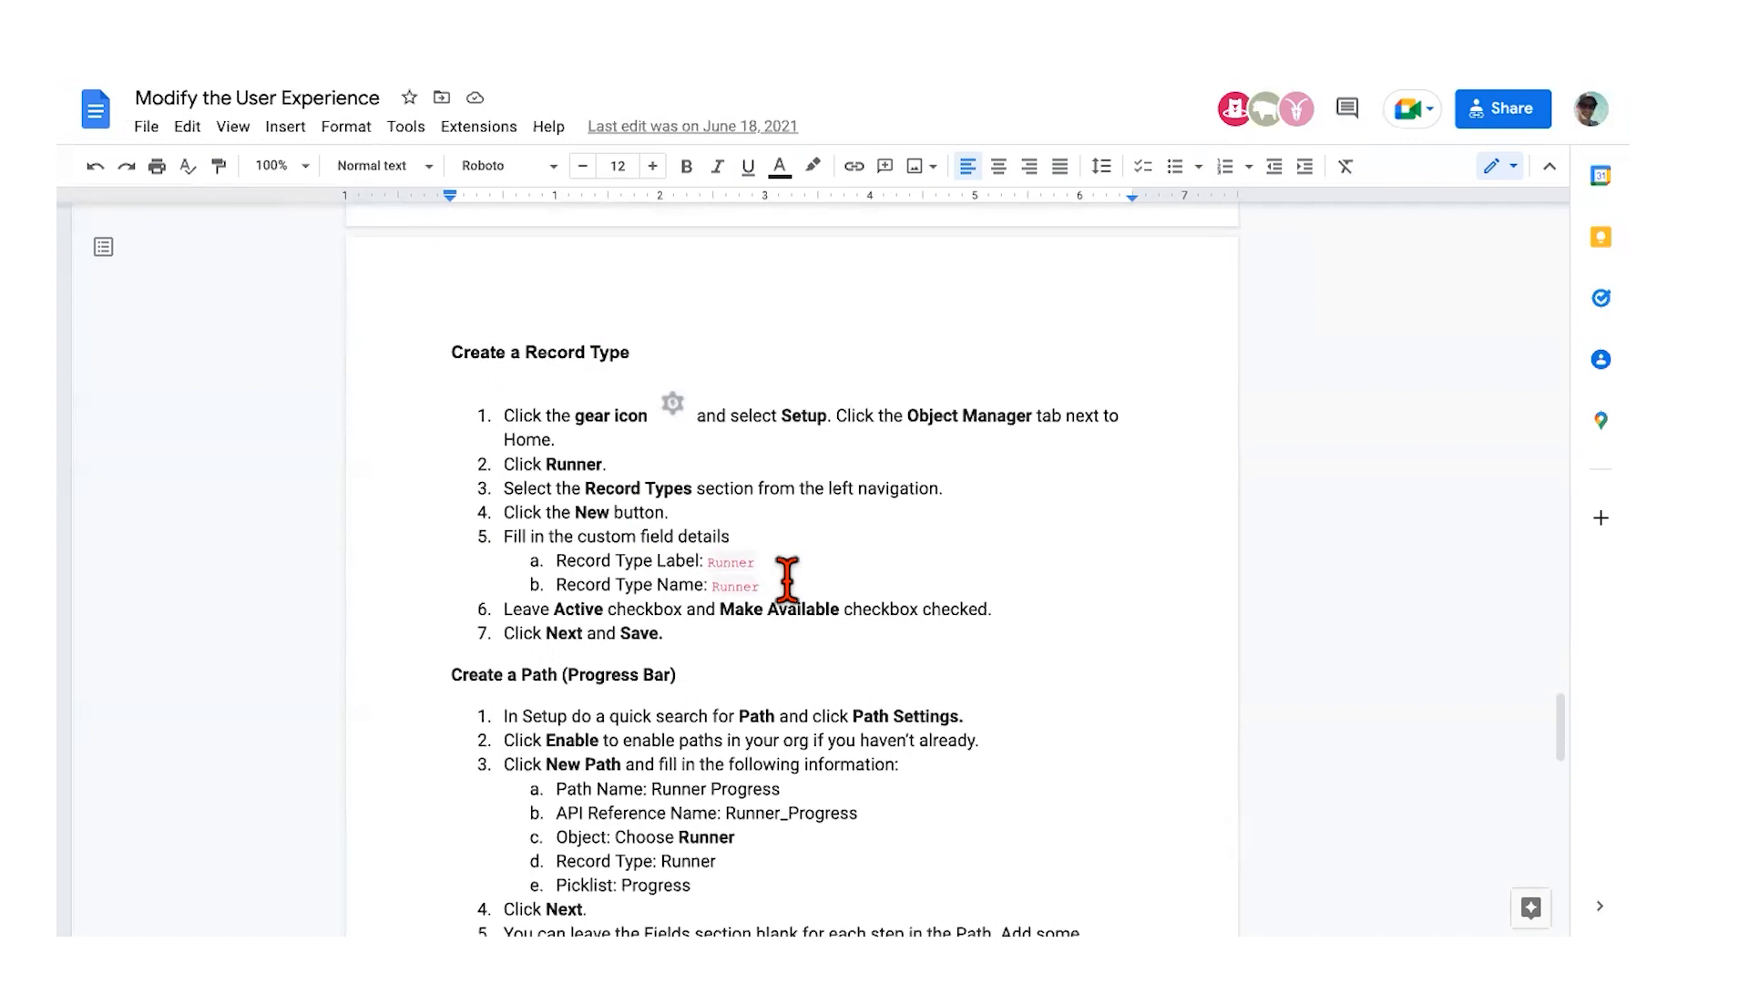
pyautogui.scroll(-1, 787, 576)
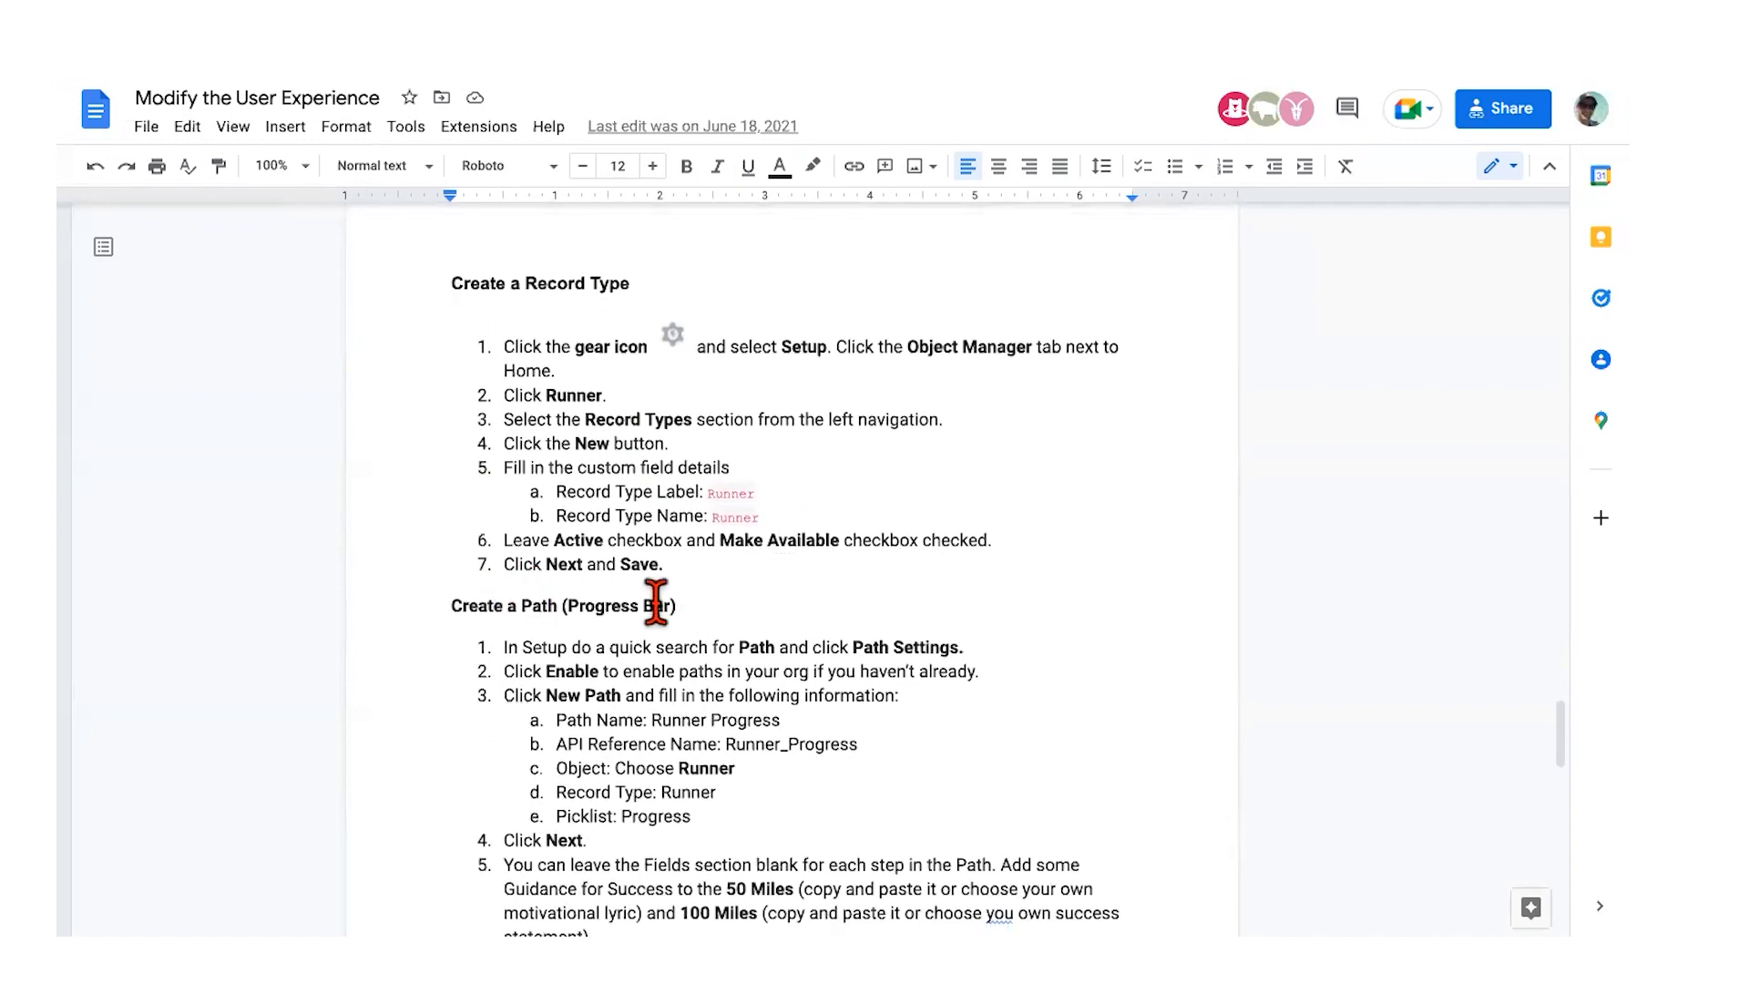
pyautogui.scroll(-3, 634, 624)
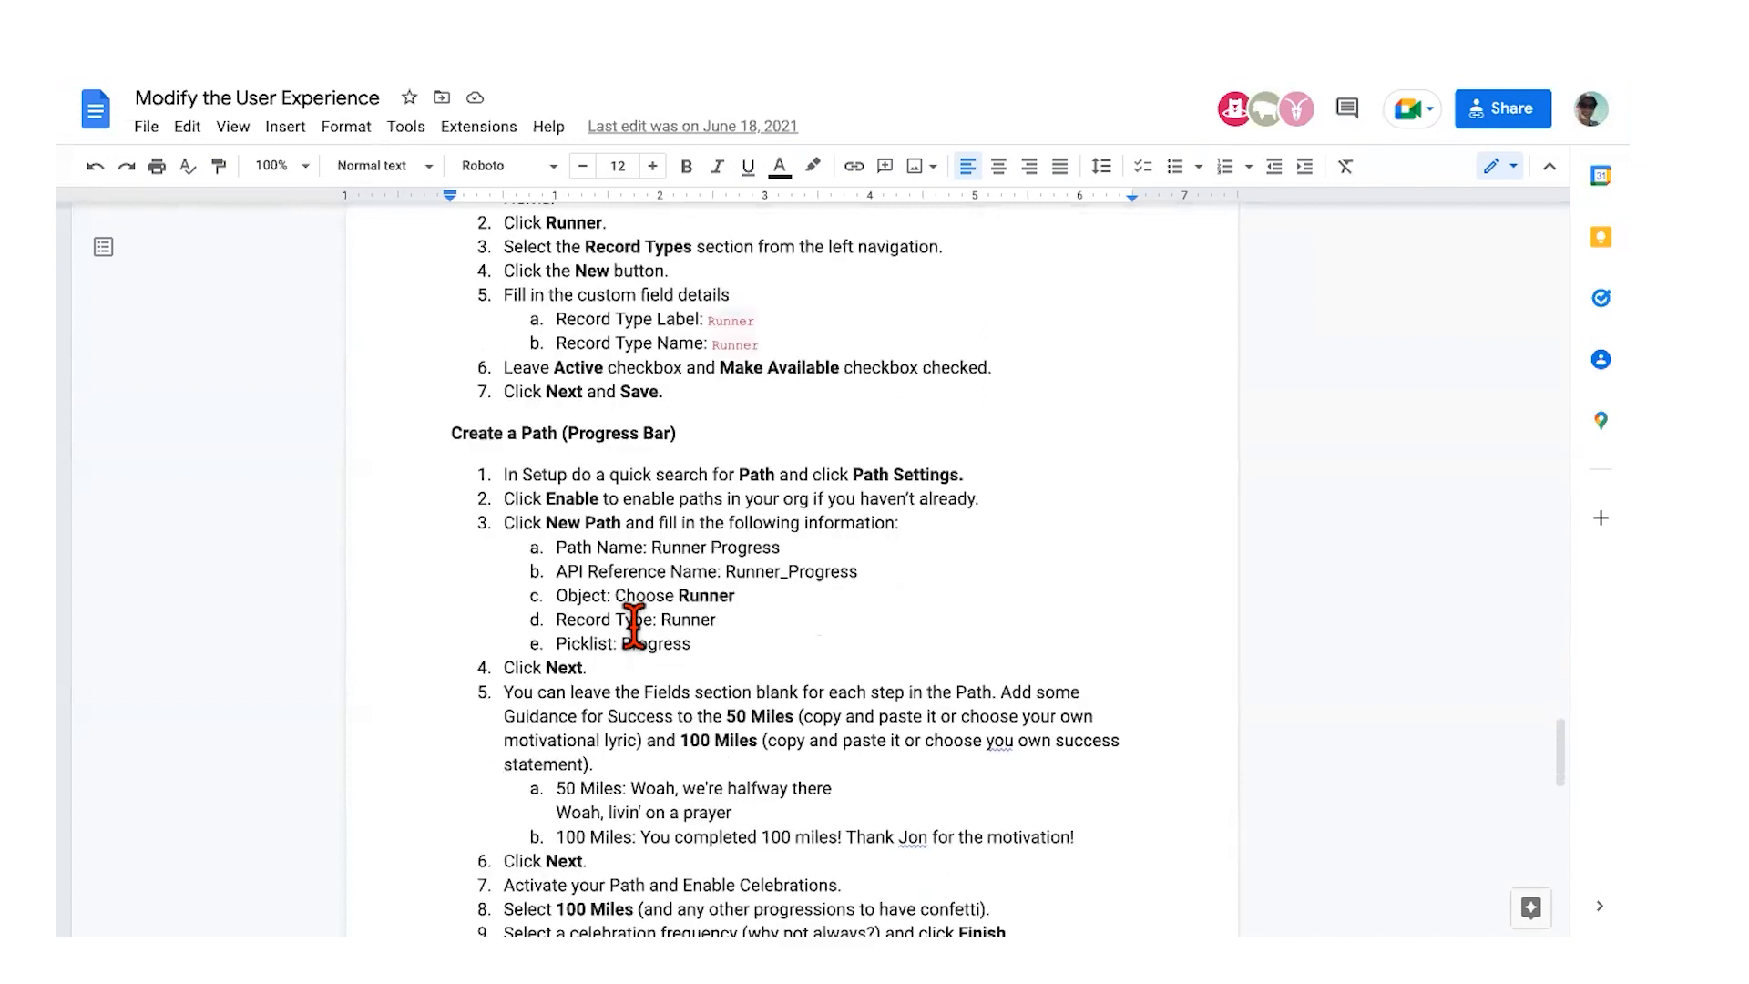
pyautogui.scroll(-1, 634, 624)
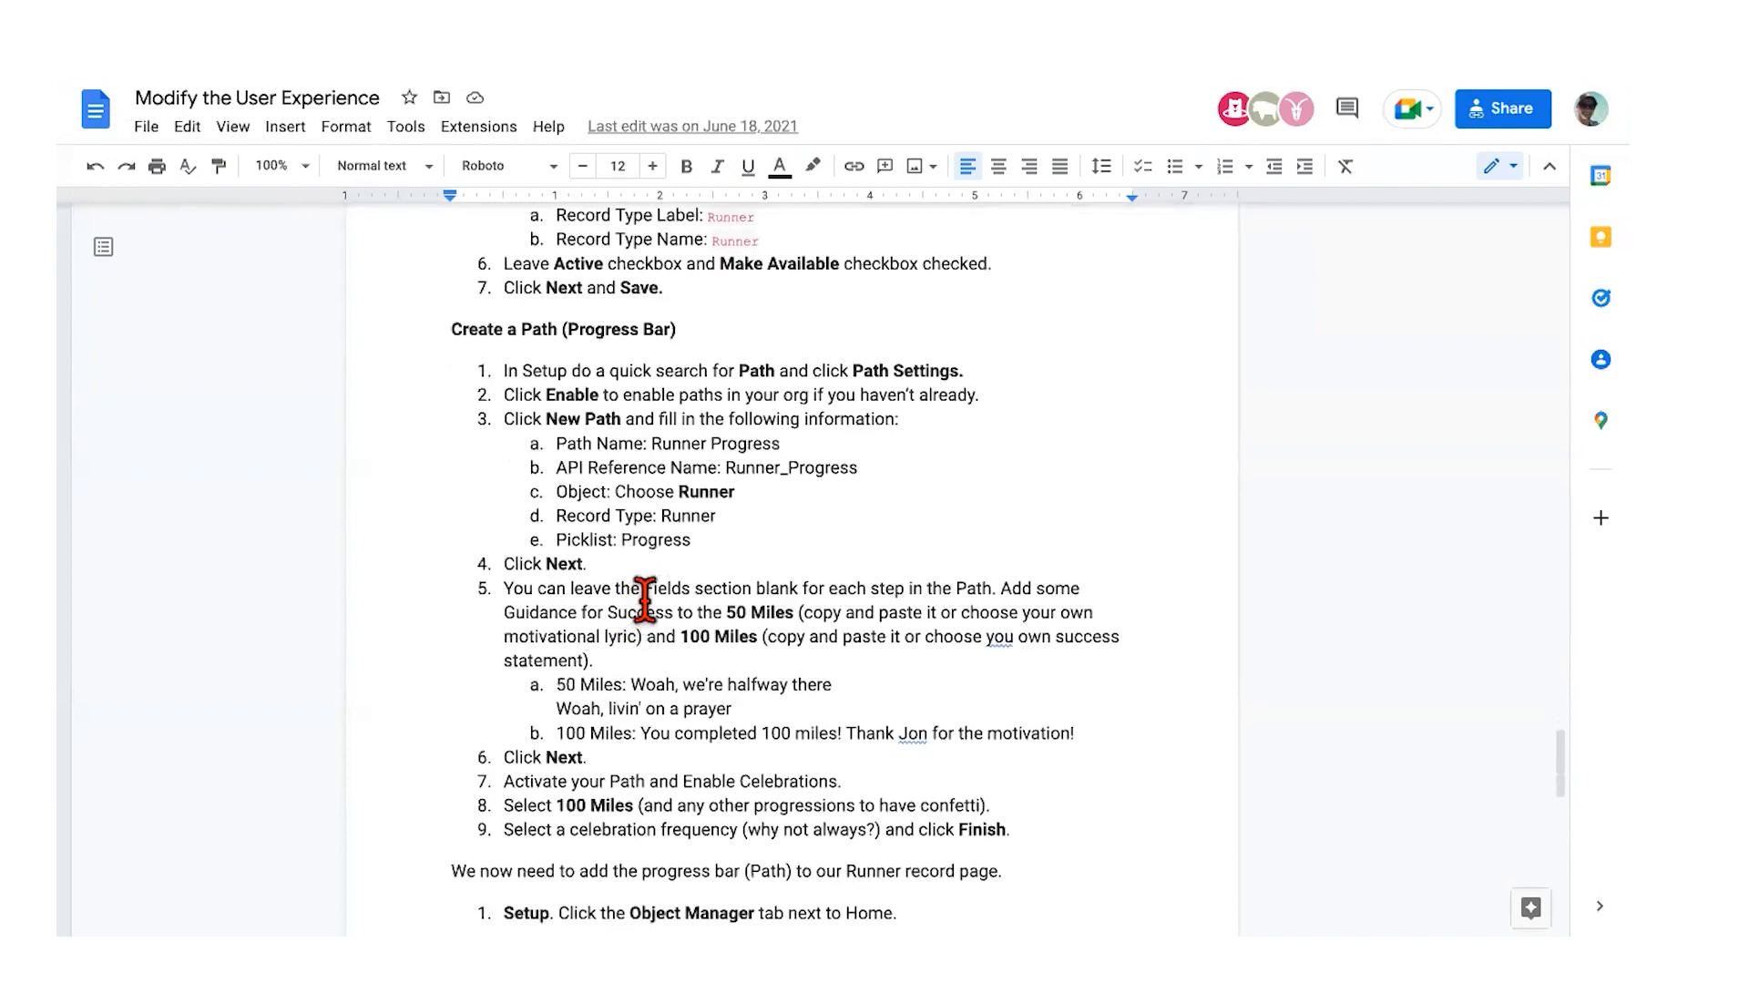
pyautogui.scroll(-1, 645, 601)
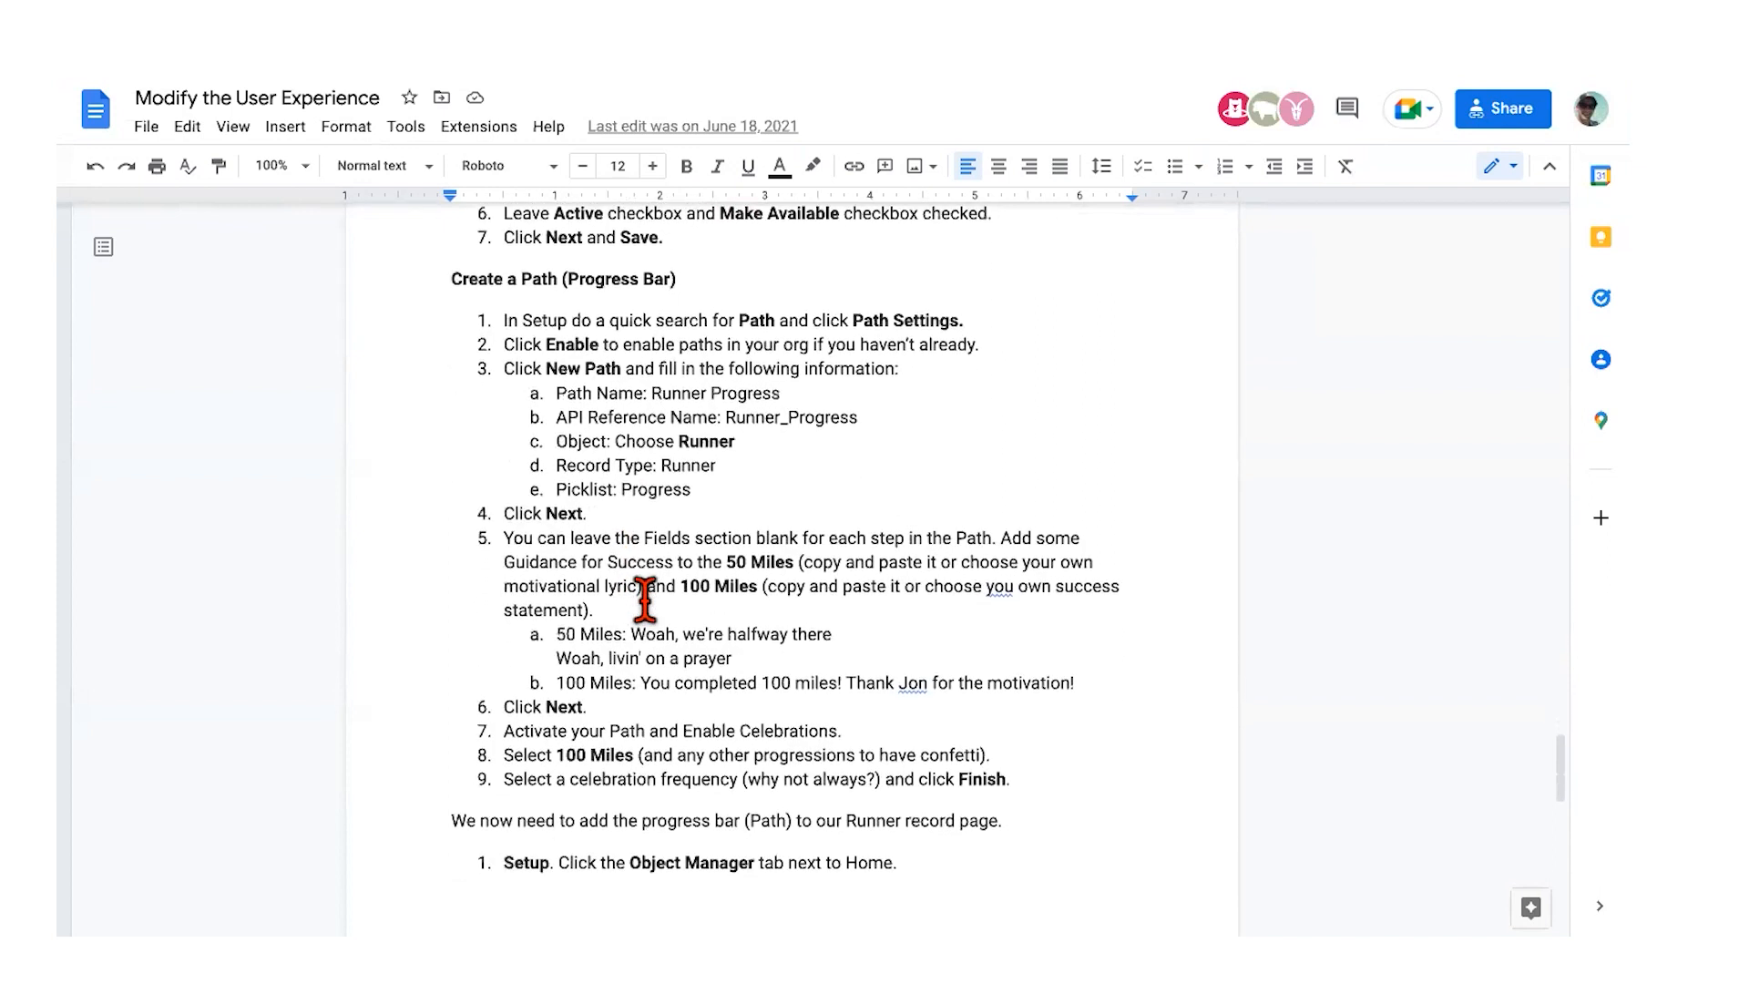
pyautogui.scroll(-1, 645, 601)
pyautogui.scroll(-1, 643, 558)
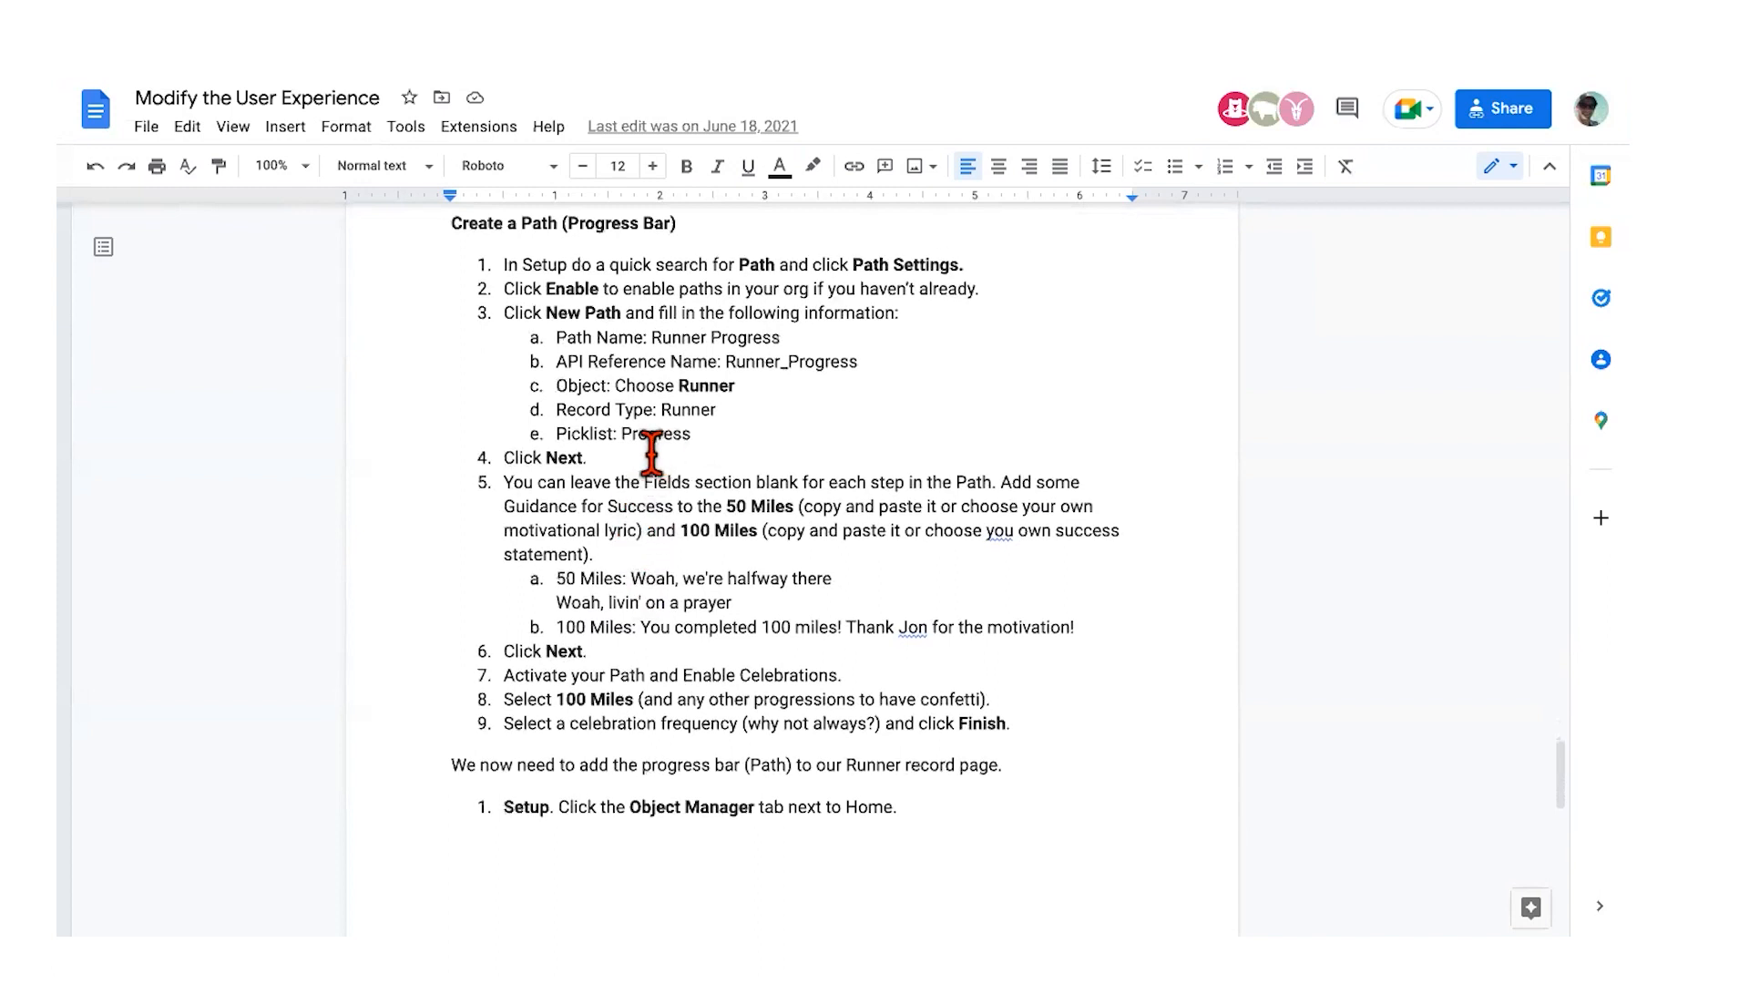
pyautogui.moveTo(622, 436); pyautogui.dragTo(697, 435)
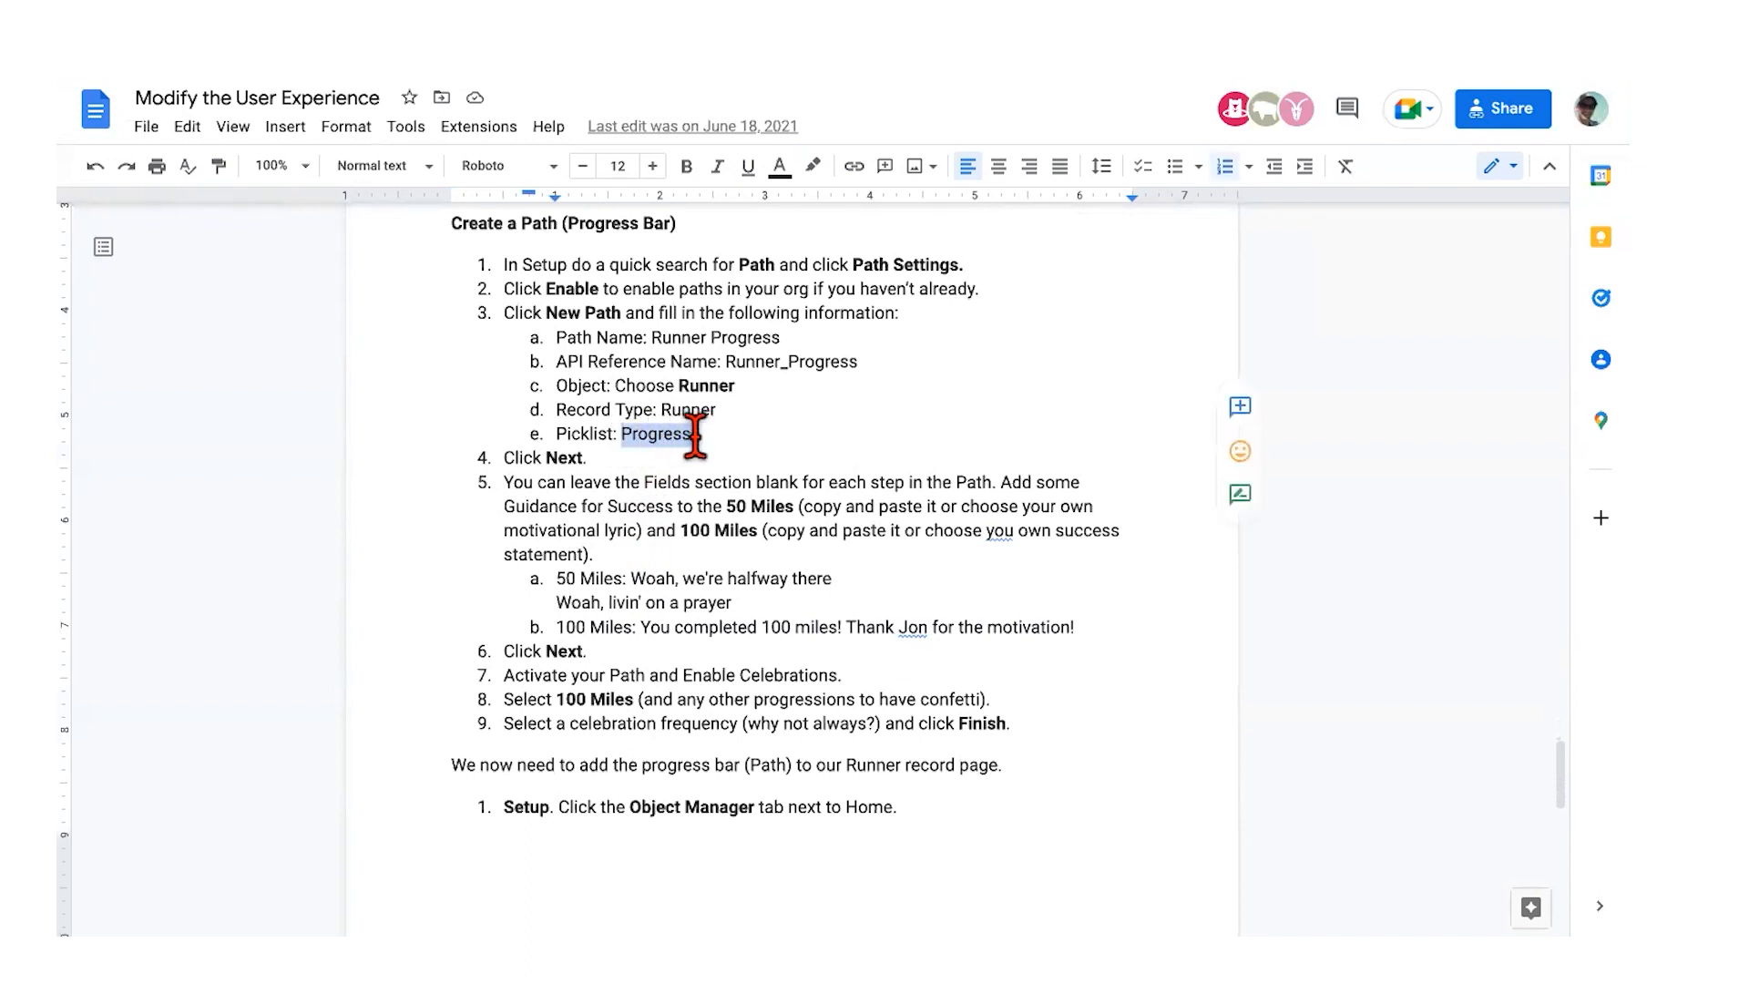
# Step: Read the Change Record Type steps through to the end of the guide
pyautogui.scroll(-3, 695, 437)
pyautogui.scroll(-1, 642, 605)
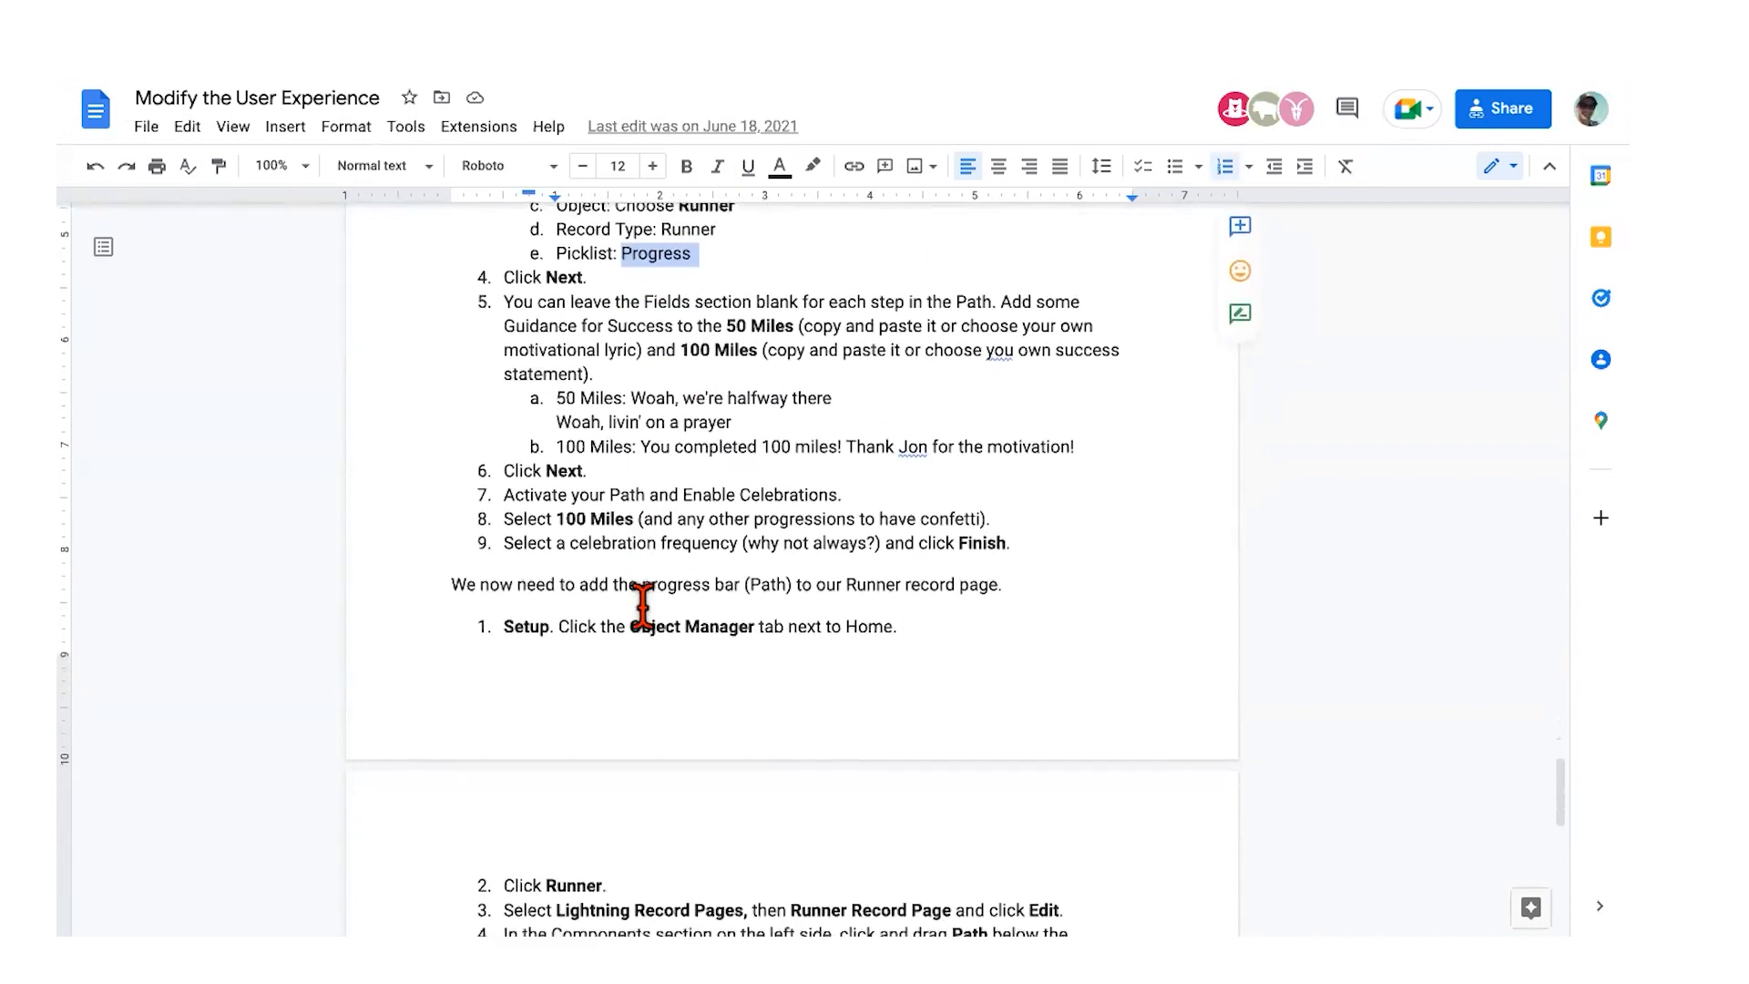
pyautogui.scroll(-6, 649, 563)
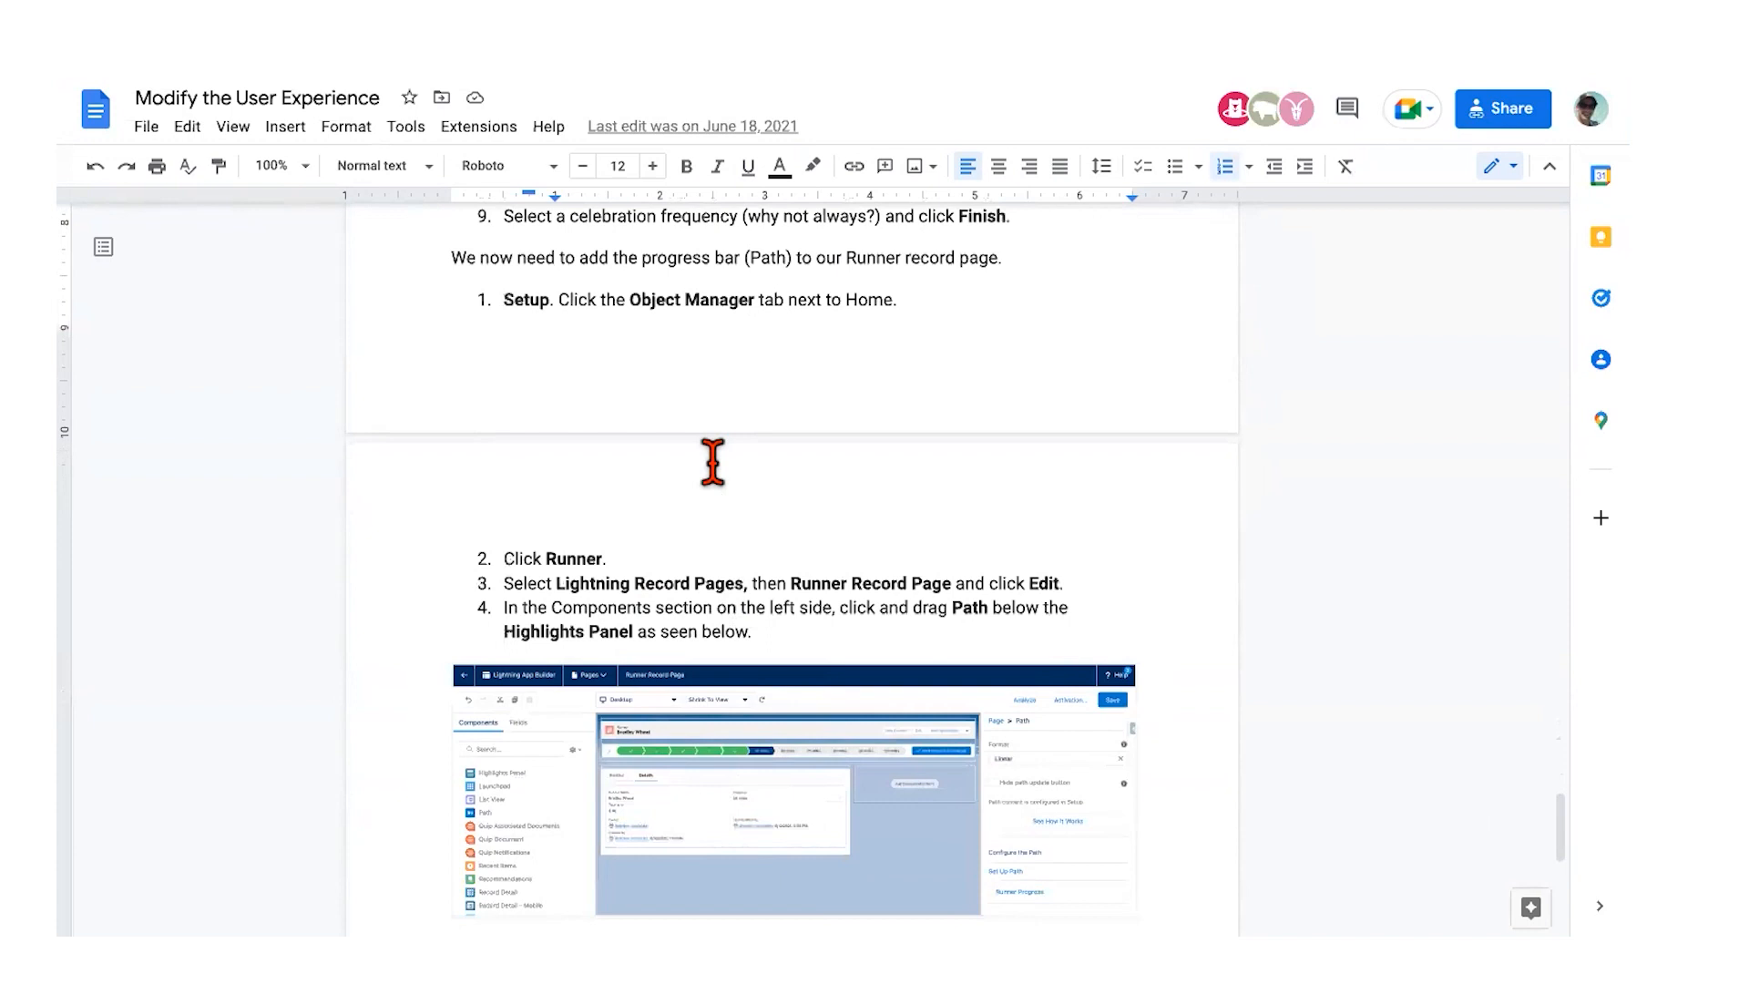
pyautogui.scroll(-10, 668, 418)
pyautogui.scroll(-2, 667, 417)
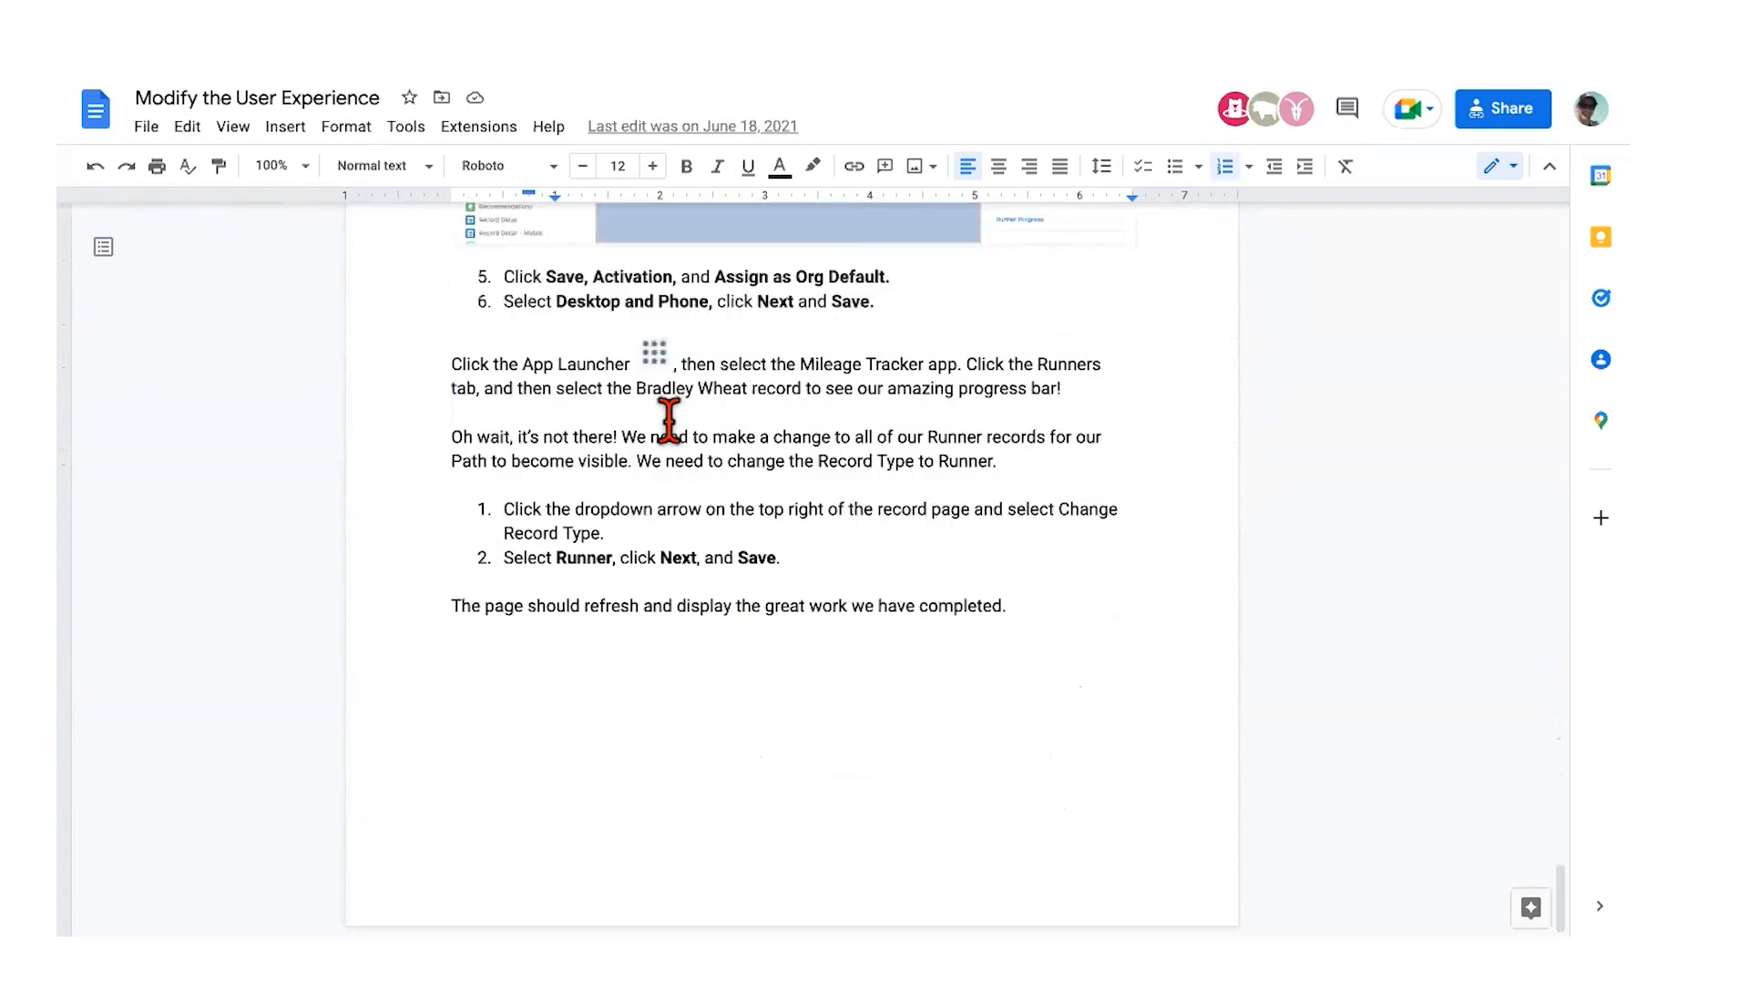
pyautogui.scroll(4, 668, 421)
pyautogui.hotkey('ctrl', 'Right')
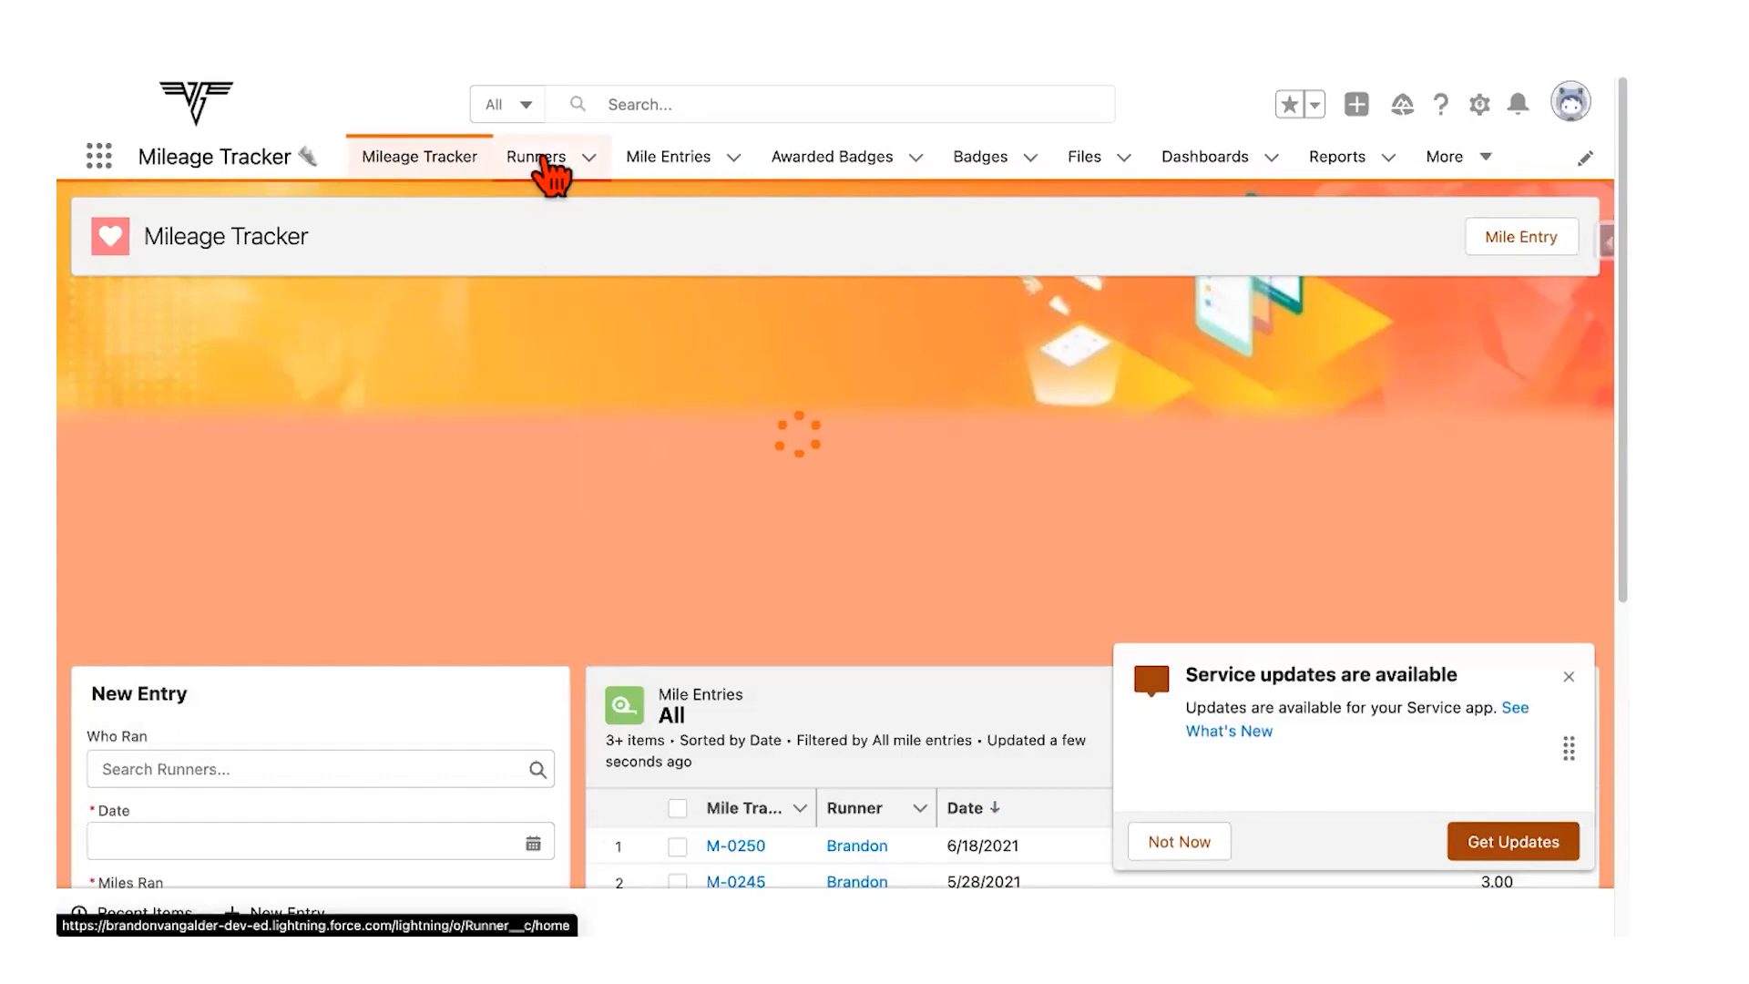
# Step: Open the runner's record from the Runners list and scroll to its Mile Entries
pyautogui.click(543, 159)
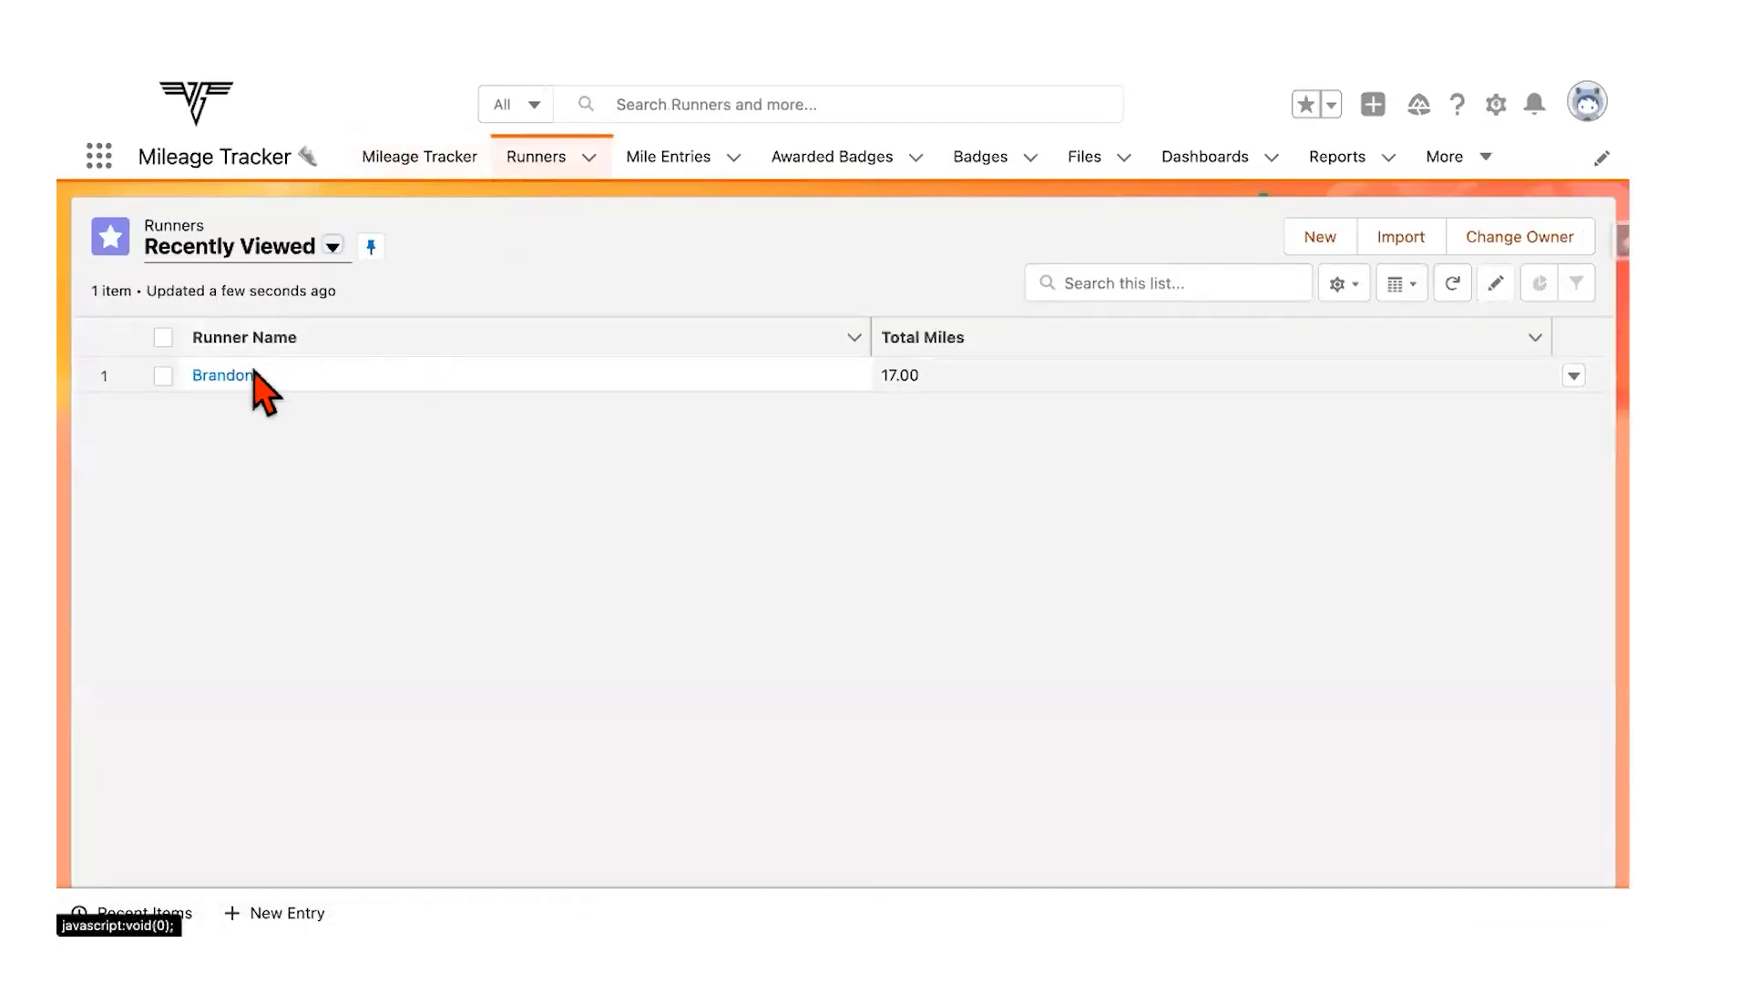
pyautogui.click(223, 376)
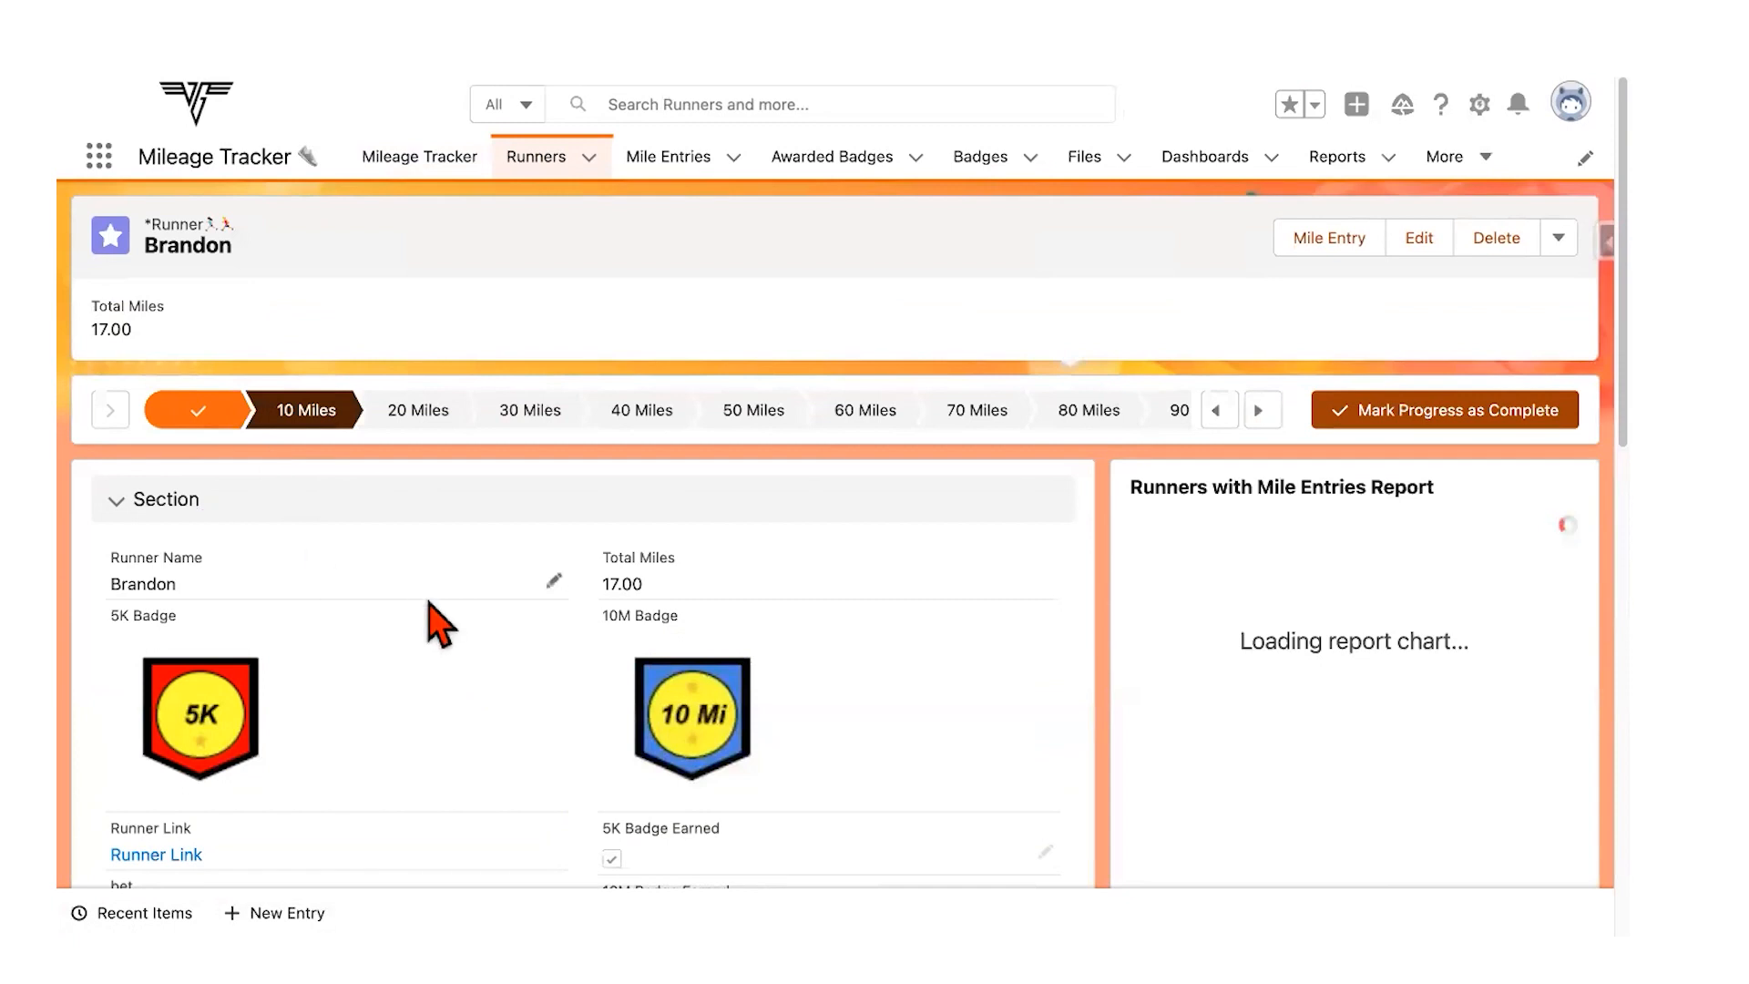
pyautogui.scroll(-1, 435, 625)
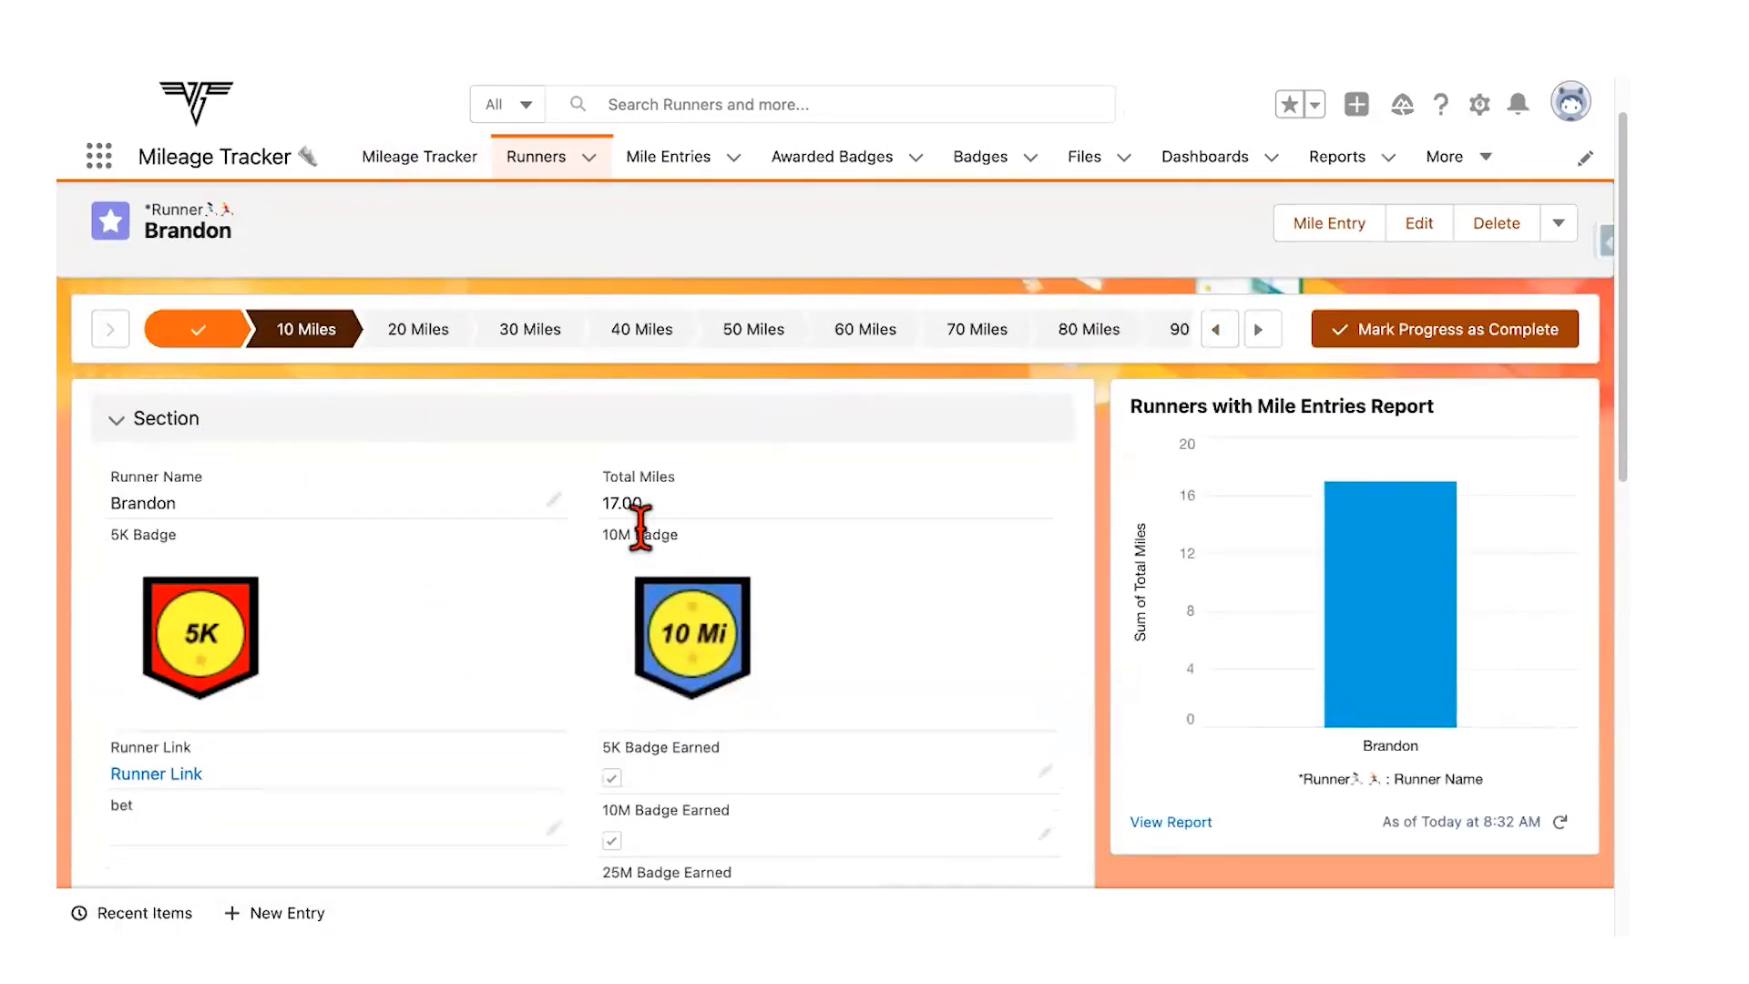
pyautogui.scroll(-10, 651, 551)
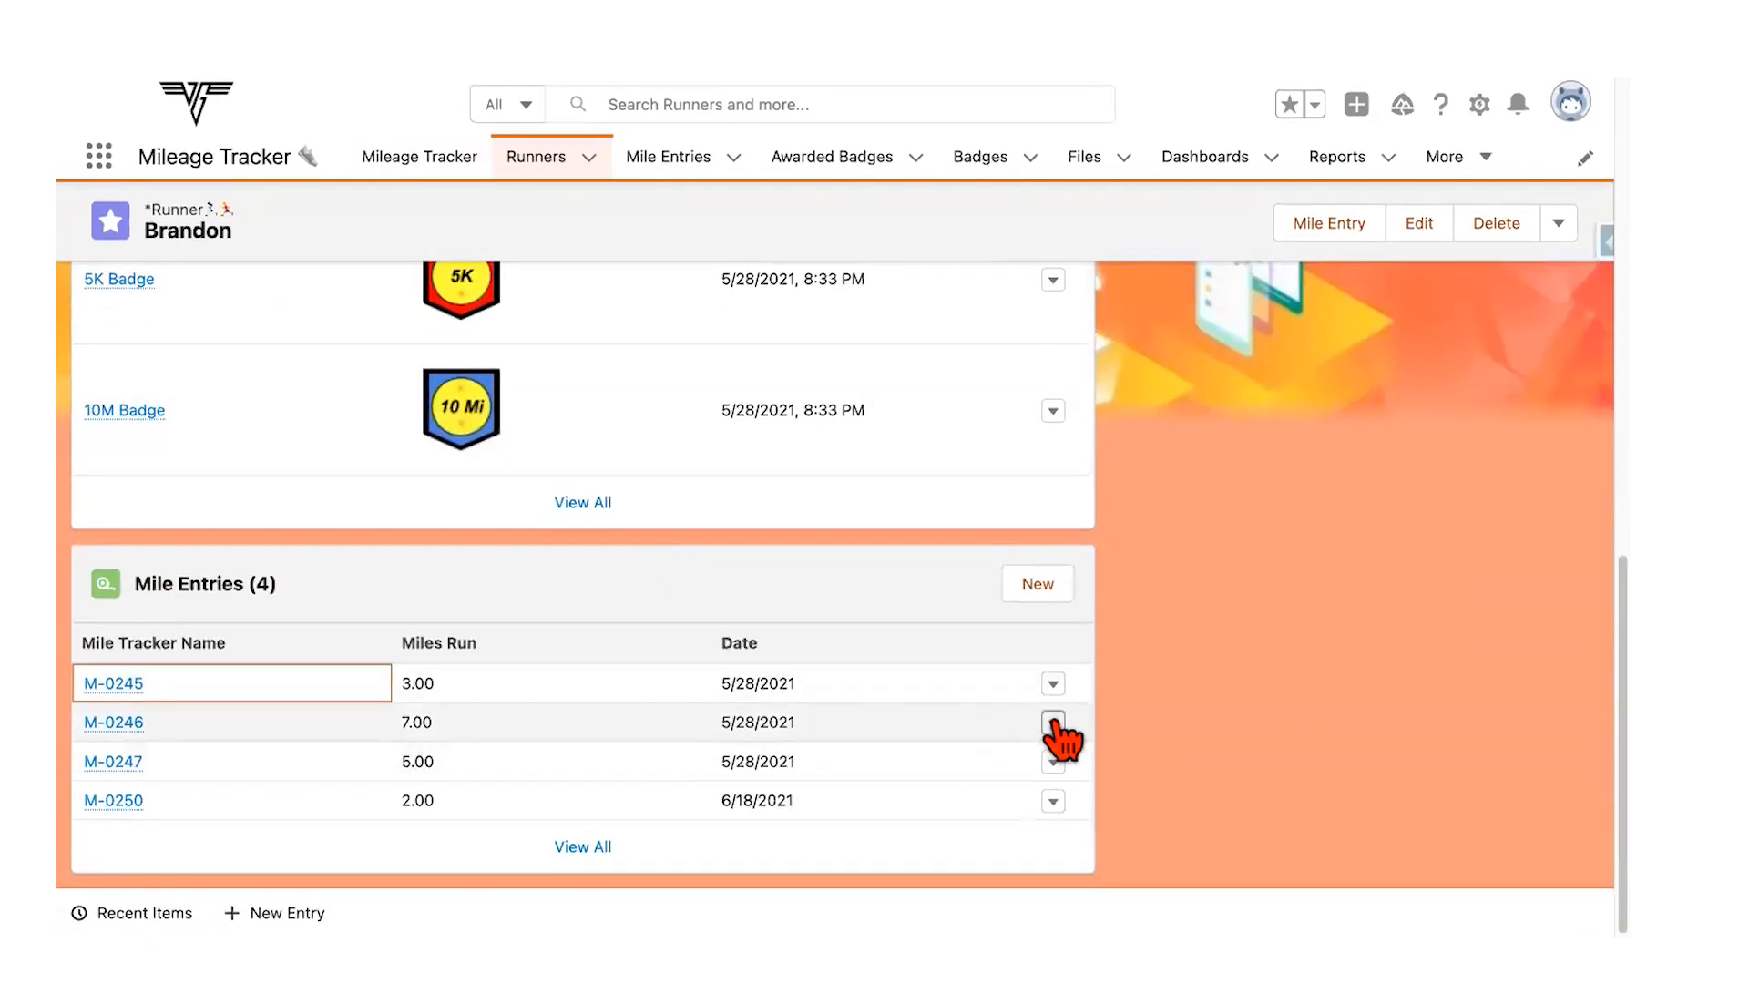
# Step: Delete mile entries M-0246 and M-0247 from the runner's record
pyautogui.click(1052, 723)
pyautogui.click(1018, 779)
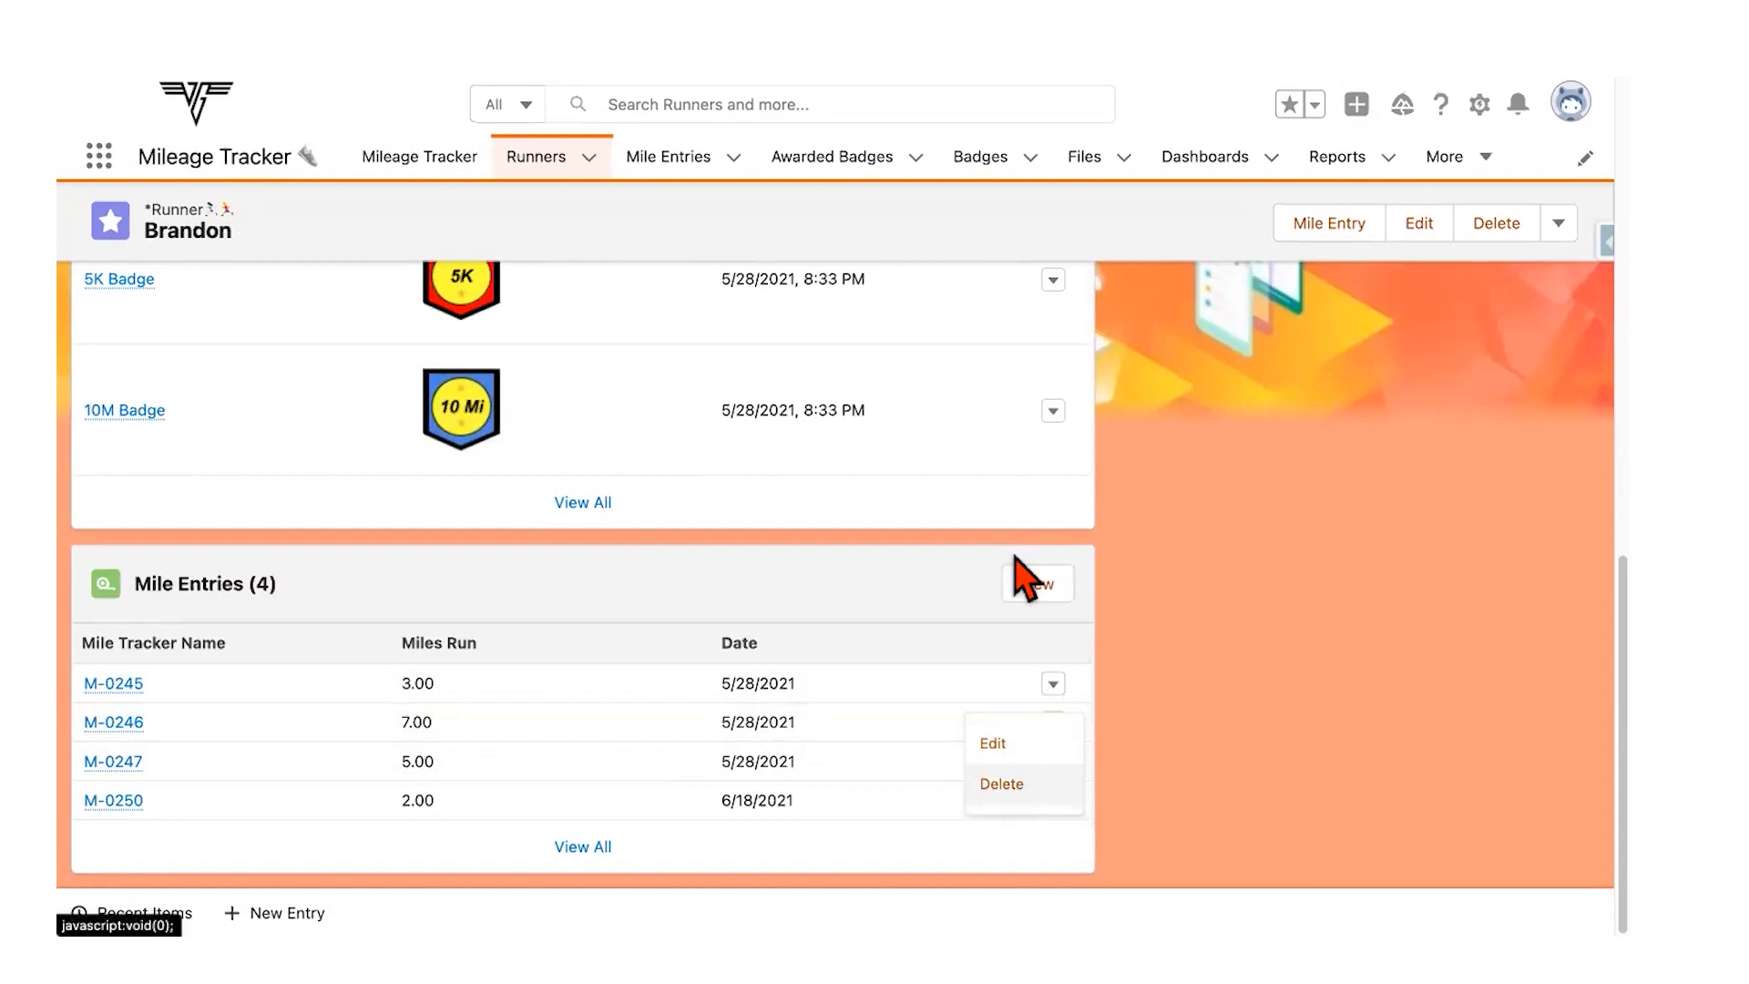
pyautogui.click(1155, 555)
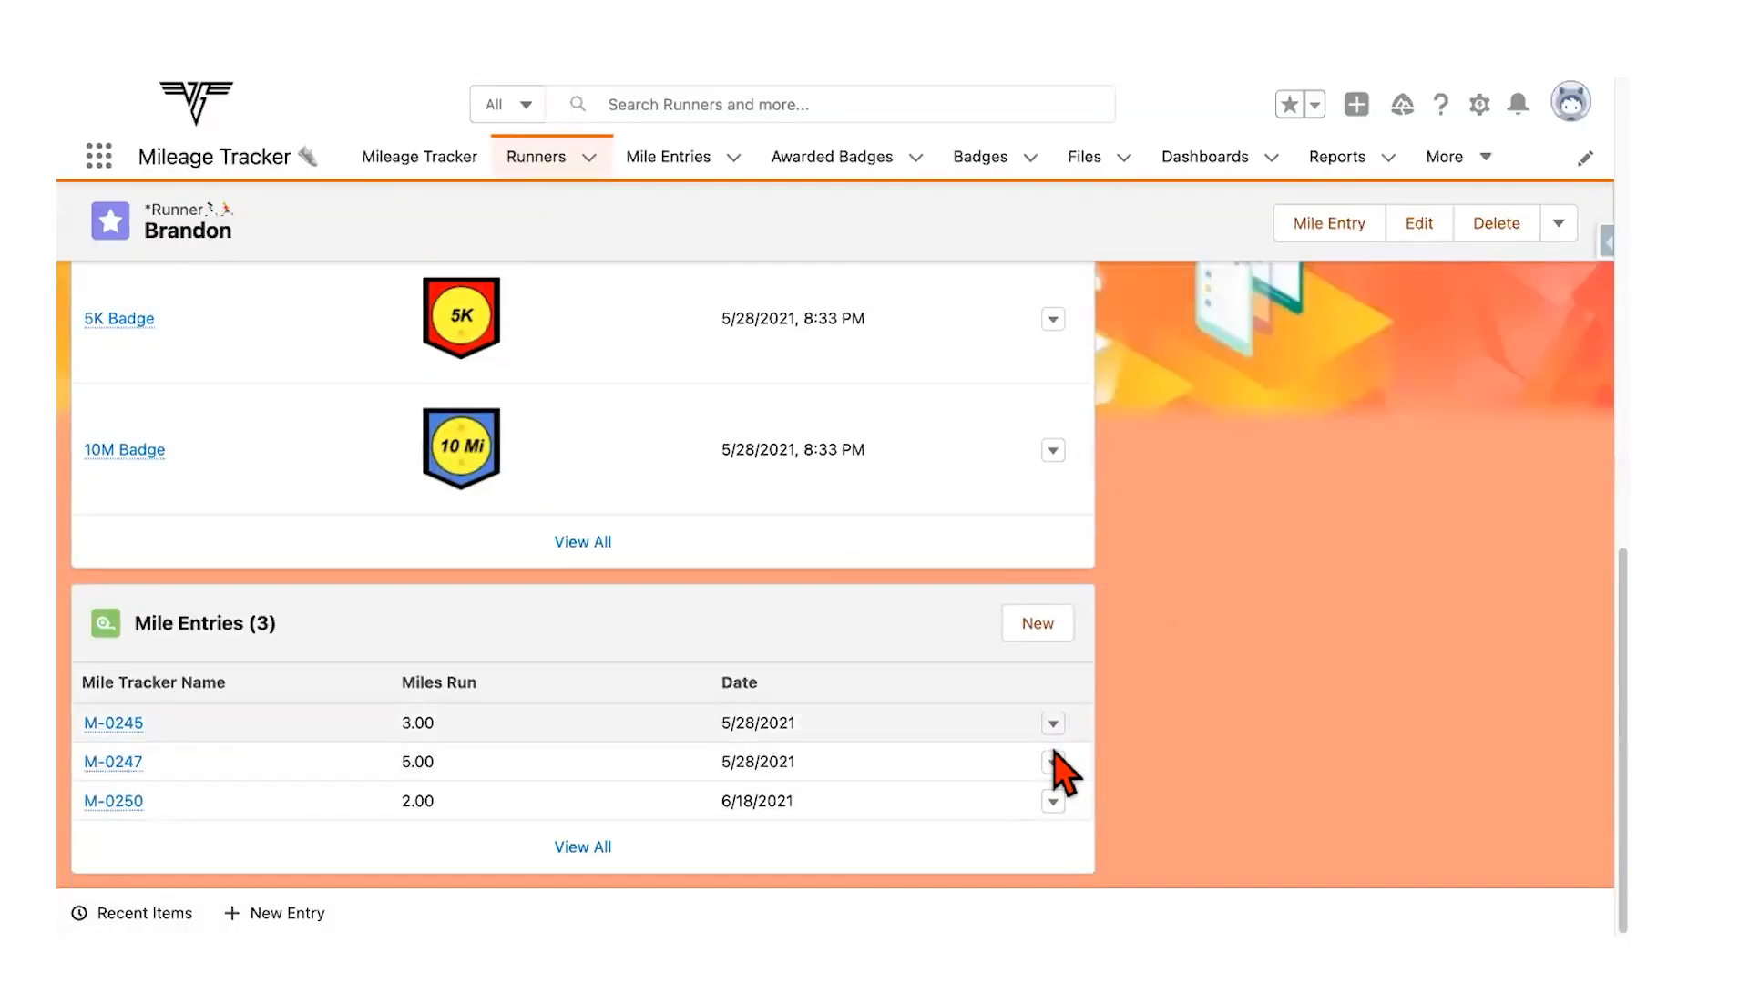
pyautogui.click(1052, 763)
pyautogui.click(1042, 789)
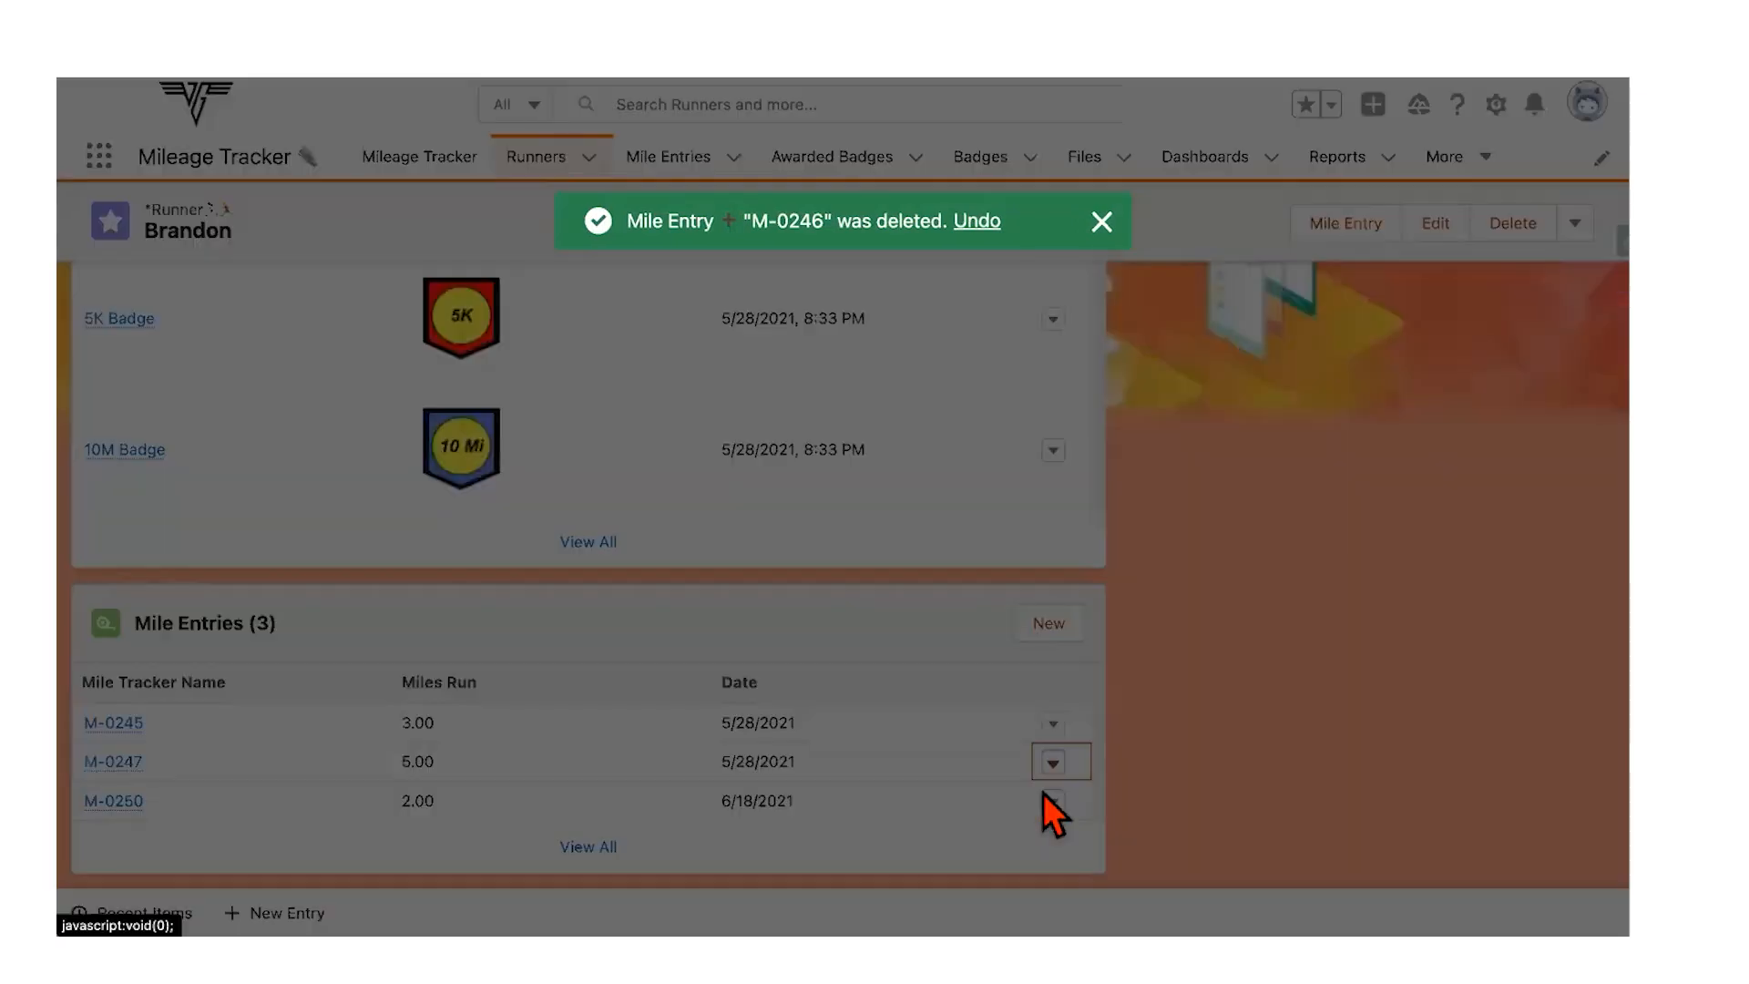
pyautogui.click(1161, 562)
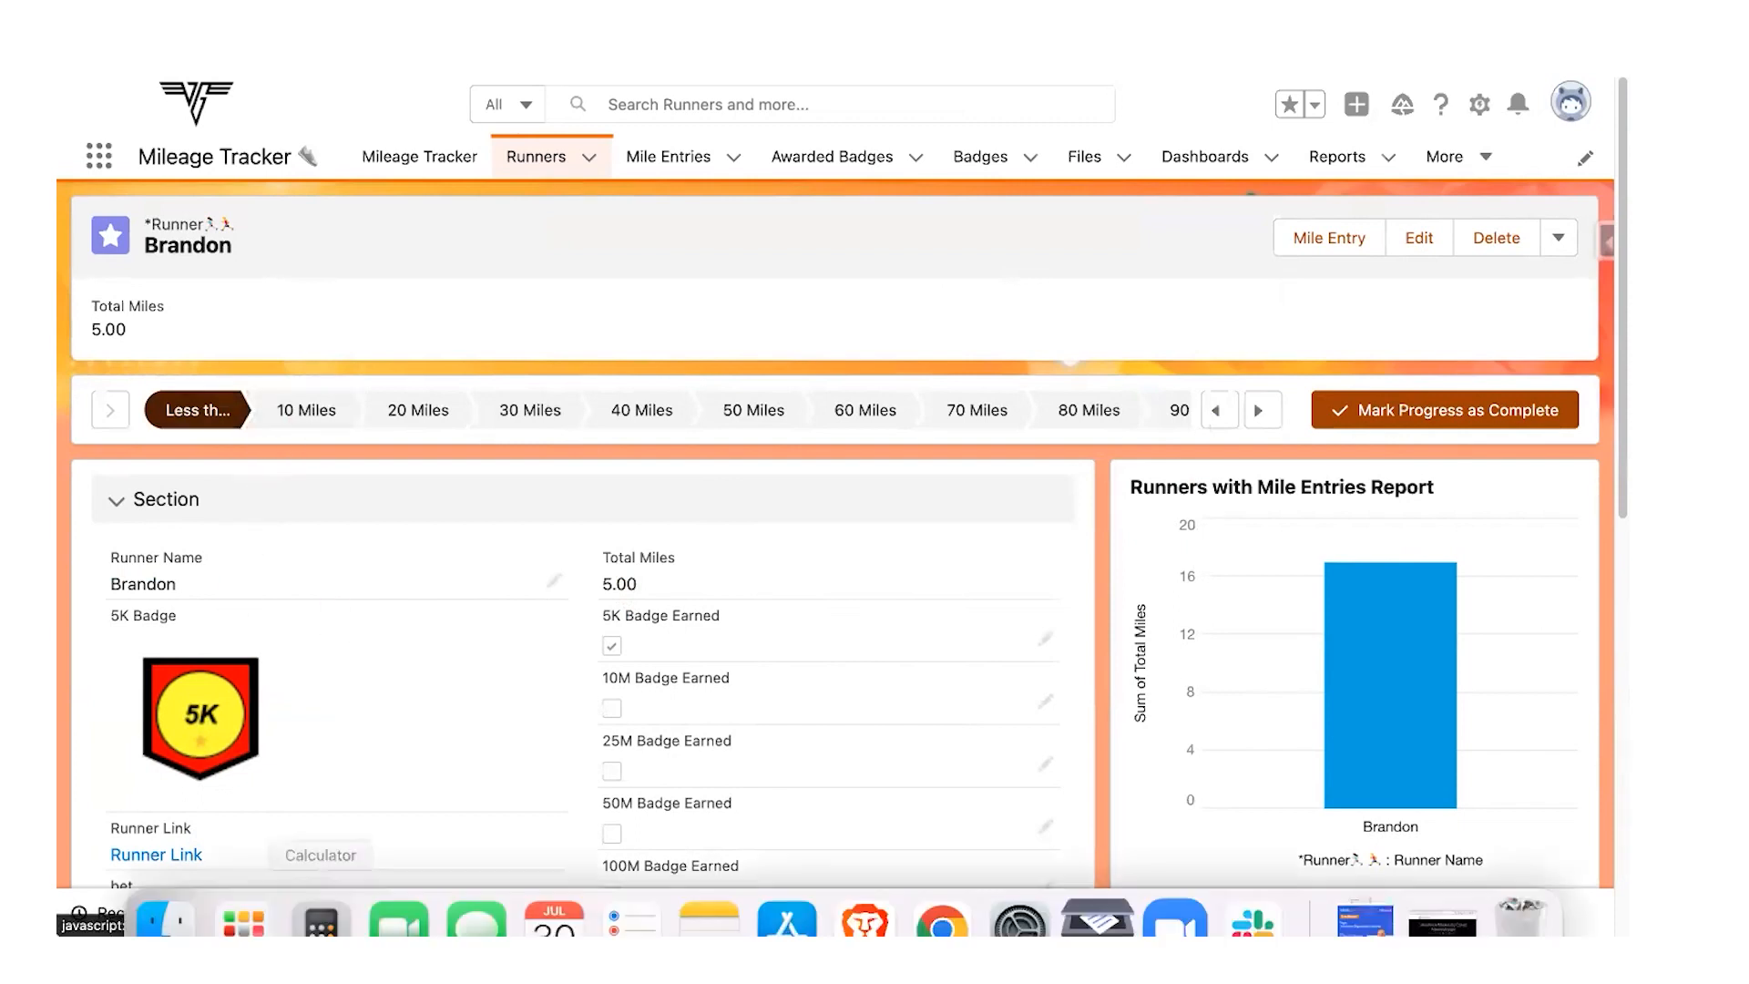
# Step: Fill in a new mile entry for the runner dated July 30, 2022
pyautogui.click(273, 911)
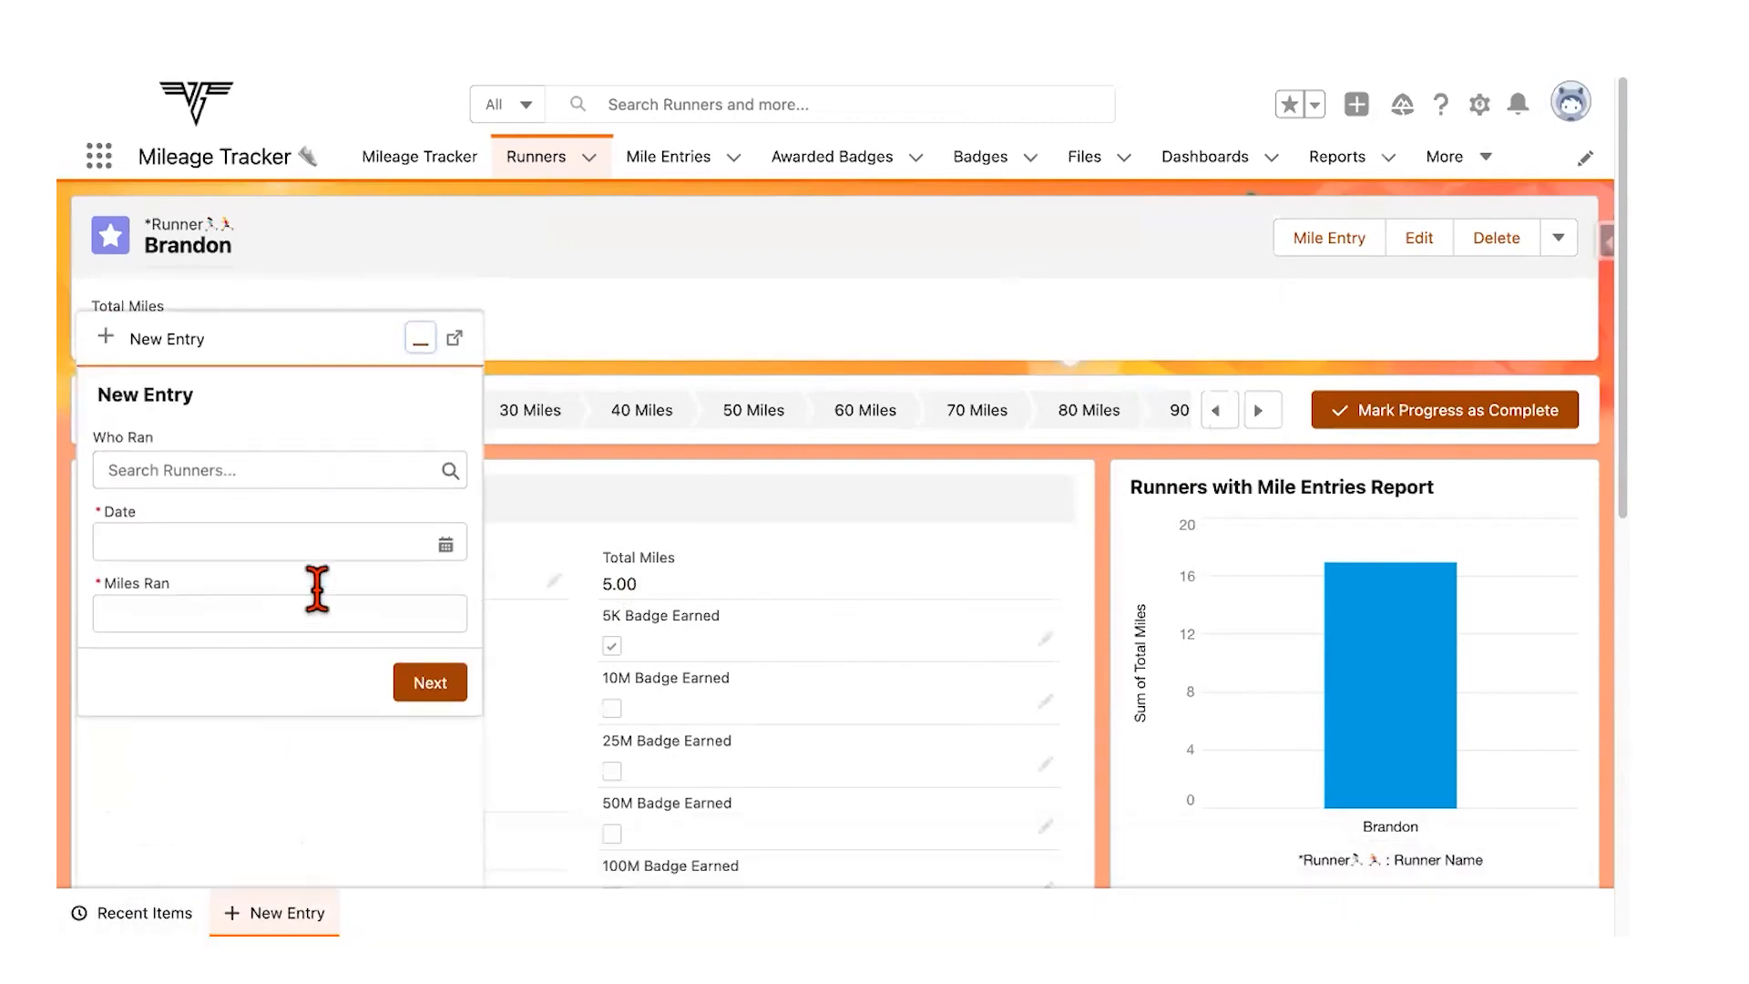
pyautogui.click(270, 470)
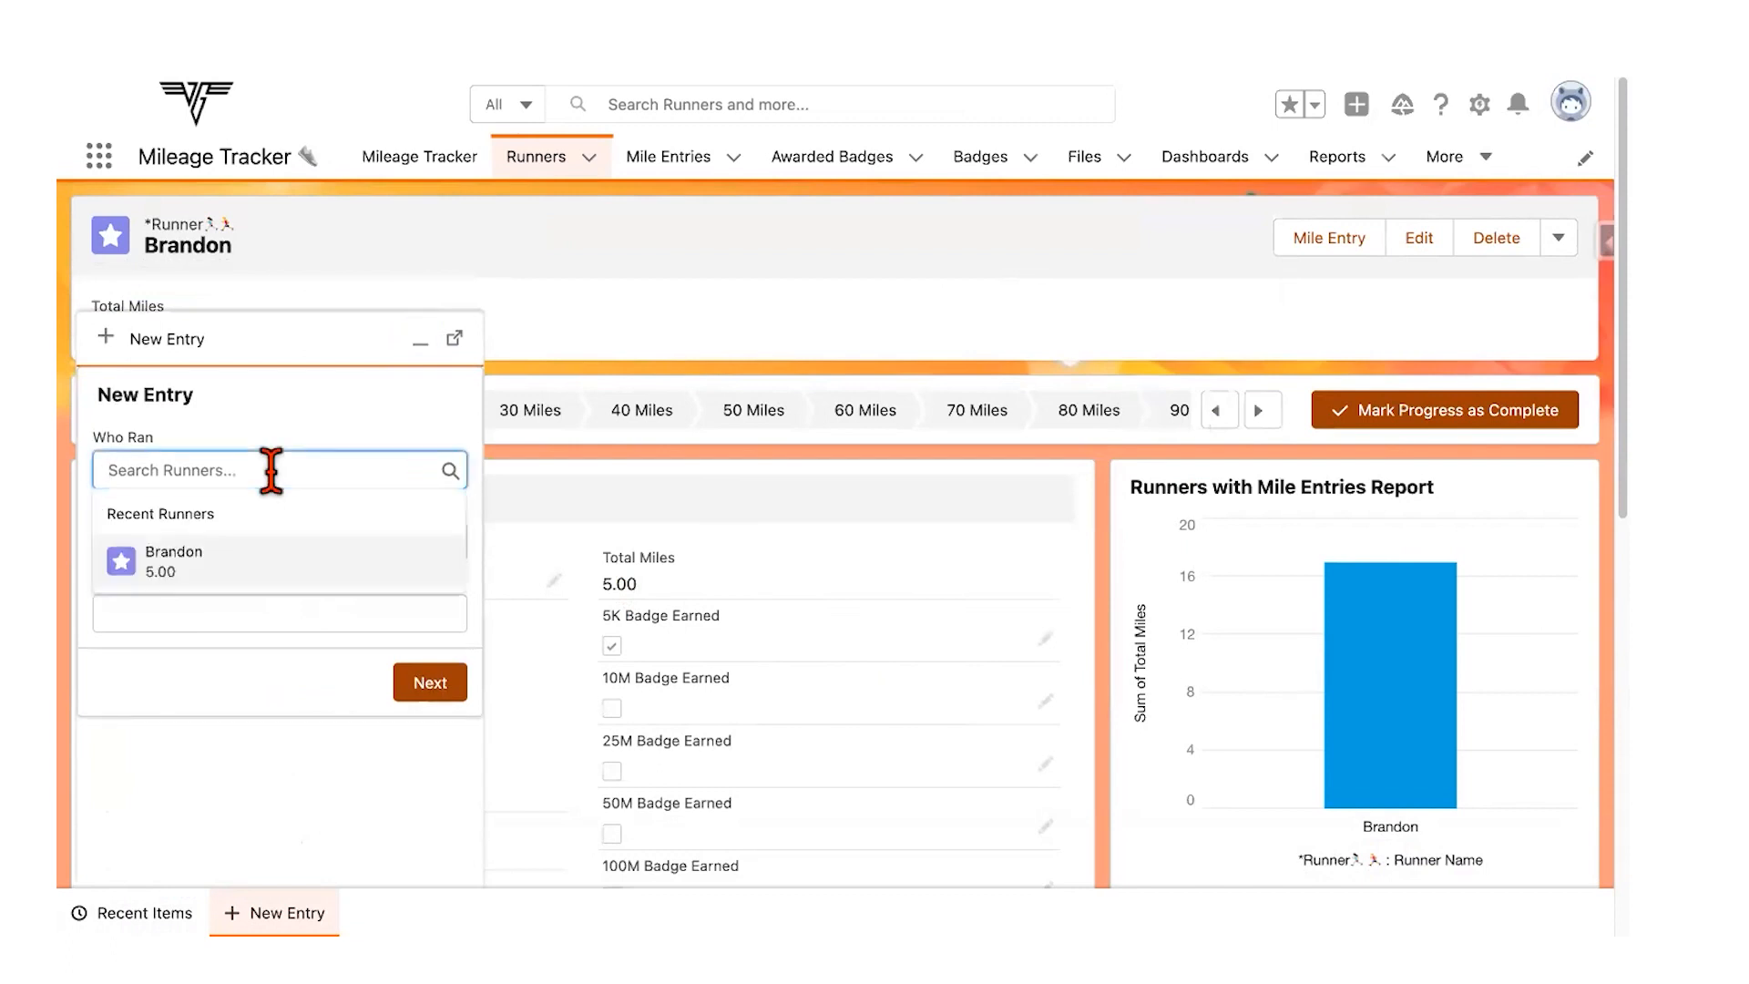
pyautogui.click(239, 560)
pyautogui.click(238, 542)
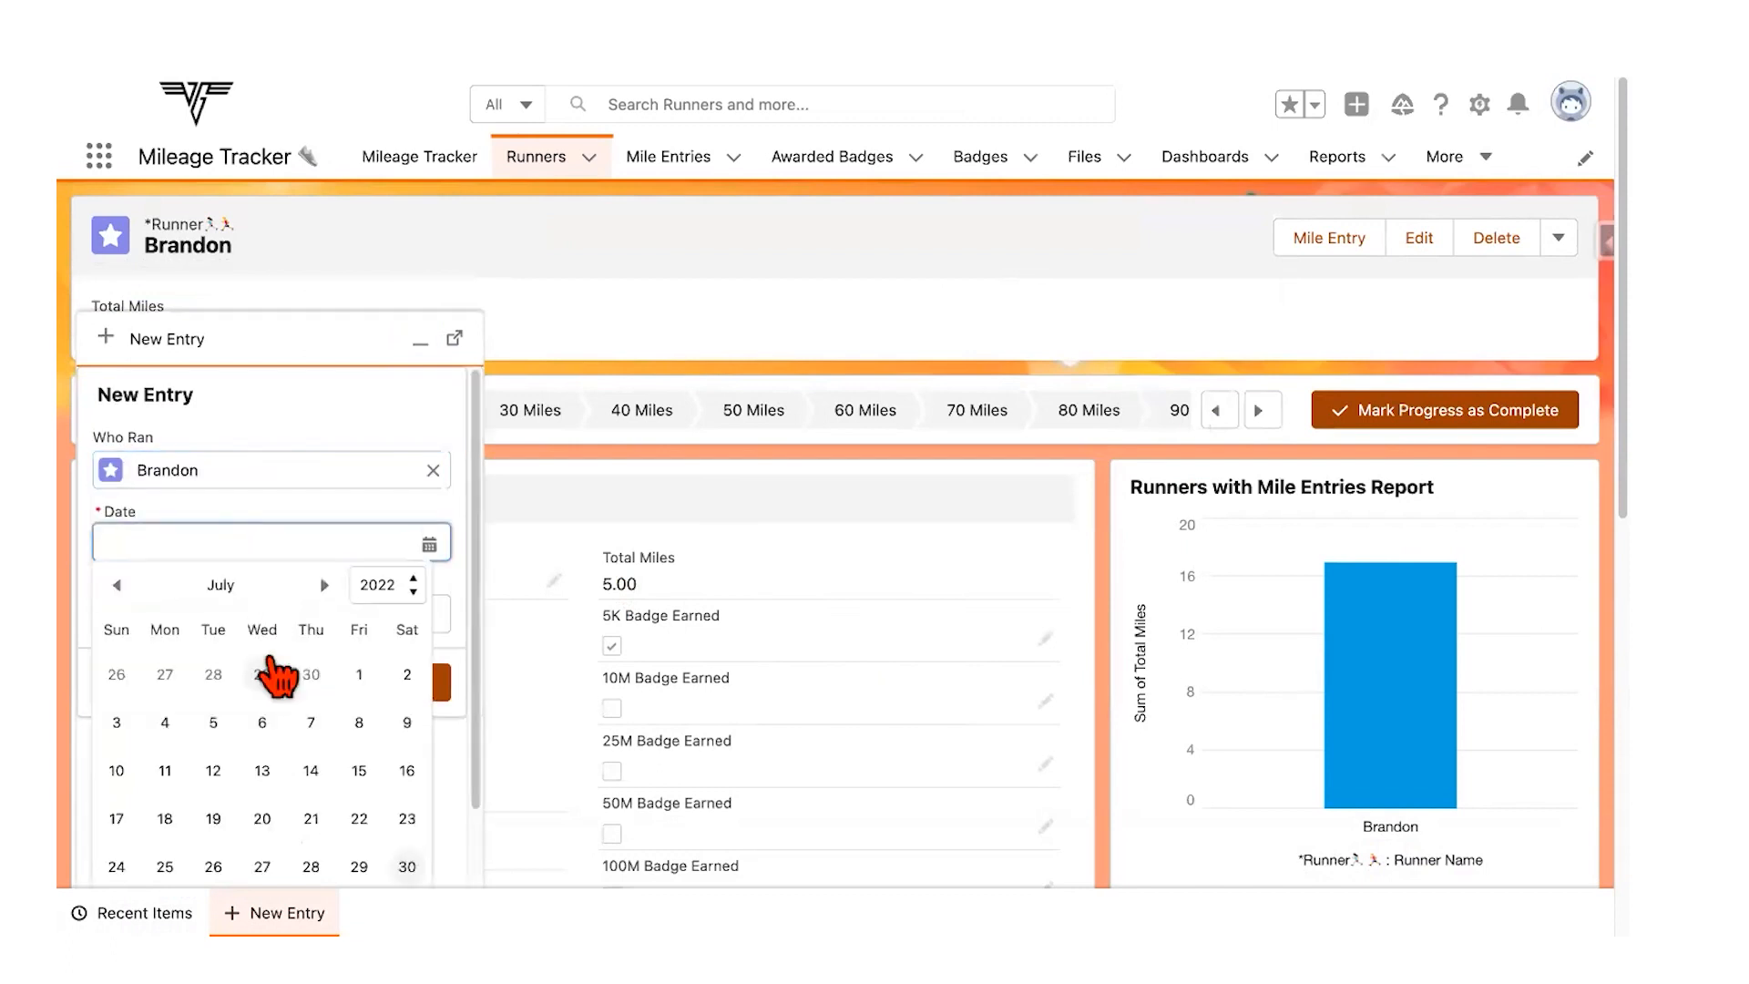
pyautogui.click(407, 866)
pyautogui.click(286, 612)
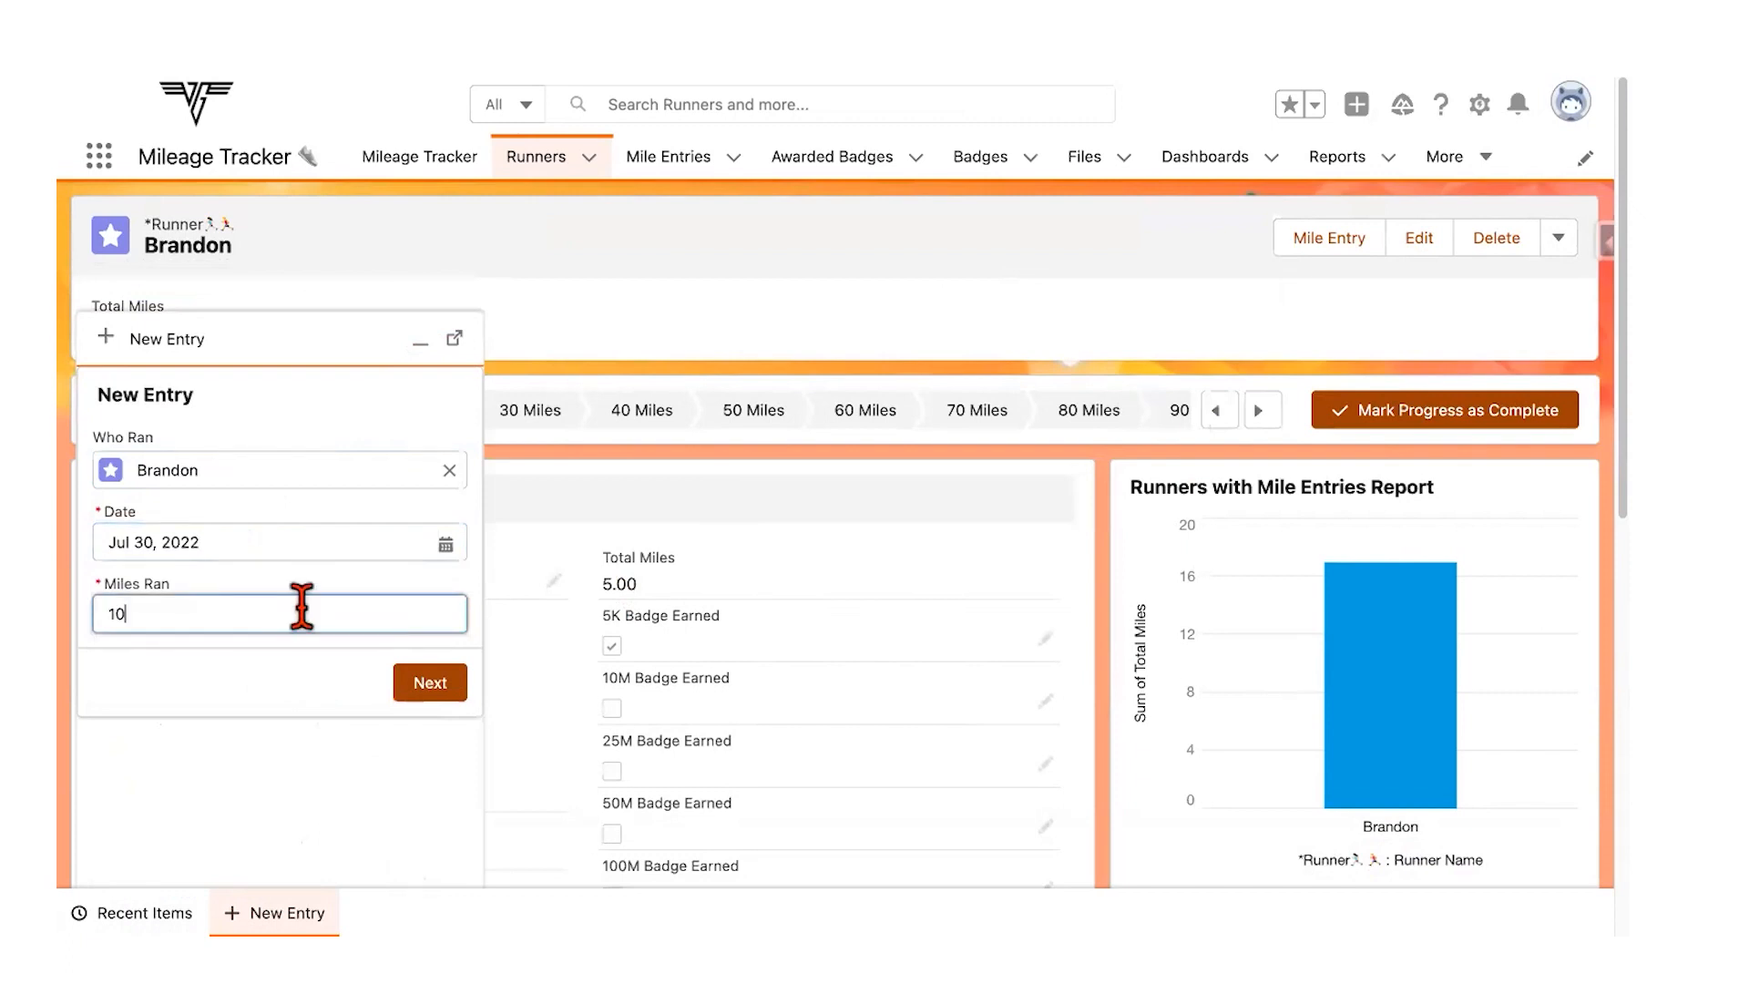
# Step: Submit the 10-mile entry, dismiss the faulted form and open a new Mile Entry form
pyautogui.click(449, 684)
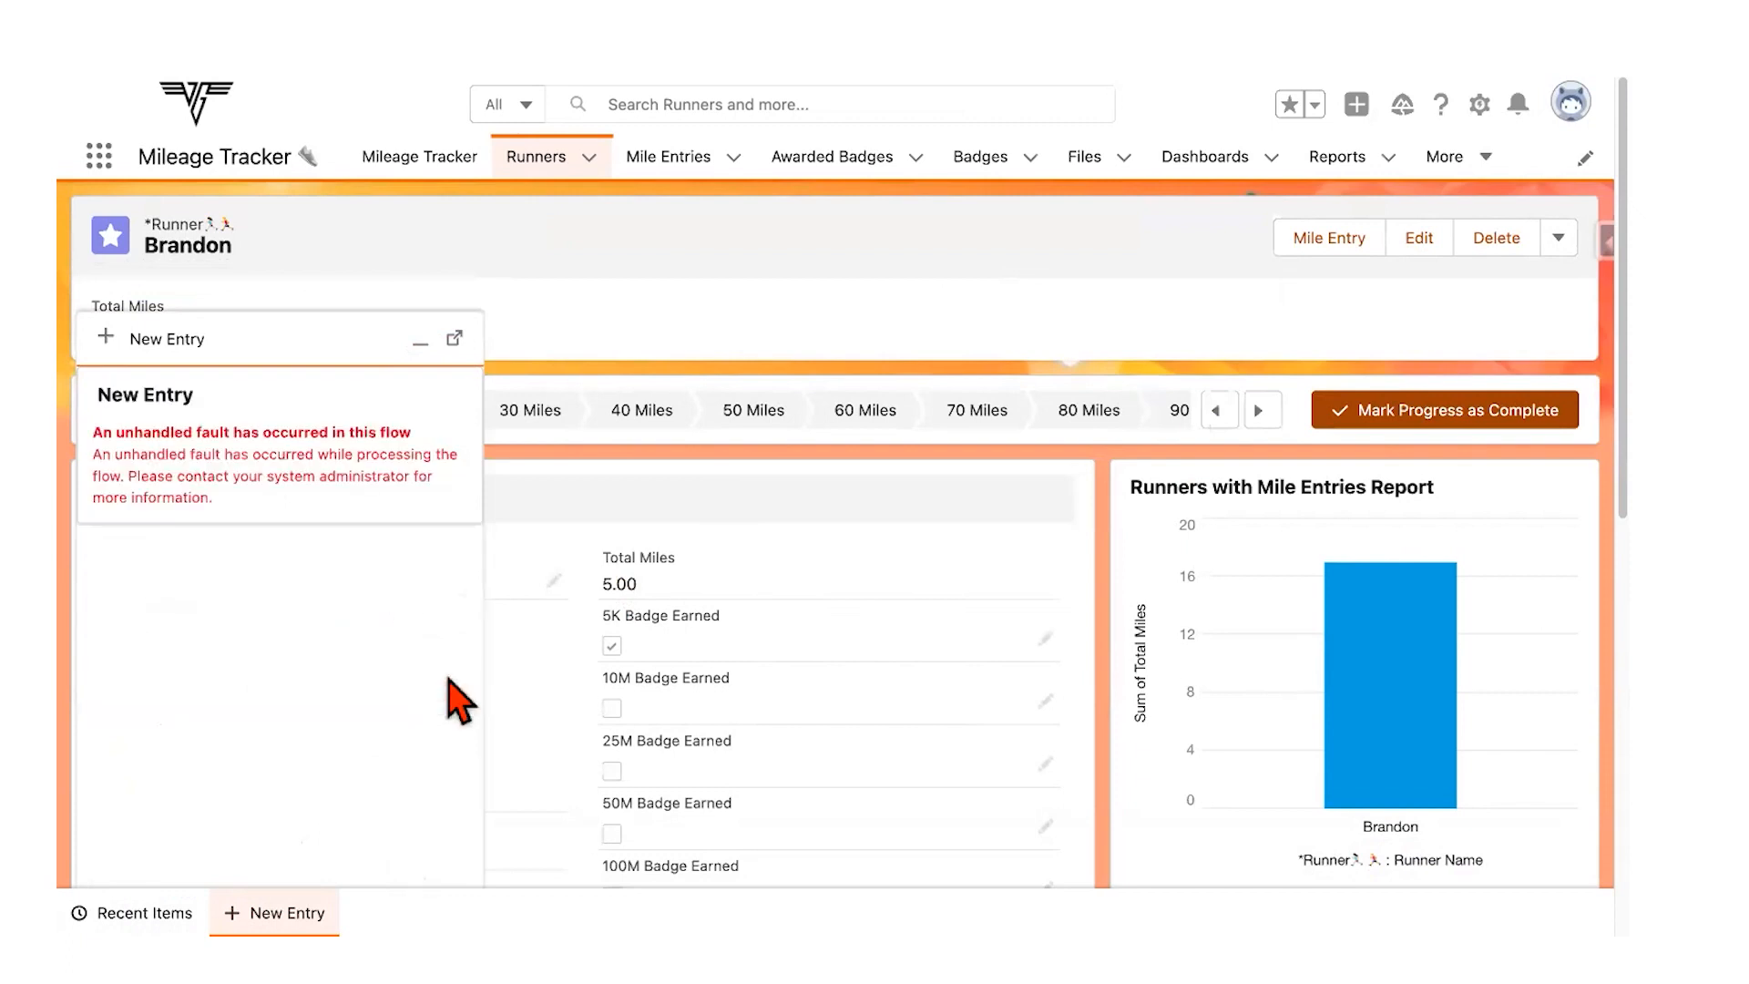
pyautogui.click(422, 344)
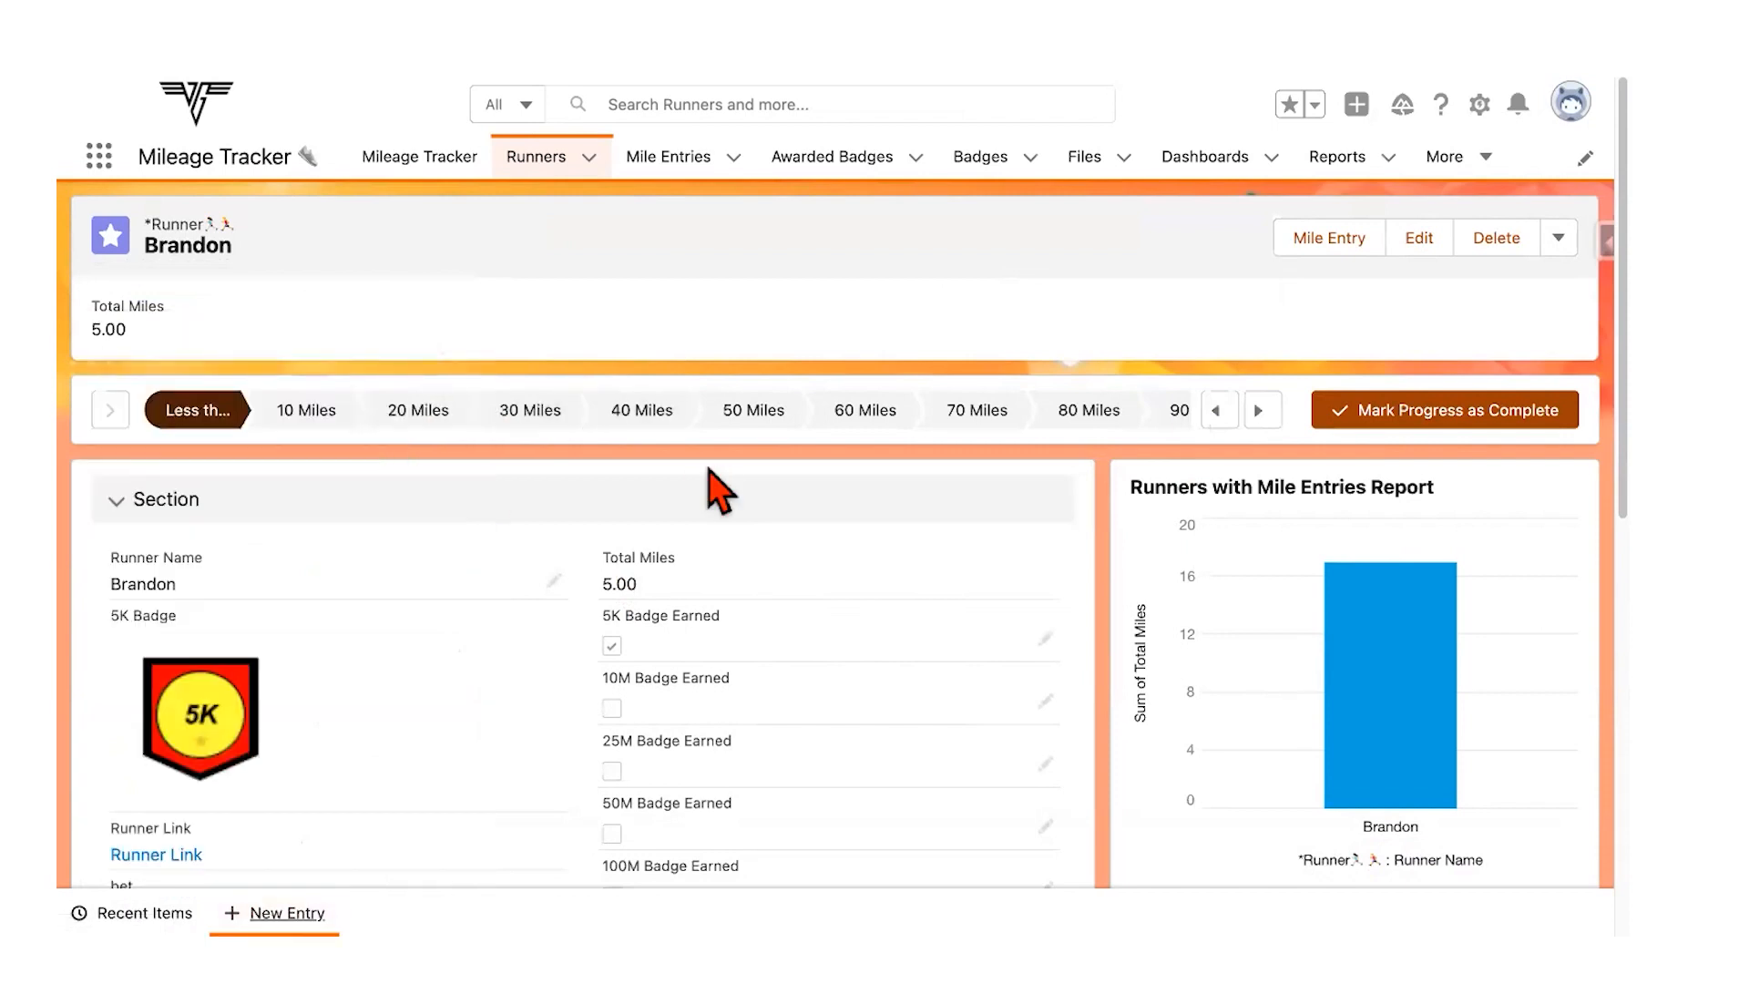
pyautogui.click(1335, 238)
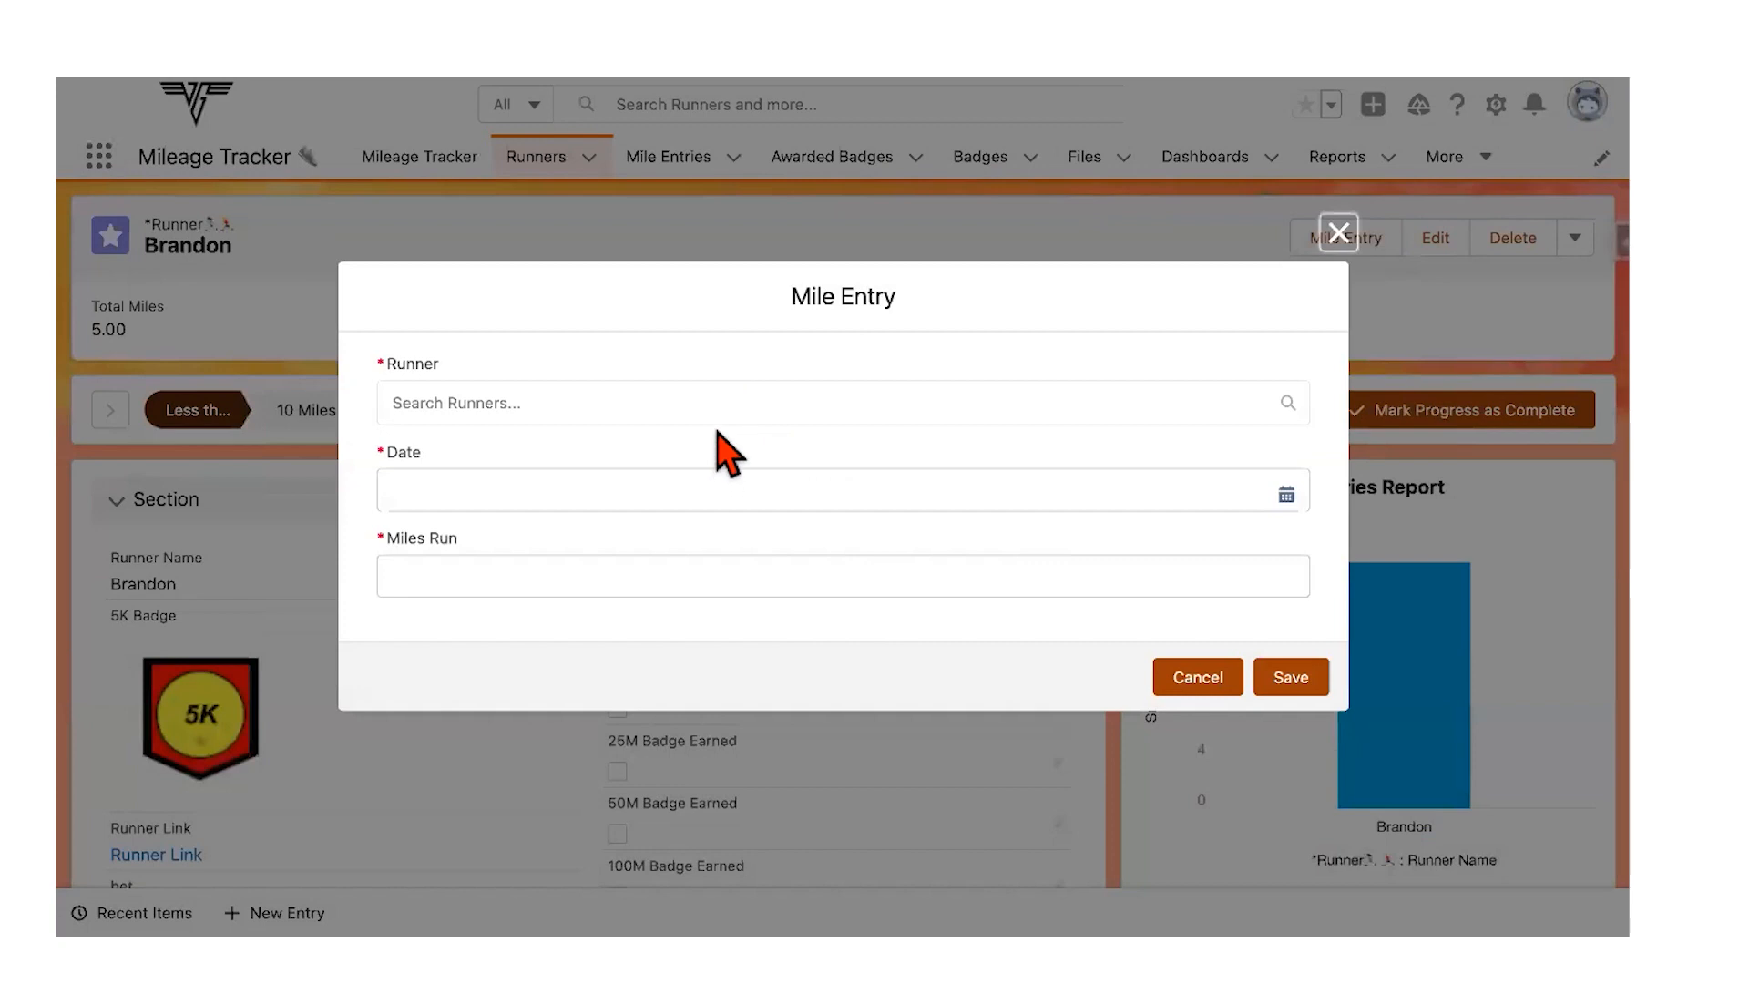
# Step: Enter a 5-mile entry for the runner dated 7/30/2022, save it, then close the form after the save error
pyautogui.click(706, 402)
pyautogui.click(669, 469)
pyautogui.click(652, 496)
pyautogui.click(688, 520)
pyautogui.click(629, 587)
pyautogui.write('5')
pyautogui.click(1293, 685)
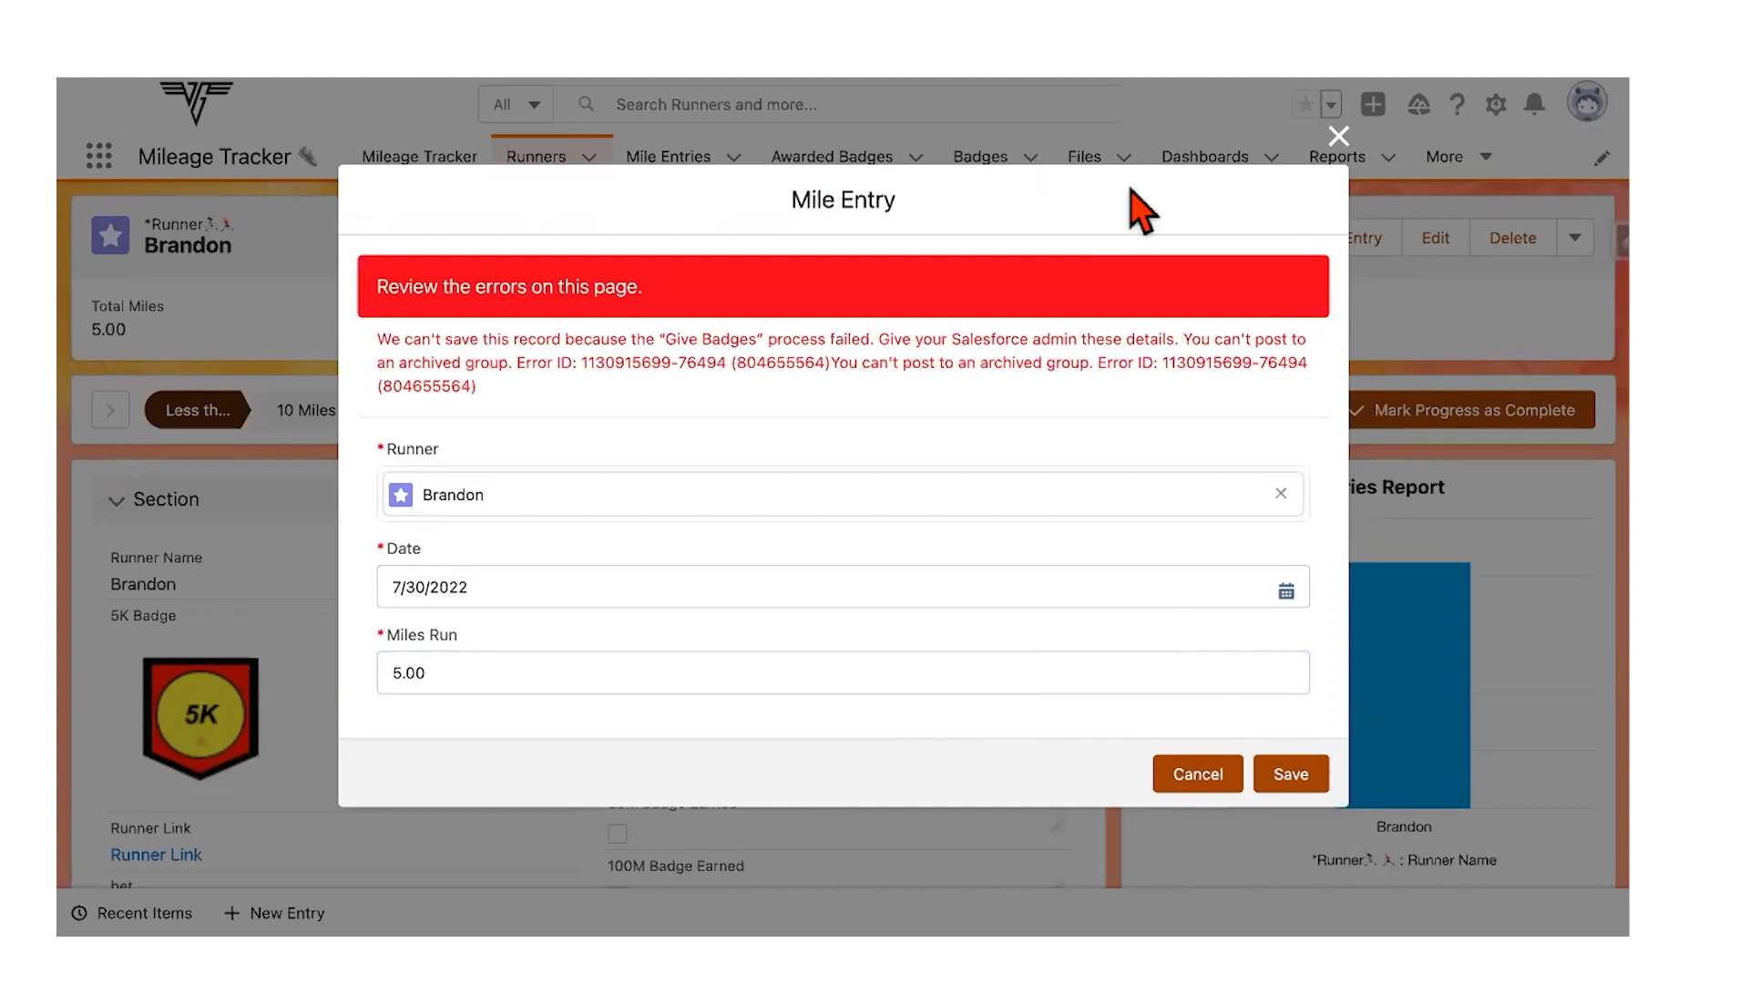
pyautogui.tripleClick(1140, 311)
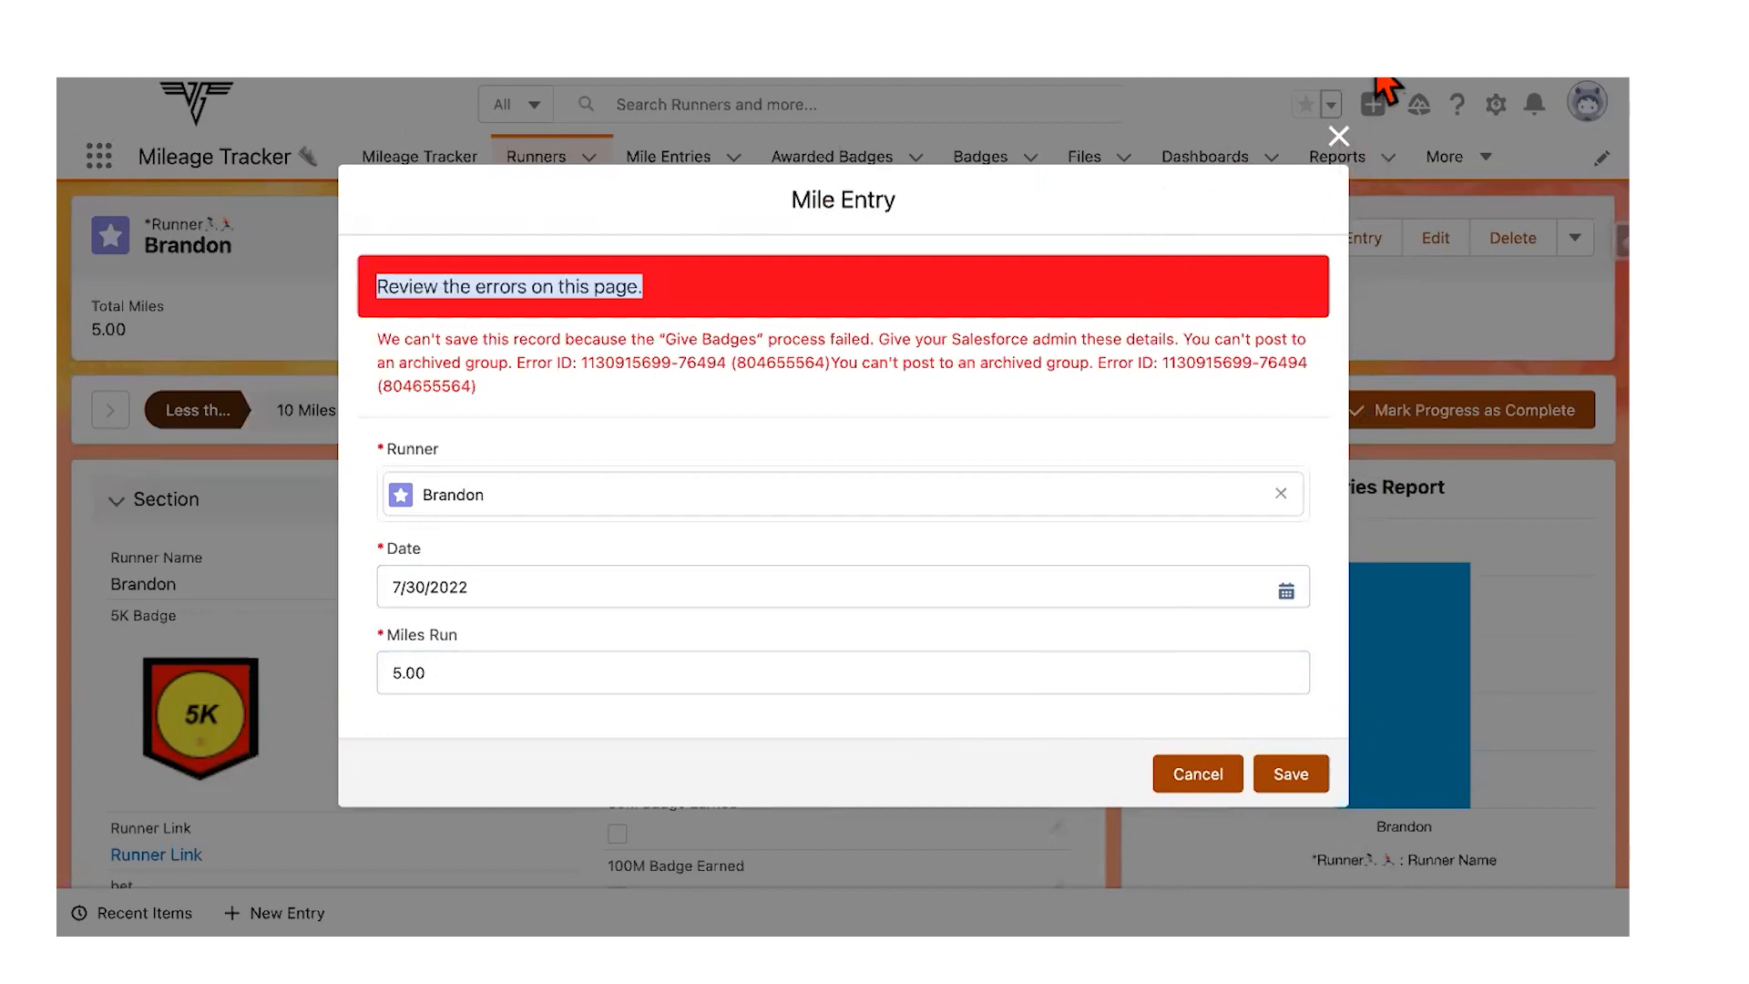
pyautogui.click(1339, 135)
# Step: Retry the same 5-mile, 7/30/2022 entry from the Mile Entries list, then dismiss the error and close the form
pyautogui.click(676, 164)
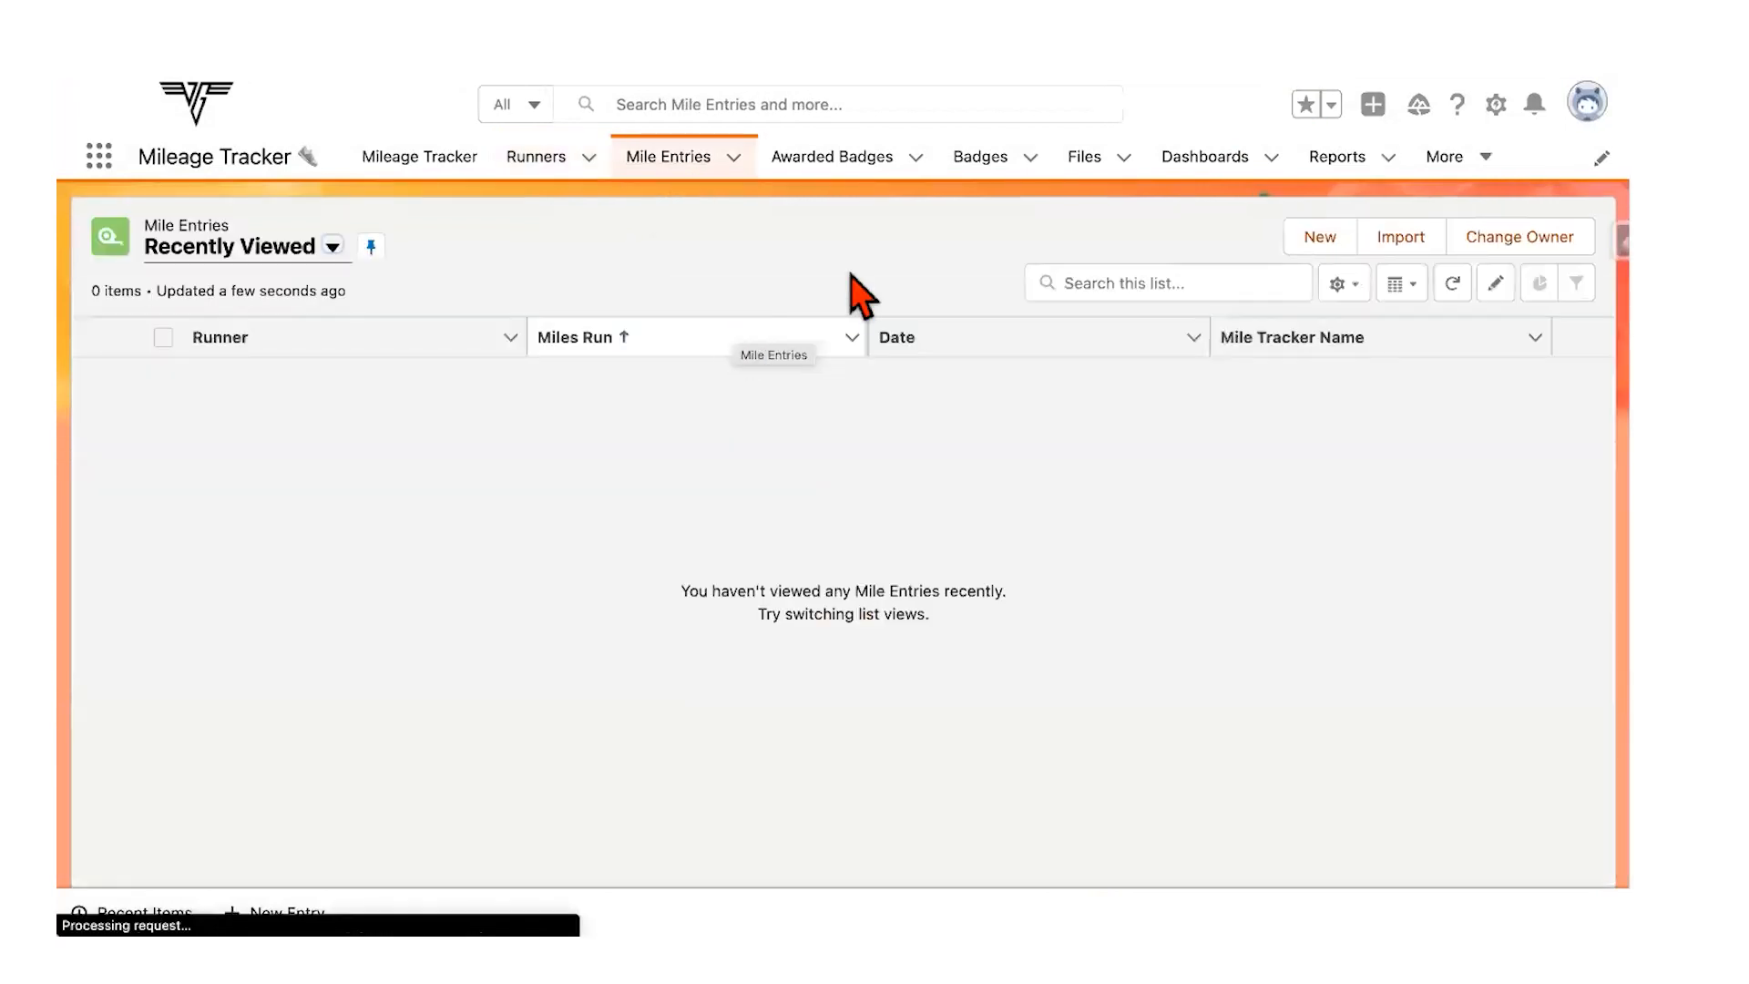
pyautogui.click(1448, 237)
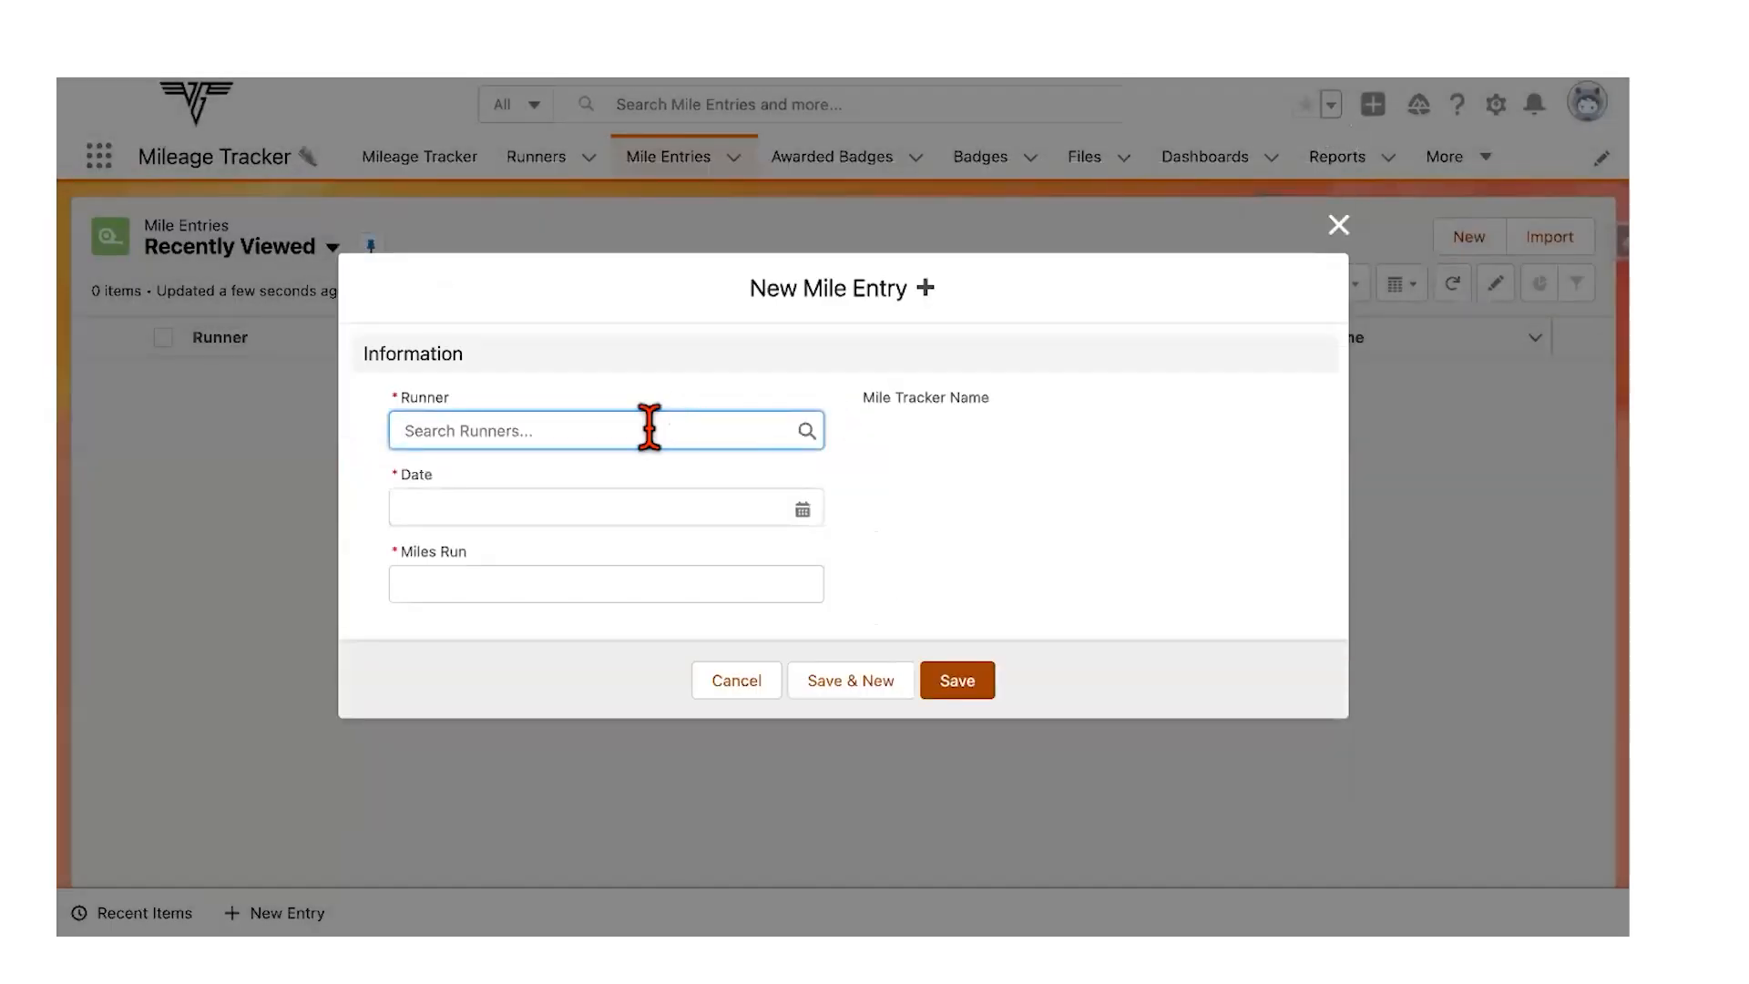
pyautogui.click(649, 430)
pyautogui.click(570, 502)
pyautogui.click(560, 504)
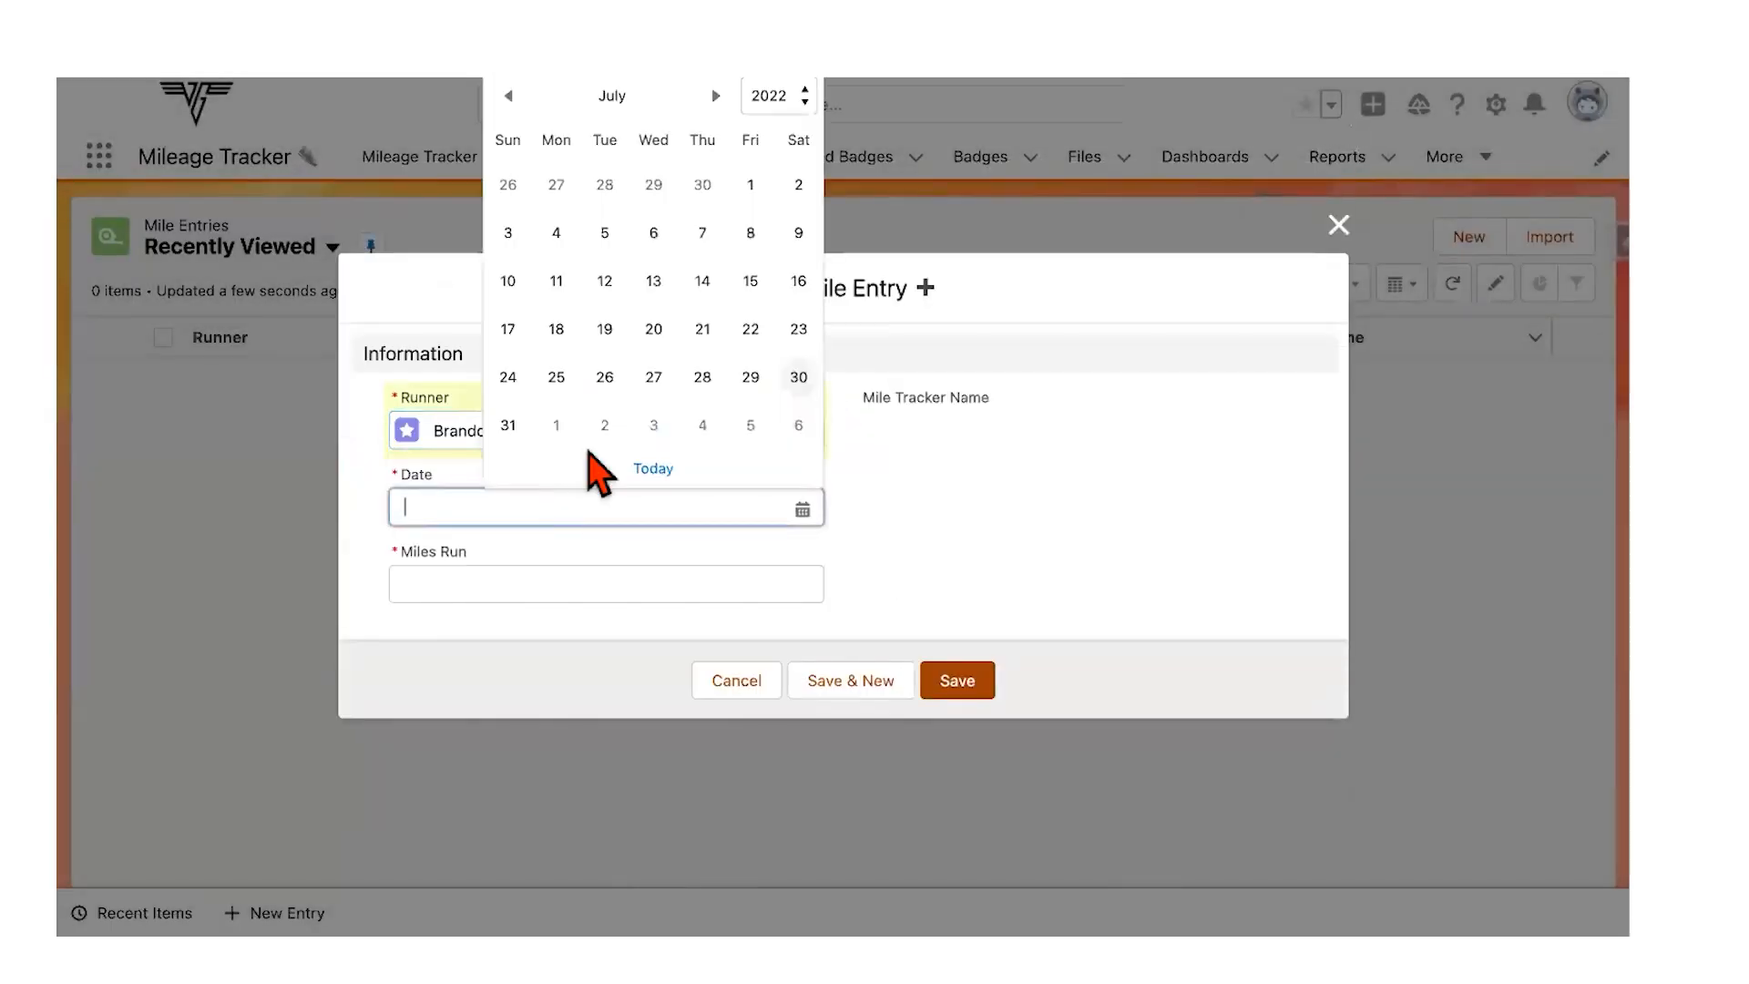
pyautogui.click(798, 377)
pyautogui.click(632, 576)
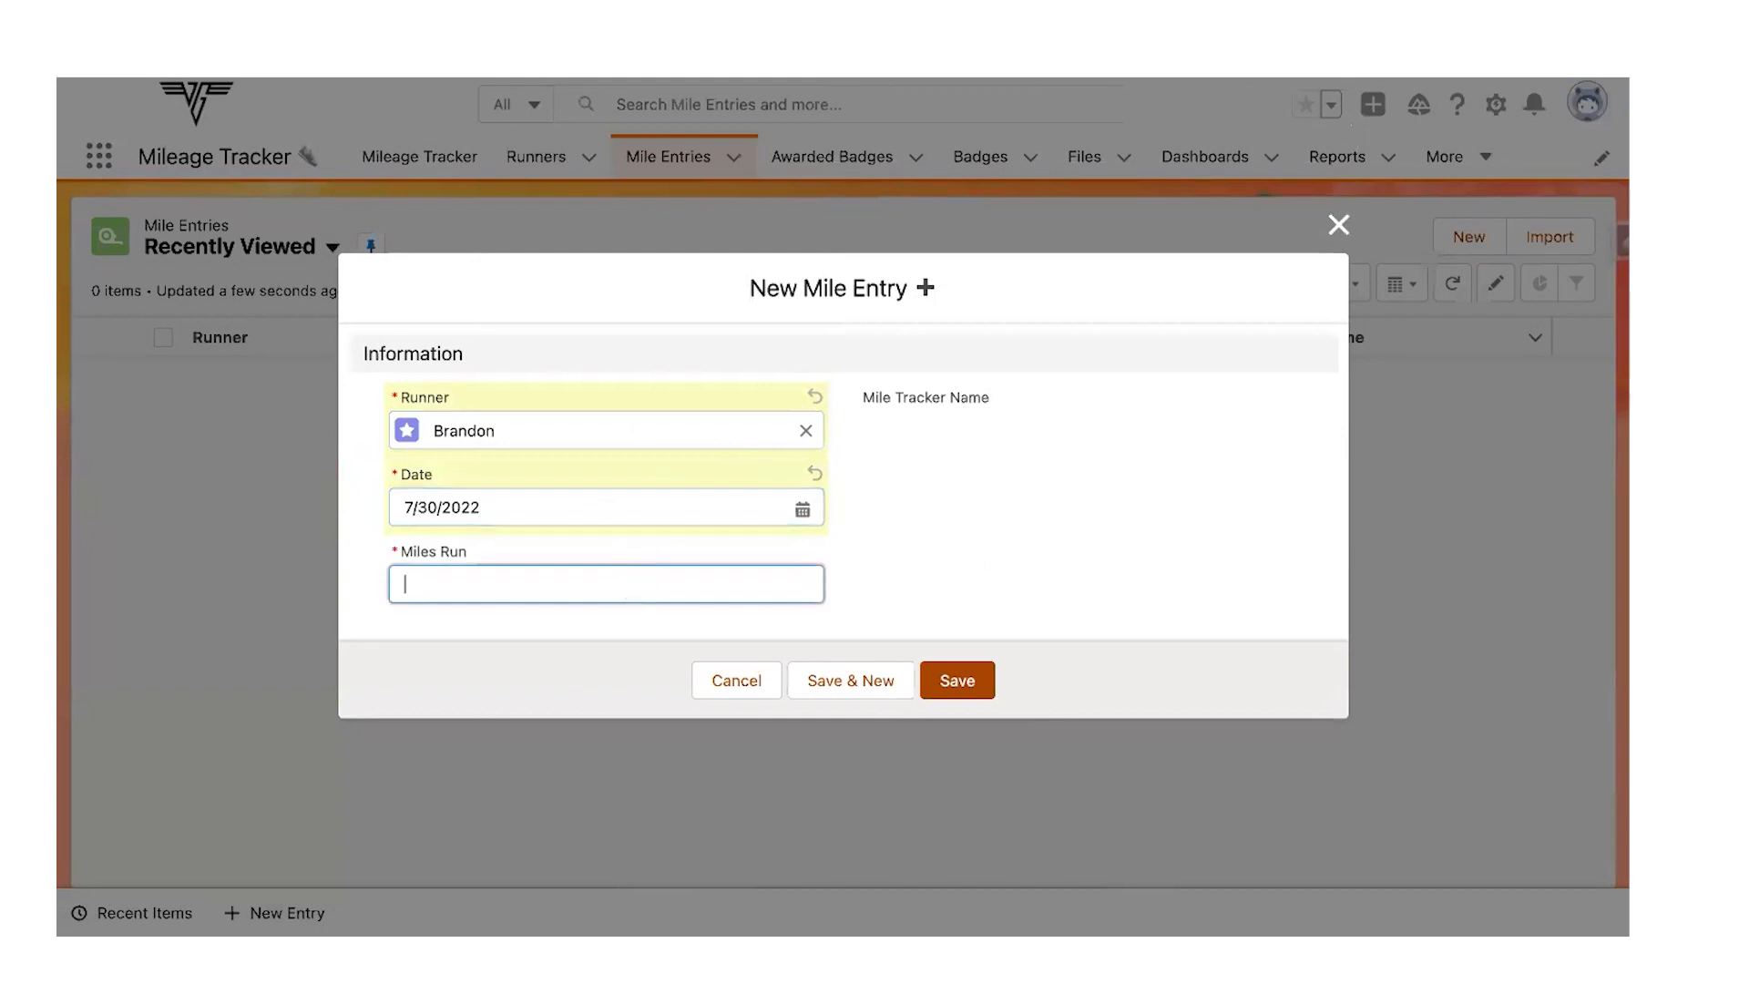
pyautogui.write('5')
pyautogui.click(981, 692)
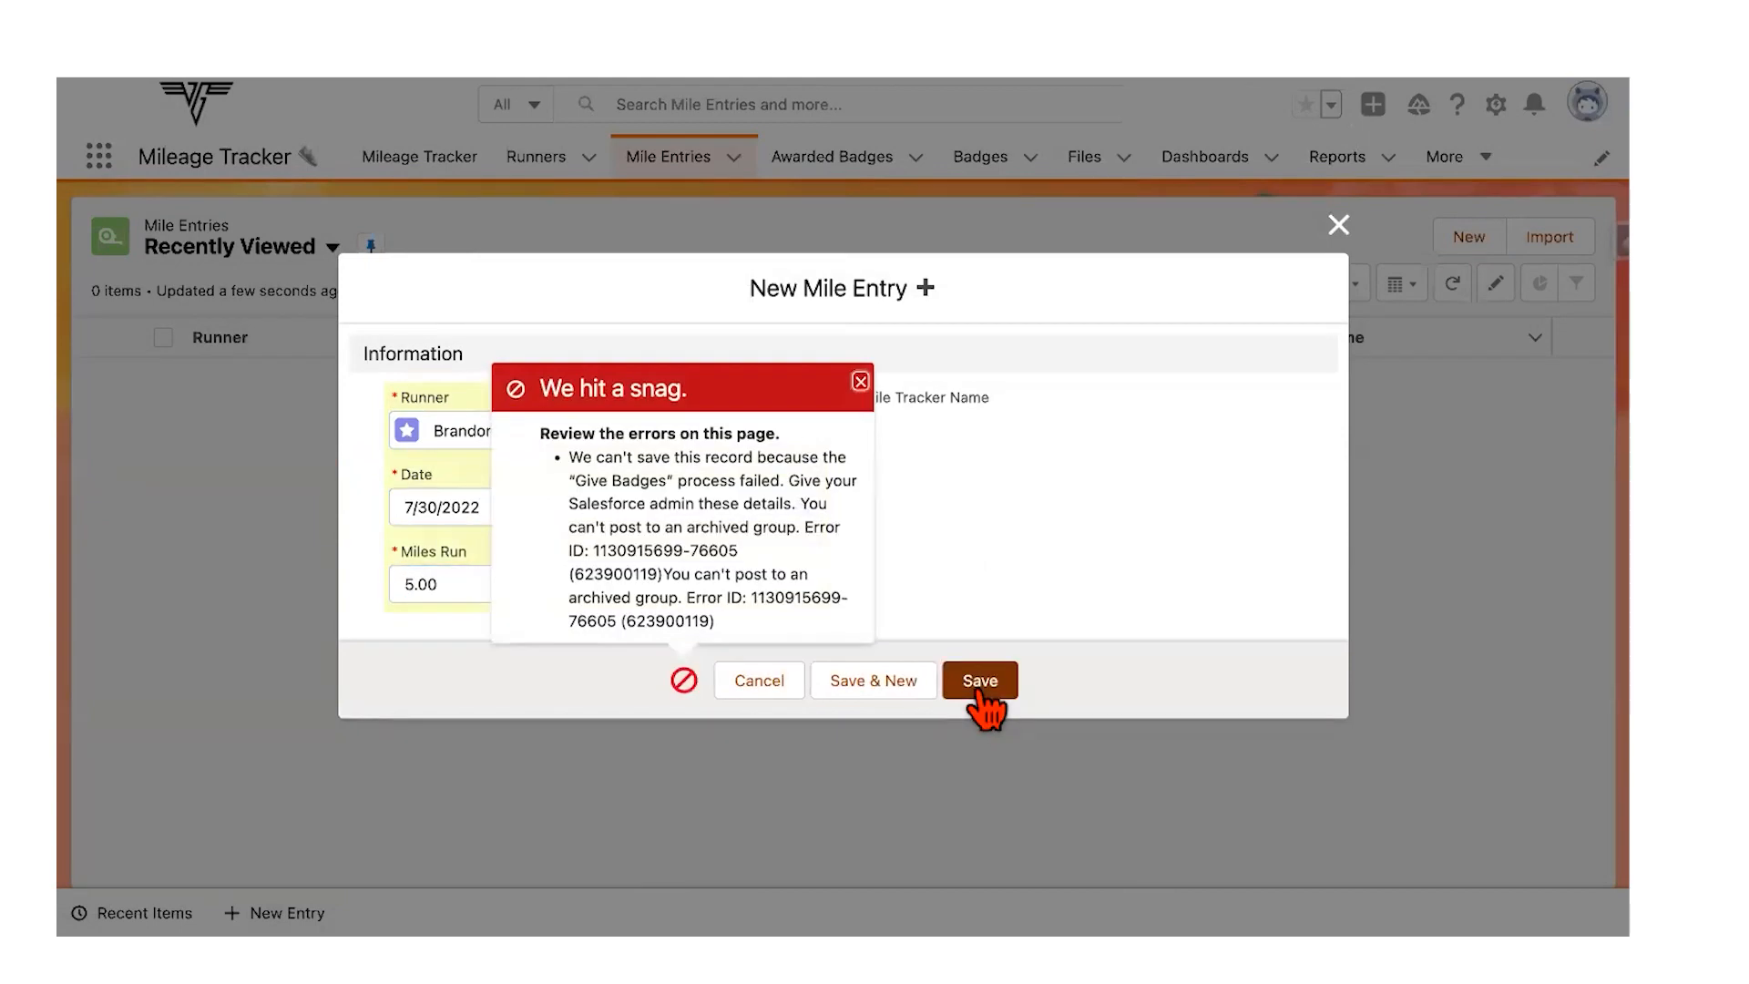
pyautogui.click(861, 381)
pyautogui.click(1337, 226)
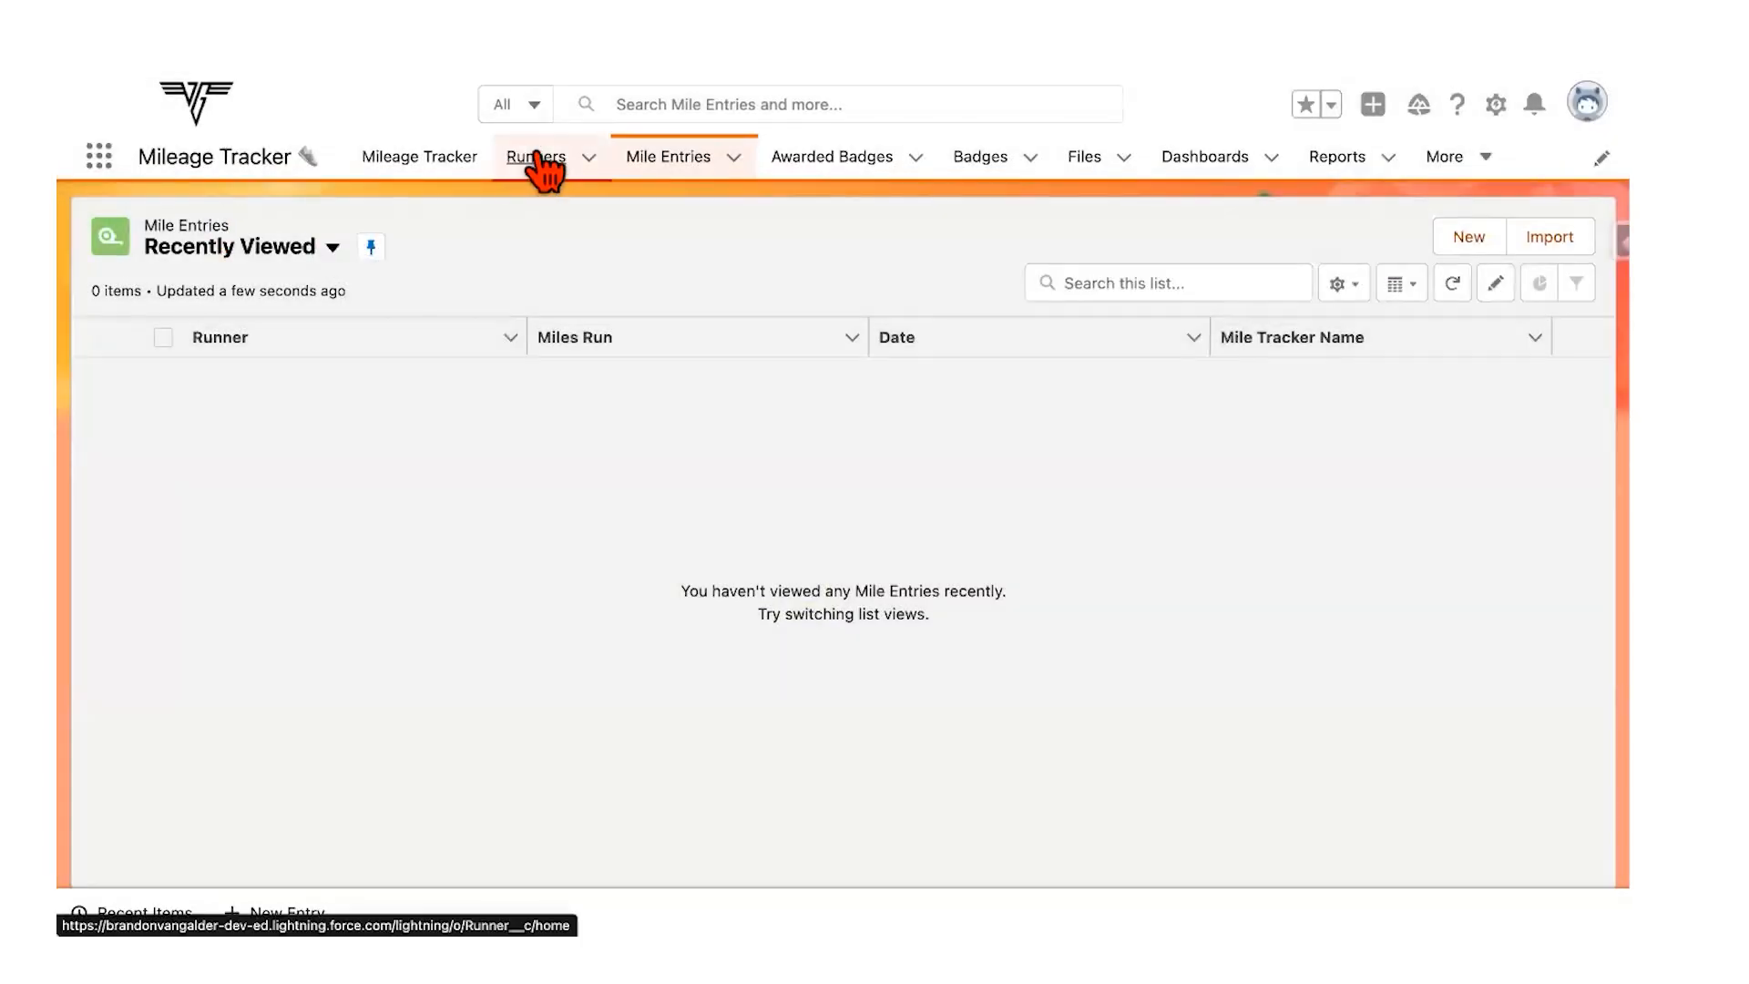
pyautogui.click(538, 157)
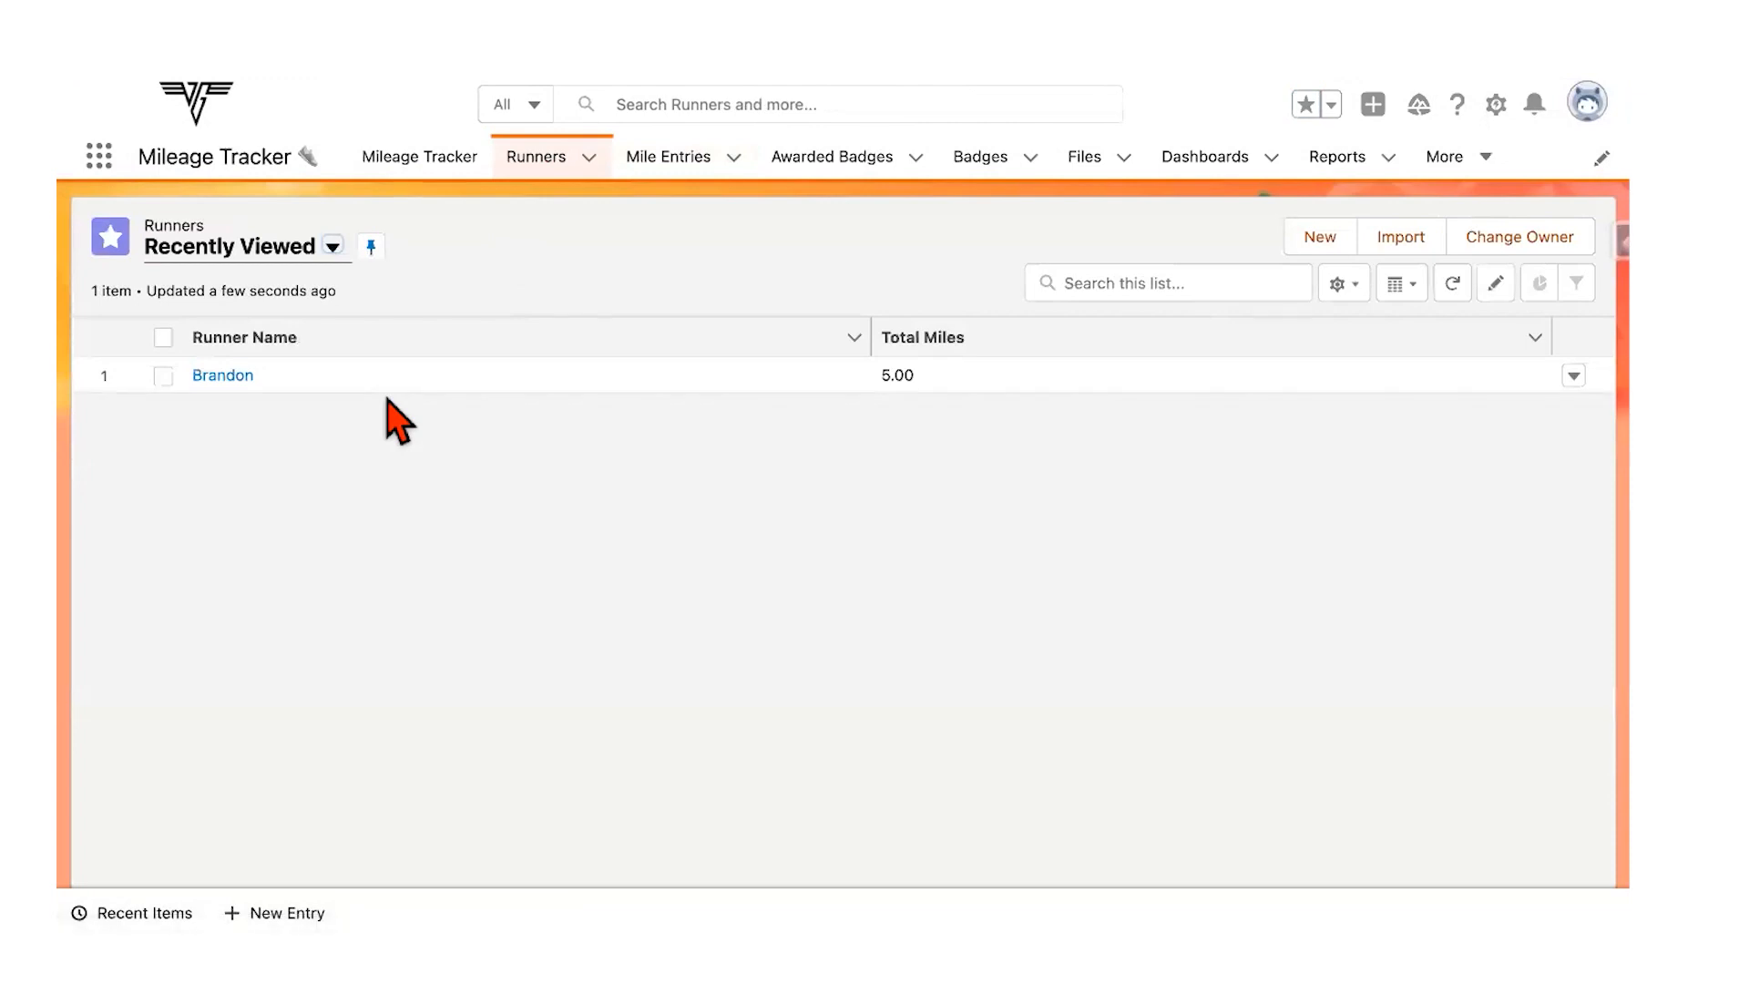
# Step: On the runner's record, mark 50 Miles as the current progress stage
pyautogui.click(200, 381)
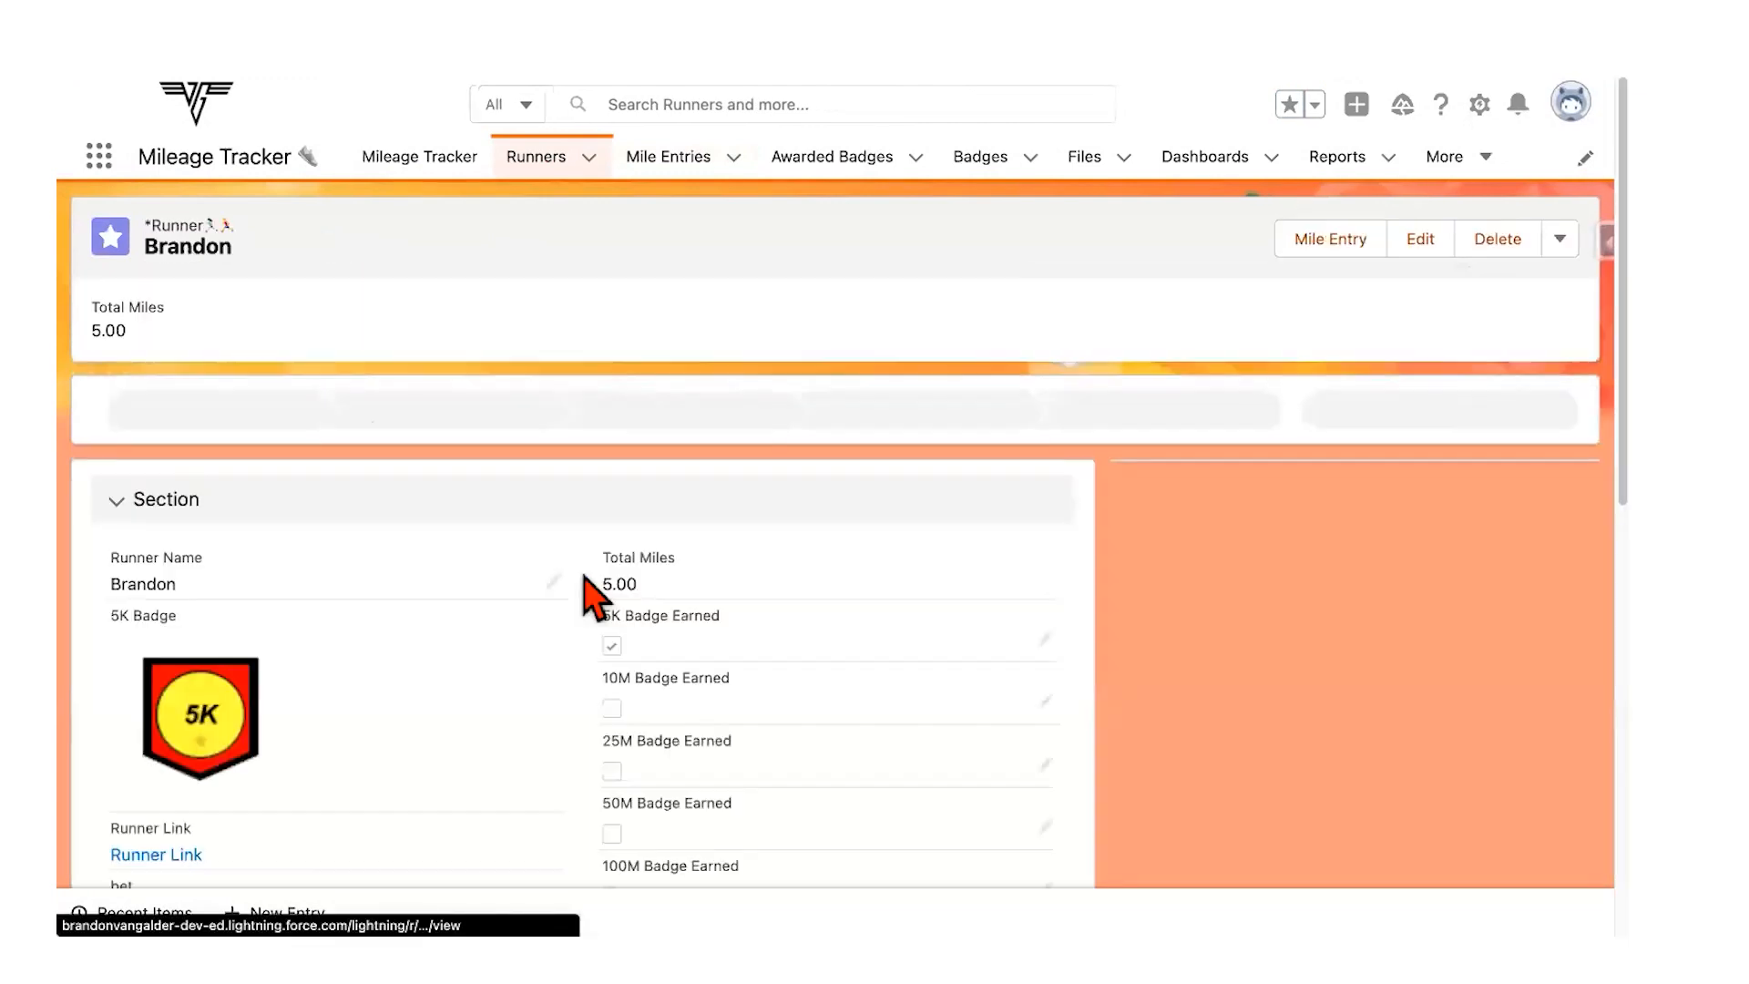
pyautogui.scroll(-5, 532, 615)
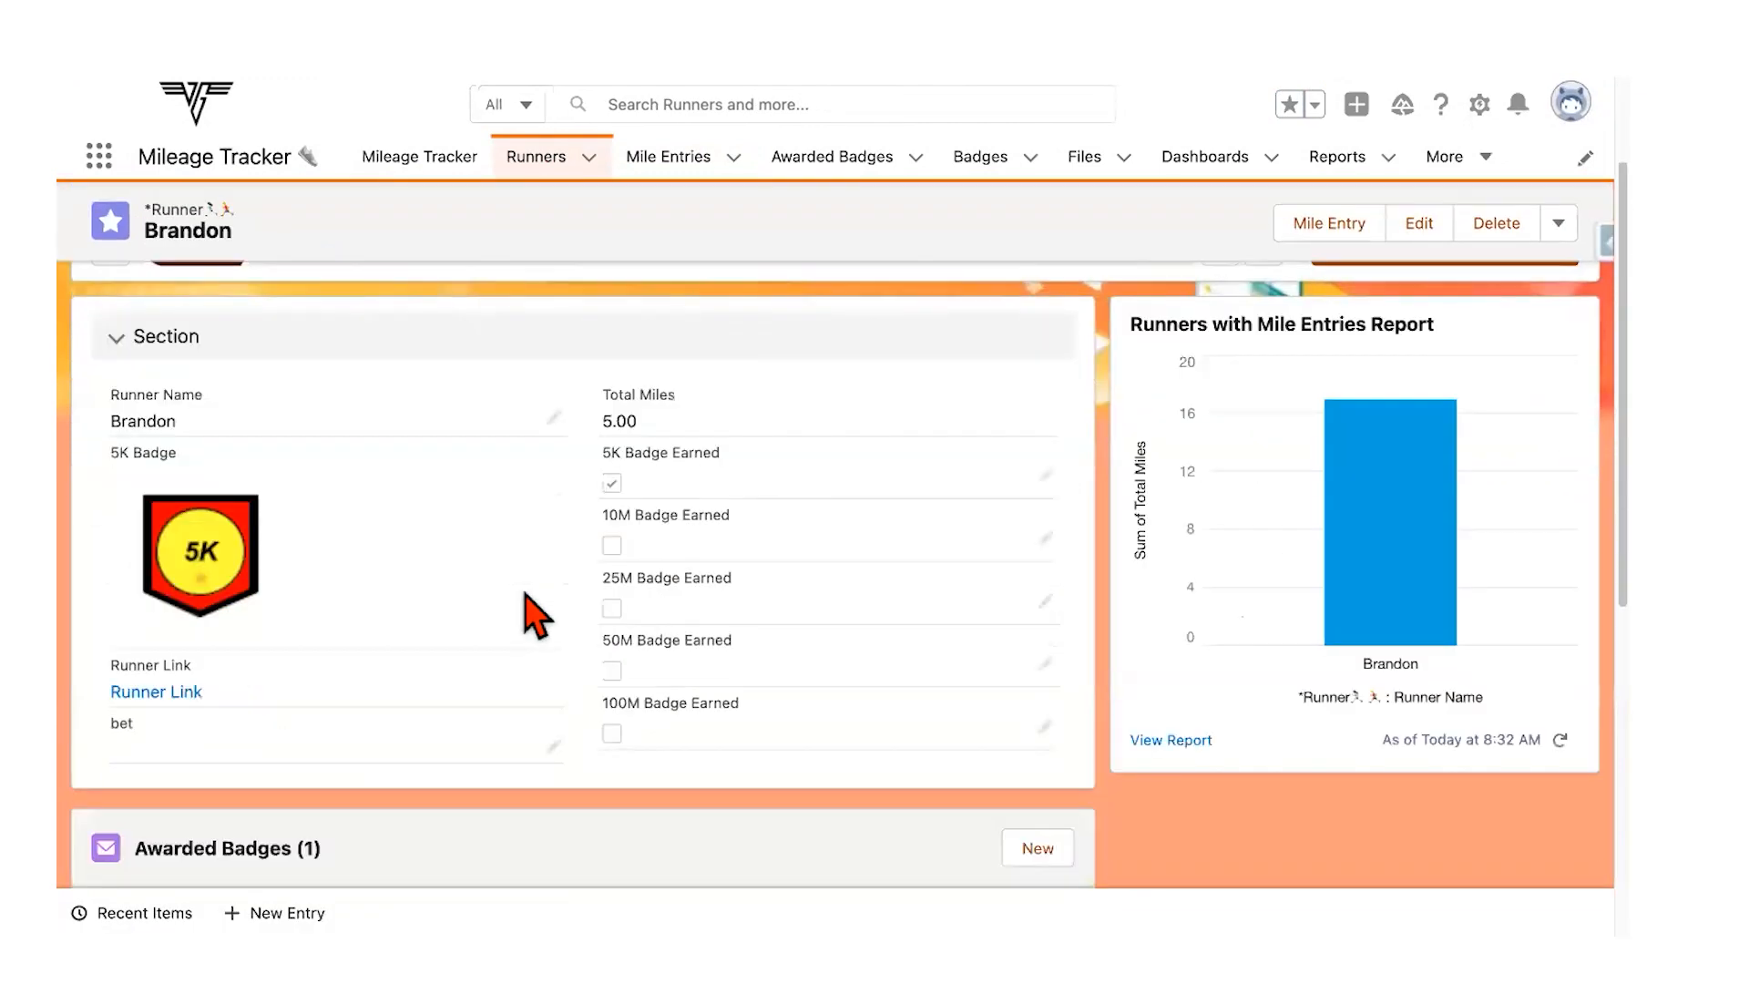
pyautogui.scroll(3, 536, 606)
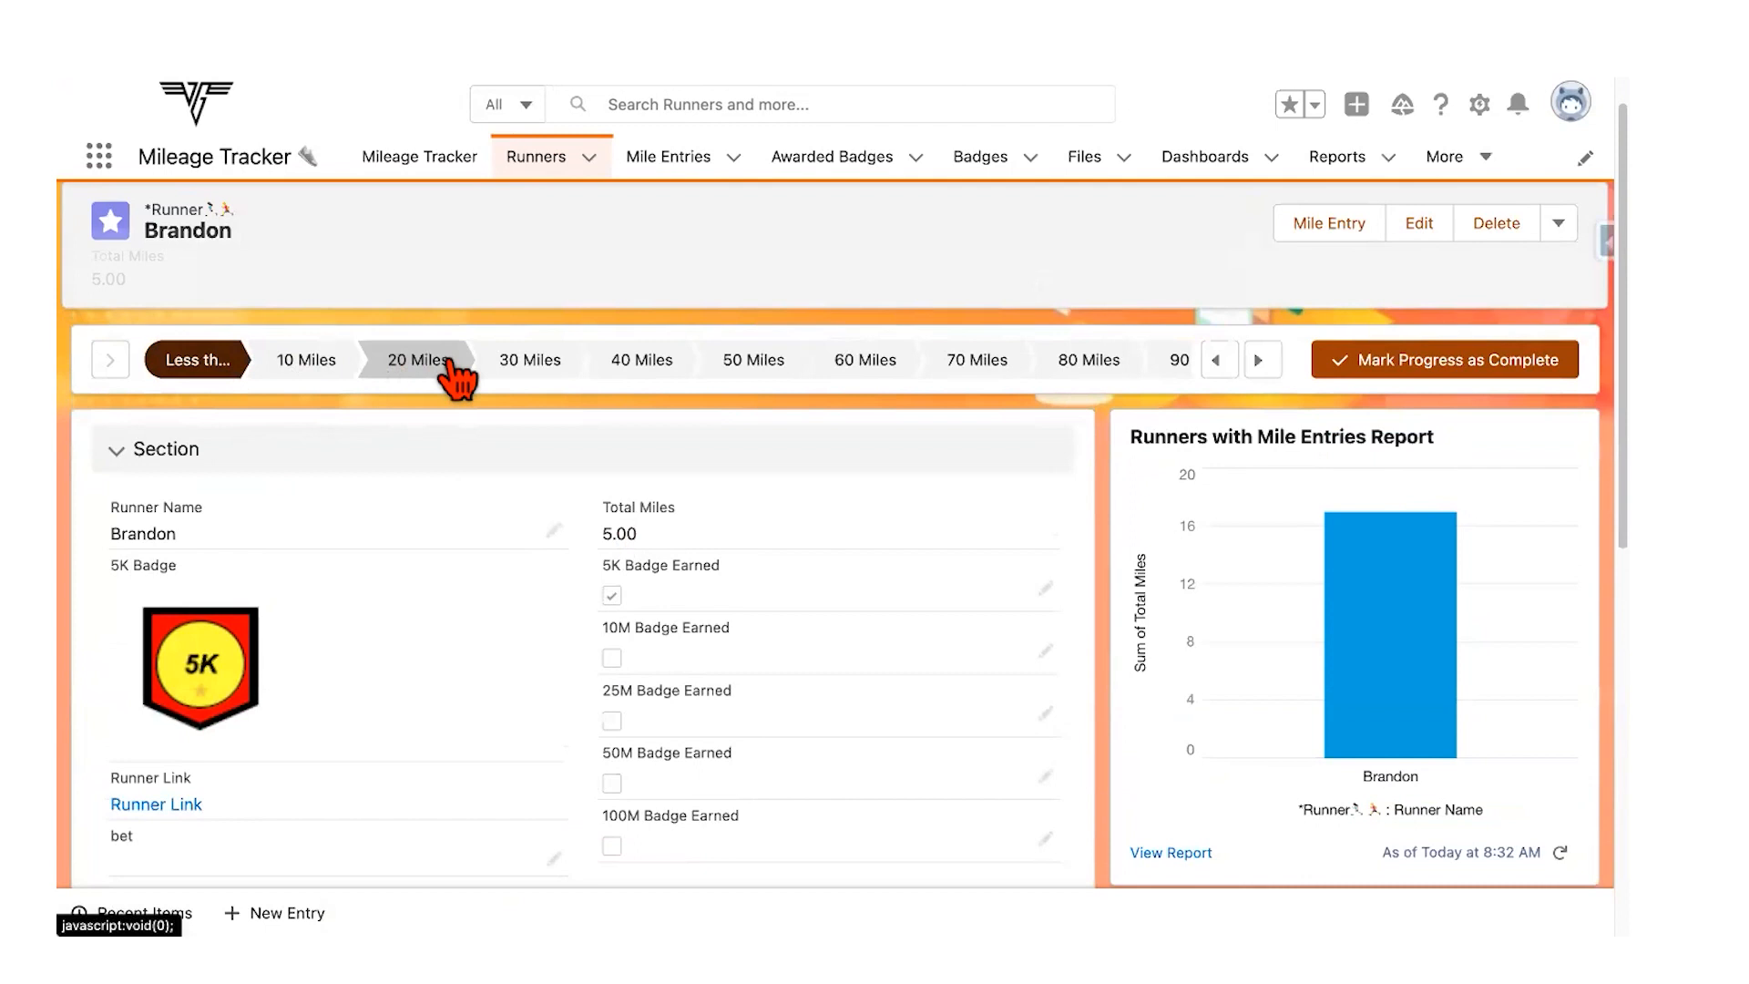
pyautogui.click(740, 366)
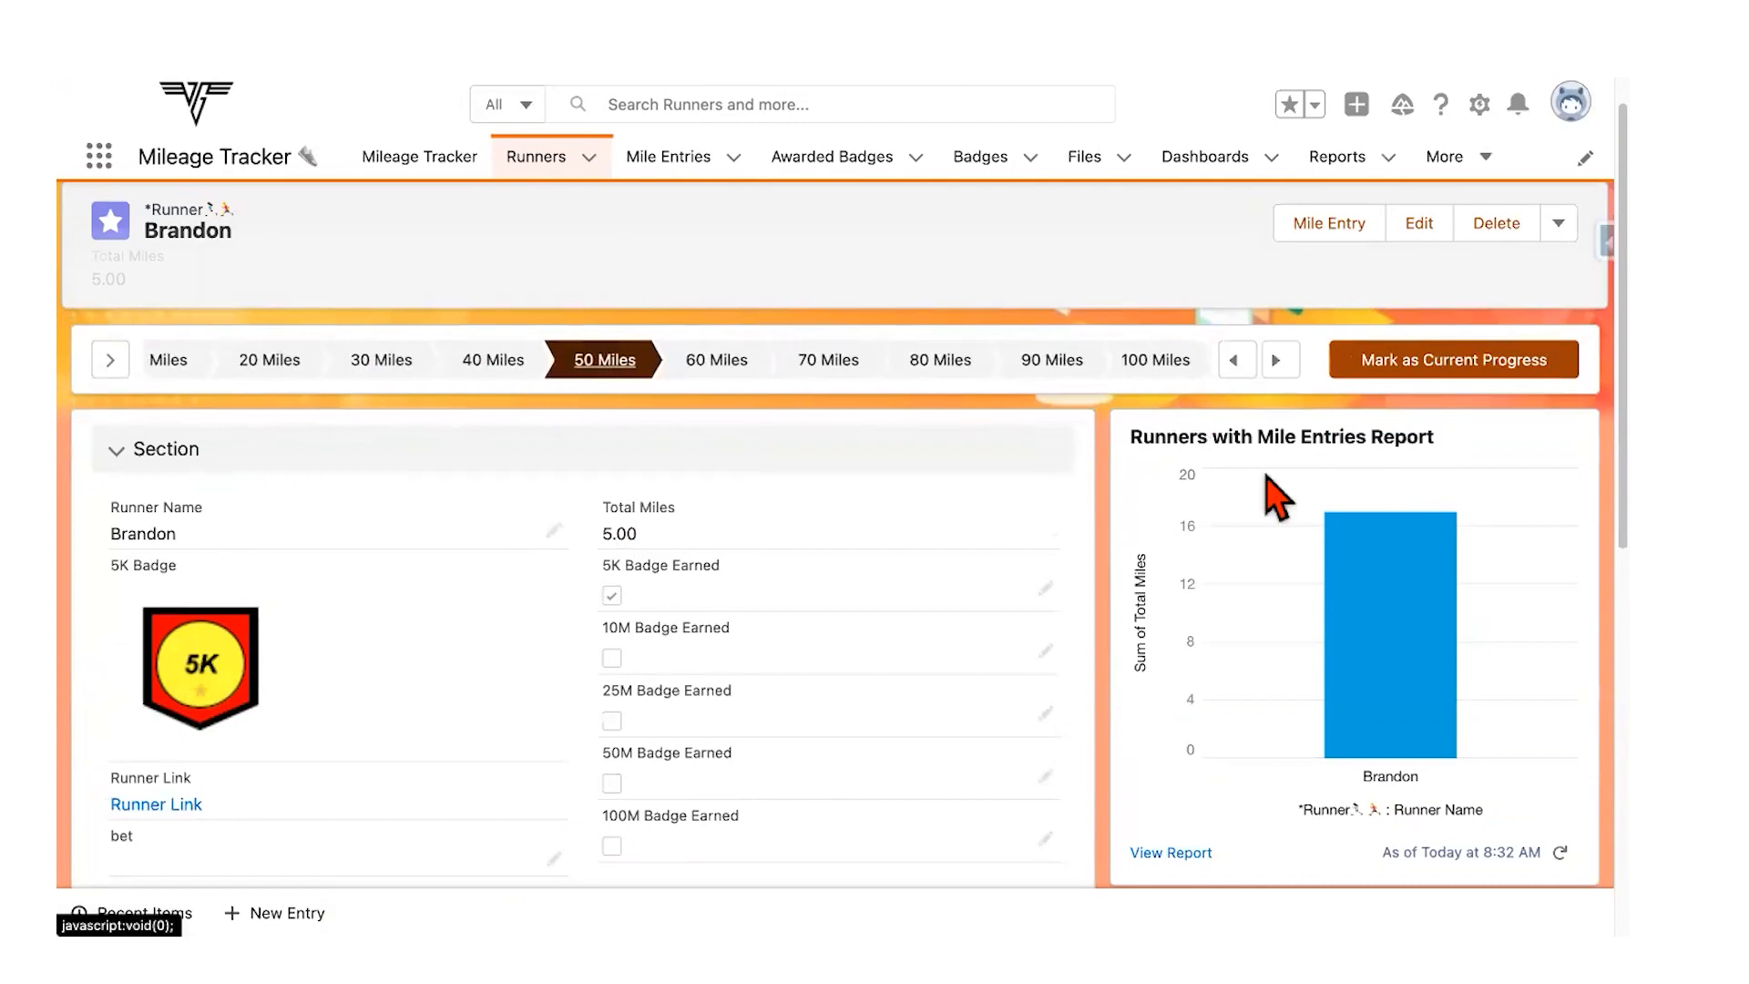
pyautogui.click(1416, 374)
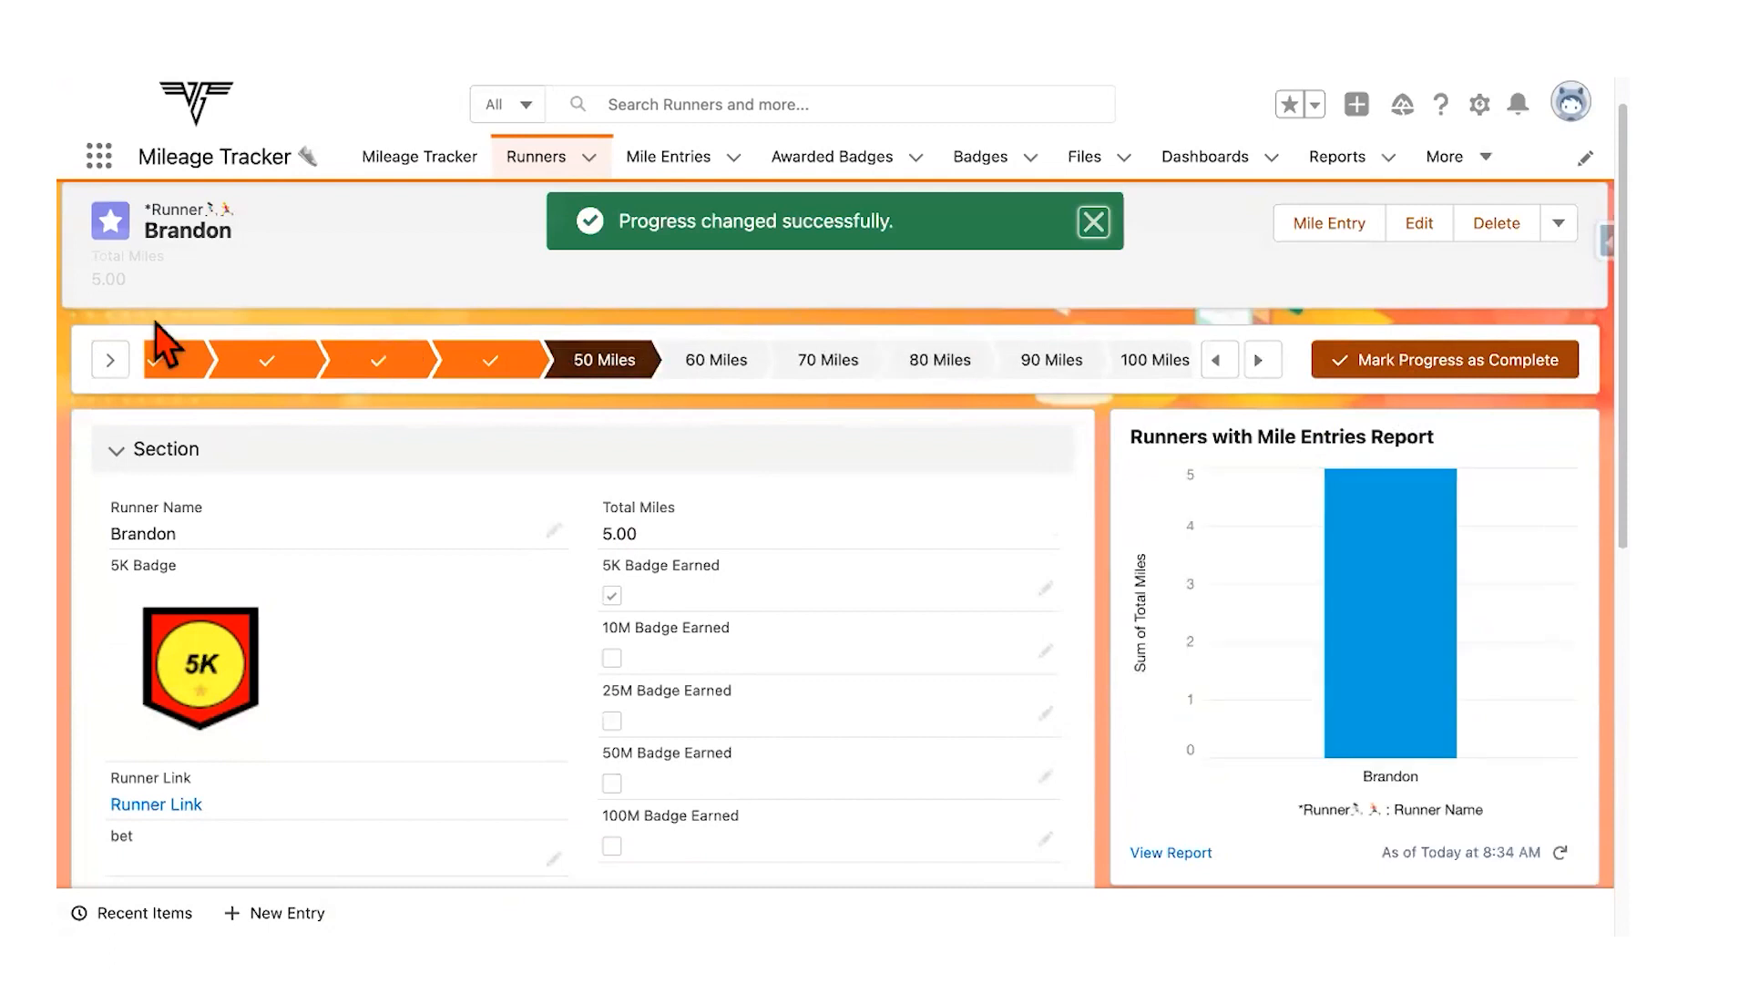
# Step: Review the guidance for the 50 Miles stage ('Half way there!') and the 100 Miles stage
pyautogui.click(111, 360)
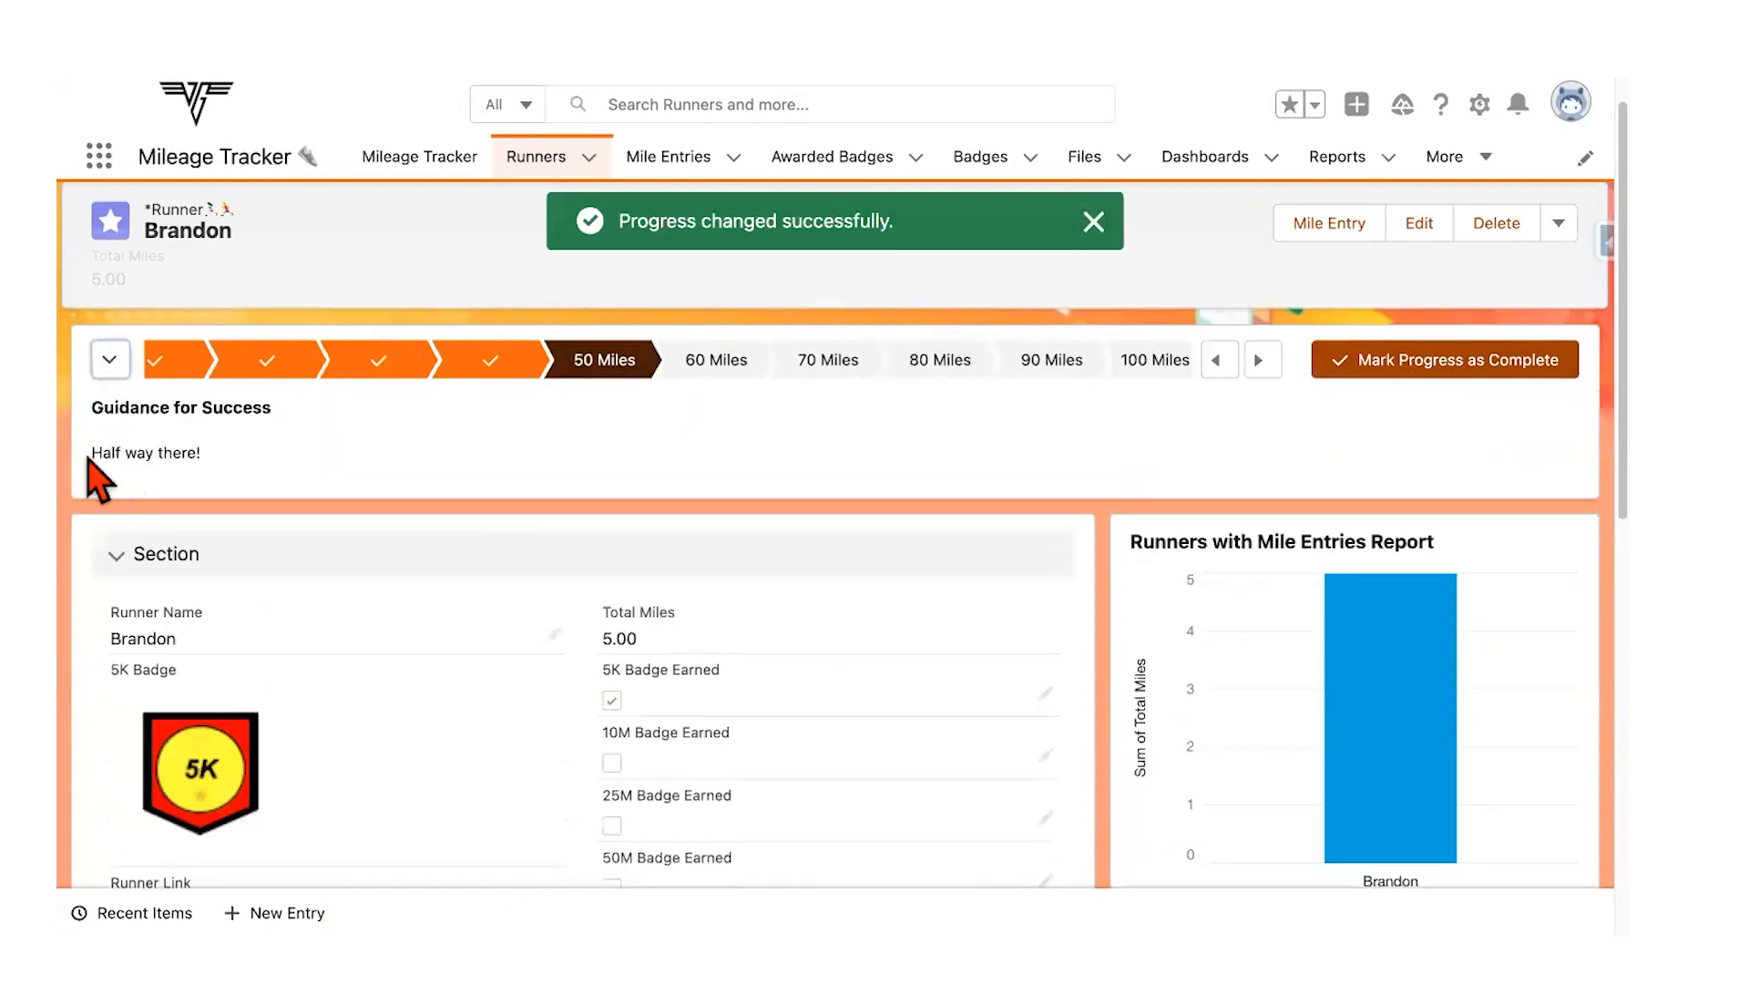
pyautogui.moveTo(101, 456); pyautogui.dragTo(224, 466)
pyautogui.click(307, 438)
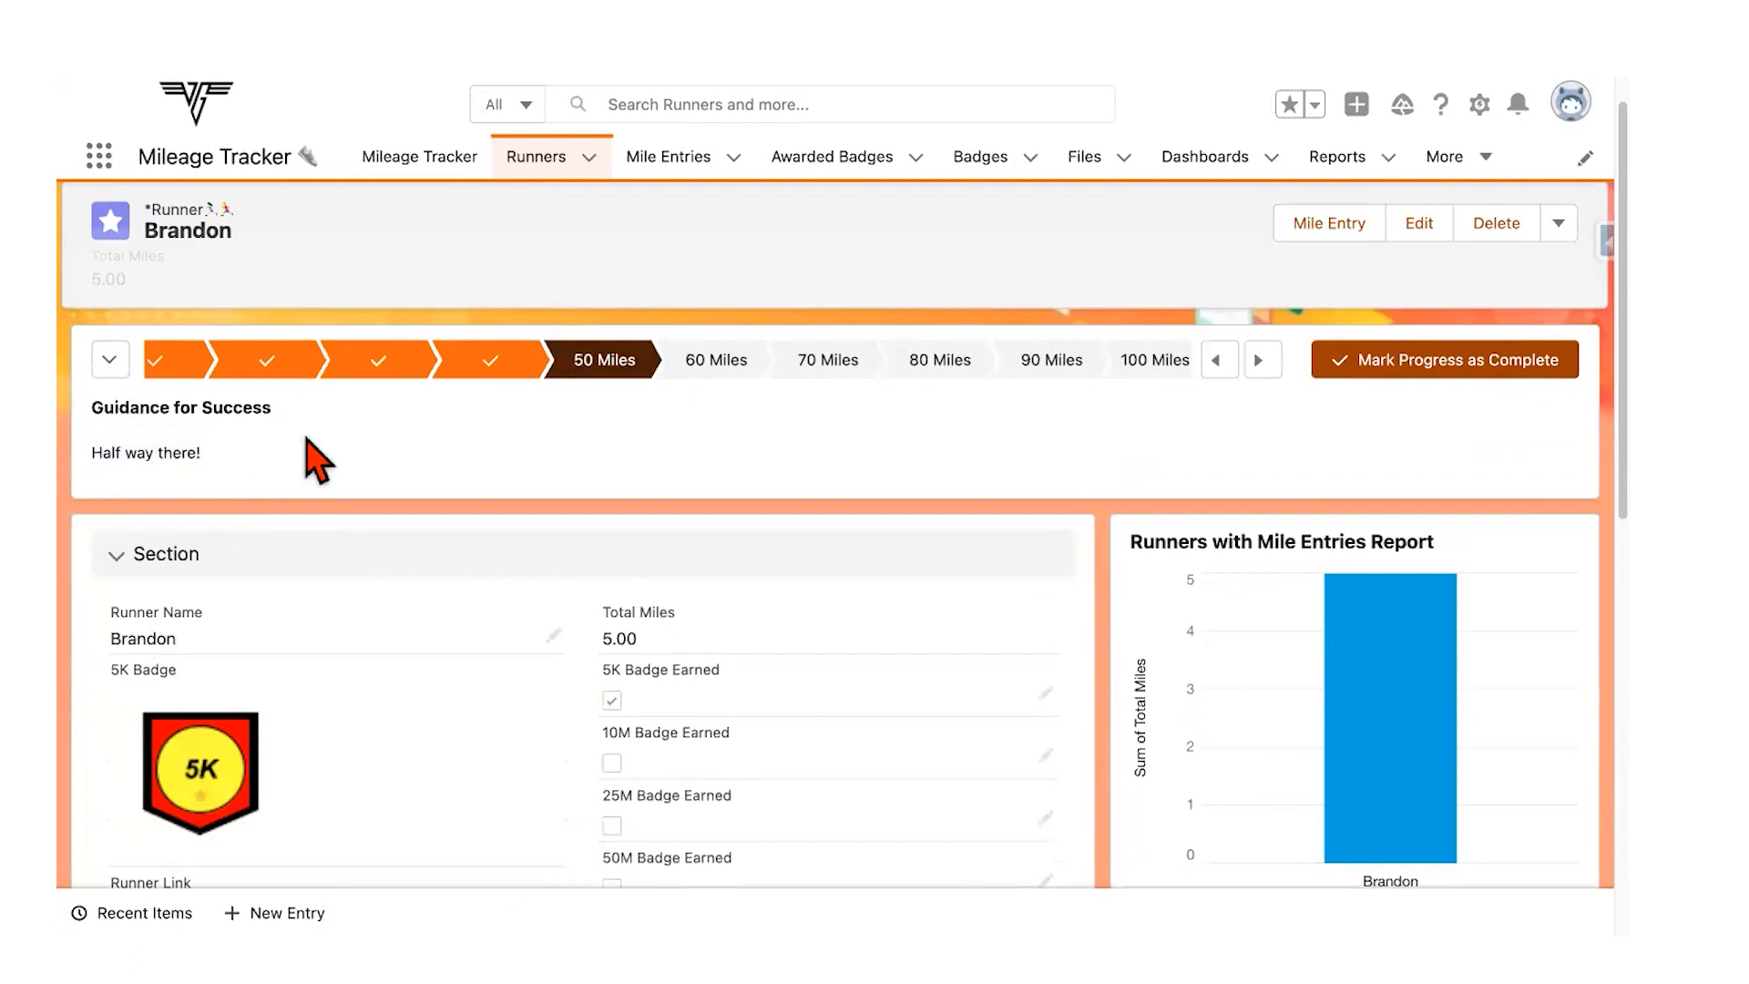
pyautogui.click(1146, 361)
pyautogui.moveTo(93, 453); pyautogui.dragTo(378, 496)
pyautogui.click(392, 478)
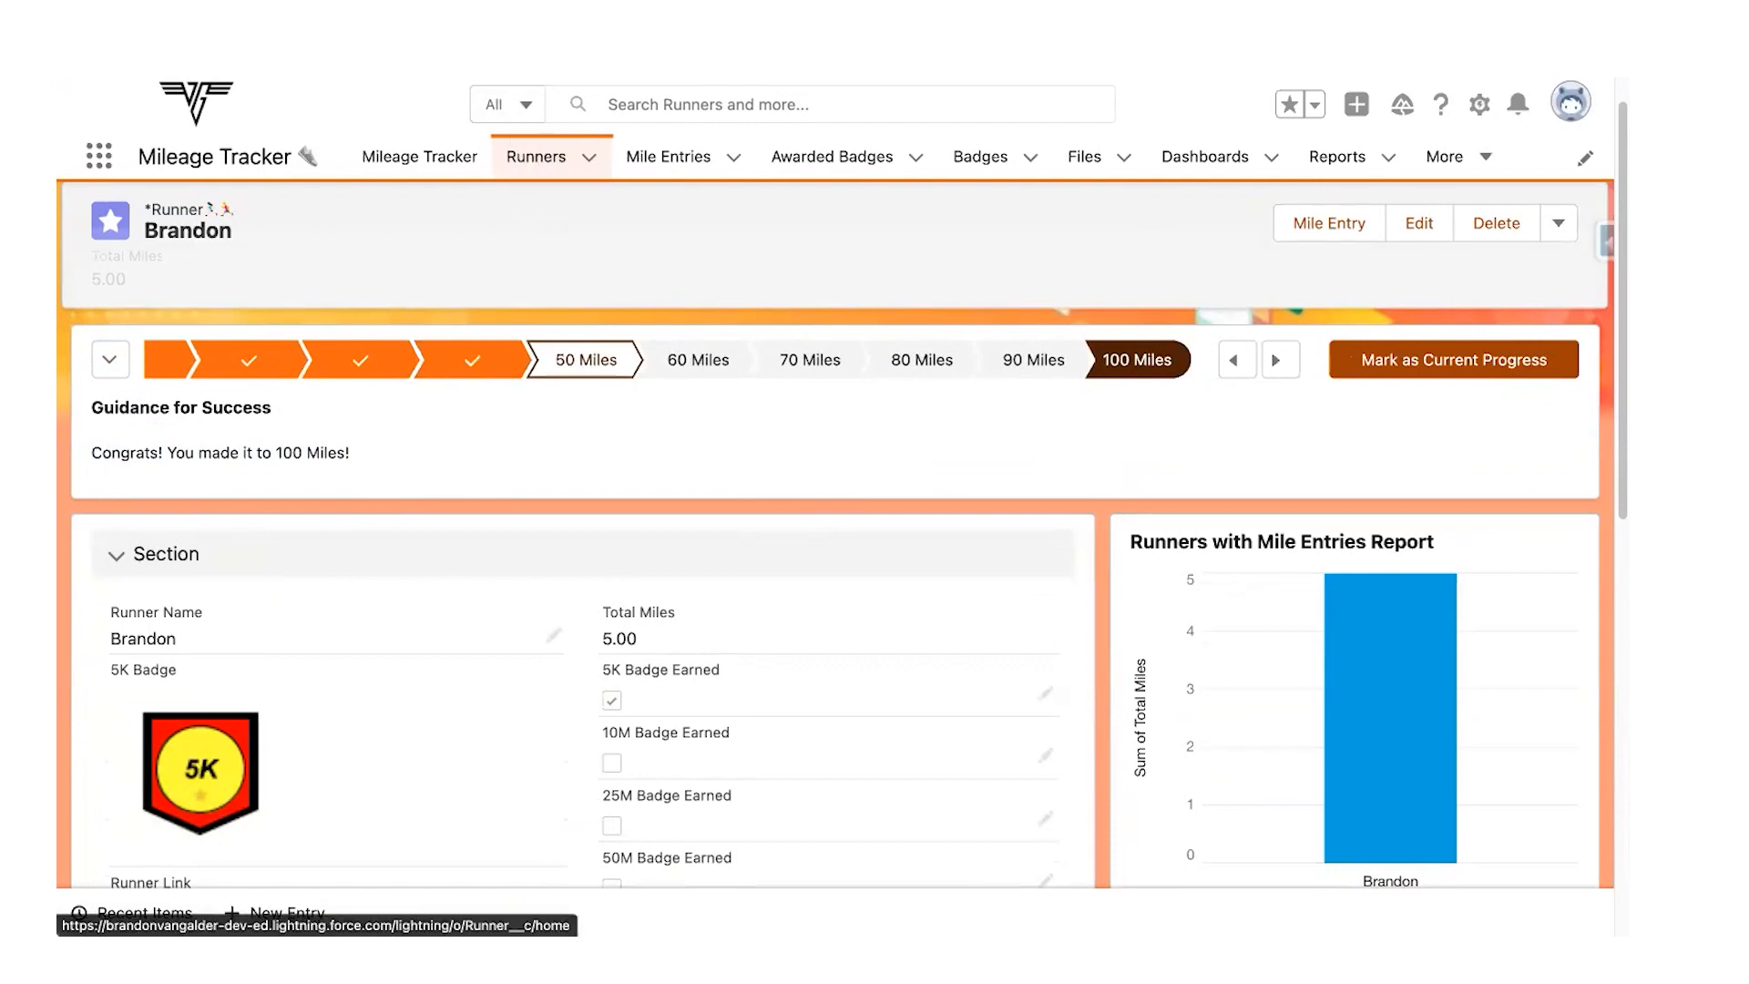
pyautogui.hotkey('ctrl', 'Left')
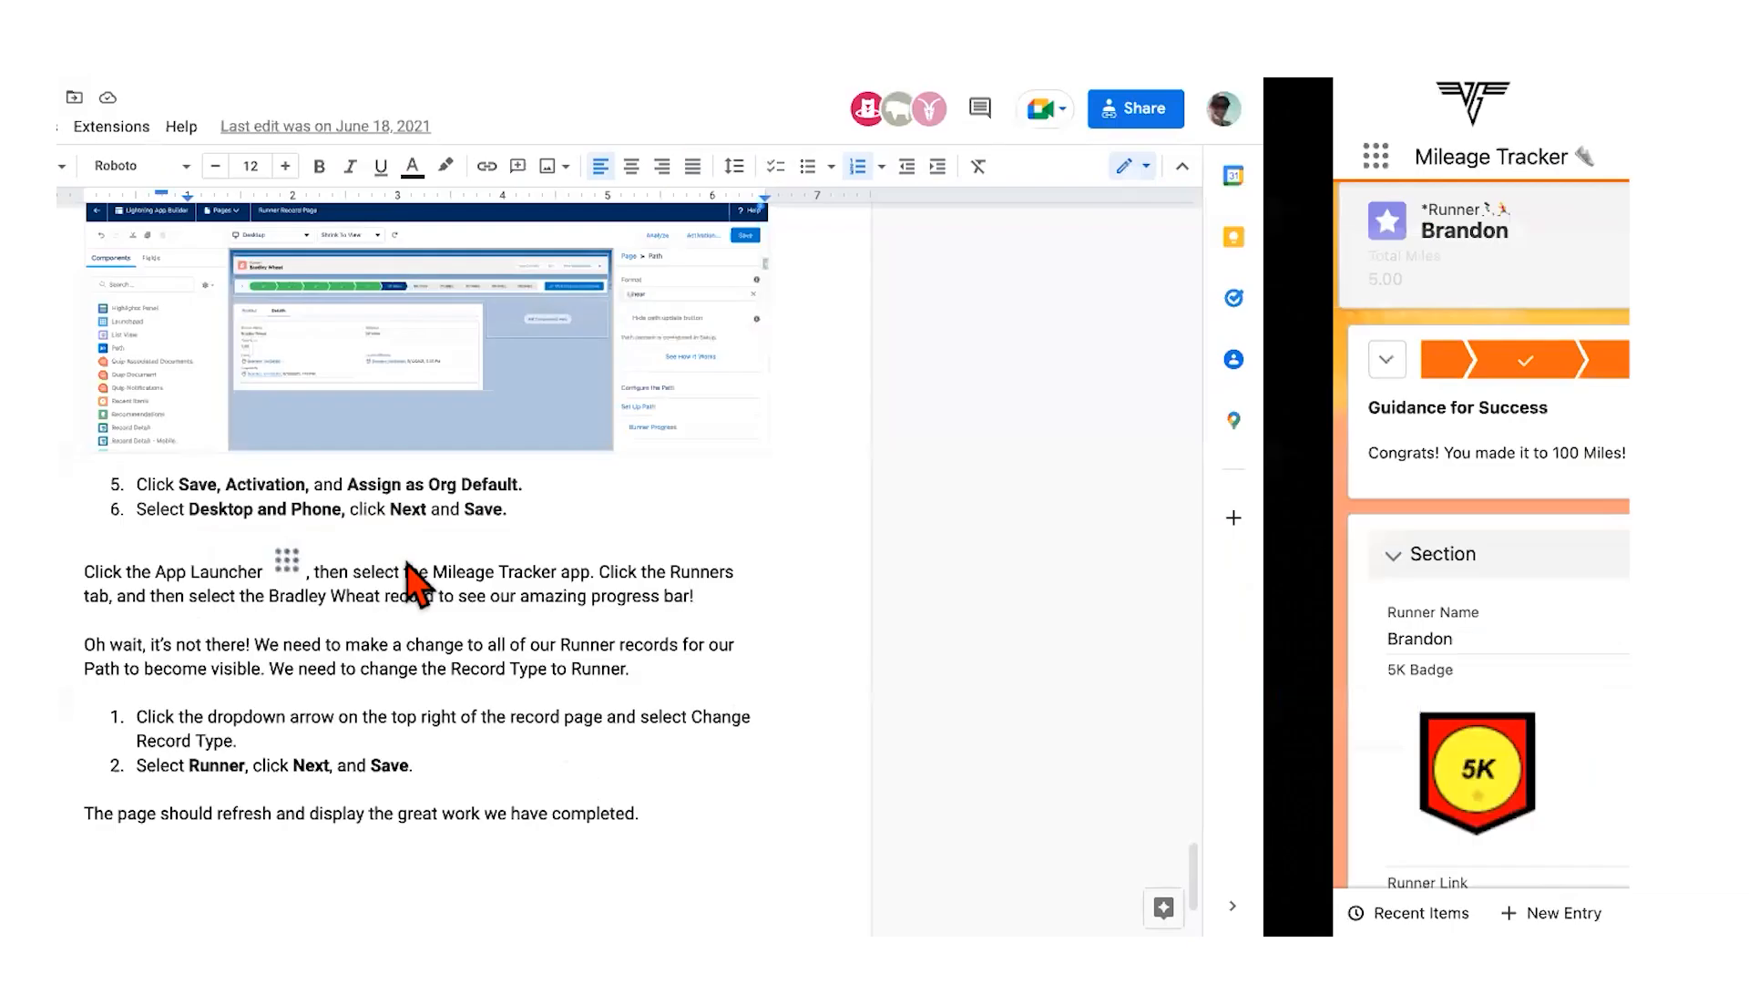
# Step: Scroll through the Google Docs guide's Path setup and Record Type steps
pyautogui.scroll(2, 404, 558)
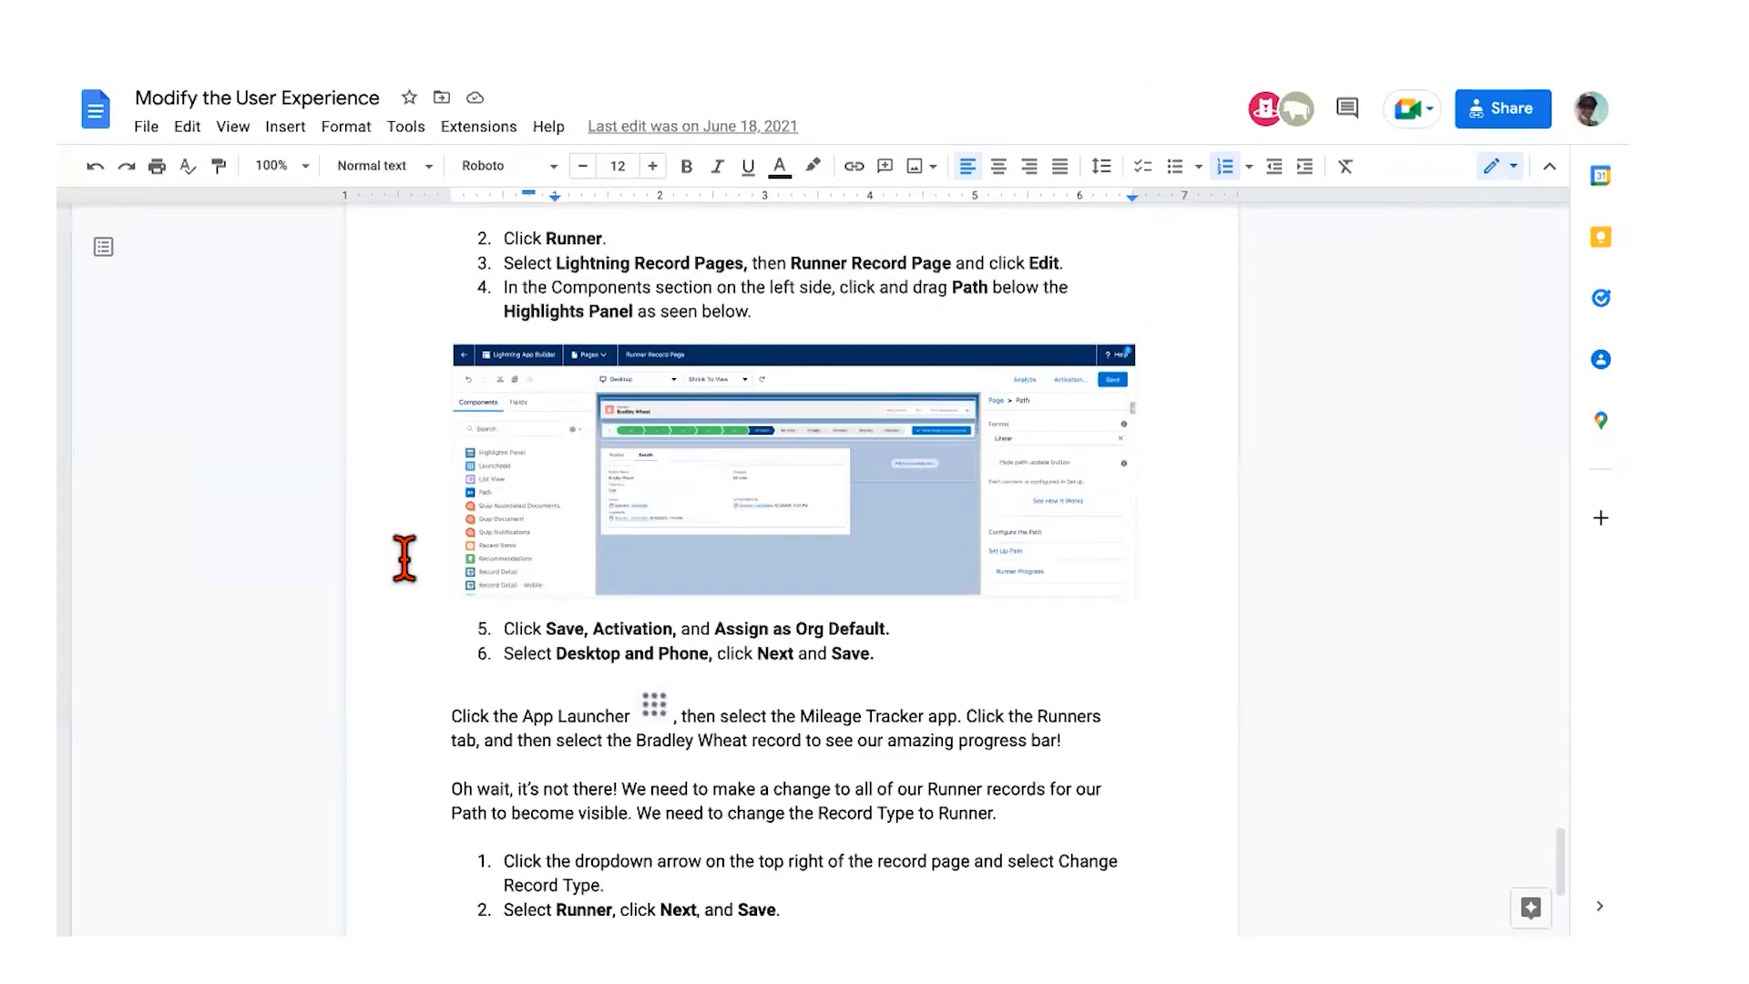
pyautogui.scroll(2, 404, 559)
pyautogui.scroll(7, 453, 446)
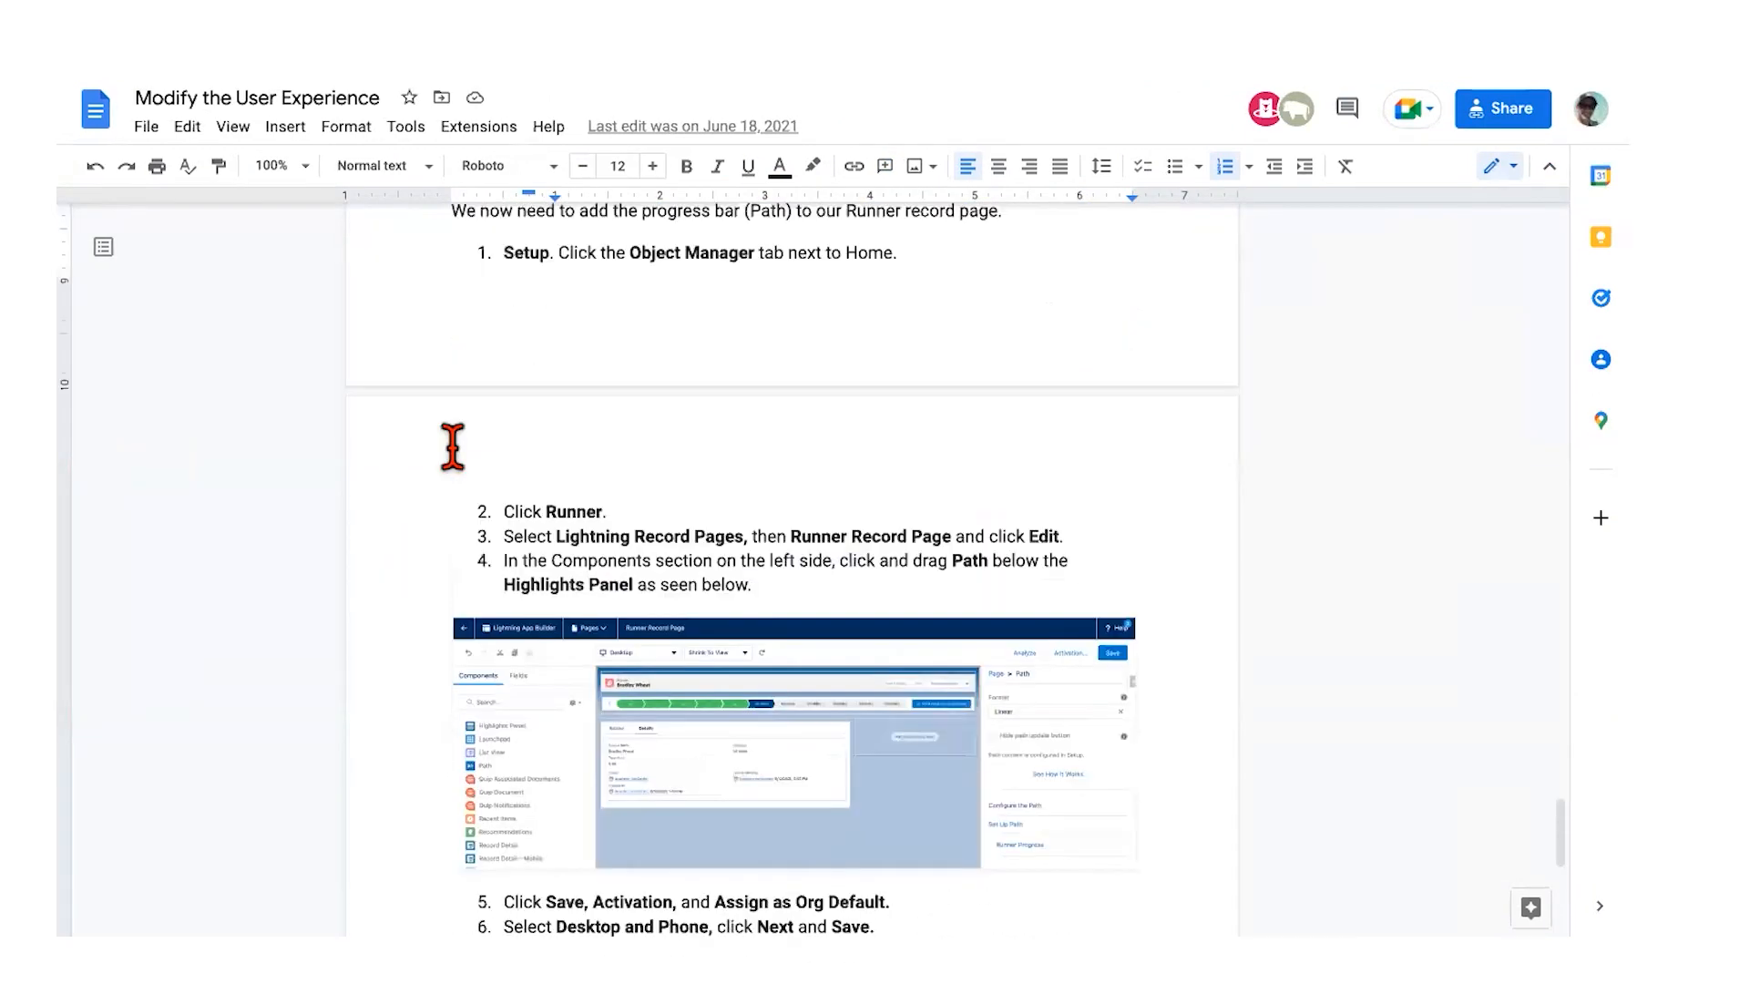
pyautogui.scroll(-4, 834, 565)
pyautogui.scroll(-7, 834, 565)
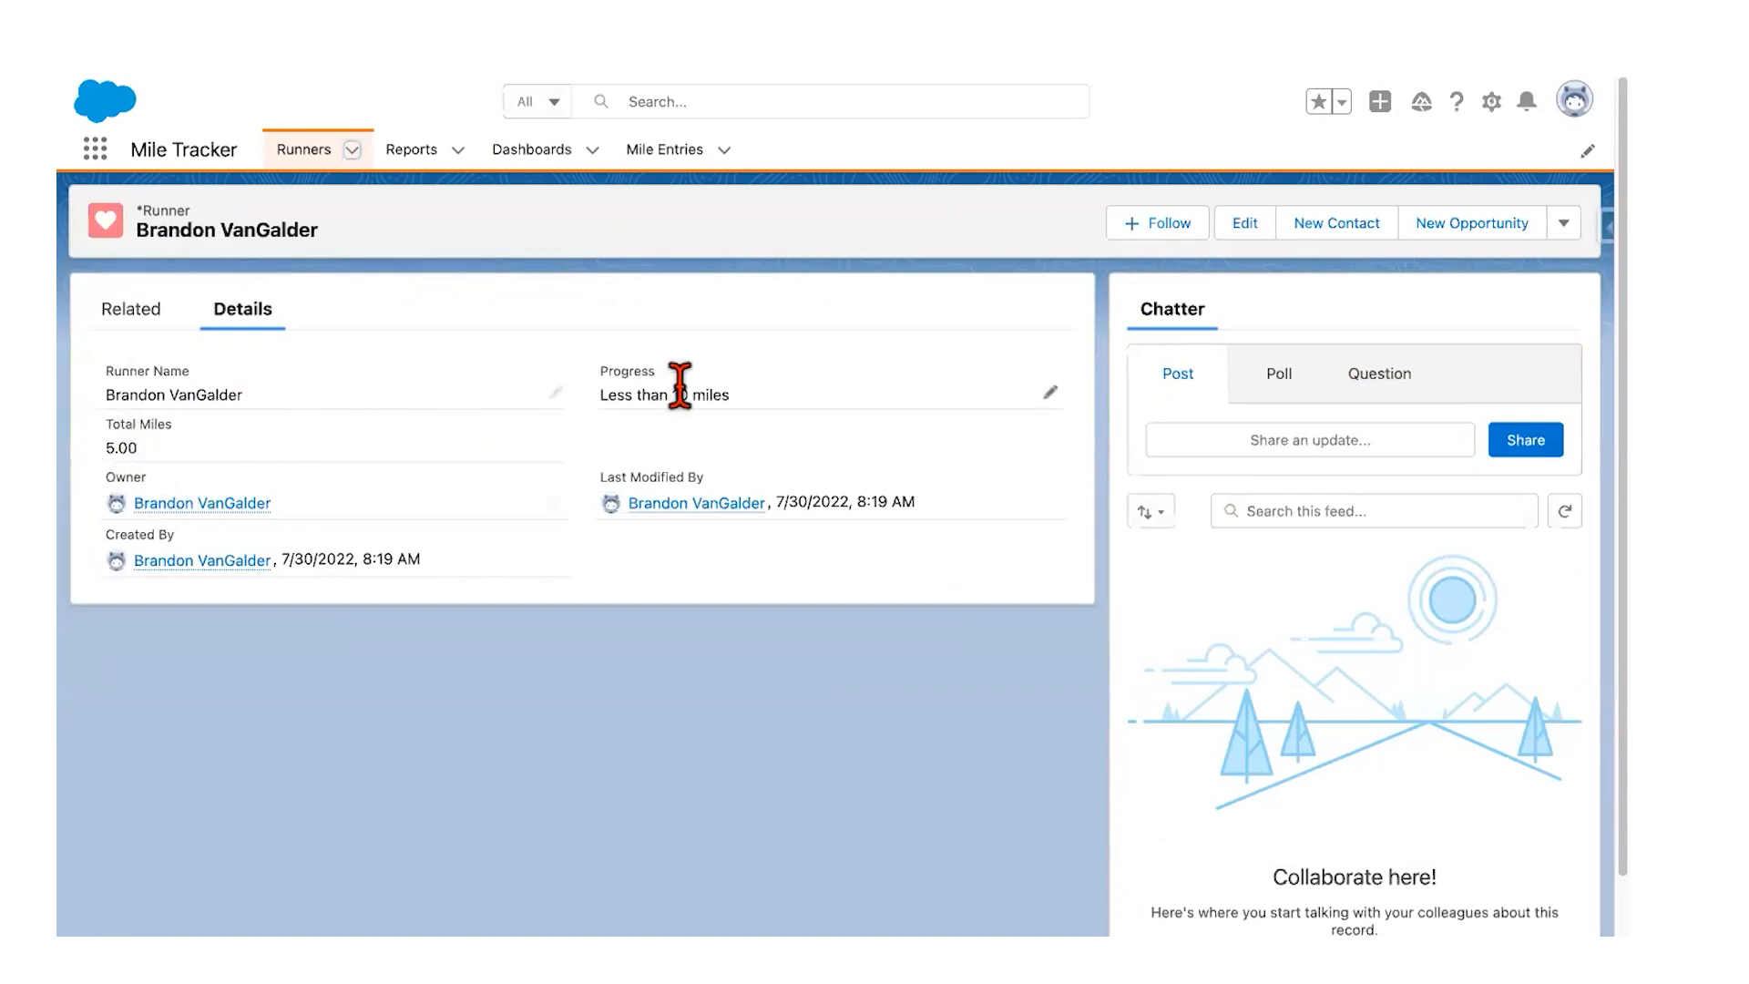
# Step: Inline-edit the runner's Progress picklist to 20 miles and save the record
pyautogui.click(1056, 407)
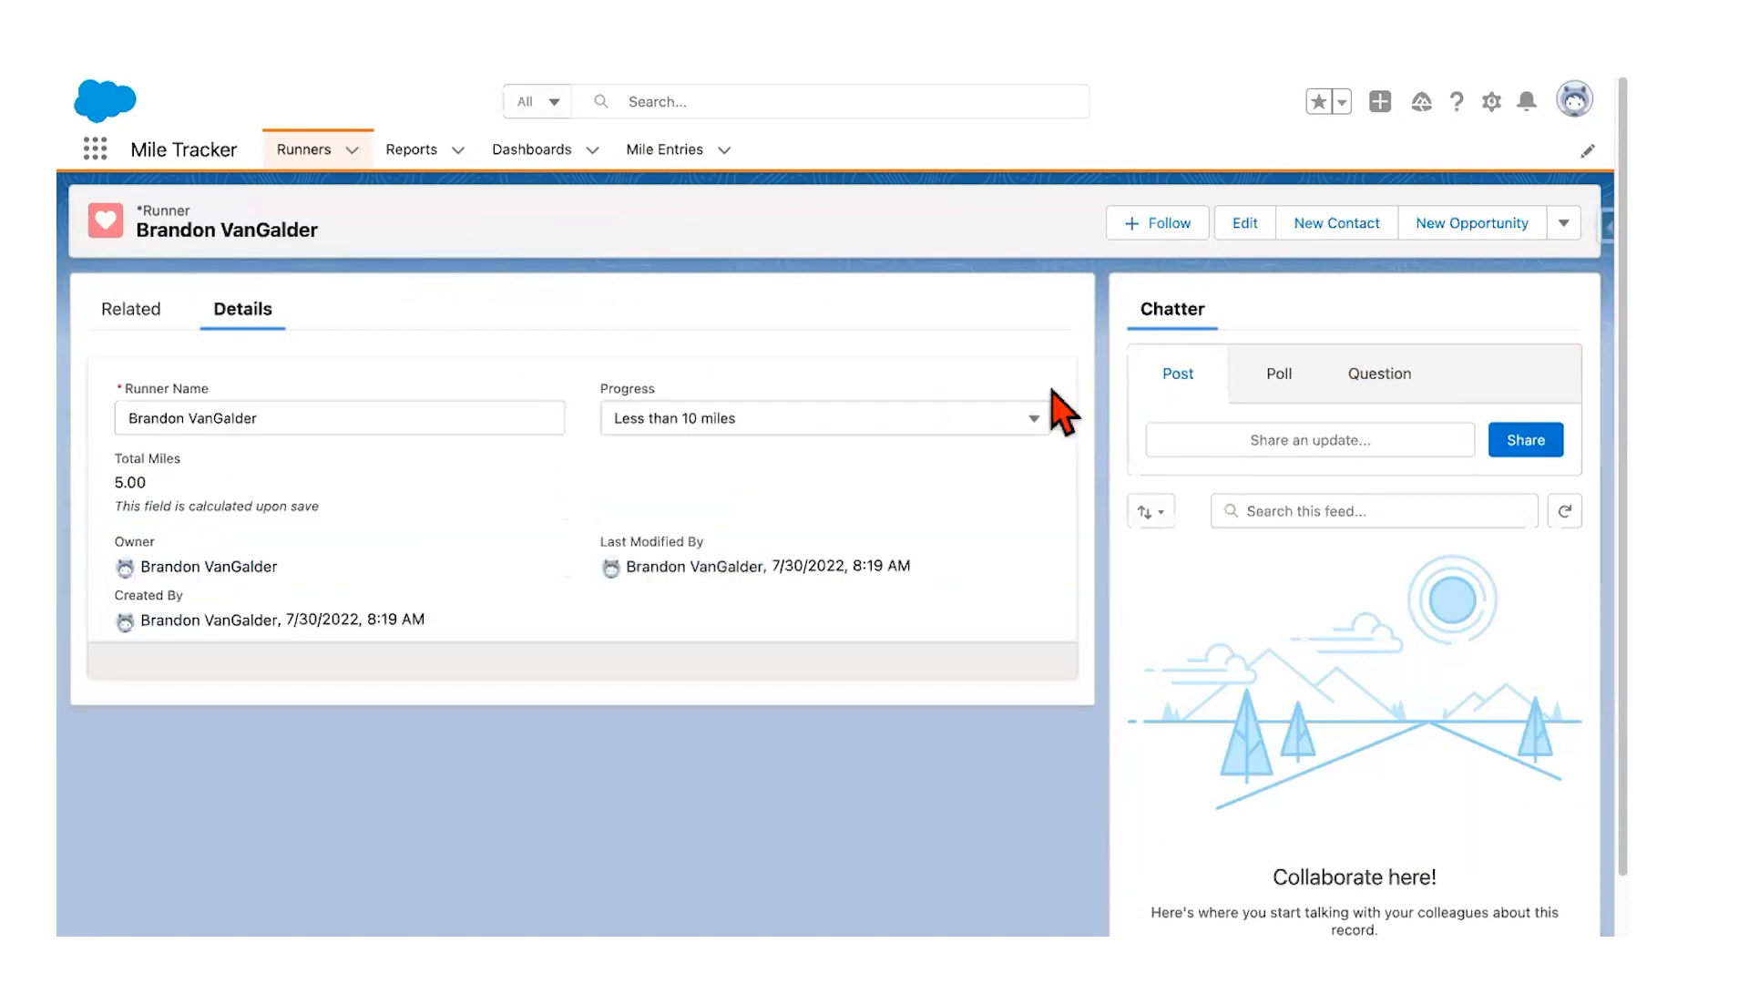
pyautogui.click(1026, 422)
pyautogui.click(888, 546)
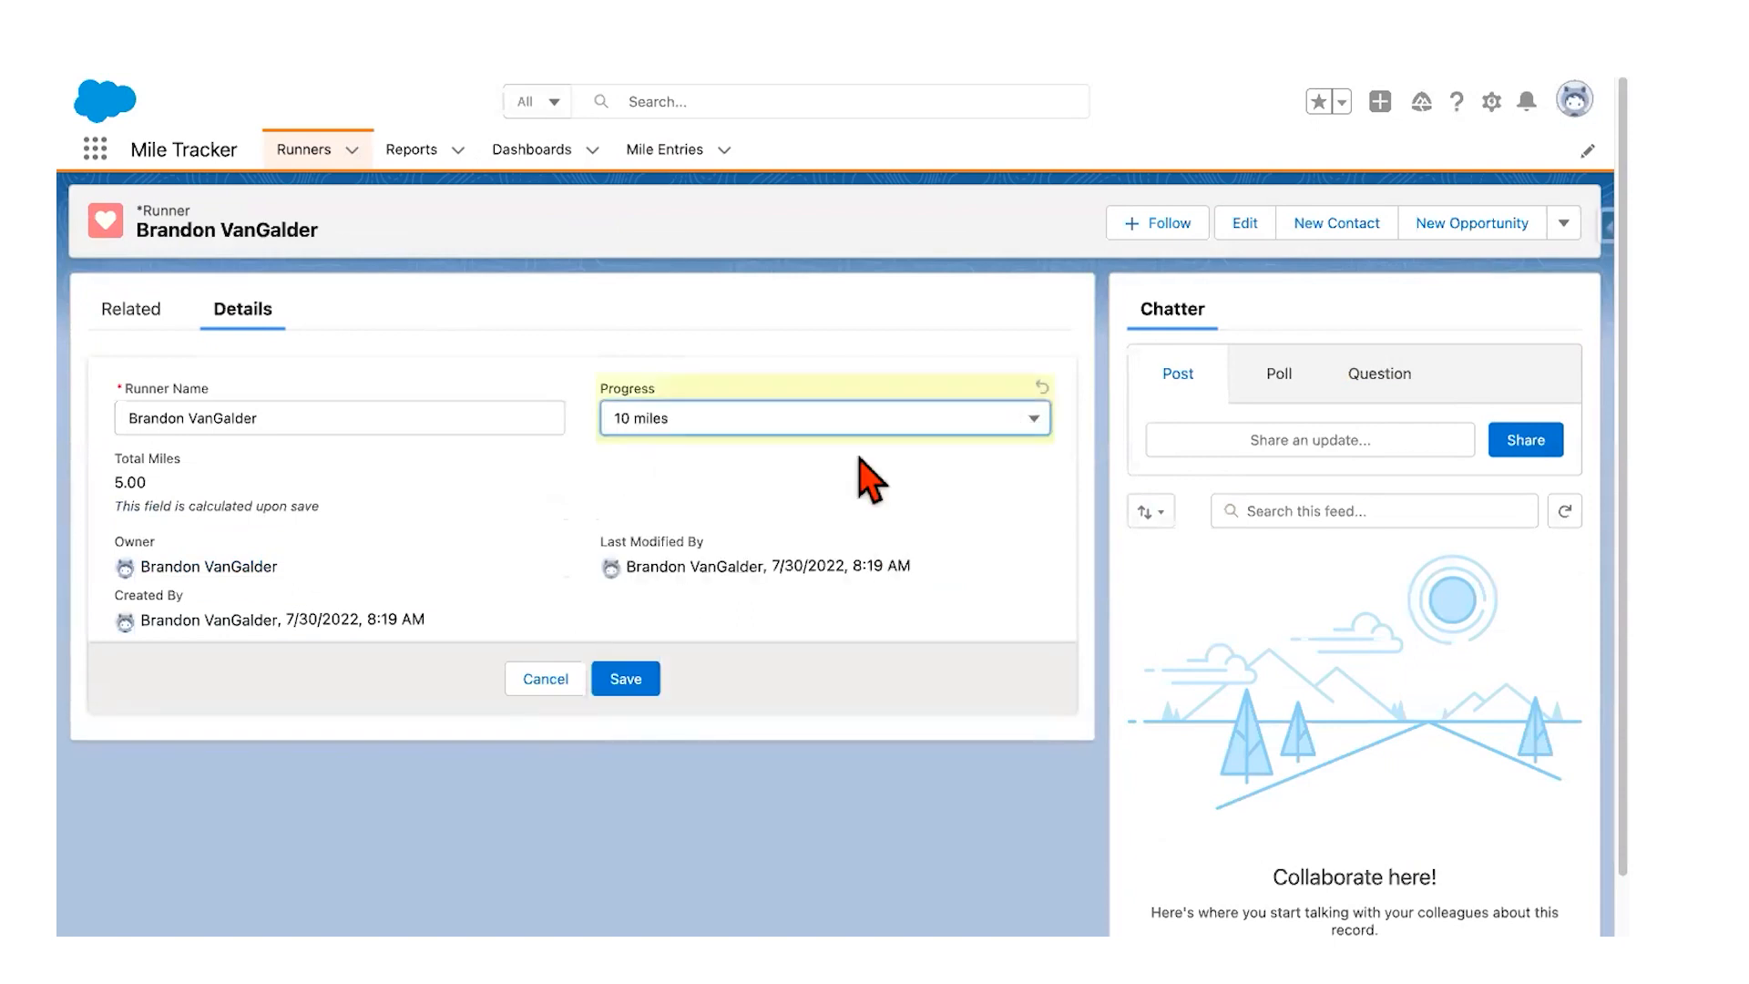
pyautogui.click(858, 425)
pyautogui.click(804, 585)
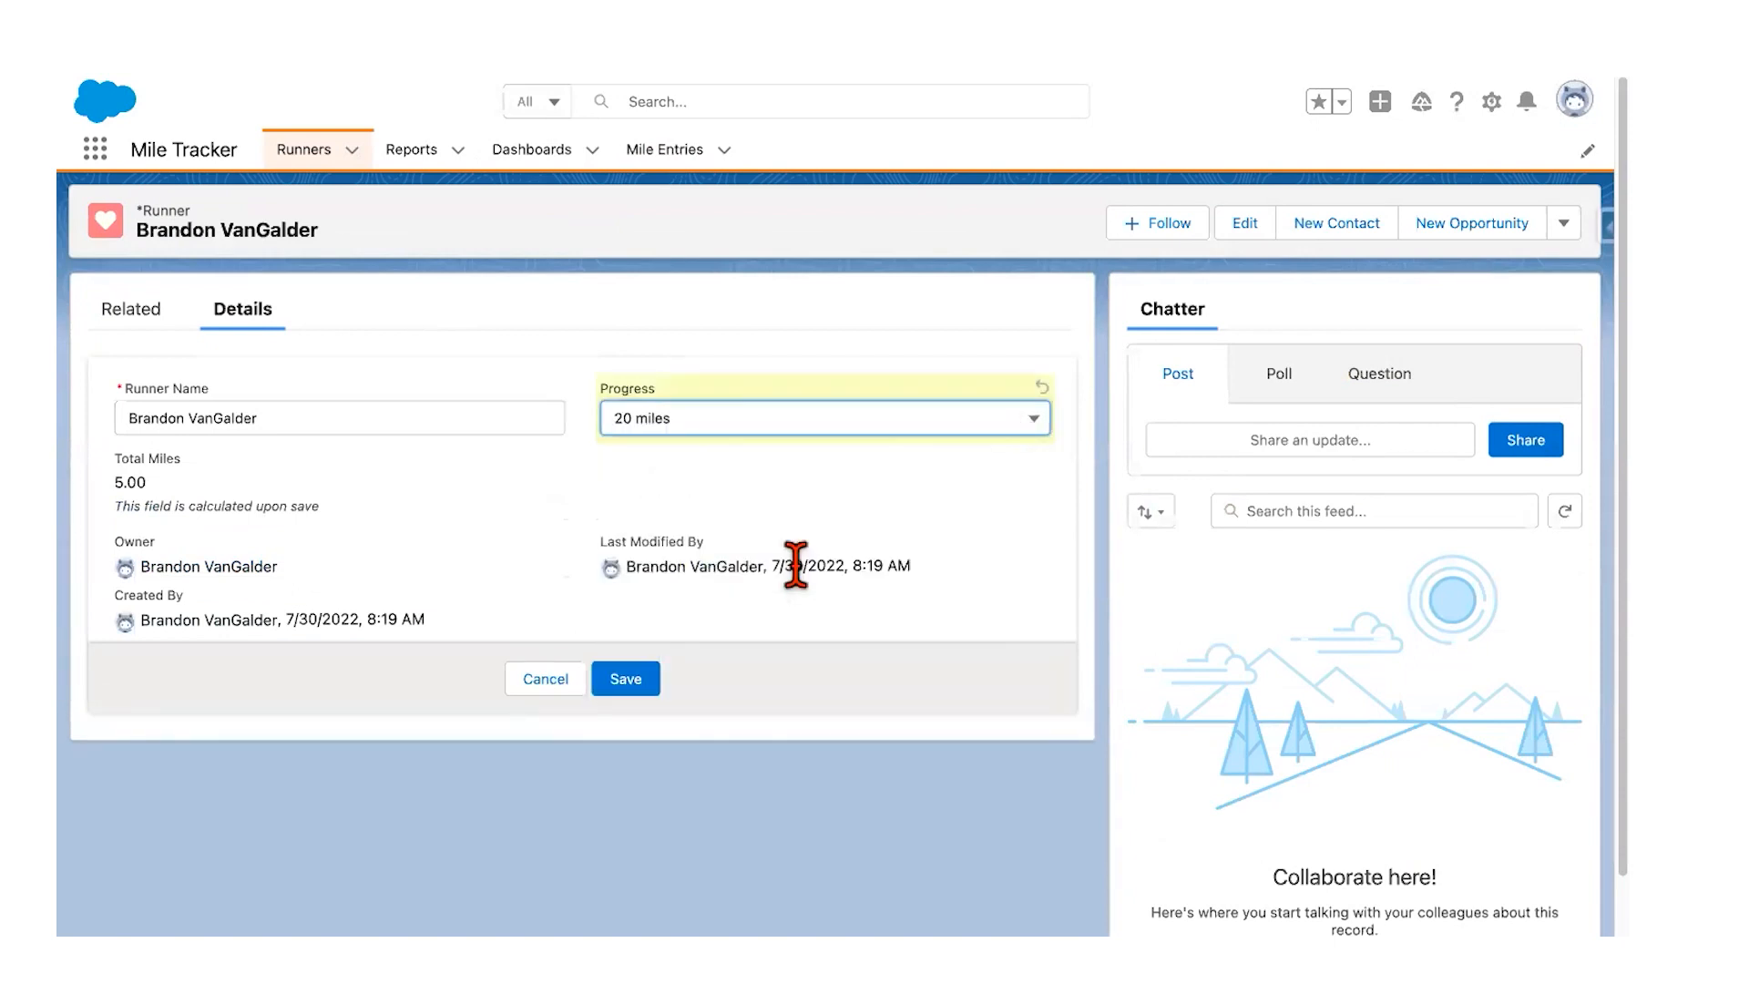
pyautogui.click(650, 683)
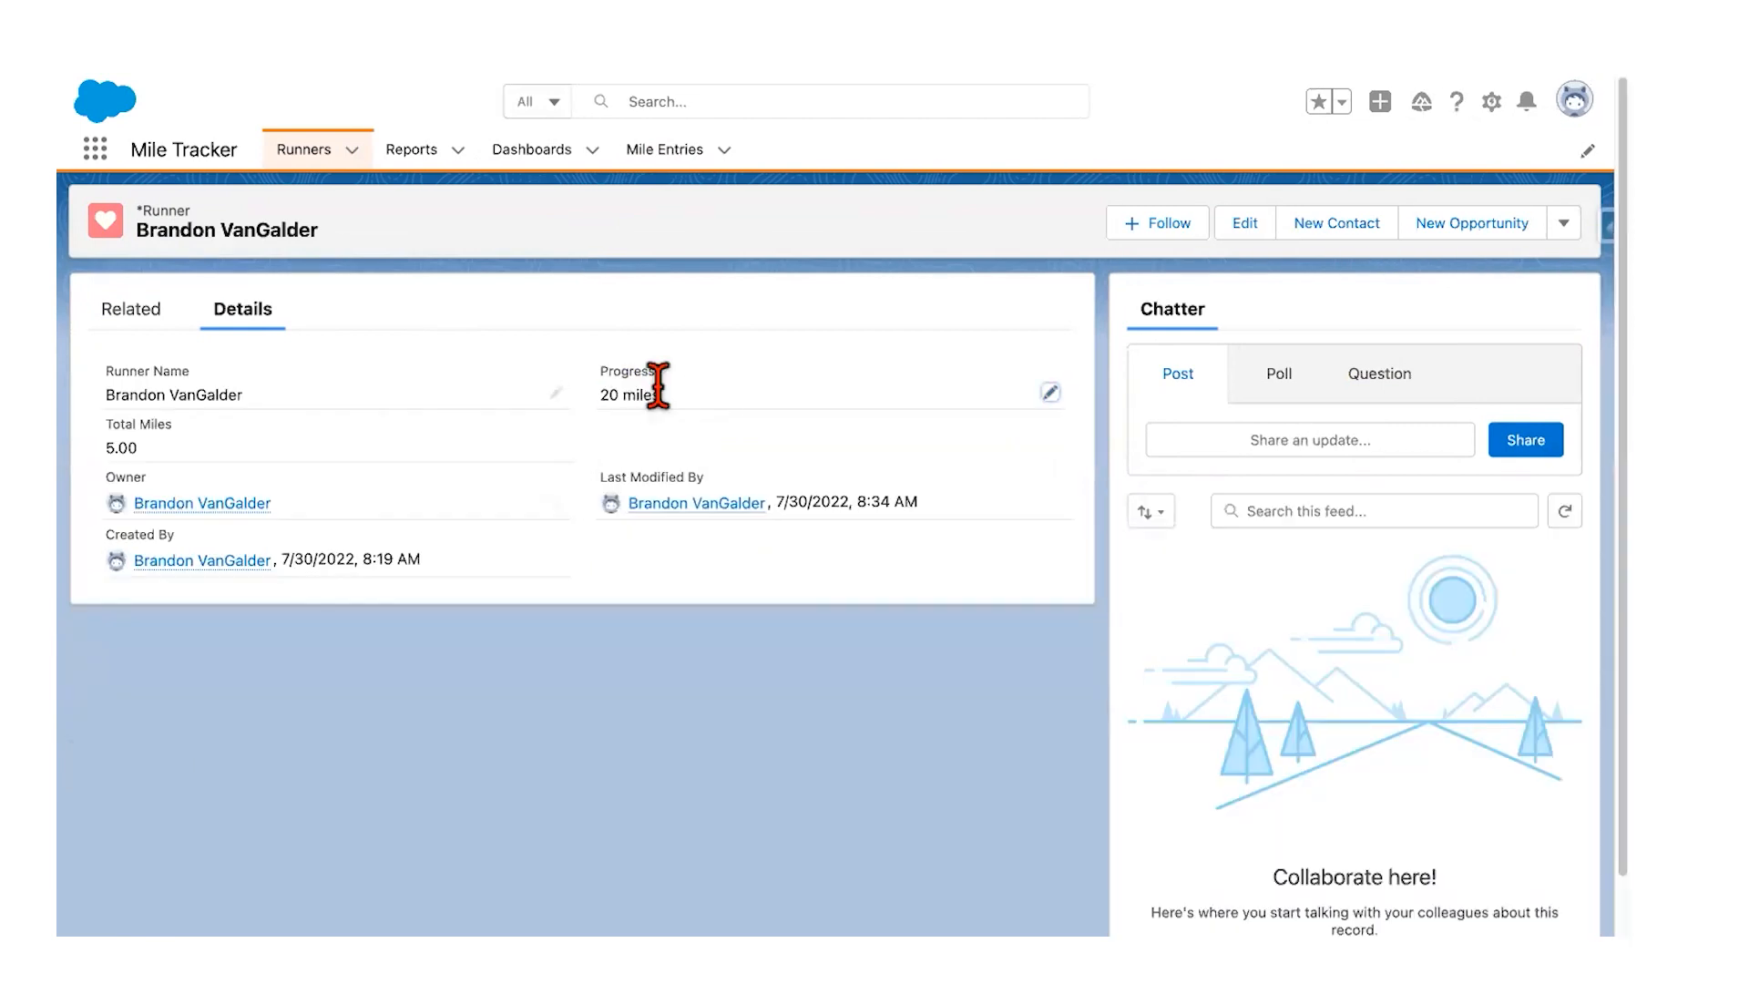